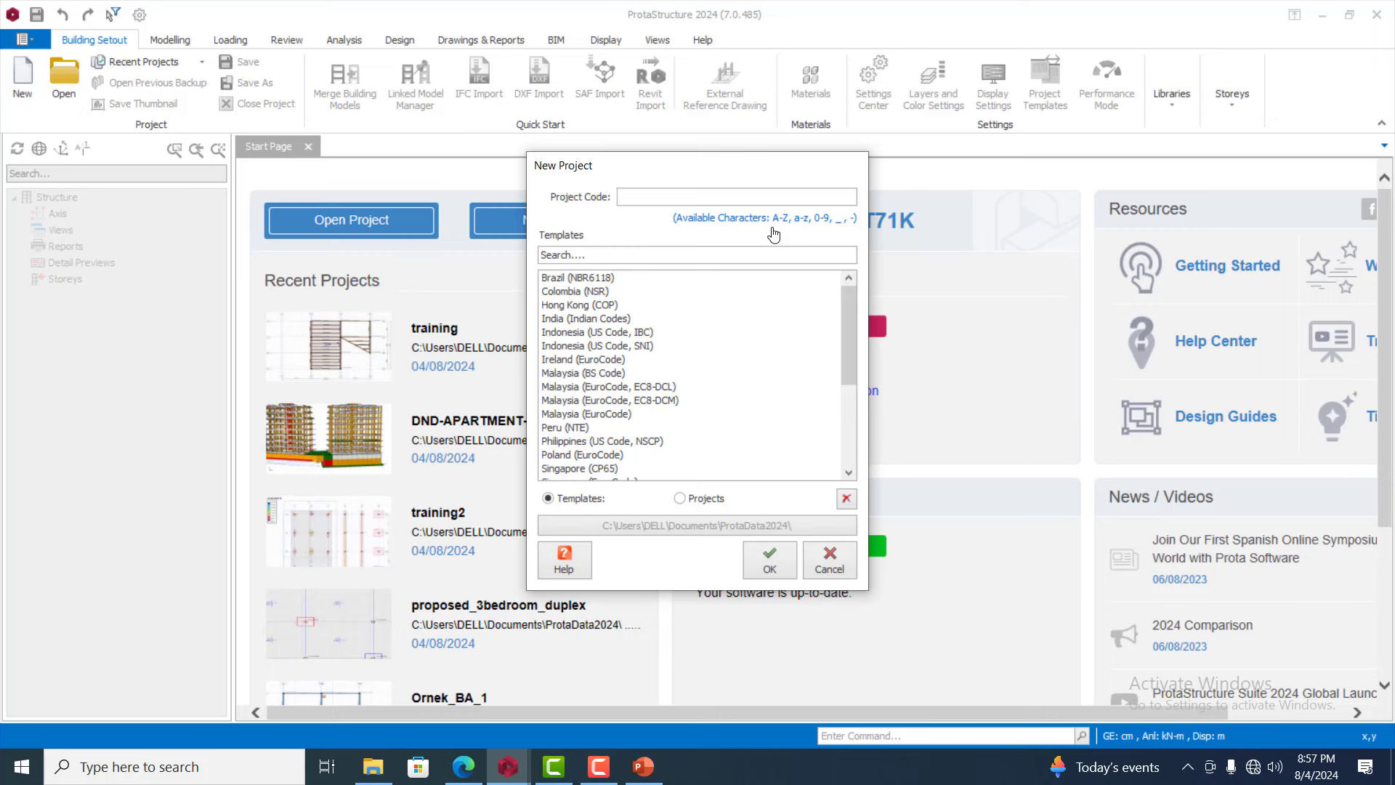
# Create a new project with the code prota_practice from the United Kingdom (BS Code) template
pyautogui.scroll(-4, 596, 469)
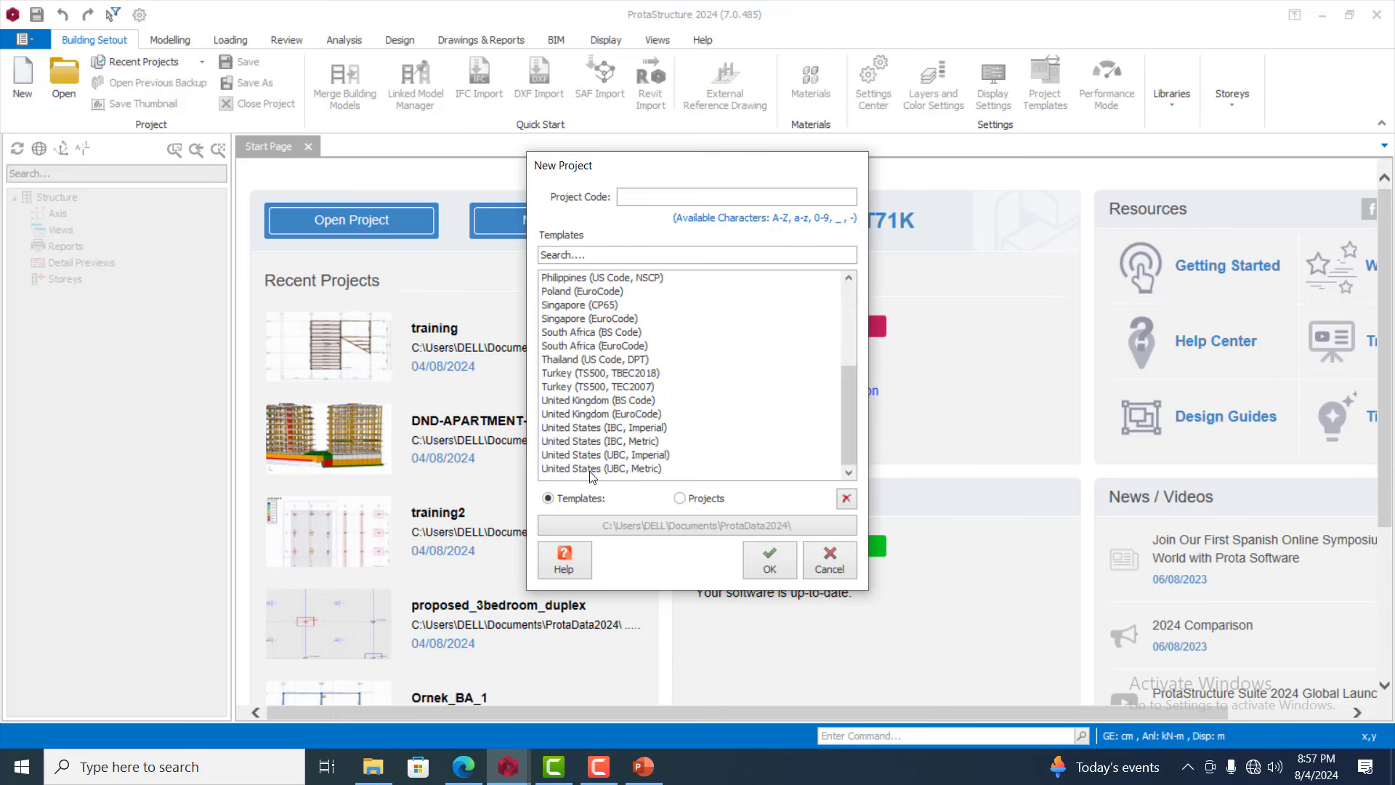
pyautogui.click(595, 400)
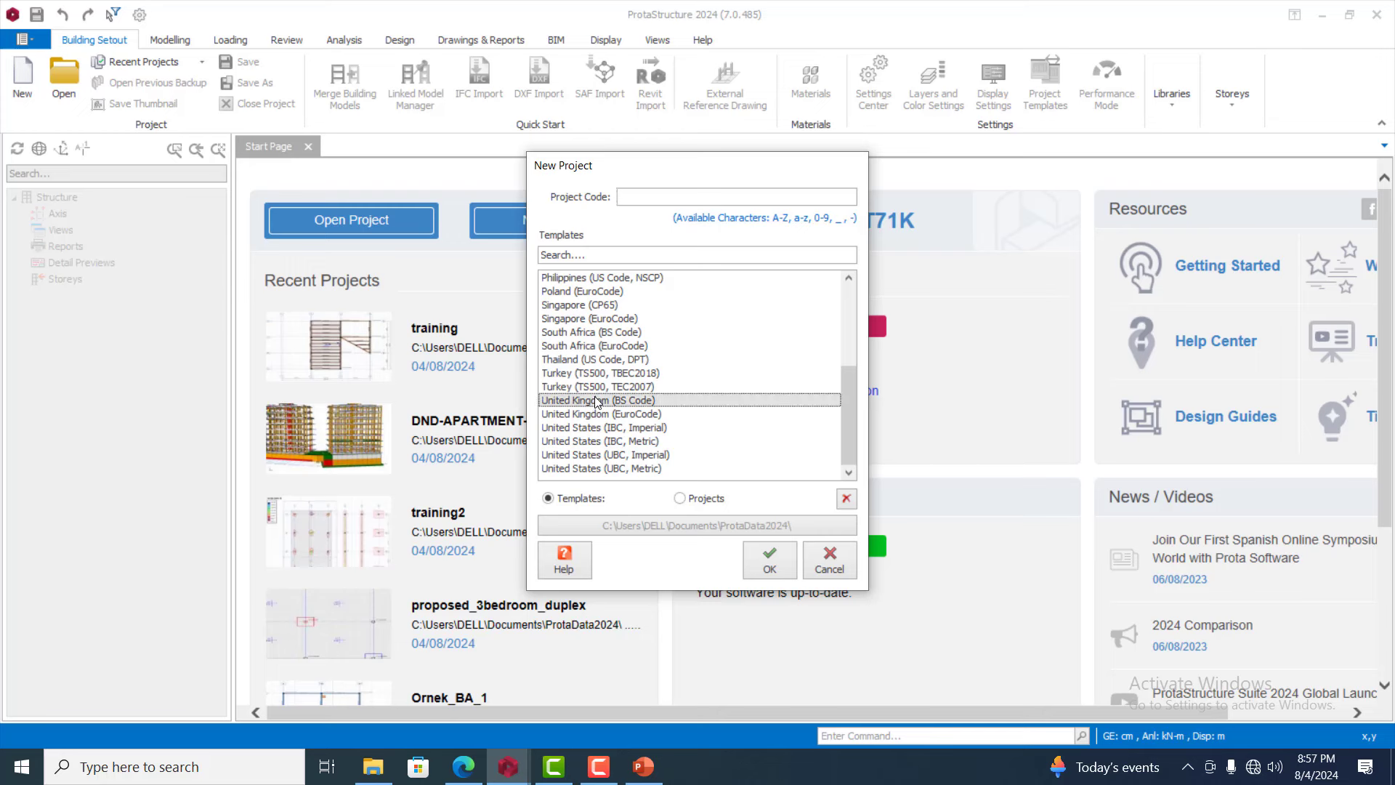
pyautogui.click(771, 561)
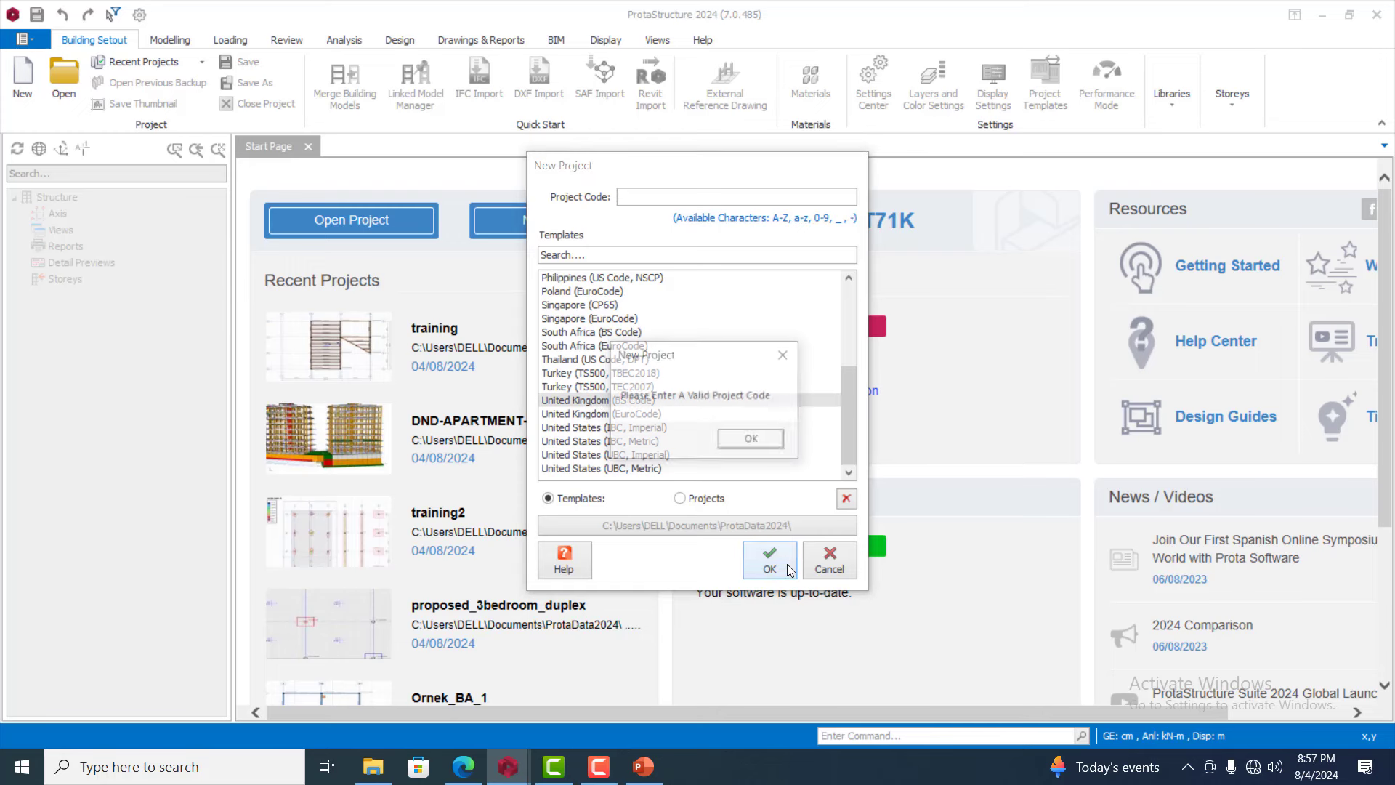
pyautogui.click(744, 447)
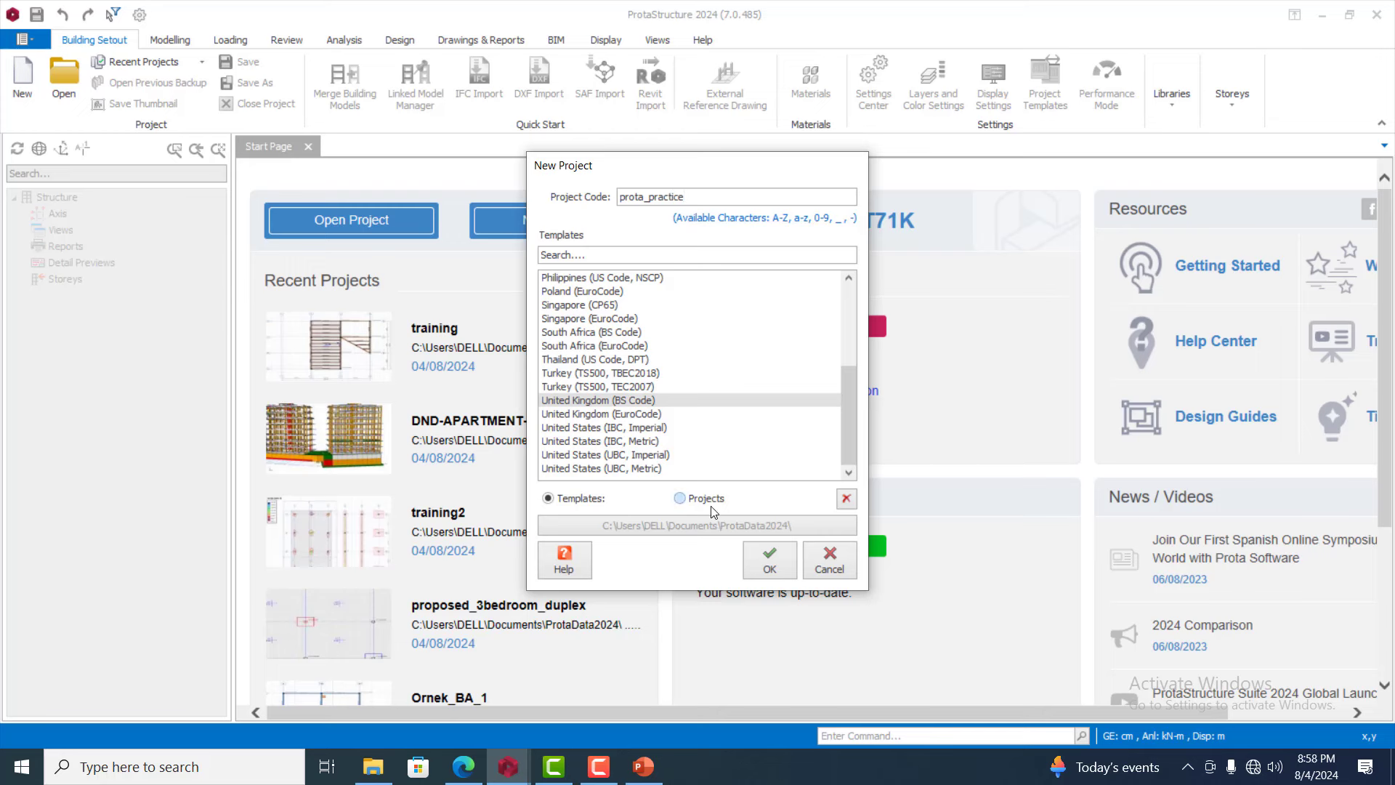
pyautogui.click(757, 574)
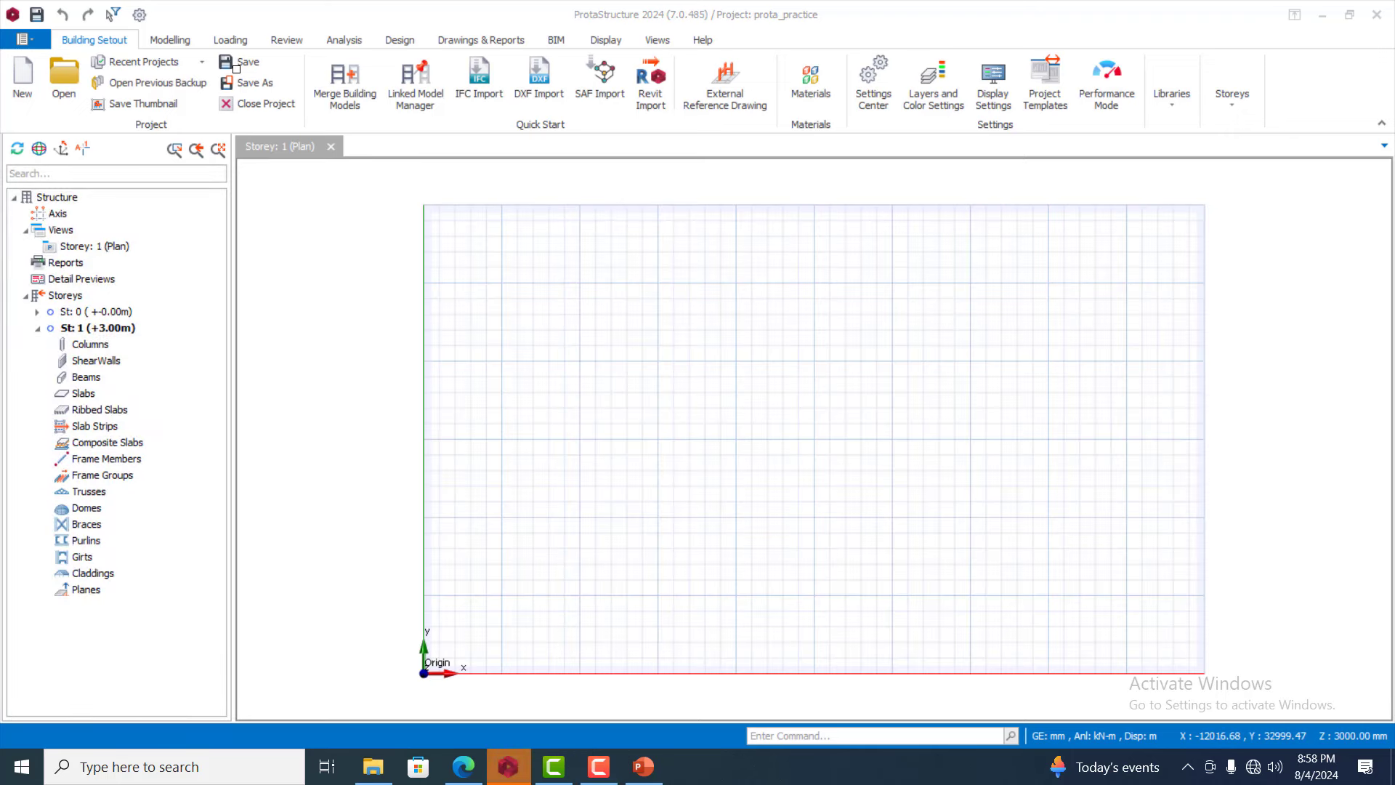
# Generate an orthogonal axis grid in the storey 1 plan with axes 1 to 6 and A to E
pyautogui.click(170, 41)
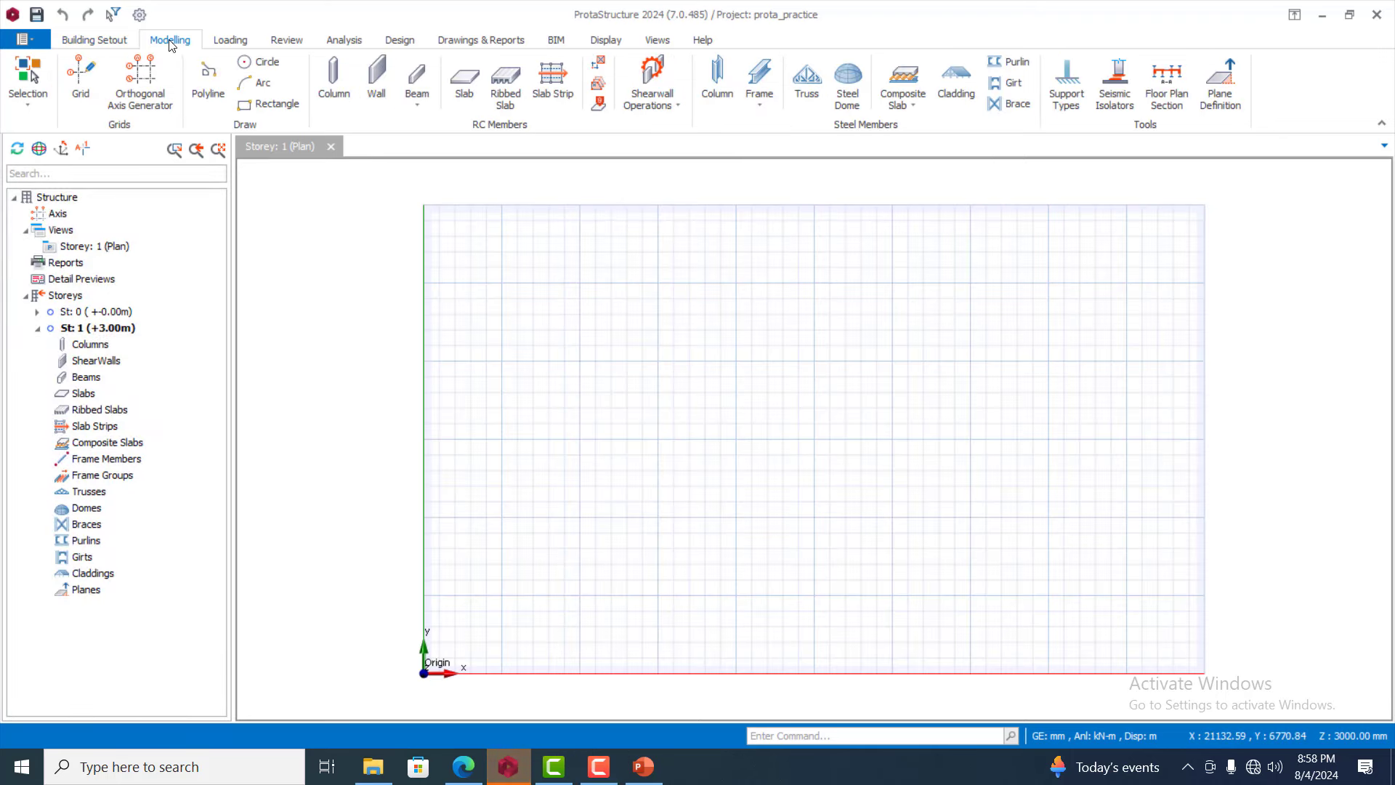
pyautogui.click(140, 80)
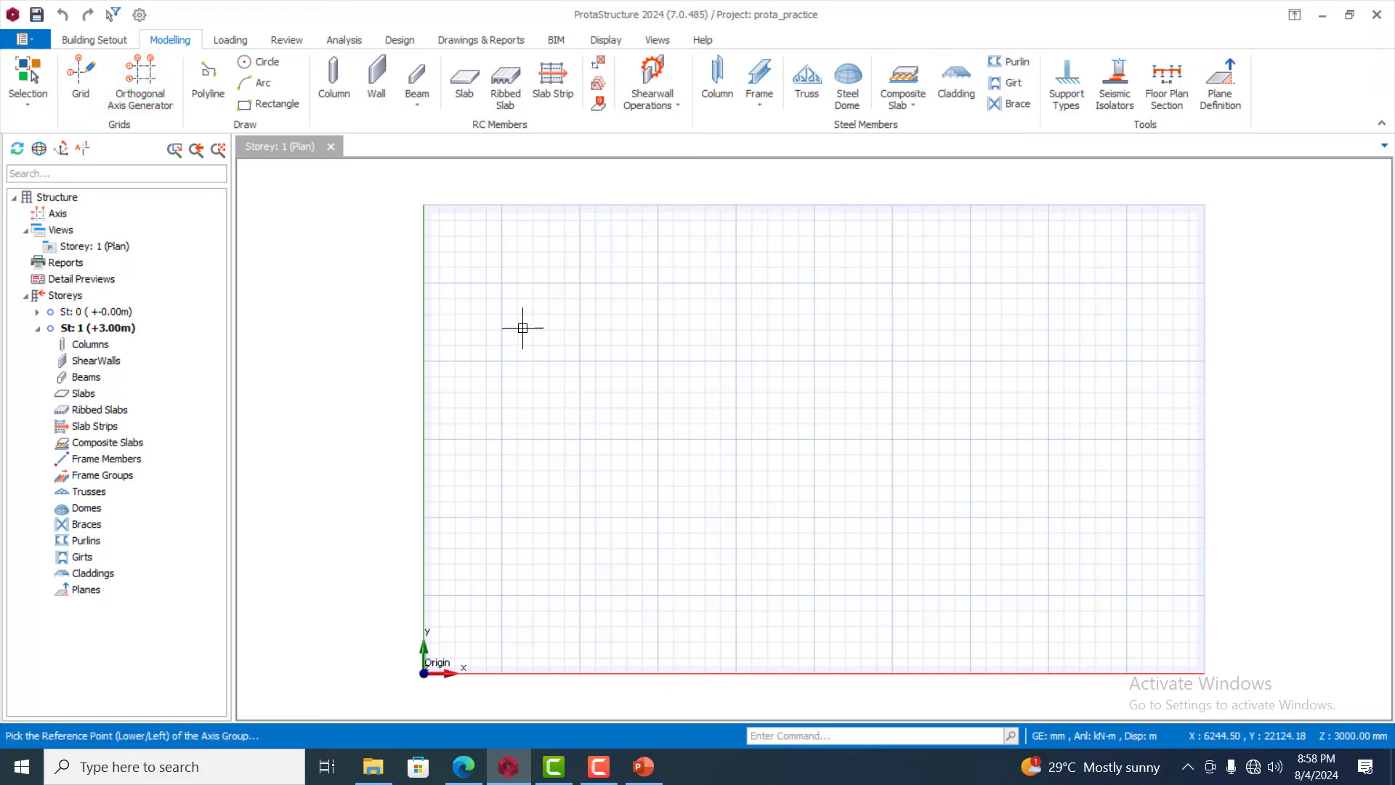
pyautogui.click(620, 459)
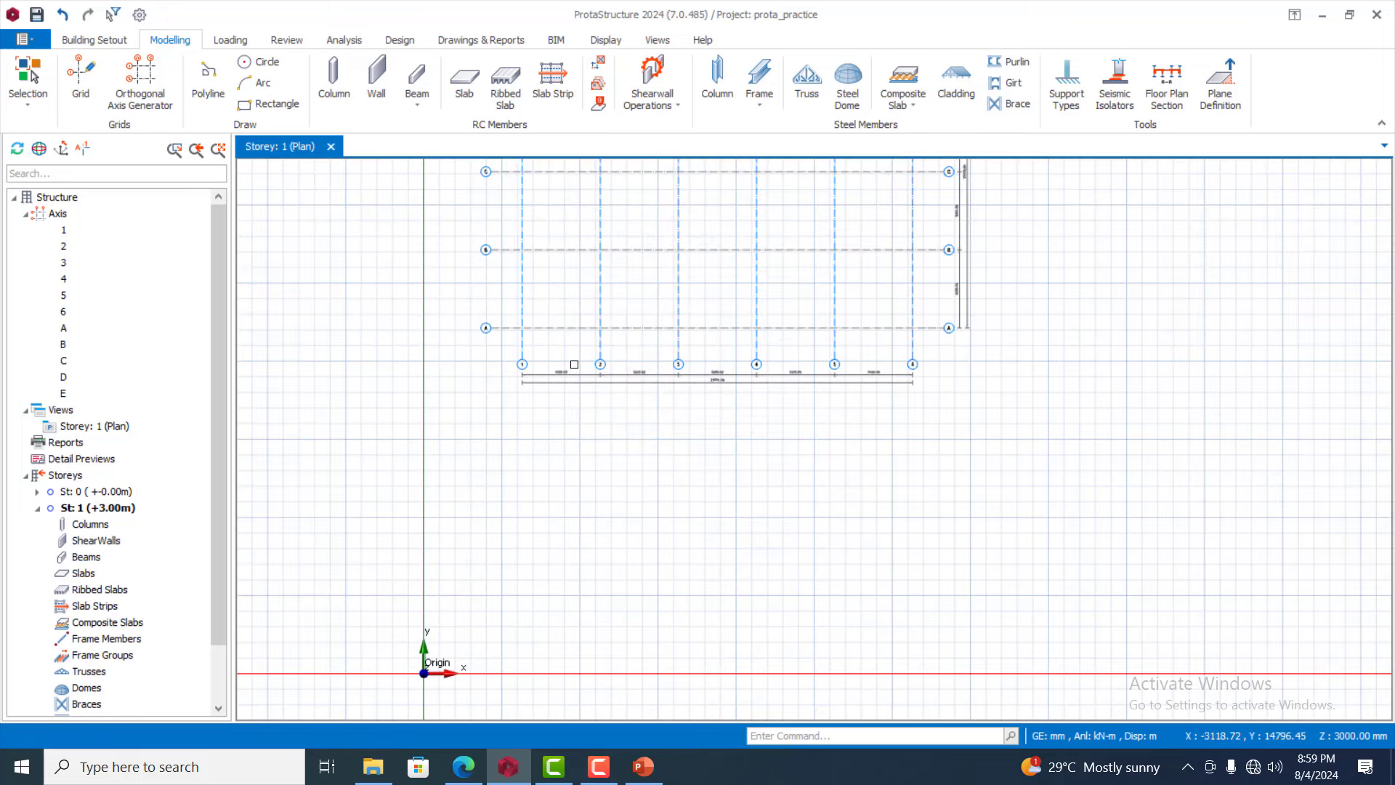
# Insert 500 x 250 mm concrete columns at all intersections of axes 1 to 3 with axes A to E
pyautogui.scroll(-4, 605, 491)
pyautogui.scroll(3, 632, 281)
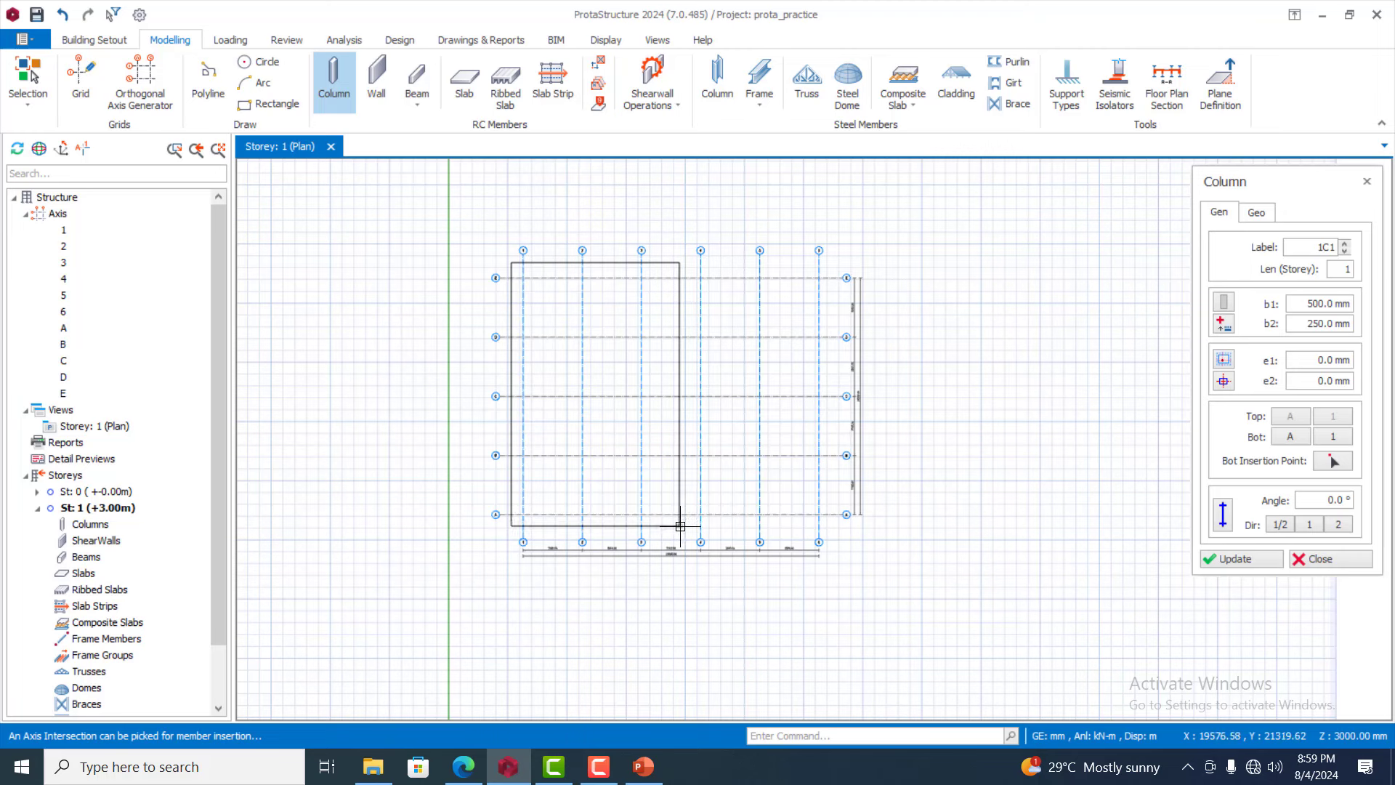
pyautogui.click(680, 526)
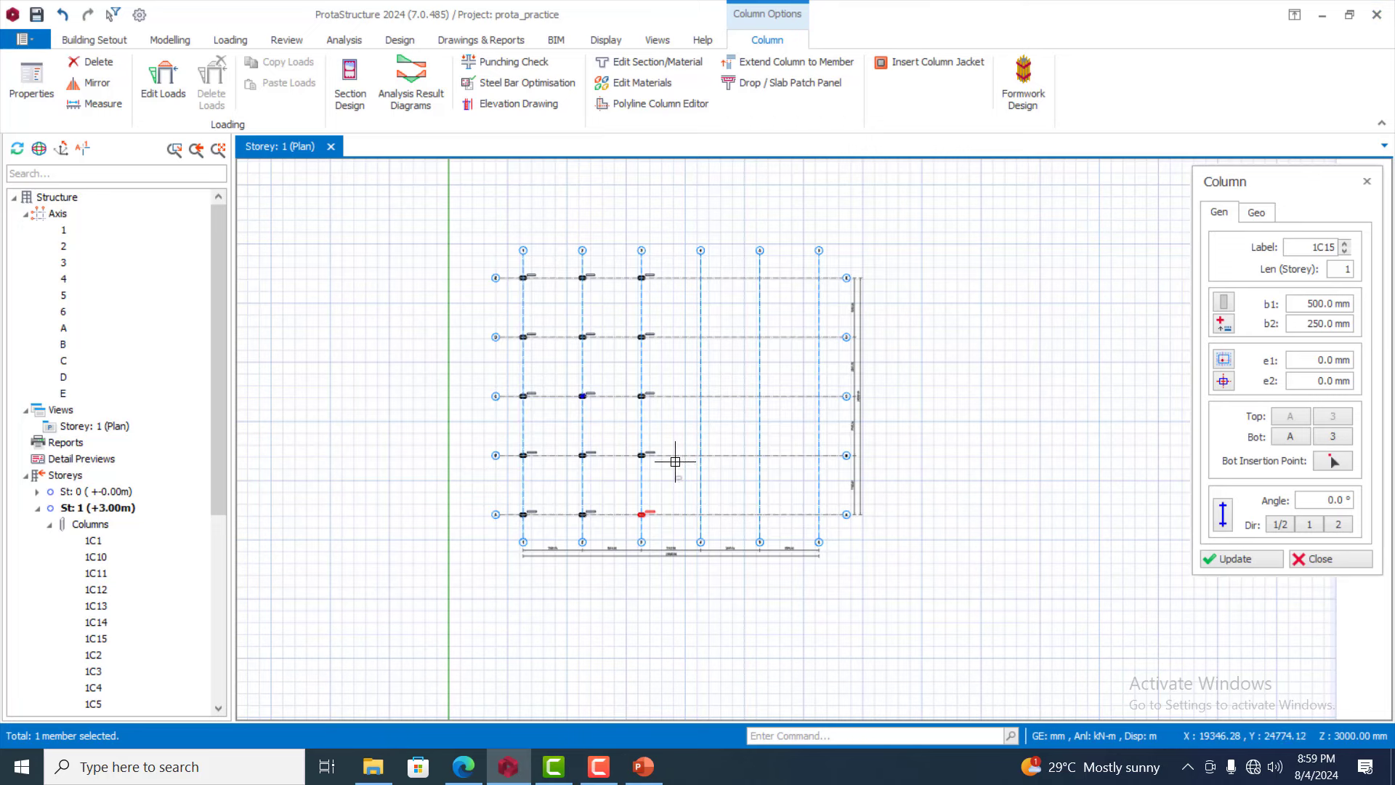
# Insert normal 250 x 500 mm concrete beams along axes A to E, spanning between the columns on axes 1 to 3
pyautogui.click(170, 40)
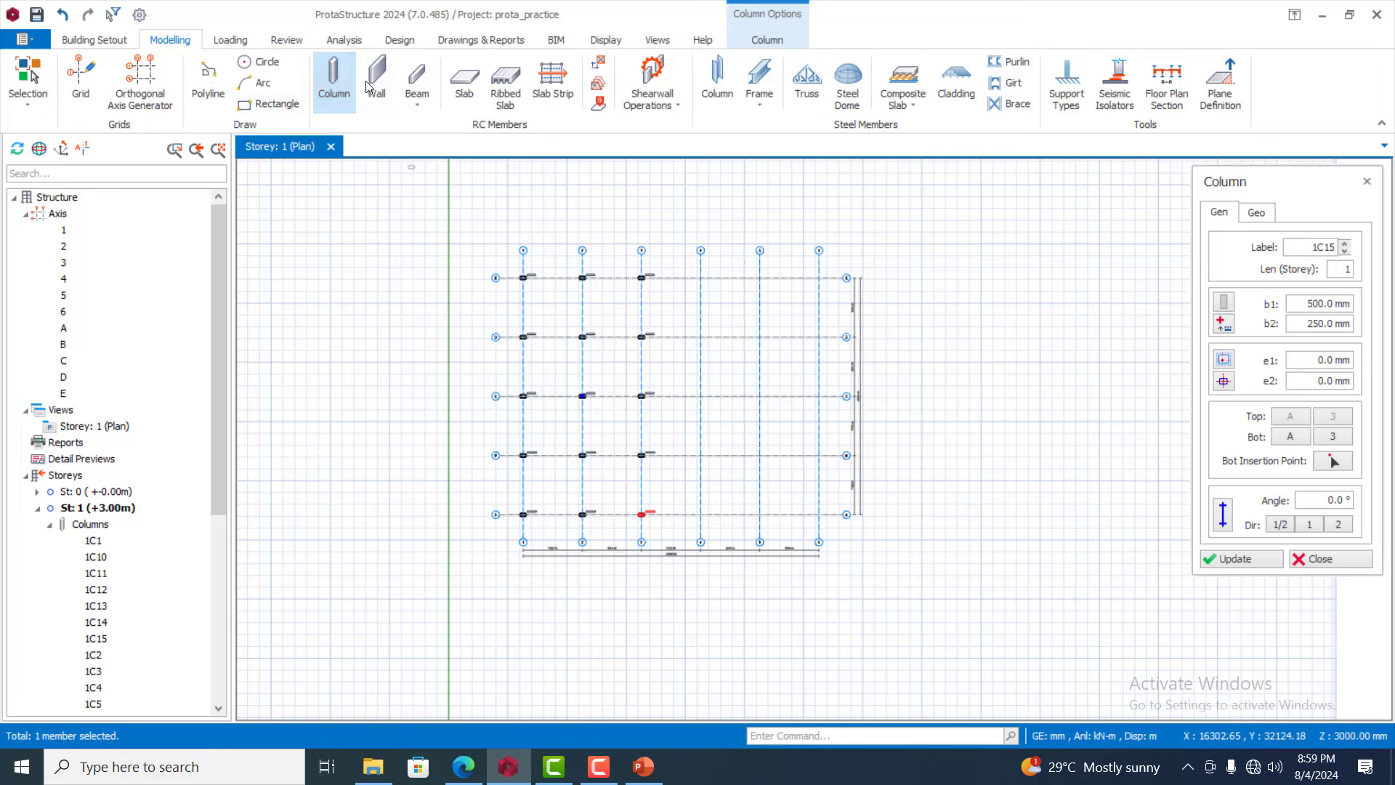
pyautogui.click(418, 106)
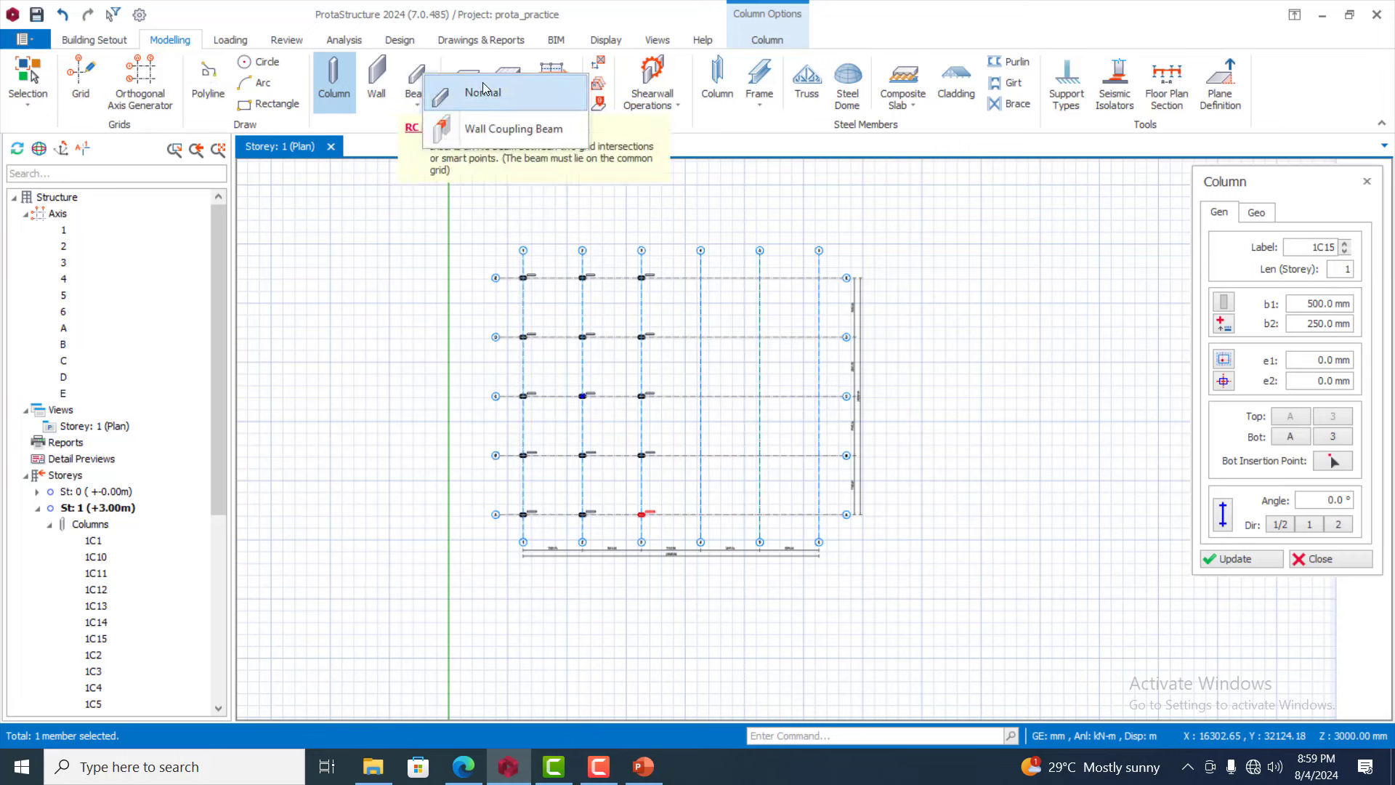
pyautogui.click(483, 91)
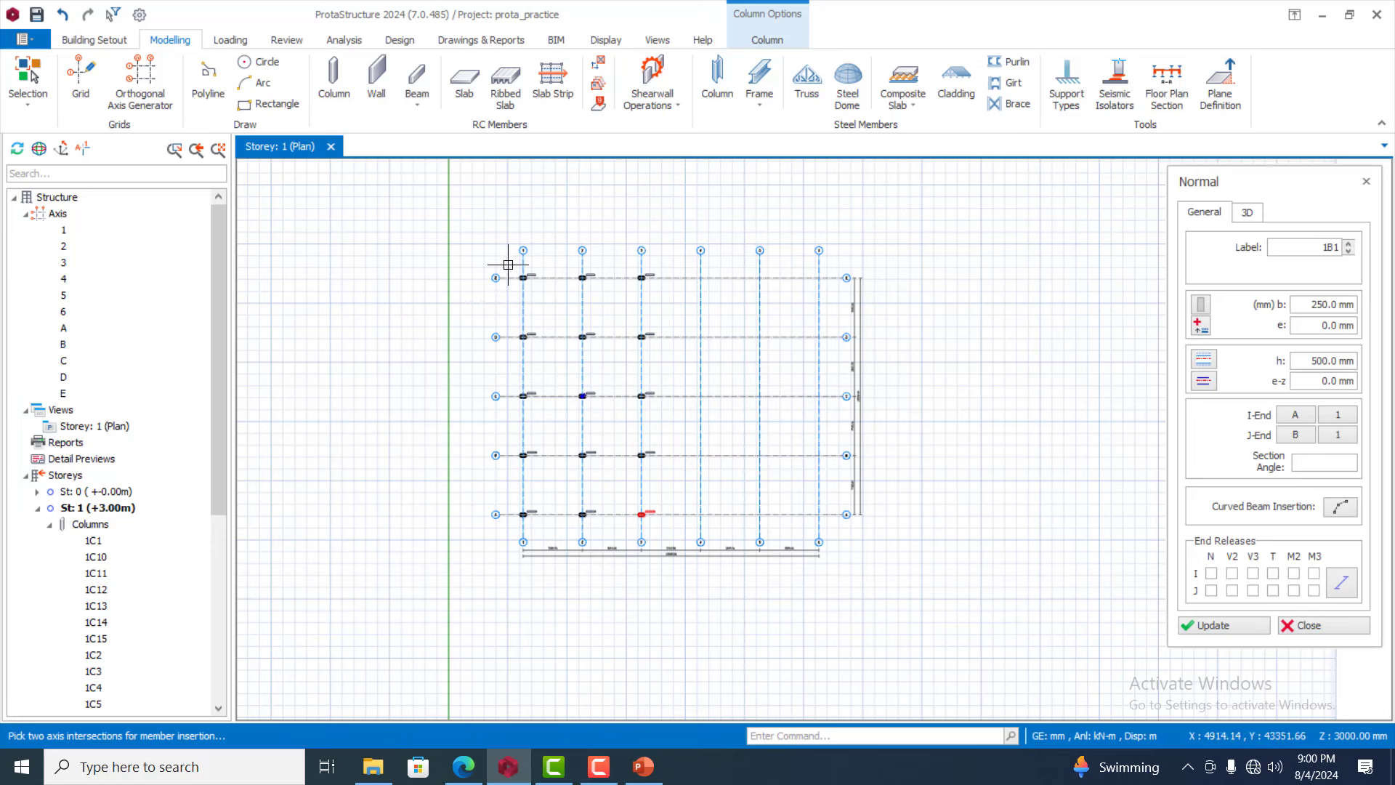
pyautogui.moveTo(507, 263); pyautogui.dragTo(672, 304)
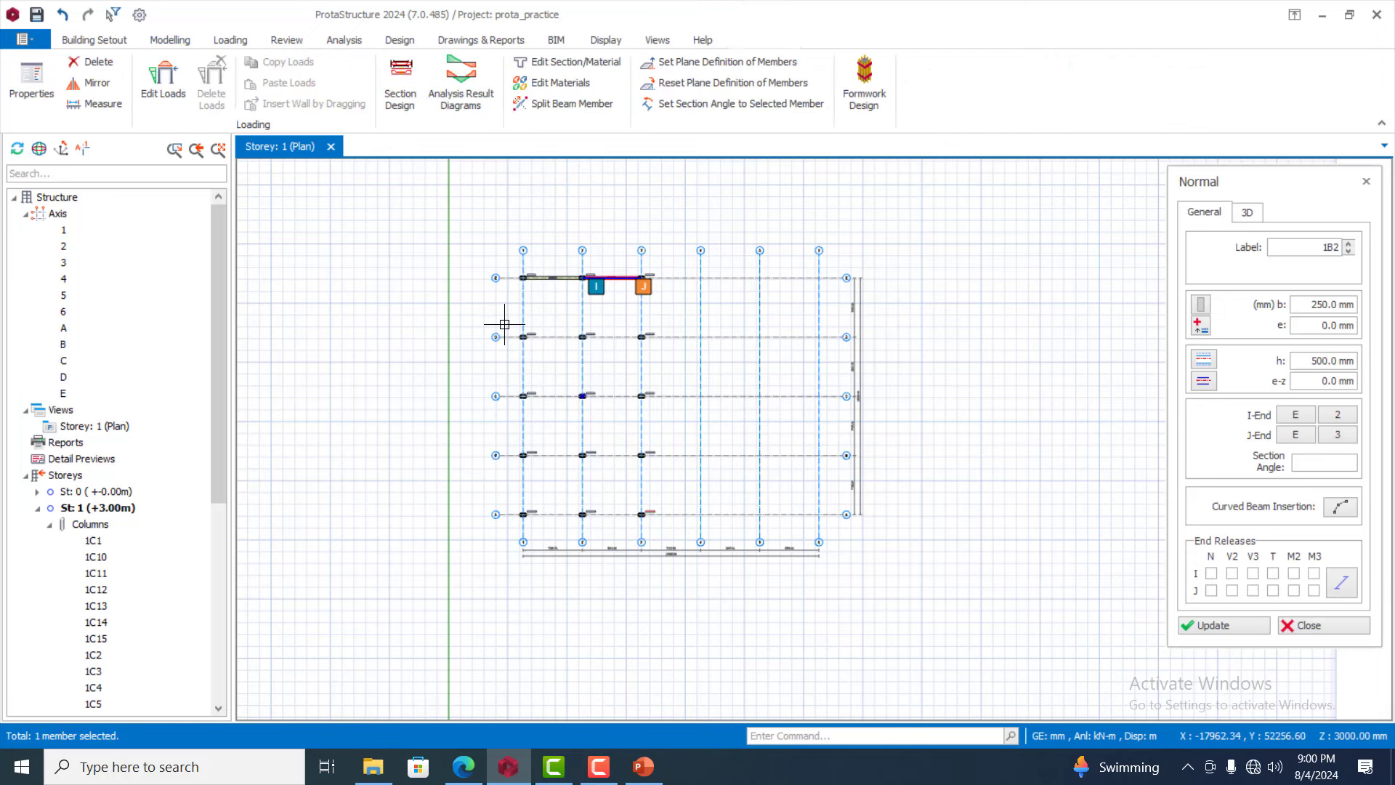
pyautogui.moveTo(512, 318); pyautogui.dragTo(666, 356)
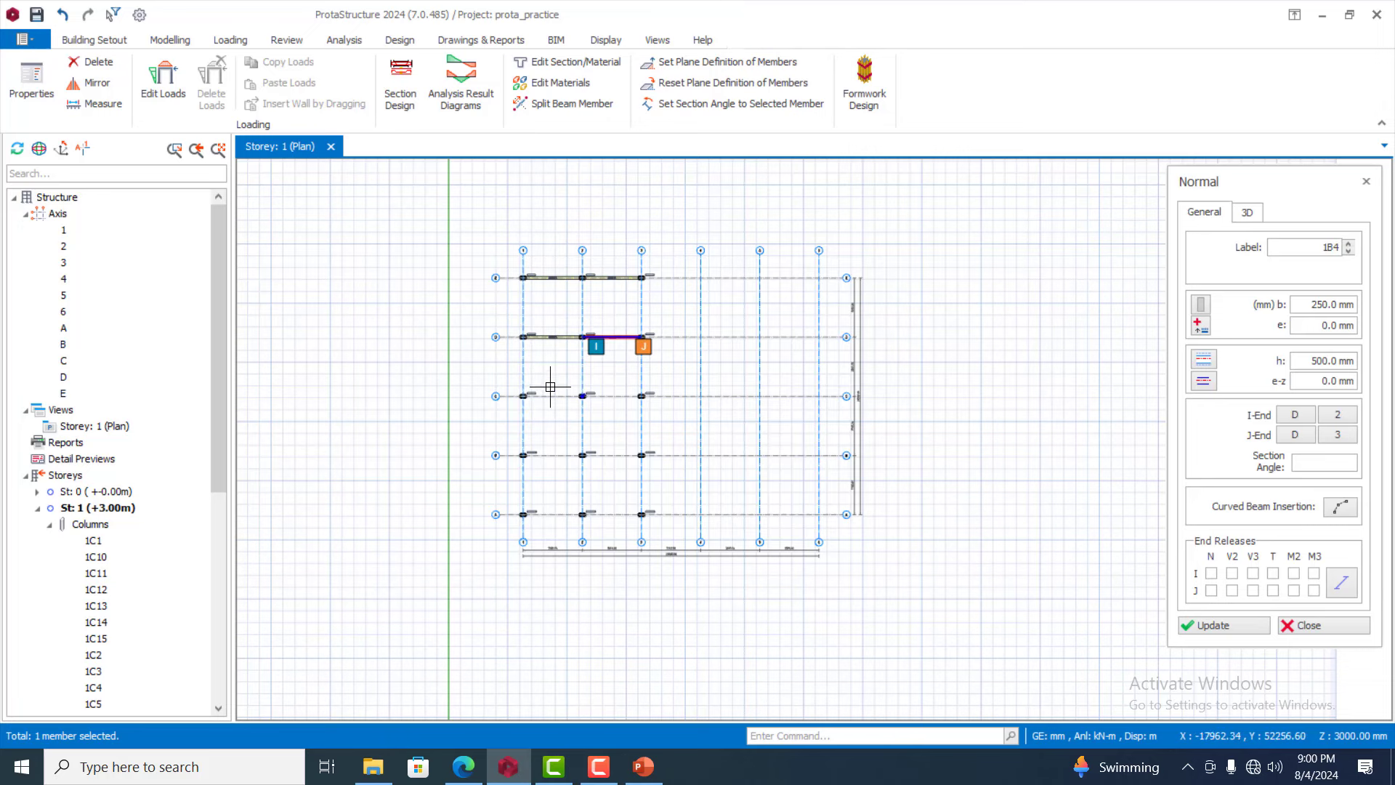
pyautogui.moveTo(511, 383); pyautogui.dragTo(684, 414)
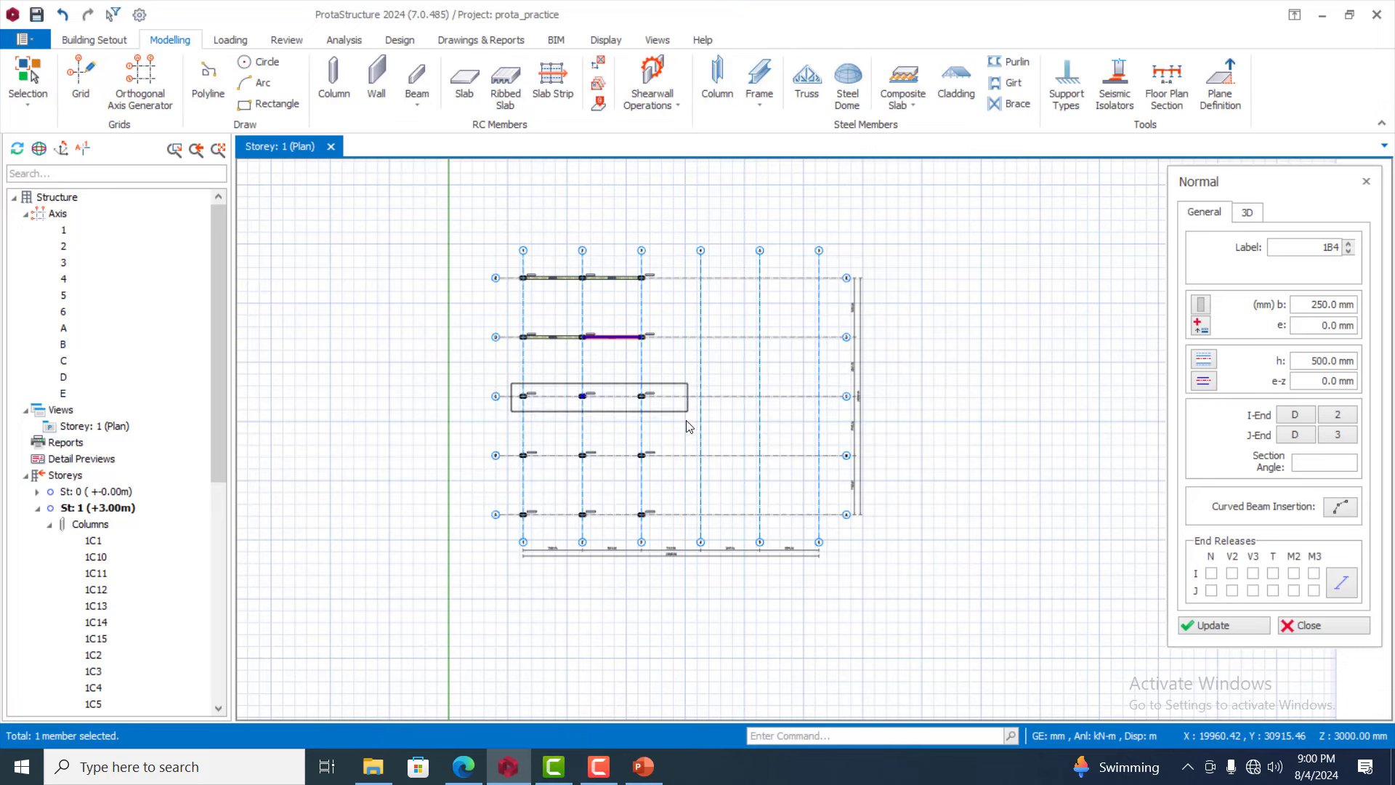
pyautogui.moveTo(509, 437); pyautogui.dragTo(680, 472)
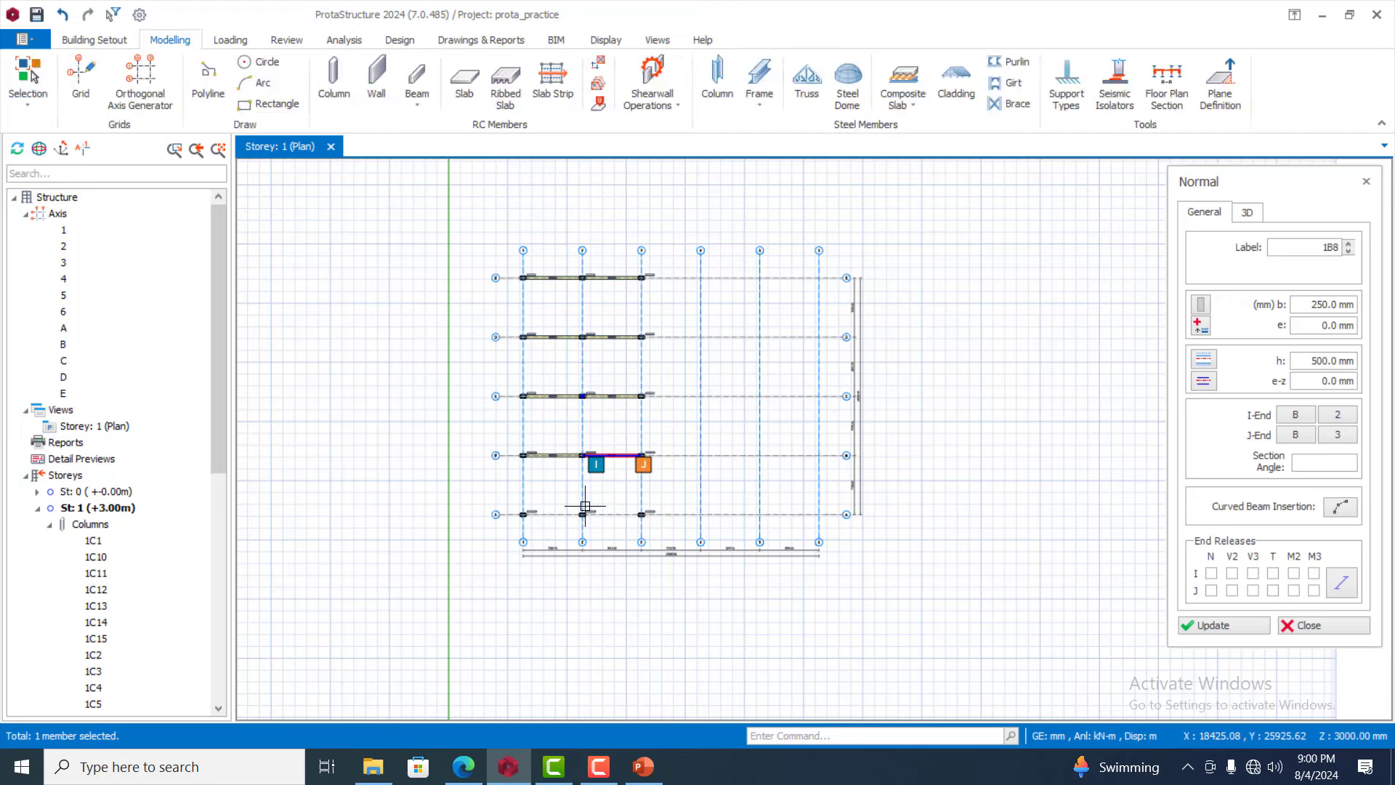
pyautogui.moveTo(513, 499); pyautogui.dragTo(687, 527)
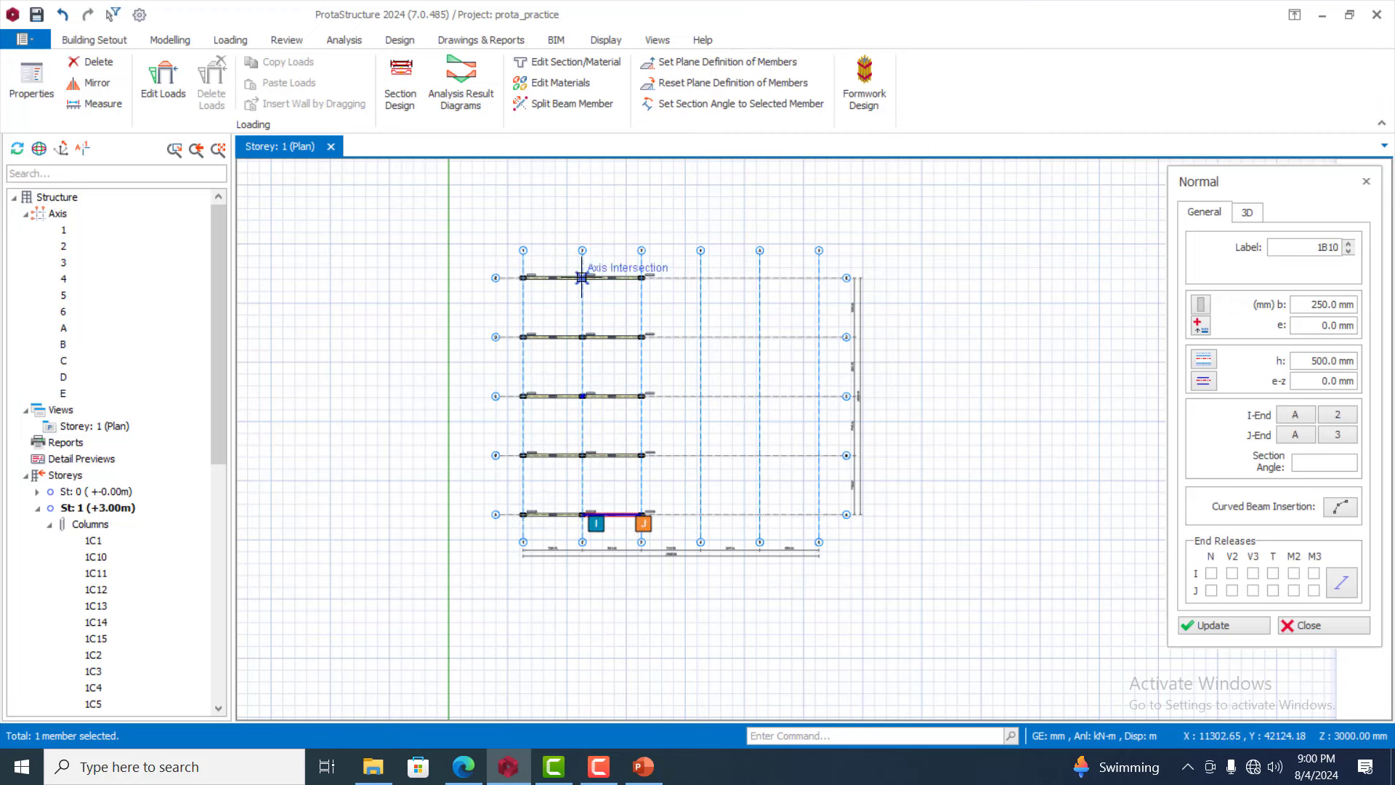
# Insert 250 x 500 mm beams along axes 1, 2 and 3 between axes A and E
pyautogui.moveTo(509, 257); pyautogui.dragTo(555, 530)
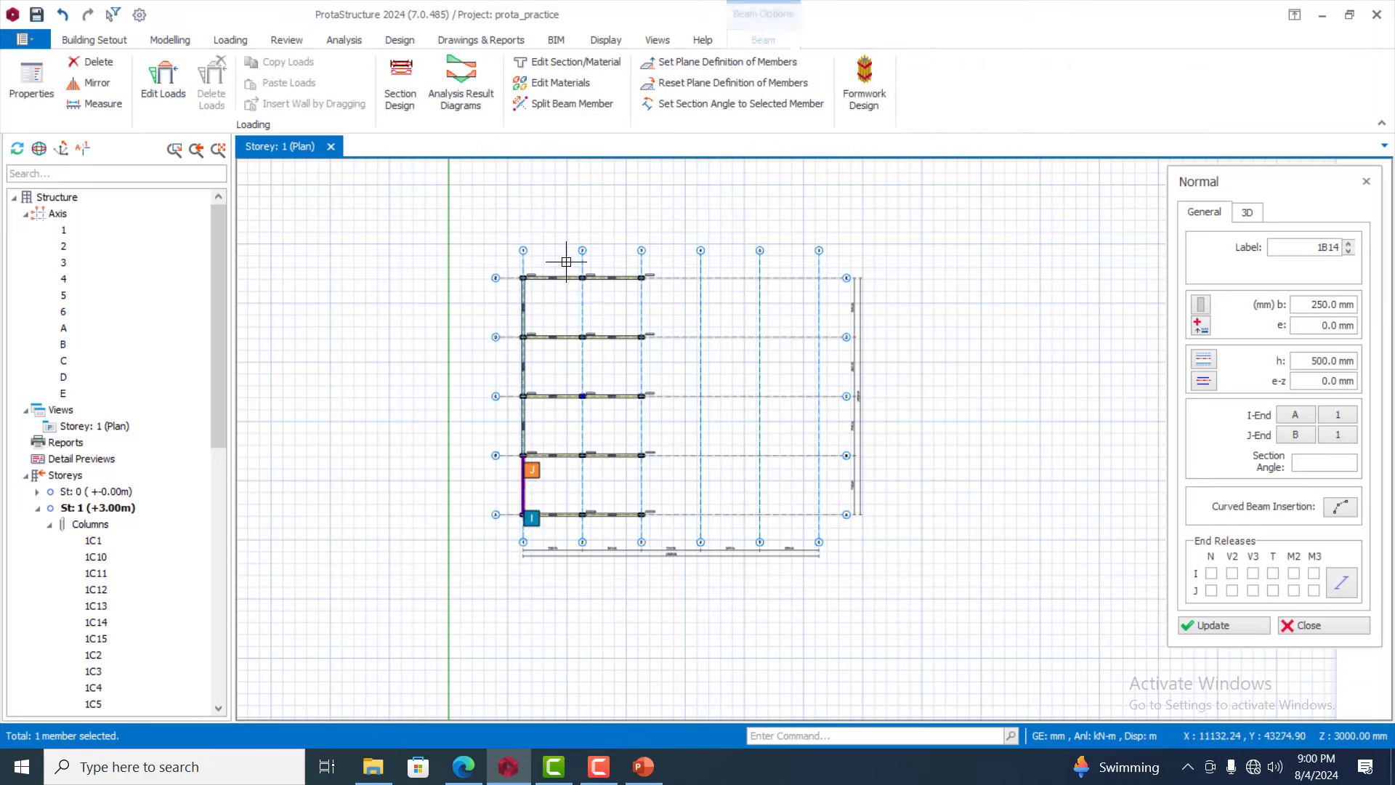
pyautogui.moveTo(566, 260); pyautogui.dragTo(599, 533)
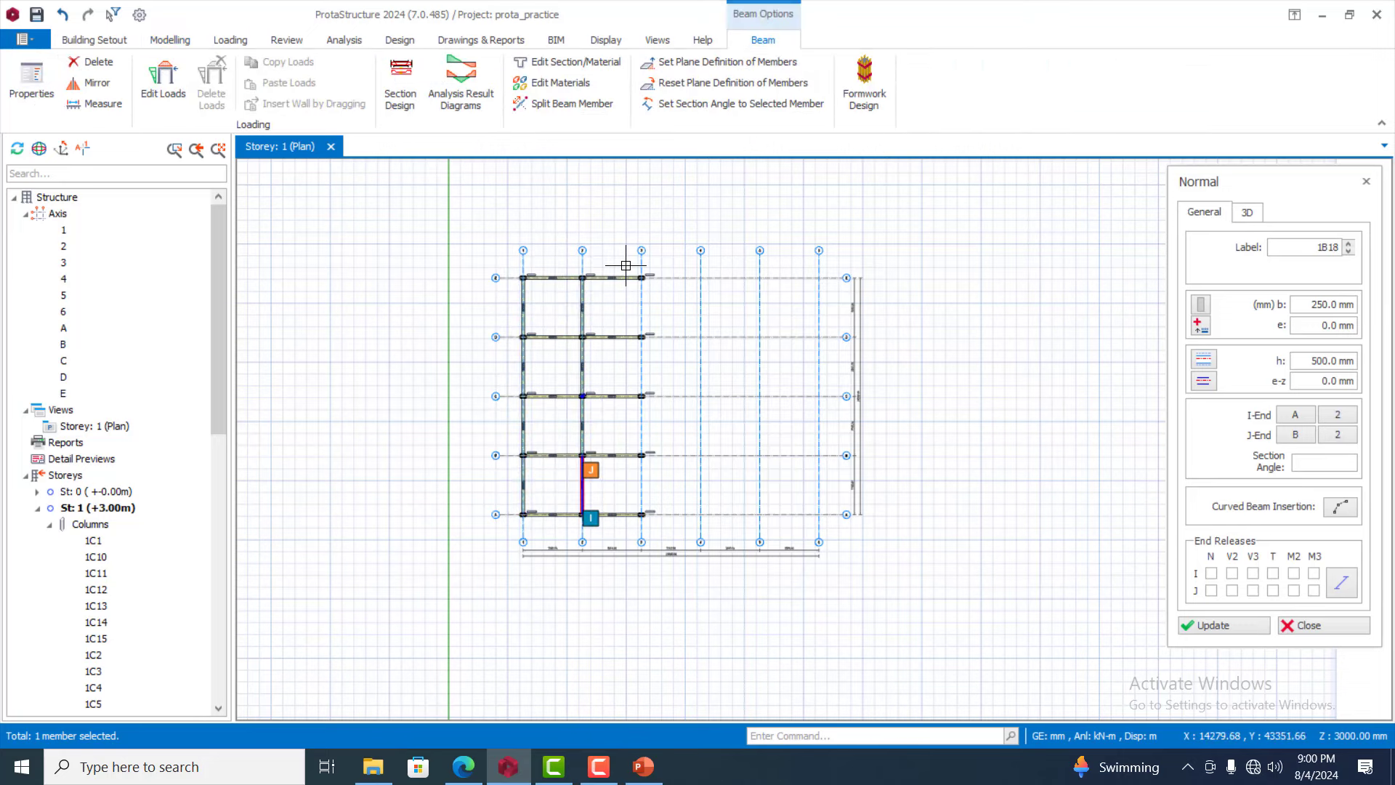
pyautogui.moveTo(626, 266); pyautogui.dragTo(672, 531)
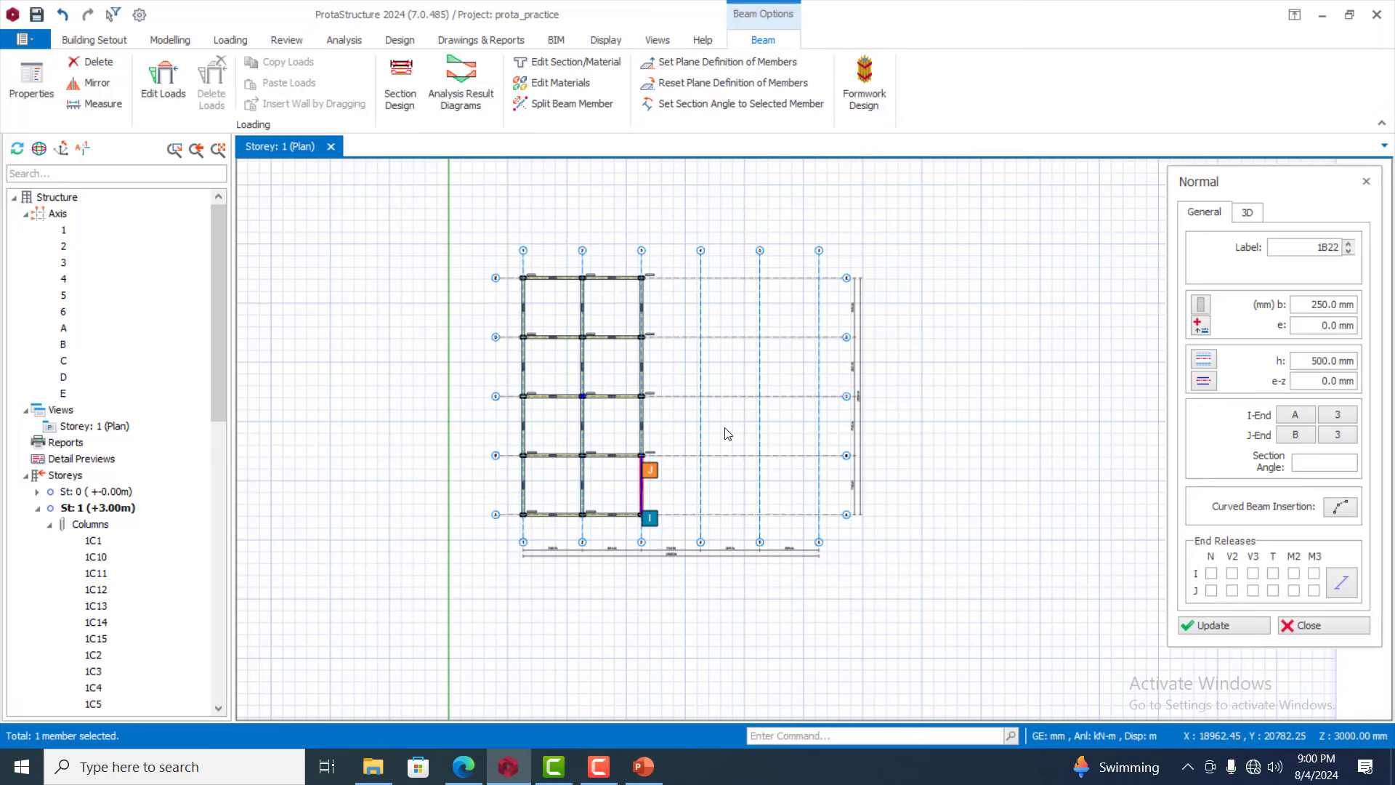
# Collapse the axis list in the structure tree and create a 3D physical model view of storey 1
pyautogui.click(26, 219)
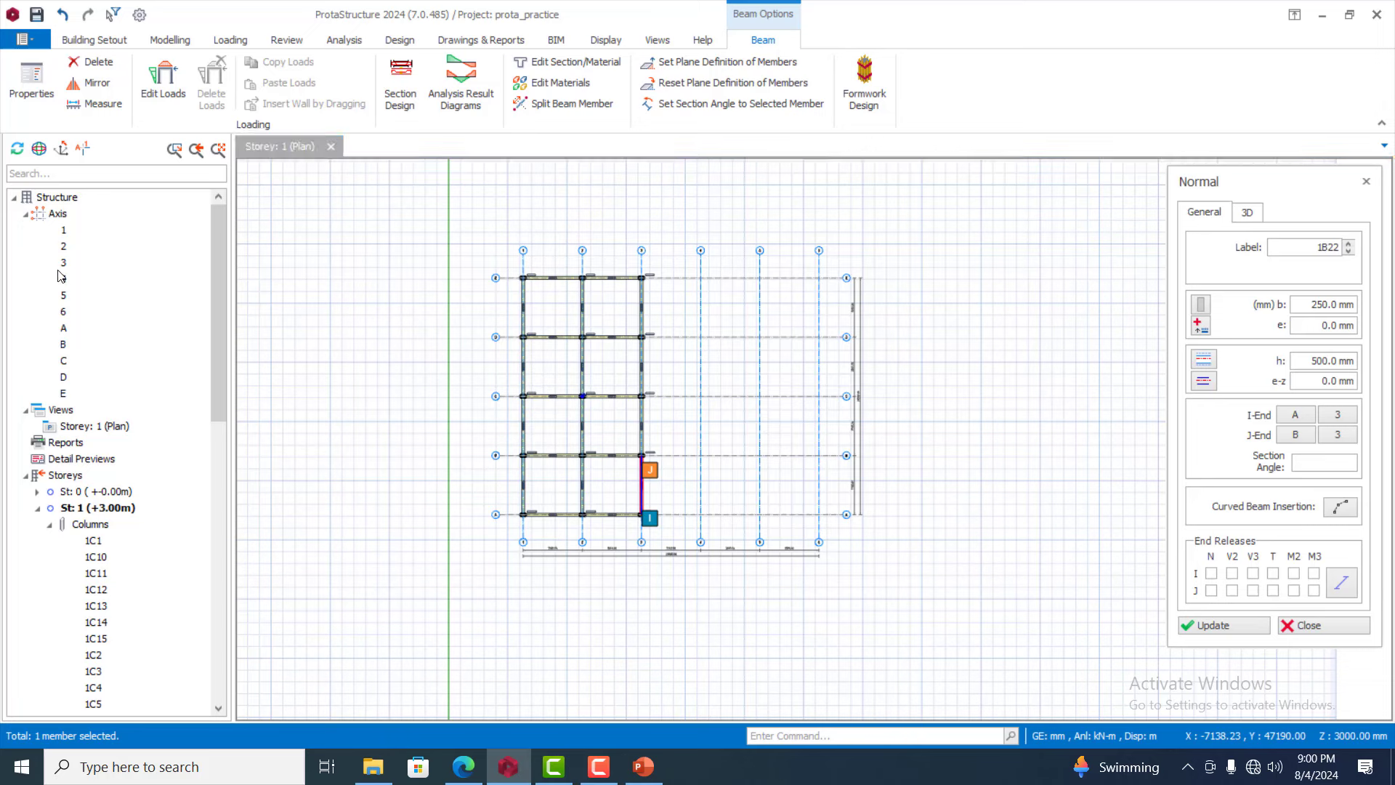
pyautogui.click(26, 215)
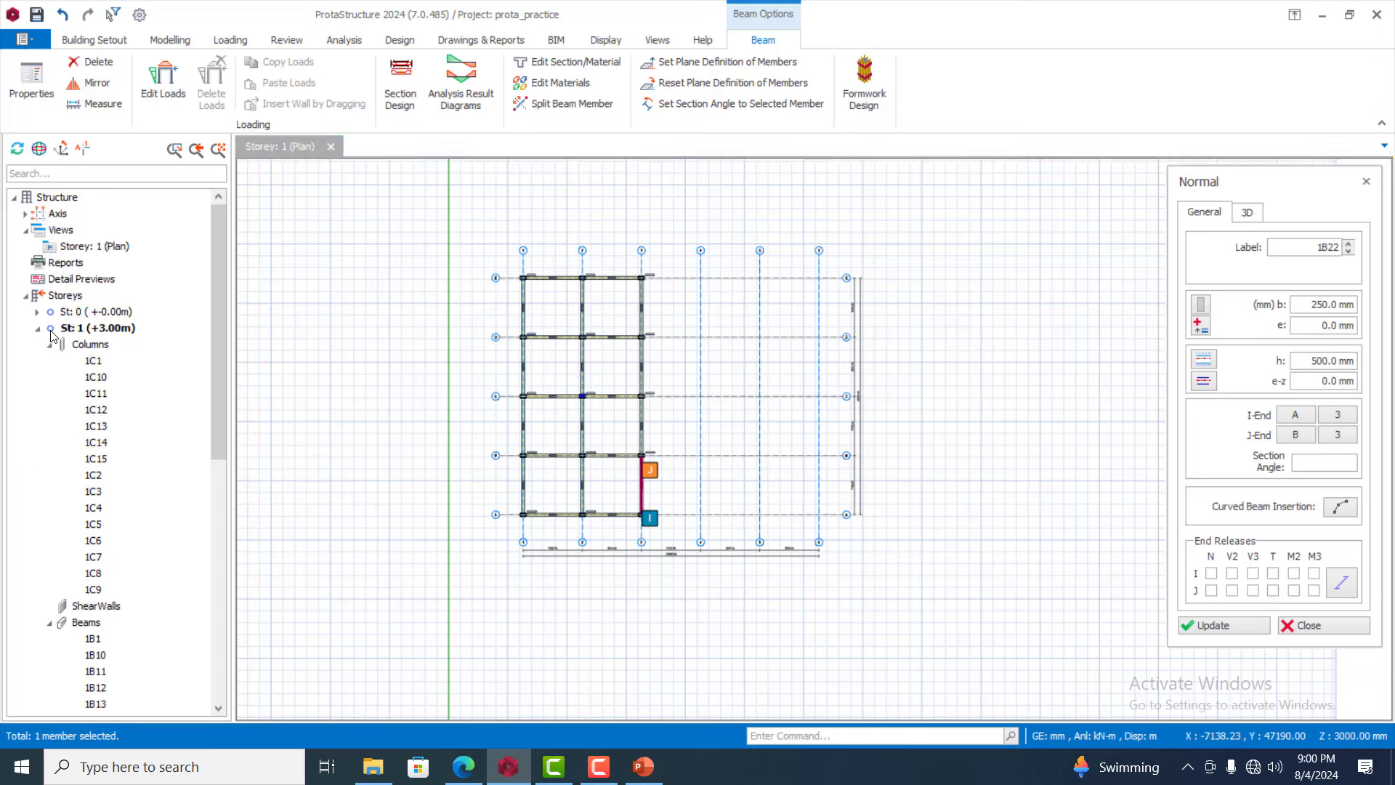
pyautogui.click(62, 233)
pyautogui.rightClick(62, 233)
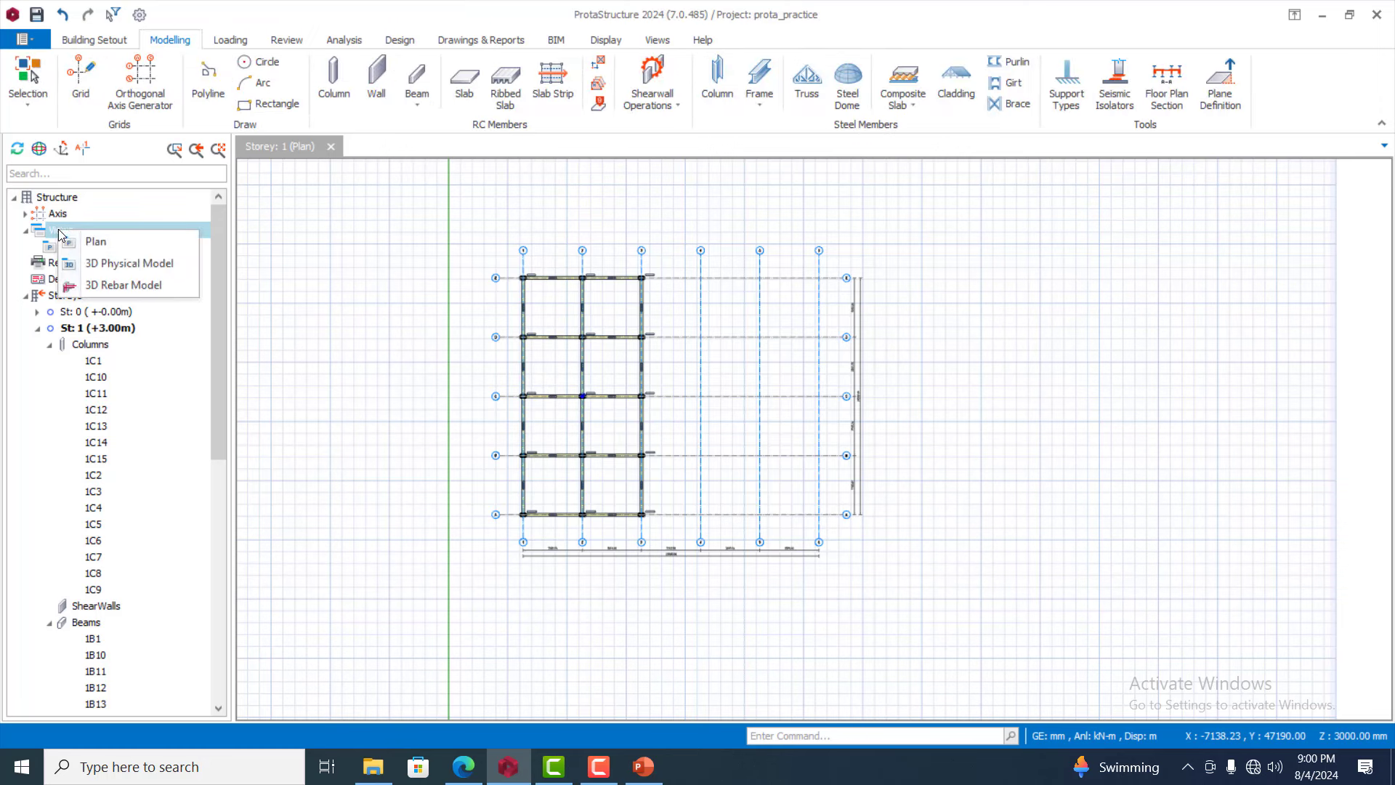
pyautogui.click(105, 265)
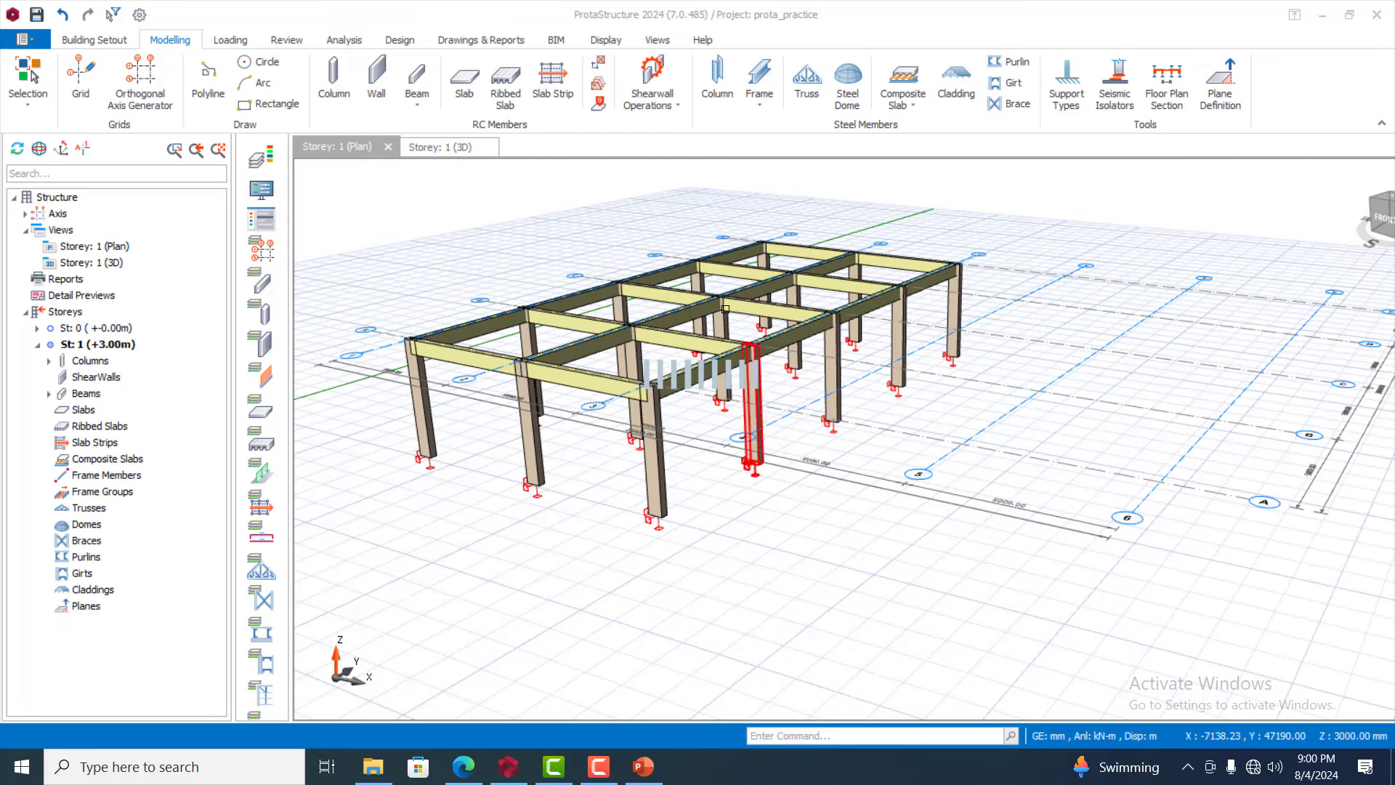
# Tile the storey 1 plan and 3D views vertically and frame the beam layout in the plan
pyautogui.click(665, 41)
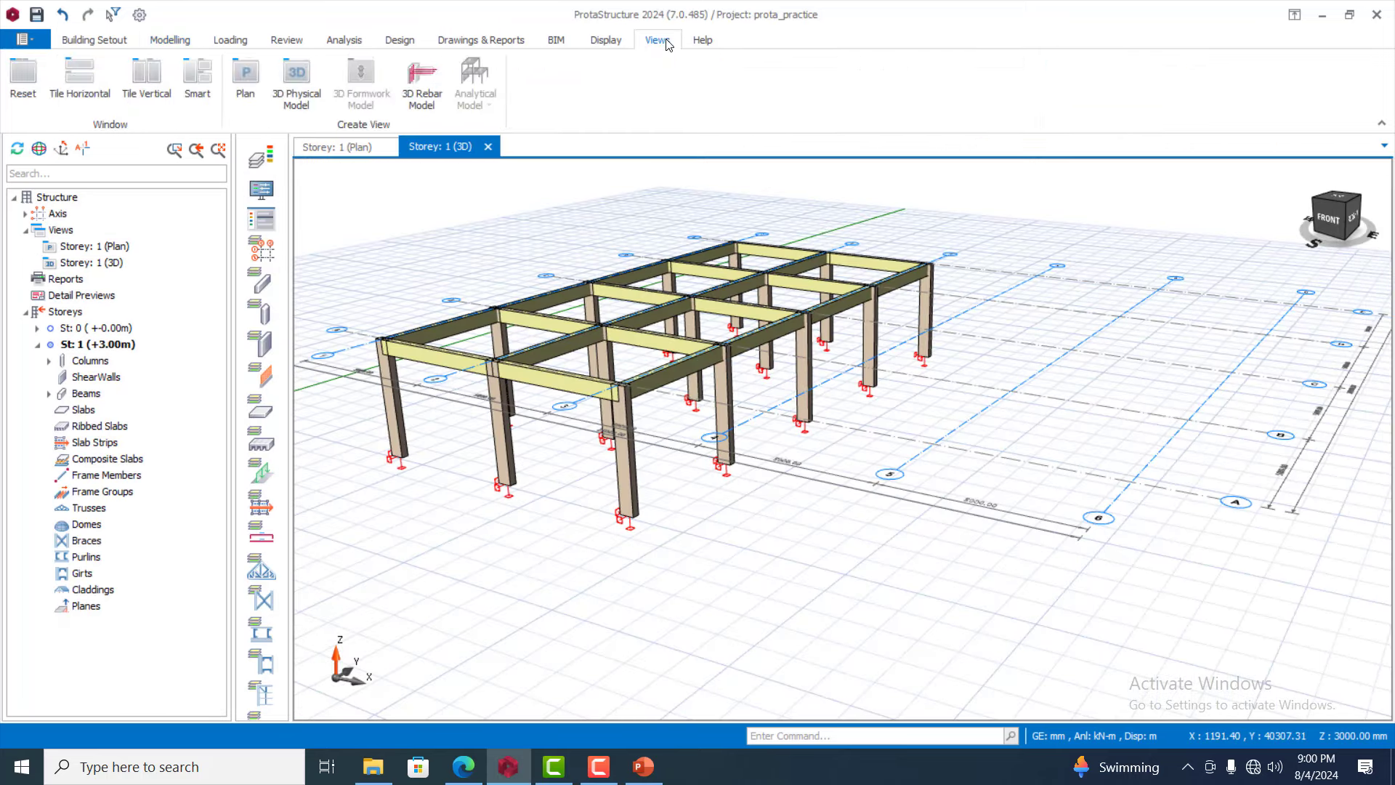
pyautogui.click(159, 77)
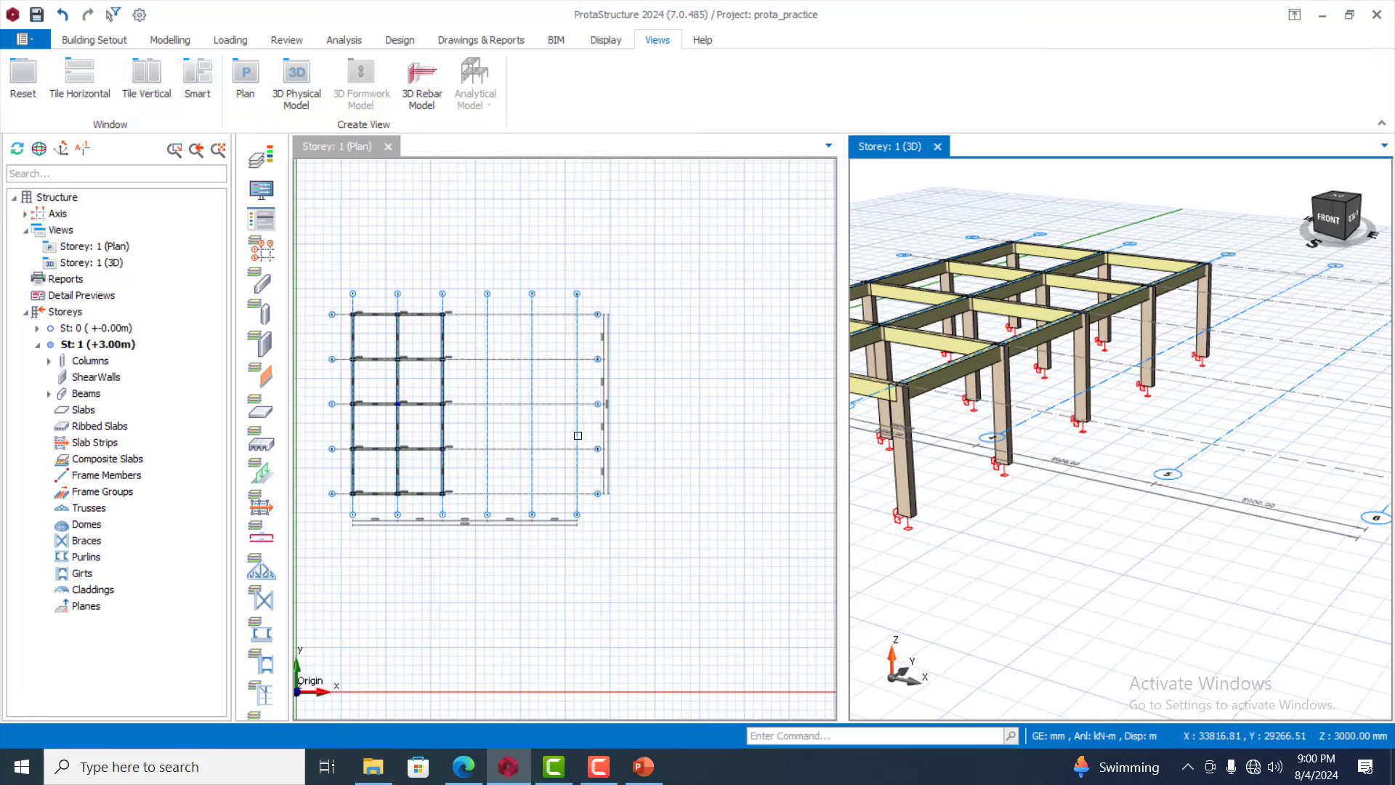
pyautogui.scroll(-2, 532, 419)
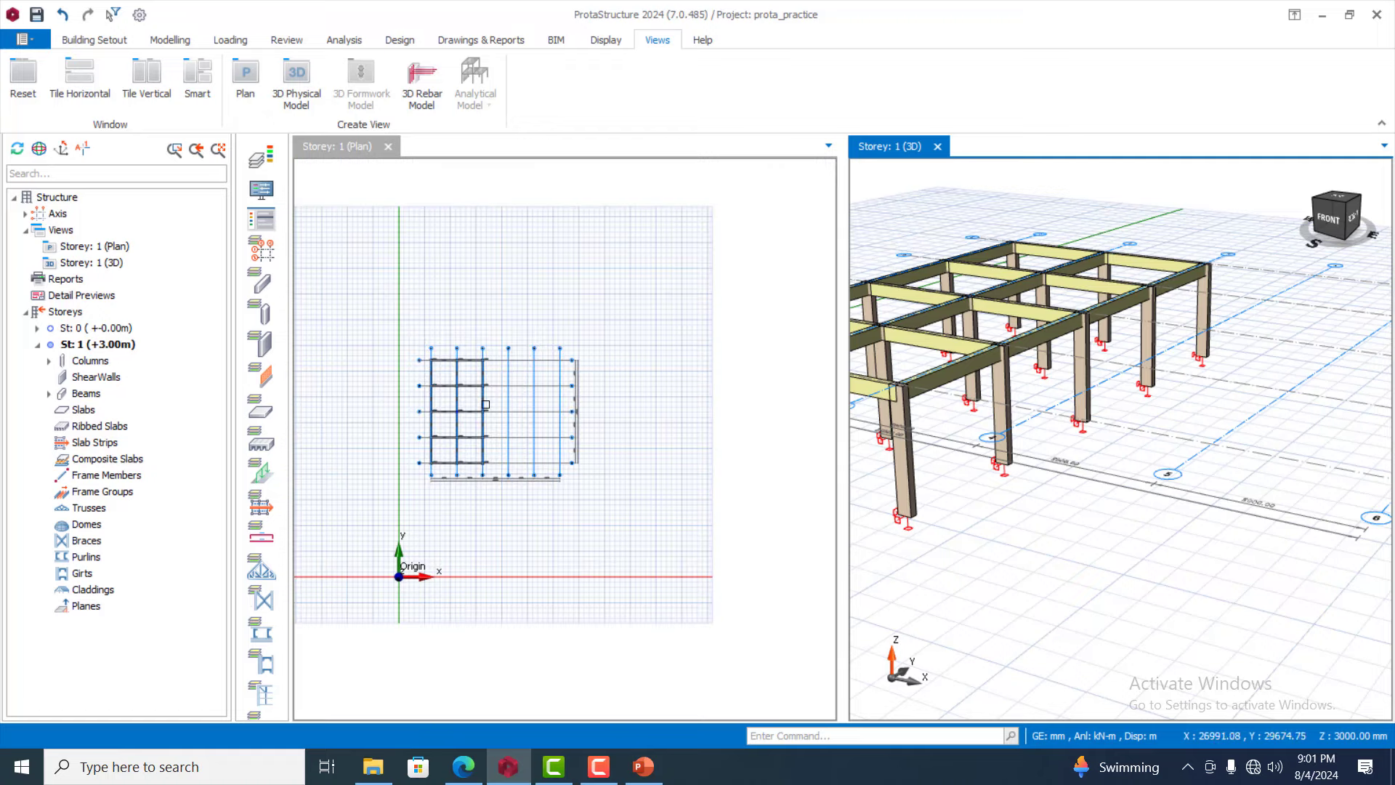
pyautogui.scroll(3, 395, 361)
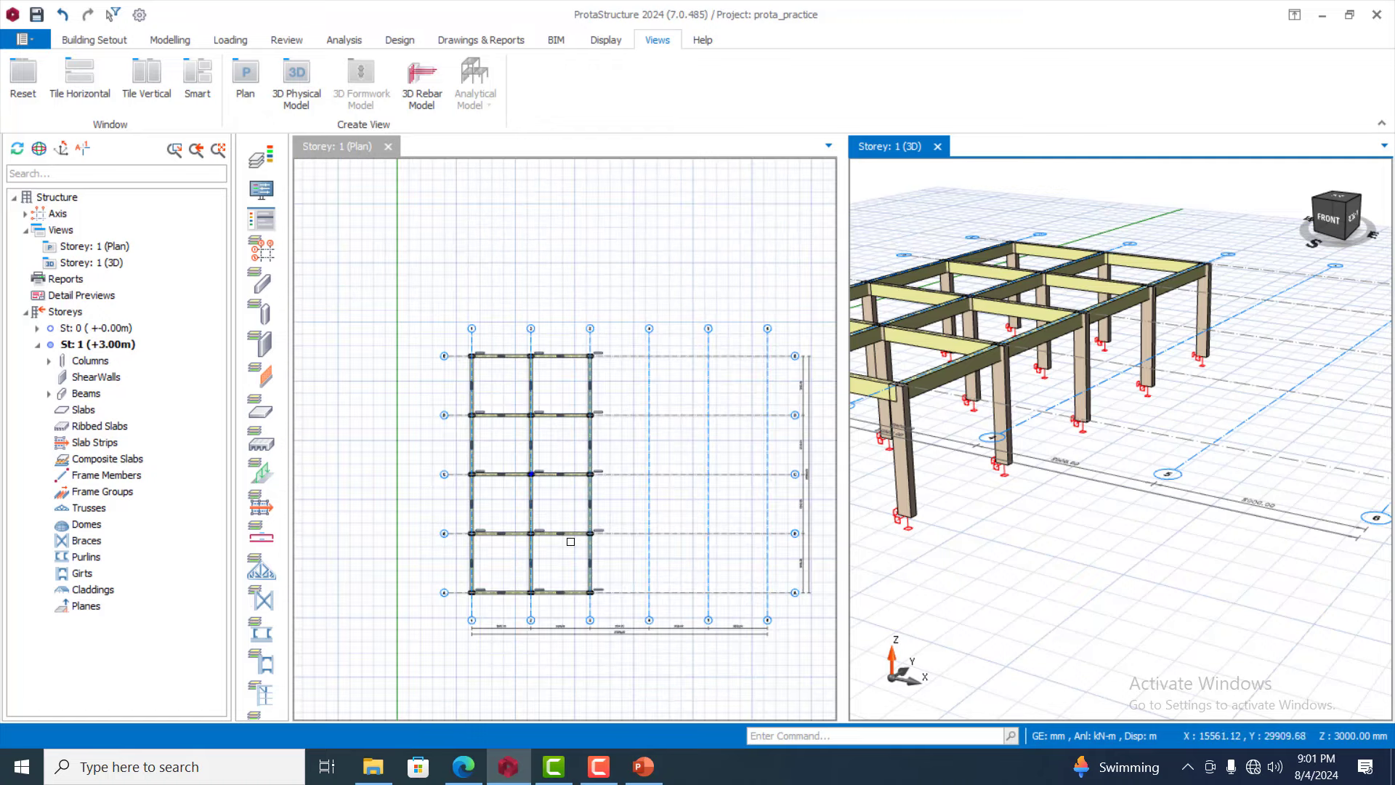
pyautogui.scroll(1, 568, 549)
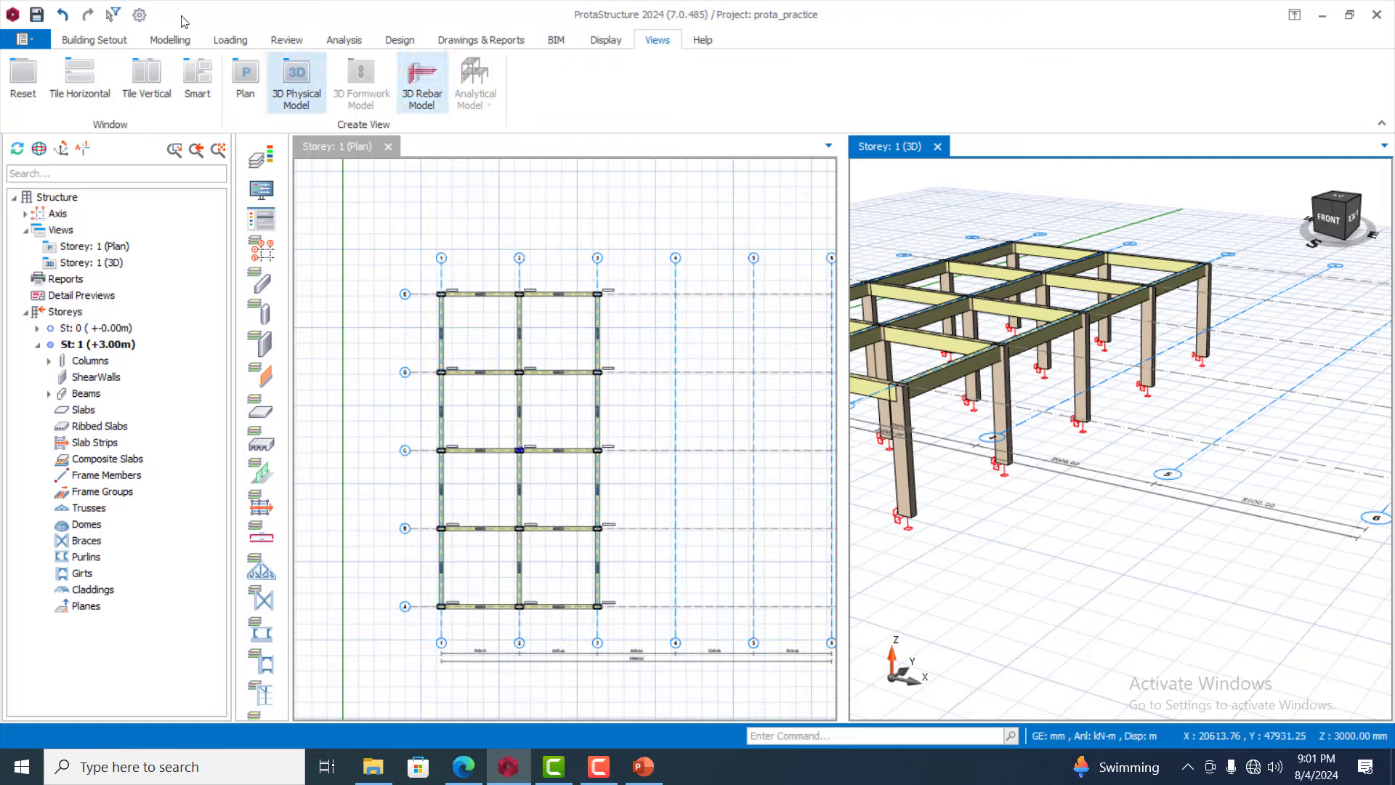
pyautogui.click(167, 42)
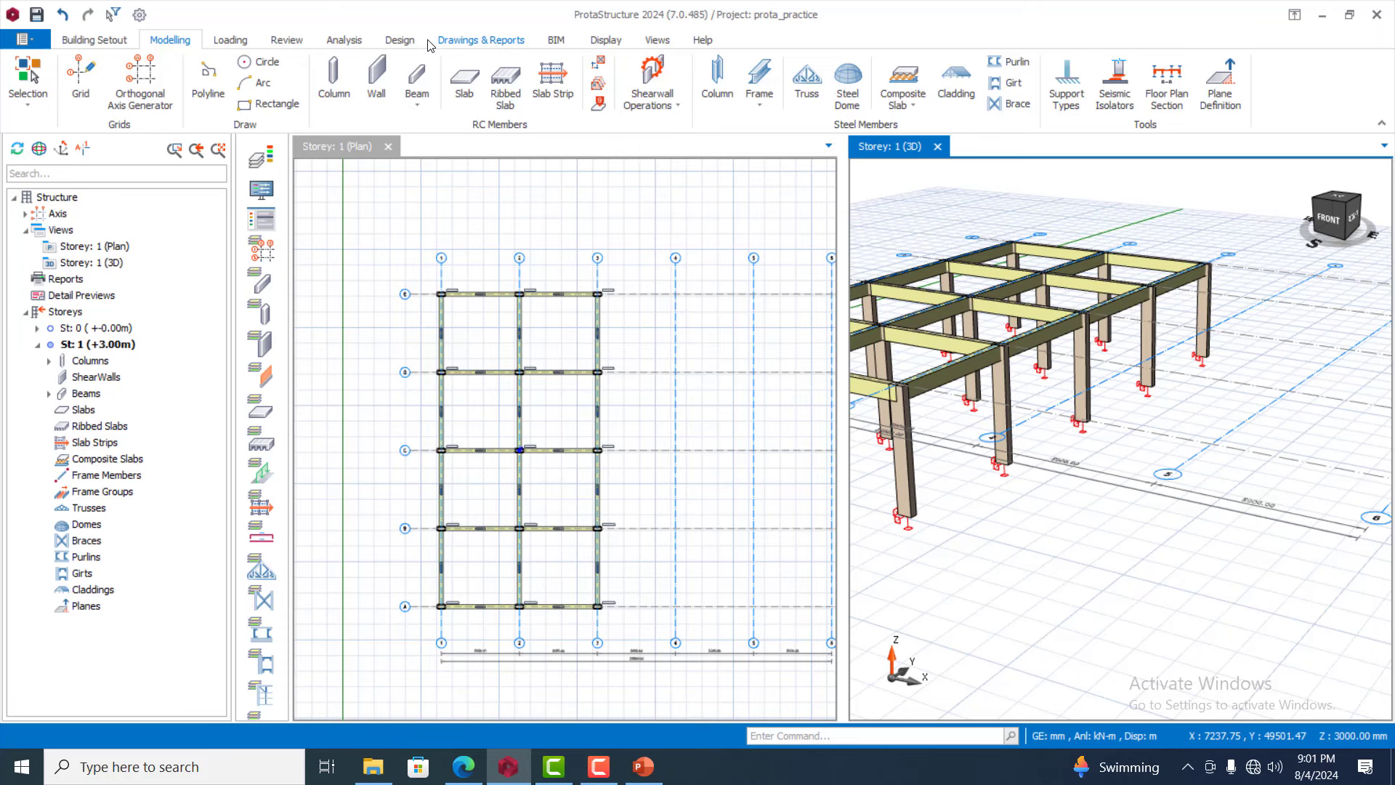
pyautogui.click(291, 42)
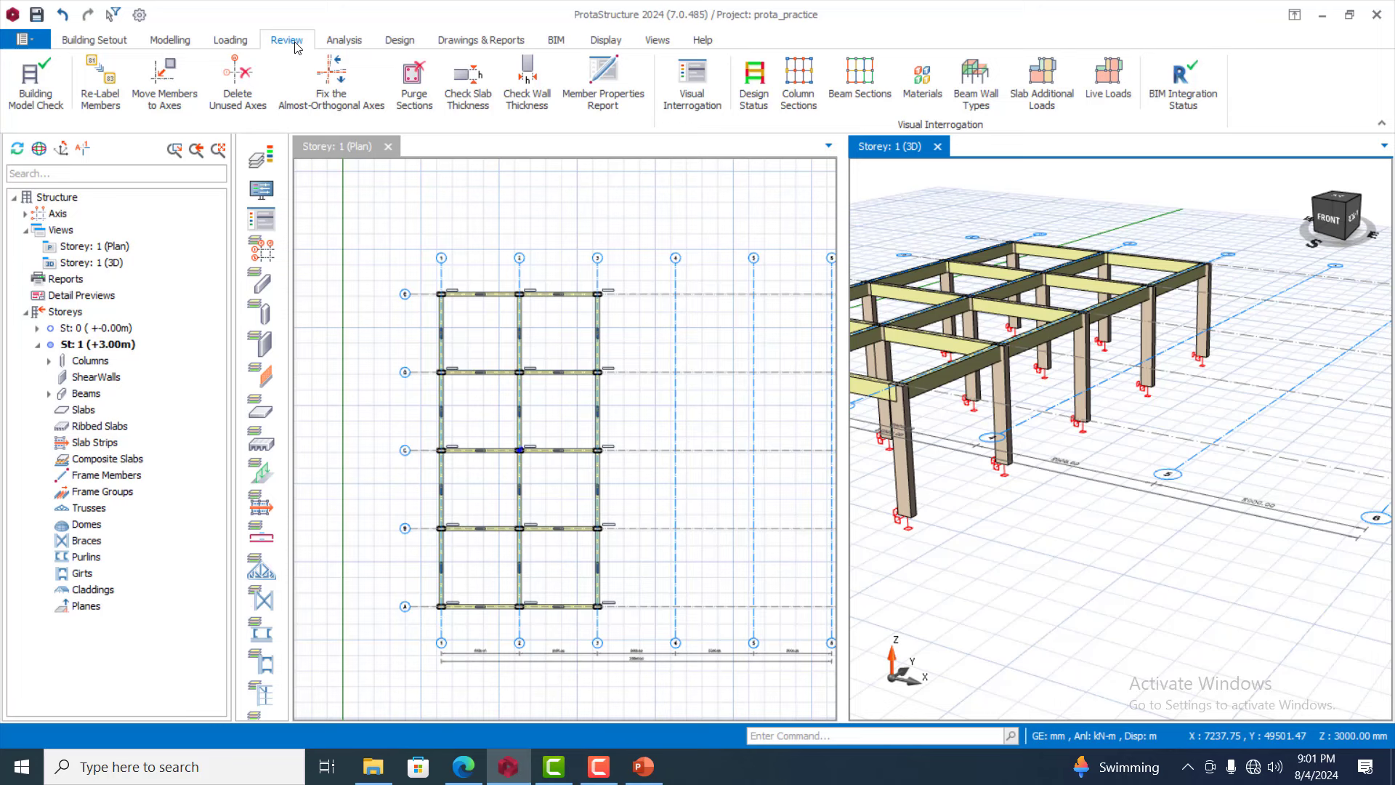
pyautogui.click(109, 45)
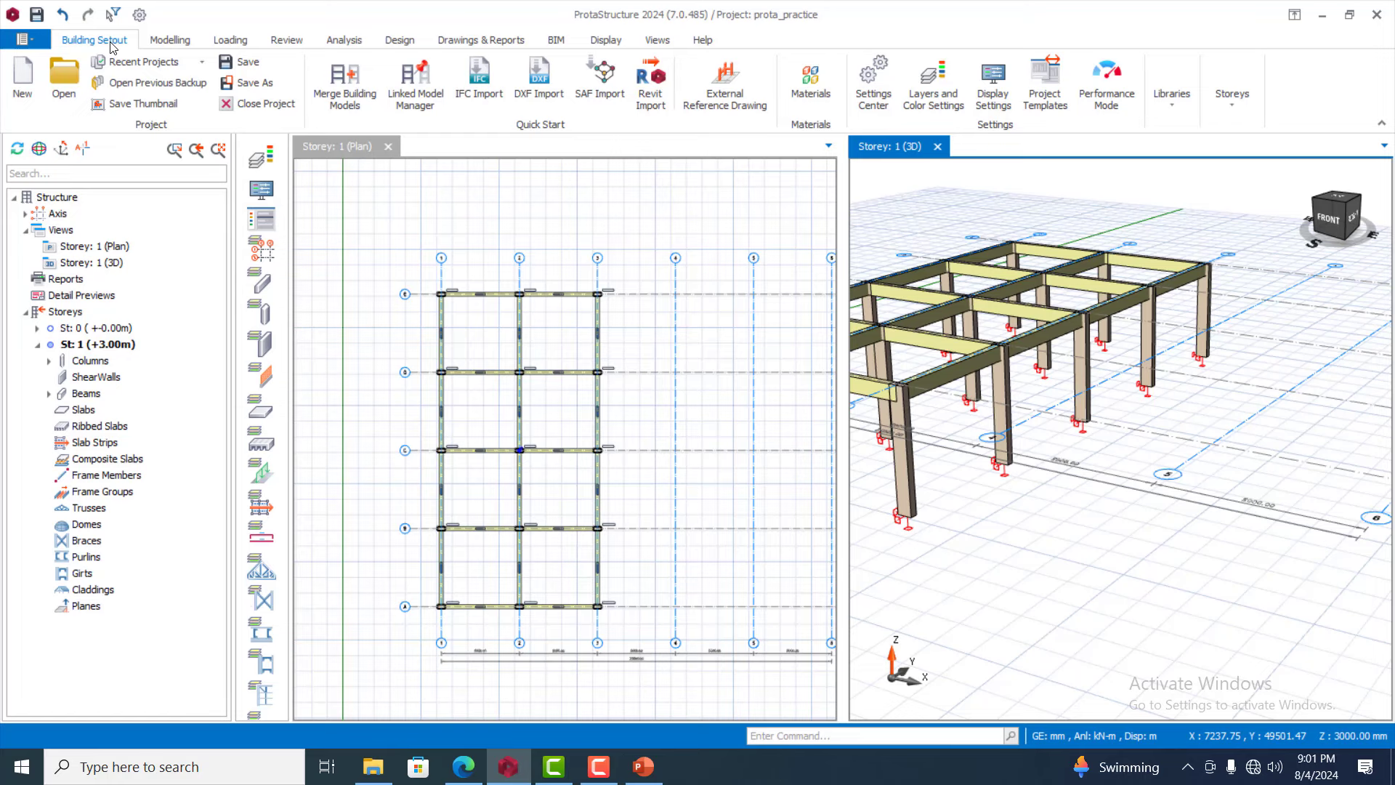
# Define the load cases and automatically generate load combinations with dead, live and pattern loads, using coefficients 1.4 for G and 1.6 for Q
pyautogui.click(172, 43)
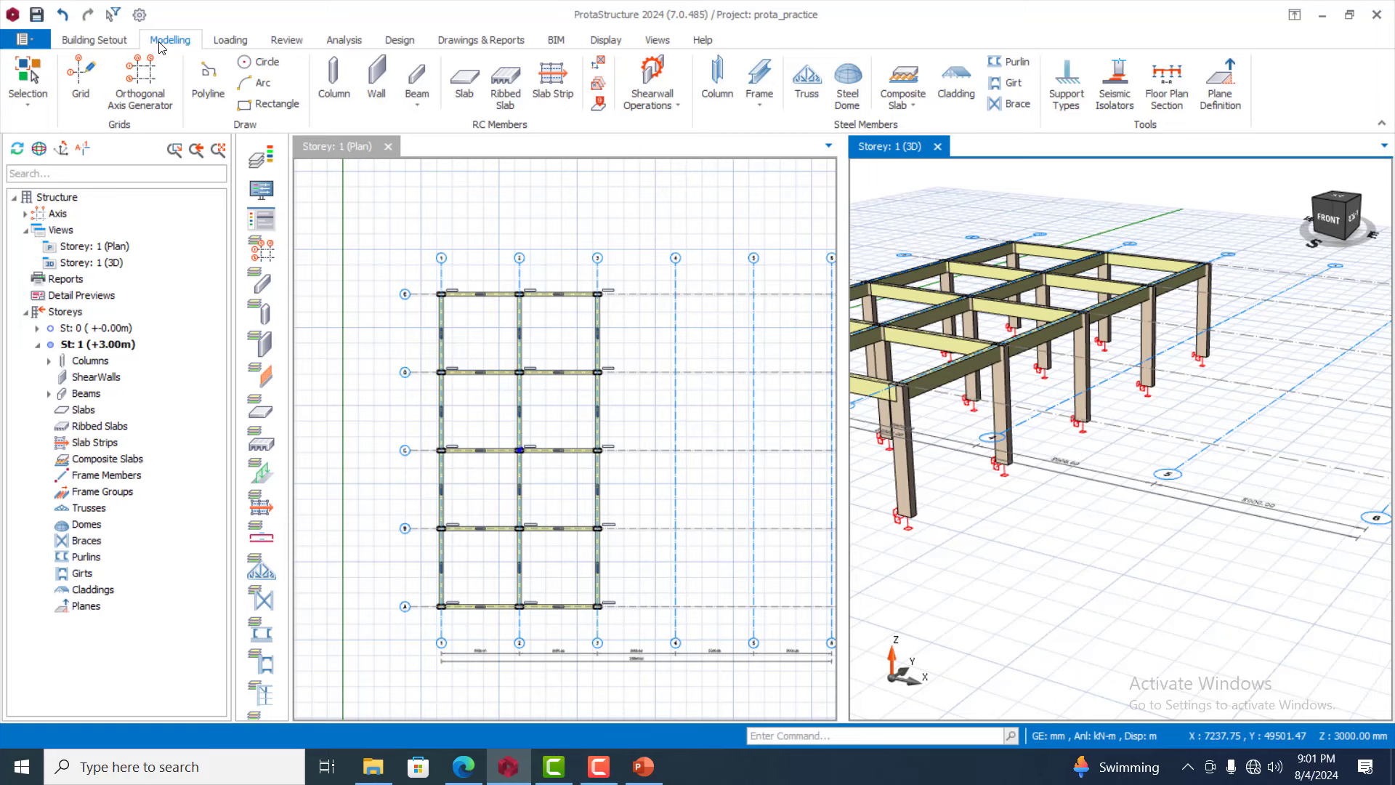
pyautogui.click(464, 83)
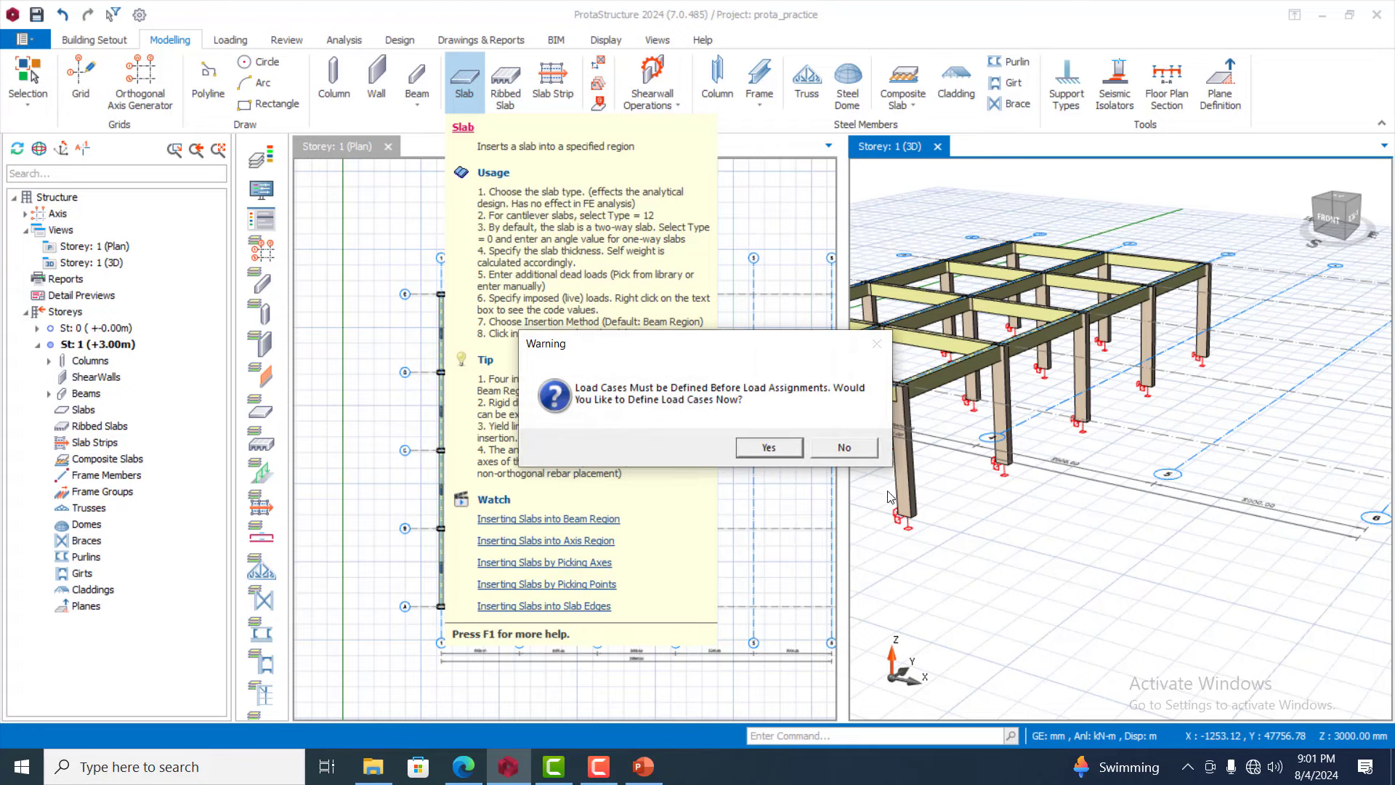
pyautogui.click(772, 449)
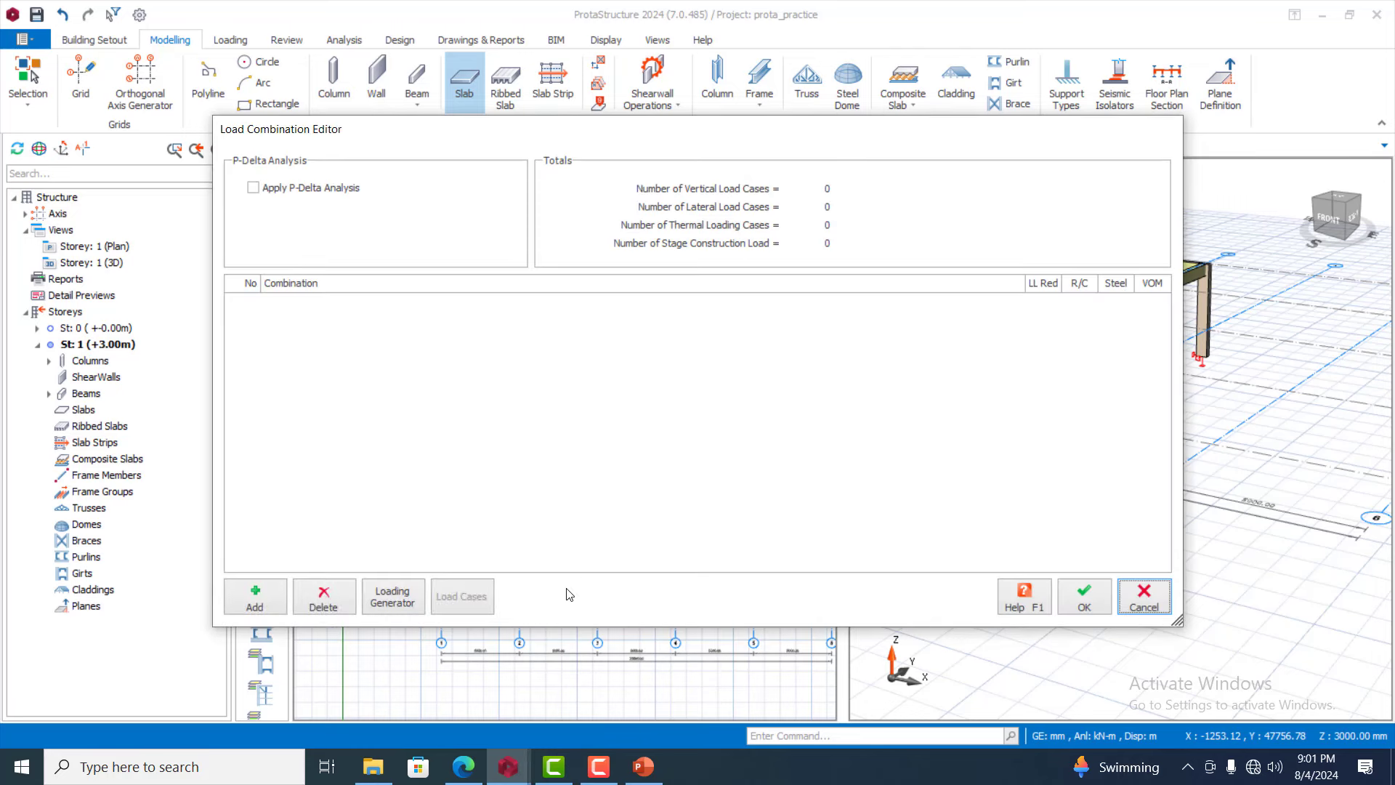
pyautogui.click(392, 604)
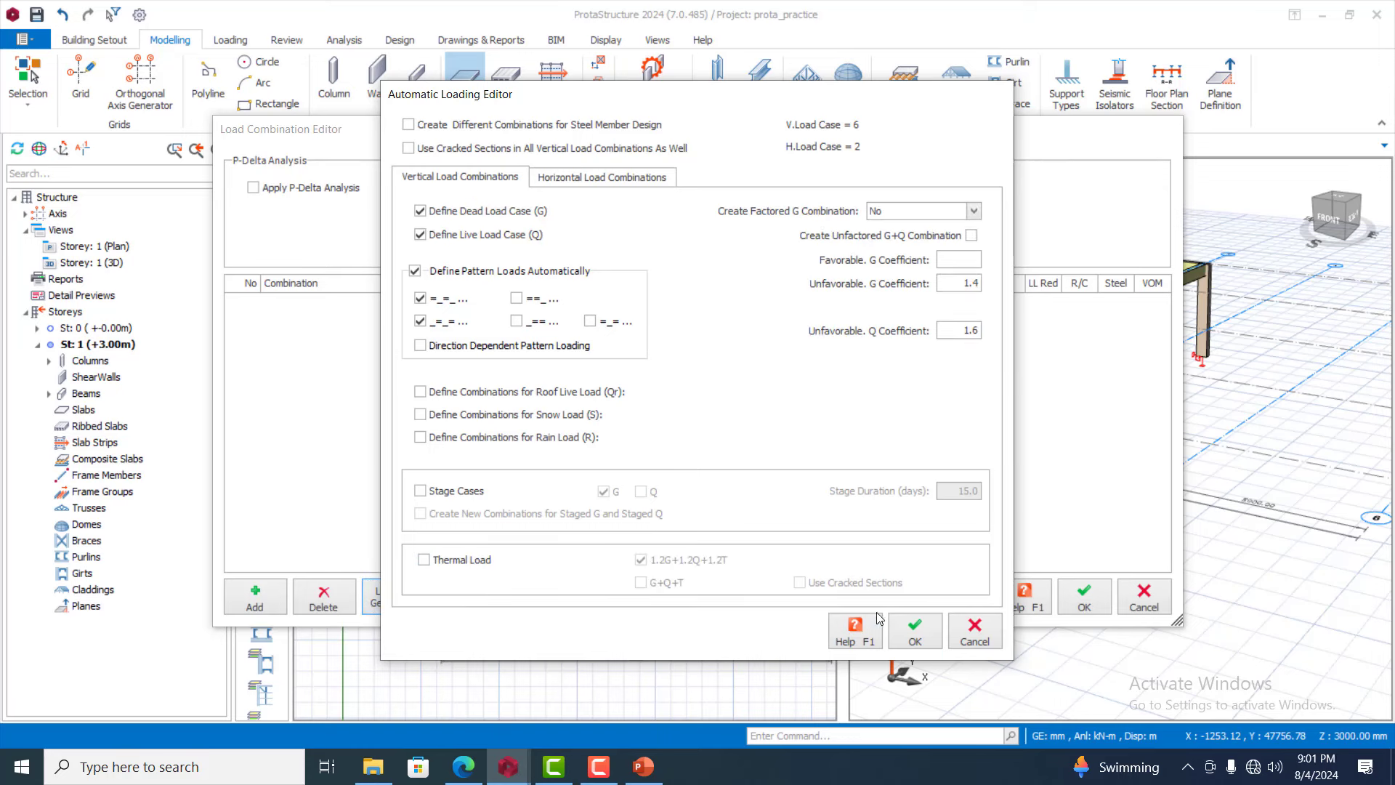
pyautogui.click(909, 633)
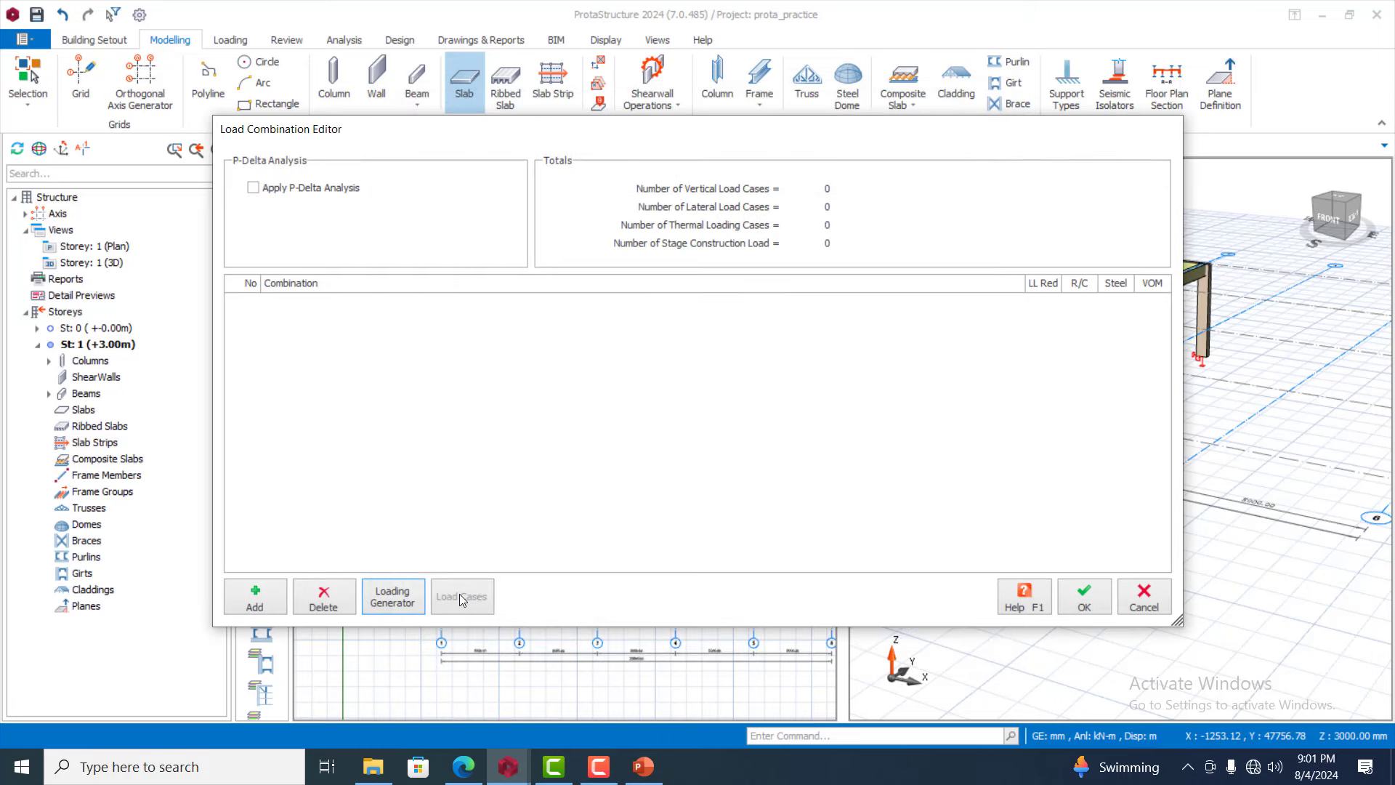
pyautogui.click(461, 598)
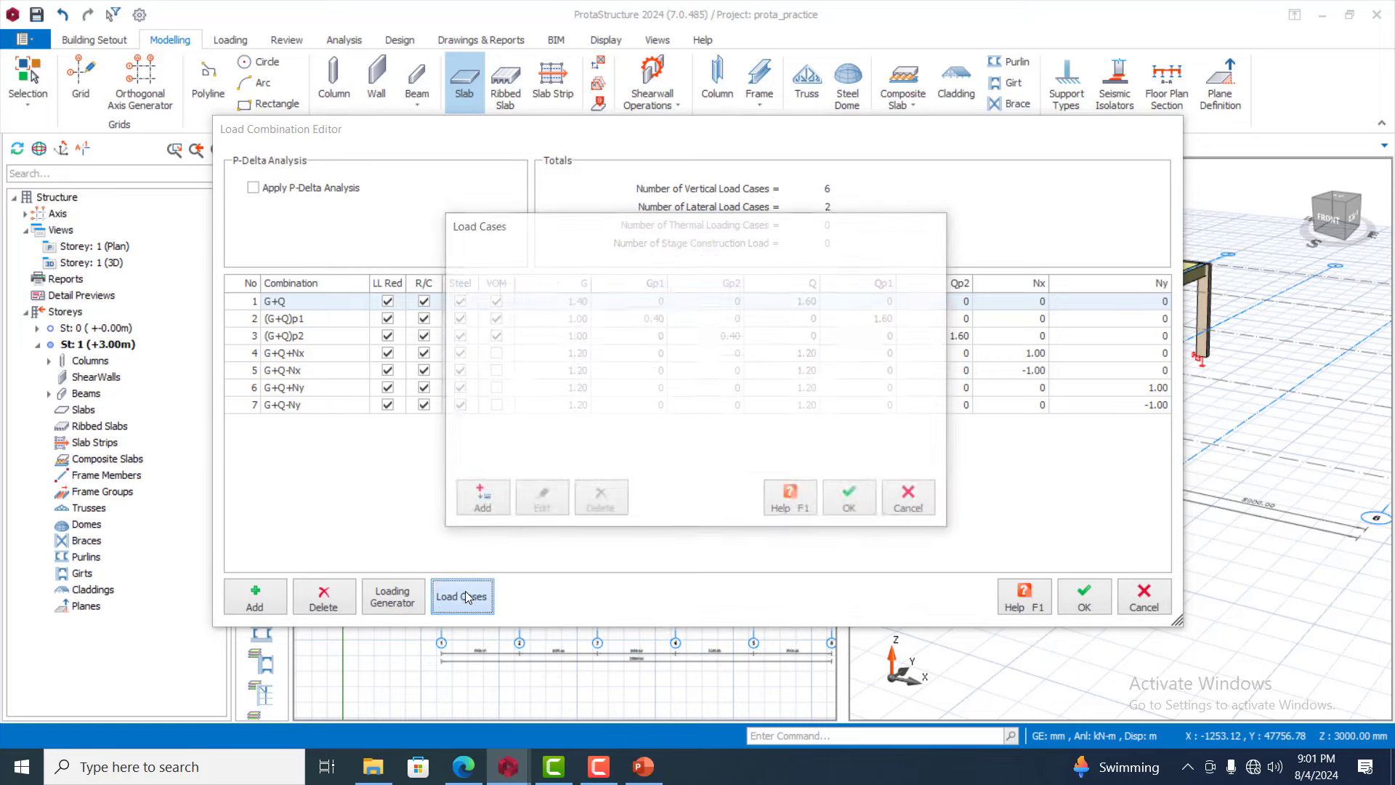
pyautogui.click(853, 509)
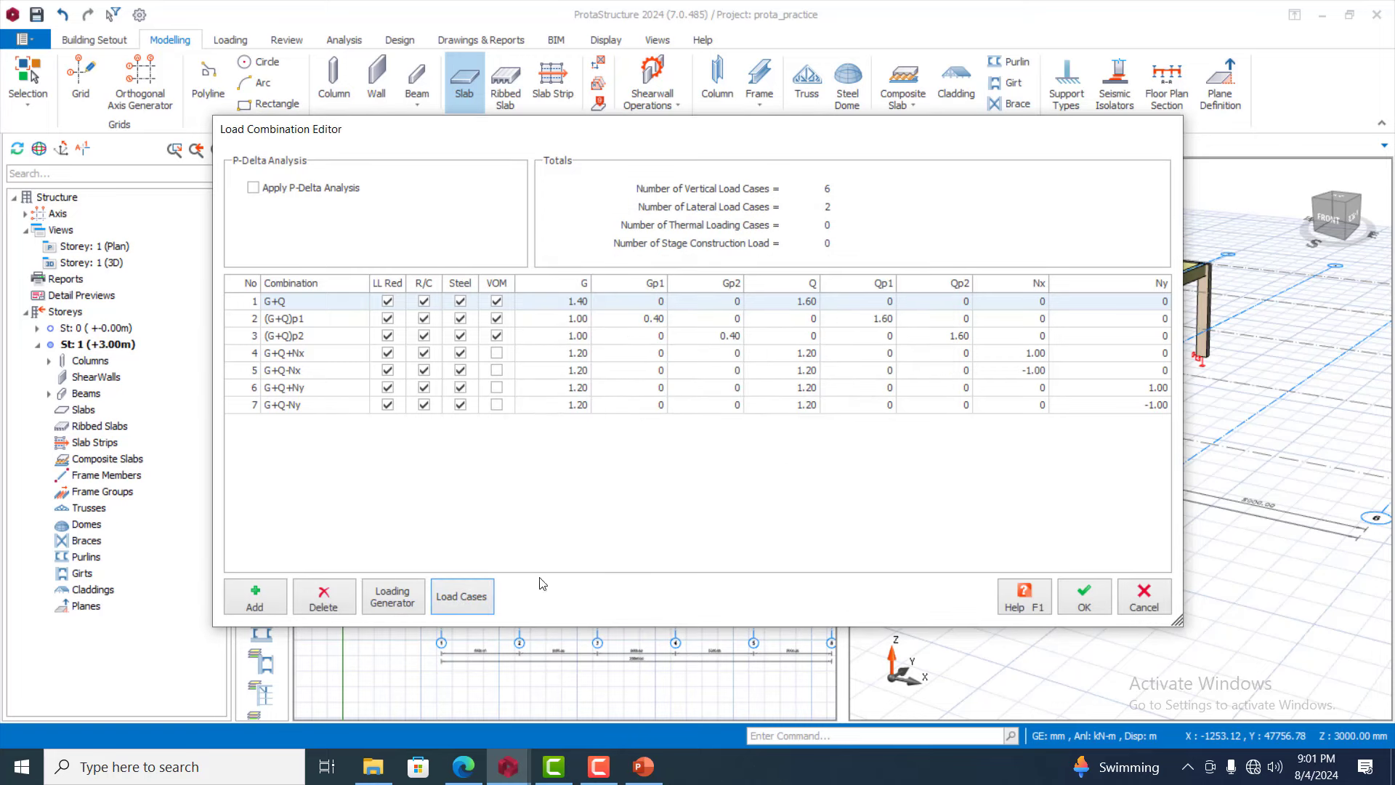
pyautogui.click(1085, 597)
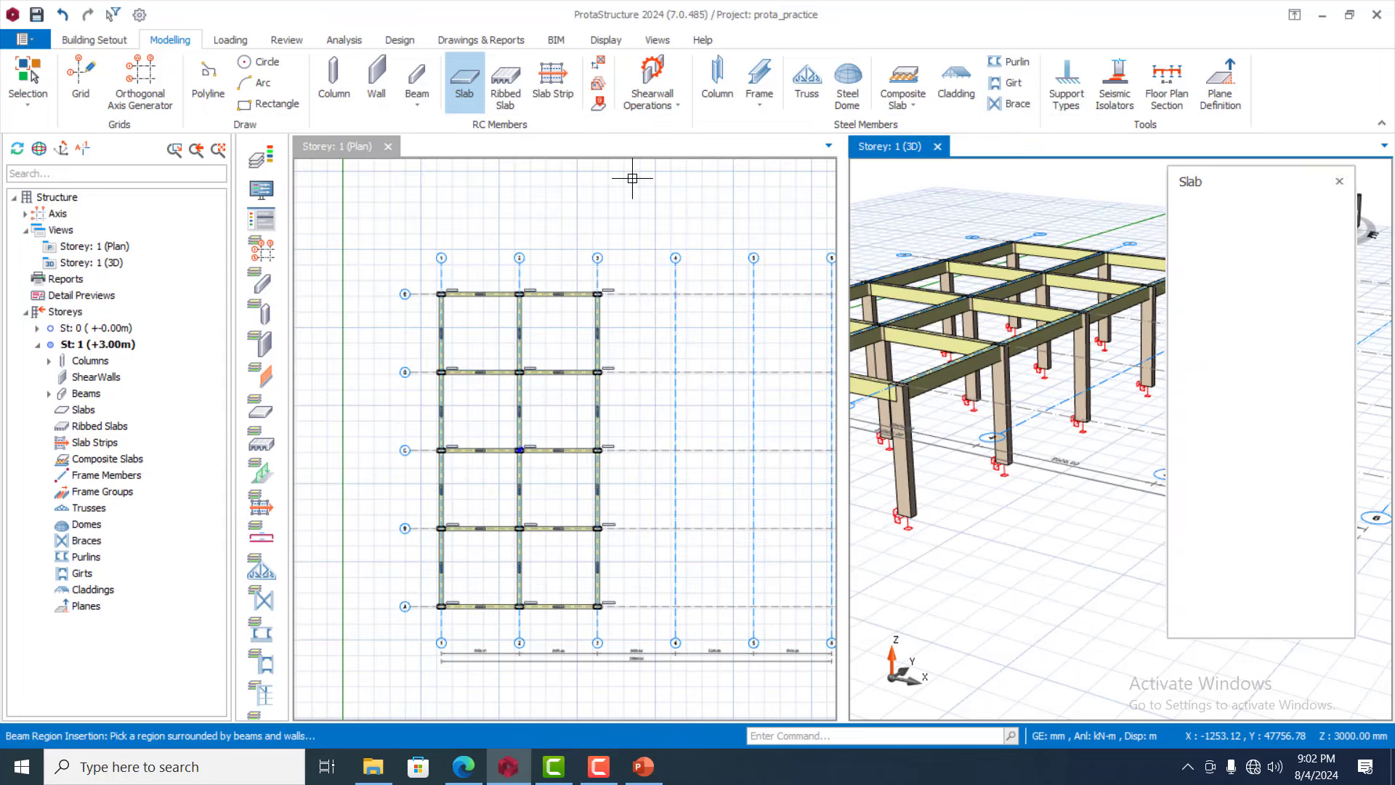
# Insert a cantilever slab with b-Slab 3000 mm and L-Cant. 900 mm outside the axis 3 beam between axes D and E
pyautogui.click(975, 317)
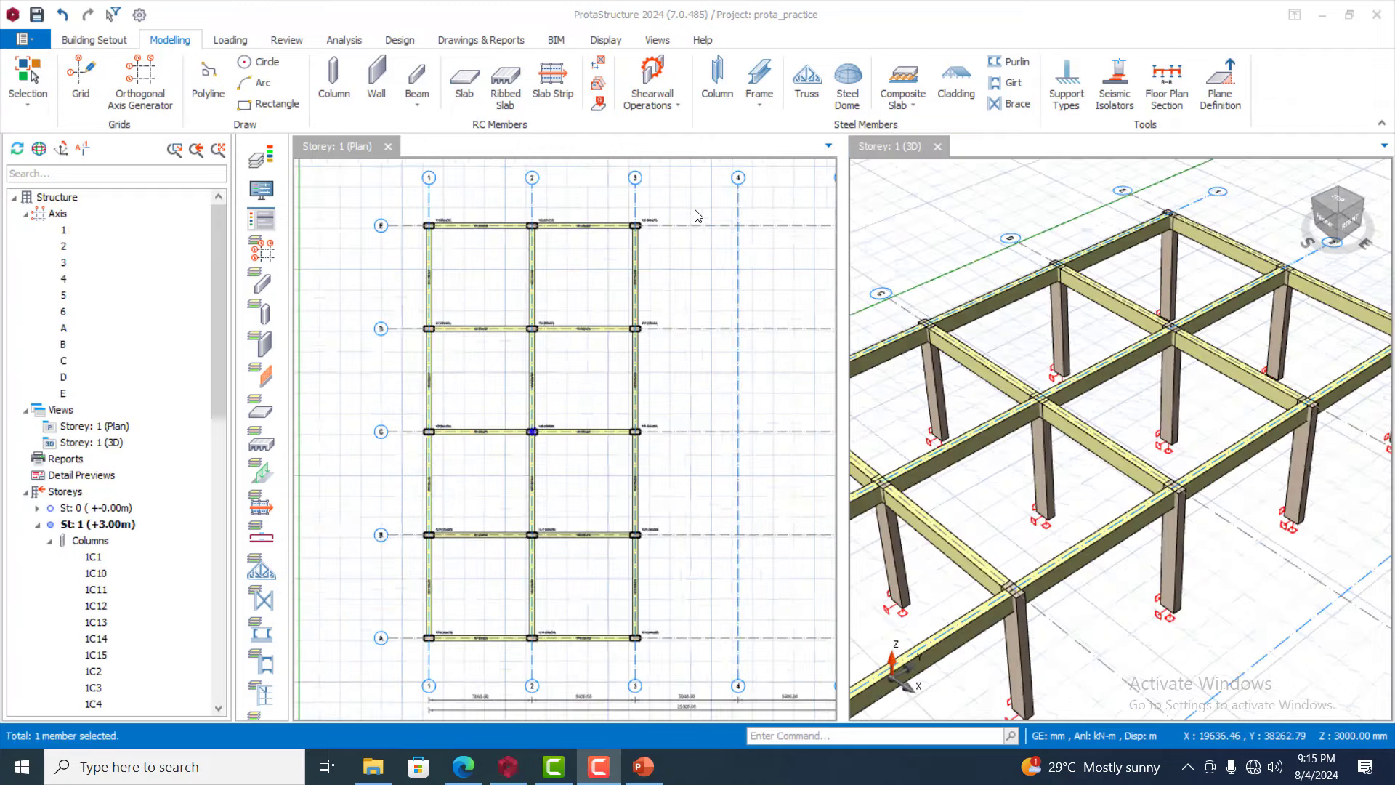
pyautogui.click(464, 80)
pyautogui.click(1304, 267)
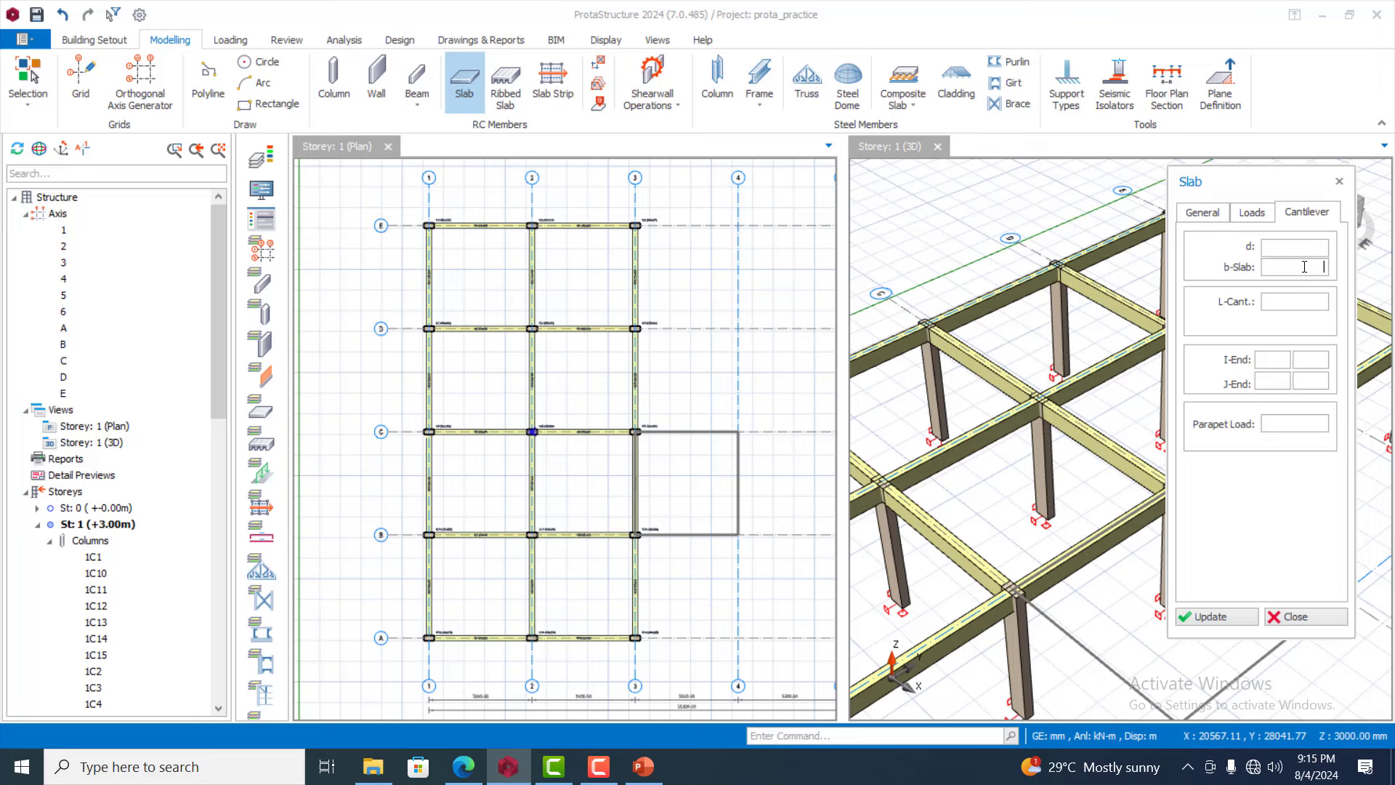
pyautogui.write('3000')
pyautogui.write('900')
pyautogui.scroll(3, 675, 250)
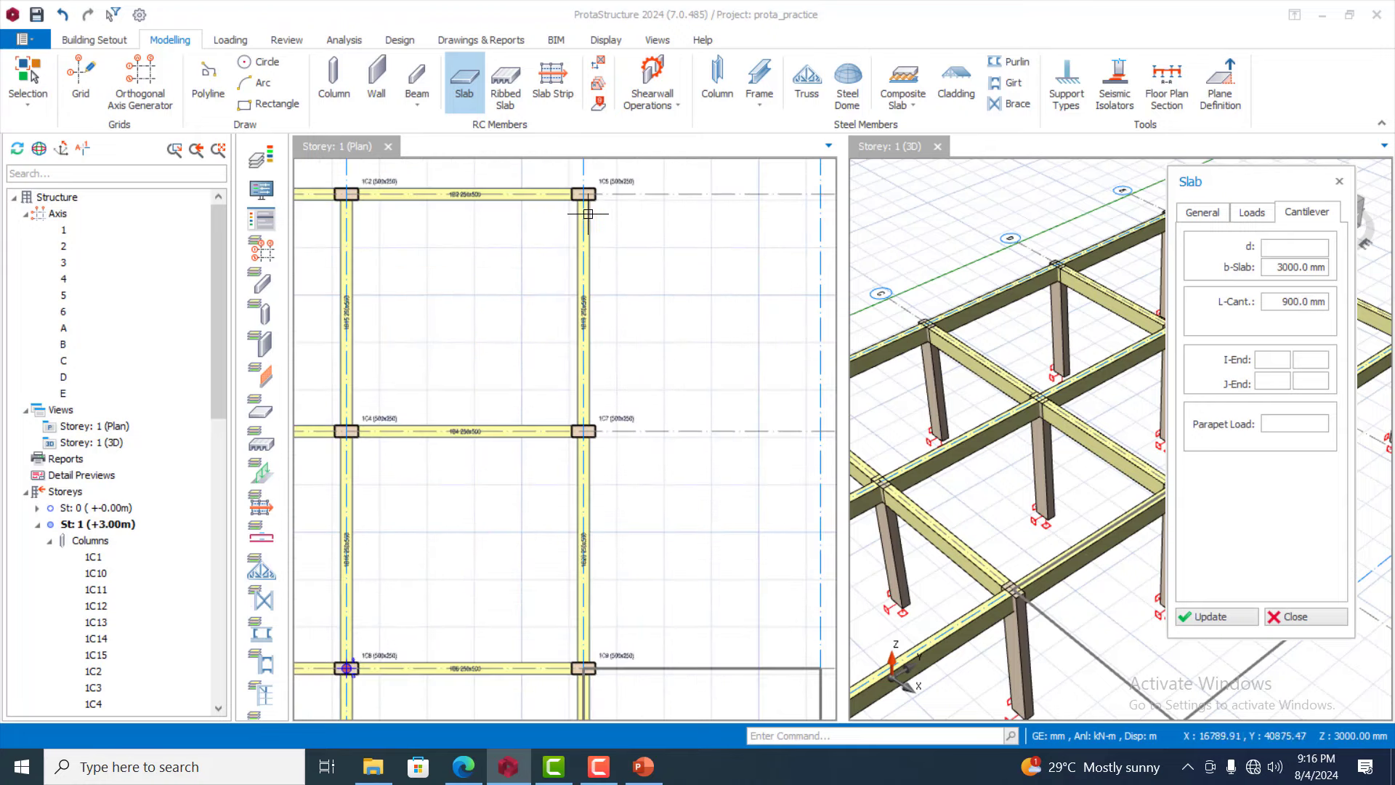
pyautogui.click(585, 431)
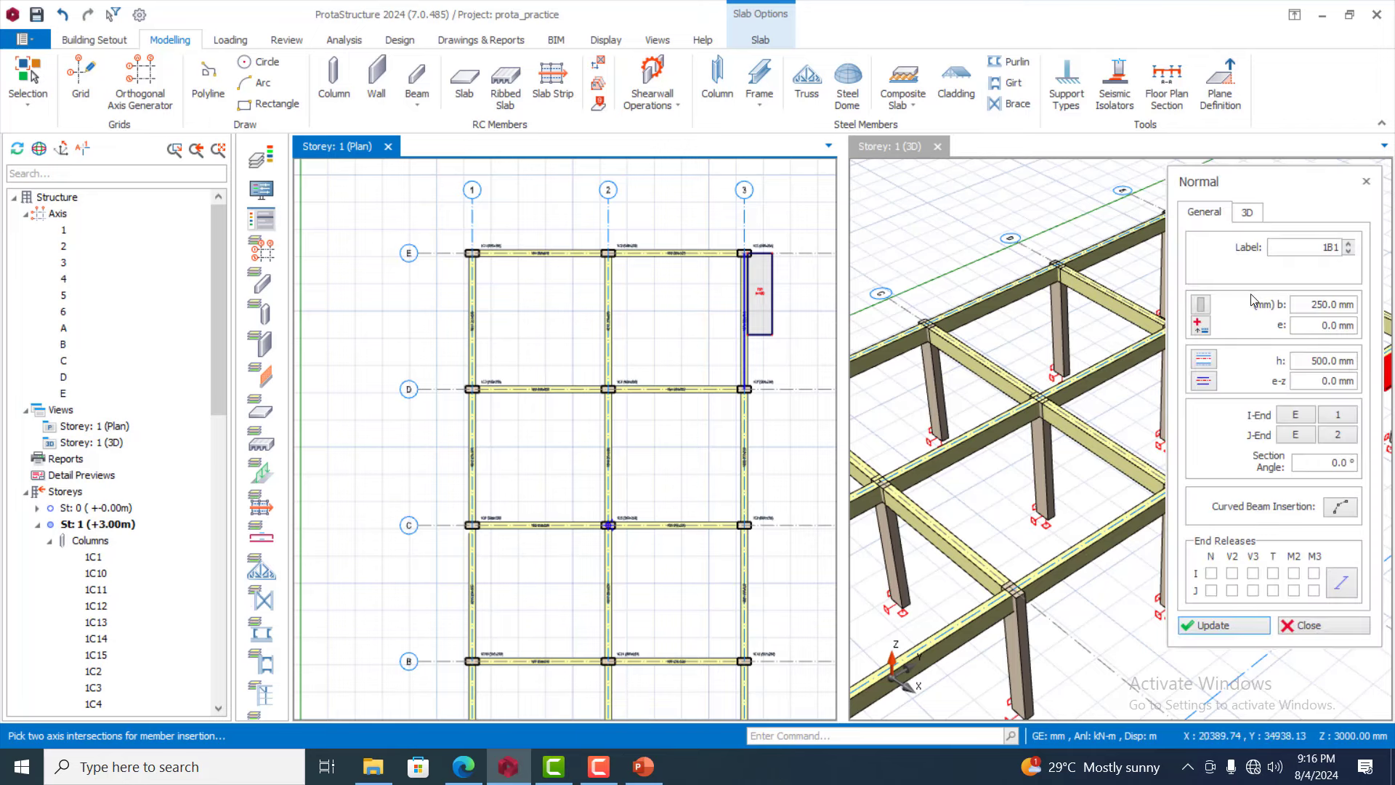
# Insert a curved 250 x 500 mm beam on axis 1 between axes B and C, bulging outward from the building
pyautogui.click(1341, 508)
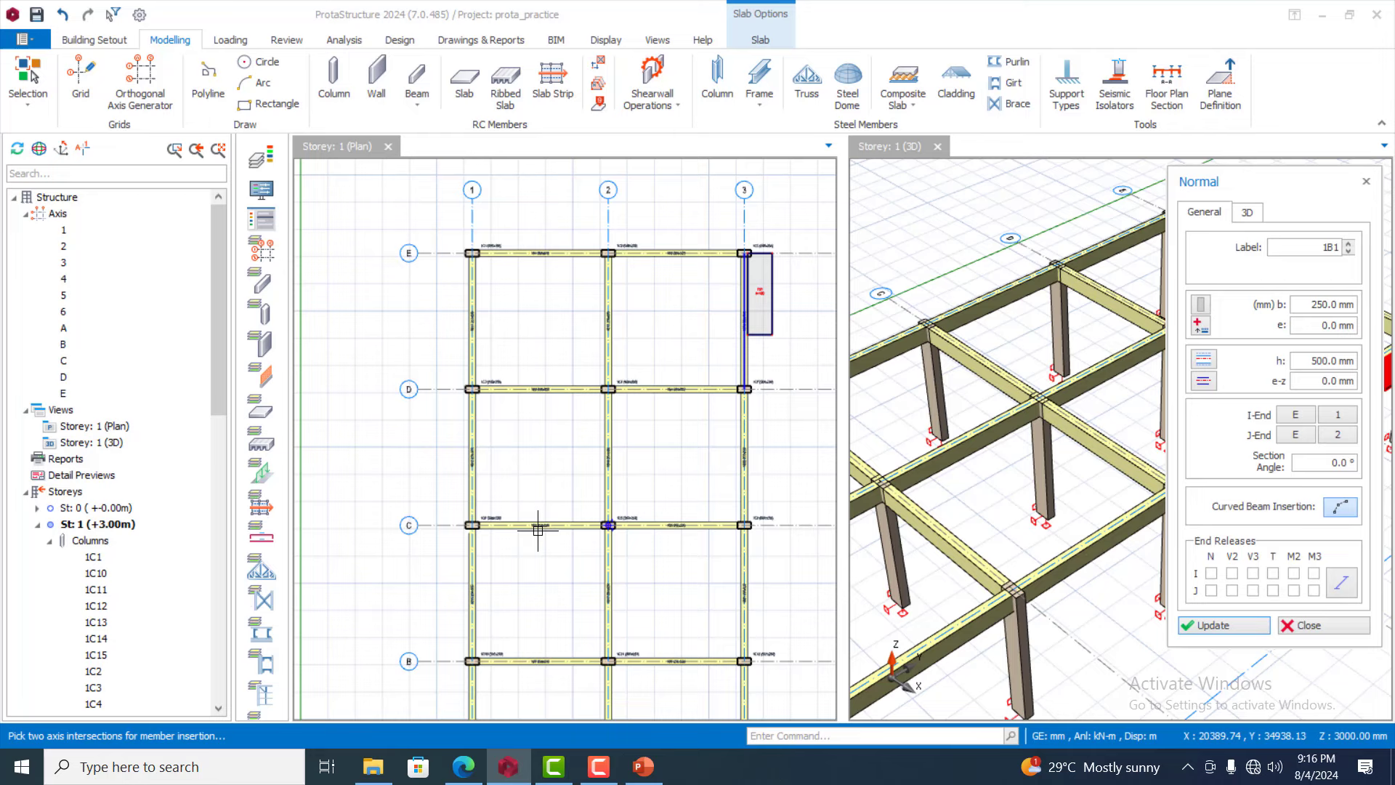
pyautogui.click(473, 664)
pyautogui.click(472, 525)
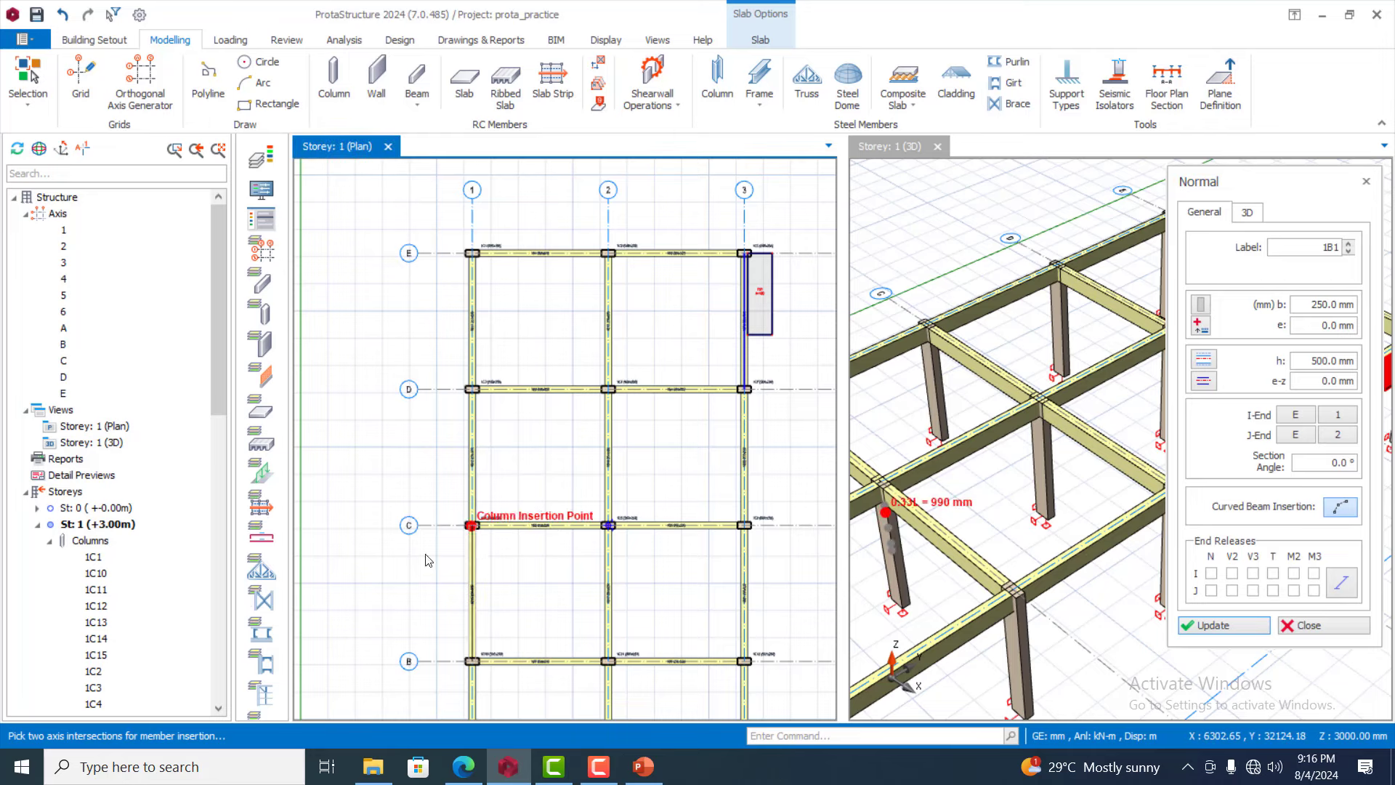
pyautogui.click(438, 599)
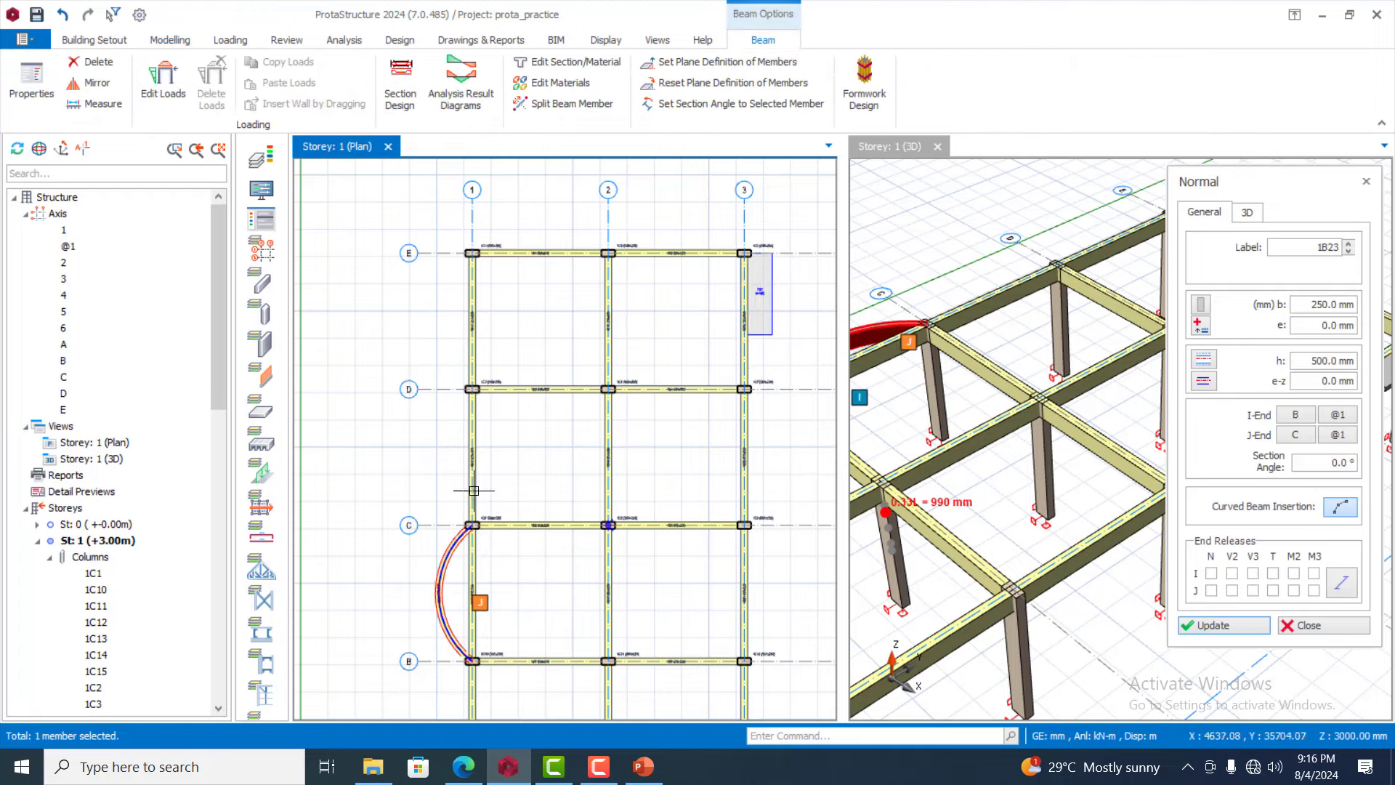
# Insert a curved 250 x 500 mm beam on axis 1 between axes D and E, bulging outward by about 1490 mm
pyautogui.scroll(-3, 502, 463)
pyautogui.scroll(3, 489, 386)
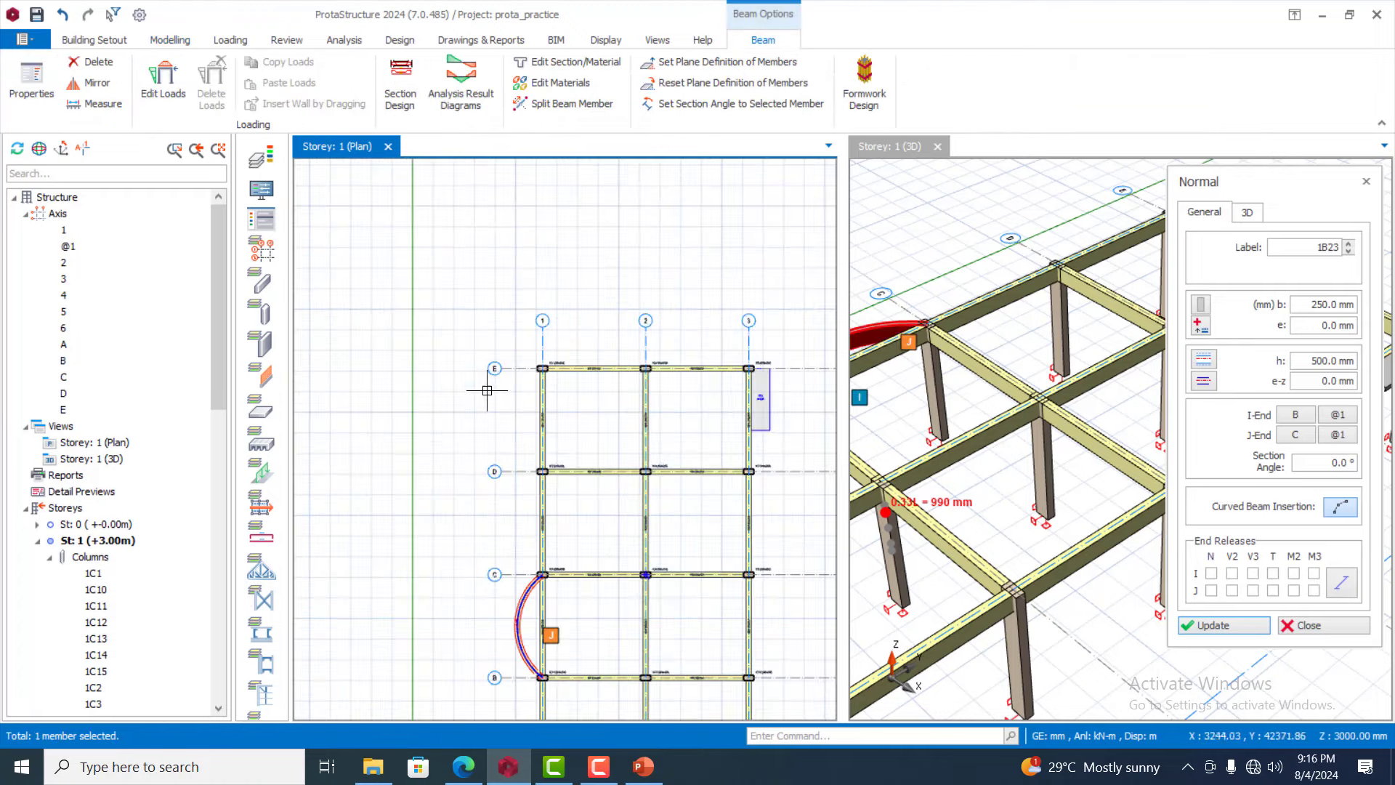
pyautogui.scroll(1, 527, 367)
pyautogui.scroll(2, 528, 367)
pyautogui.click(613, 311)
pyautogui.click(613, 623)
pyautogui.click(522, 465)
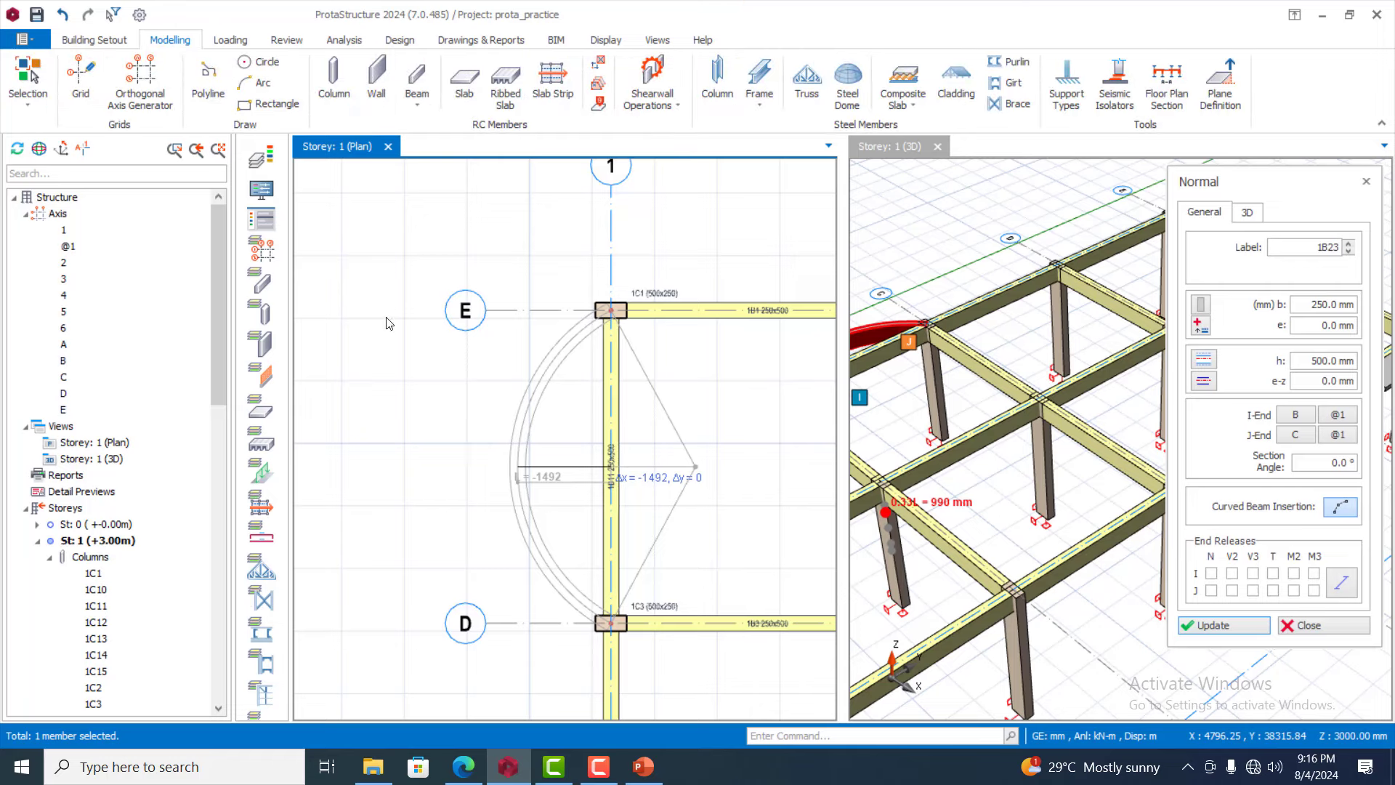
pyautogui.scroll(-3, 380, 315)
pyautogui.press('Escape')
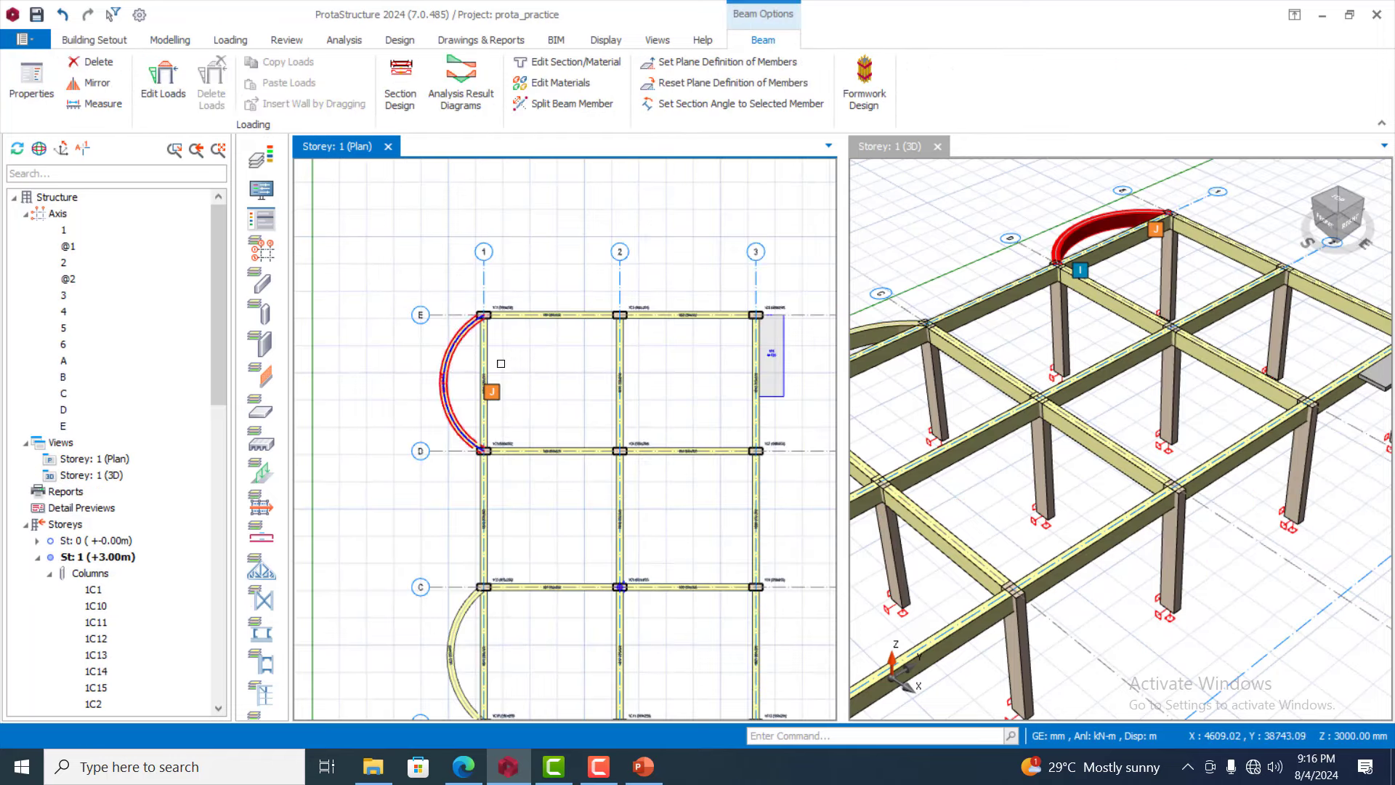
# Insert a curved 250 x 500 mm normal beam along axis E between axes 1 and 2, bulging outward from the building
pyautogui.scroll(1, 545, 296)
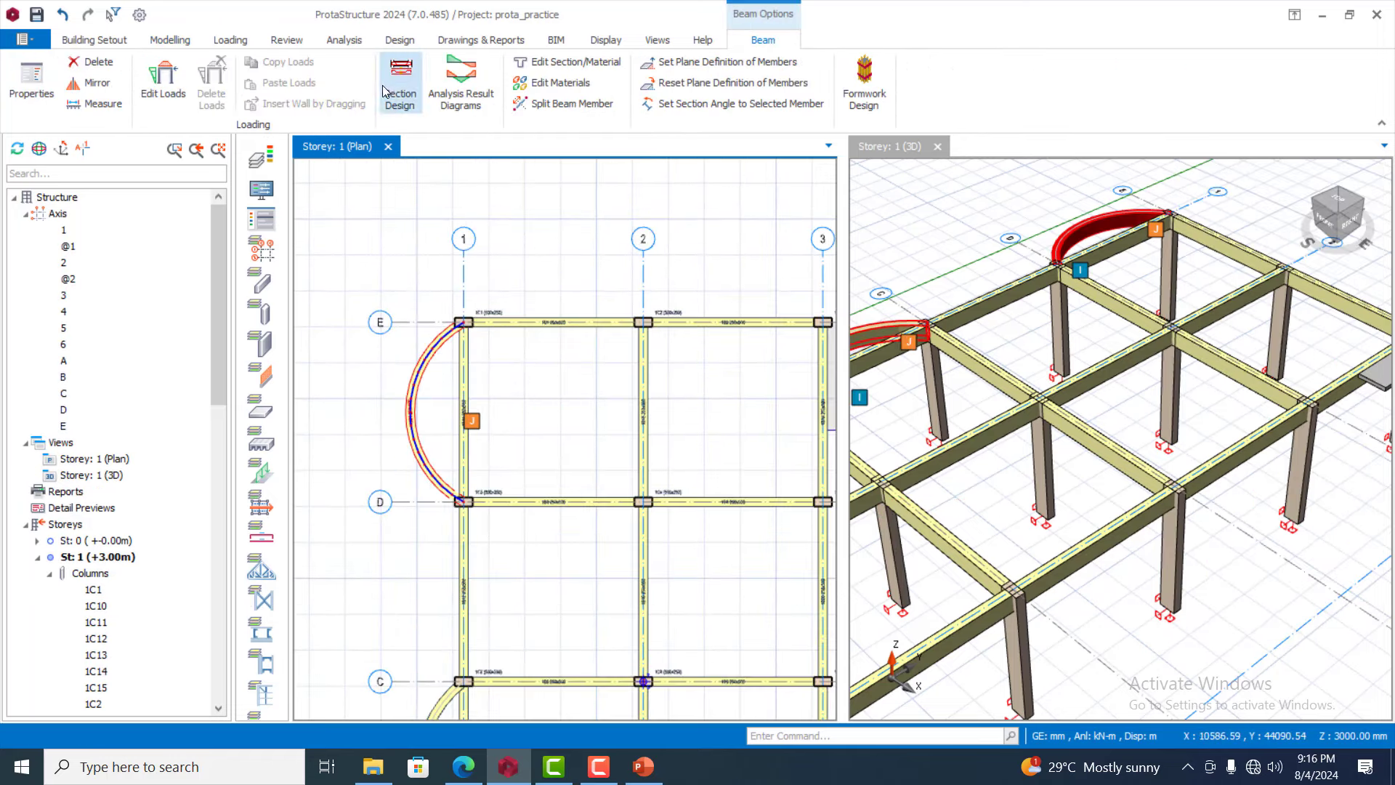
pyautogui.click(169, 40)
pyautogui.click(415, 80)
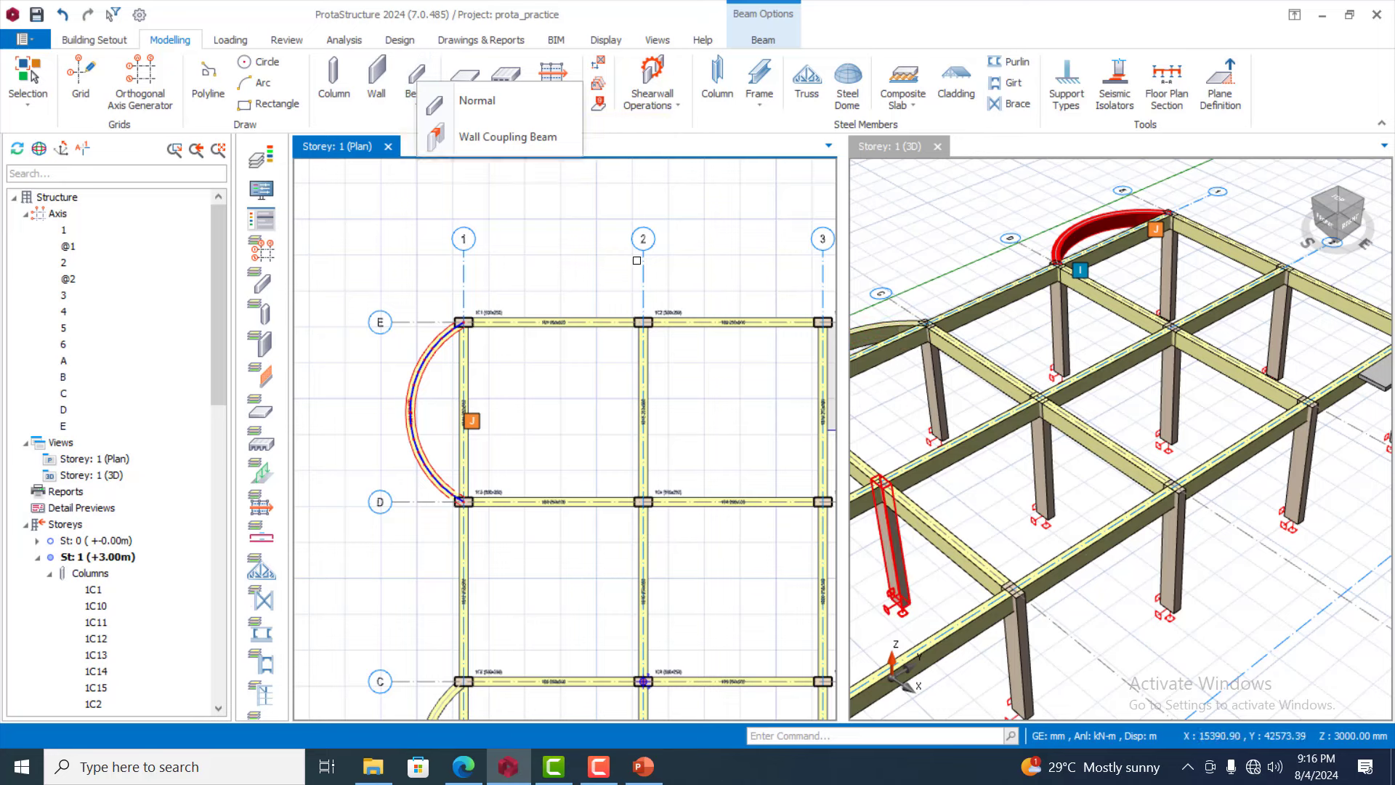
pyautogui.click(521, 100)
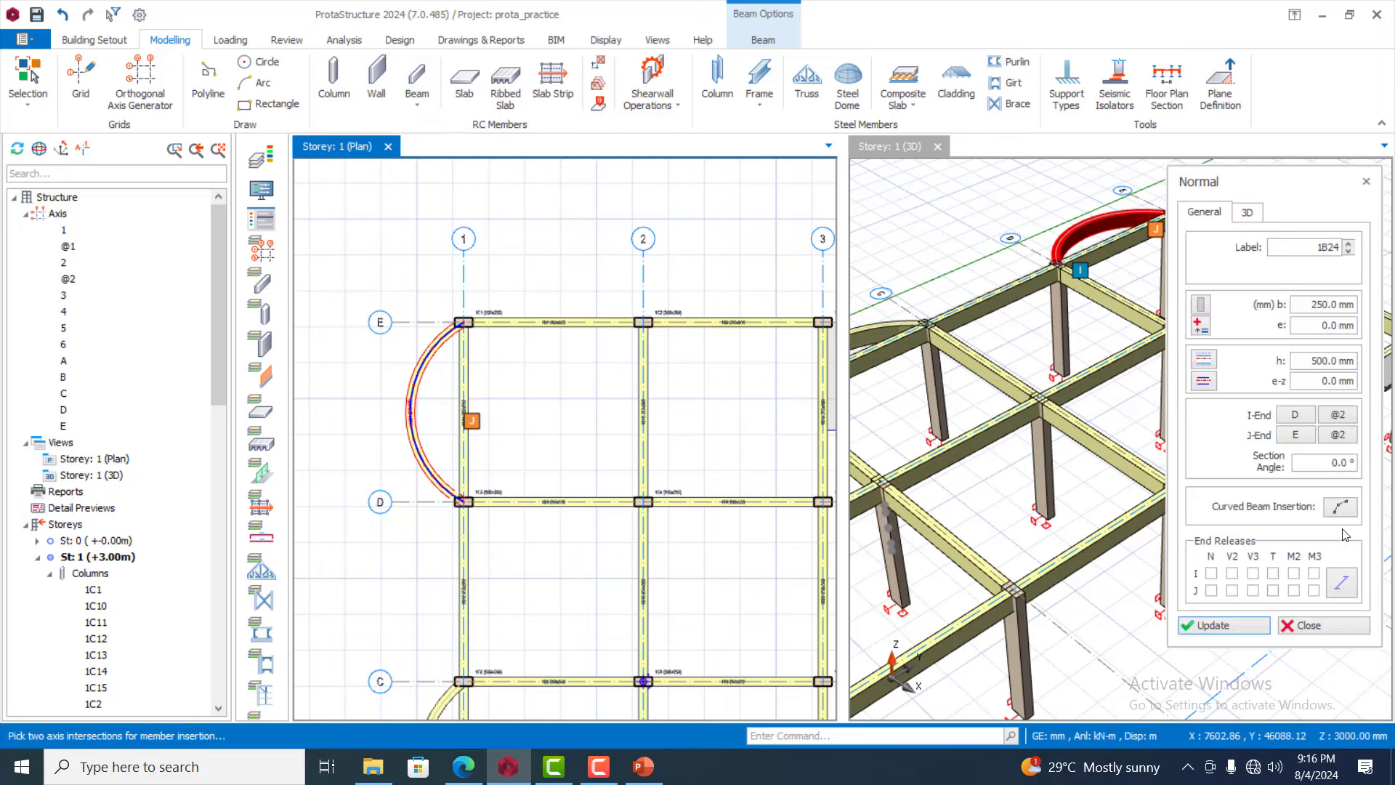
pyautogui.click(1340, 507)
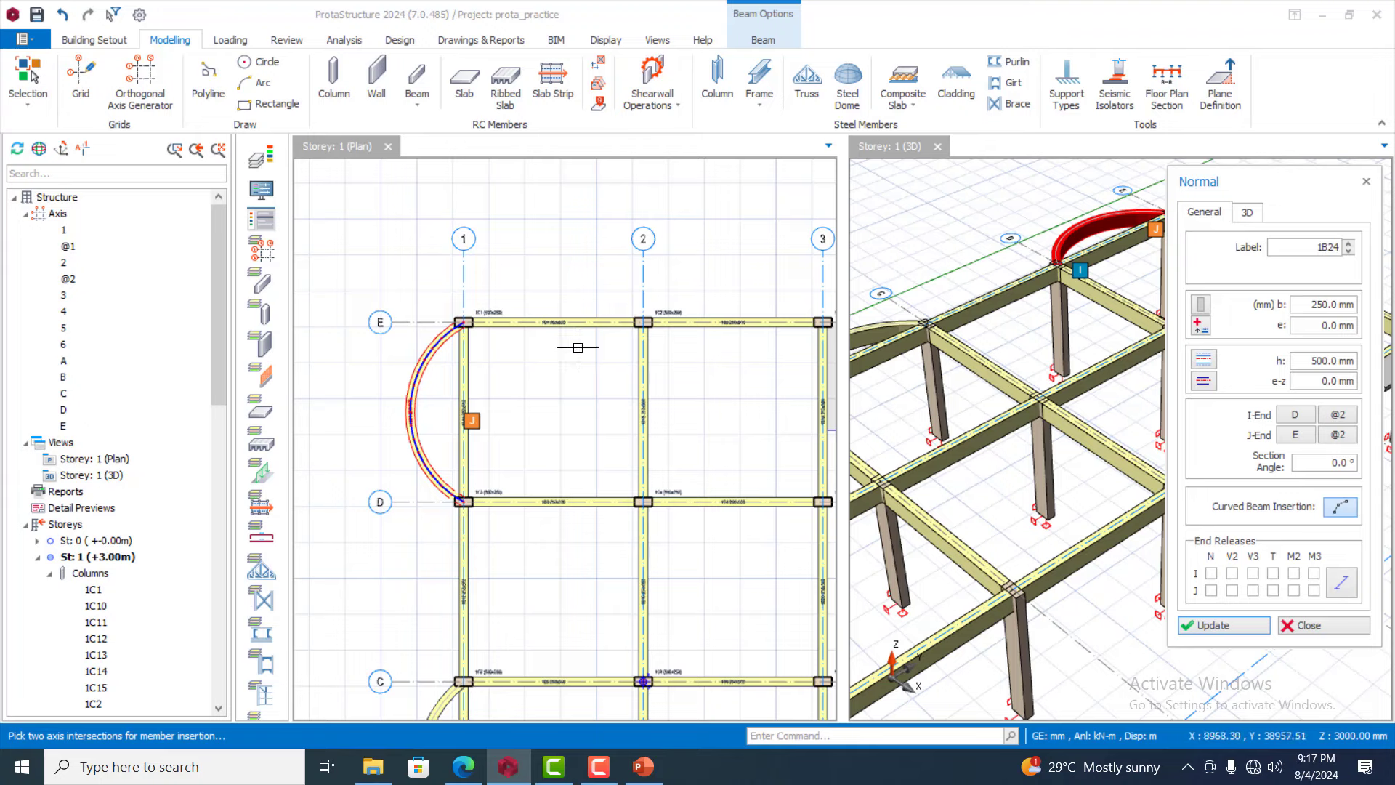
pyautogui.scroll(1, 300, 222)
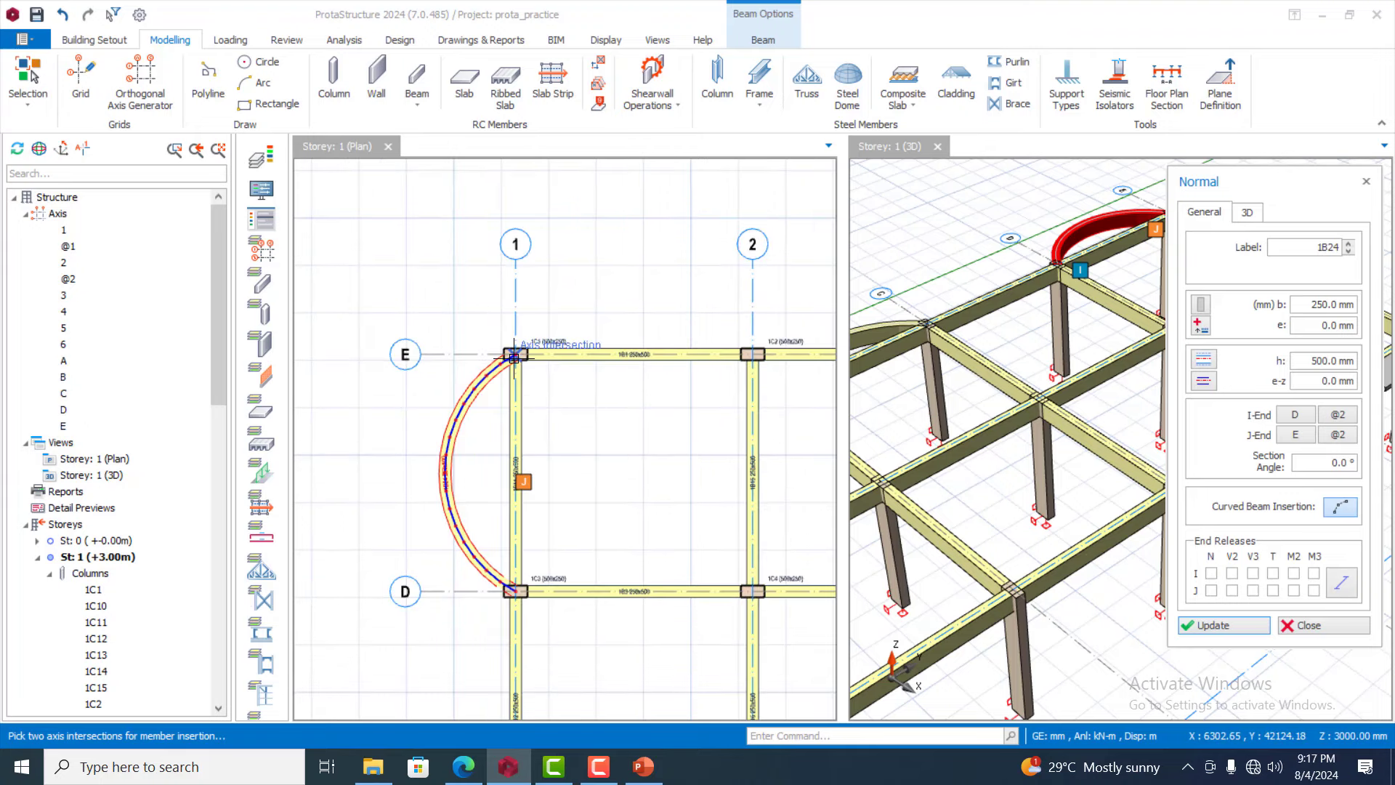
pyautogui.click(514, 356)
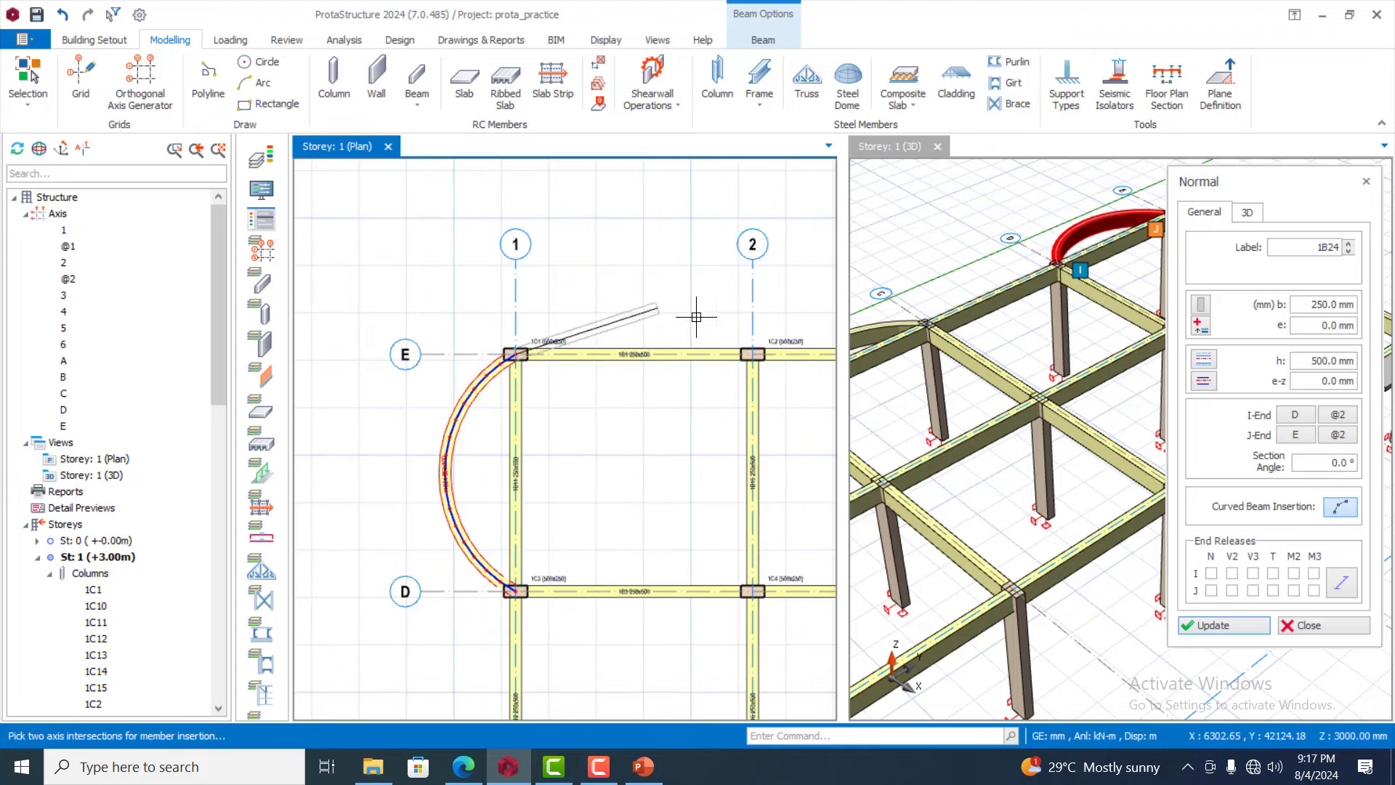
pyautogui.click(753, 353)
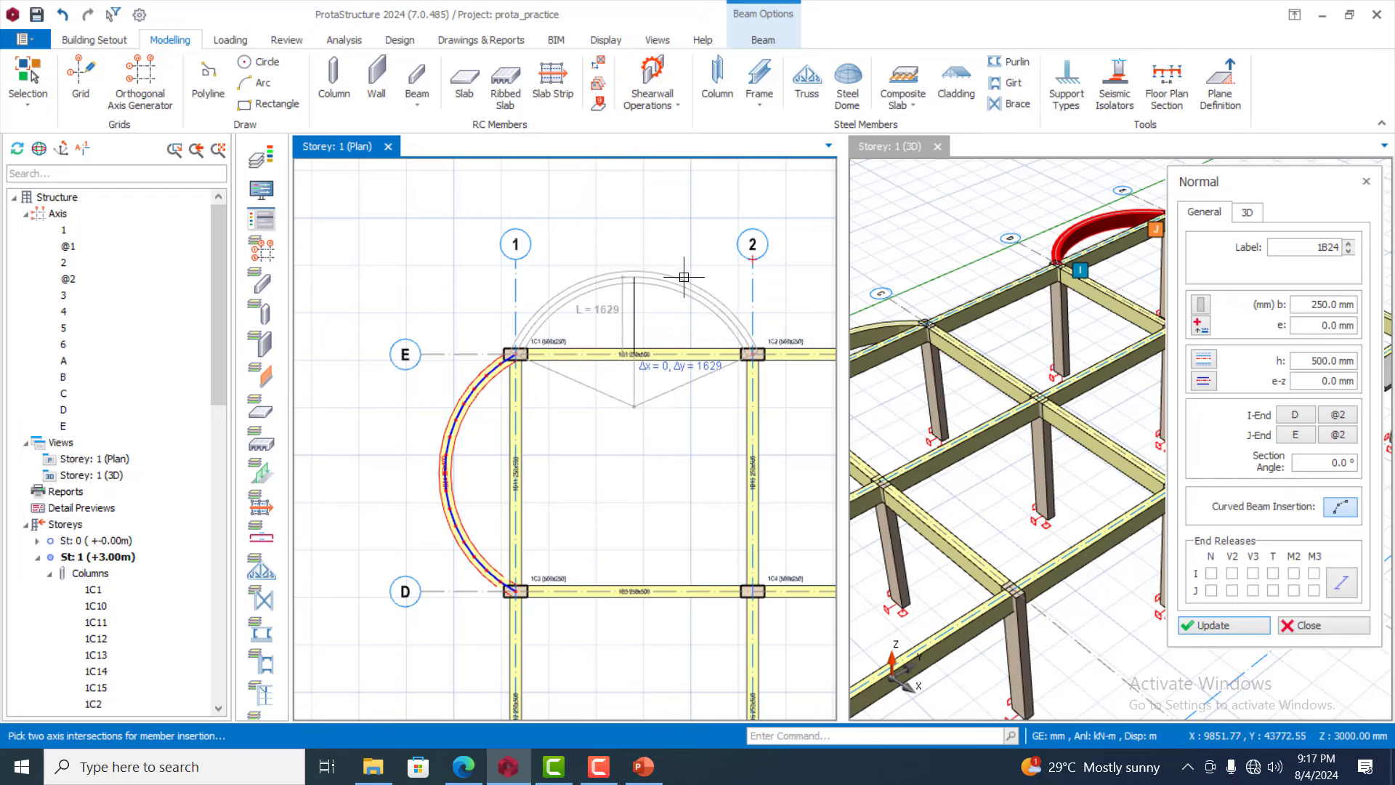
pyautogui.press('Tab')
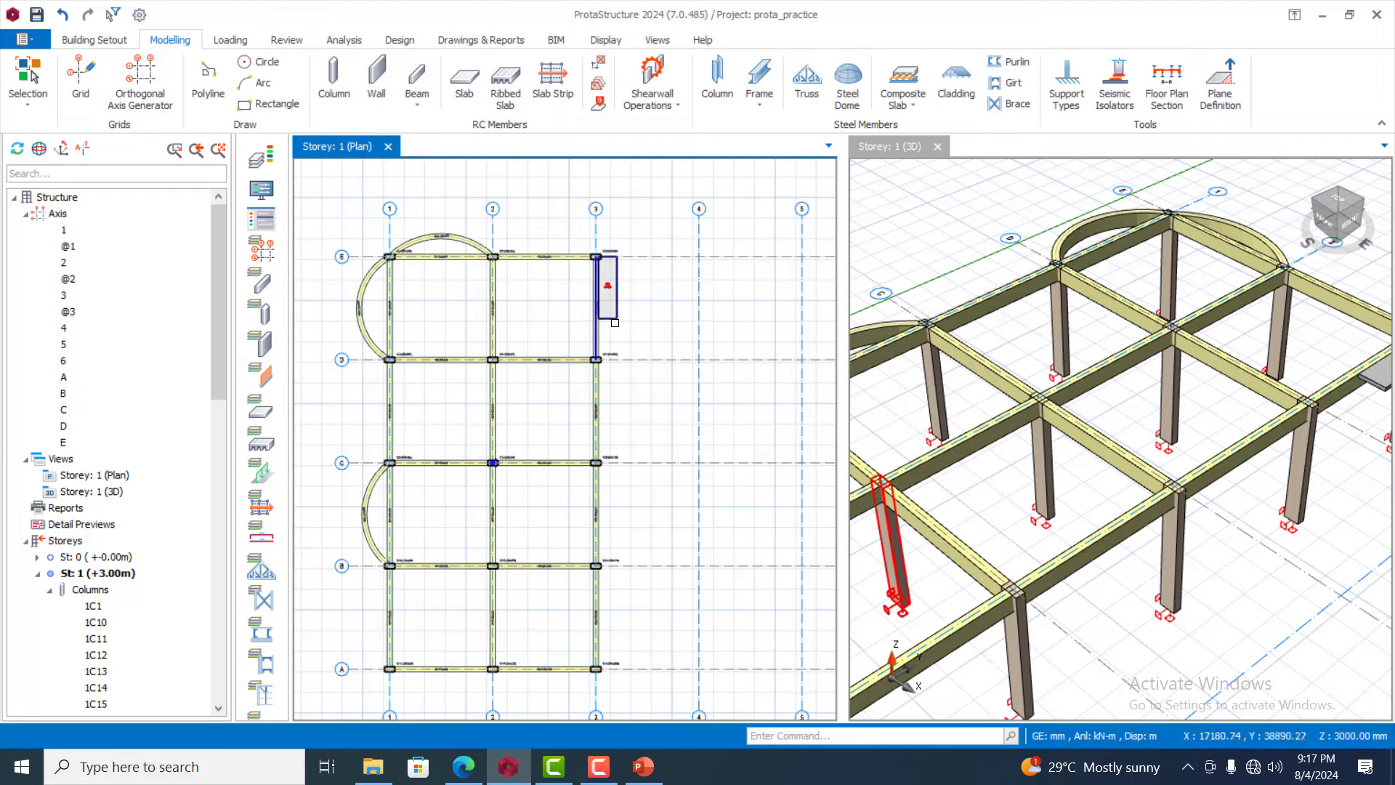
pyautogui.scroll(3, 616, 298)
pyautogui.scroll(-2, 616, 297)
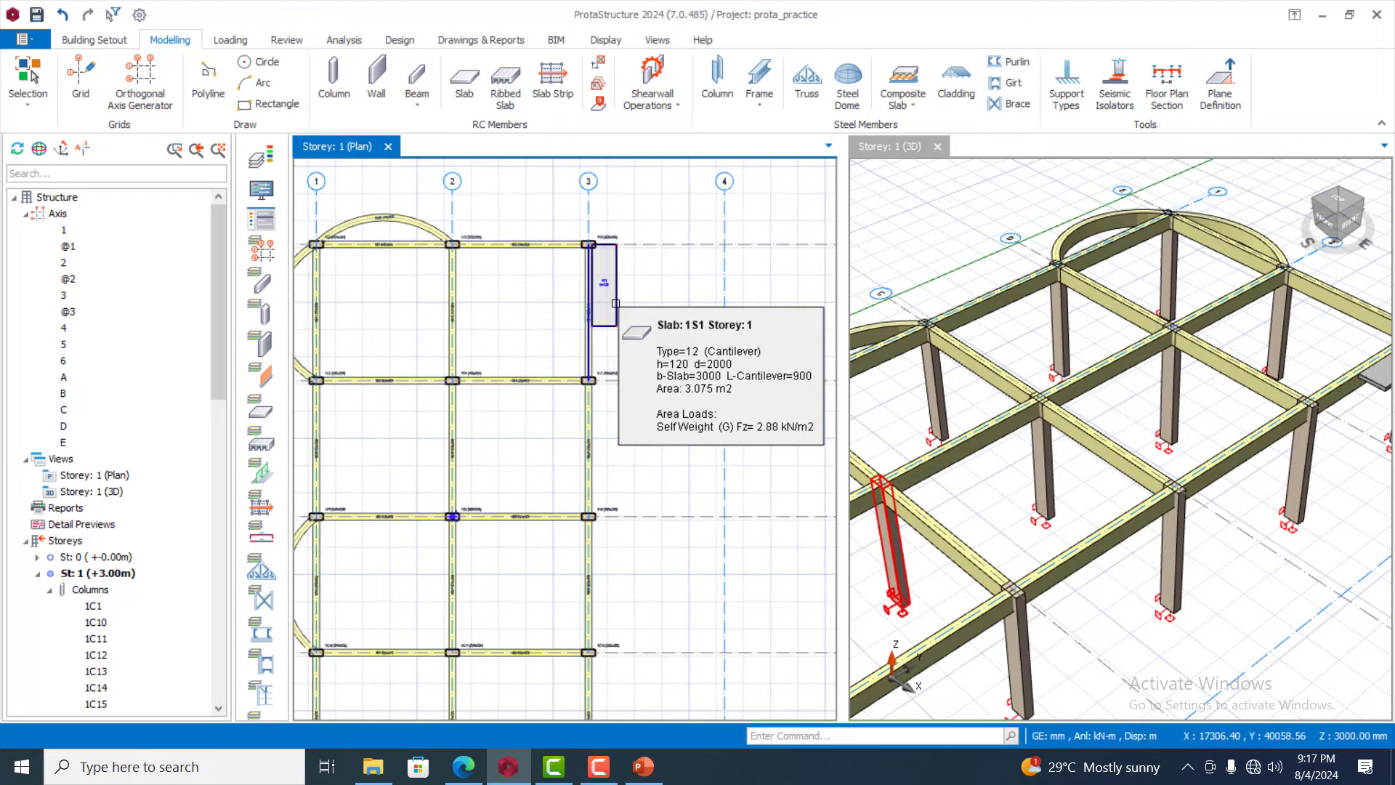
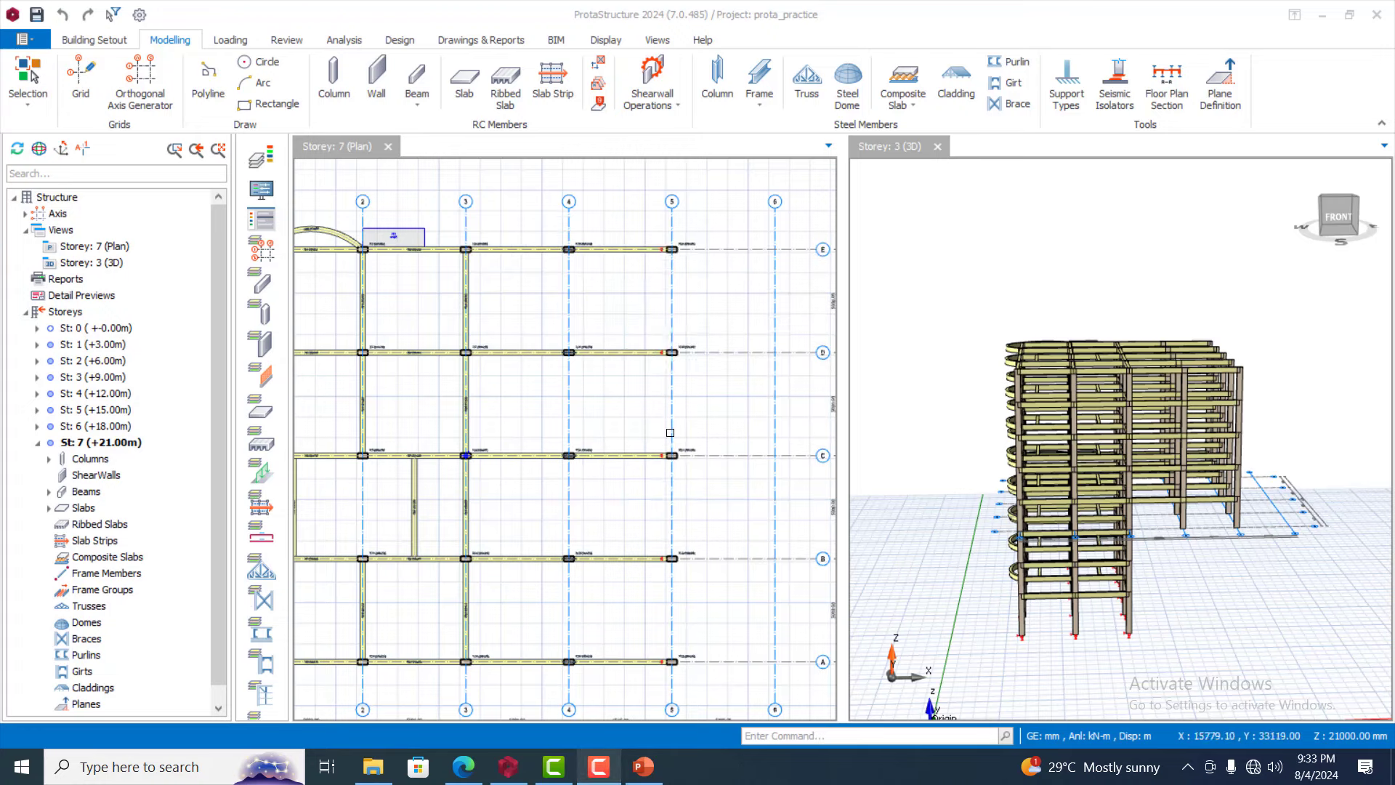
# Check the storey 6 plan and make storey 8 (+24.00m) the active plan
pyautogui.scroll(-3, 687, 266)
pyautogui.scroll(2, 689, 312)
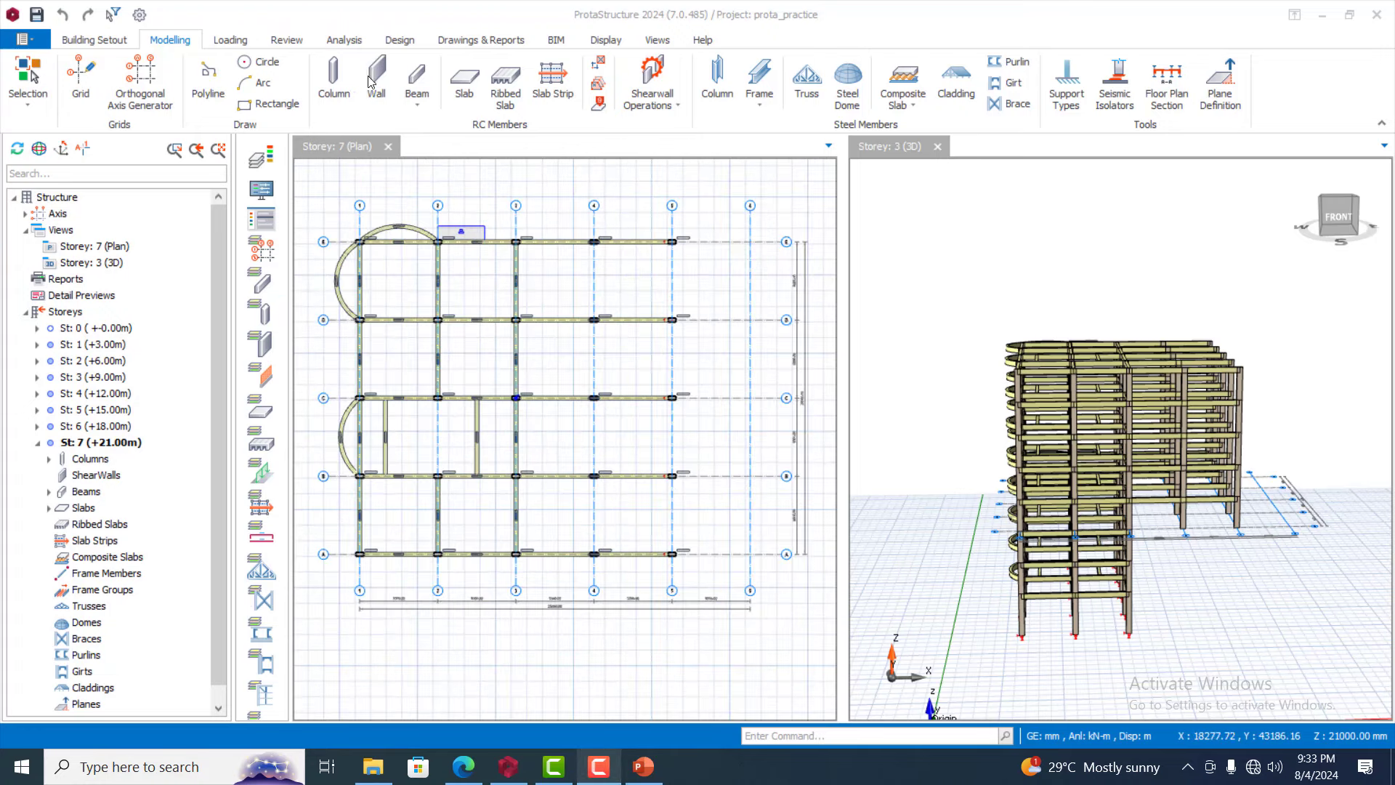
pyautogui.click(414, 97)
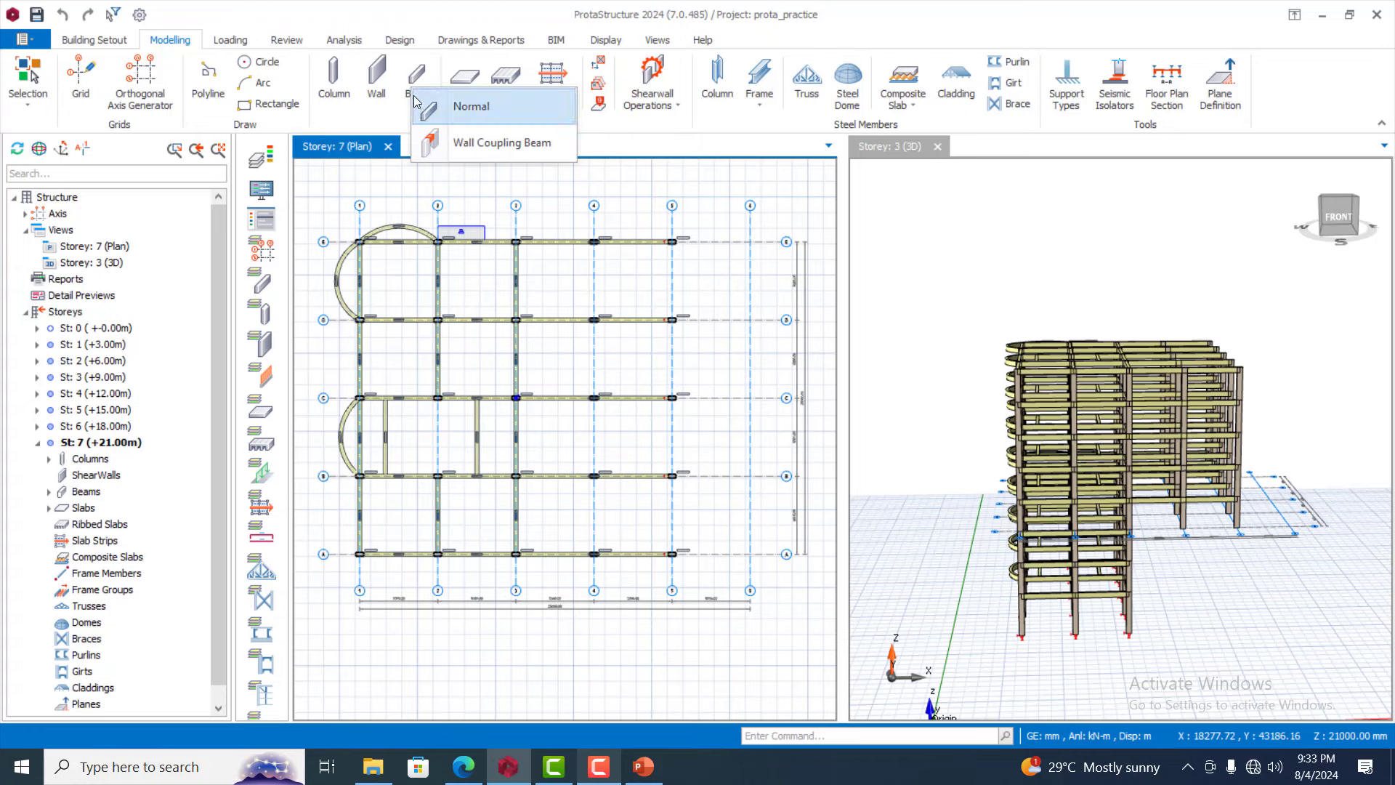
pyautogui.click(81, 429)
pyautogui.click(82, 428)
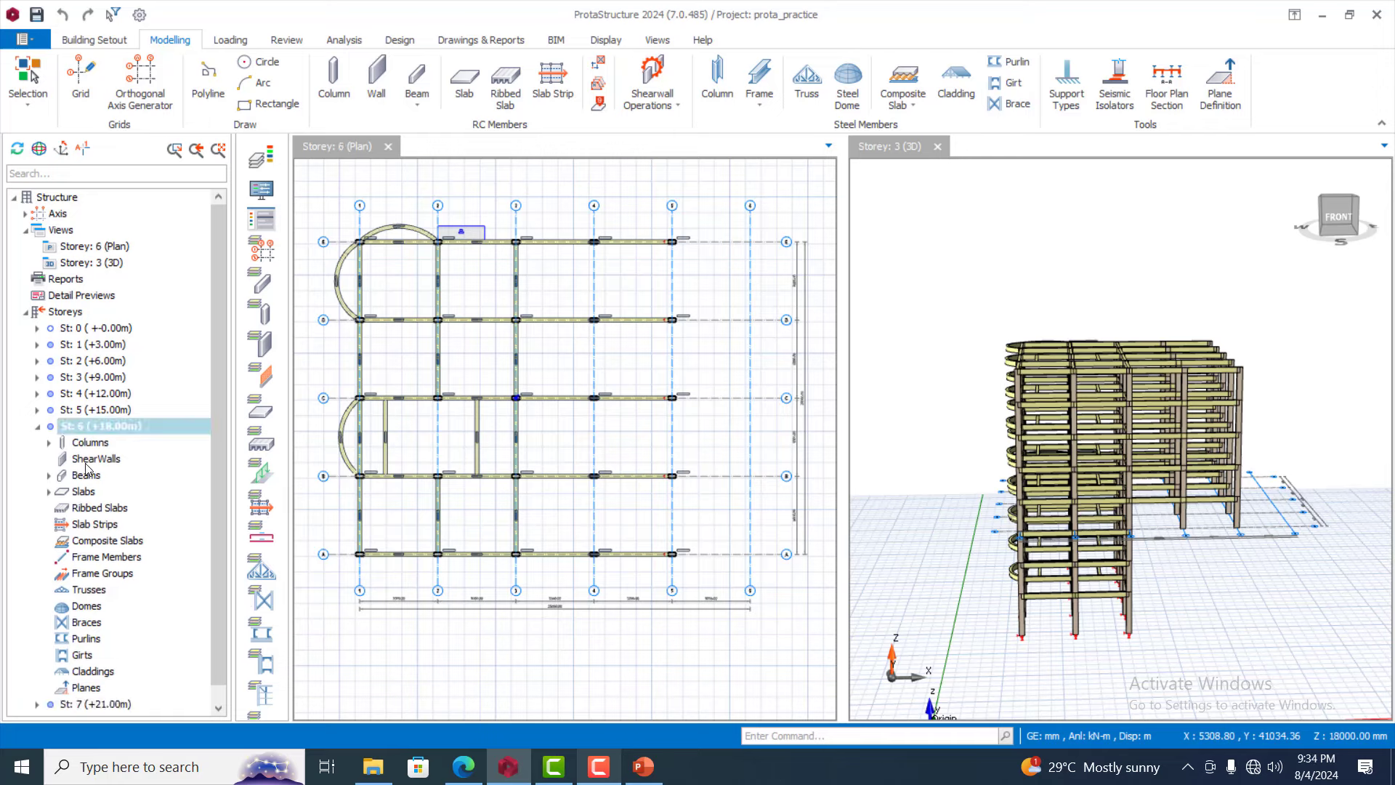
pyautogui.scroll(-1, 93, 468)
pyautogui.click(85, 703)
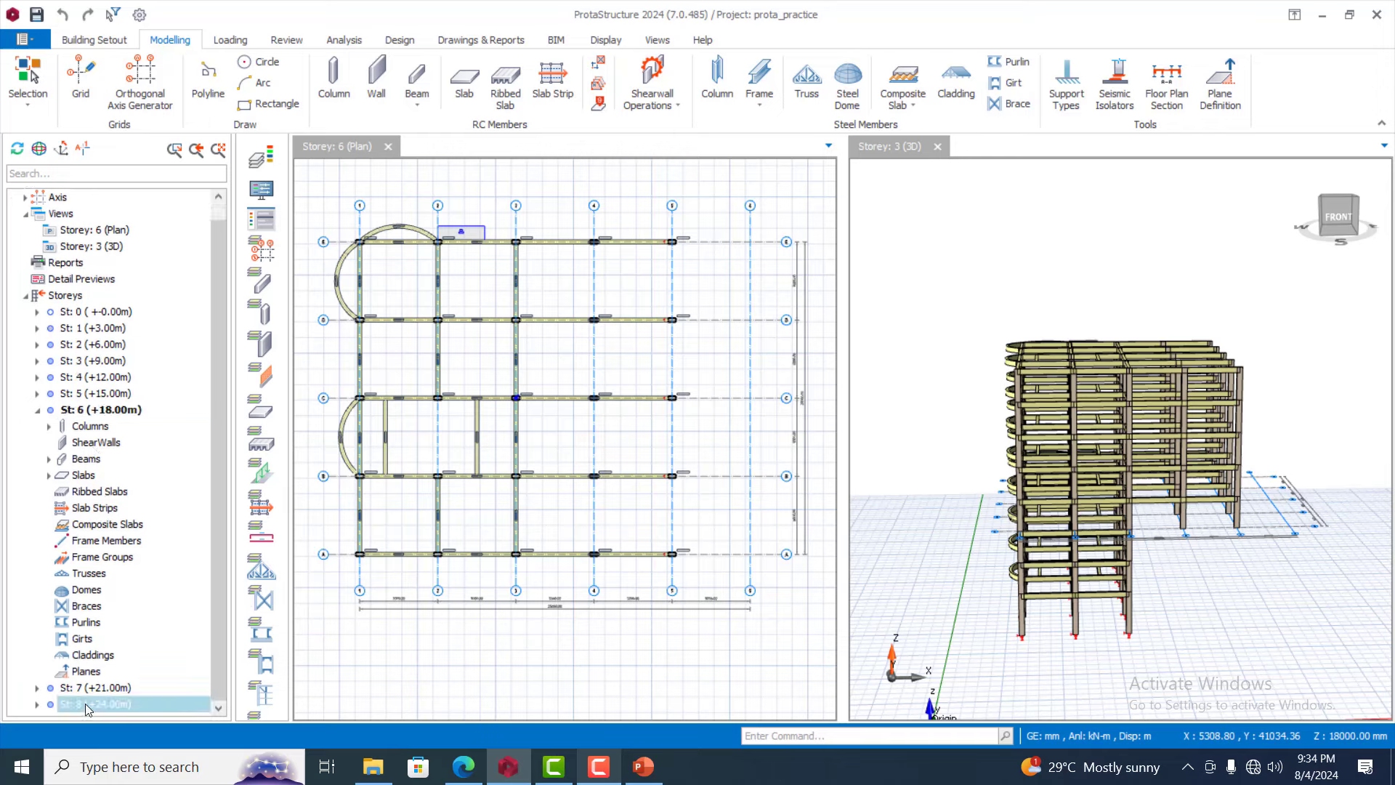
pyautogui.click(712, 270)
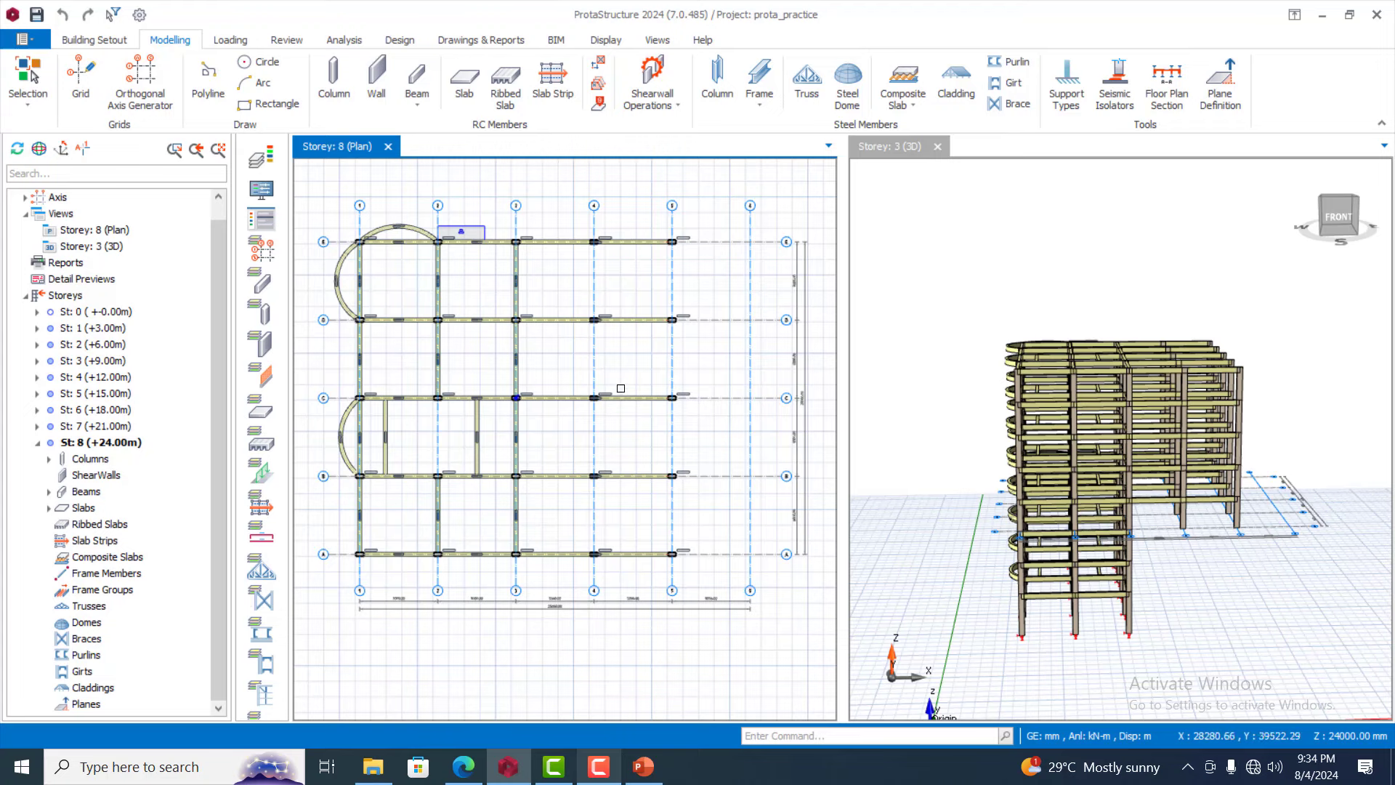
# Insert straight 250 x 500 mm normal beams along axis 5 between axes A and E on storey 8
pyautogui.click(110, 445)
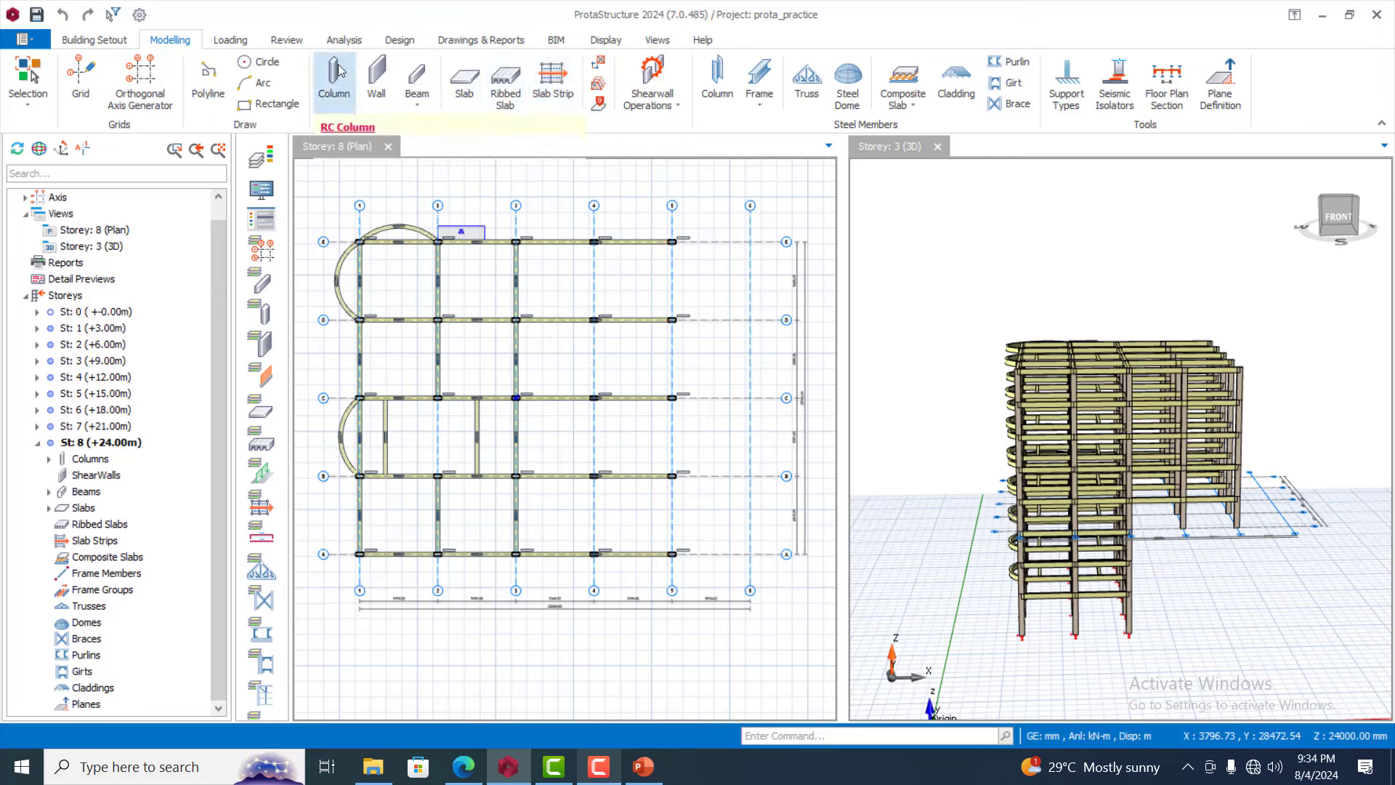
pyautogui.click(418, 104)
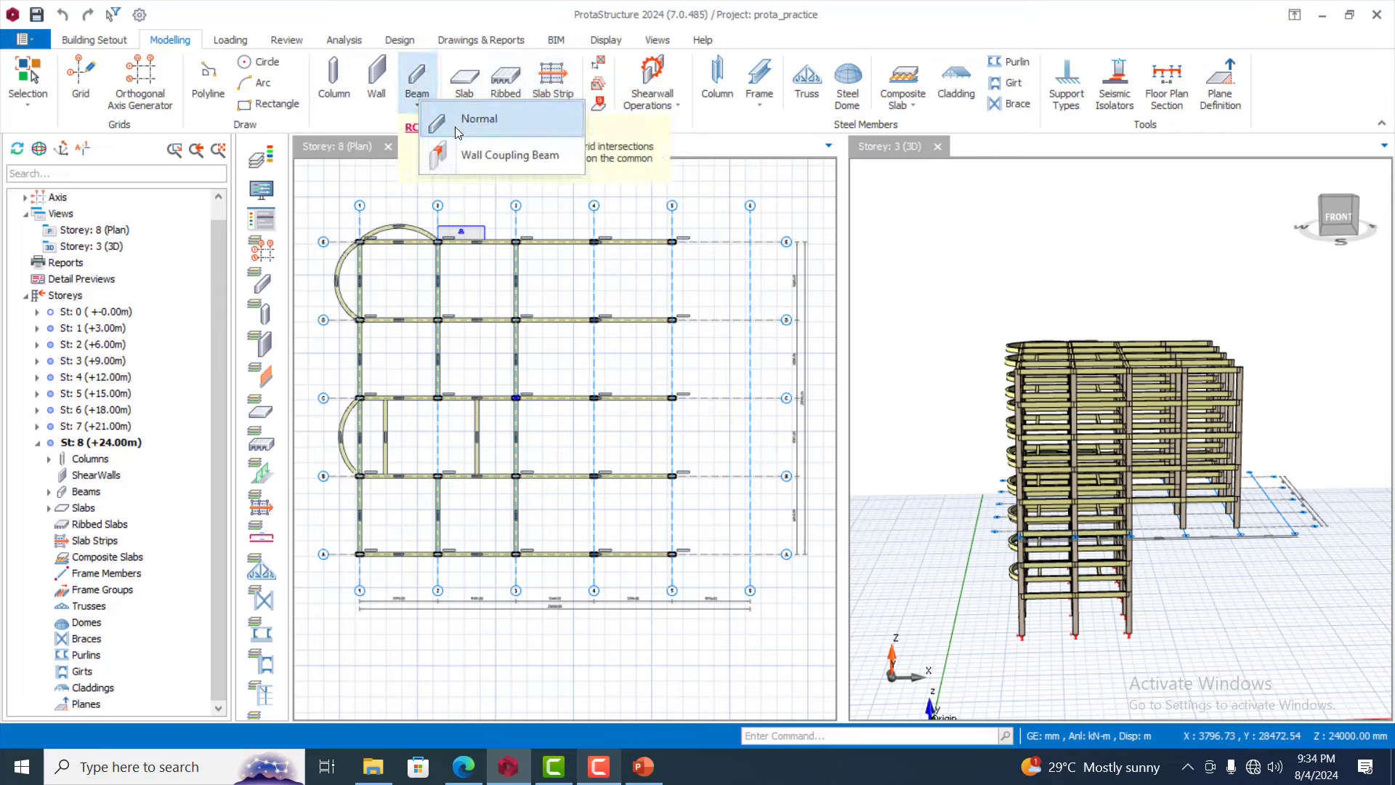
pyautogui.click(460, 118)
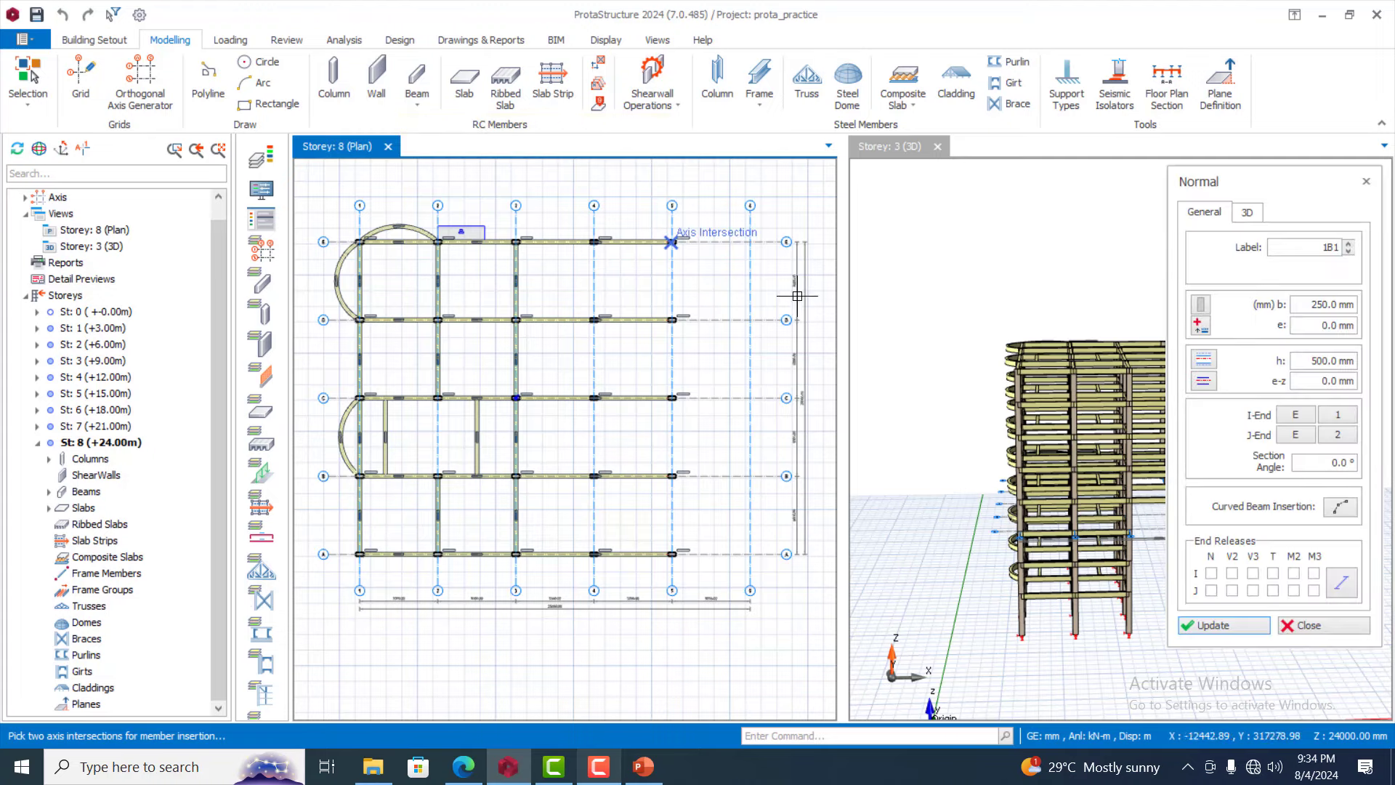
pyautogui.moveTo(654, 227); pyautogui.dragTo(693, 571)
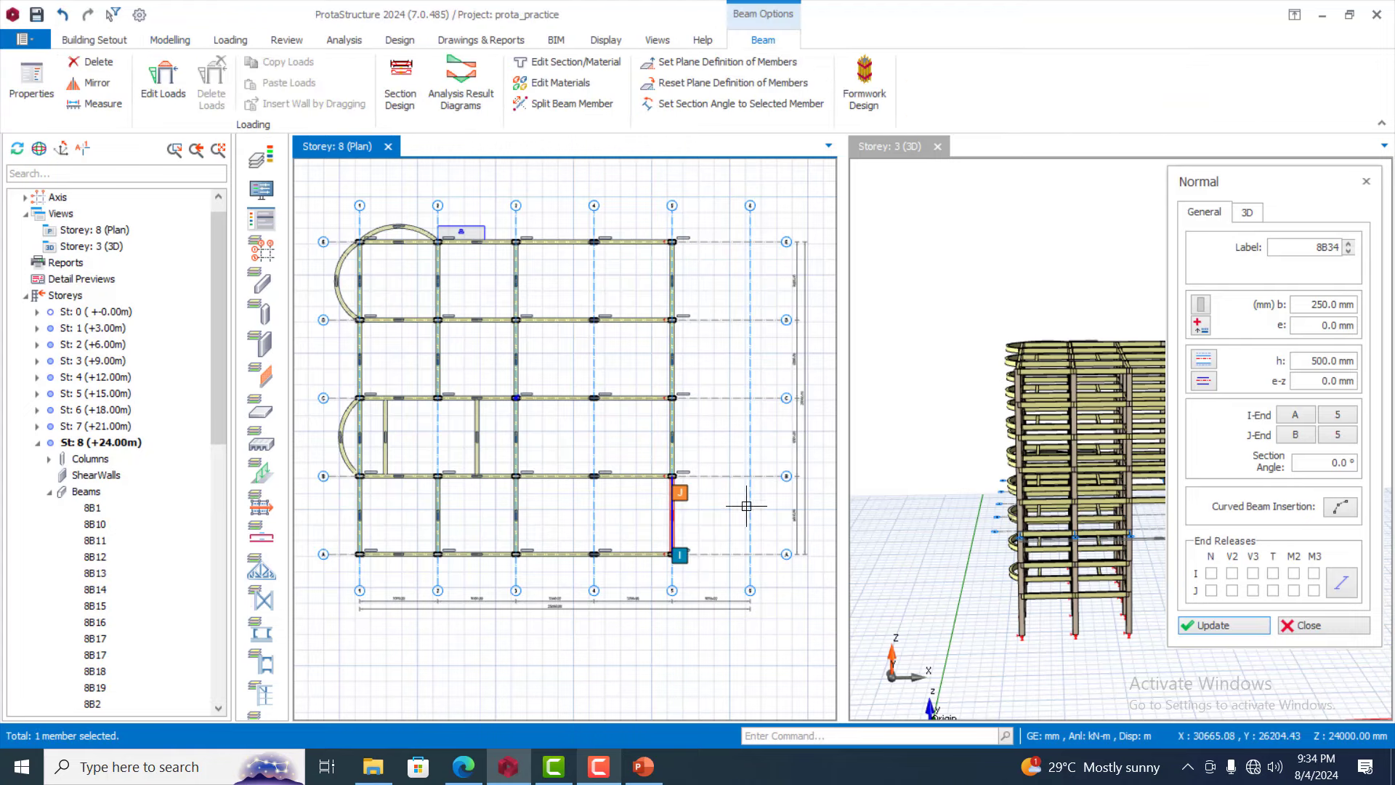
pyautogui.press('Escape')
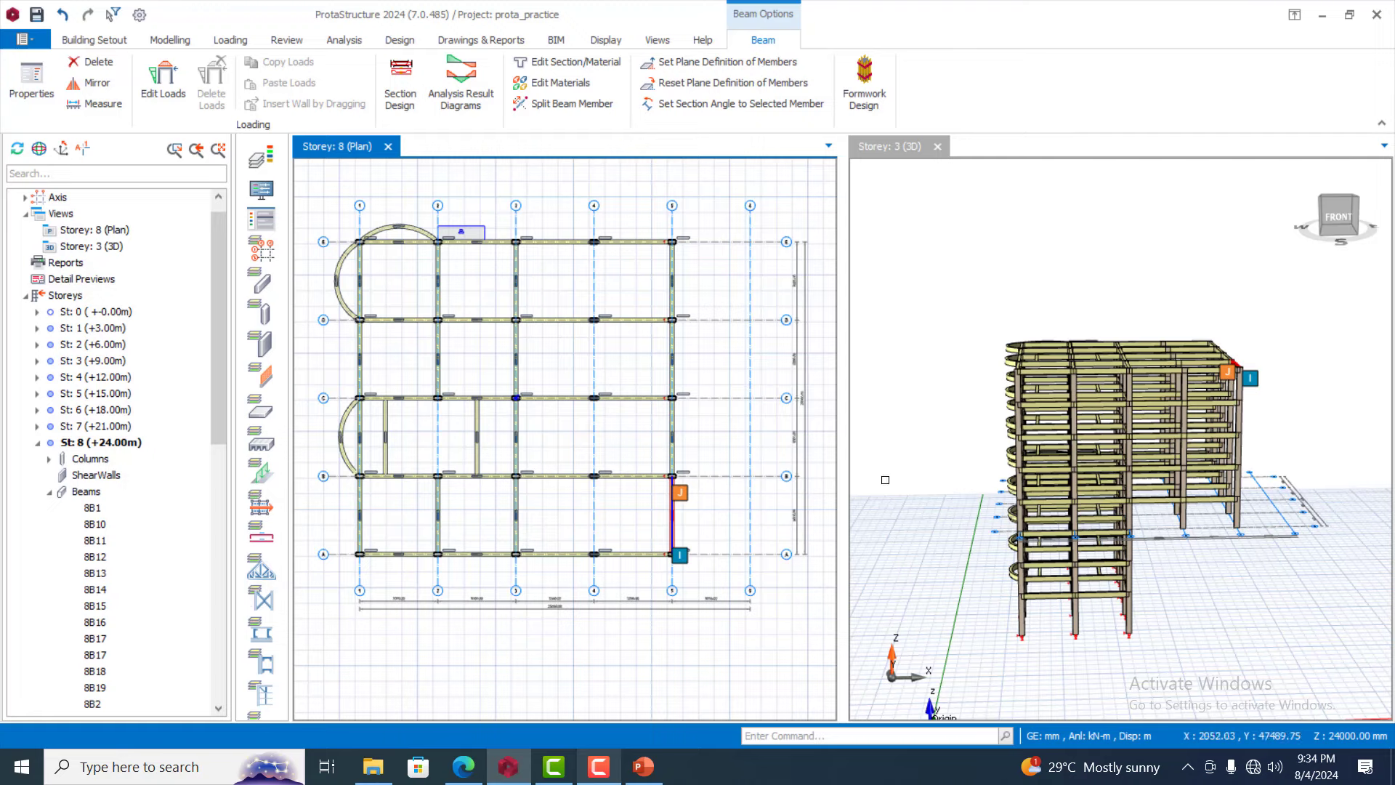
# Inspect the storey 4 column at the intersection of axes A and 5 in the 3D model
pyautogui.scroll(2, 1232, 510)
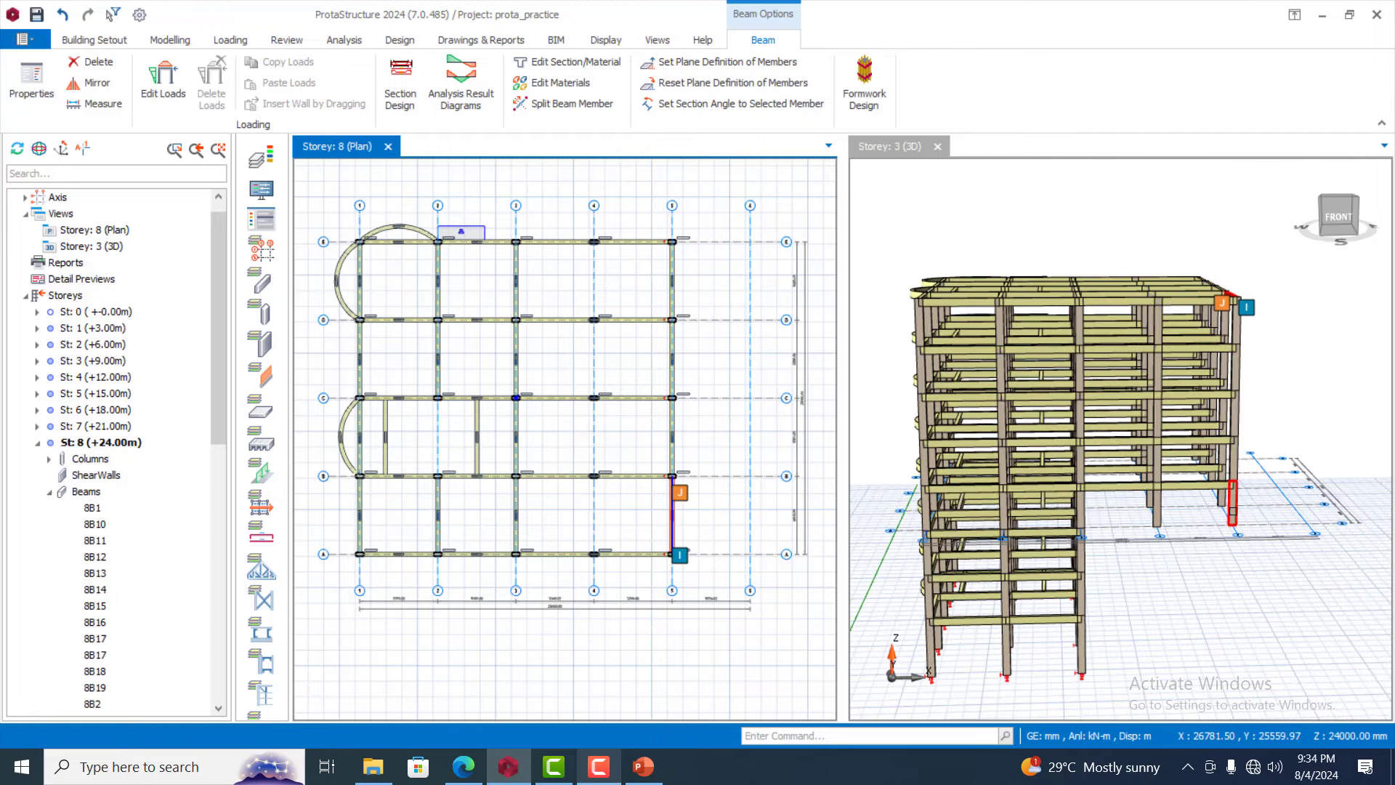
pyautogui.click(1233, 508)
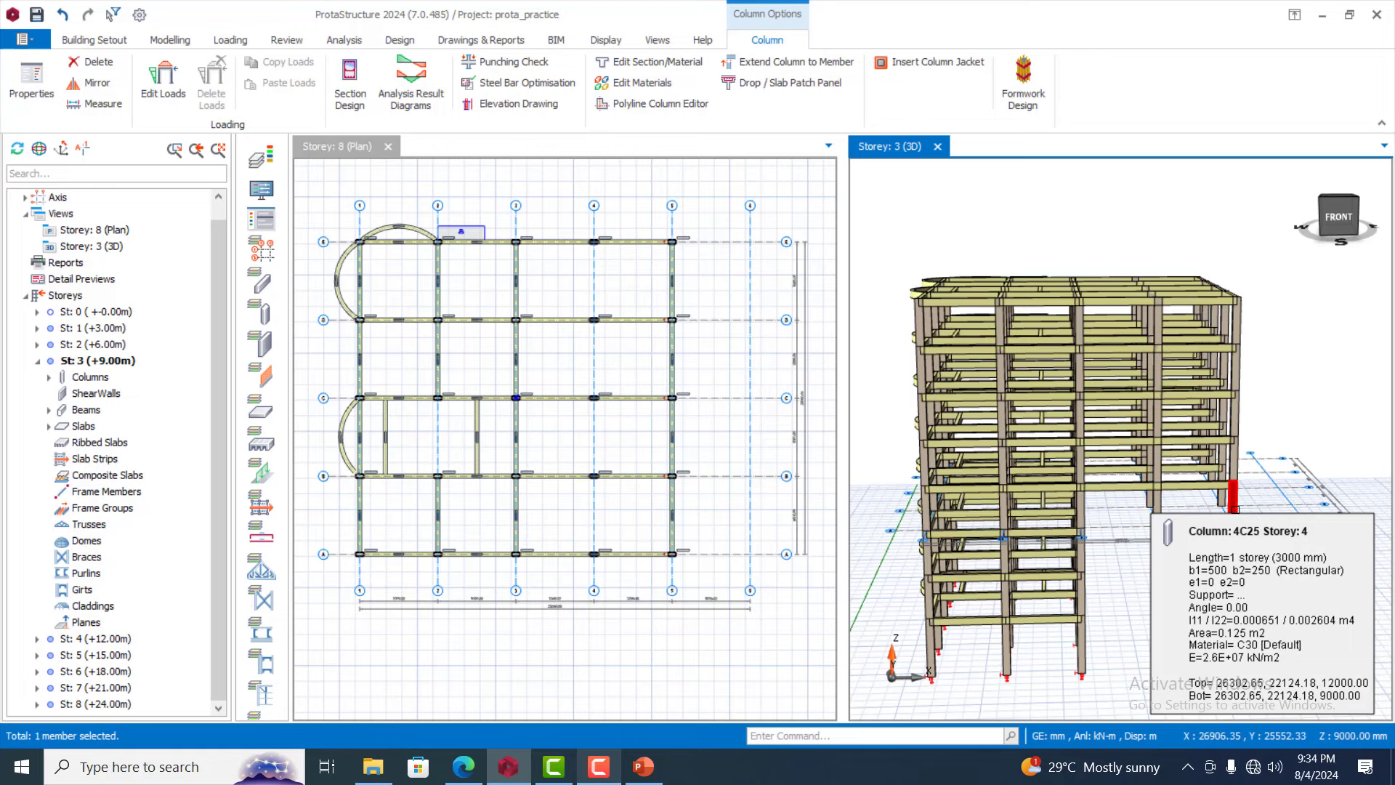
pyautogui.press('Escape')
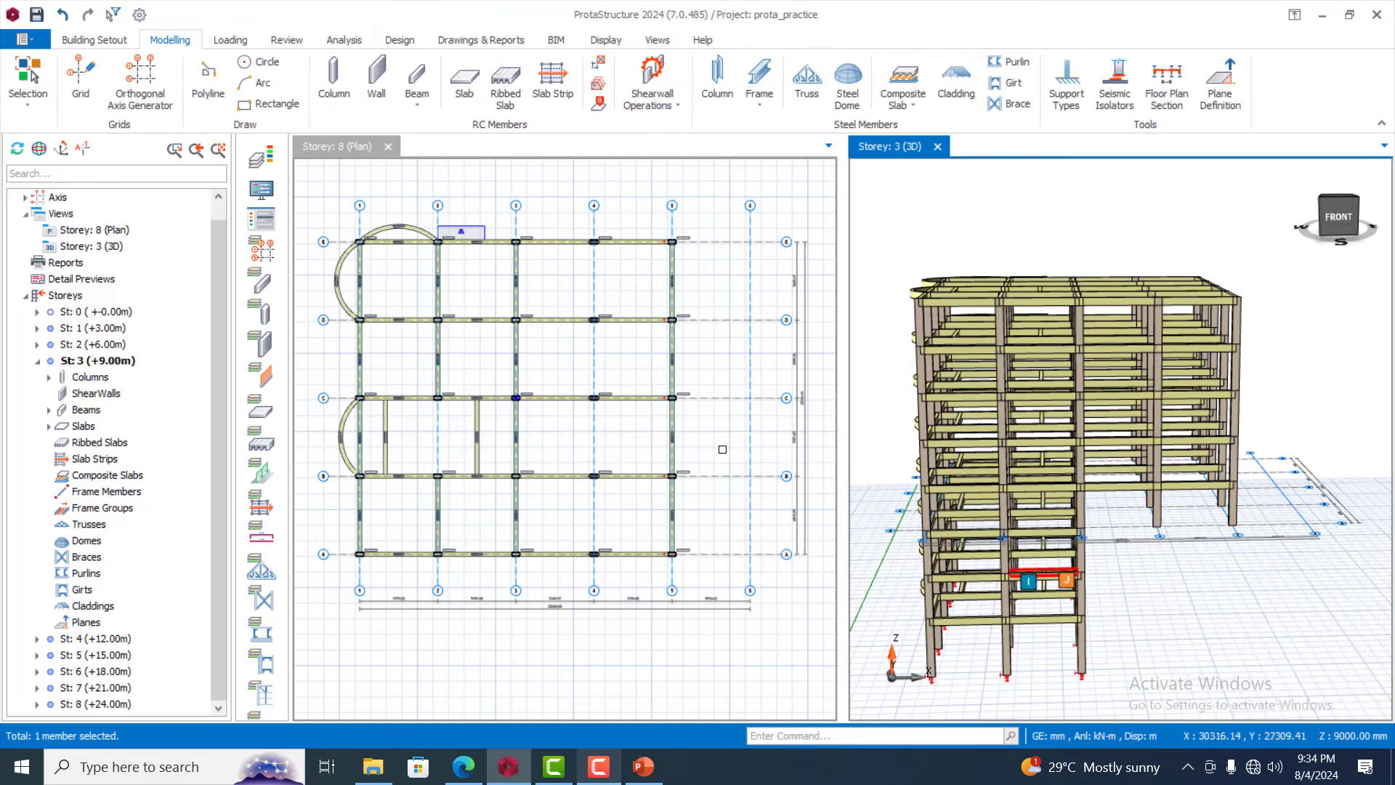
# Generate only the four storey 8 beams on axis 5 to storeys 4, 5, 6 and 7
pyautogui.click(546, 245)
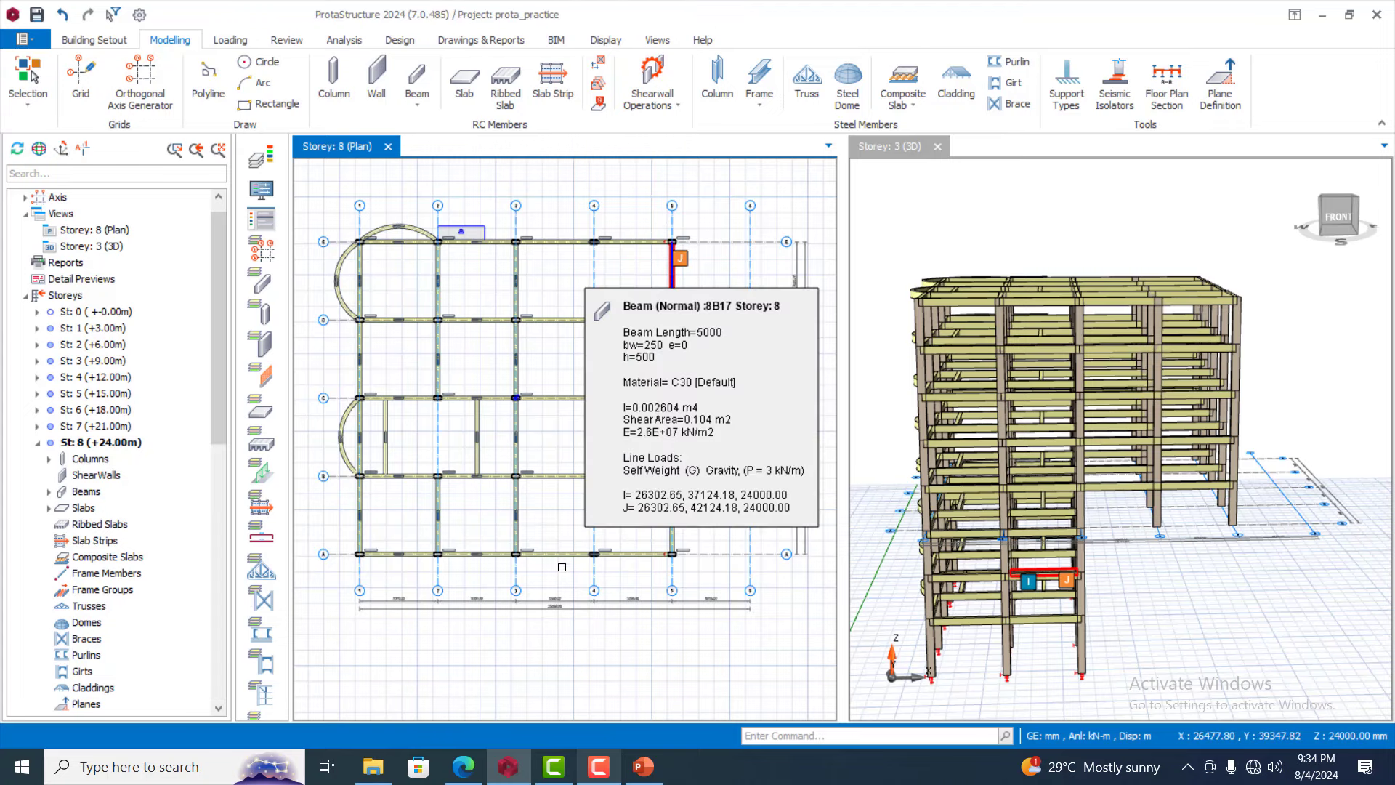
pyautogui.click(673, 360)
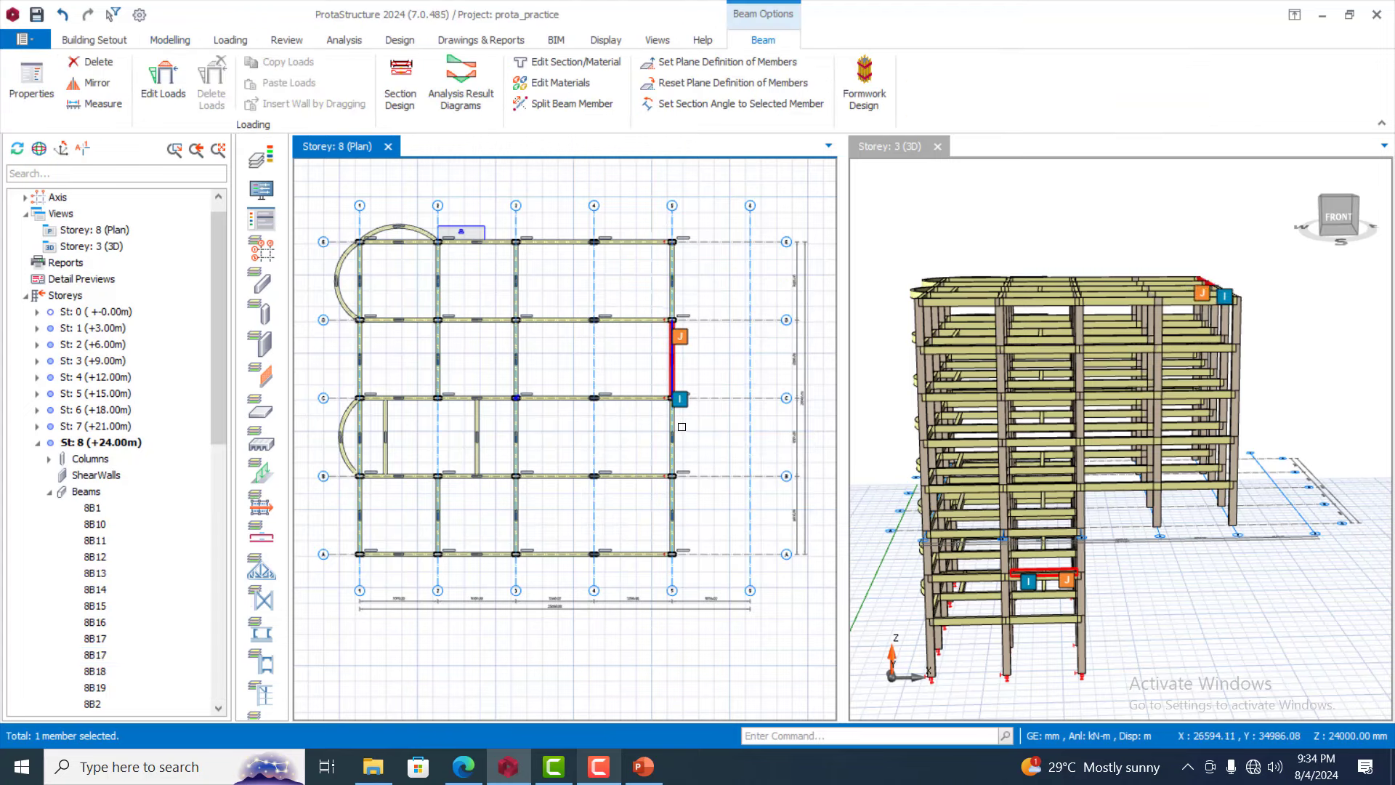
pyautogui.click(674, 436)
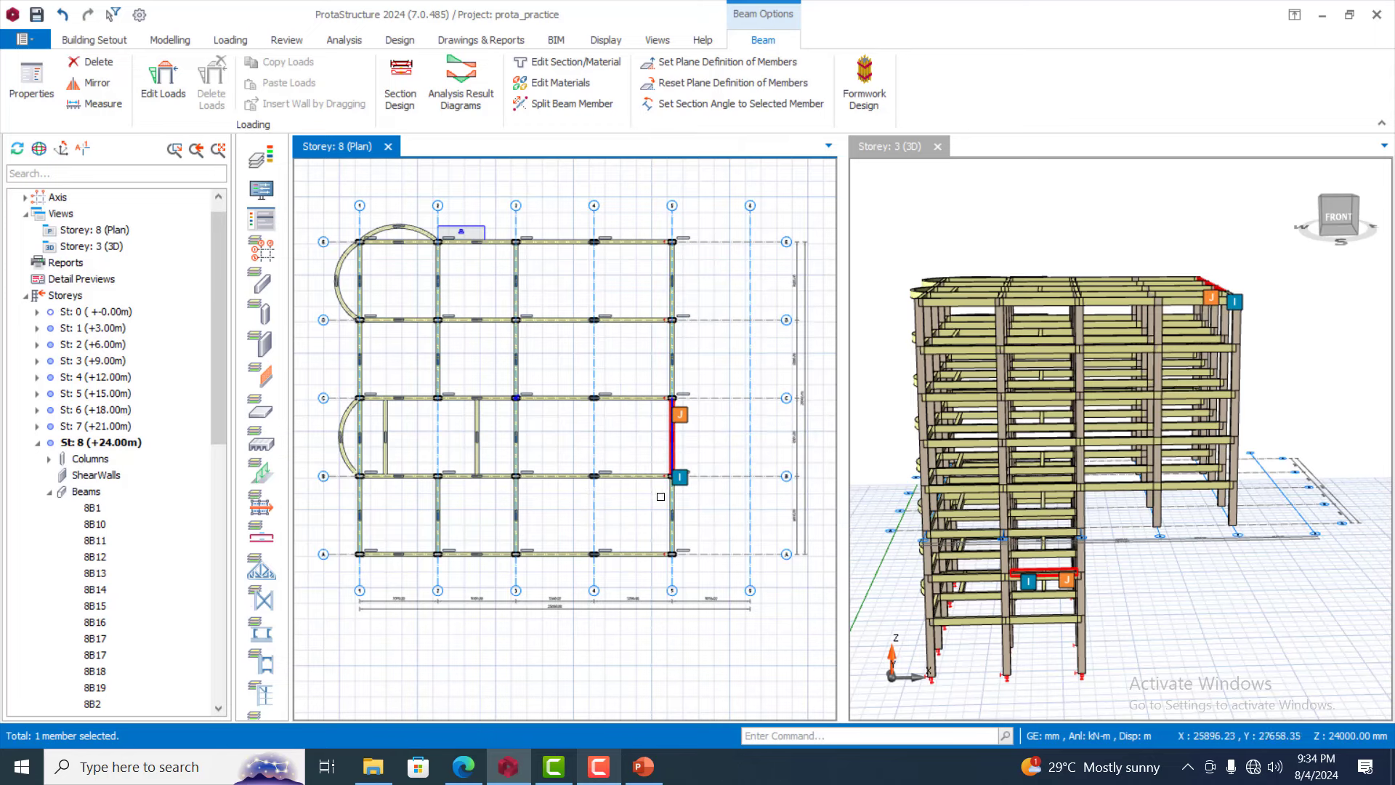
pyautogui.keyDown('ctrl'); pyautogui.click(684, 298); pyautogui.keyUp('ctrl')
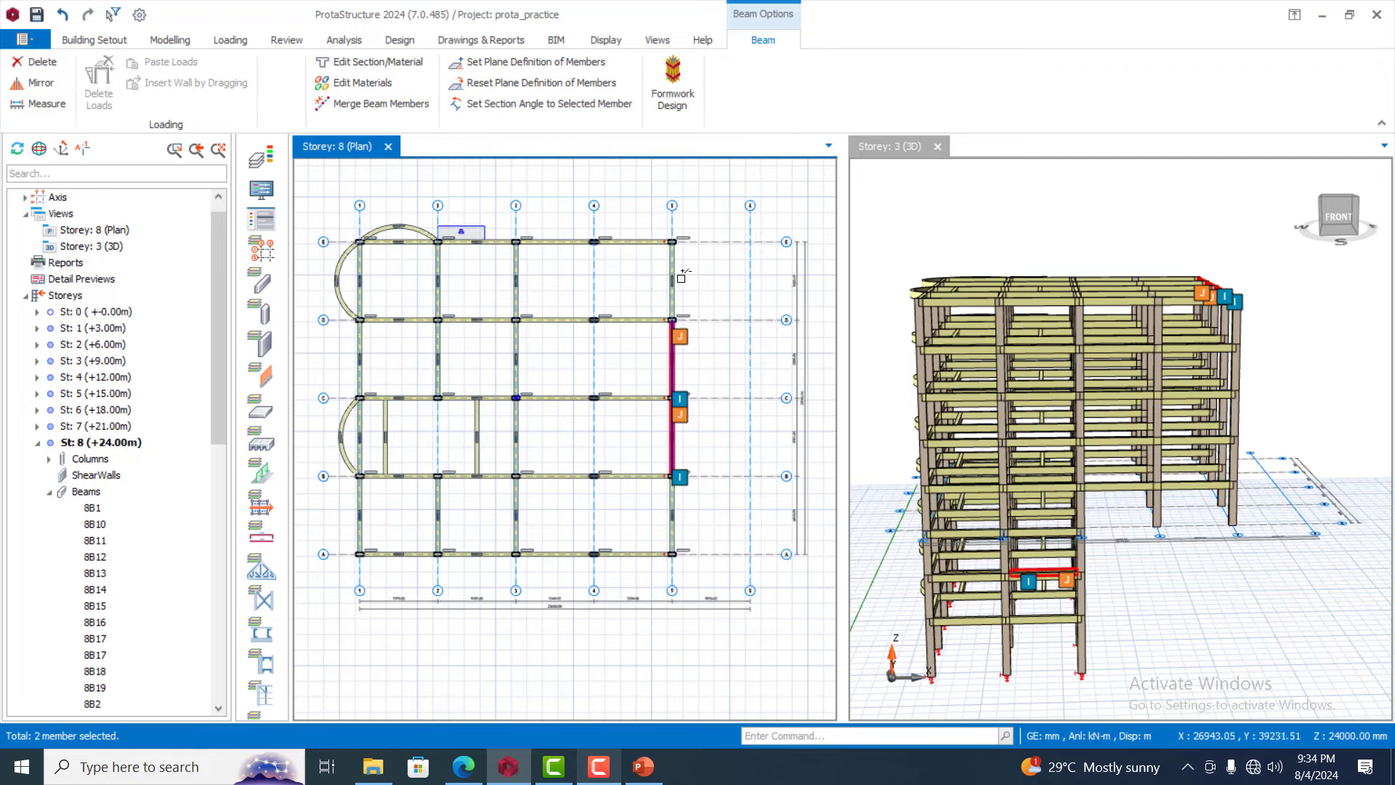
pyautogui.keyDown('ctrl'); pyautogui.click(672, 518); pyautogui.keyUp('ctrl')
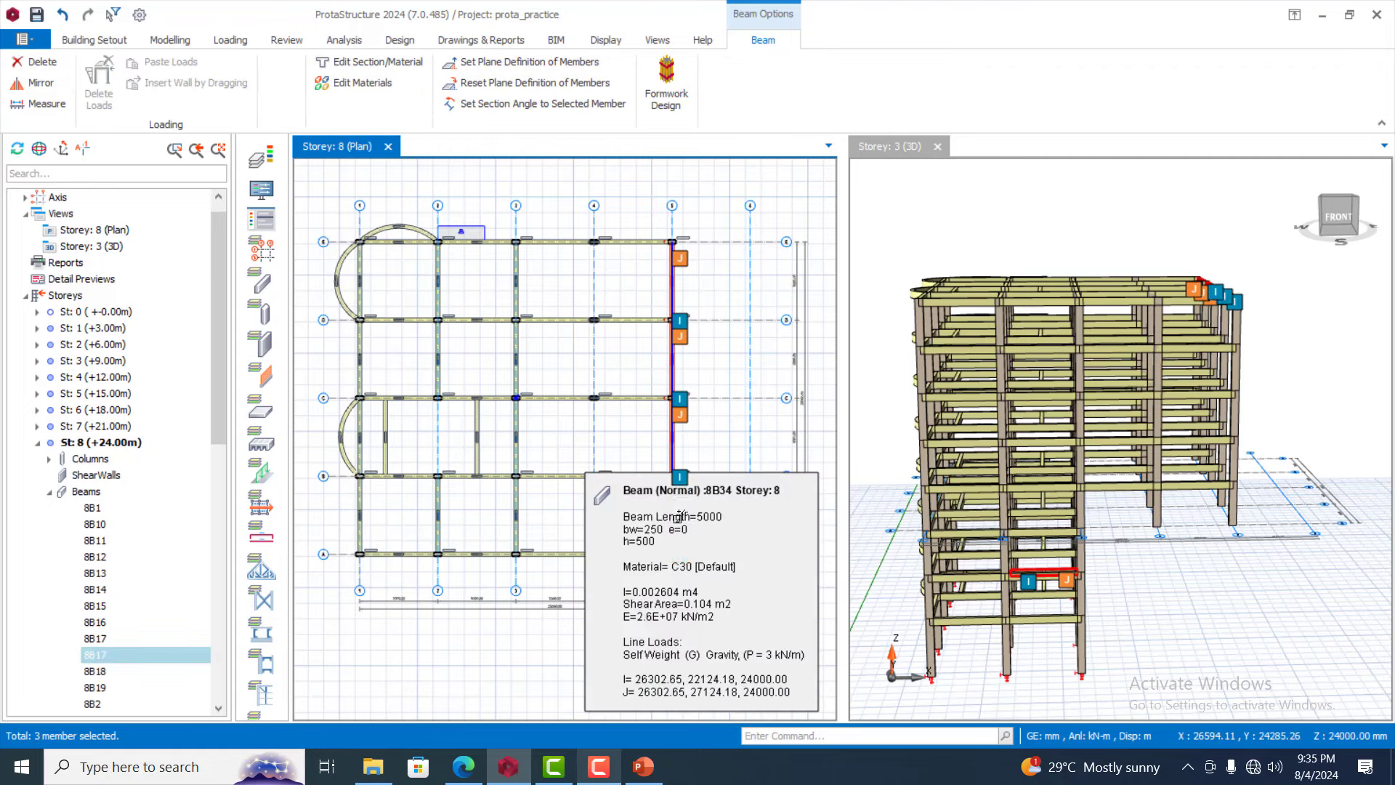
pyautogui.rightClick(675, 516)
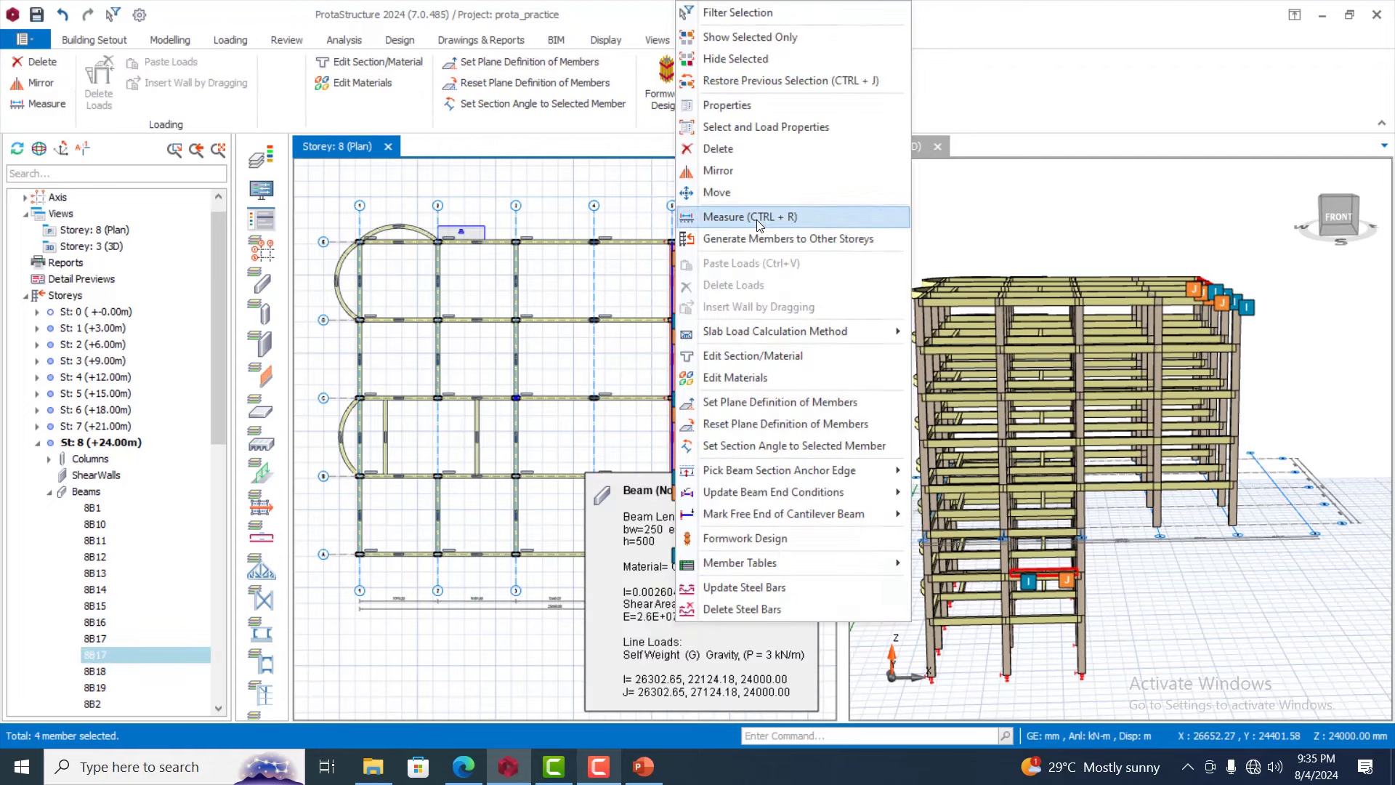
pyautogui.click(783, 240)
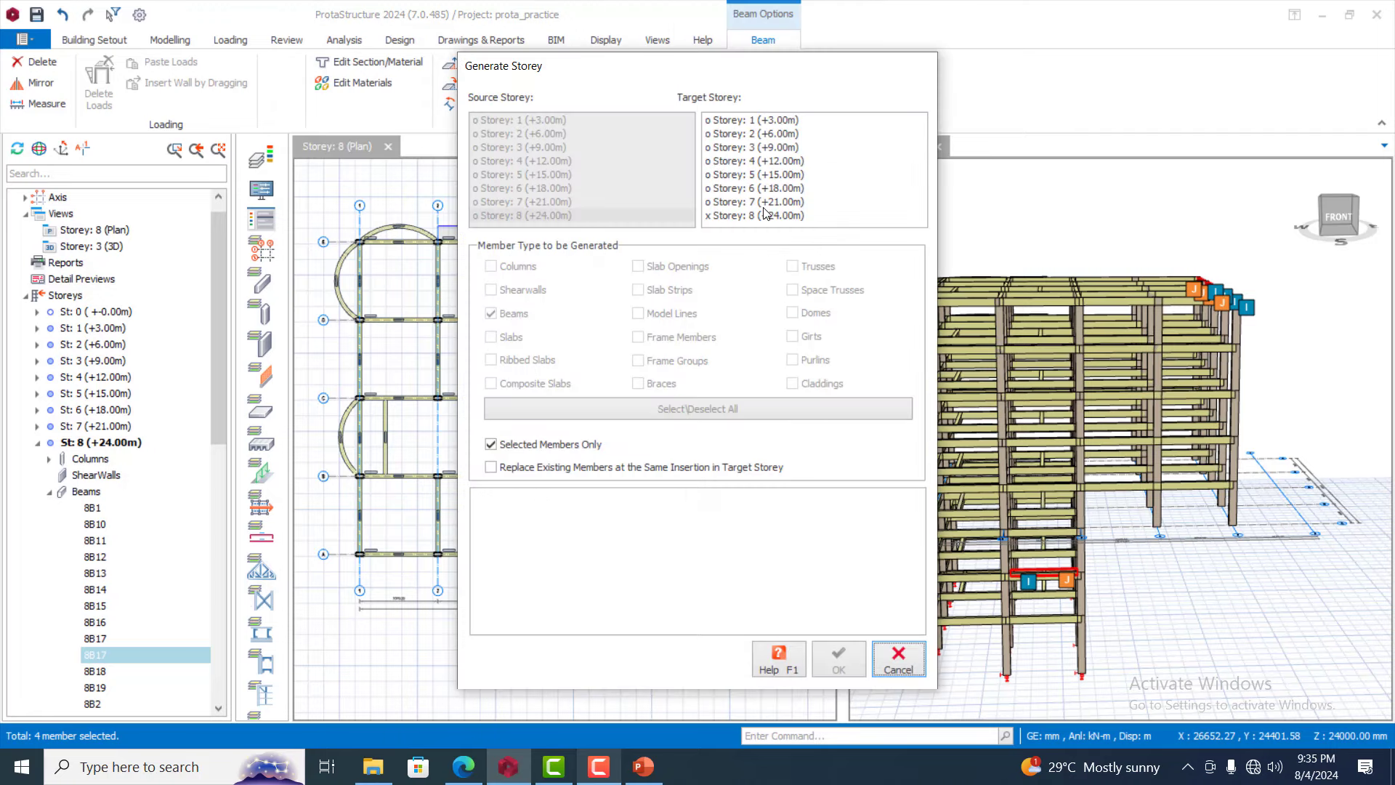
pyautogui.moveTo(764, 213); pyautogui.dragTo(766, 157)
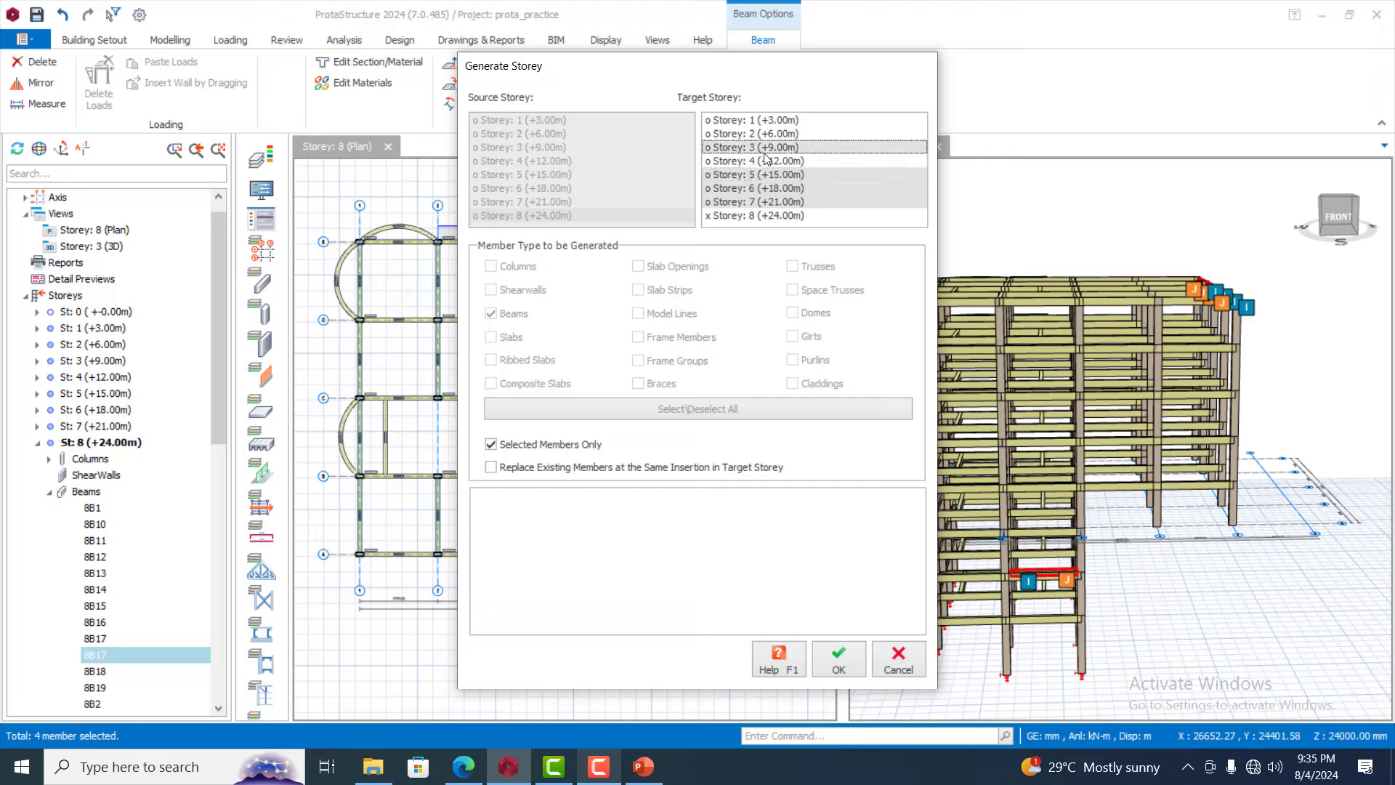
pyautogui.click(766, 162)
pyautogui.click(772, 150)
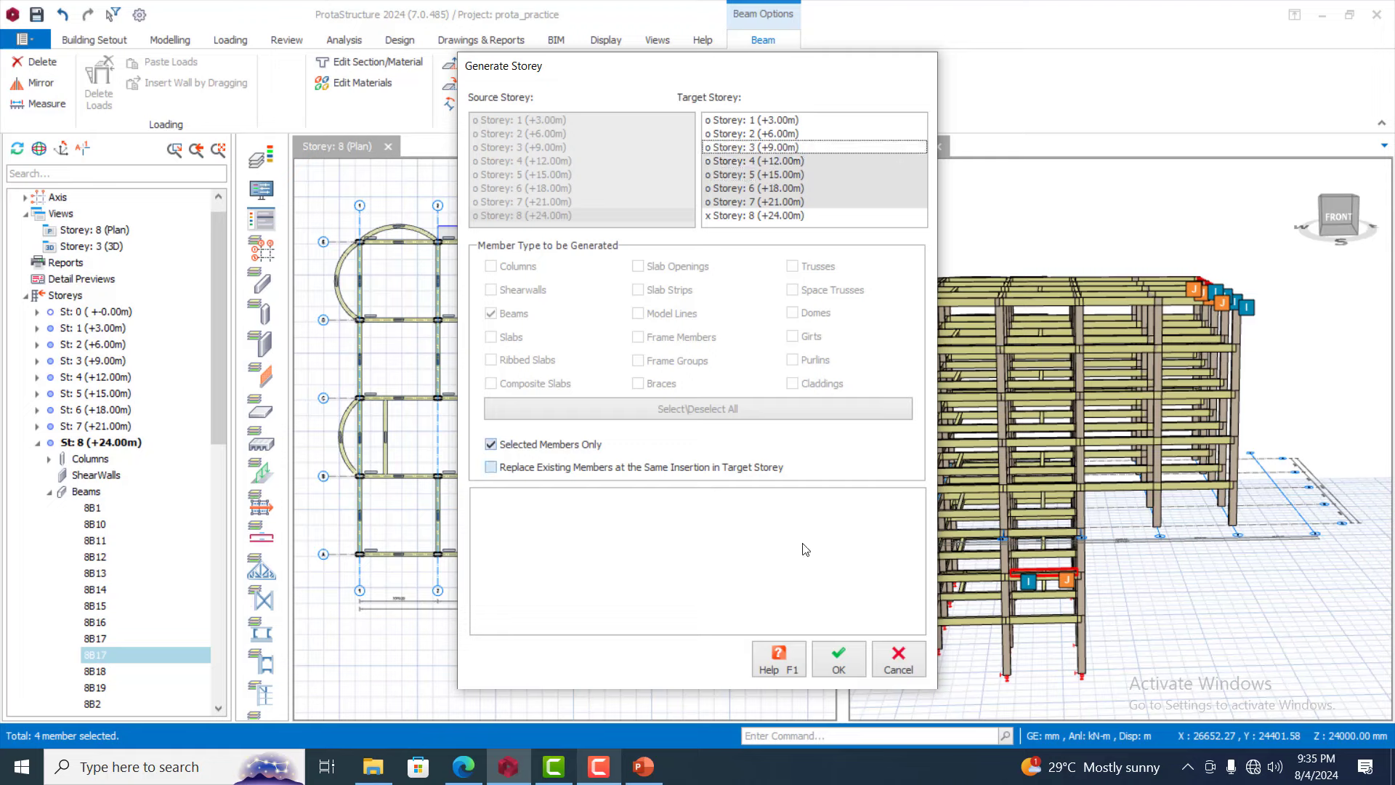
pyautogui.click(835, 663)
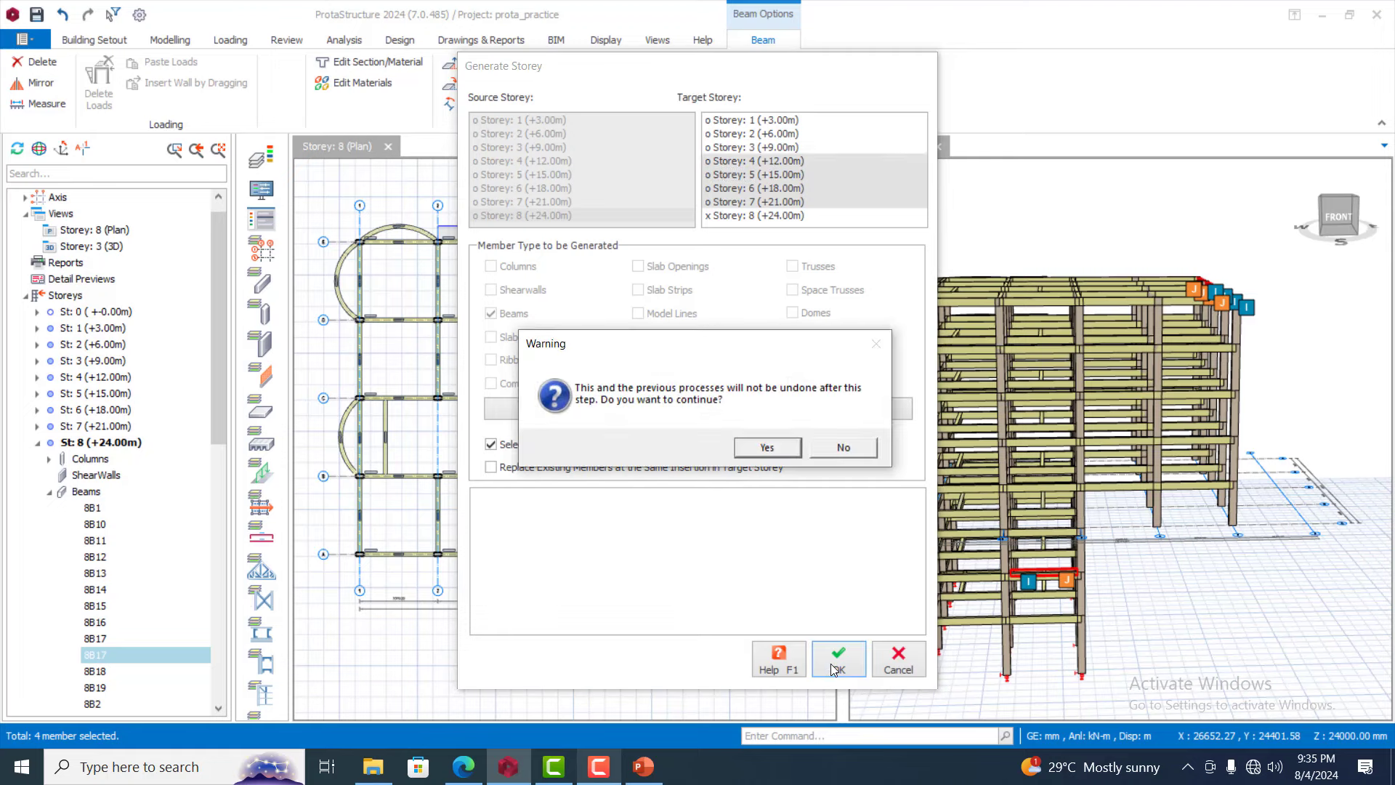
pyautogui.click(795, 451)
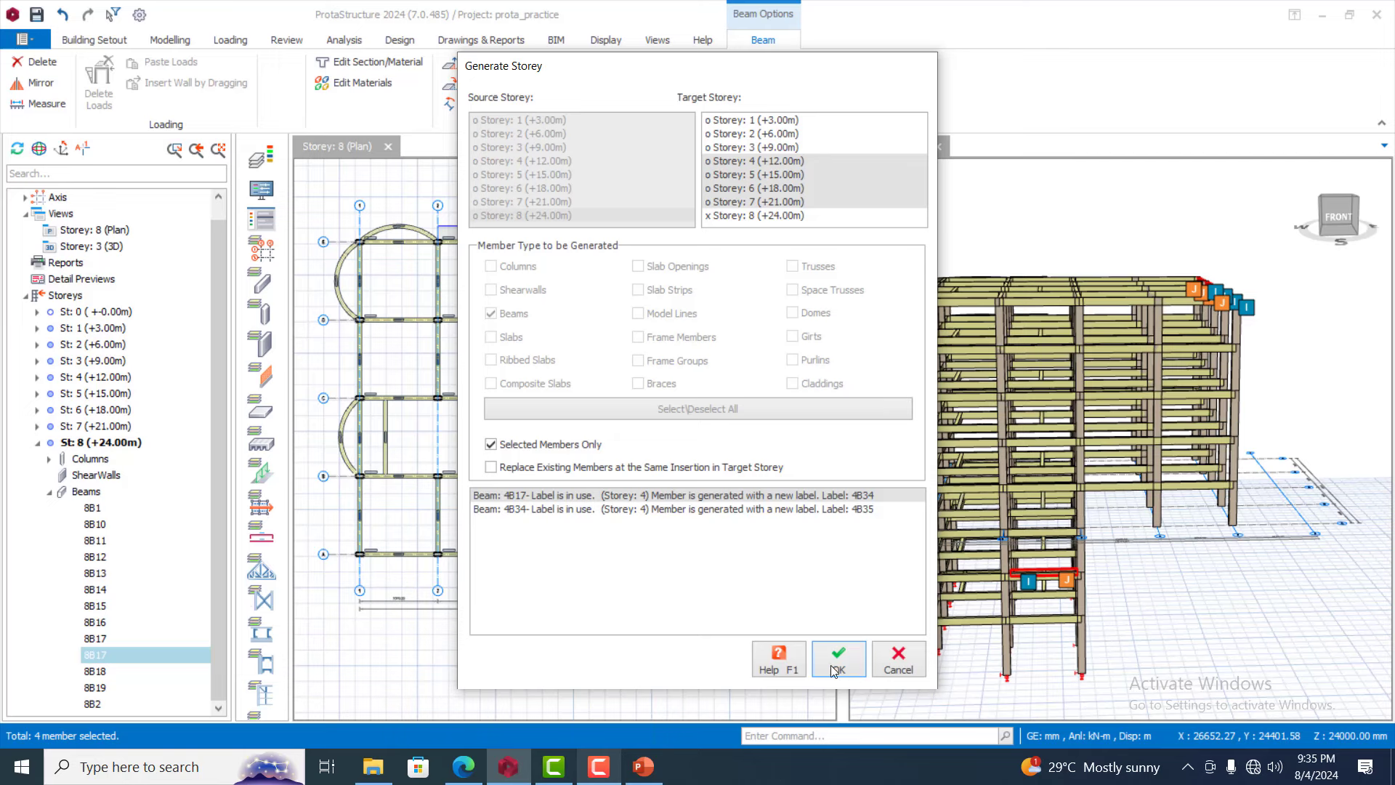
pyautogui.click(899, 668)
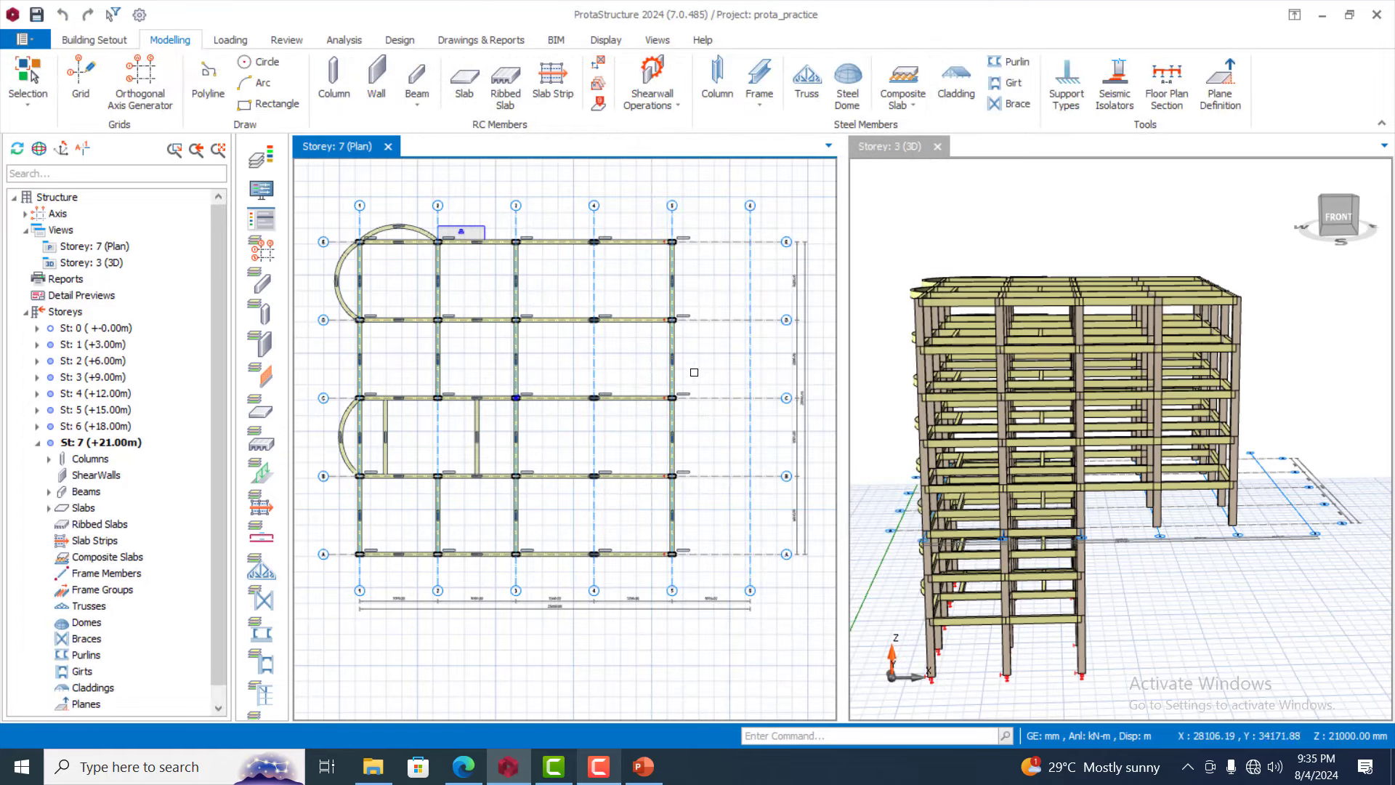
# Check the storey 7 and storey 6 plans and make storey 5 (+15.00m) the active plan
pyautogui.scroll(-1, 697, 469)
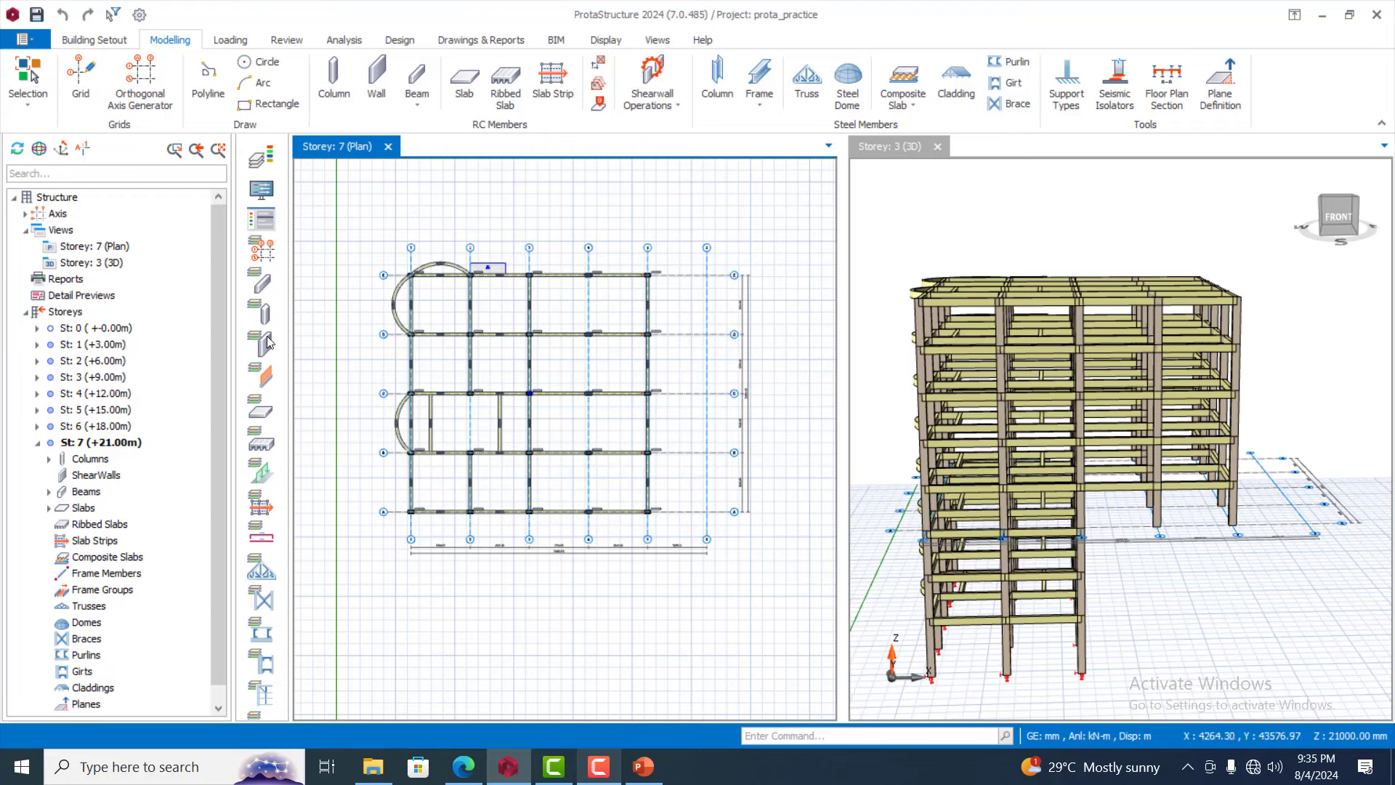
pyautogui.doubleClick(93, 427)
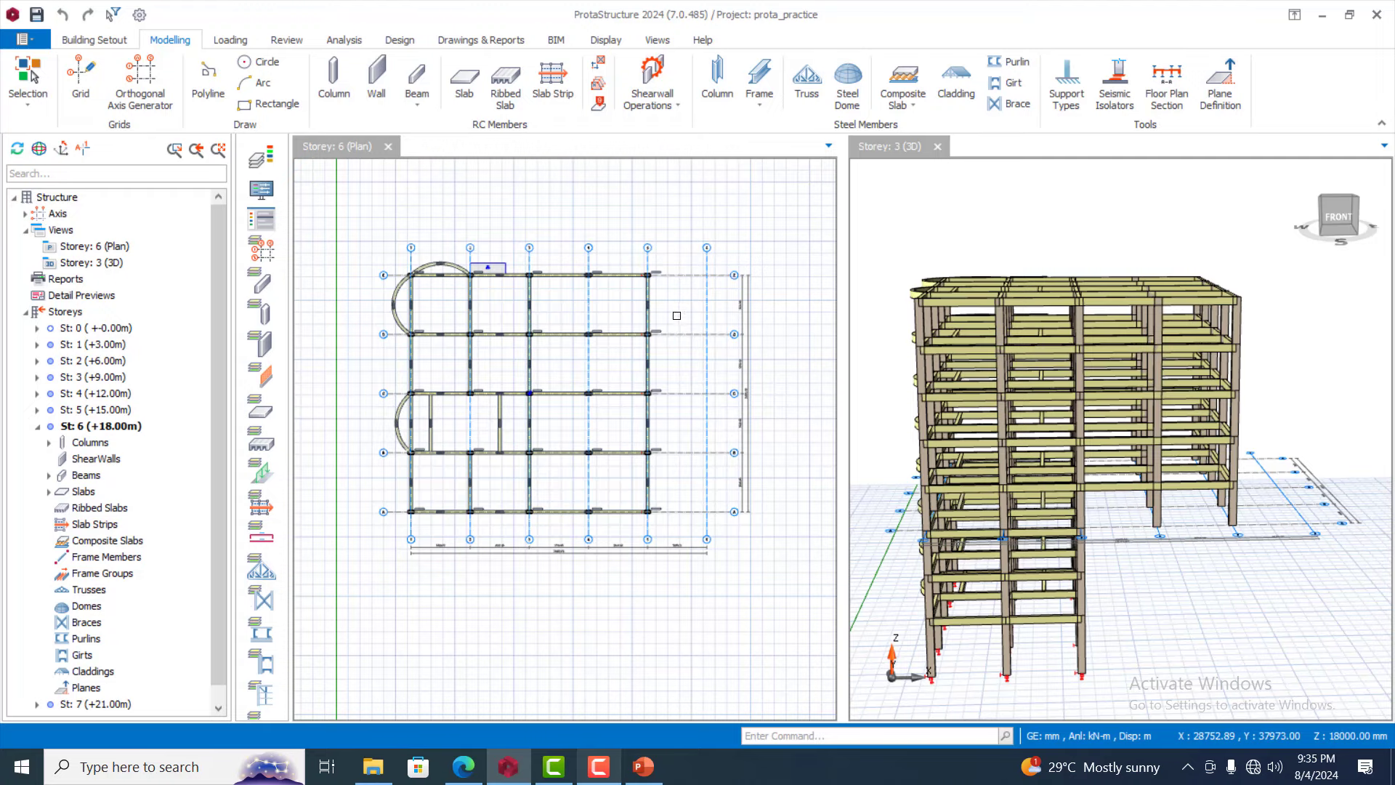
pyautogui.scroll(2, 689, 324)
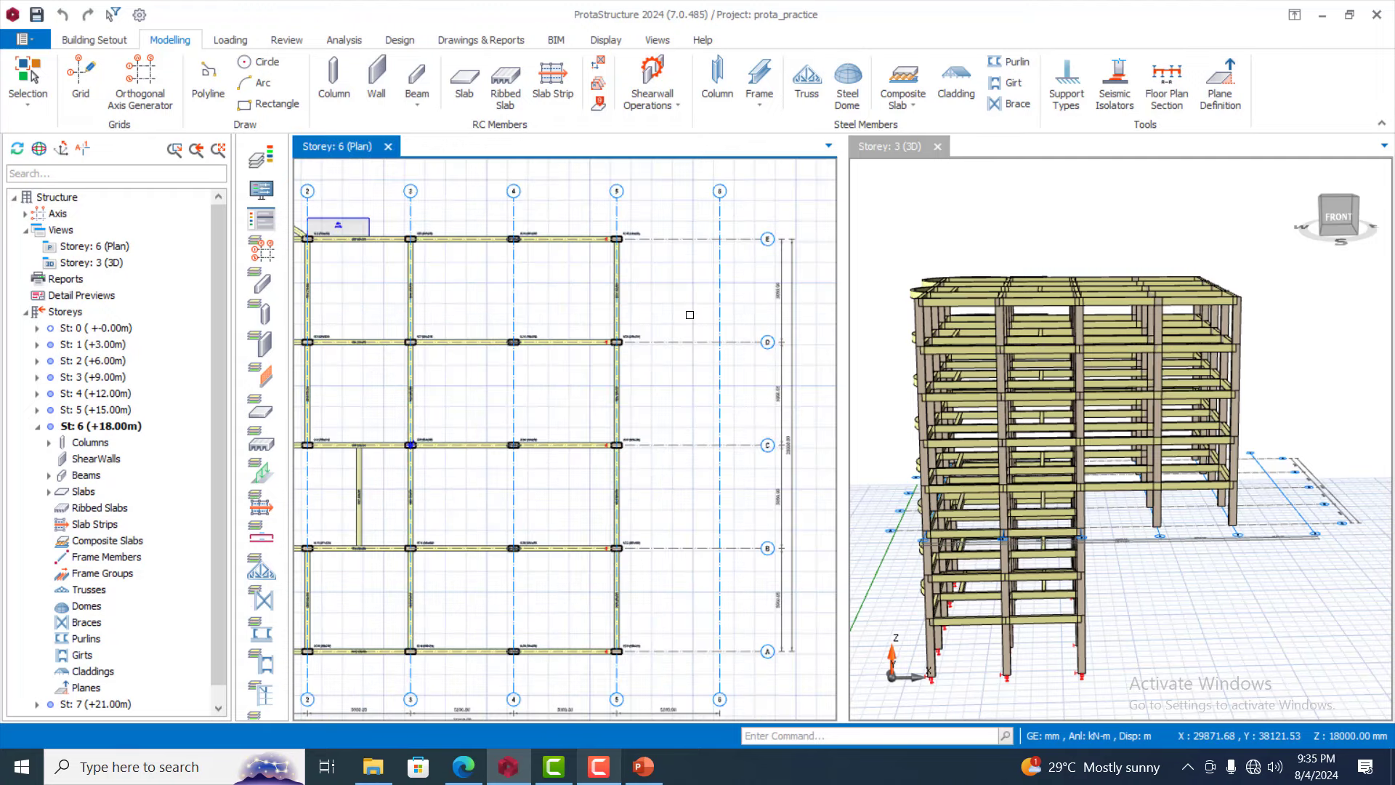
pyautogui.scroll(-1, 689, 315)
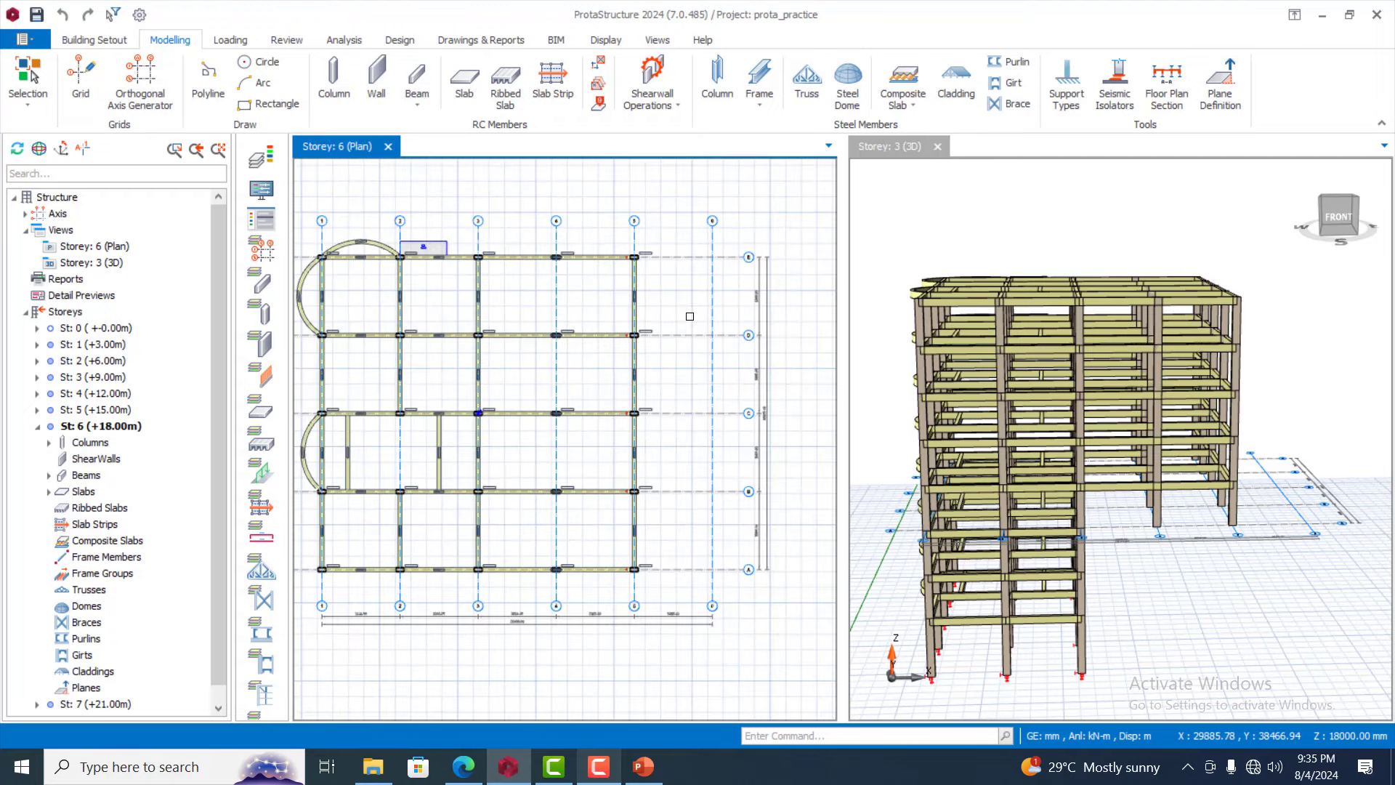
pyautogui.doubleClick(81, 409)
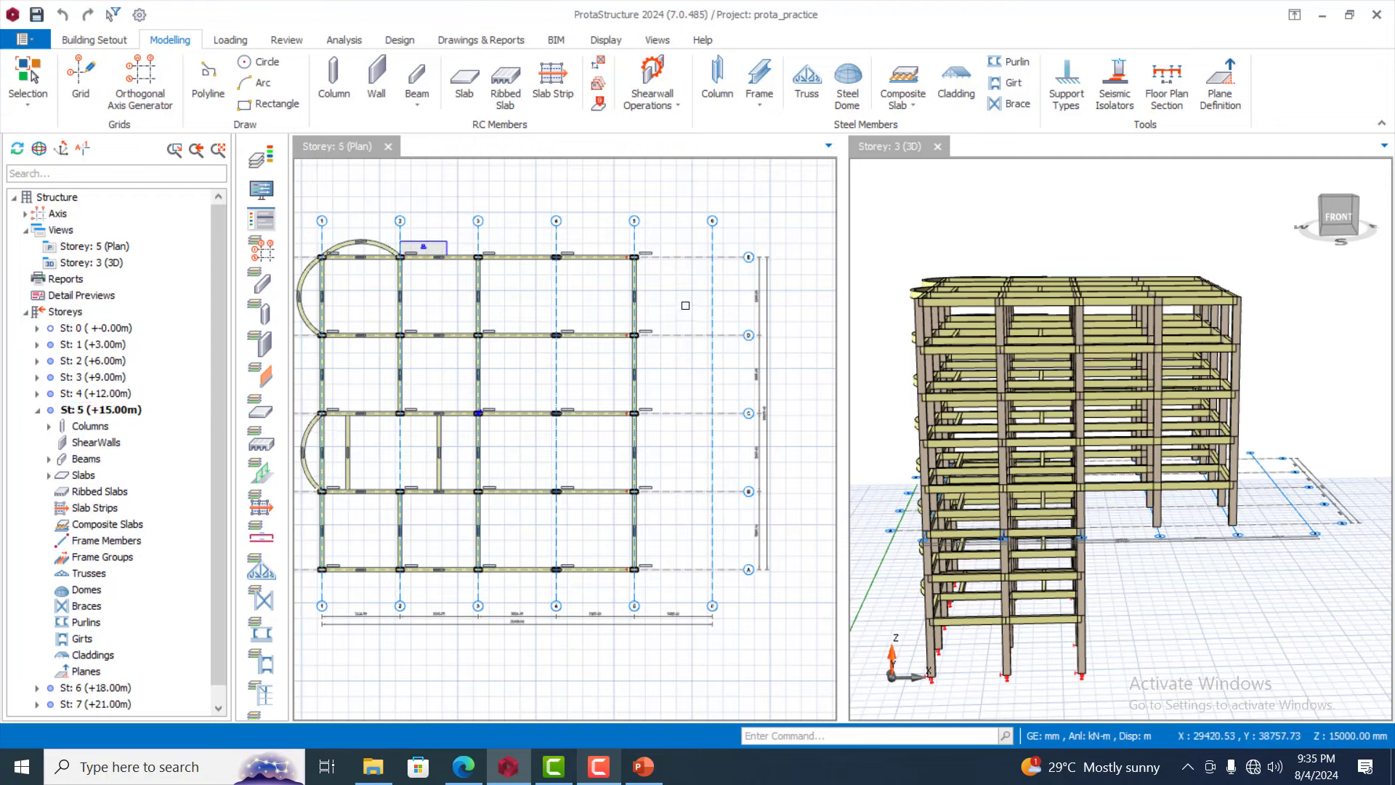
# Insert 500 x 250 mm columns on axis 6 at its intersections with axes A to E on storey 5
pyautogui.click(338, 77)
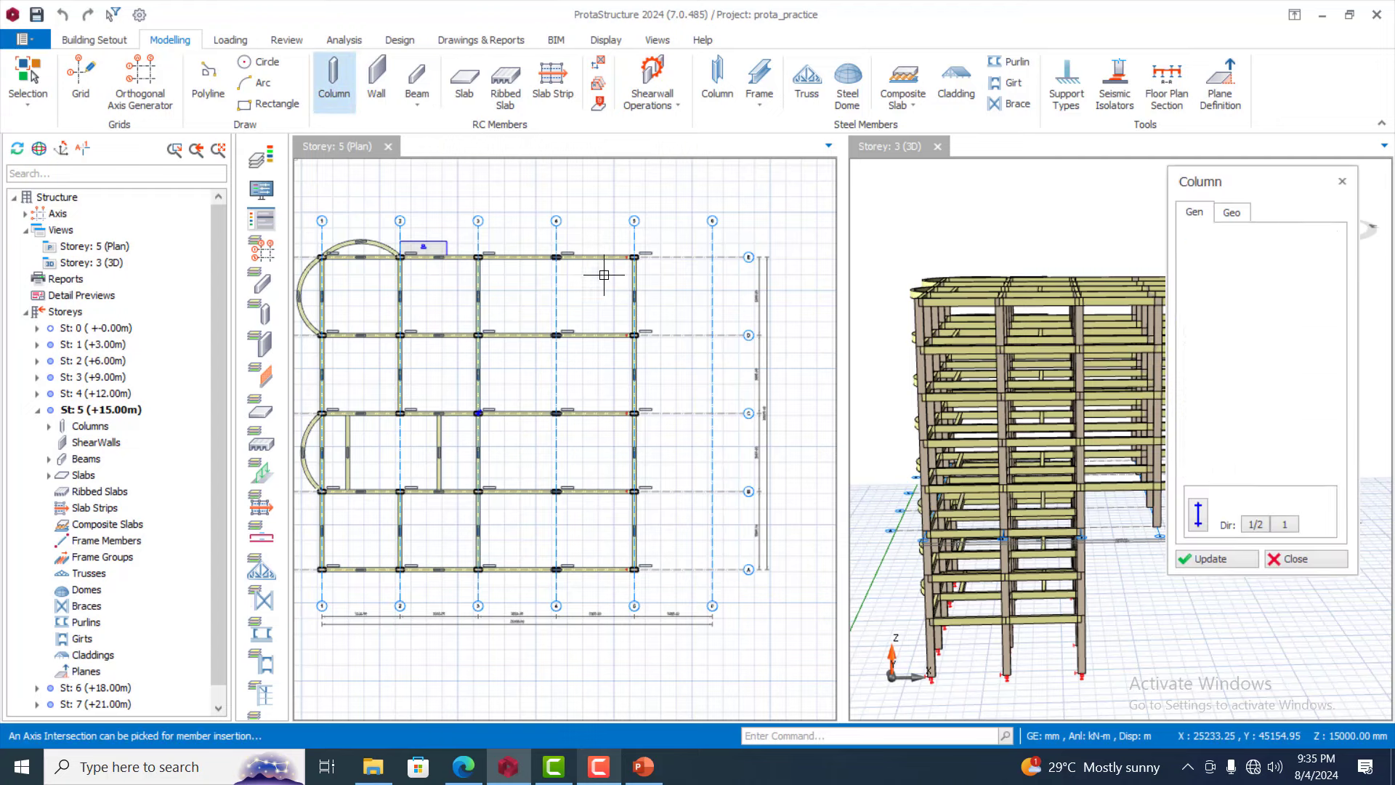
pyautogui.click(740, 574)
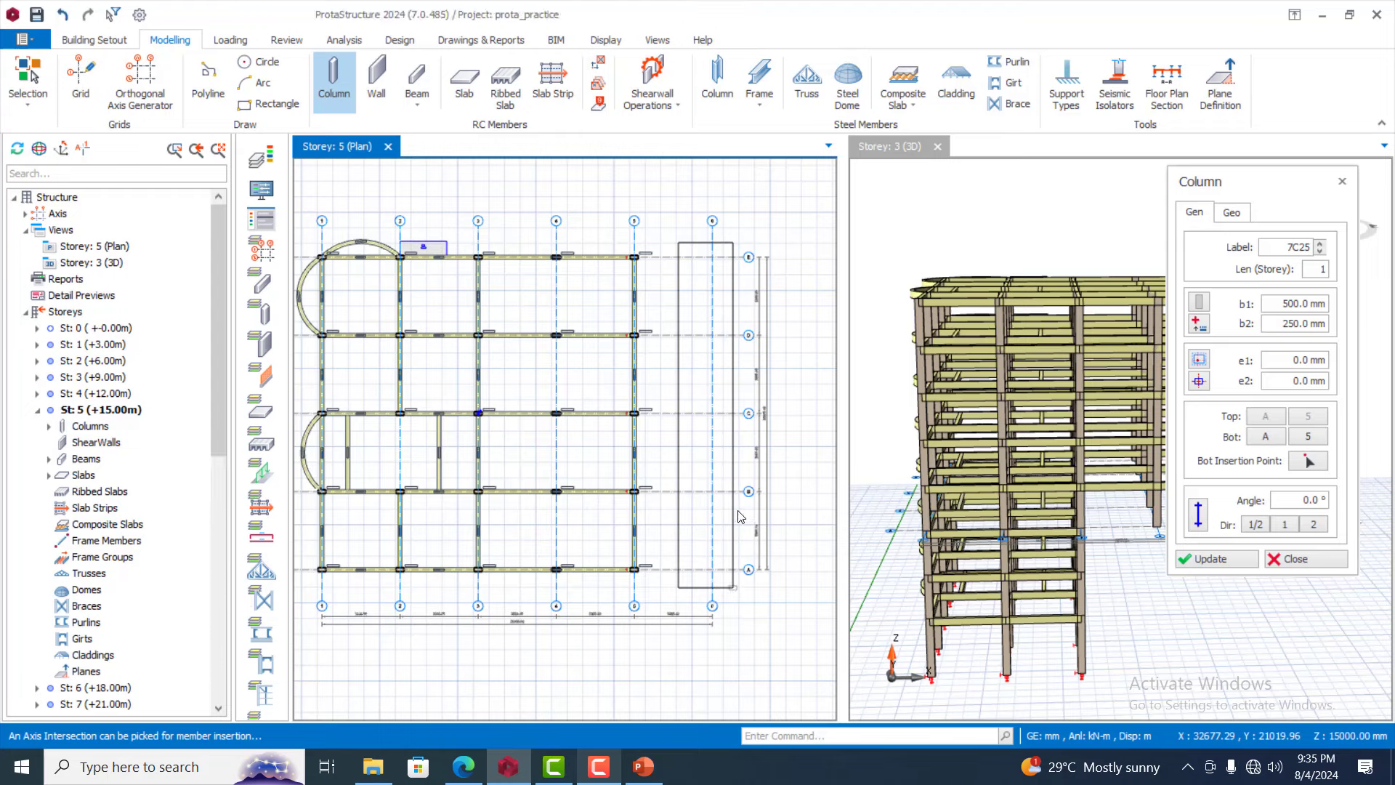
pyautogui.press('Escape')
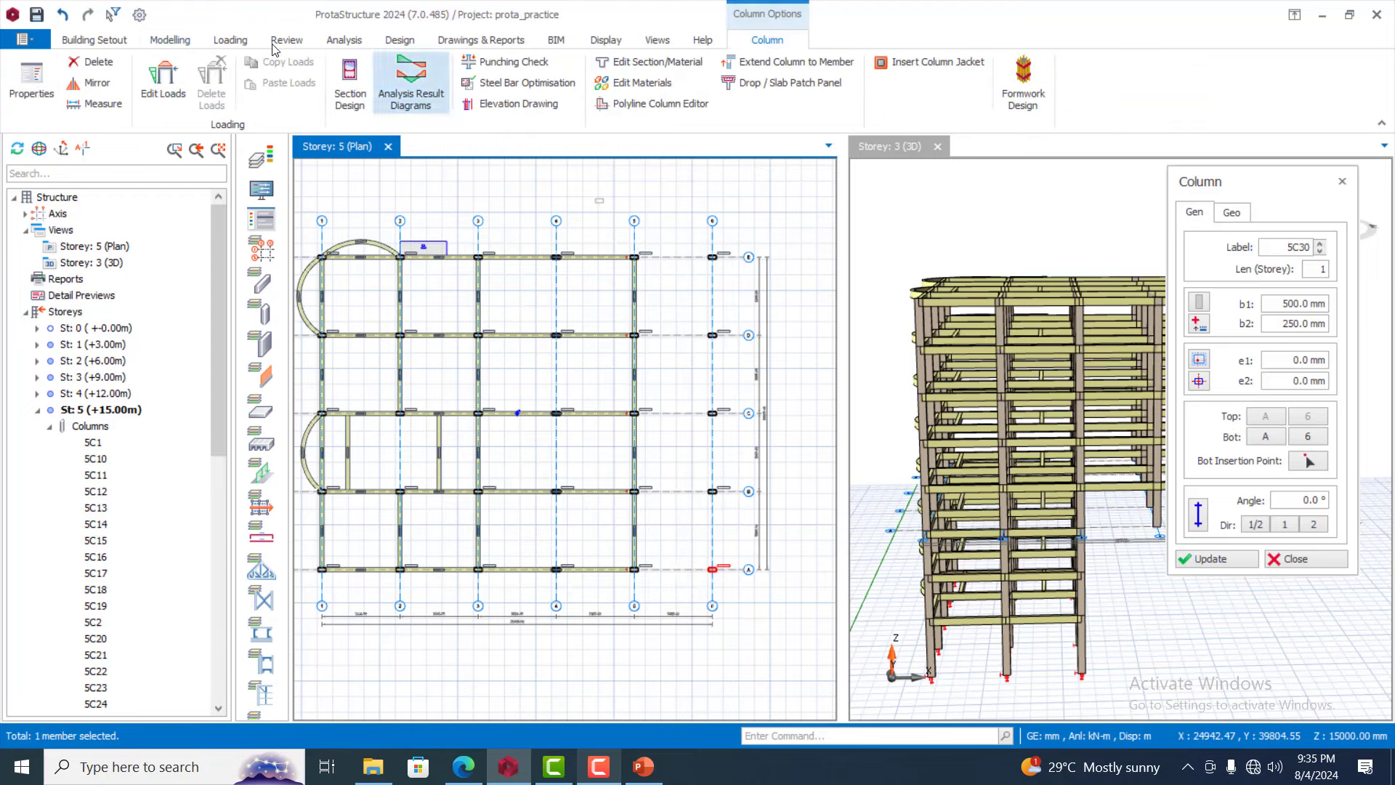
# Insert 250 x 500 mm beams along axis 6 between axes A and E on storey 5
pyautogui.click(161, 42)
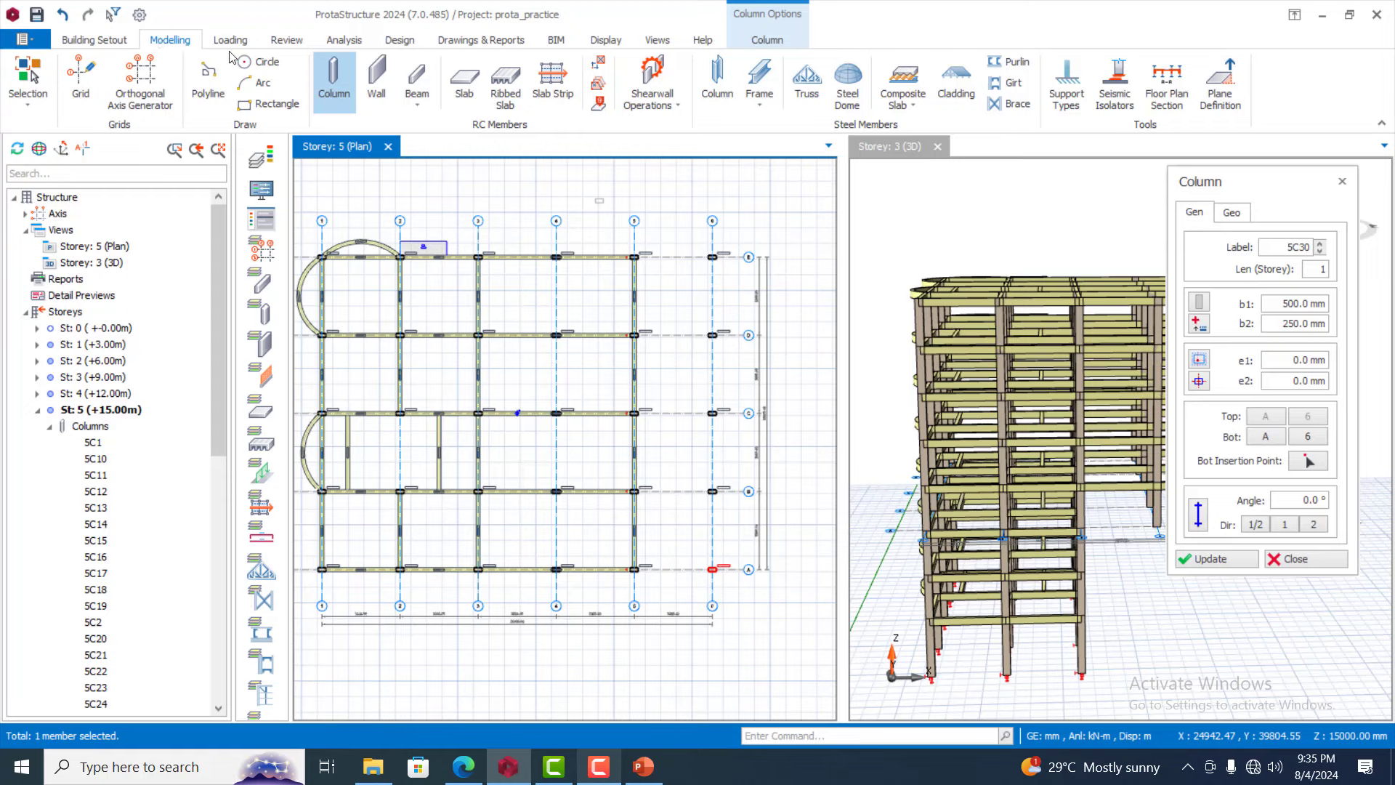
pyautogui.click(417, 103)
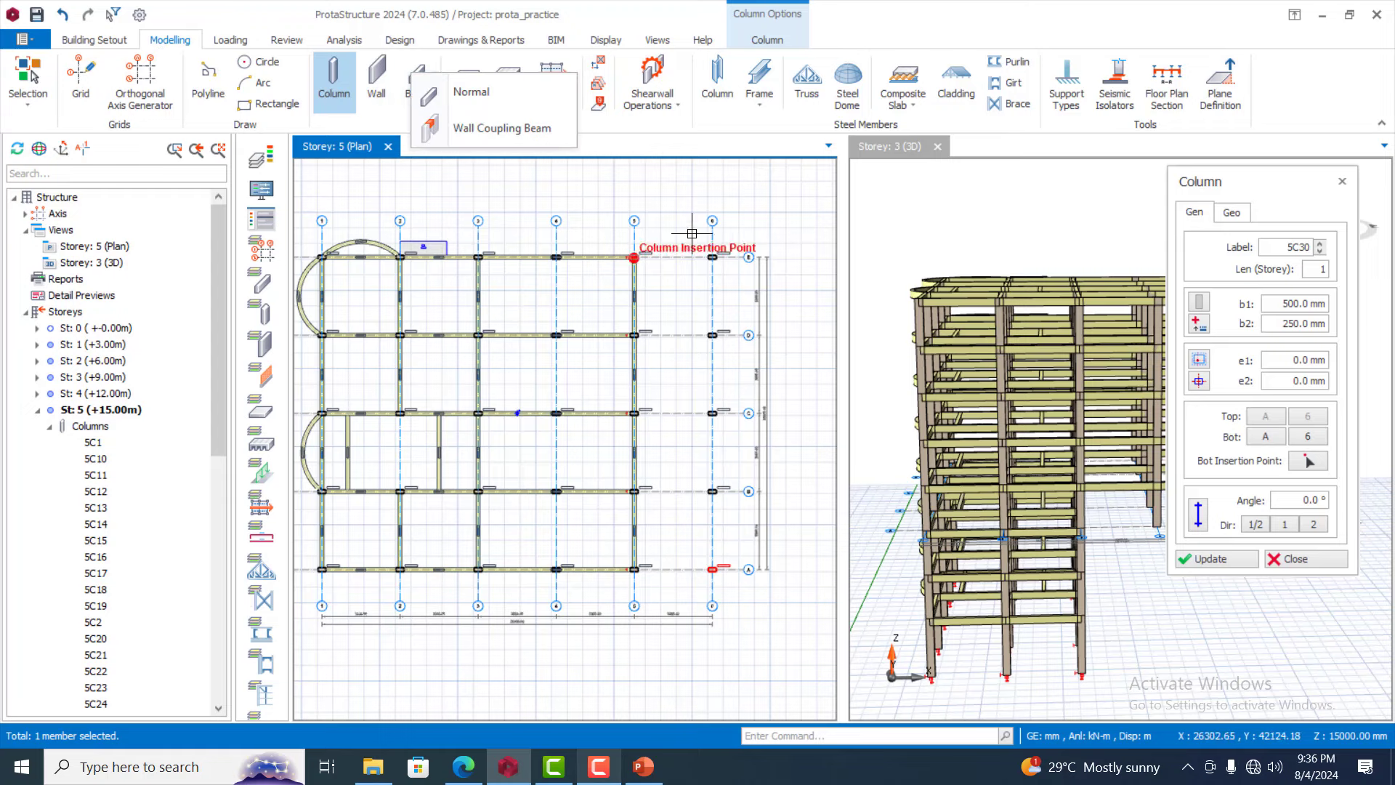
pyautogui.click(513, 107)
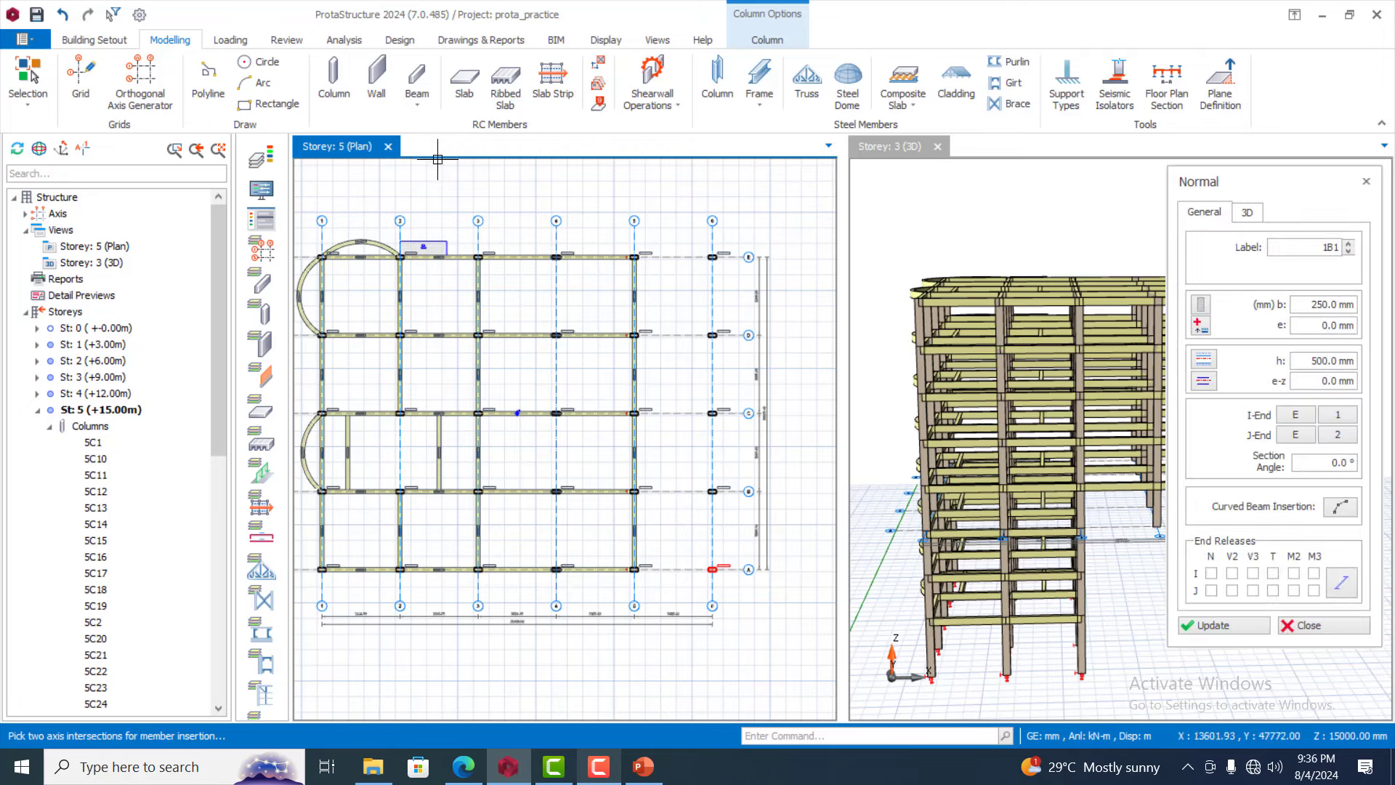
pyautogui.click(416, 75)
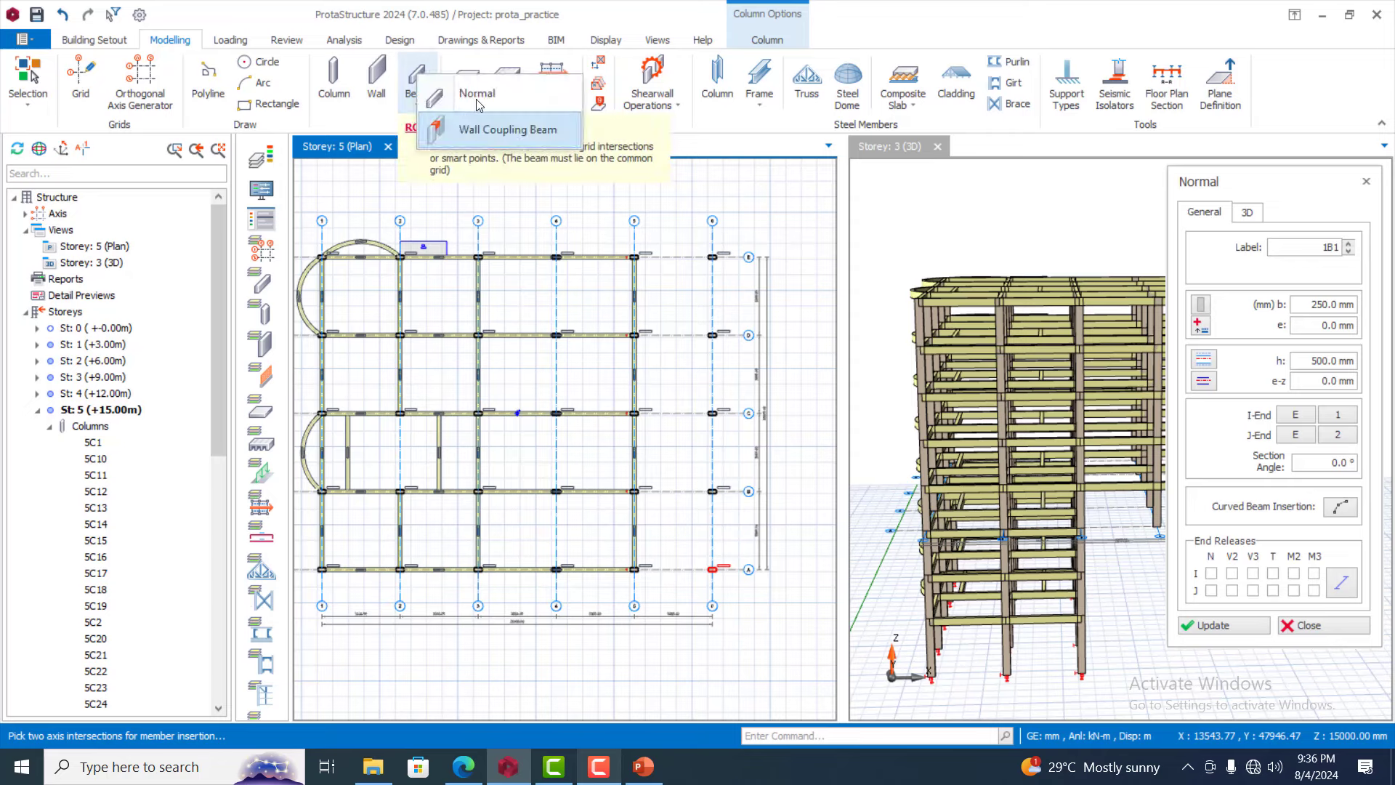
pyautogui.click(503, 102)
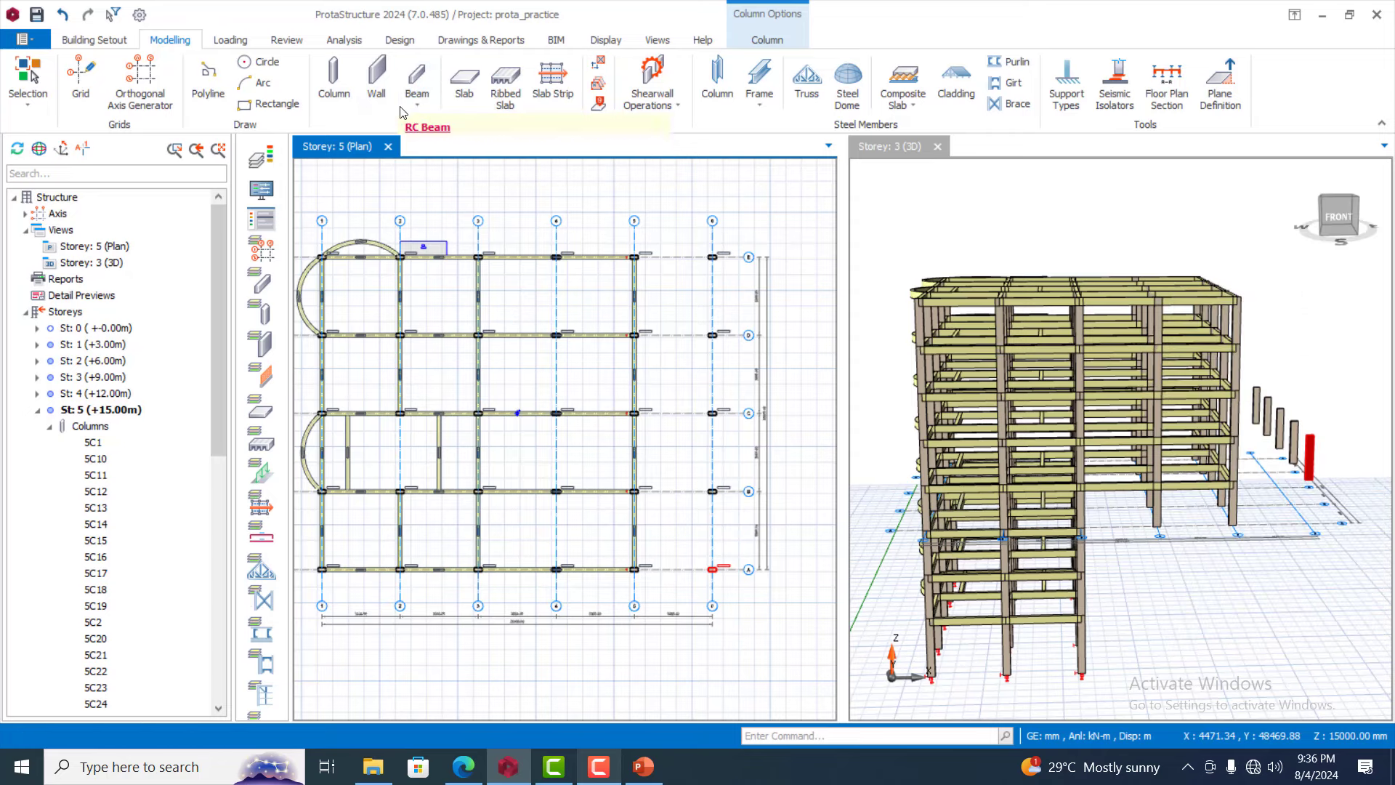
pyautogui.click(419, 96)
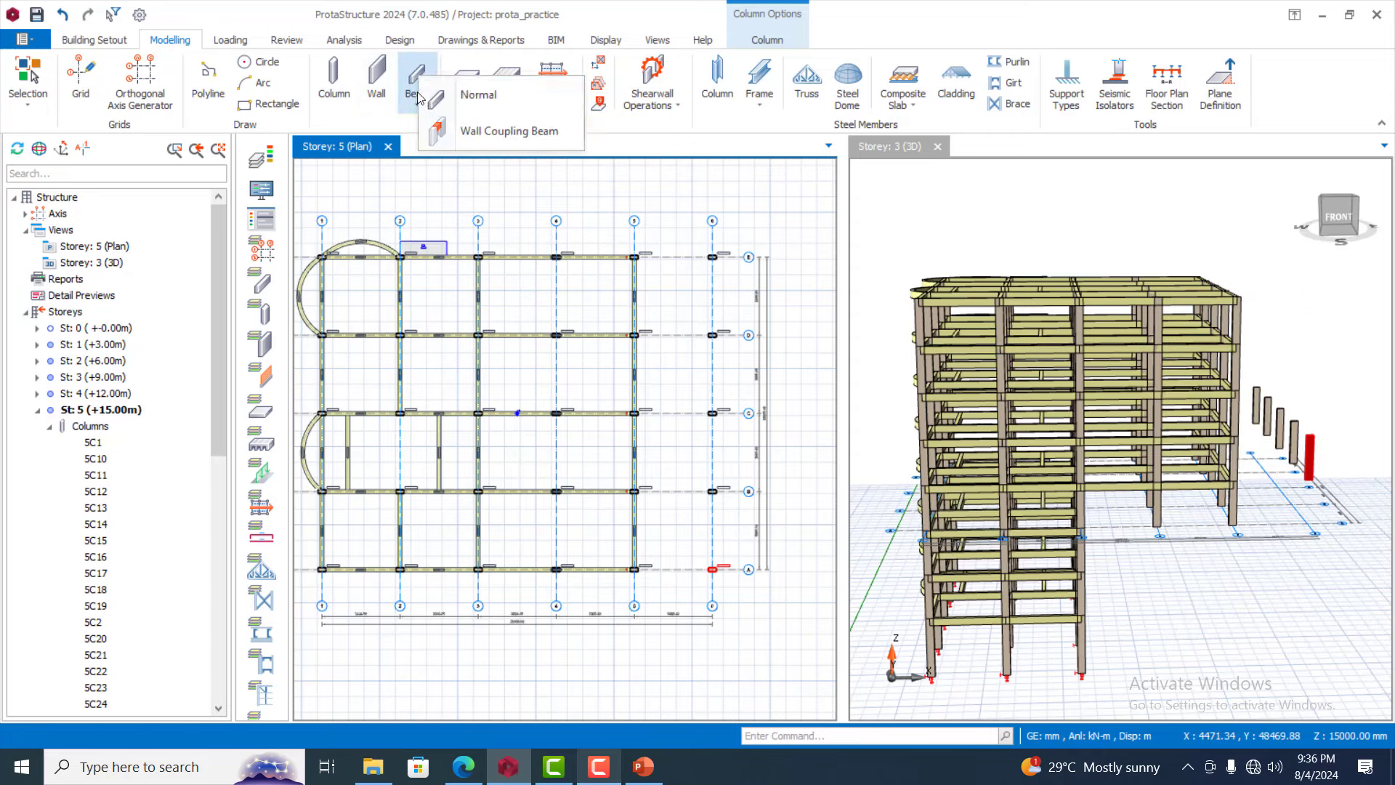
pyautogui.click(476, 105)
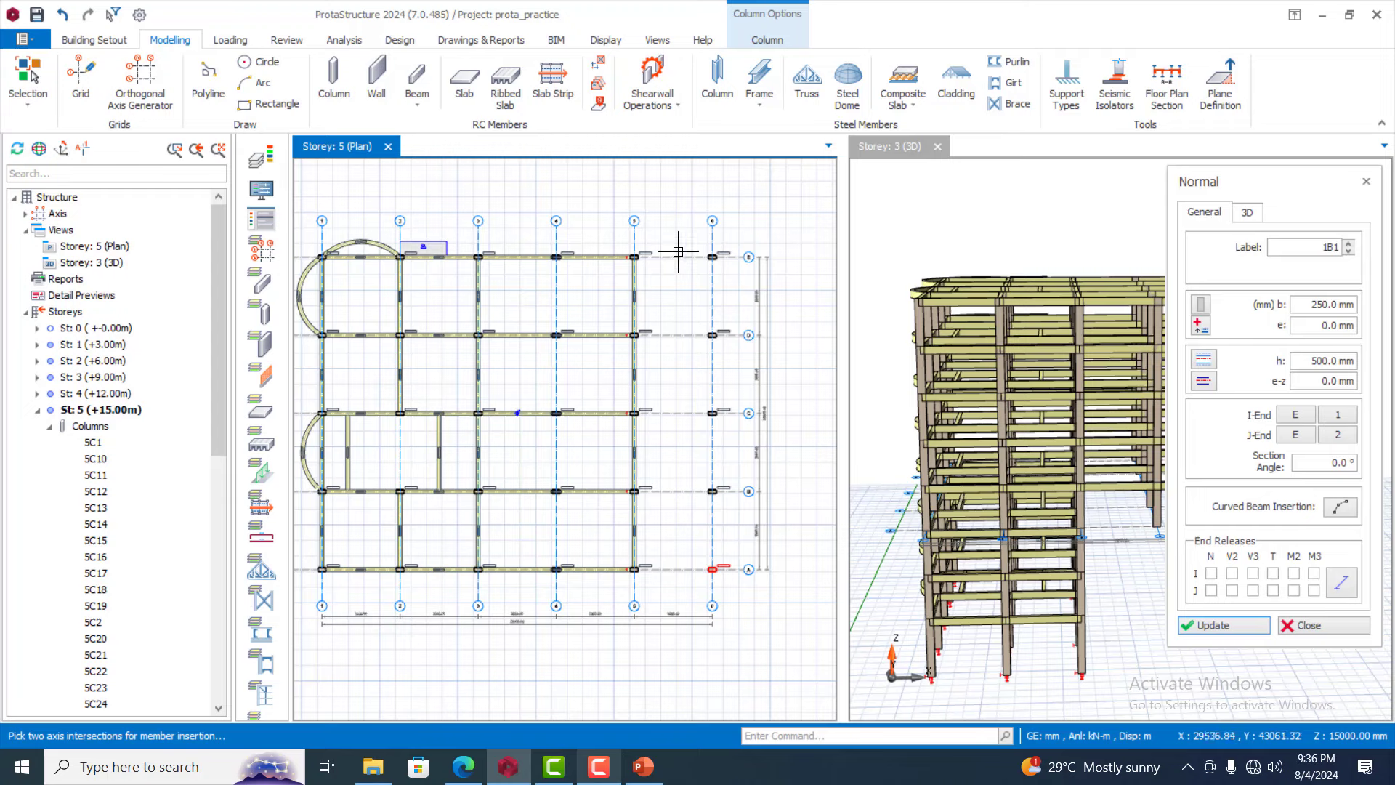
pyautogui.moveTo(683, 249); pyautogui.dragTo(732, 583)
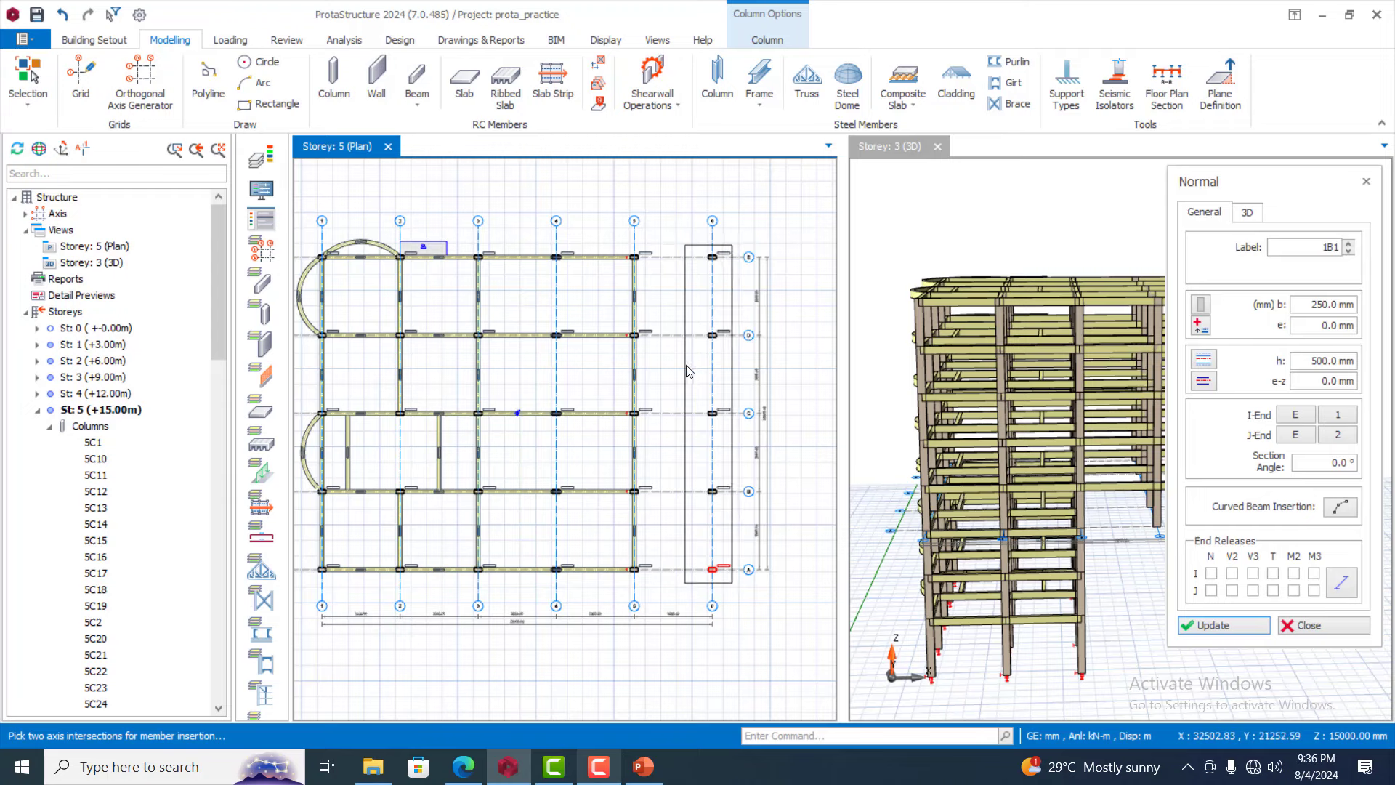
pyautogui.scroll(2, 636, 251)
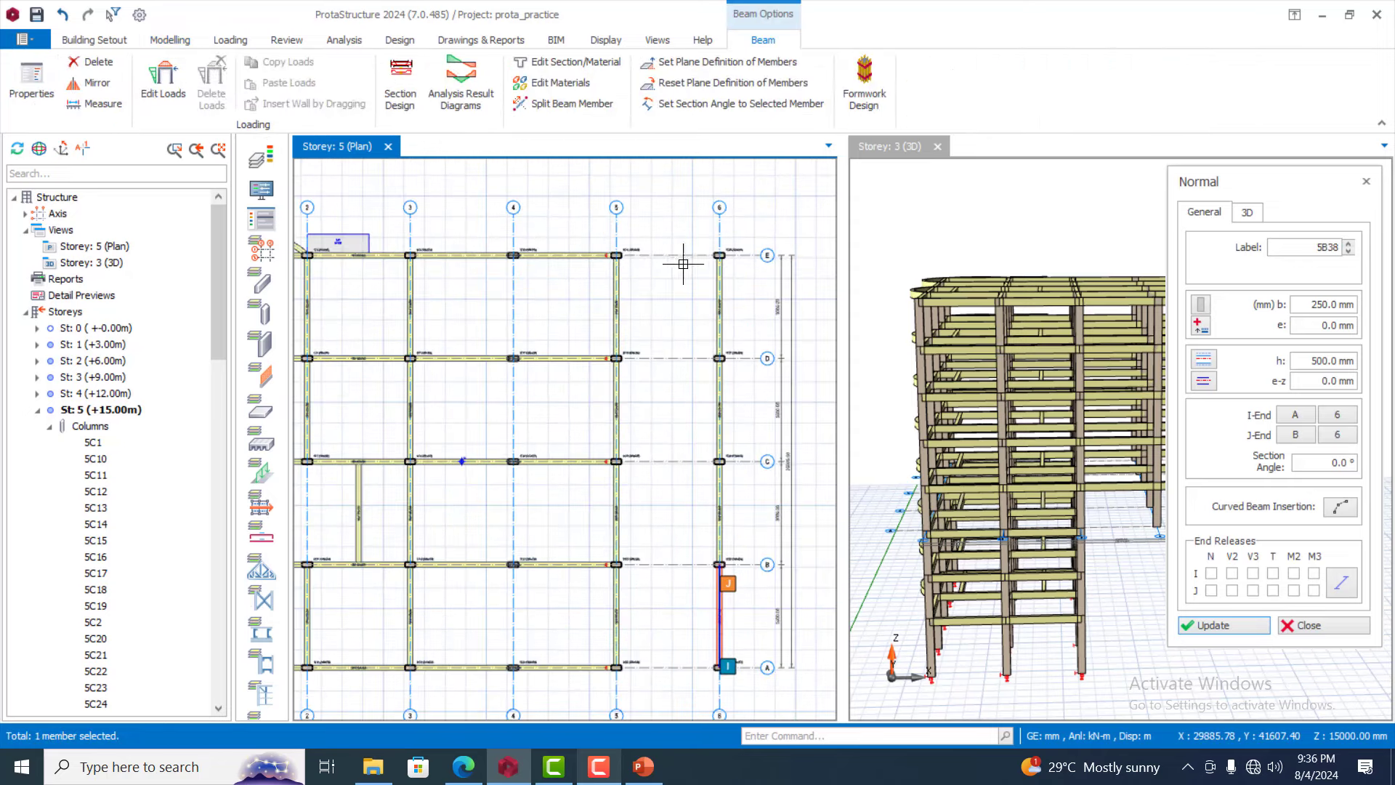
# Insert 250 x 500 mm beams from axis 5 to axis 6 along axes E and D on storey 5
pyautogui.click(617, 255)
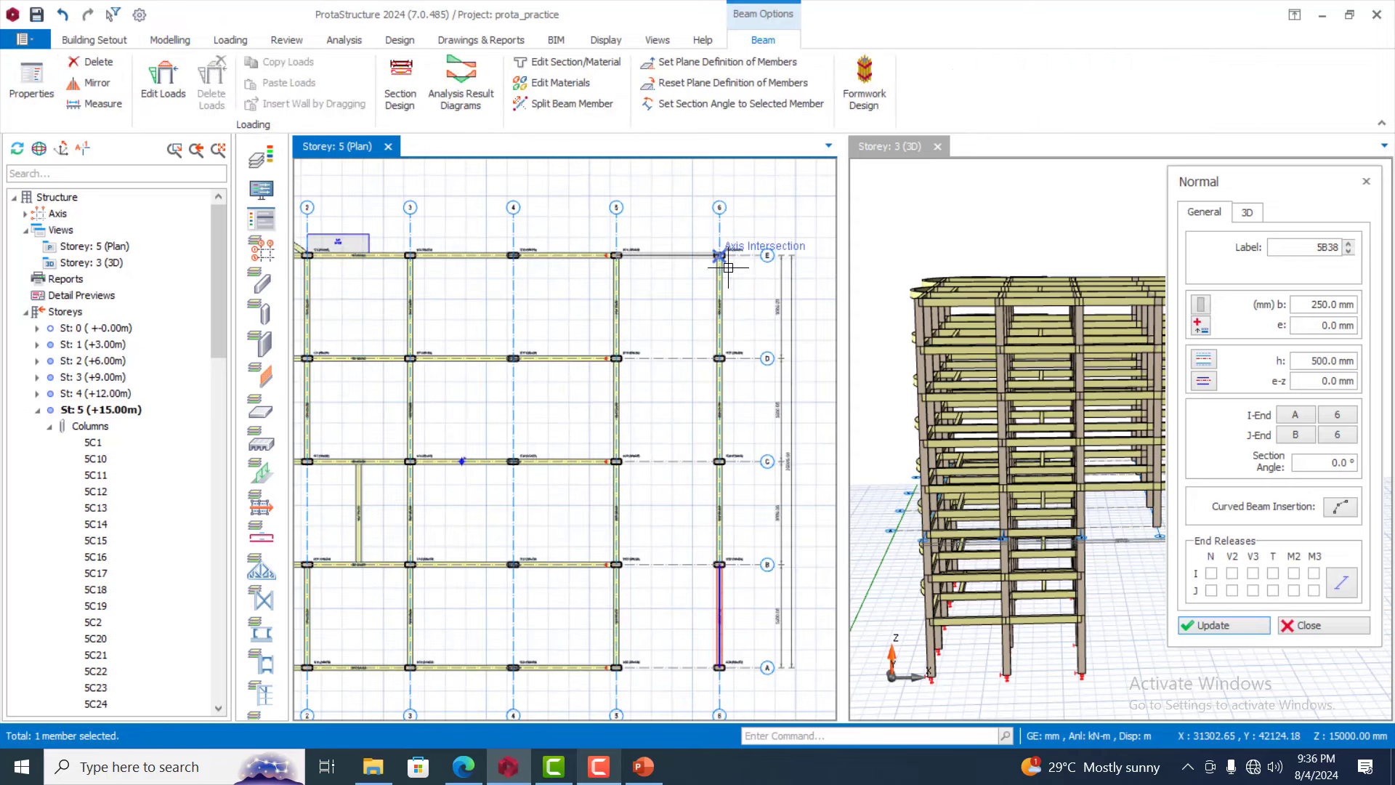
pyautogui.click(727, 266)
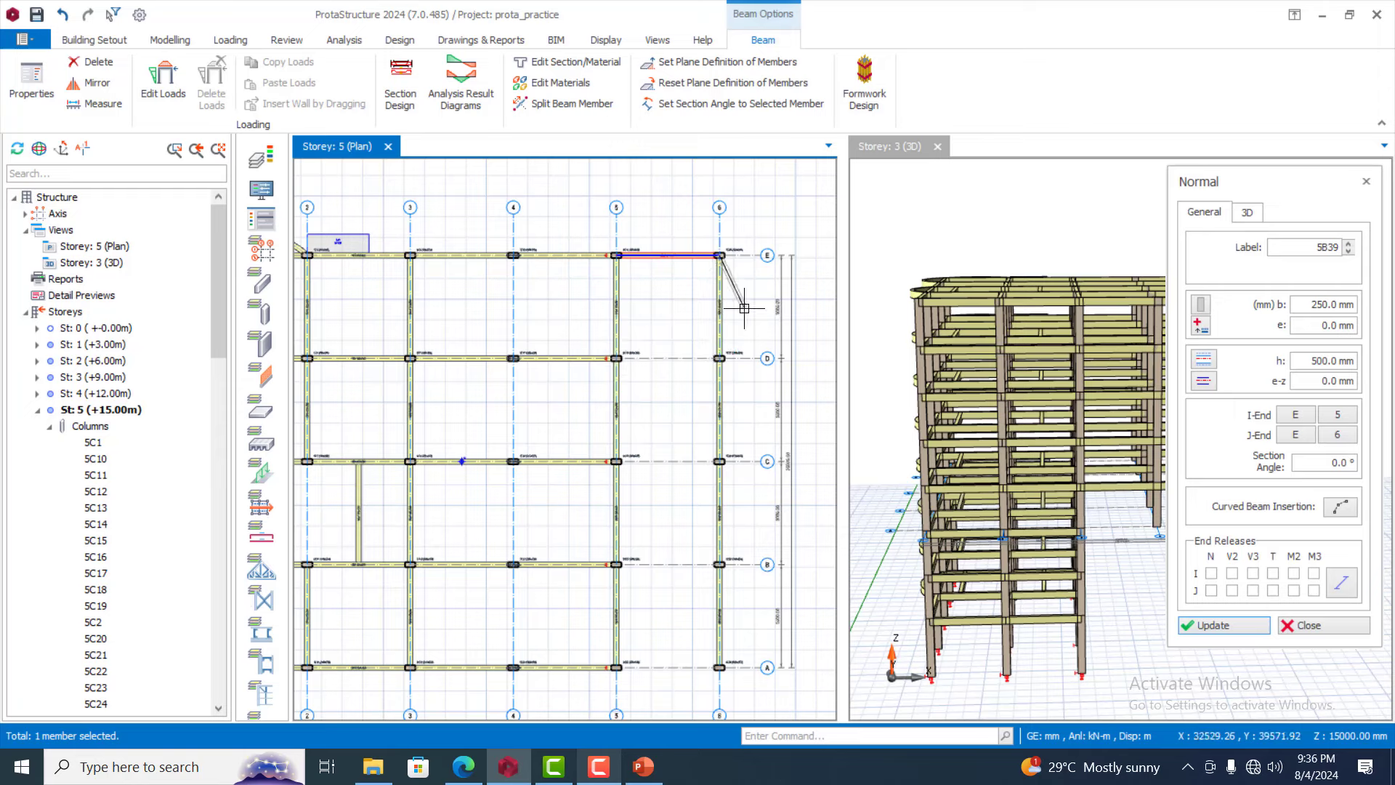
pyautogui.press('Escape')
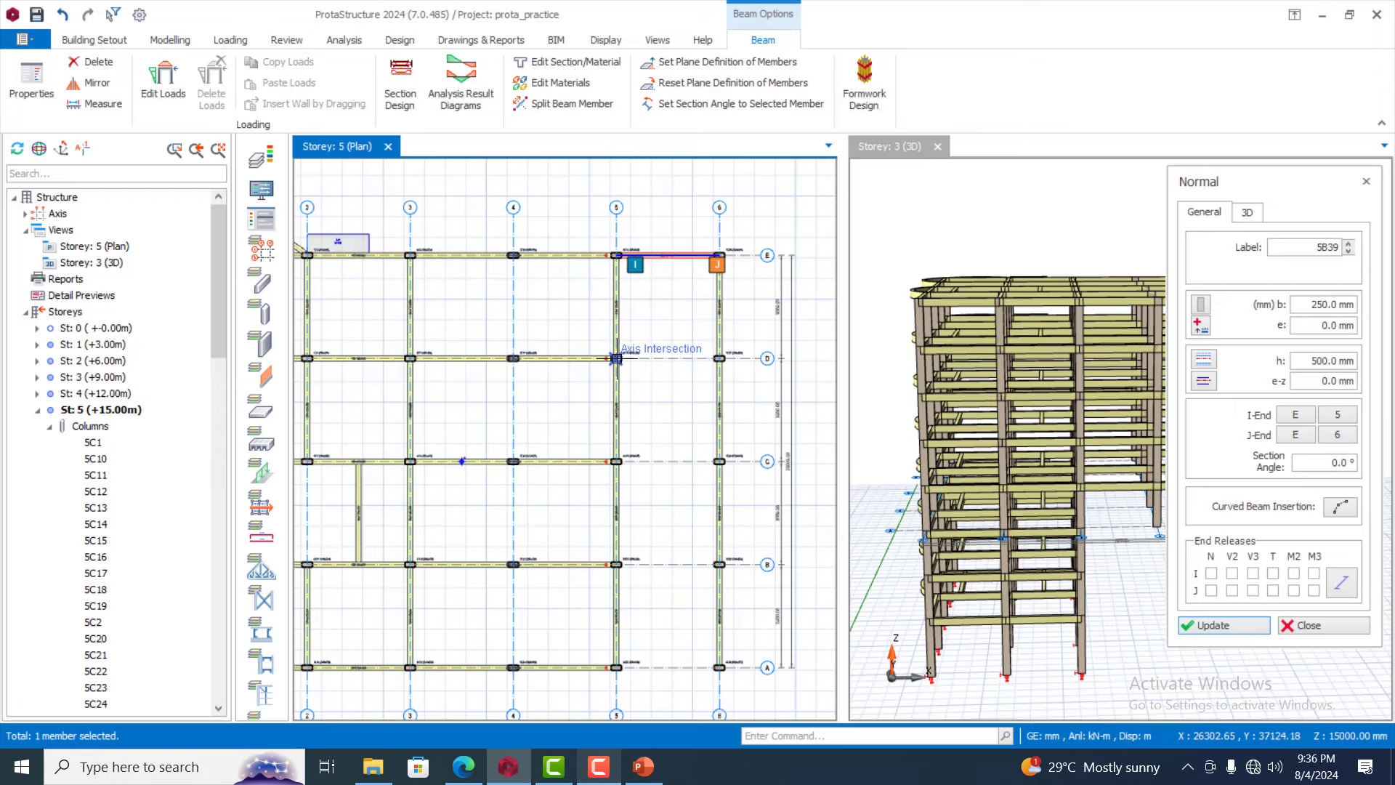
pyautogui.click(617, 359)
pyautogui.click(719, 358)
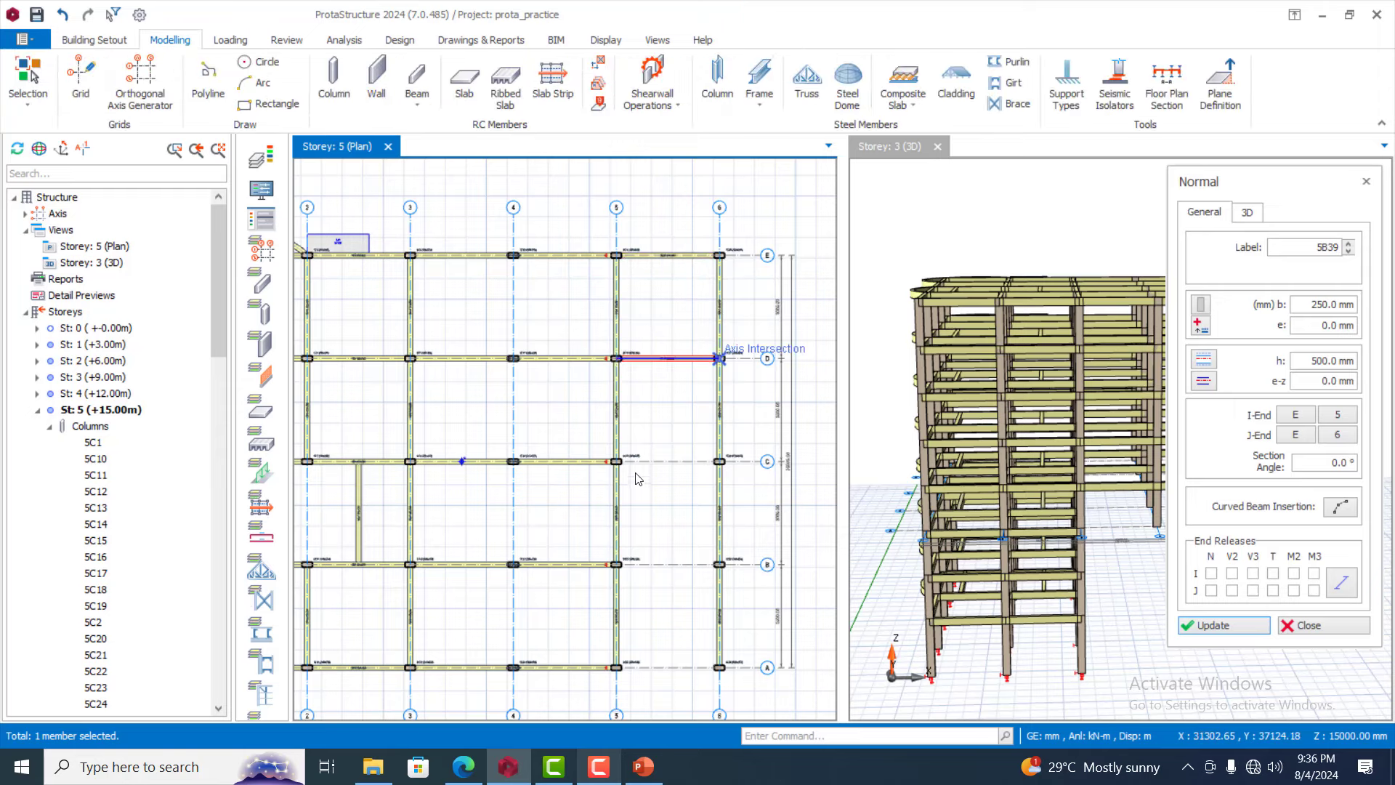
pyautogui.press('Escape')
# Insert 250 x 500 mm beams from axis 5 to axis 6 along axes C, B and A on storey 5
pyautogui.click(618, 460)
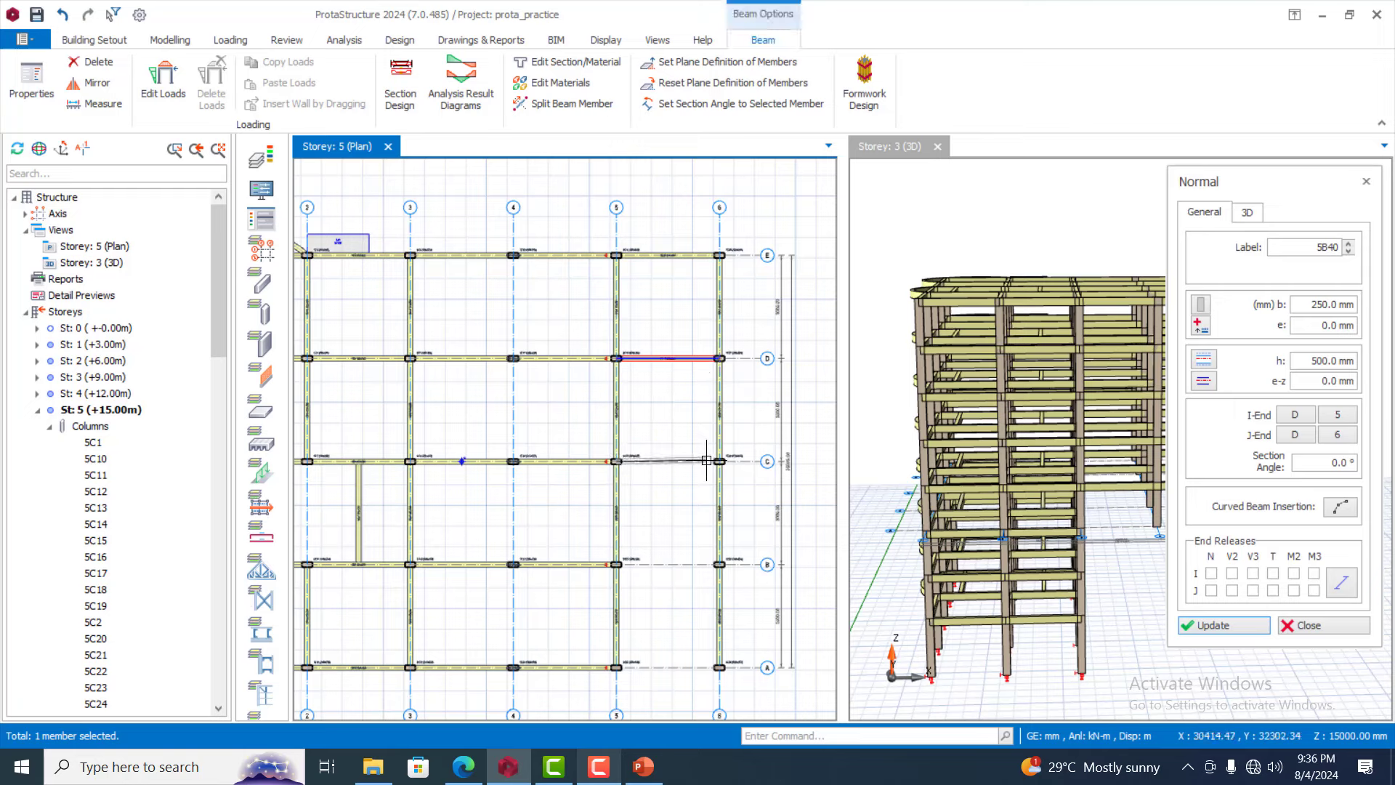
pyautogui.click(719, 461)
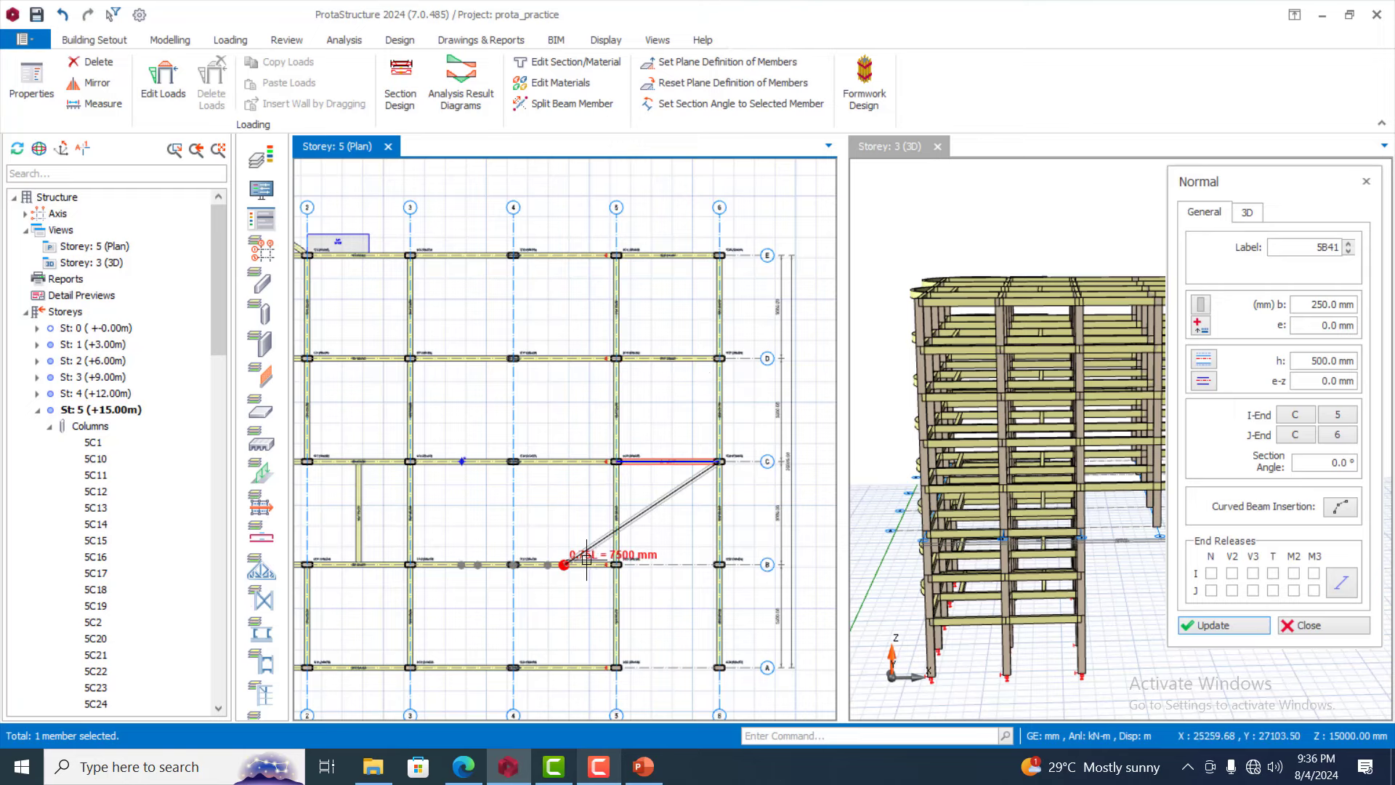
pyautogui.press('Escape')
pyautogui.click(623, 564)
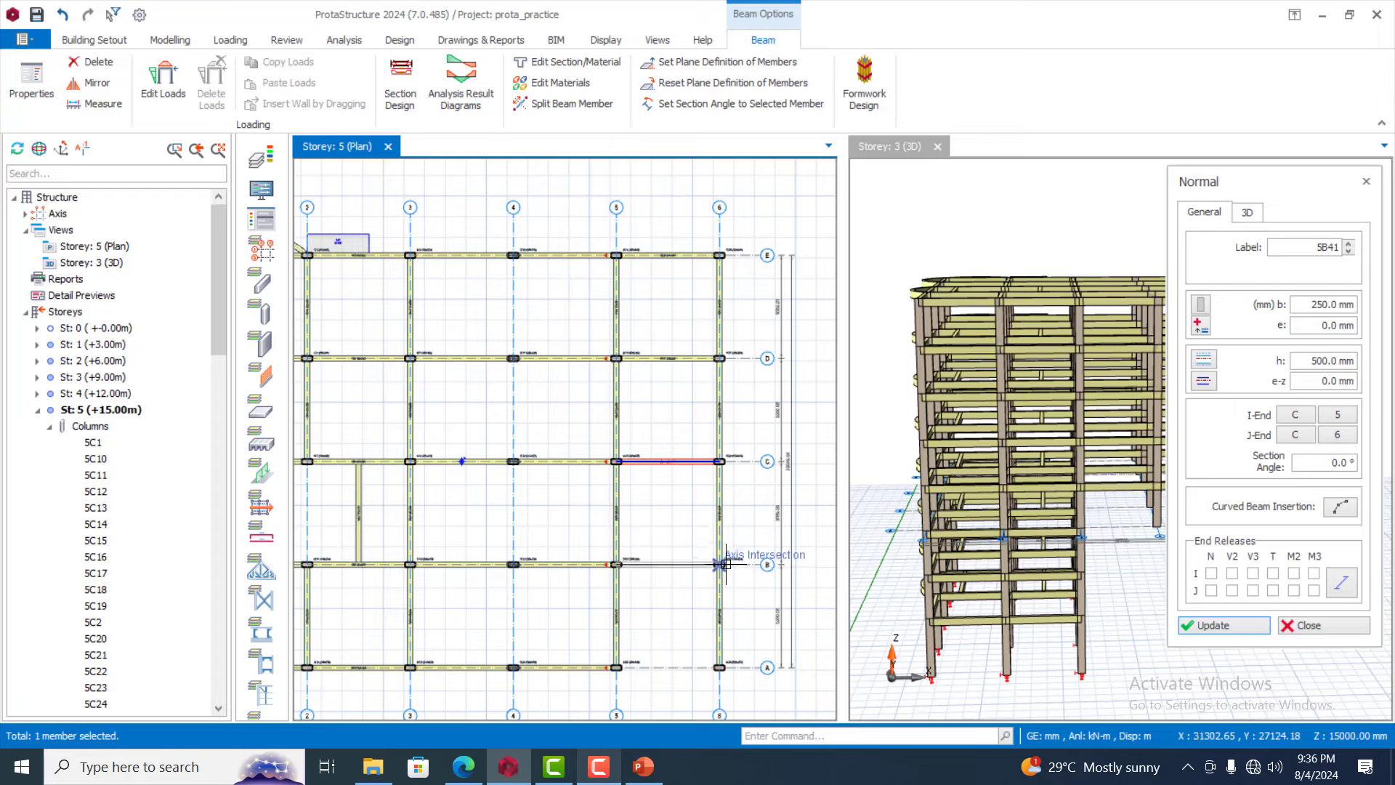
pyautogui.click(719, 565)
pyautogui.press('Escape')
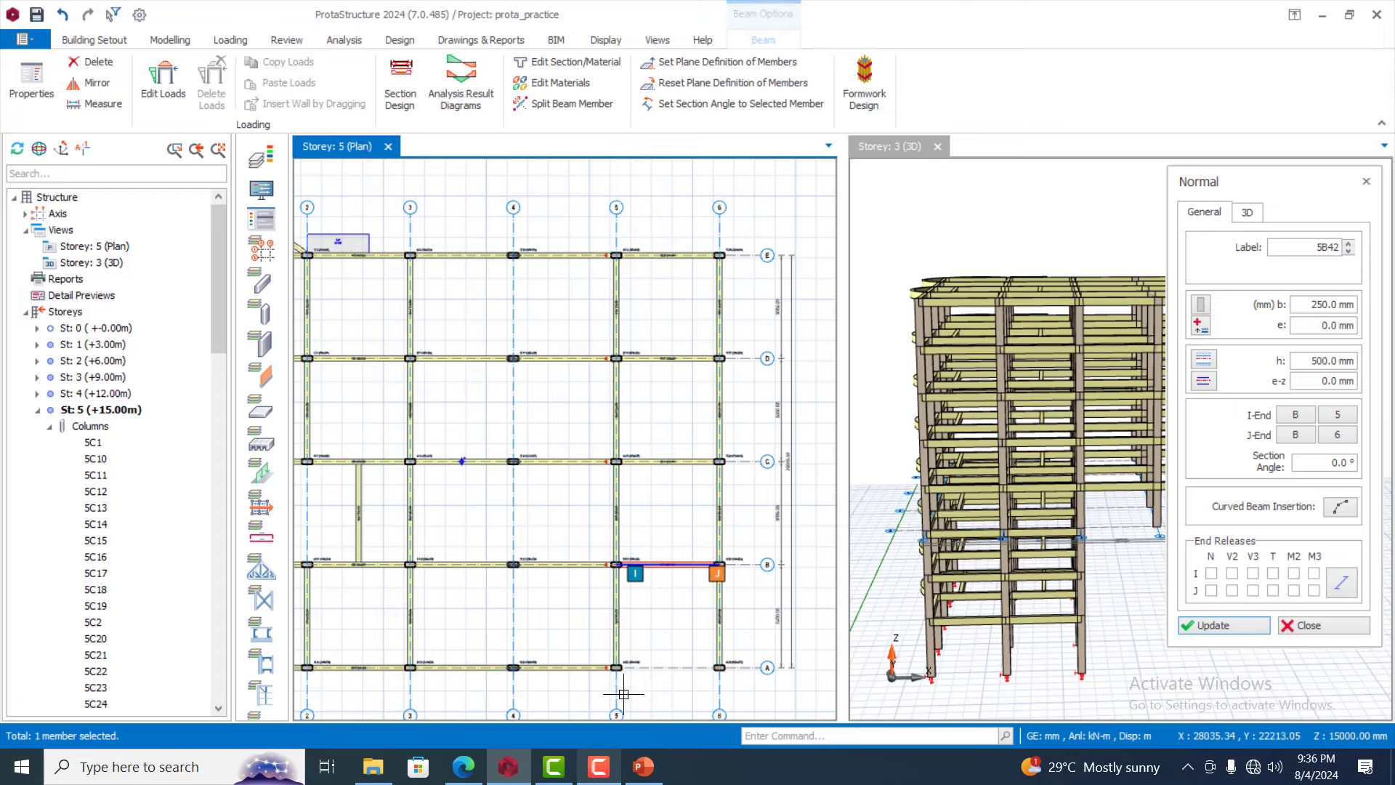
pyautogui.click(620, 668)
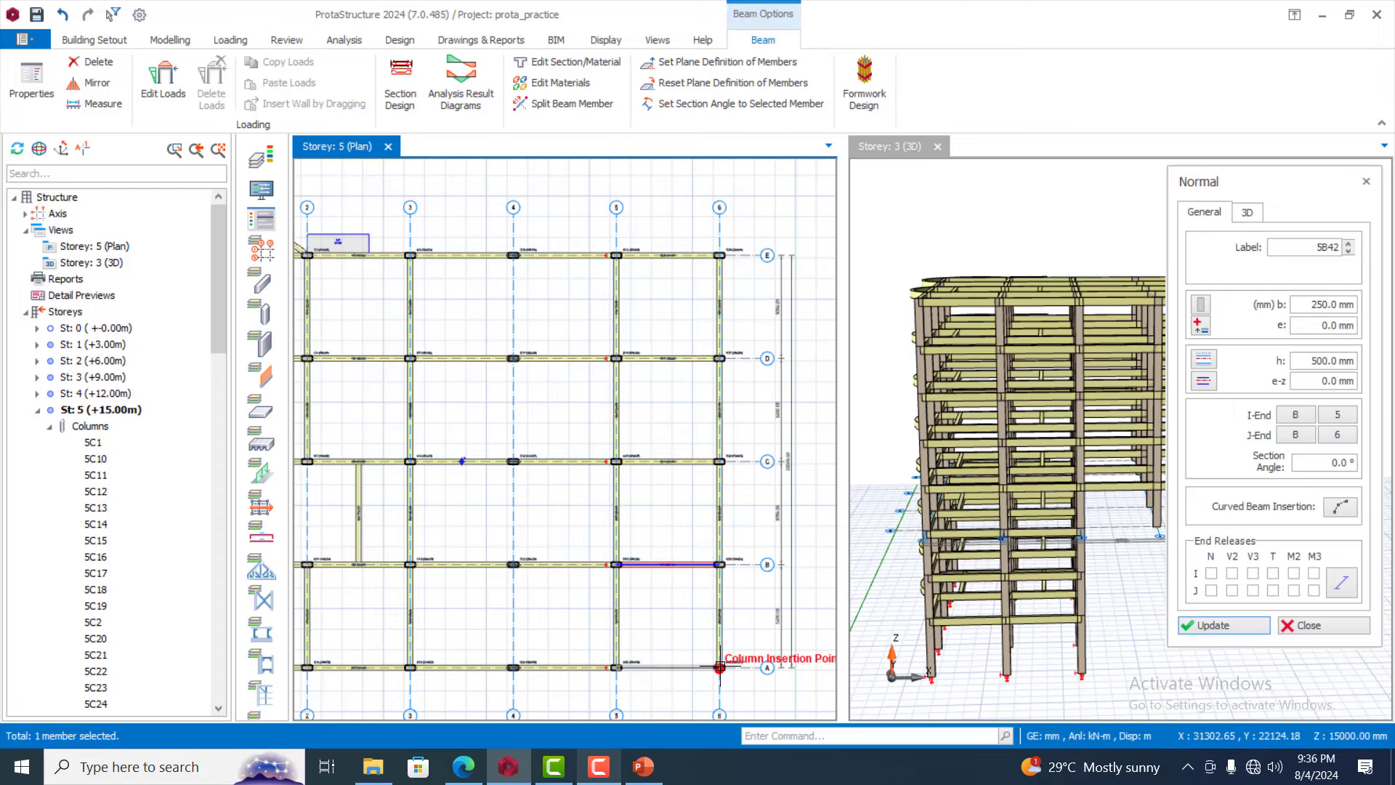
pyautogui.click(719, 668)
pyautogui.press('Escape')
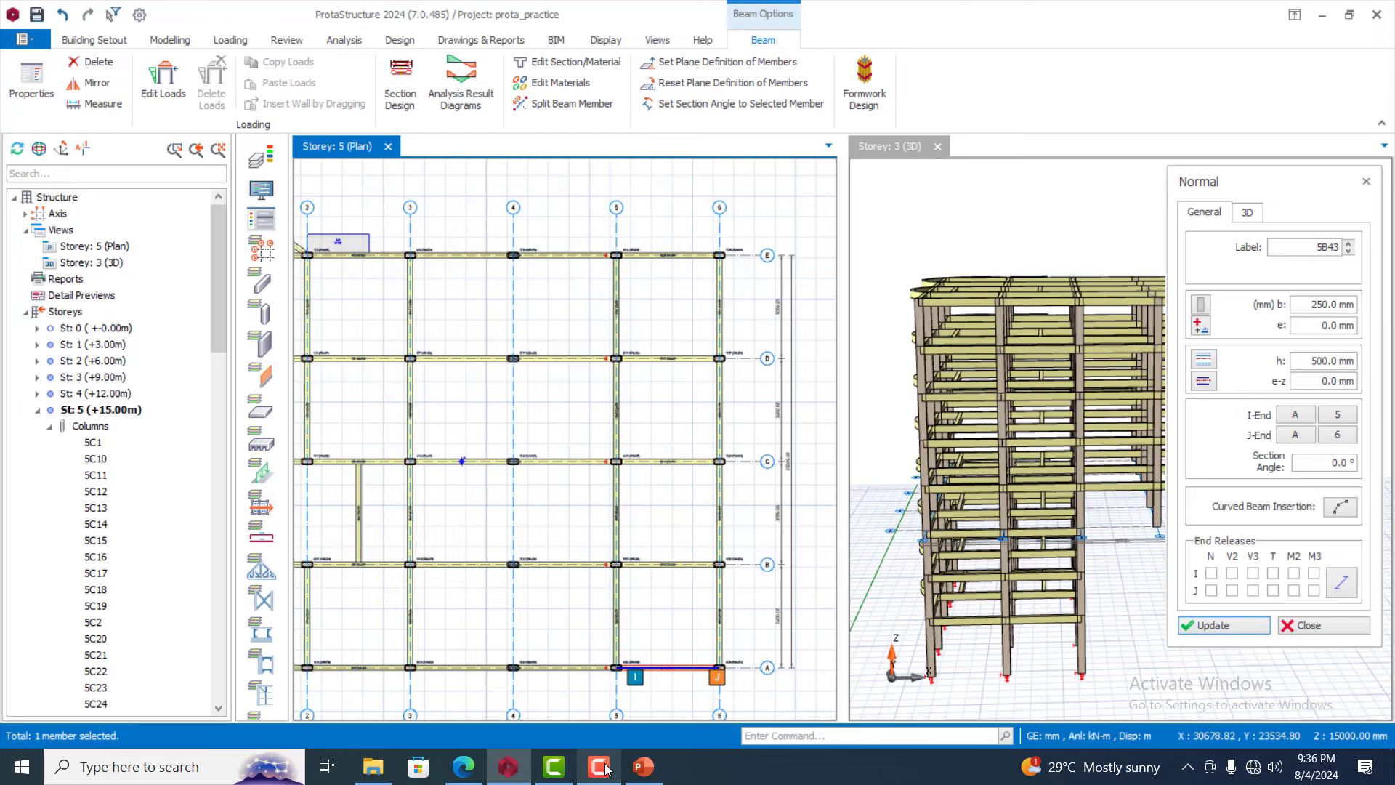
pyautogui.click(606, 768)
pyautogui.scroll(-4, 748, 555)
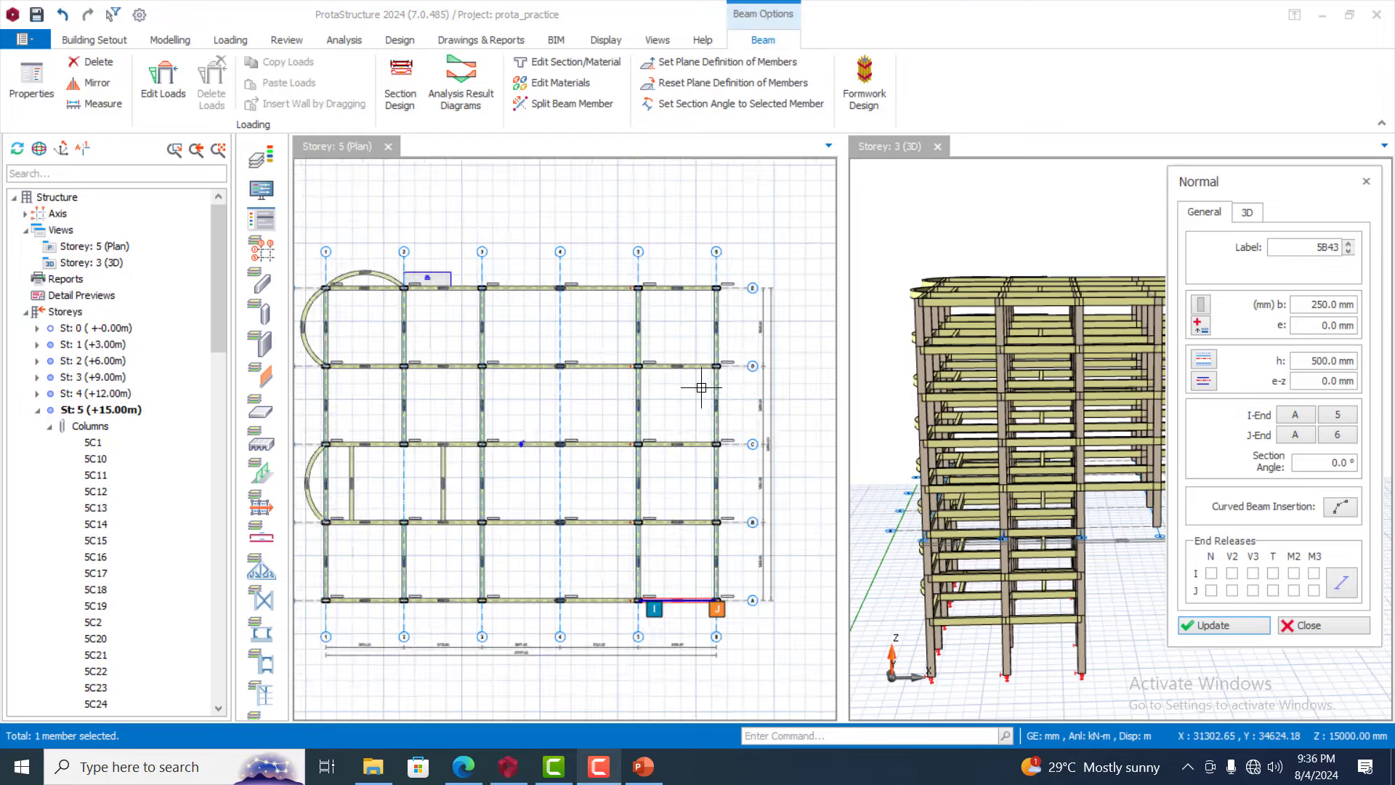
pyautogui.scroll(3, 728, 348)
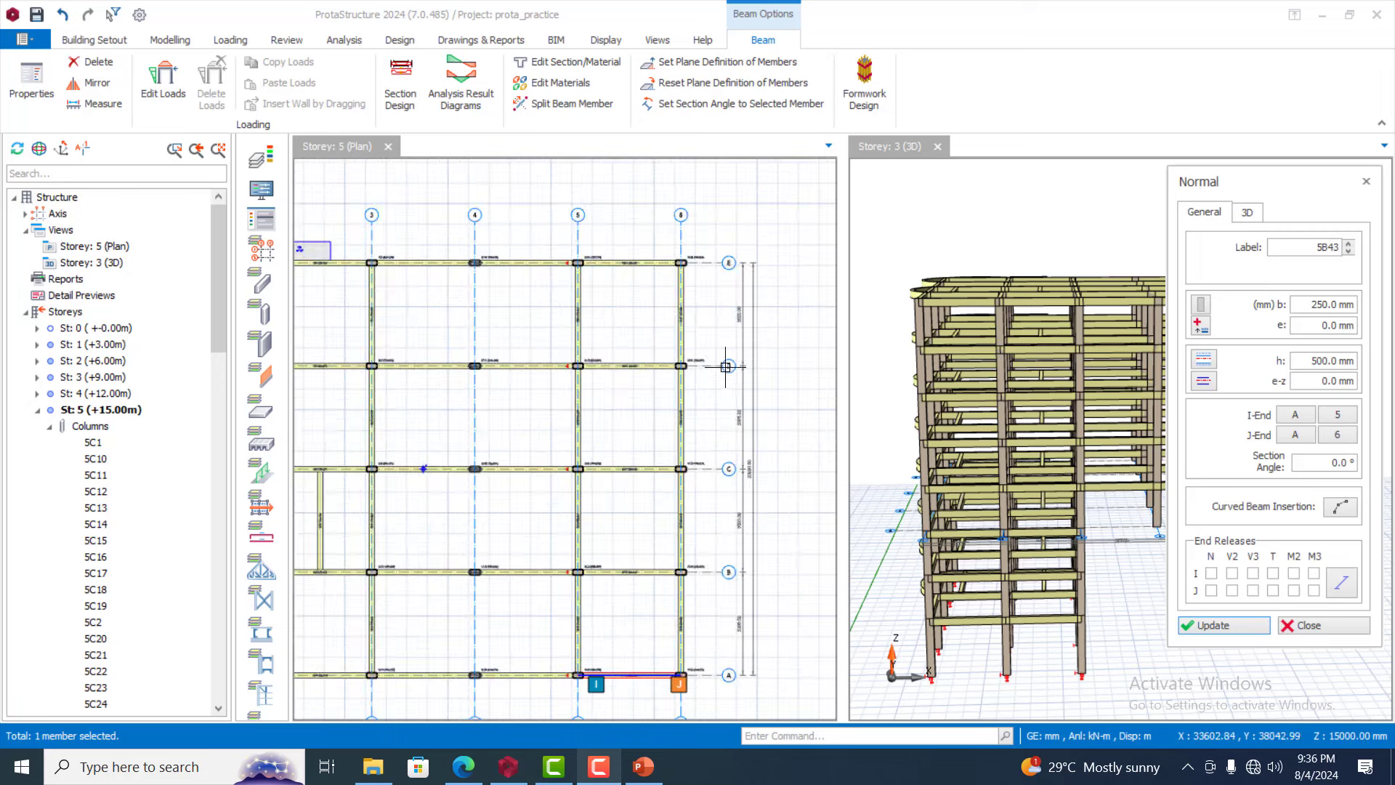
pyautogui.scroll(-3, 708, 321)
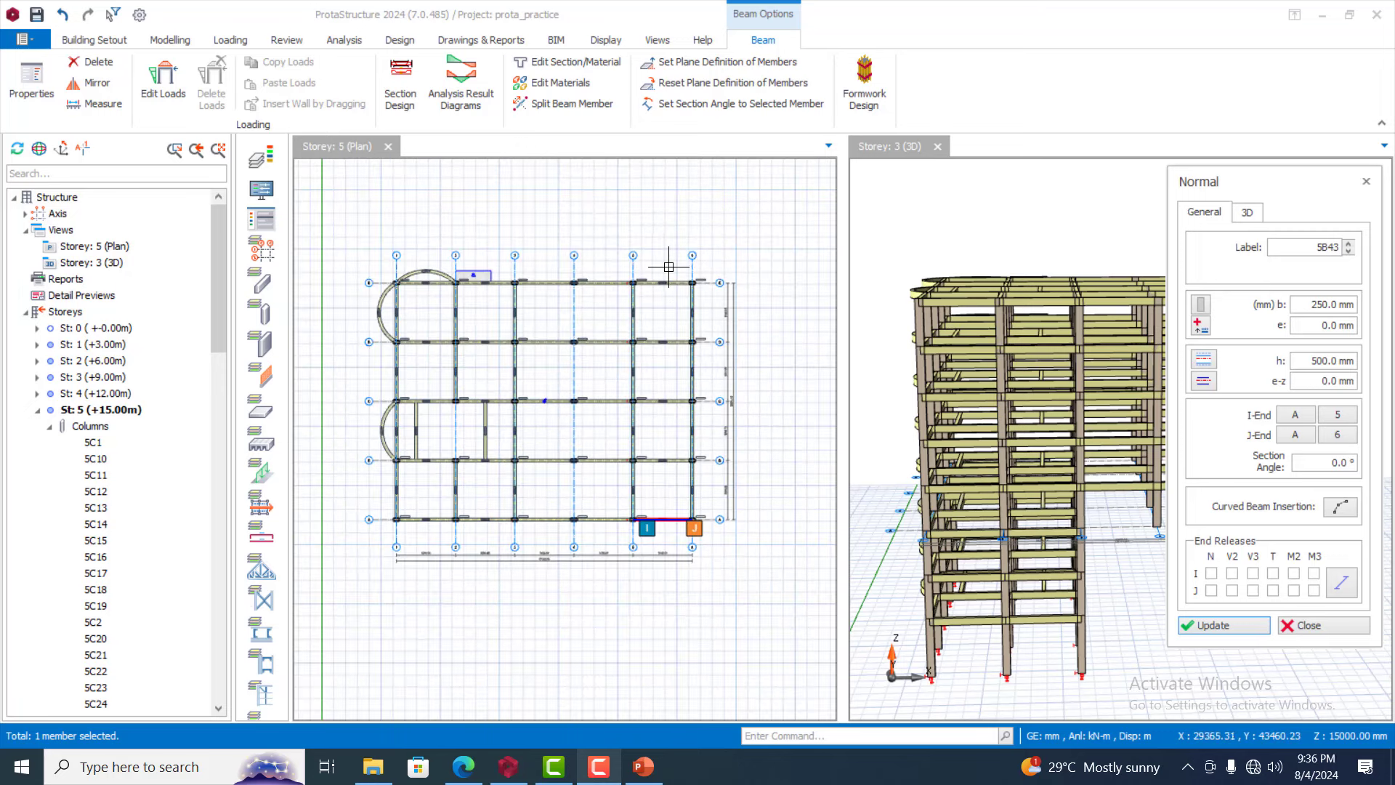
pyautogui.scroll(3, 682, 270)
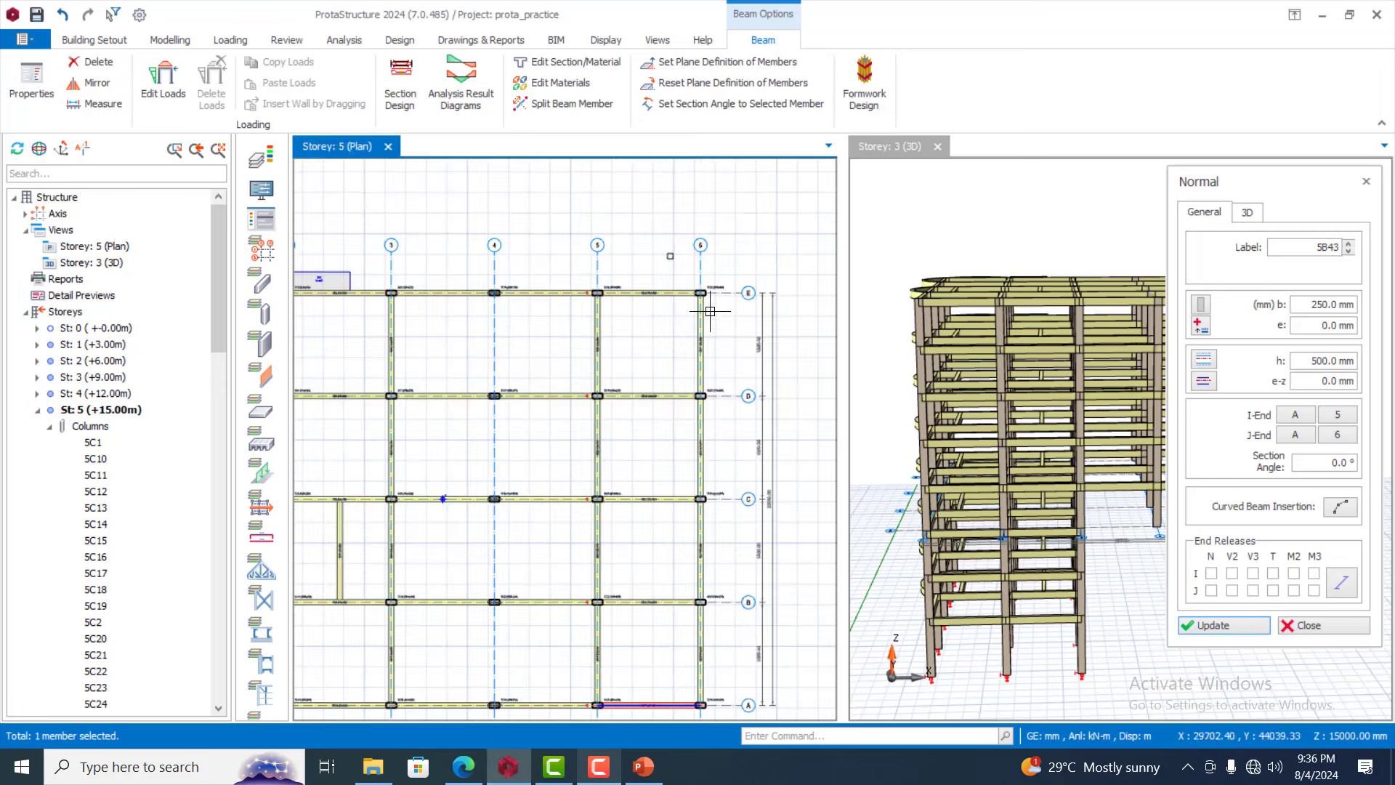
pyautogui.scroll(-3, 682, 241)
pyautogui.moveTo(674, 250); pyautogui.dragTo(728, 465)
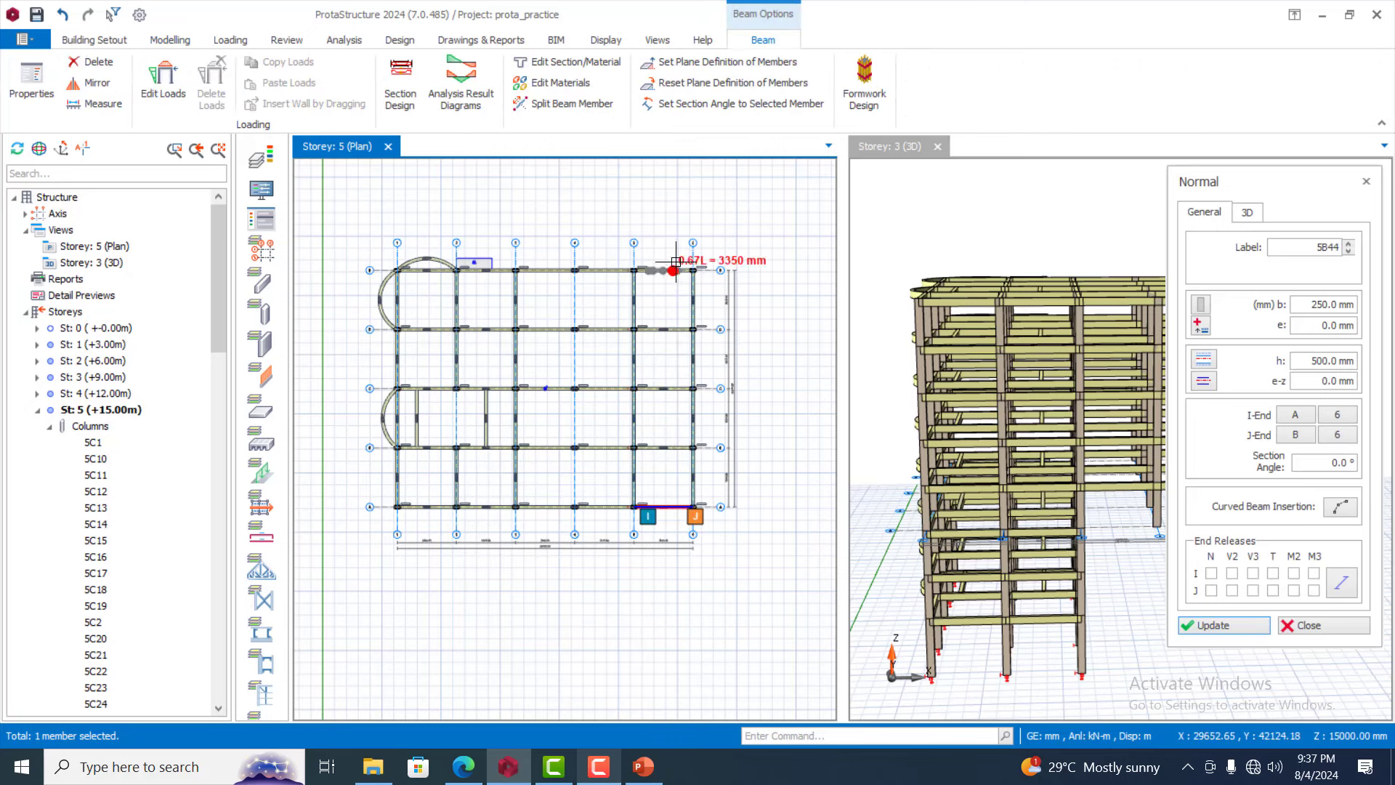
pyautogui.press('Escape')
pyautogui.moveTo(670, 253); pyautogui.dragTo(718, 522)
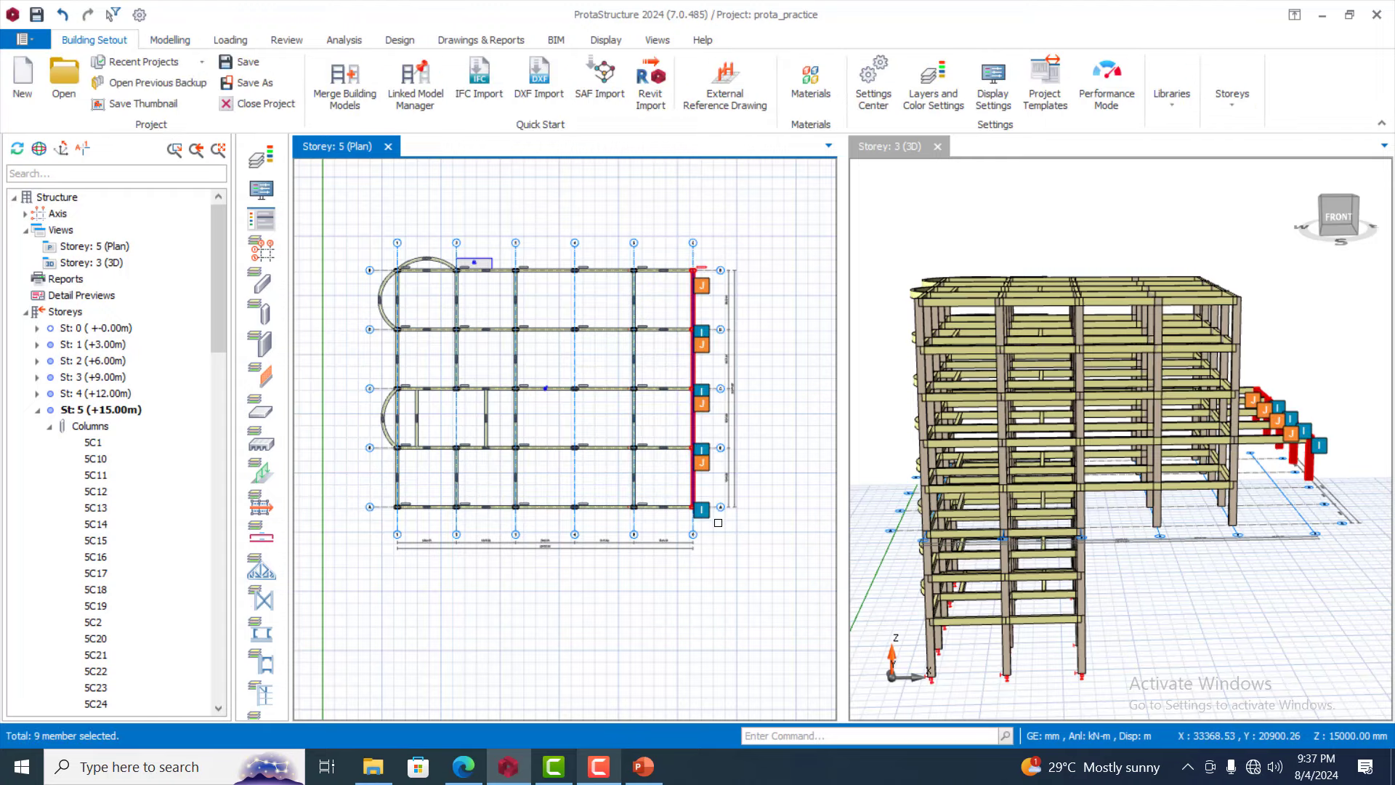
pyautogui.scroll(3, 688, 440)
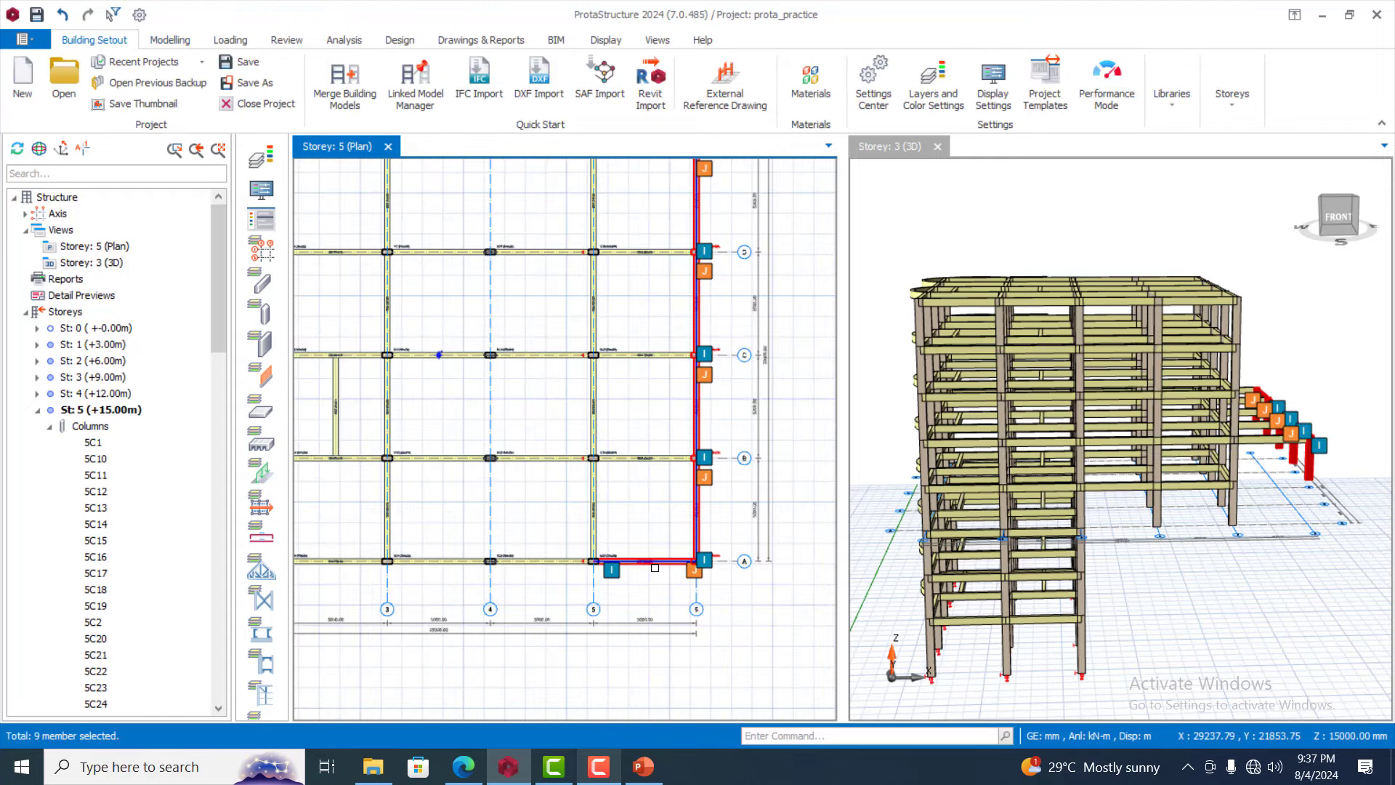
pyautogui.click(661, 459)
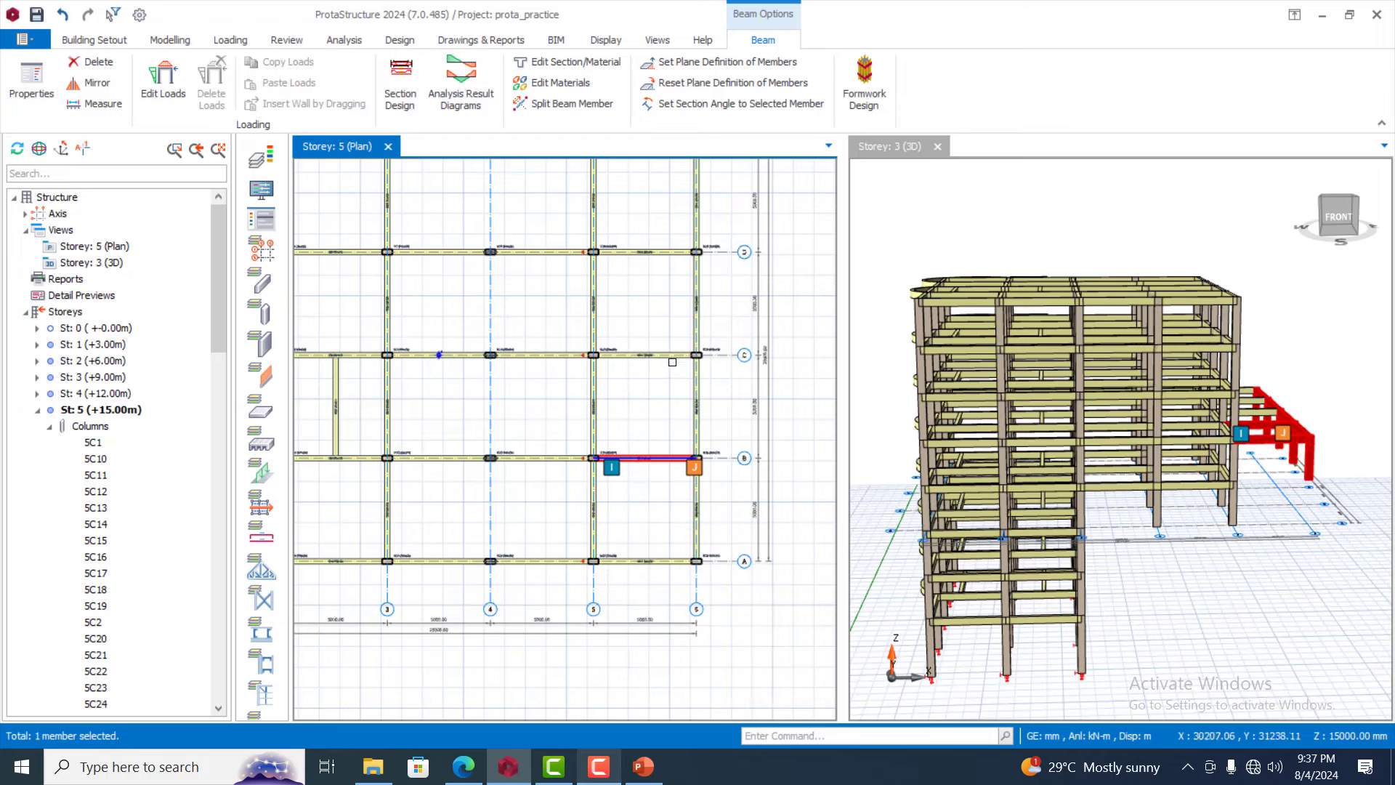
# Select the five storey 5 beams spanning from axis 5 to axis 6 on axes A to E
pyautogui.click(647, 355)
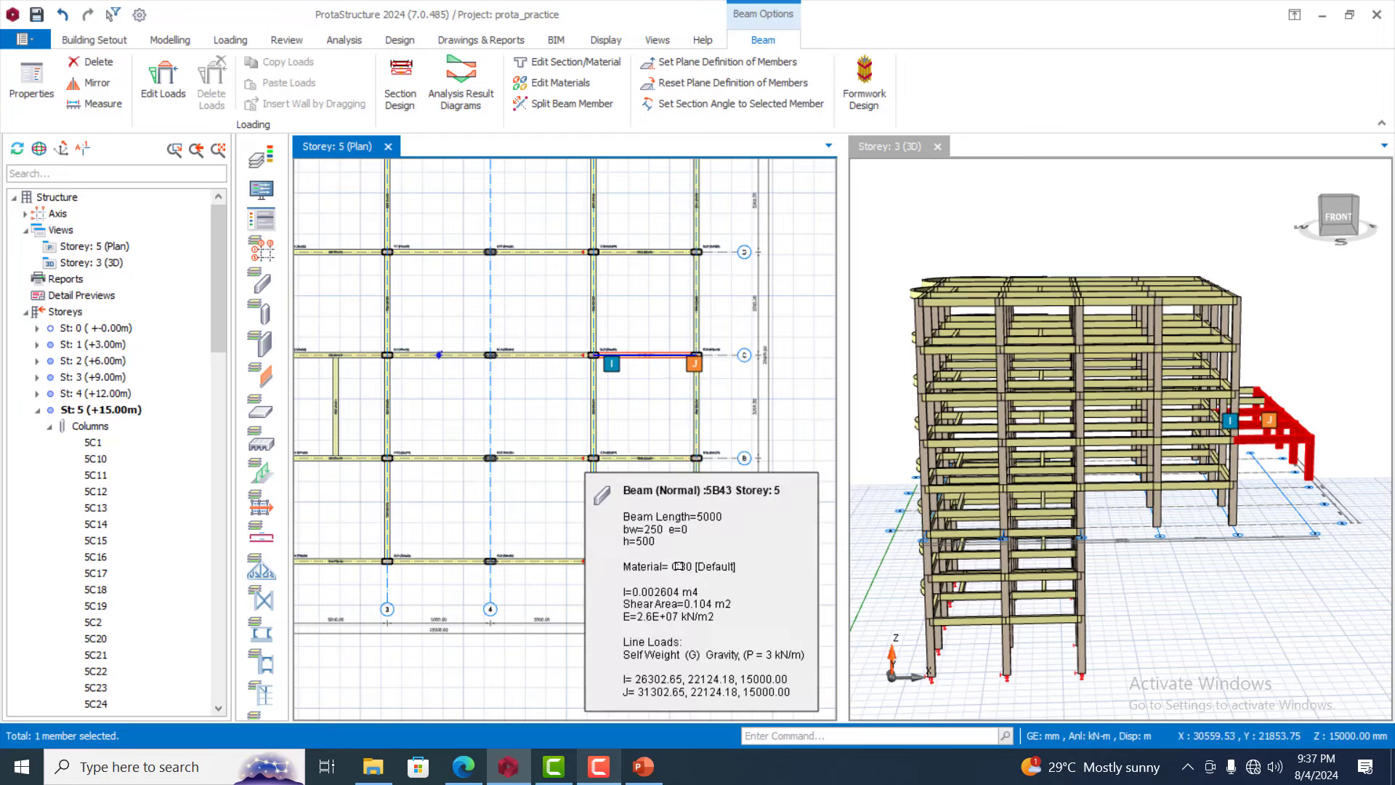
pyautogui.moveTo(673, 562)
pyautogui.click(663, 561)
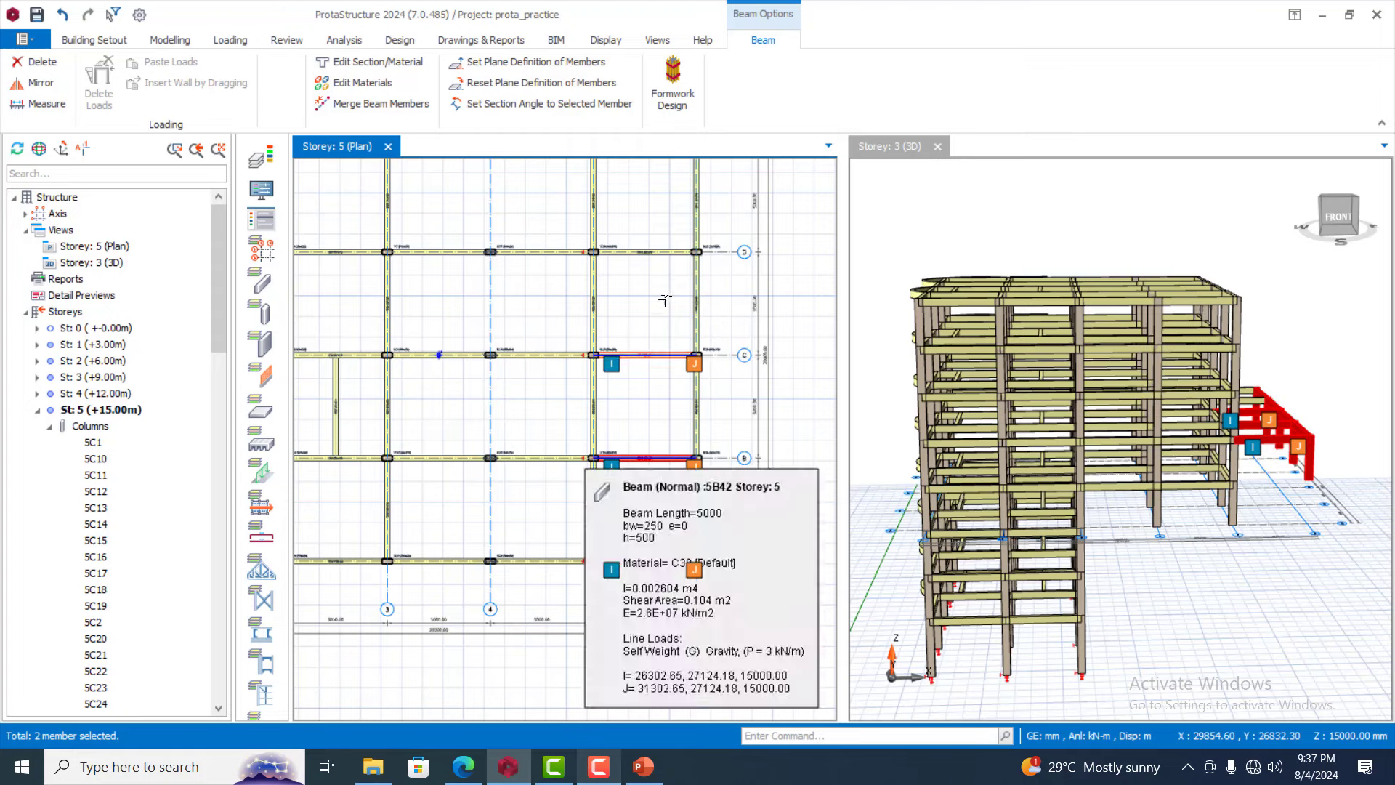
pyautogui.click(663, 459)
pyautogui.click(664, 256)
pyautogui.scroll(-2, 667, 423)
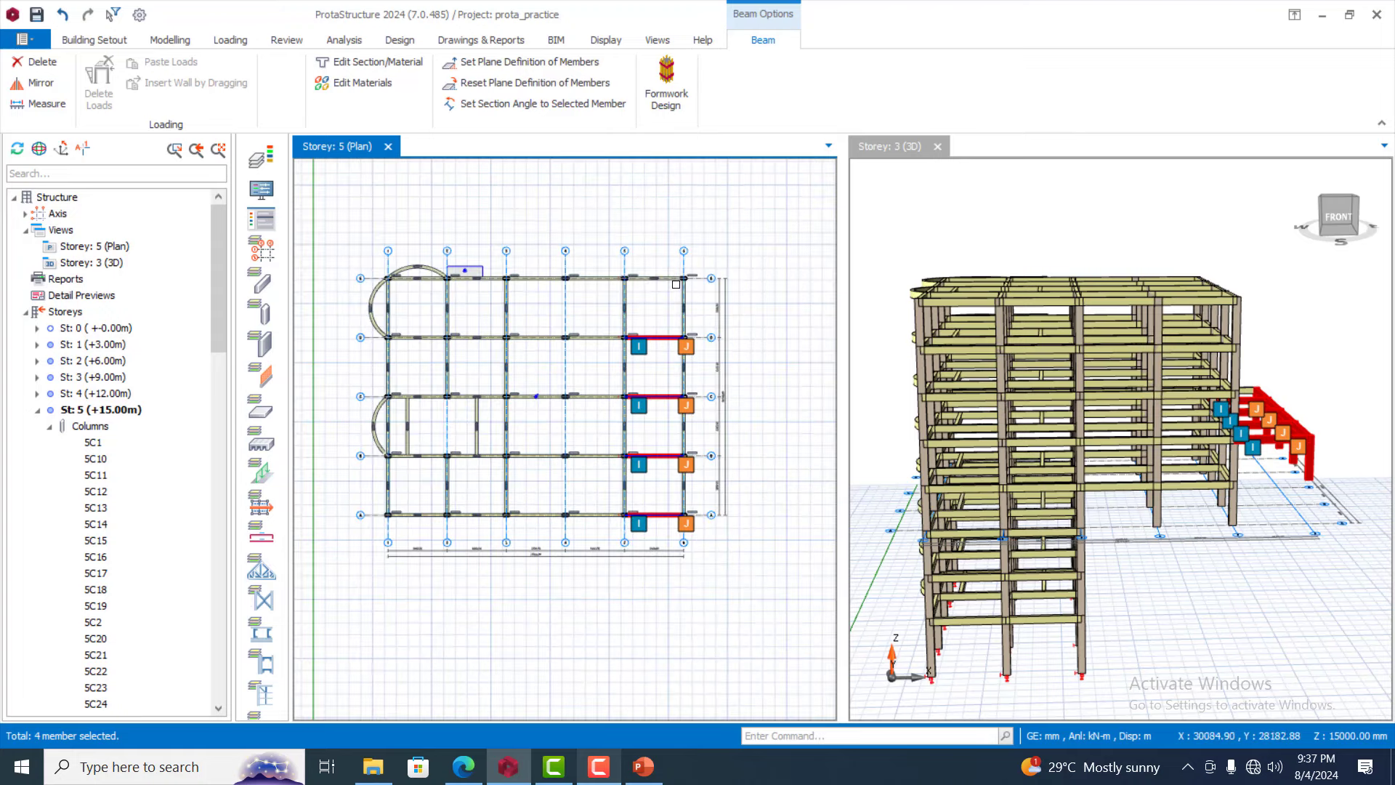
pyautogui.scroll(2, 673, 282)
pyautogui.keyDown('ctrl'); pyautogui.click(673, 275); pyautogui.keyUp('ctrl')
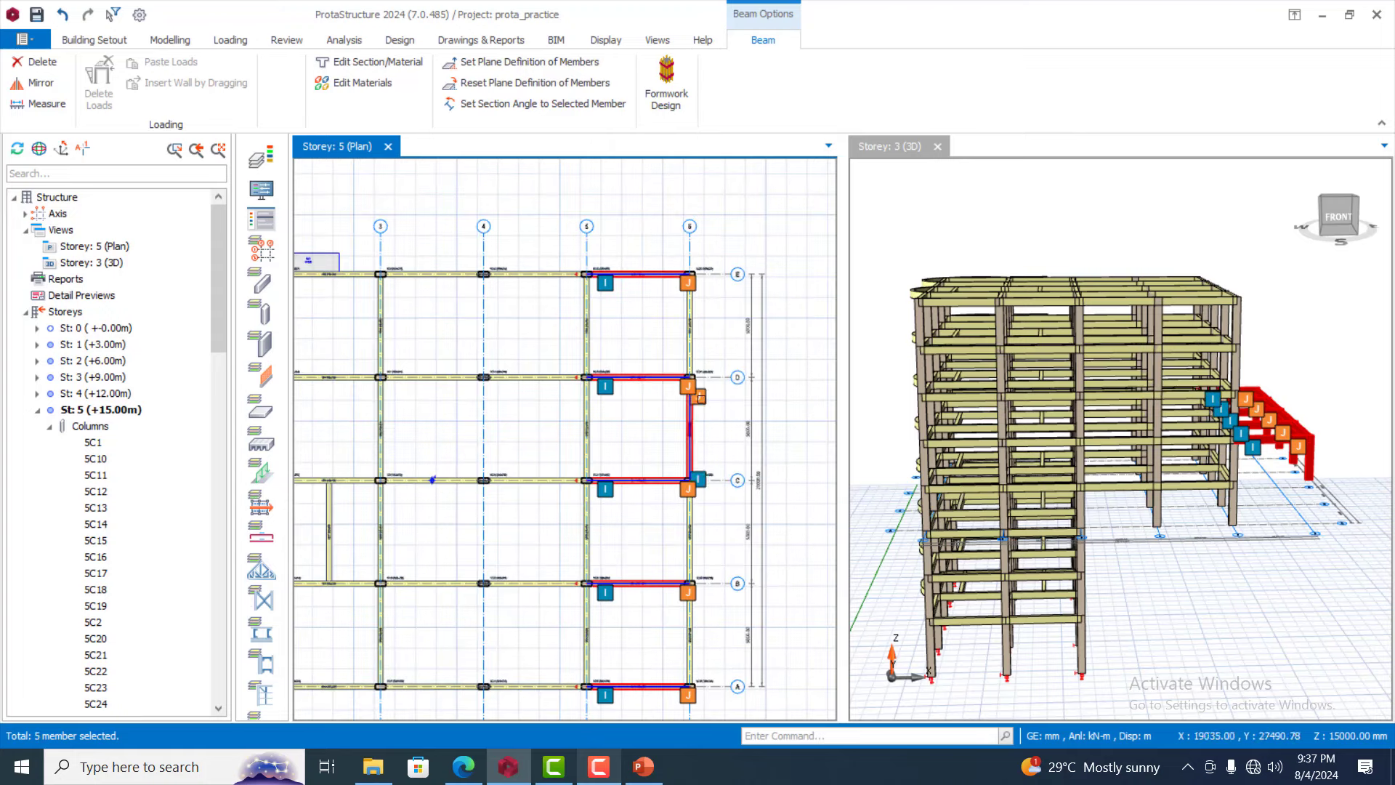
# Add the four storey 5 beams on axis 6 between axes A and E to the selection
pyautogui.click(694, 323)
pyautogui.click(694, 419)
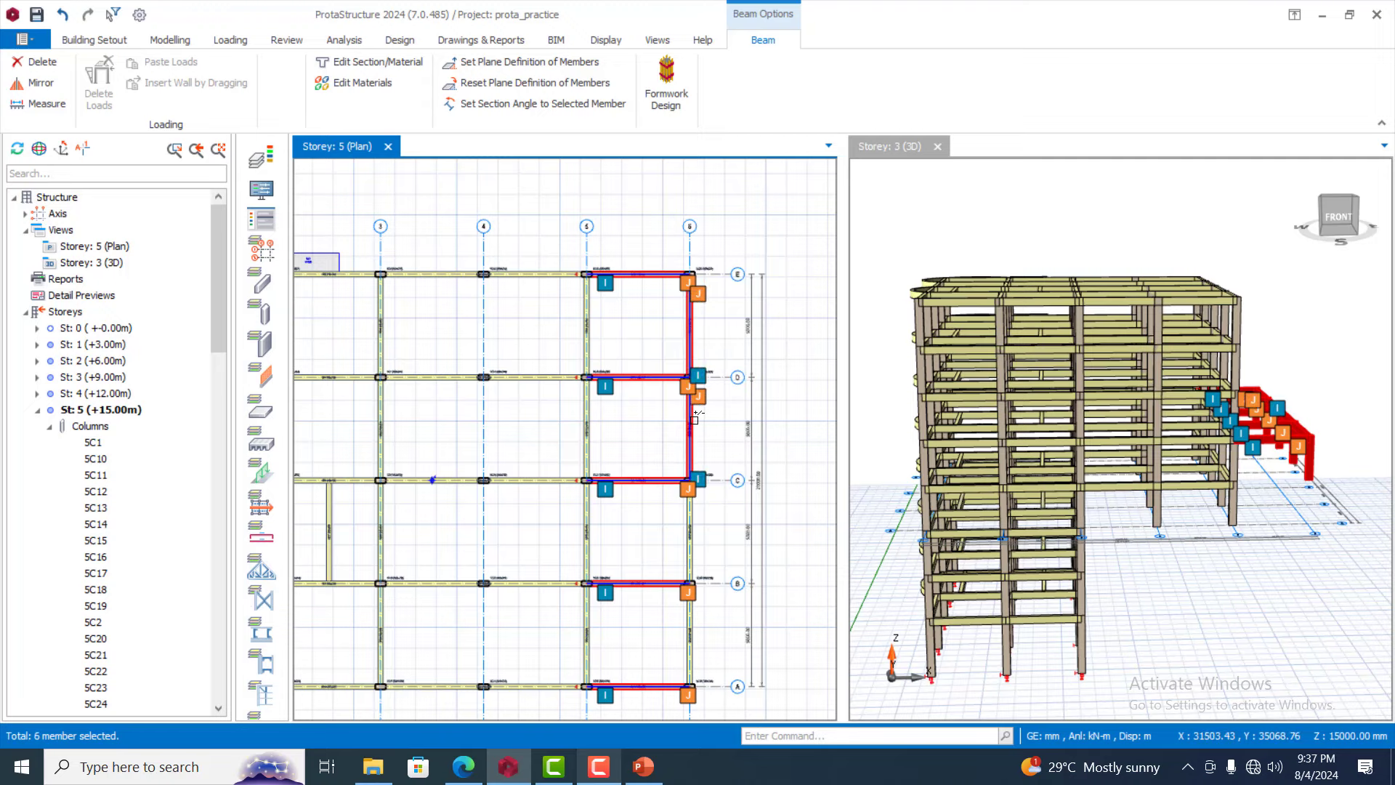
pyautogui.click(690, 537)
pyautogui.scroll(-2, 764, 483)
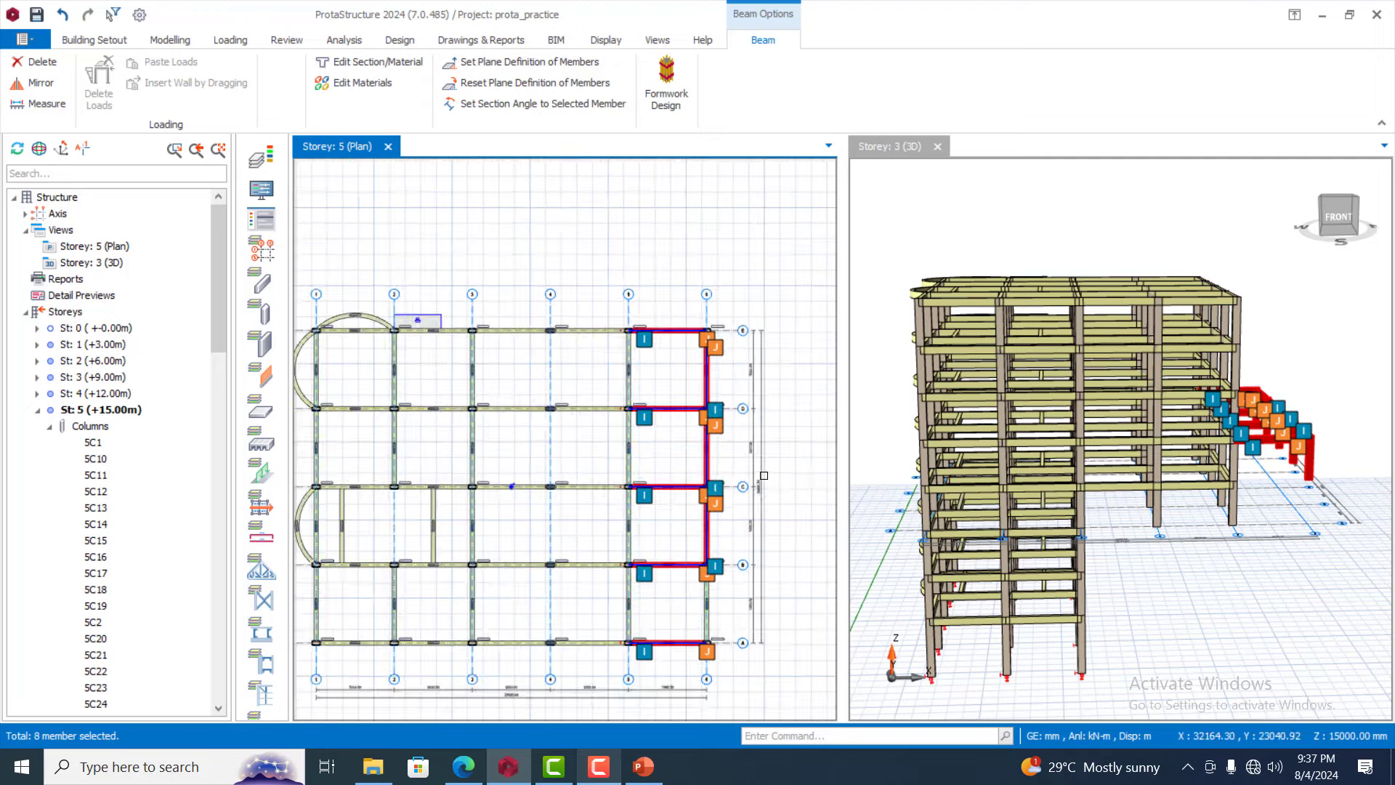
pyautogui.scroll(3, 753, 567)
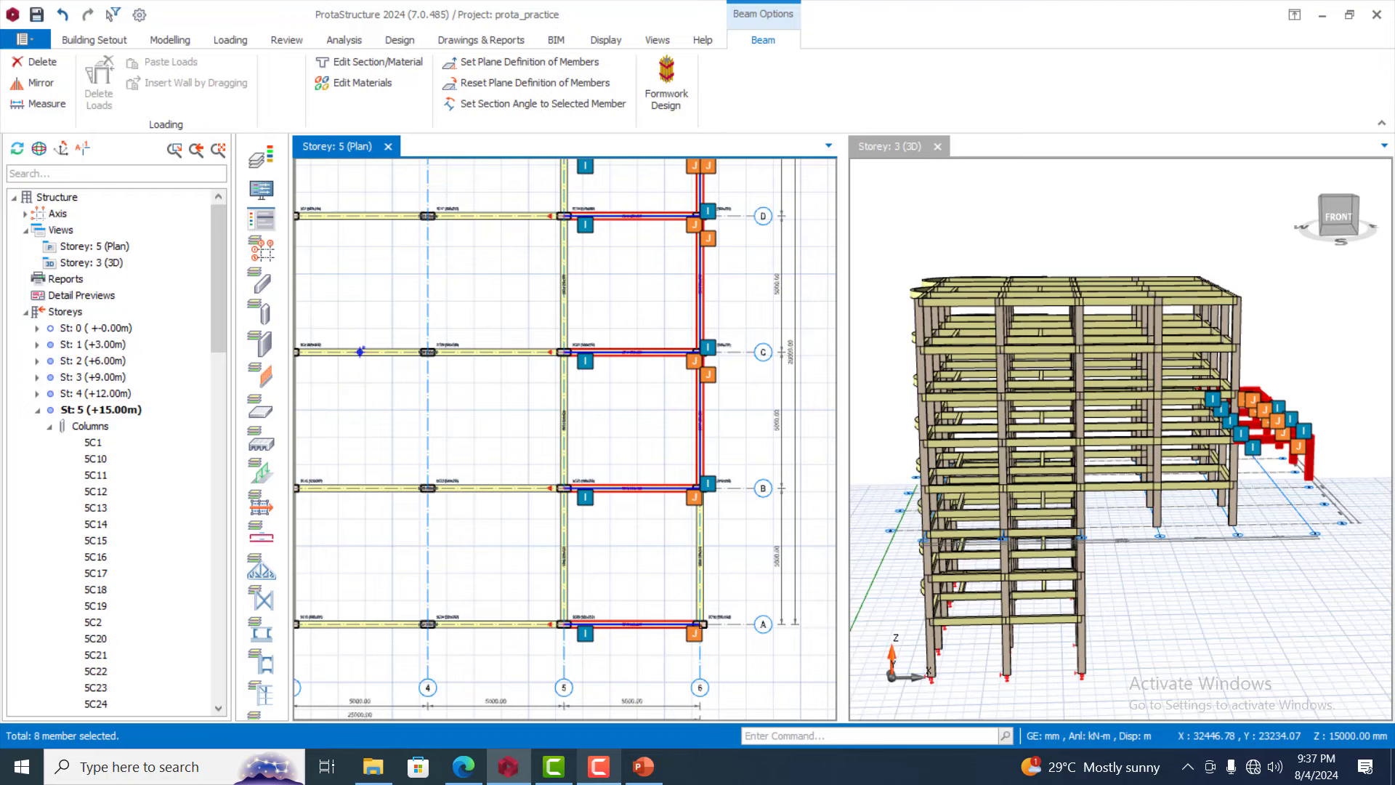
pyautogui.click(705, 551)
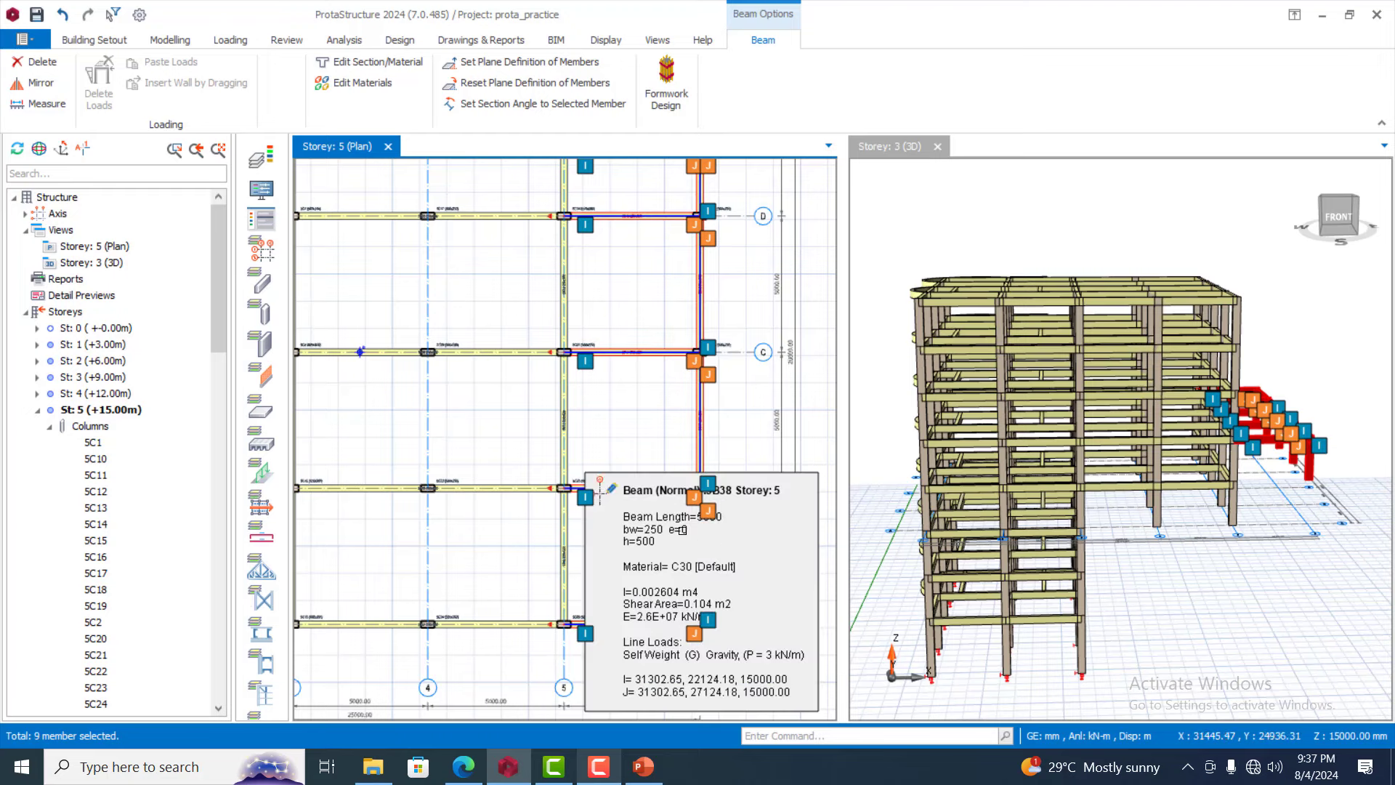
# Generate the nine selected storey 5 beams on storeys 6, 7 and 8, keeping the copy limited to selected members only
pyautogui.rightClick(696, 411)
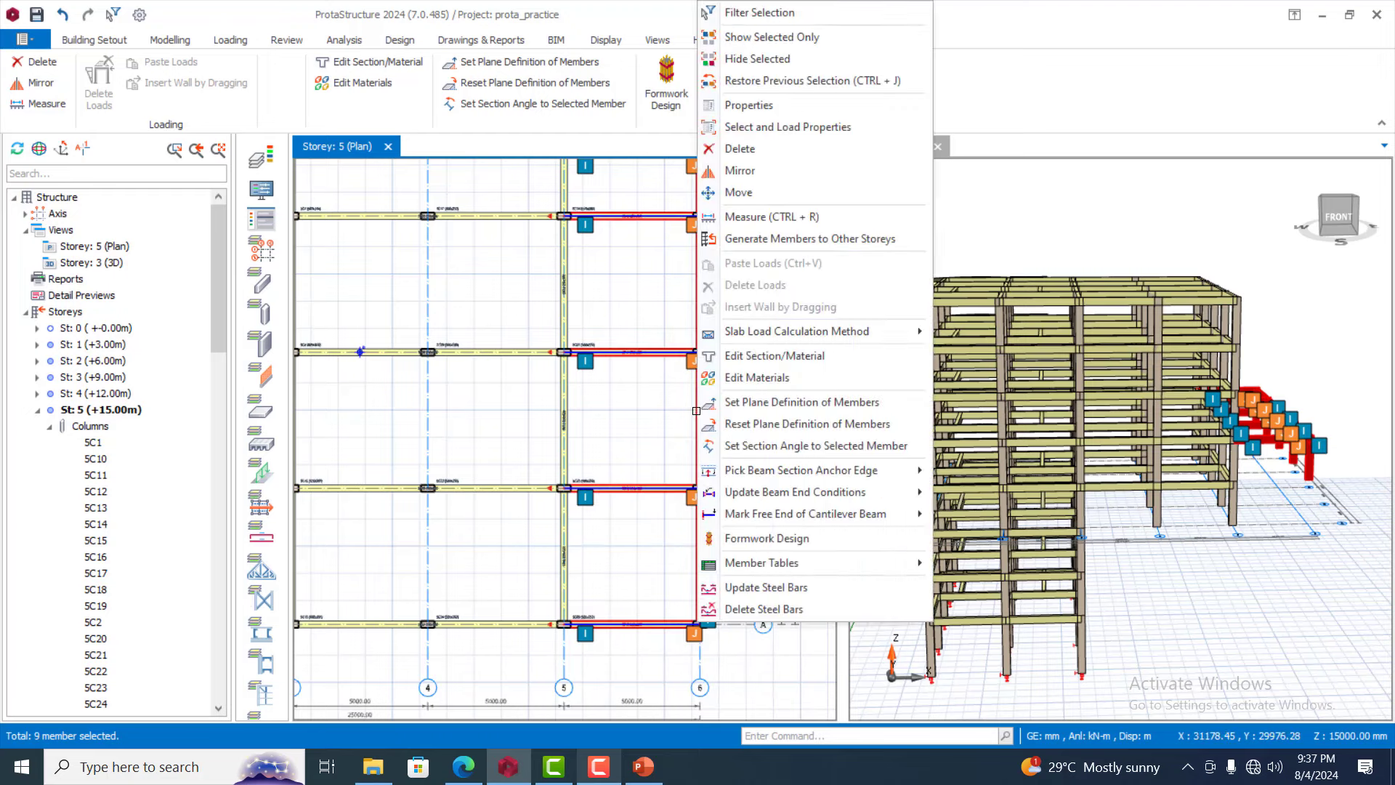
pyautogui.click(800, 240)
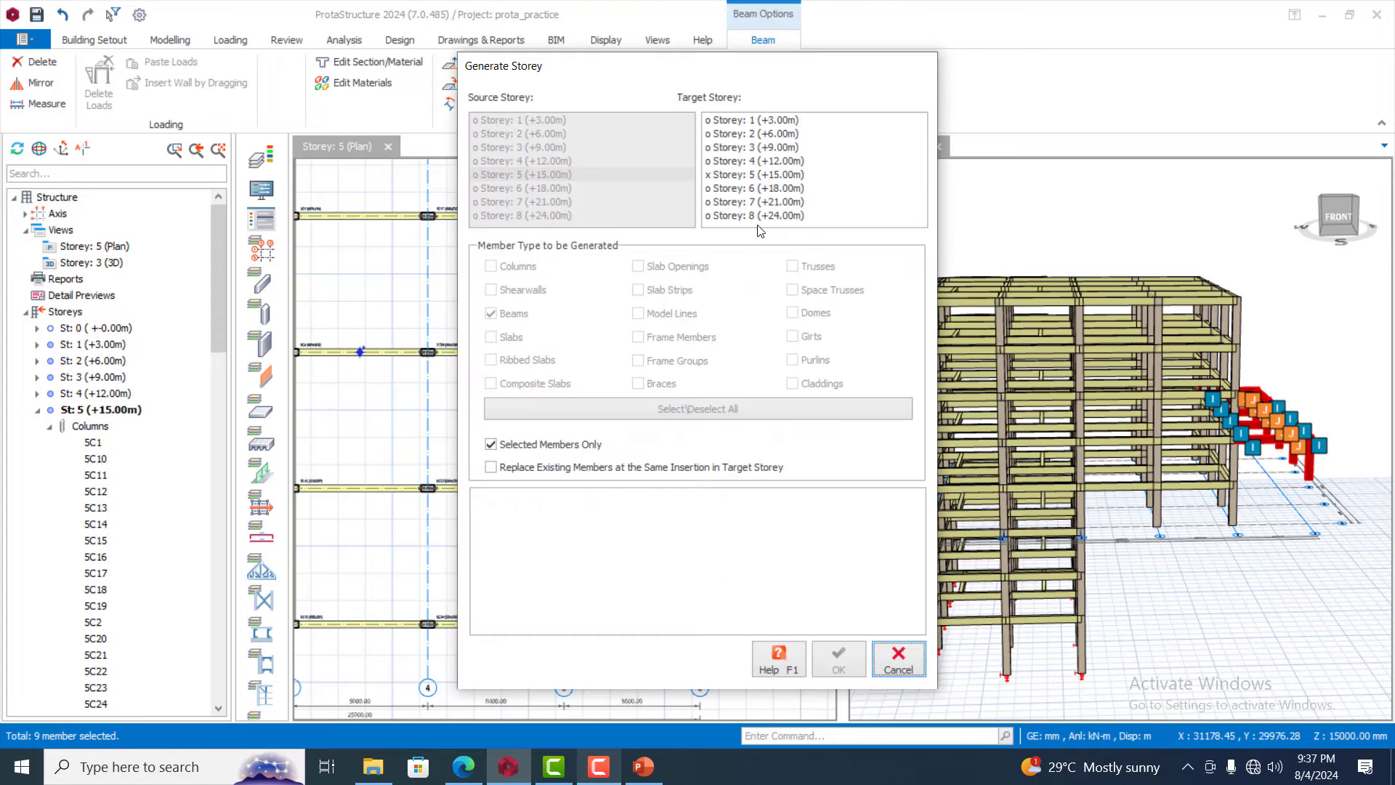
pyautogui.click(758, 190)
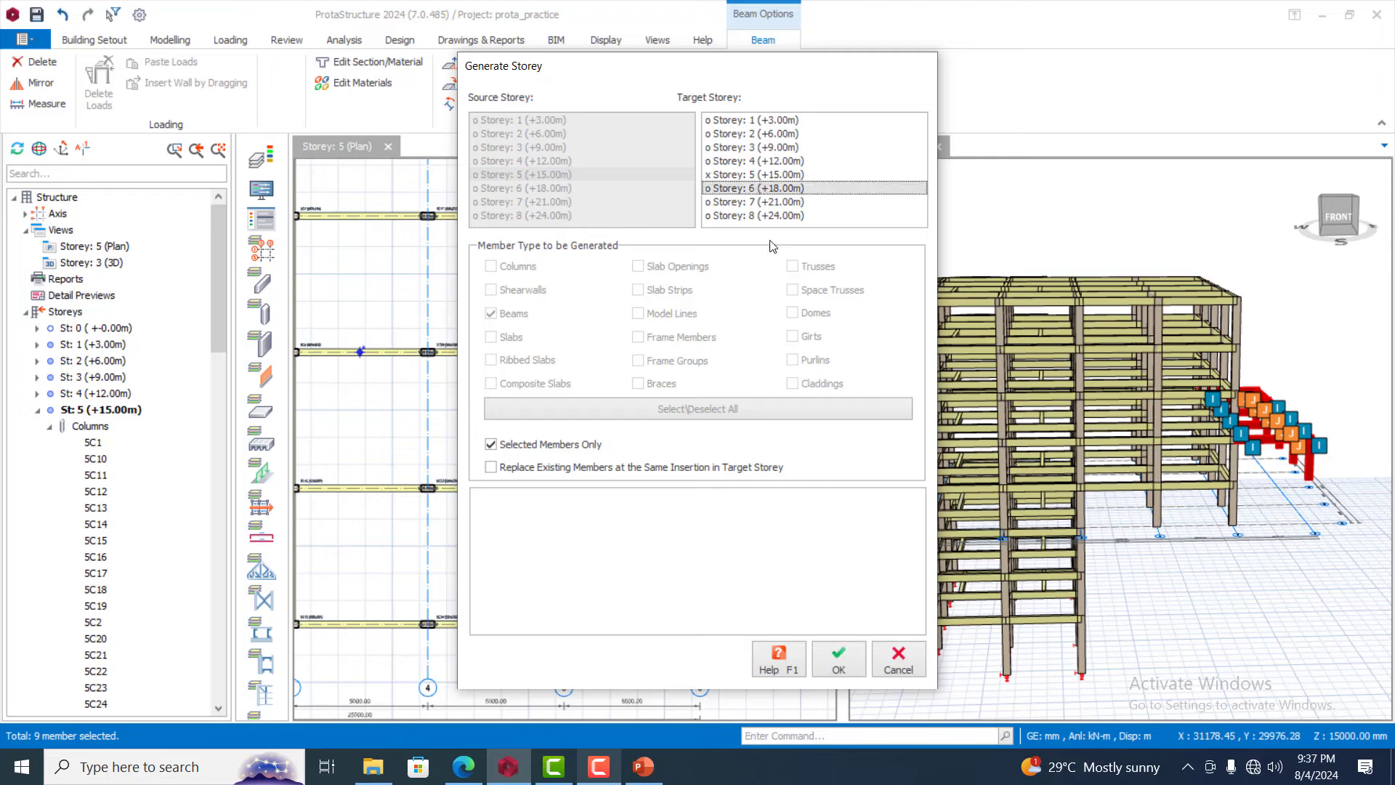
pyautogui.keyDown('shift'); pyautogui.click(774, 216); pyautogui.keyUp('shift')
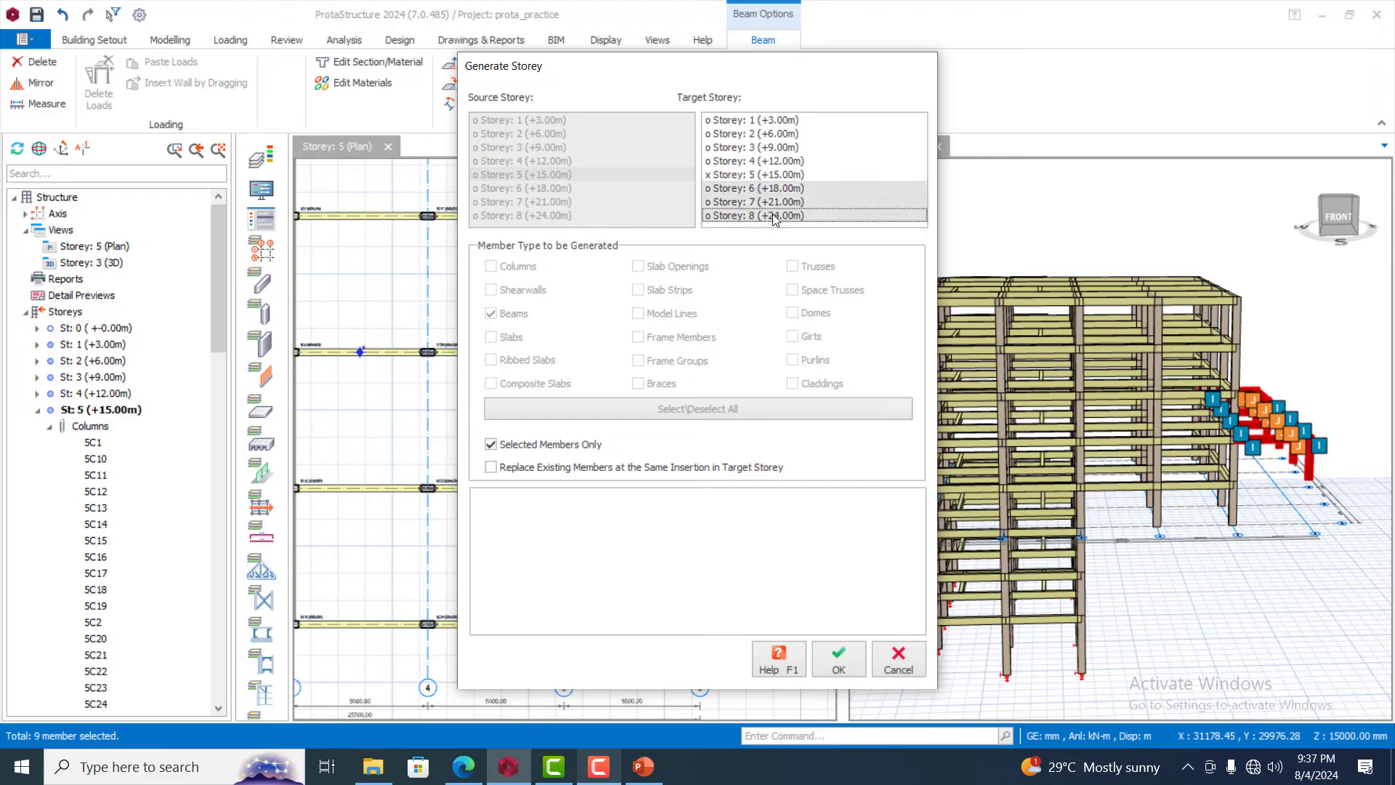
pyautogui.click(846, 665)
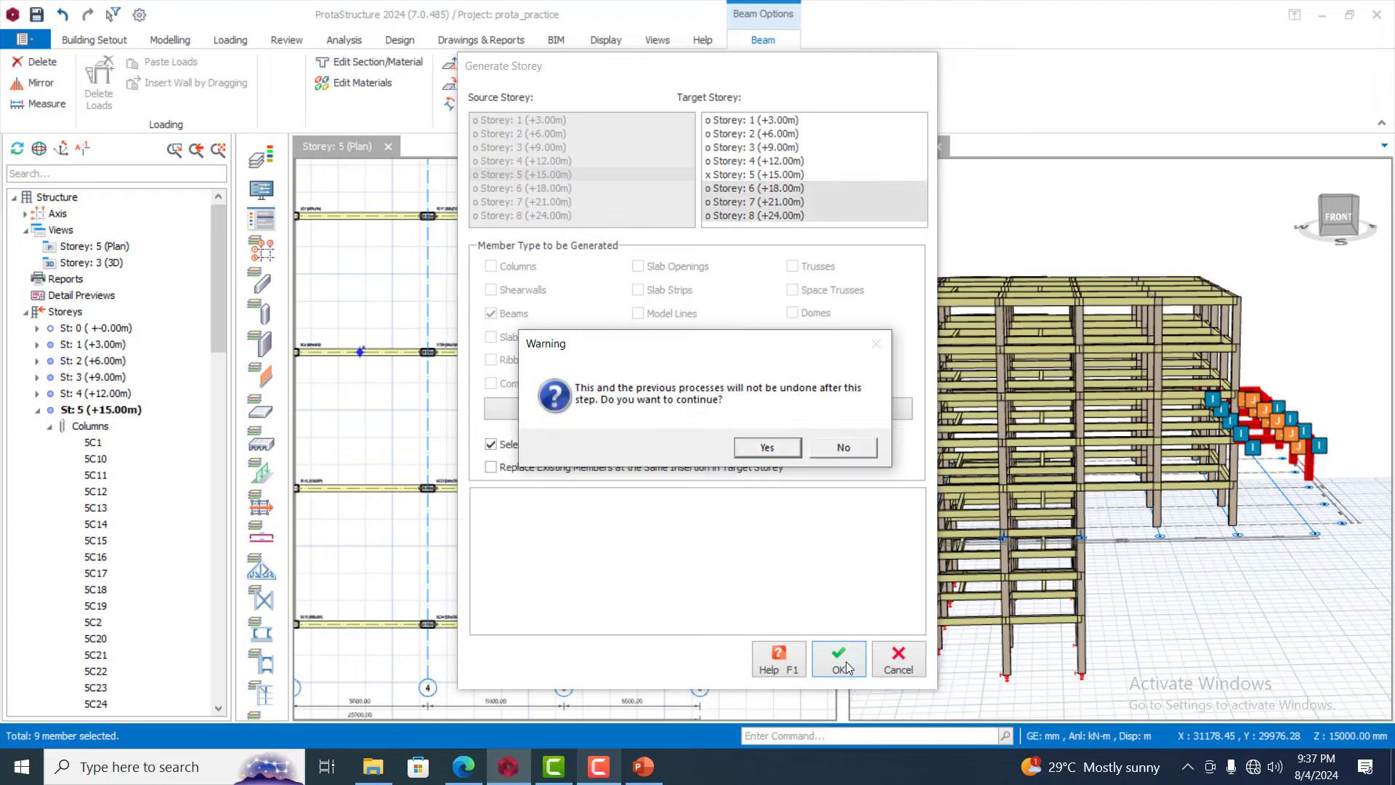
pyautogui.click(773, 451)
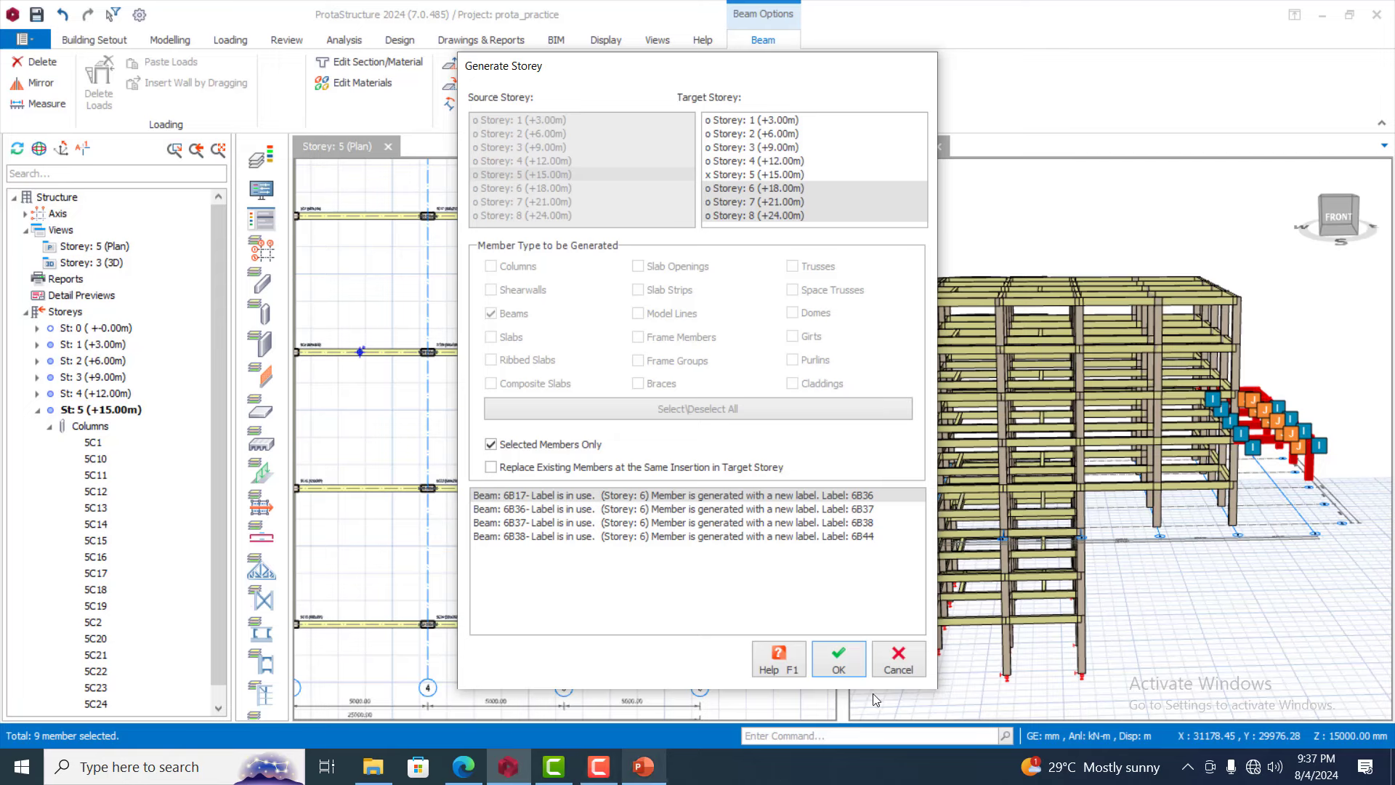
pyautogui.click(843, 662)
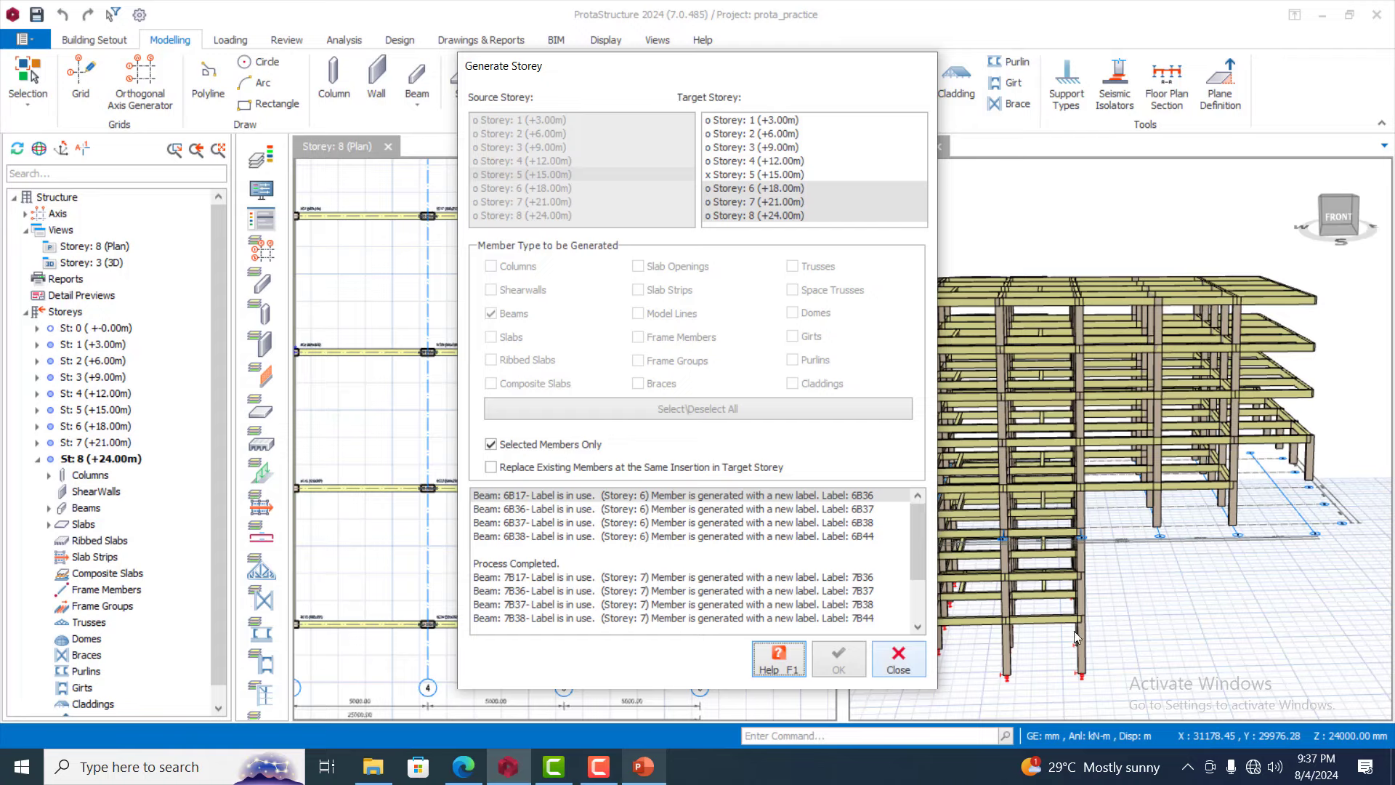
pyautogui.click(1100, 558)
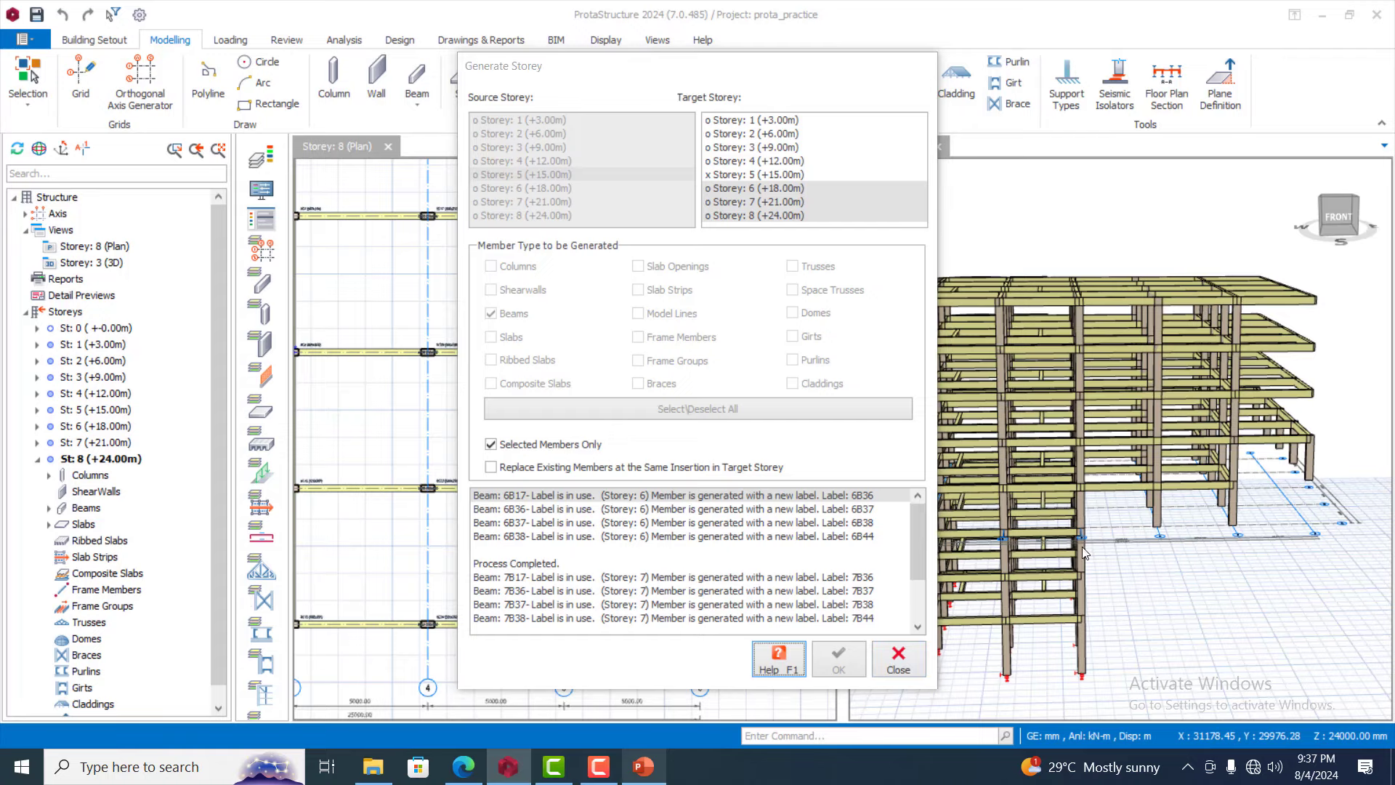
pyautogui.click(898, 657)
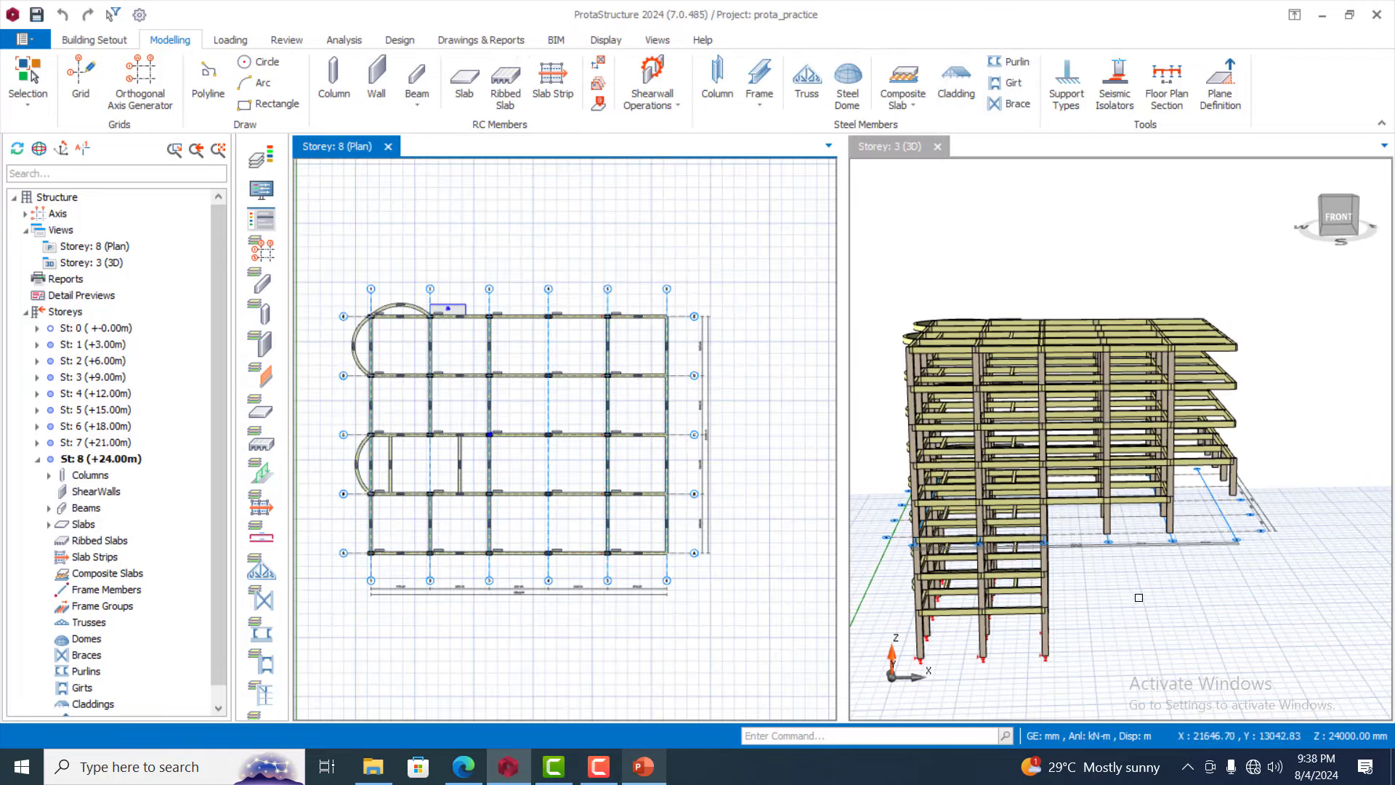
# Select four of the storey 5 columns on axis 6 in the 3D view and generate them on storeys 6, 7 and 8
pyautogui.moveTo(1126, 590); pyautogui.dragTo(1040, 556, button='middle')
pyautogui.moveTo(1183, 587); pyautogui.dragTo(1235, 623, button='middle')
pyautogui.scroll(5, 1158, 399)
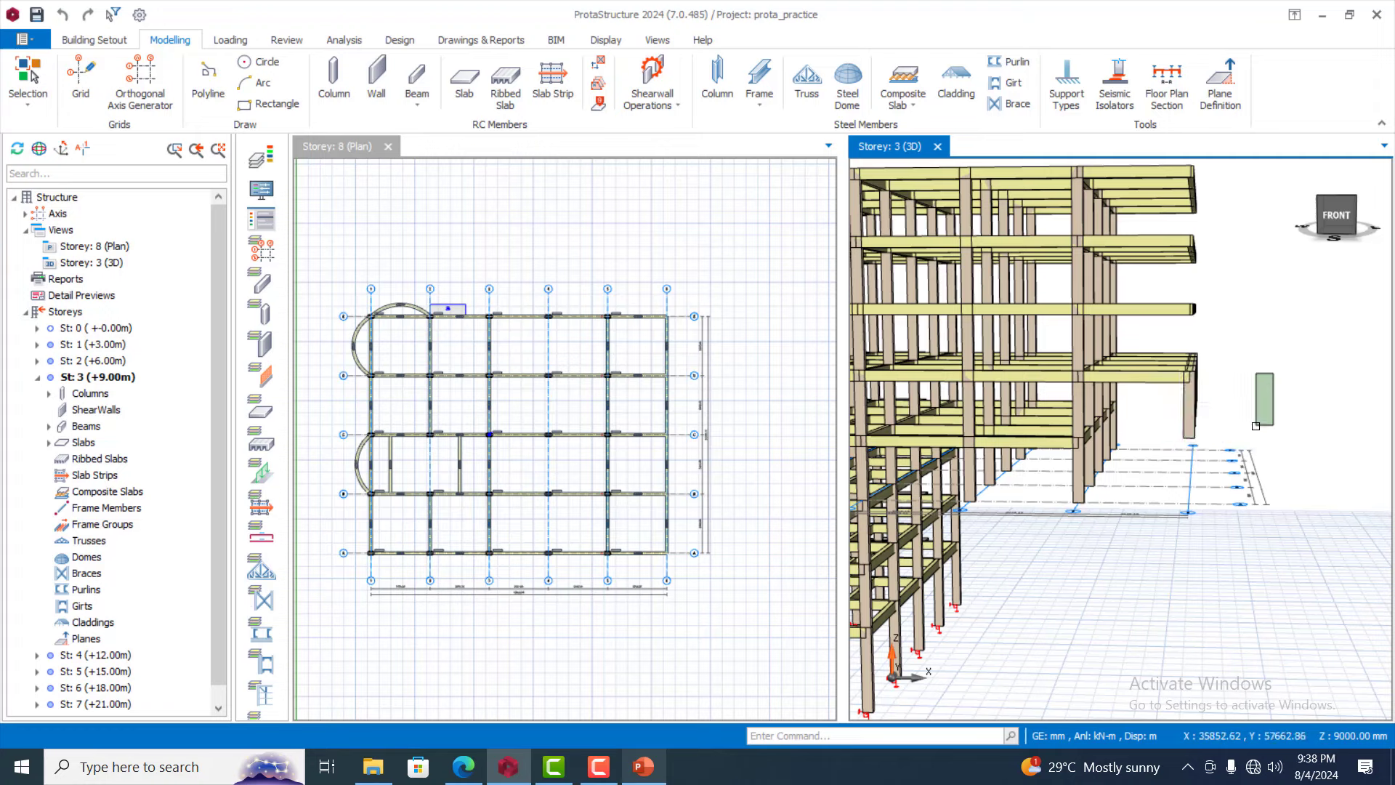
pyautogui.scroll(2, 1158, 442)
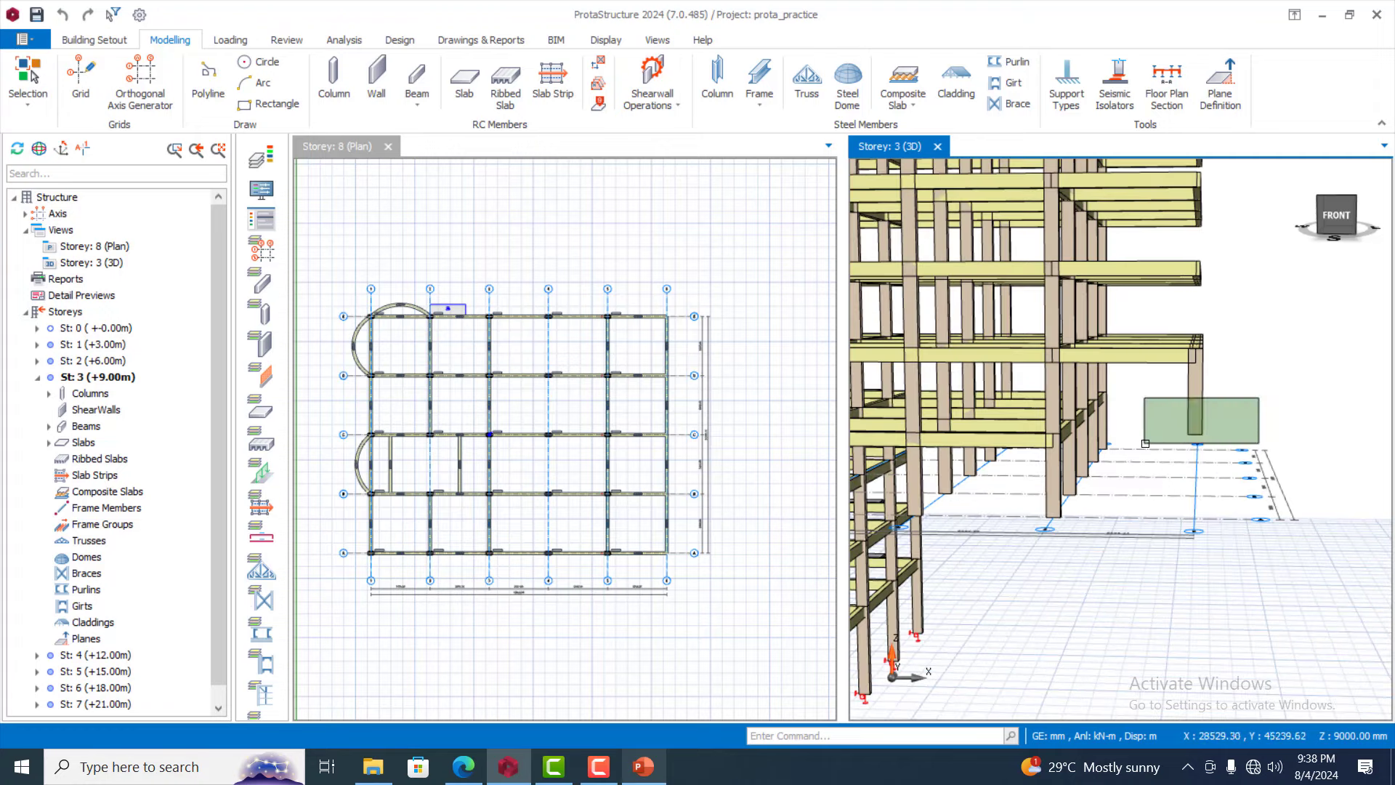
pyautogui.click(1194, 416)
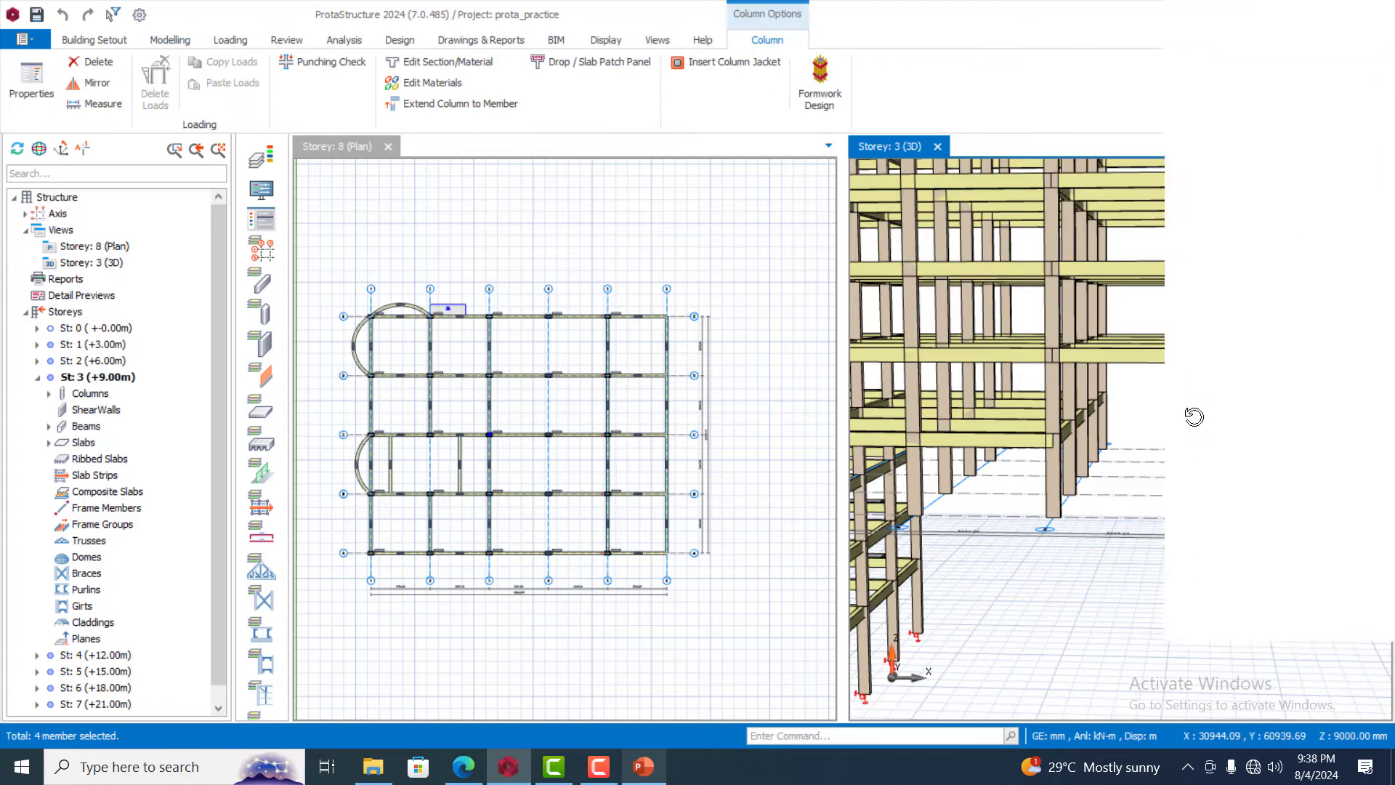
pyautogui.rightClick(1193, 417)
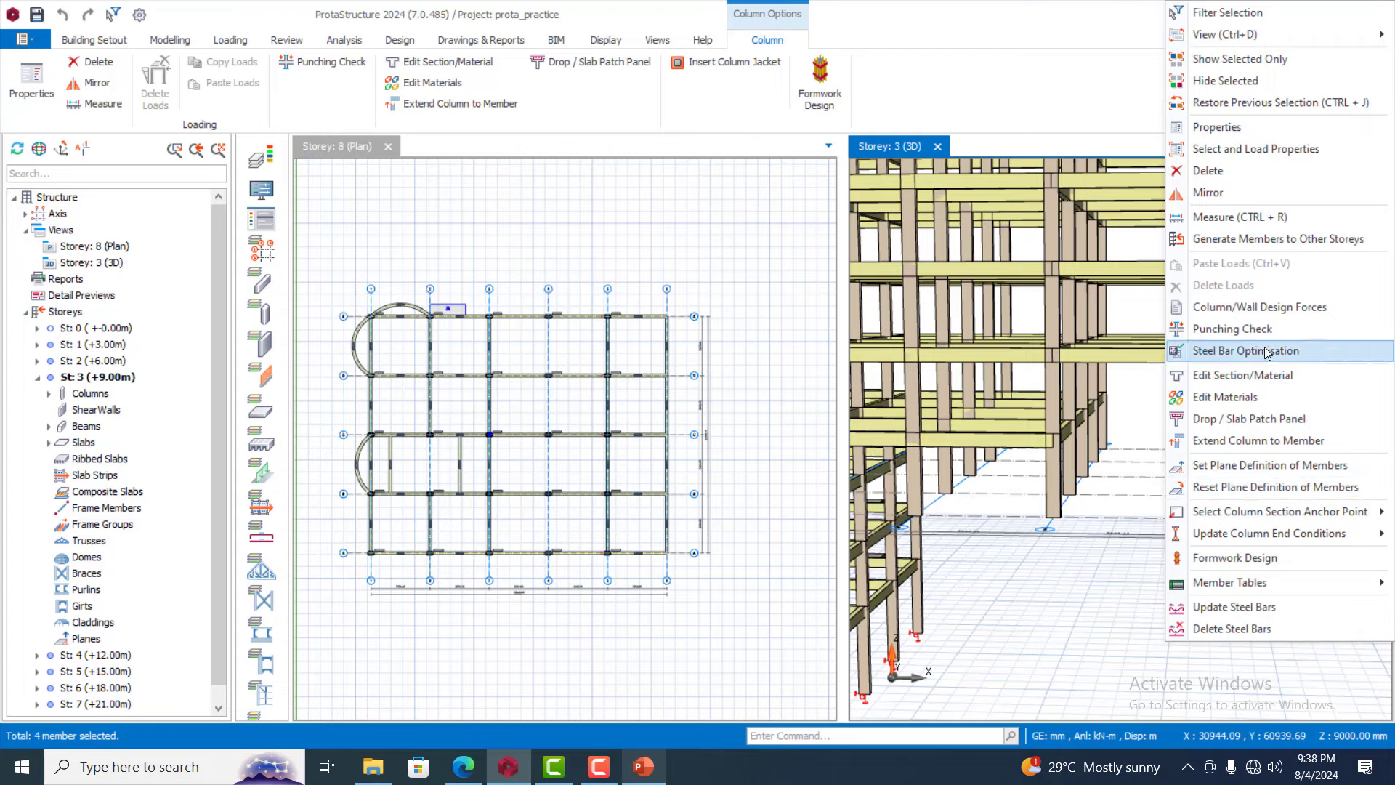
pyautogui.click(1270, 239)
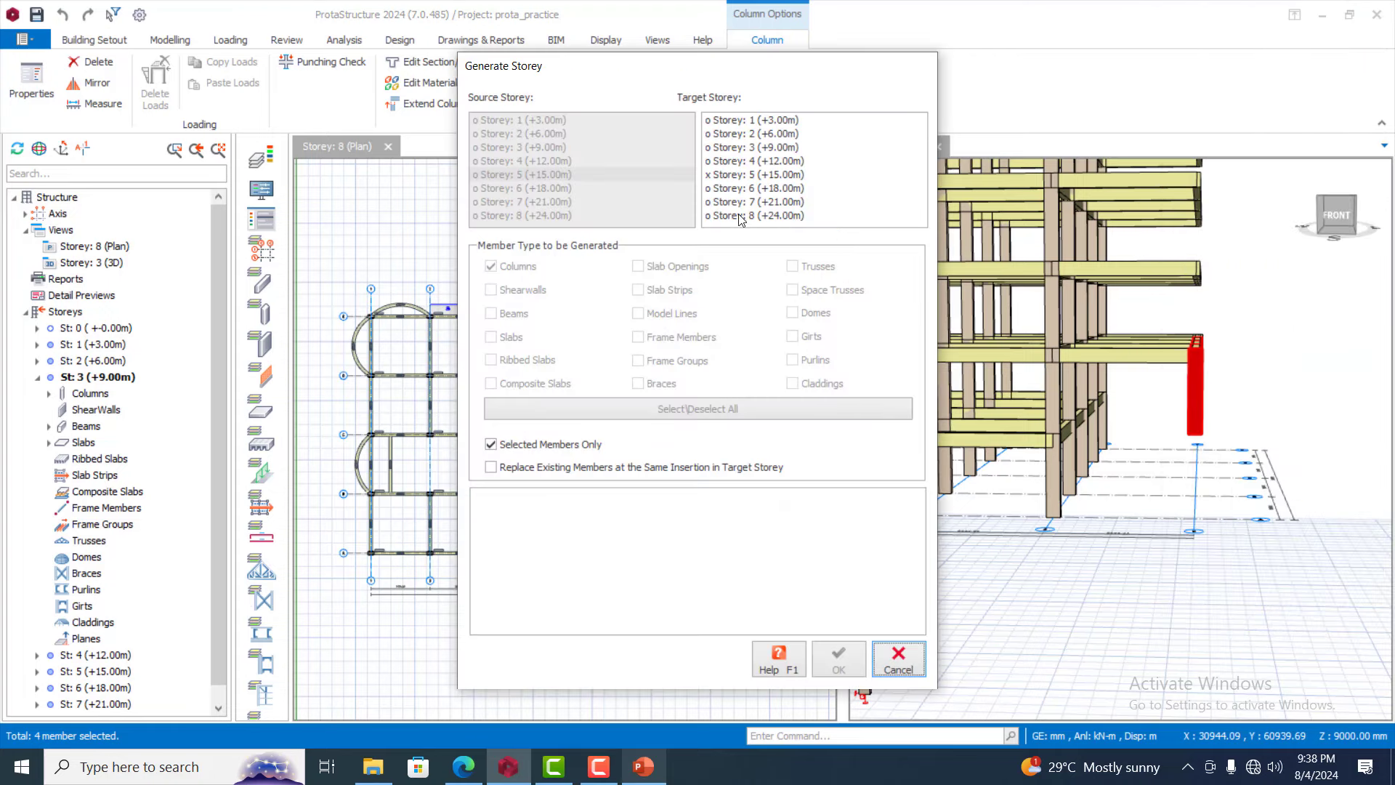
pyautogui.click(744, 190)
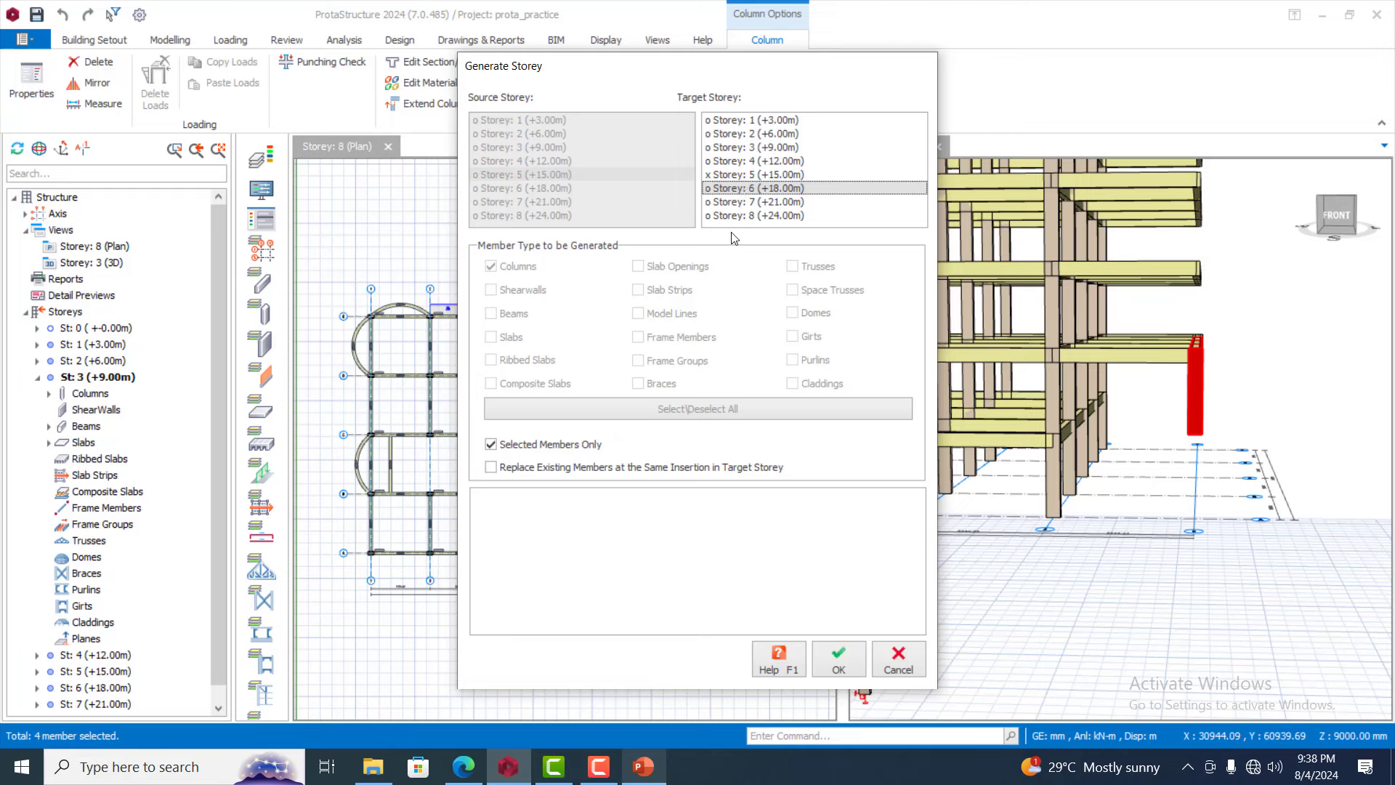
pyautogui.keyDown('shift'); pyautogui.click(739, 215); pyautogui.keyUp('shift')
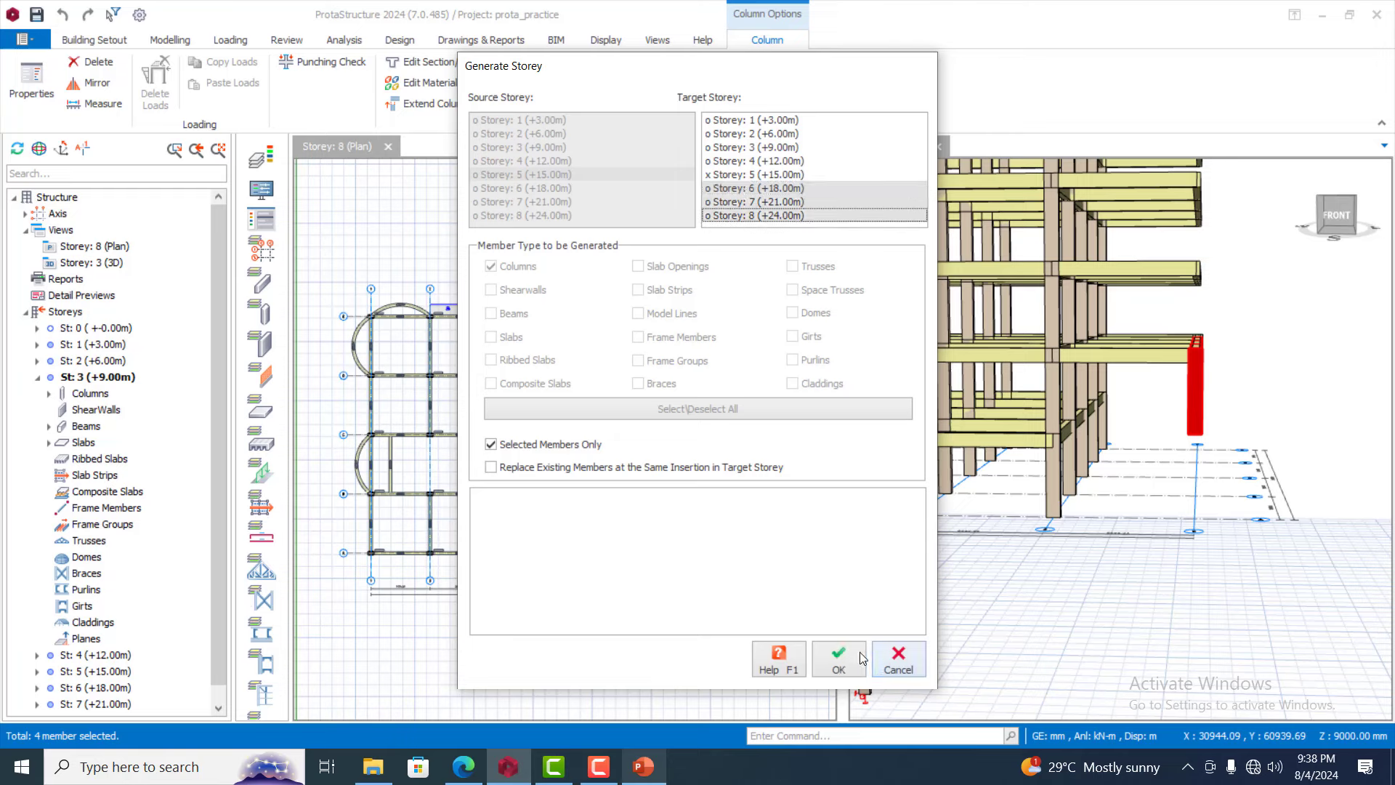
pyautogui.click(832, 658)
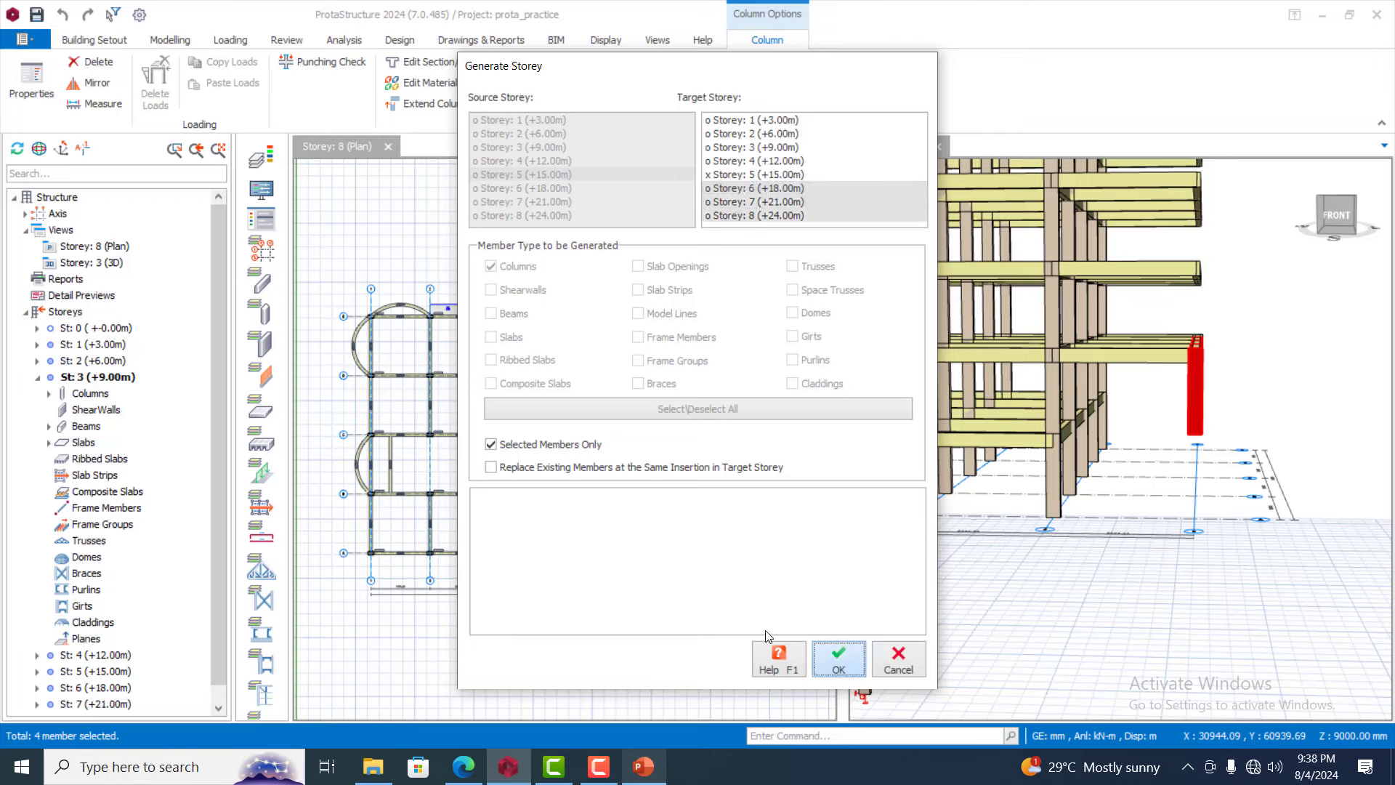
pyautogui.click(856, 658)
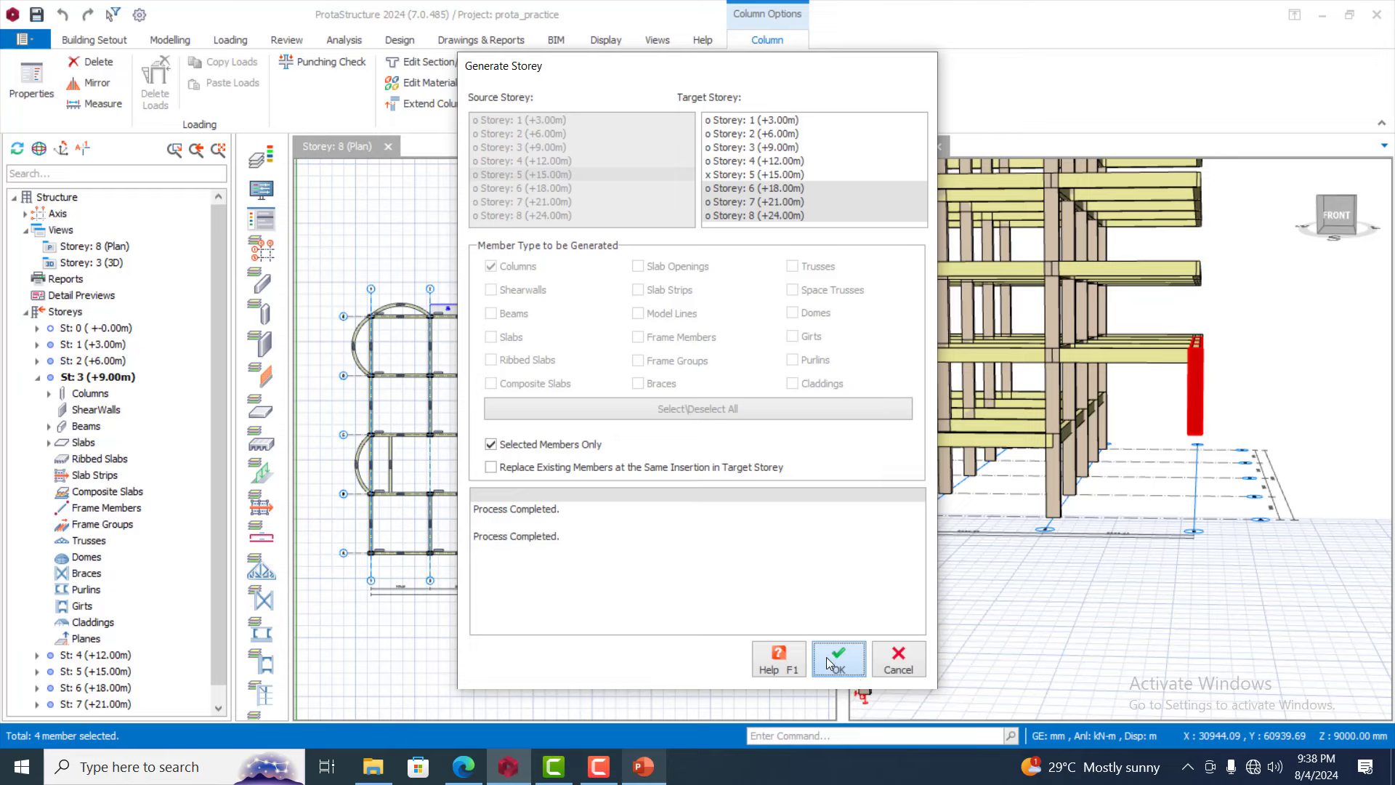
pyautogui.click(826, 657)
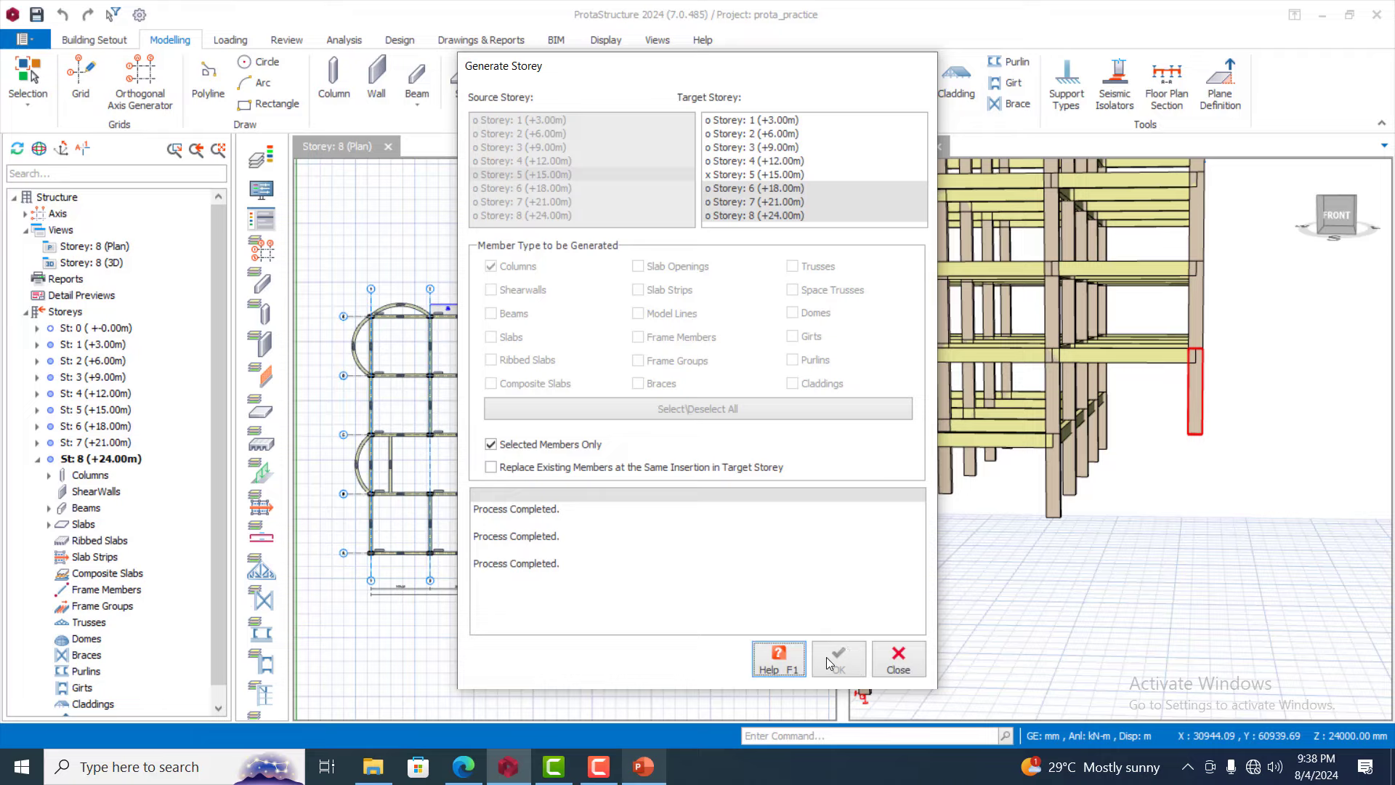
pyautogui.click(904, 668)
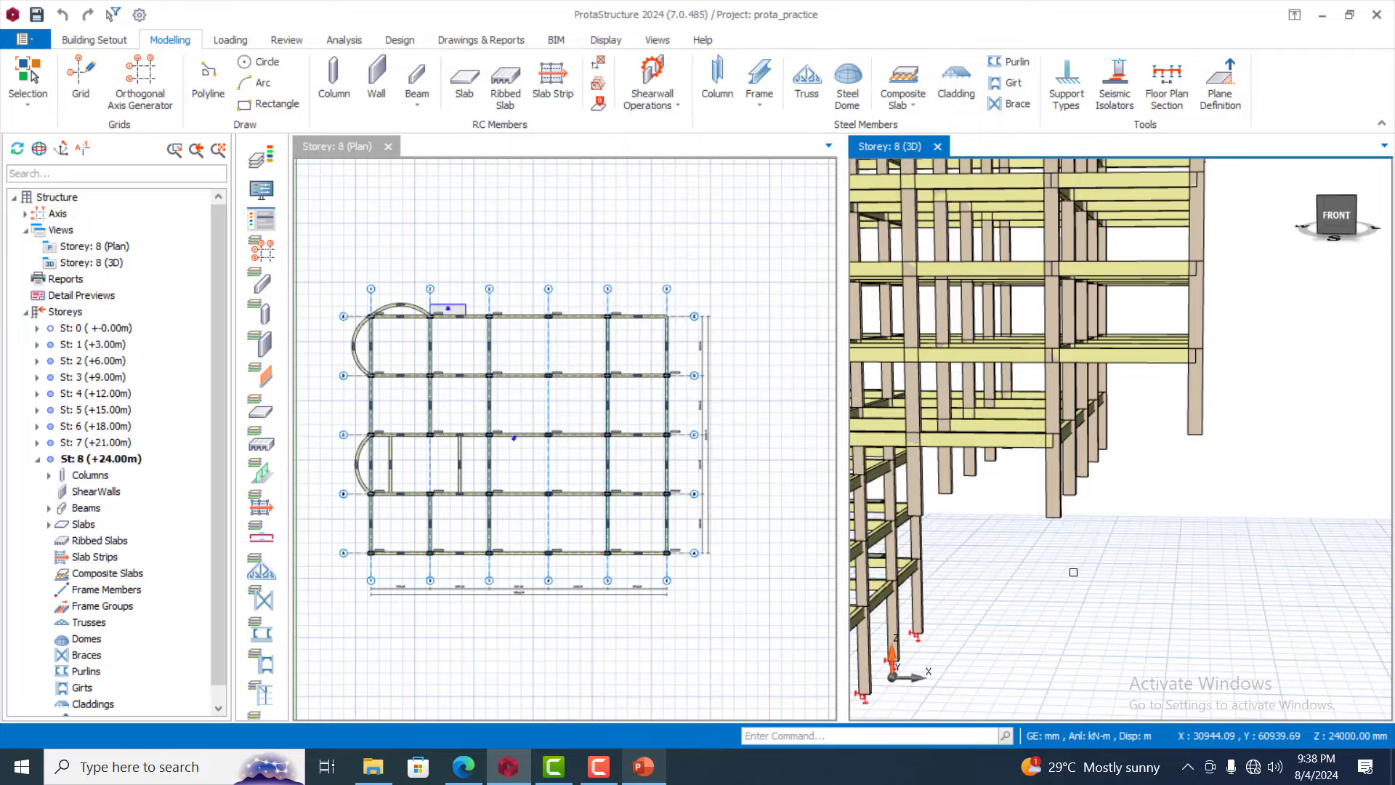
# Generate the remaining storey 5 corner column at axes 6 and E on storeys 6, 7 and 8
pyautogui.scroll(-4, 1076, 563)
pyautogui.moveTo(1140, 565); pyautogui.dragTo(985, 601, button='middle')
pyautogui.scroll(6, 1216, 529)
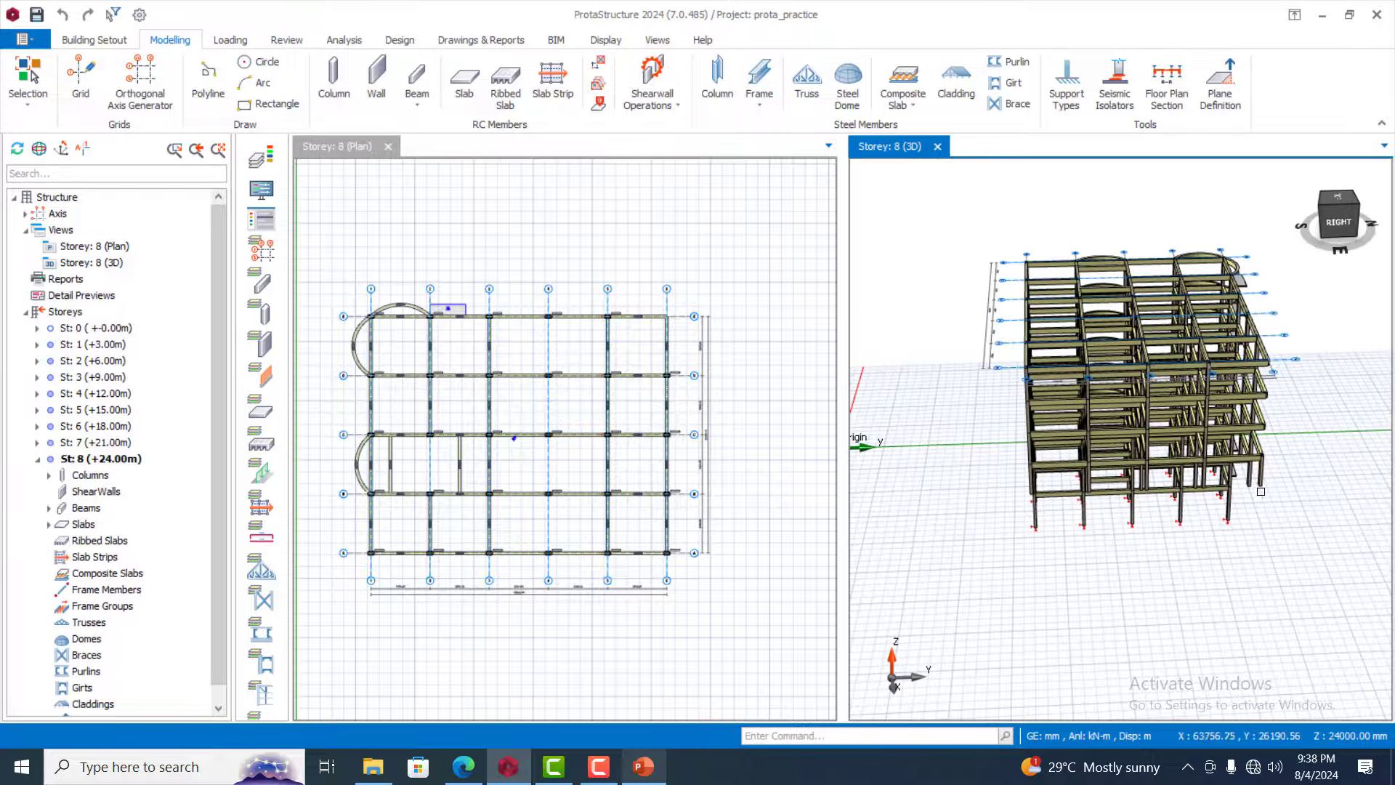
pyautogui.moveTo(1217, 529); pyautogui.dragTo(1125, 532, button='middle')
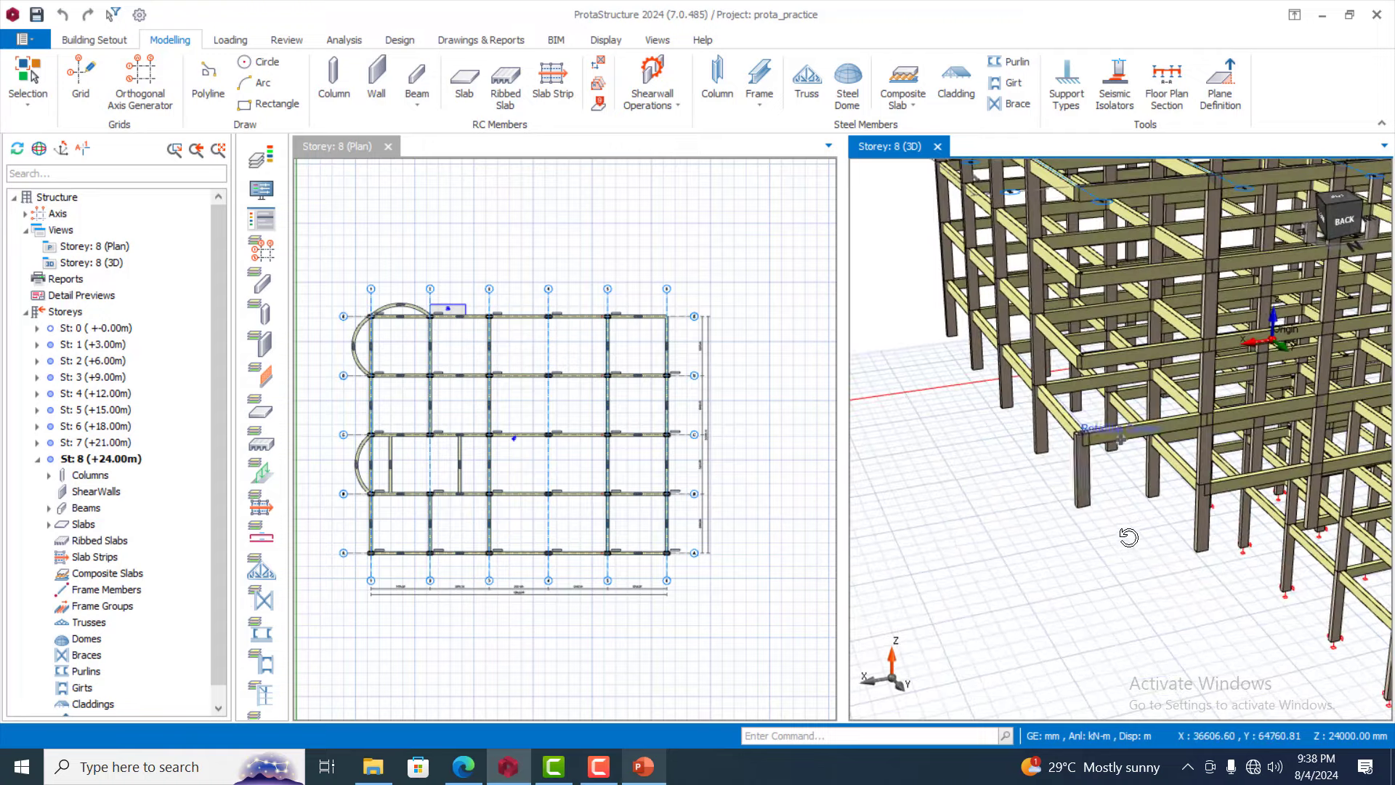
pyautogui.click(1076, 480)
pyautogui.rightClick(1076, 479)
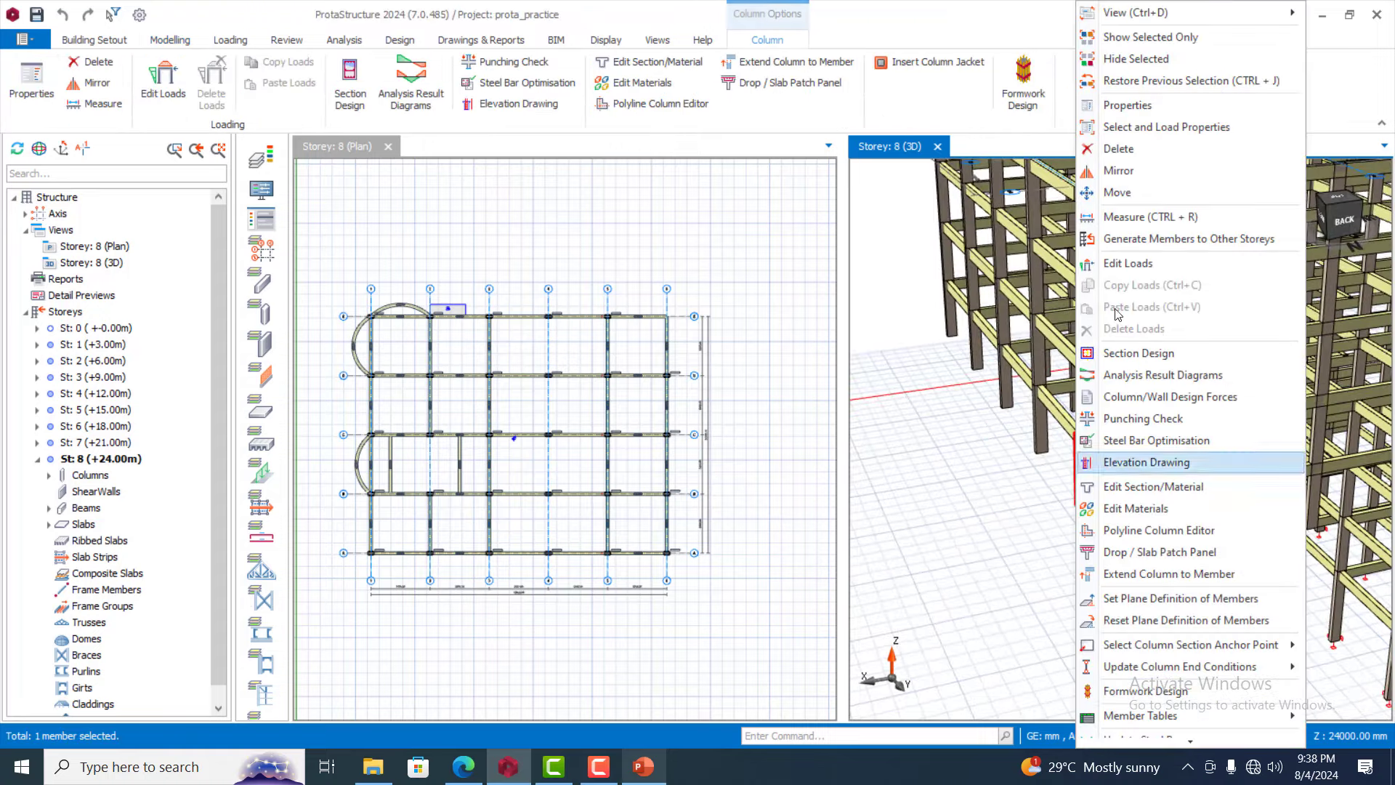
pyautogui.click(1146, 240)
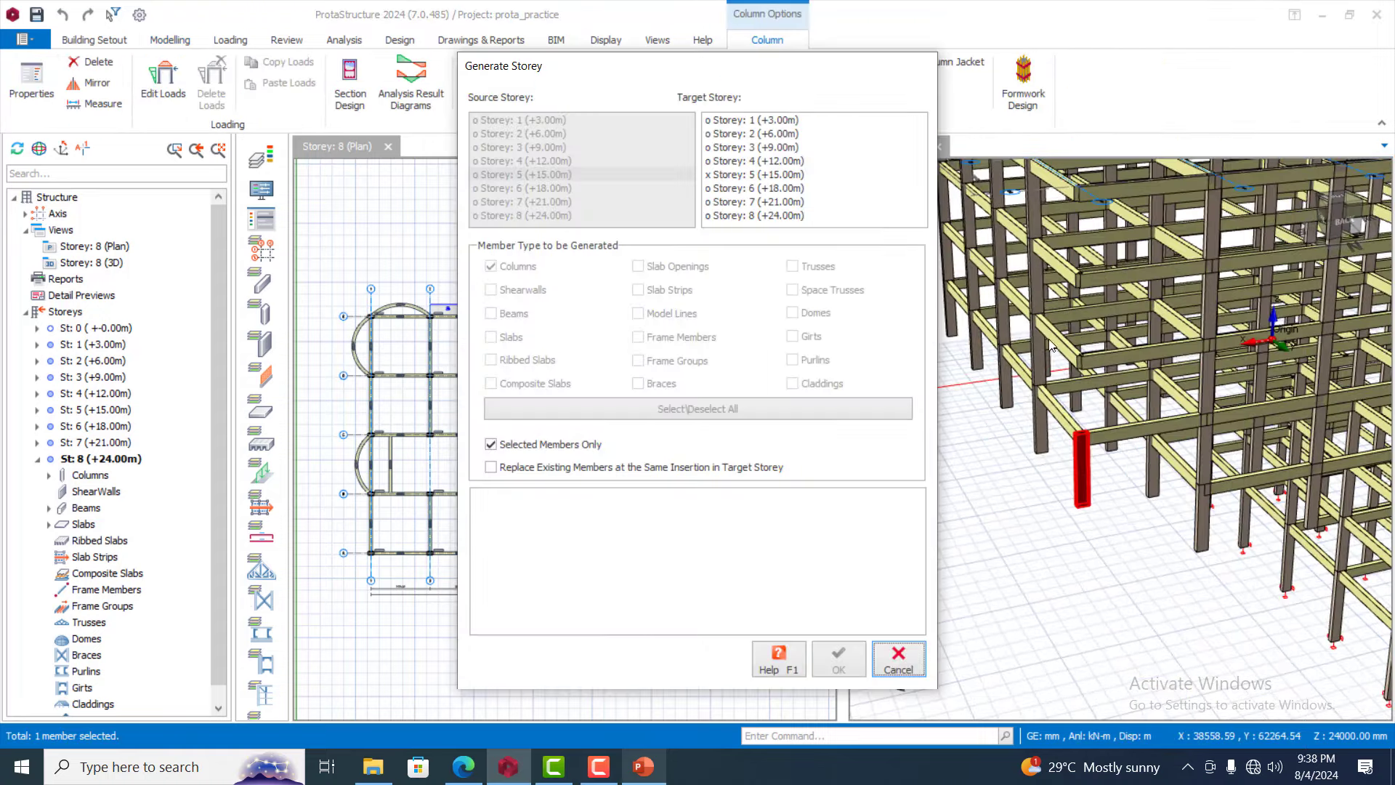
pyautogui.click(763, 191)
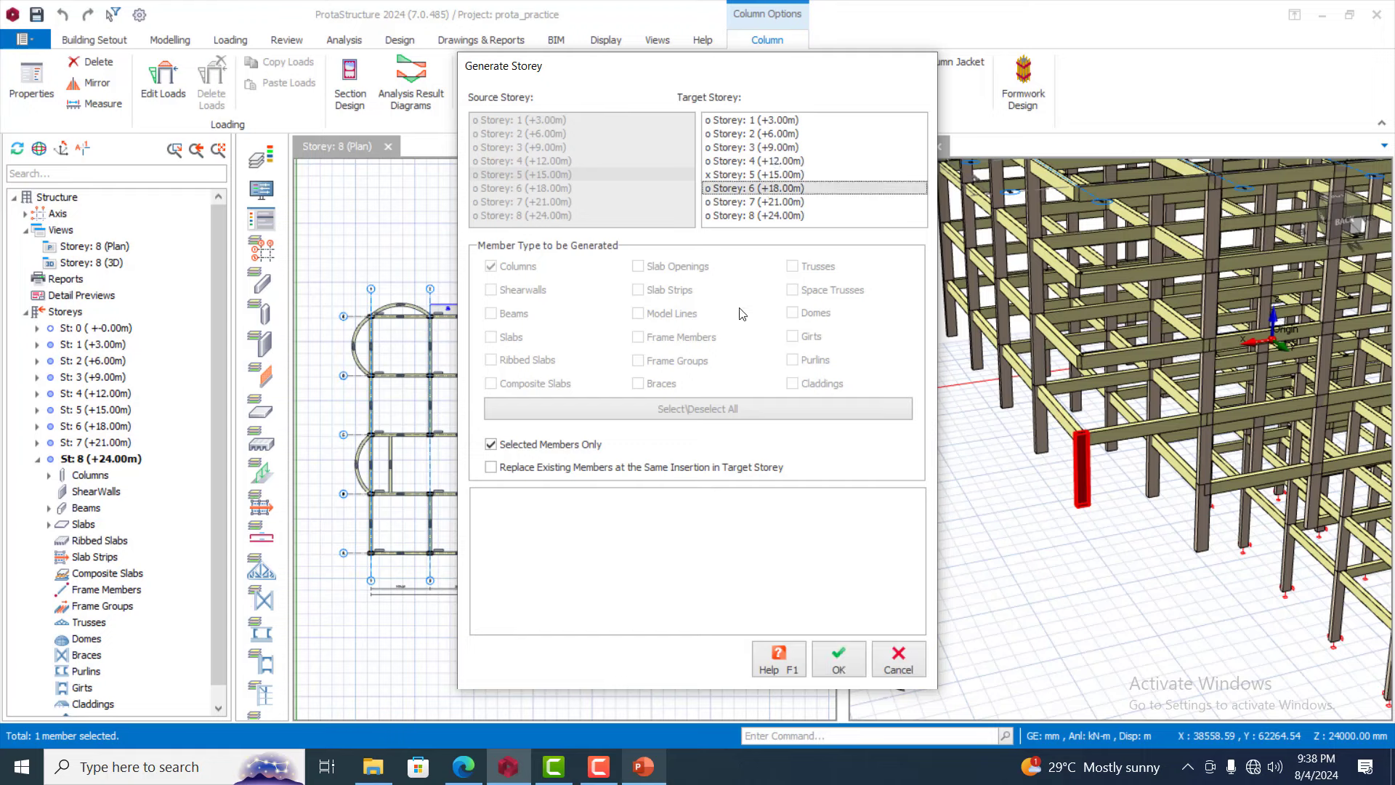
pyautogui.keyDown('shift'); pyautogui.click(756, 216); pyautogui.keyUp('shift')
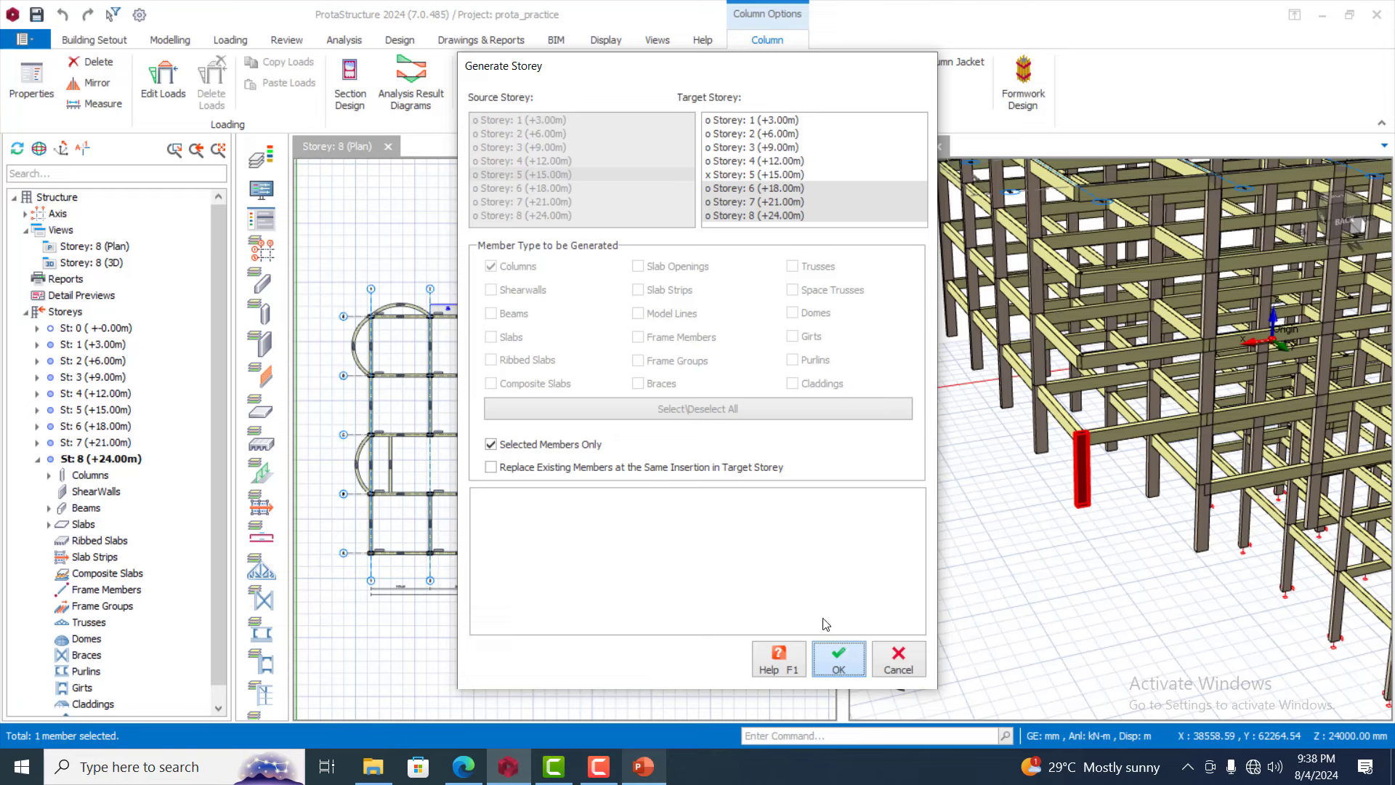
pyautogui.click(837, 658)
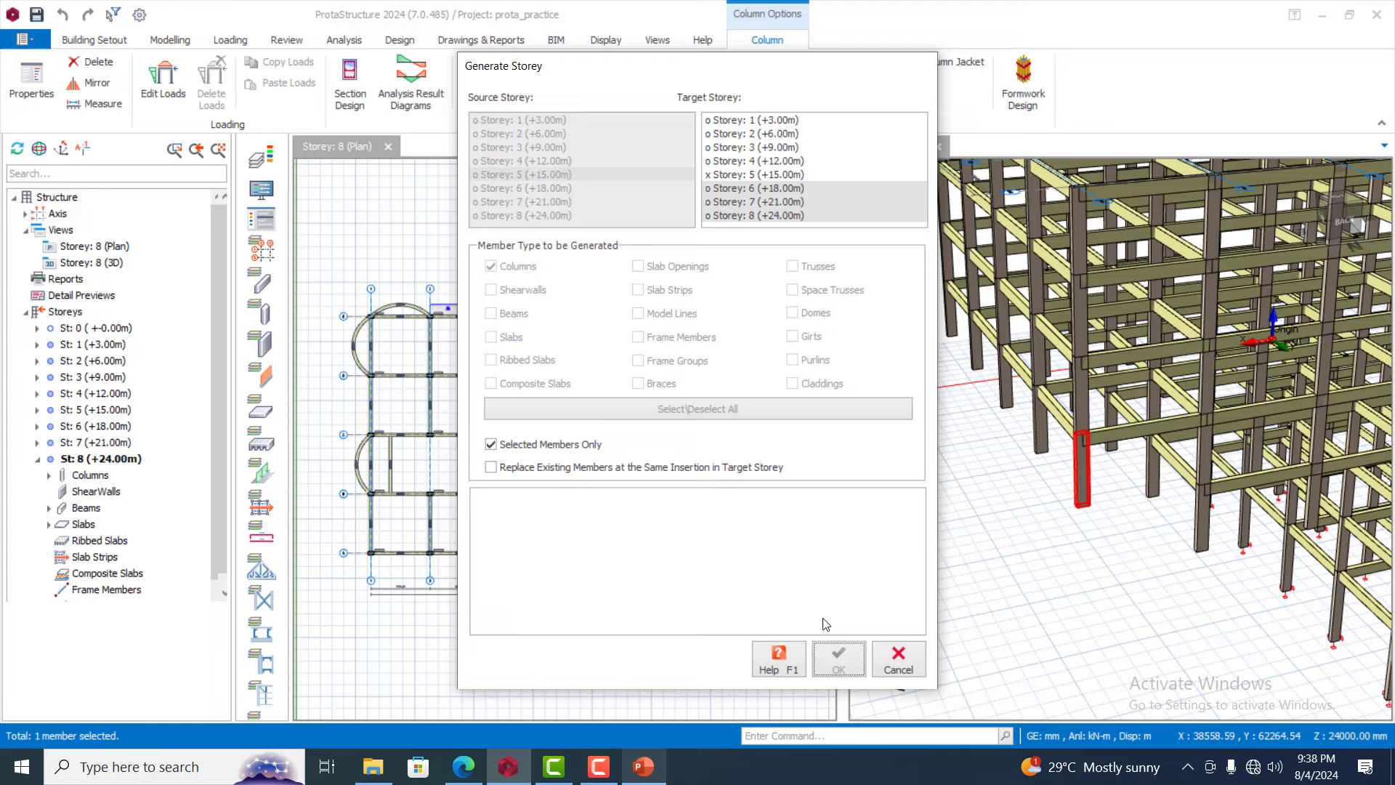
pyautogui.click(900, 661)
pyautogui.scroll(-4, 1034, 460)
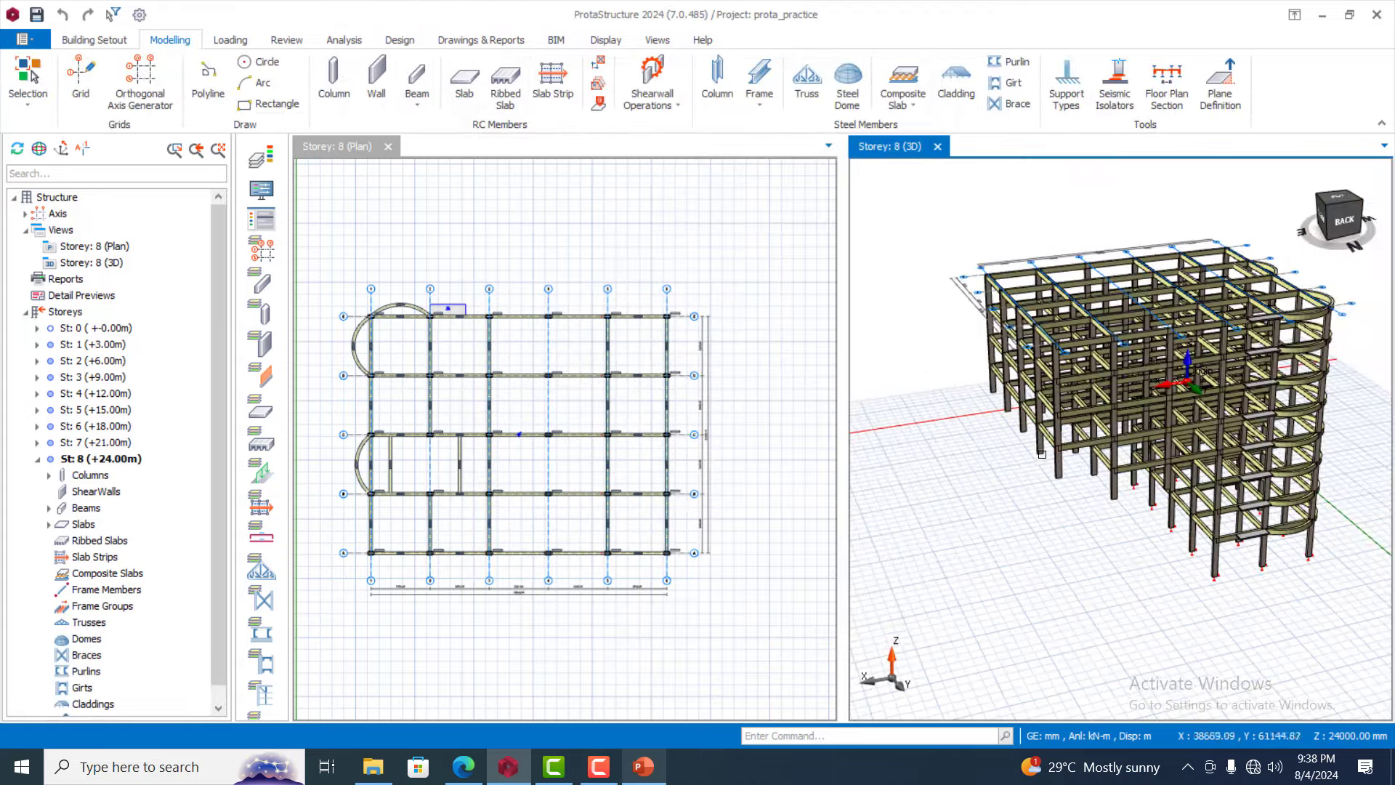
pyautogui.moveTo(1038, 463); pyautogui.dragTo(1274, 486, button='middle')
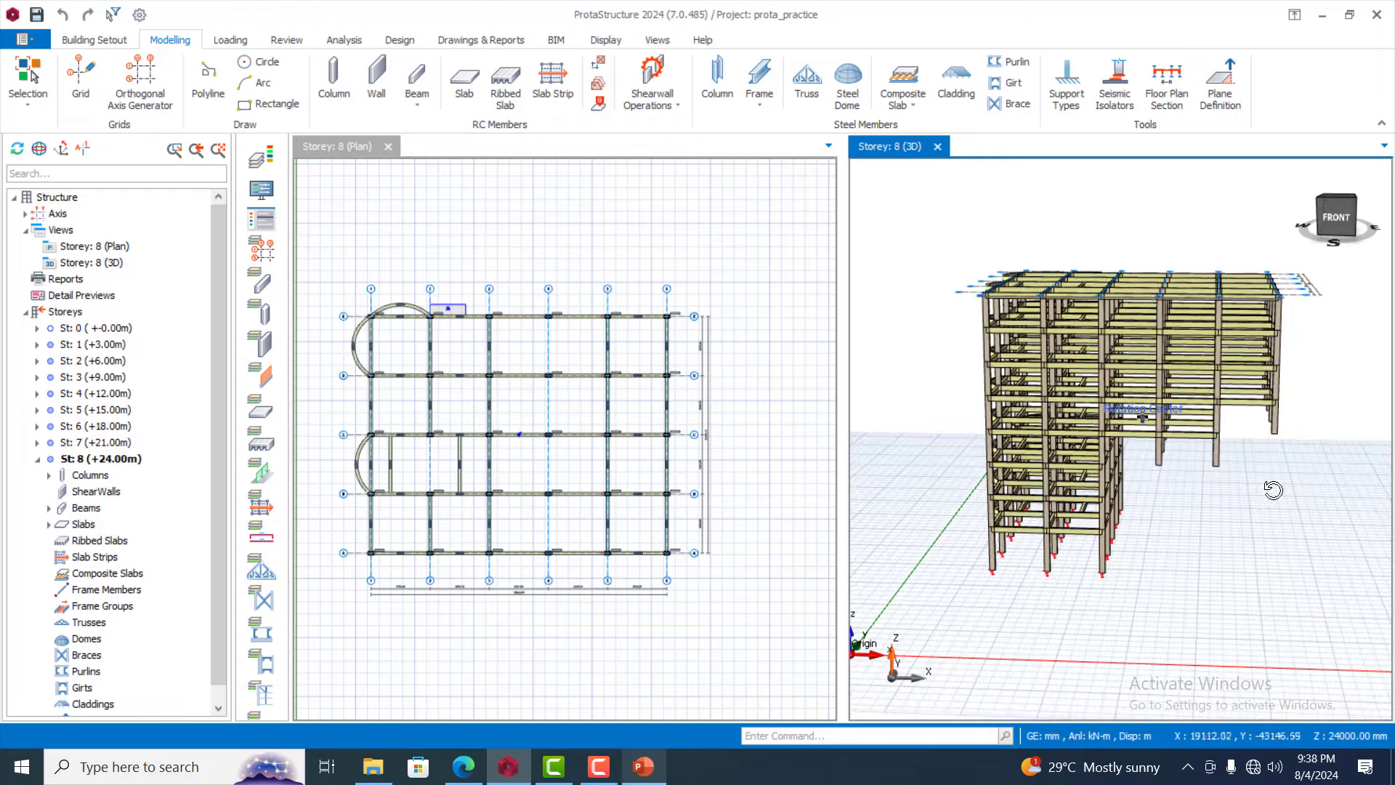
pyautogui.scroll(3, 1195, 542)
pyautogui.scroll(-4, 1152, 535)
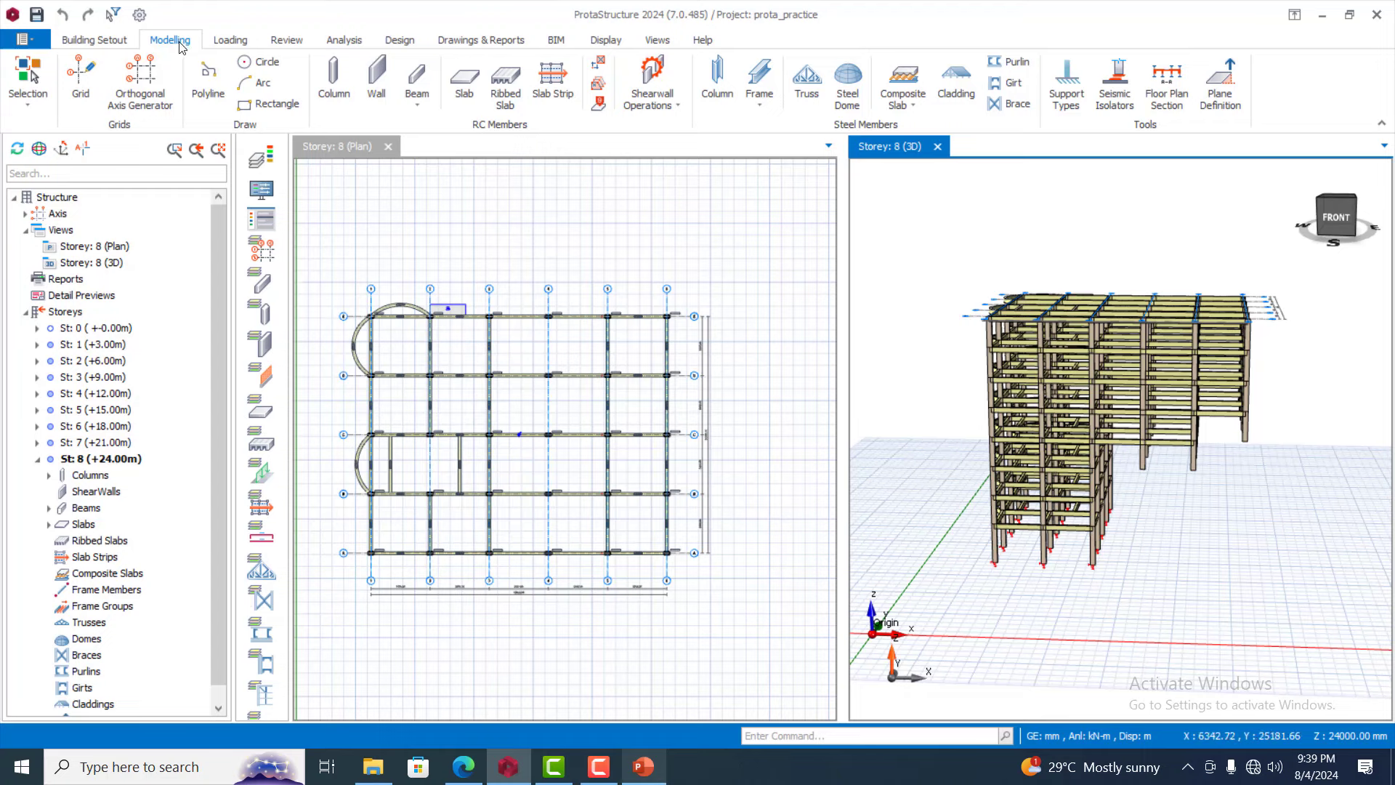
pyautogui.click(114, 42)
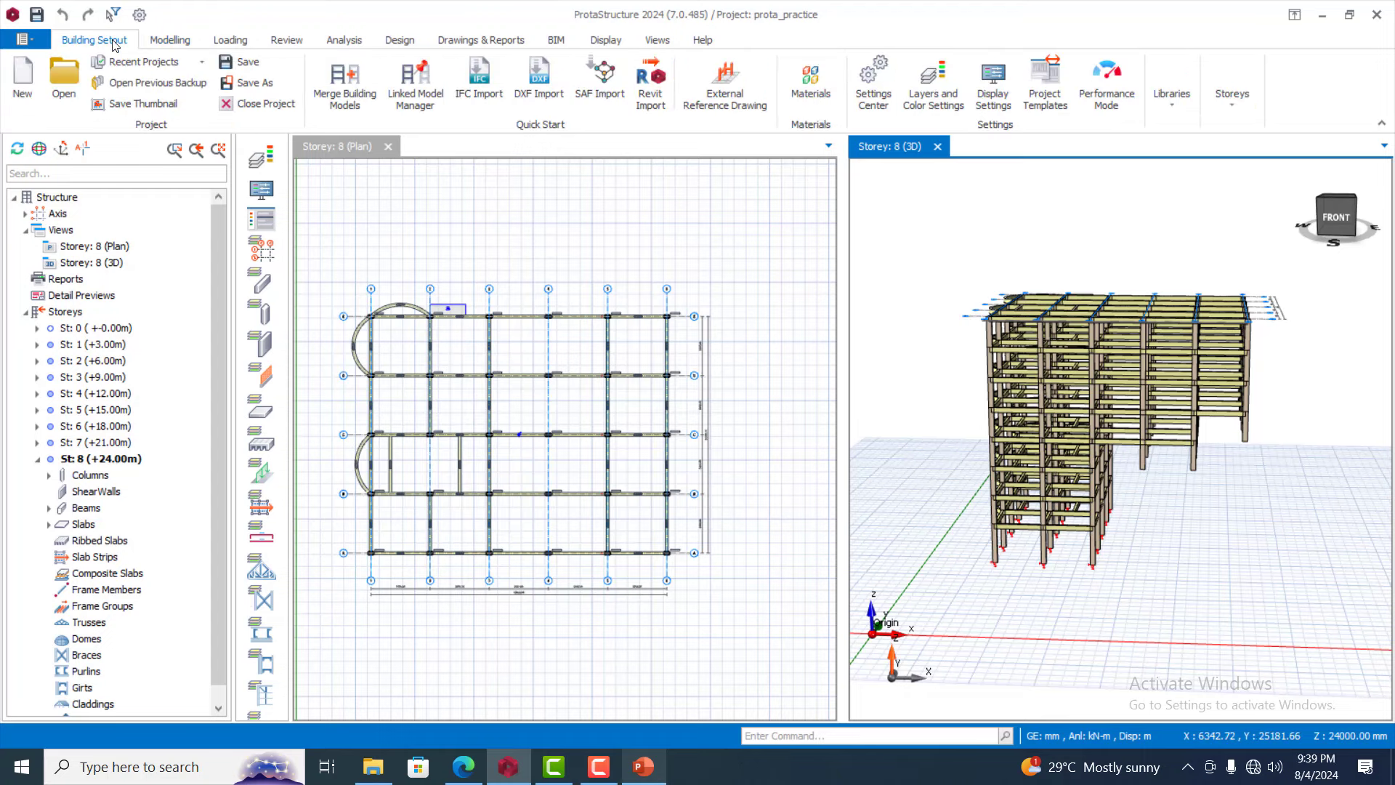
pyautogui.click(164, 42)
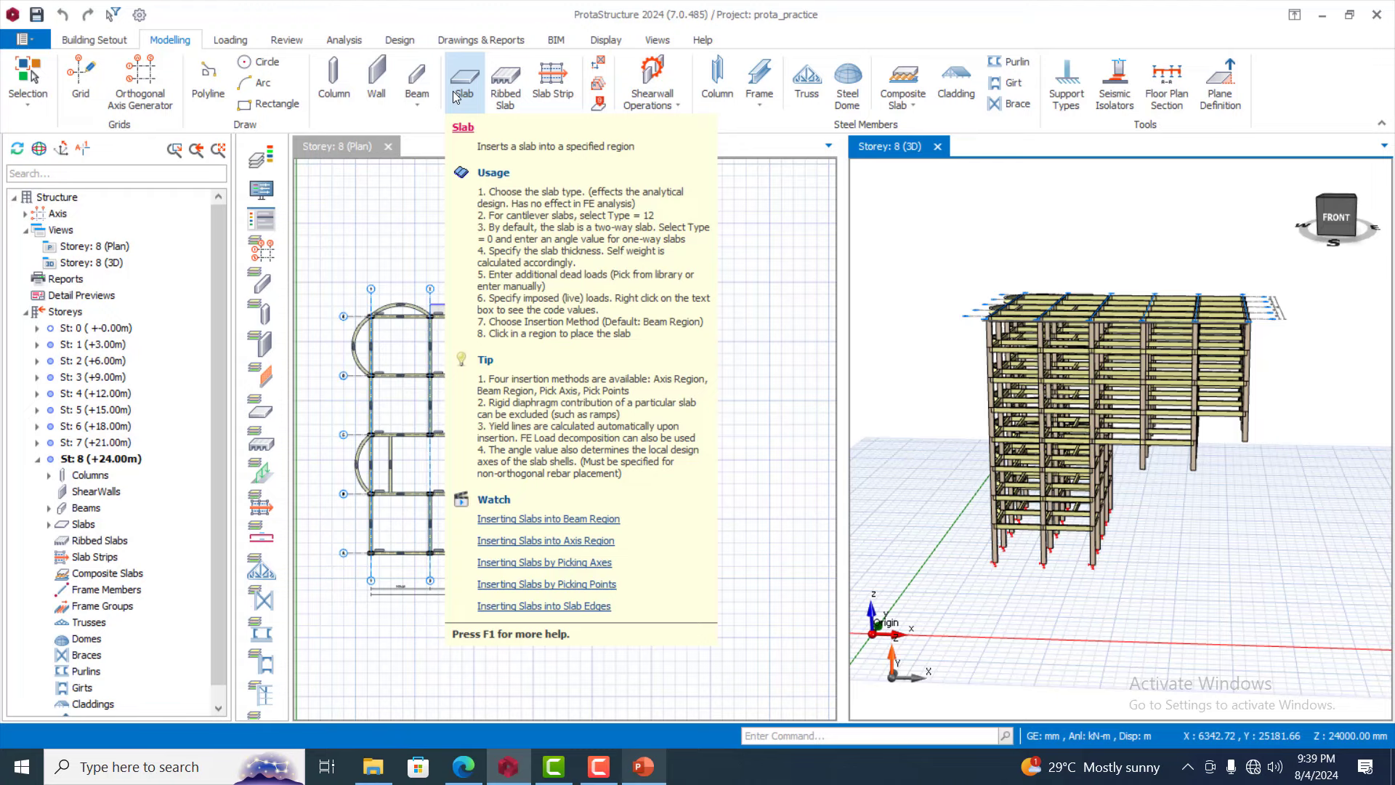
pyautogui.click(598, 767)
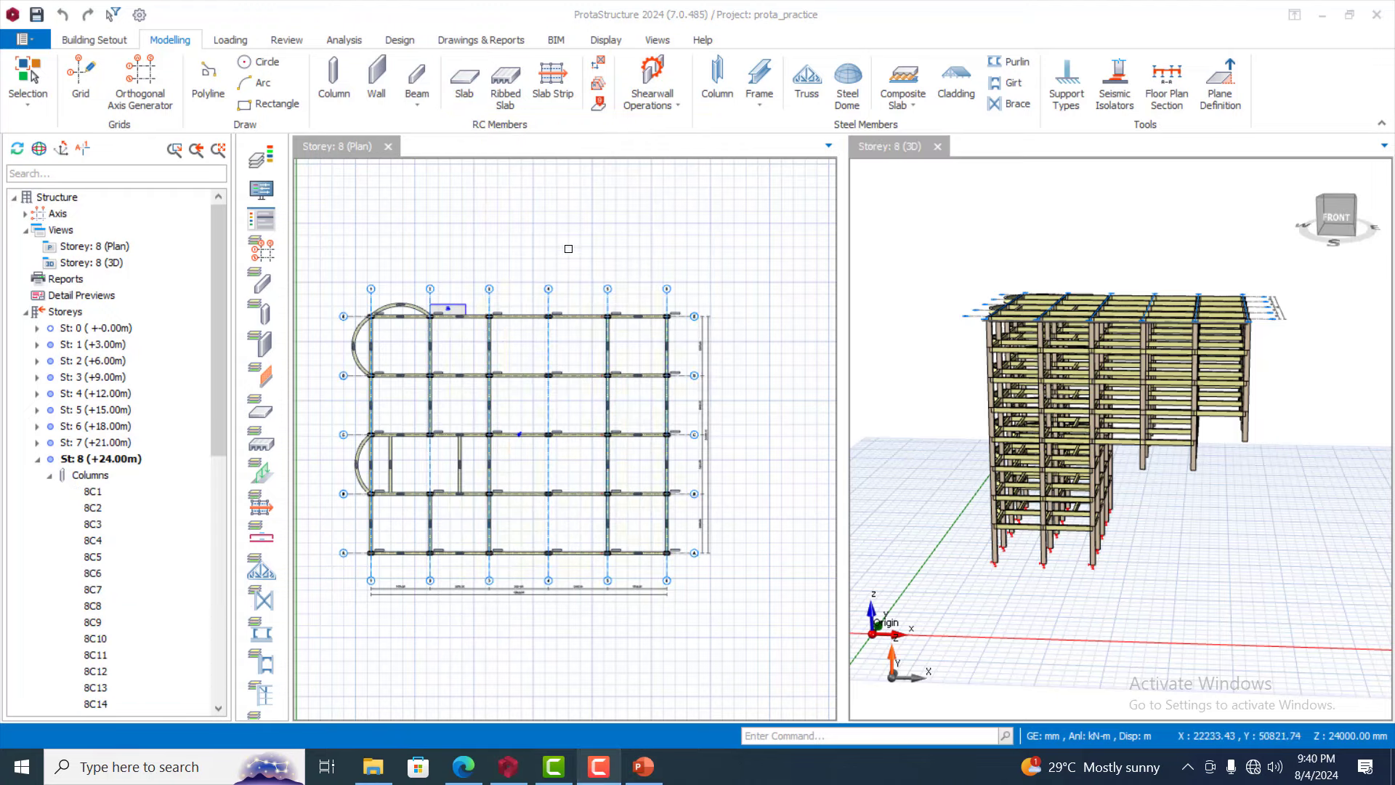
# Delete the five storey 8 columns along axis 4 in the plan, restricting the deletion to column members
pyautogui.scroll(1, 534, 305)
pyautogui.moveTo(528, 303); pyautogui.dragTo(580, 658)
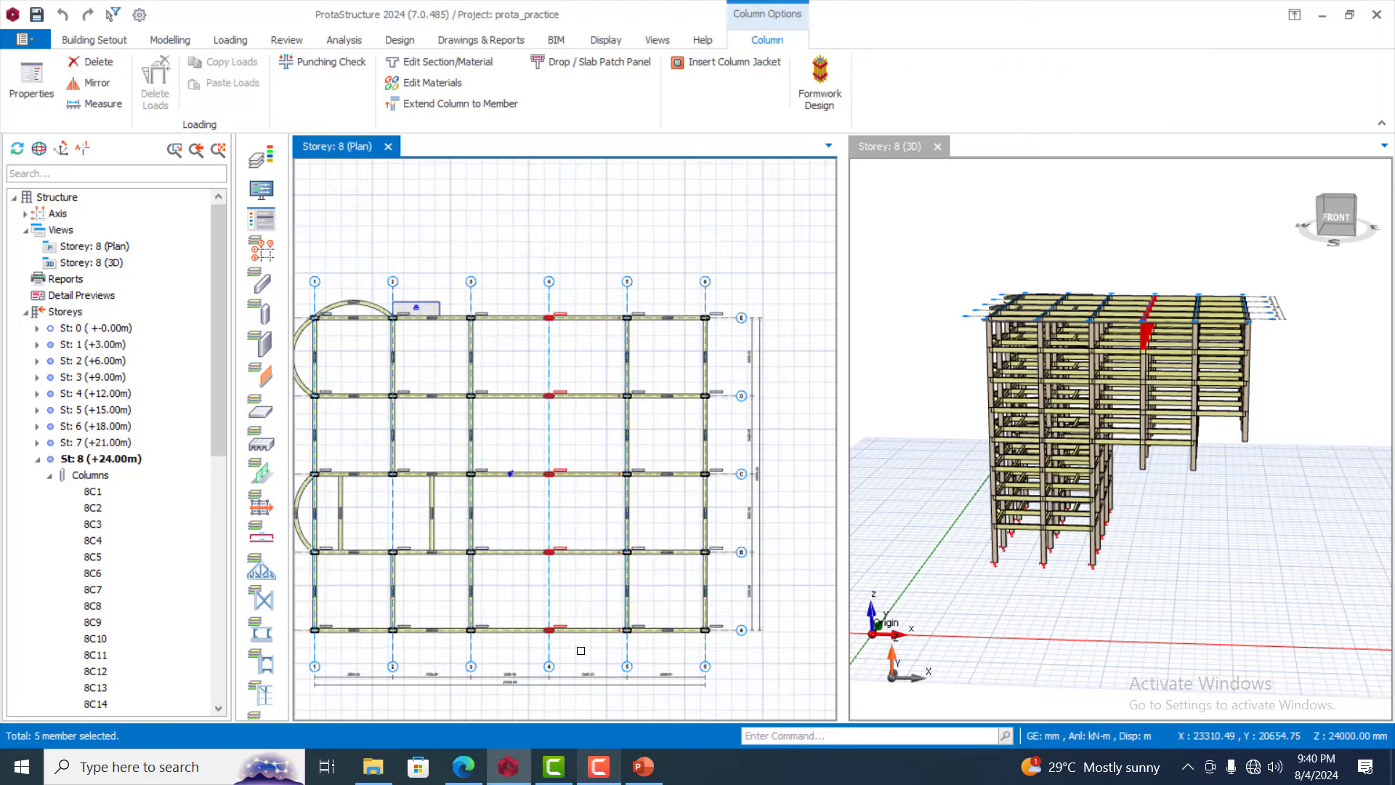
pyautogui.press('Delete')
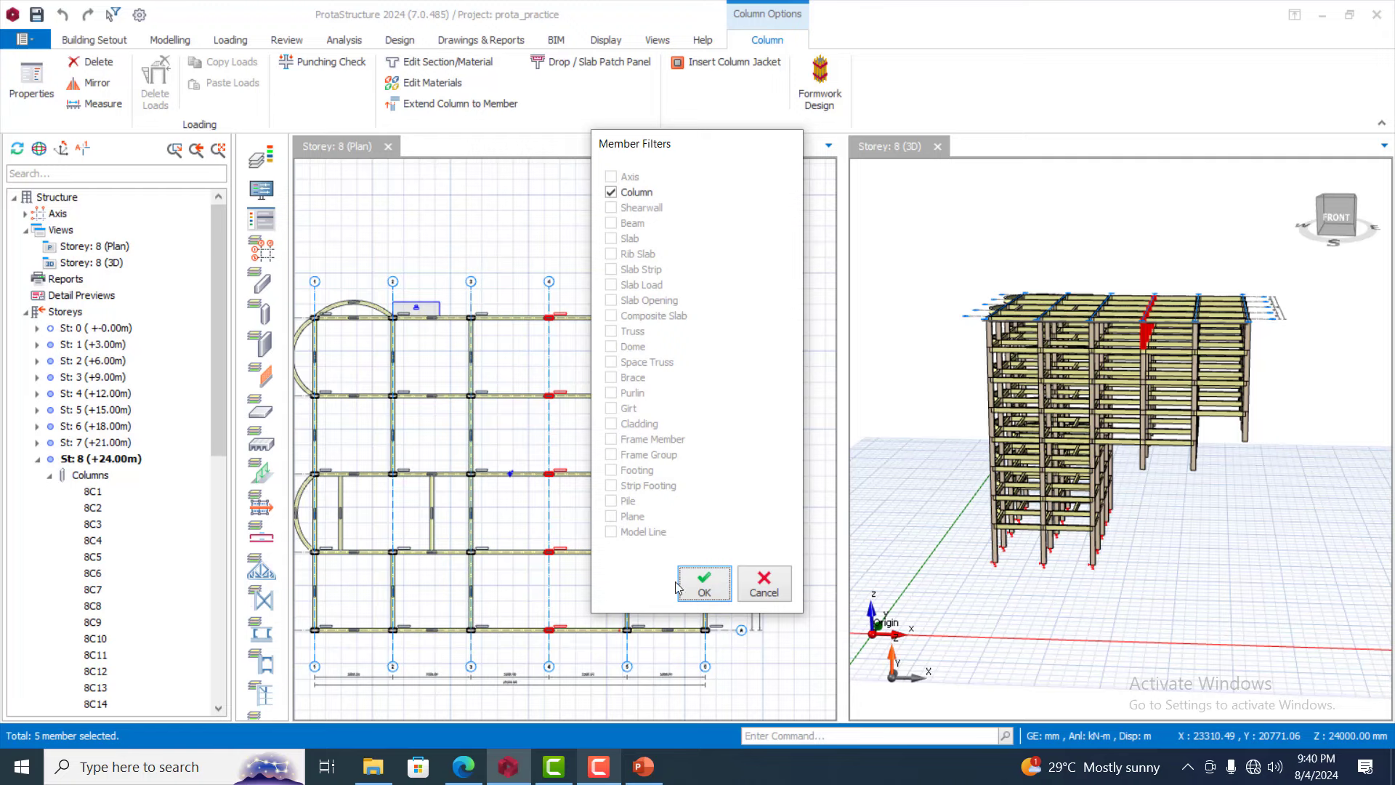
pyautogui.click(702, 584)
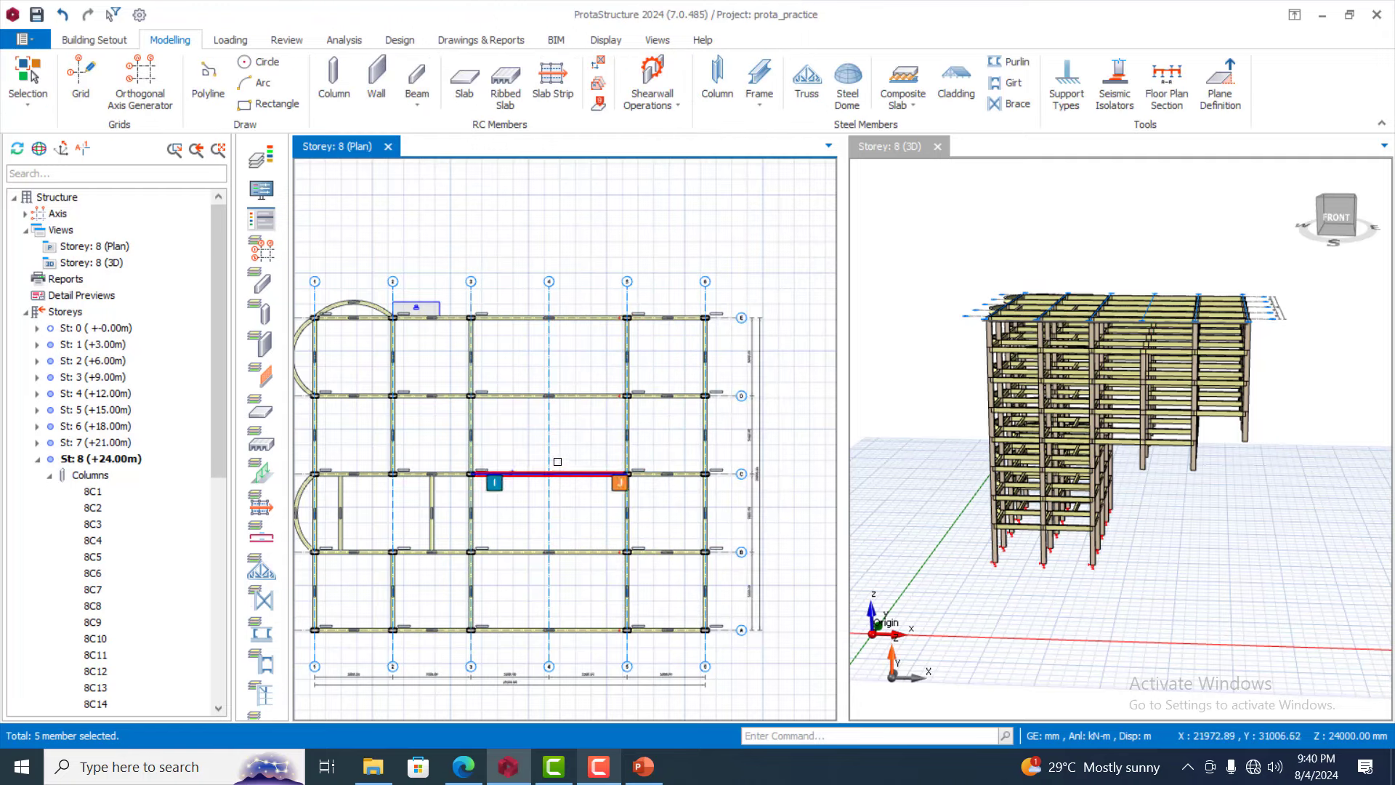
# Open the storey 7 plan and delete its five columns along axis 4
pyautogui.doubleClick(73, 443)
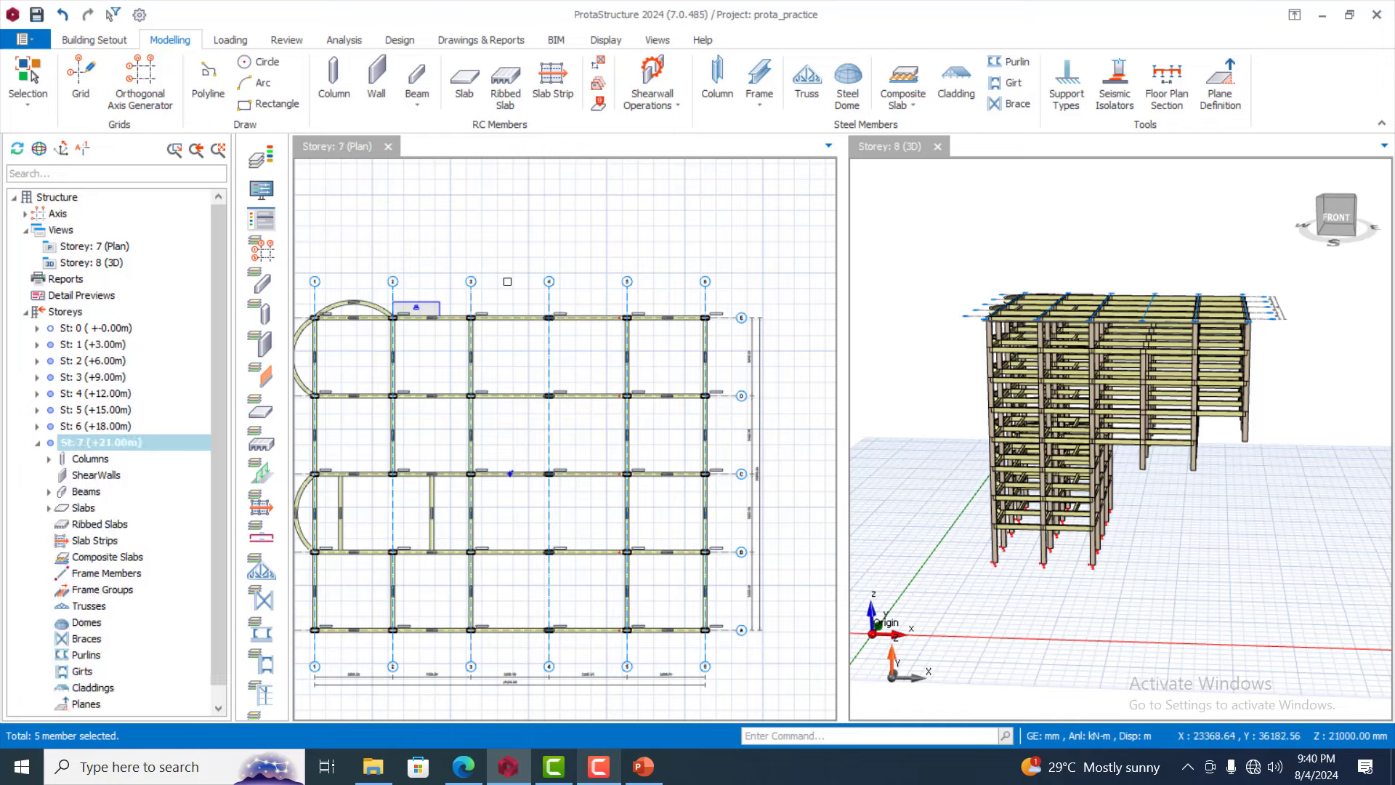
pyautogui.moveTo(508, 283); pyautogui.dragTo(587, 645)
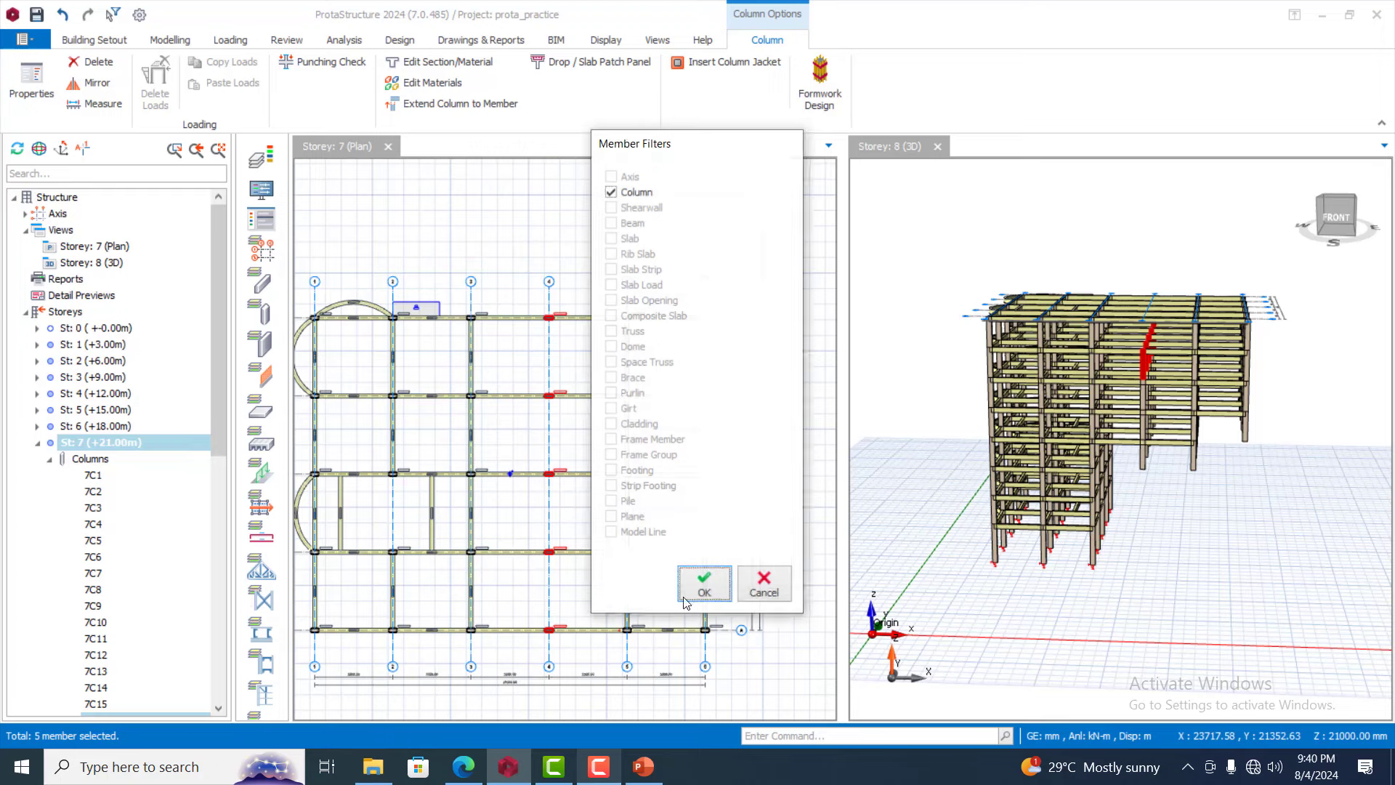
pyautogui.click(702, 584)
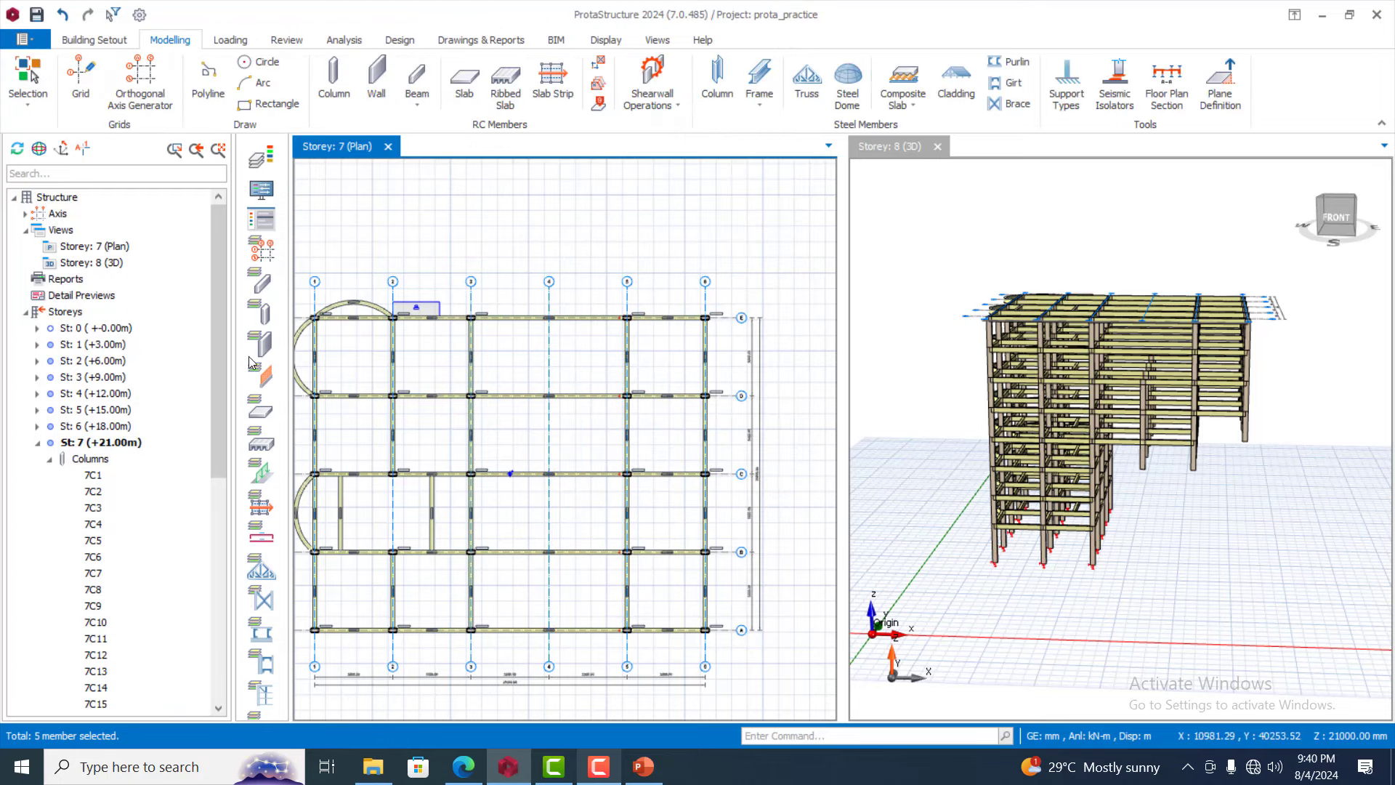
# Open the storey 6 plan and delete its five columns along axis 4
pyautogui.doubleClick(86, 426)
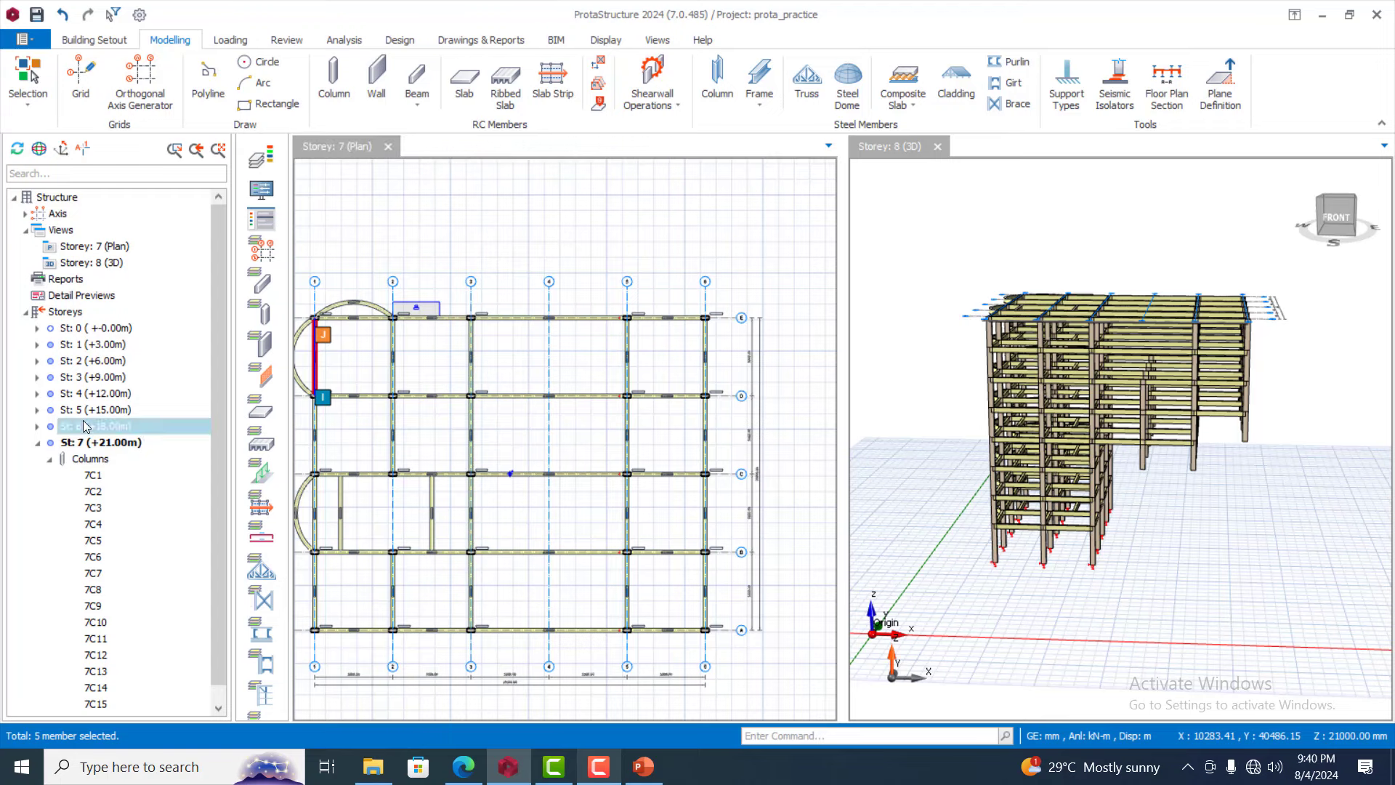
pyautogui.moveTo(514, 300); pyautogui.dragTo(581, 660)
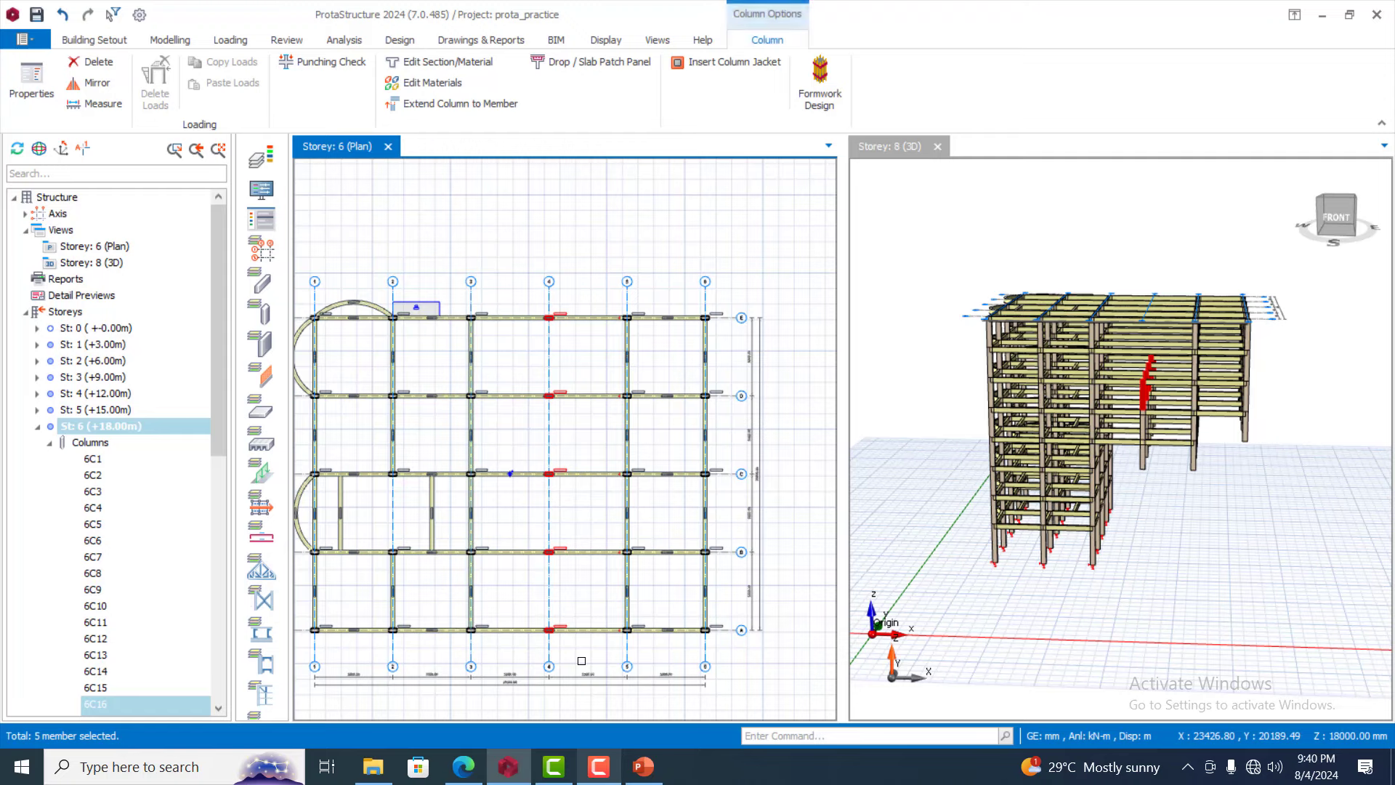
pyautogui.press('Delete')
pyautogui.click(701, 602)
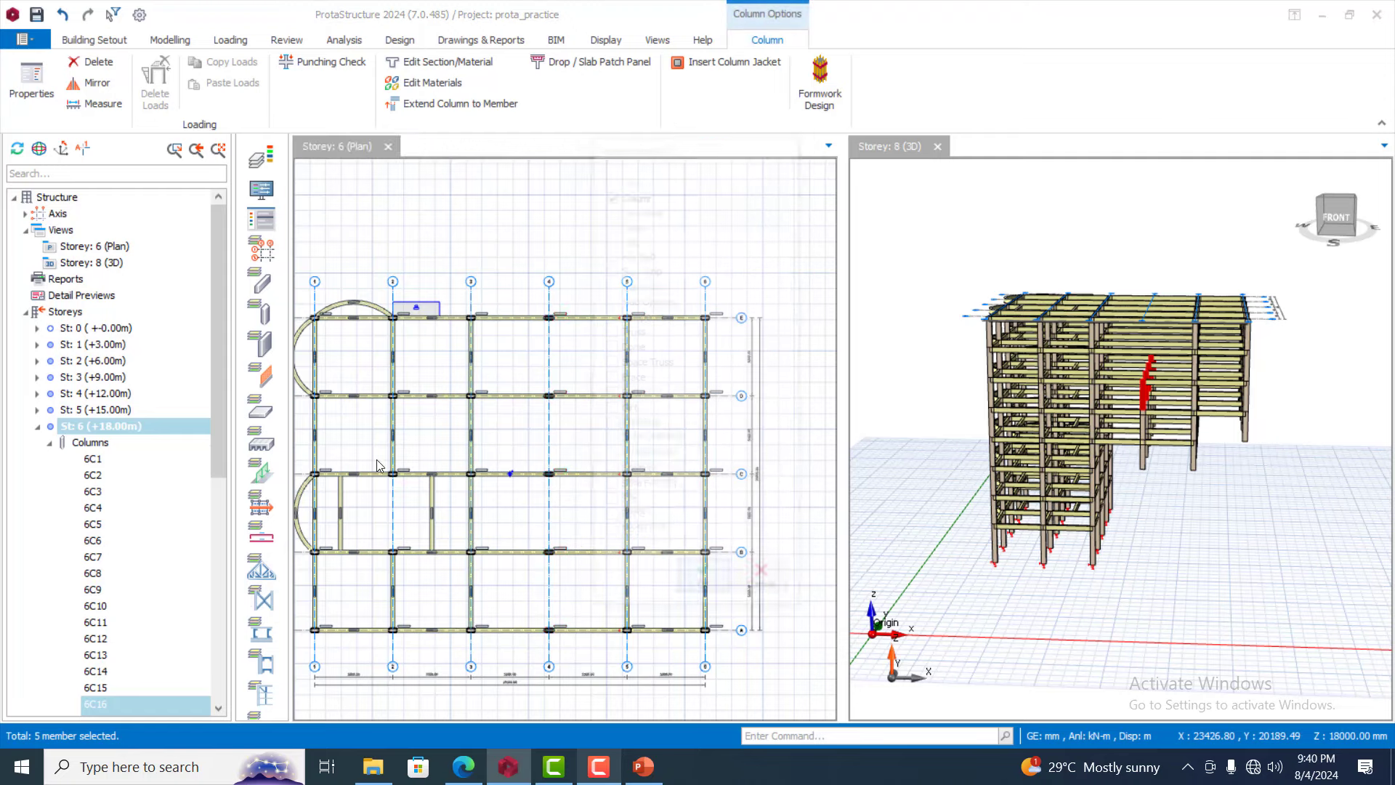
# Open the storey 5 plan and delete its five columns along axis 4
pyautogui.click(76, 411)
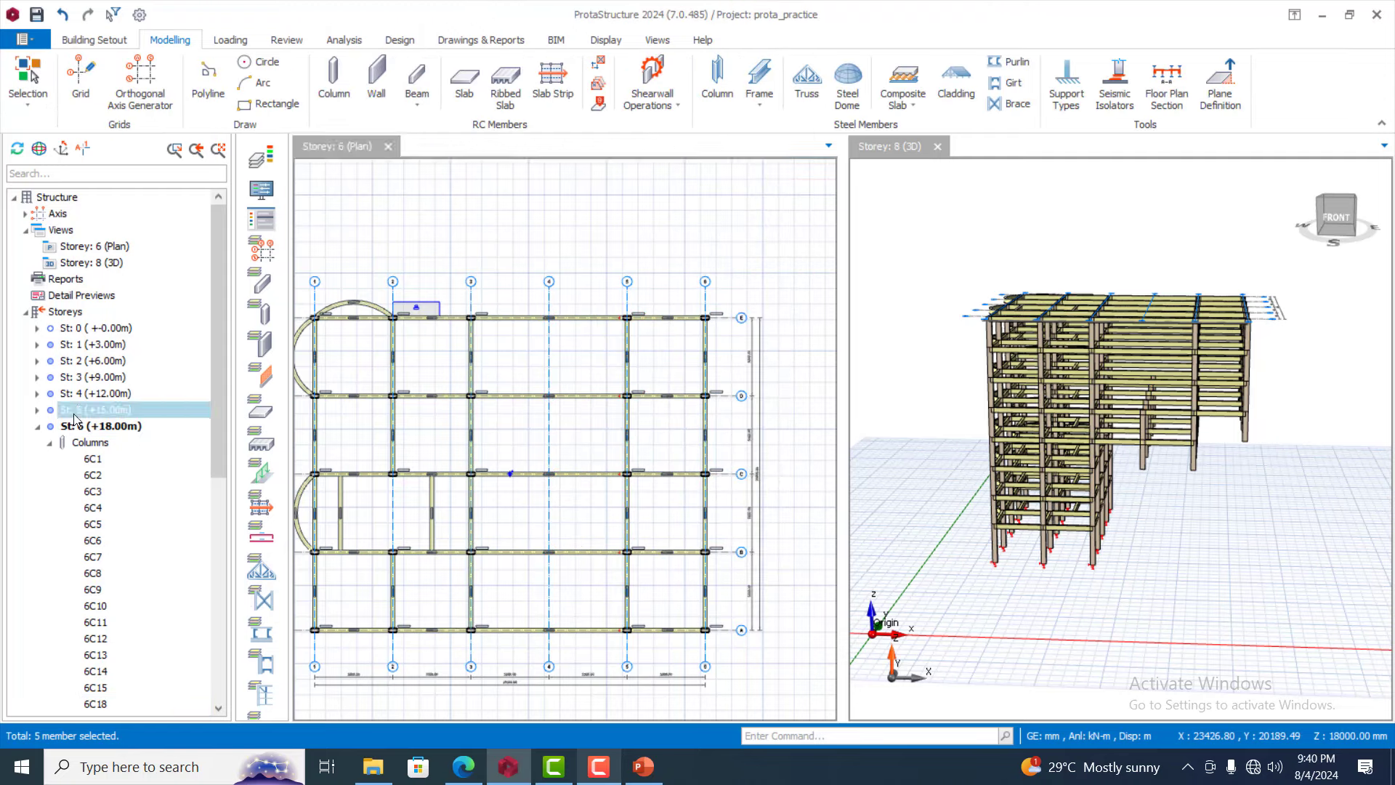
pyautogui.moveTo(524, 298); pyautogui.dragTo(600, 655)
pyautogui.press('Delete')
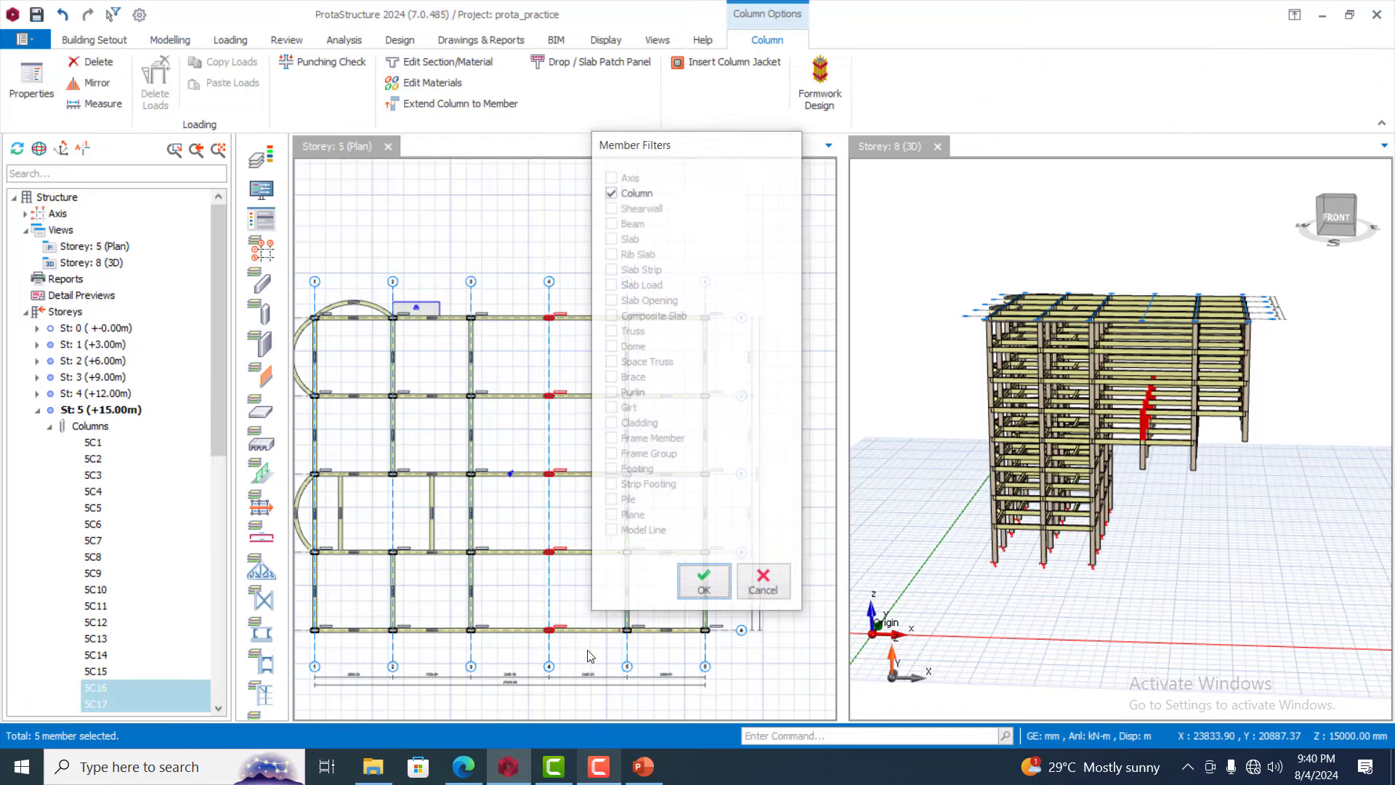
pyautogui.press('Return')
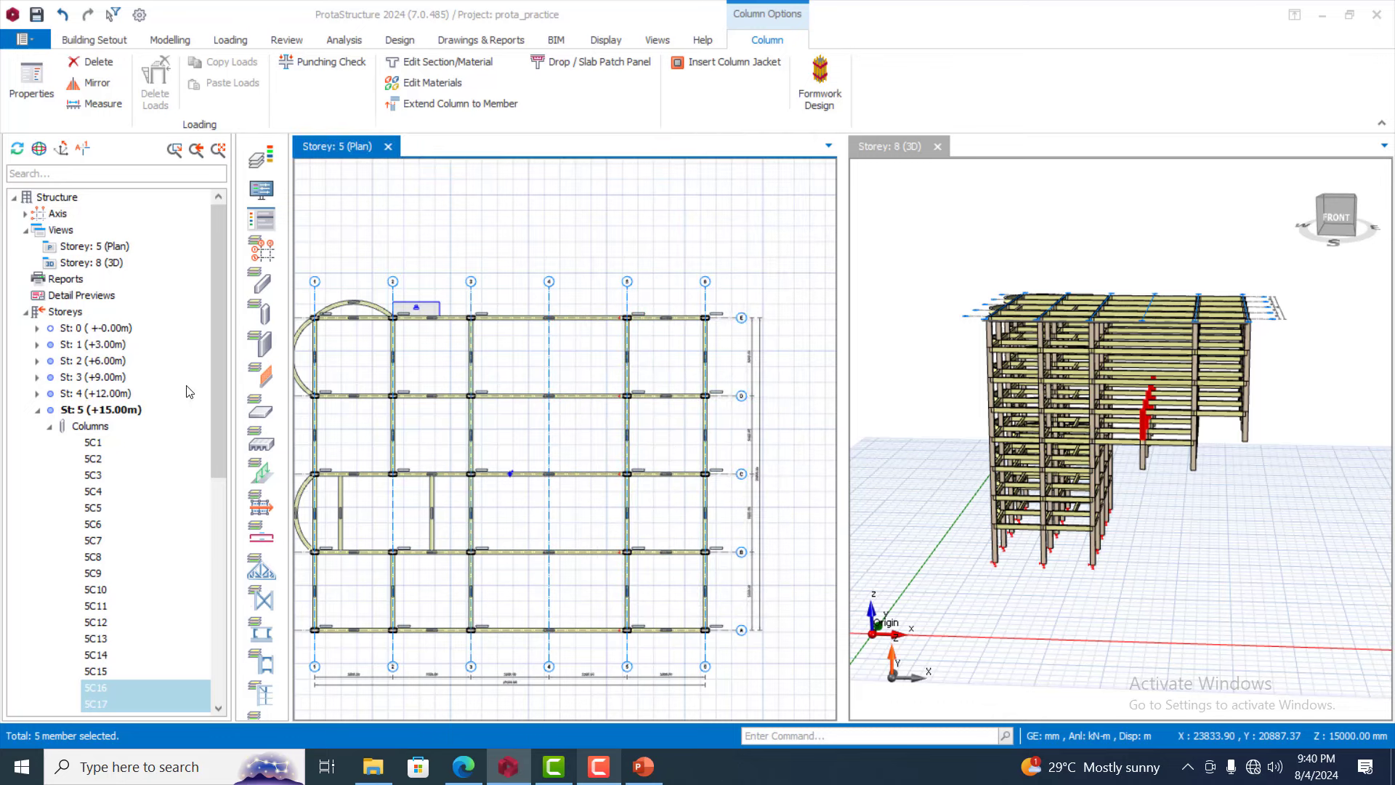
# Open the storey 4 plan and delete its five columns along axis 4
pyautogui.click(75, 396)
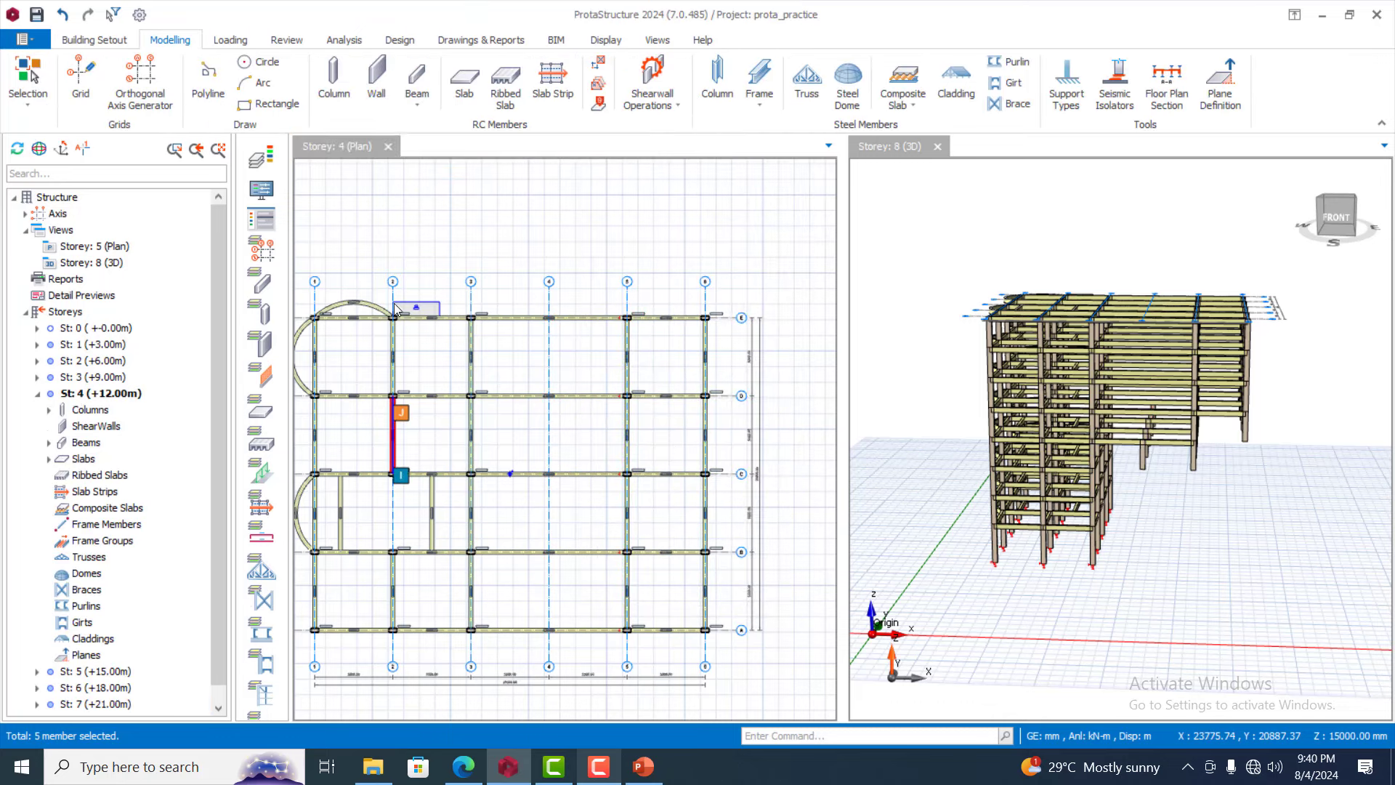
pyautogui.moveTo(515, 297); pyautogui.dragTo(587, 651)
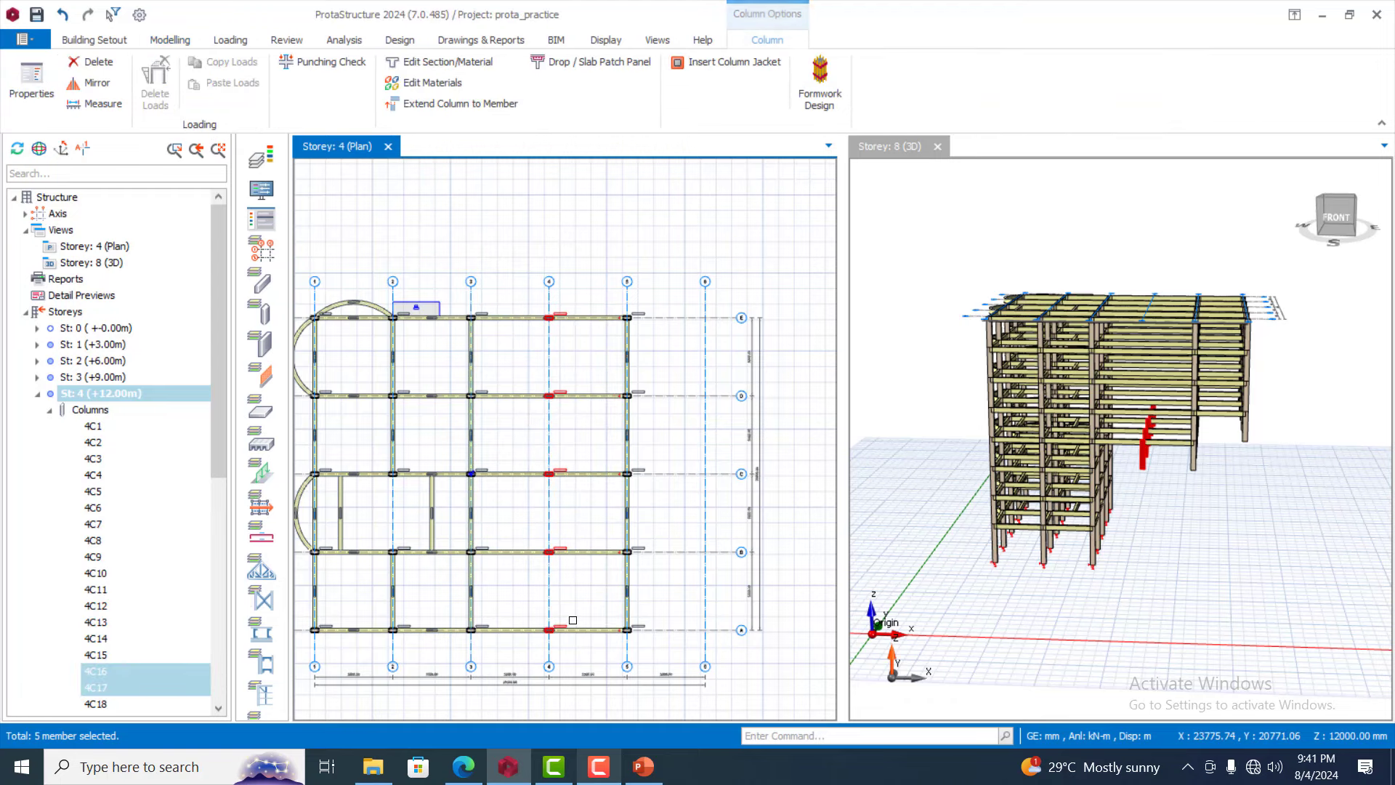
pyautogui.press('Delete')
pyautogui.click(704, 584)
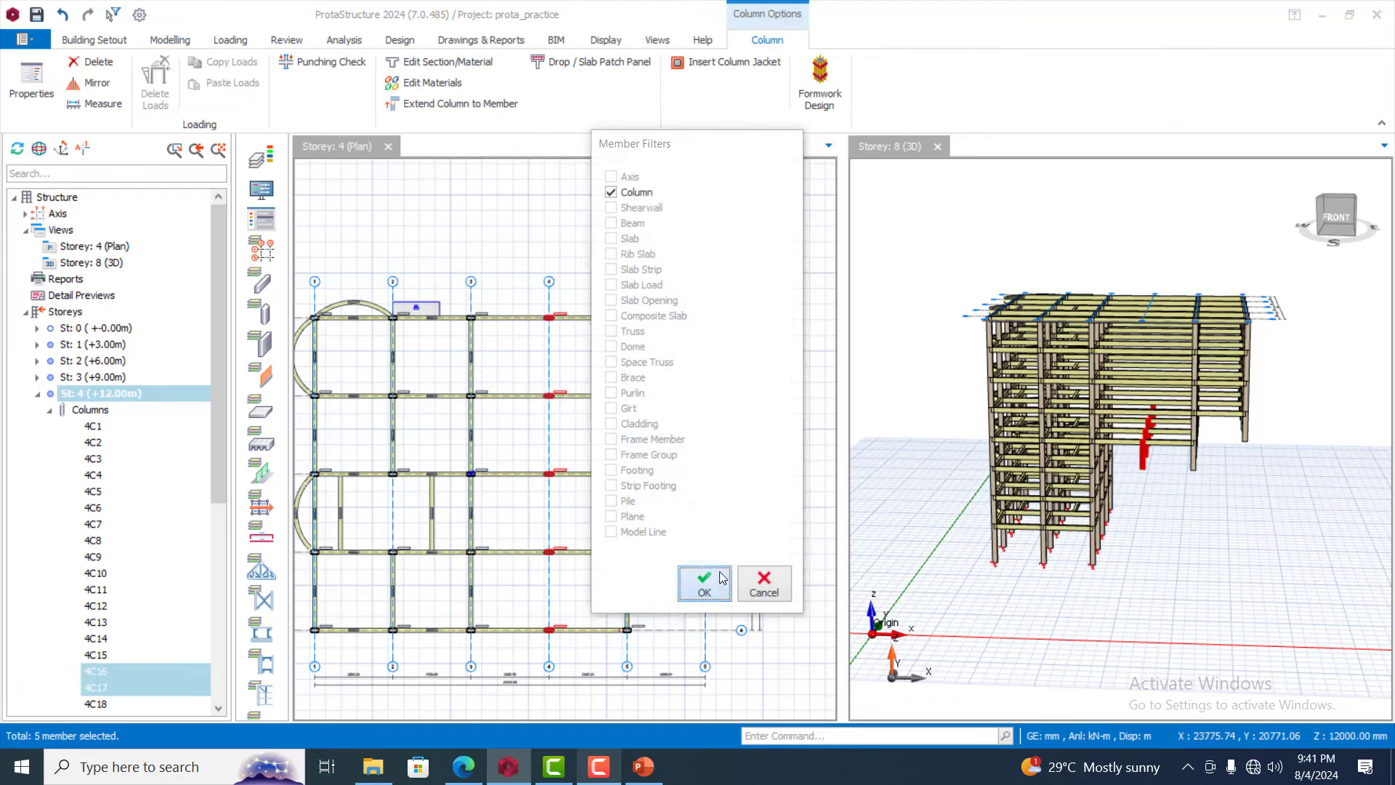
pyautogui.click(87, 377)
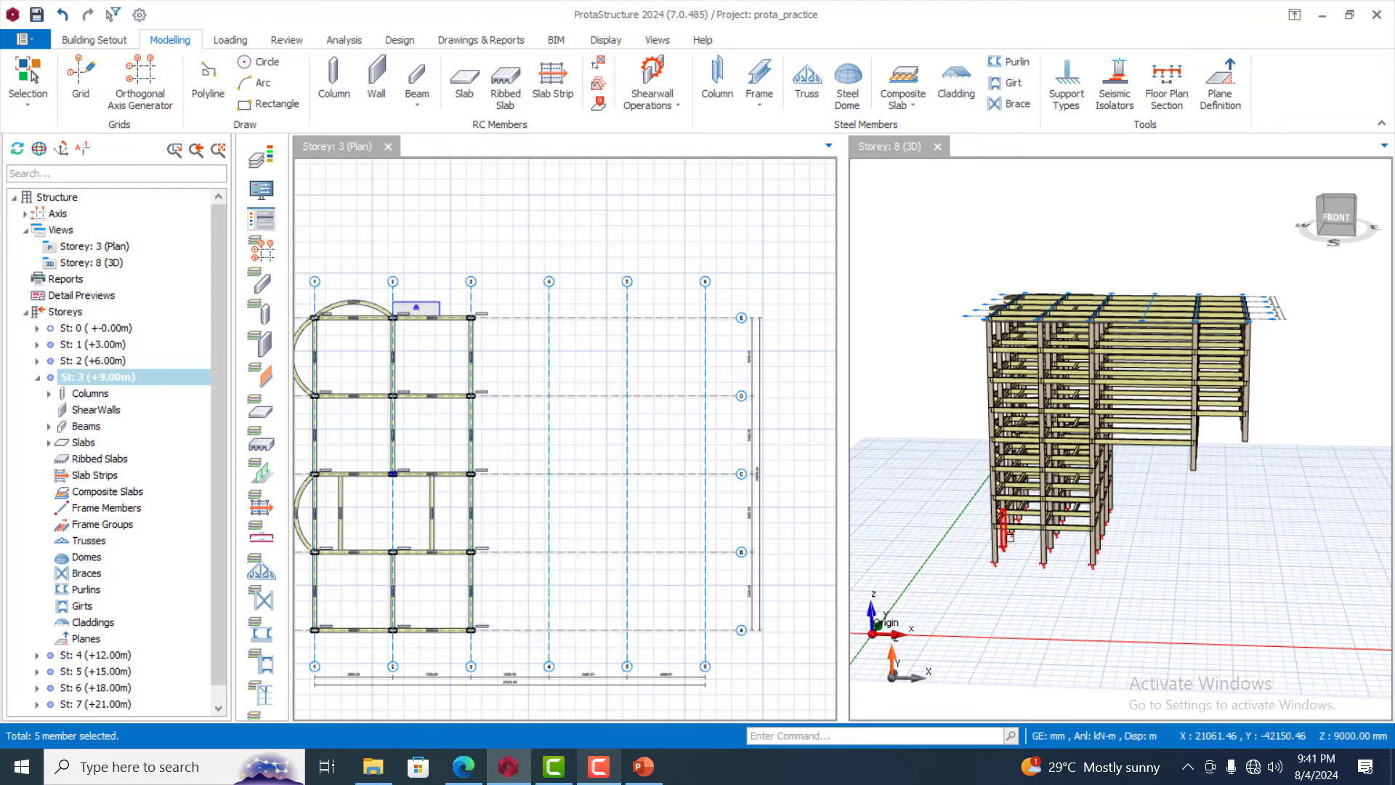
pyautogui.moveTo(1039, 576)
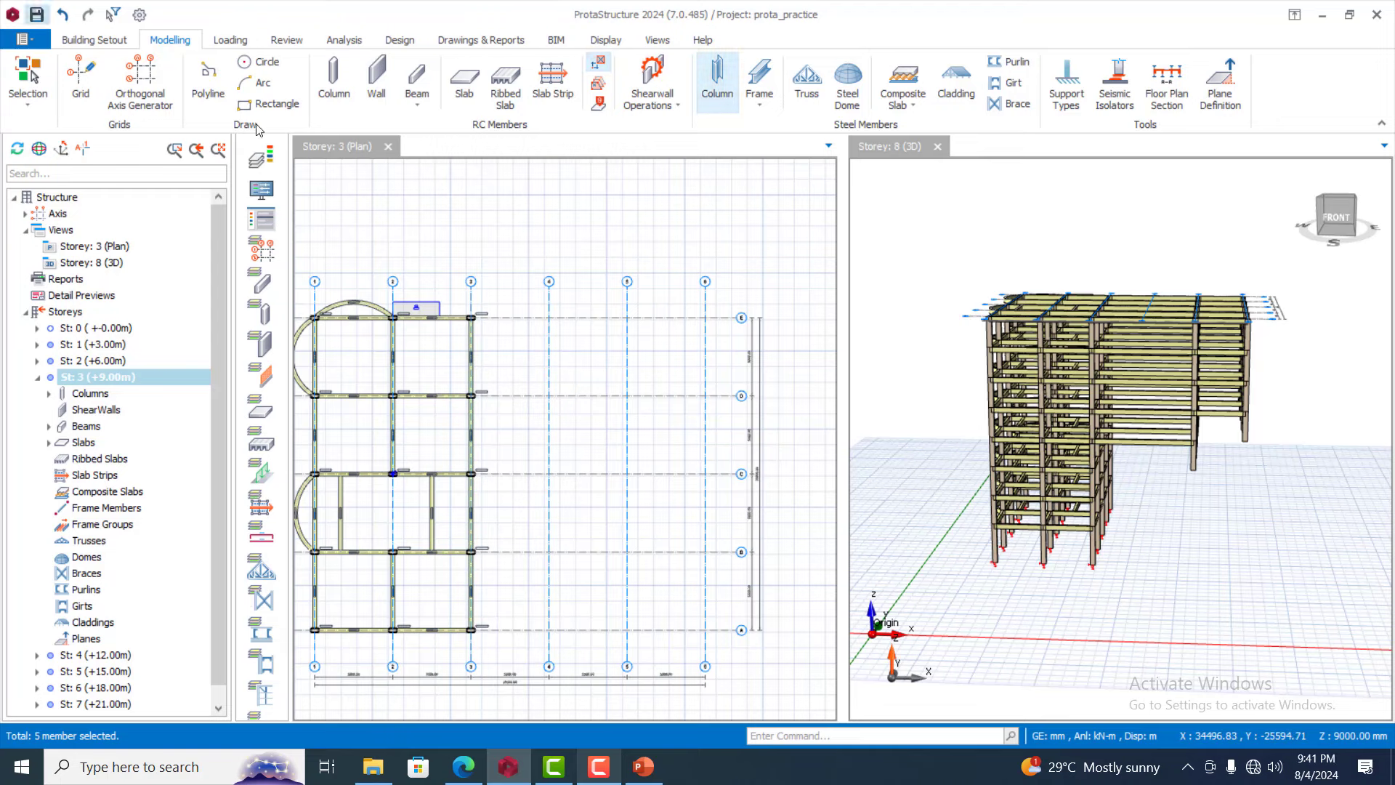
pyautogui.scroll(-1, 139, 412)
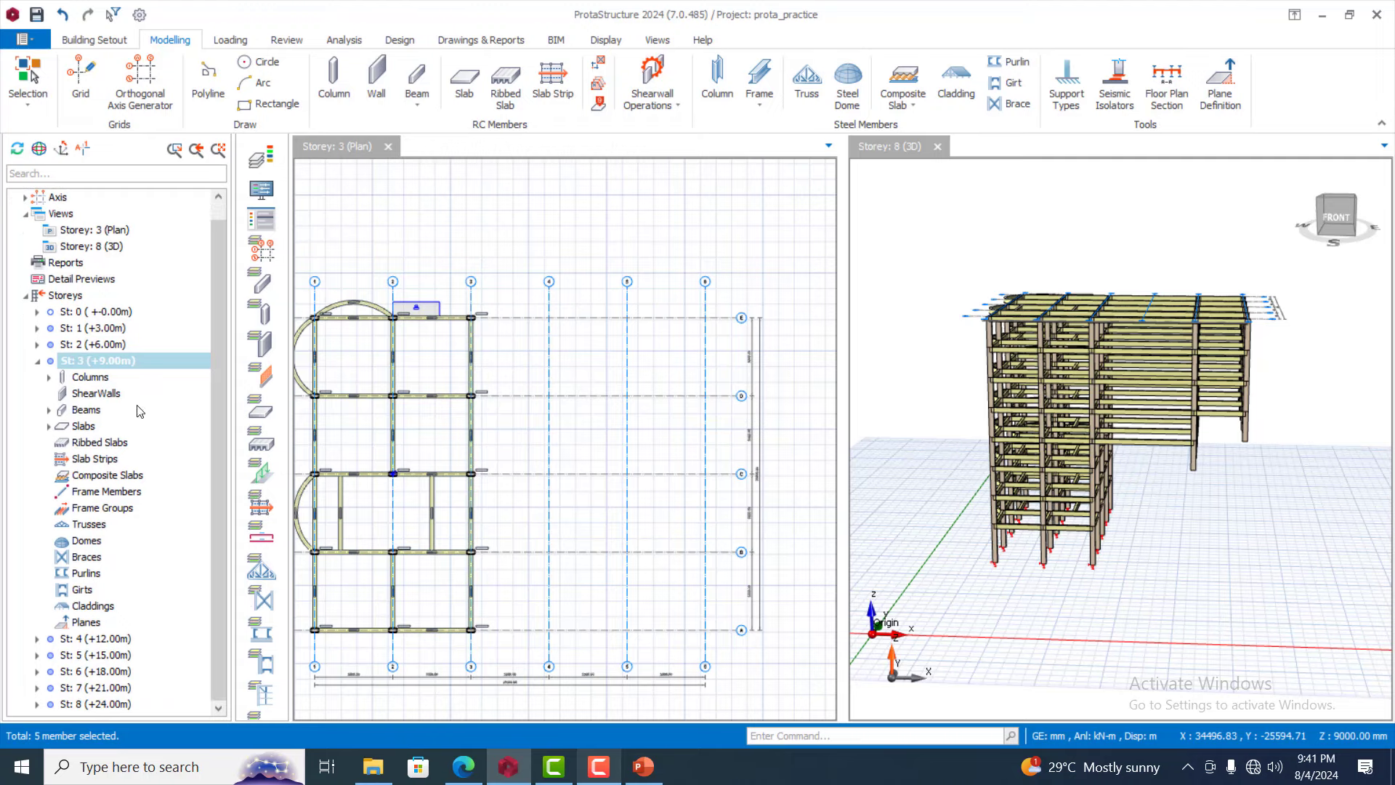
# On storey 4, insert a beam from axis E to A at 0.33L (3300 mm) between axes 3 and 5, split at supporting spans
pyautogui.doubleClick(81, 638)
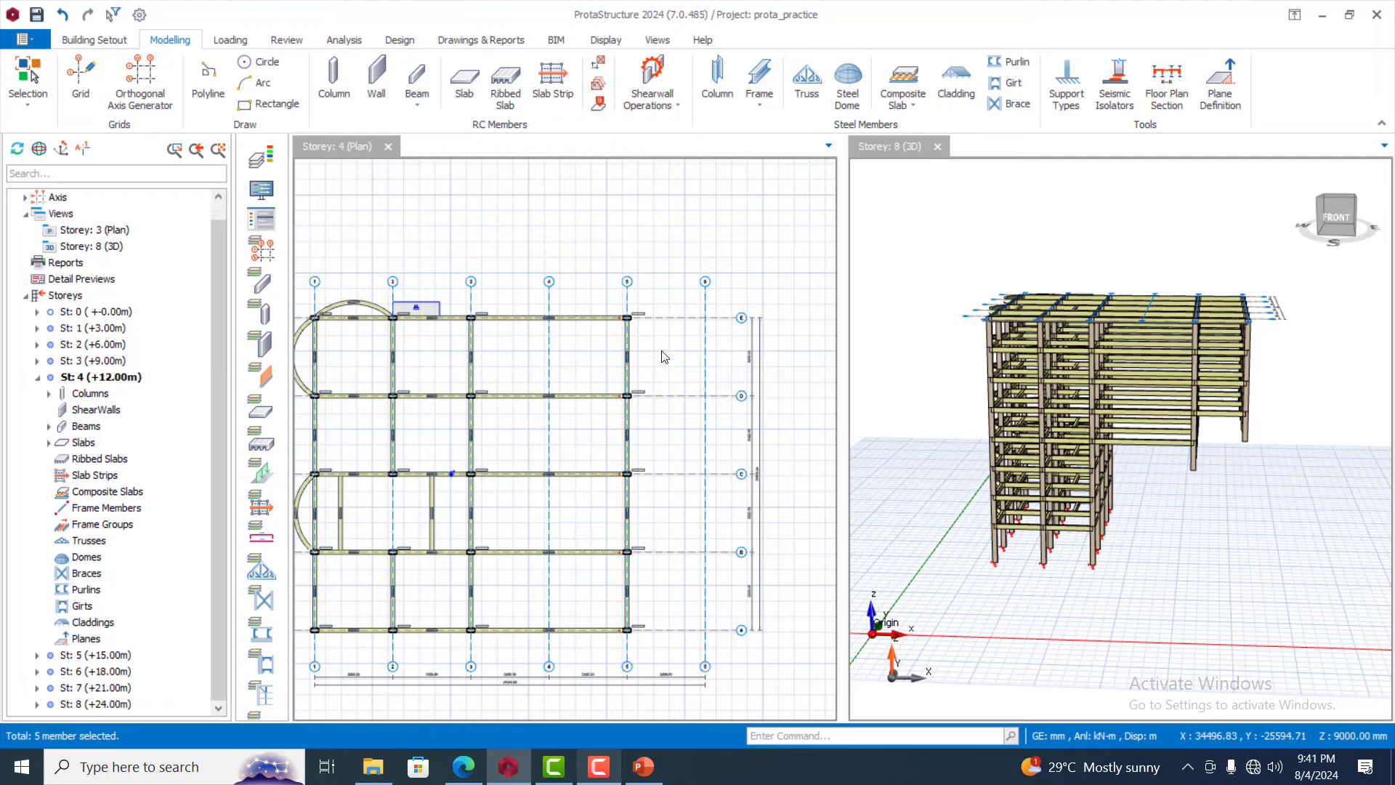
pyautogui.scroll(3, 654, 320)
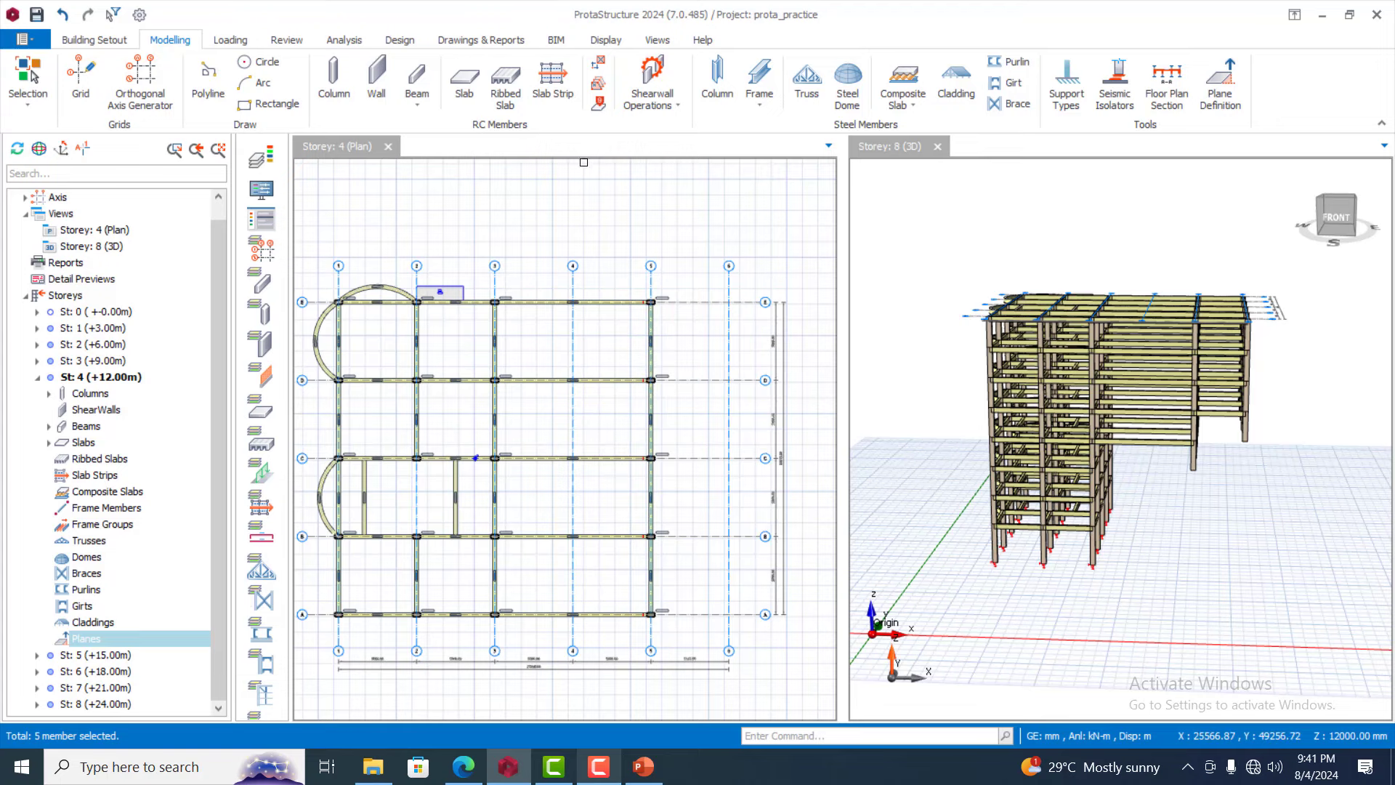
pyautogui.click(417, 102)
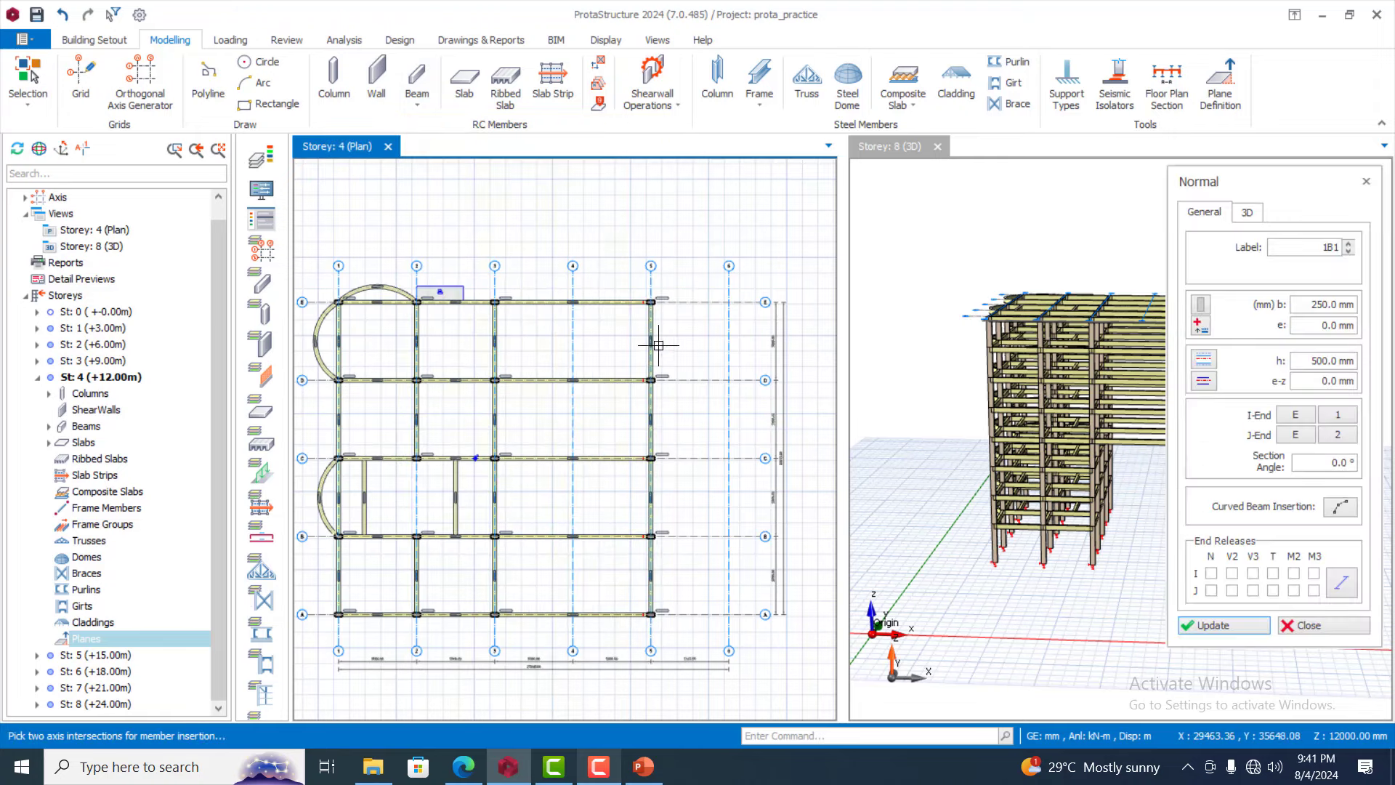
pyautogui.scroll(1, 558, 364)
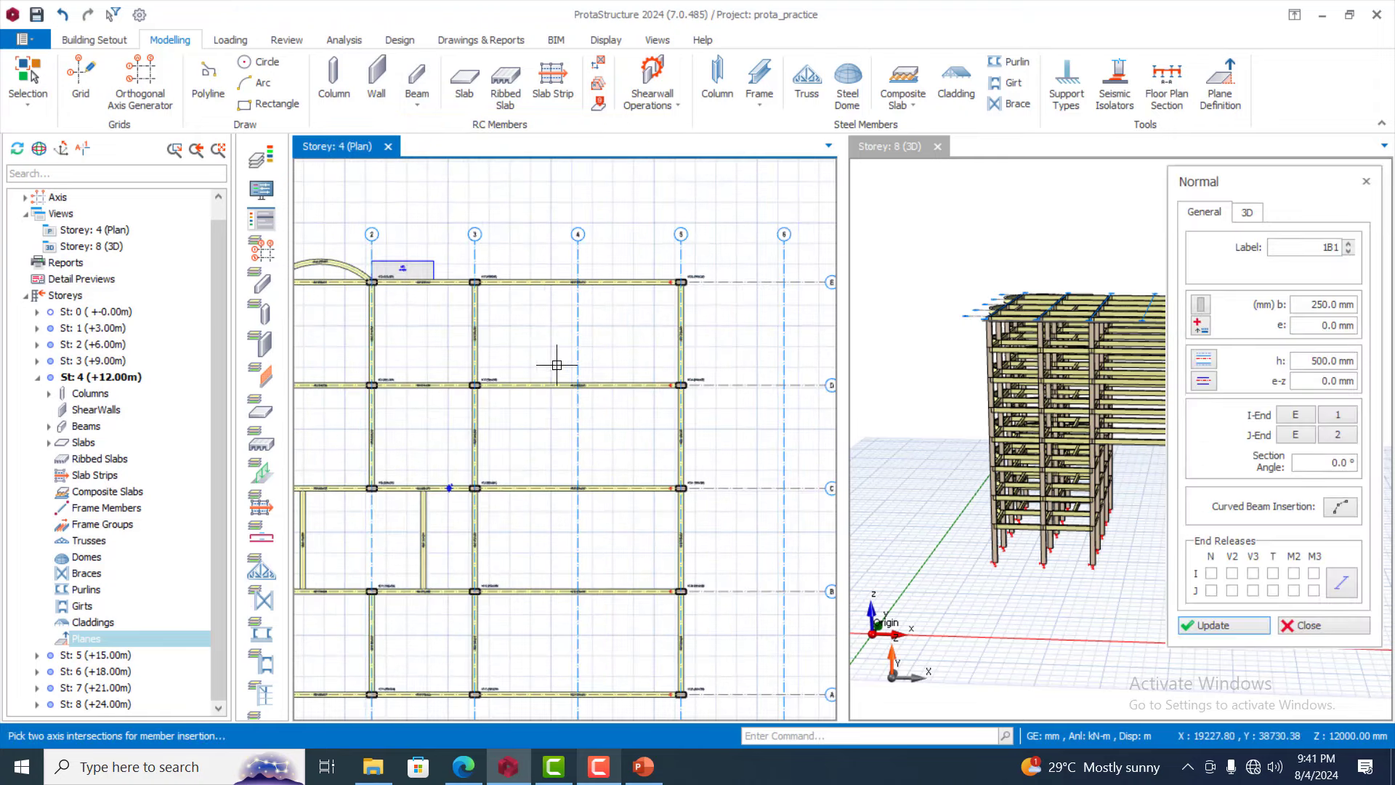
pyautogui.click(543, 282)
pyautogui.scroll(-1, 579, 430)
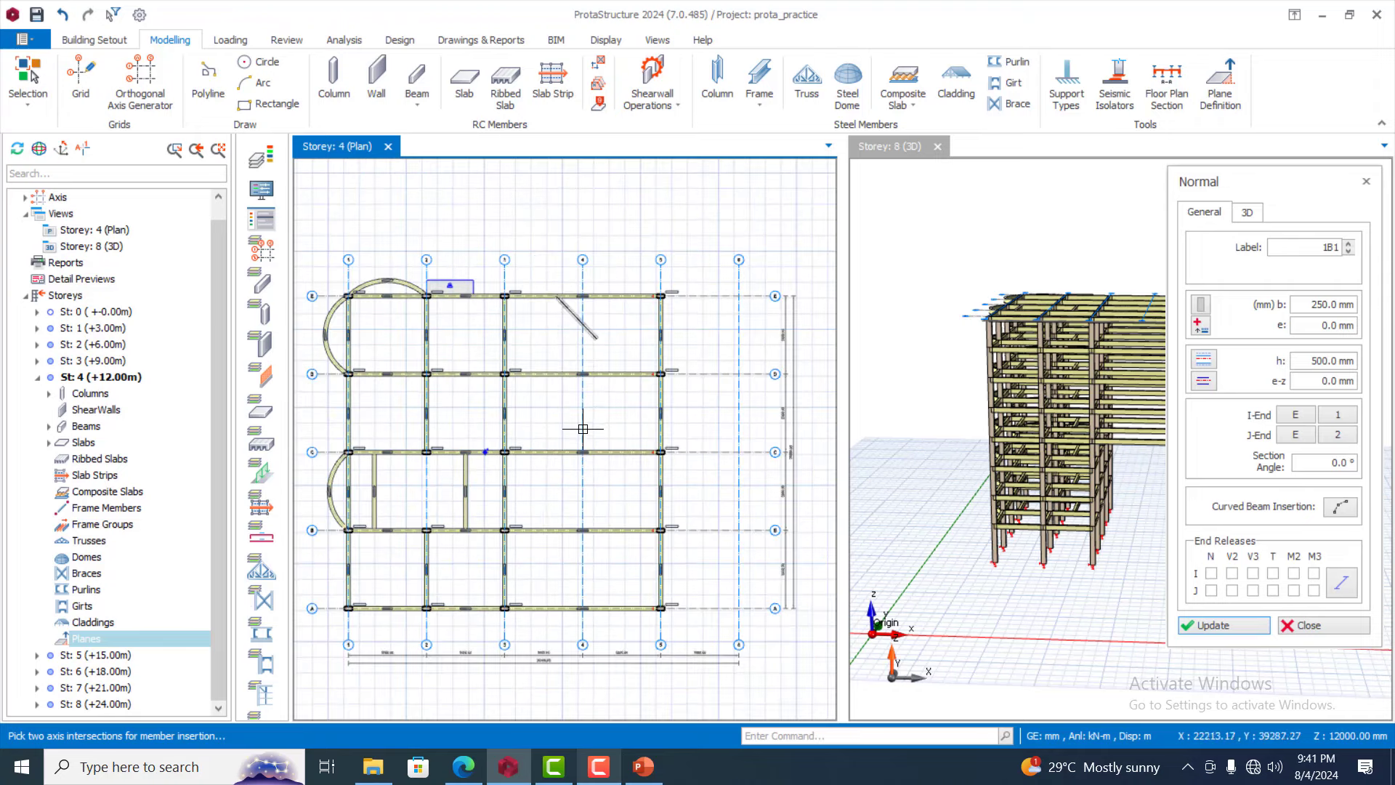
pyautogui.click(555, 608)
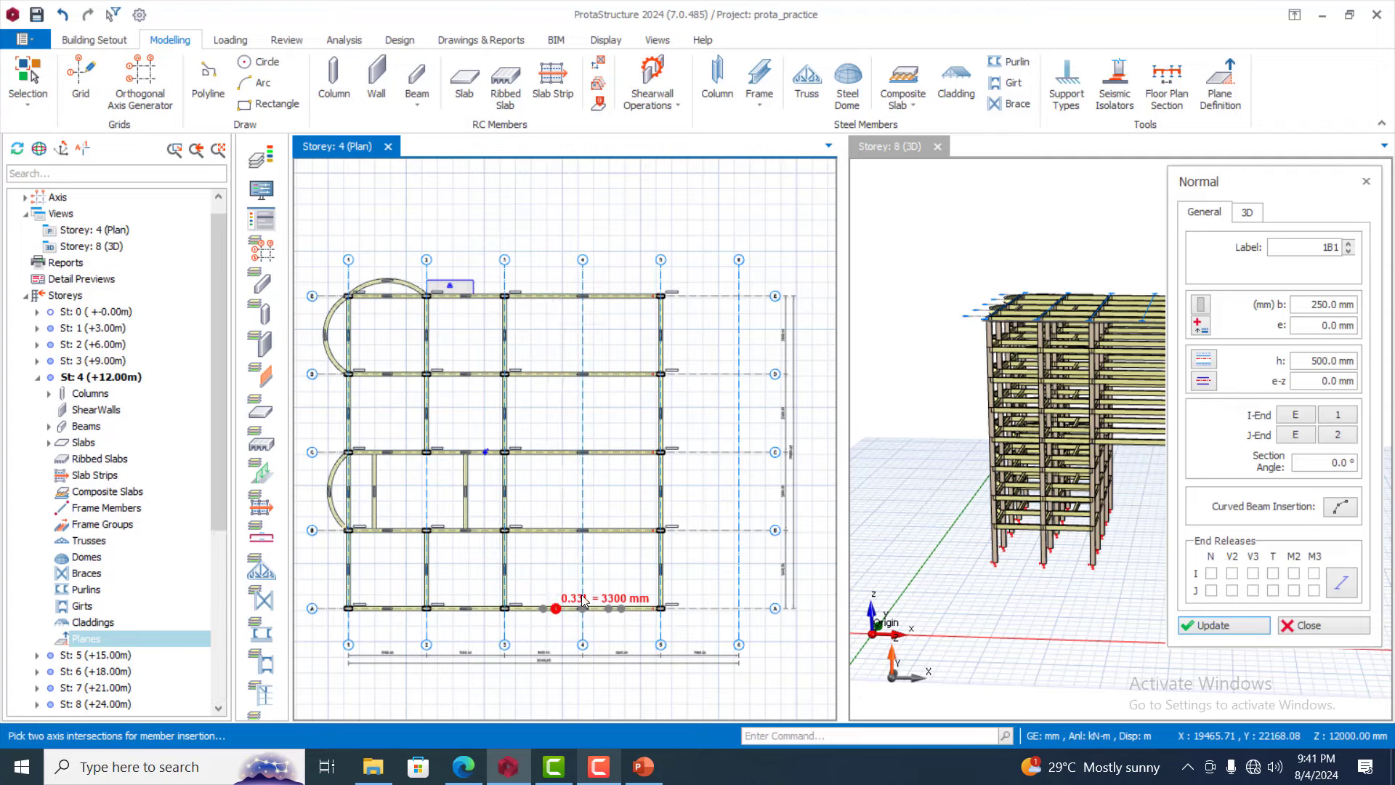
pyautogui.click(757, 447)
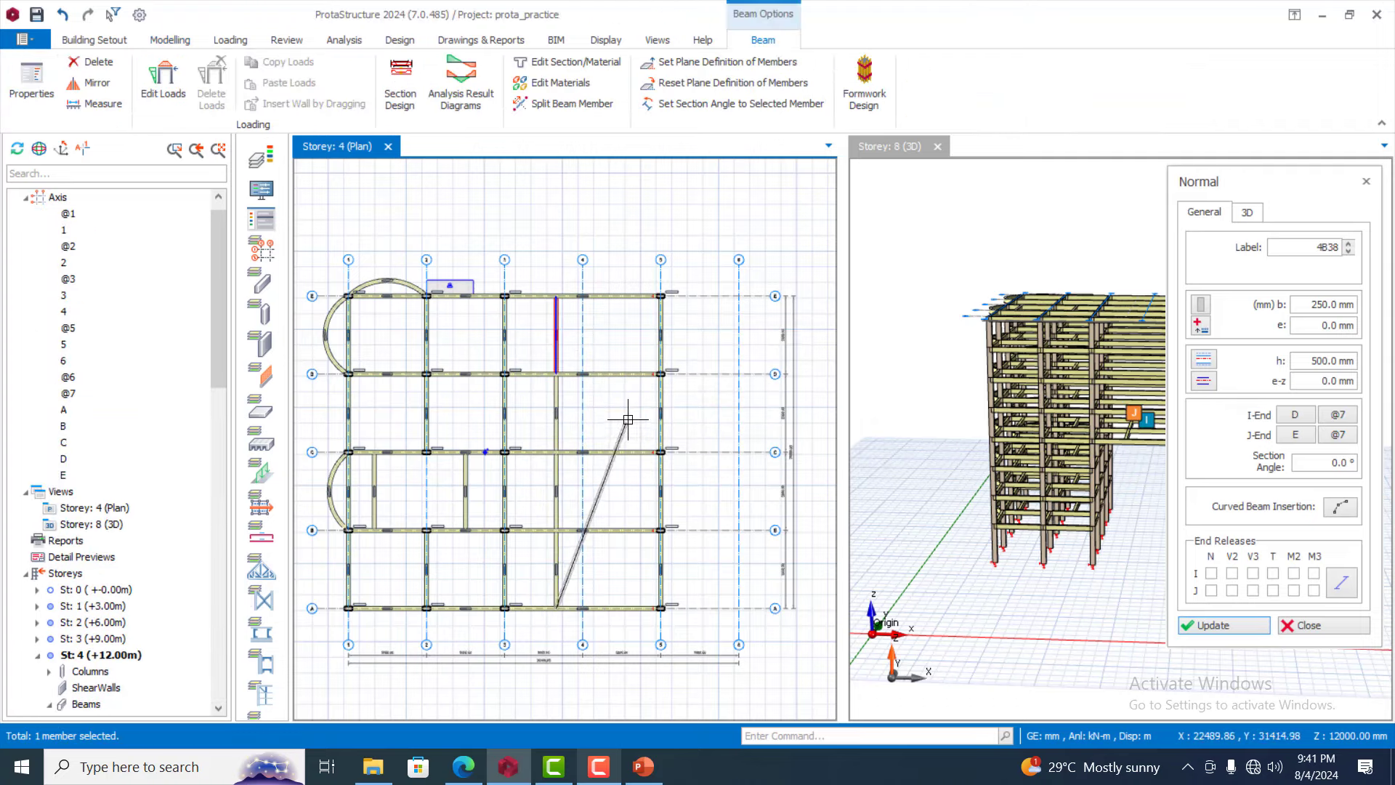
pyautogui.press('Escape')
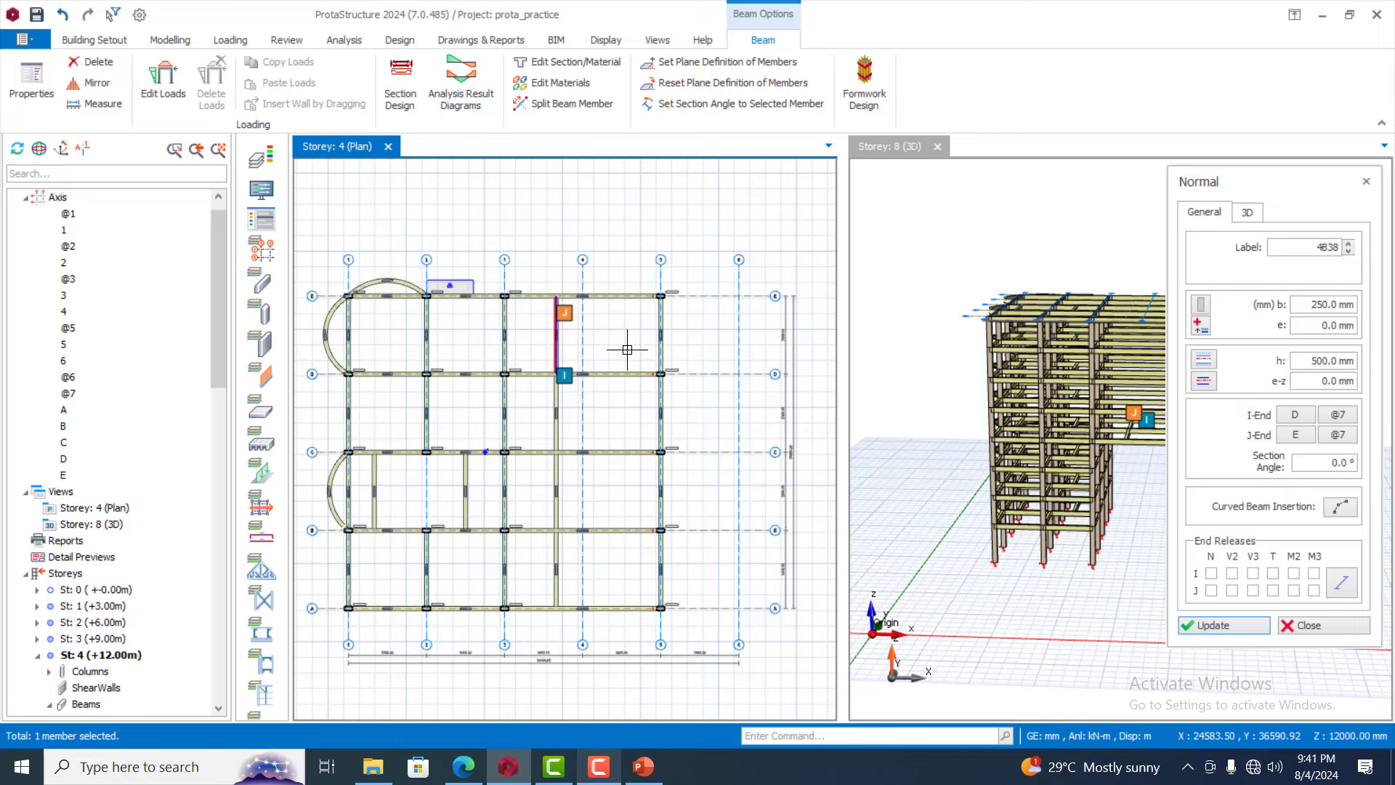
# Insert a second storey 4 beam from axis E to A at 0.67L (6700 mm) between axes 3 and 5, split at supporting spans
pyautogui.click(608, 297)
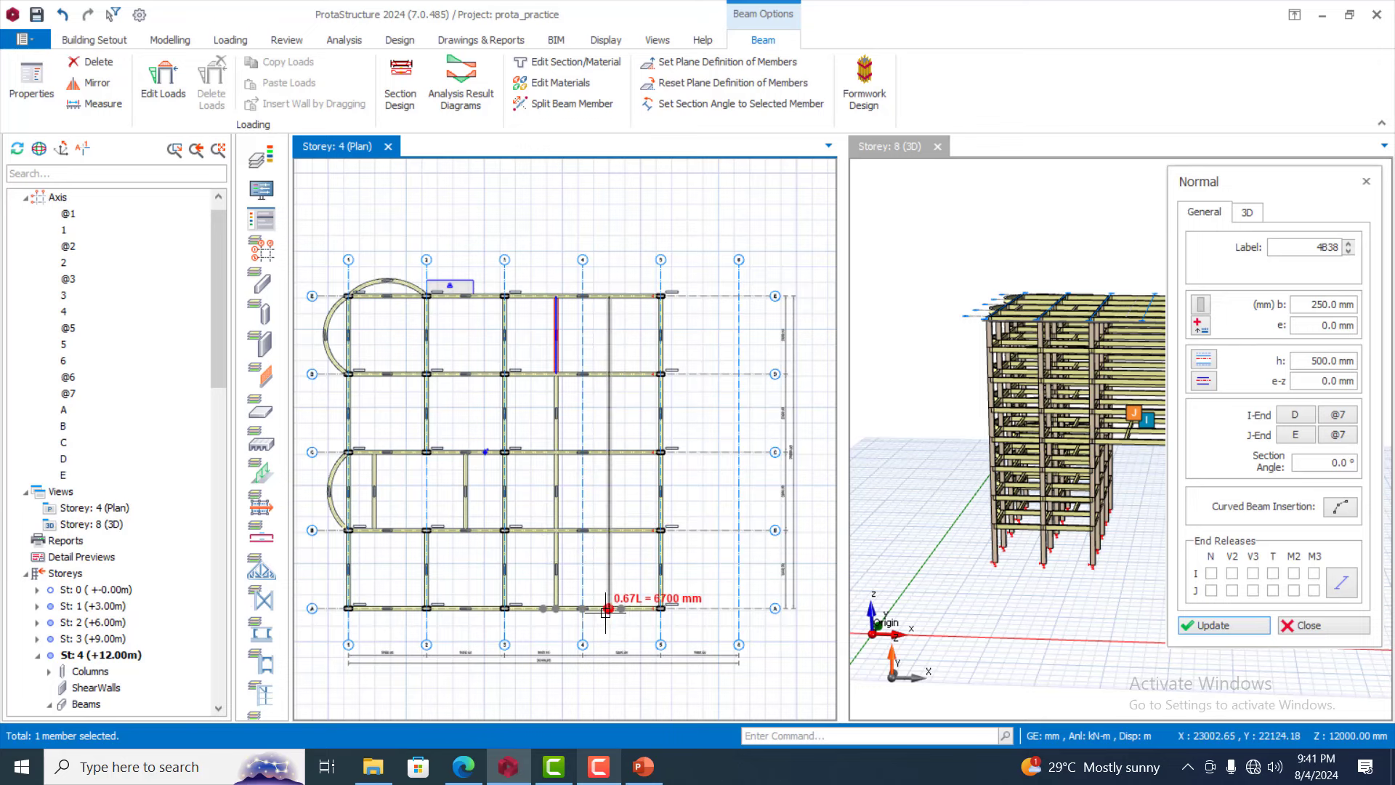
pyautogui.click(606, 610)
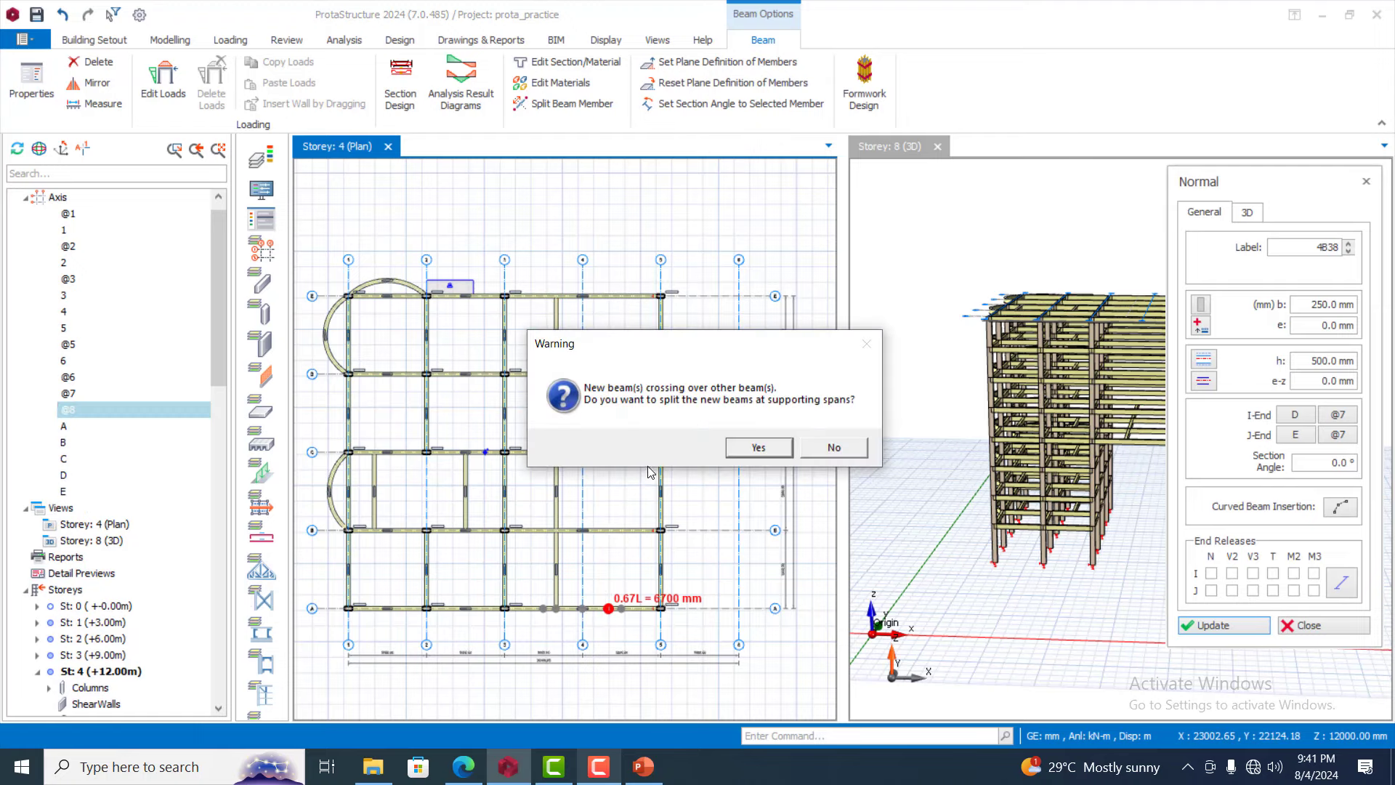
pyautogui.click(748, 449)
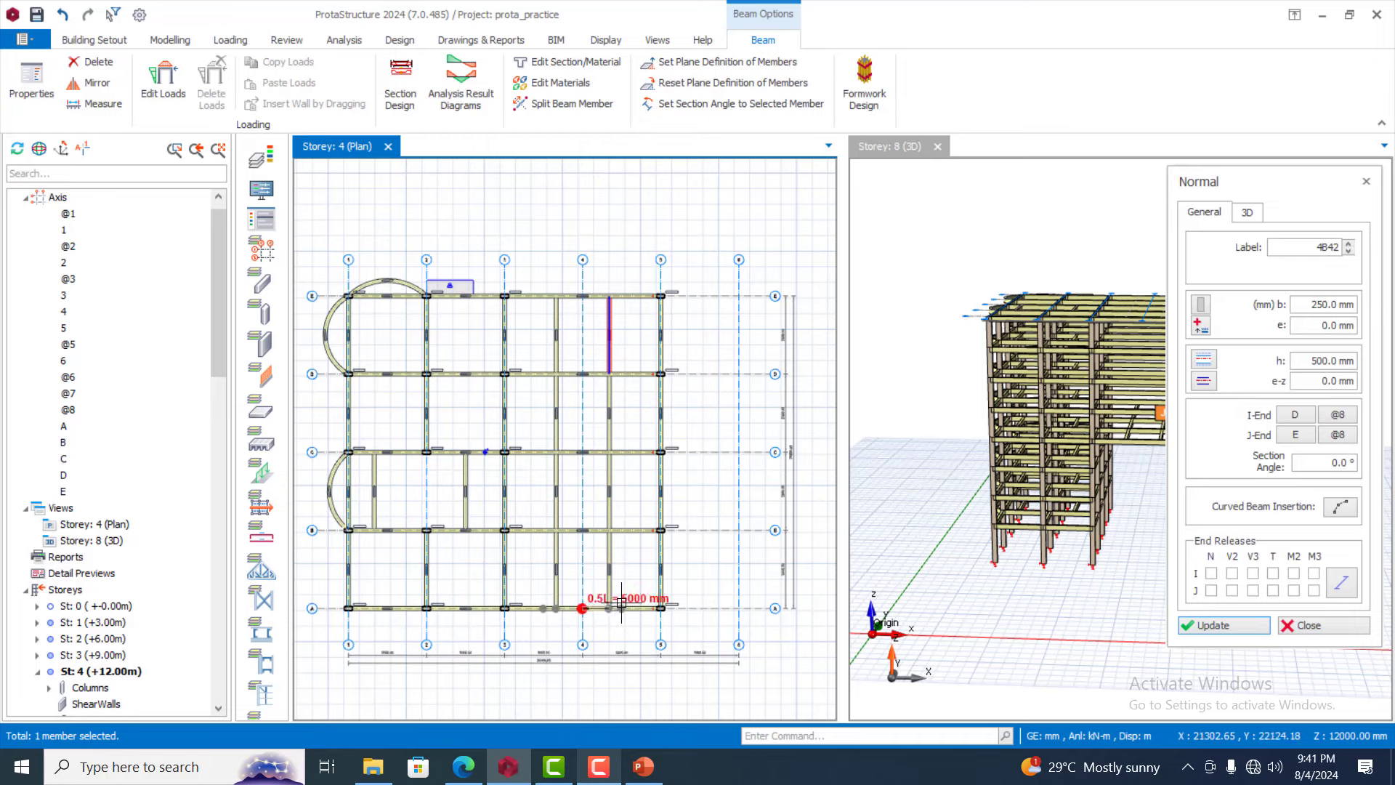
pyautogui.press('Escape')
pyautogui.press('Escape')
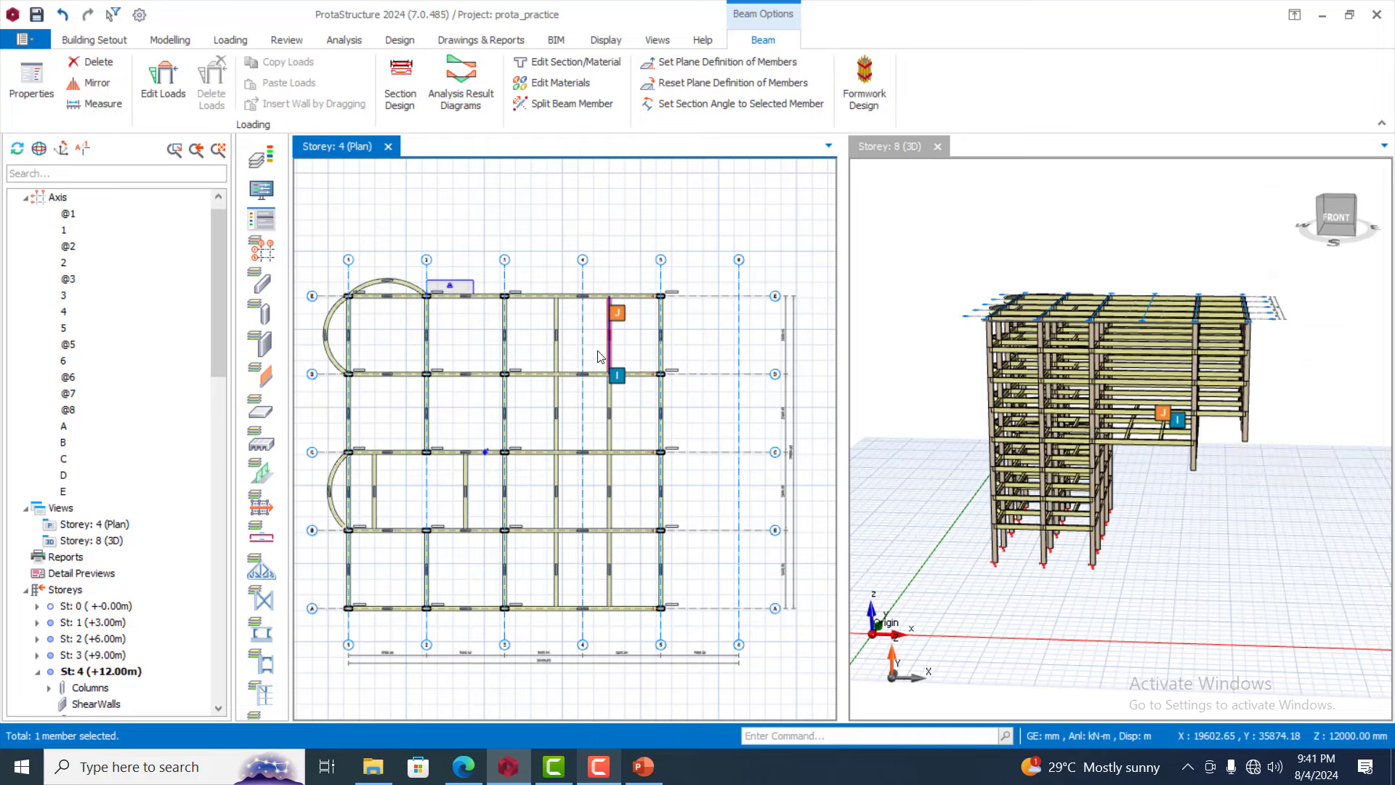
# Generate the eight storey 4 secondary beam segments between axes 3 and 5 onto storeys 5 to 8, selected members only
pyautogui.scroll(2, 572, 345)
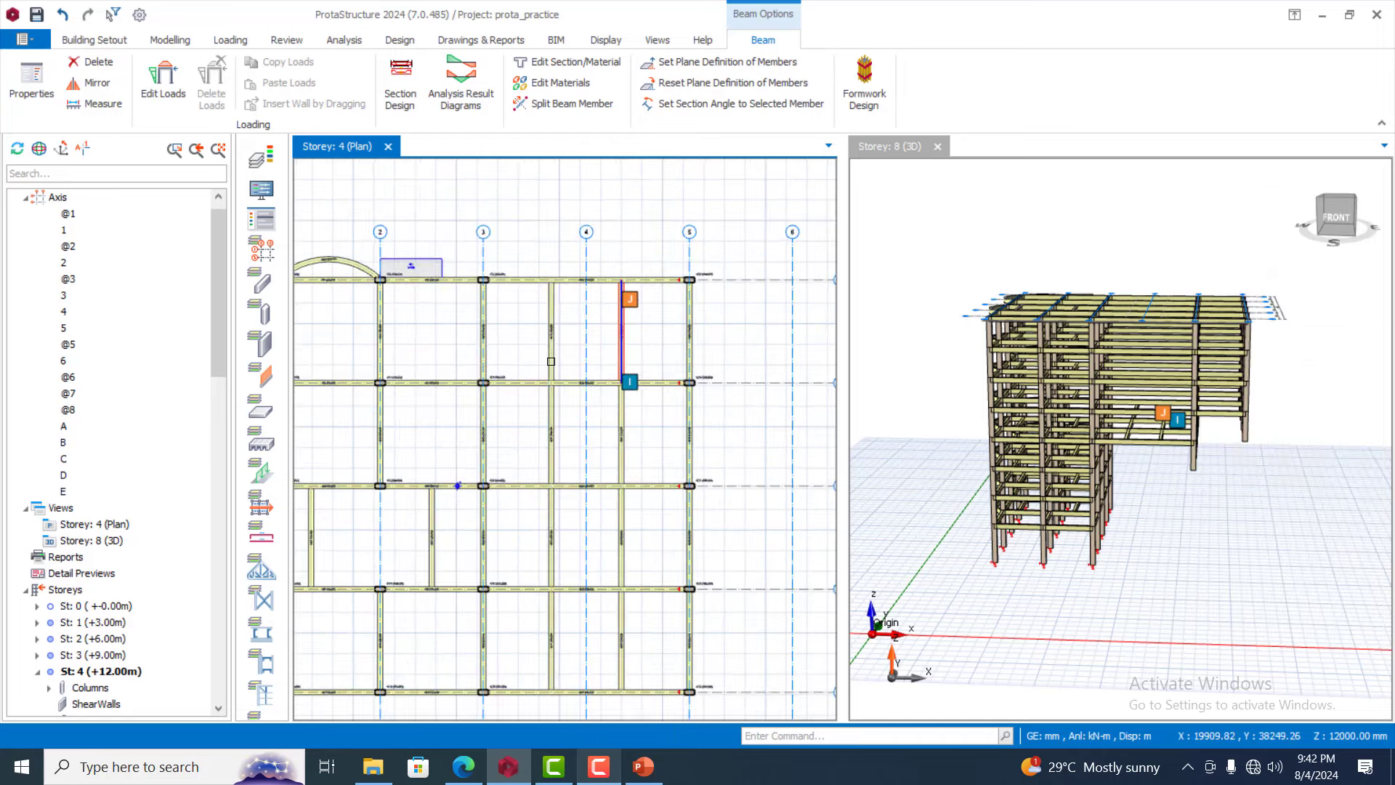
pyautogui.click(555, 344)
pyautogui.click(625, 447)
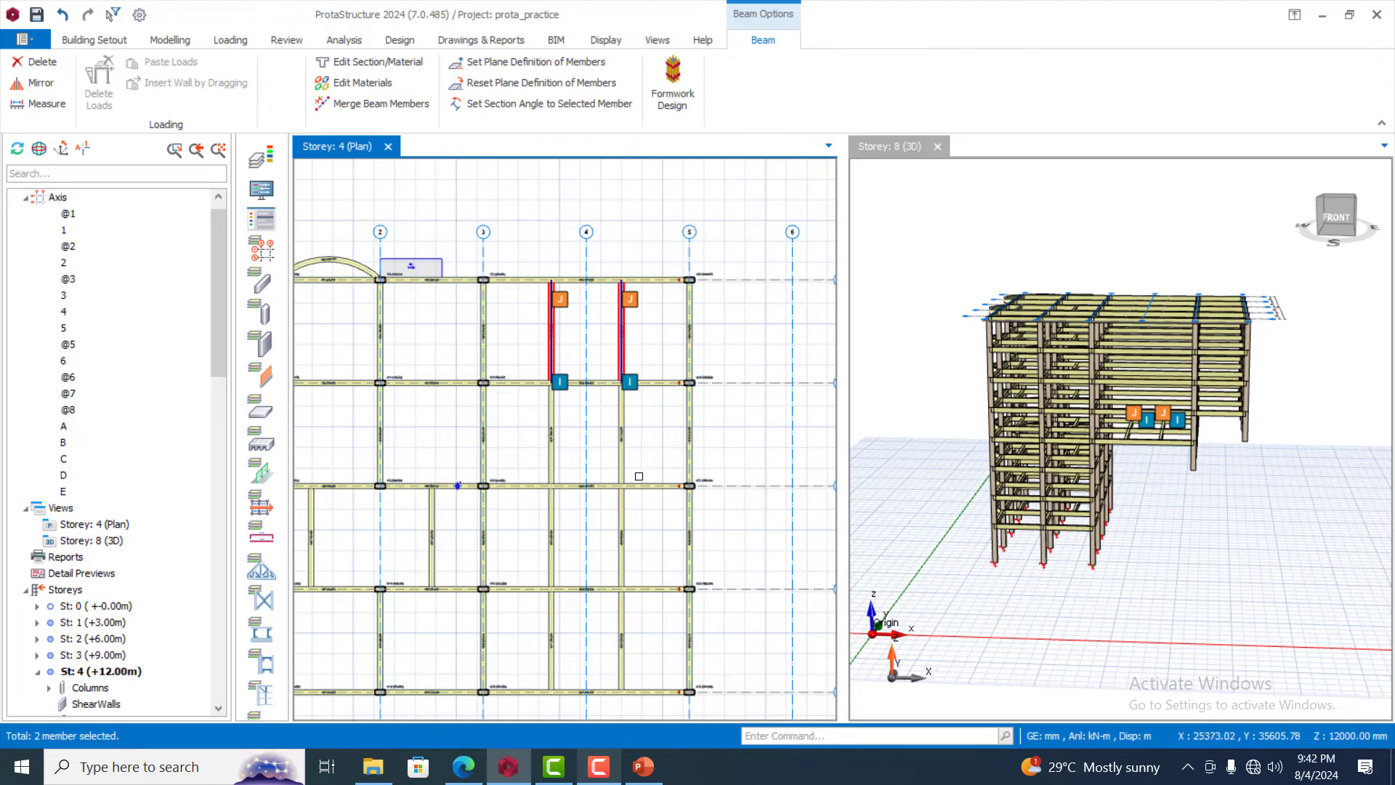
pyautogui.click(564, 467)
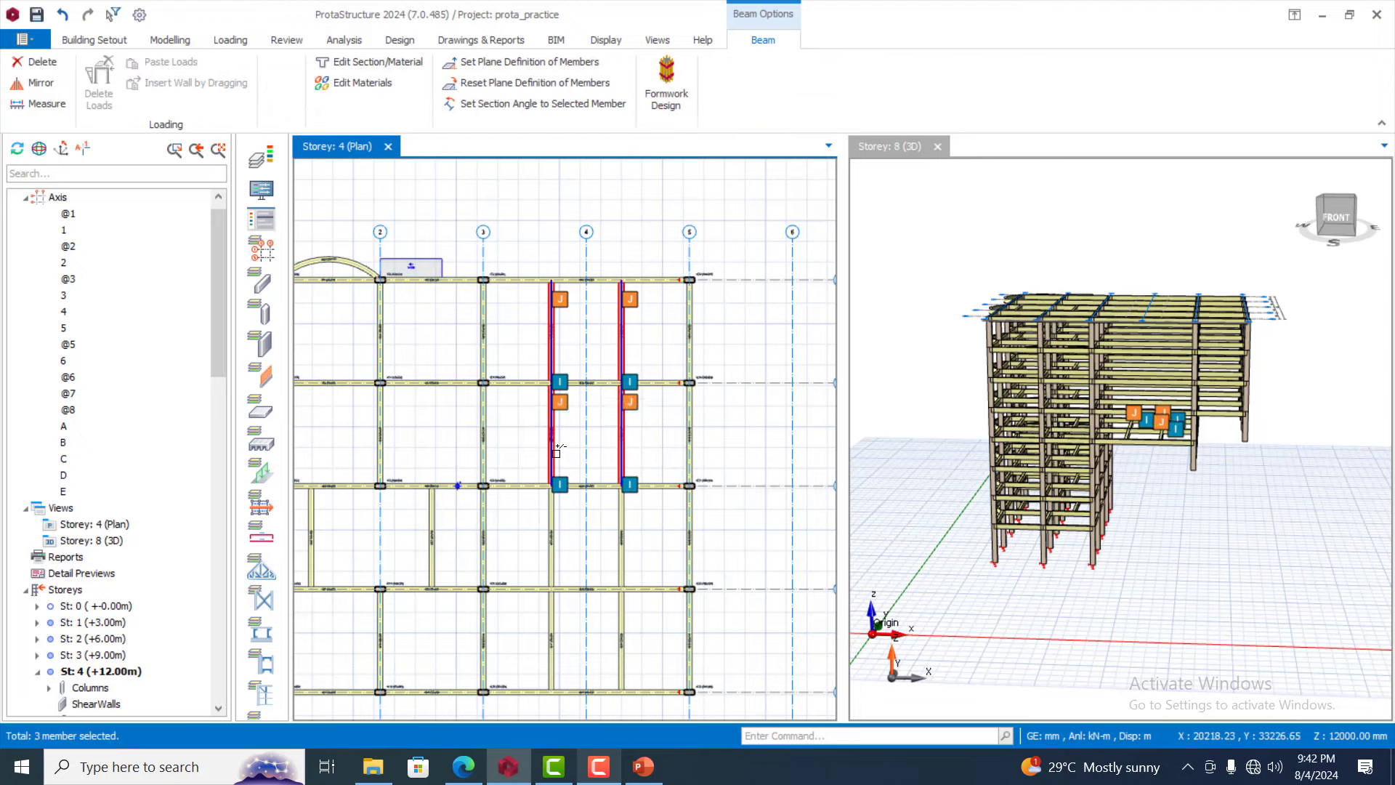
pyautogui.click(571, 523)
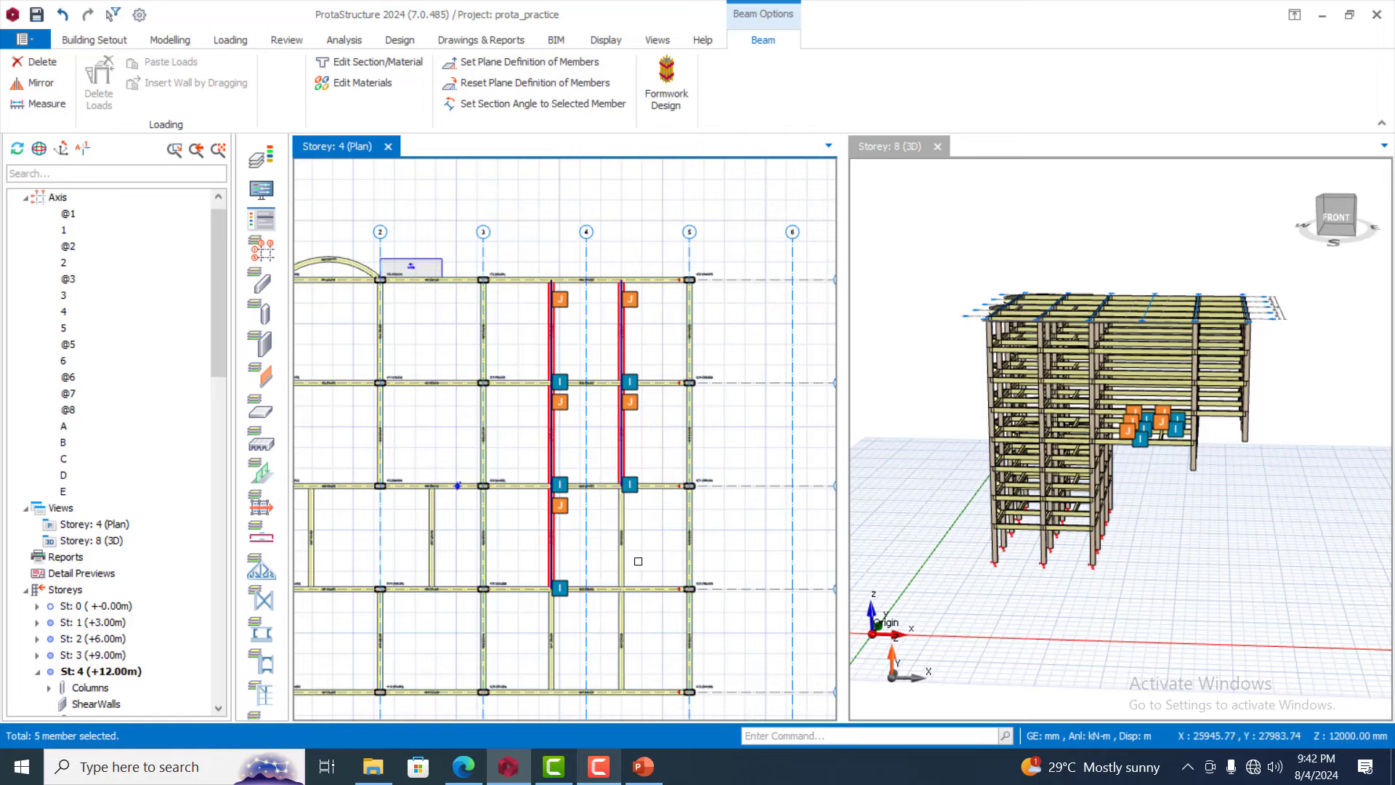
pyautogui.click(625, 538)
pyautogui.click(625, 640)
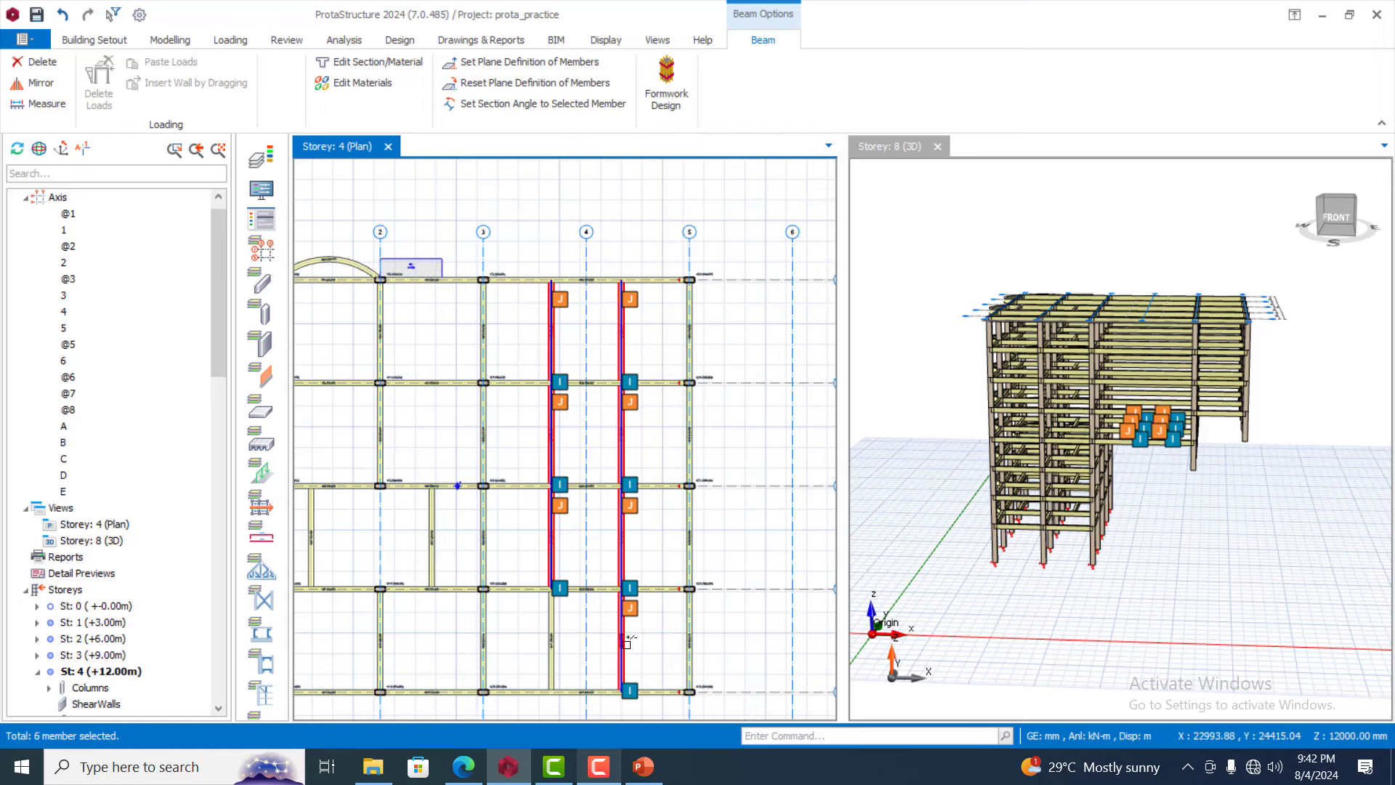
pyautogui.click(554, 625)
pyautogui.rightClick(554, 622)
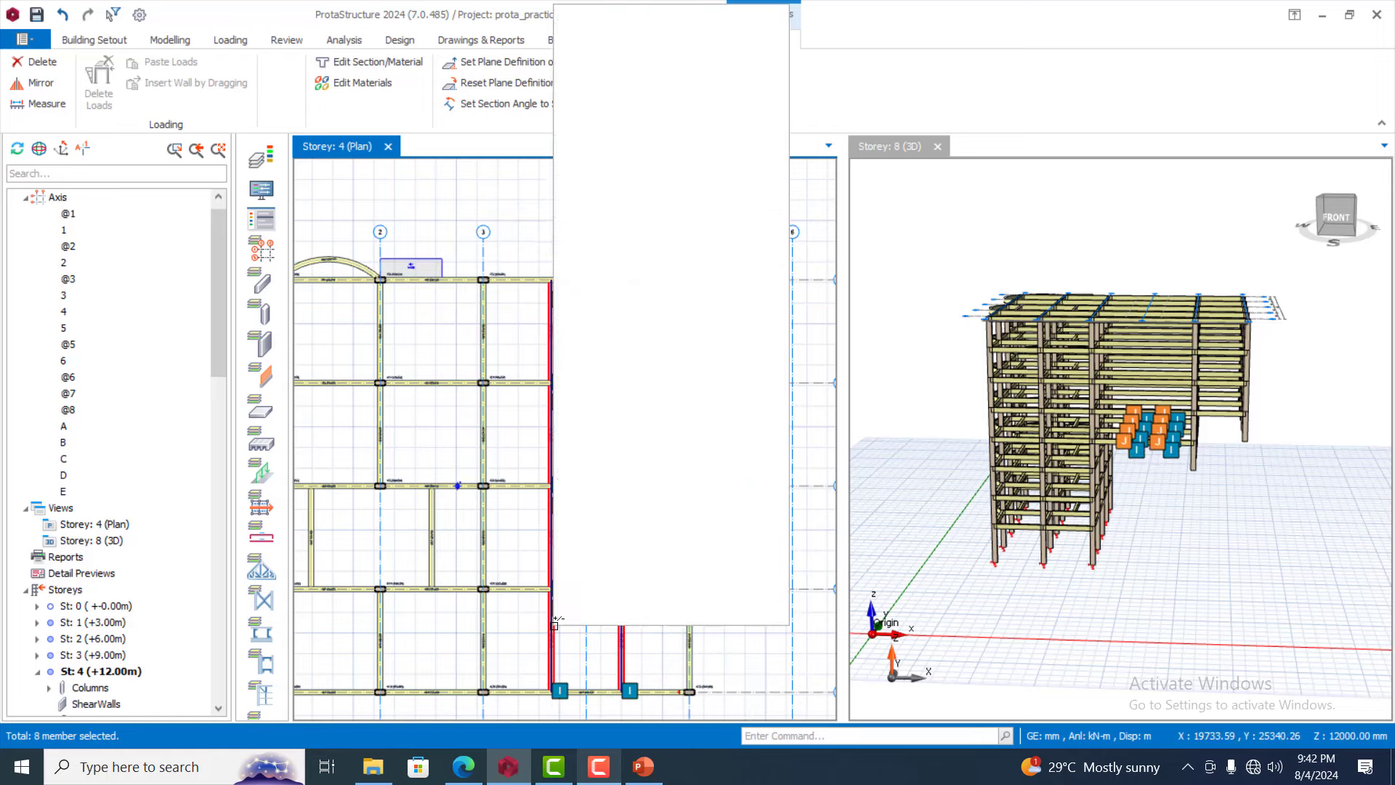
pyautogui.click(687, 244)
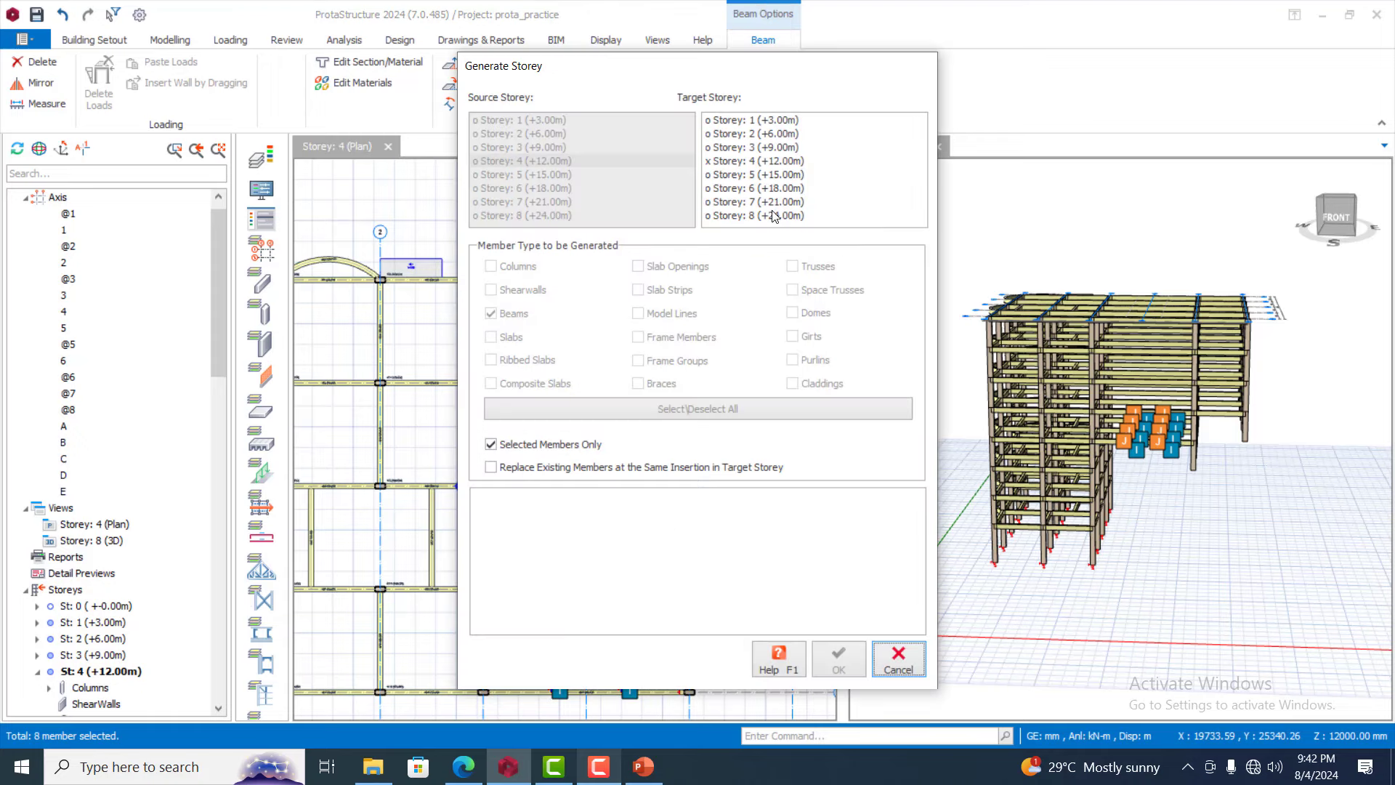
pyautogui.click(768, 178)
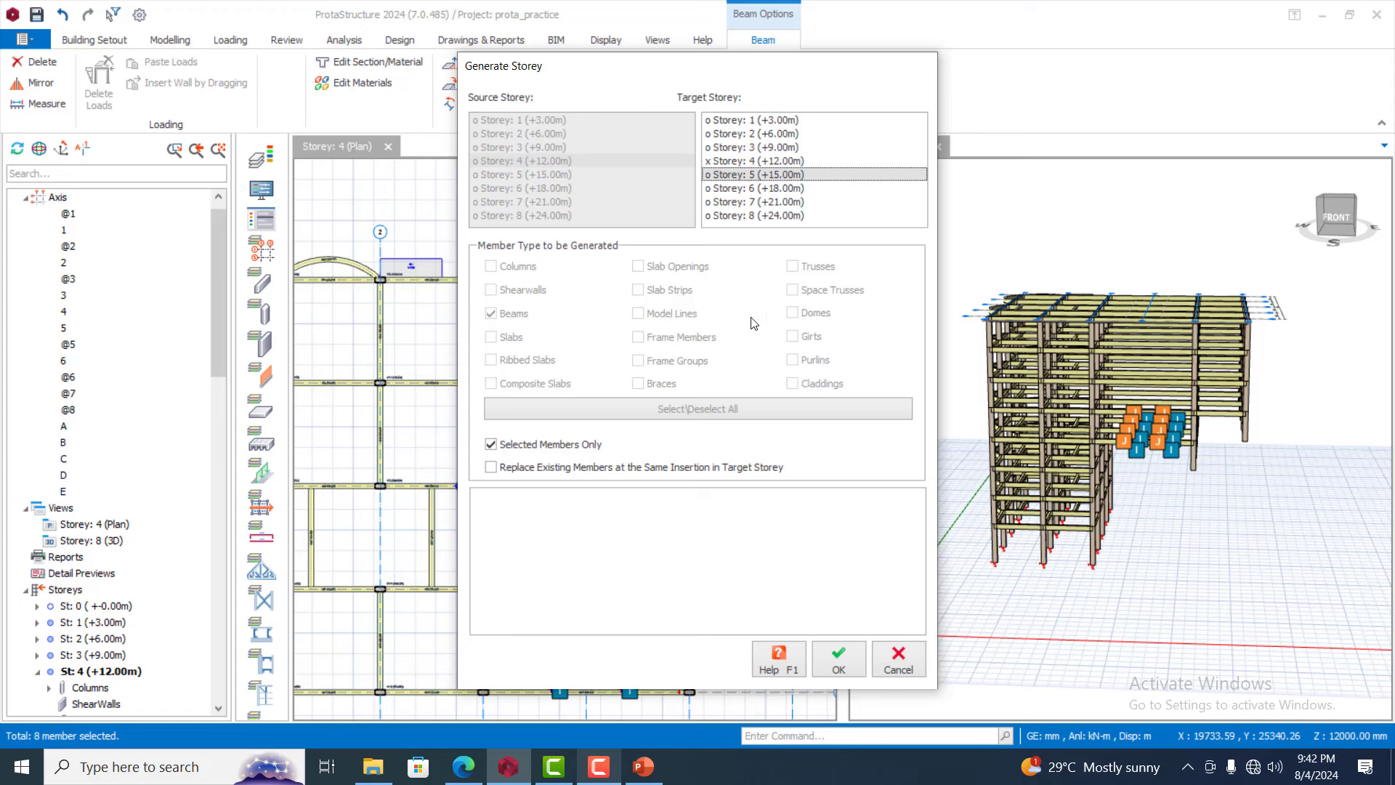
pyautogui.keyDown('shift'); pyautogui.click(761, 216); pyautogui.keyUp('shift')
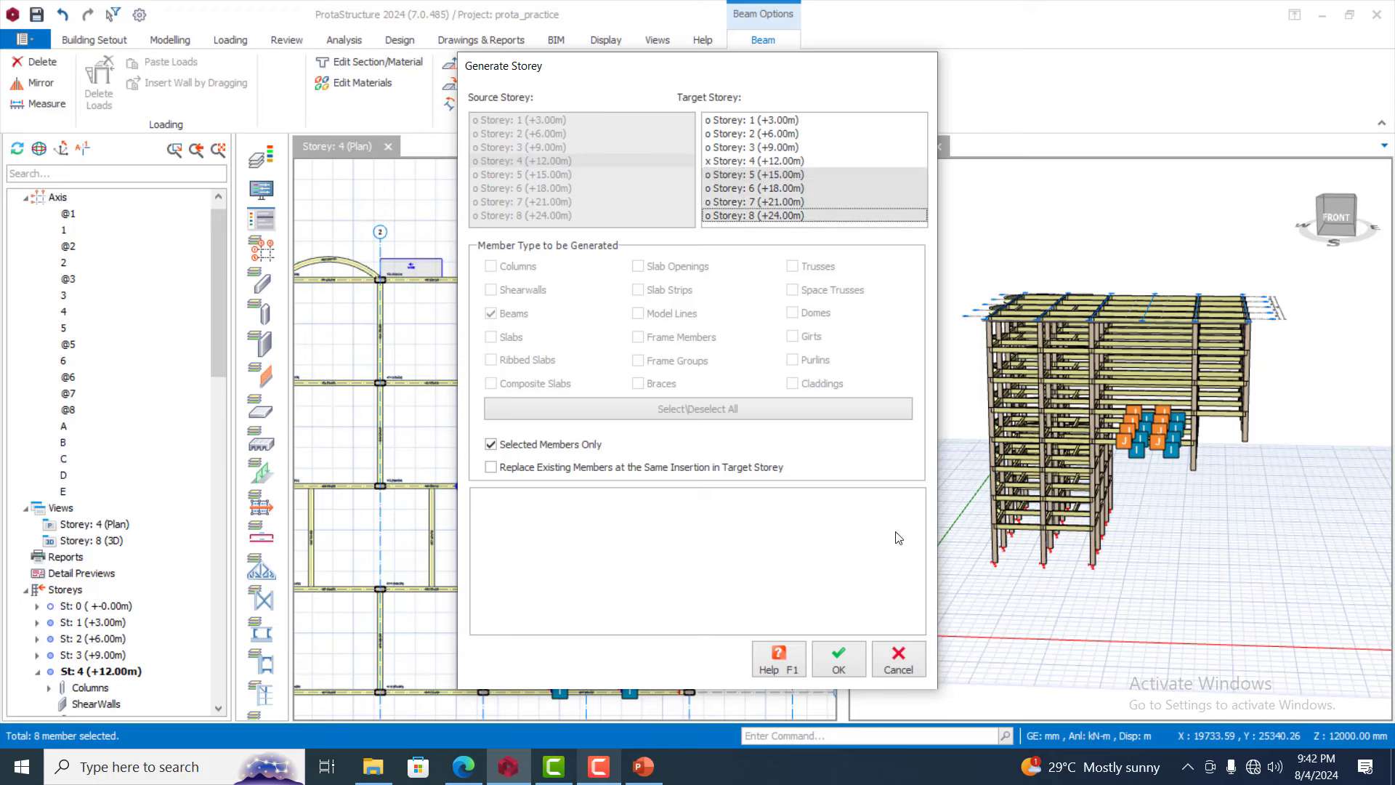
pyautogui.click(832, 661)
pyautogui.click(790, 448)
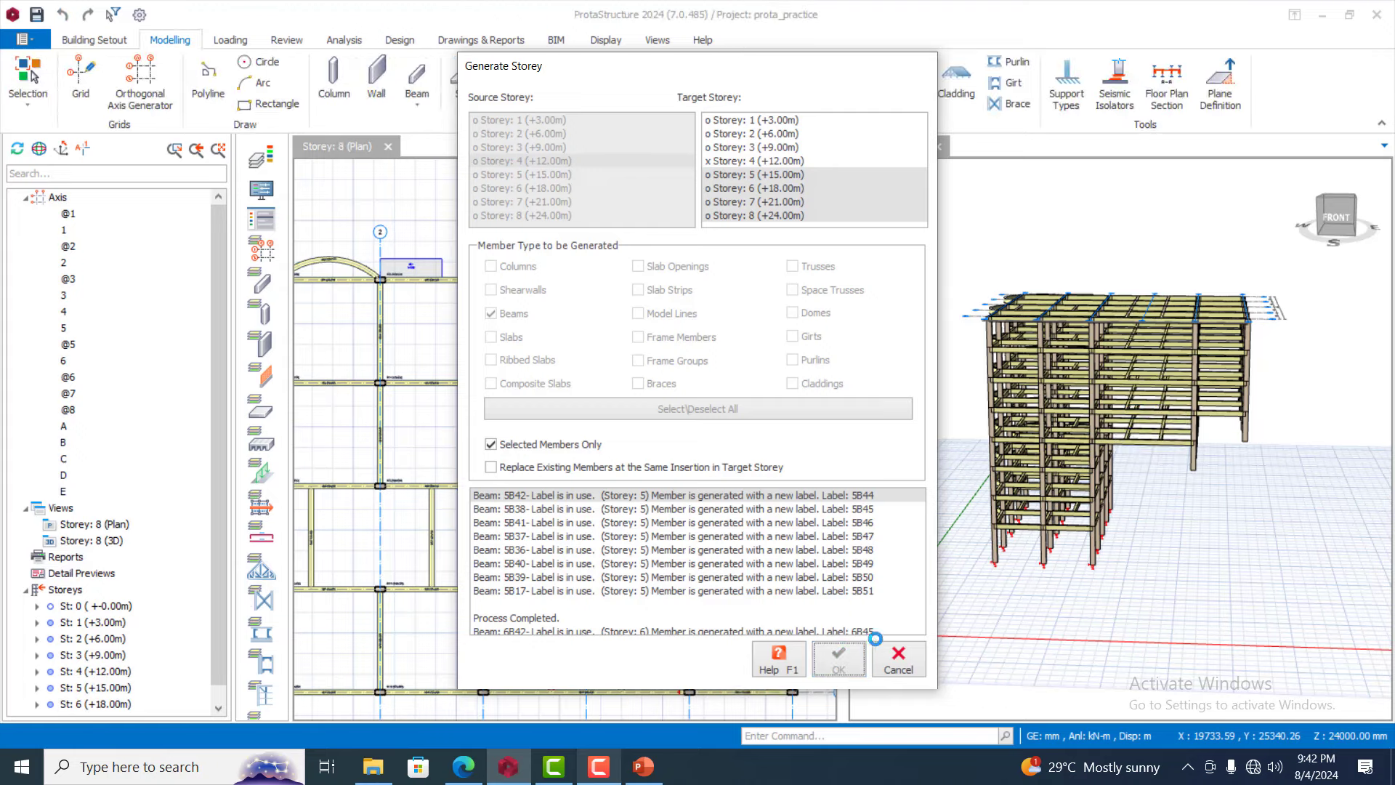
pyautogui.click(900, 661)
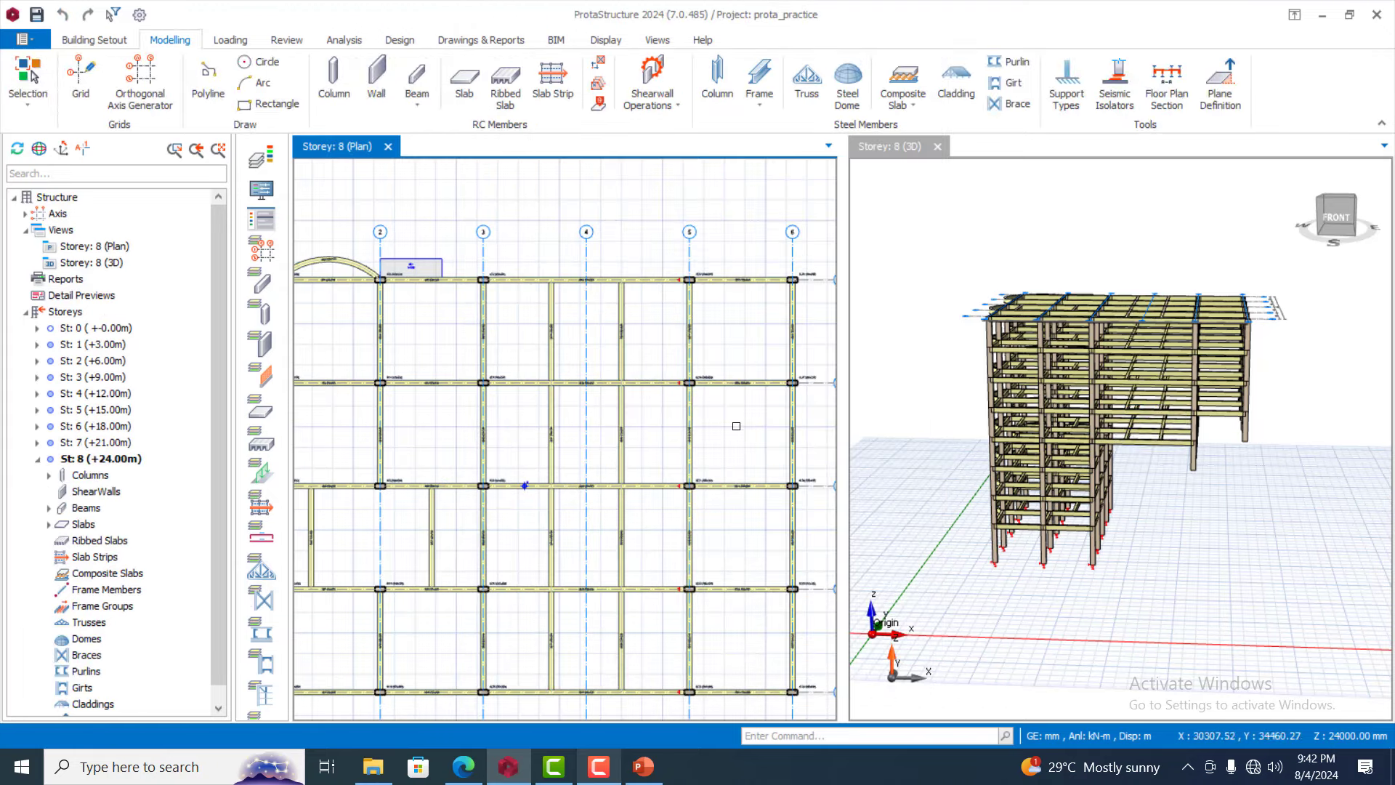
pyautogui.scroll(-3, 713, 429)
pyautogui.scroll(-2, 740, 460)
pyautogui.scroll(4, 669, 364)
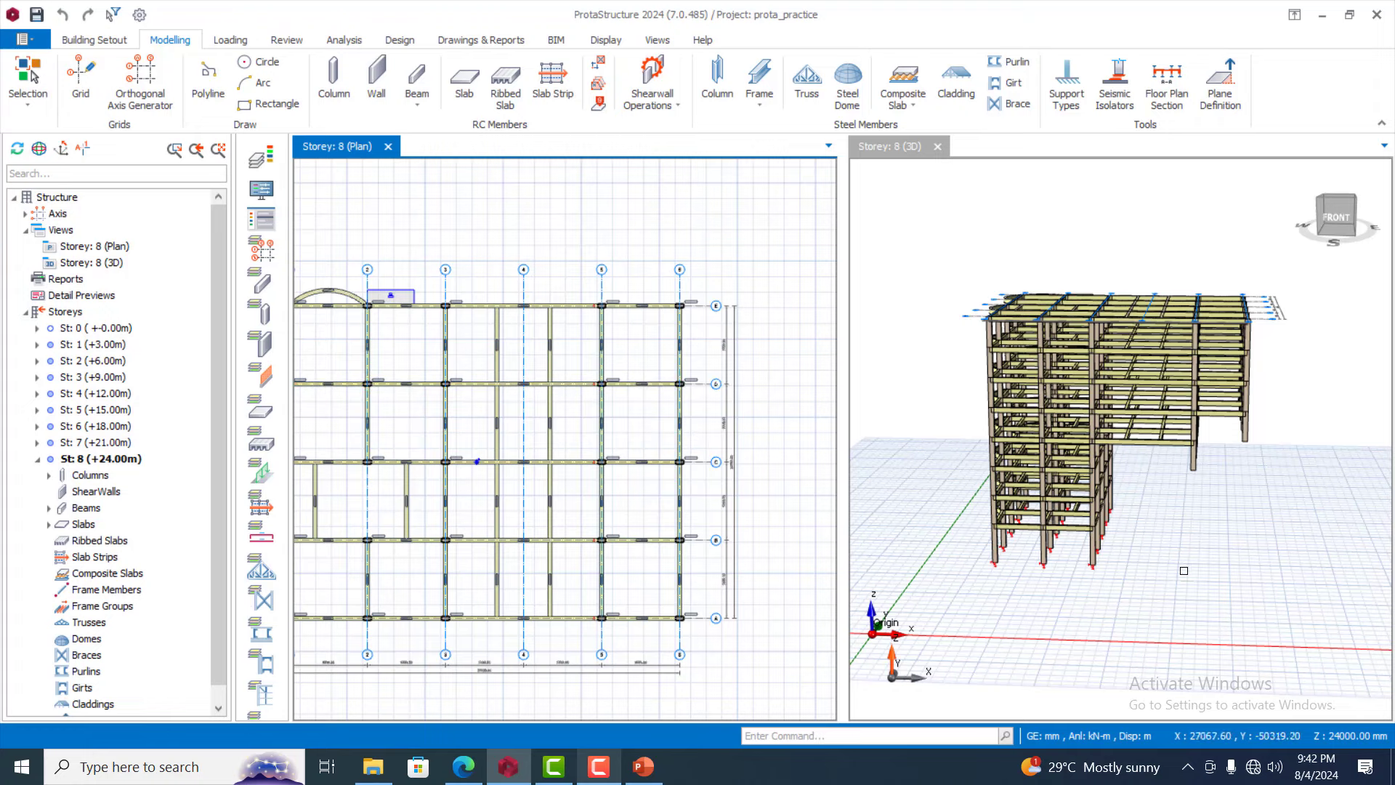
pyautogui.moveTo(1184, 570); pyautogui.dragTo(1197, 545, button='middle')
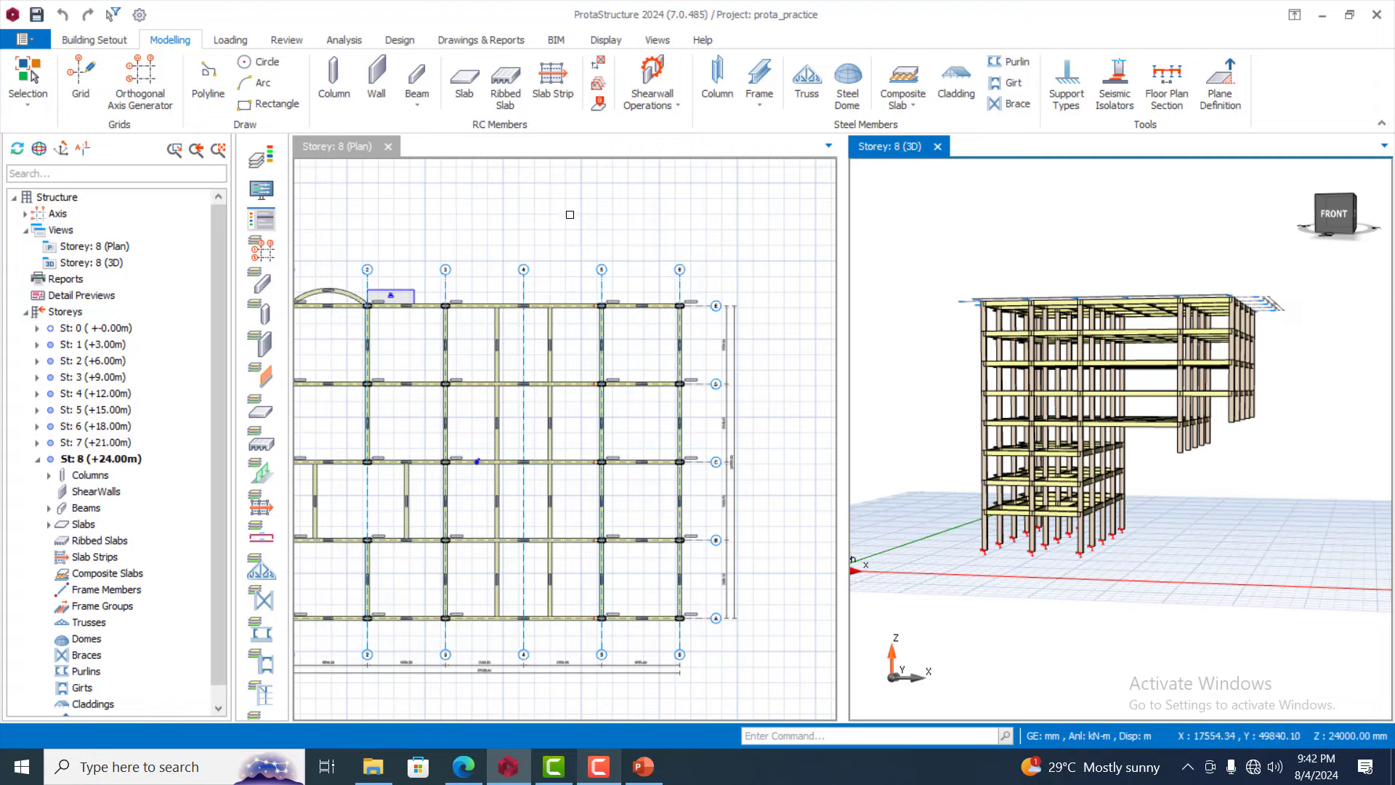
pyautogui.click(598, 767)
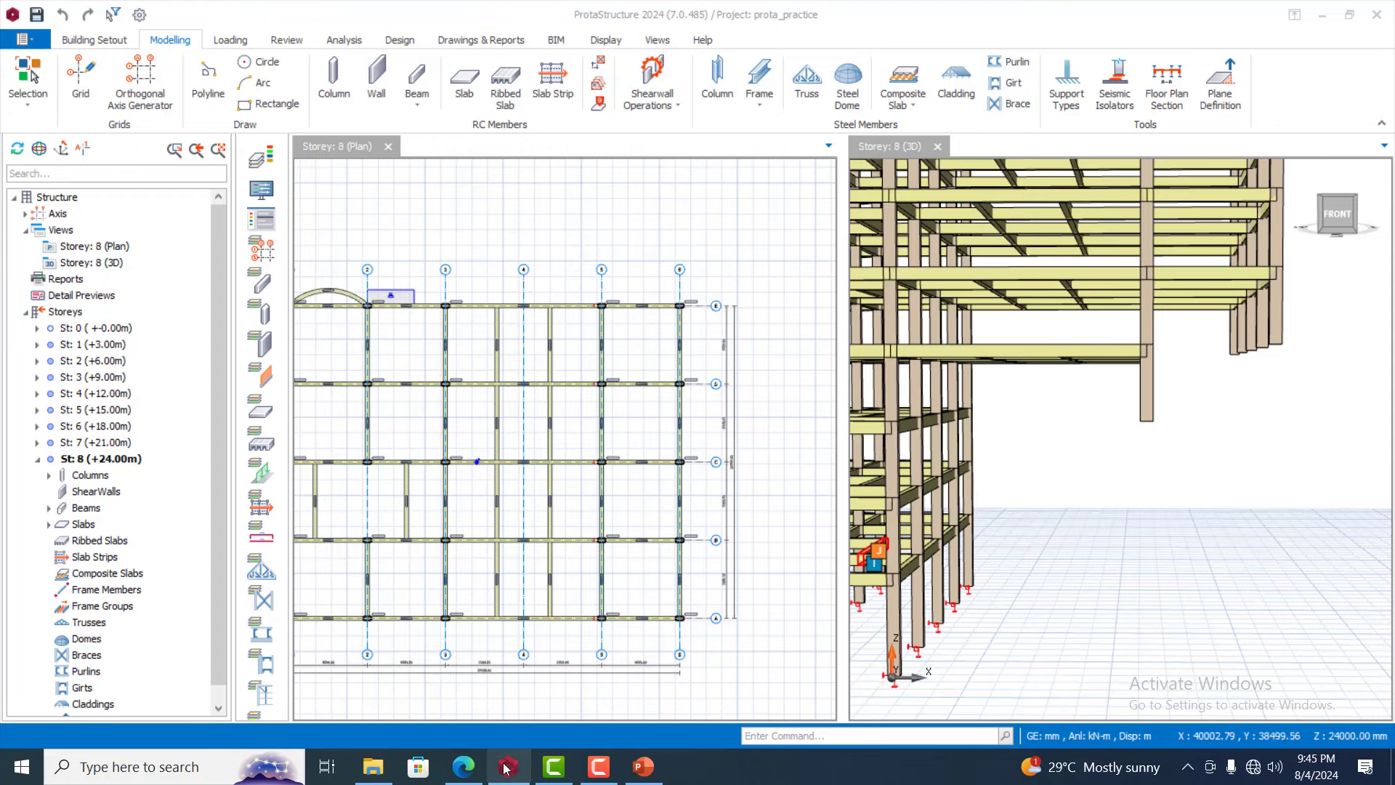
# Set the 3D view to storey 0 and review the storey 0 and storey 1 plans
pyautogui.doubleClick(98, 329)
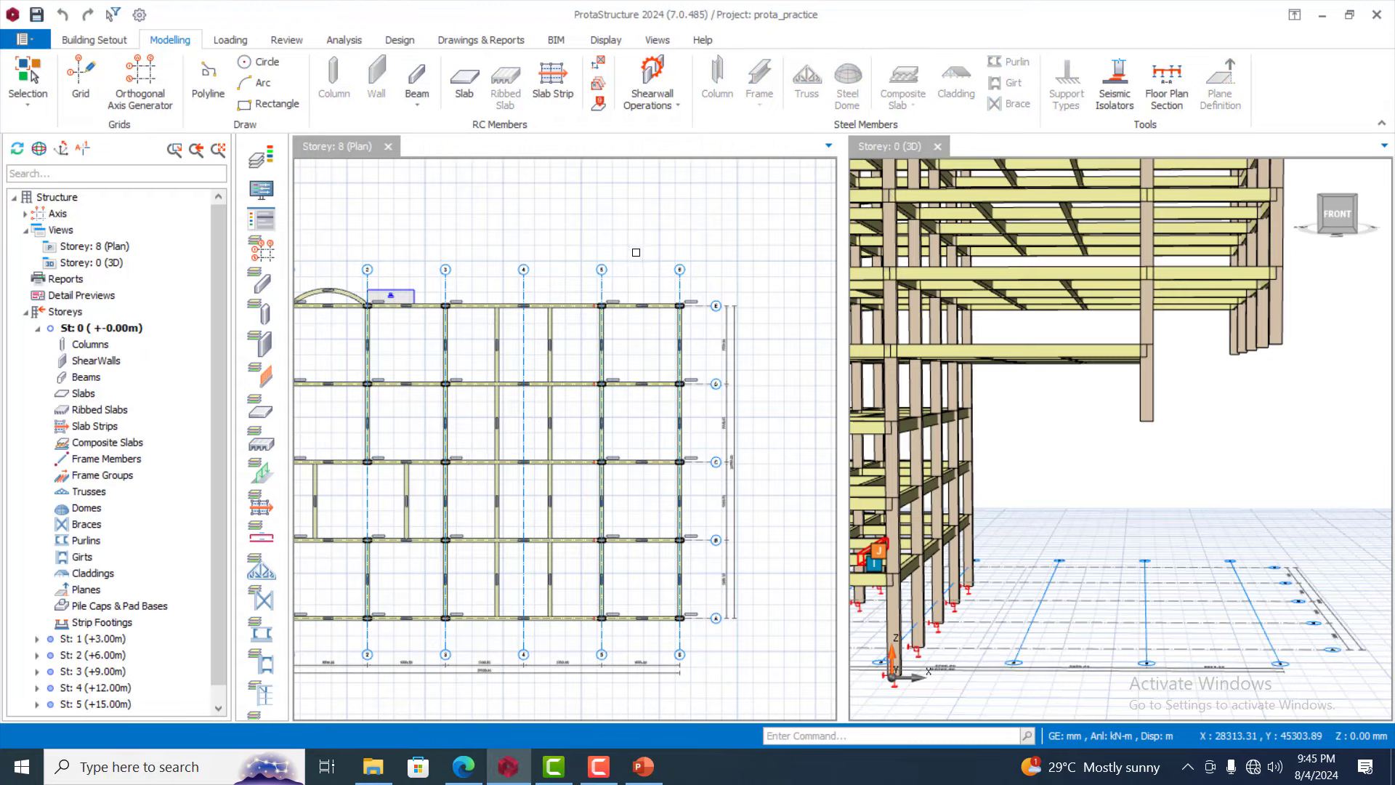
pyautogui.click(648, 250)
pyautogui.scroll(-3, 661, 244)
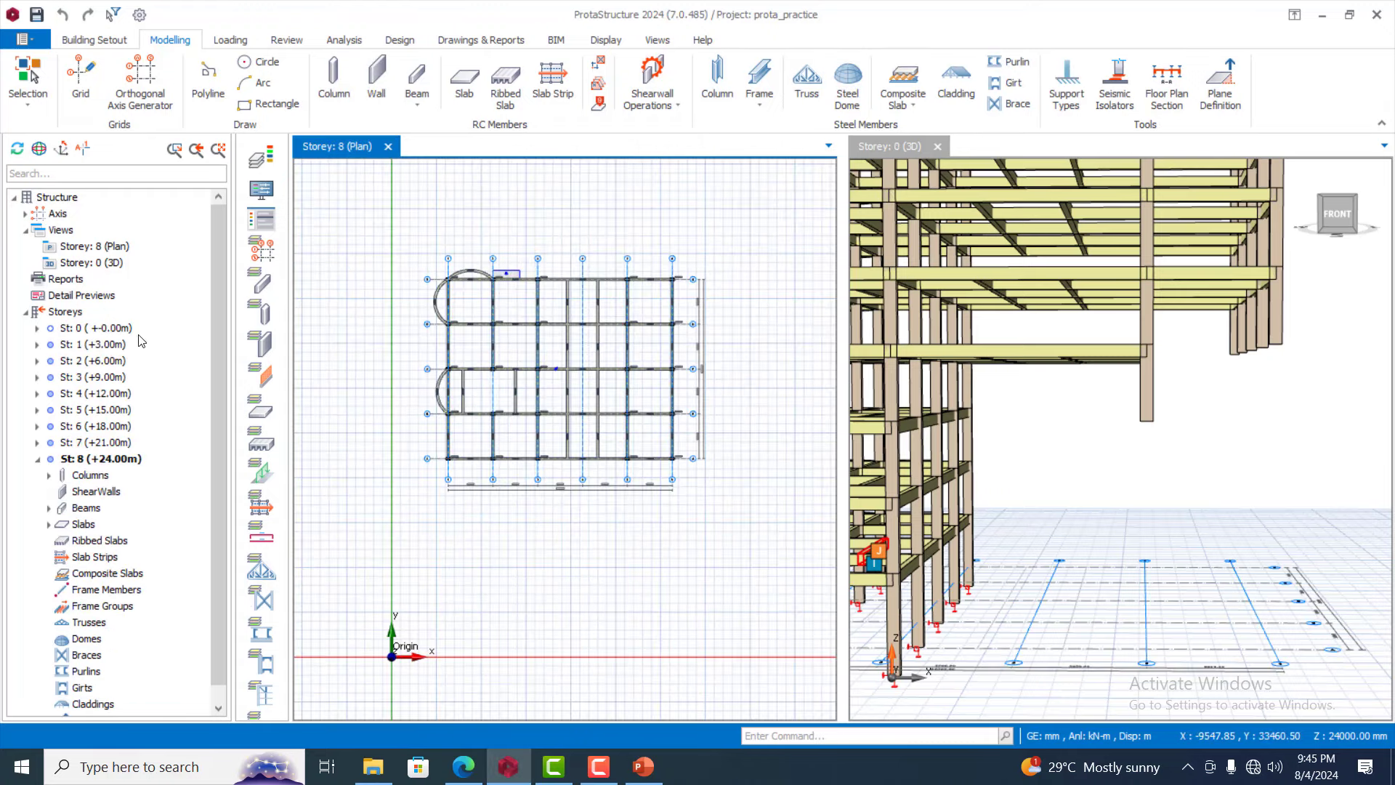
pyautogui.click(109, 331)
pyautogui.doubleClick(109, 331)
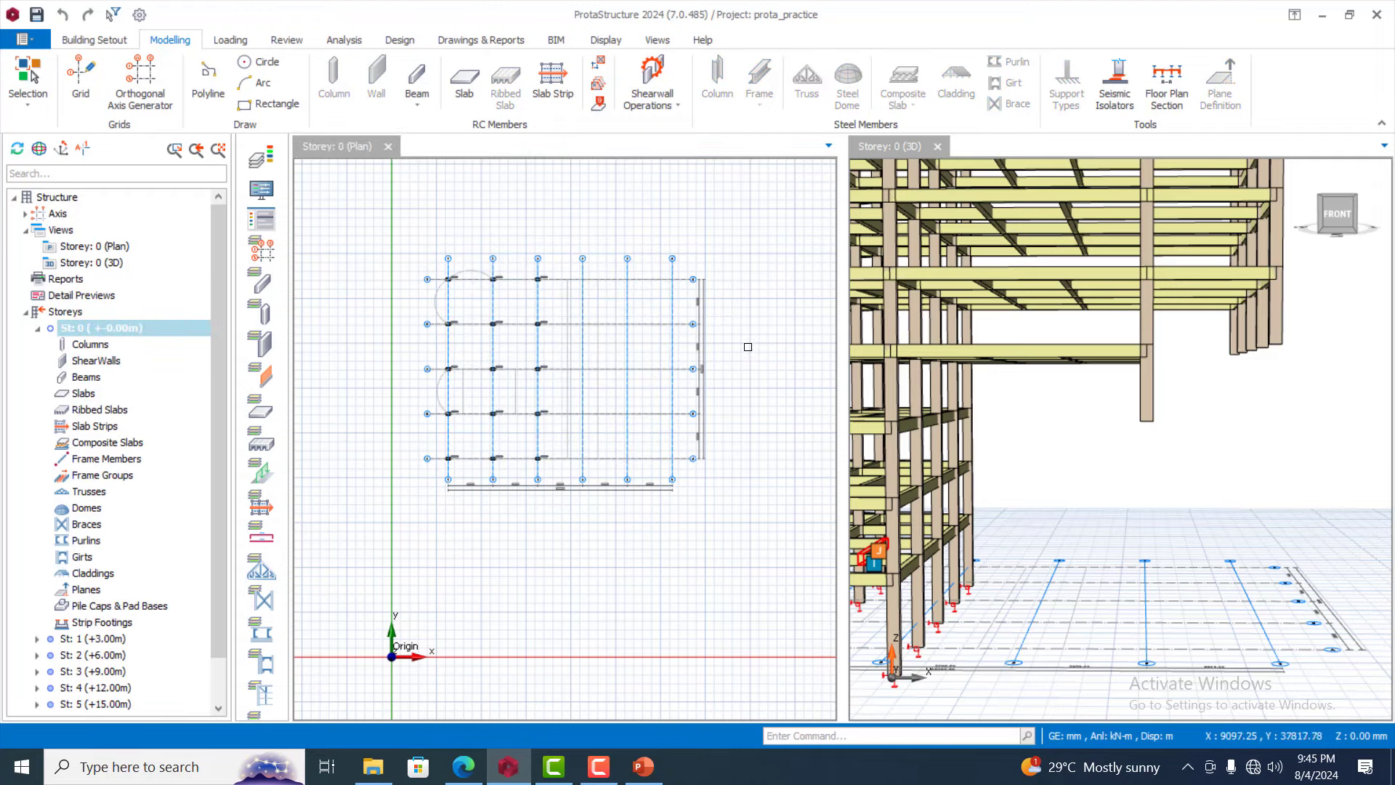
pyautogui.scroll(3, 541, 440)
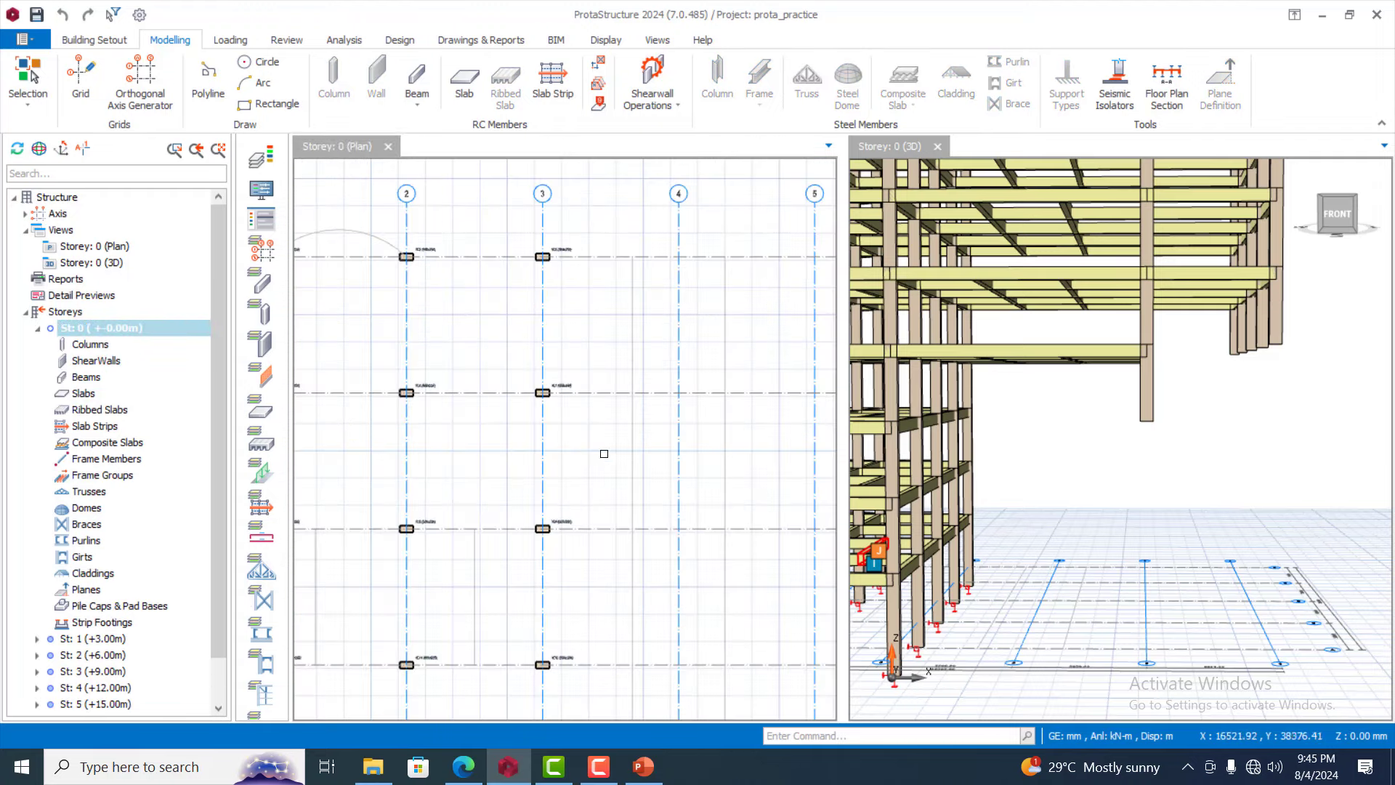
pyautogui.scroll(-2, 604, 454)
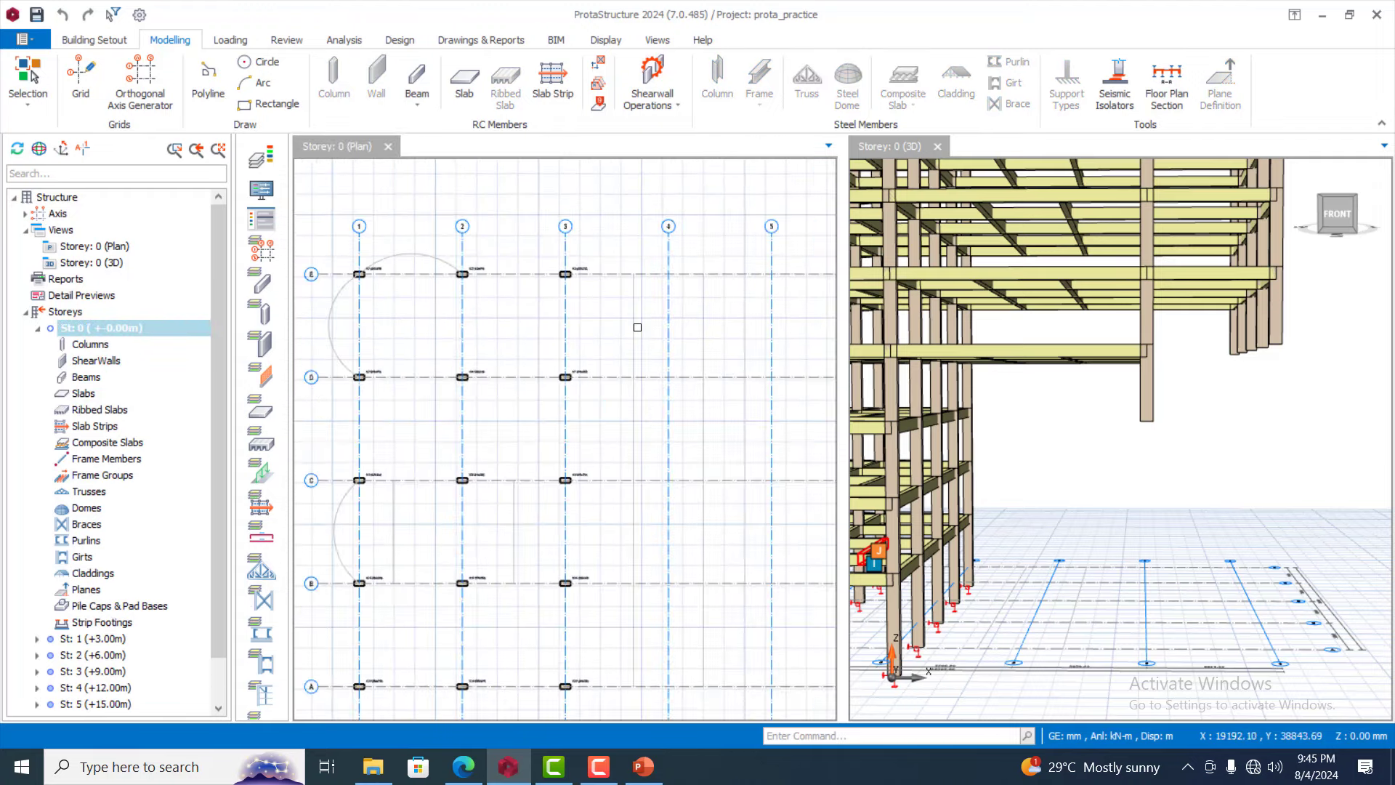
pyautogui.doubleClick(73, 639)
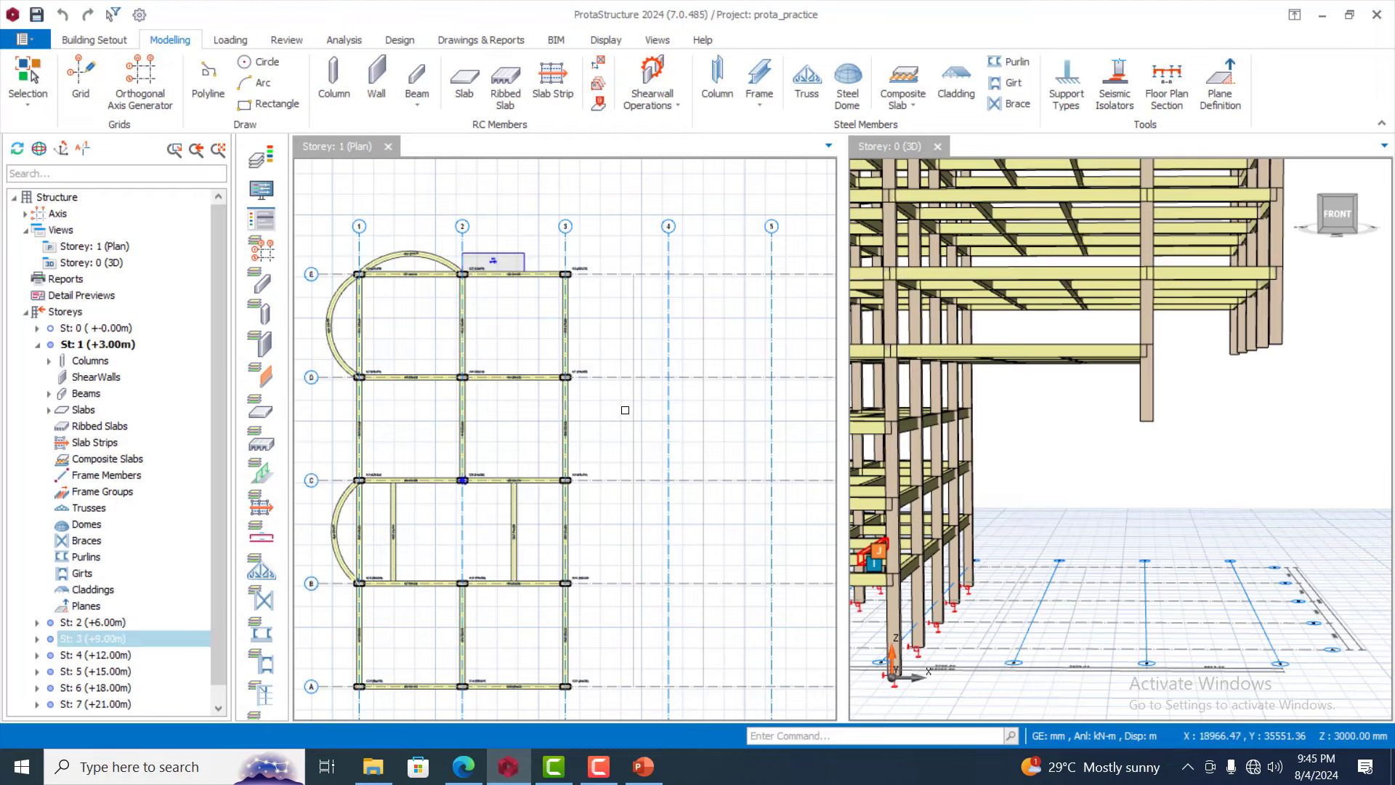
pyautogui.scroll(-2, 646, 329)
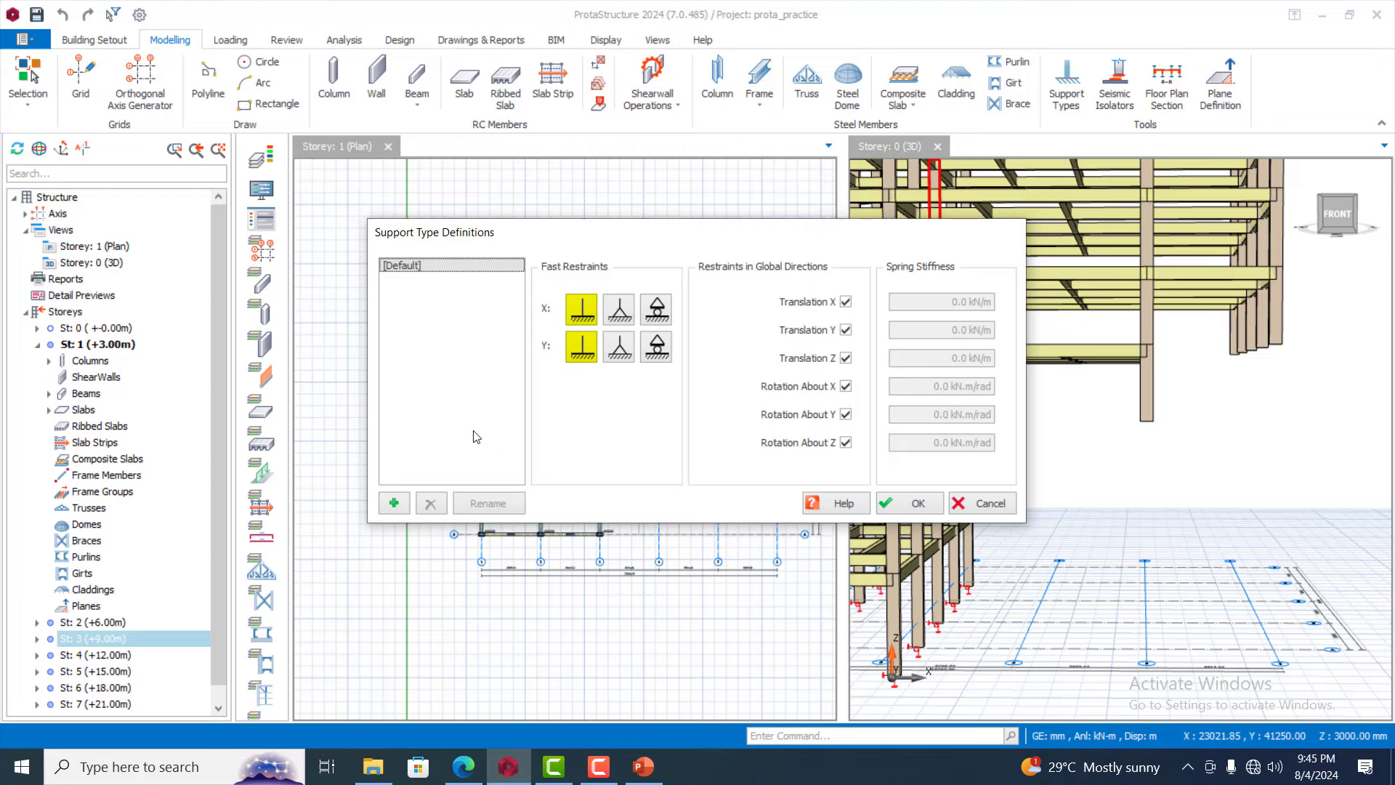
# Define a new support type named Support with fixed restraints in both X and Y
pyautogui.click(394, 503)
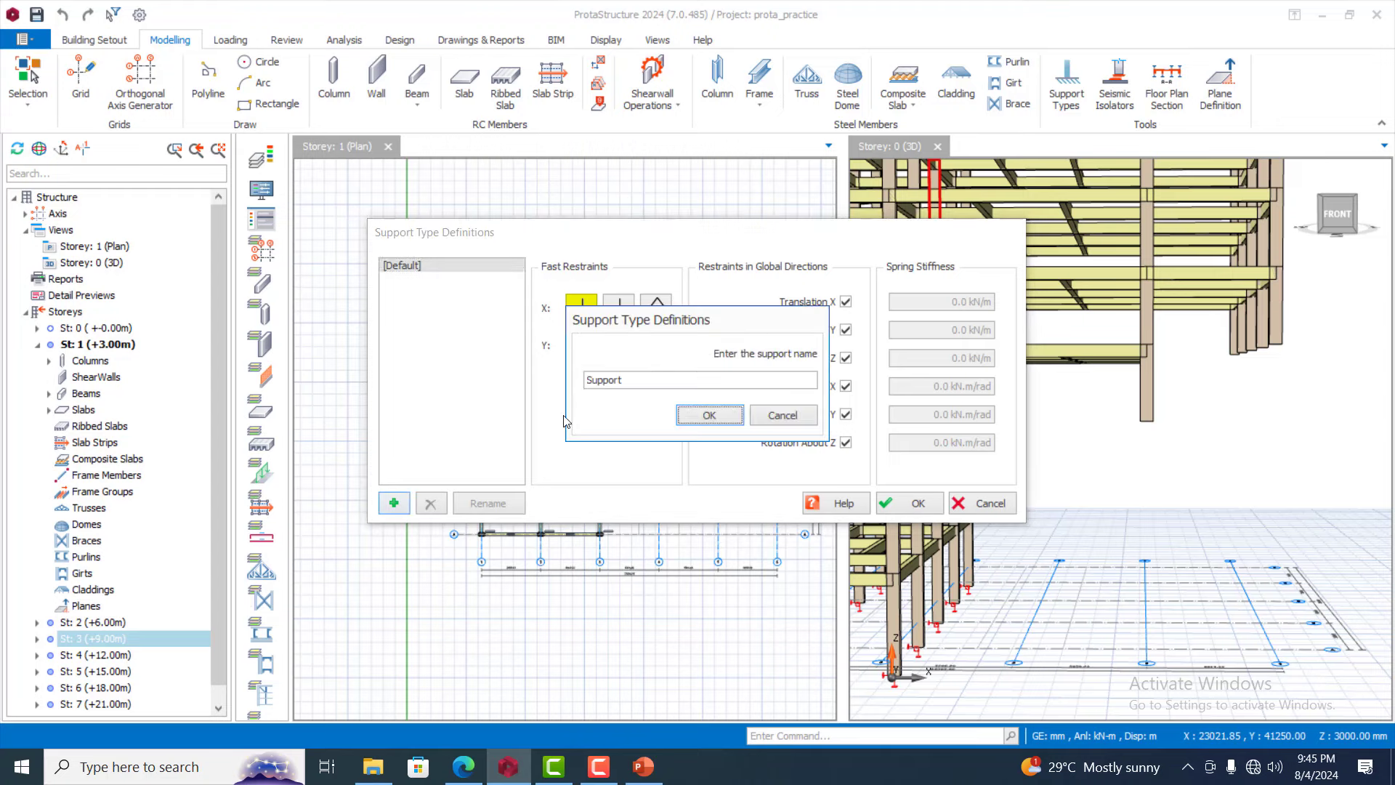
pyautogui.click(726, 384)
pyautogui.click(725, 417)
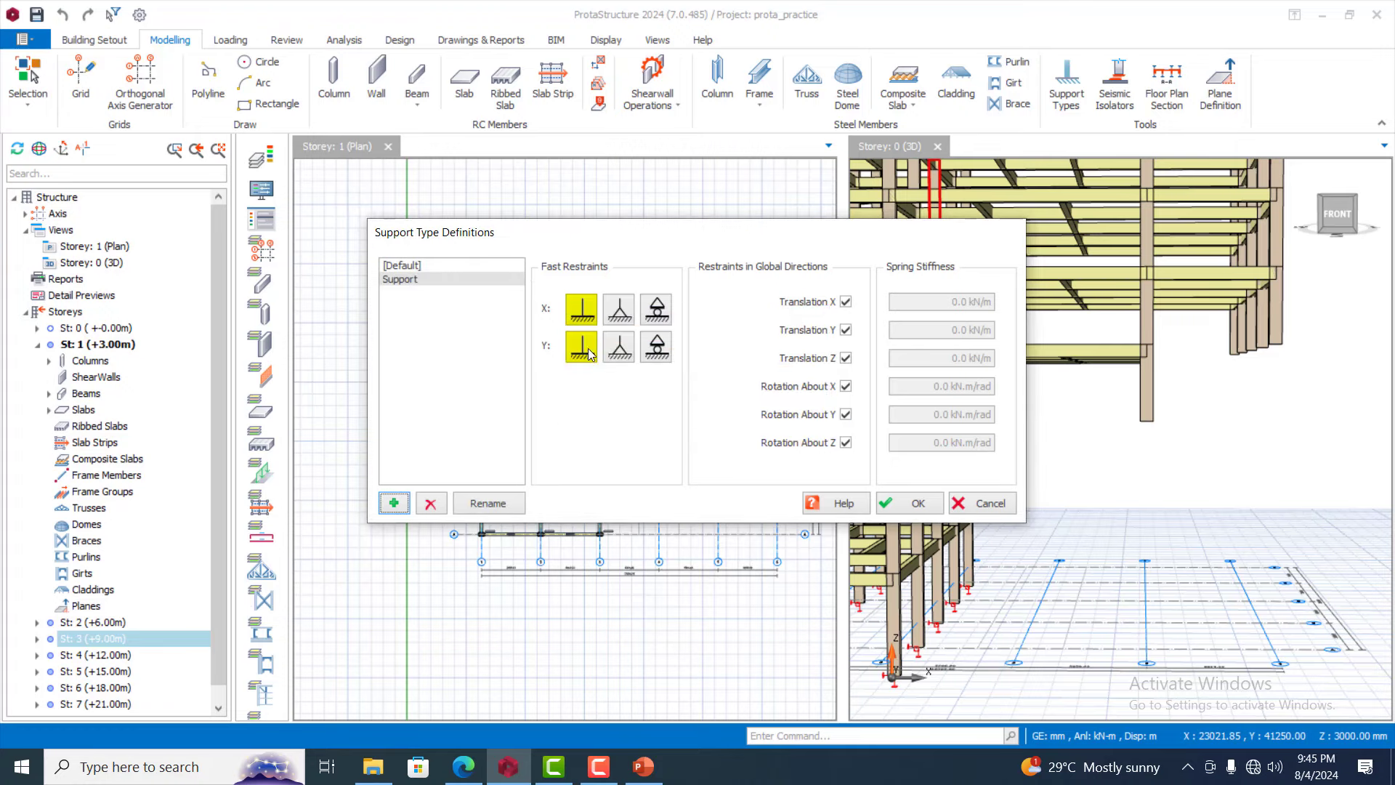
pyautogui.click(918, 503)
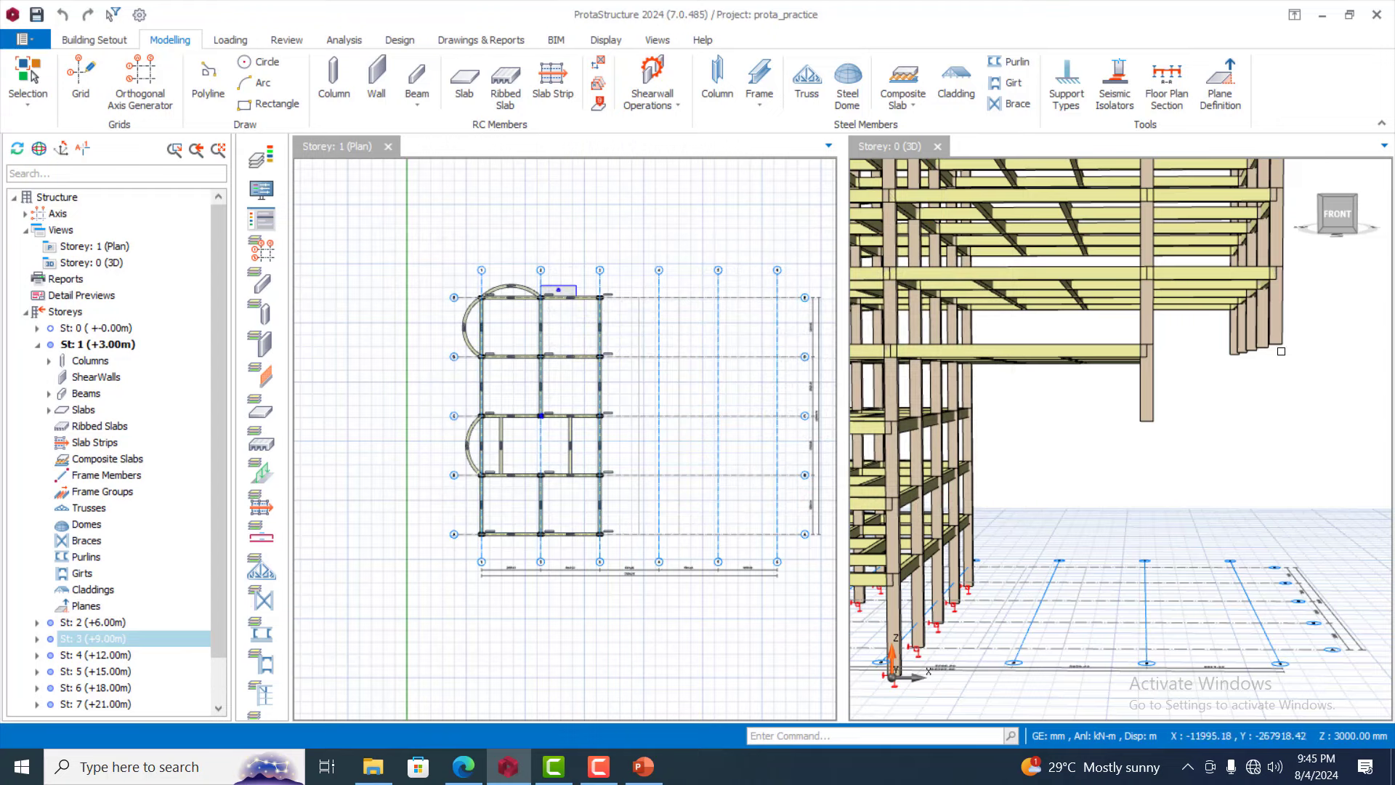
# Assign the Support support type to the five storey 4 columns on axis 5 and the five storey 5 columns on axis 6
pyautogui.moveTo(1324, 326); pyautogui.dragTo(1211, 384)
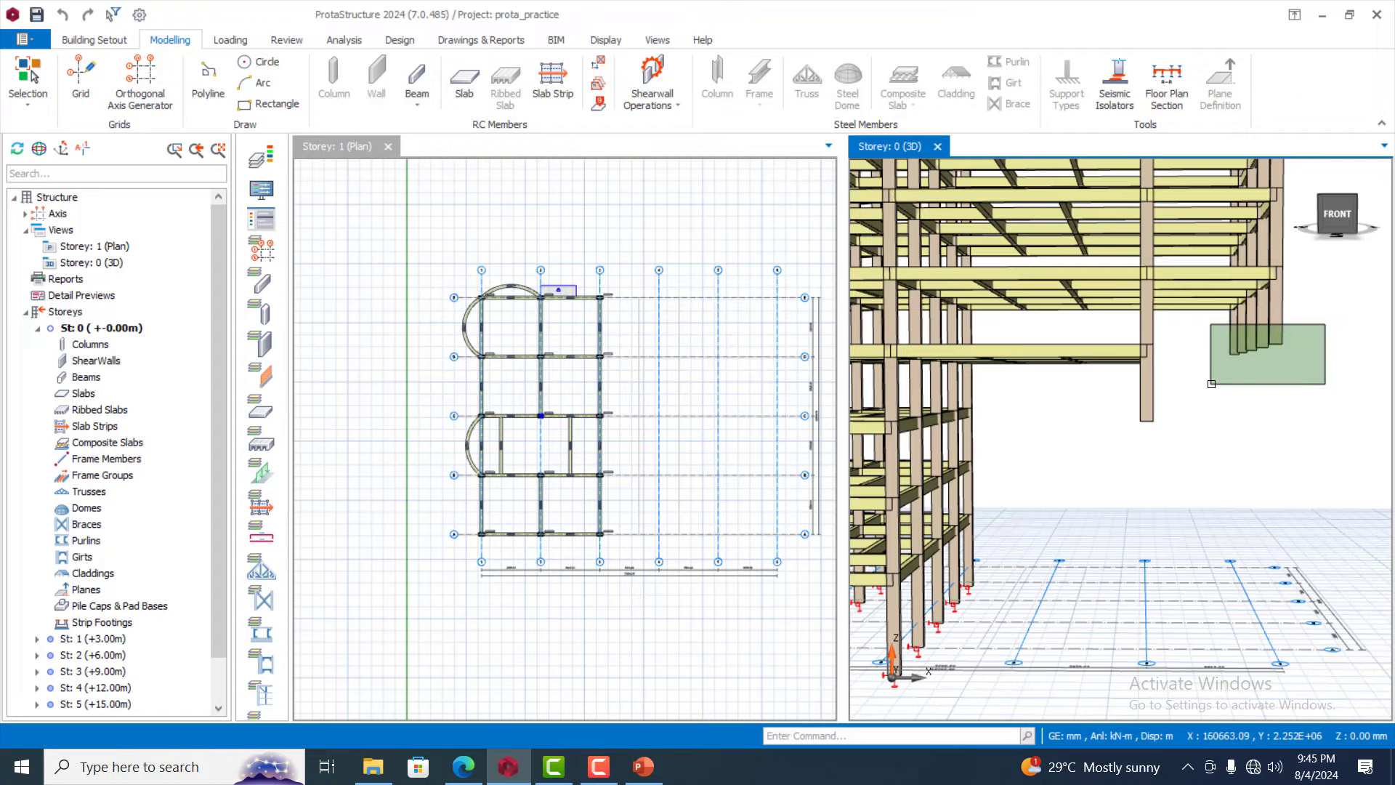
pyautogui.scroll(1, 1163, 422)
pyautogui.moveTo(1123, 440); pyautogui.dragTo(1152, 449, button='middle')
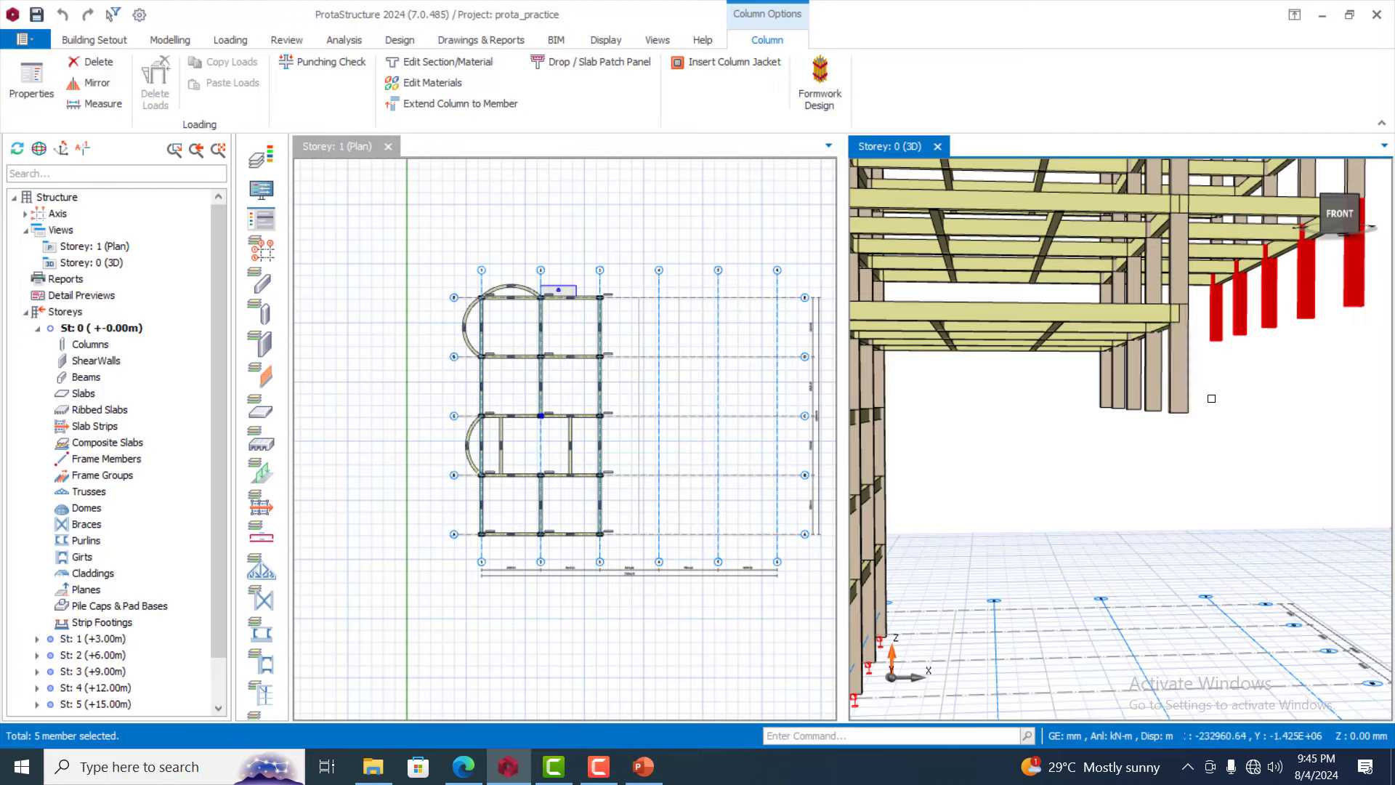
pyautogui.moveTo(1233, 386); pyautogui.dragTo(1082, 454)
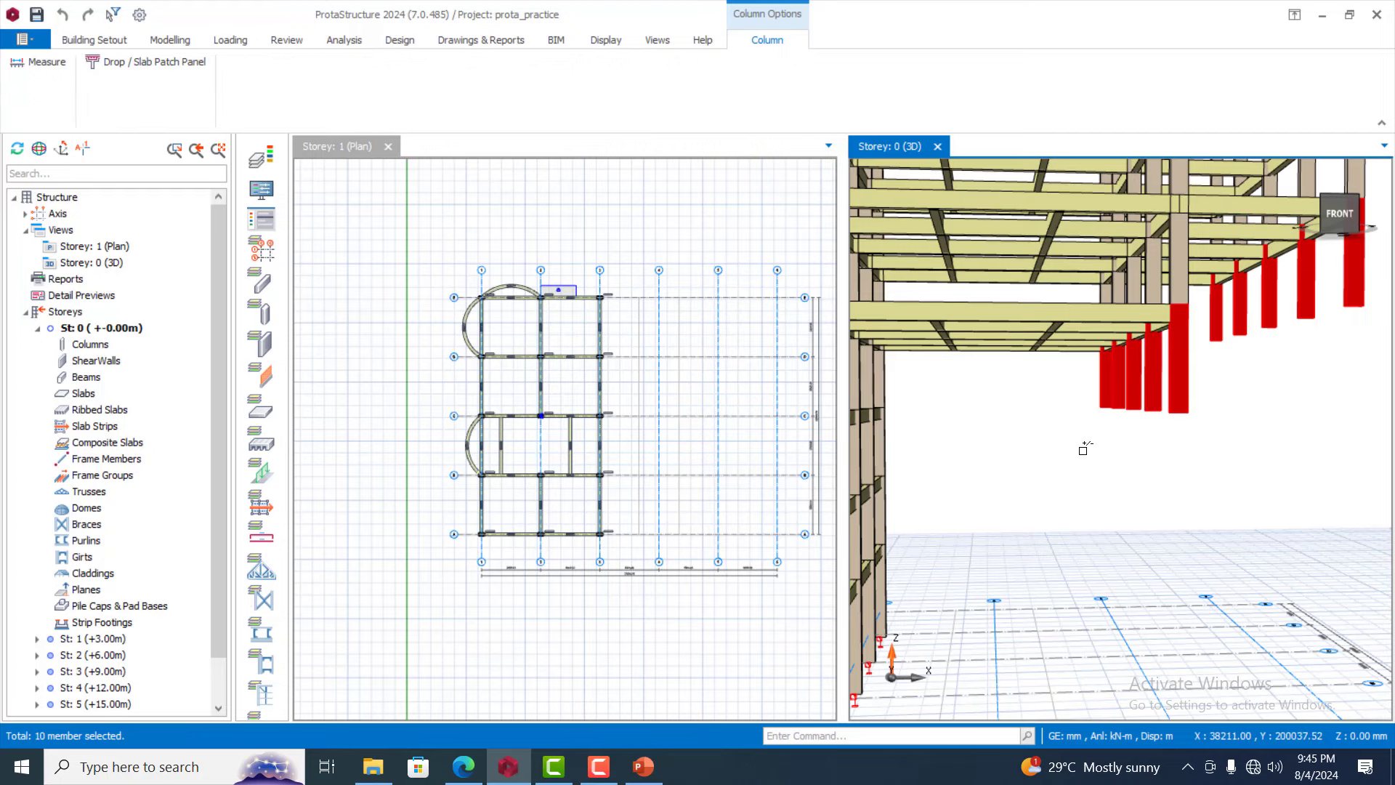
pyautogui.rightClick(1136, 388)
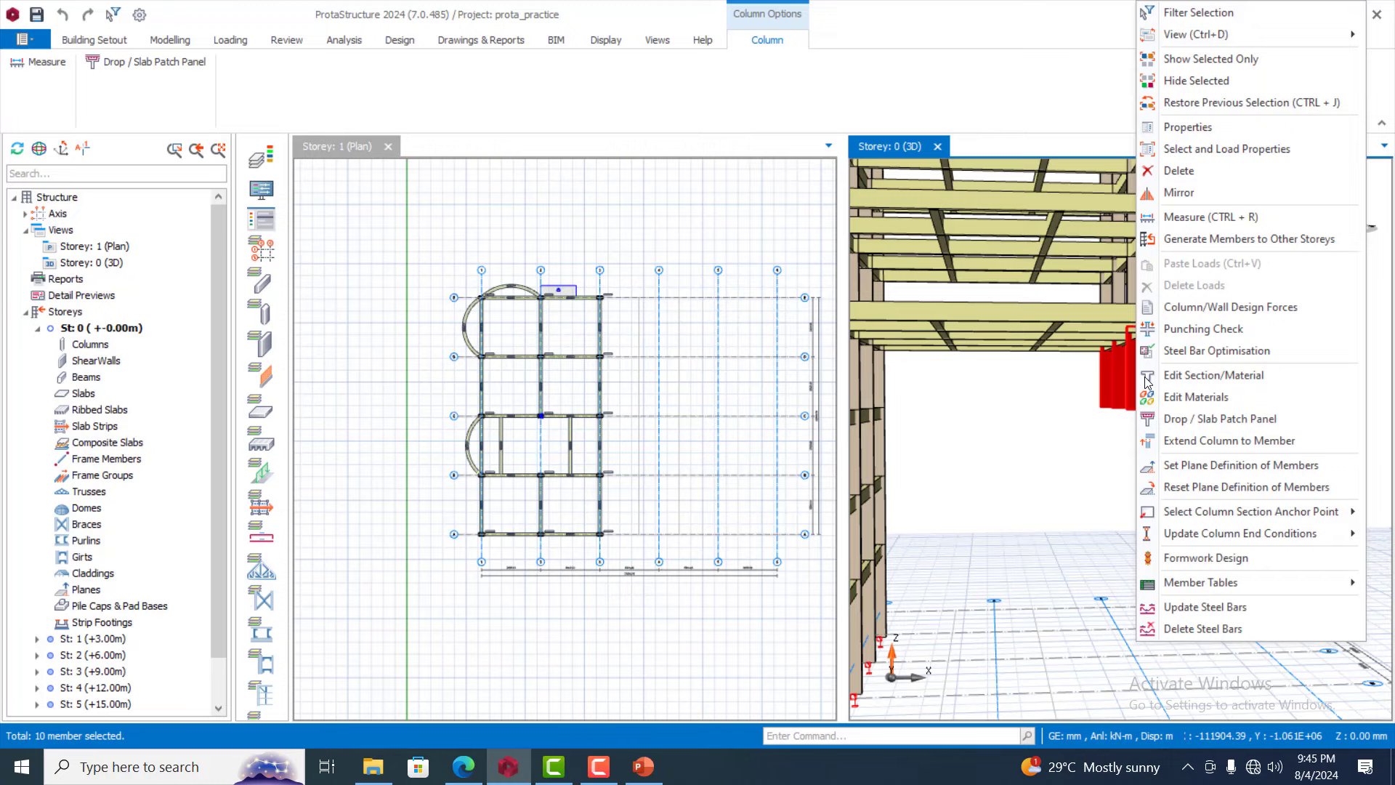
pyautogui.click(1231, 134)
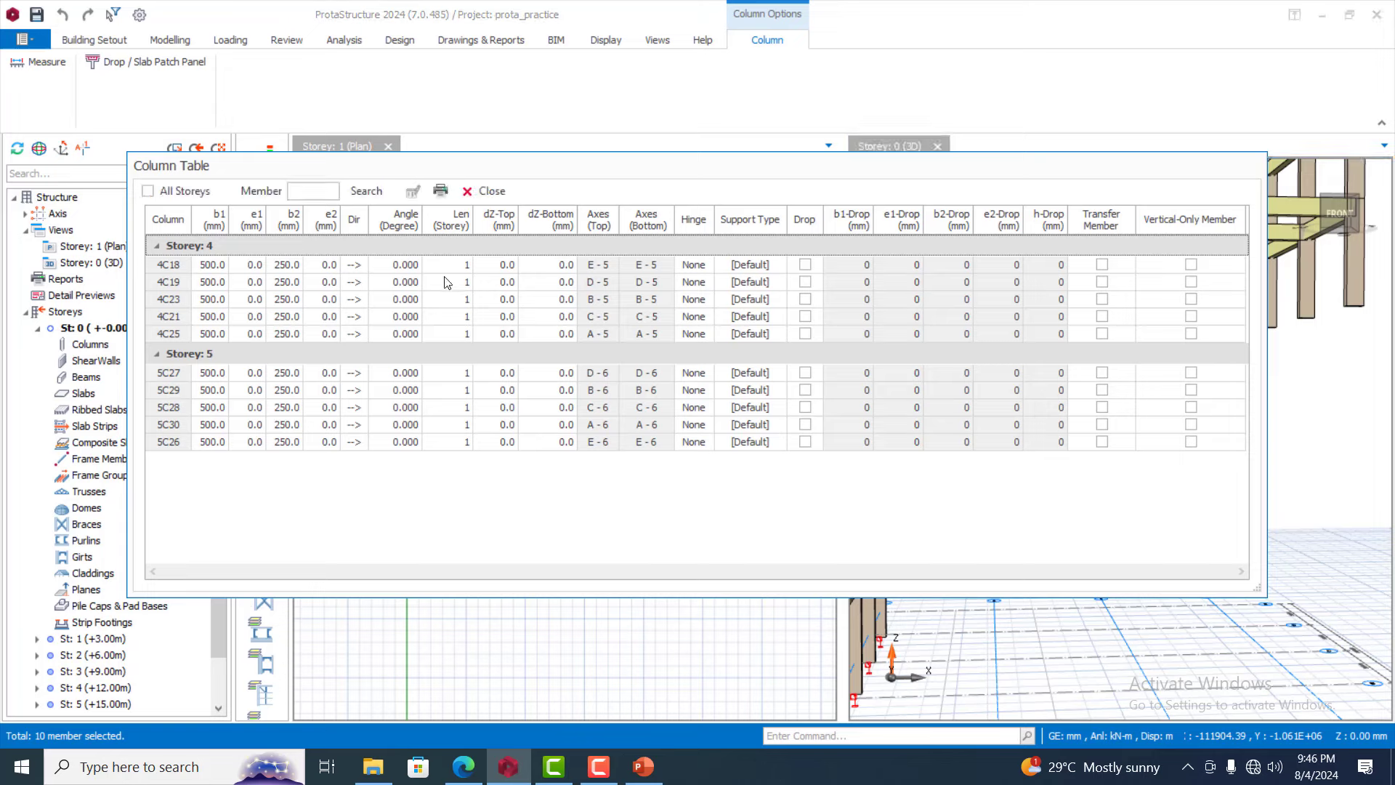
pyautogui.click(759, 223)
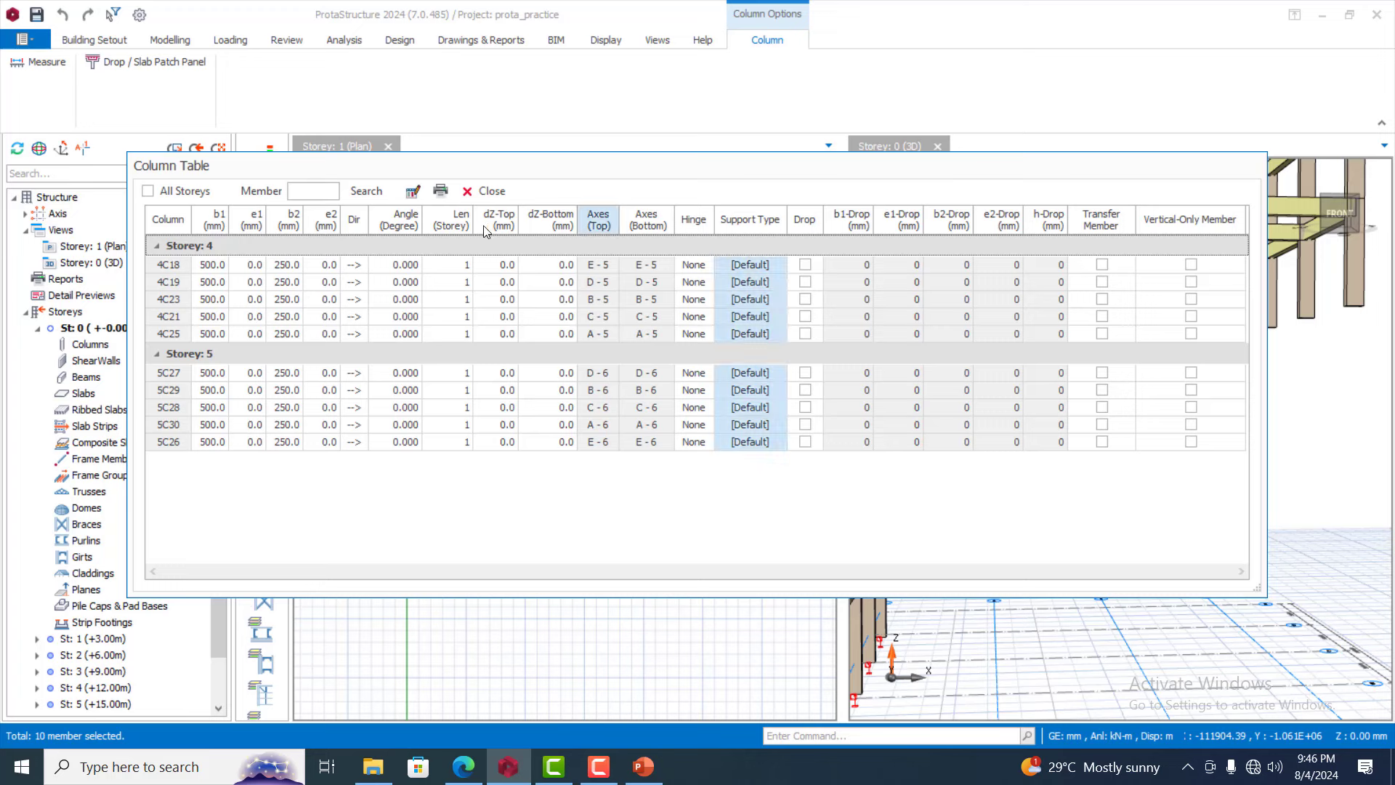
pyautogui.click(416, 192)
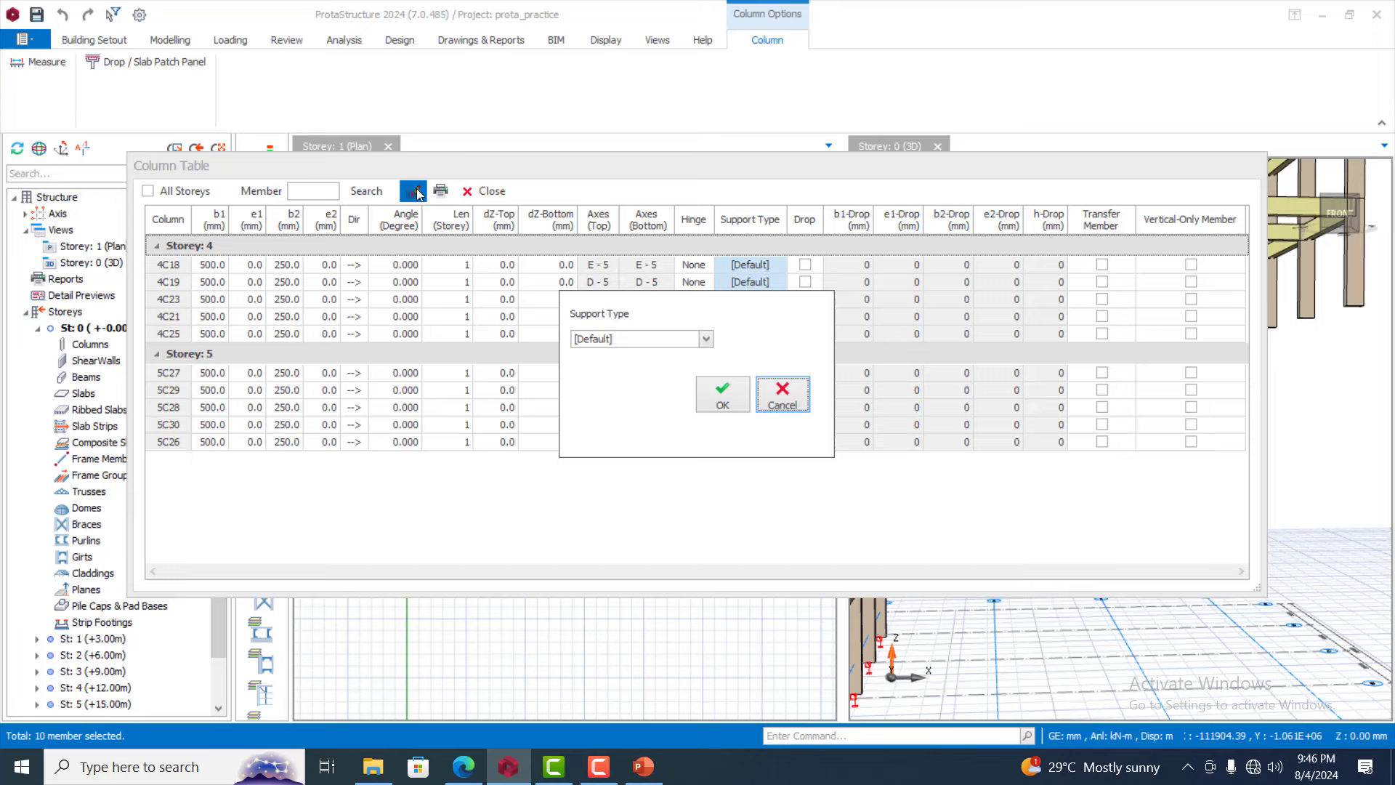
pyautogui.click(706, 339)
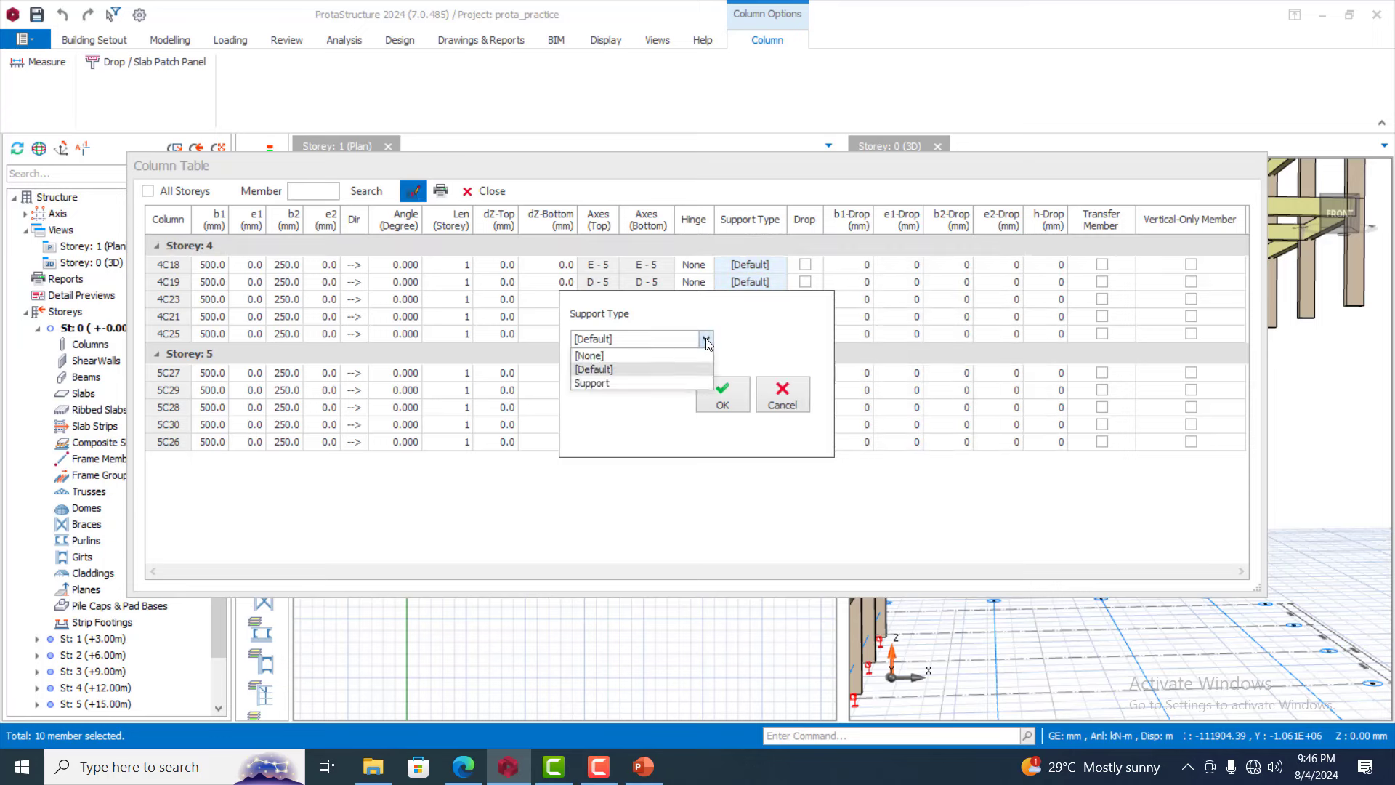
pyautogui.click(624, 385)
pyautogui.click(721, 396)
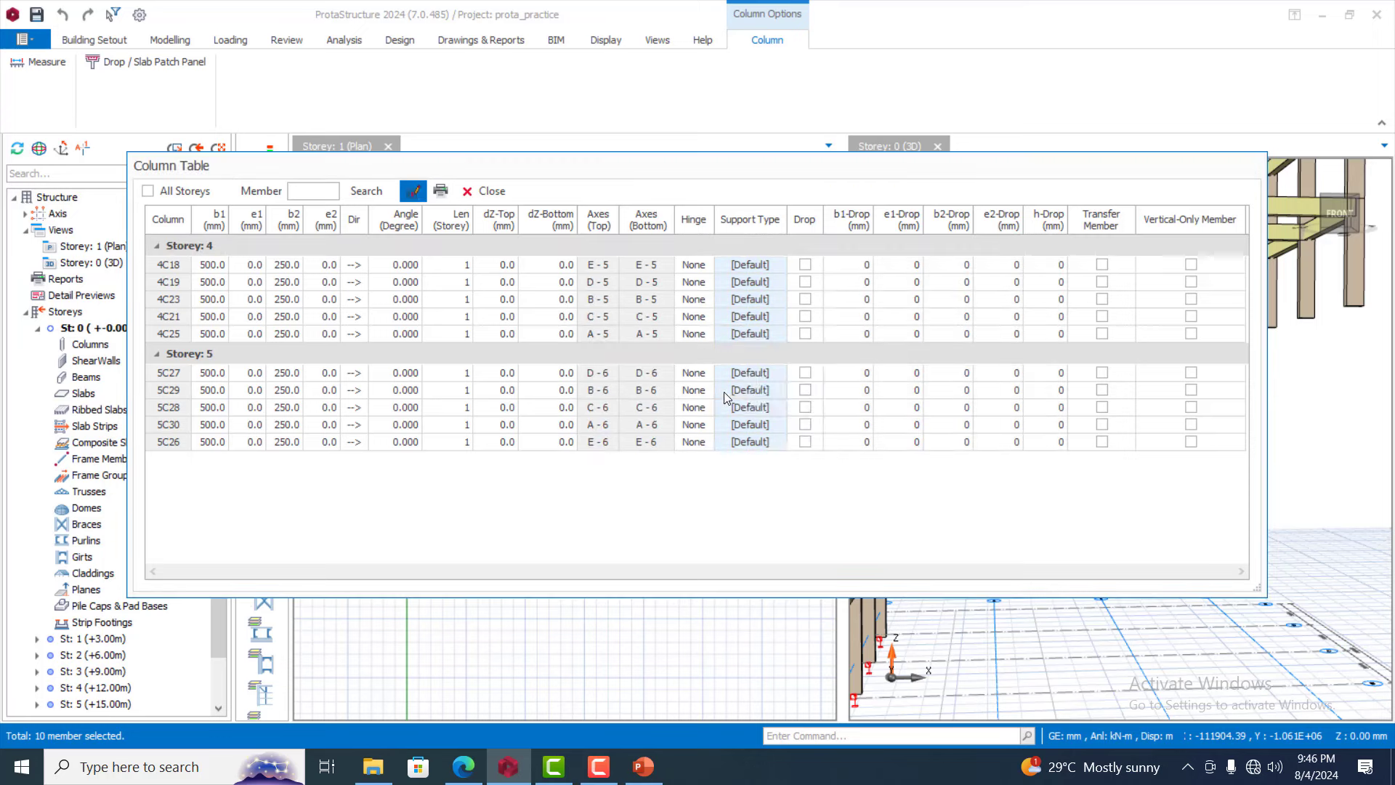
pyautogui.click(488, 192)
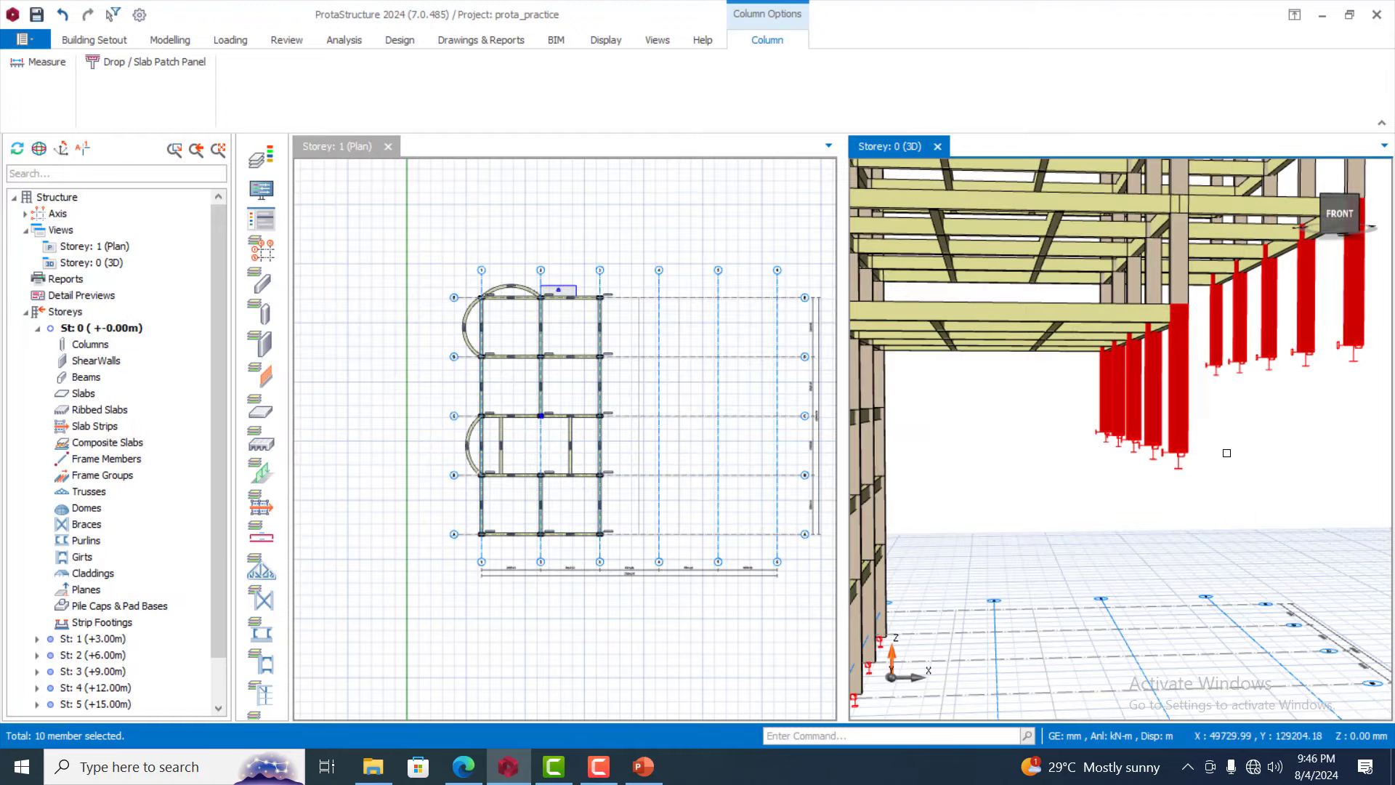
pyautogui.press('Escape')
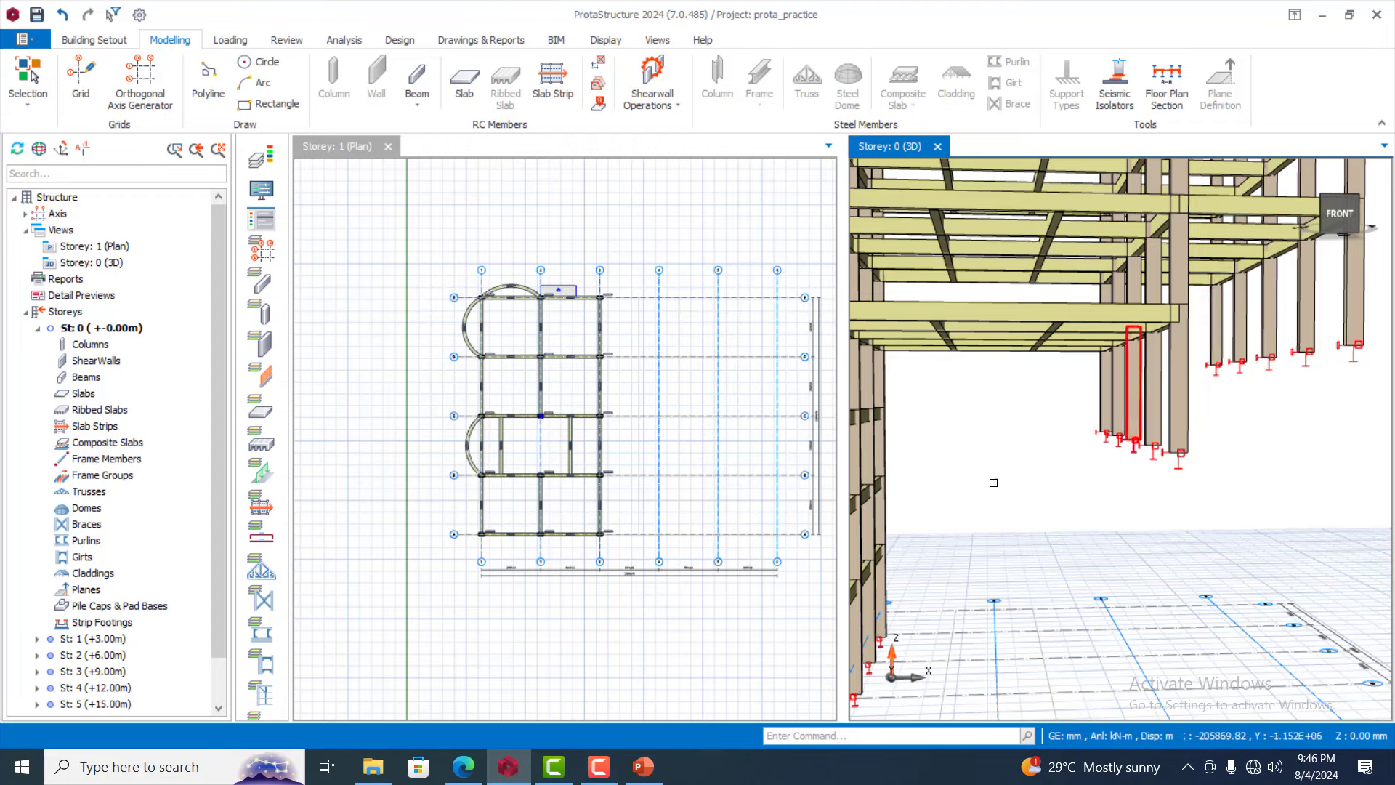
# Review the column layout in the storey 0 plan and return to the storey 1 plan
pyautogui.click(343, 317)
pyautogui.doubleClick(99, 329)
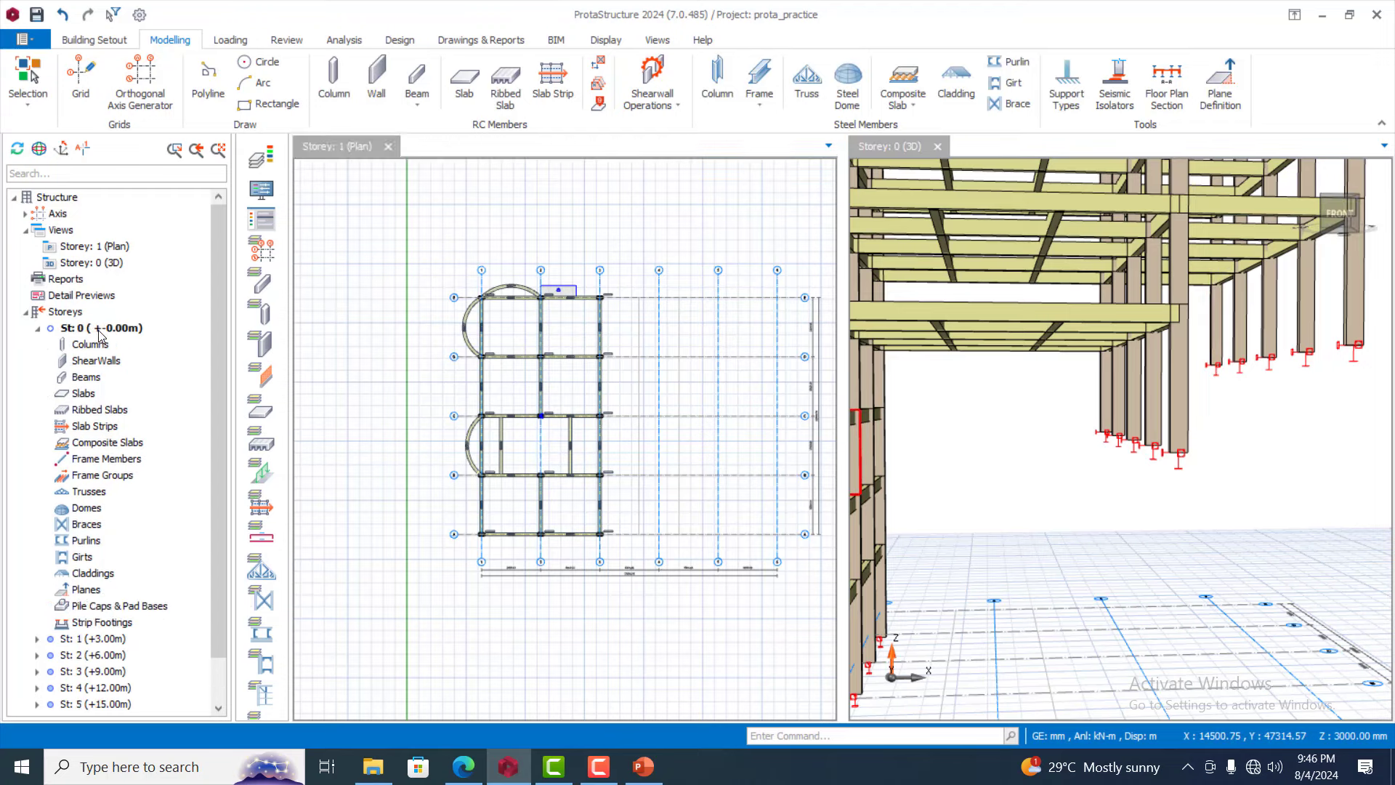
pyautogui.scroll(2, 667, 341)
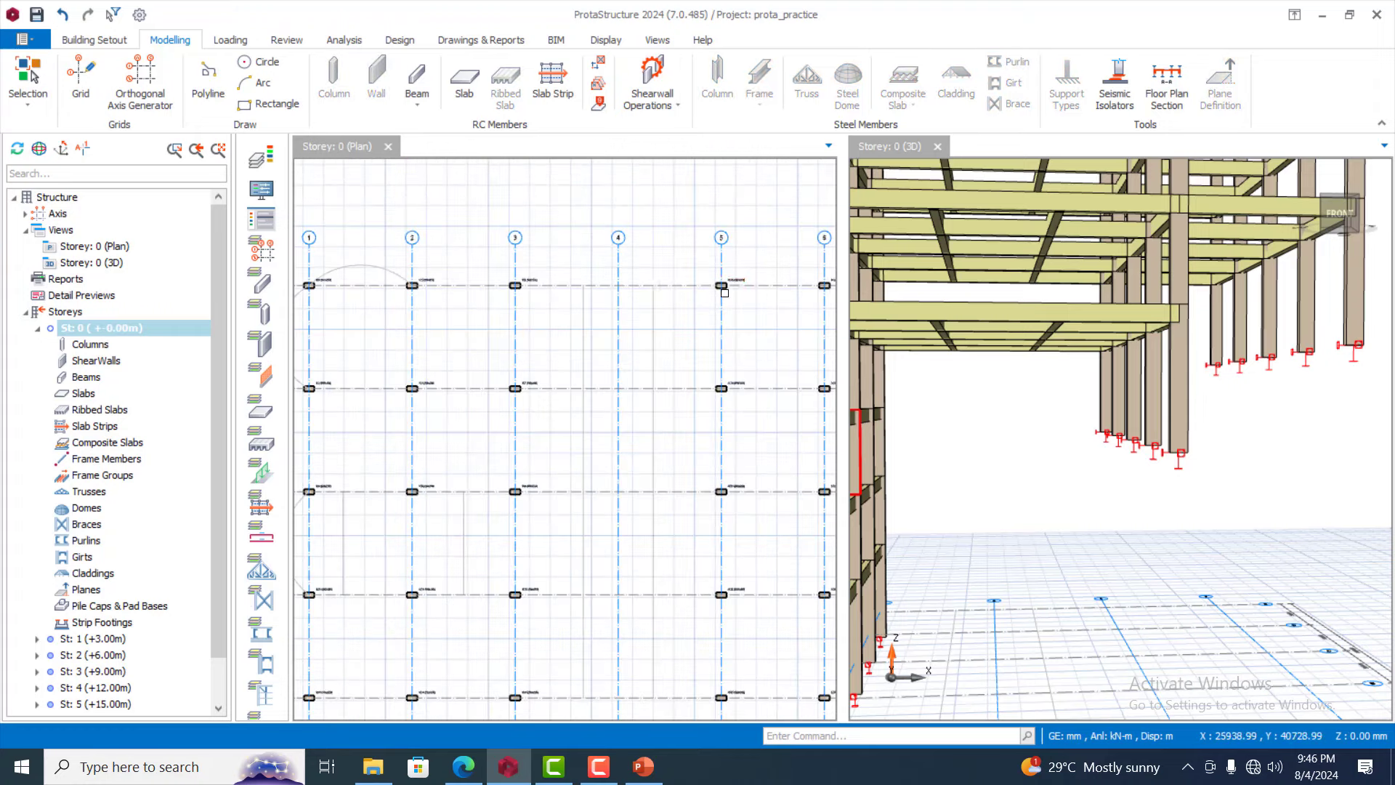
pyautogui.scroll(-2, 456, 252)
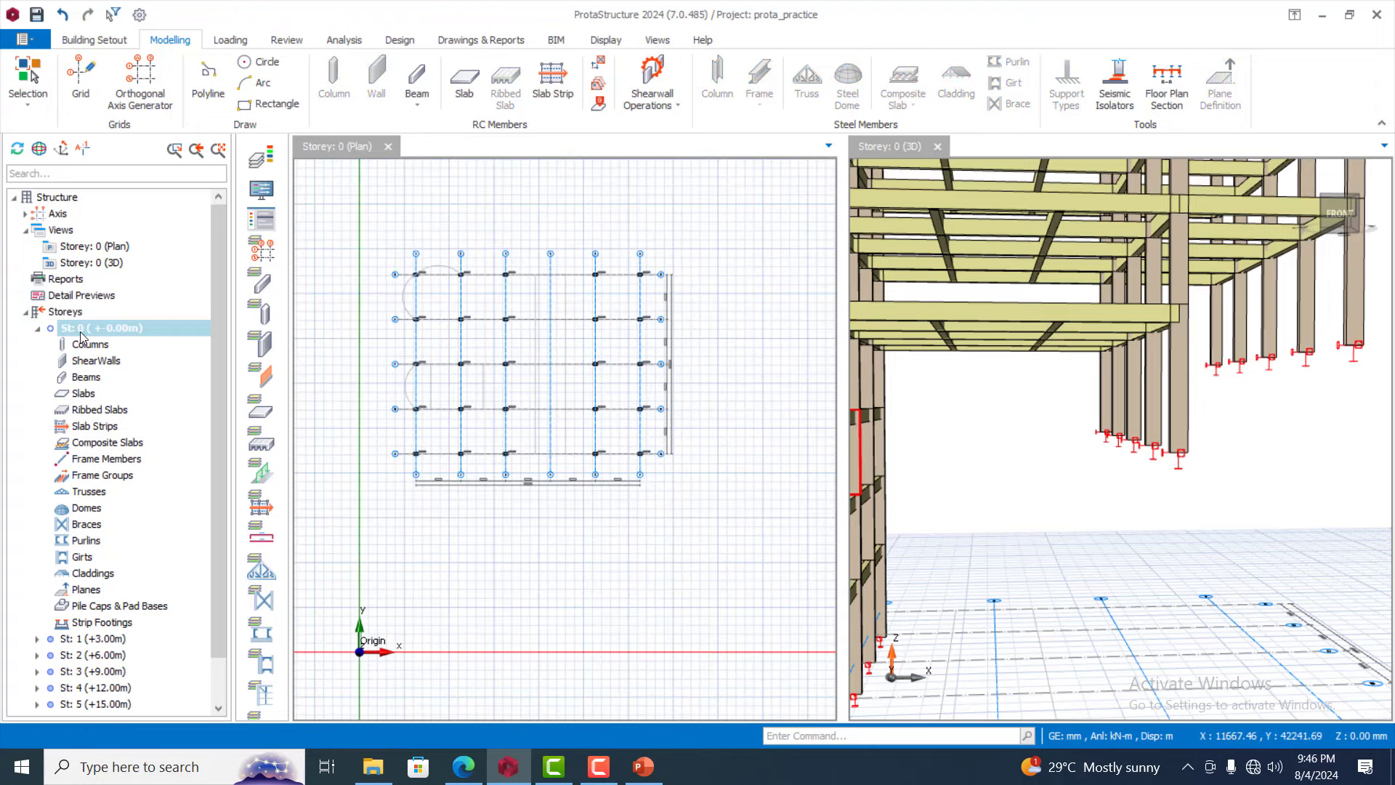
pyautogui.doubleClick(96, 642)
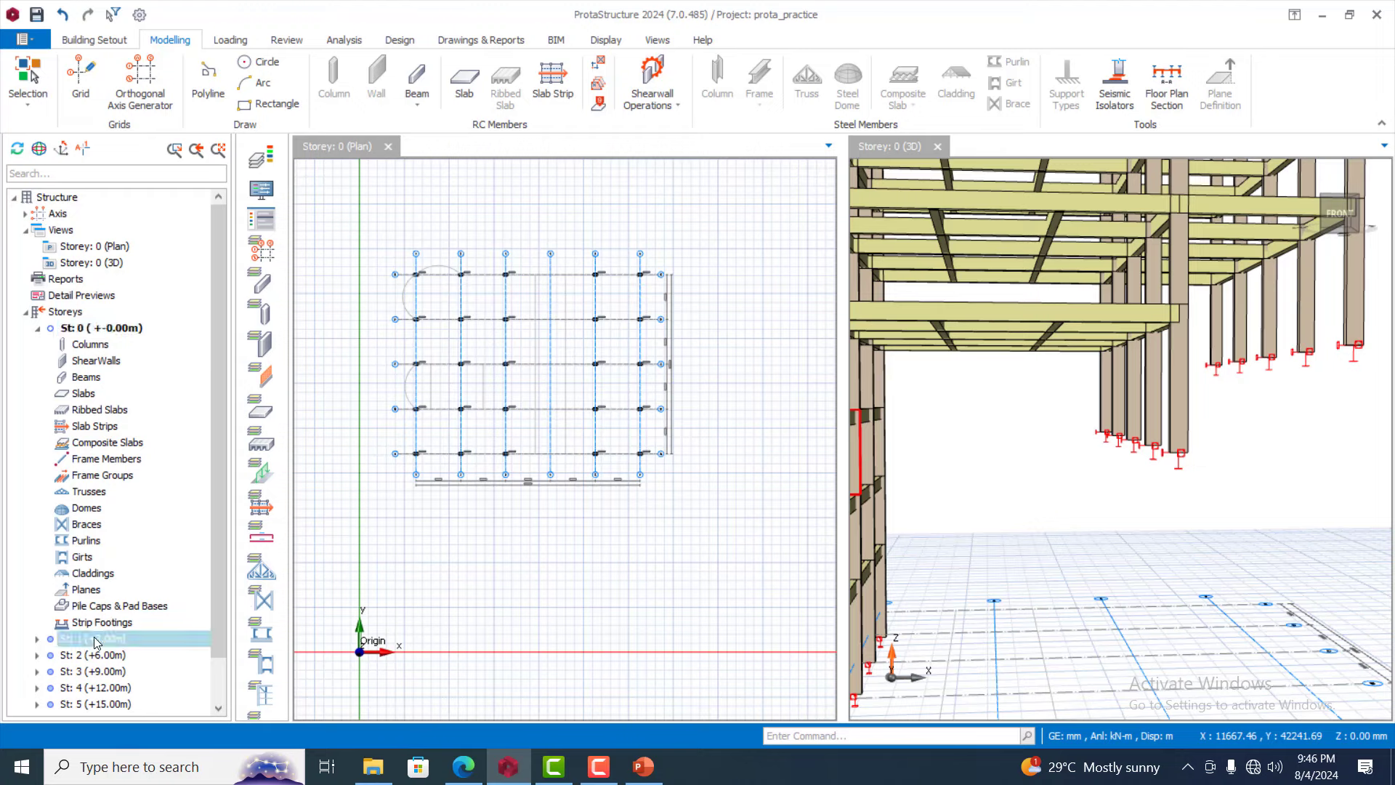
pyautogui.scroll(4, 354, 258)
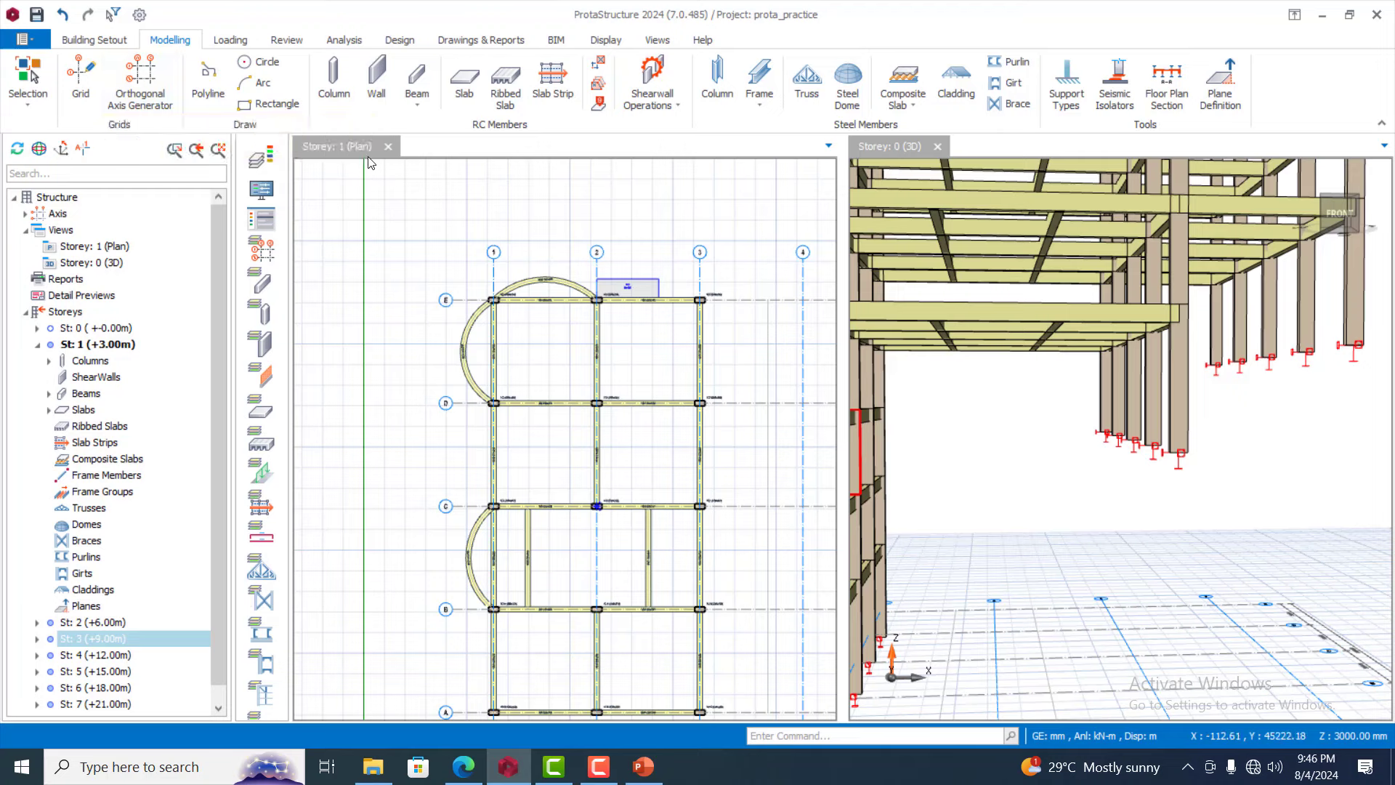
# Insert 150 mm thick slabs in the four storey 1 bays between axes C and E and the two adjoining curved regions
pyautogui.click(98, 40)
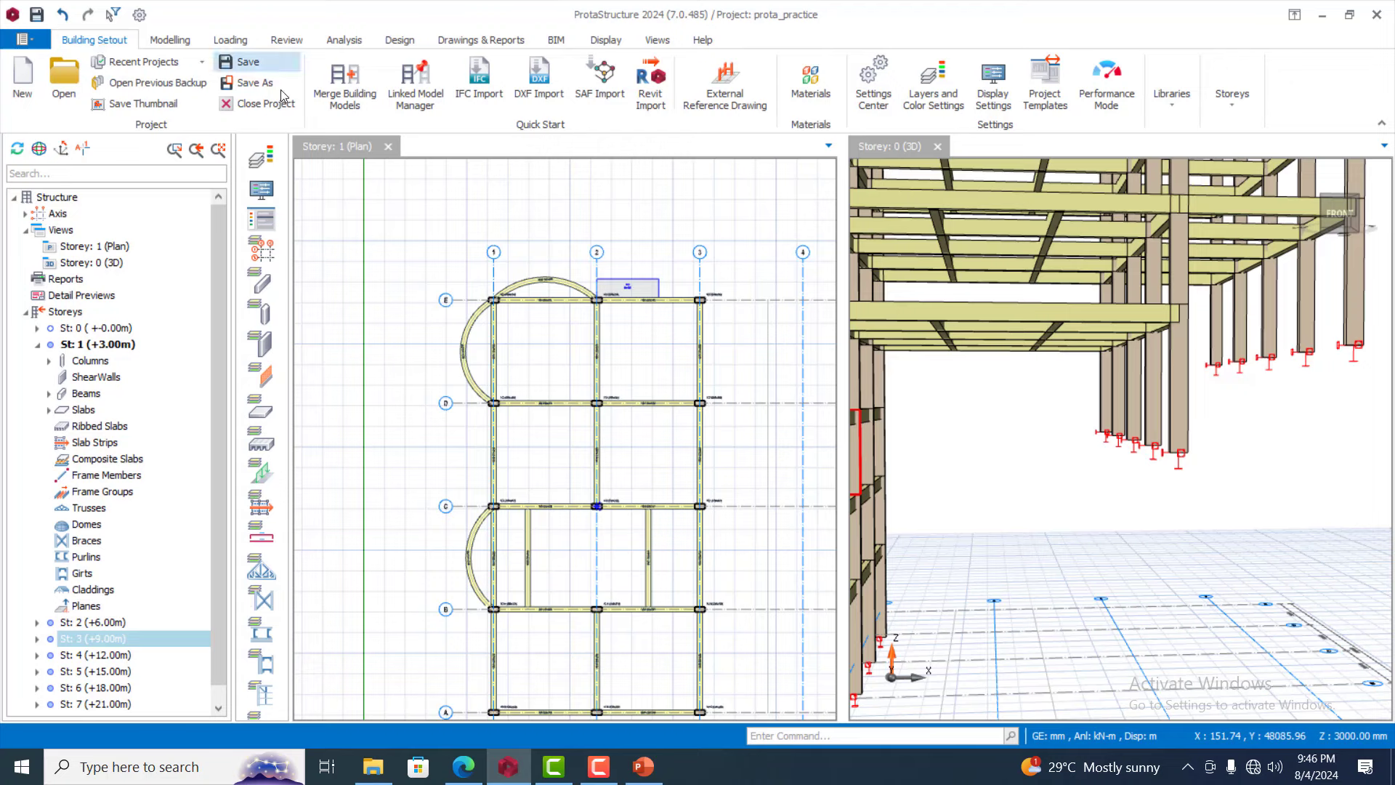
pyautogui.click(171, 41)
pyautogui.click(458, 87)
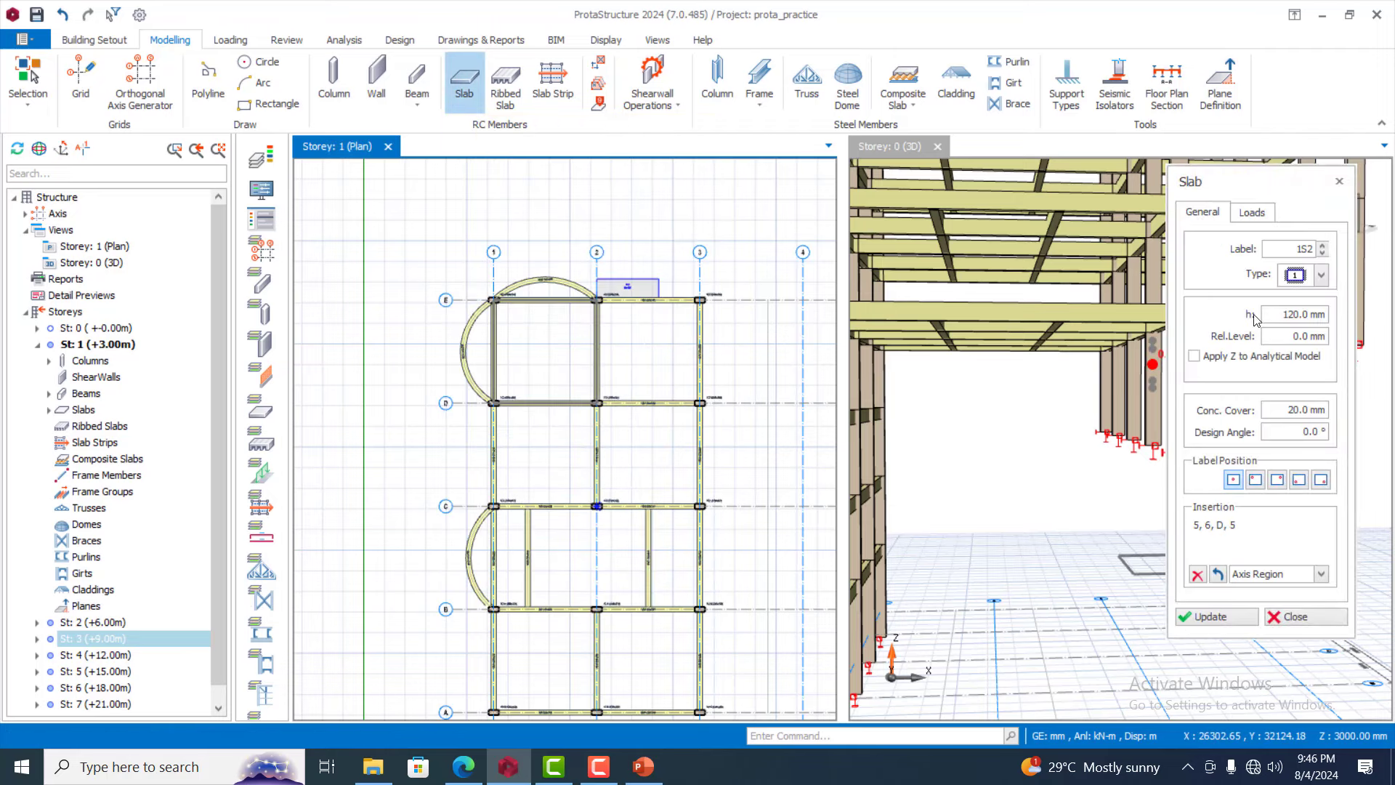
pyautogui.doubleClick(1283, 314)
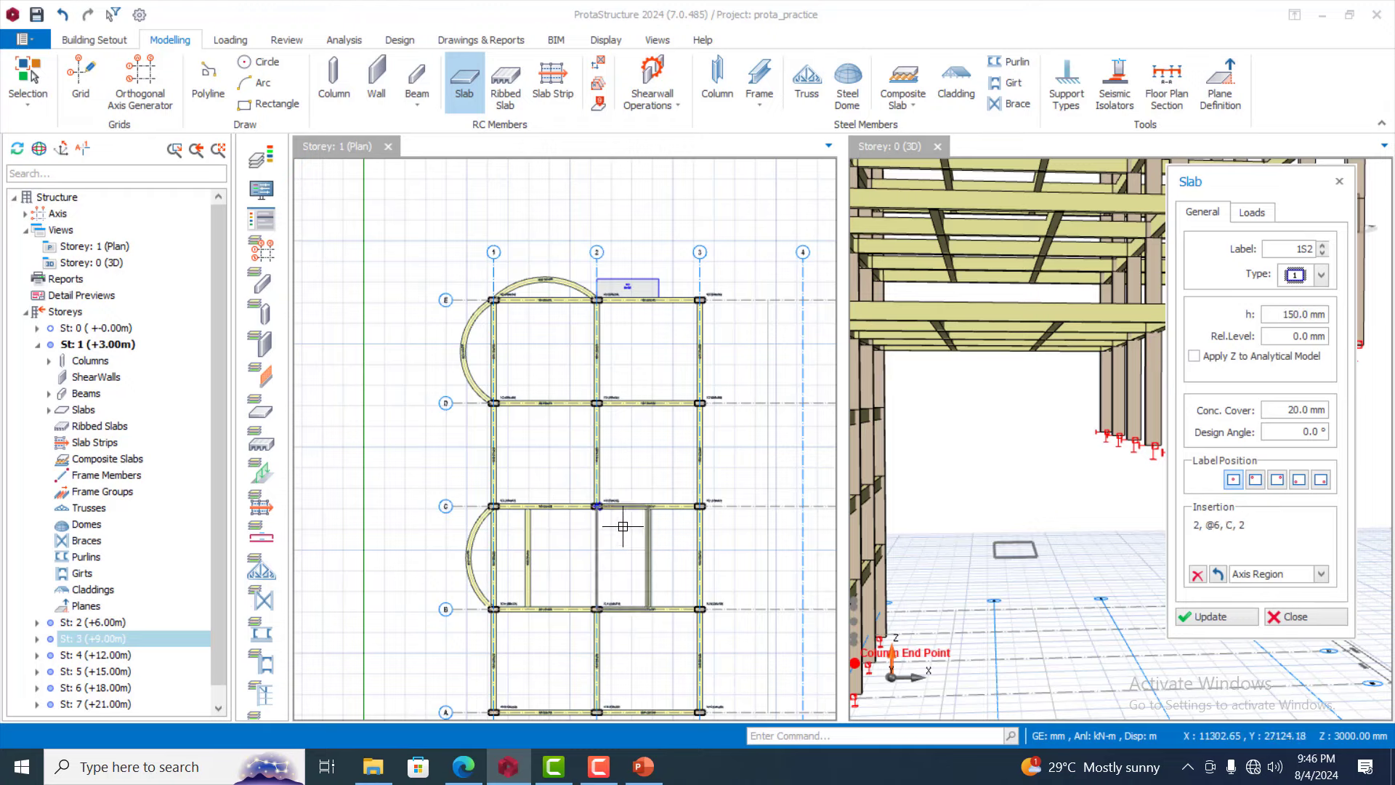
pyautogui.scroll(-3, 533, 269)
pyautogui.scroll(2, 533, 269)
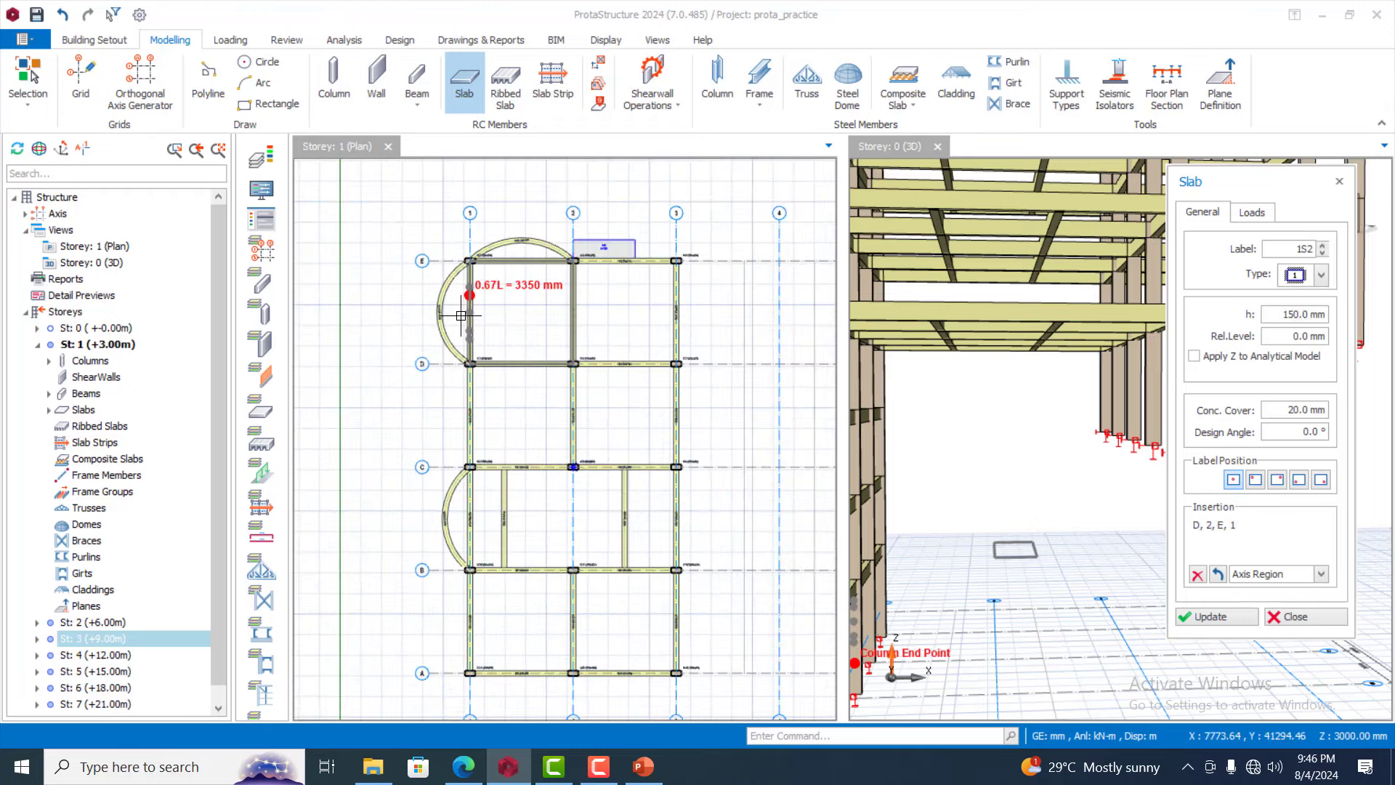
pyautogui.click(530, 252)
pyautogui.click(530, 252)
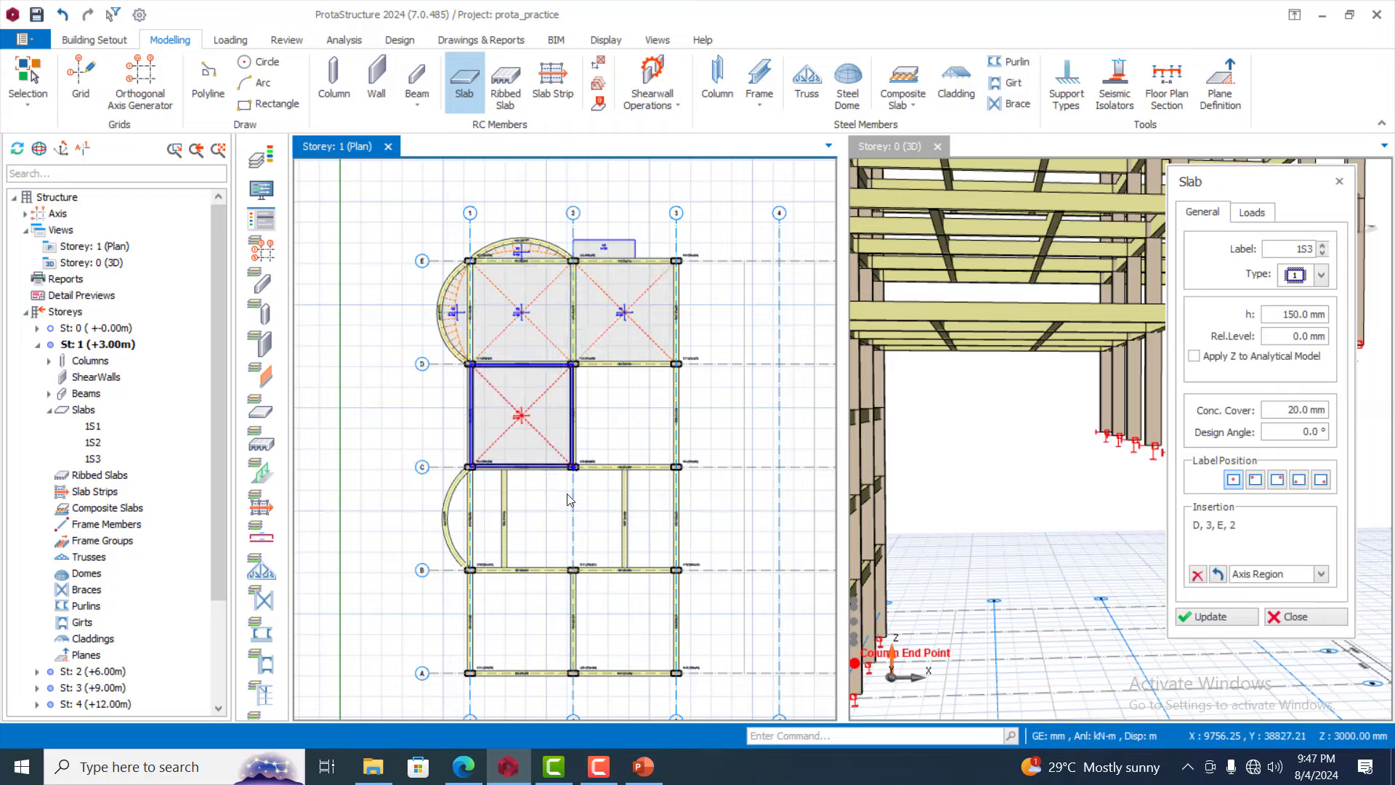
pyautogui.click(630, 434)
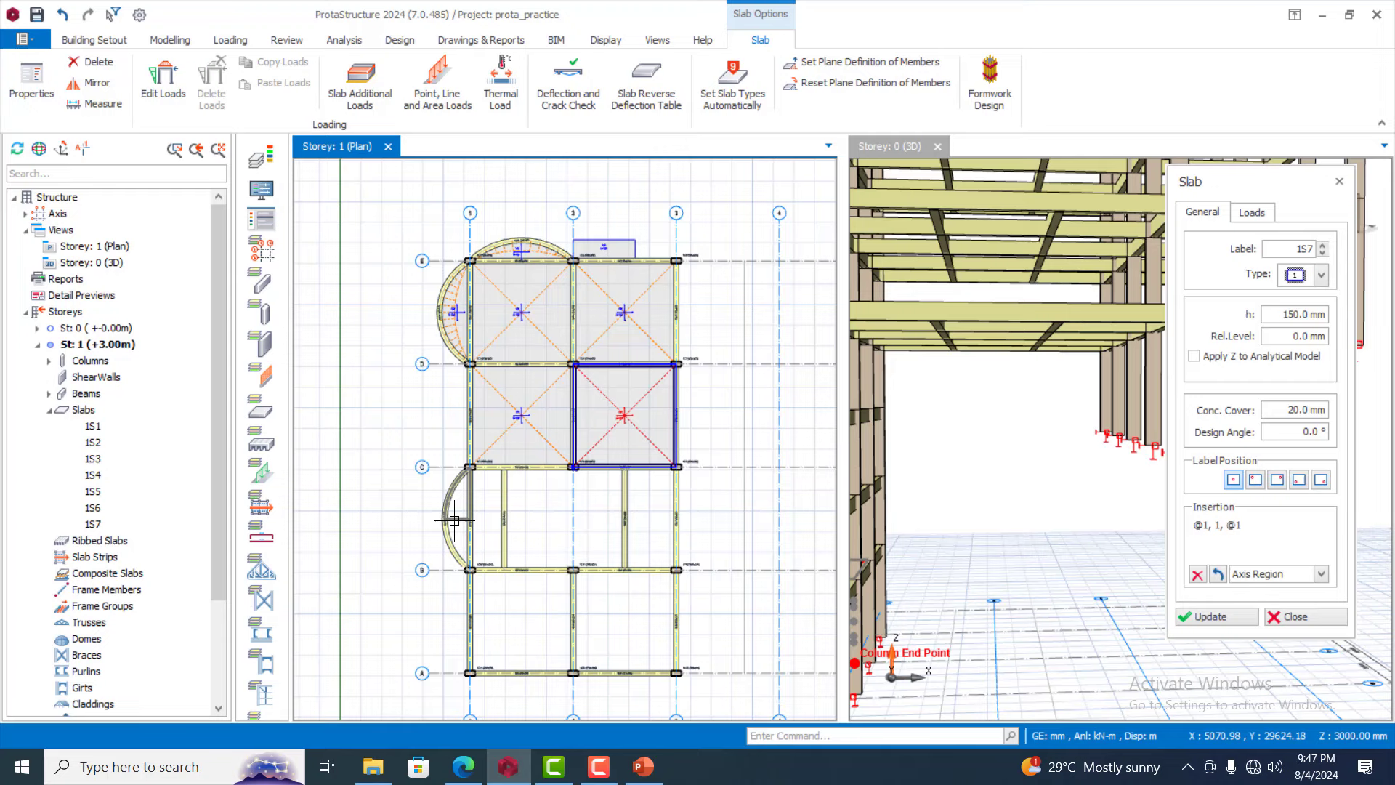
# Insert 150 mm slabs in the curved region and four panels between axes B and C, and the two bays between A and B
pyautogui.click(455, 520)
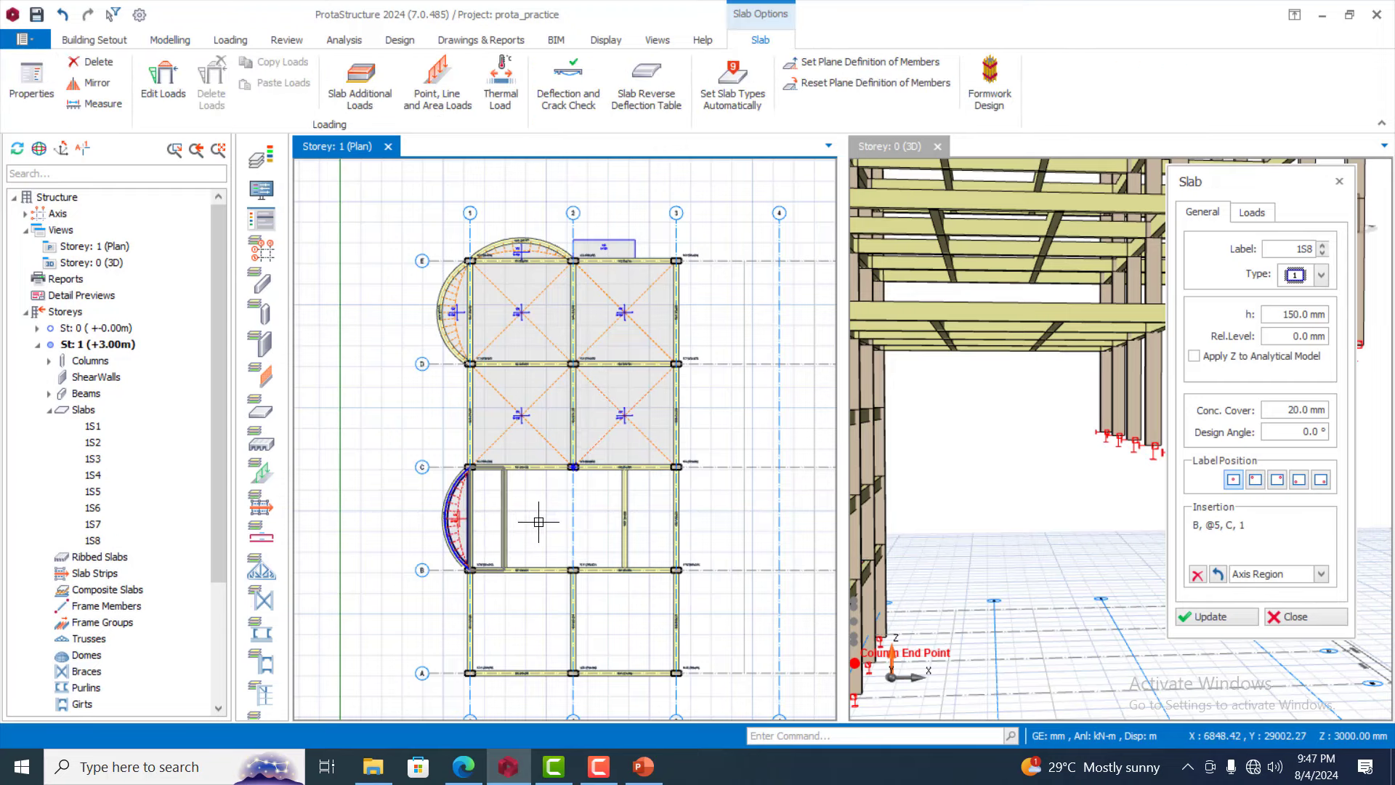
pyautogui.click(486, 519)
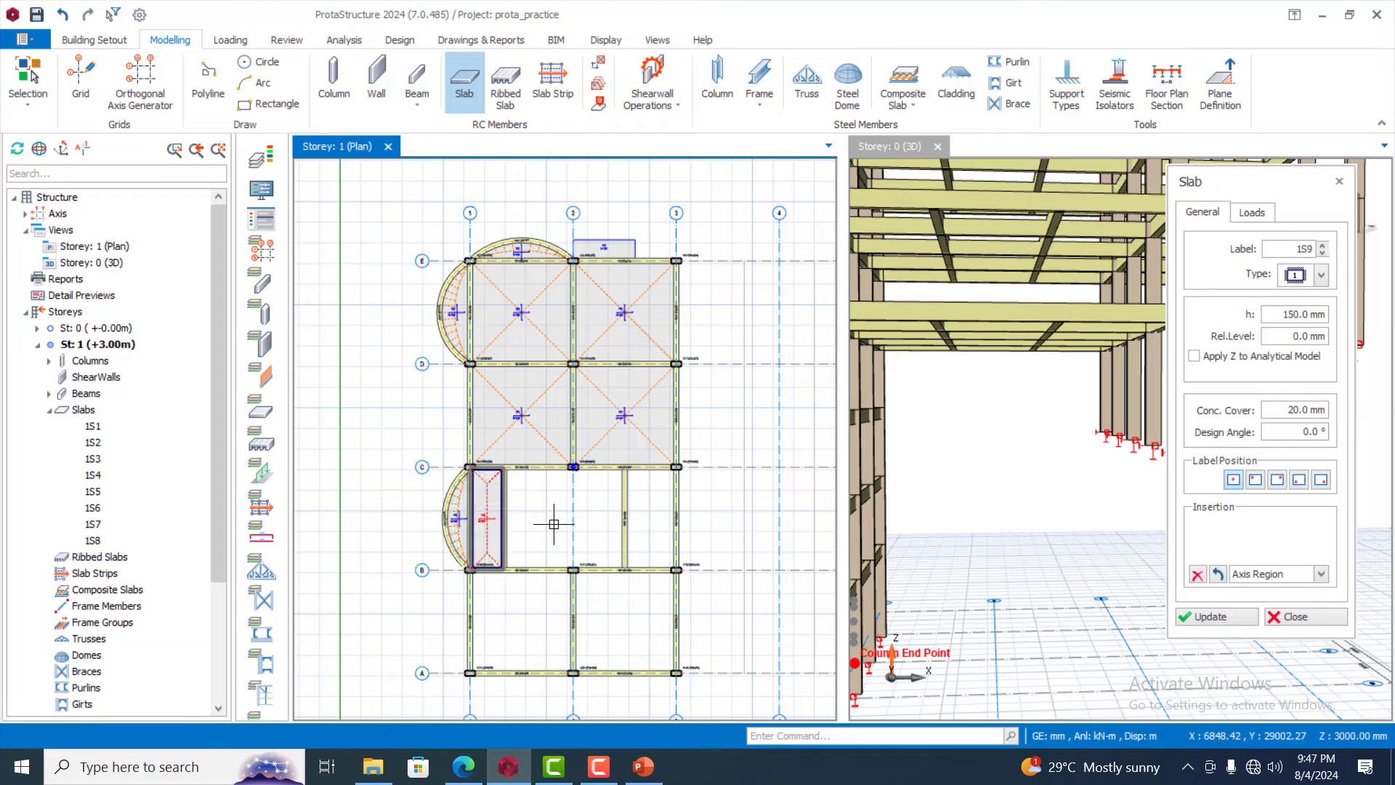
pyautogui.click(639, 517)
pyautogui.click(639, 518)
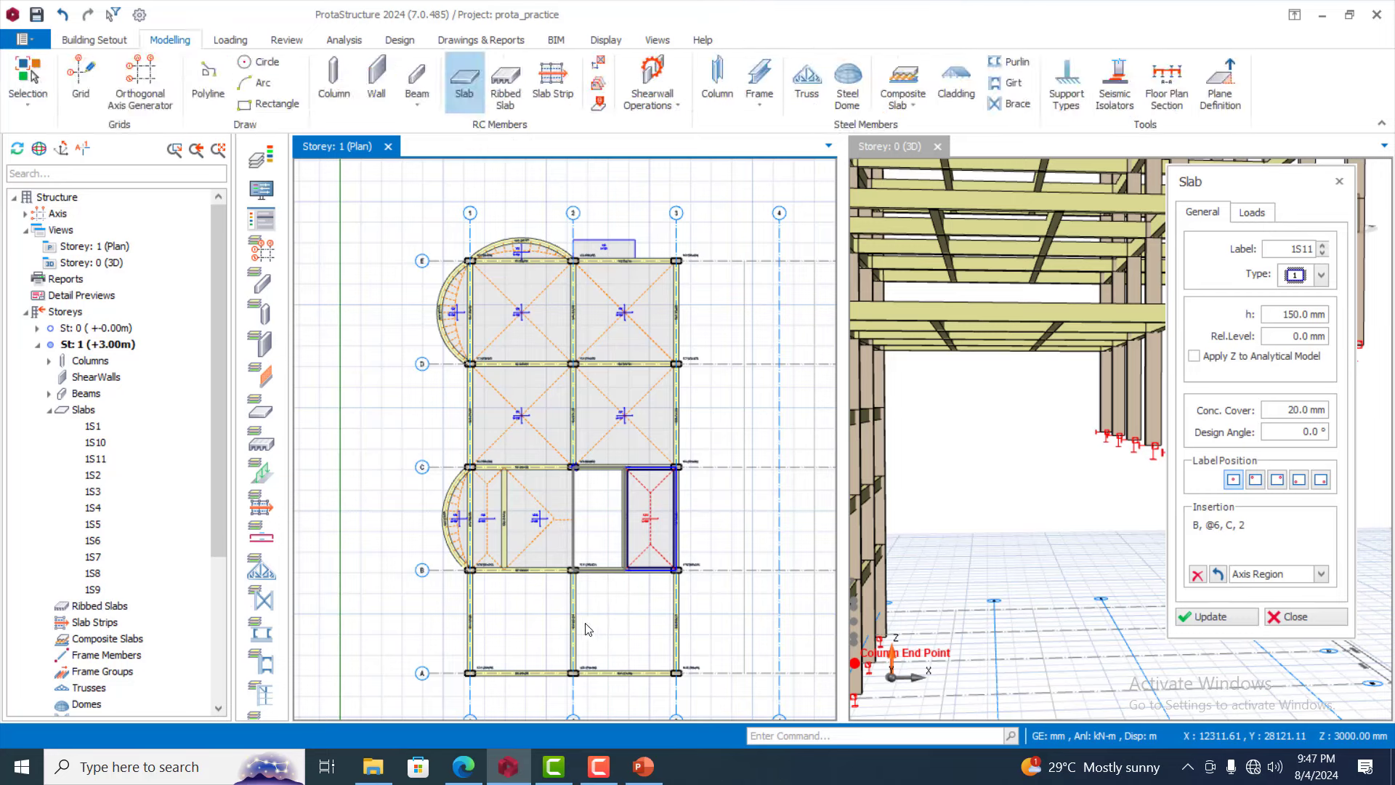
pyautogui.click(550, 621)
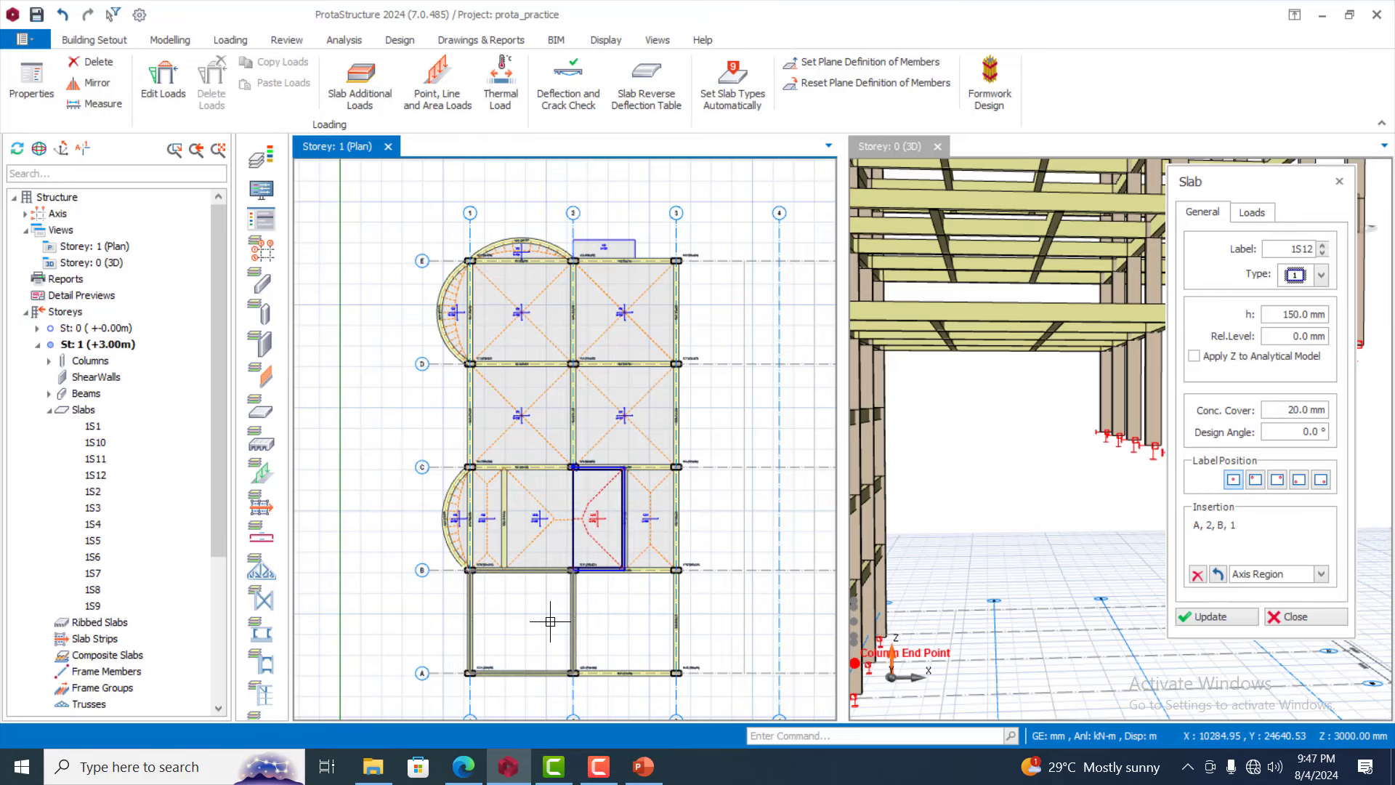
pyautogui.click(641, 620)
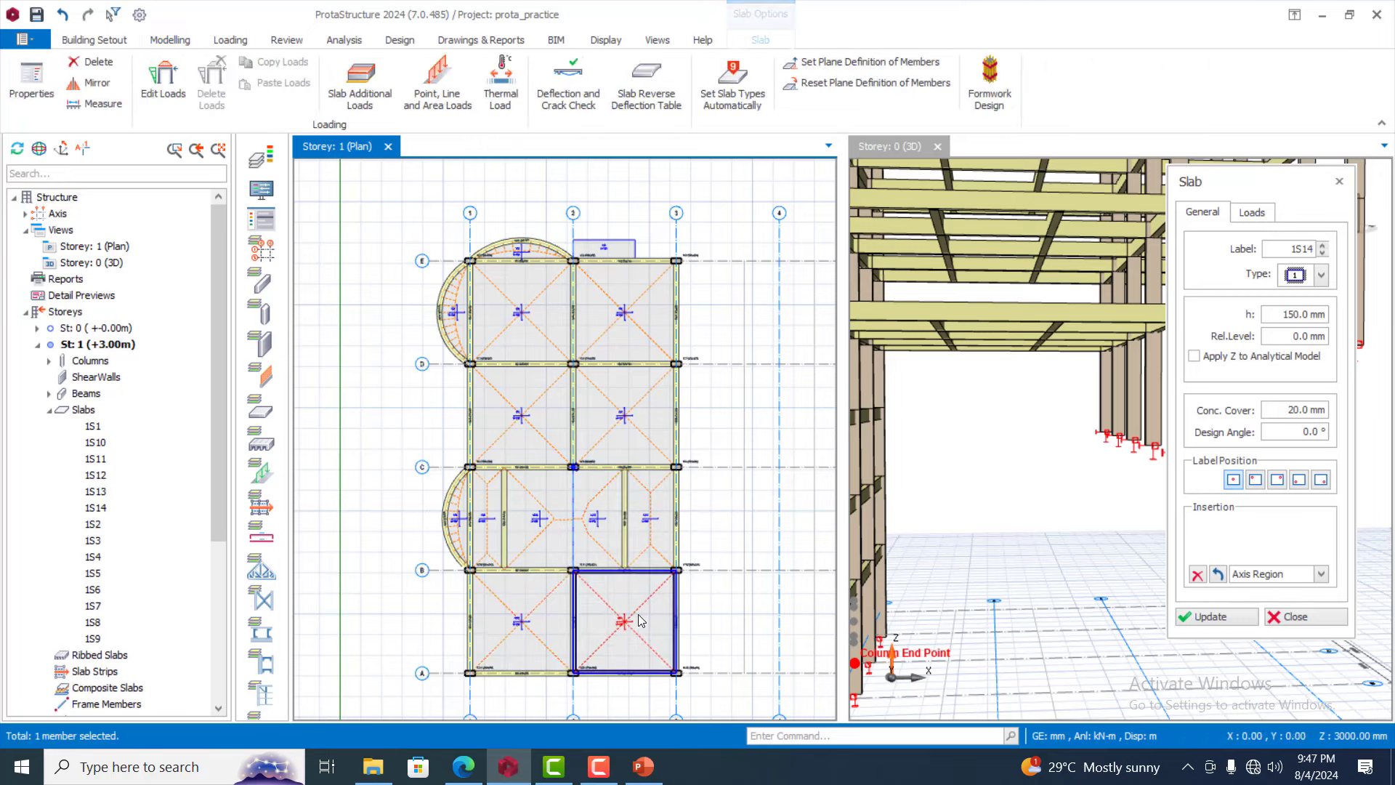
pyautogui.scroll(-3, 599, 474)
pyautogui.scroll(2, 665, 477)
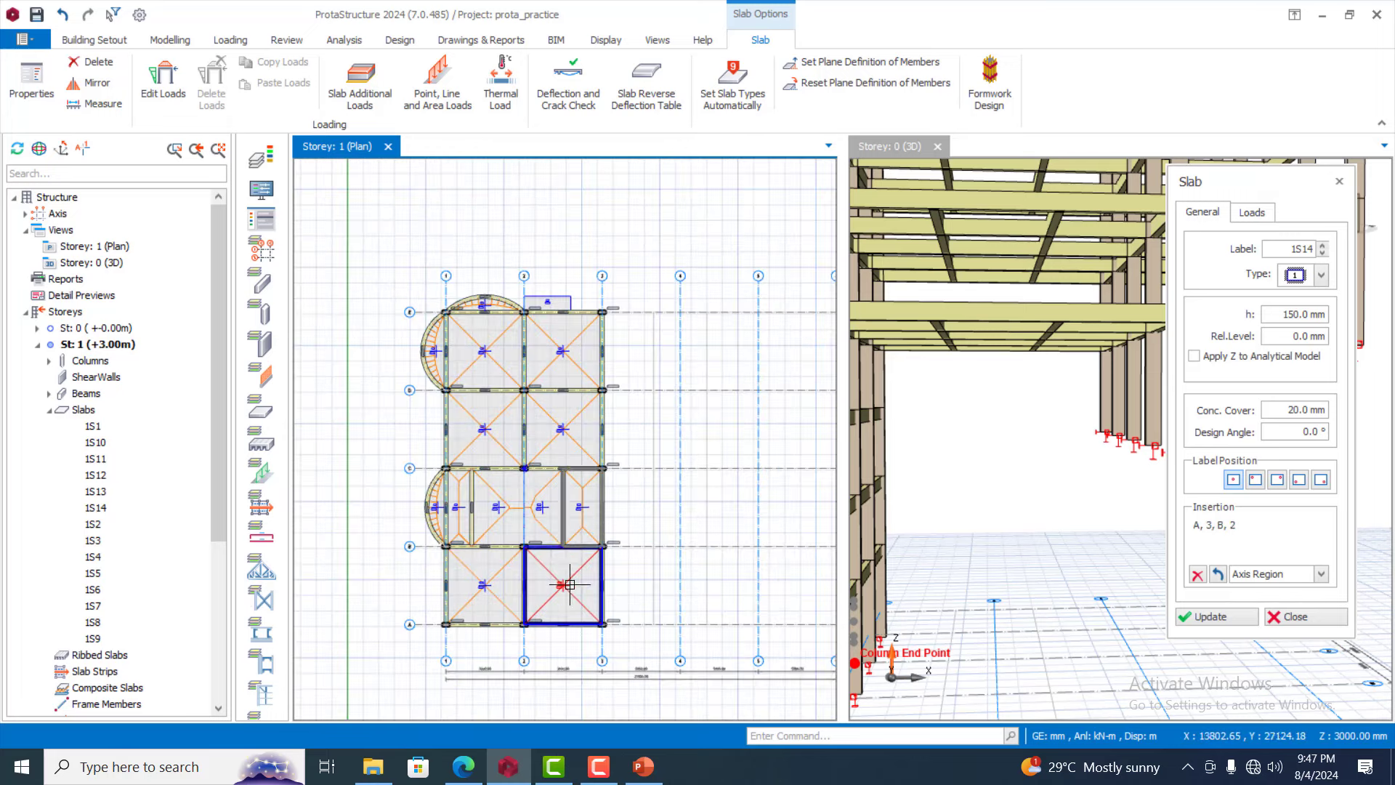
pyautogui.press('Escape')
# Generate all fourteen storey 1 slabs, including the small one above axis E, onto storeys 2 to 8, selected members only
pyautogui.scroll(3, 498, 538)
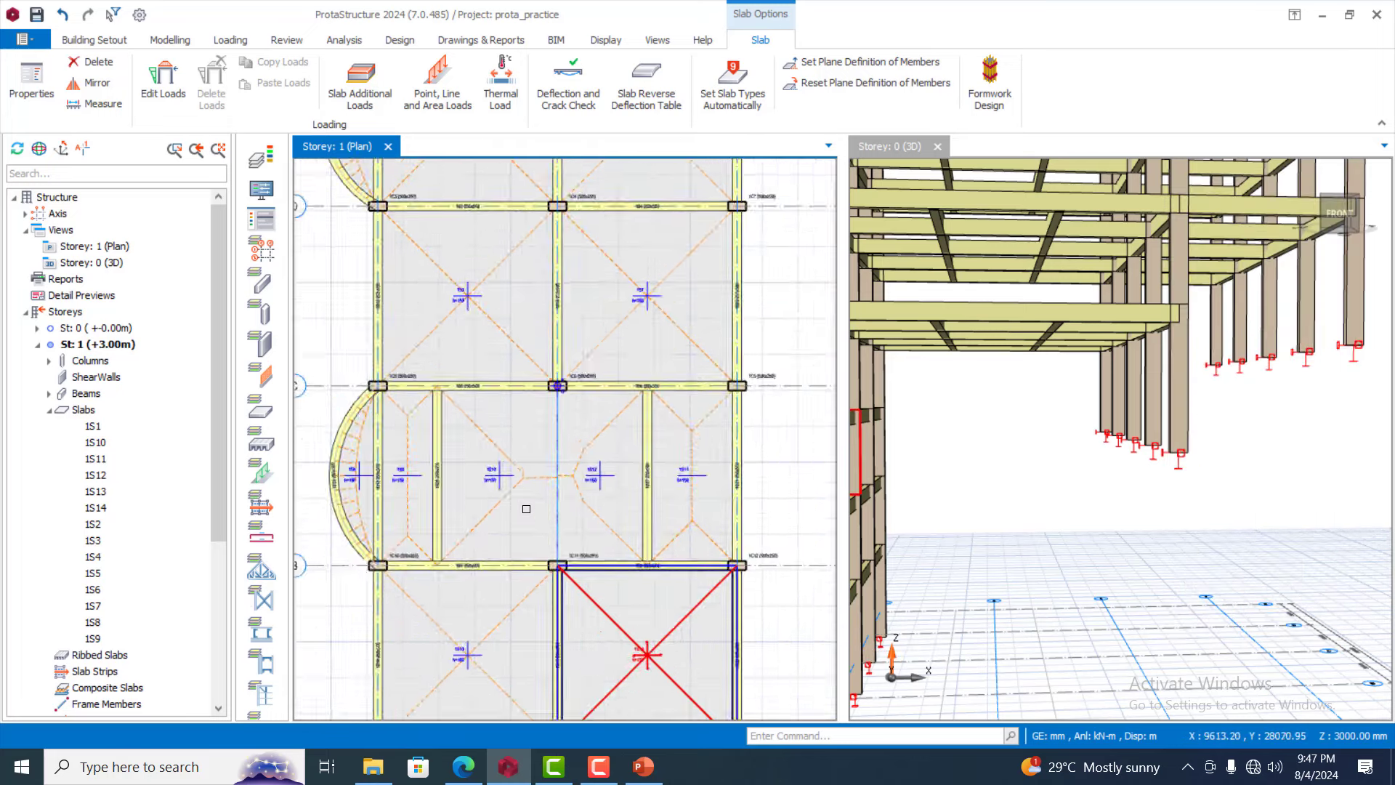
pyautogui.scroll(-2, 502, 545)
pyautogui.click(505, 600)
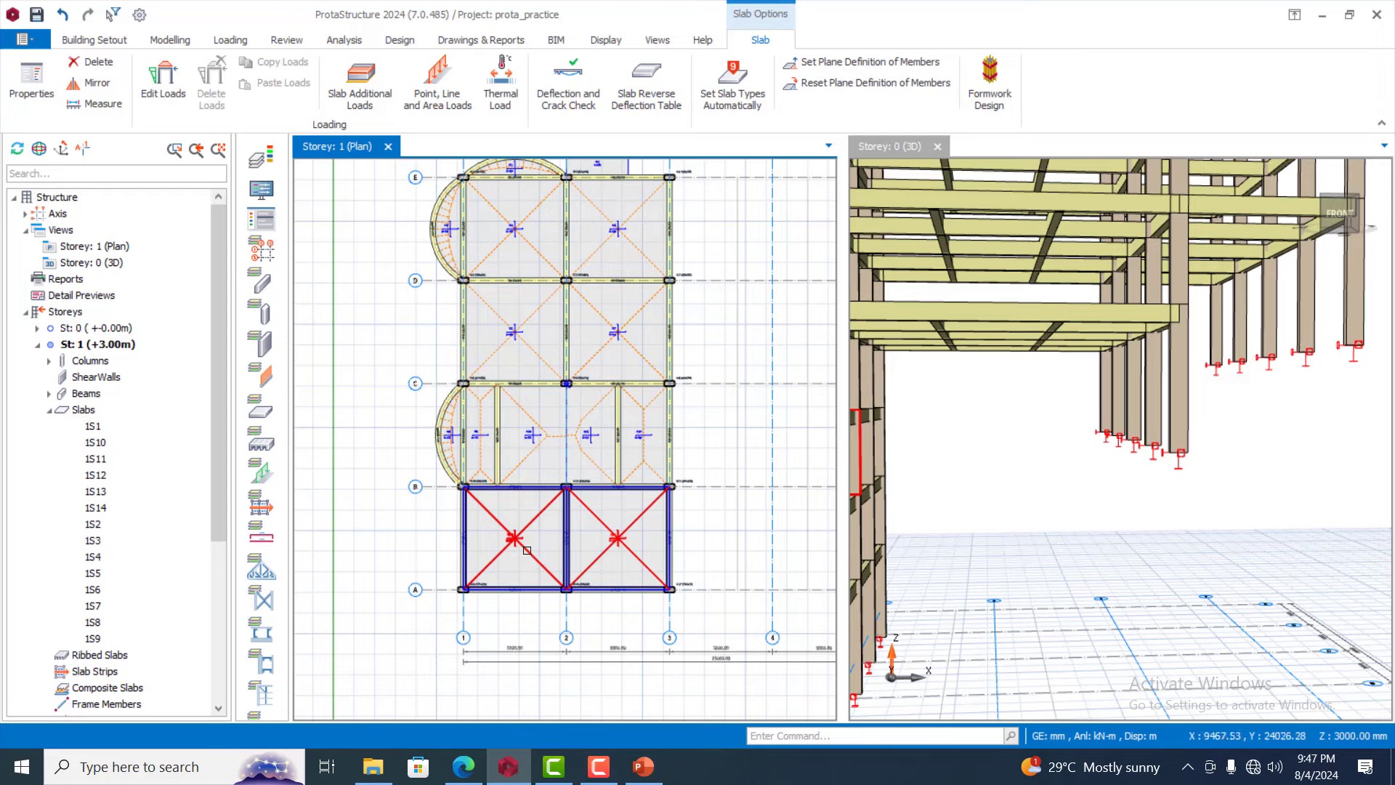
pyautogui.click(648, 471)
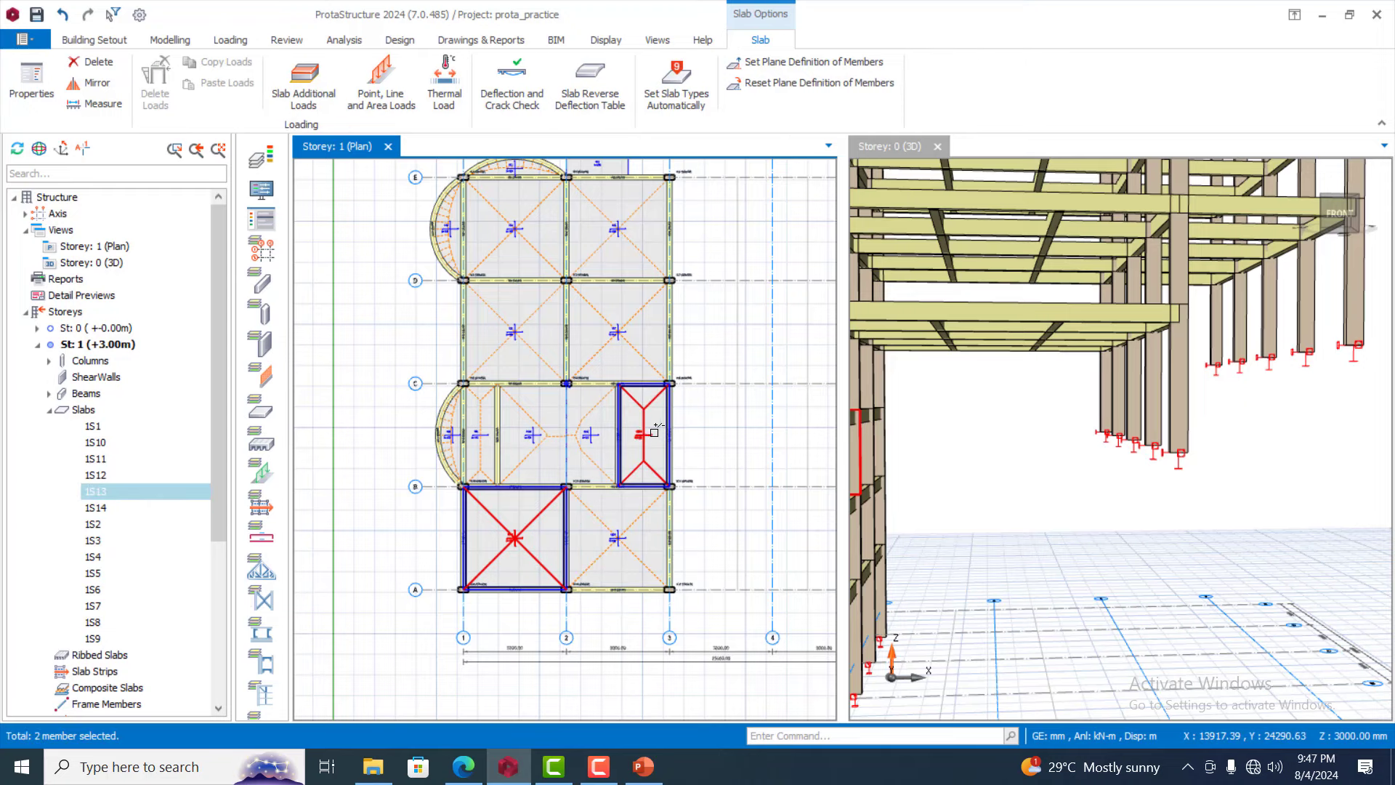
pyautogui.click(590, 436)
pyautogui.click(534, 436)
pyautogui.click(474, 427)
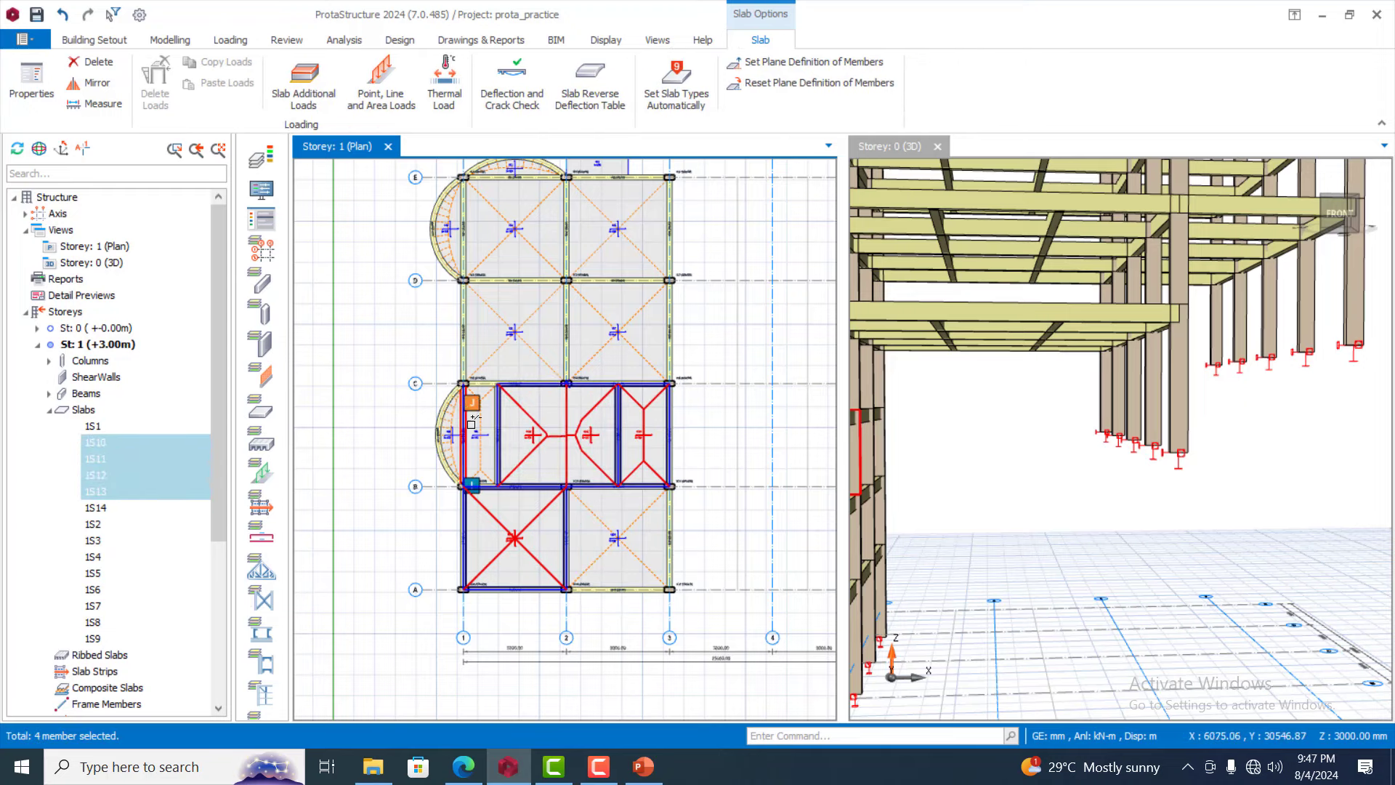
pyautogui.click(450, 433)
pyautogui.click(539, 339)
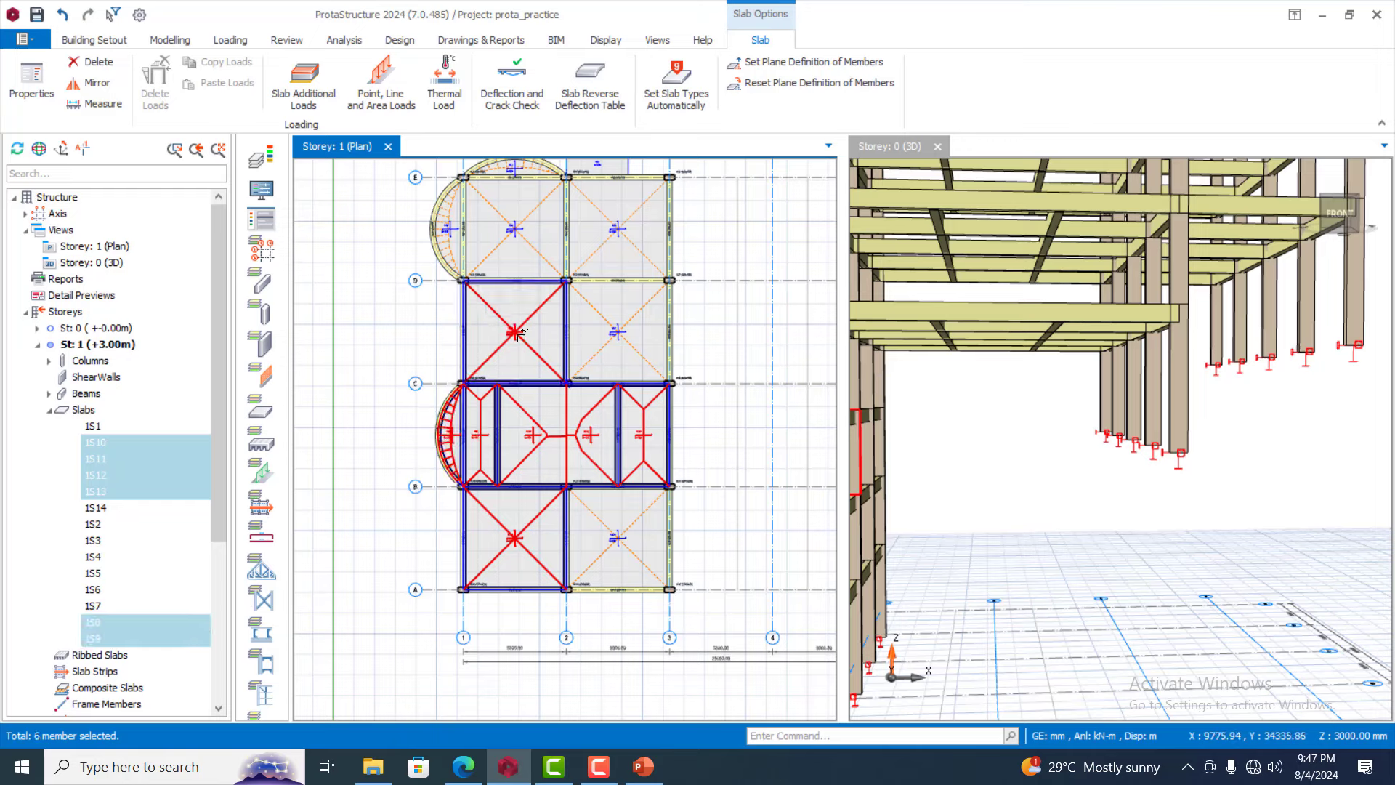
pyautogui.click(603, 329)
pyautogui.click(626, 219)
pyautogui.click(525, 231)
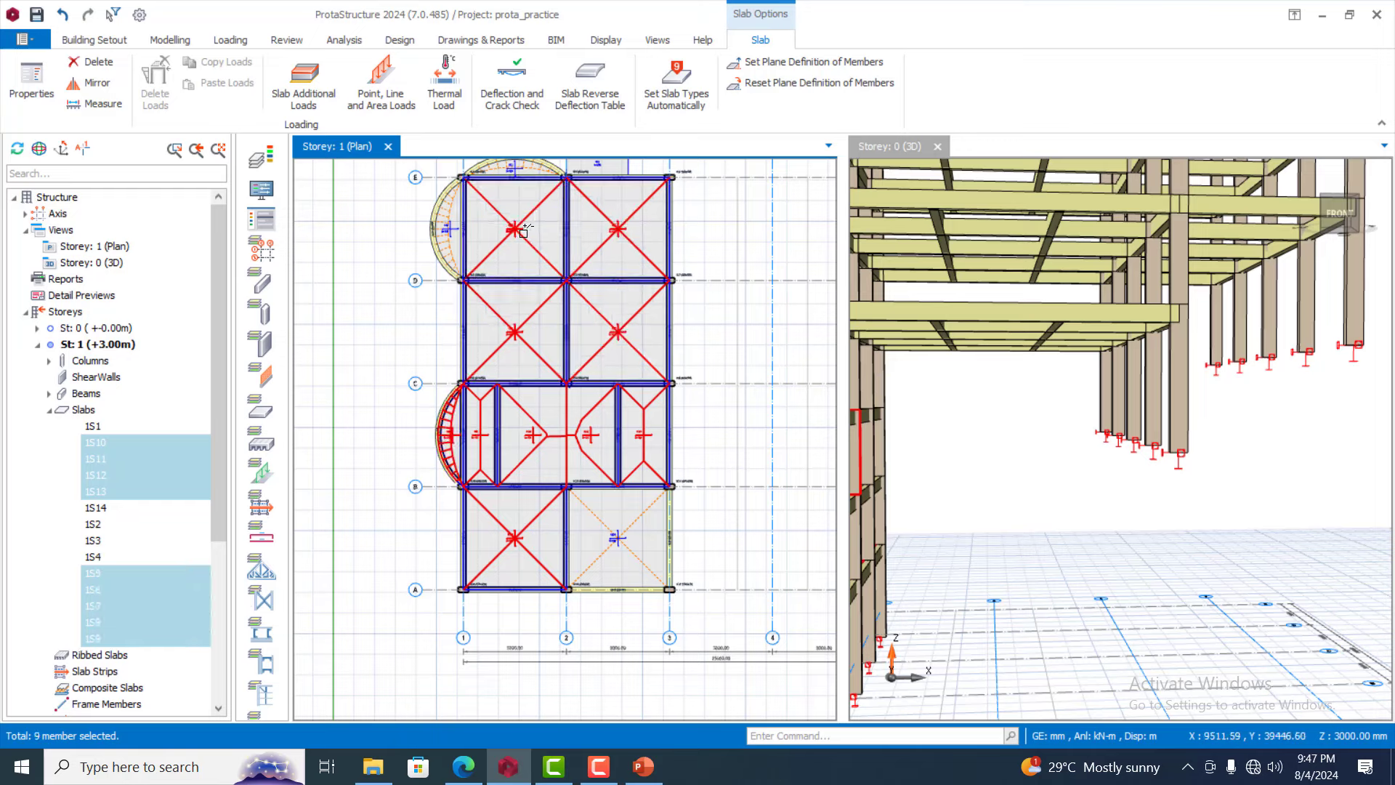
pyautogui.click(438, 223)
pyautogui.click(513, 165)
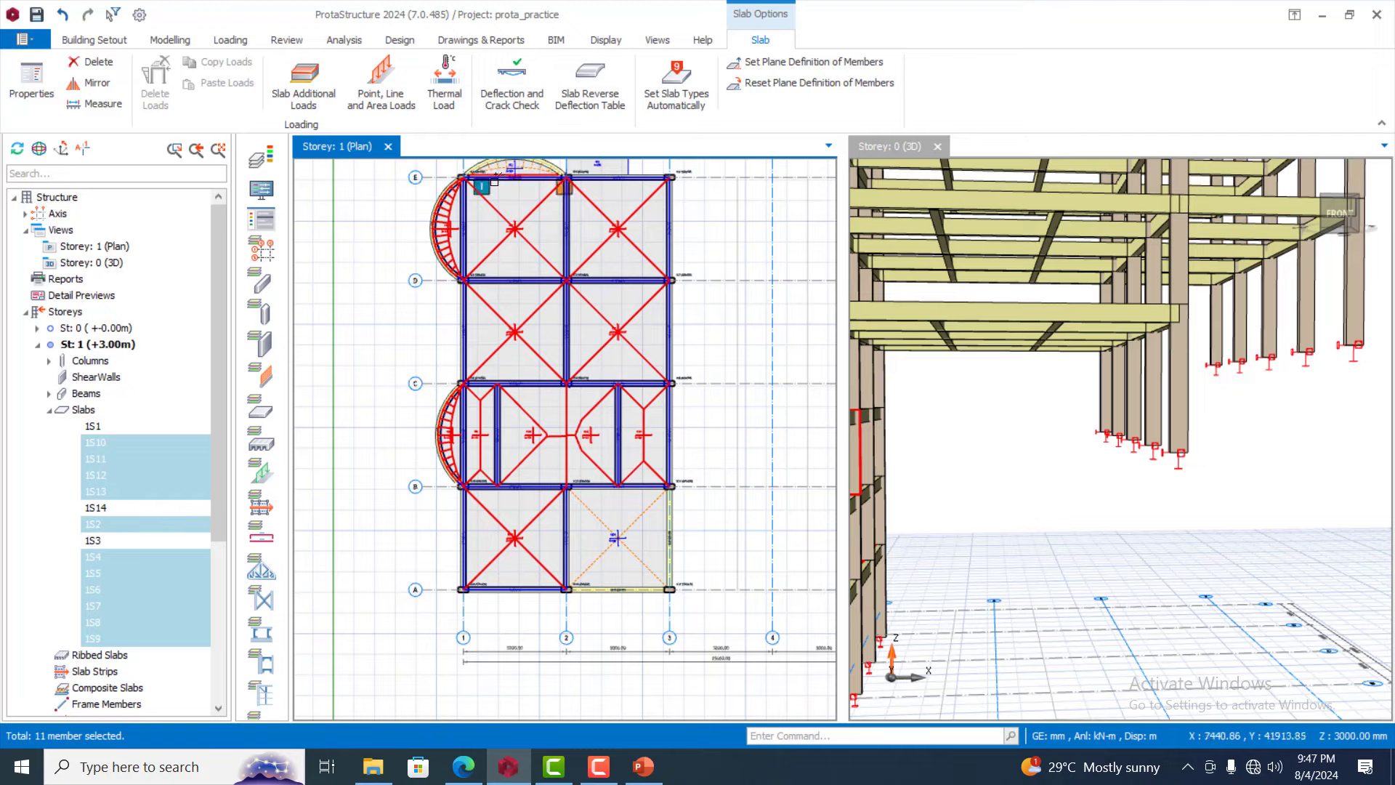
pyautogui.click(594, 169)
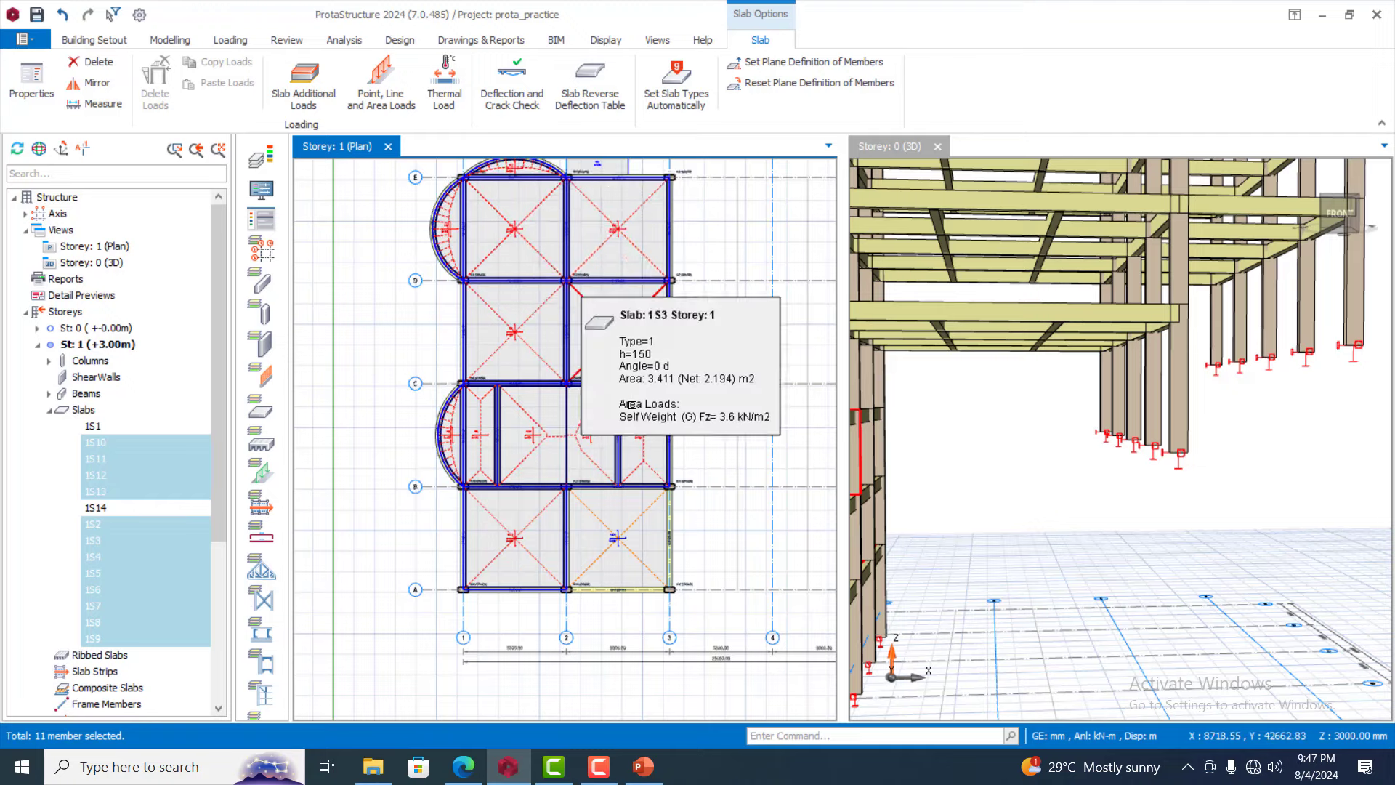
pyautogui.scroll(-1, 647, 290)
pyautogui.scroll(2, 652, 262)
pyautogui.scroll(-1, 646, 243)
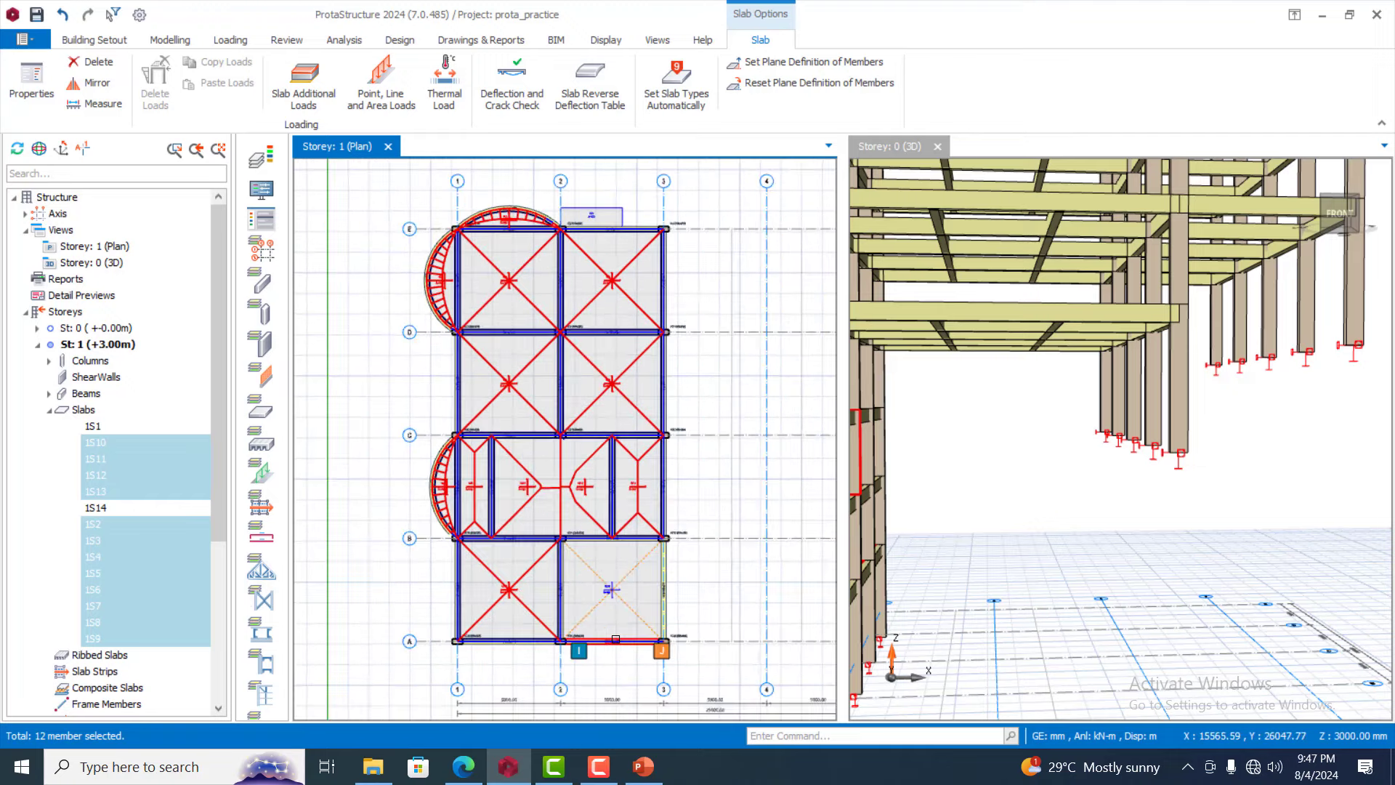
pyautogui.click(616, 594)
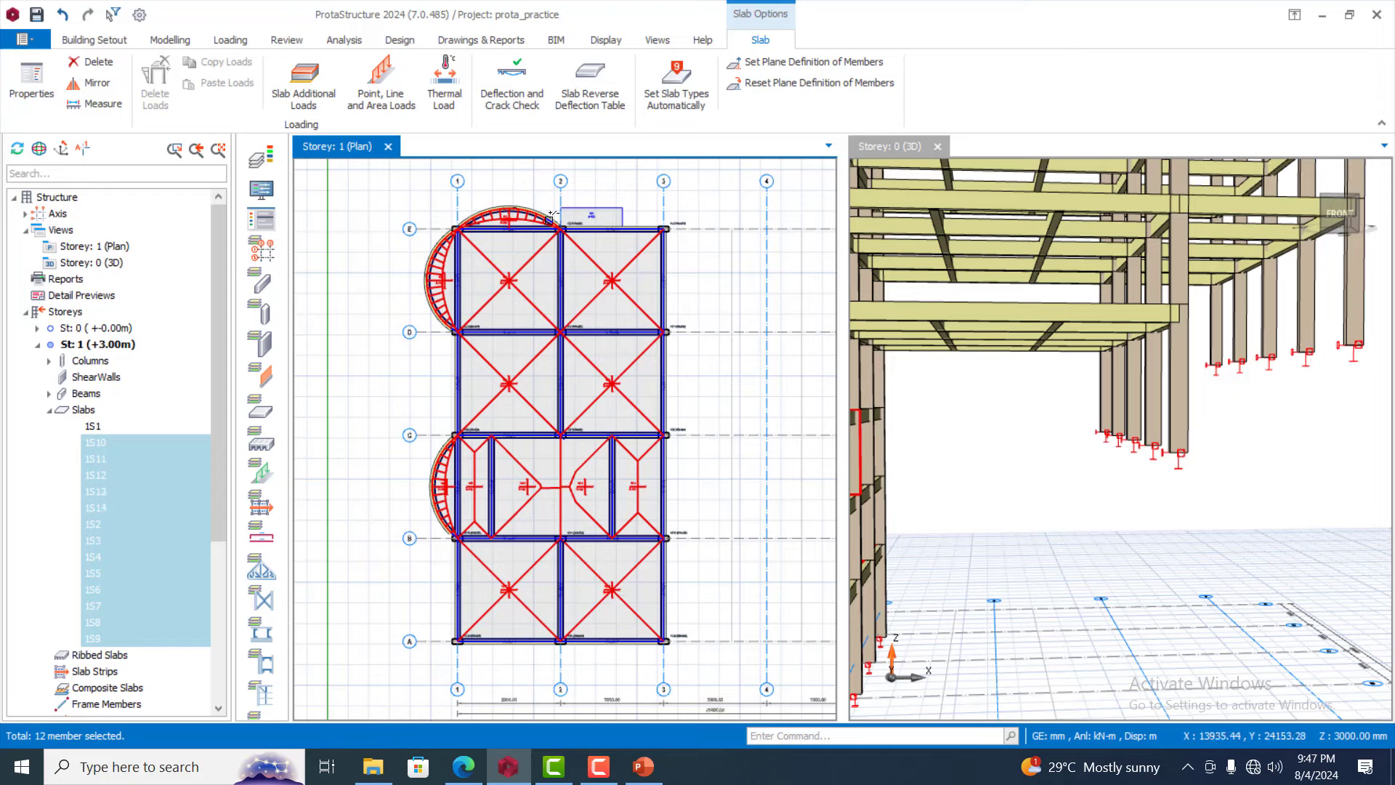
pyautogui.click(598, 214)
pyautogui.rightClick(598, 214)
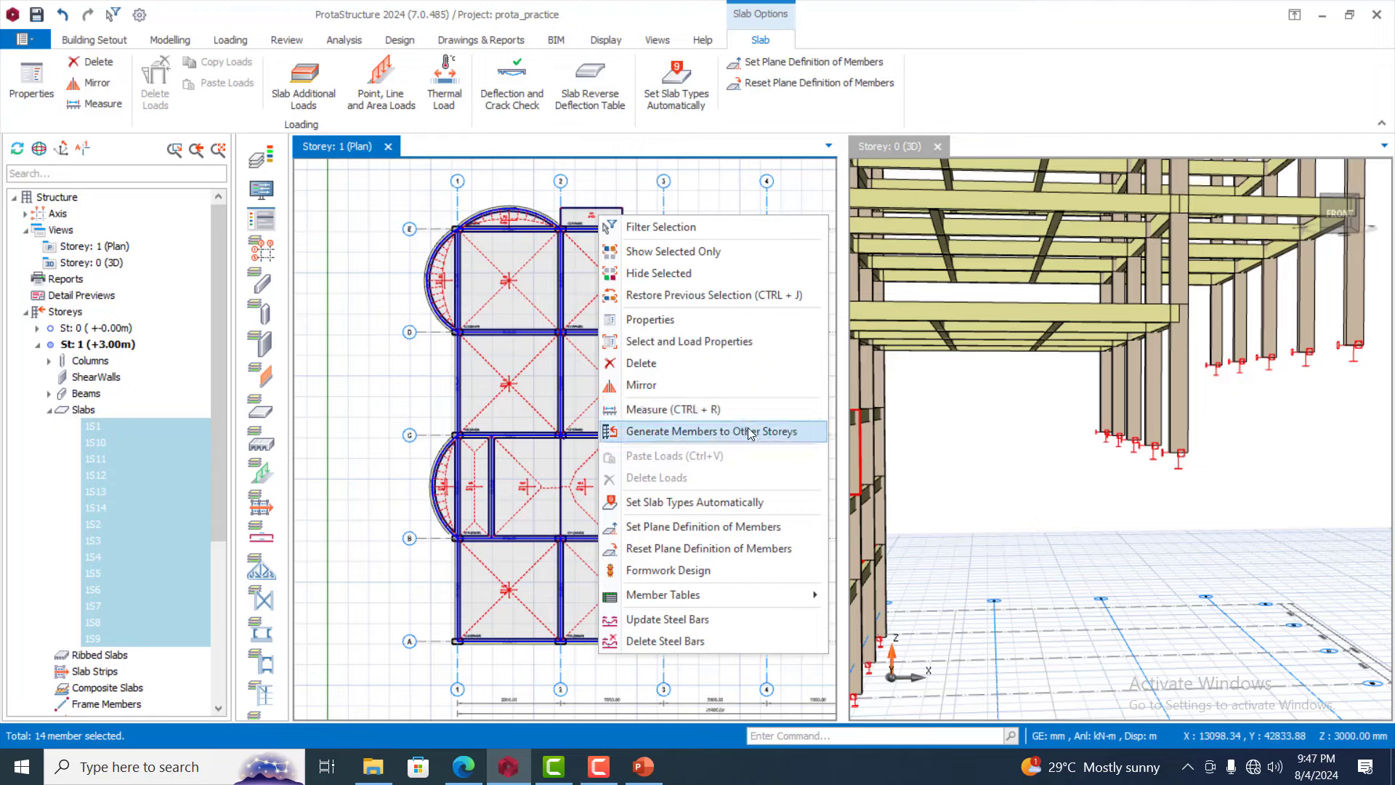
pyautogui.click(720, 430)
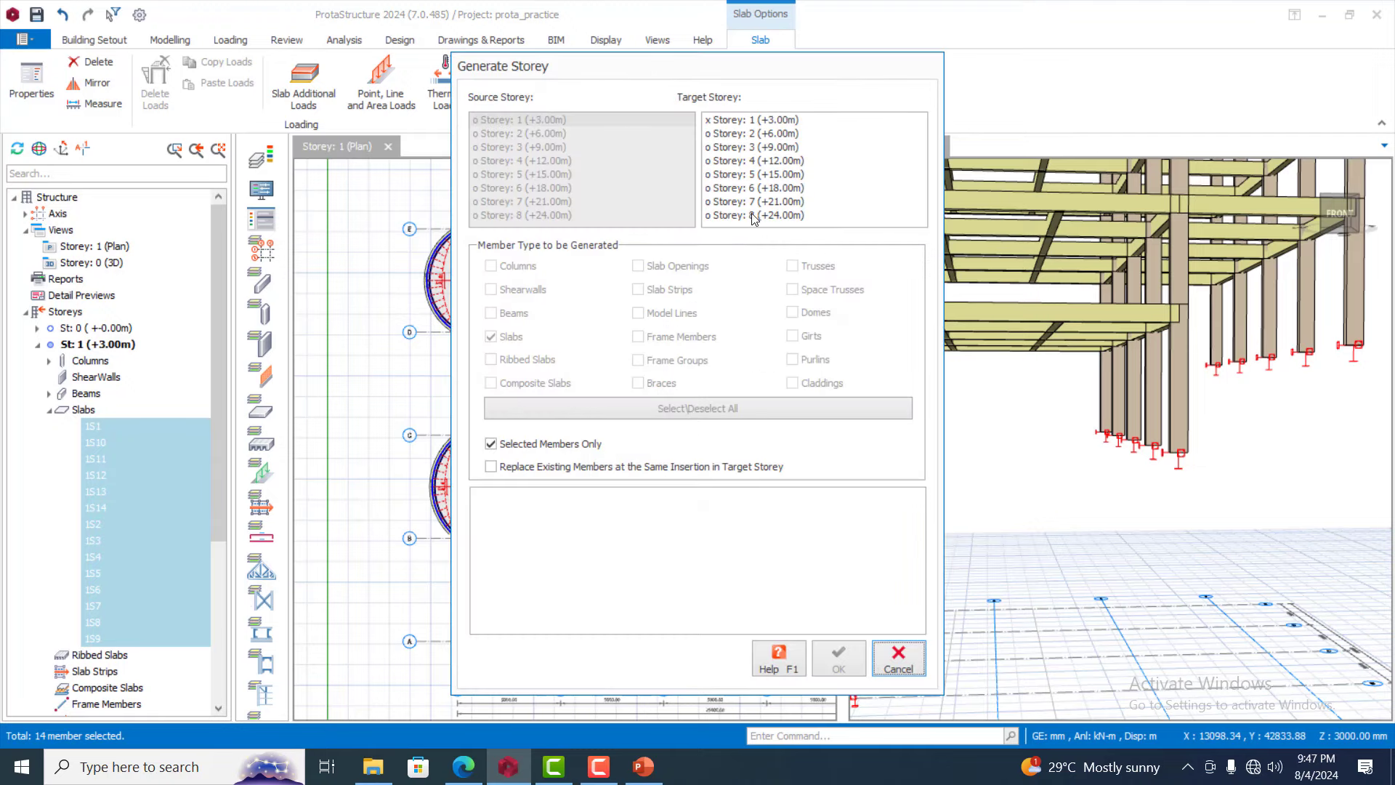
pyautogui.click(764, 135)
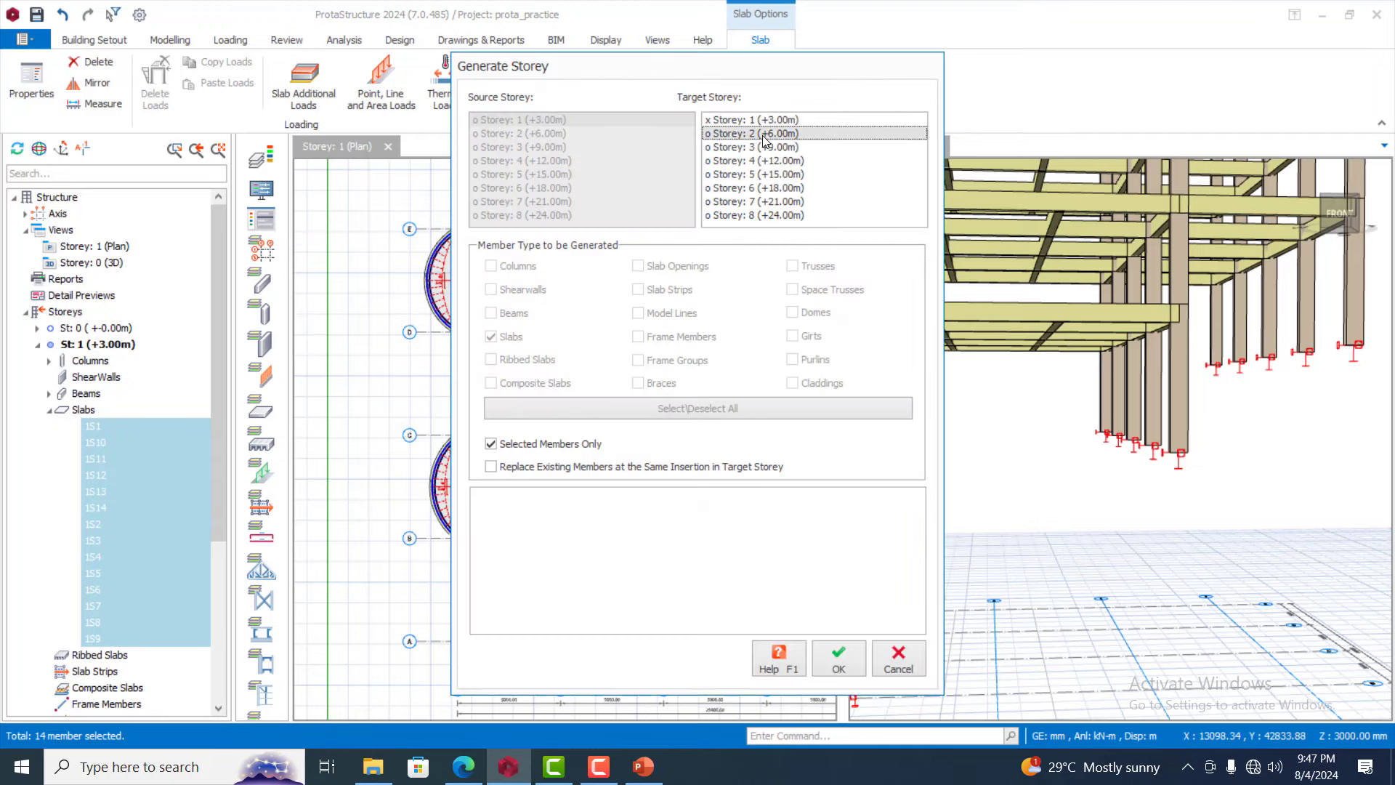
pyautogui.keyDown('shift'); pyautogui.click(785, 214); pyautogui.keyUp('shift')
pyautogui.click(857, 664)
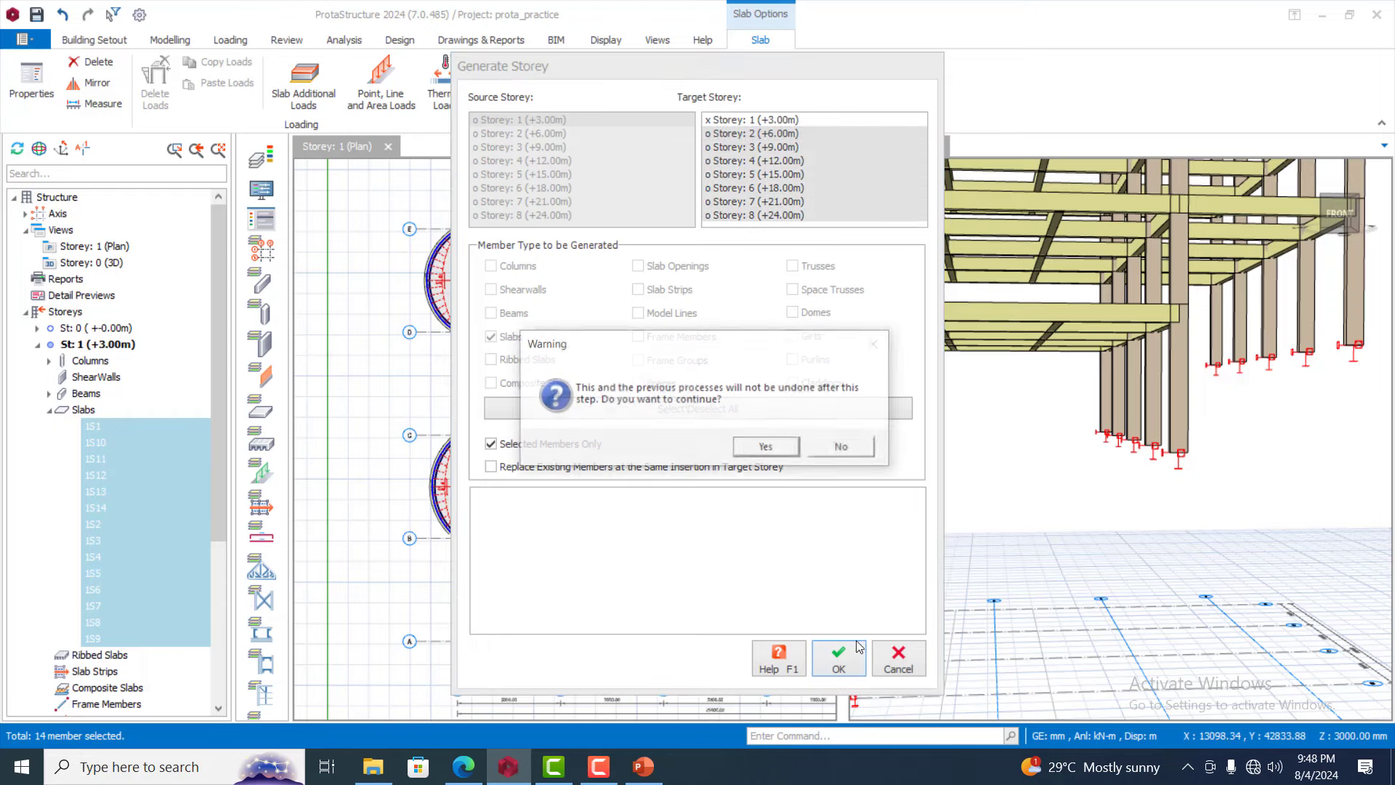
pyautogui.click(767, 448)
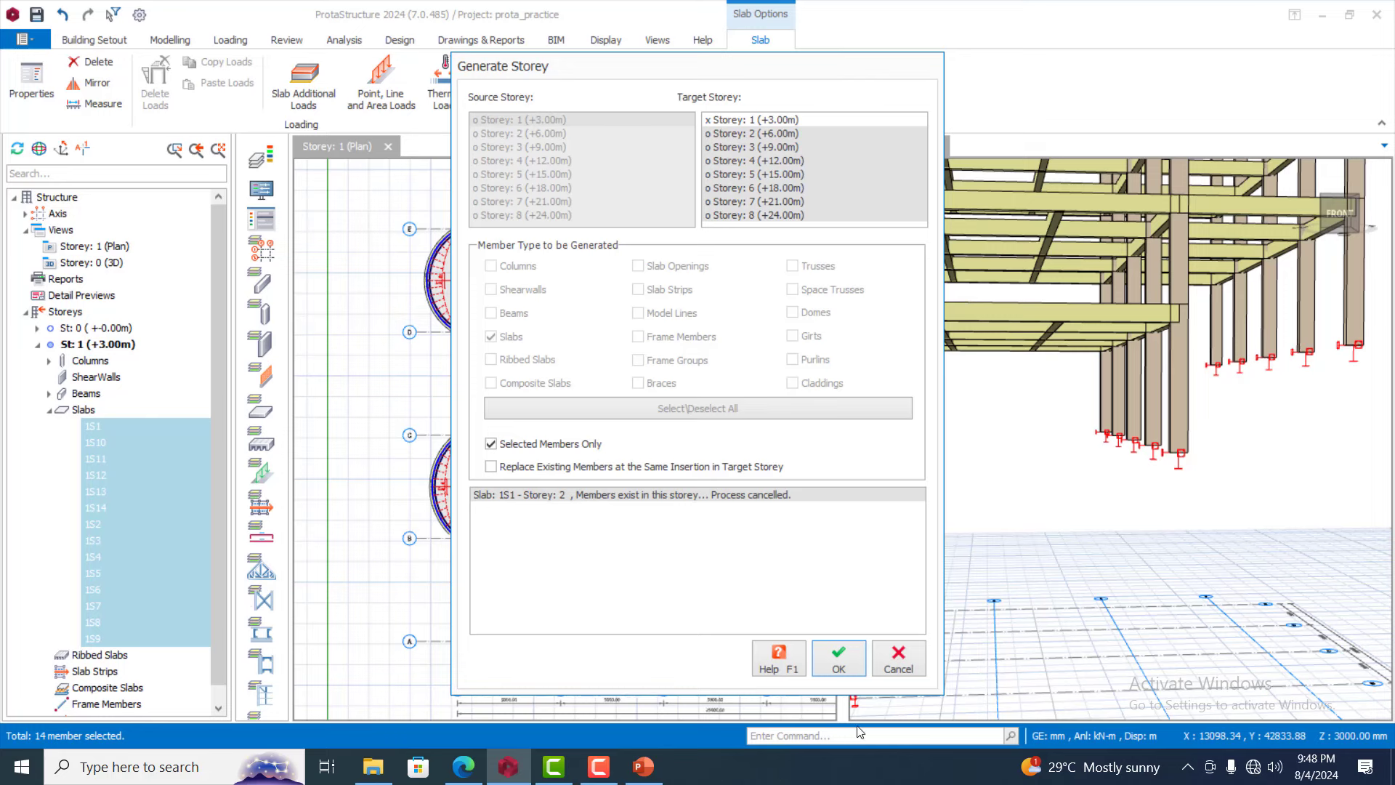
pyautogui.click(839, 663)
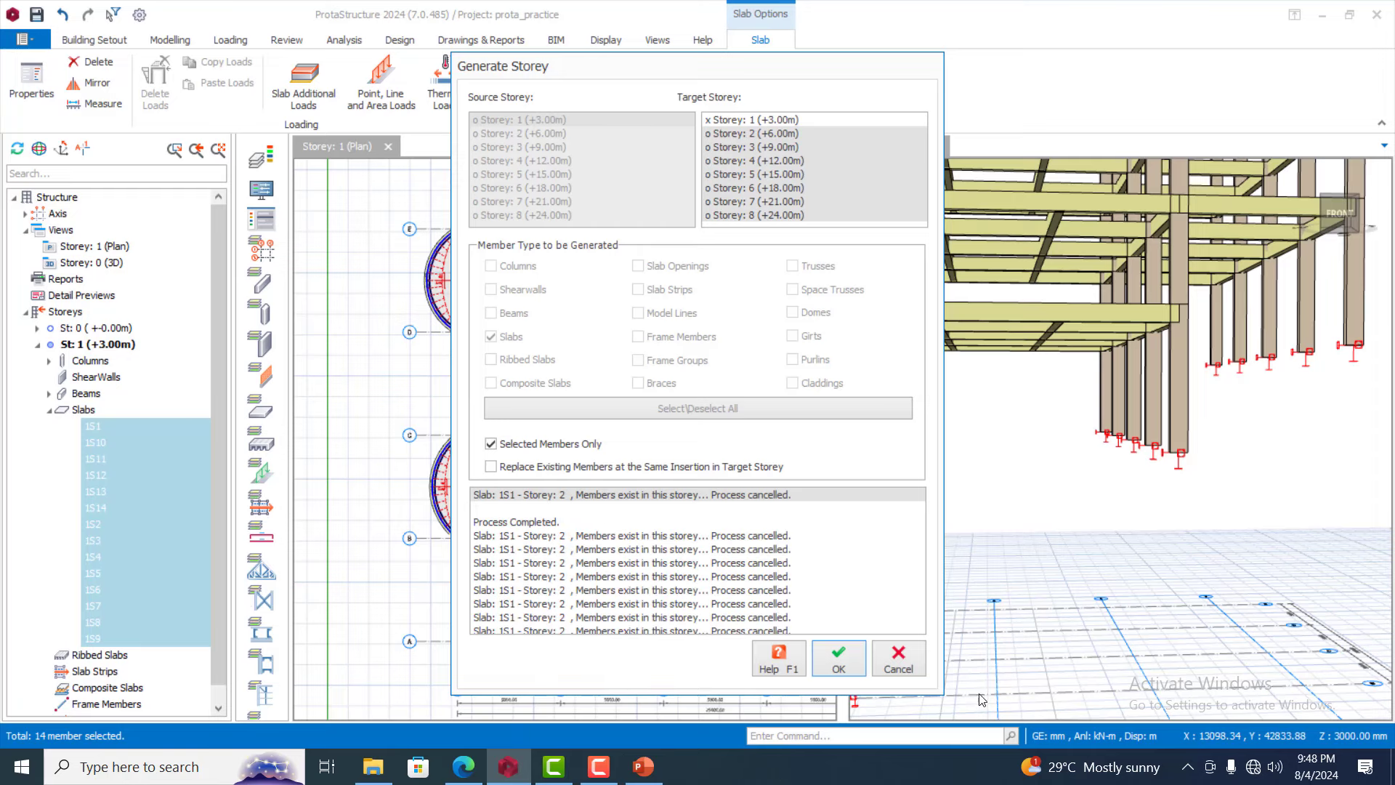
pyautogui.click(851, 669)
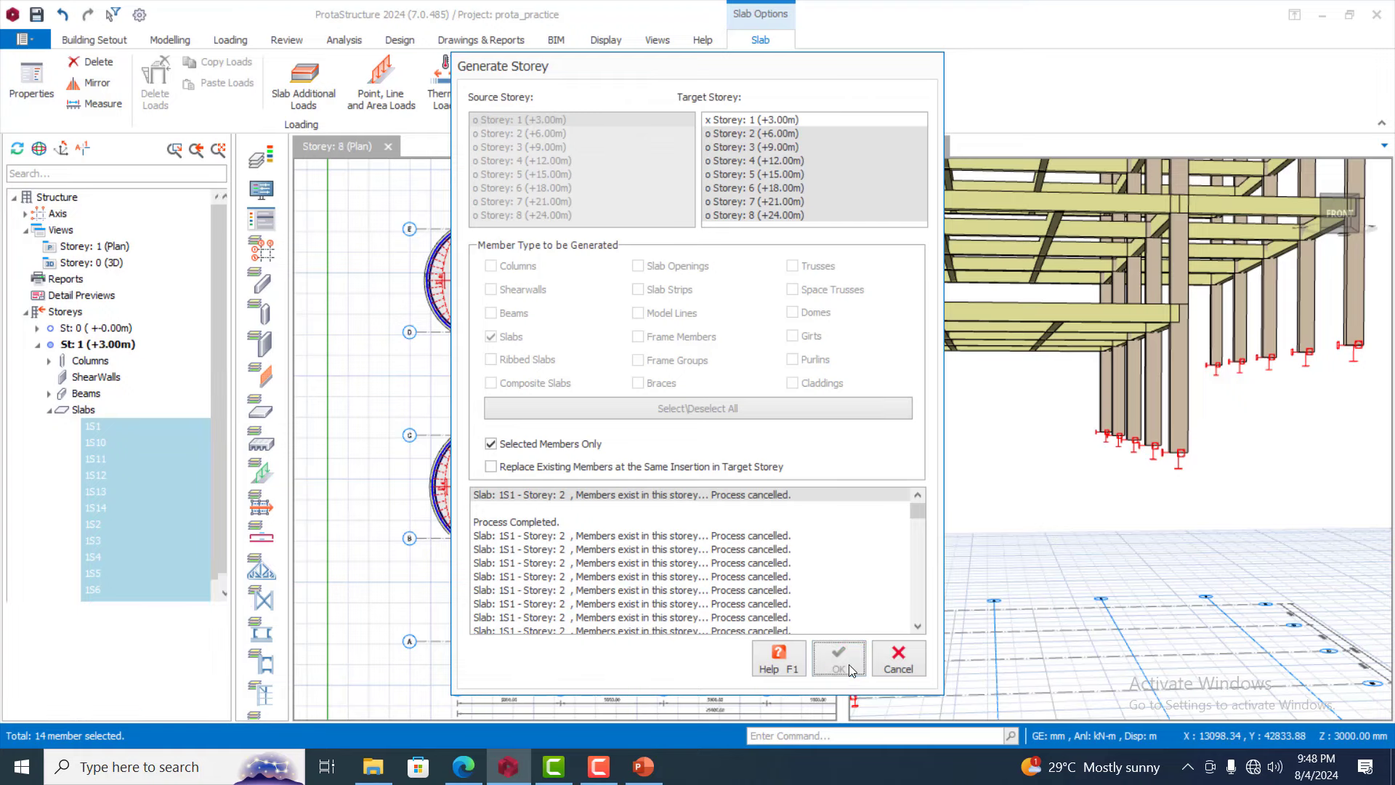
pyautogui.click(898, 666)
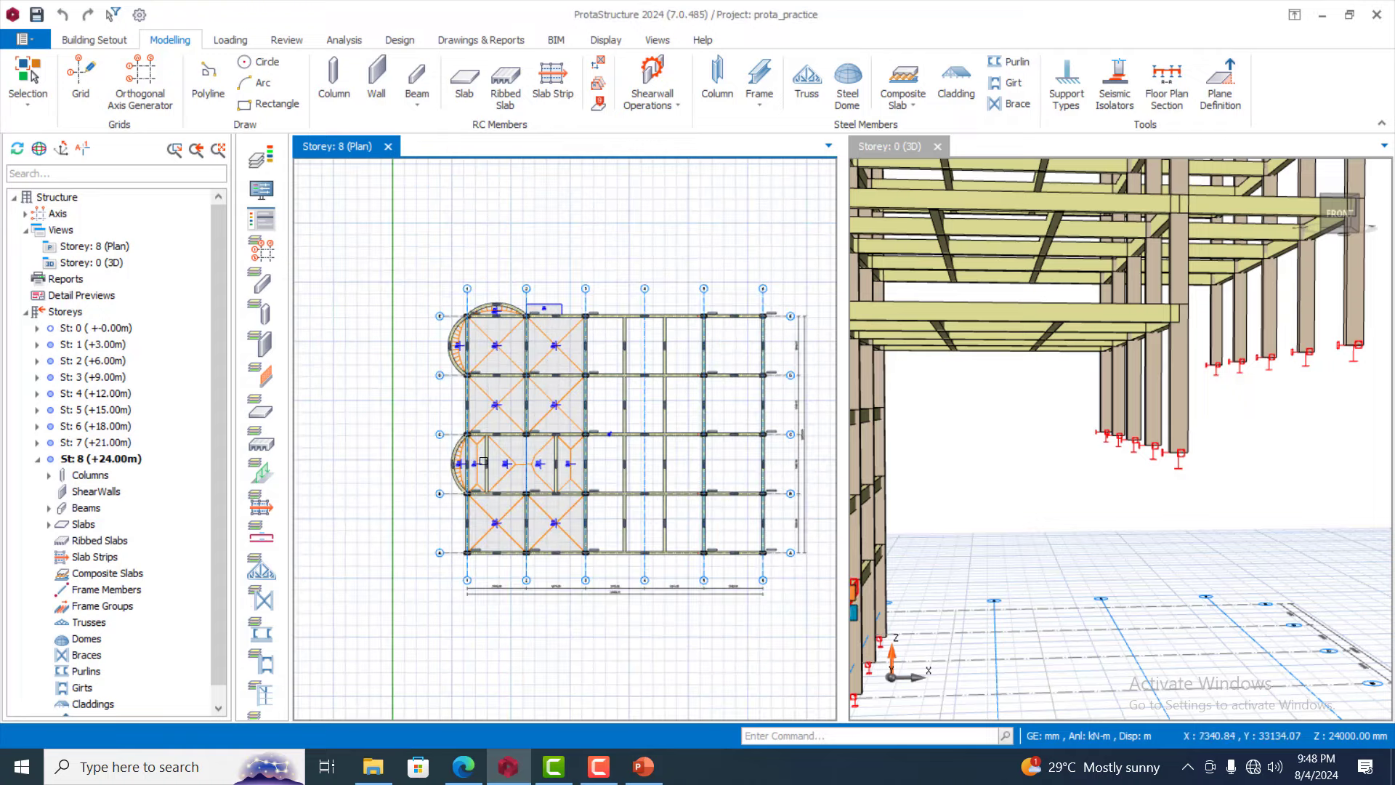
# Examine the slabs replicated across the storeys and the upper framing in the 3D view
pyautogui.scroll(-3, 1035, 605)
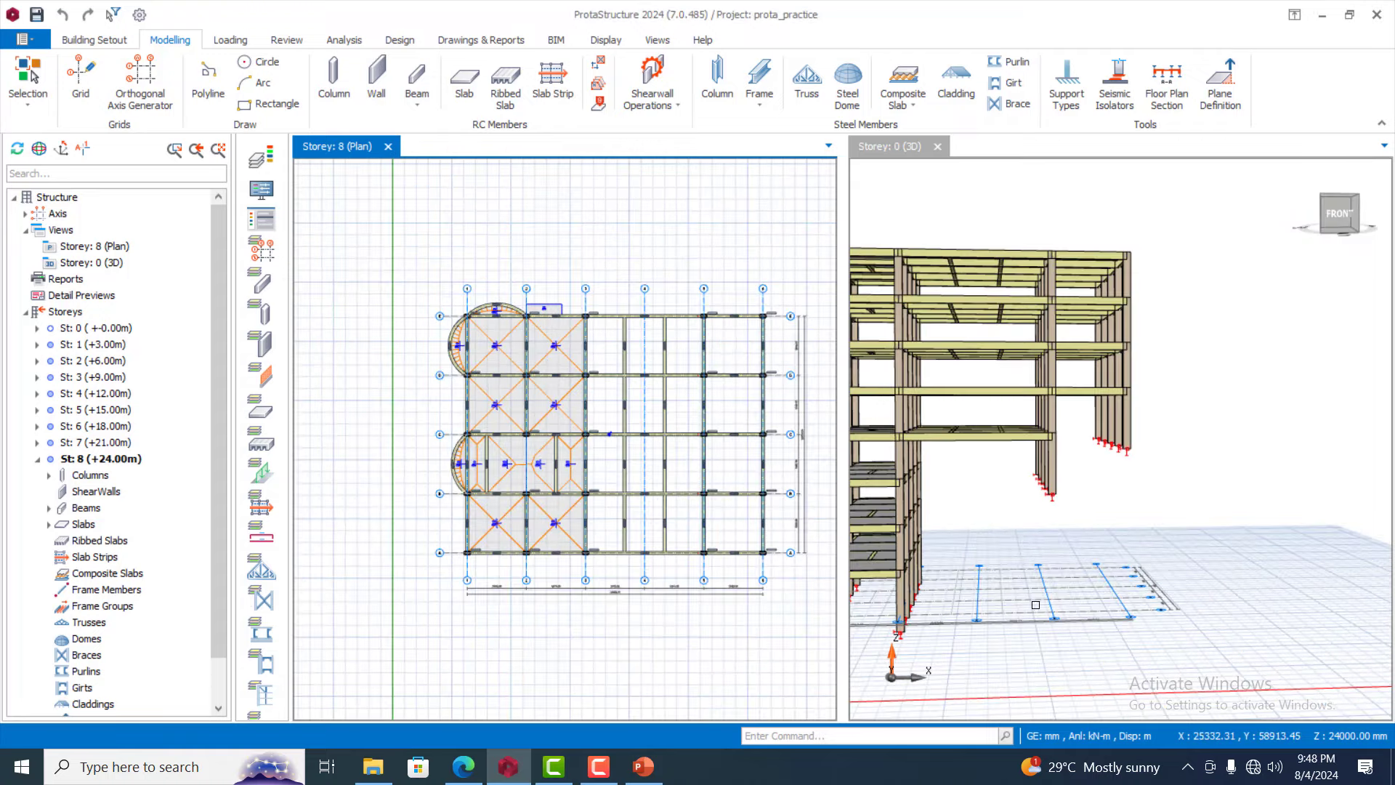
pyautogui.moveTo(1036, 605); pyautogui.dragTo(1118, 545, button='middle')
pyautogui.scroll(-3, 1096, 569)
pyautogui.scroll(2, 1127, 500)
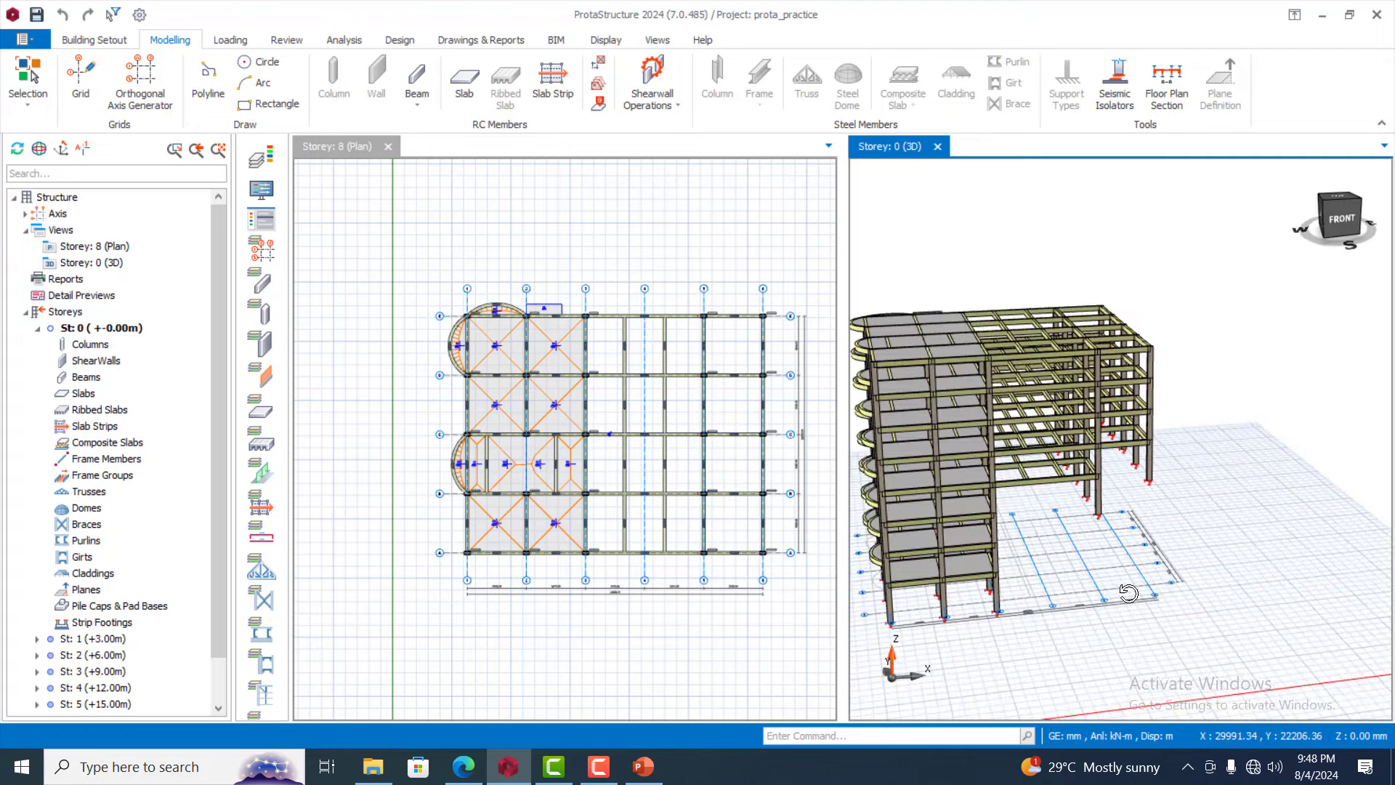
pyautogui.moveTo(1129, 593)
pyautogui.mouseDown(button='middle')
pyautogui.moveTo(1115, 569)
pyautogui.moveTo(1135, 574)
pyautogui.mouseUp(button='middle')
pyautogui.scroll(-1, 1159, 568)
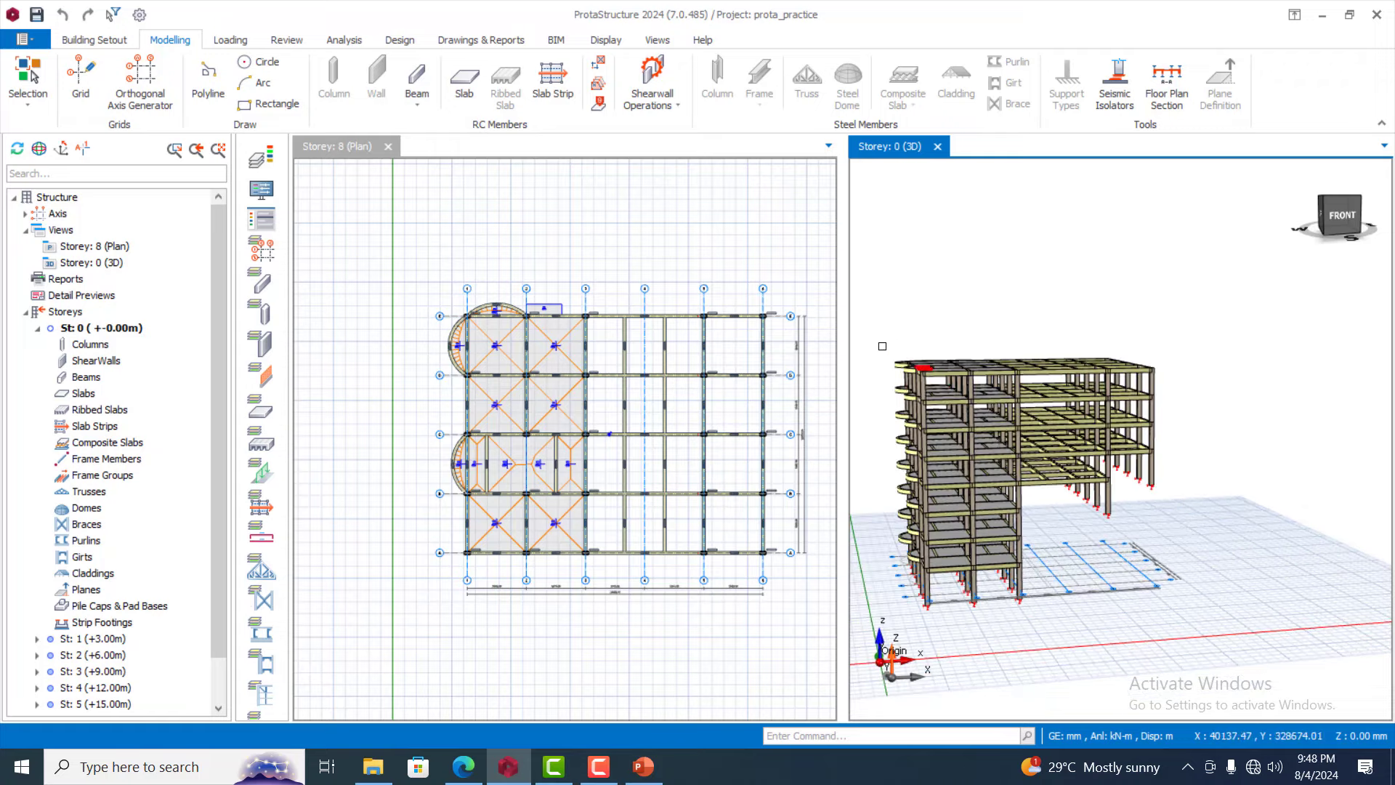
pyautogui.scroll(2, 882, 346)
pyautogui.scroll(-1, 891, 364)
pyautogui.moveTo(1054, 539)
pyautogui.mouseDown(button='middle')
pyautogui.moveTo(1040, 533)
pyautogui.moveTo(1053, 535)
pyautogui.mouseUp(button='middle')
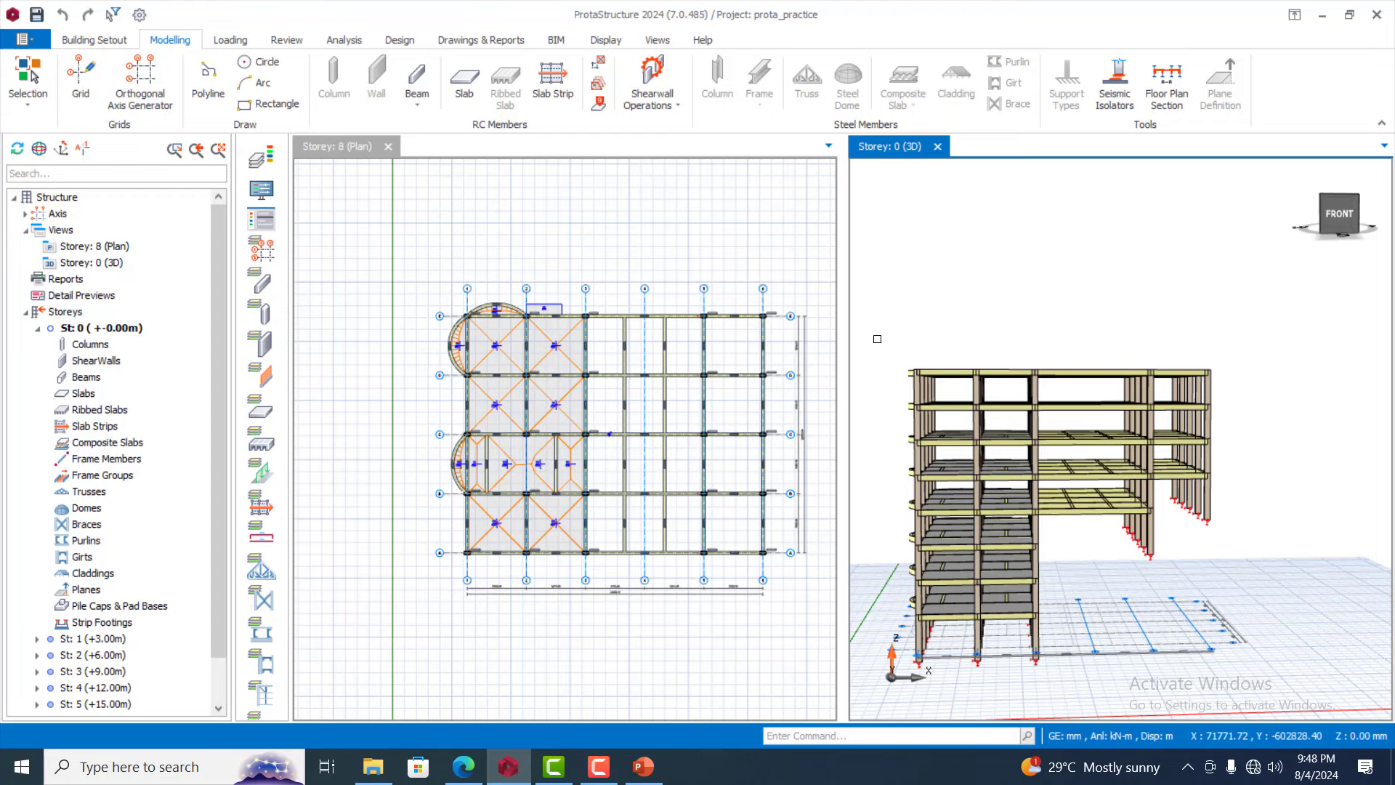
# Select all storey 8 members in the 3D view, filter the selection to beams only by excluding slabs, and delete them
pyautogui.moveTo(877, 339); pyautogui.dragTo(1274, 380)
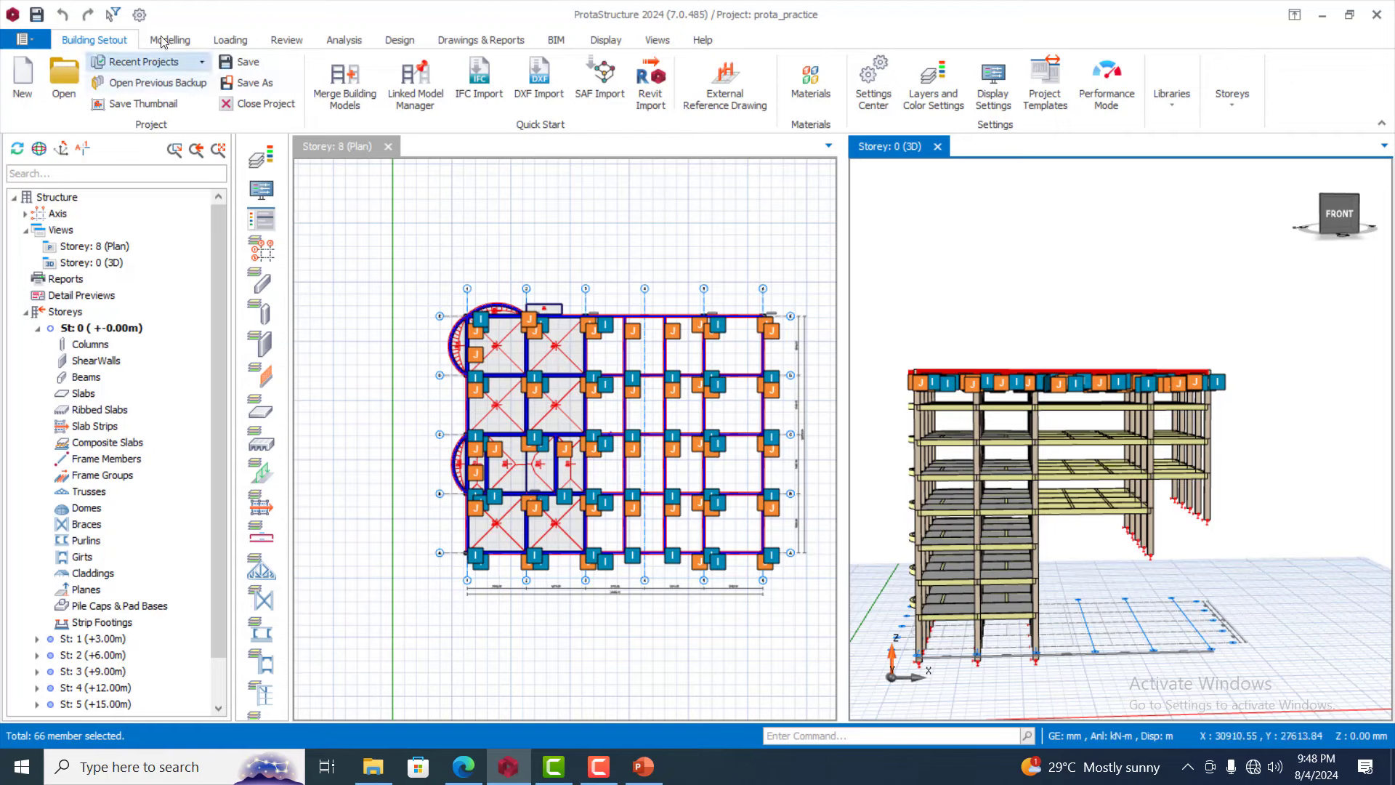
pyautogui.click(177, 41)
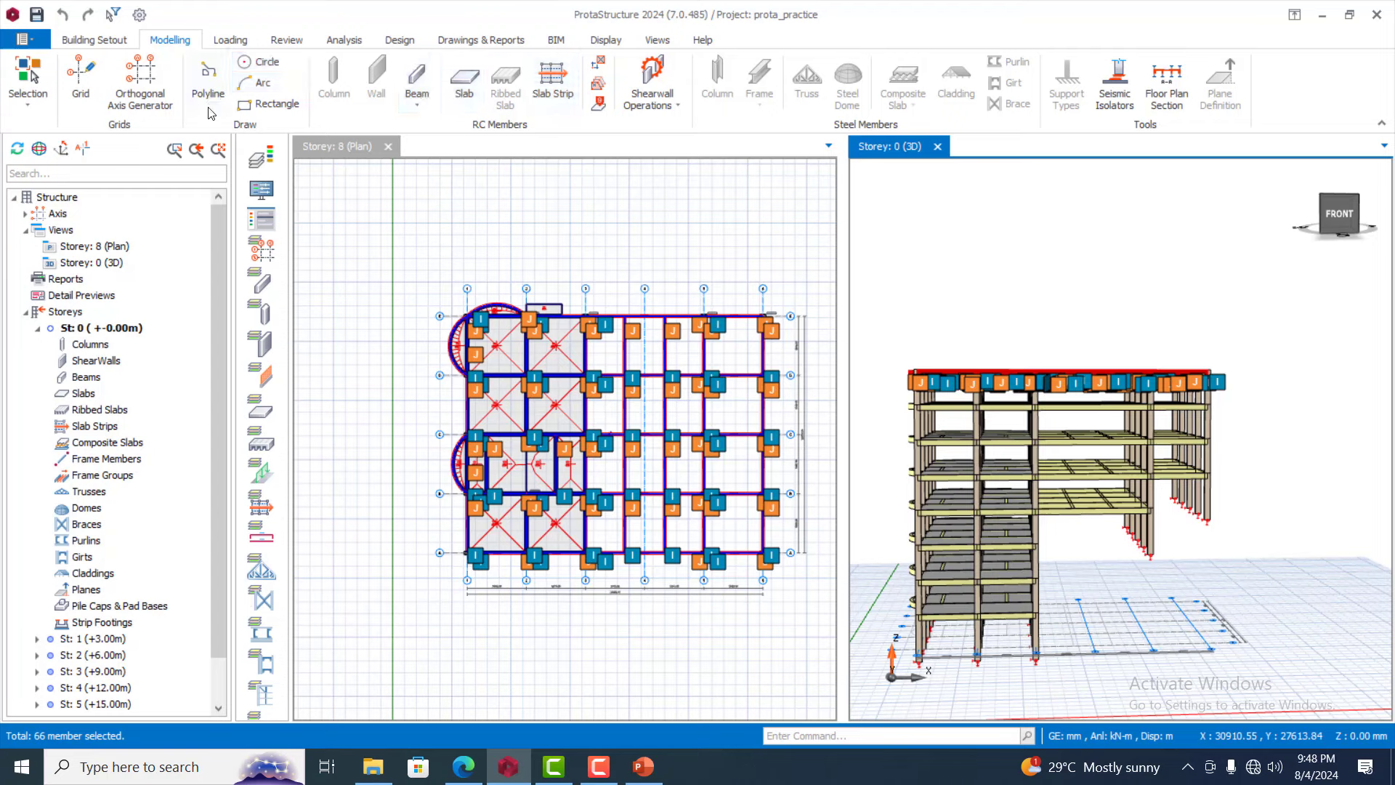
pyautogui.click(96, 39)
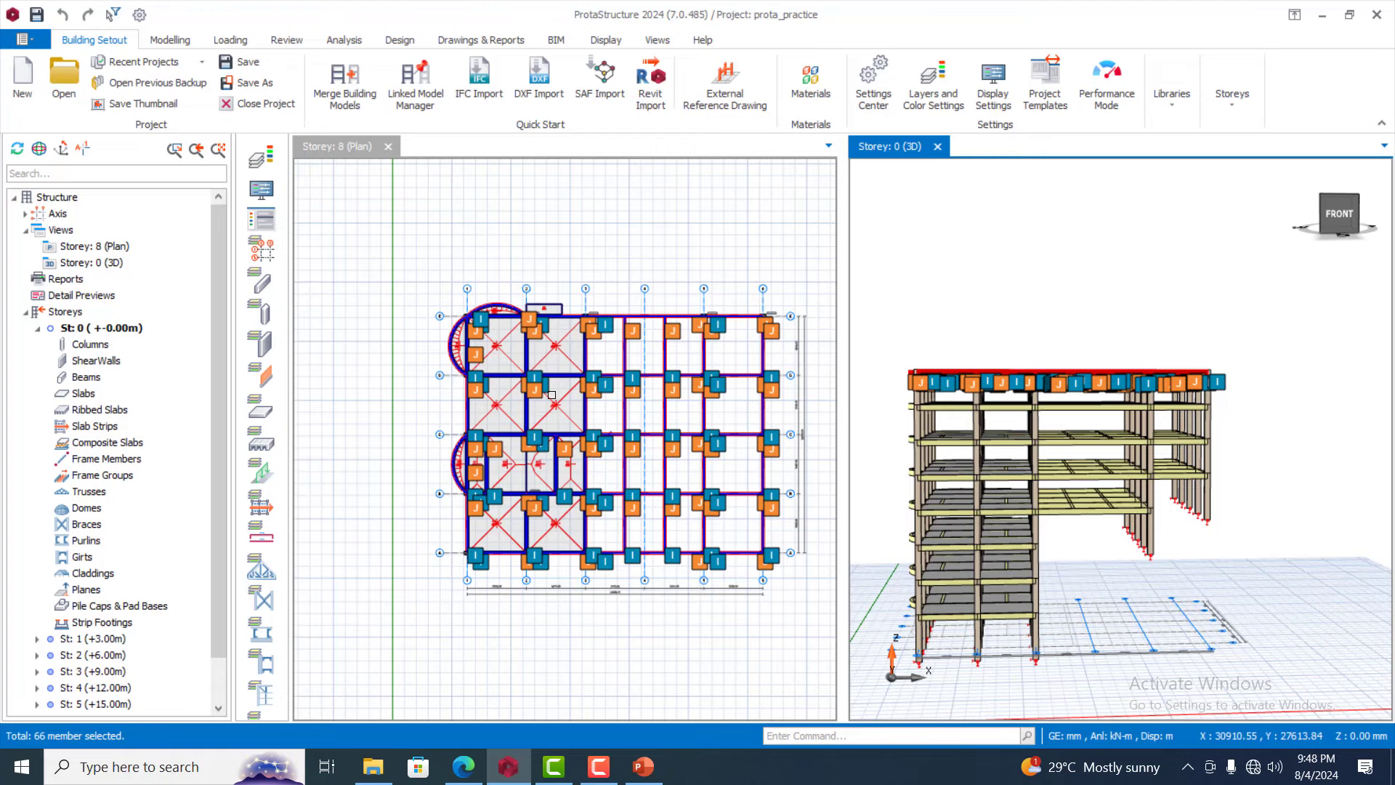
pyautogui.scroll(3, 553, 395)
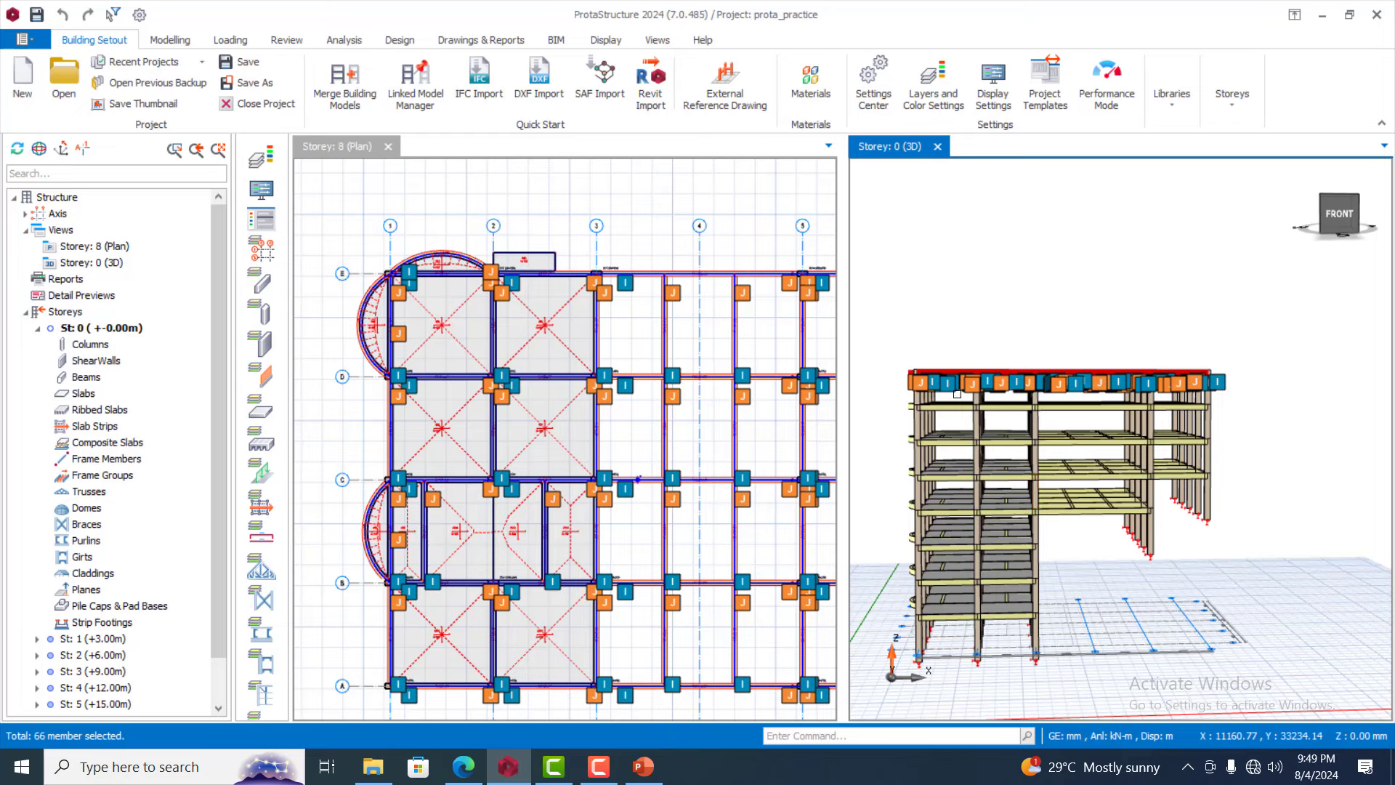
pyautogui.click(183, 39)
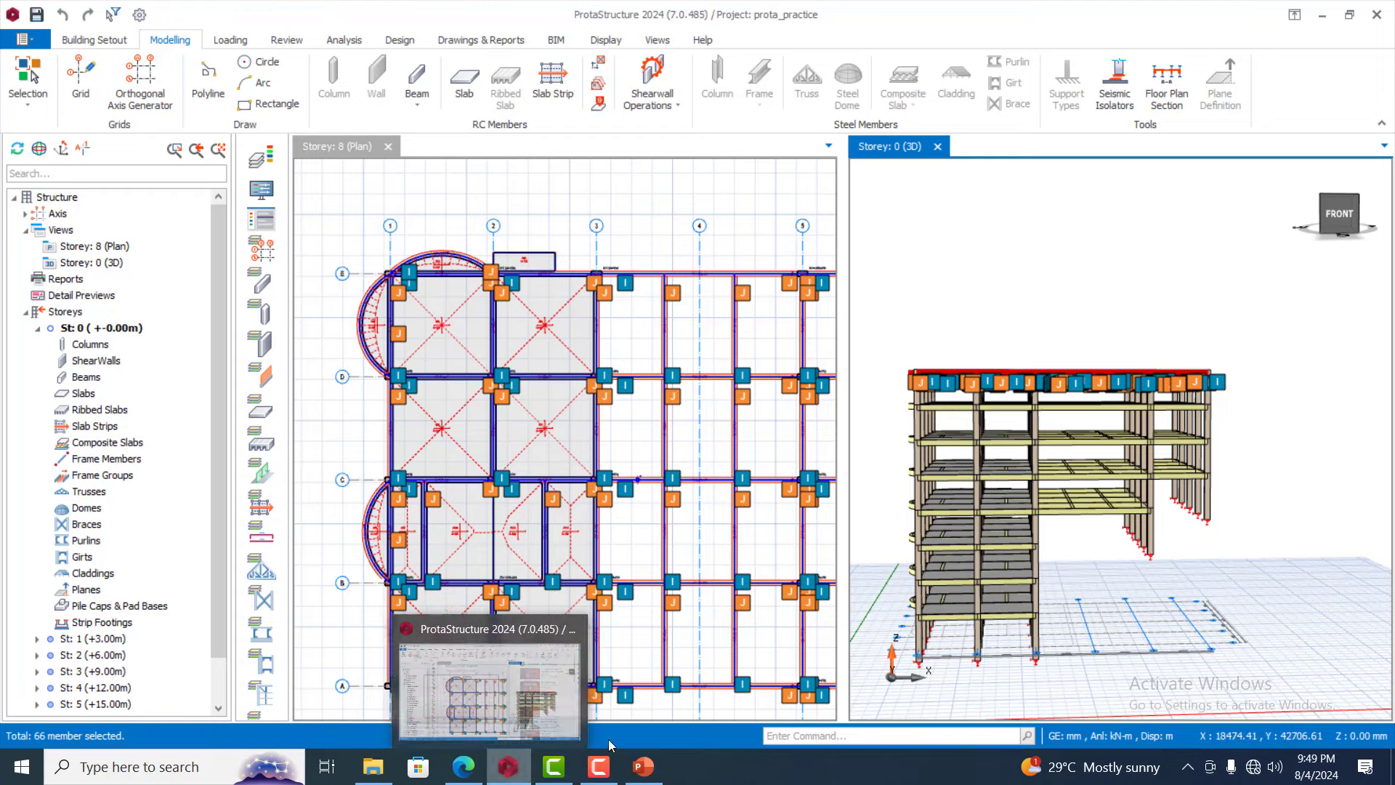
pyautogui.click(598, 766)
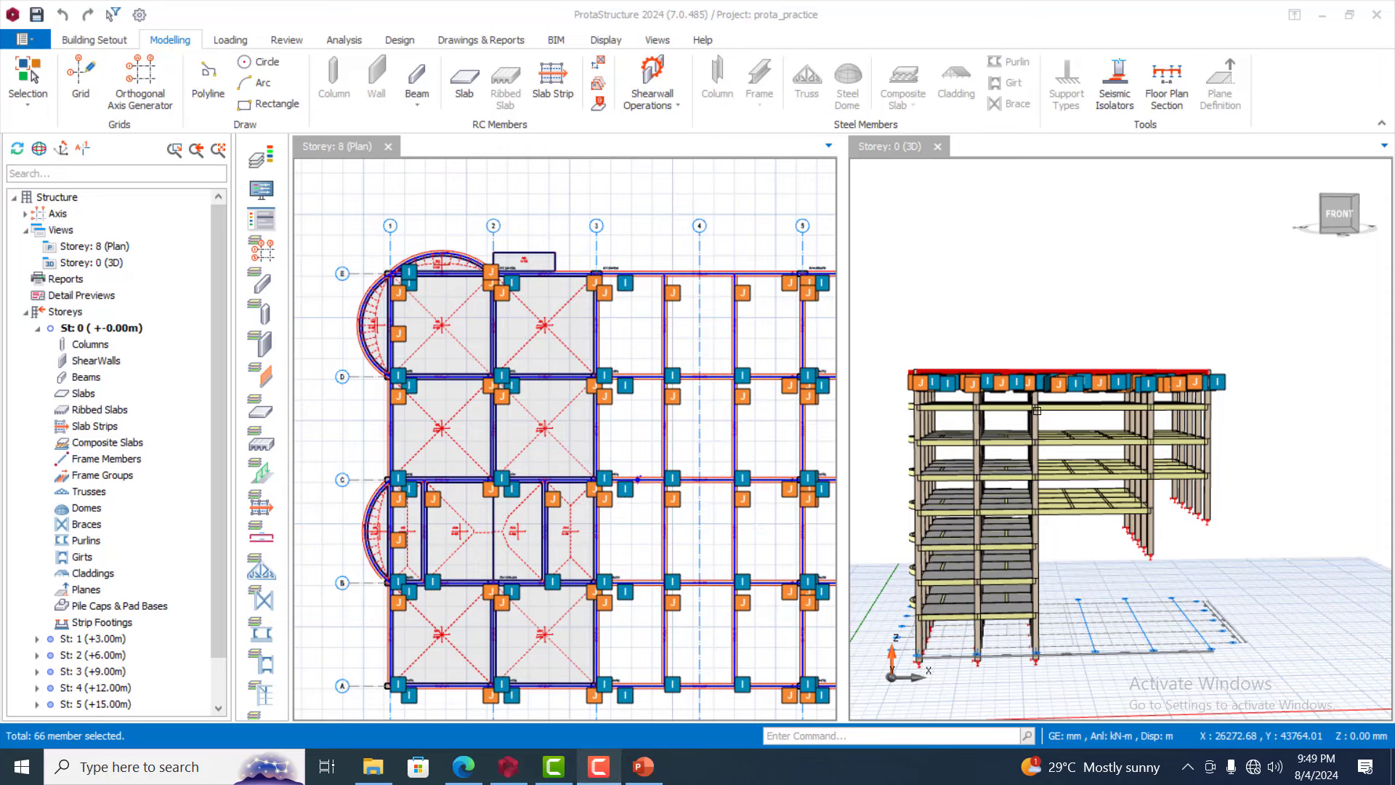
pyautogui.rightClick(1018, 369)
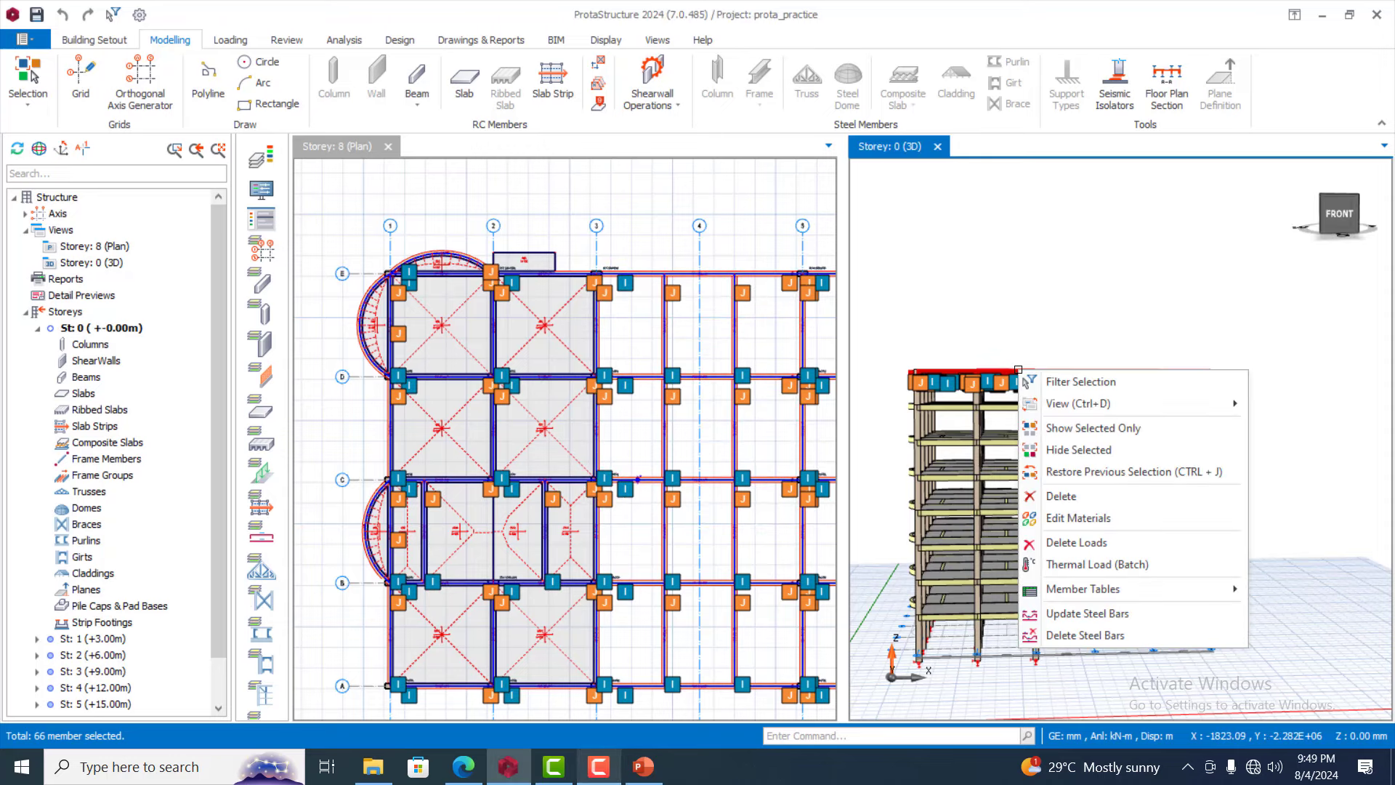
pyautogui.click(1108, 383)
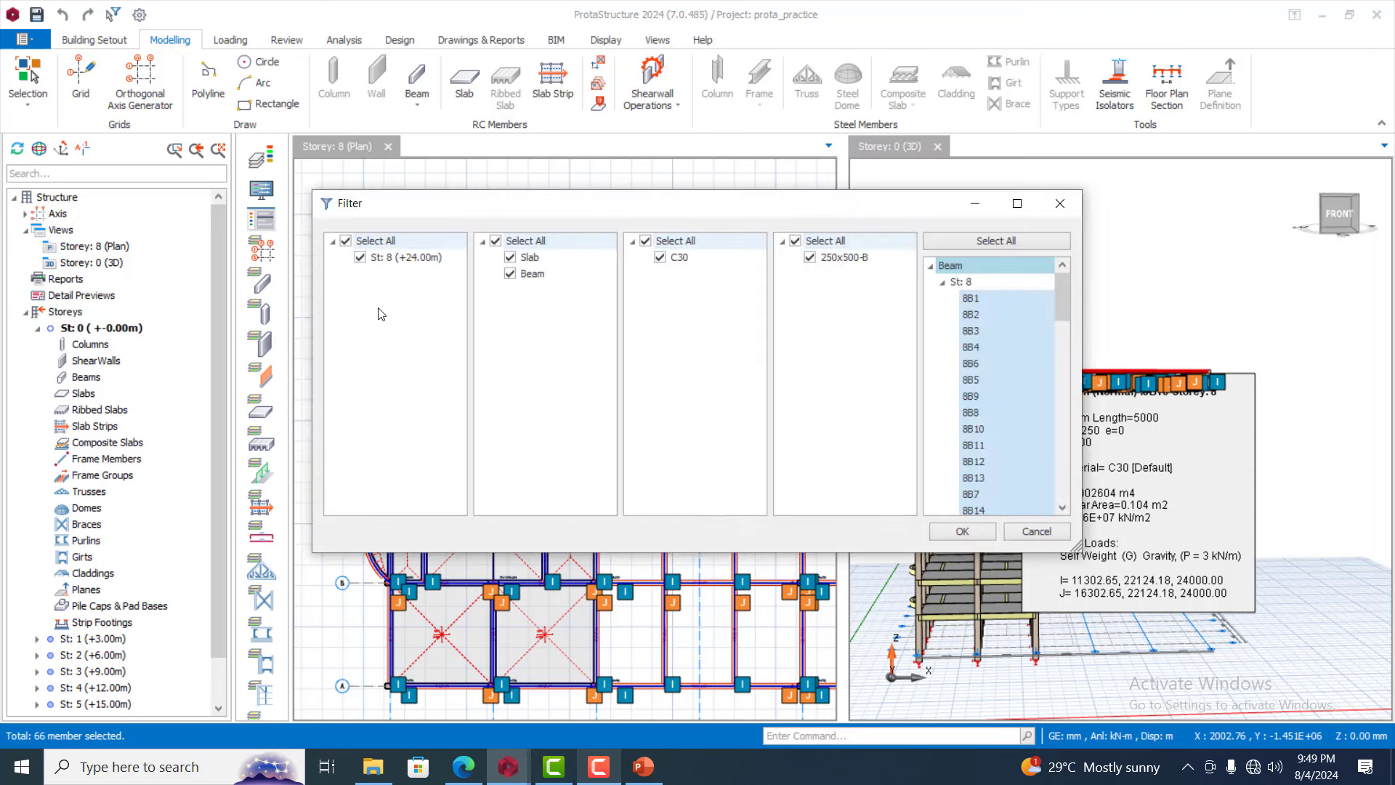
pyautogui.click(510, 258)
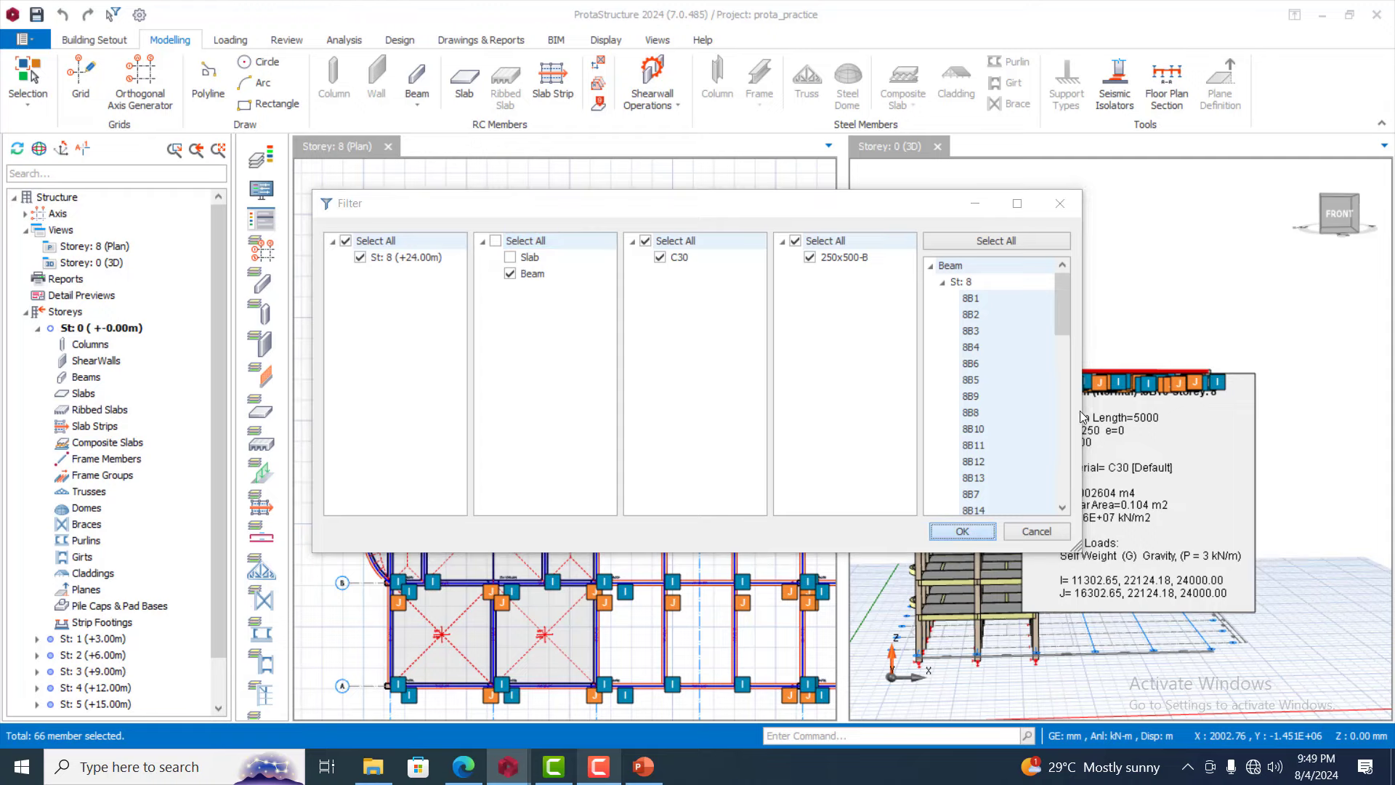
pyautogui.press('Return')
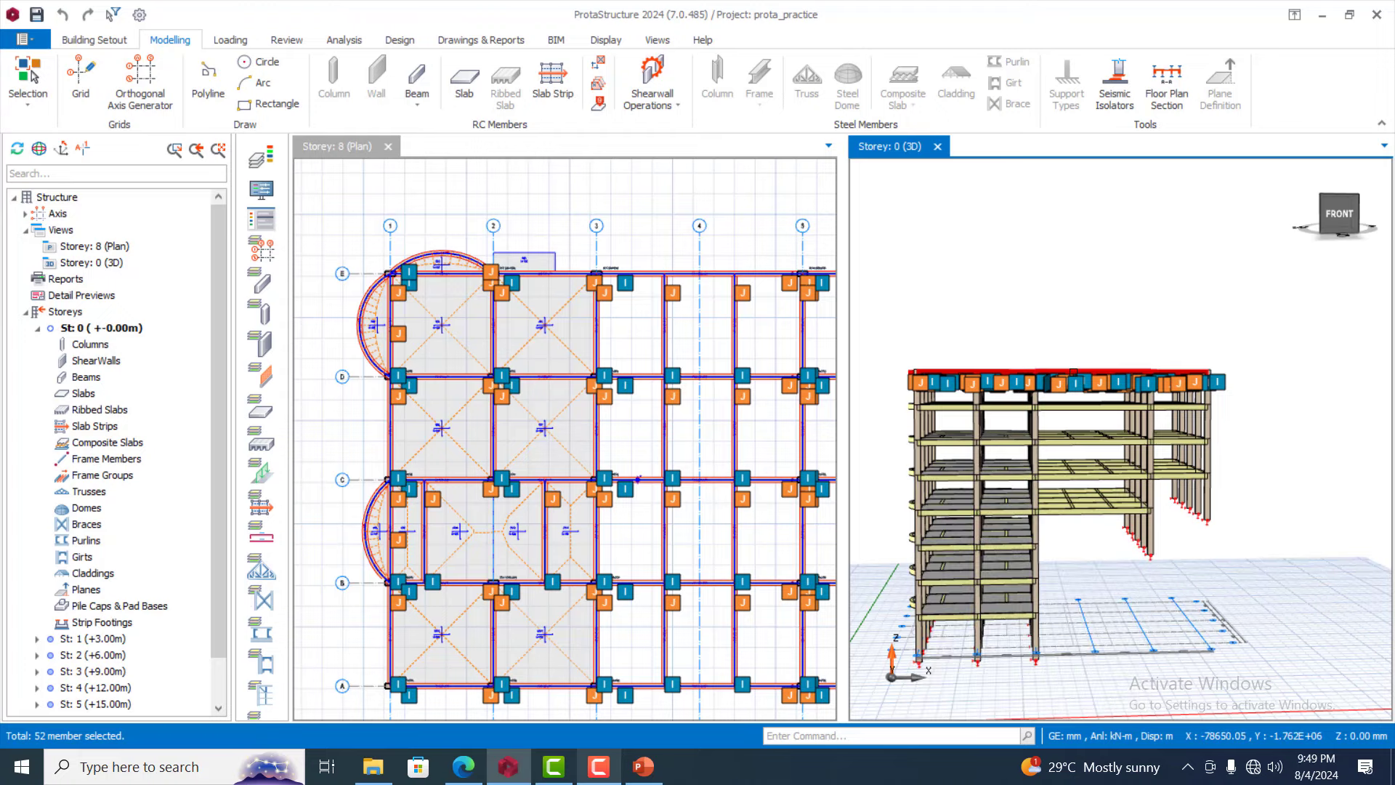
pyautogui.press('Delete')
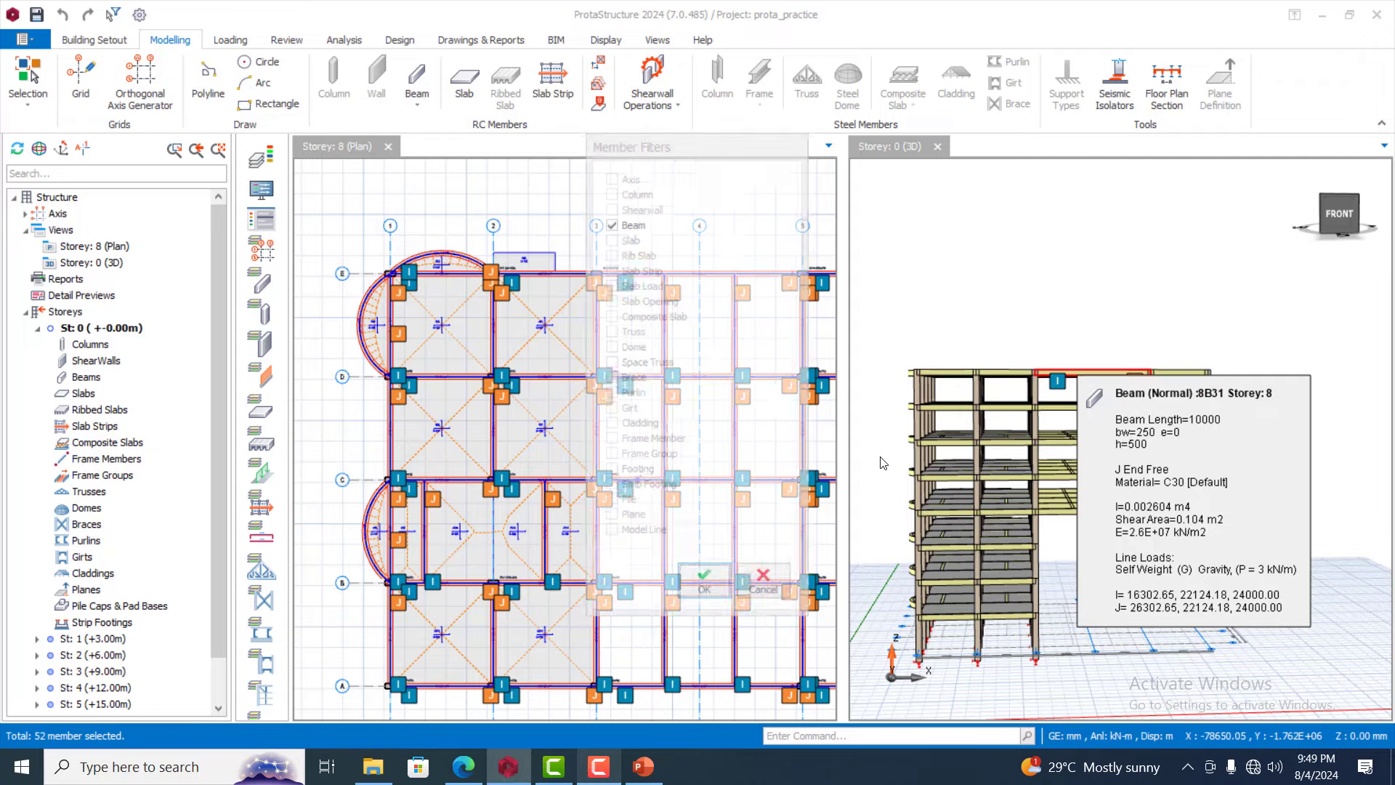
# Switch both the 3D view and the plan view to storey 4
pyautogui.moveTo(1234, 419); pyautogui.dragTo(1224, 565, button='middle')
pyautogui.scroll(3, 1045, 415)
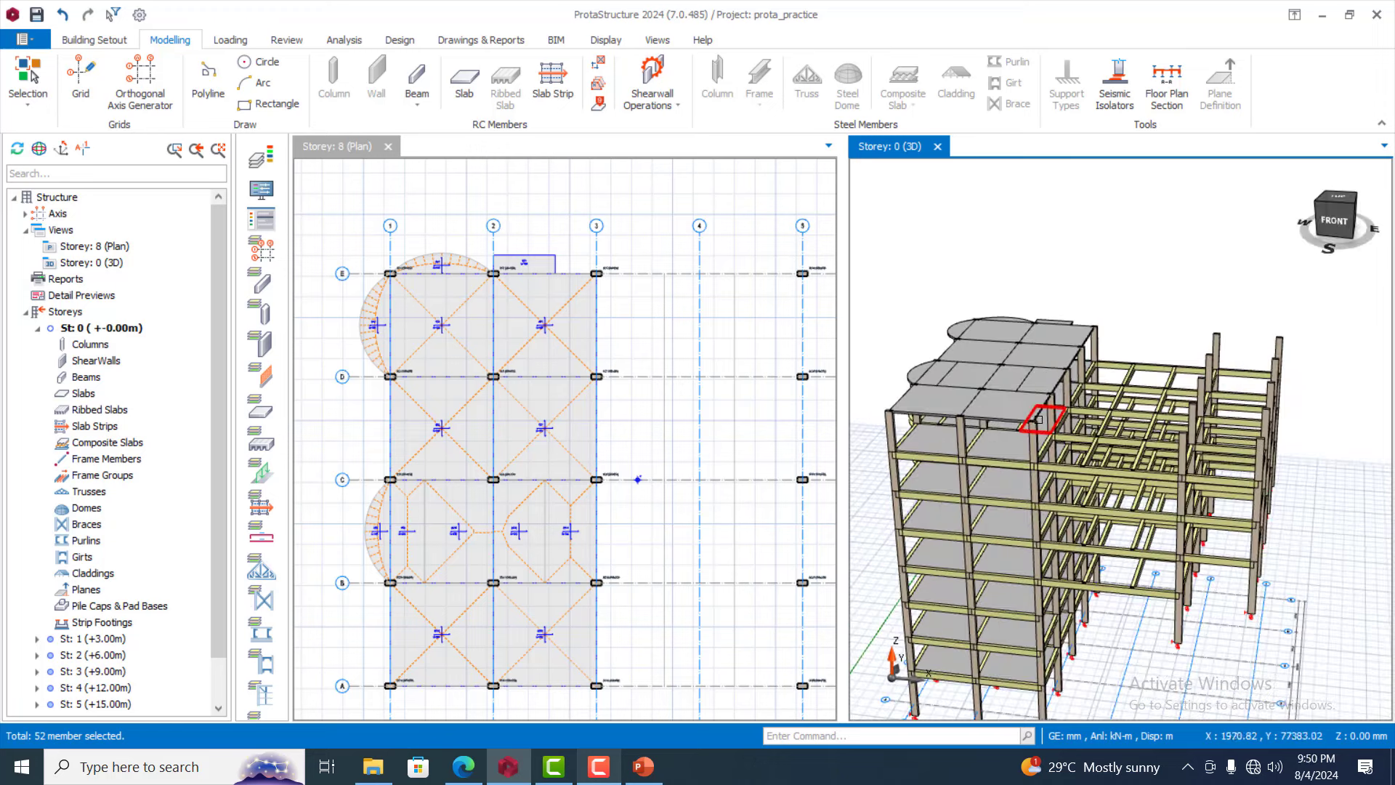
pyautogui.scroll(-2, 1152, 383)
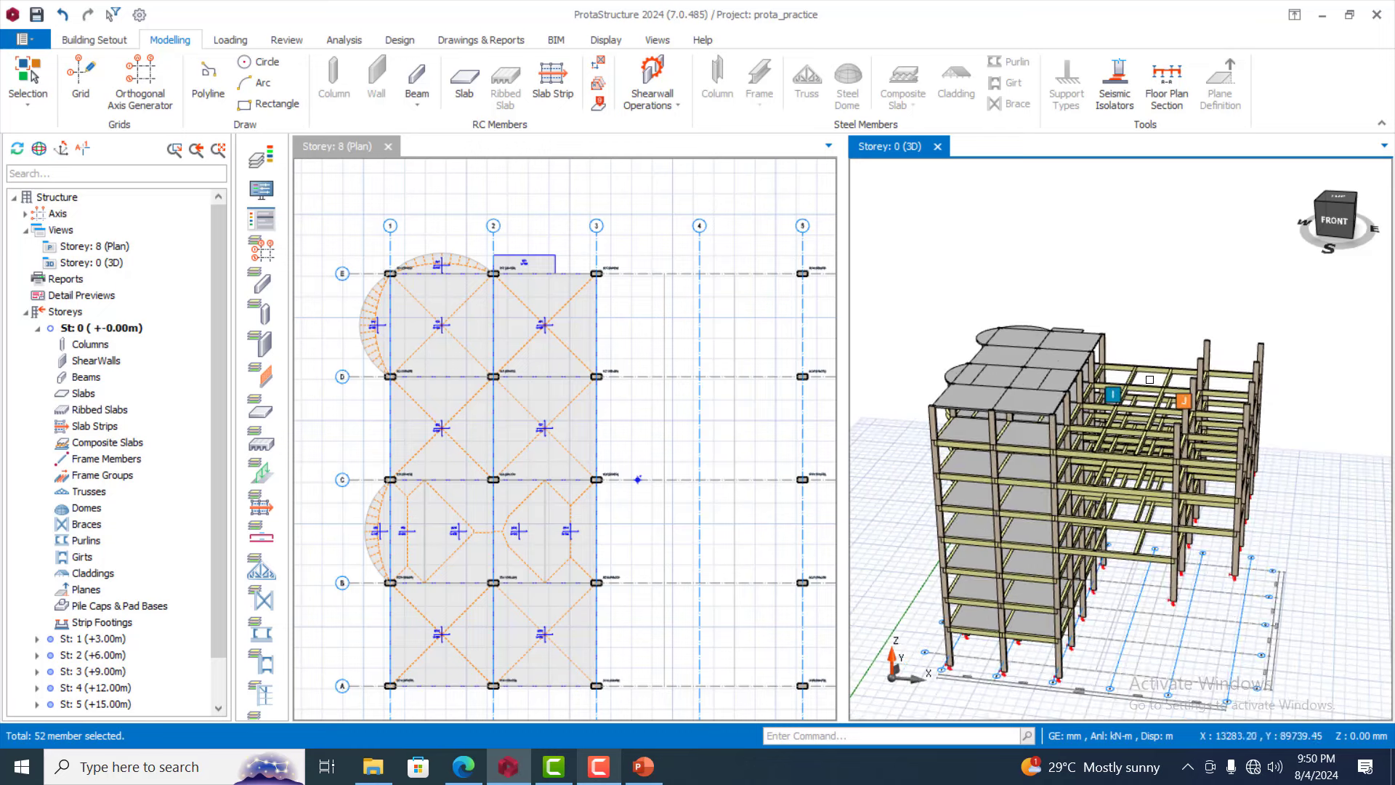
pyautogui.scroll(-2, 489, 304)
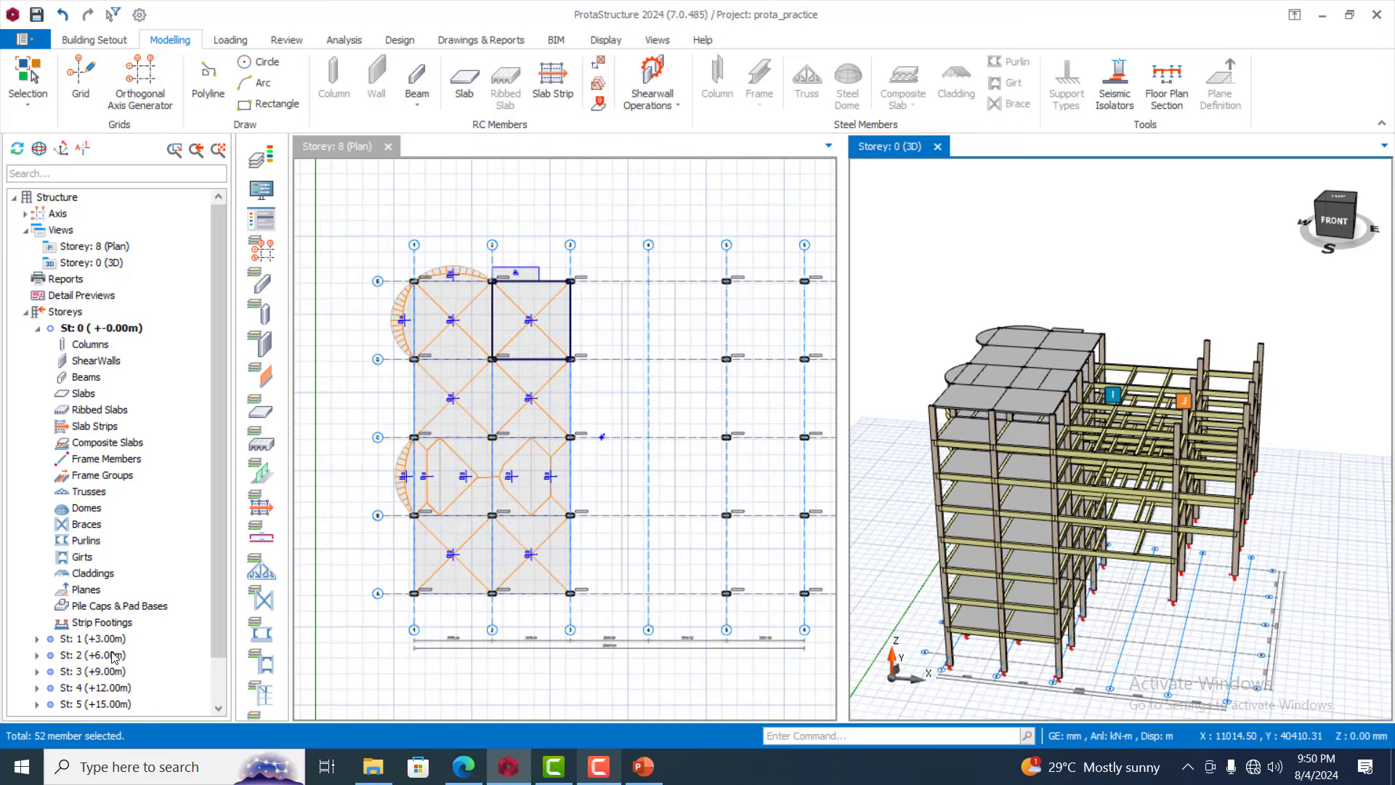
pyautogui.doubleClick(110, 689)
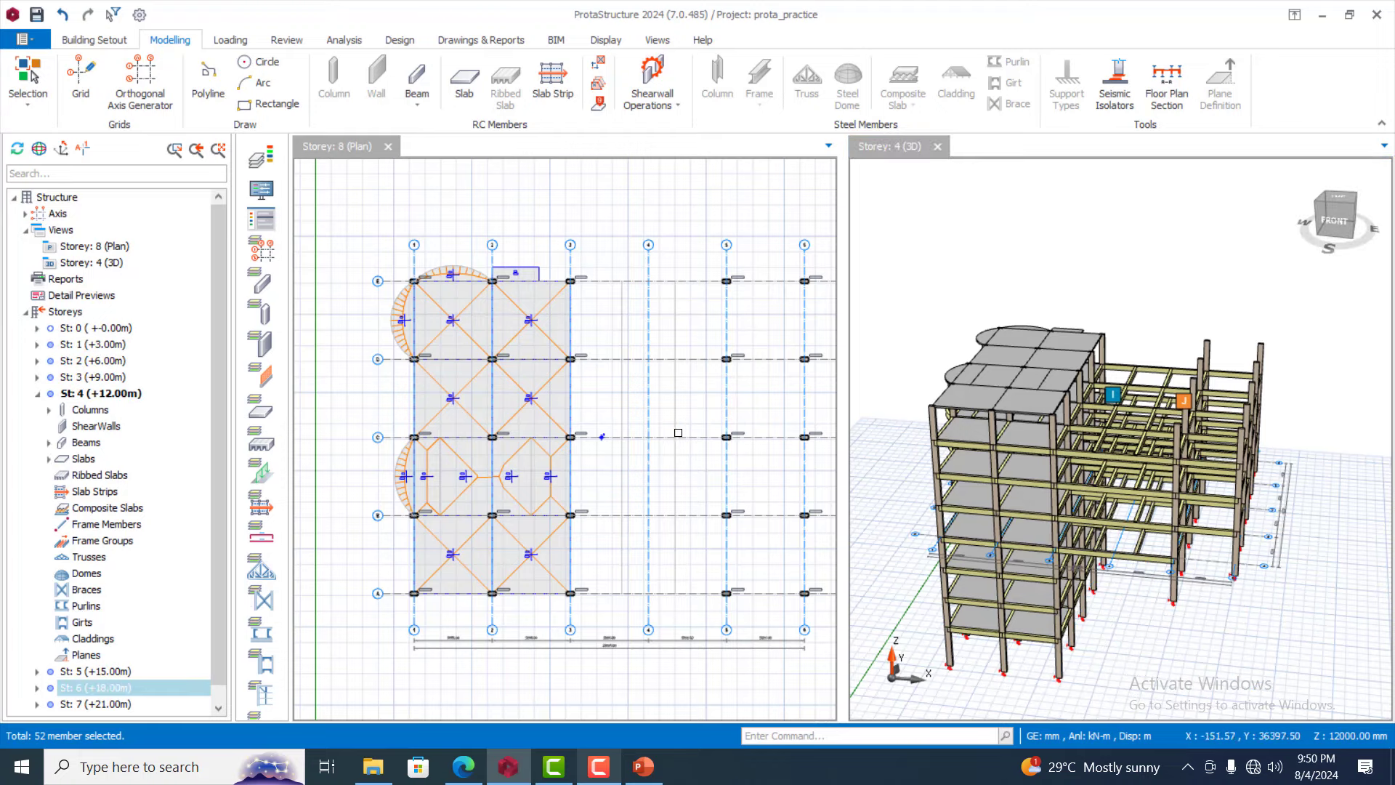
pyautogui.click(593, 207)
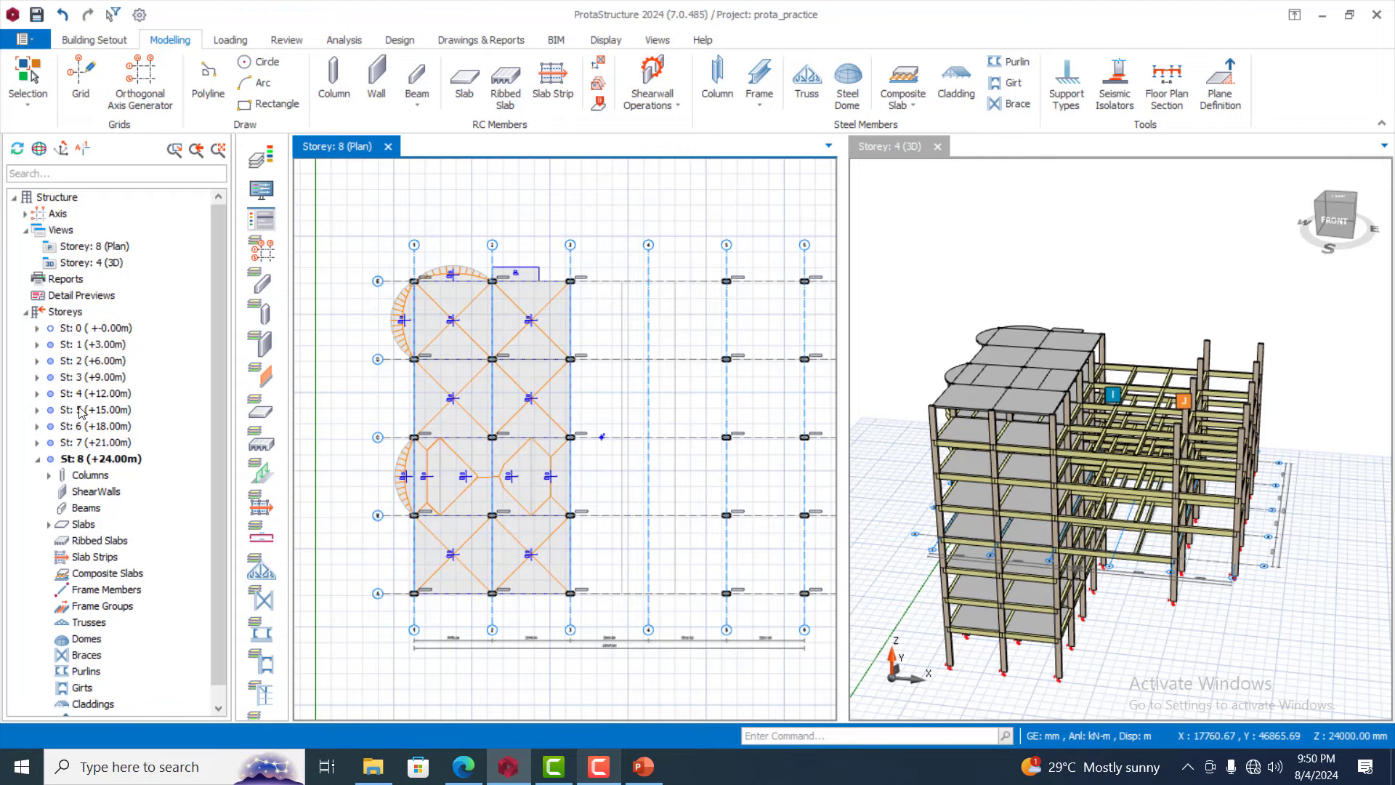
pyautogui.doubleClick(97, 393)
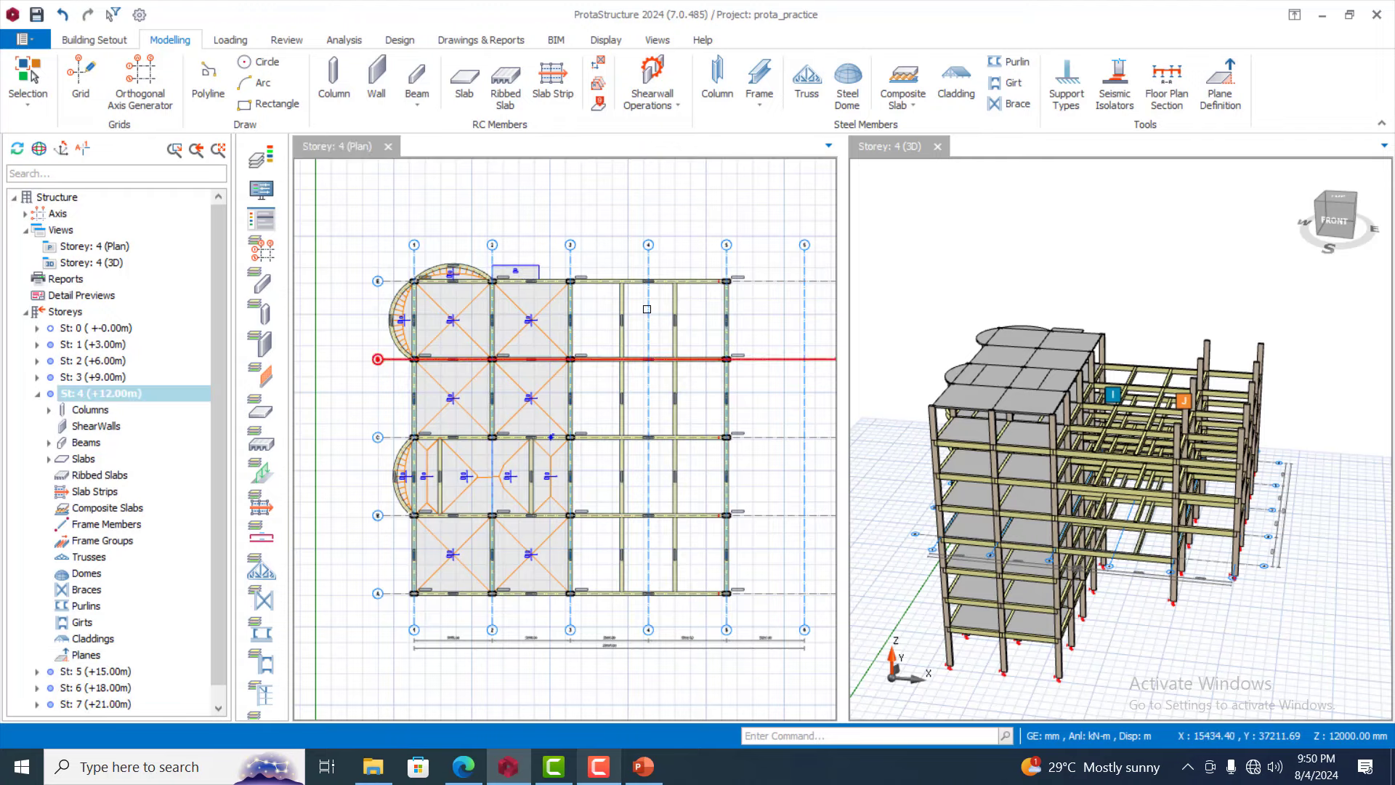
pyautogui.scroll(4, 646, 459)
pyautogui.scroll(-2, 646, 458)
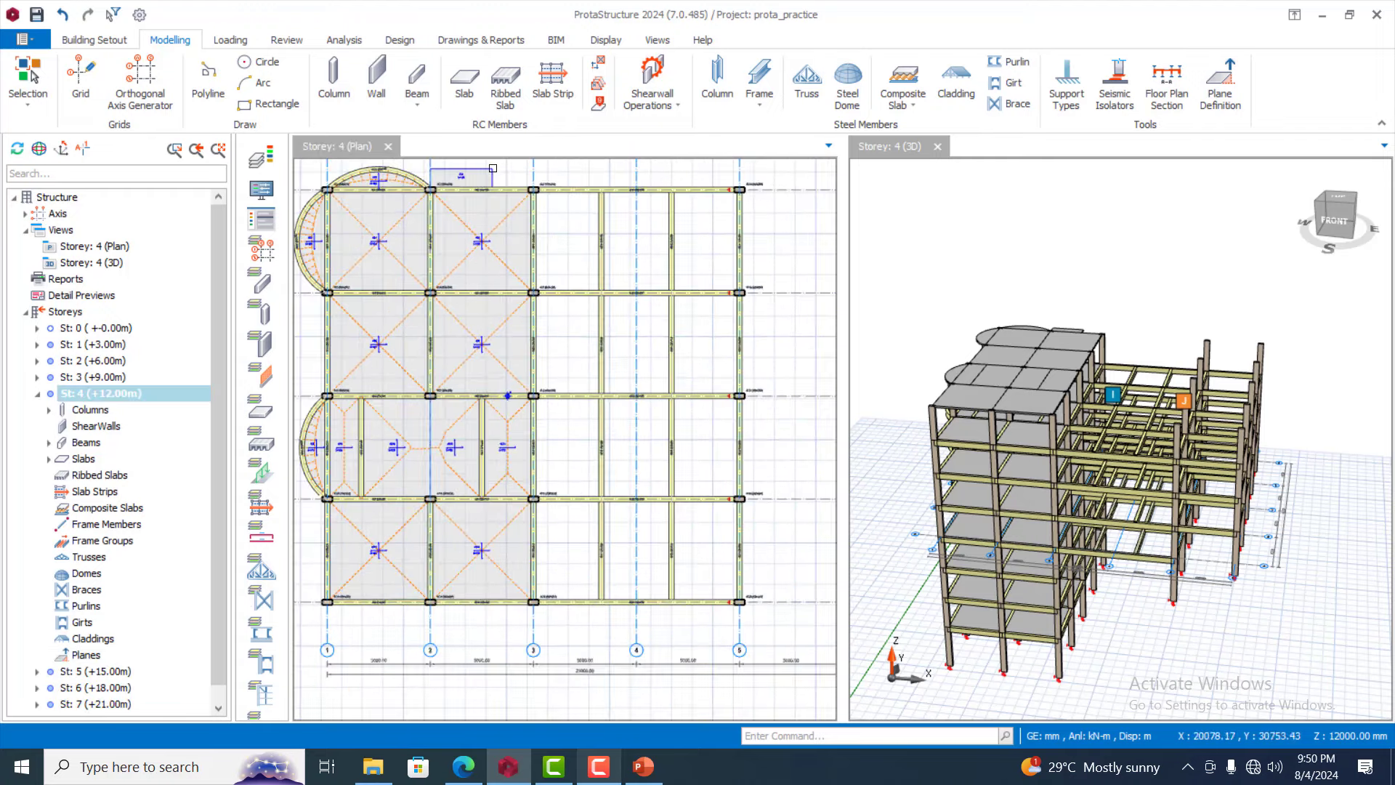
# Insert 120 mm axis-region slabs on storey 4 between axes D and E: one beside axis 3 and one on each side of axis 4
pyautogui.click(465, 82)
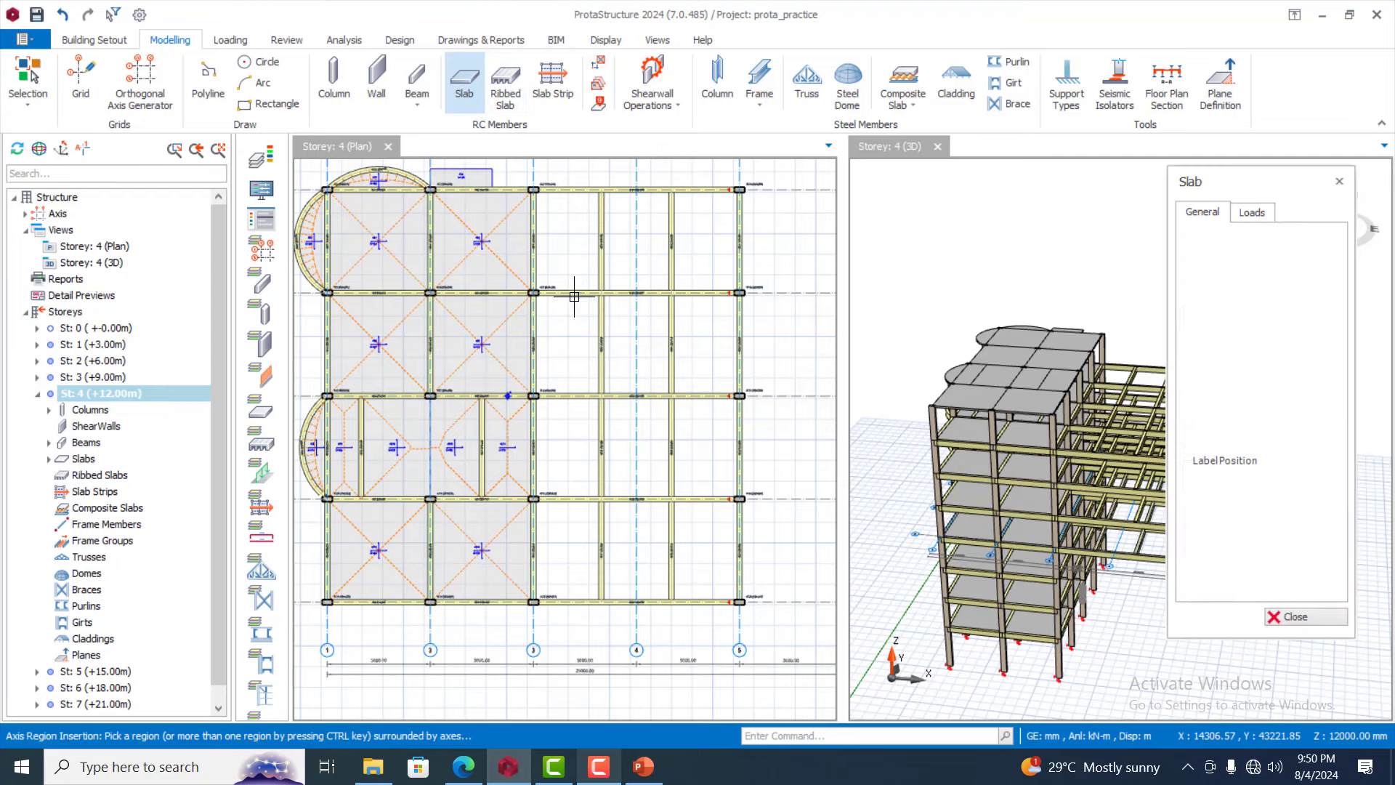
pyautogui.click(574, 253)
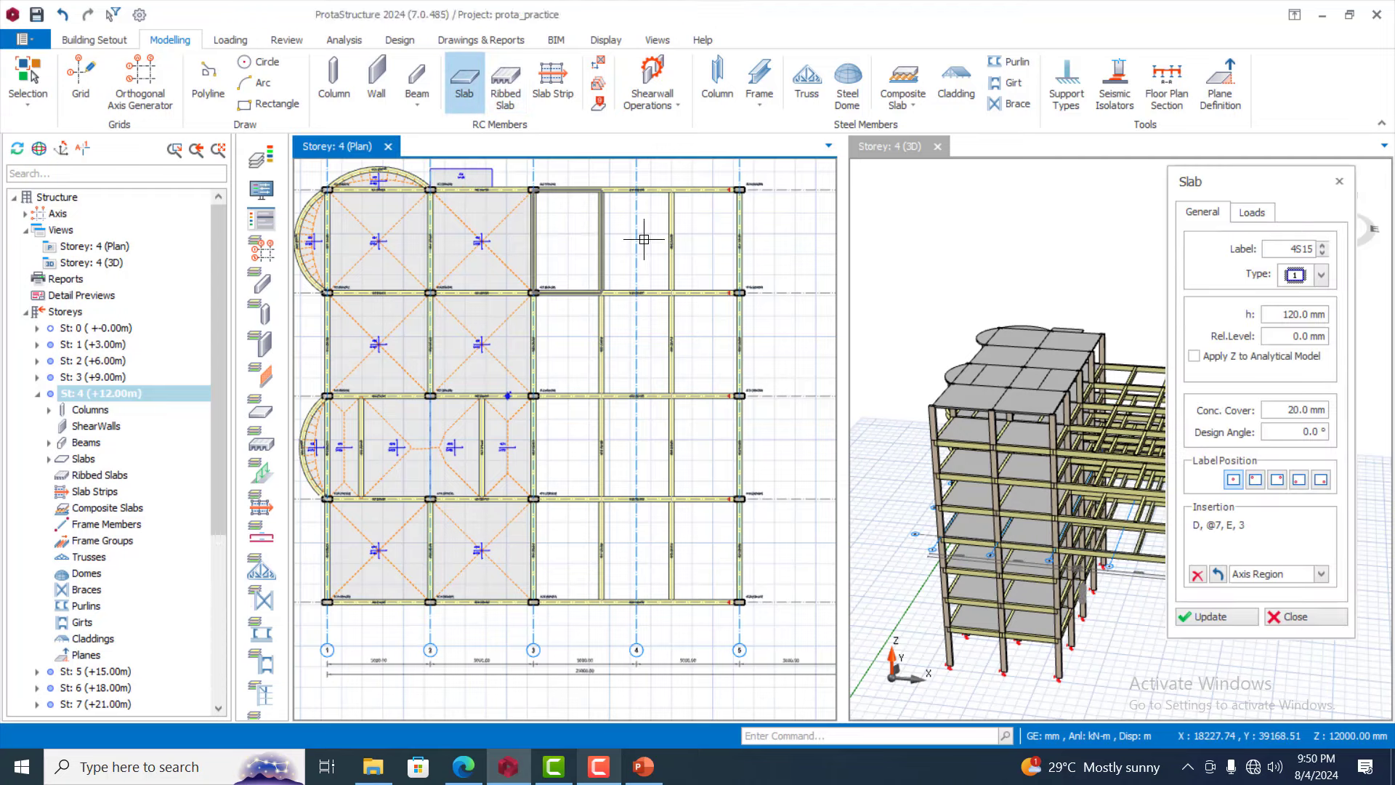
pyautogui.click(651, 280)
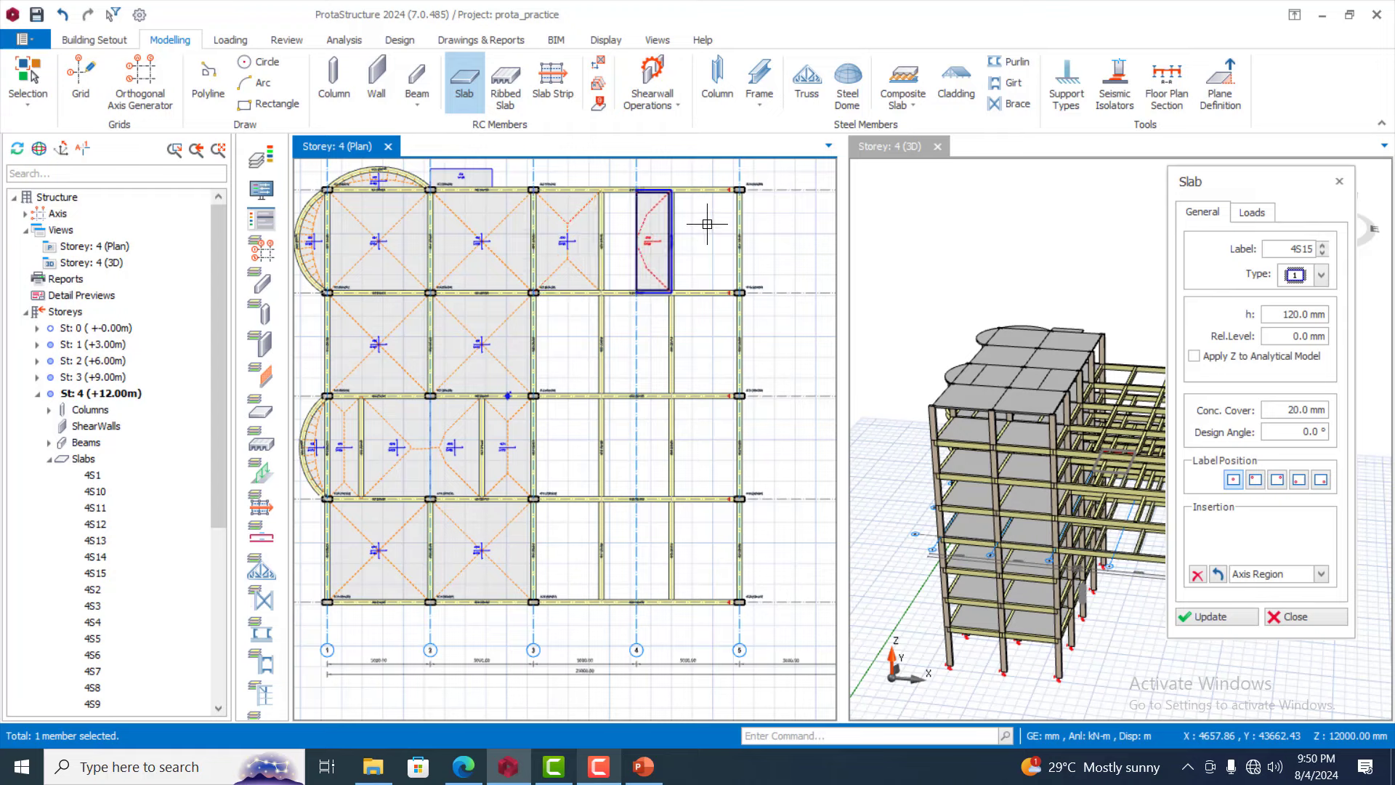
pyautogui.click(621, 251)
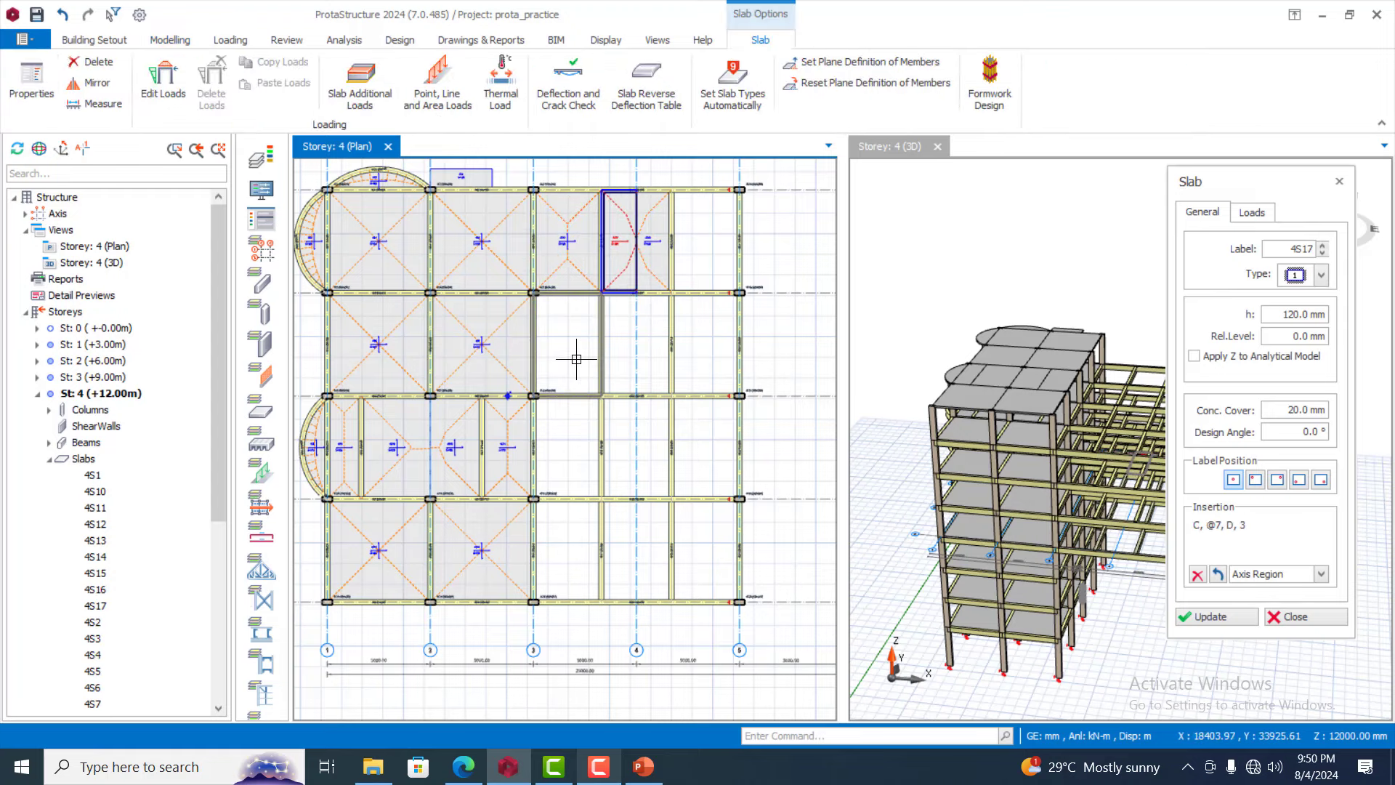
# Delete the two storey 4 slabs on either side of axis 4 between axes D and E
pyautogui.press('Escape')
pyautogui.scroll(5, 647, 233)
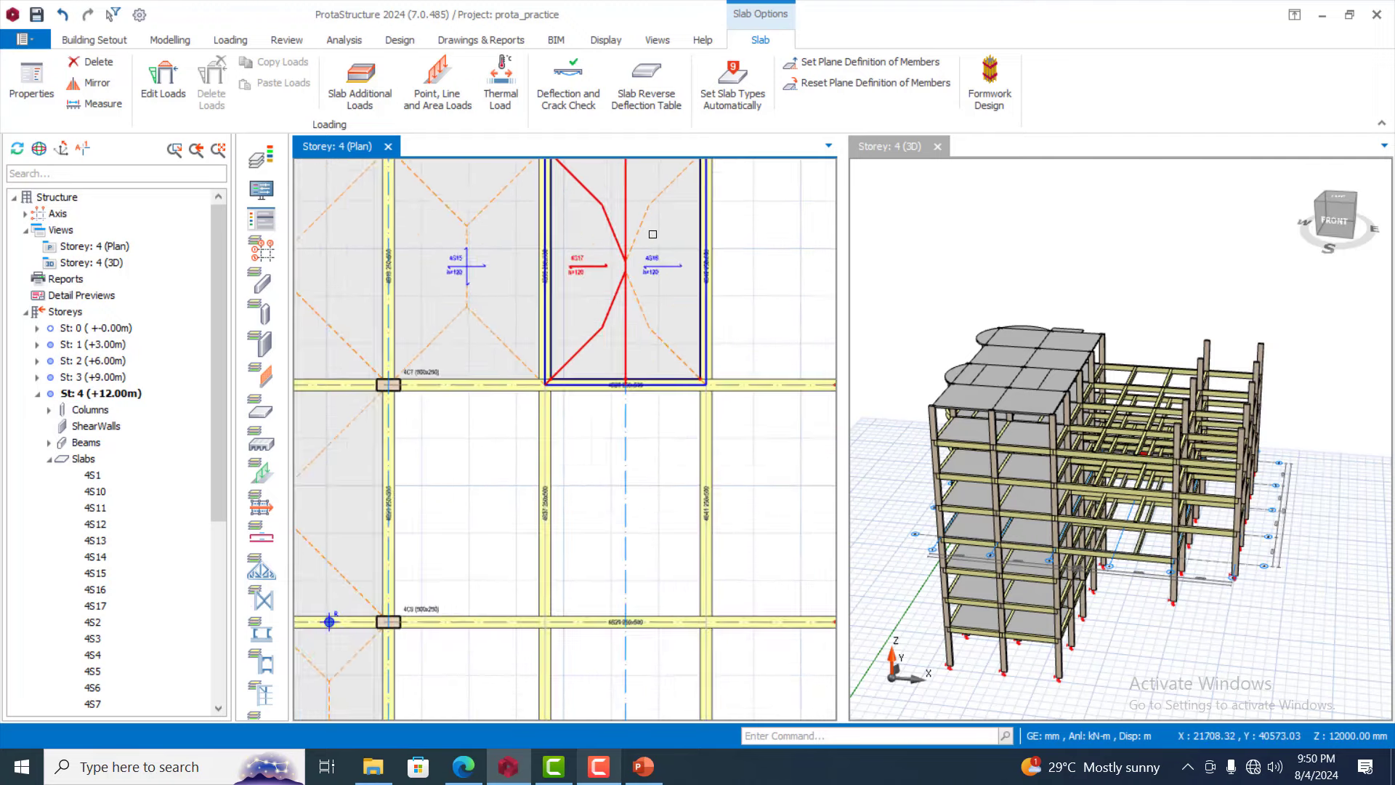
pyautogui.press('Delete')
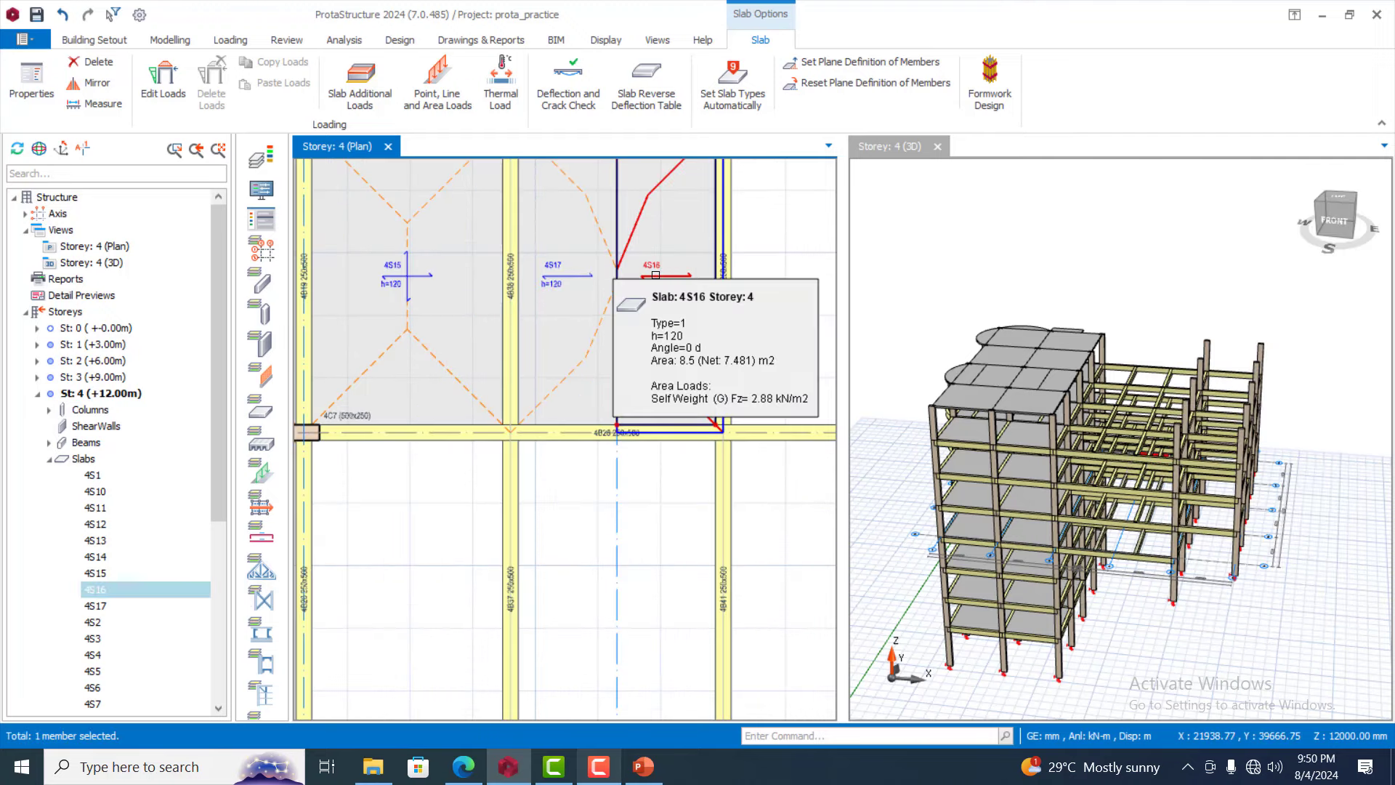
pyautogui.click(581, 275)
pyautogui.click(582, 275)
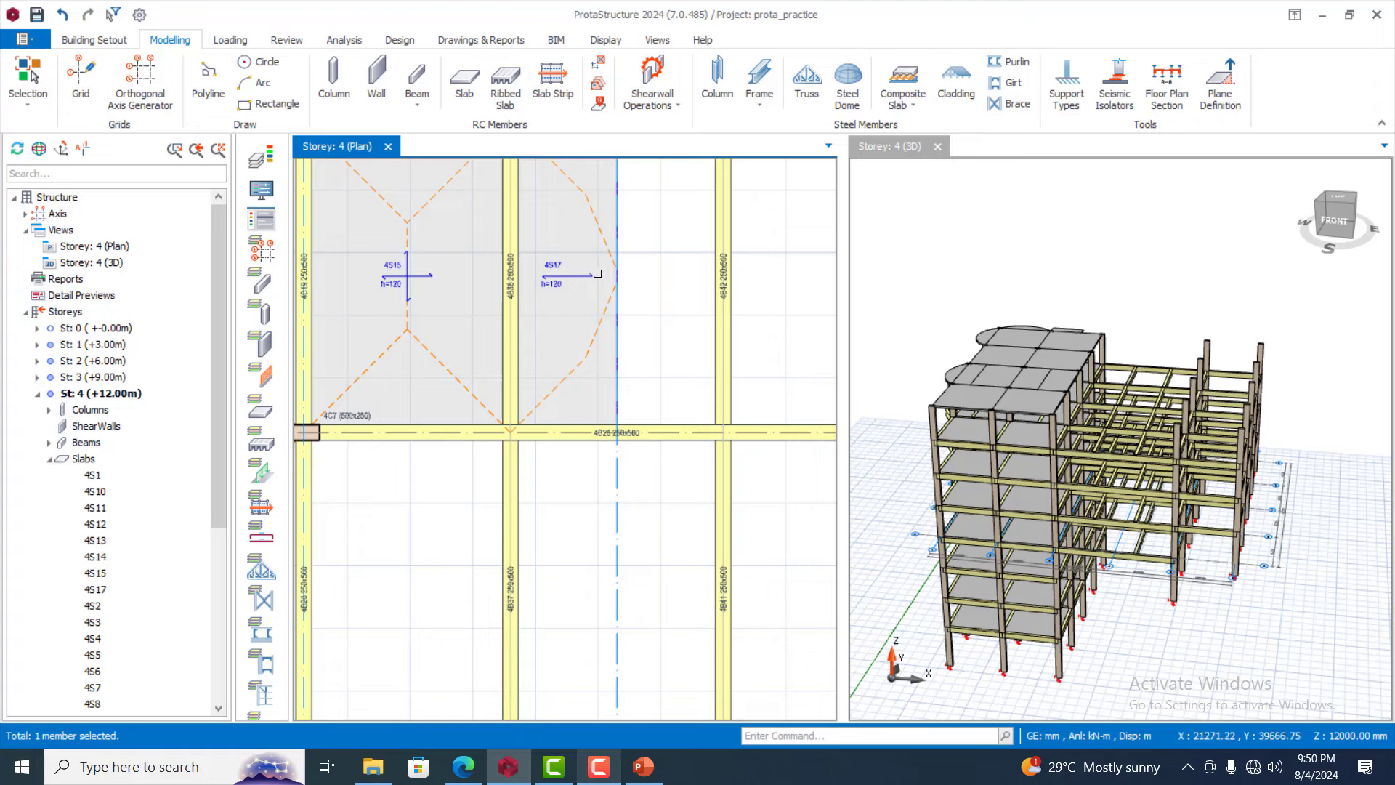
pyautogui.click(598, 272)
pyautogui.press('Delete')
pyautogui.scroll(-3, 654, 392)
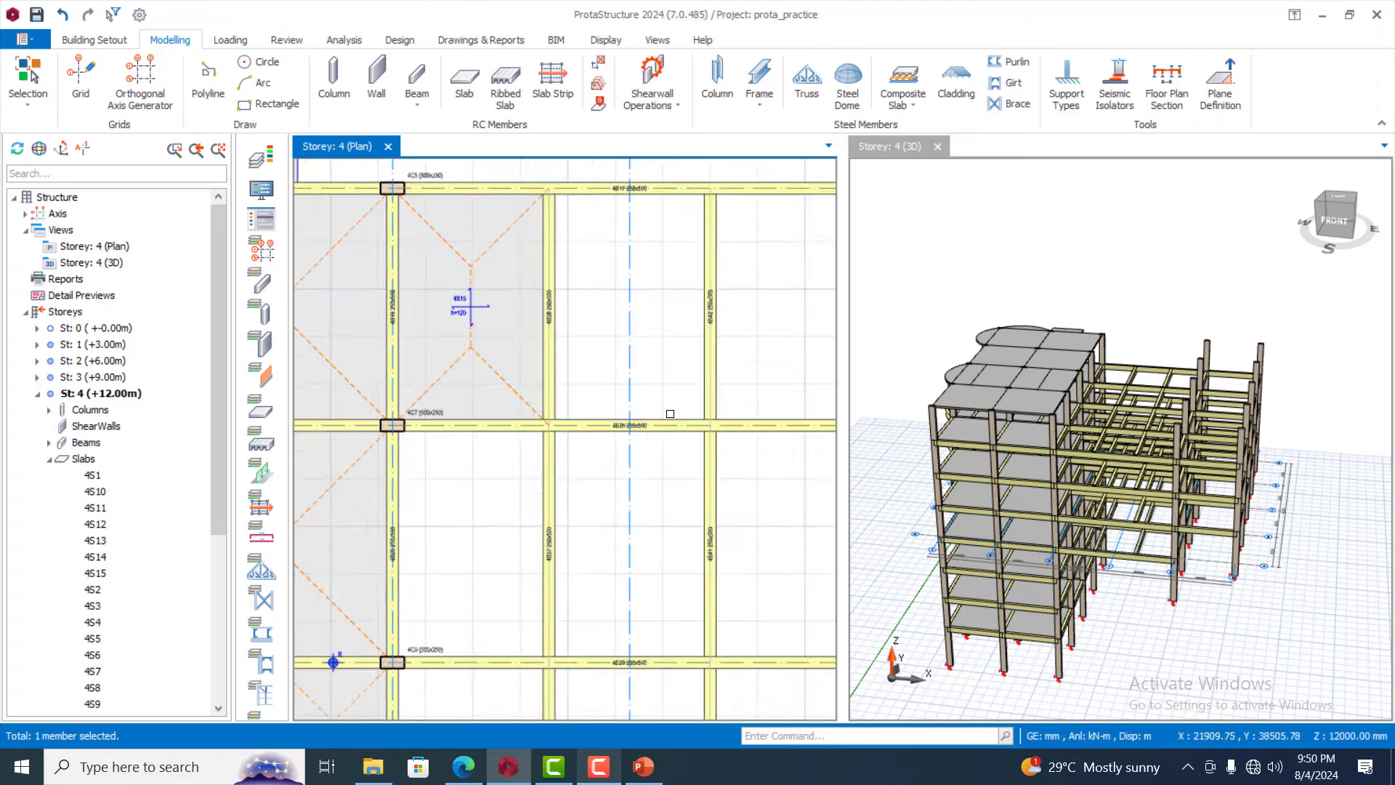
pyautogui.click(646, 245)
pyautogui.scroll(1, 654, 291)
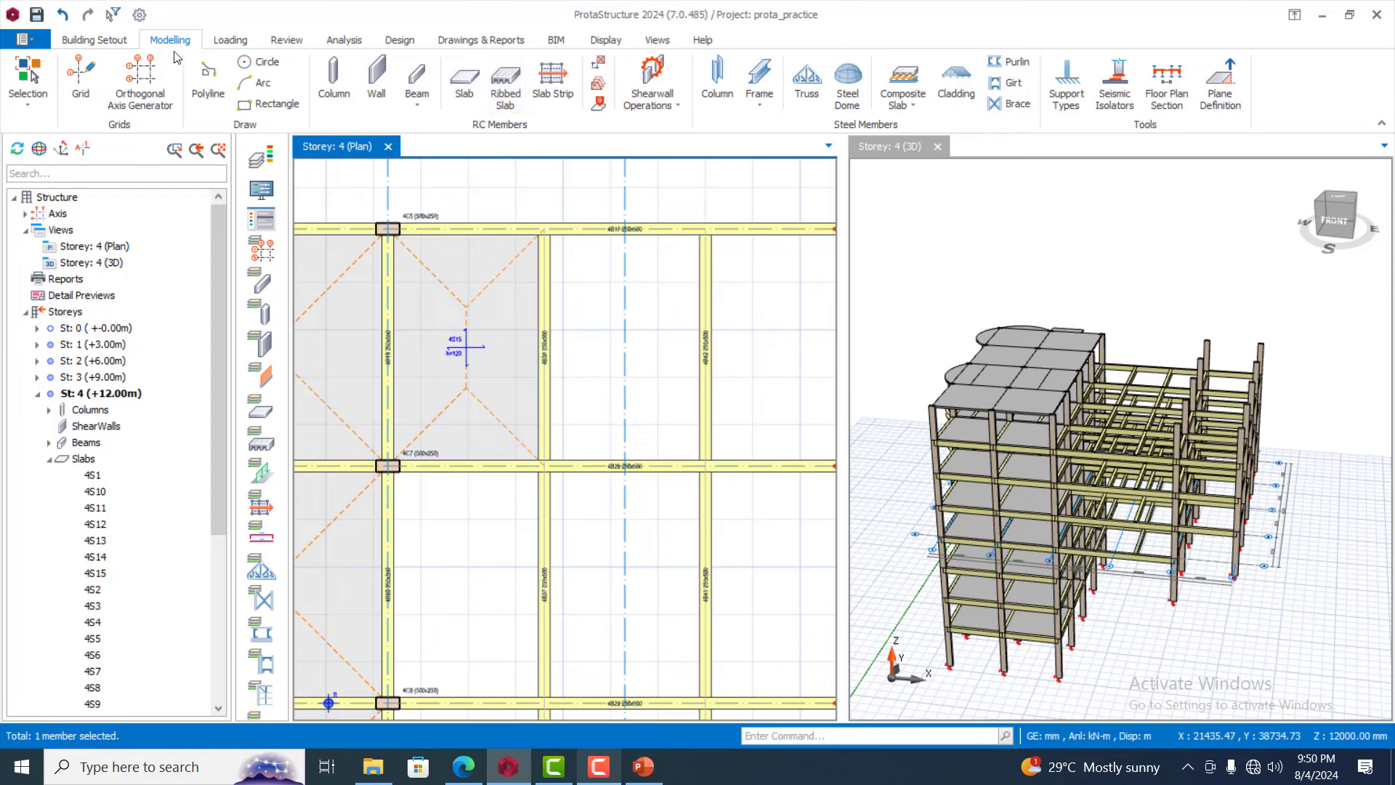
# Insert 120 mm slabs on storey 4 by Beam Region, filling the remaining bays from axis 3 to the intermediate beam line @8 between axes A and E
pyautogui.click(462, 82)
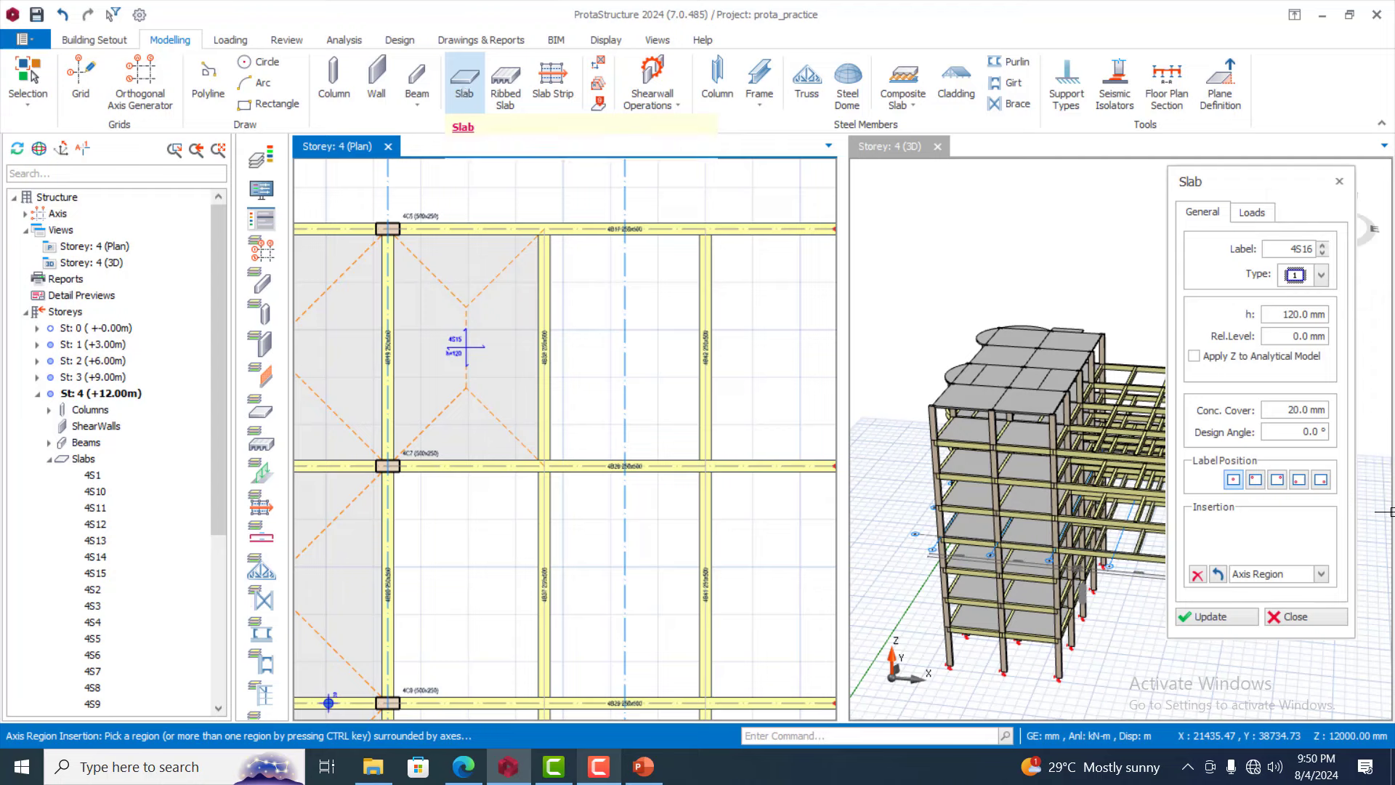
pyautogui.click(1323, 575)
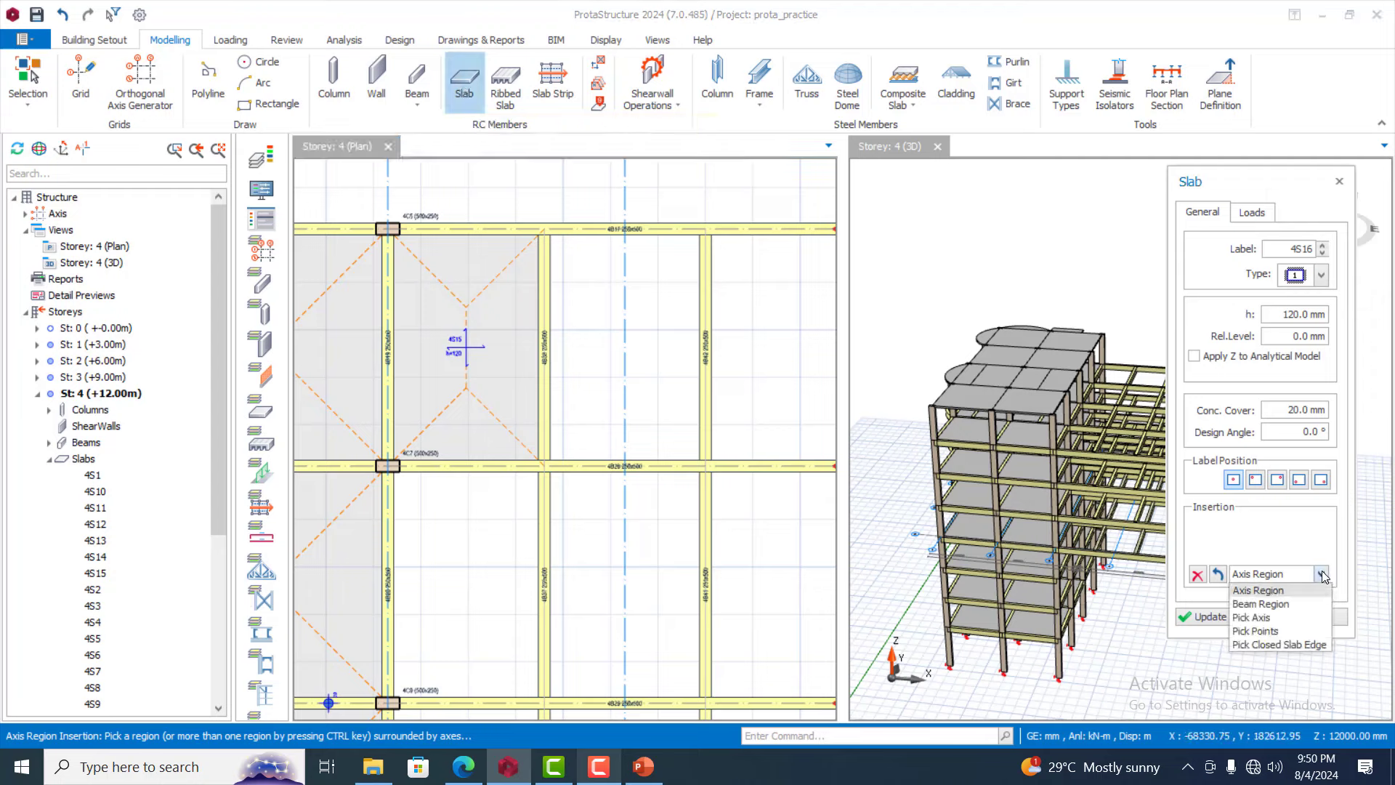
pyautogui.click(1287, 611)
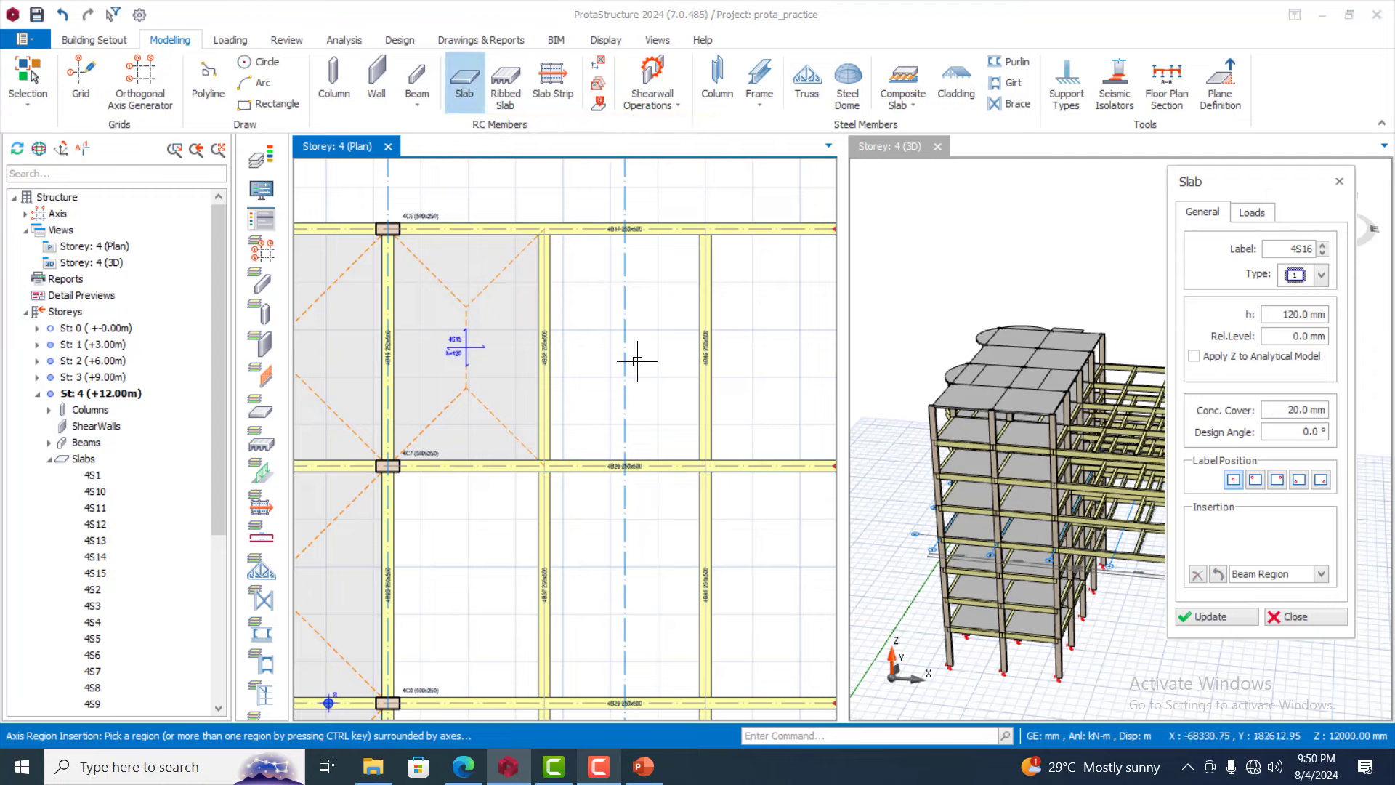
pyautogui.scroll(-5, 652, 328)
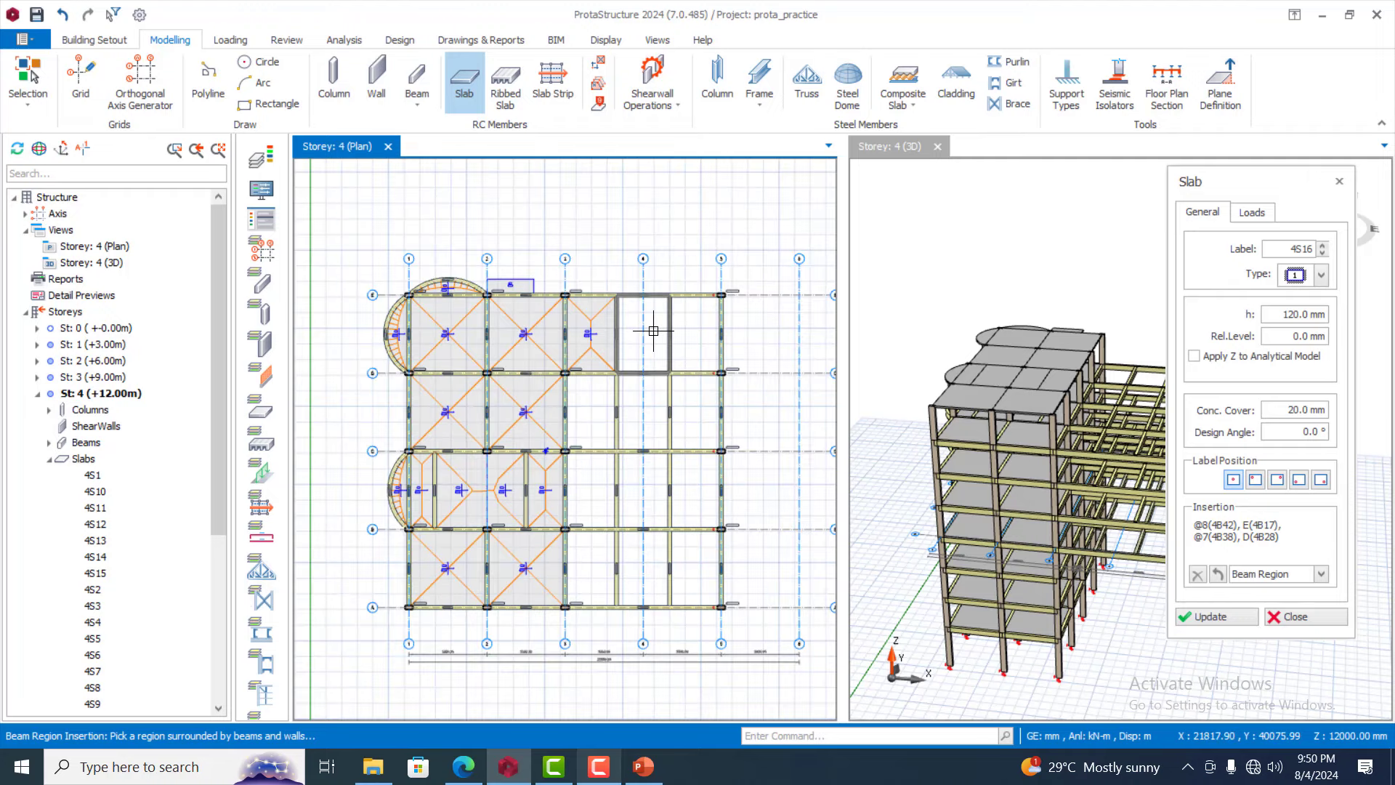
pyautogui.click(653, 331)
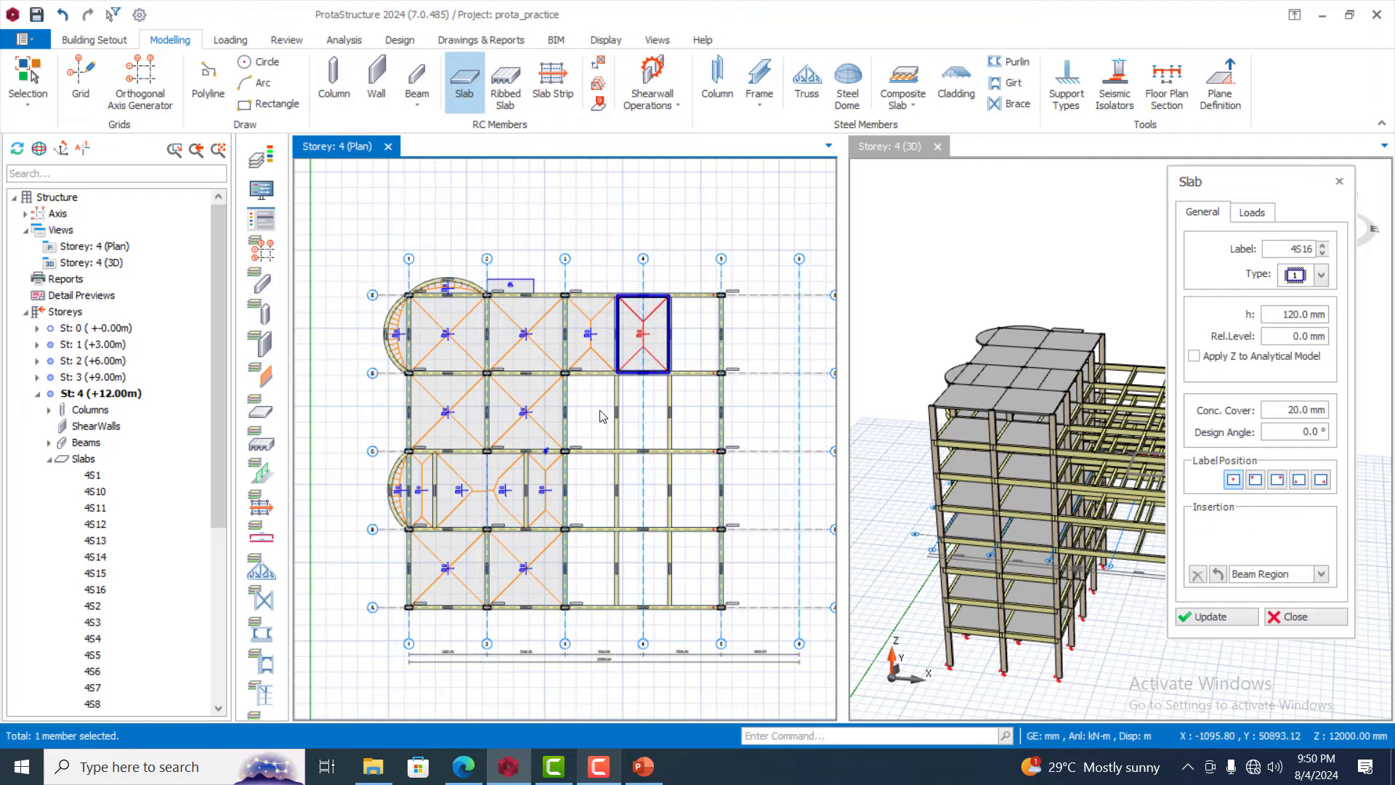
pyautogui.click(629, 409)
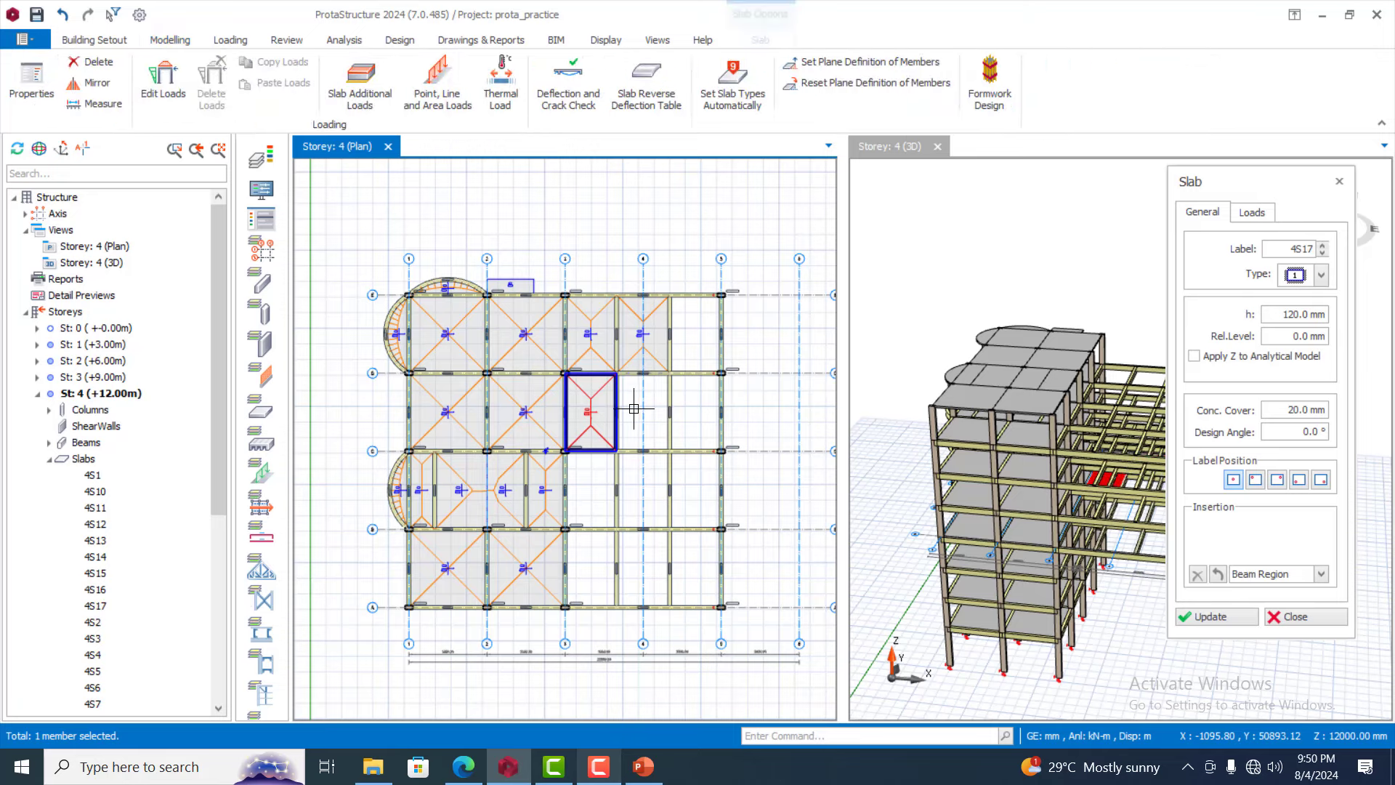
pyautogui.click(667, 412)
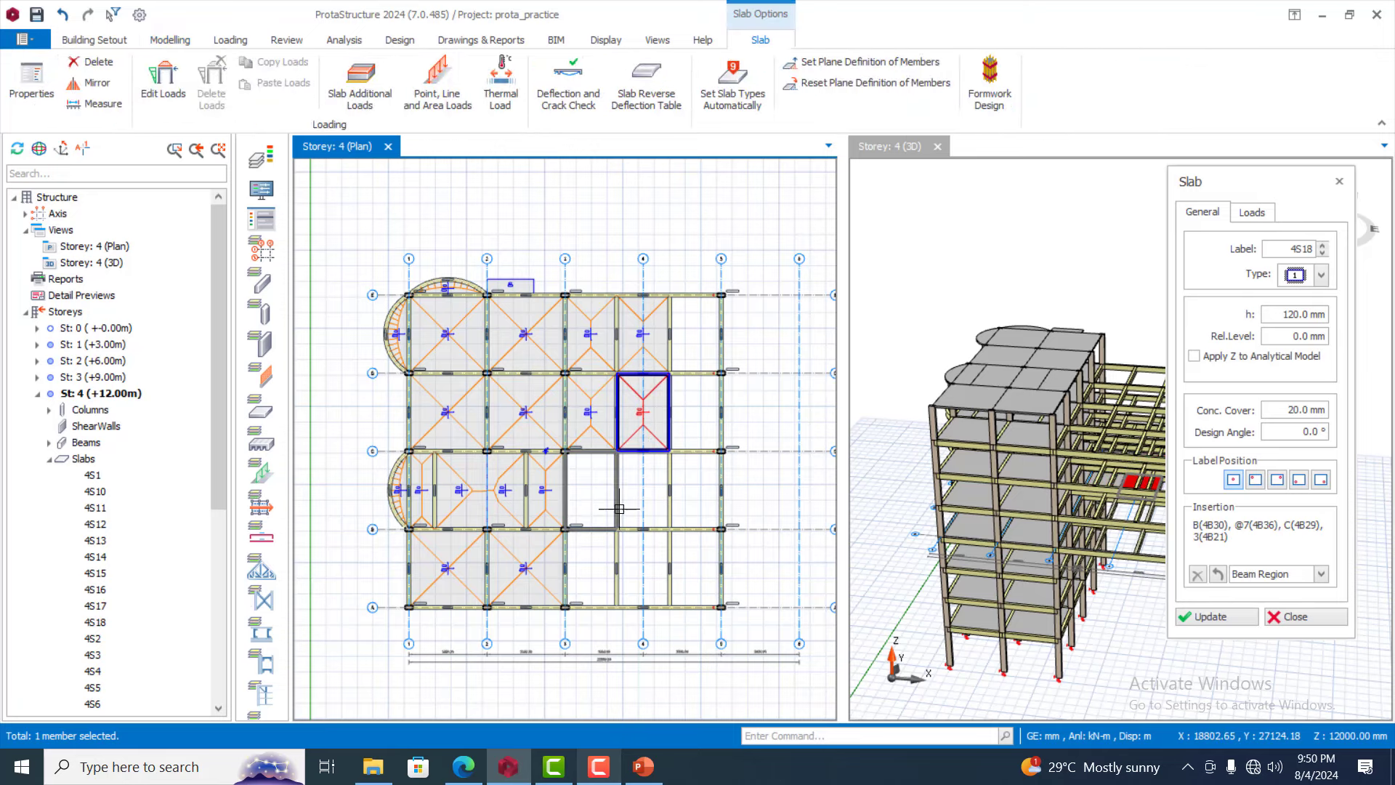
pyautogui.click(654, 491)
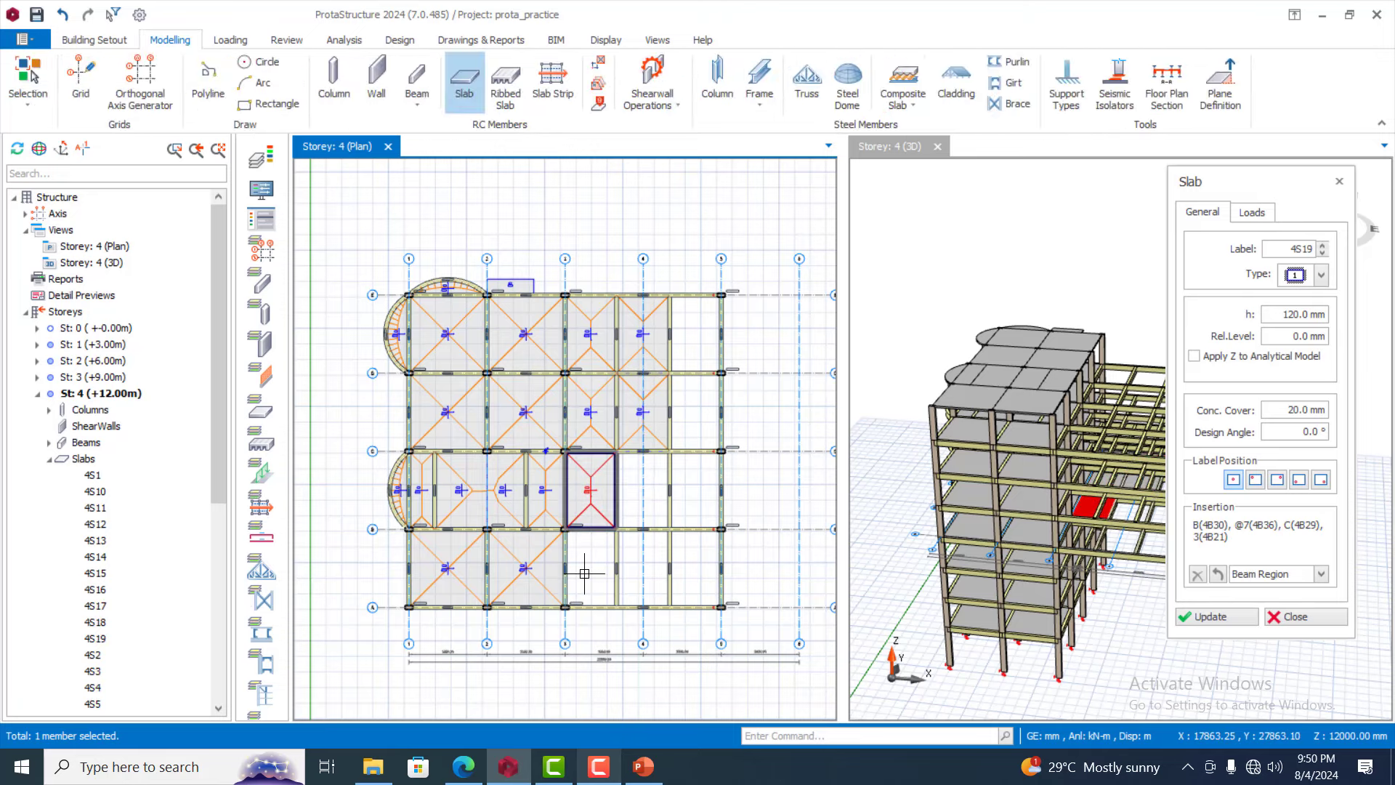
pyautogui.click(585, 573)
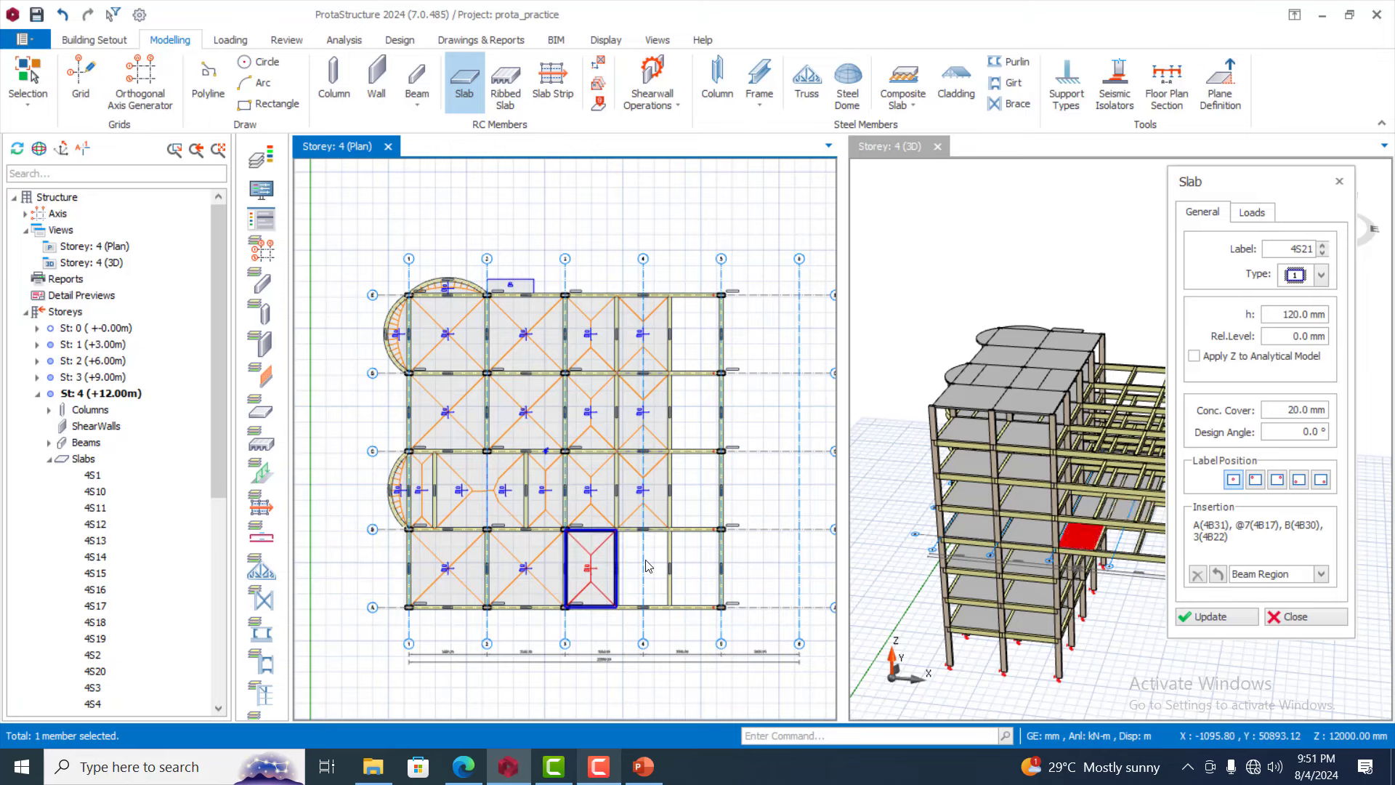
pyautogui.click(651, 551)
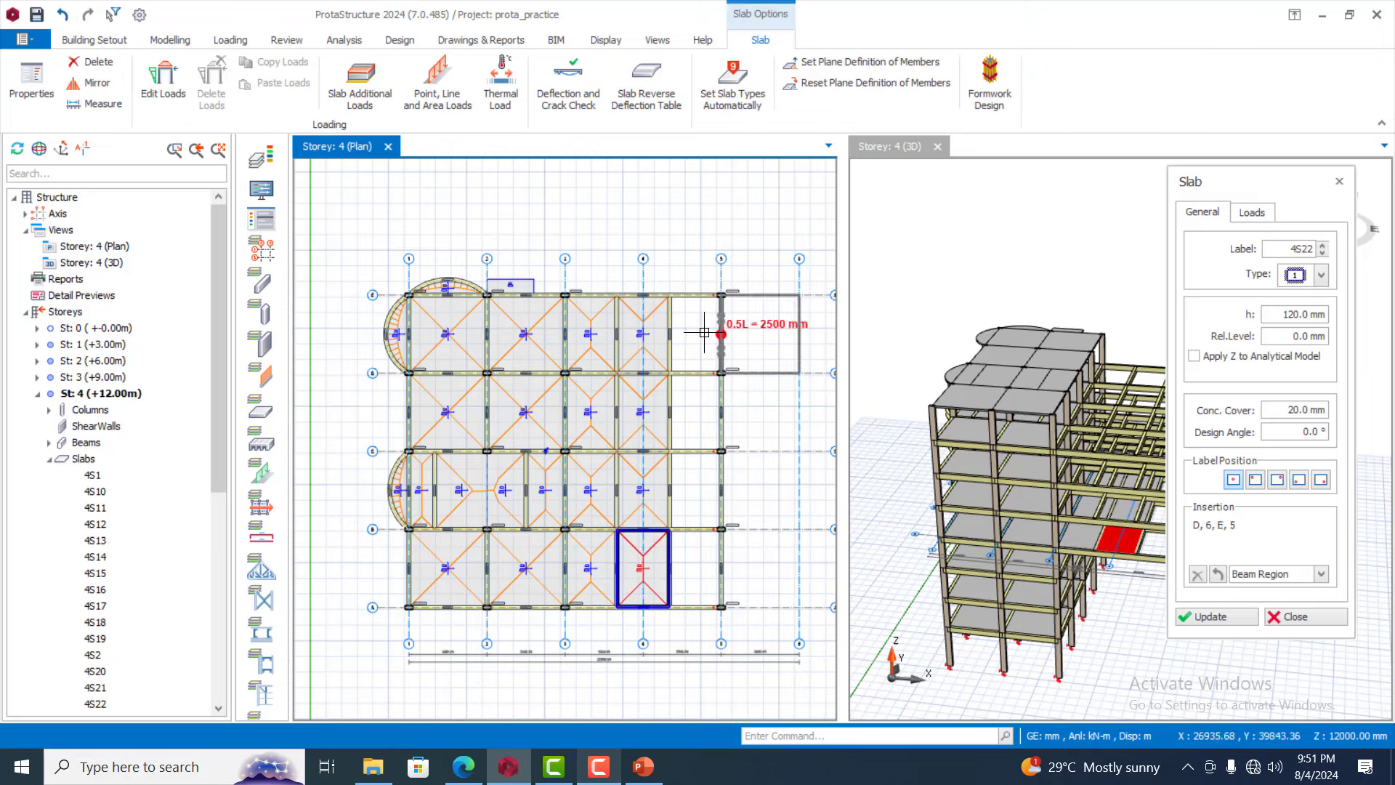
# Fill the four storey 4 bays between beam line @8 and axis 5, from axis E to axis A, with 120 mm slabs
pyautogui.click(699, 420)
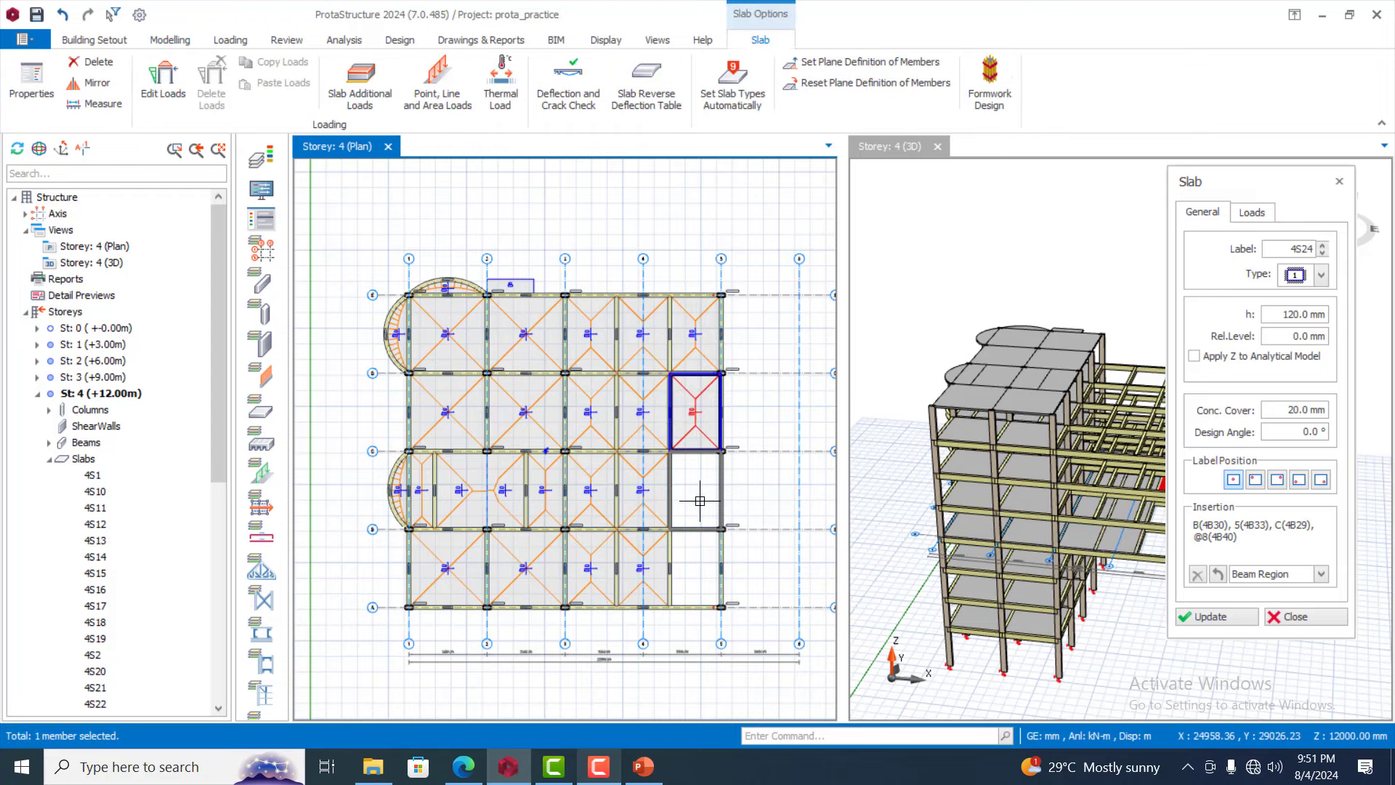
pyautogui.click(699, 502)
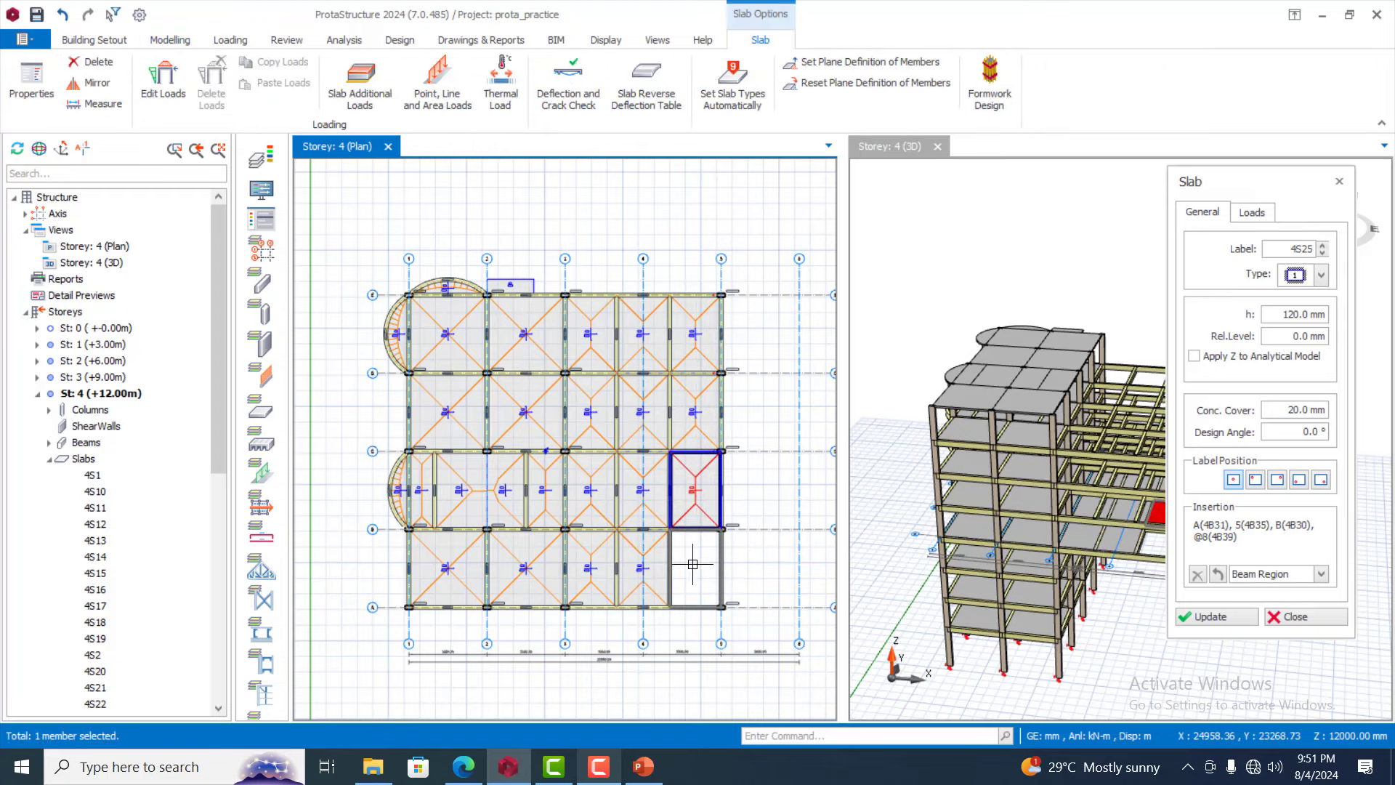
pyautogui.click(685, 543)
# Select all twelve storey 4 slabs between axes 3 and 5, from axis A to axis E
pyautogui.scroll(-3, 611, 501)
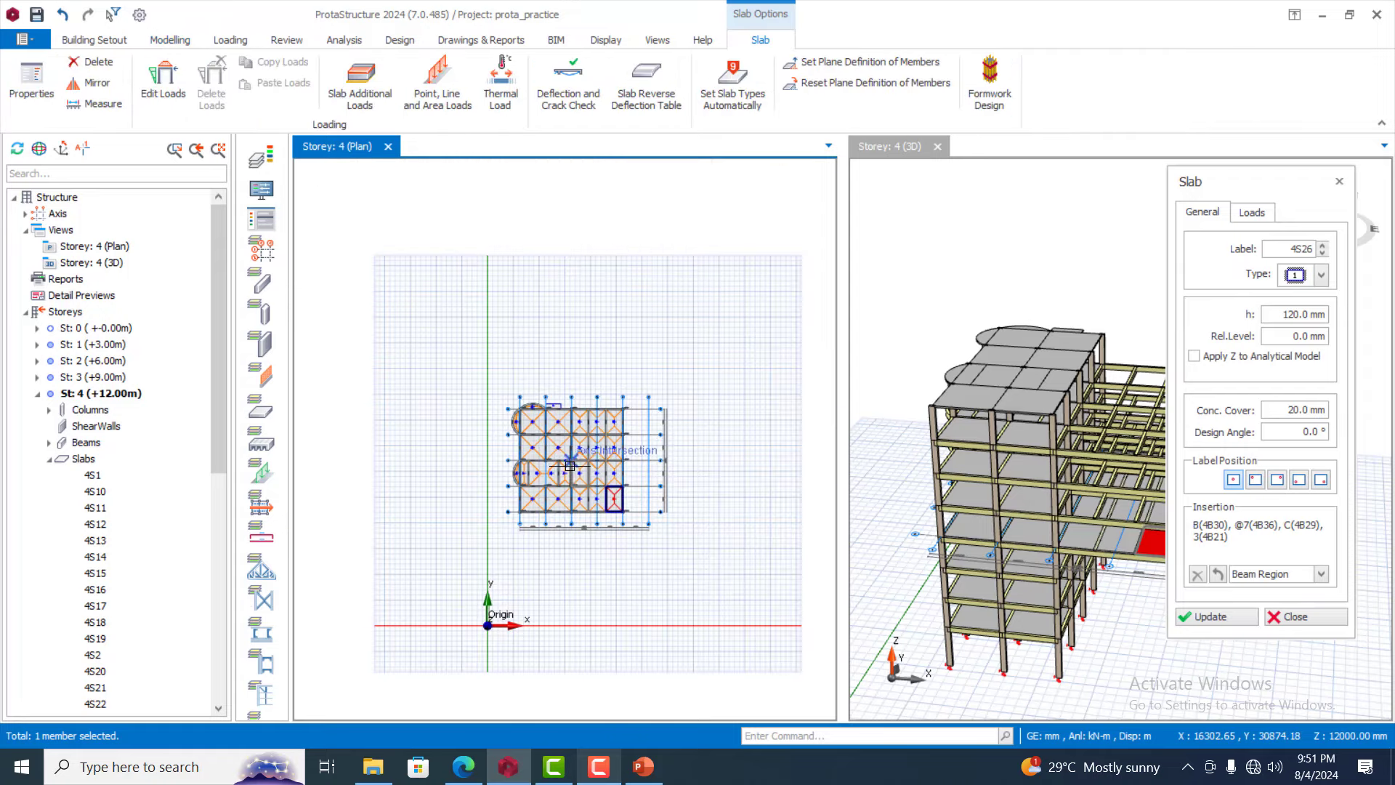
pyautogui.scroll(4, 617, 450)
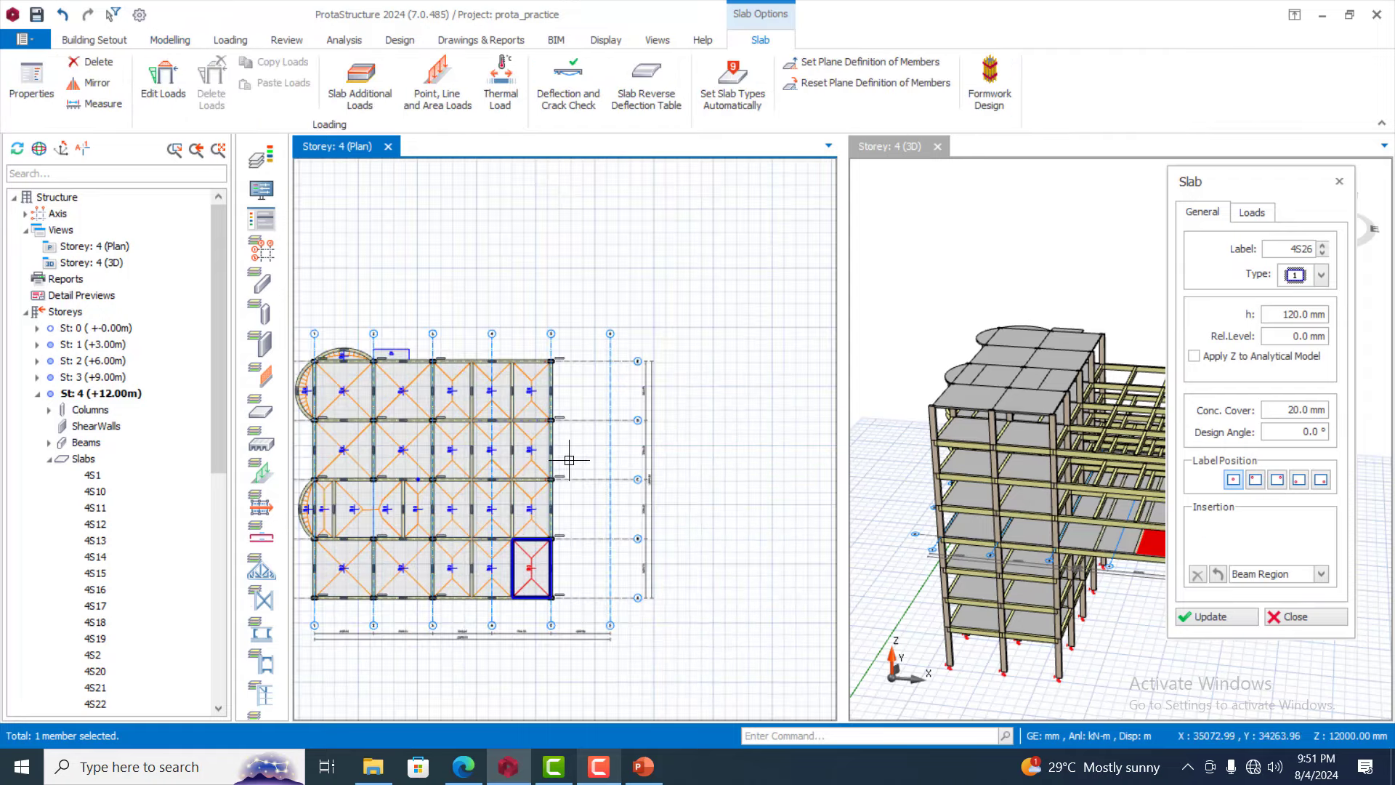
pyautogui.click(427, 600)
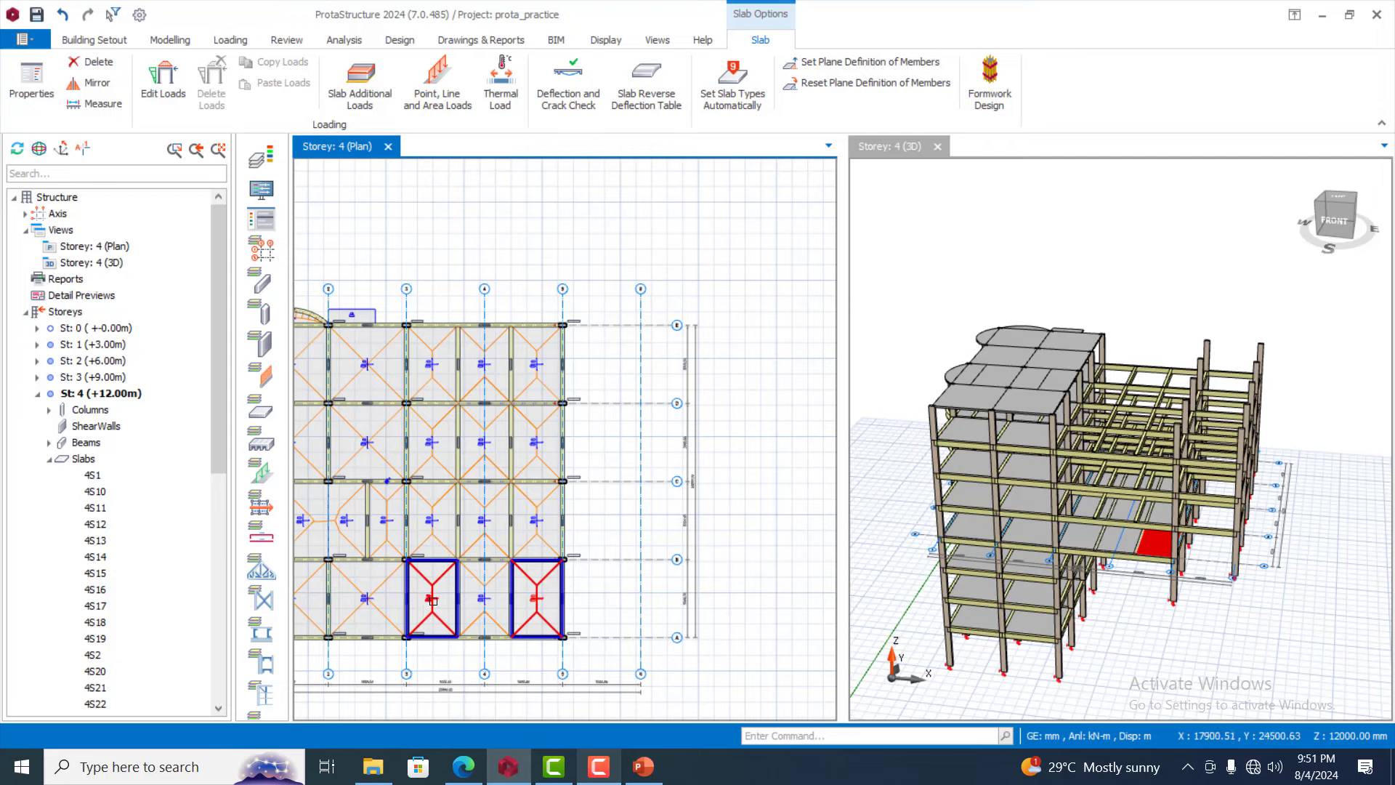
pyautogui.click(484, 598)
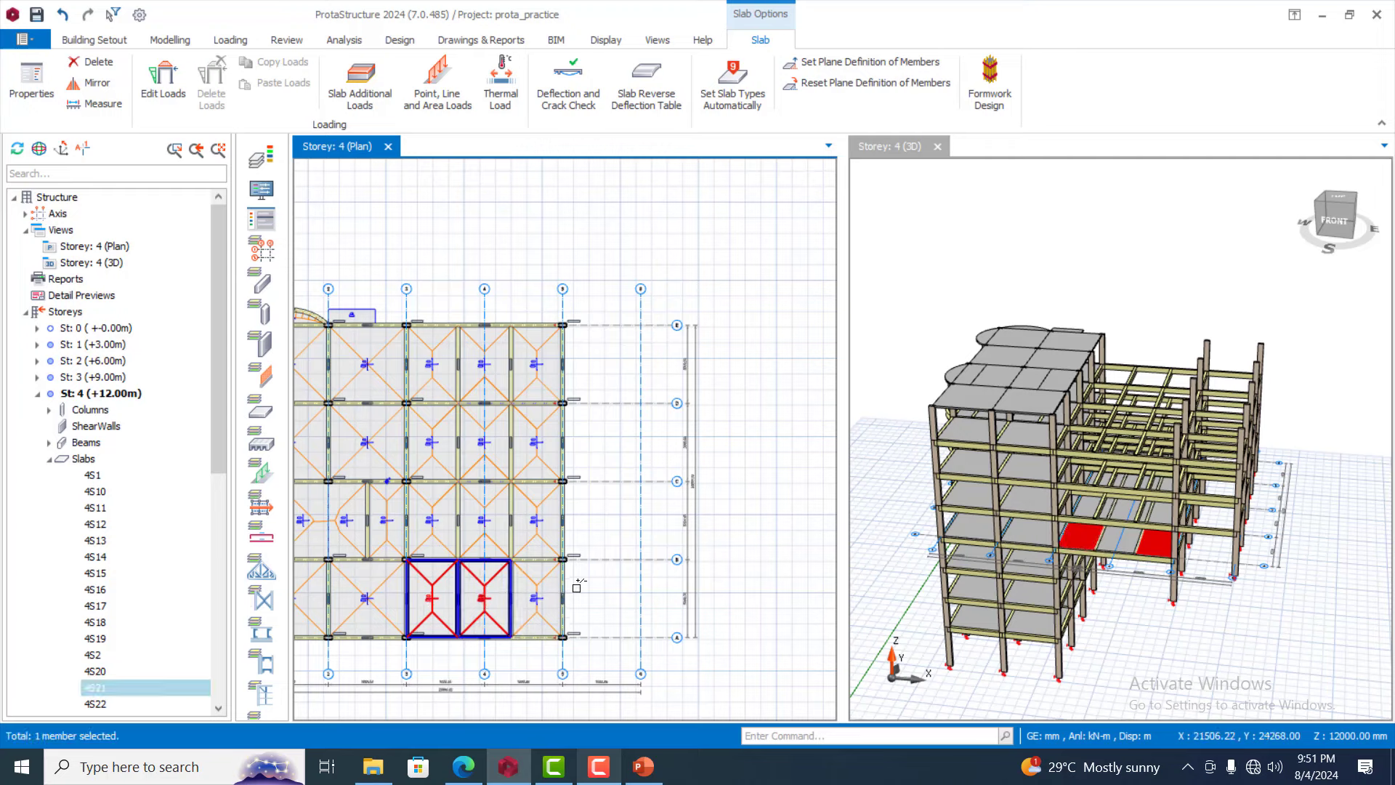
pyautogui.click(539, 610)
pyautogui.click(517, 518)
pyautogui.click(480, 510)
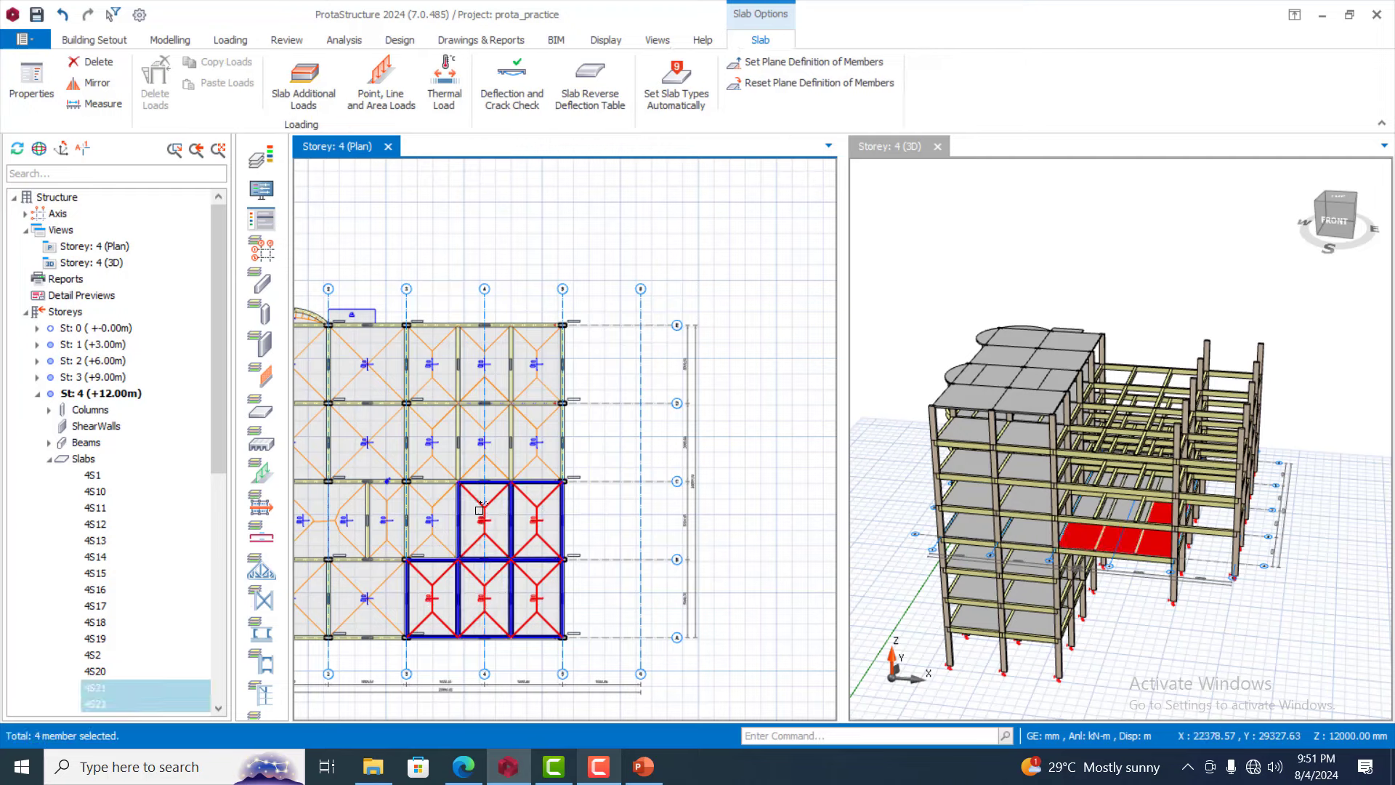
pyautogui.click(441, 497)
pyautogui.click(436, 444)
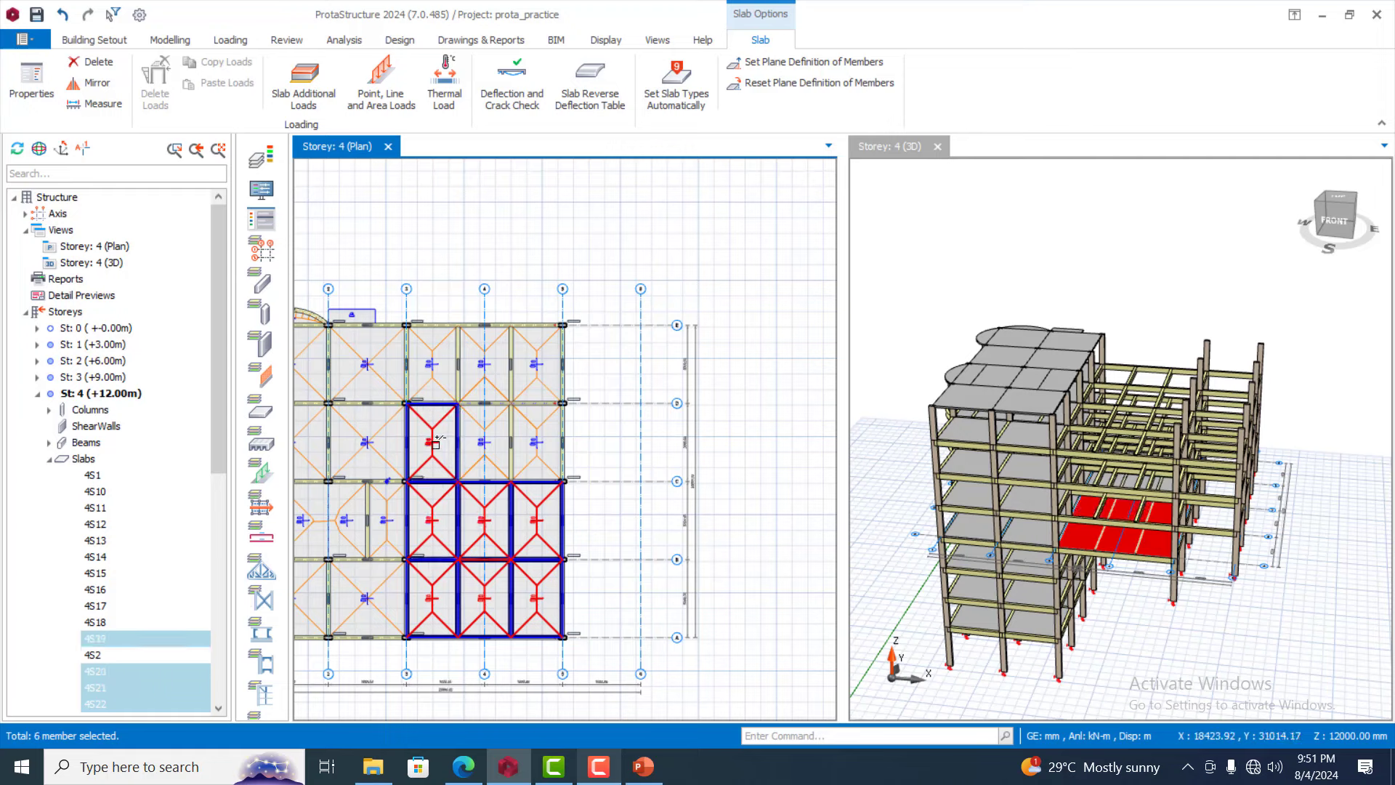
pyautogui.click(486, 420)
pyautogui.click(523, 454)
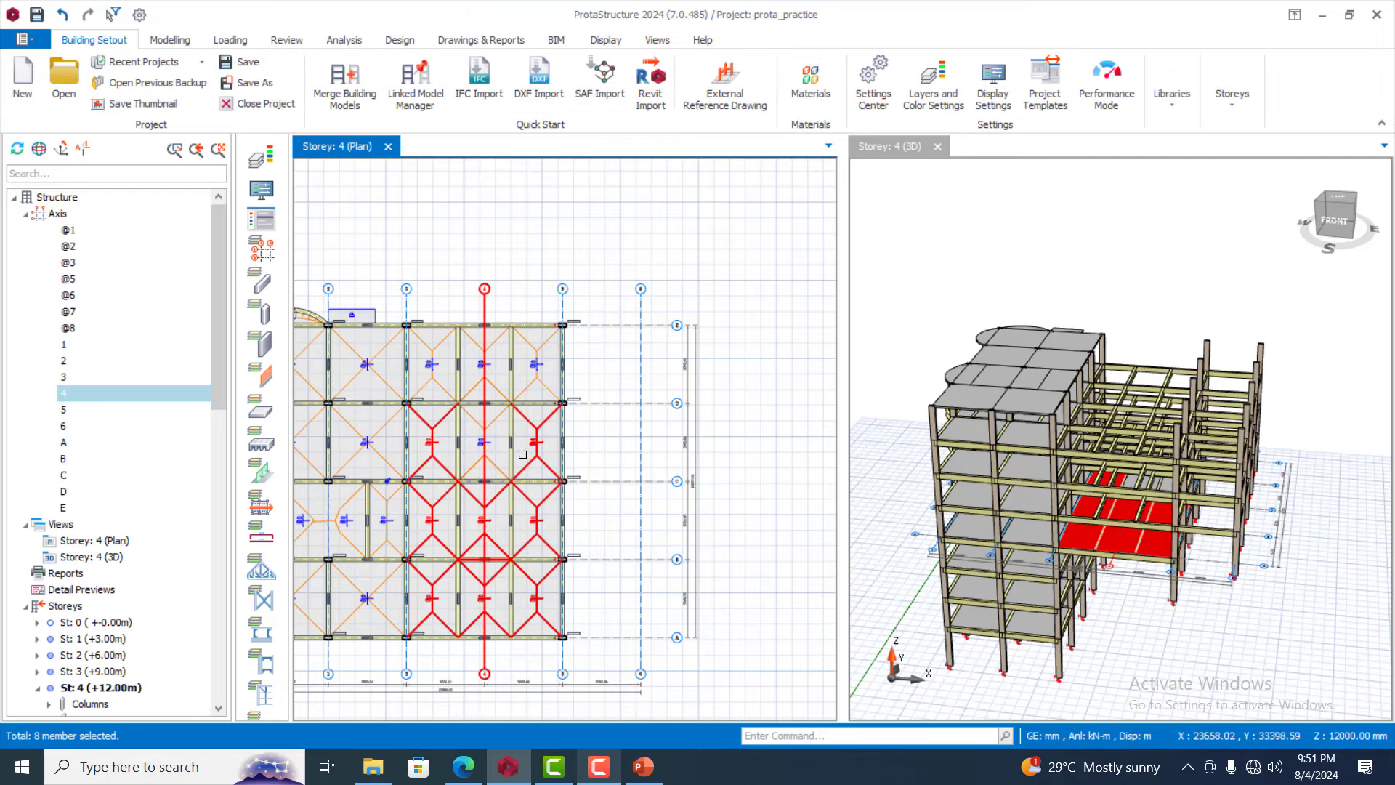
pyautogui.click(493, 419)
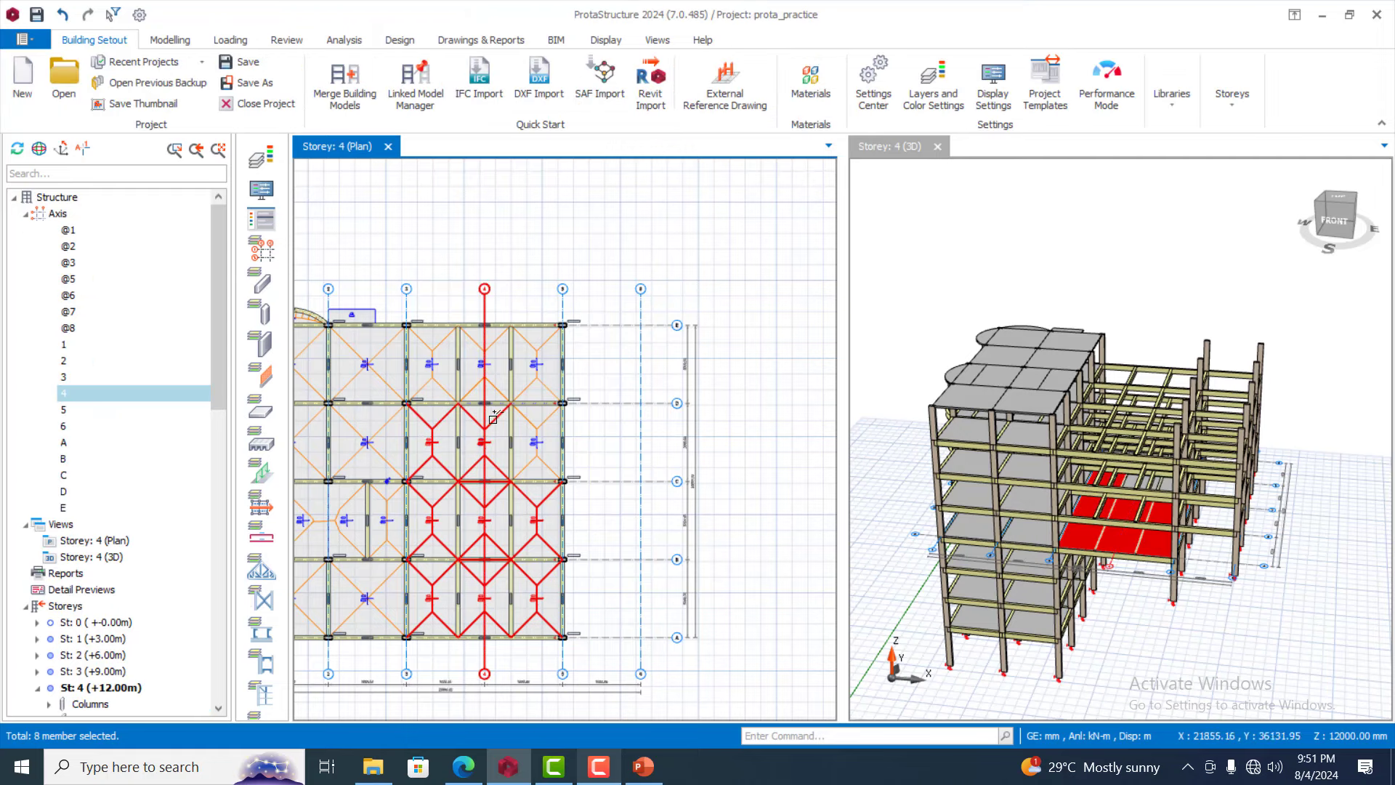
pyautogui.click(528, 367)
pyautogui.click(494, 332)
pyautogui.click(437, 337)
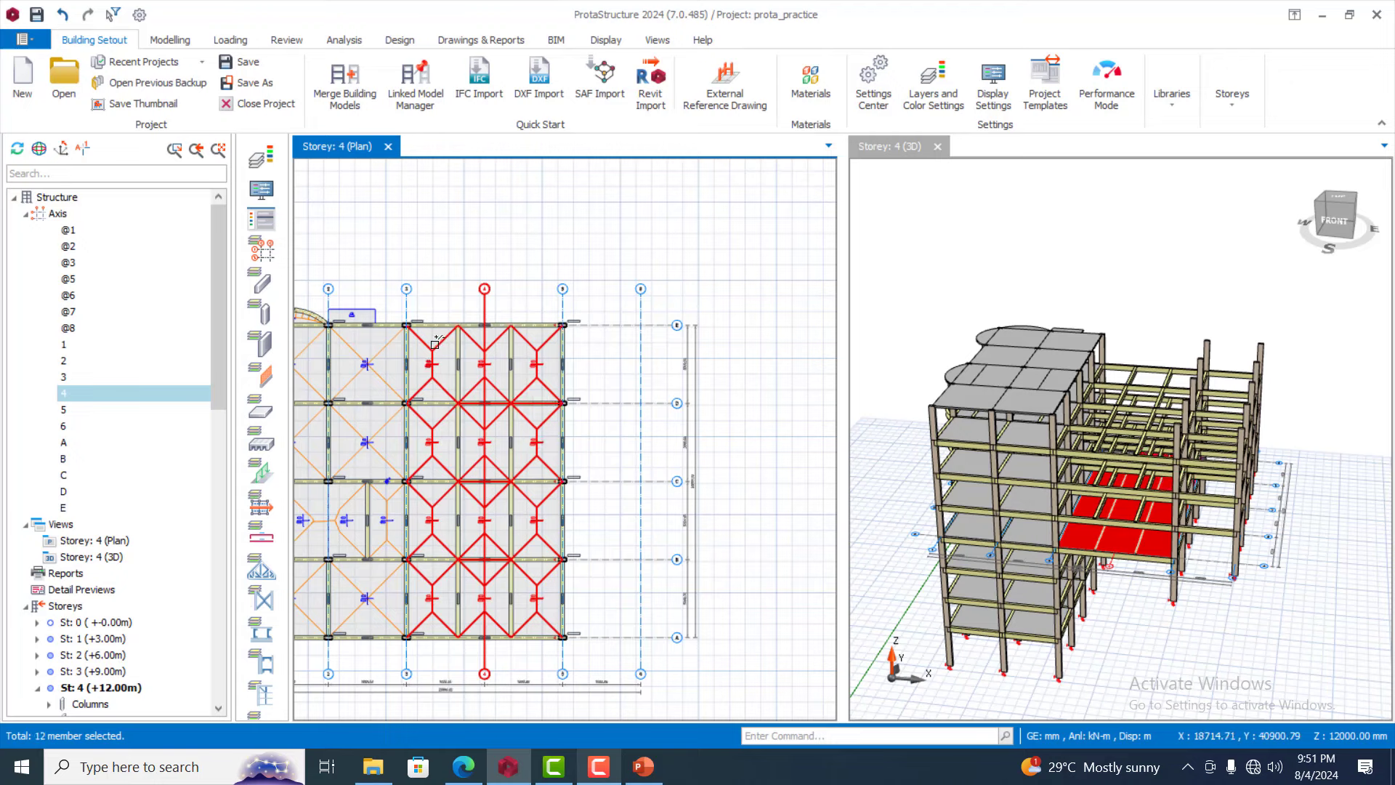
pyautogui.keyDown('ctrl'); pyautogui.click(434, 345); pyautogui.keyUp('ctrl')
pyautogui.scroll(2, 486, 284)
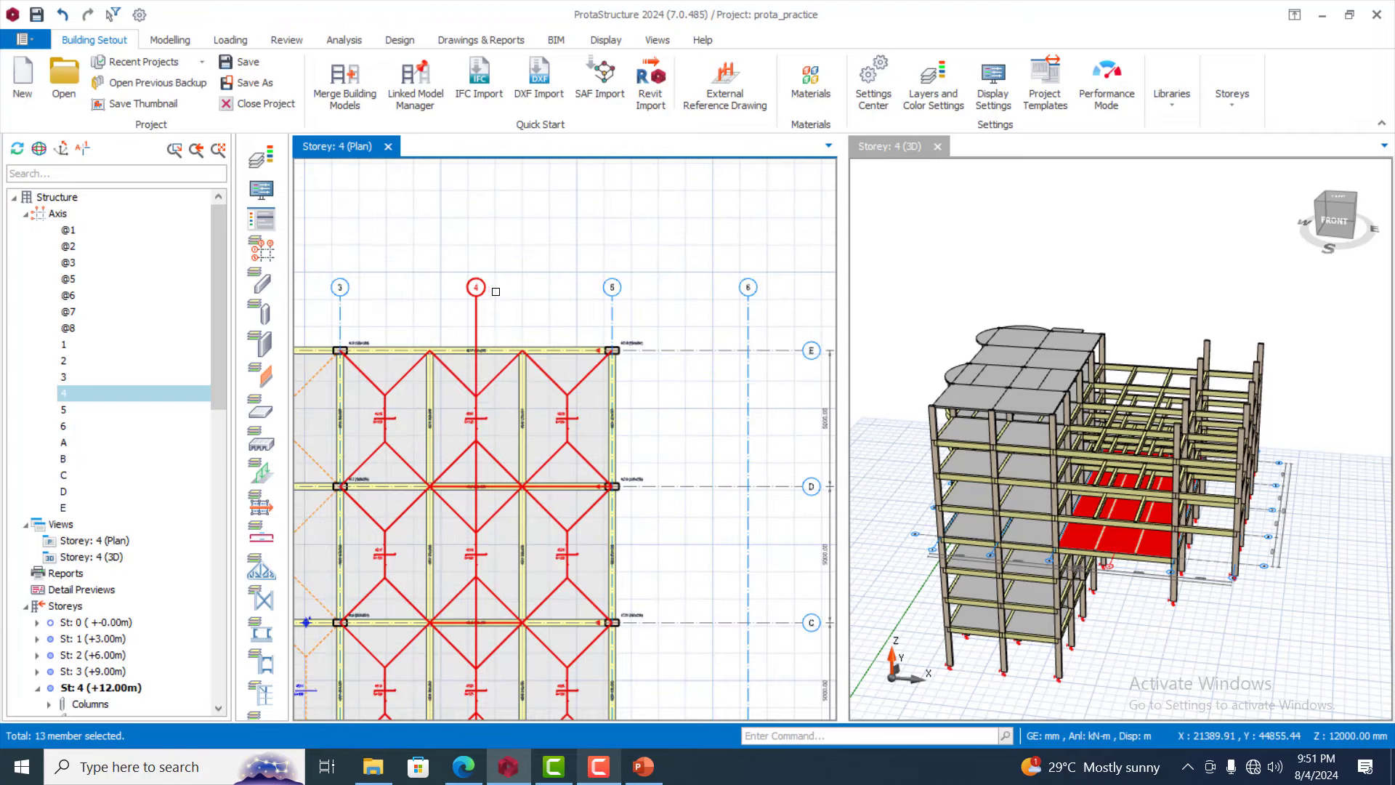
# Filter the selection to slabs only by excluding the Axis member type
pyautogui.rightClick(567, 418)
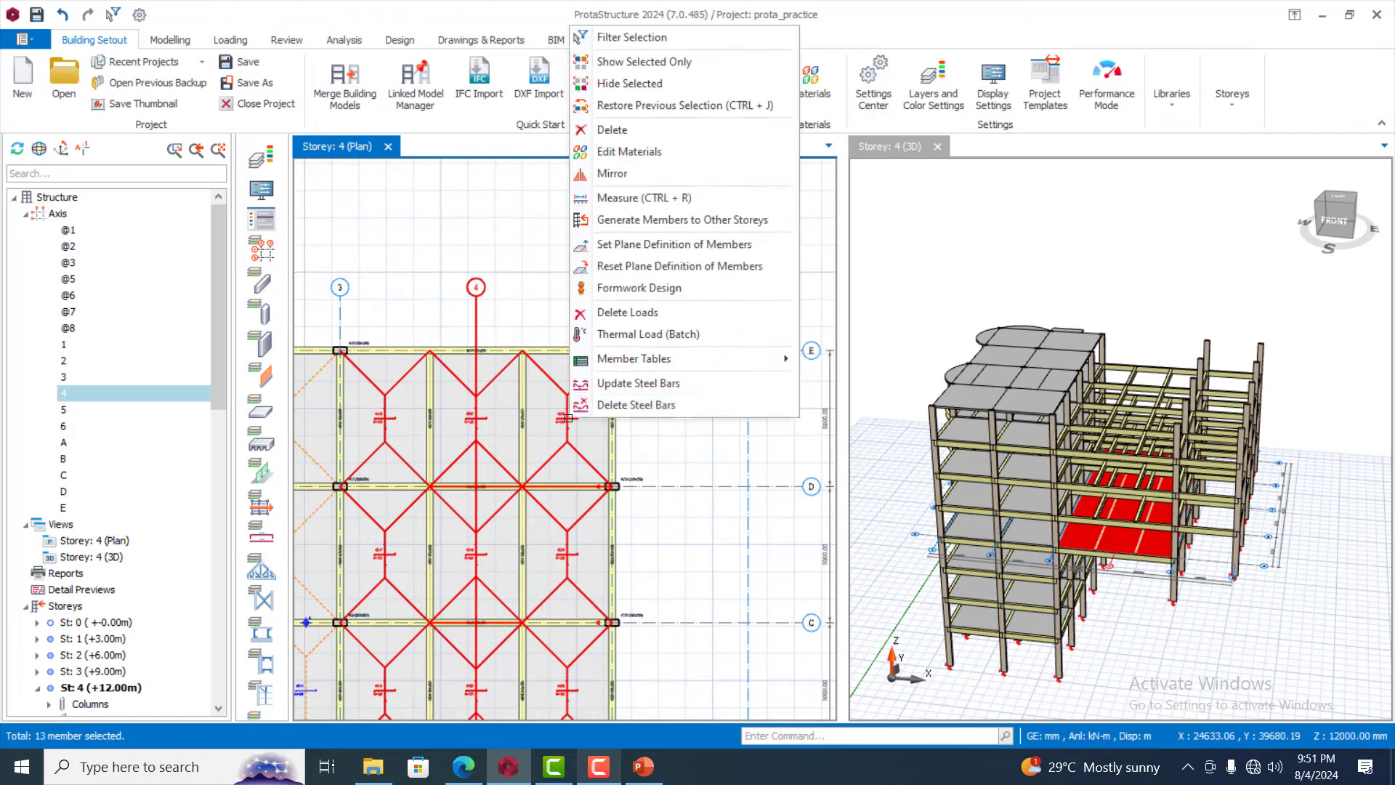
pyautogui.click(652, 37)
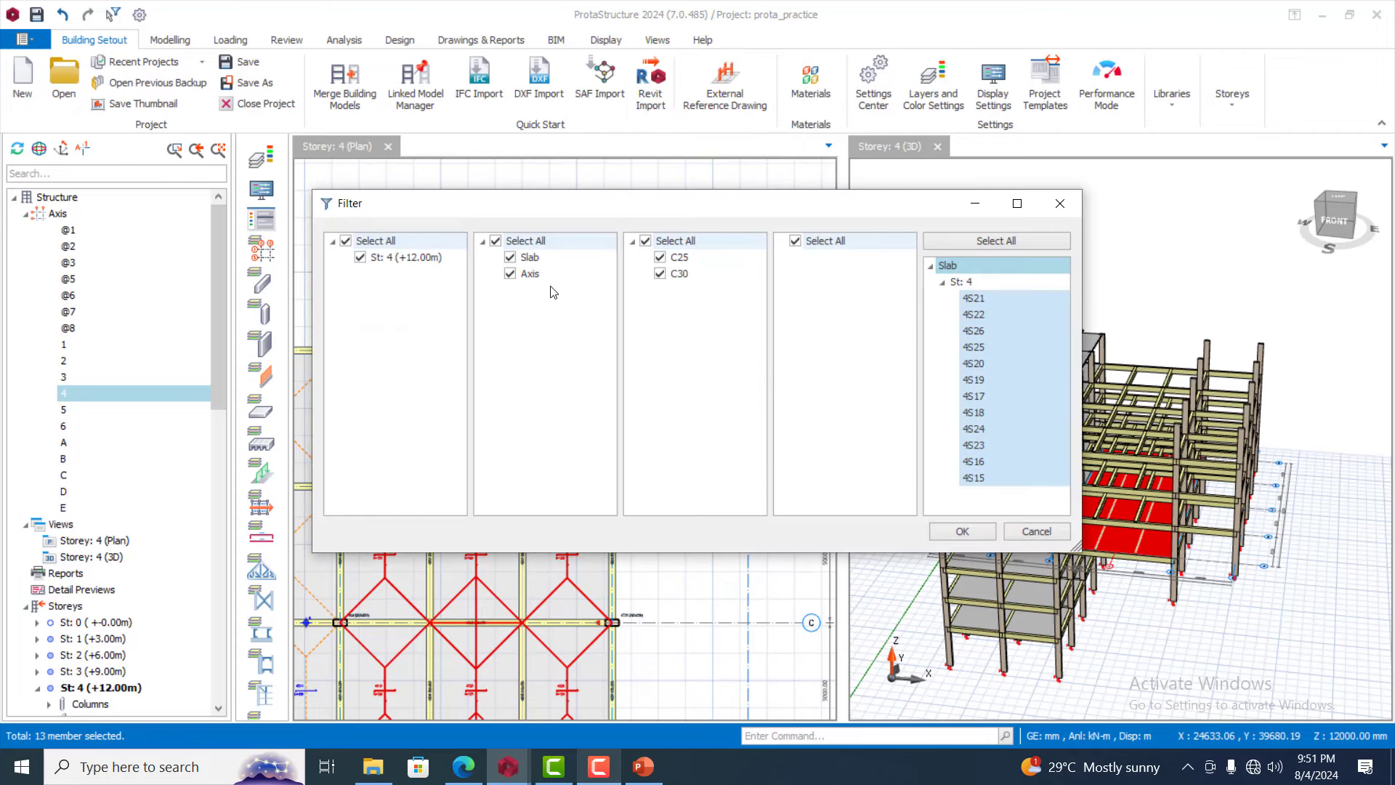
pyautogui.click(511, 275)
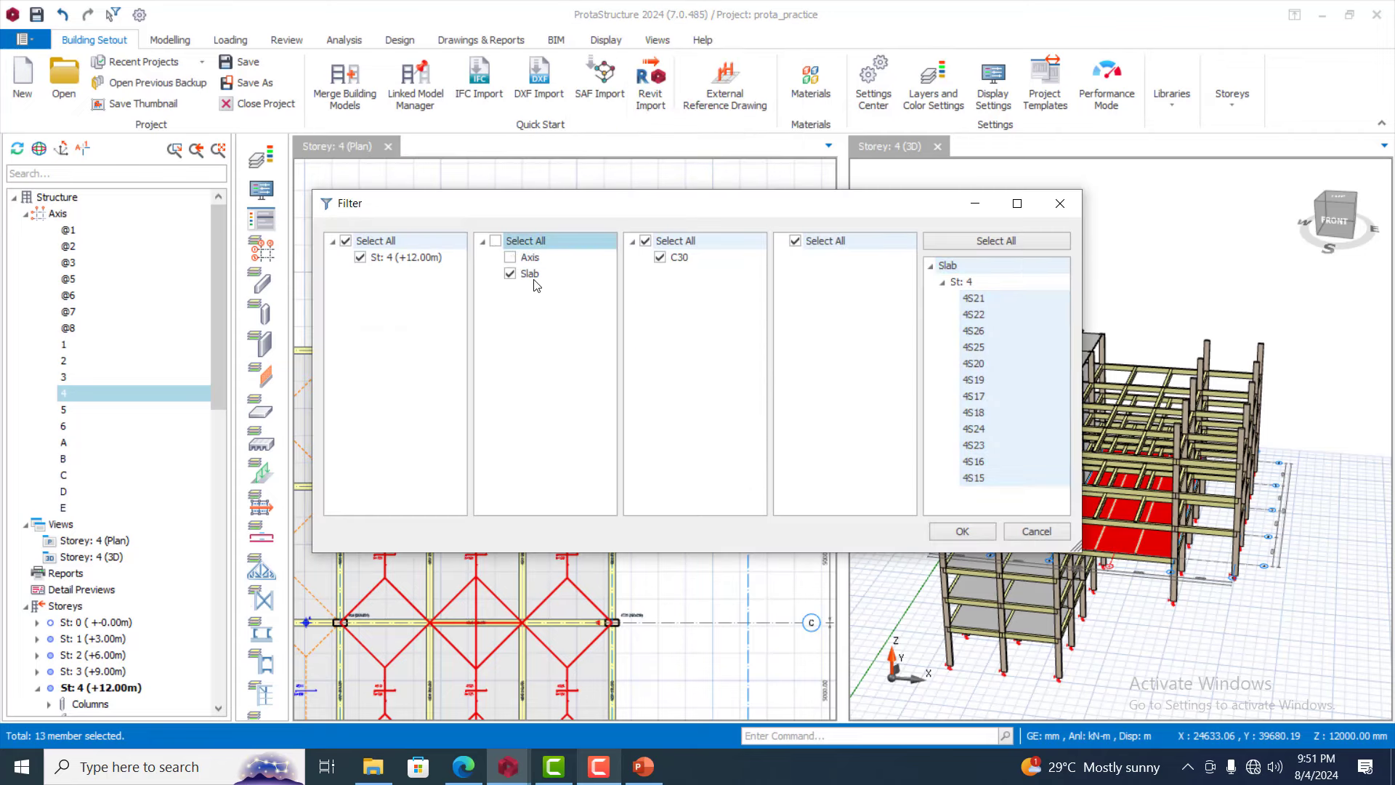
pyautogui.click(962, 532)
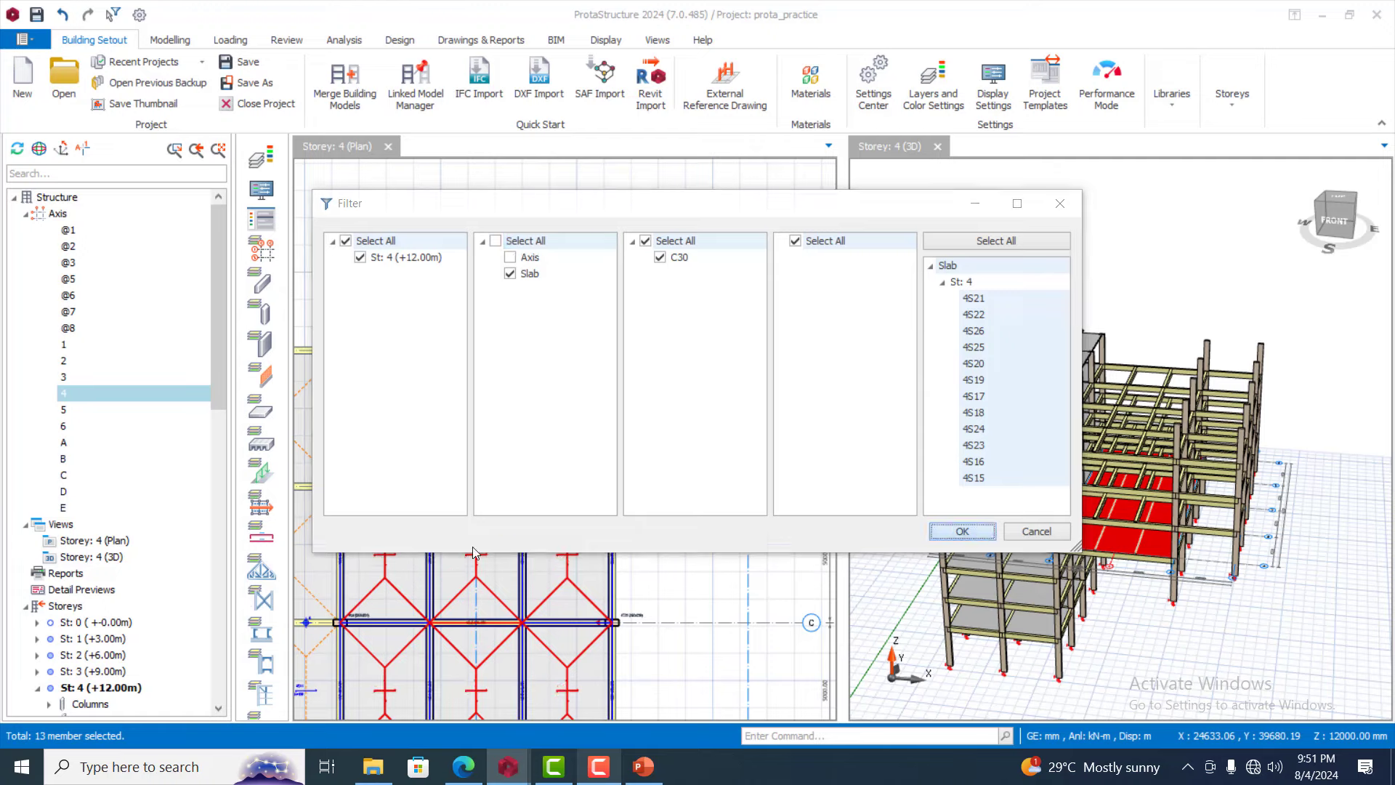
# Generate only the selected storey 4 slabs on storeys 5 to 8, accepting that the process cannot be undone
pyautogui.rightClick(471, 429)
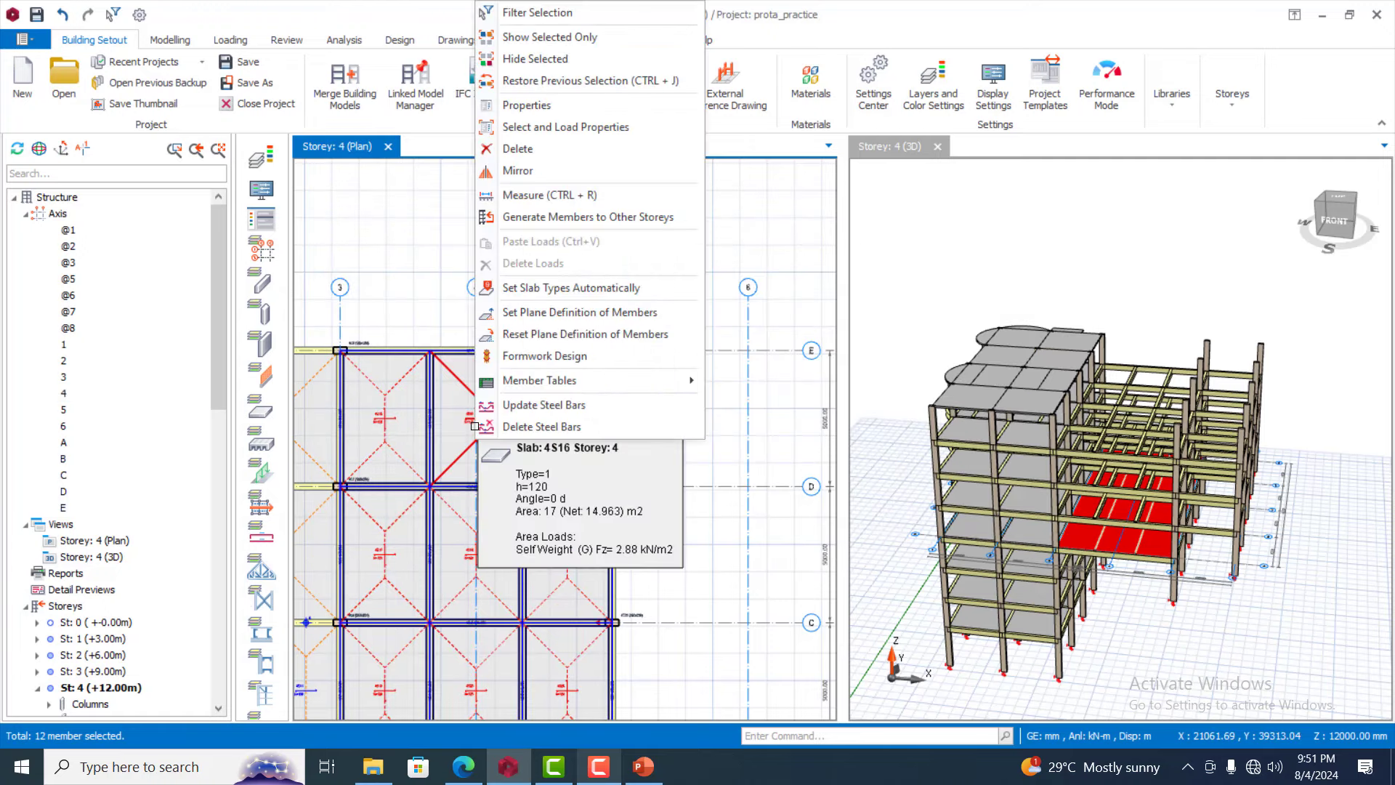
pyautogui.click(628, 217)
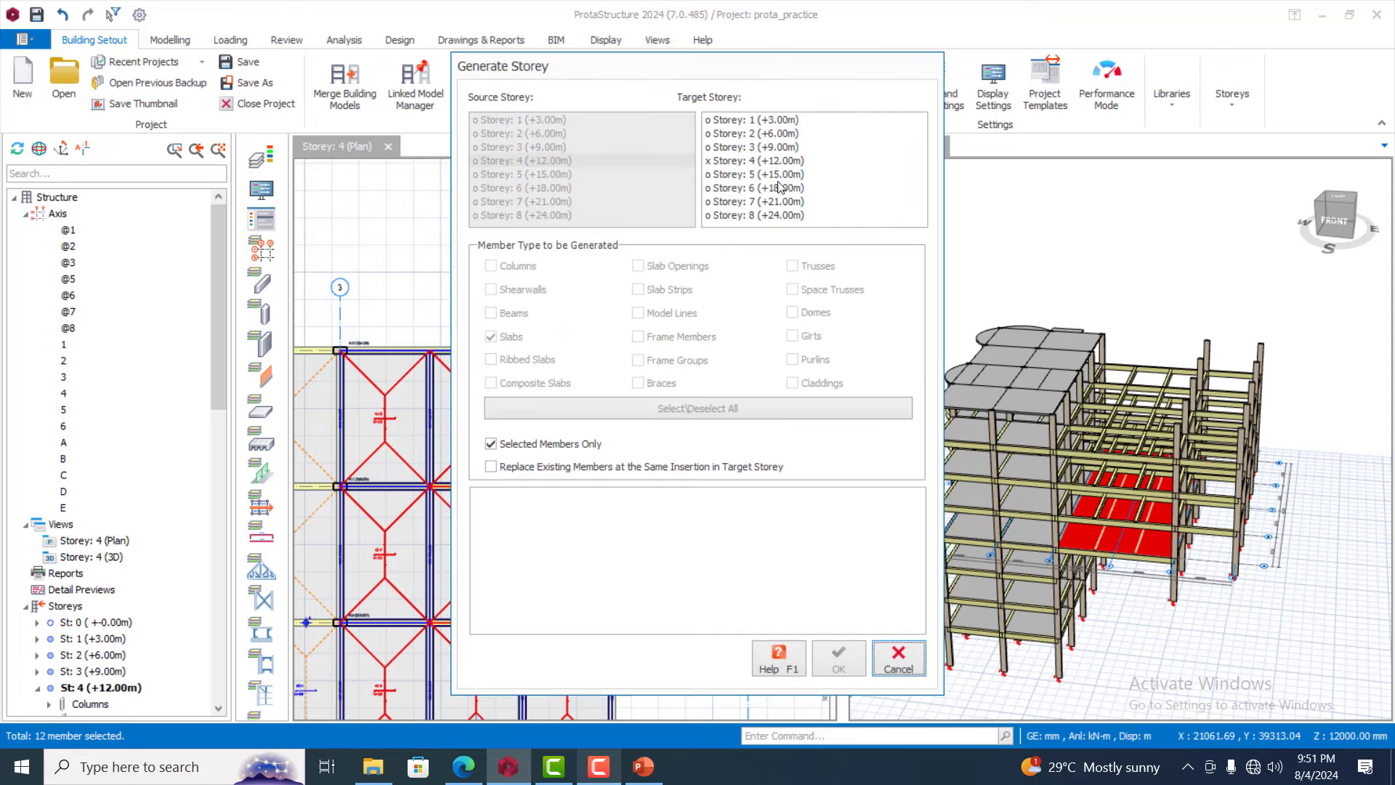
pyautogui.click(765, 177)
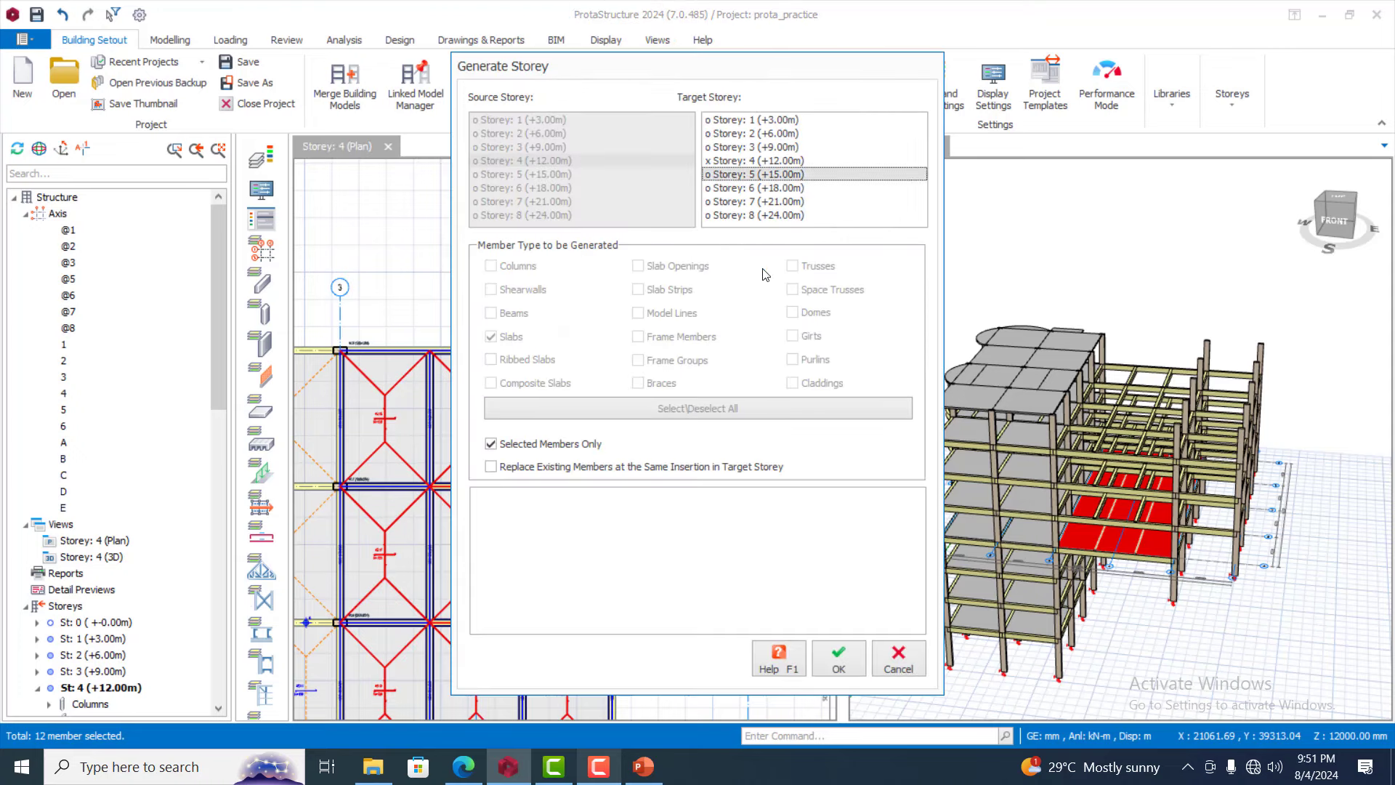
pyautogui.keyDown('shift'); pyautogui.click(770, 214); pyautogui.keyUp('shift')
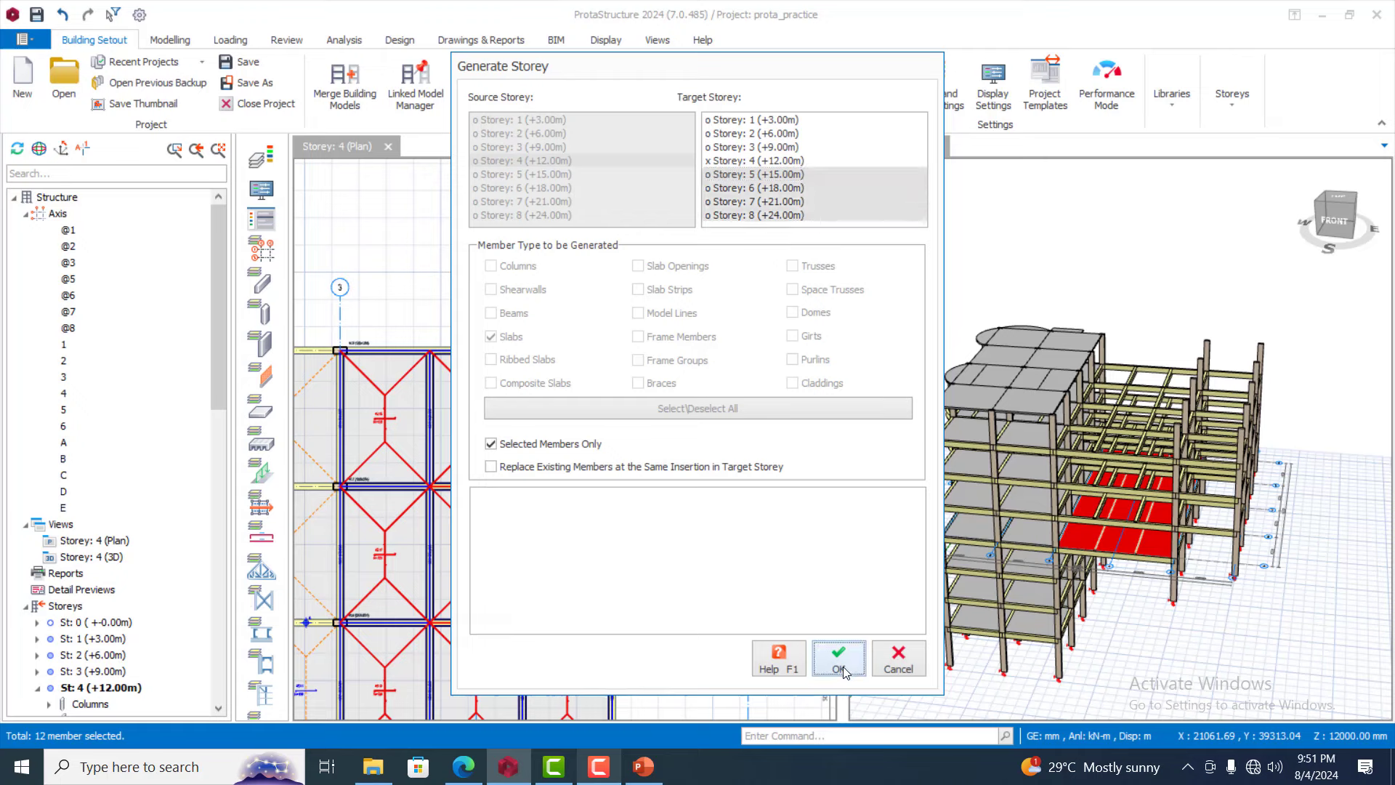
pyautogui.click(843, 667)
pyautogui.click(768, 445)
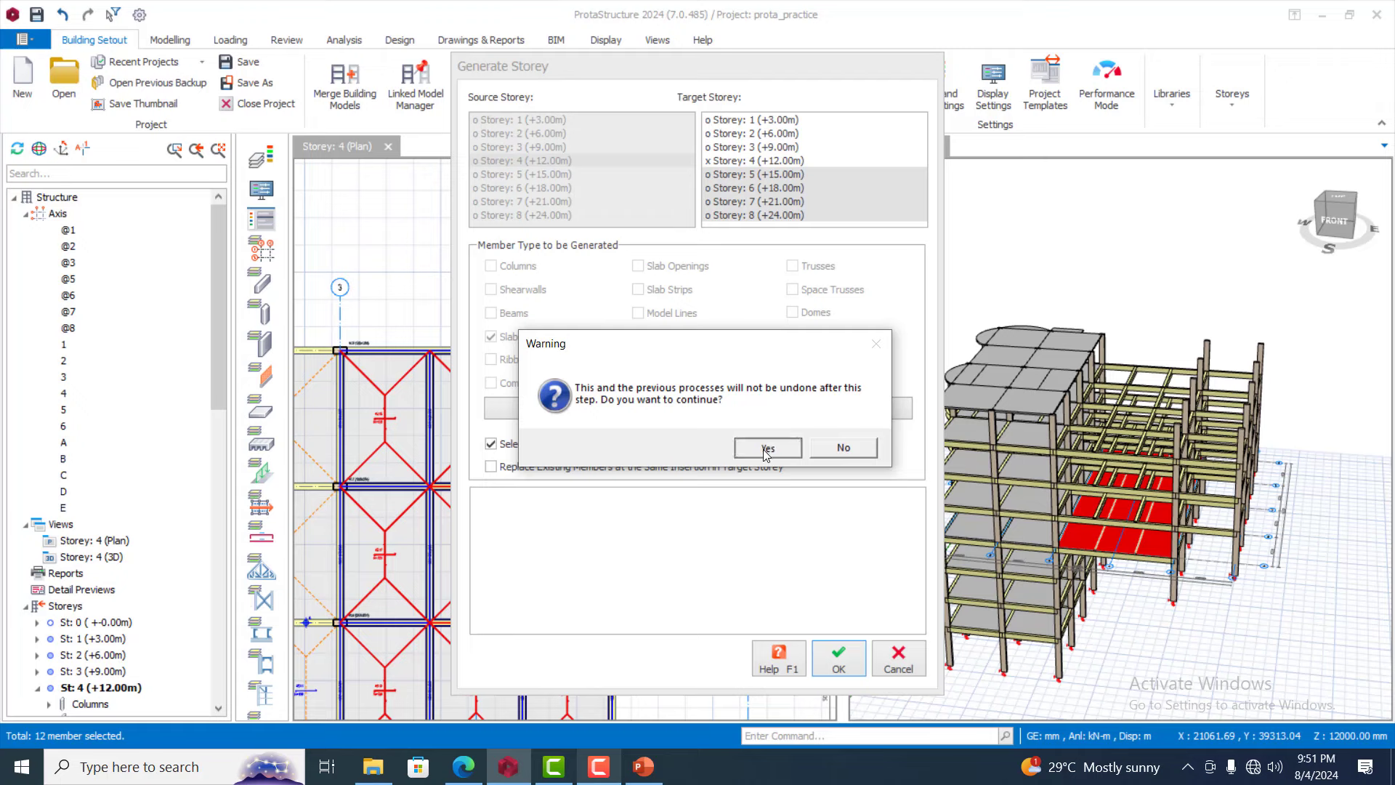
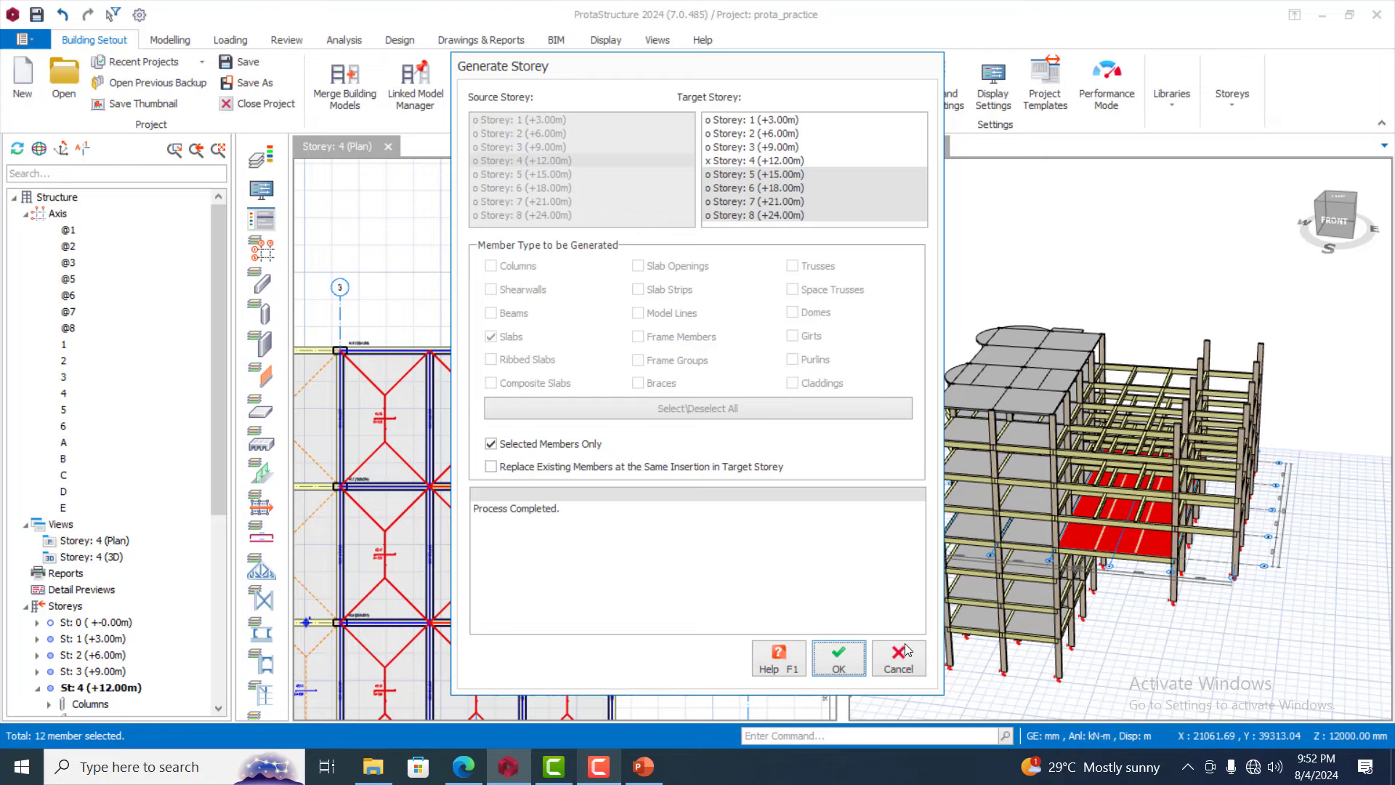
pyautogui.press('Return')
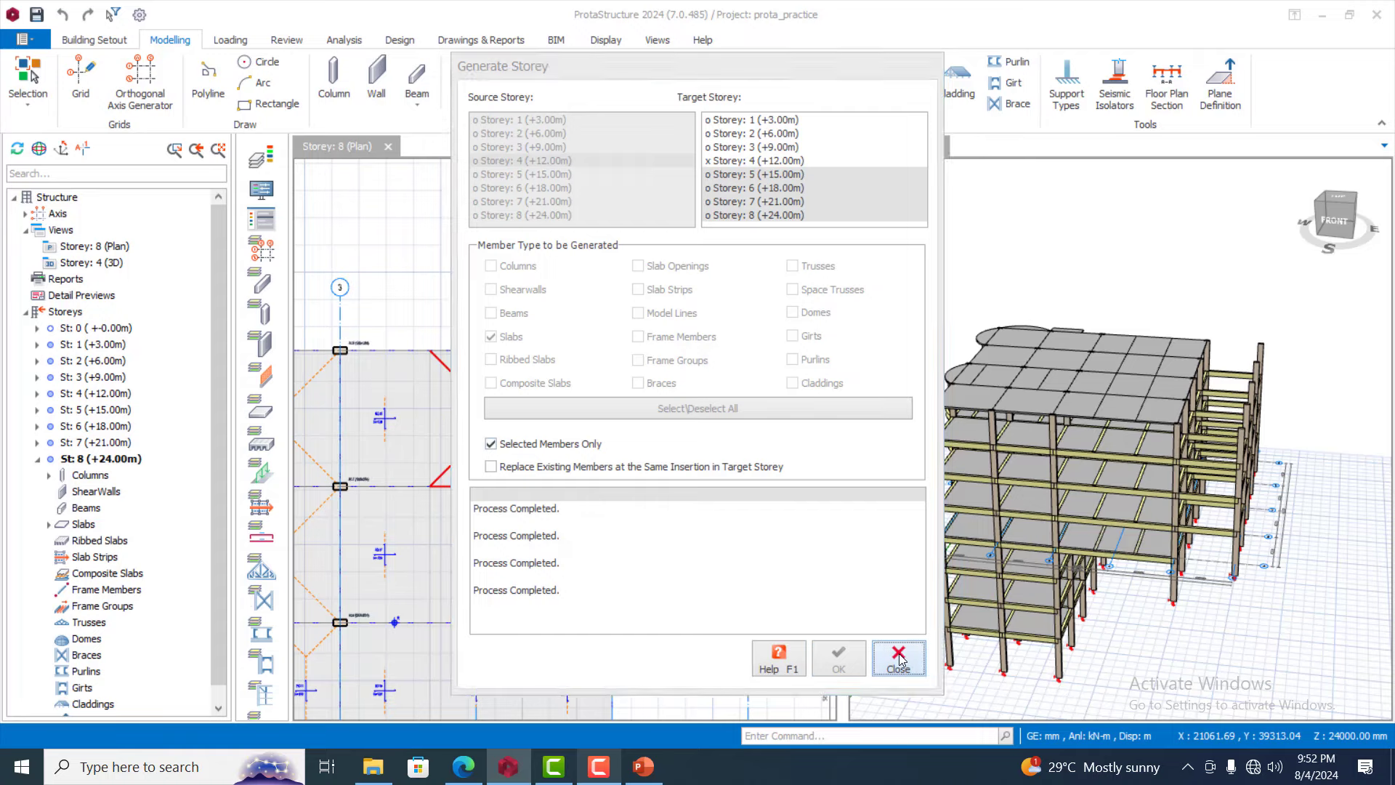
pyautogui.click(899, 658)
# Switch the plan view to storey 6 to check the generated slabs
pyautogui.scroll(-3, 680, 334)
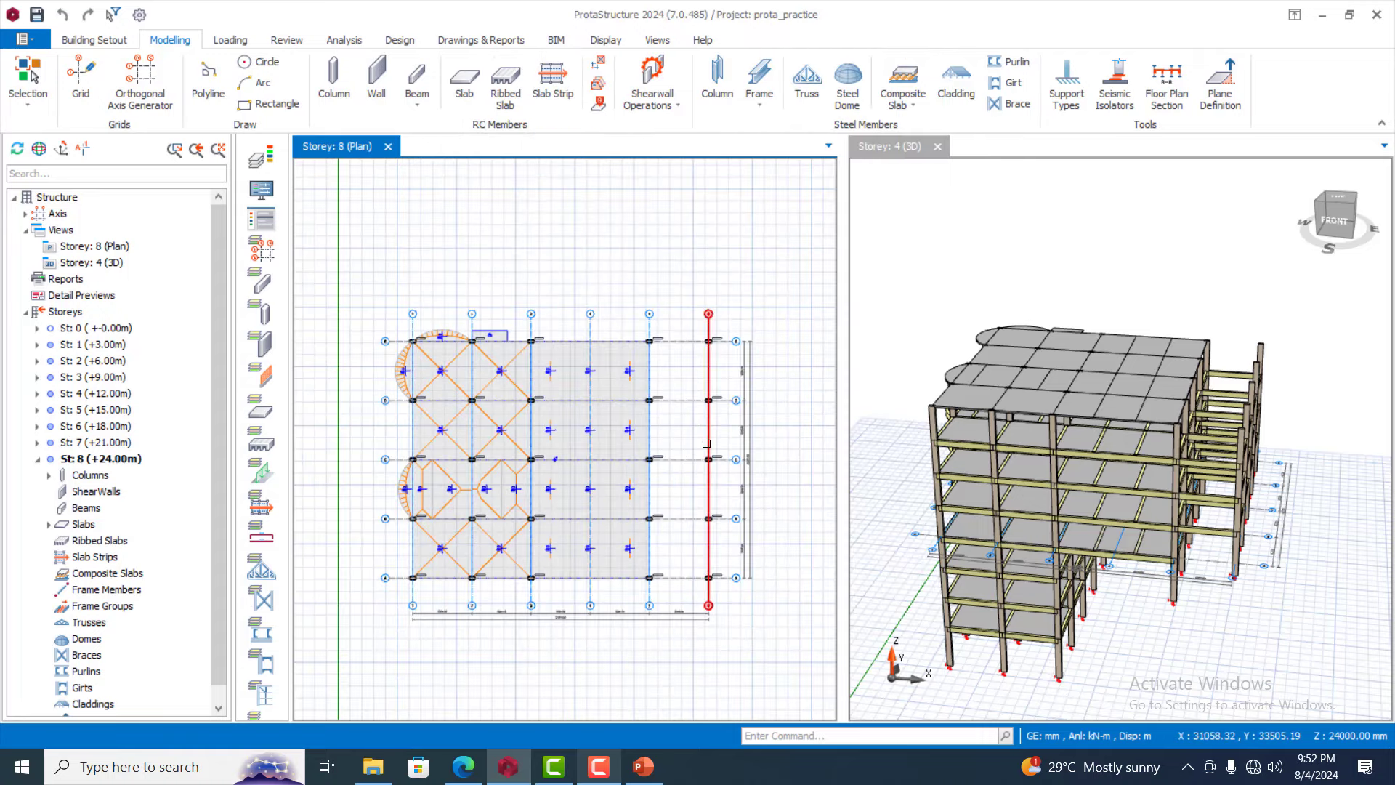
pyautogui.scroll(1, 709, 443)
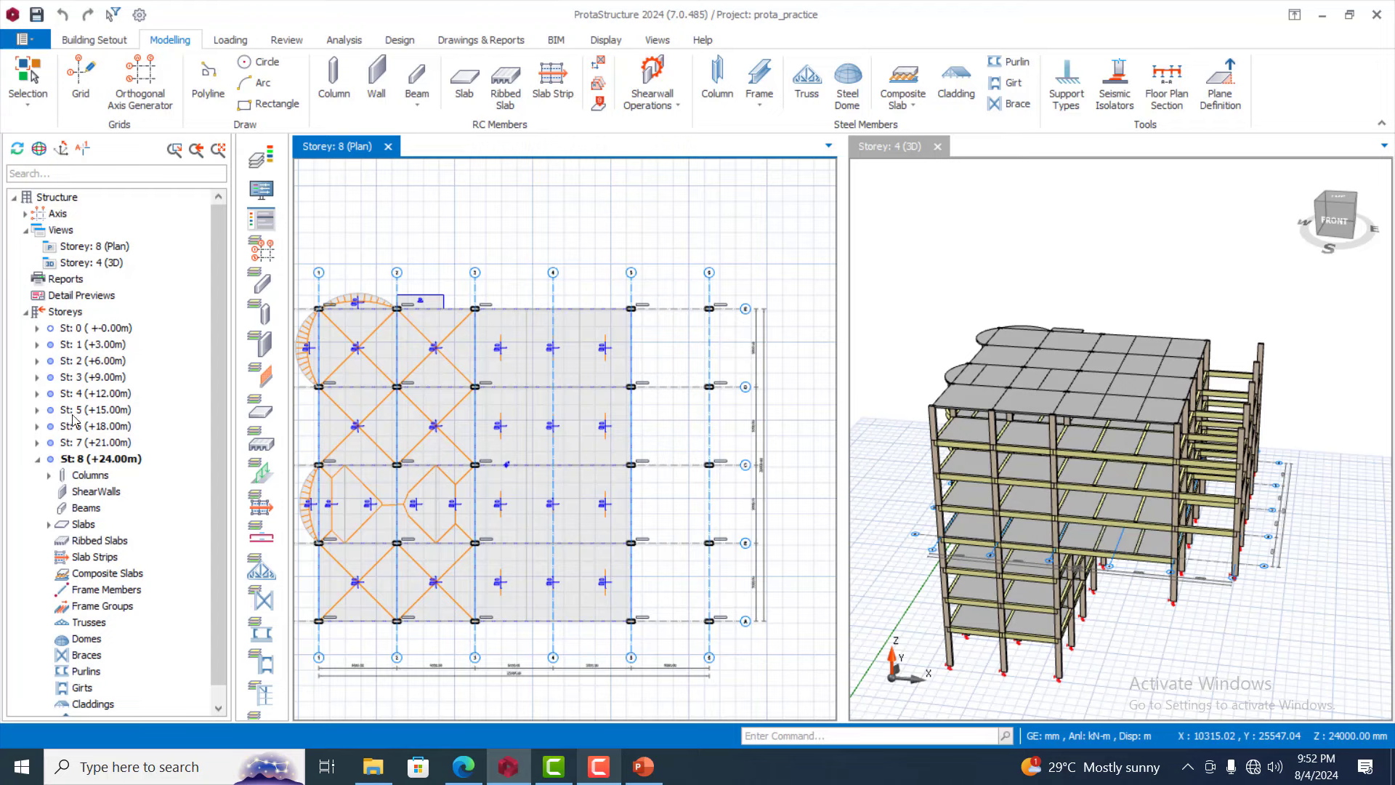
pyautogui.click(77, 397)
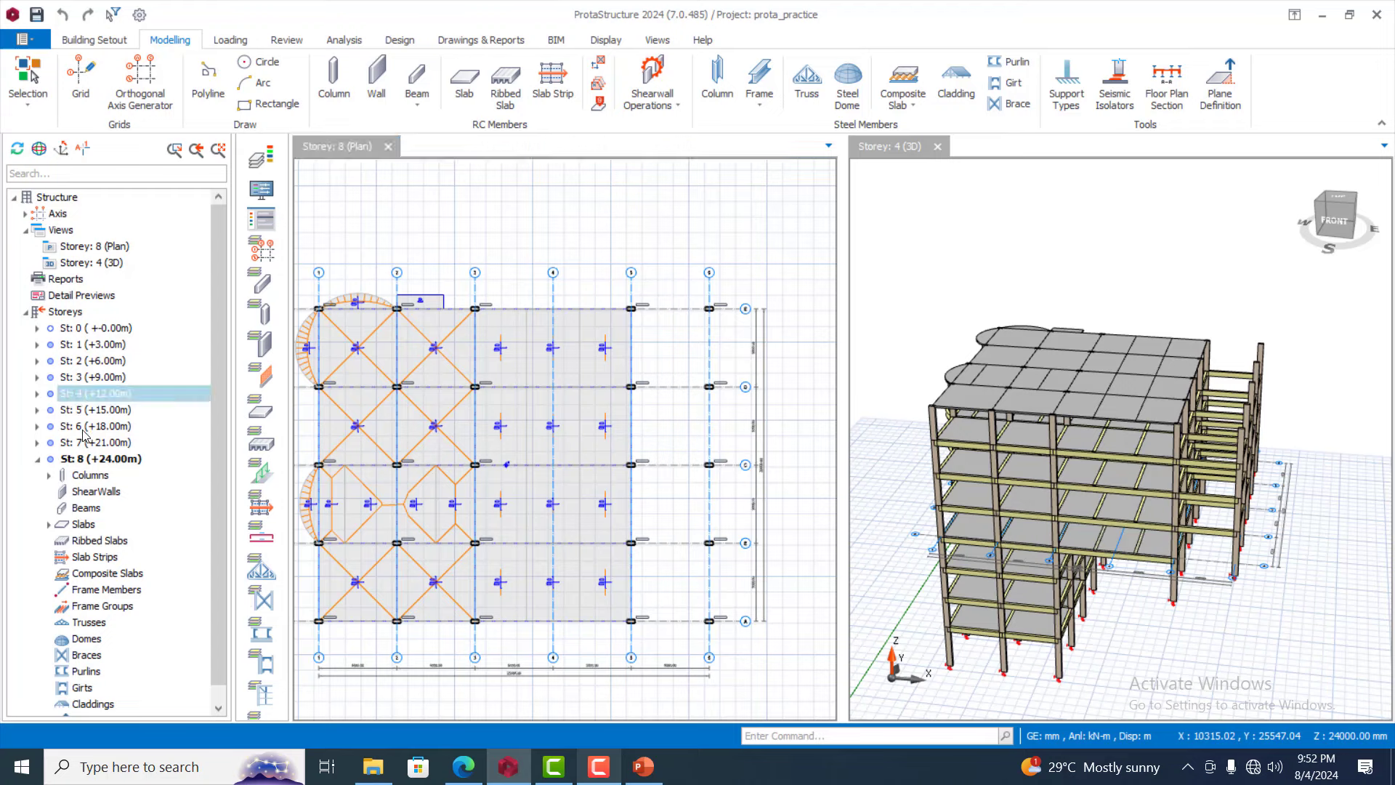
pyautogui.doubleClick(83, 428)
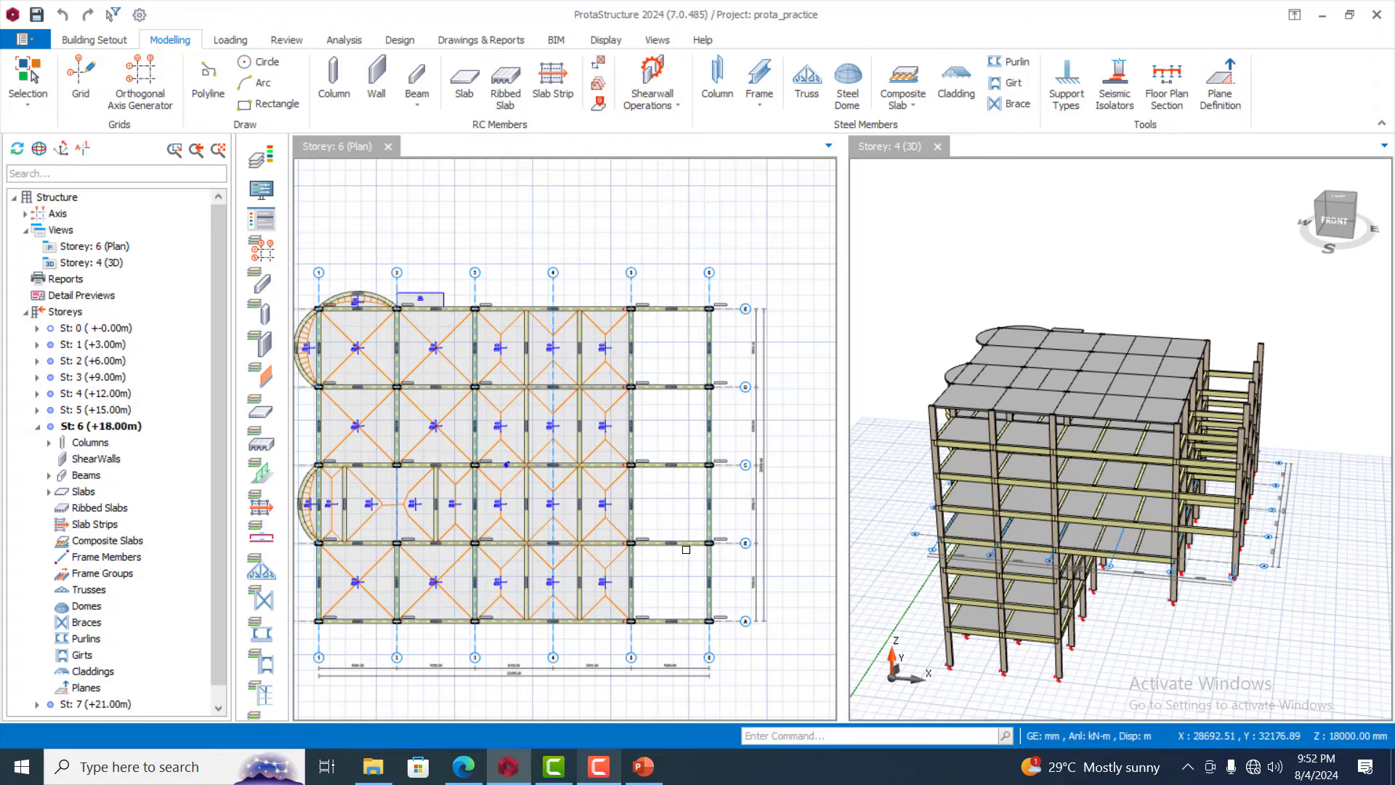
# Insert 150 mm thick slabs in the four beam regions between axes 5 and 6, from A to E, on storey 6
pyautogui.scroll(1, 689, 276)
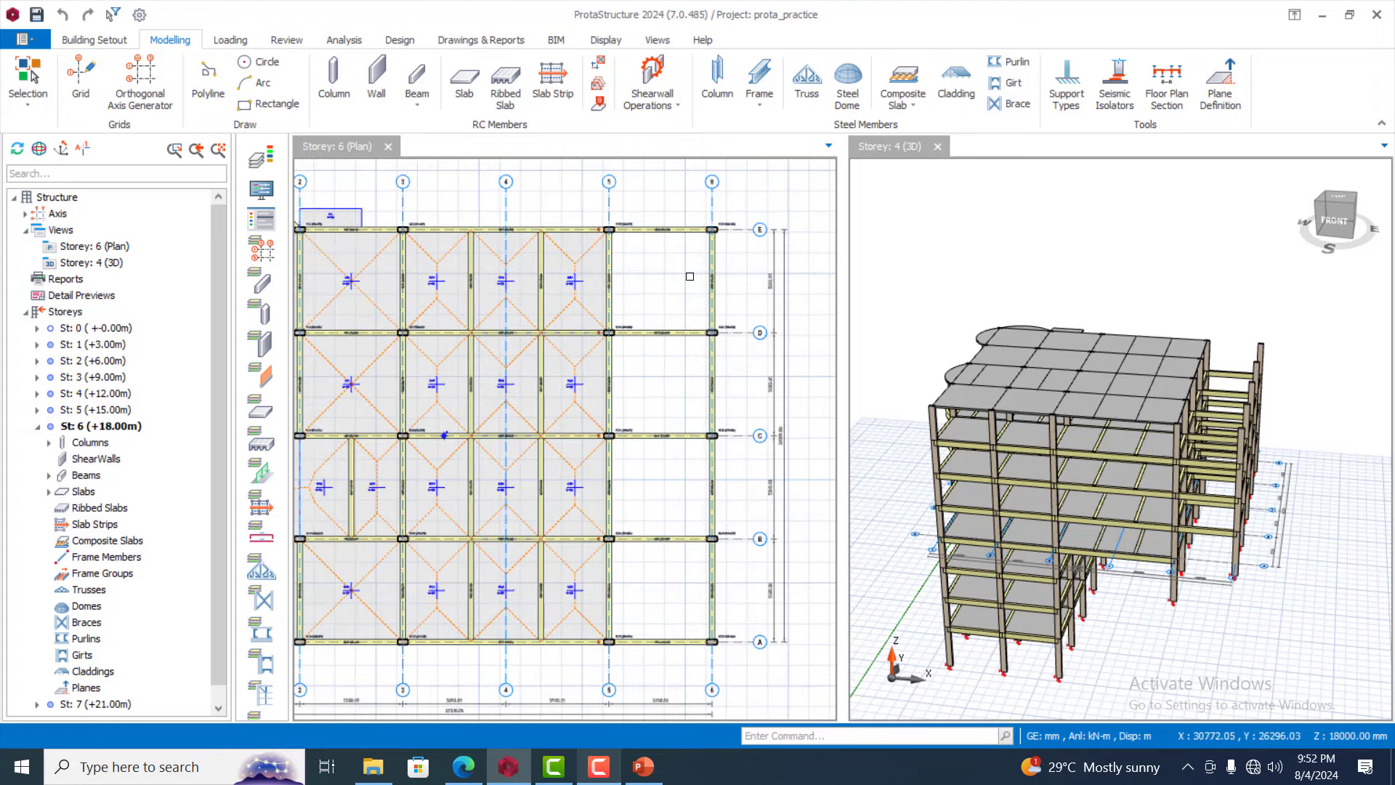
pyautogui.click(464, 81)
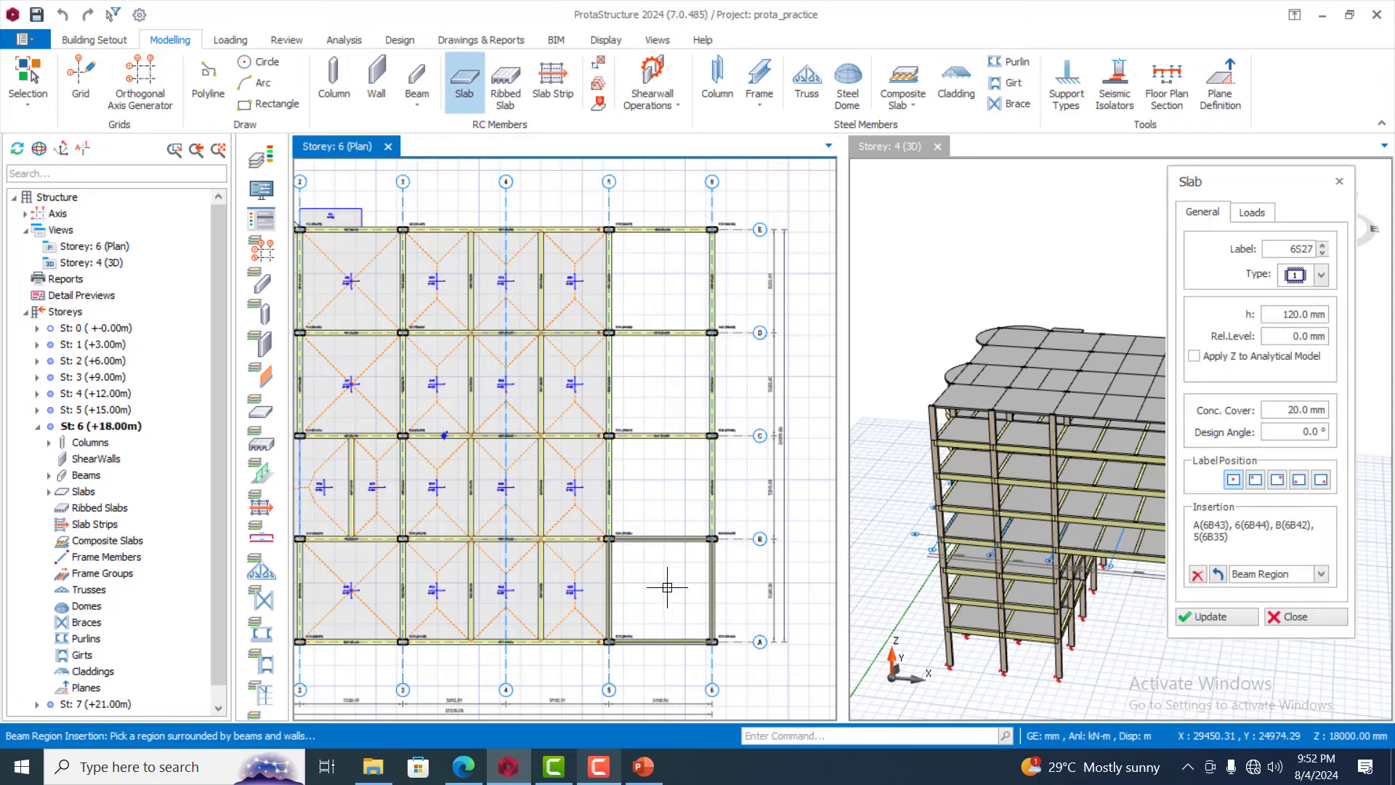
pyautogui.click(1280, 313)
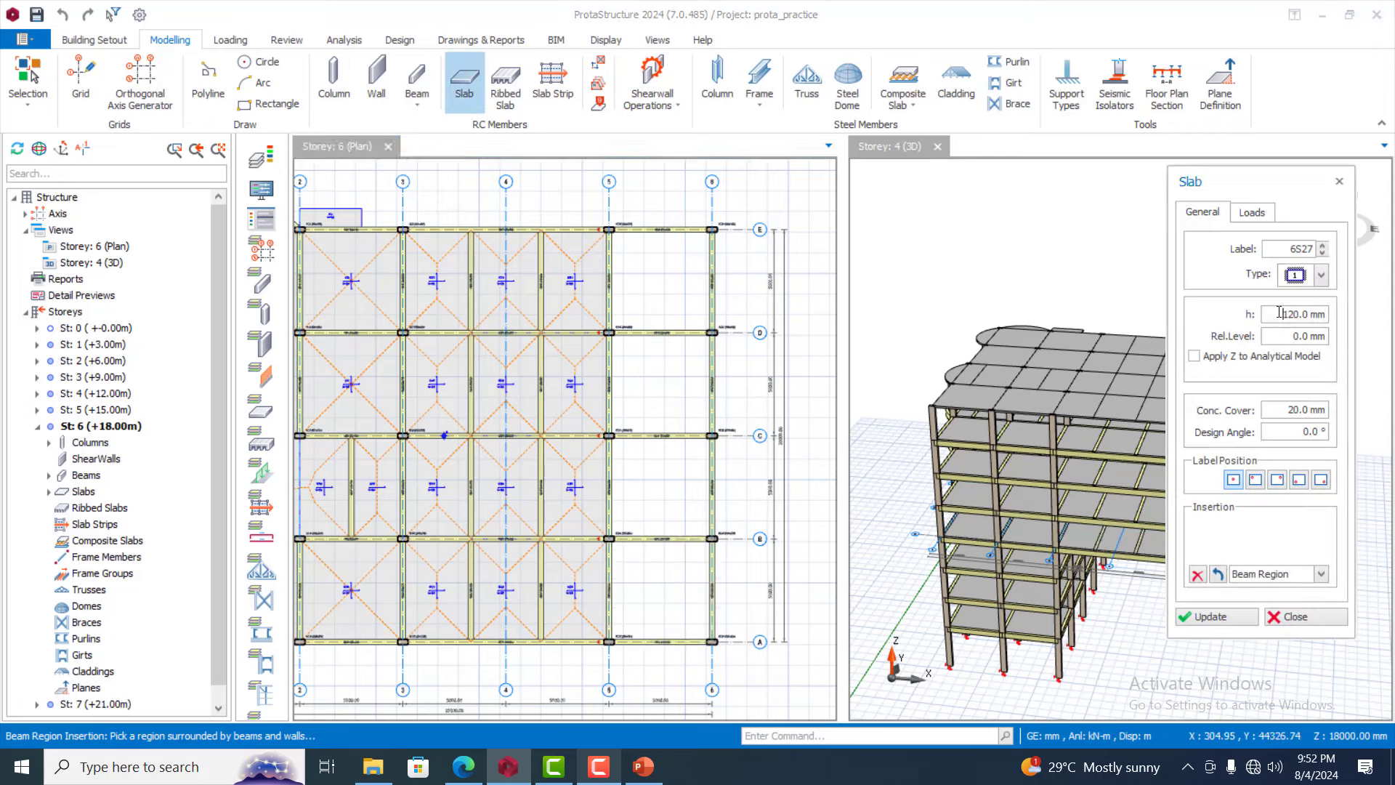
pyautogui.write('150')
pyautogui.click(672, 473)
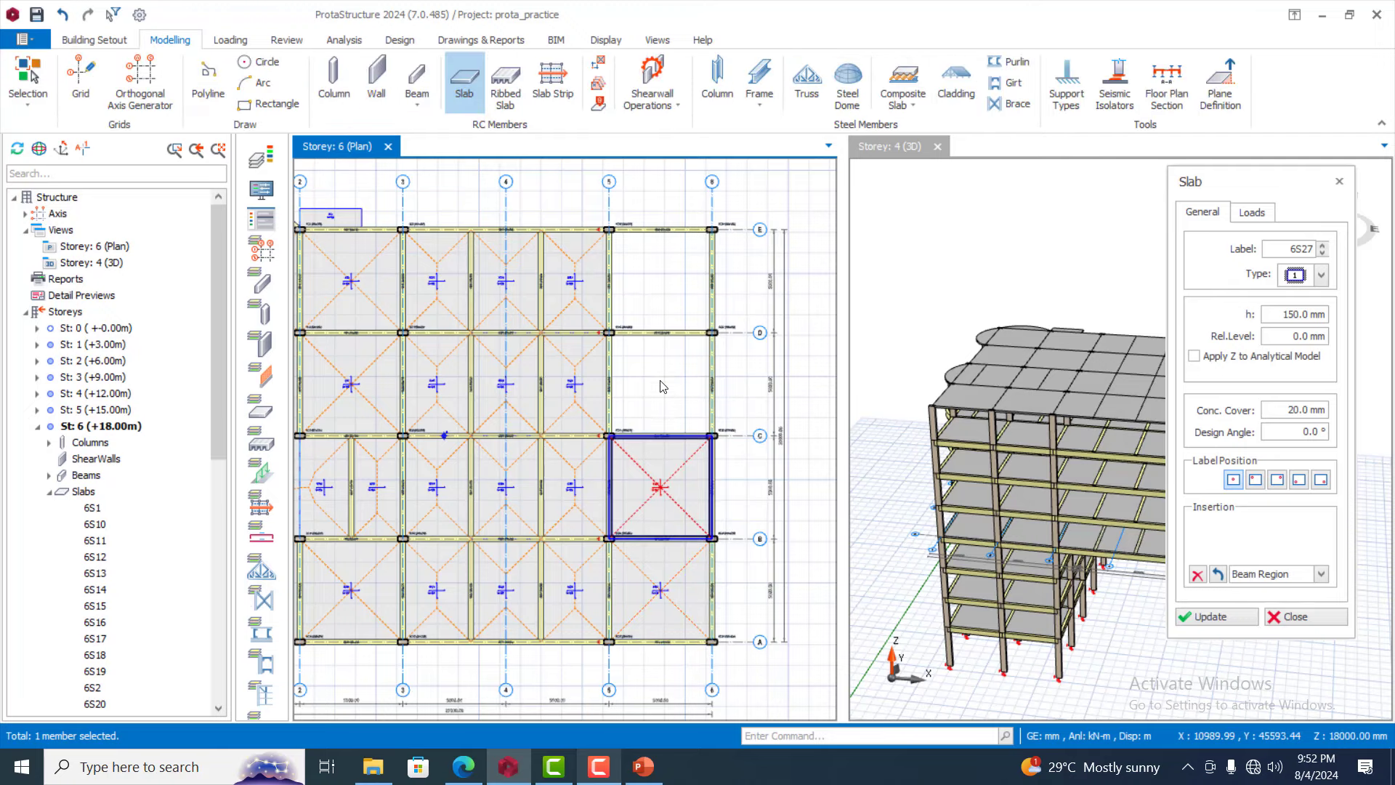
pyautogui.click(663, 385)
pyautogui.click(638, 300)
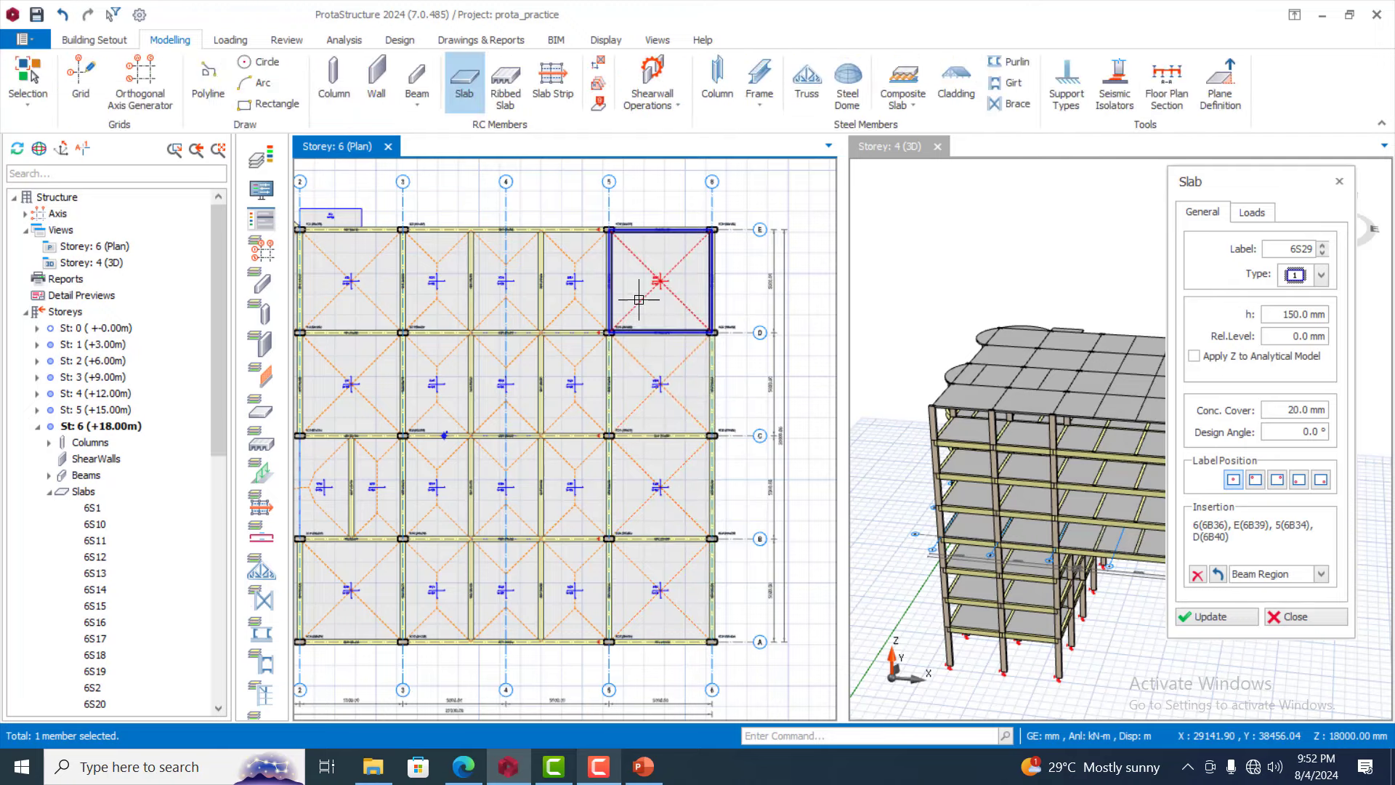
pyautogui.scroll(-4, 639, 300)
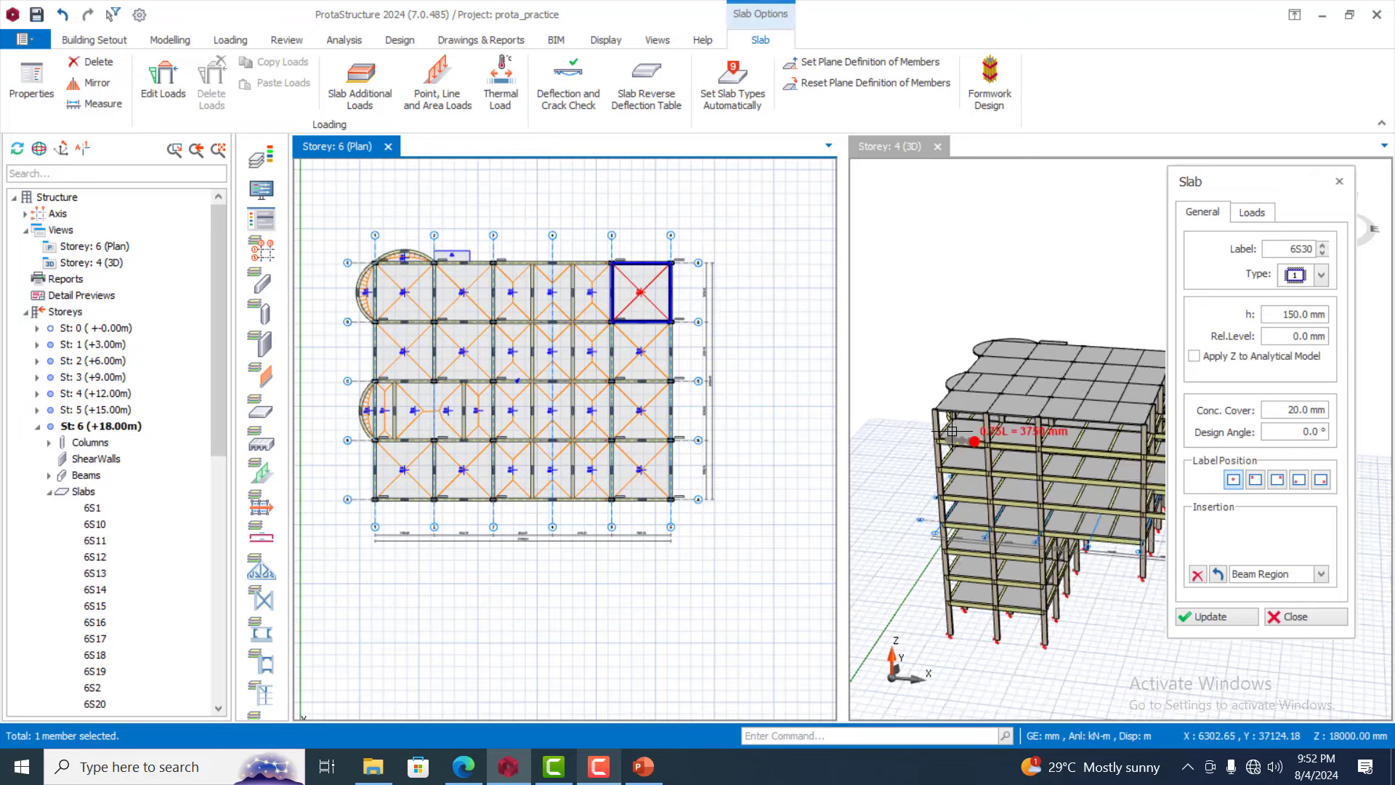
pyautogui.scroll(-2, 952, 431)
pyautogui.scroll(2, 738, 409)
pyautogui.press('Escape')
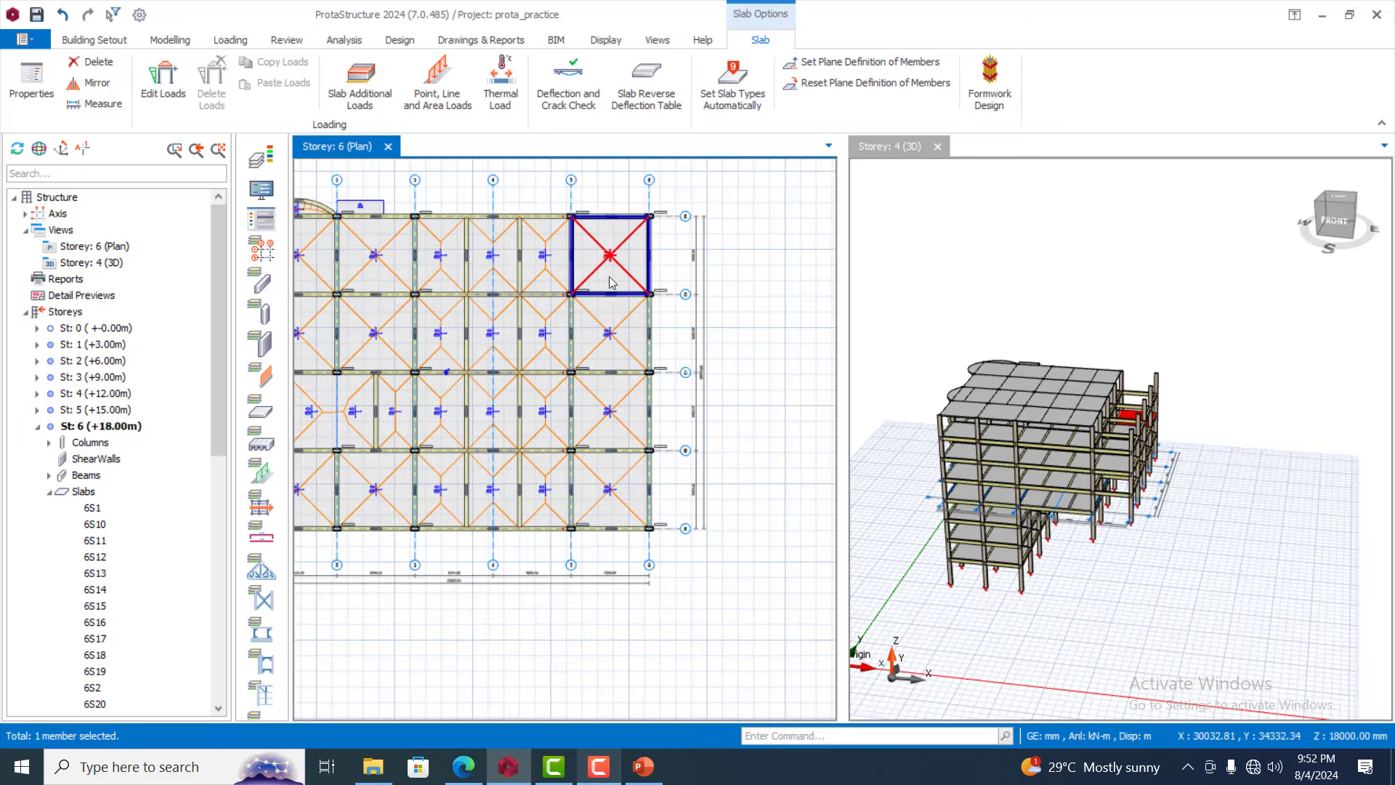
# Generate the four slabs between axes 5 and 6 of storey 6 on storeys 7 and 8, selected members only
pyautogui.moveTo(606, 271)
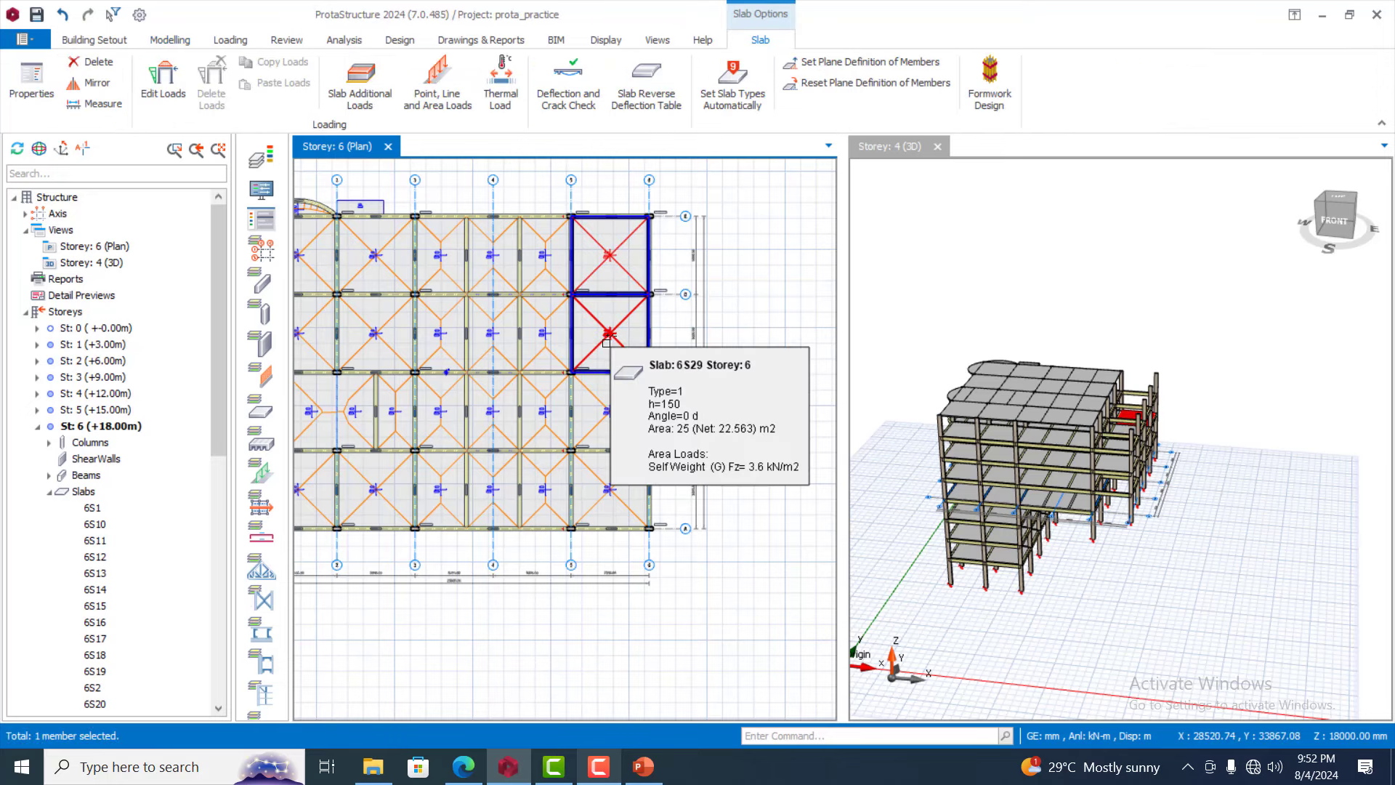
pyautogui.click(607, 340)
pyautogui.click(611, 412)
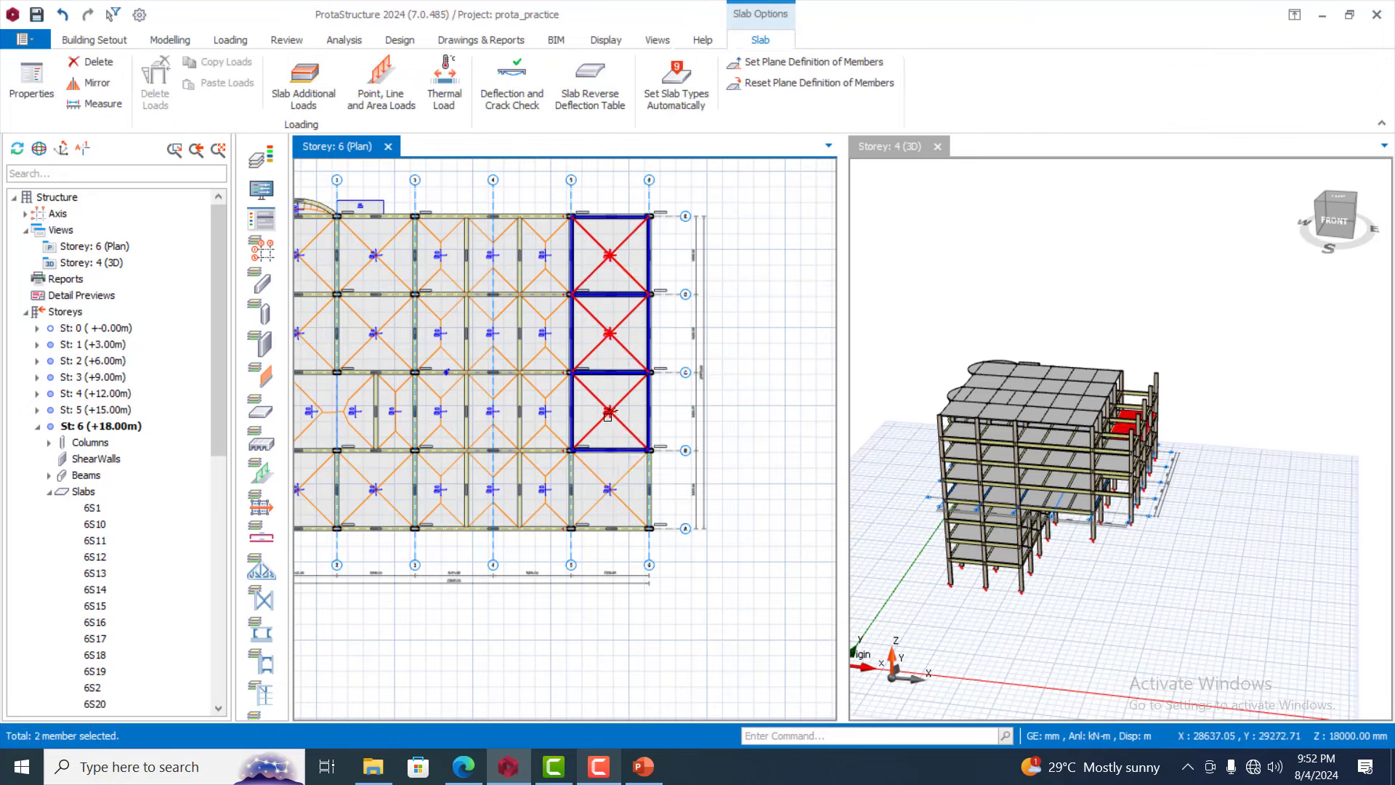
pyautogui.click(612, 489)
pyautogui.click(612, 489)
pyautogui.rightClick(611, 490)
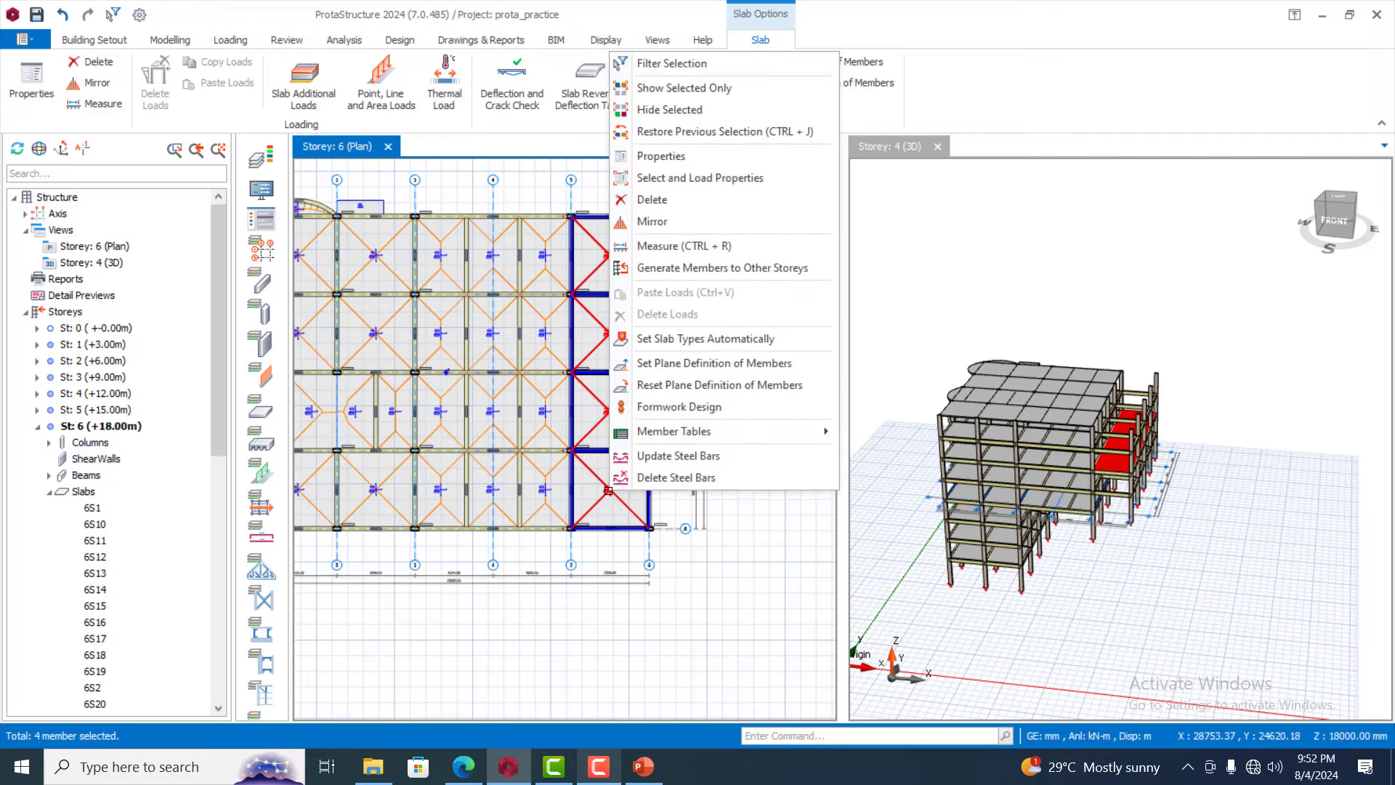
pyautogui.click(760, 268)
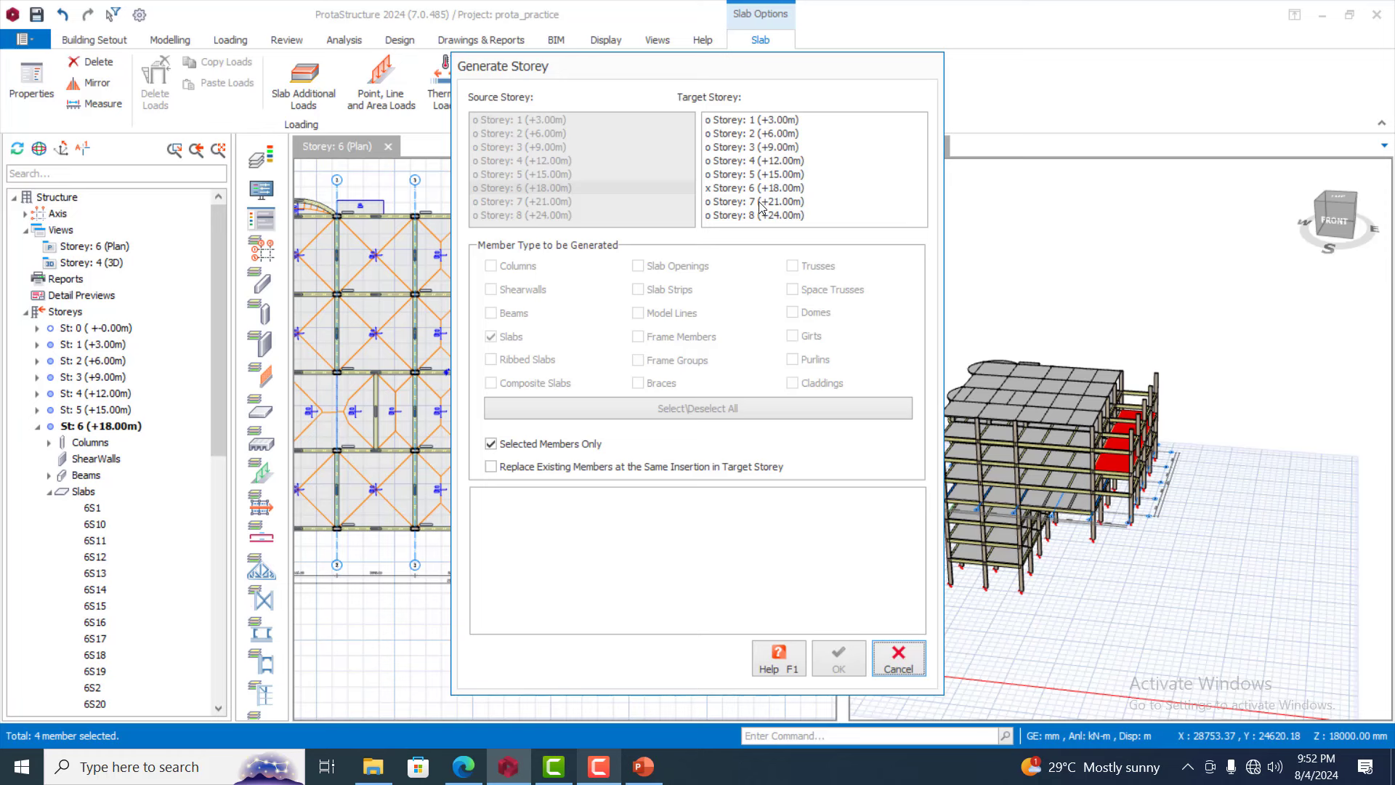
pyautogui.click(761, 202)
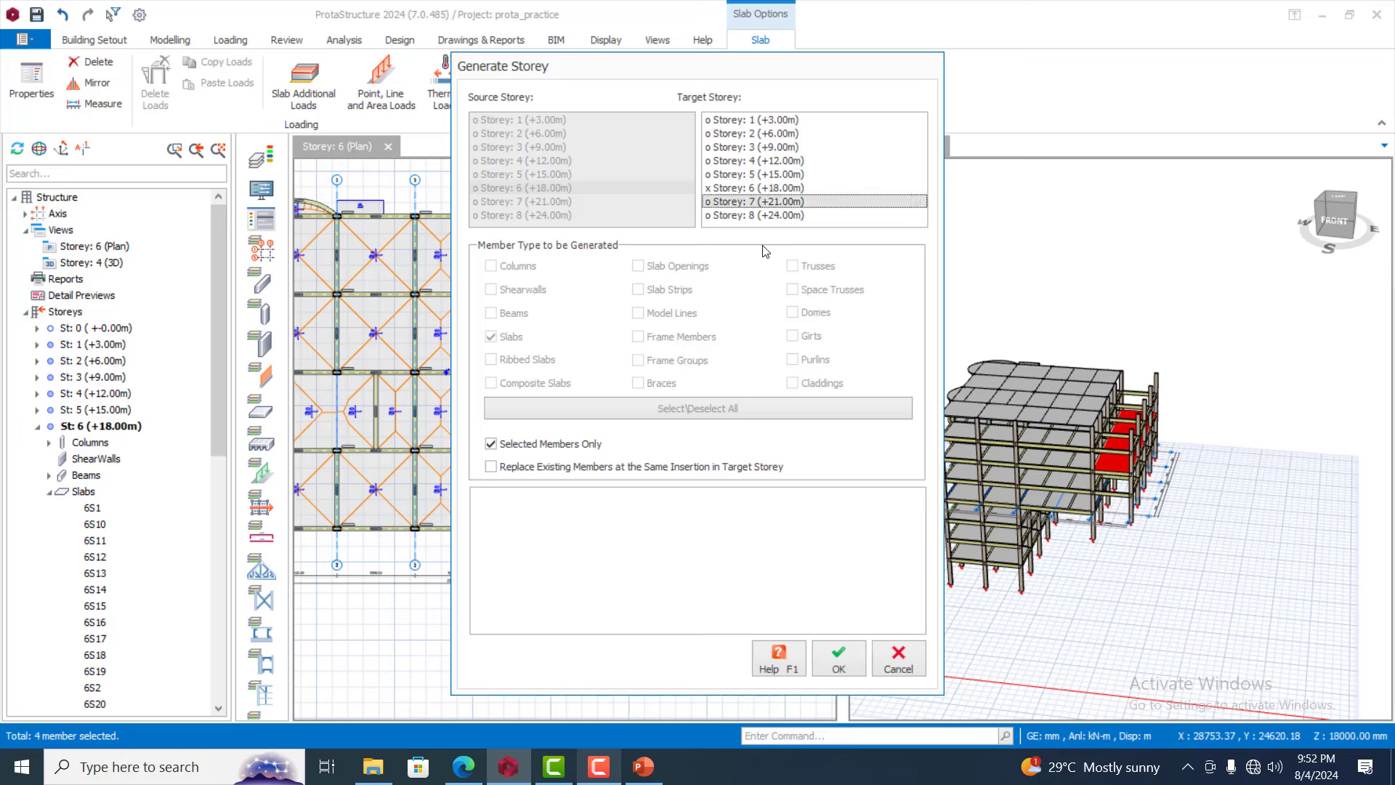
pyautogui.keyDown('ctrl'); pyautogui.click(754, 216); pyautogui.keyUp('ctrl')
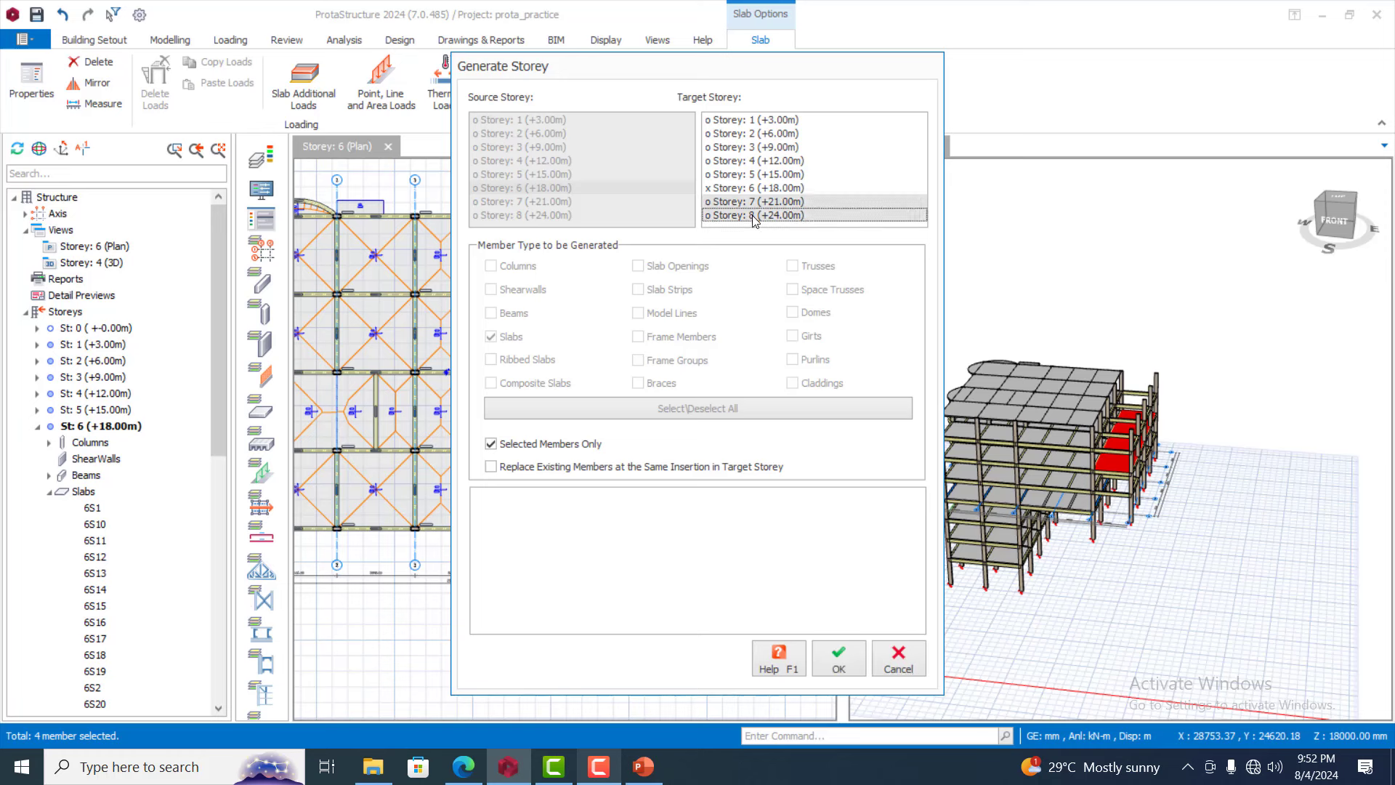
pyautogui.click(839, 662)
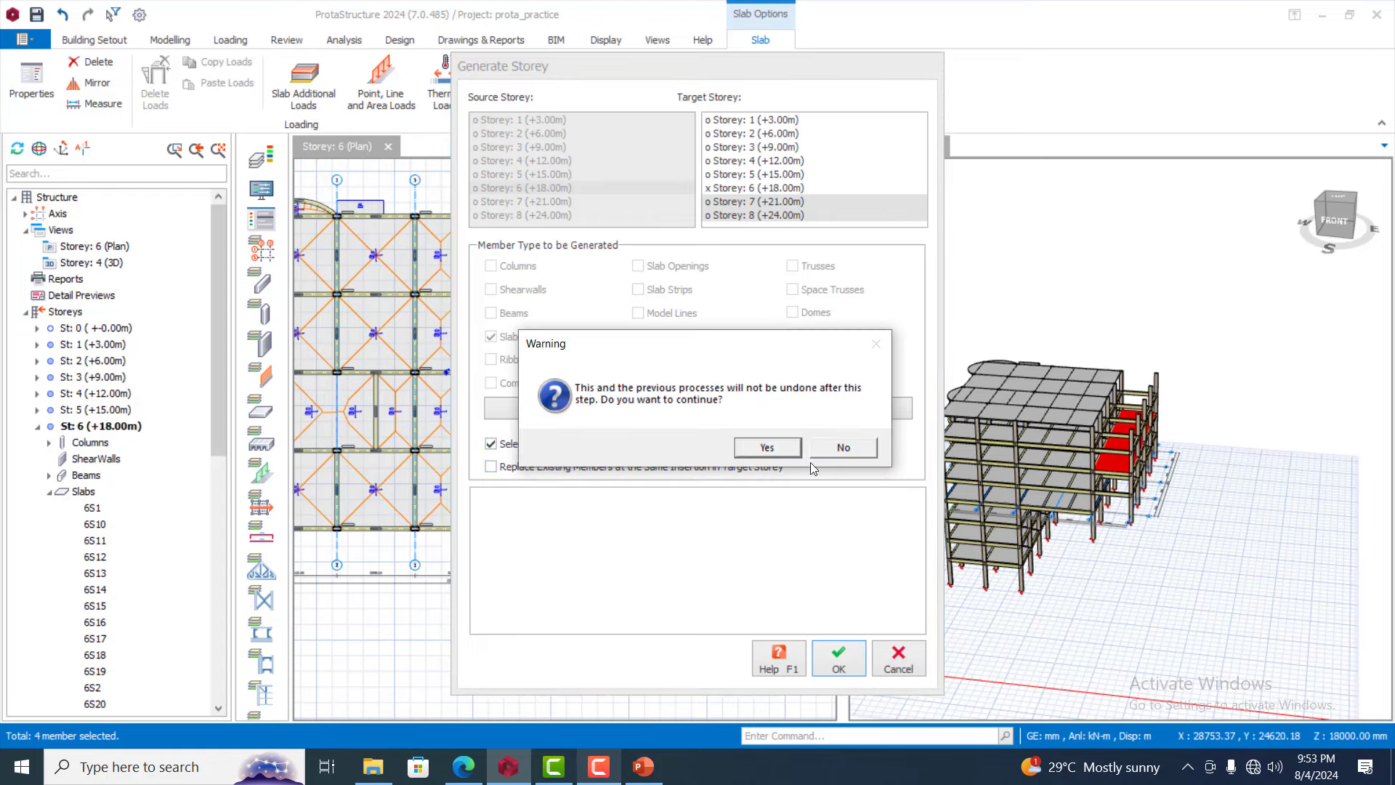
pyautogui.click(768, 447)
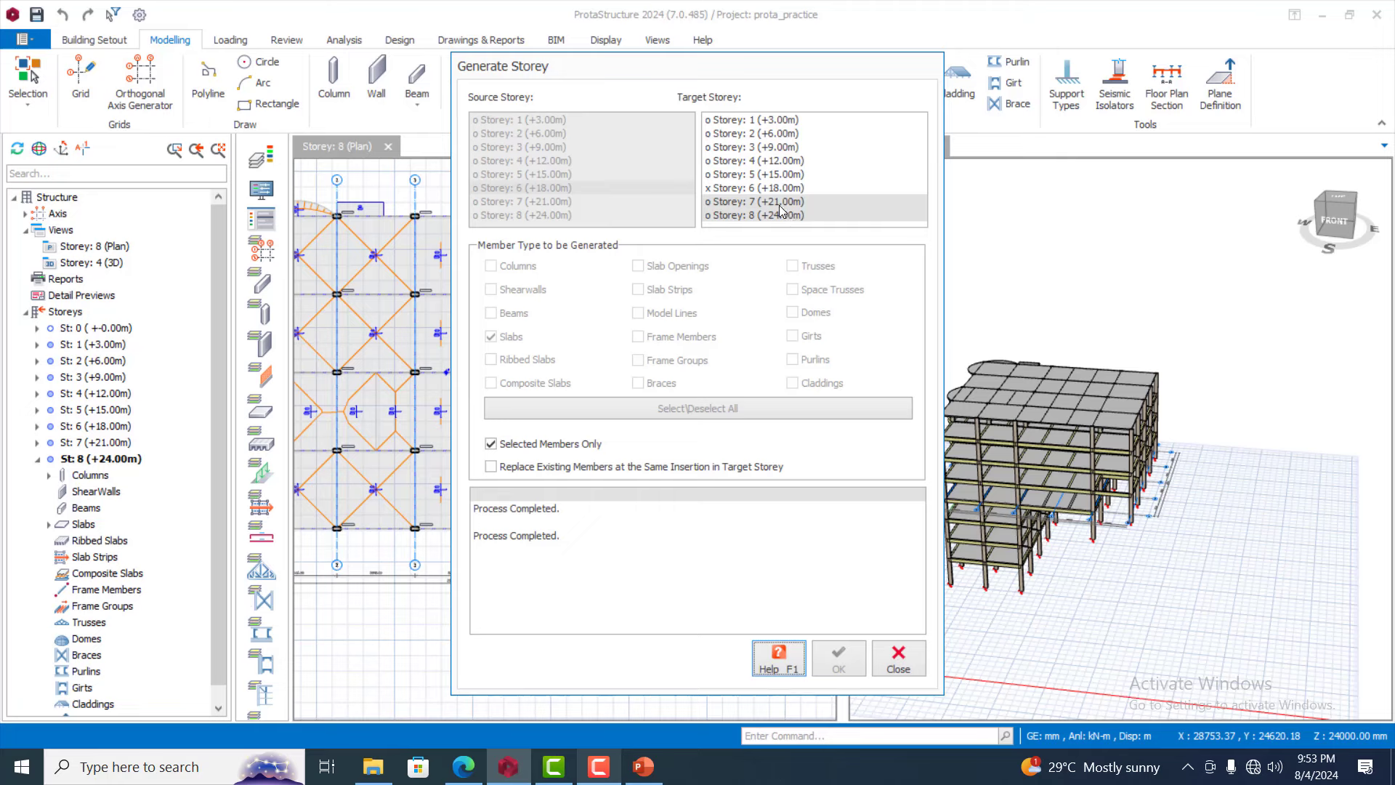
# Try to generate the same slabs on storey 5 (+15.00m) and close the Generate Storey dialog
pyautogui.click(760, 177)
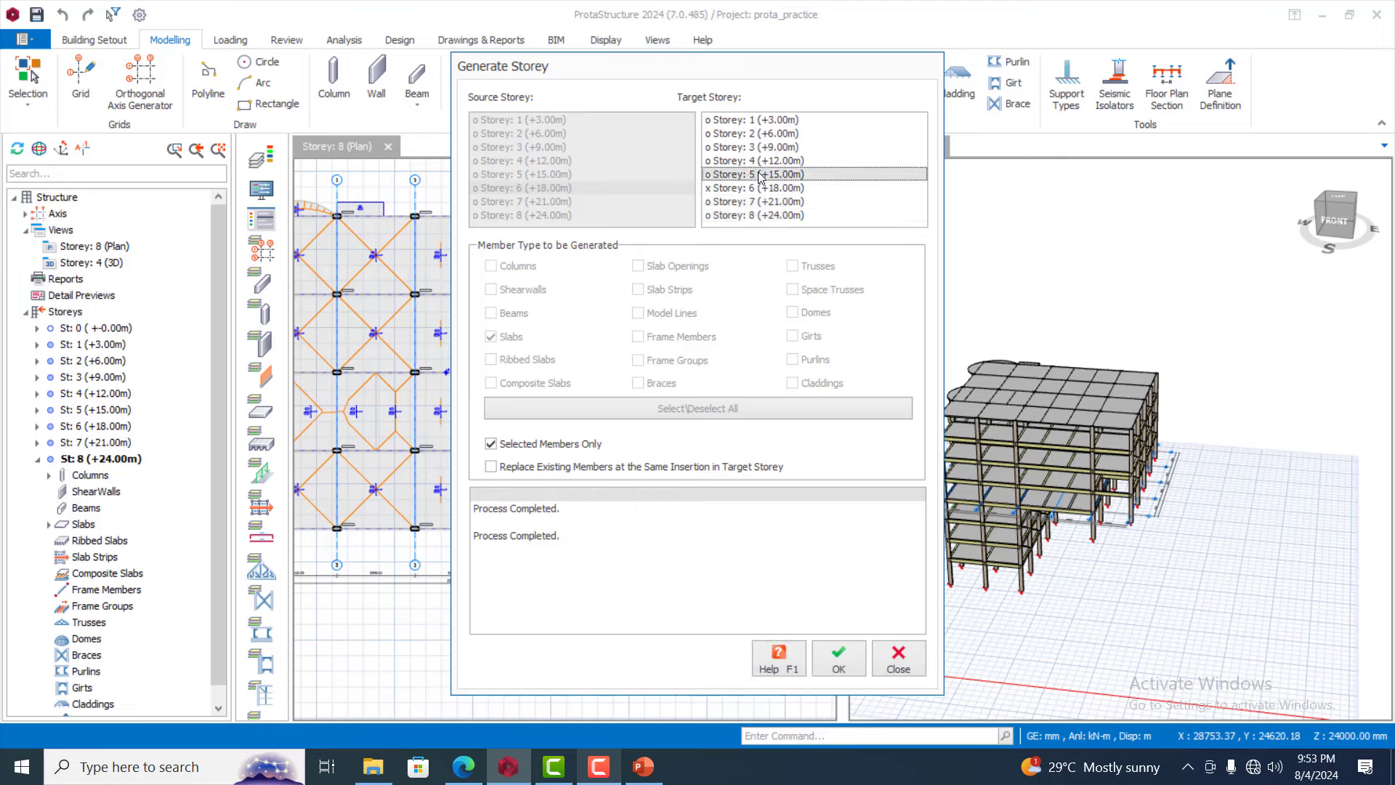
pyautogui.click(839, 668)
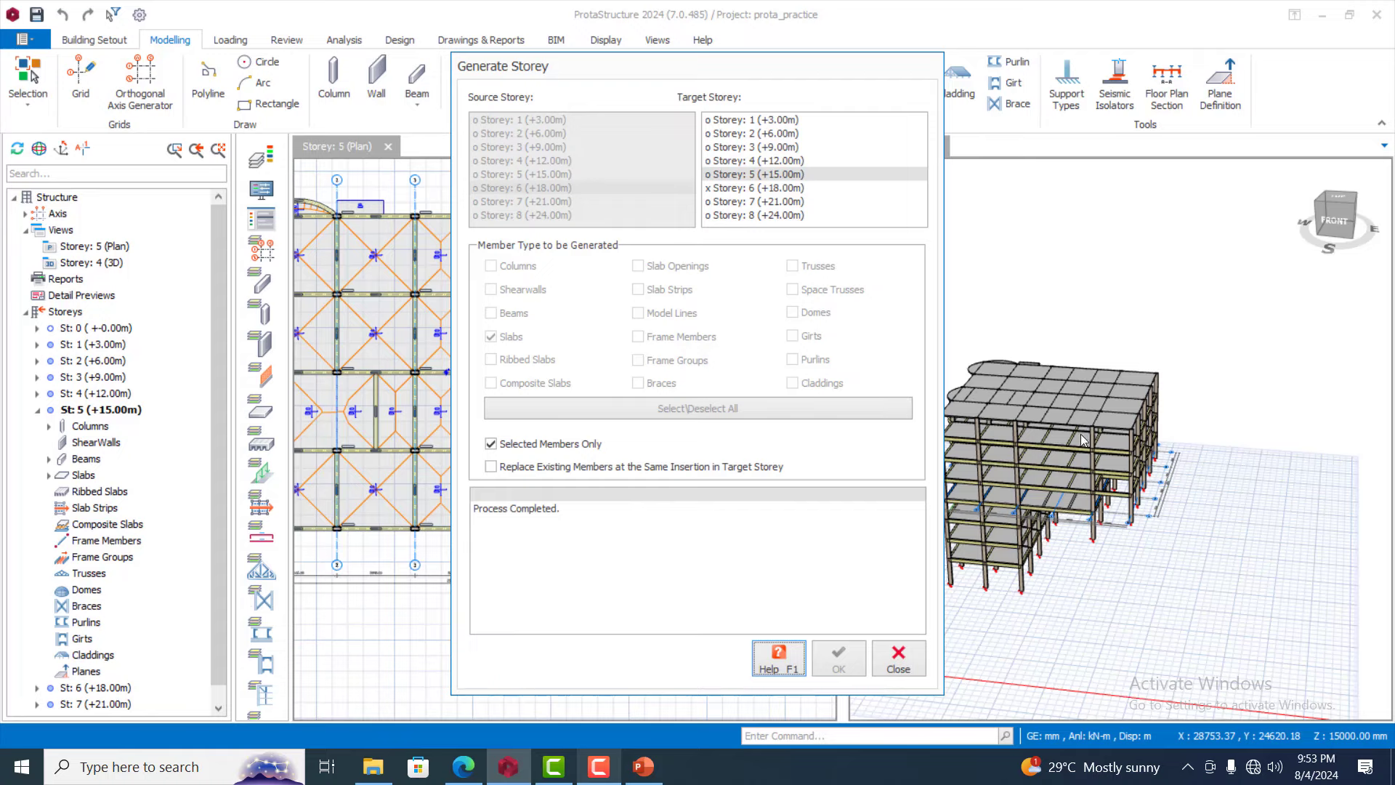
pyautogui.click(1156, 590)
pyautogui.click(904, 667)
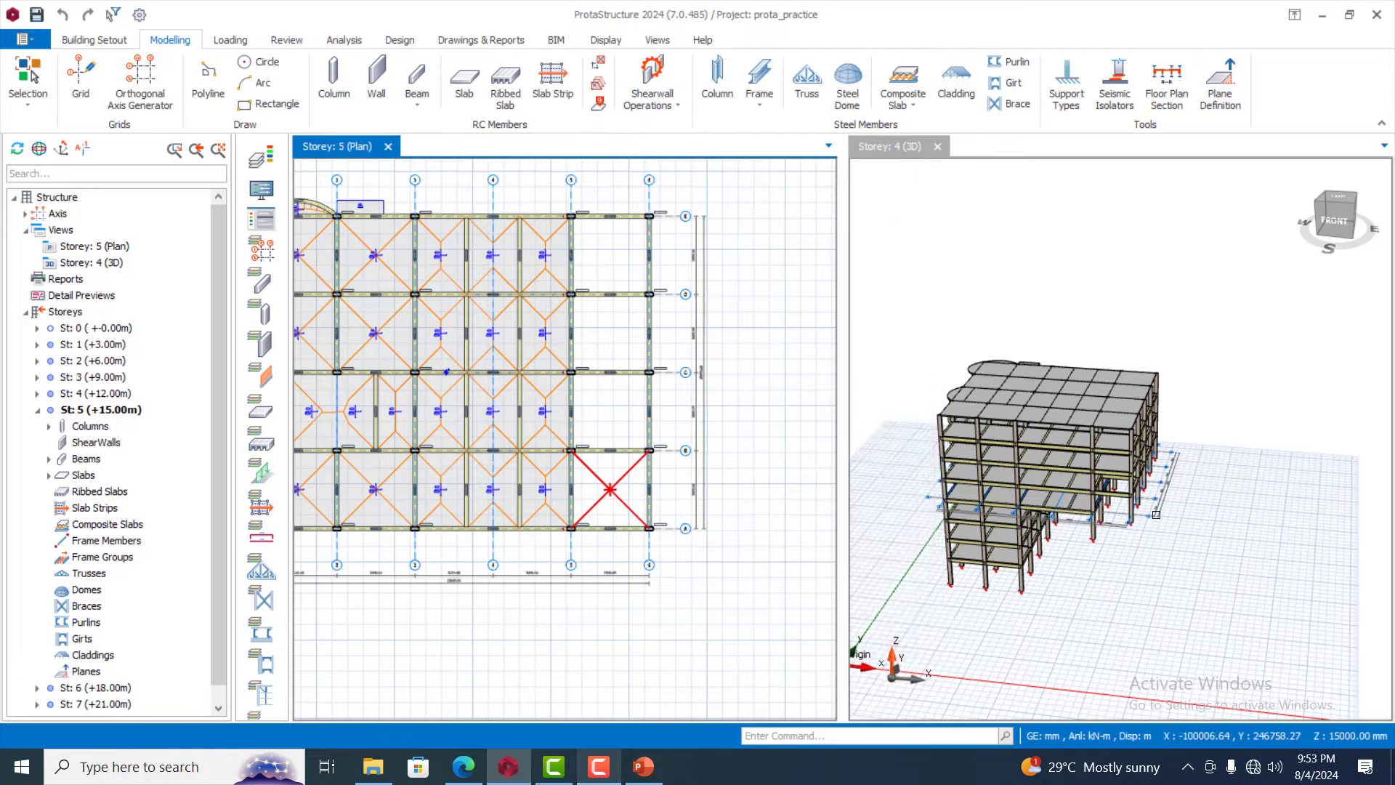
# Check the storey 5 edge beam in 3D, and set both the 3D and plan views to storey 6 (+18.00m)
pyautogui.scroll(5, 1156, 614)
pyautogui.moveTo(1160, 612); pyautogui.dragTo(1185, 644, button='middle')
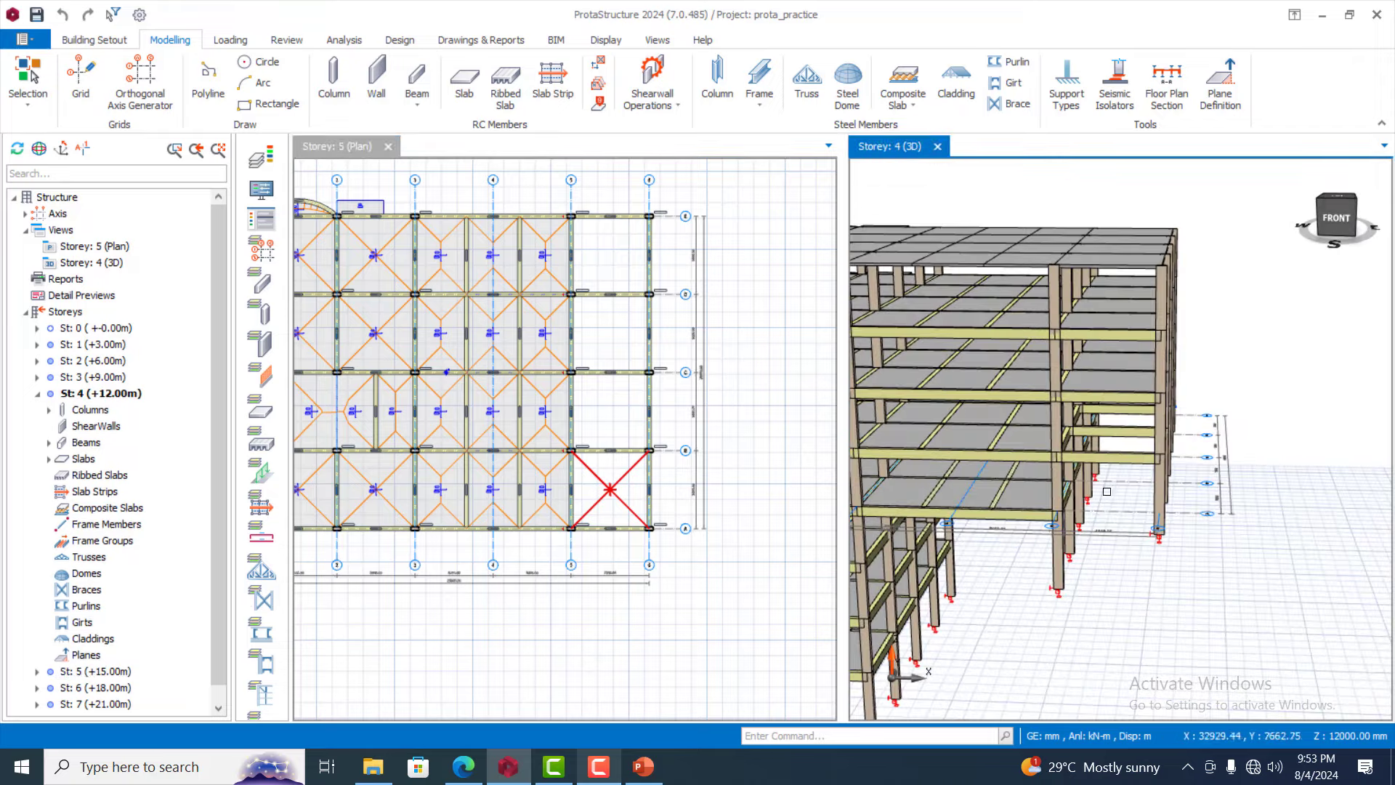
pyautogui.click(1117, 454)
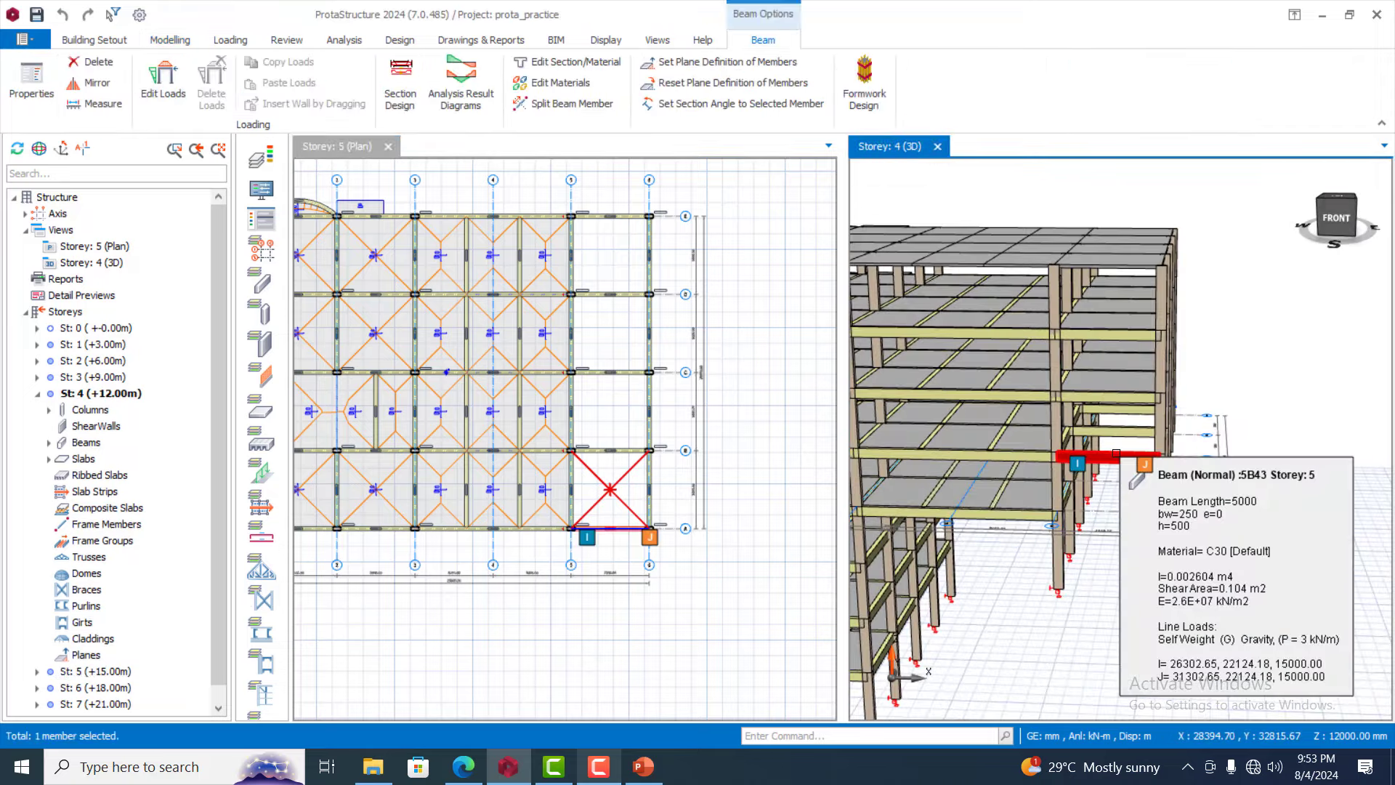
pyautogui.press('Escape')
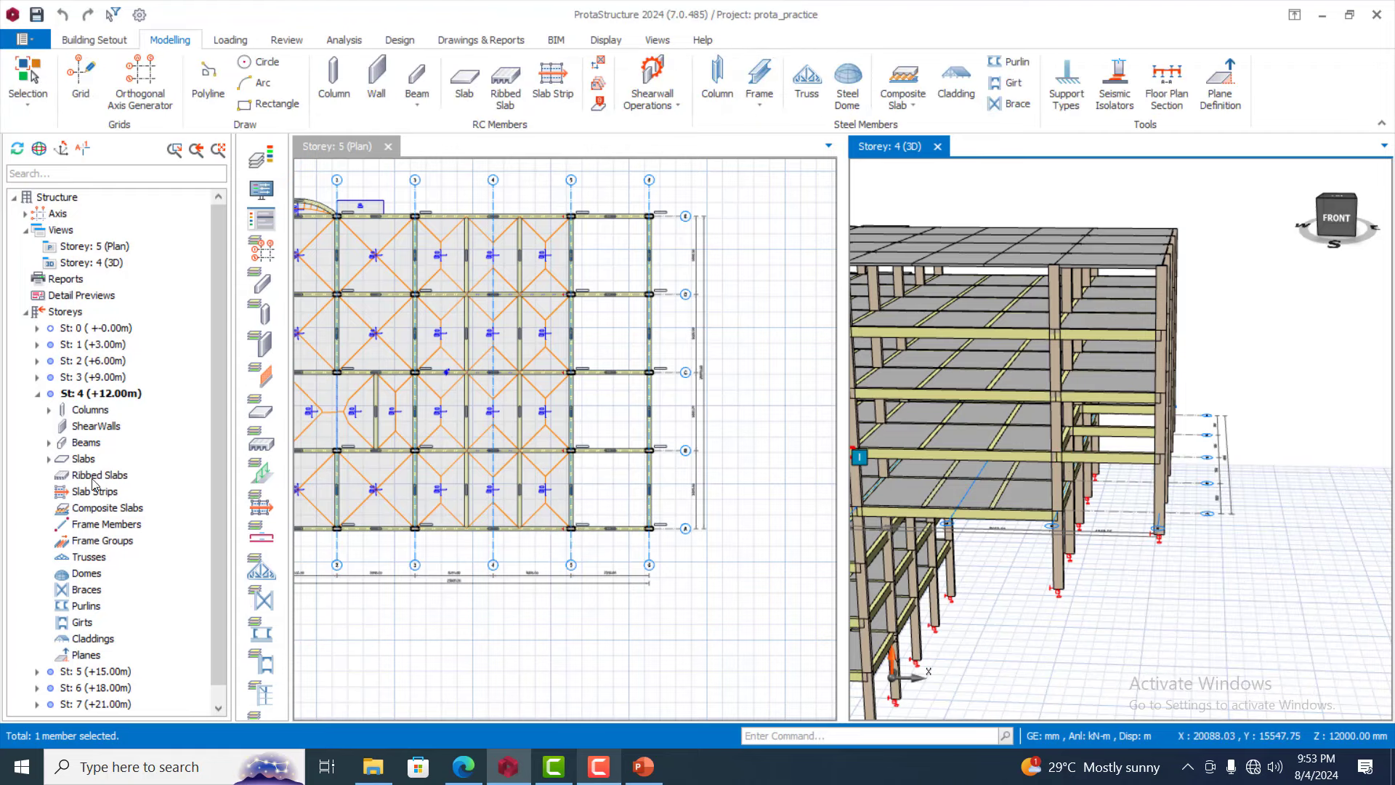
pyautogui.doubleClick(93, 689)
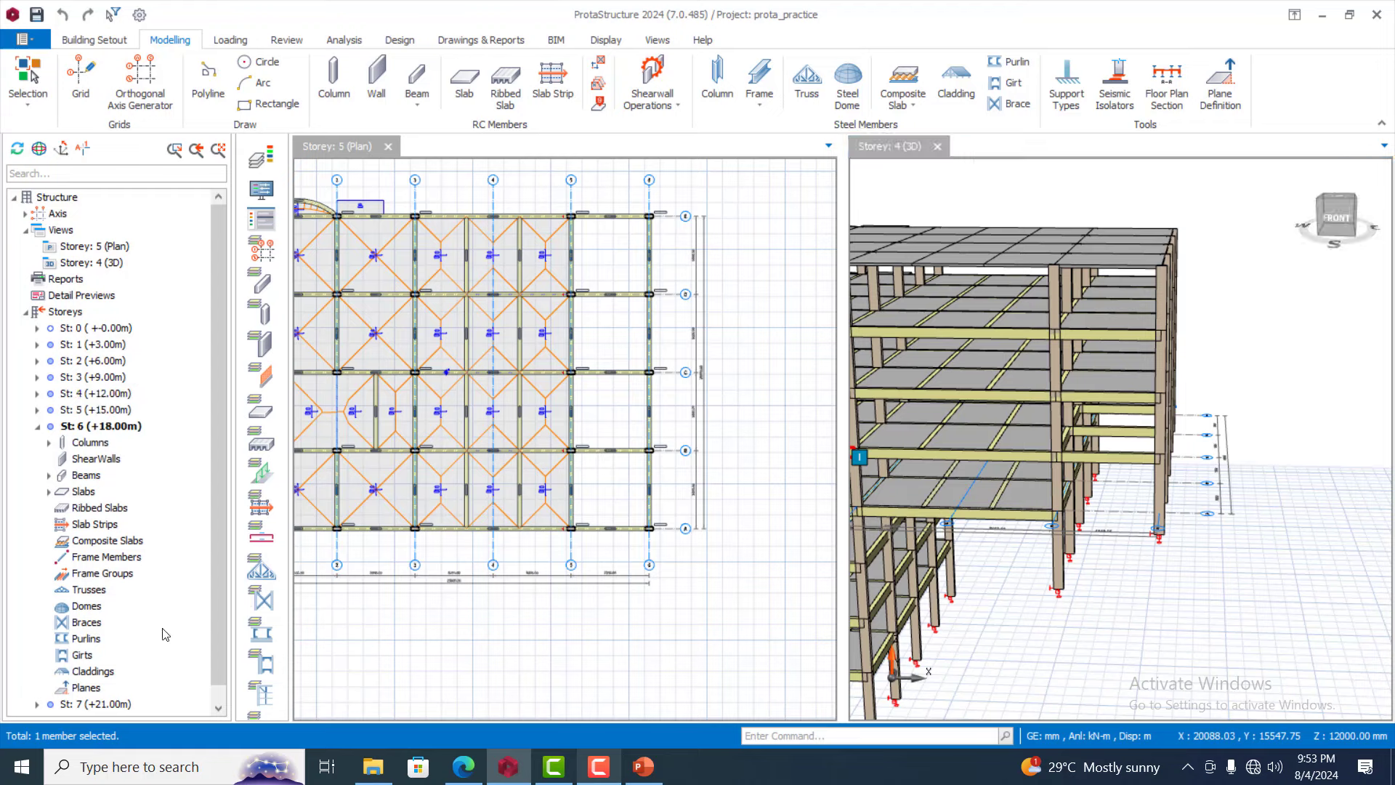
pyautogui.click(633, 587)
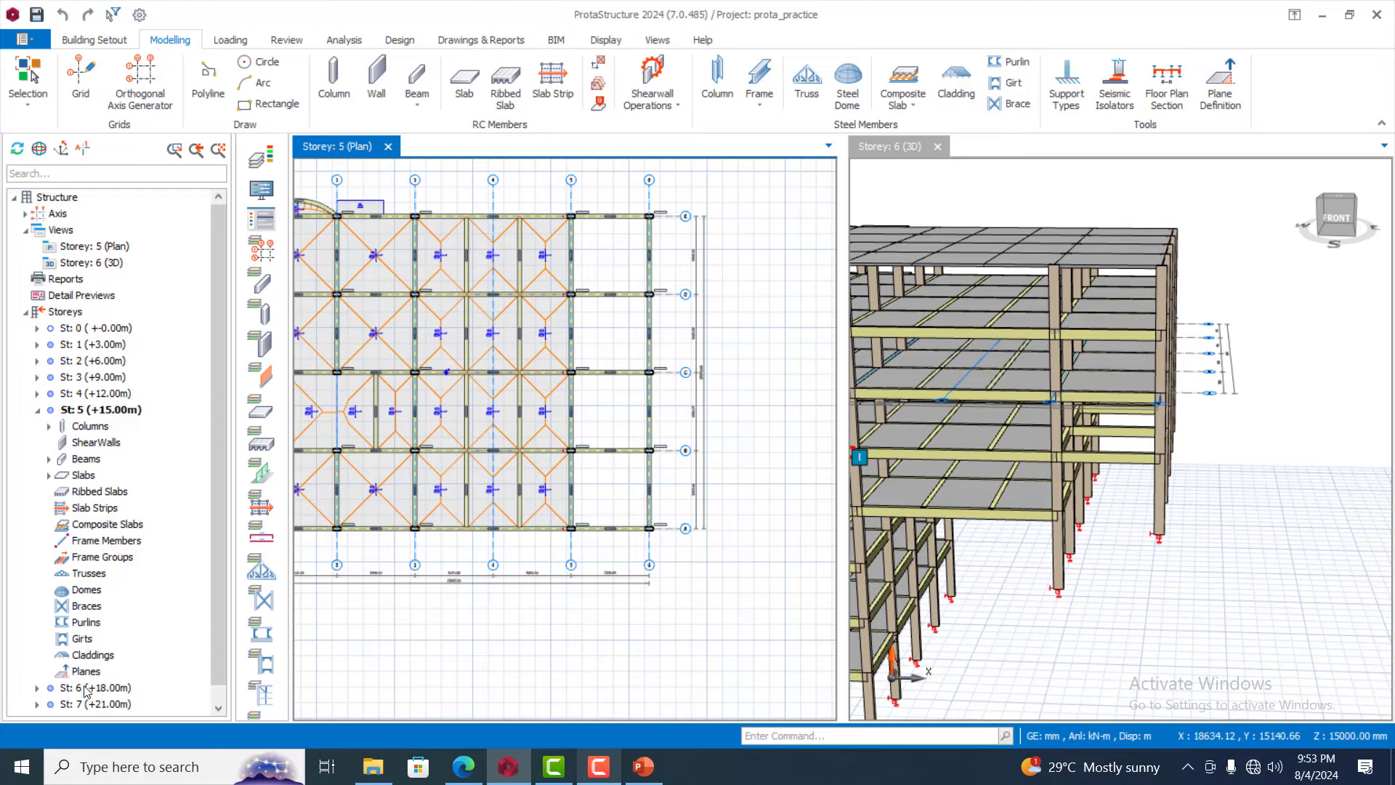
pyautogui.doubleClick(86, 689)
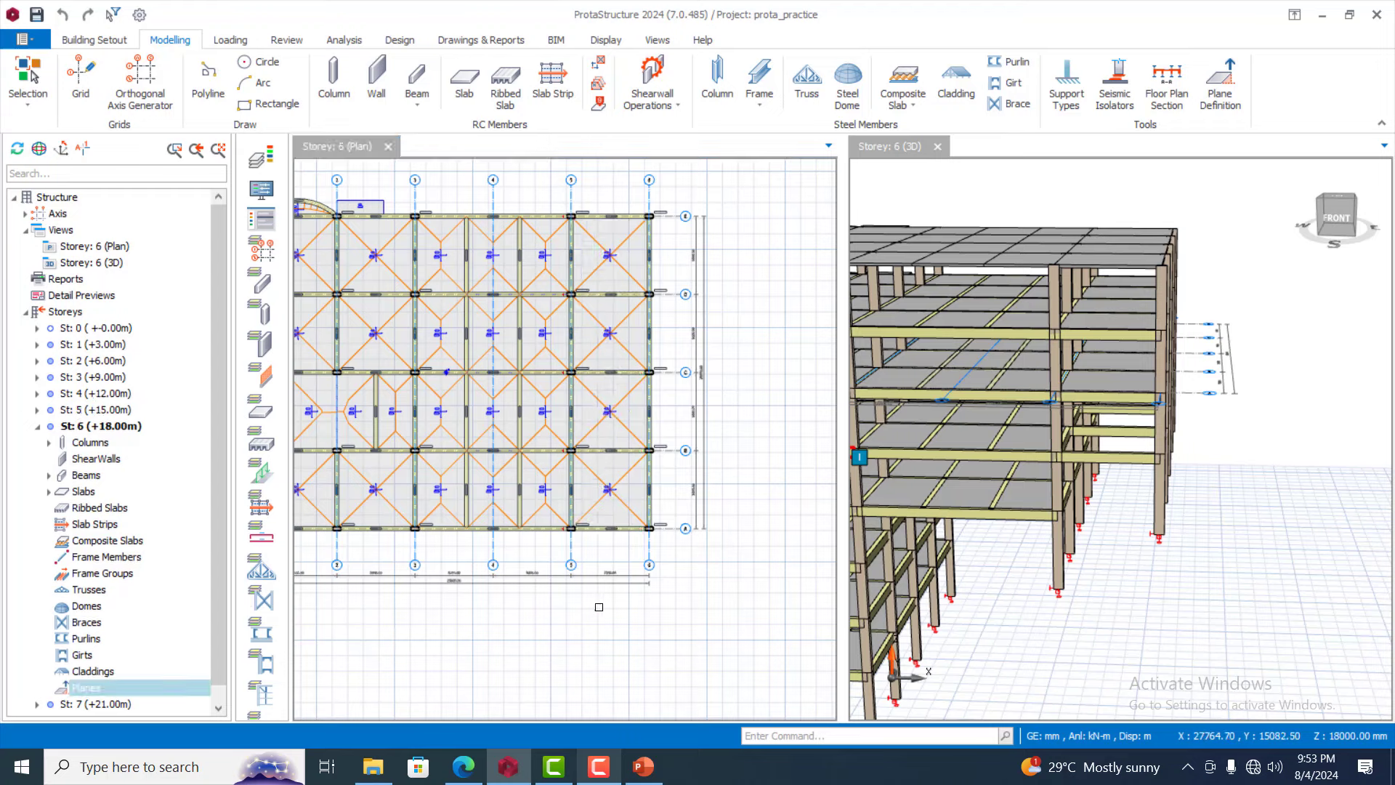
# Select the four storey 6 slabs between axes 5 and 6 and generate them on storey 5 (+15.00m), selected members only
pyautogui.click(610, 509)
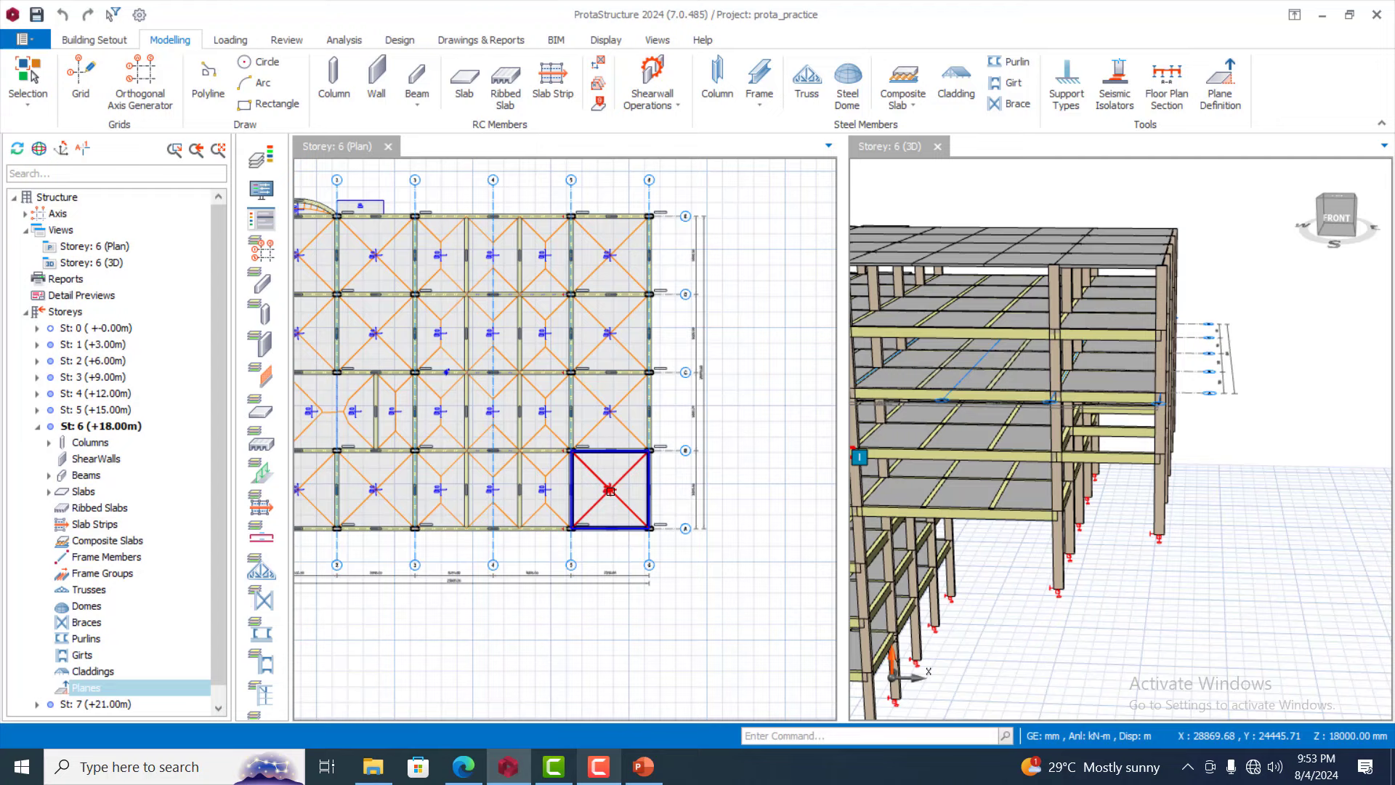
pyautogui.click(615, 397)
pyautogui.click(607, 333)
pyautogui.click(602, 262)
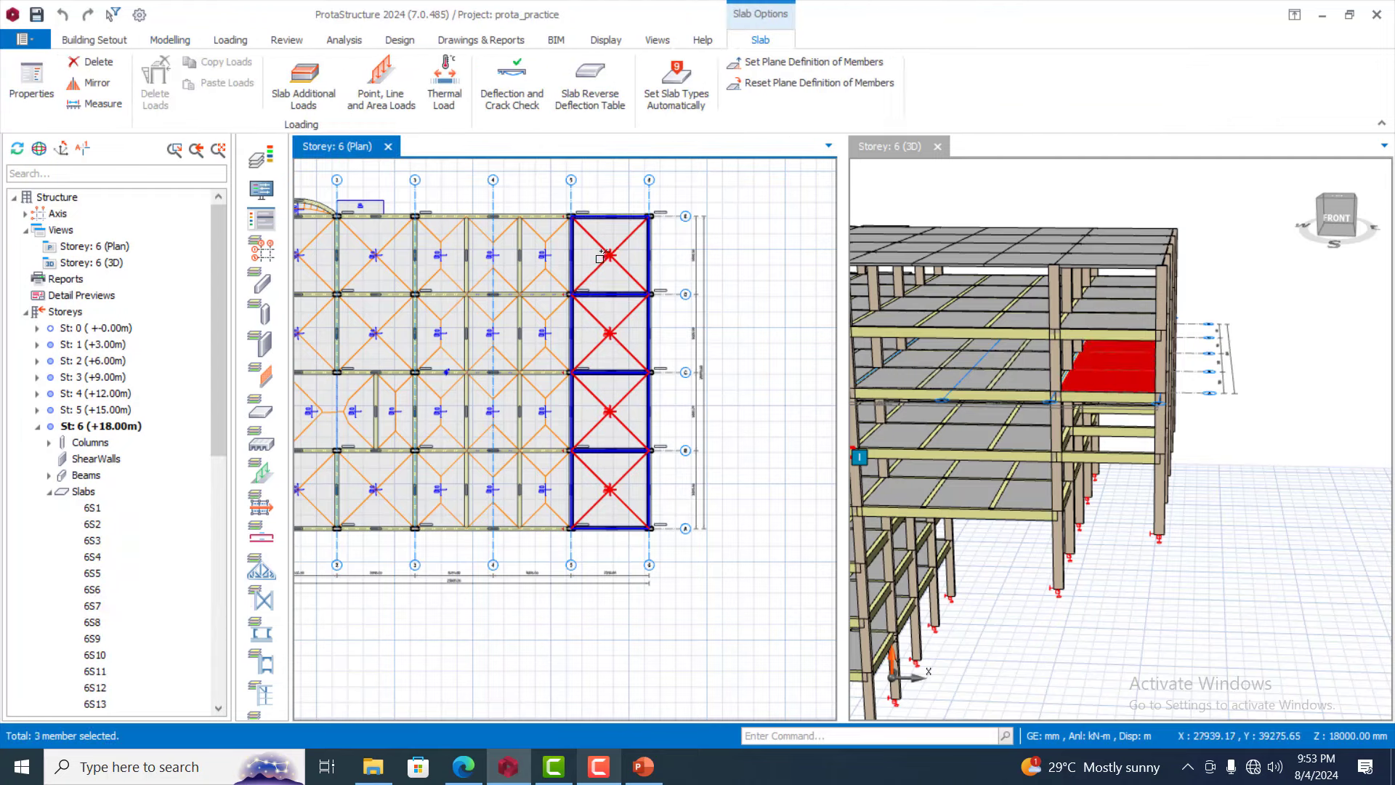
pyautogui.rightClick(602, 258)
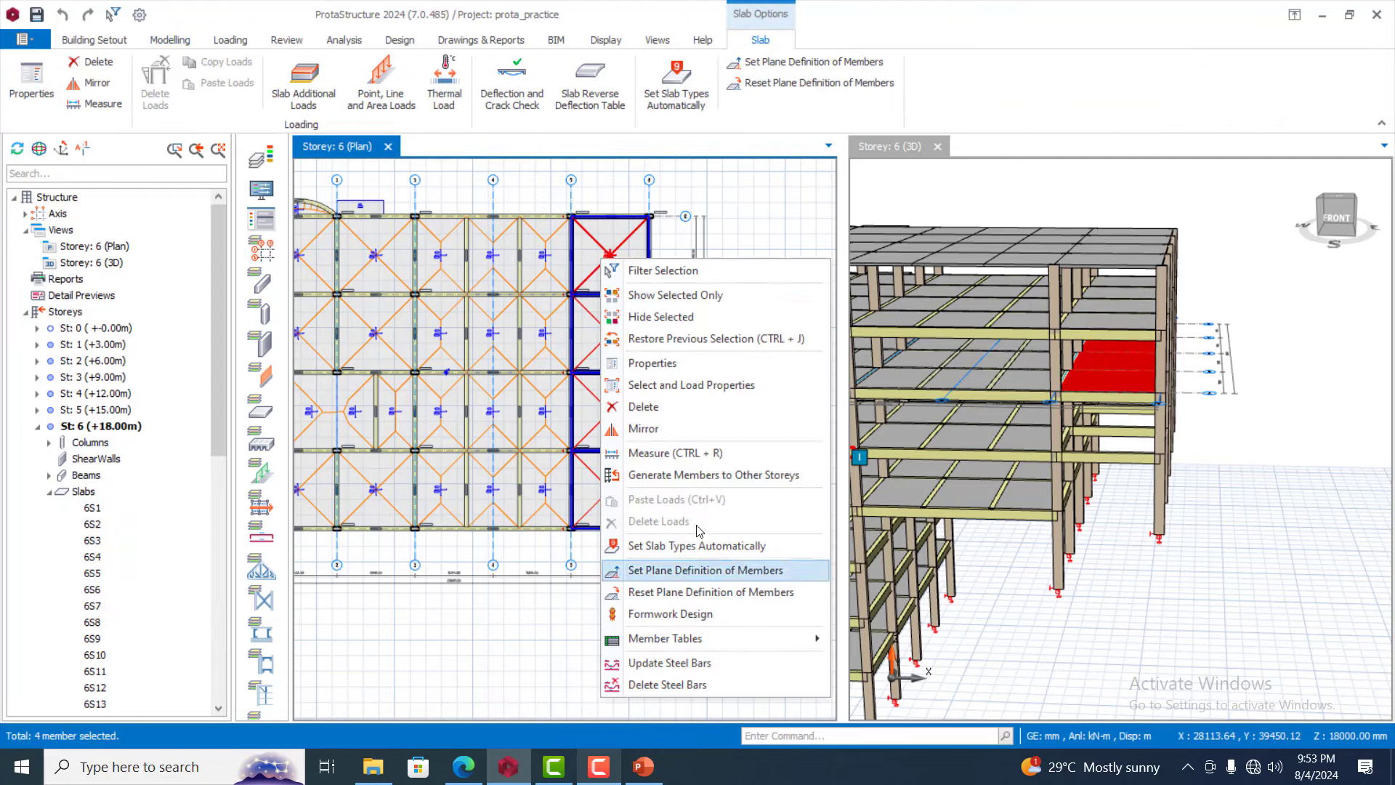
pyautogui.click(726, 473)
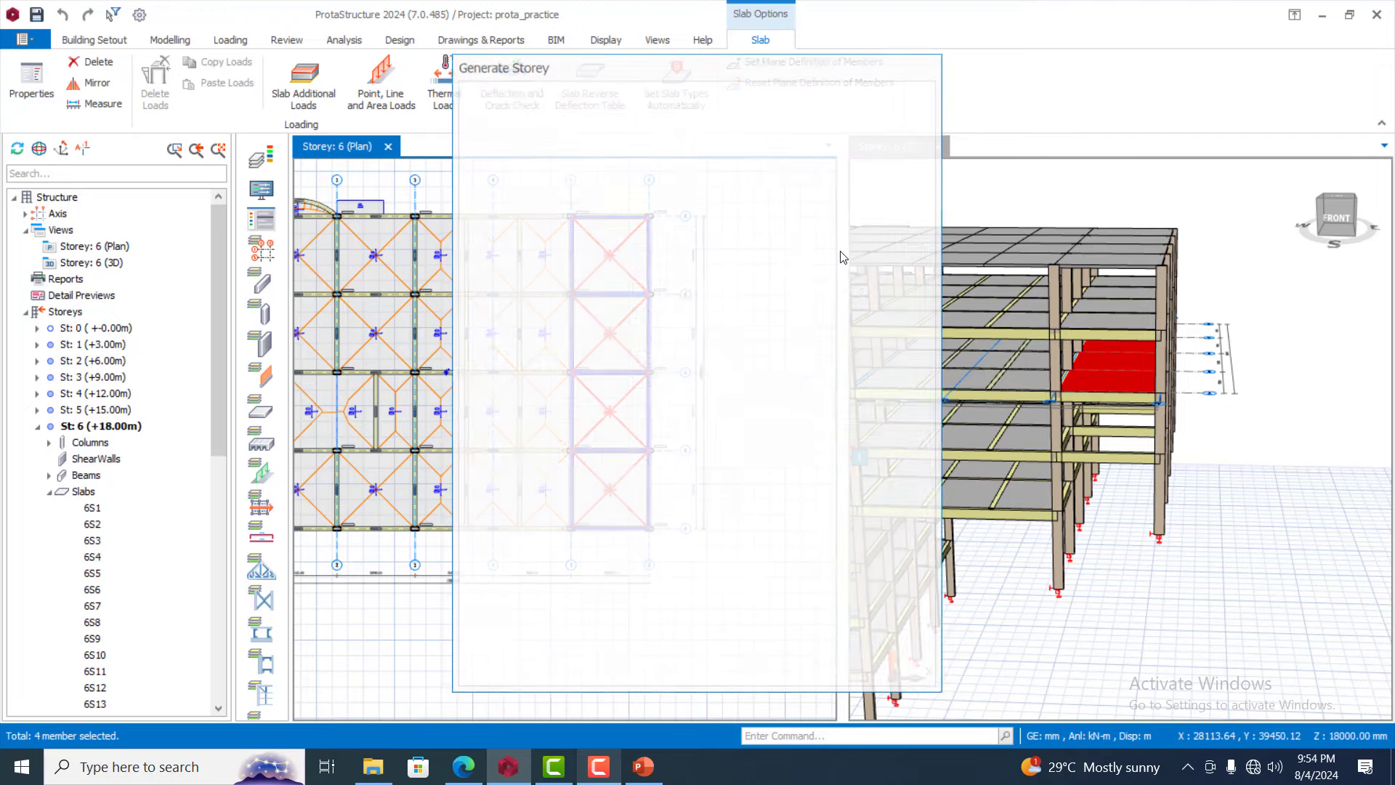
pyautogui.click(747, 176)
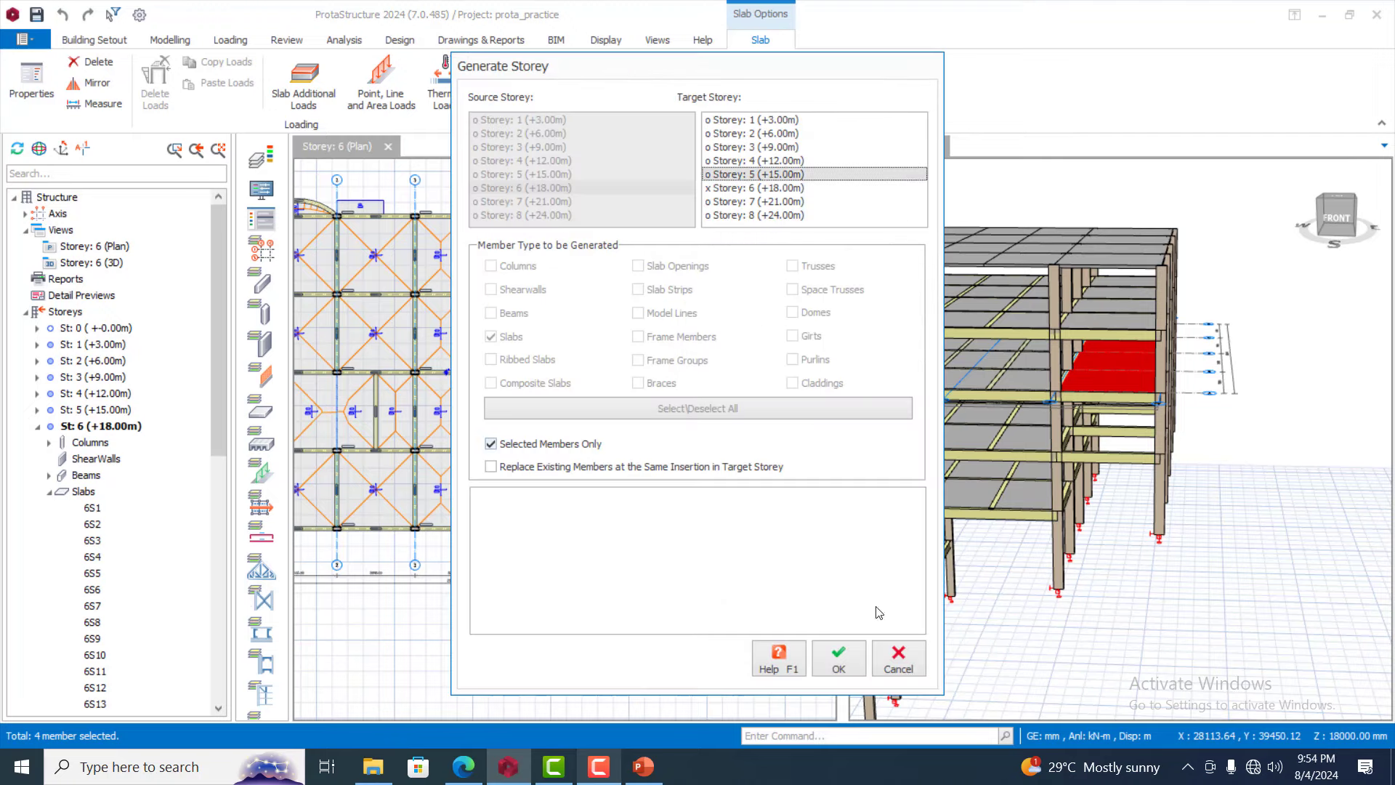
pyautogui.click(839, 654)
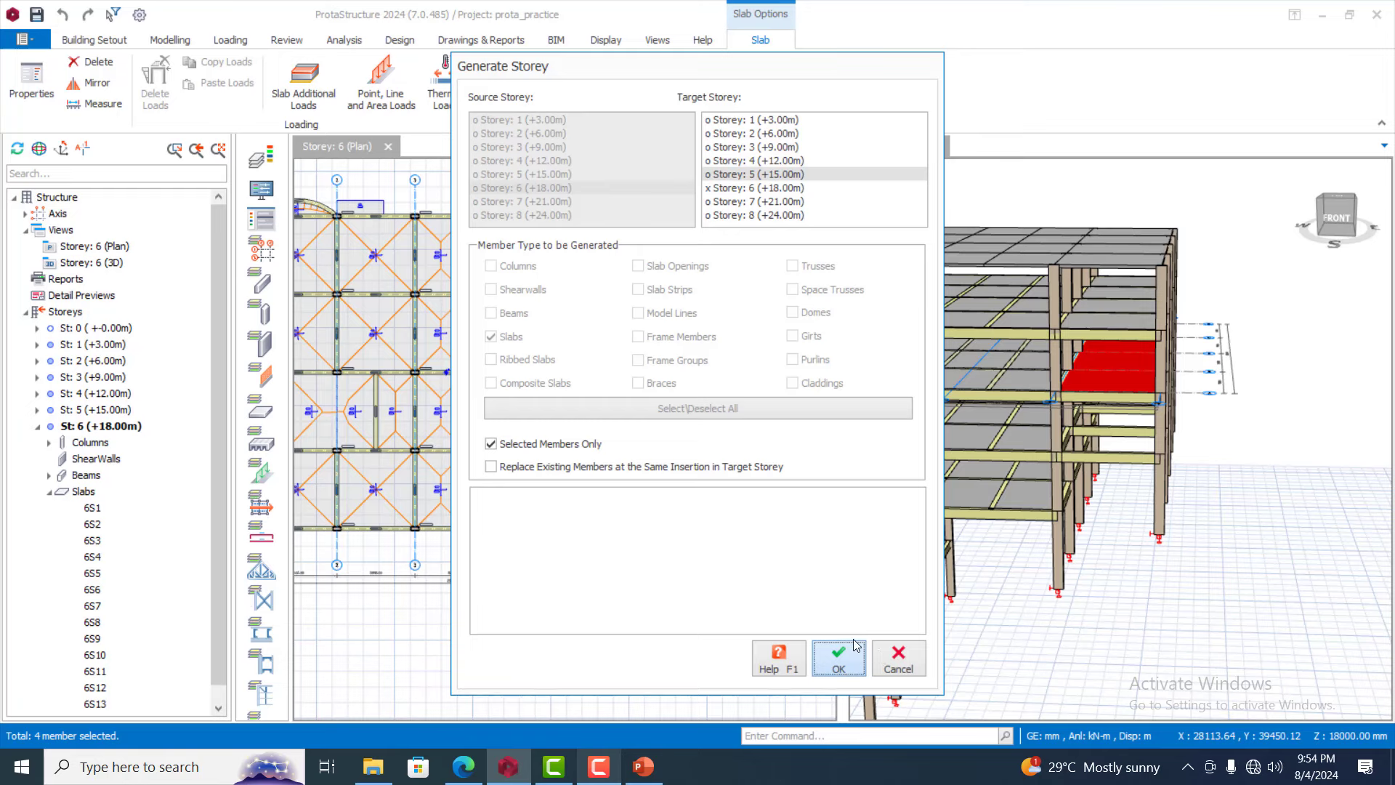
pyautogui.click(842, 664)
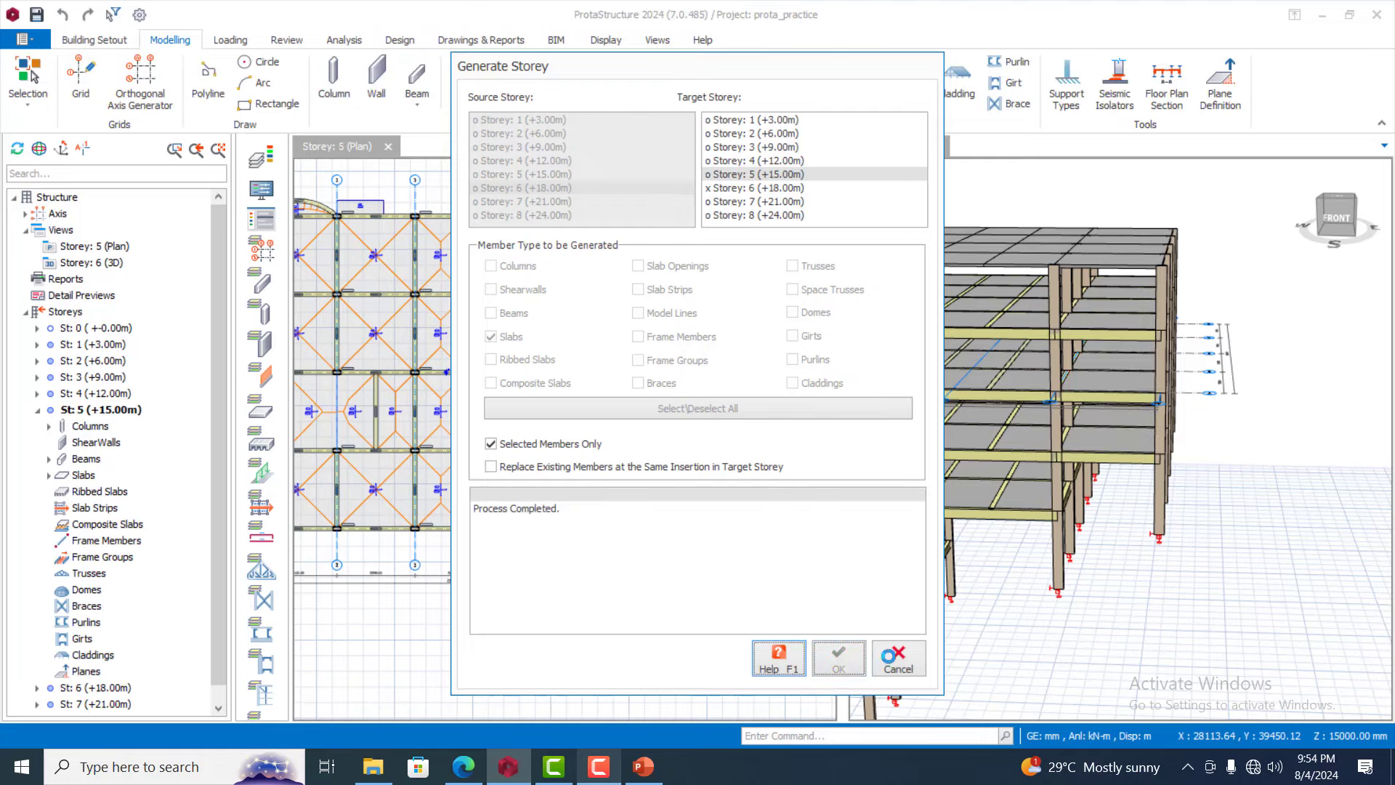
pyautogui.click(897, 659)
# Examine the slabs across all storeys of the building in the 3D view, from above and from the front
pyautogui.scroll(-5, 1159, 635)
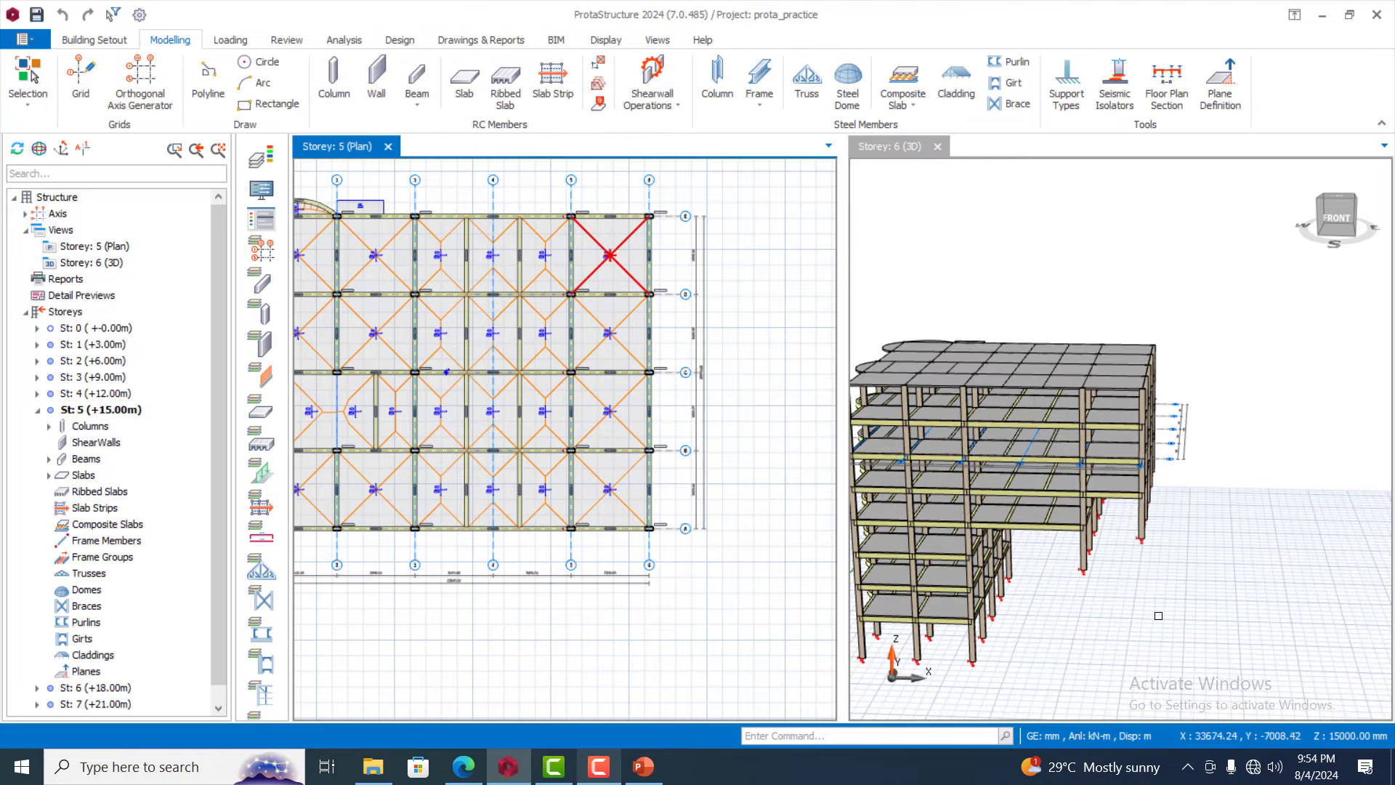
pyautogui.moveTo(1159, 636); pyautogui.dragTo(1097, 698)
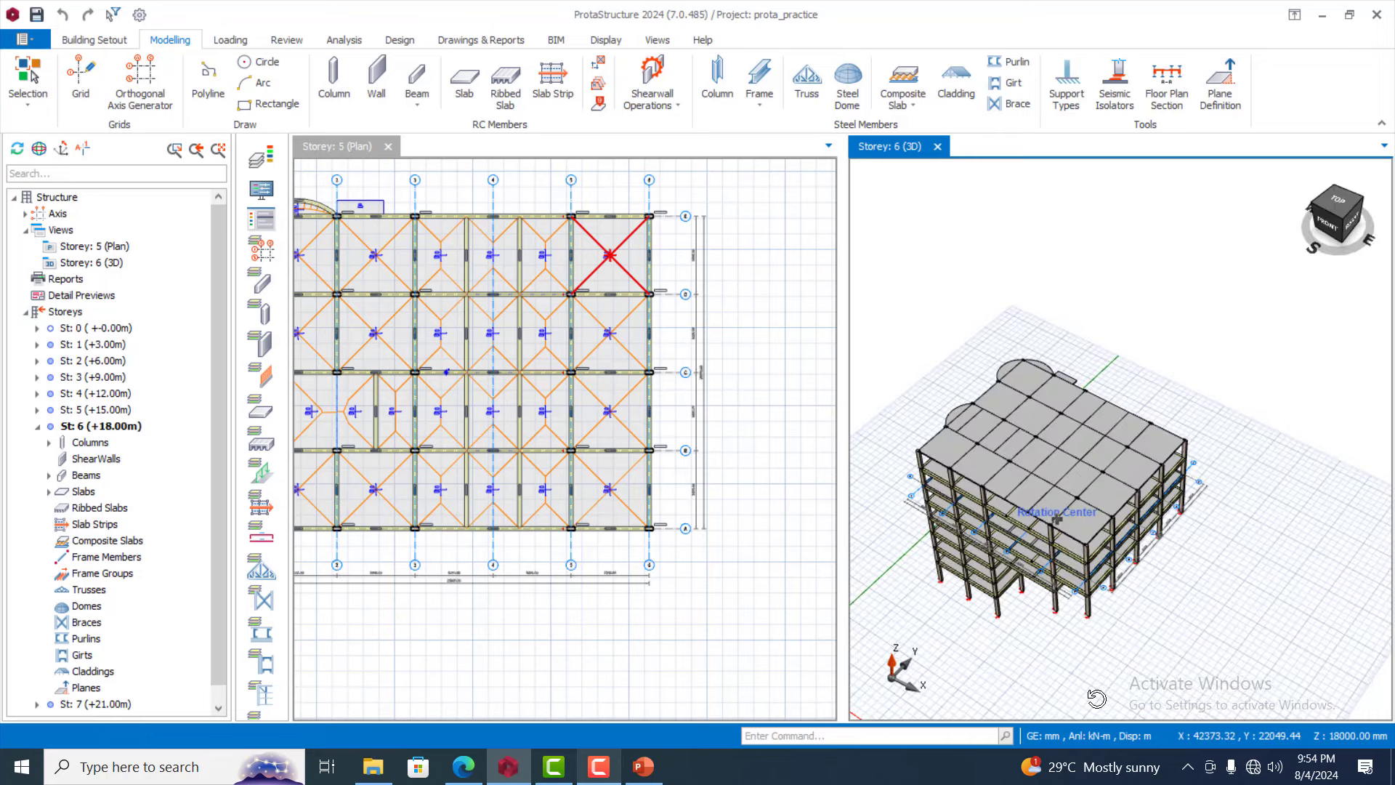
pyautogui.scroll(5, 1010, 479)
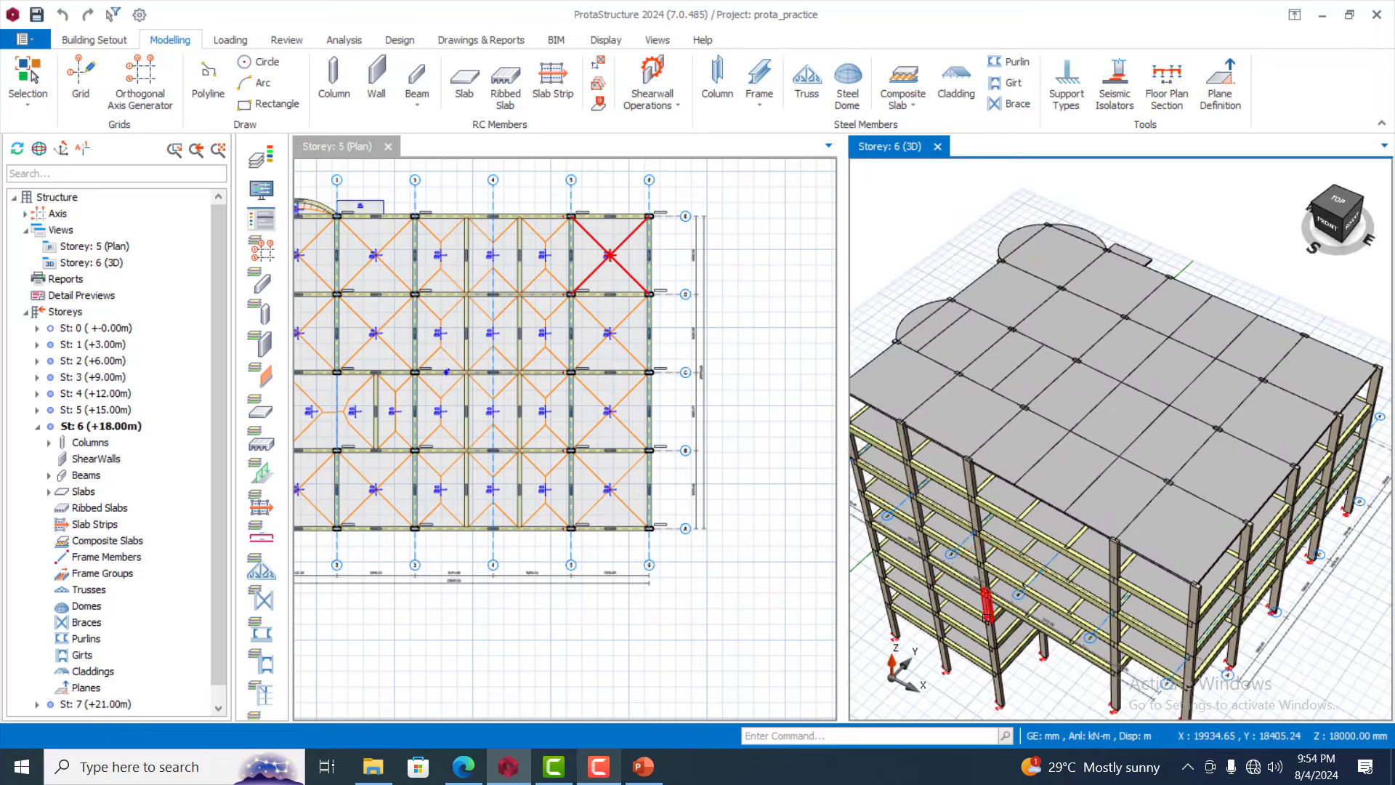
pyautogui.scroll(1, 986, 618)
pyautogui.scroll(-3, 973, 614)
pyautogui.moveTo(1028, 617)
pyautogui.mouseDown()
pyautogui.moveTo(1074, 561)
pyautogui.moveTo(1053, 597)
pyautogui.moveTo(1084, 555)
pyautogui.moveTo(1089, 572)
pyautogui.mouseUp()
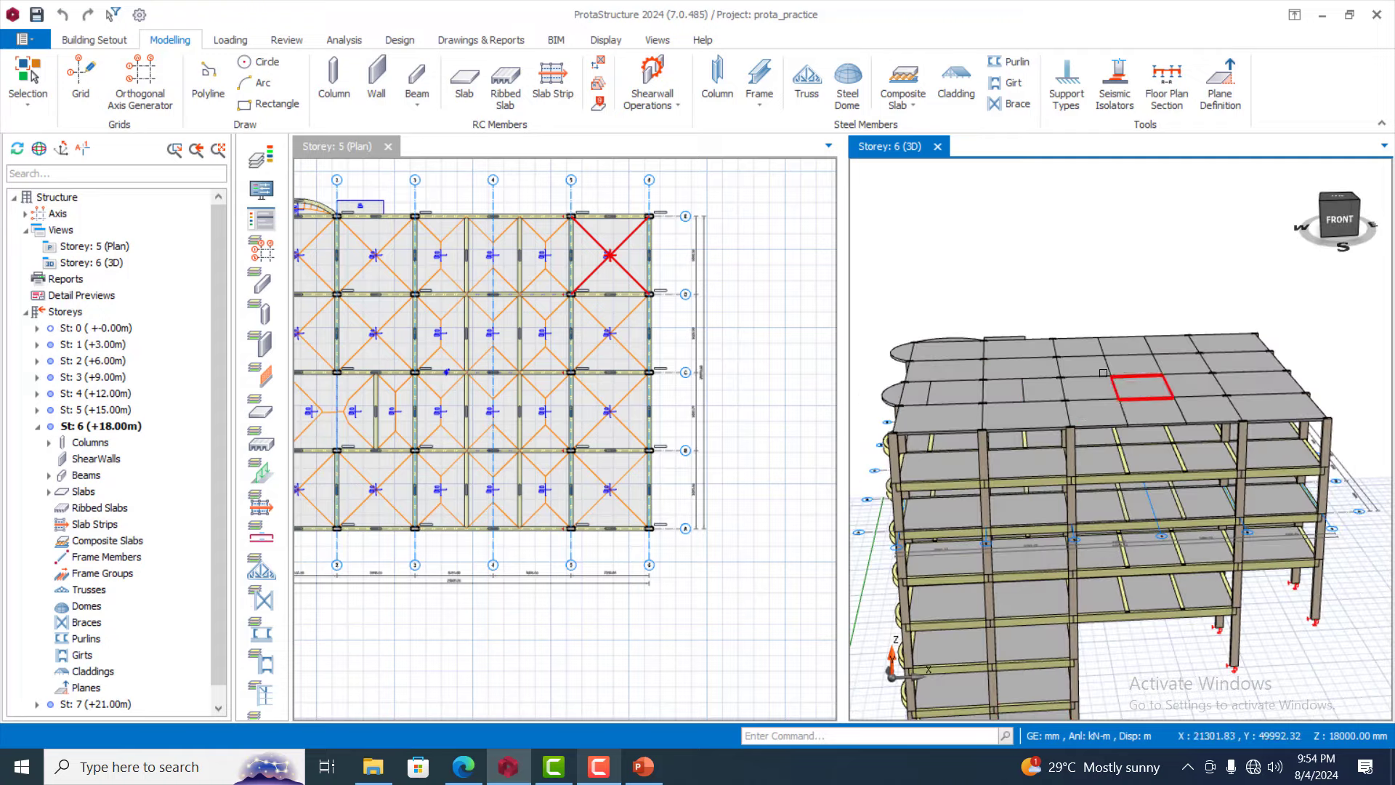
# Set both the 3D view and the plan view to storey 8 (+24.00m)
pyautogui.scroll(-1, 1062, 358)
pyautogui.moveTo(1133, 585); pyautogui.dragTo(1080, 574)
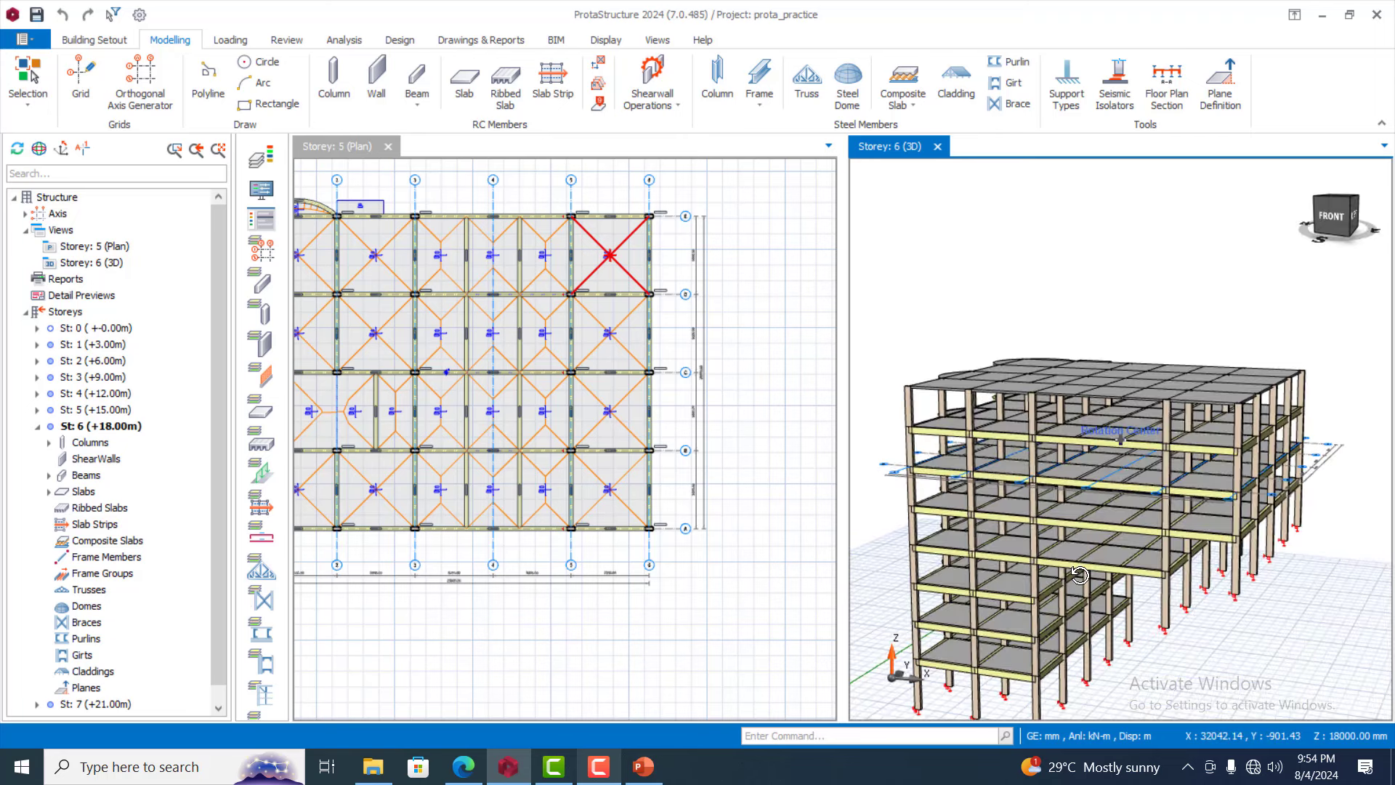
pyautogui.scroll(1, 980, 383)
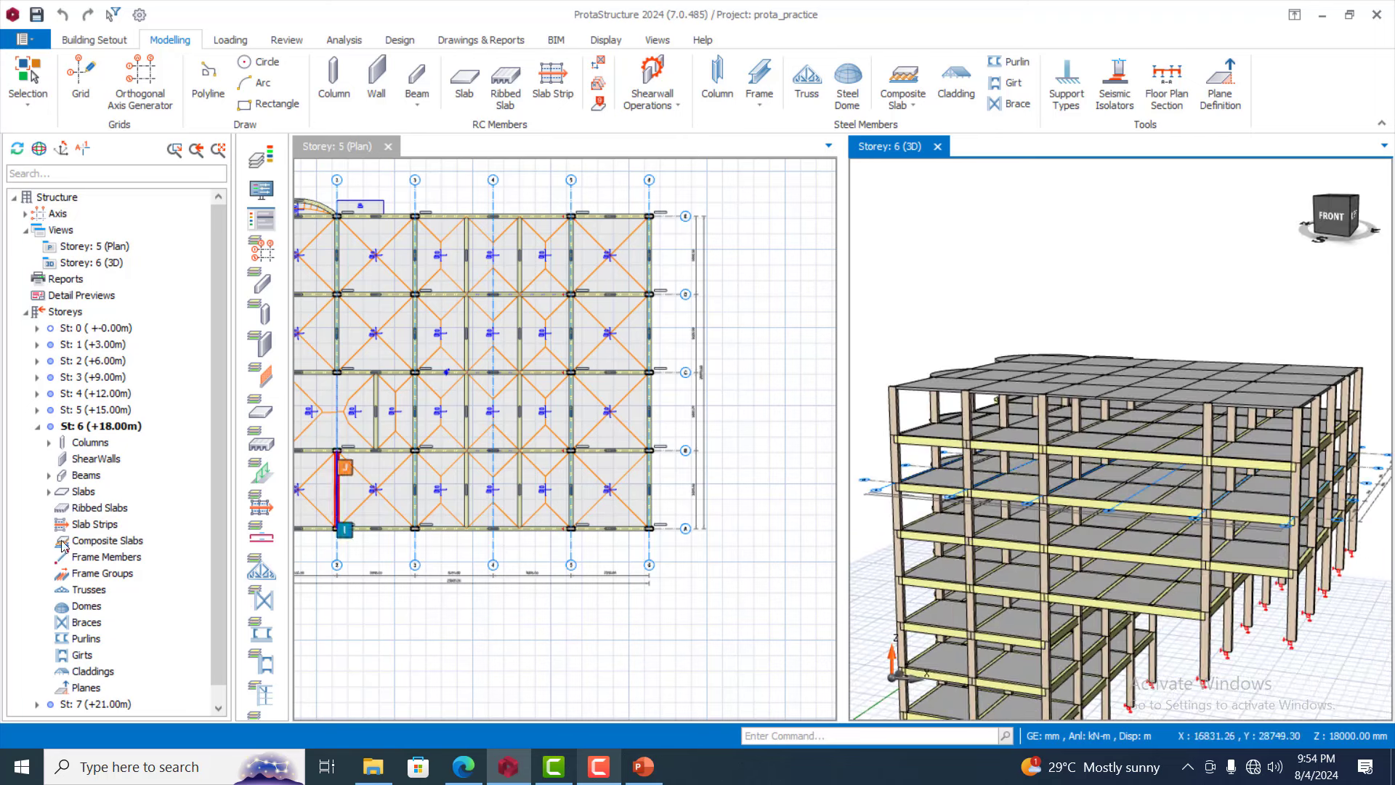
pyautogui.scroll(-1, 87, 447)
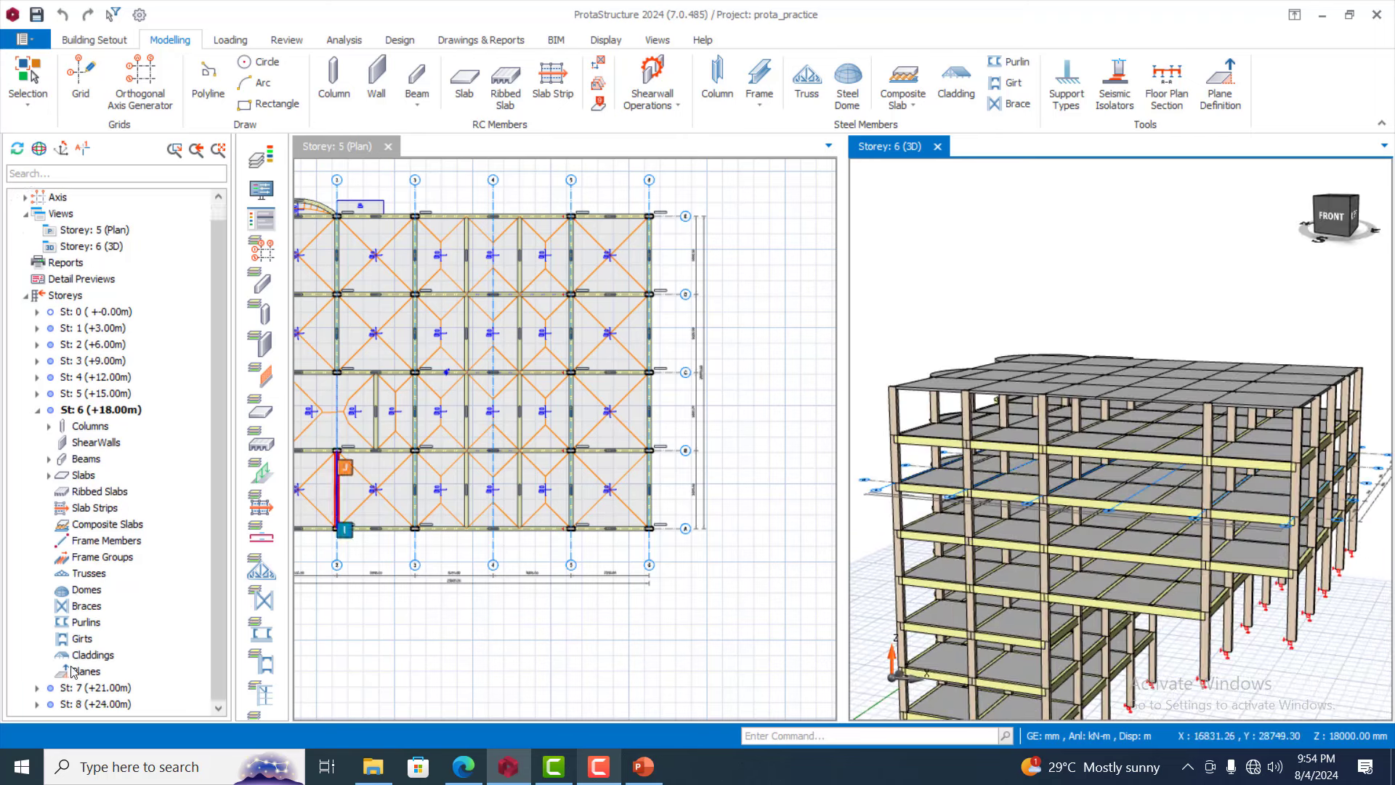
pyautogui.click(76, 710)
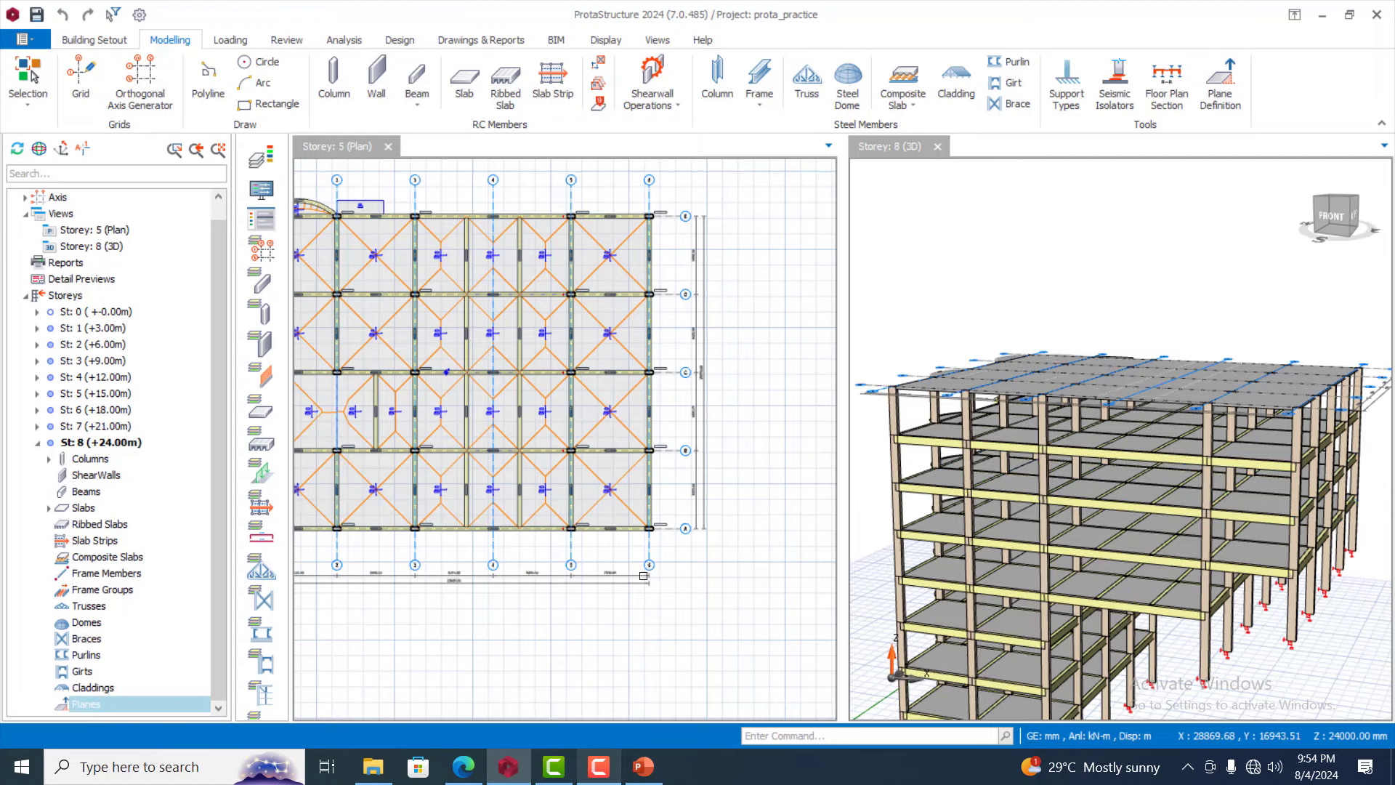
pyautogui.click(732, 452)
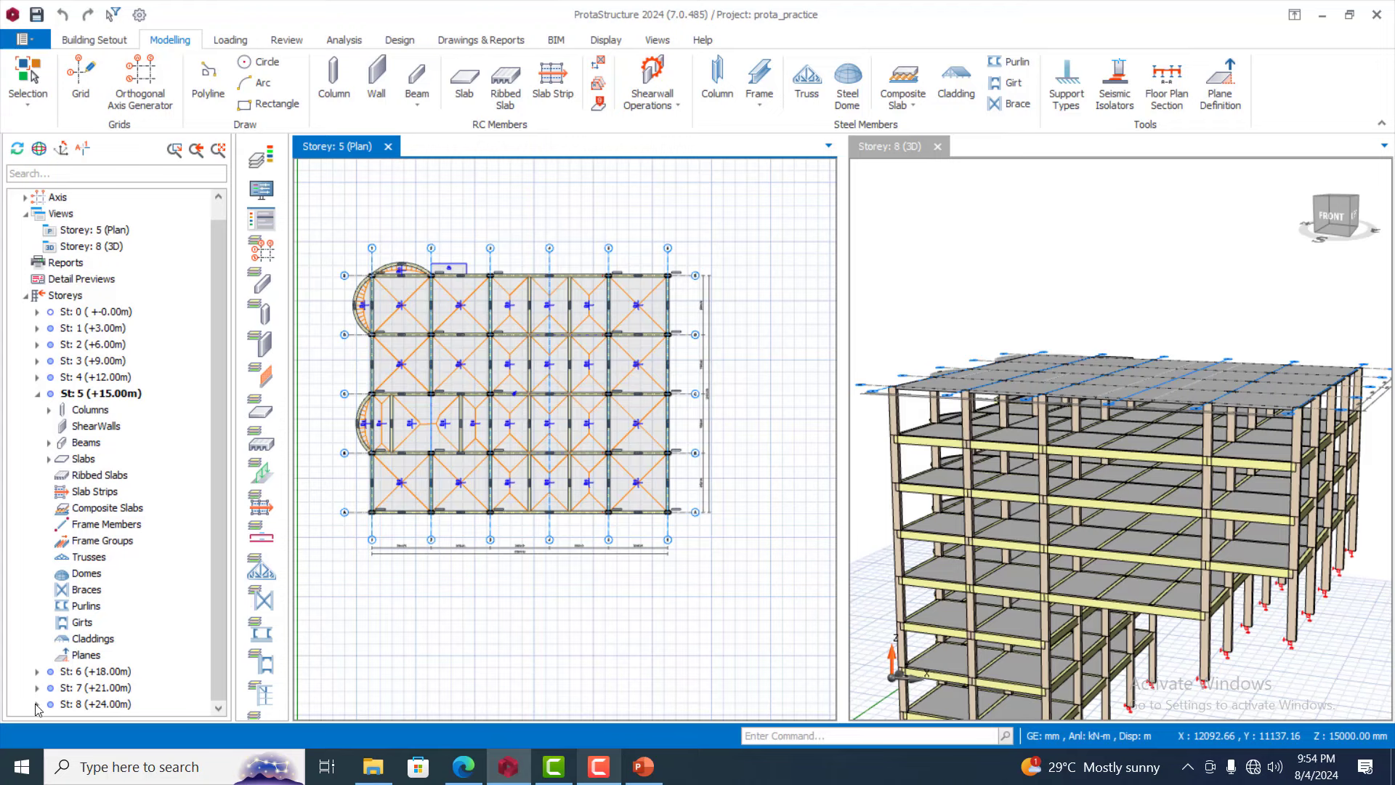
pyautogui.doubleClick(83, 704)
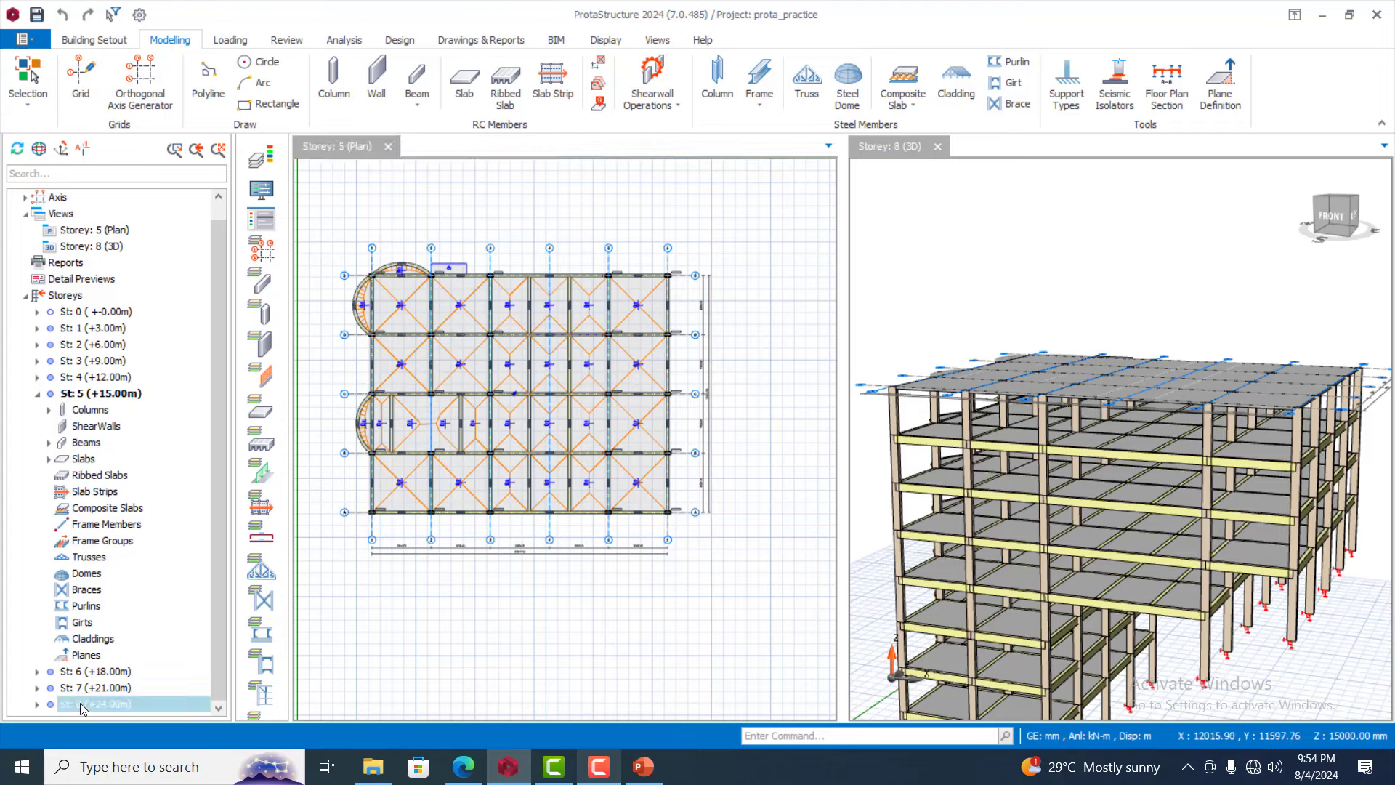
pyautogui.click(509, 640)
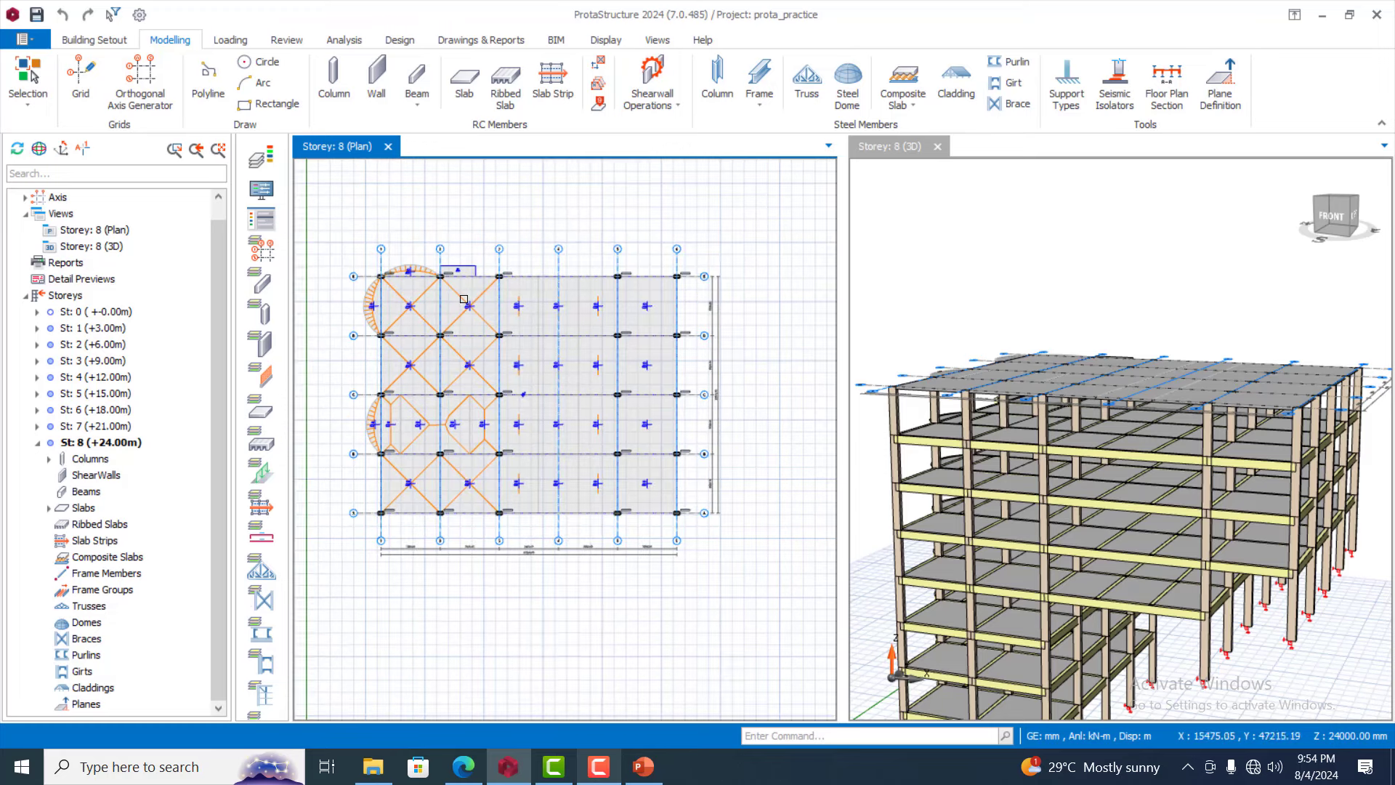
# Select all members on the storey 8 plan and filter the selection to slabs only, excluding axes and columns
pyautogui.moveTo(328, 240); pyautogui.dragTo(787, 524)
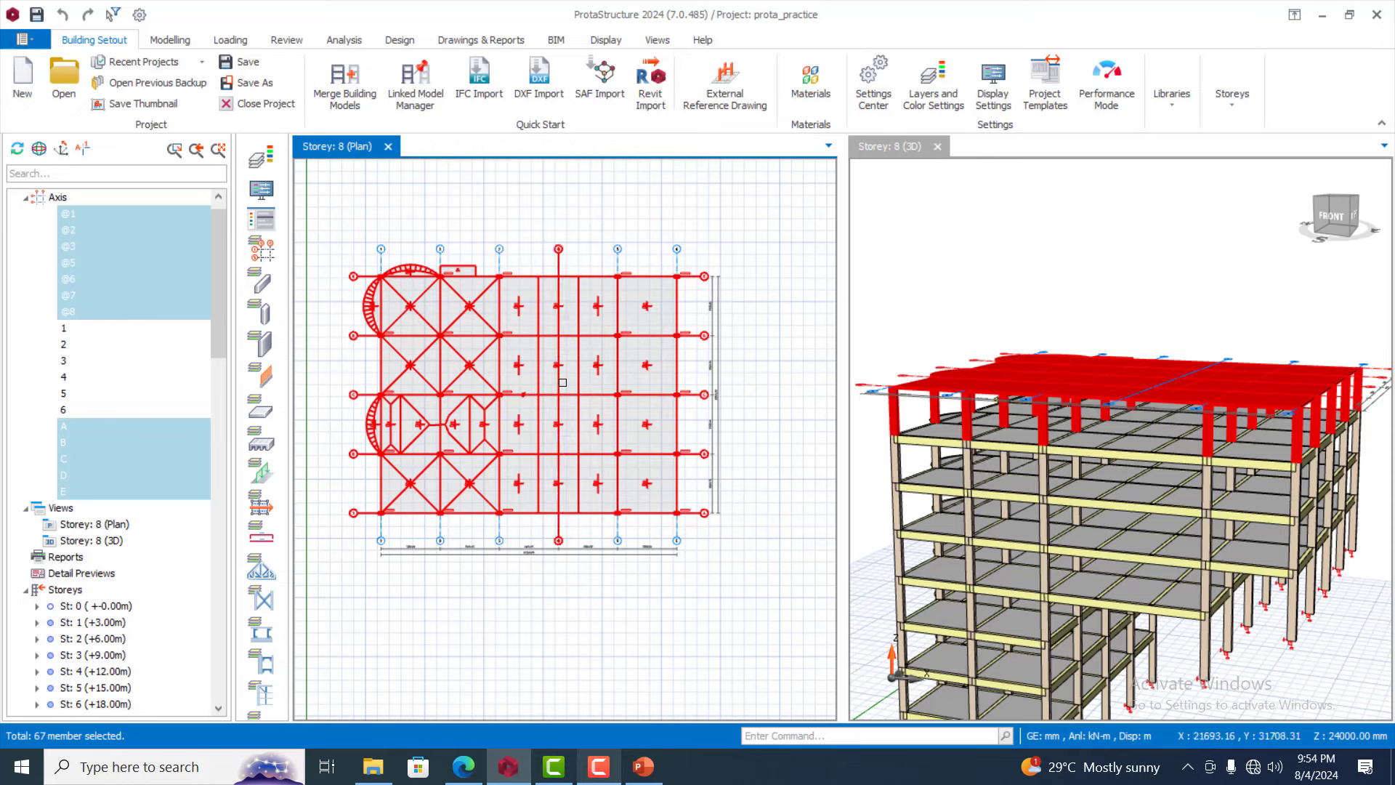
pyautogui.rightClick(561, 459)
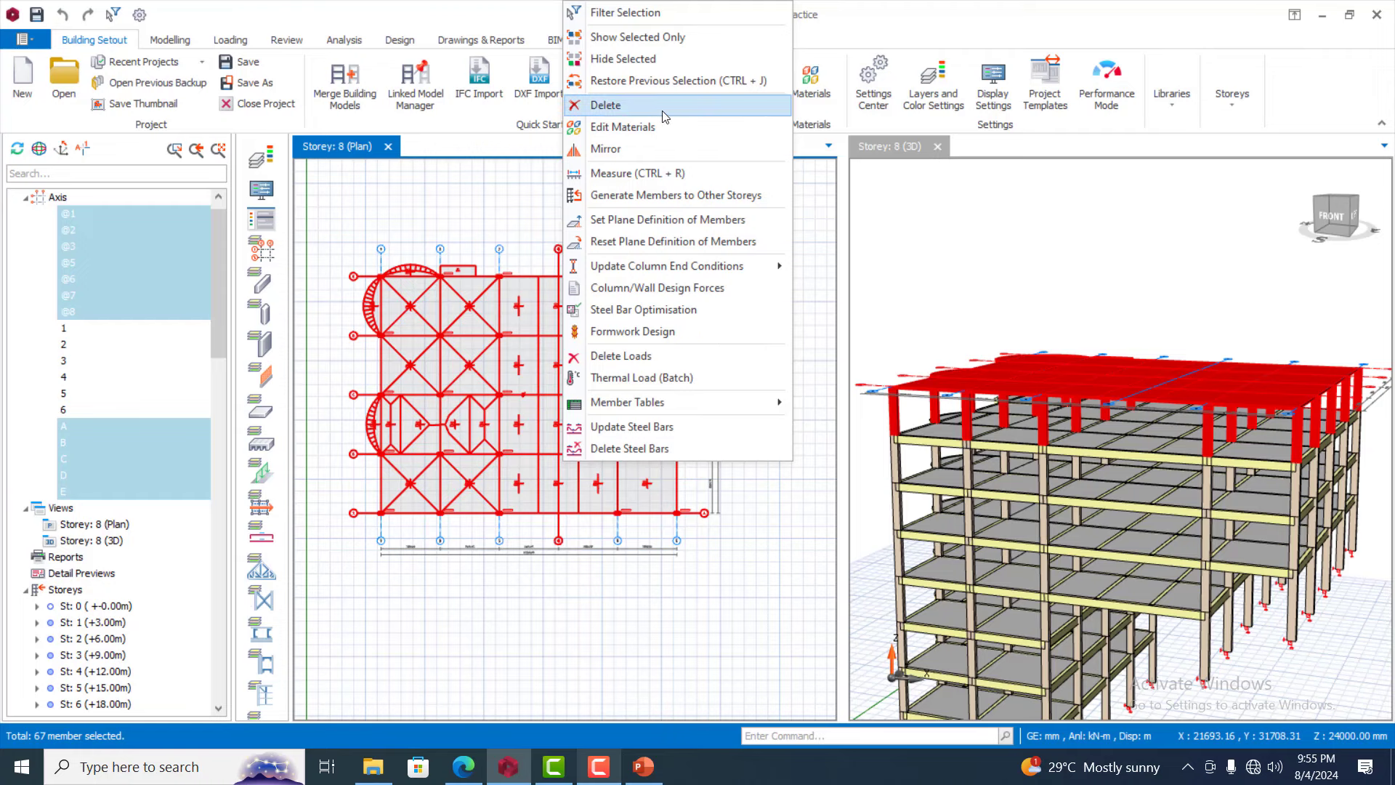
pyautogui.click(628, 12)
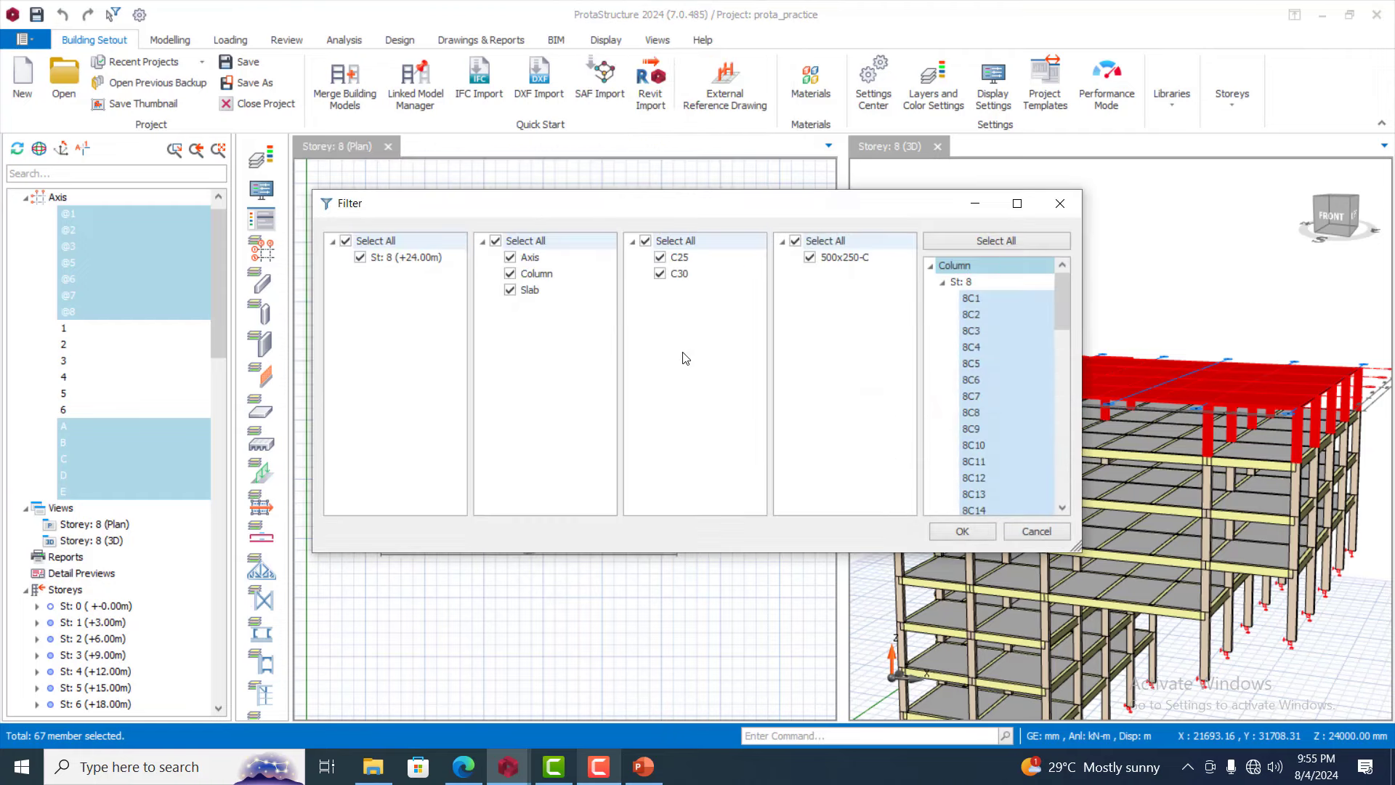
pyautogui.click(511, 274)
pyautogui.click(511, 258)
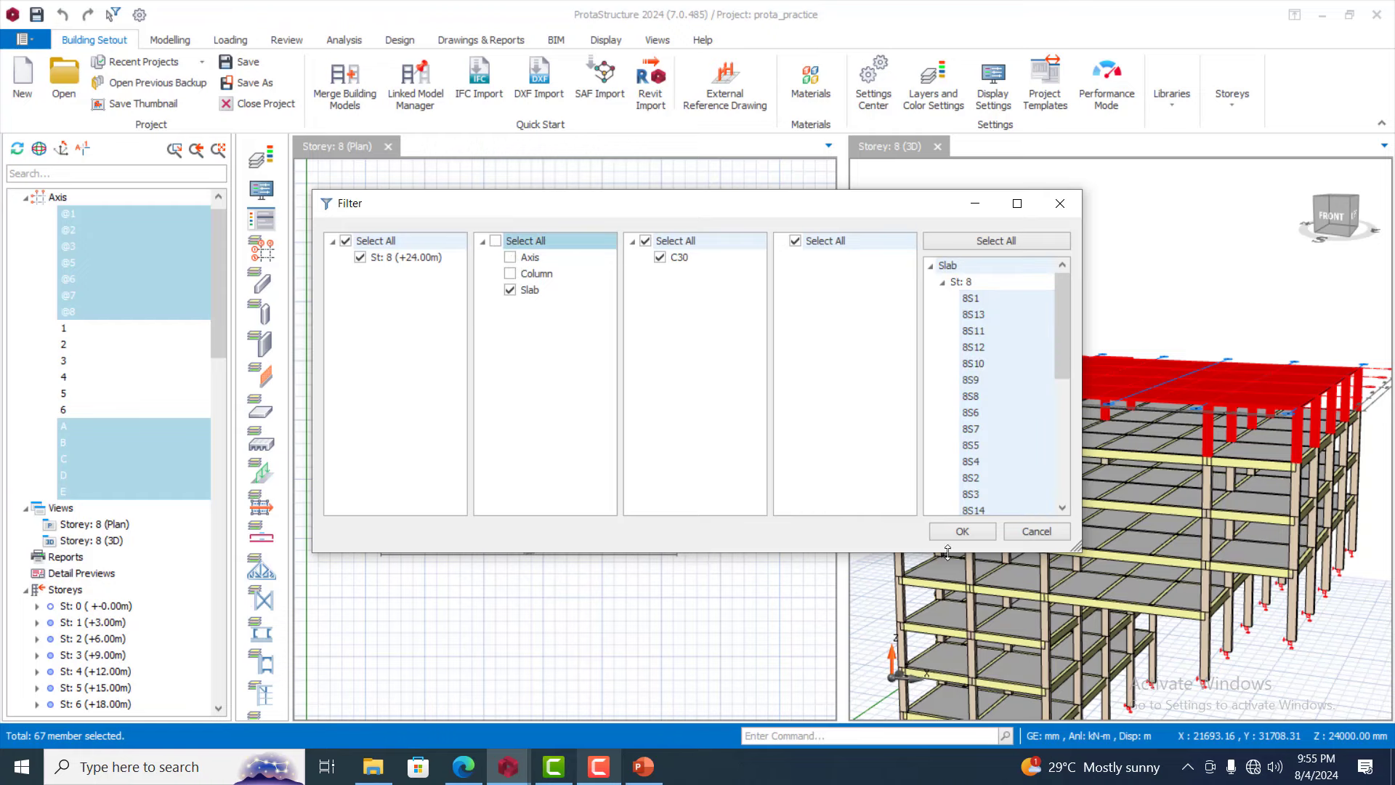
pyautogui.click(961, 531)
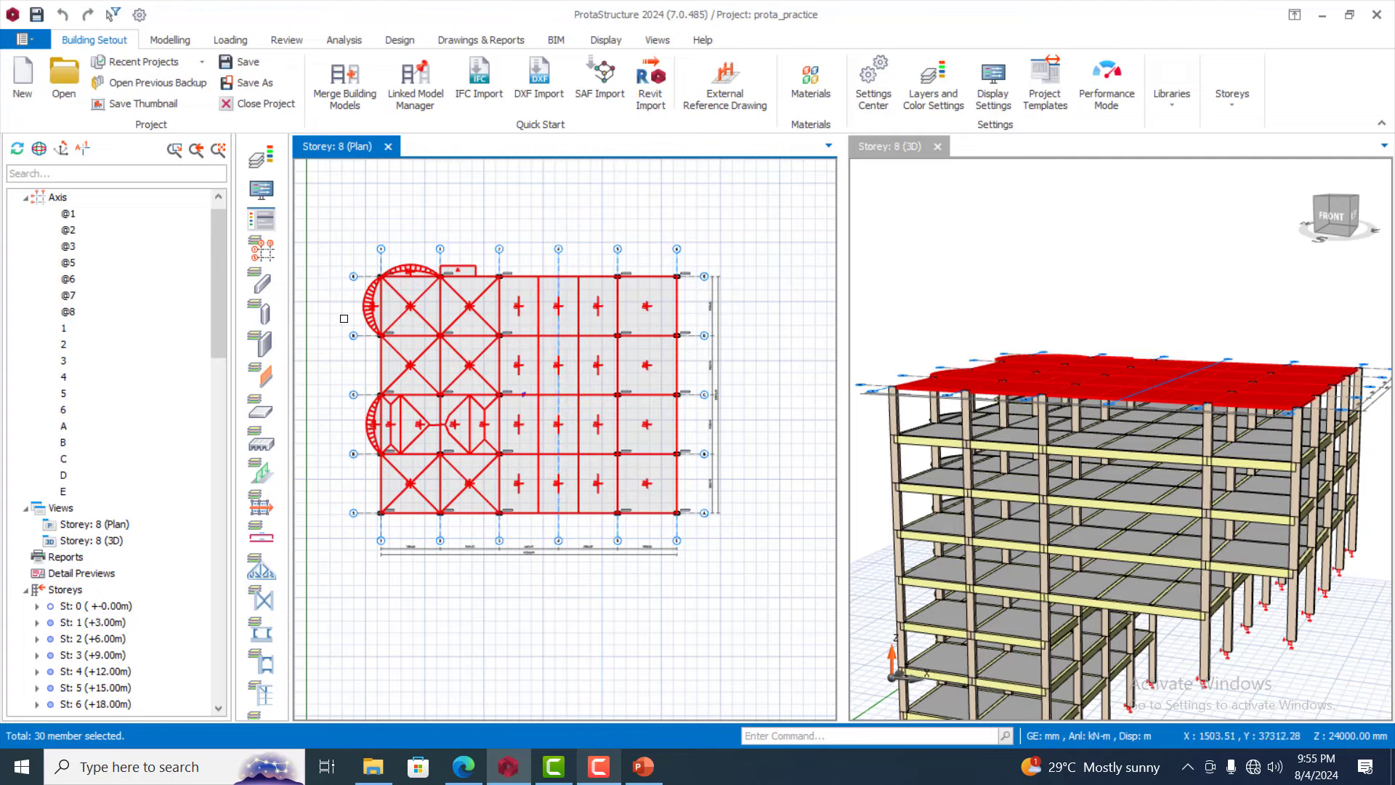
# Set the thickness h of all selected storey 8 slabs to 350 mm in the Slab Table and clear the selection
pyautogui.scroll(2, 349, 318)
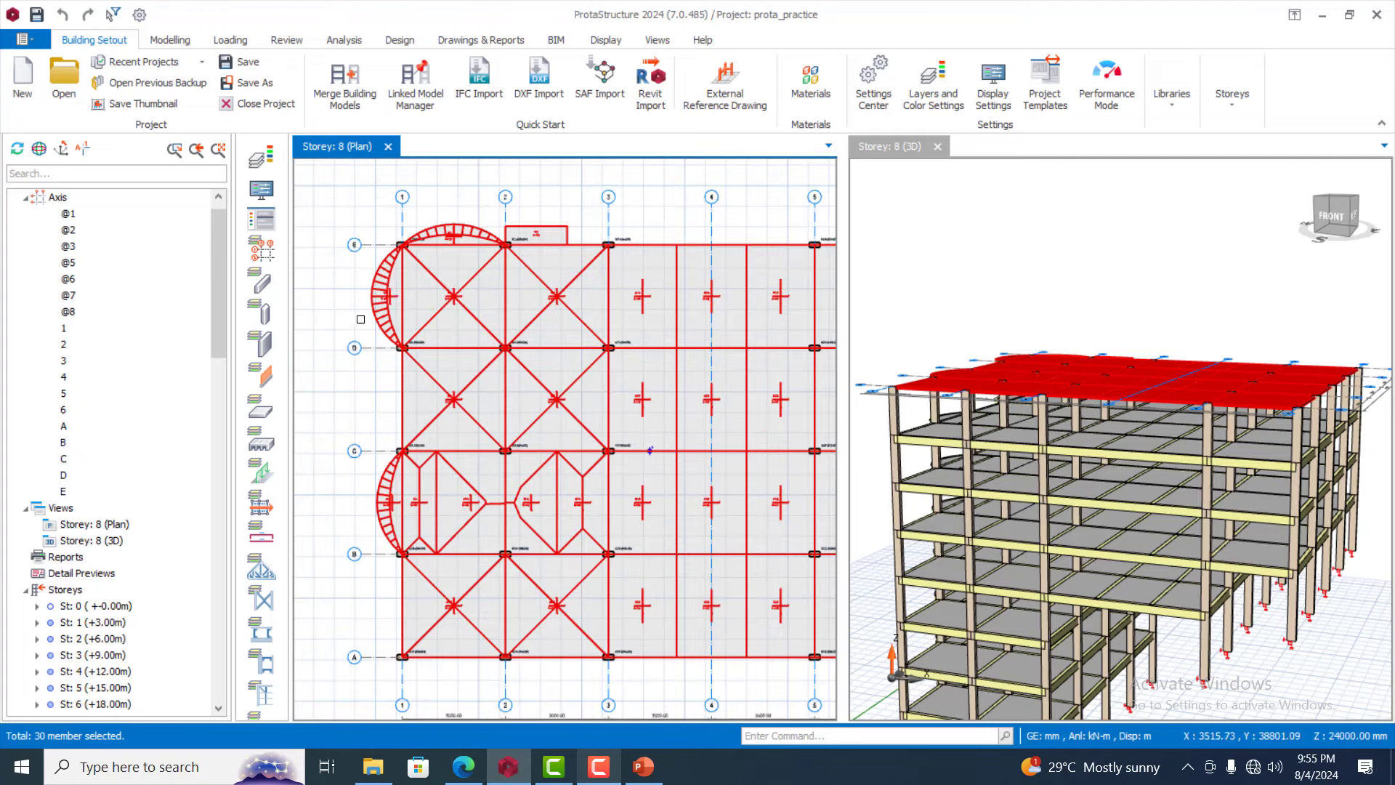
pyautogui.rightClick(542, 291)
pyautogui.click(652, 395)
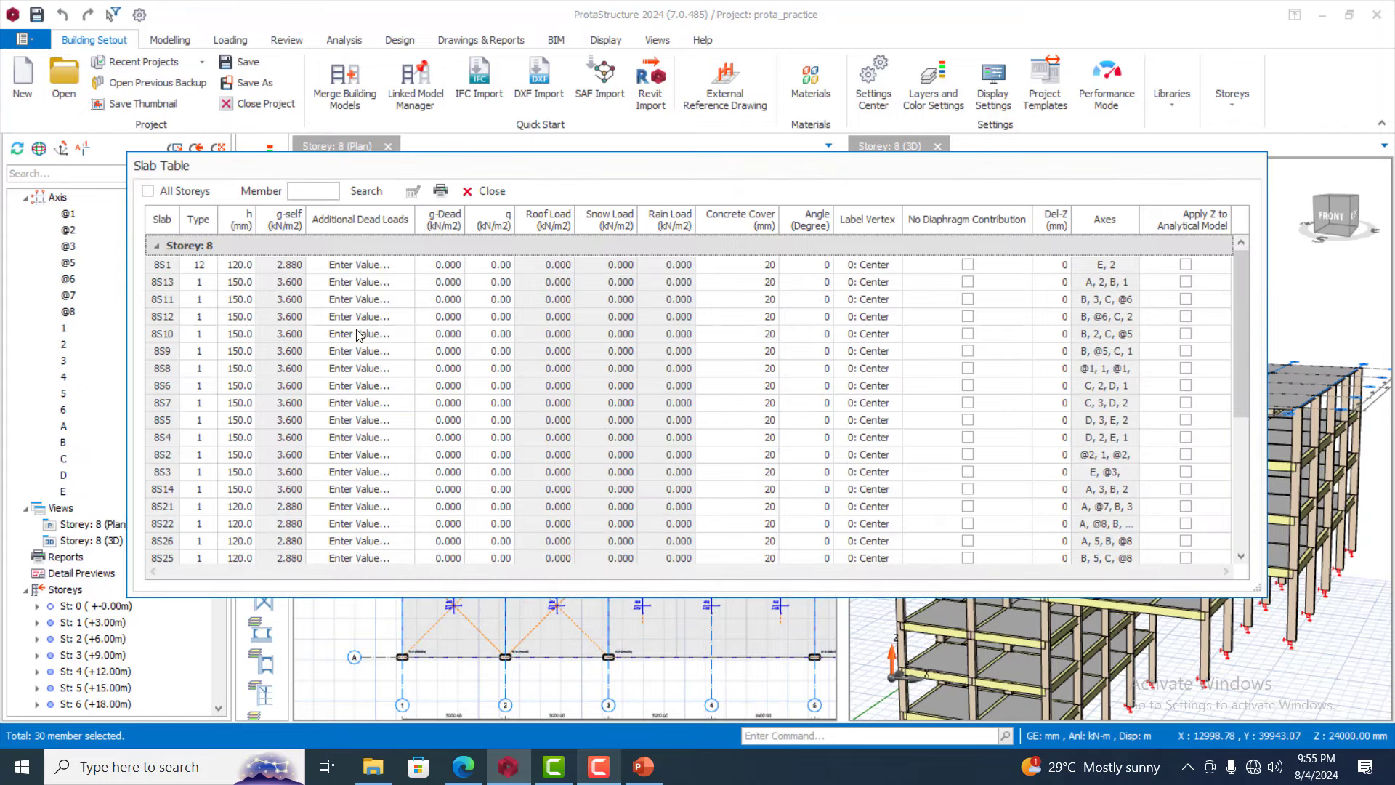
pyautogui.click(241, 226)
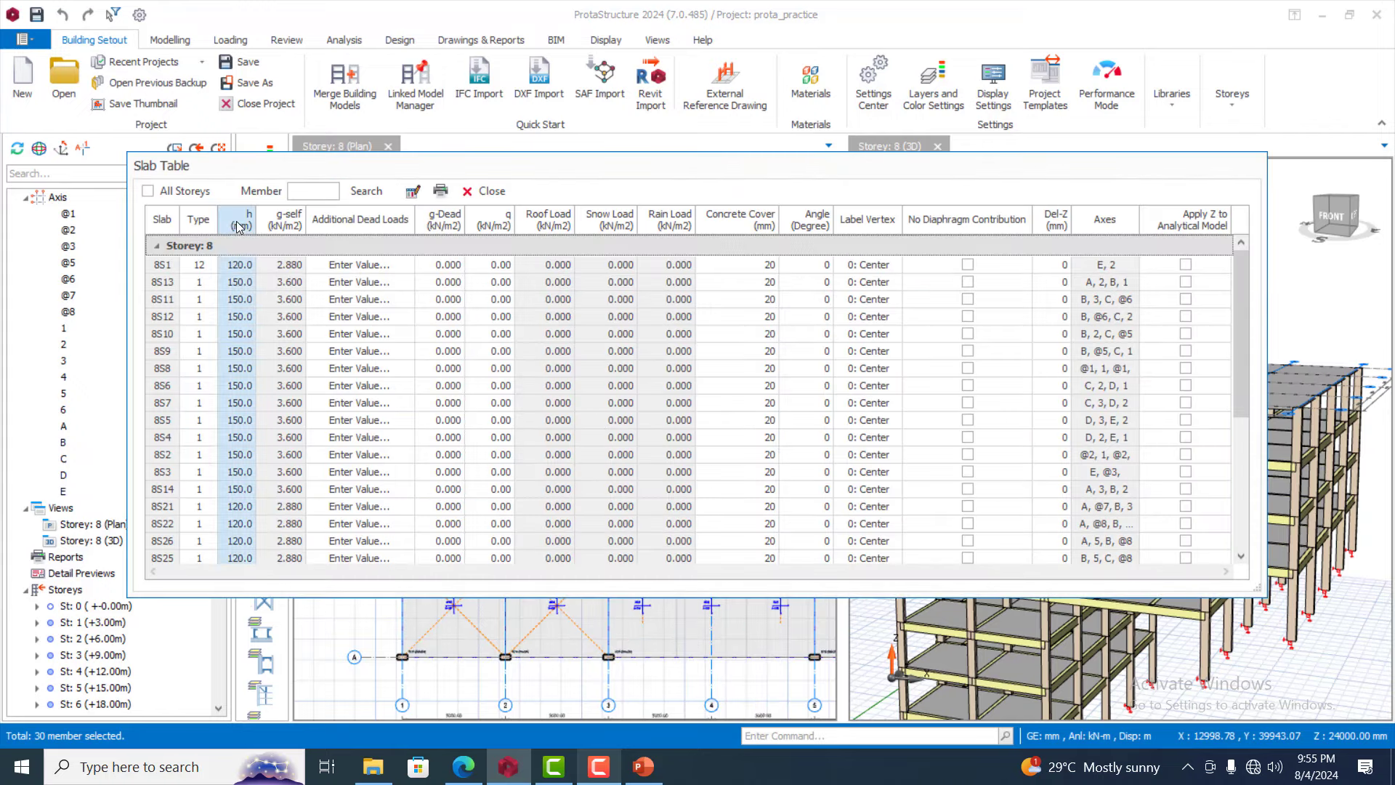
pyautogui.click(412, 192)
pyautogui.click(599, 336)
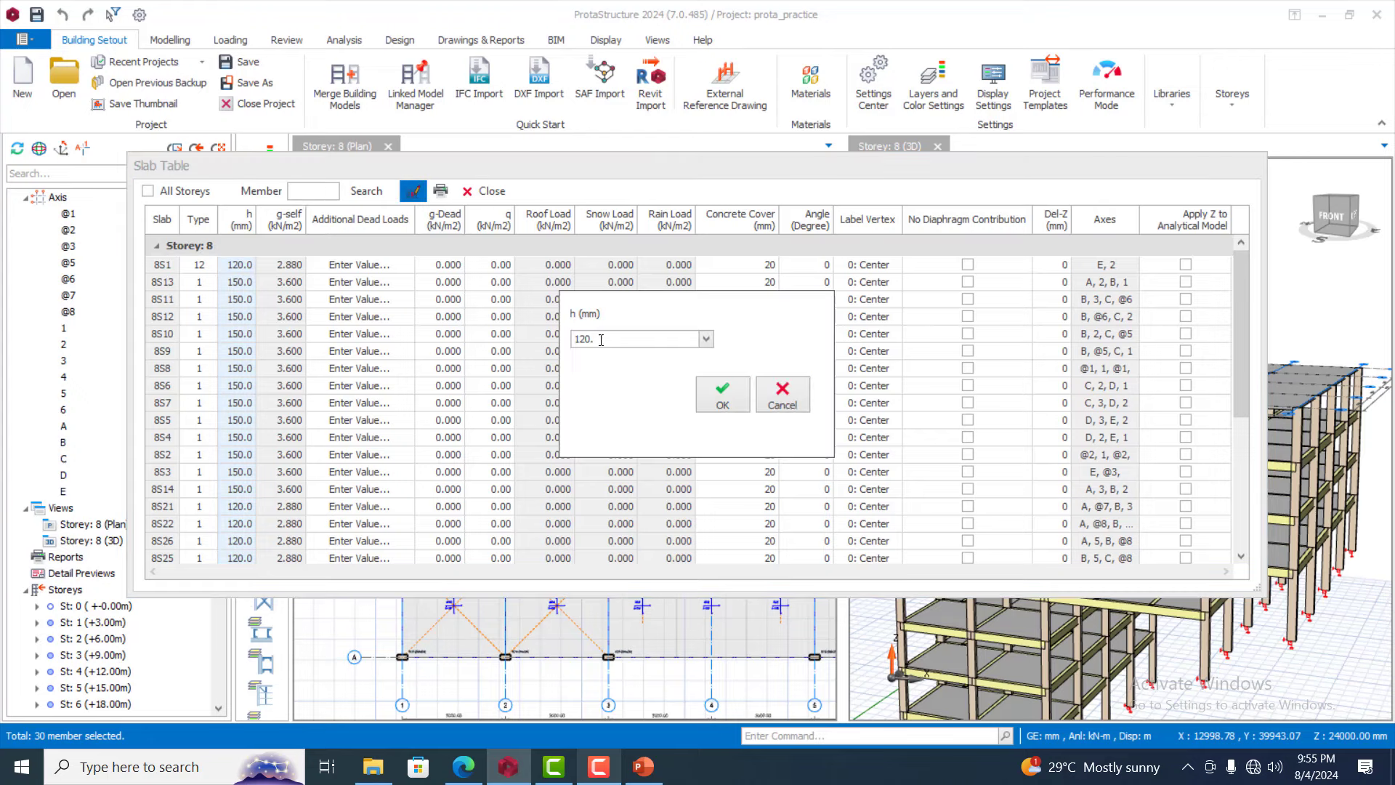
pyautogui.moveTo(597, 343); pyautogui.dragTo(579, 341)
pyautogui.write('35')
pyautogui.click(724, 402)
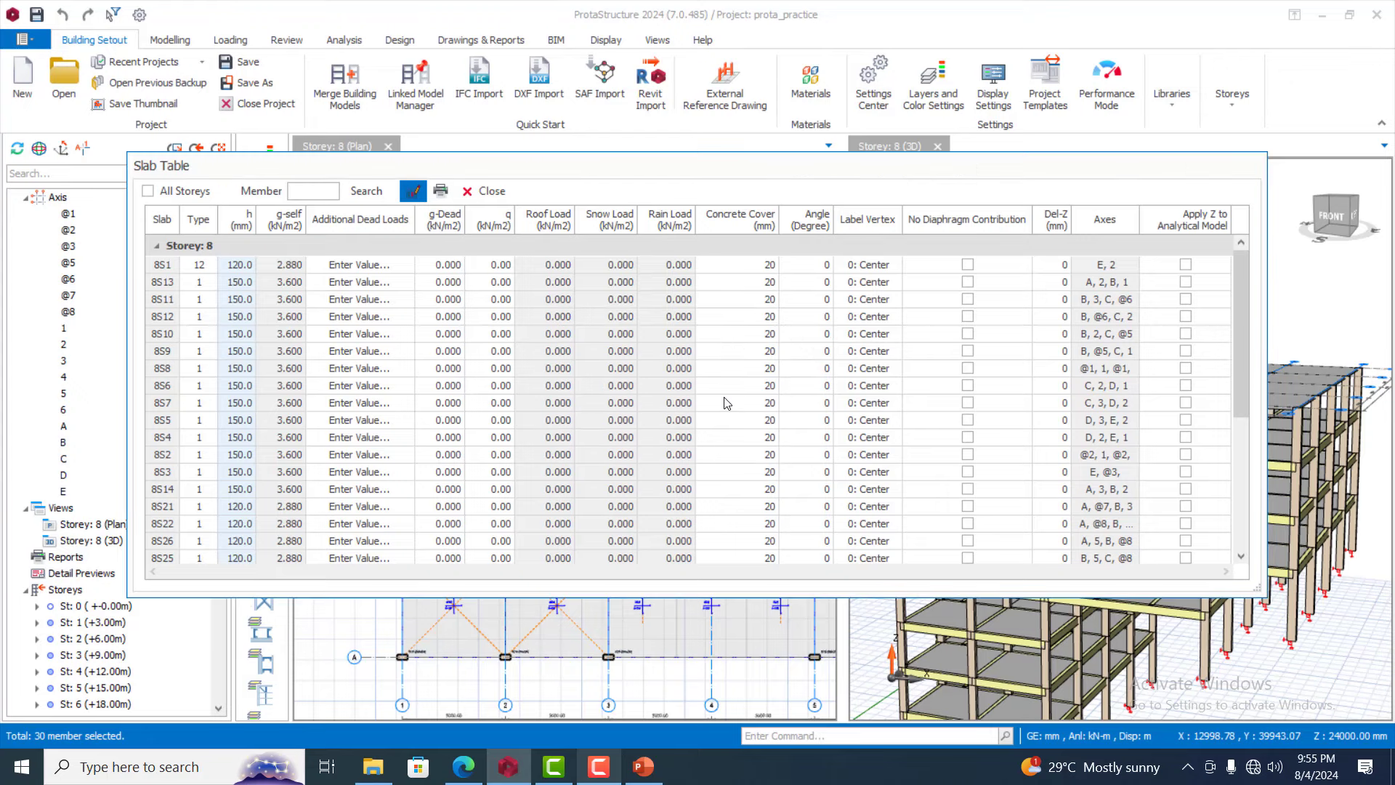
pyautogui.click(501, 196)
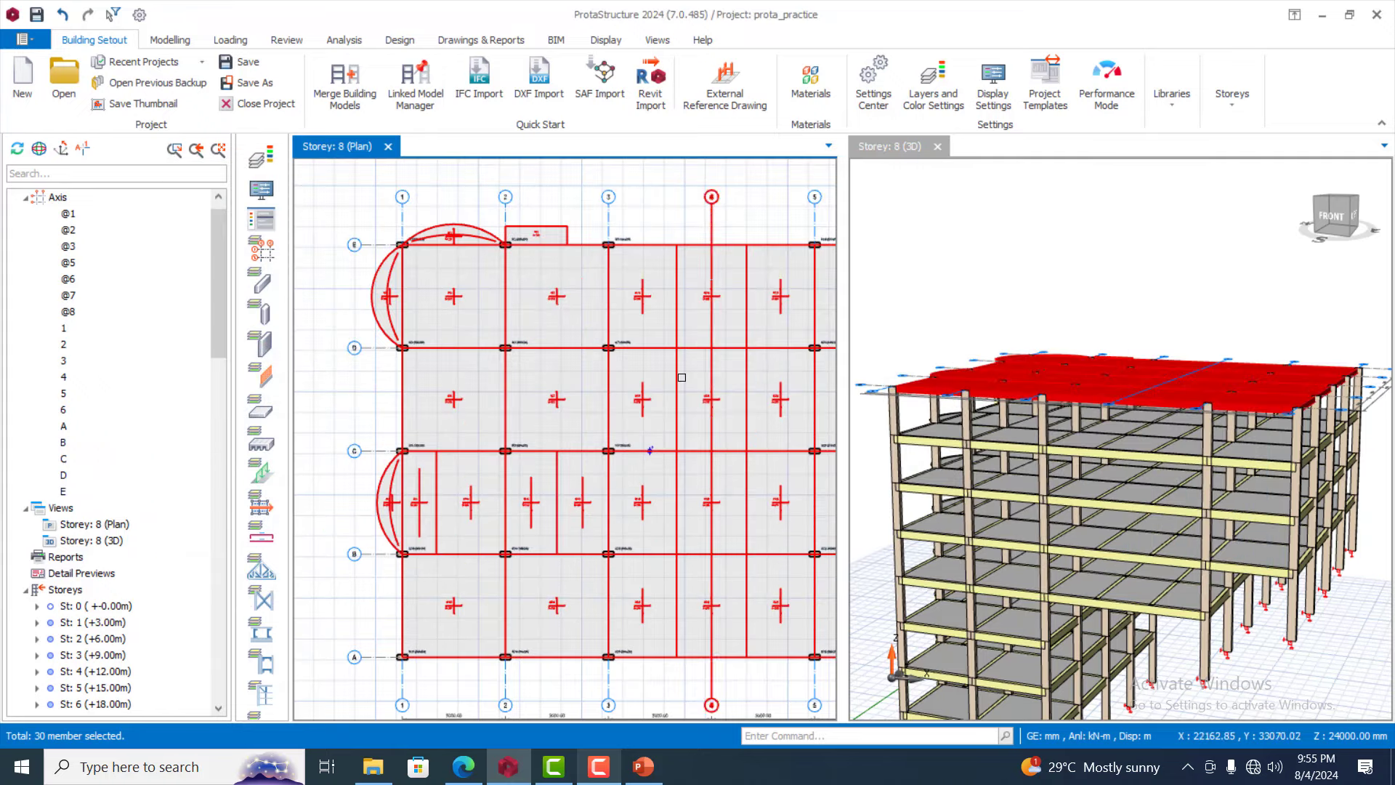
pyautogui.press('Escape')
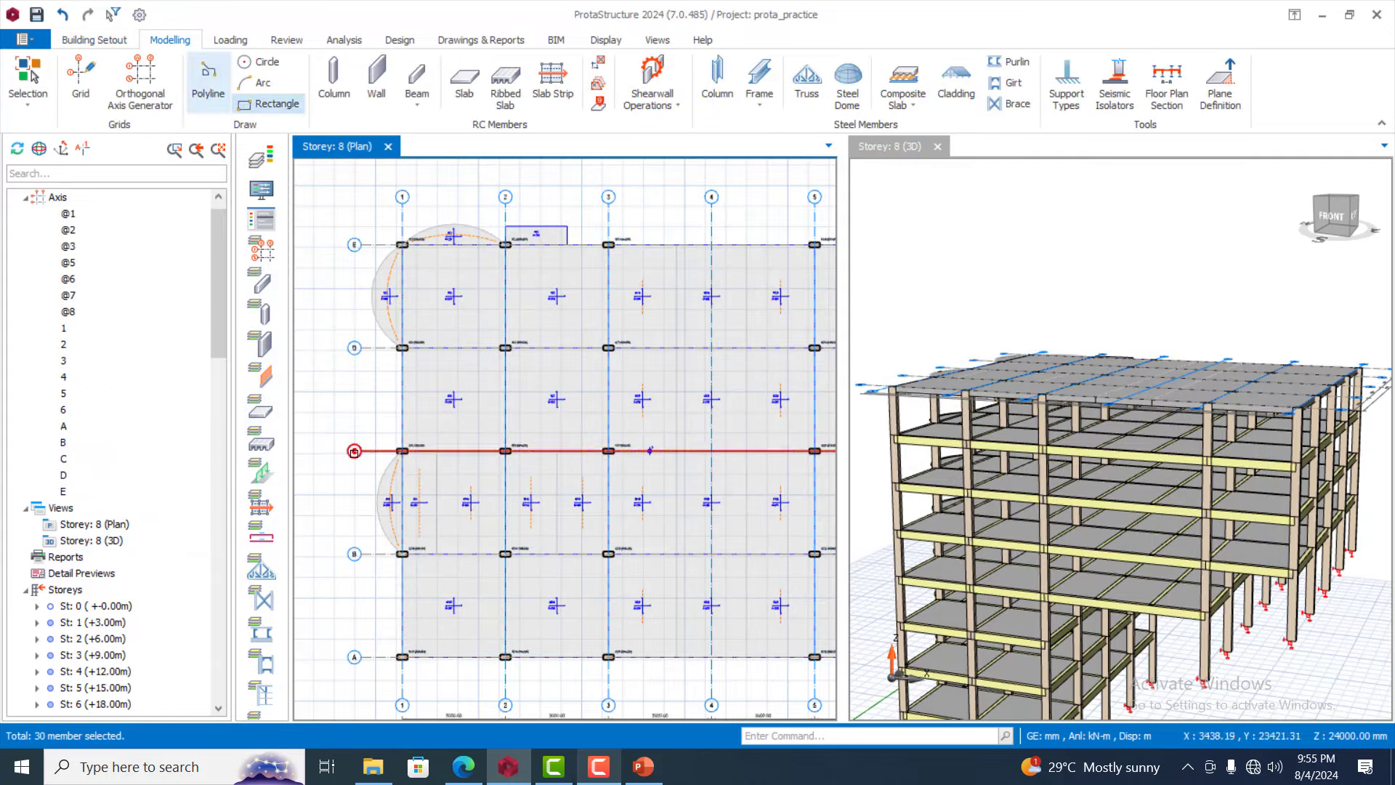
# Enable the drop layout in the Drop / Slab Patch Panel settings for the storey 8 column at axes D and 2
pyautogui.scroll(-1, 531, 370)
pyautogui.scroll(1, 708, 429)
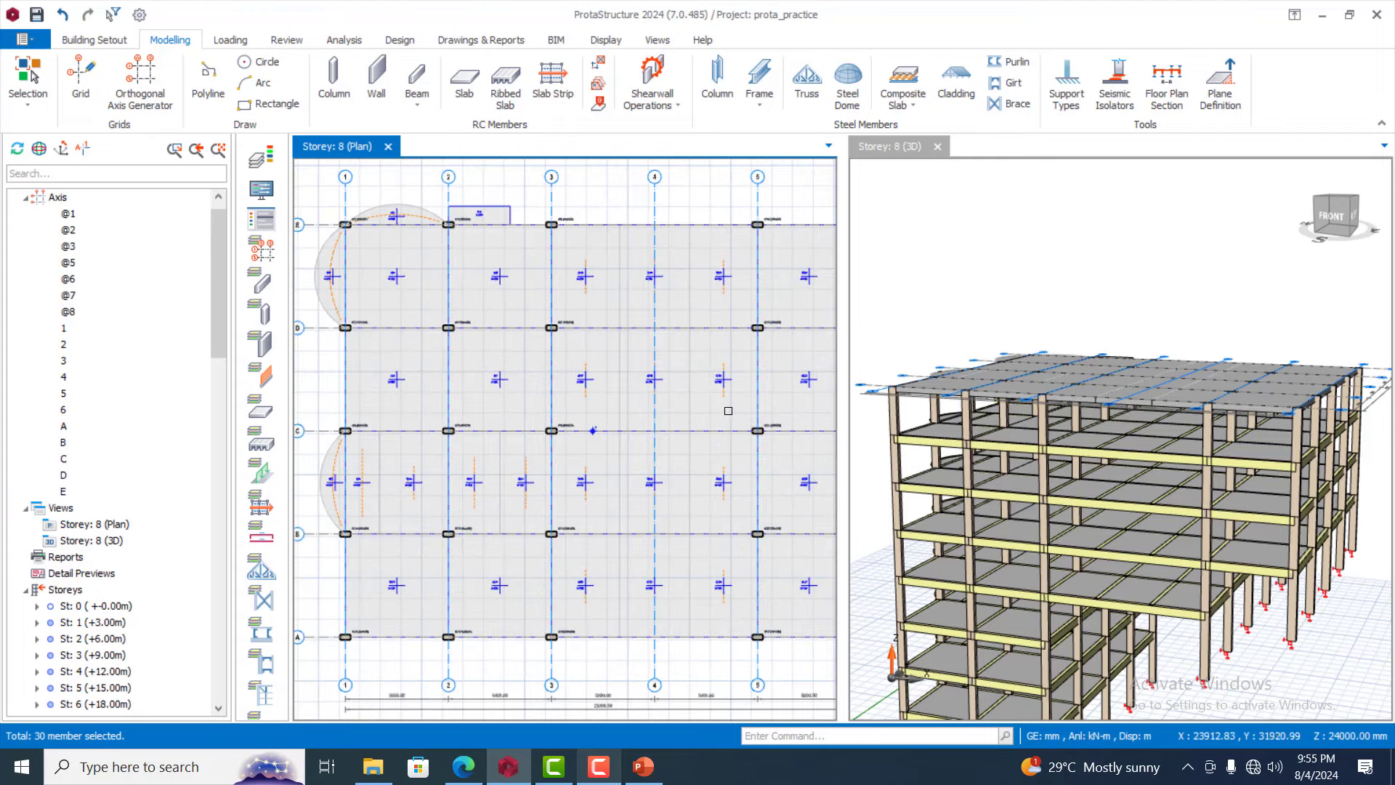
pyautogui.scroll(-1, 491, 332)
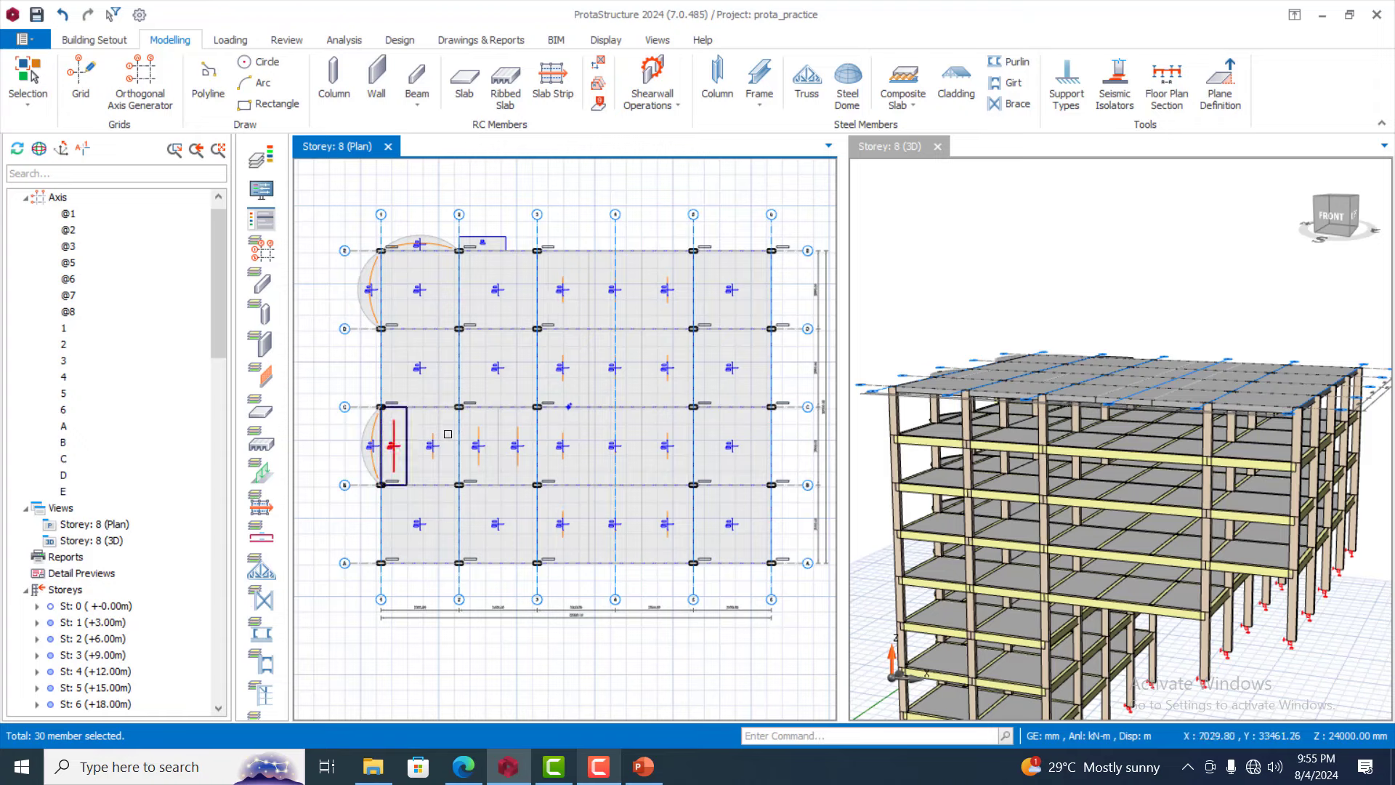
pyautogui.scroll(1, 480, 339)
pyautogui.scroll(1, 481, 339)
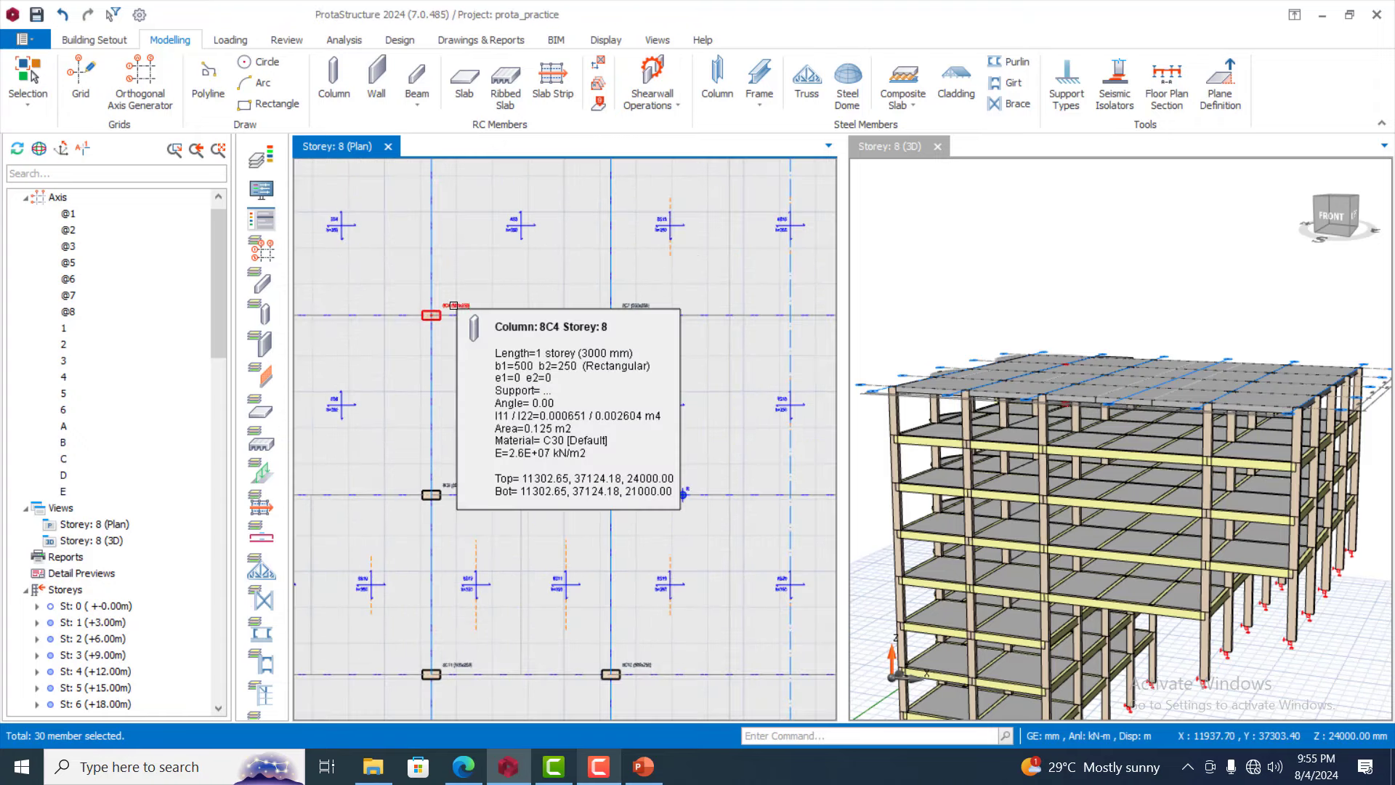
pyautogui.rightClick(454, 305)
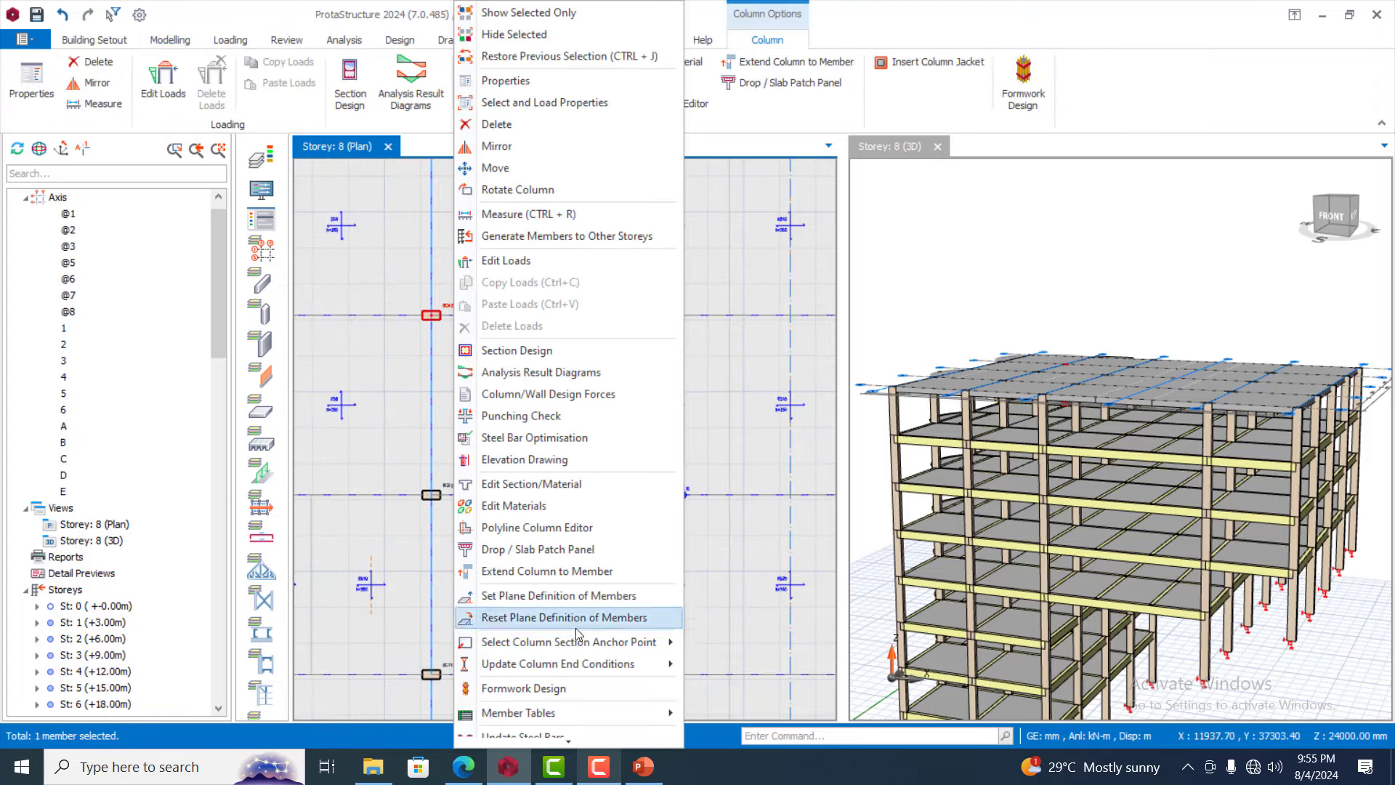
pyautogui.click(565, 550)
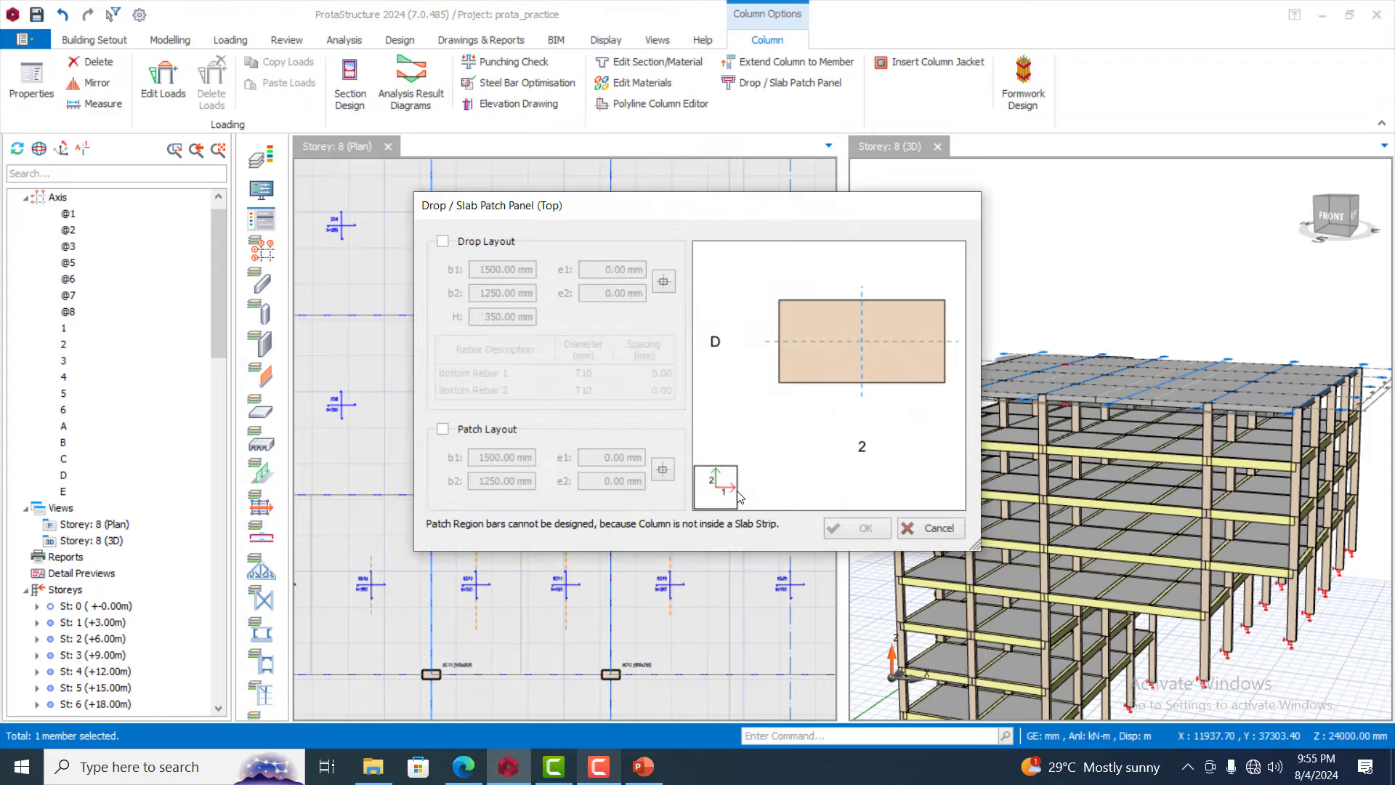
pyautogui.click(443, 242)
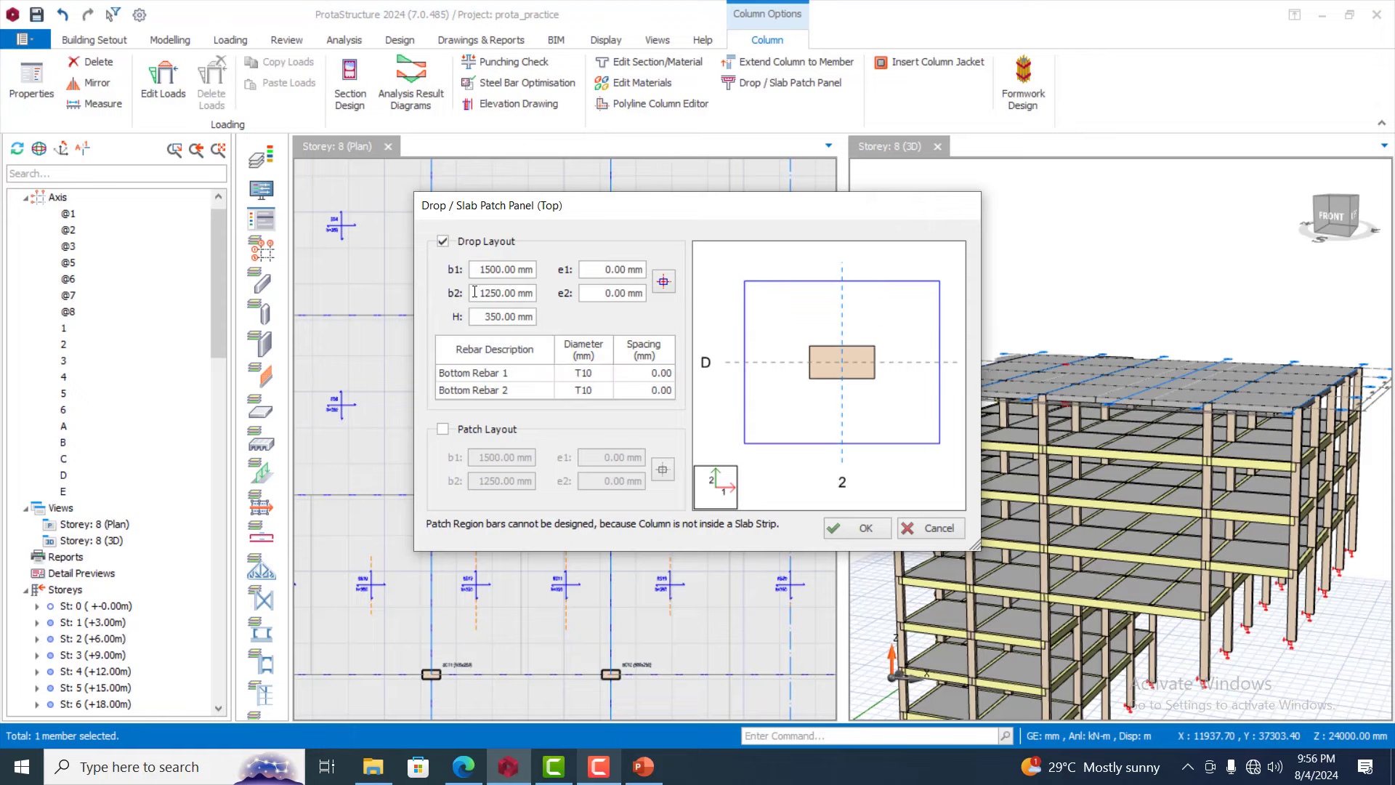
# Set the drop panel's b1 and b2 to 1200 mm and apply the layout to the column
pyautogui.doubleClick(478, 275)
pyautogui.write('1200')
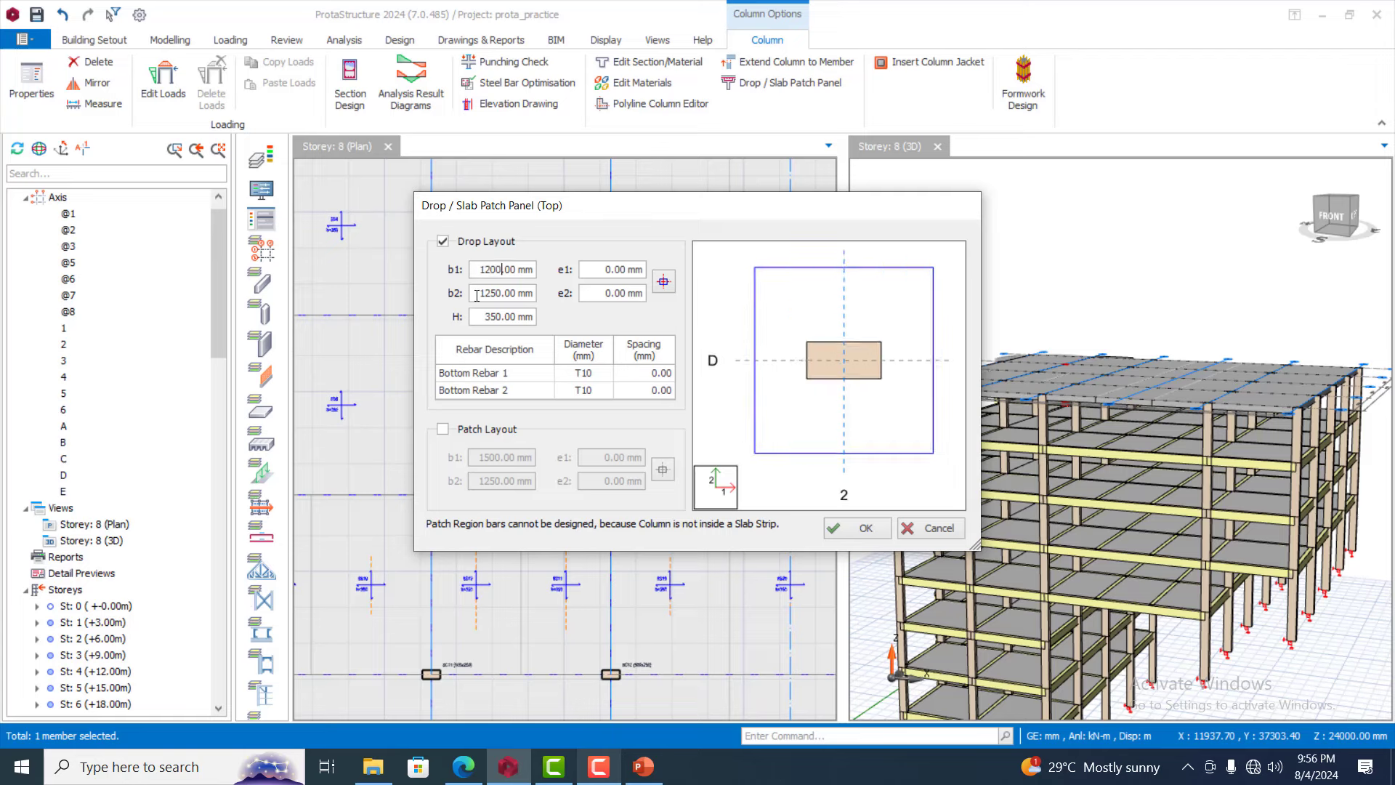
pyautogui.doubleClick(479, 294)
pyautogui.write('1')
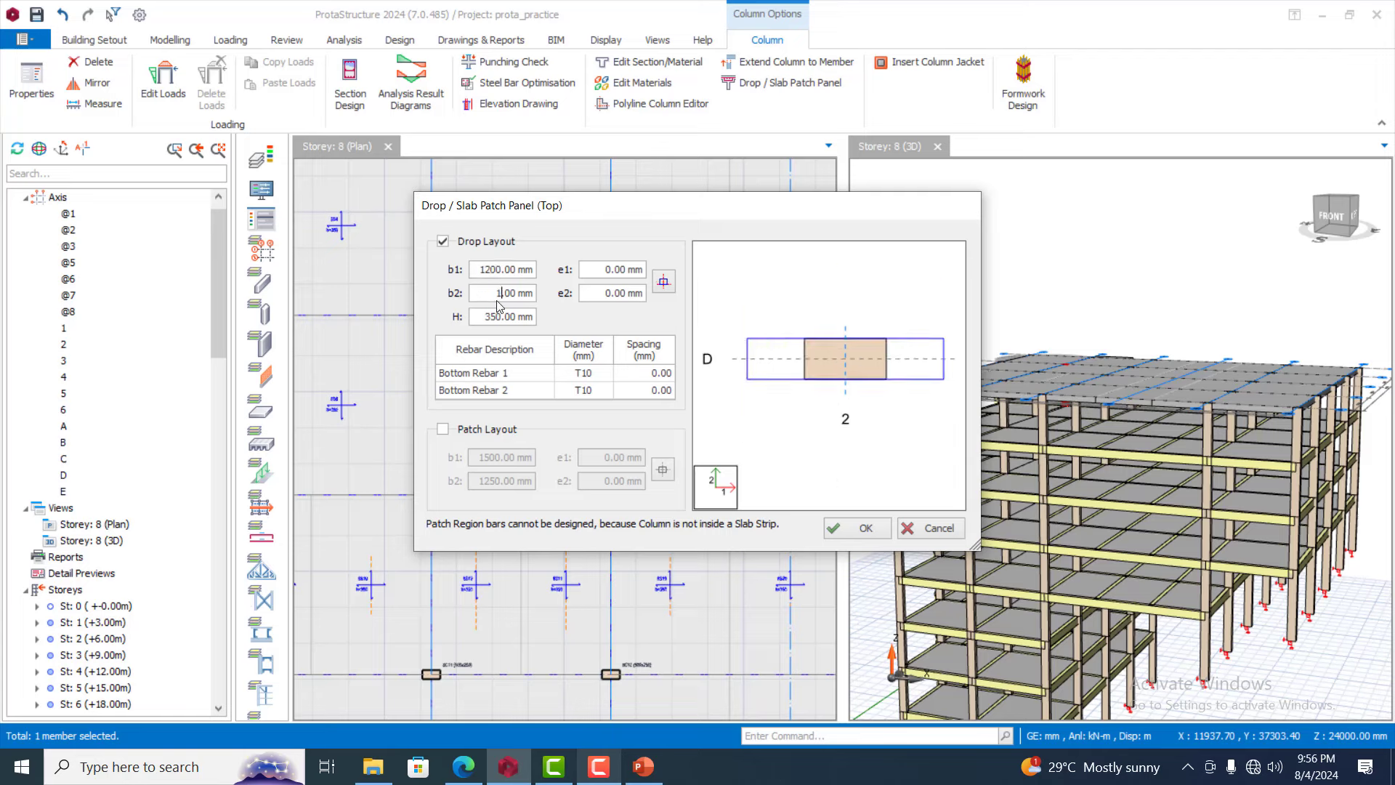
pyautogui.write('200')
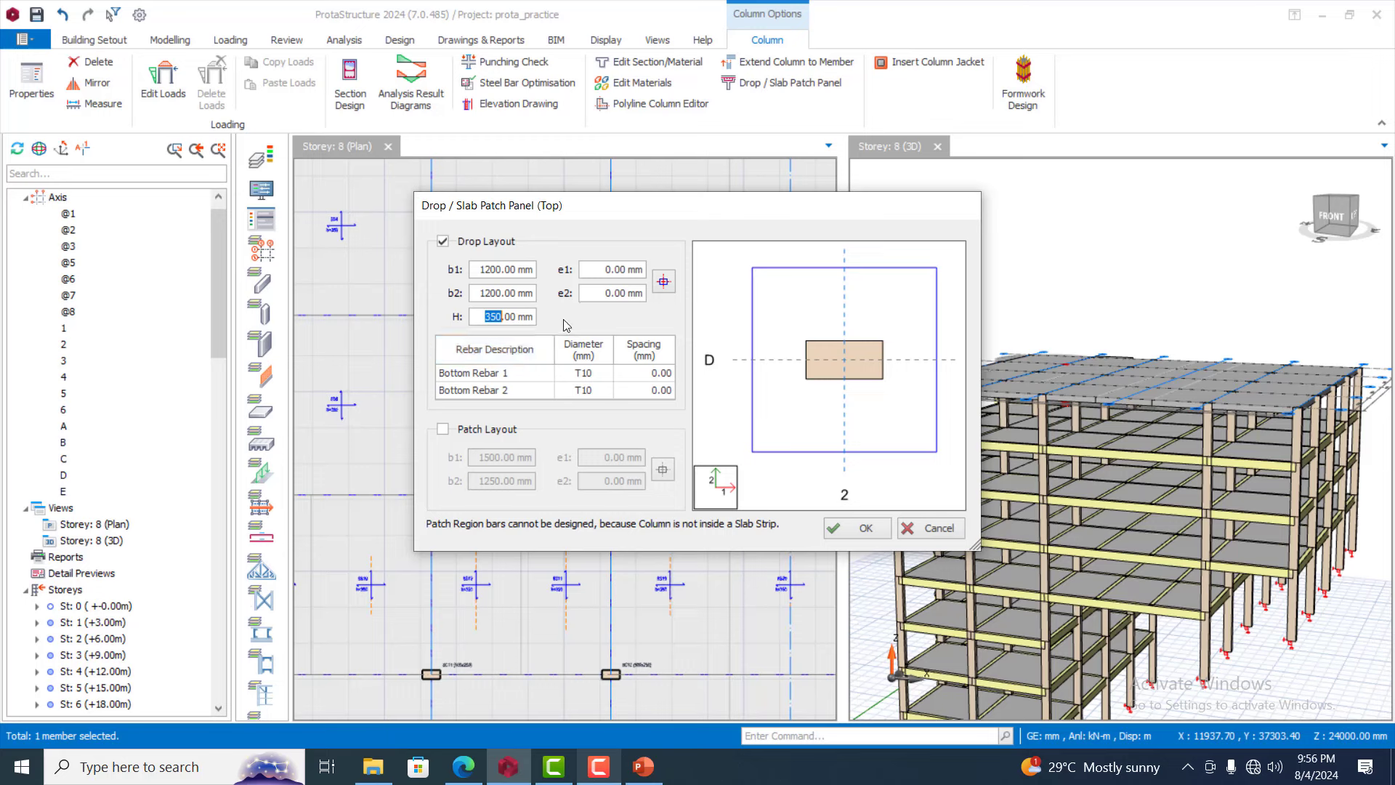
pyautogui.click(837, 529)
# Examine the drop panel of the storey 8 column at axes D and 2 in 3D and its geometry properties
pyautogui.scroll(-2, 1119, 523)
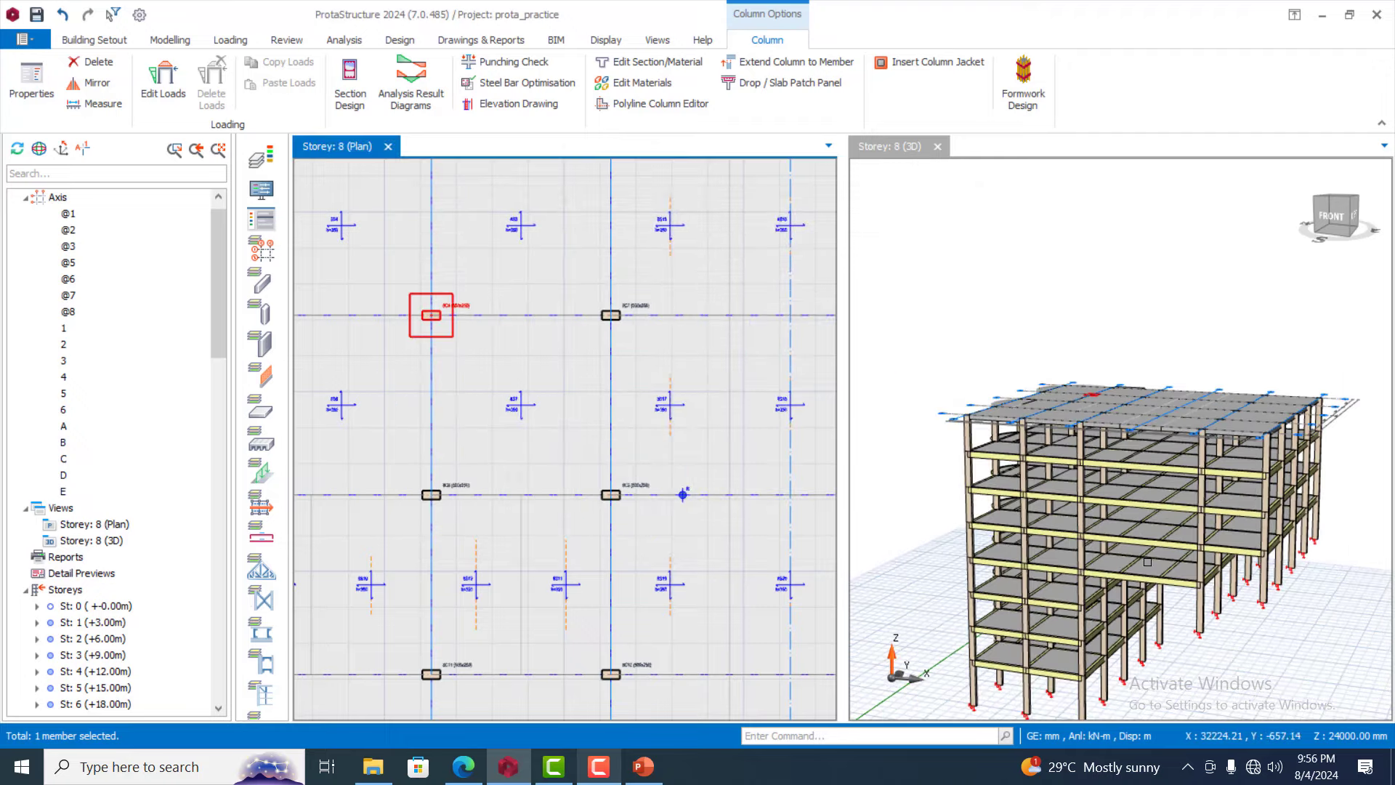
pyautogui.moveTo(1114, 523); pyautogui.dragTo(1297, 536, button='middle')
pyautogui.scroll(2, 994, 379)
pyautogui.scroll(5, 994, 379)
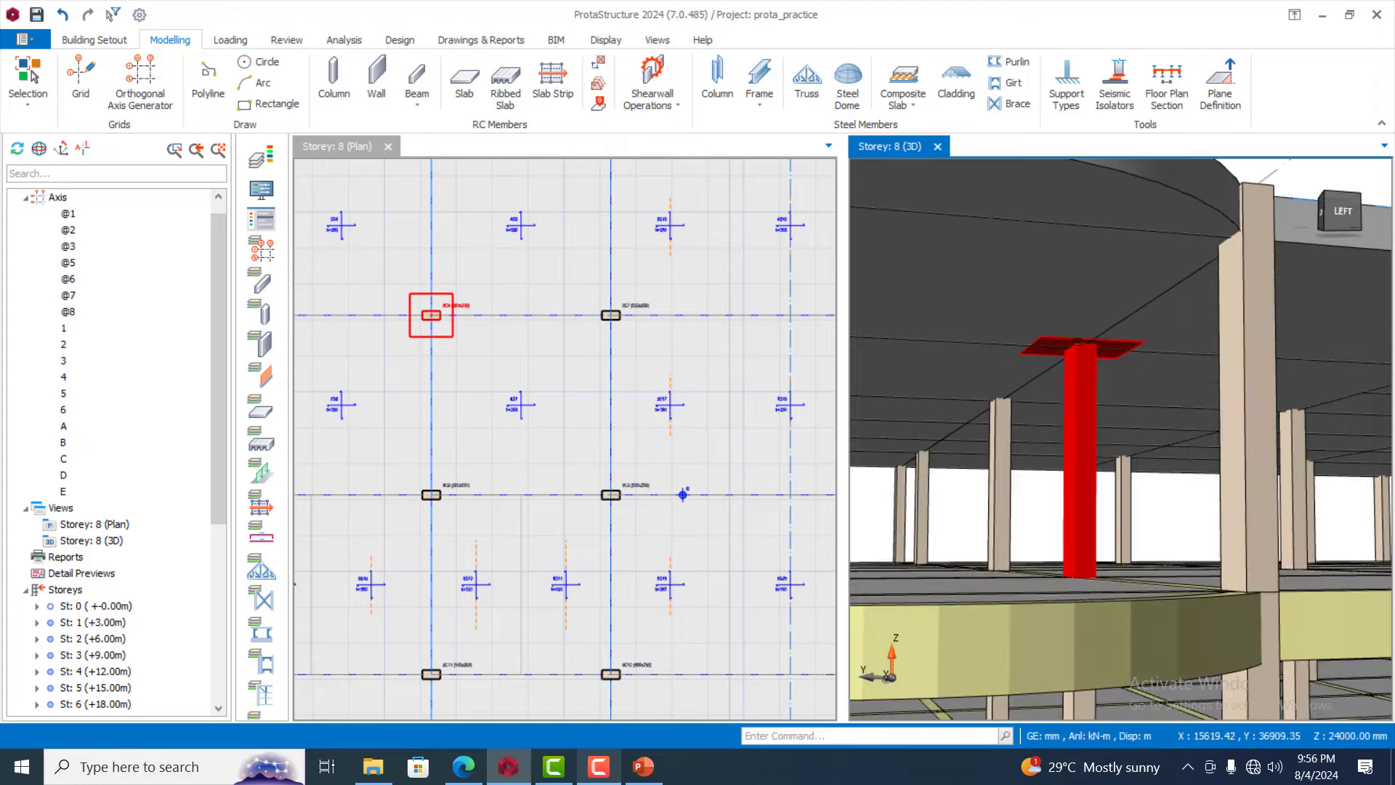
pyautogui.rightClick(447, 290)
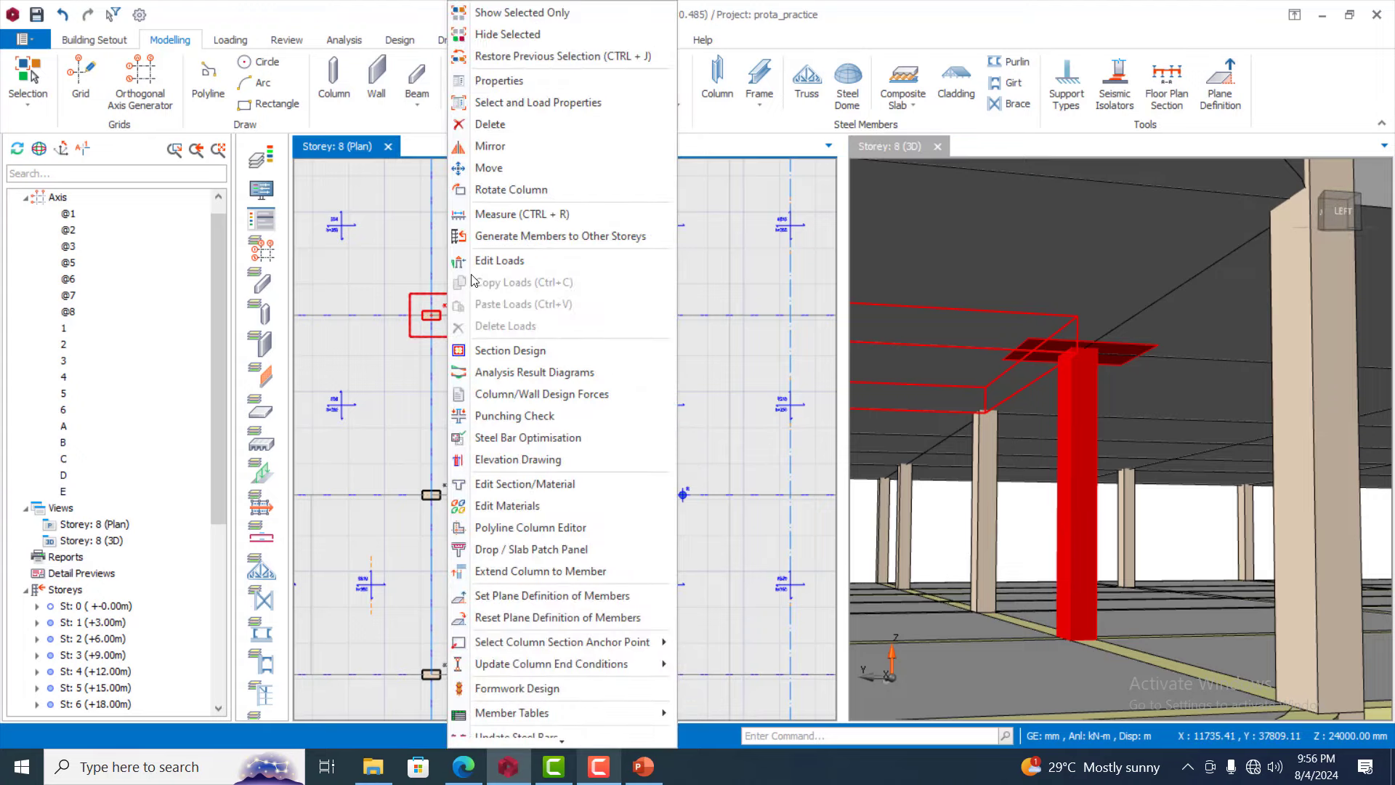
pyautogui.click(511, 81)
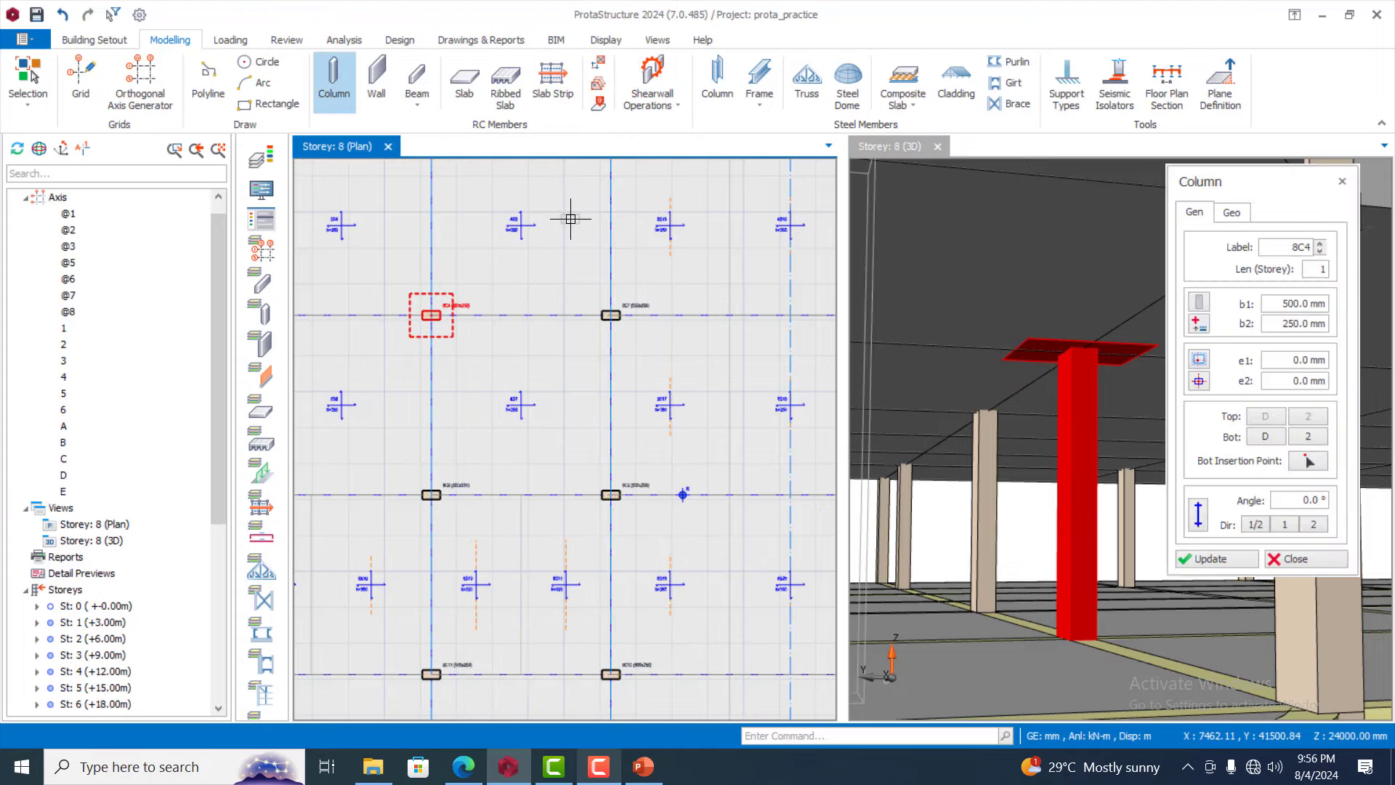
pyautogui.click(1229, 213)
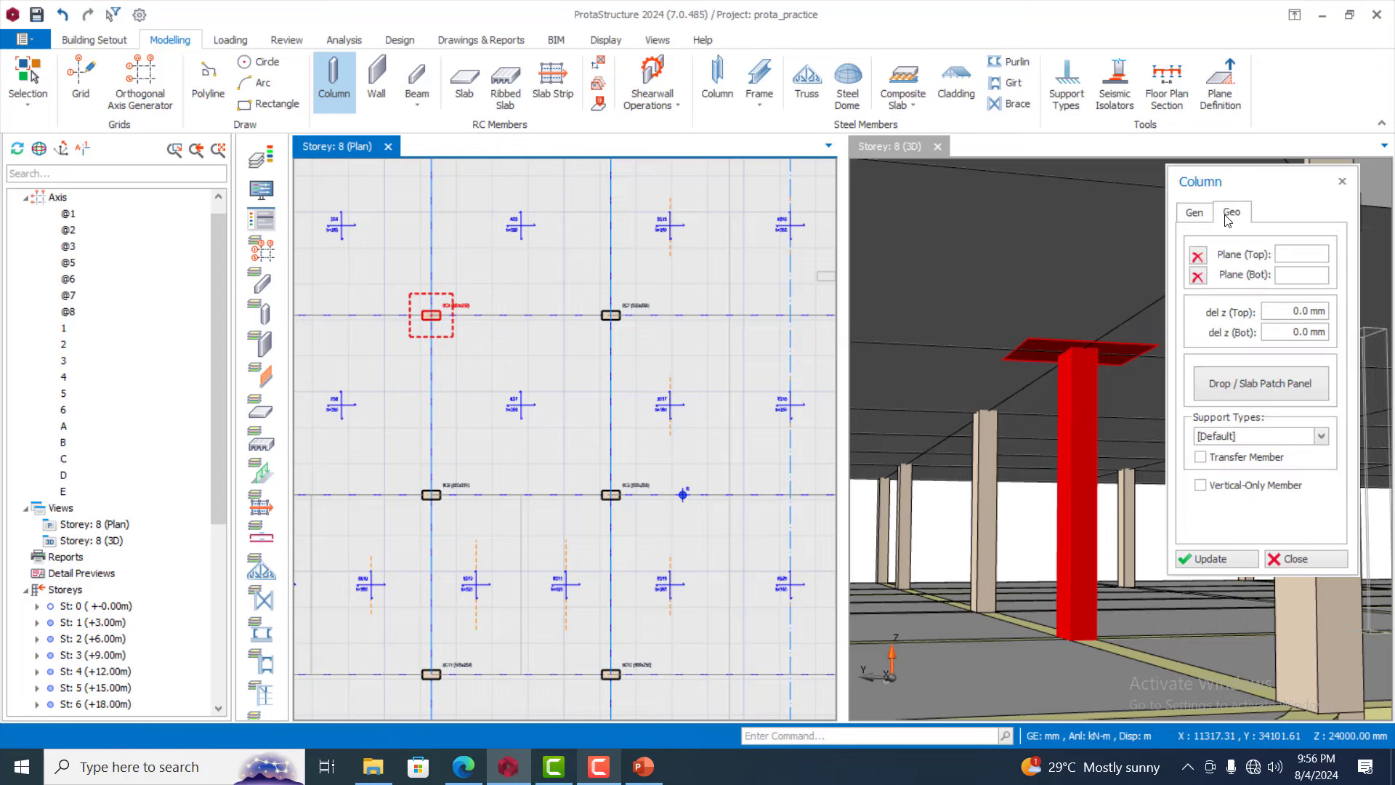
pyautogui.click(1342, 181)
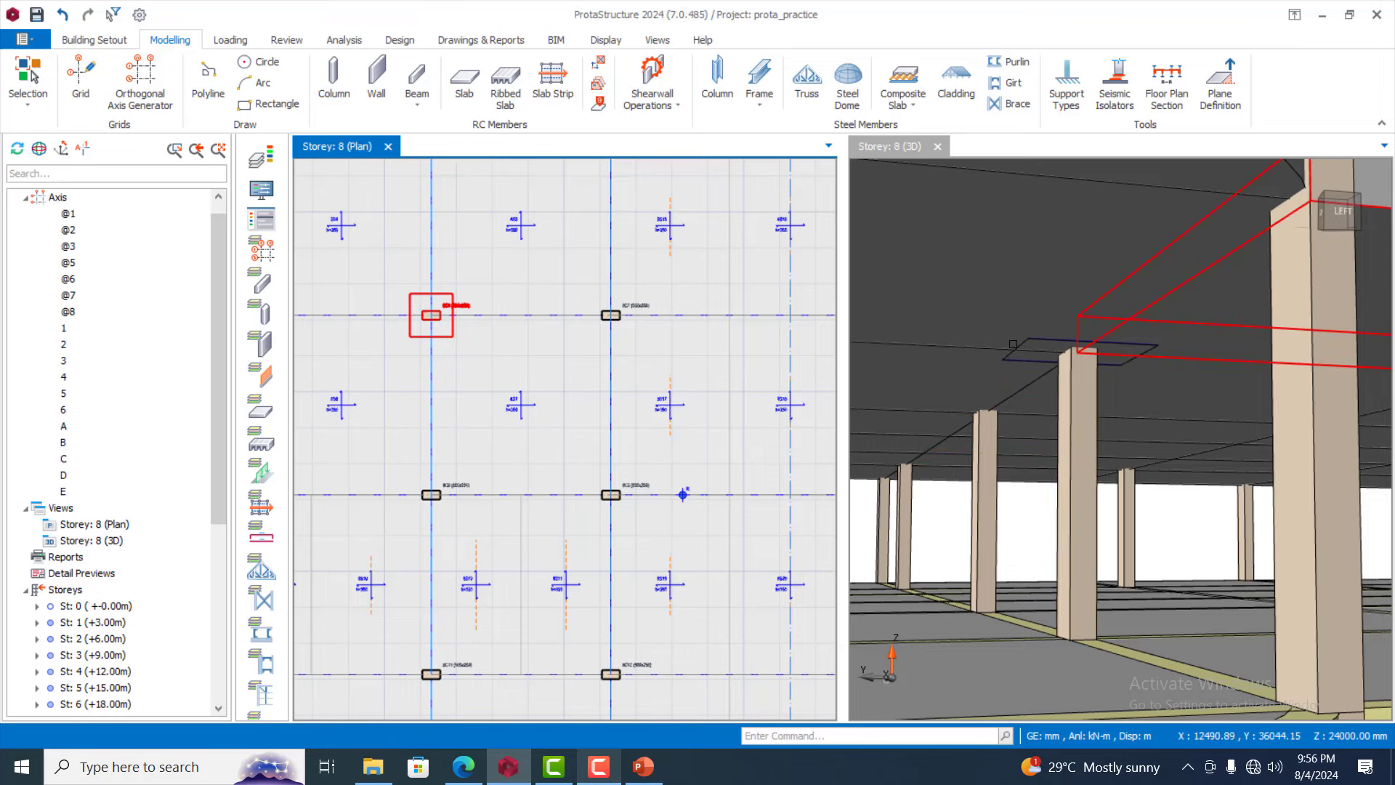
# Enable the drop layout for the storey 8 column at axes E and 6 with b1 and b2 of 1200 mm, and close its properties
pyautogui.doubleClick(451, 305)
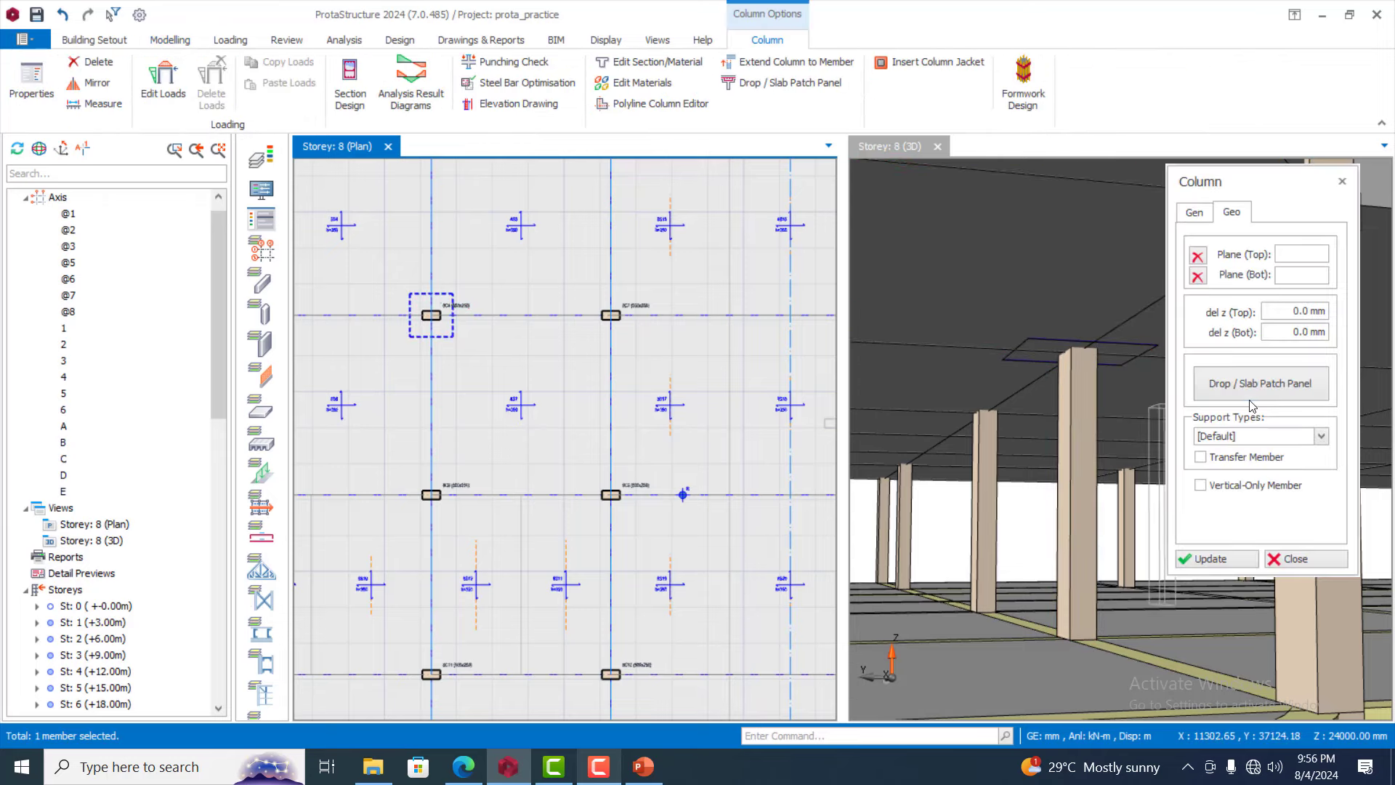
pyautogui.click(1263, 383)
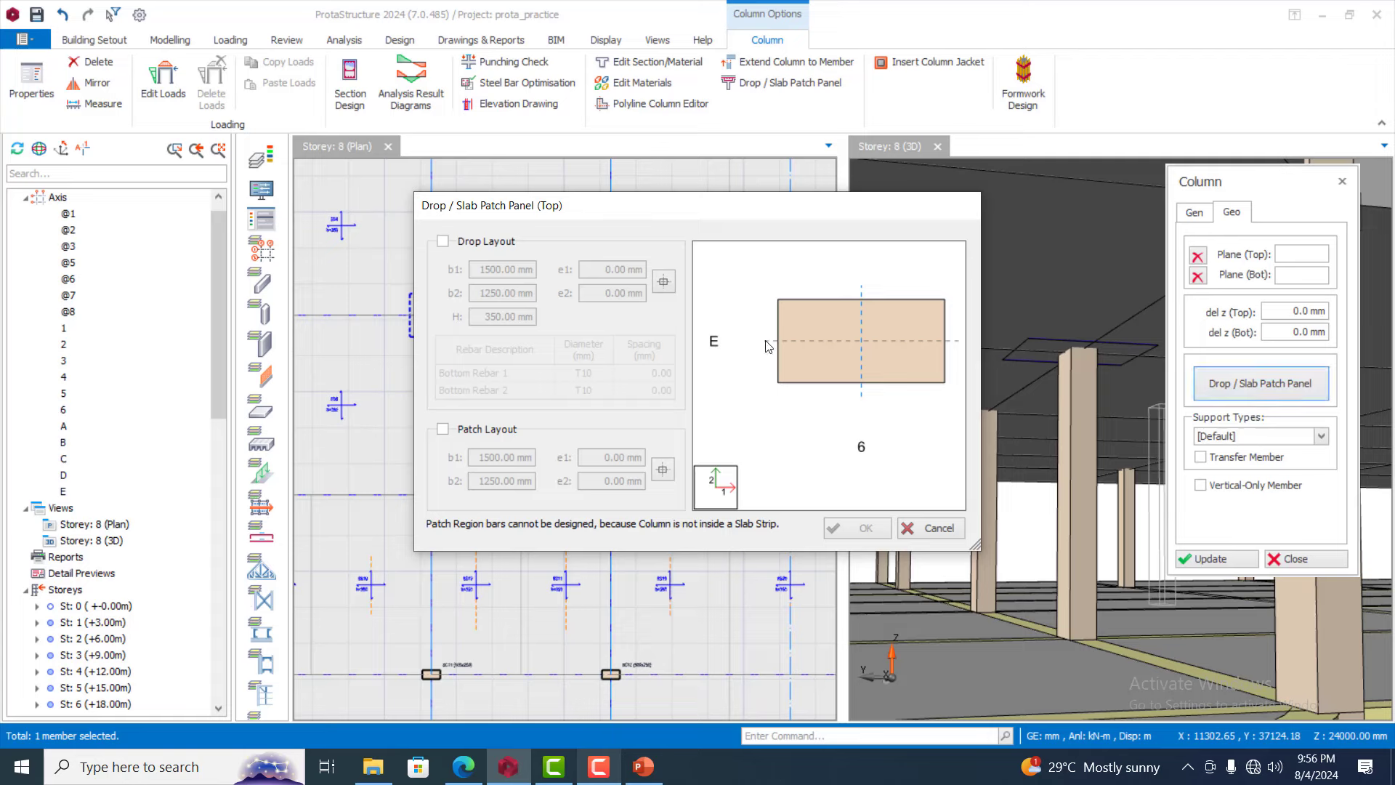
pyautogui.click(444, 242)
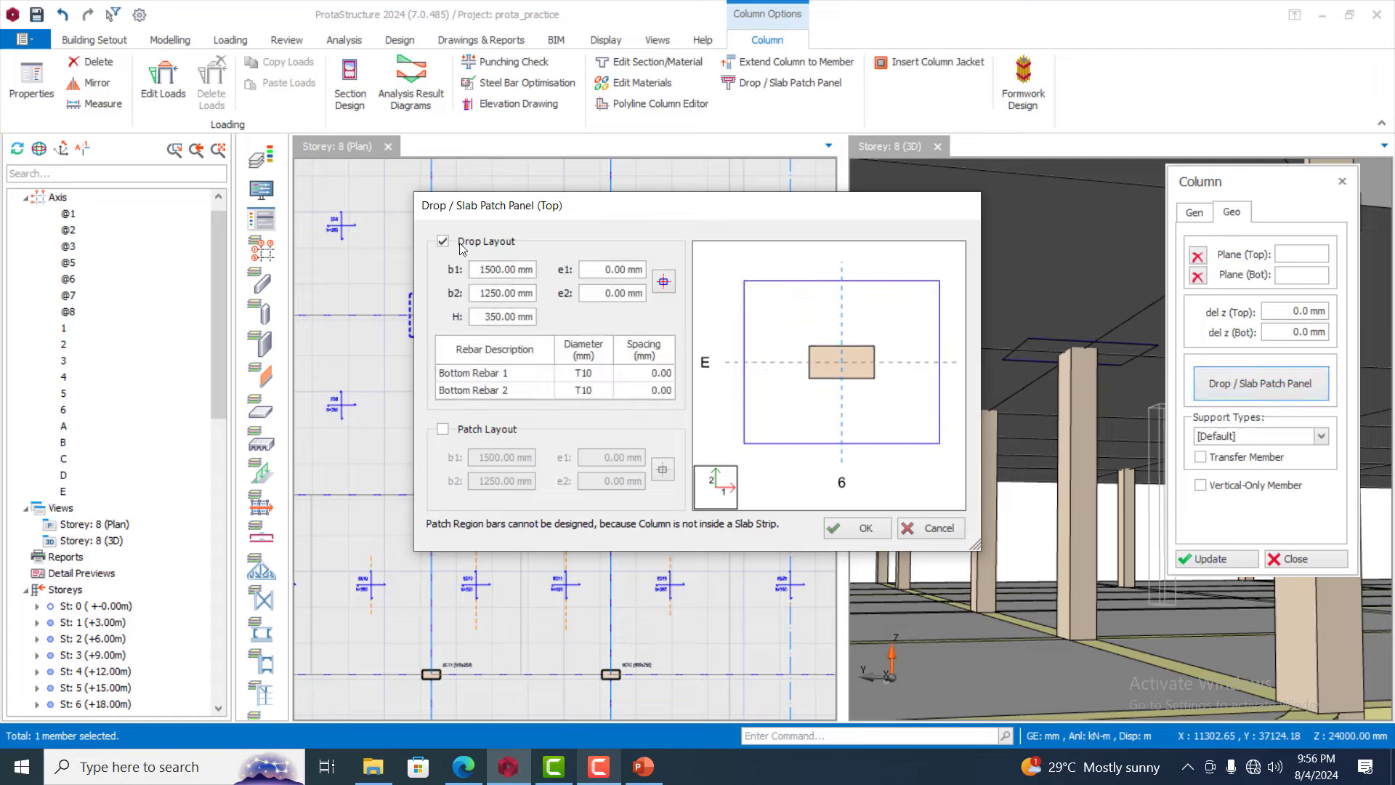
pyautogui.doubleClick(488, 275)
pyautogui.write('1200')
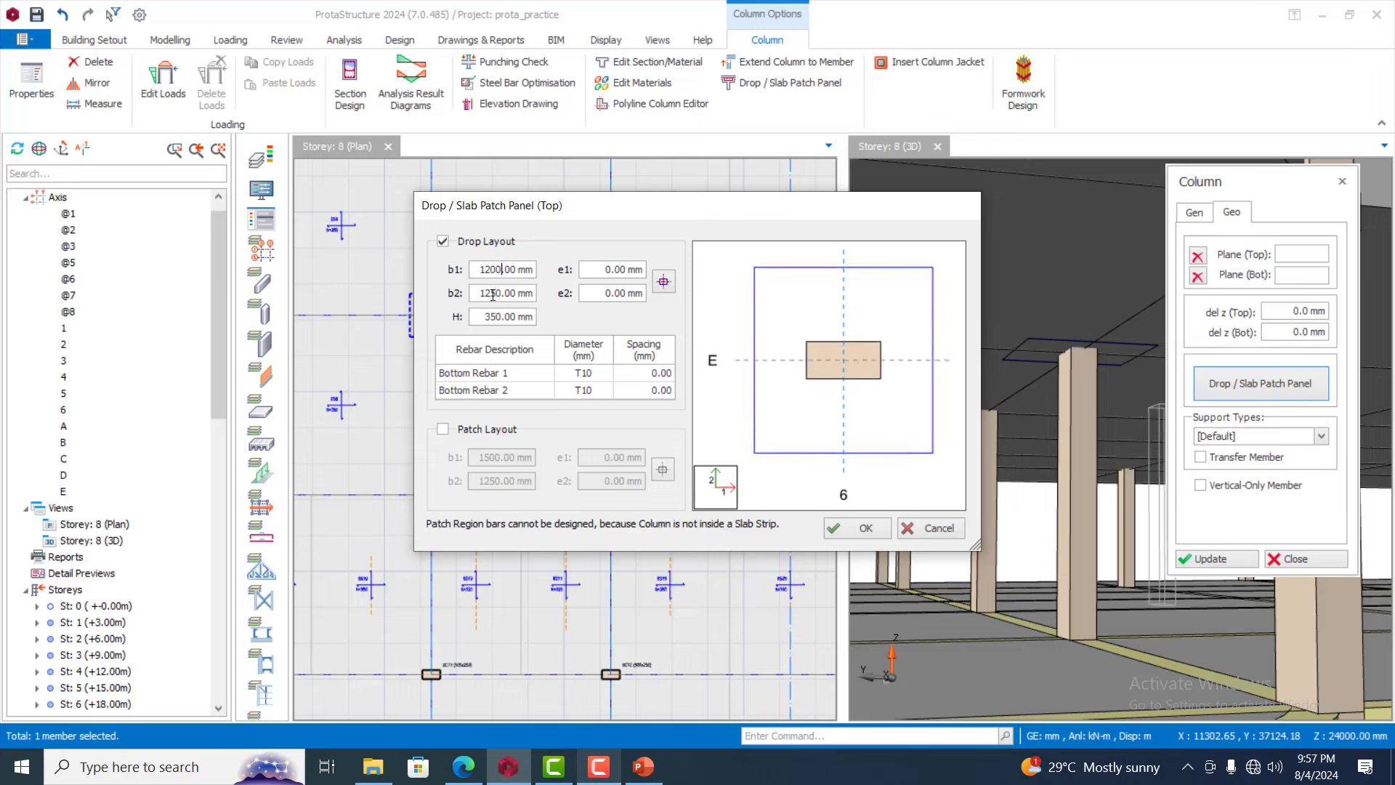
pyautogui.doubleClick(481, 292)
pyautogui.write('12')
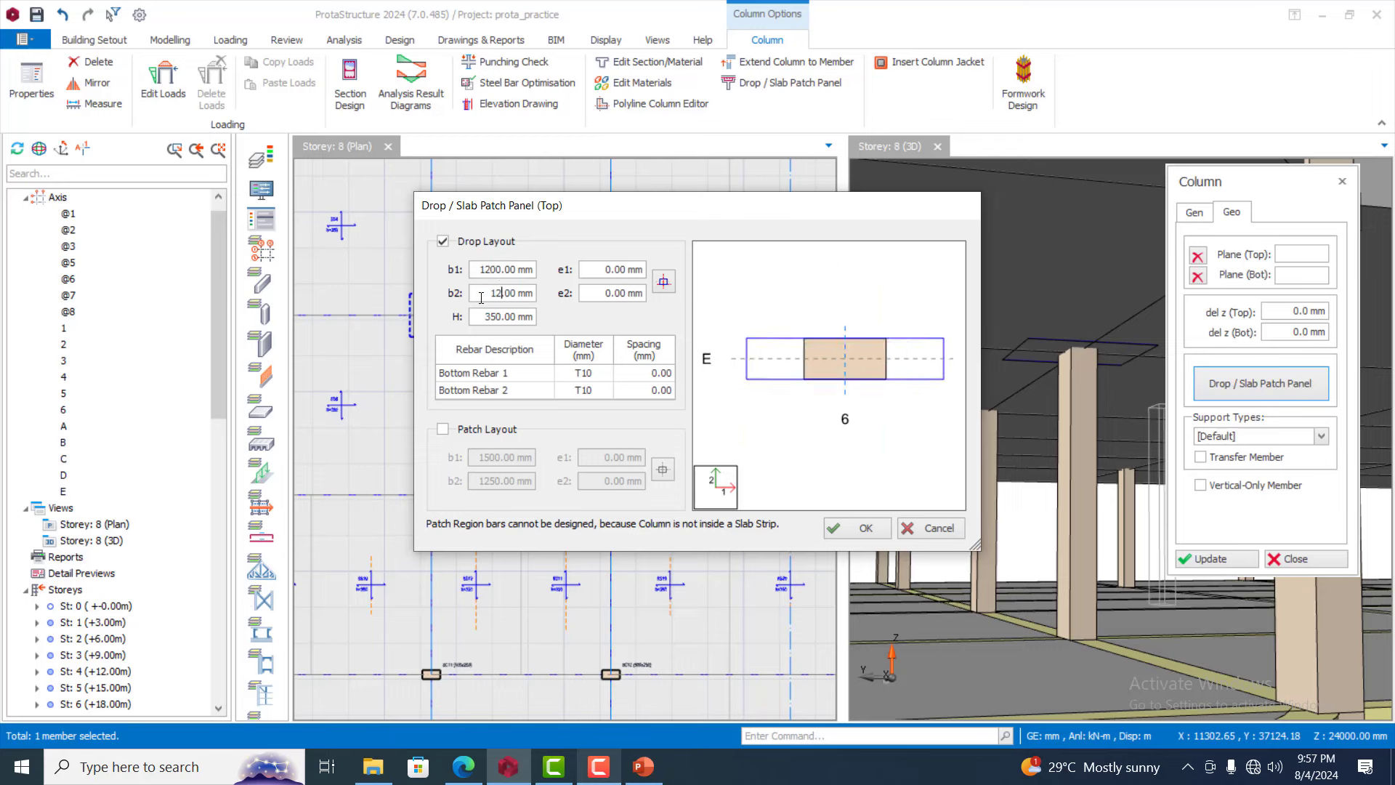
pyautogui.write('00')
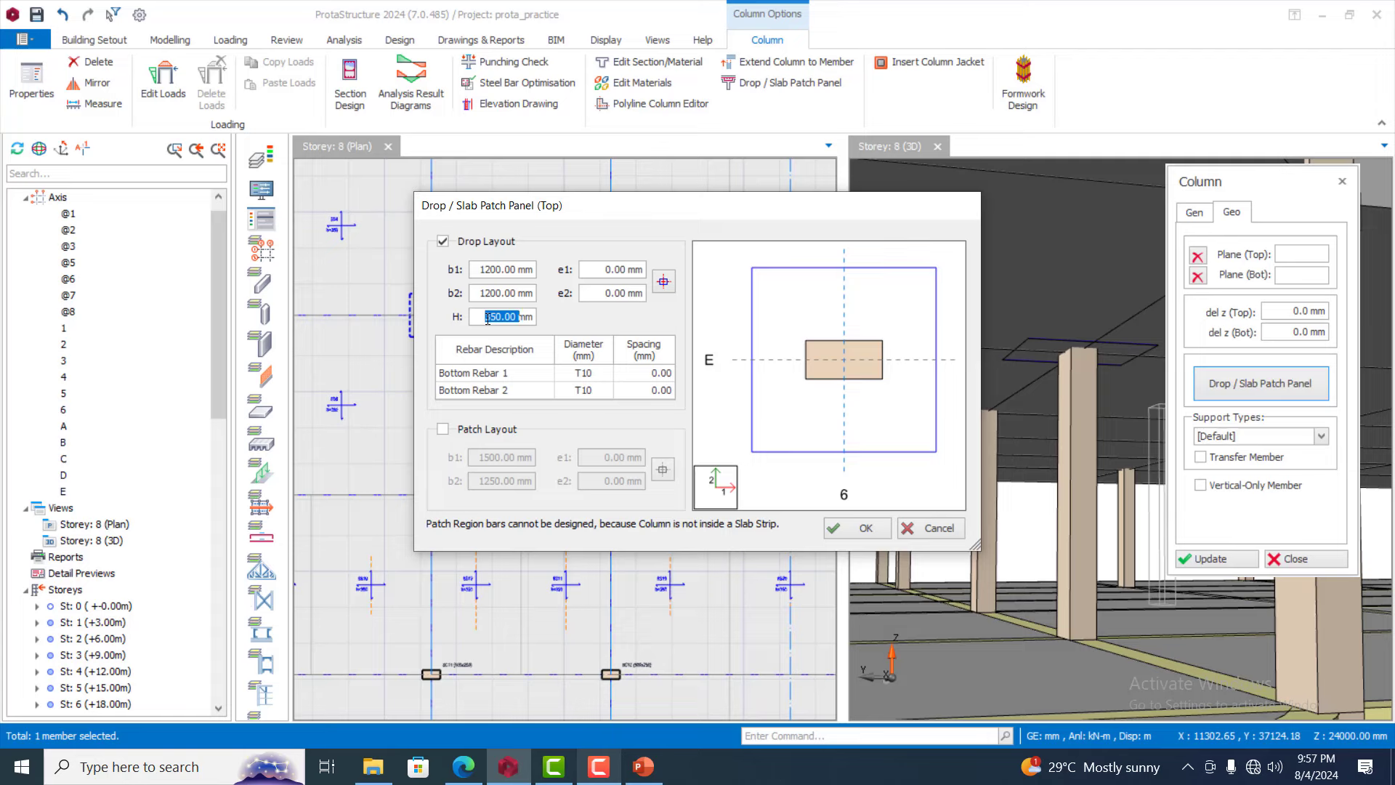
pyautogui.write('0')
pyautogui.click(844, 529)
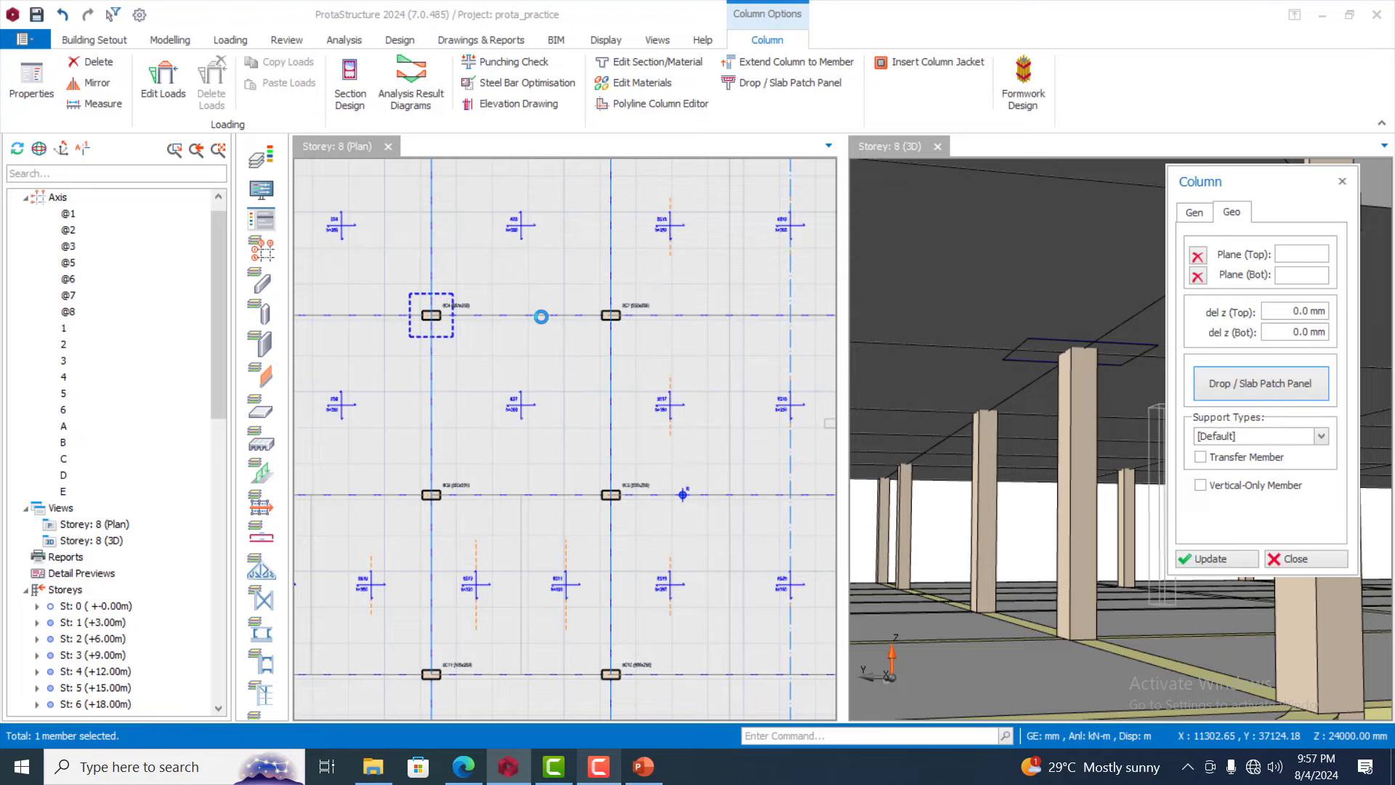
pyautogui.scroll(-4, 560, 307)
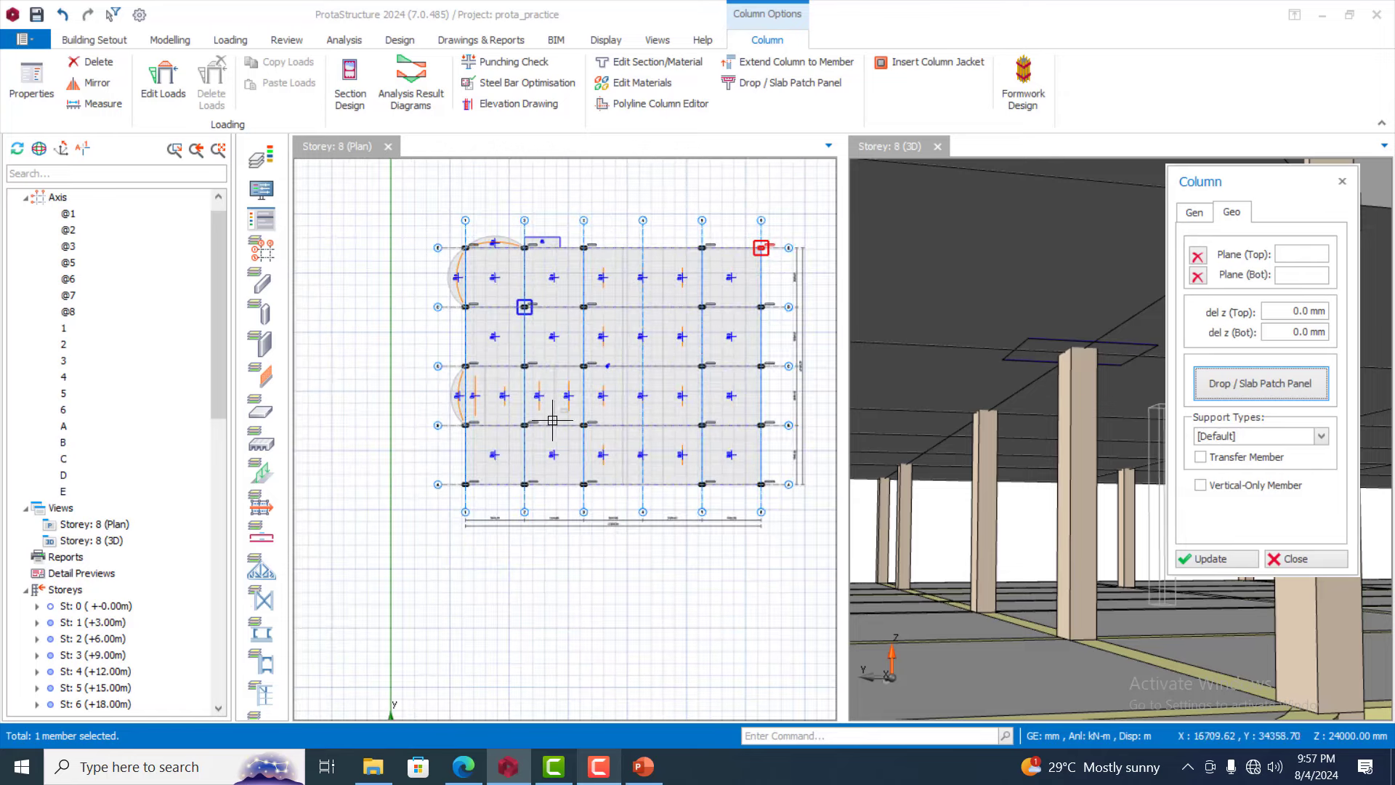
pyautogui.press('Escape')
# Examine the columns and drop panels of storey 8 in the plan and 3D views, including the column at axes D and 3
pyautogui.scroll(4, 617, 392)
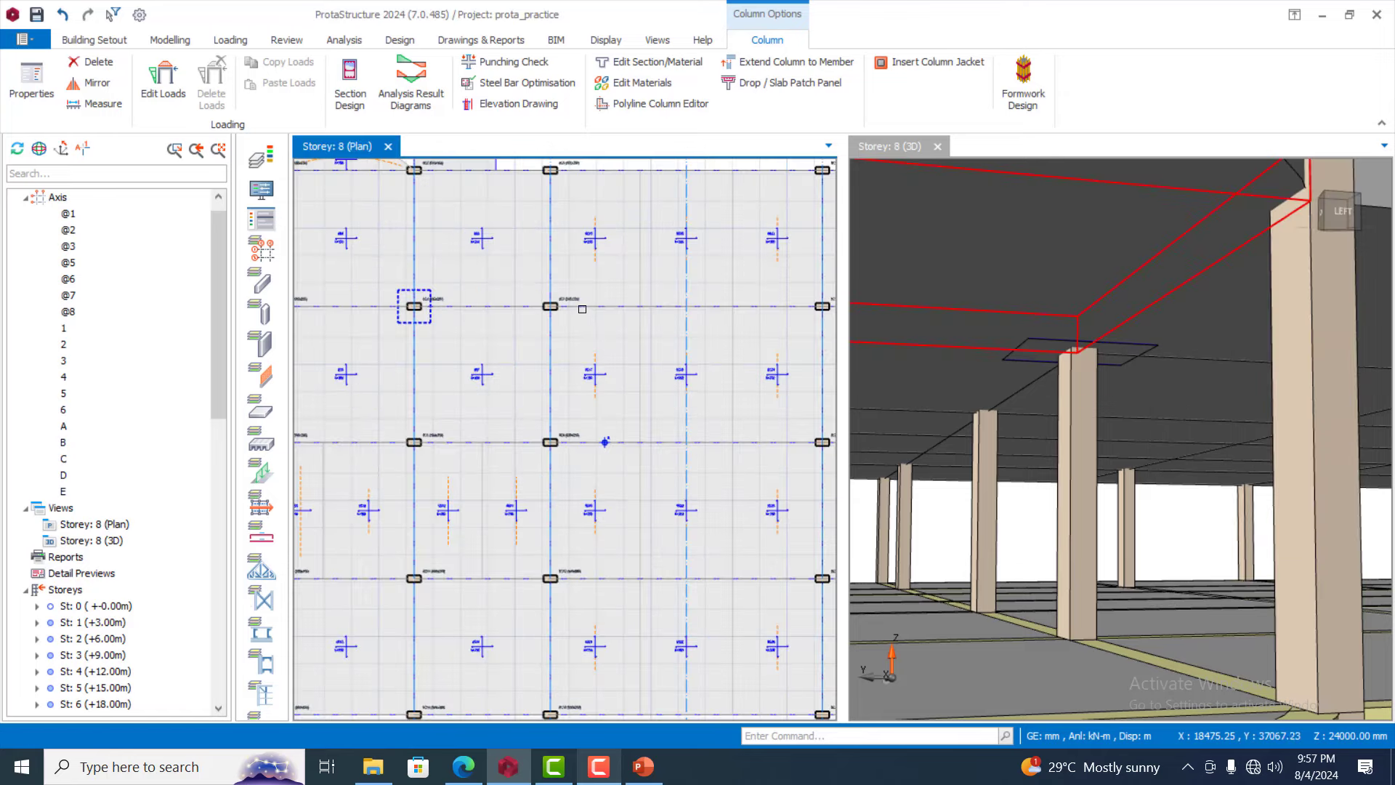
pyautogui.scroll(-2, 600, 363)
pyautogui.scroll(1, 542, 372)
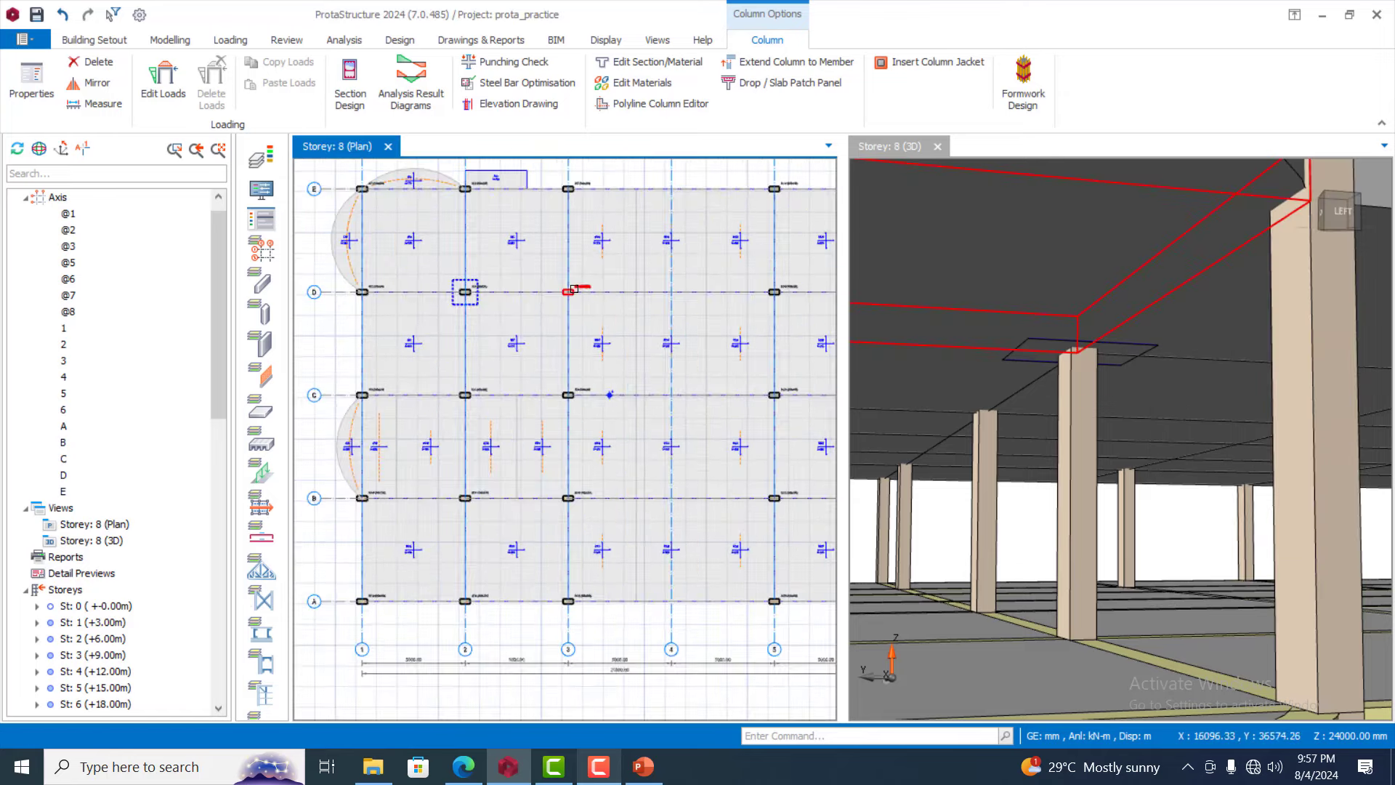
pyautogui.scroll(3, 537, 272)
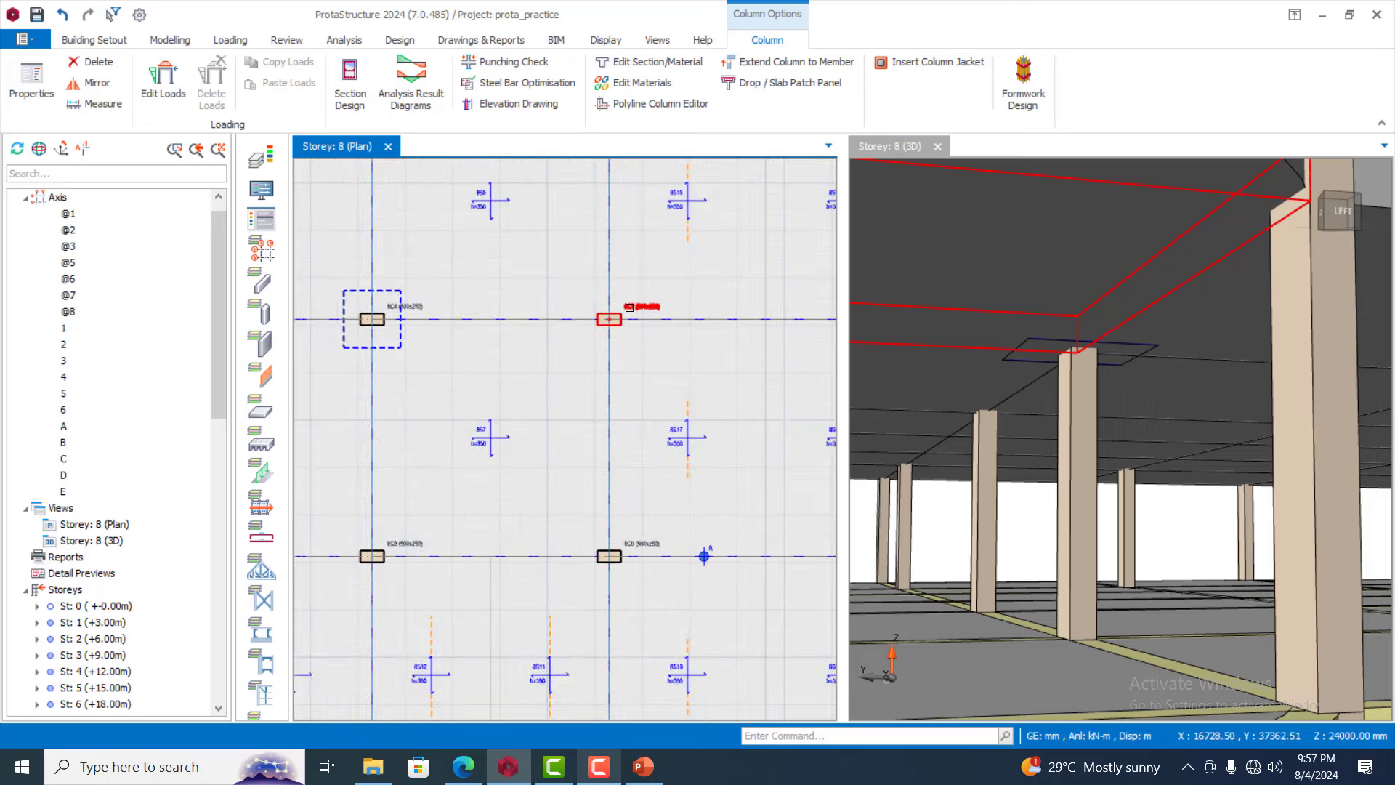
pyautogui.click(629, 306)
pyautogui.scroll(-5, 605, 402)
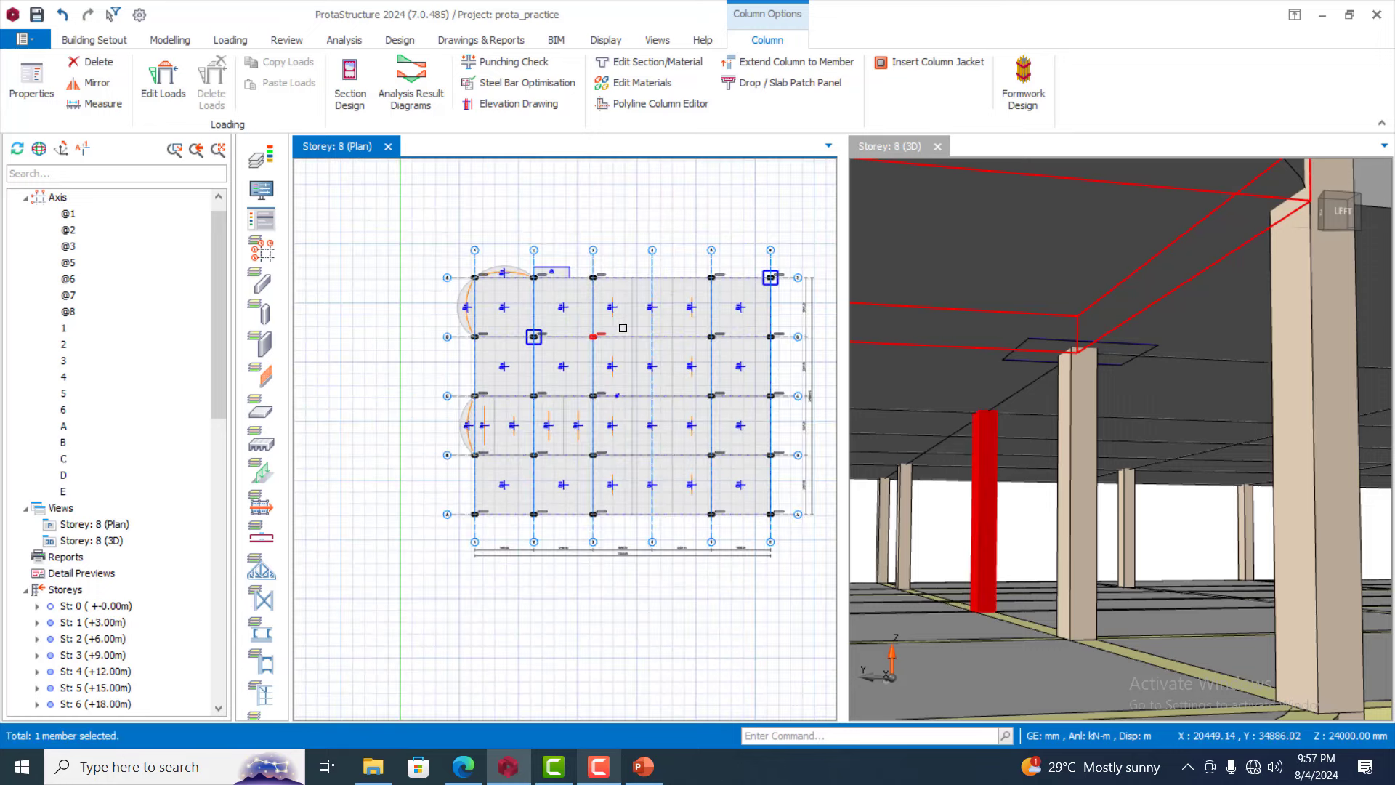
pyautogui.scroll(1, 623, 328)
pyautogui.click(982, 512)
pyautogui.scroll(-2, 927, 429)
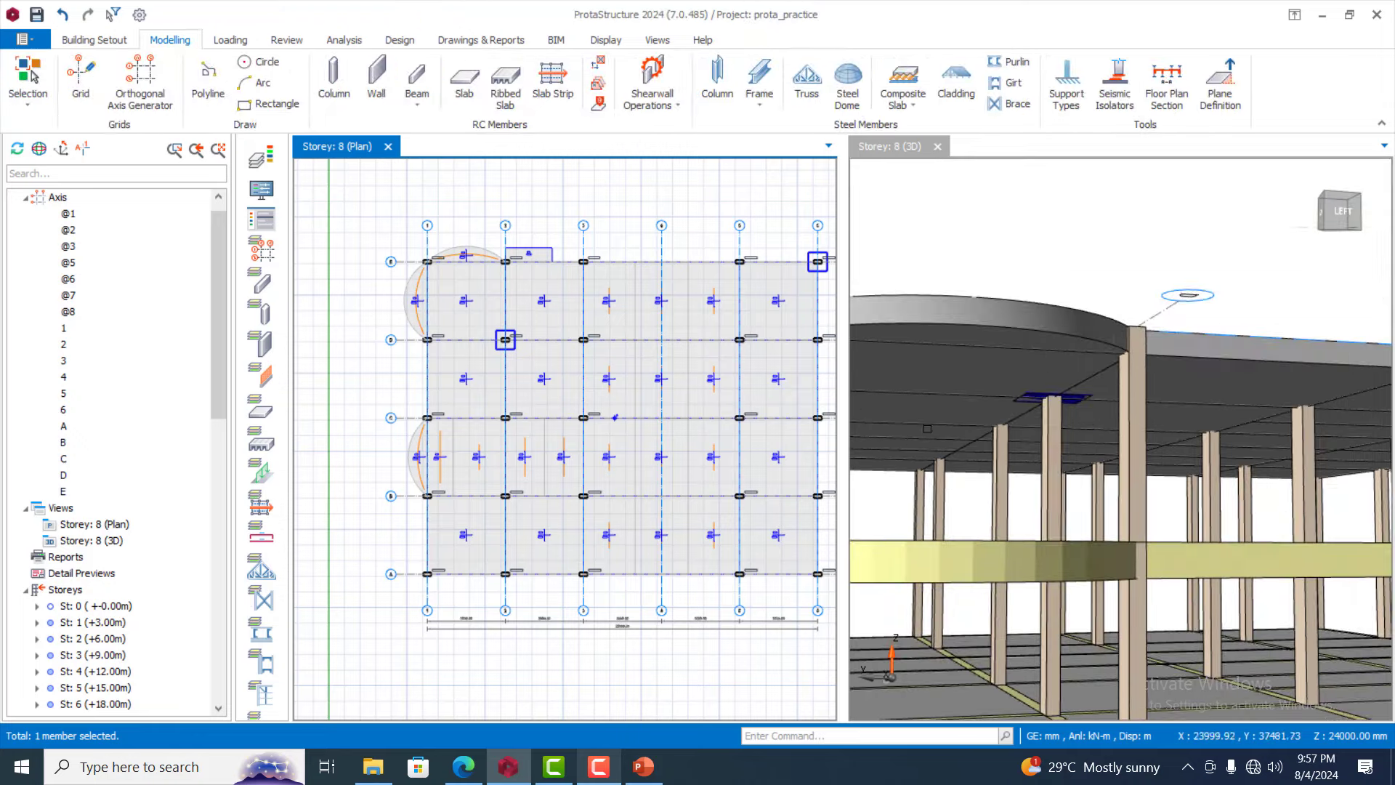
pyautogui.click(1085, 279)
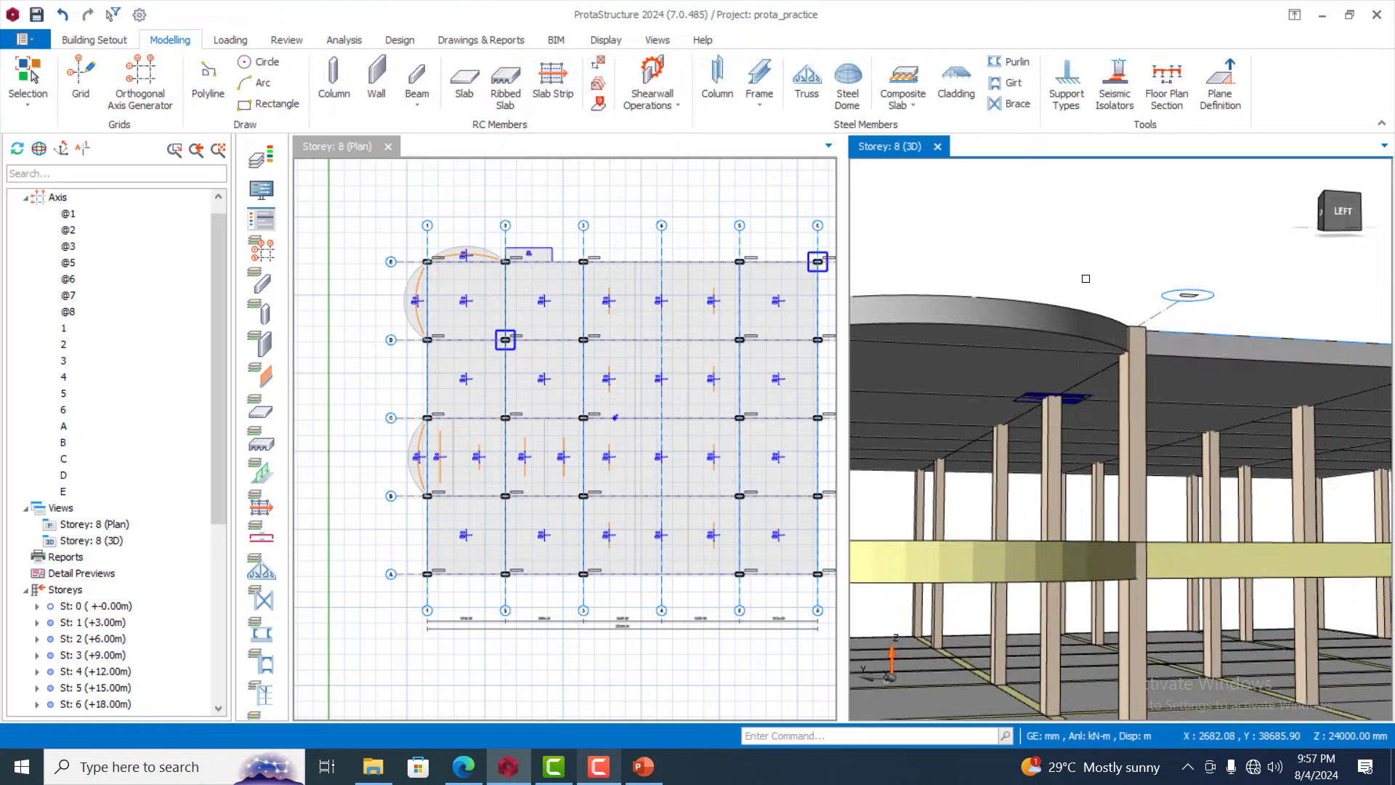
pyautogui.moveTo(1086, 278); pyautogui.dragTo(1163, 283, button='middle')
pyautogui.scroll(5, 502, 340)
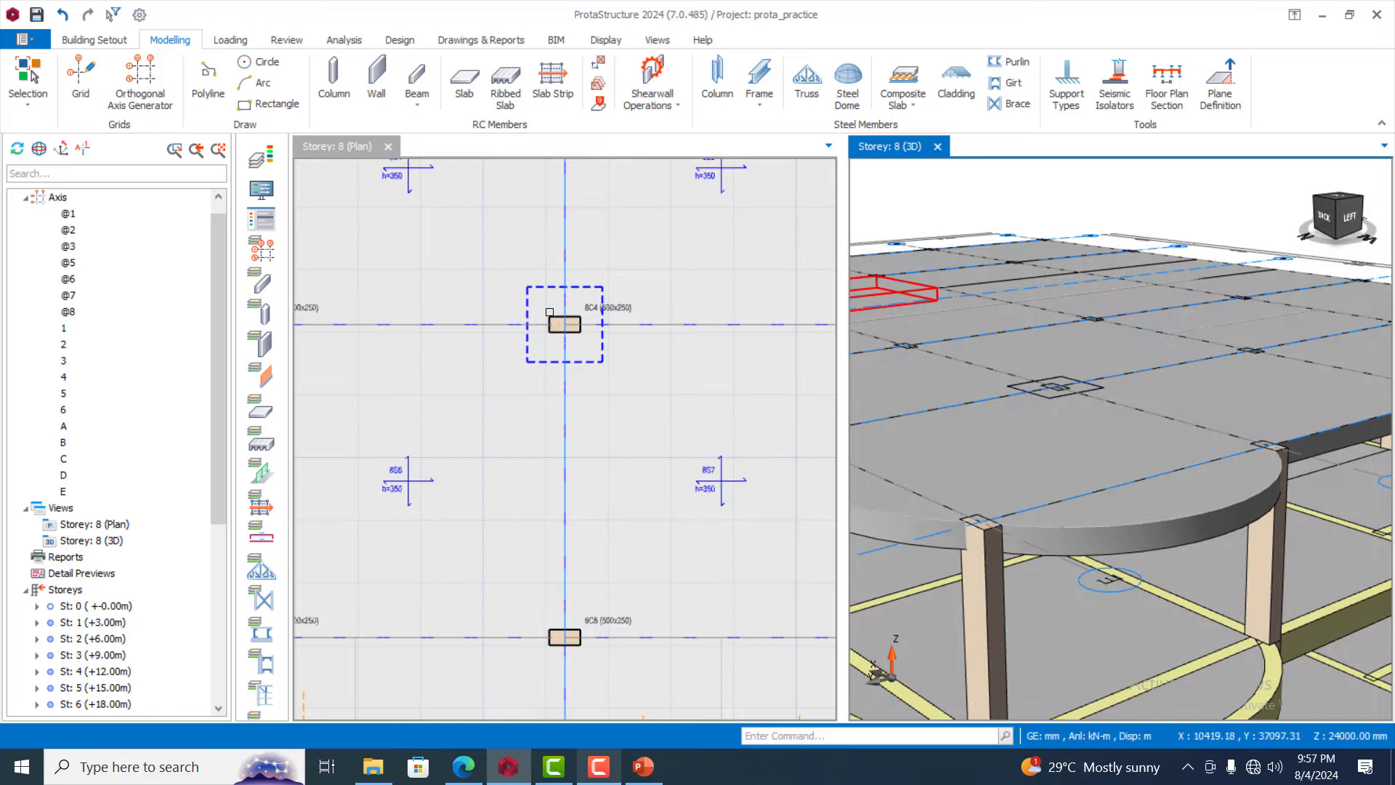
# Change the drop panel depth H for the storey 8 column at axes D and 2 and update the column
pyautogui.click(550, 312)
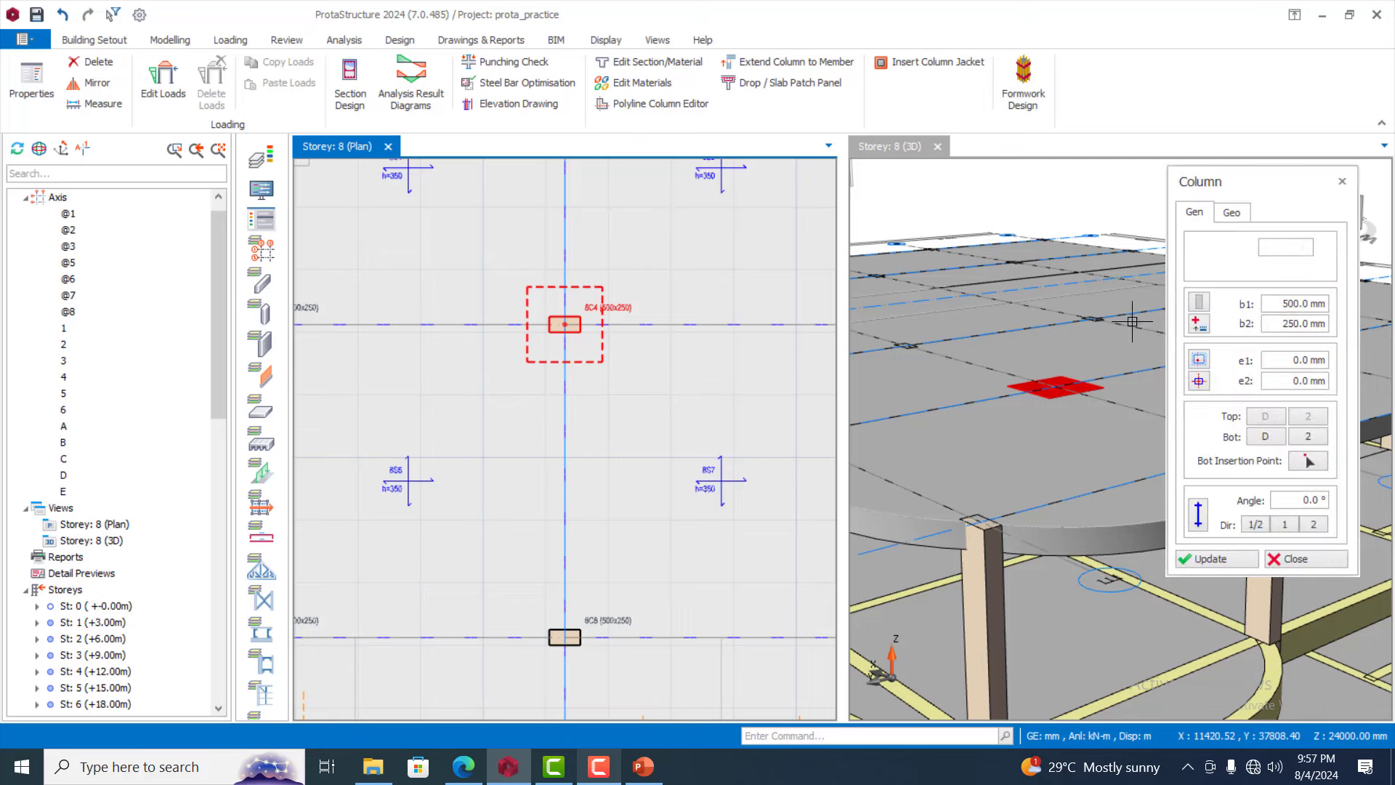
pyautogui.click(1232, 212)
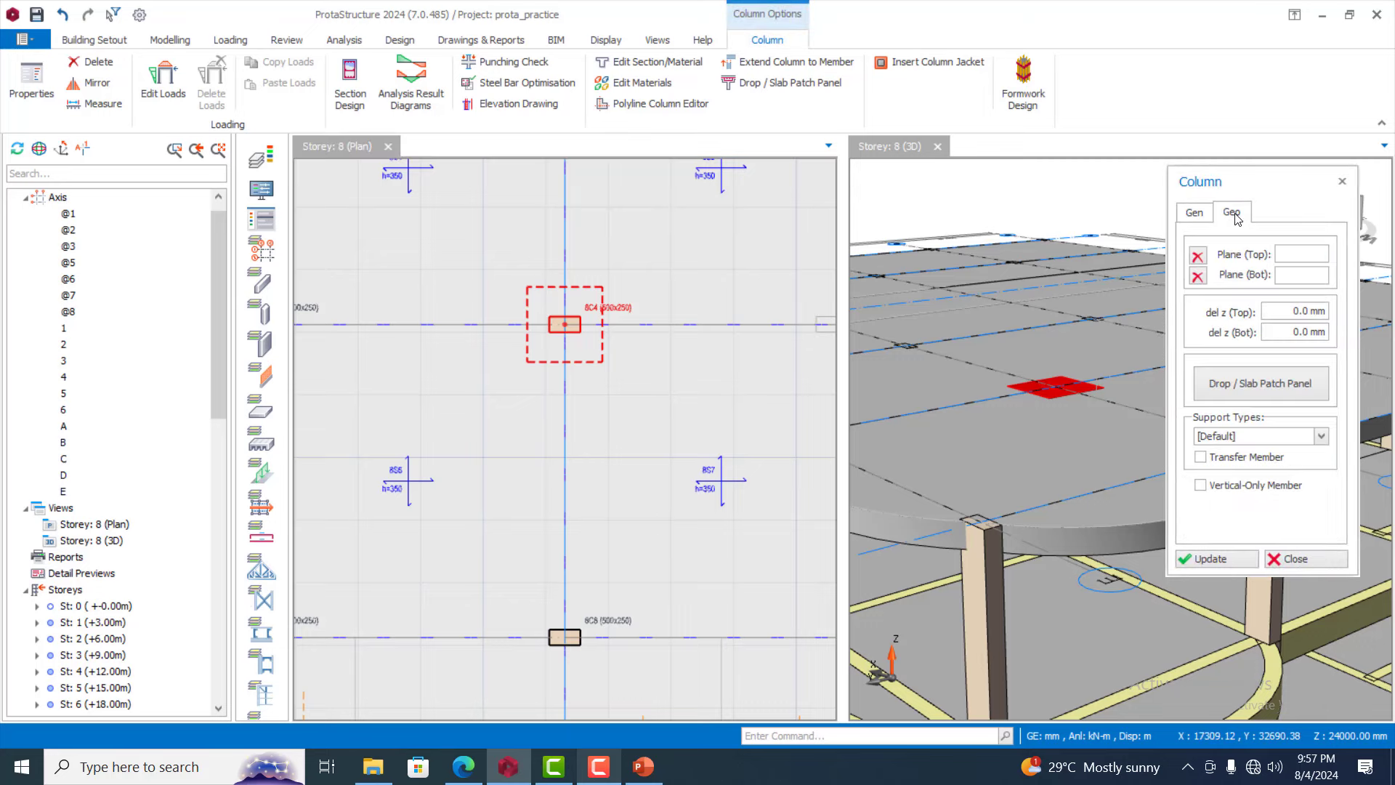
pyautogui.click(1275, 388)
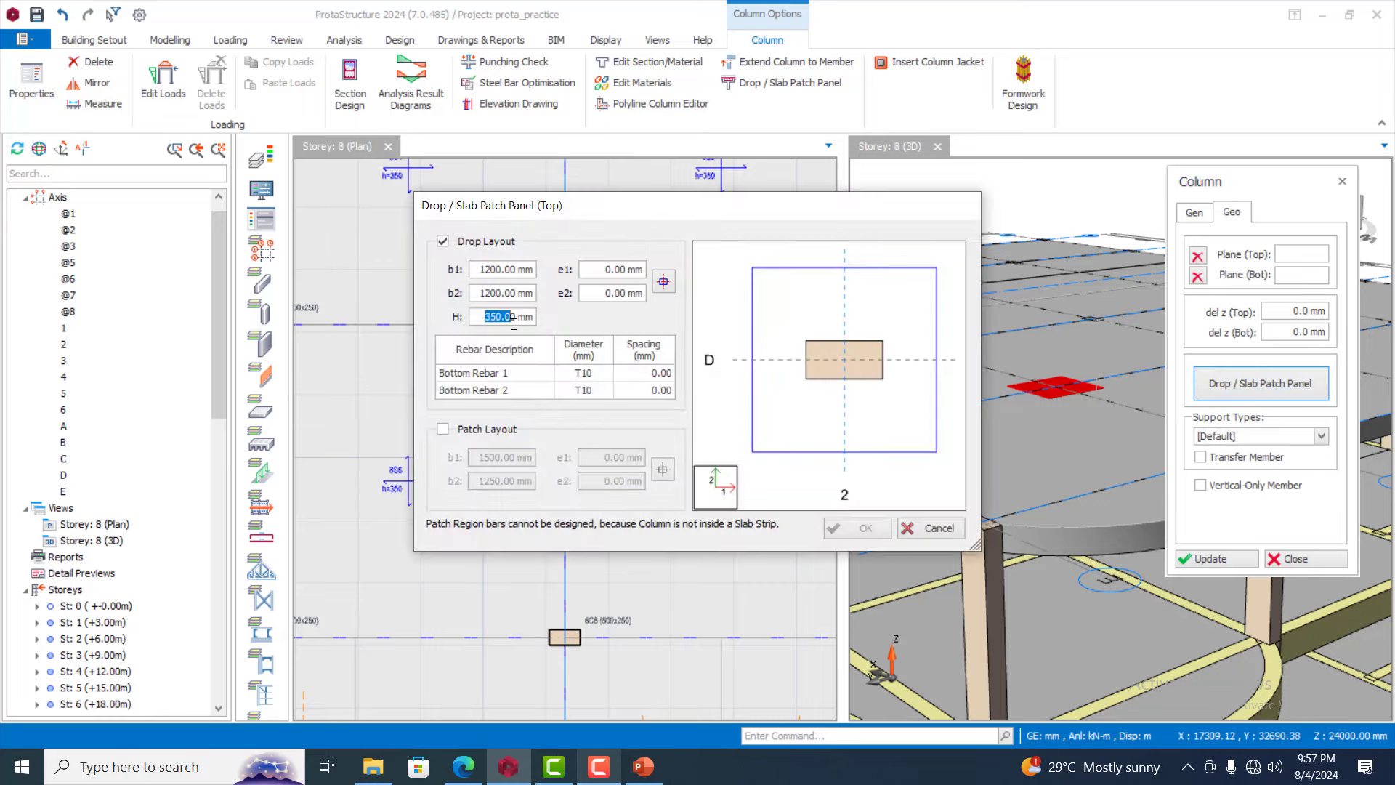
pyautogui.write('5')
pyautogui.press('BackSpace')
pyautogui.click(856, 531)
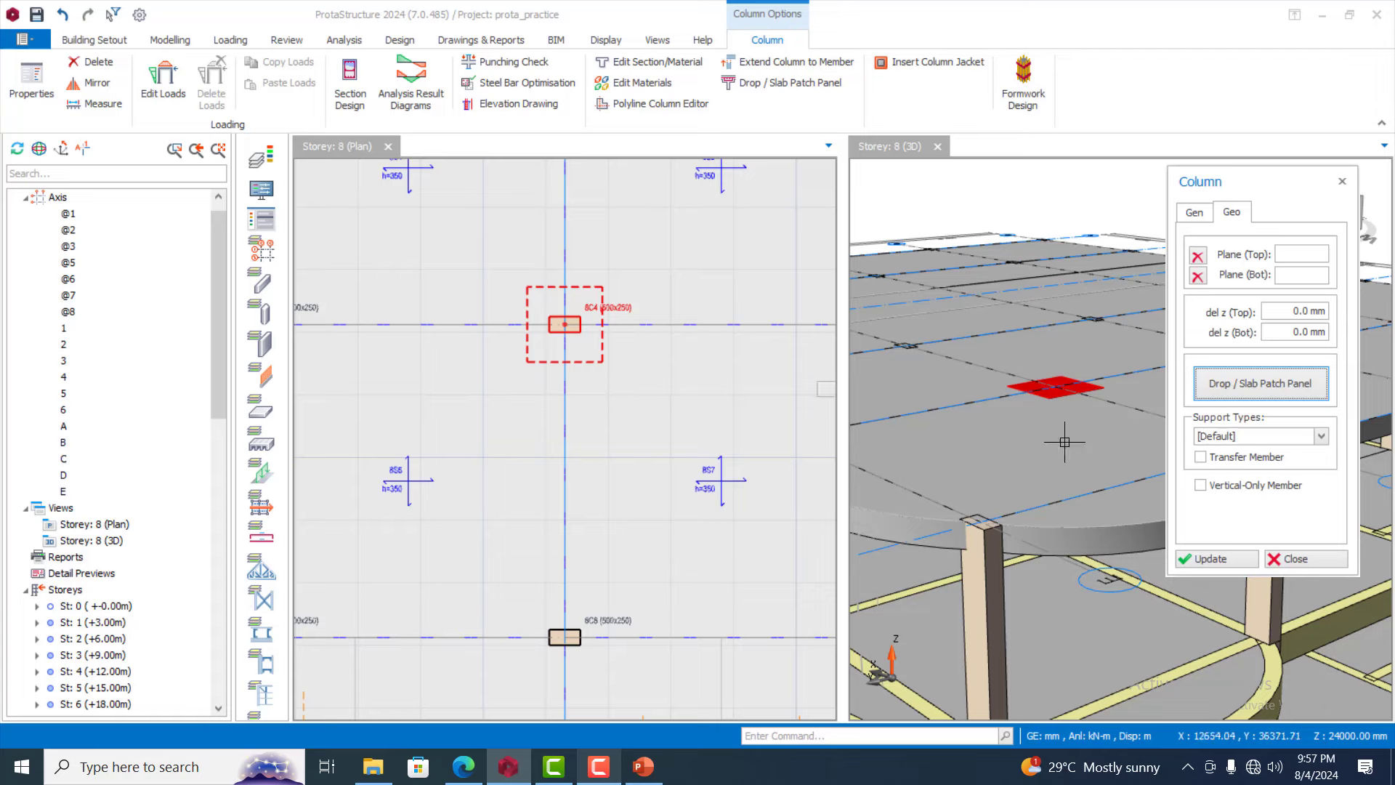
pyautogui.click(1228, 559)
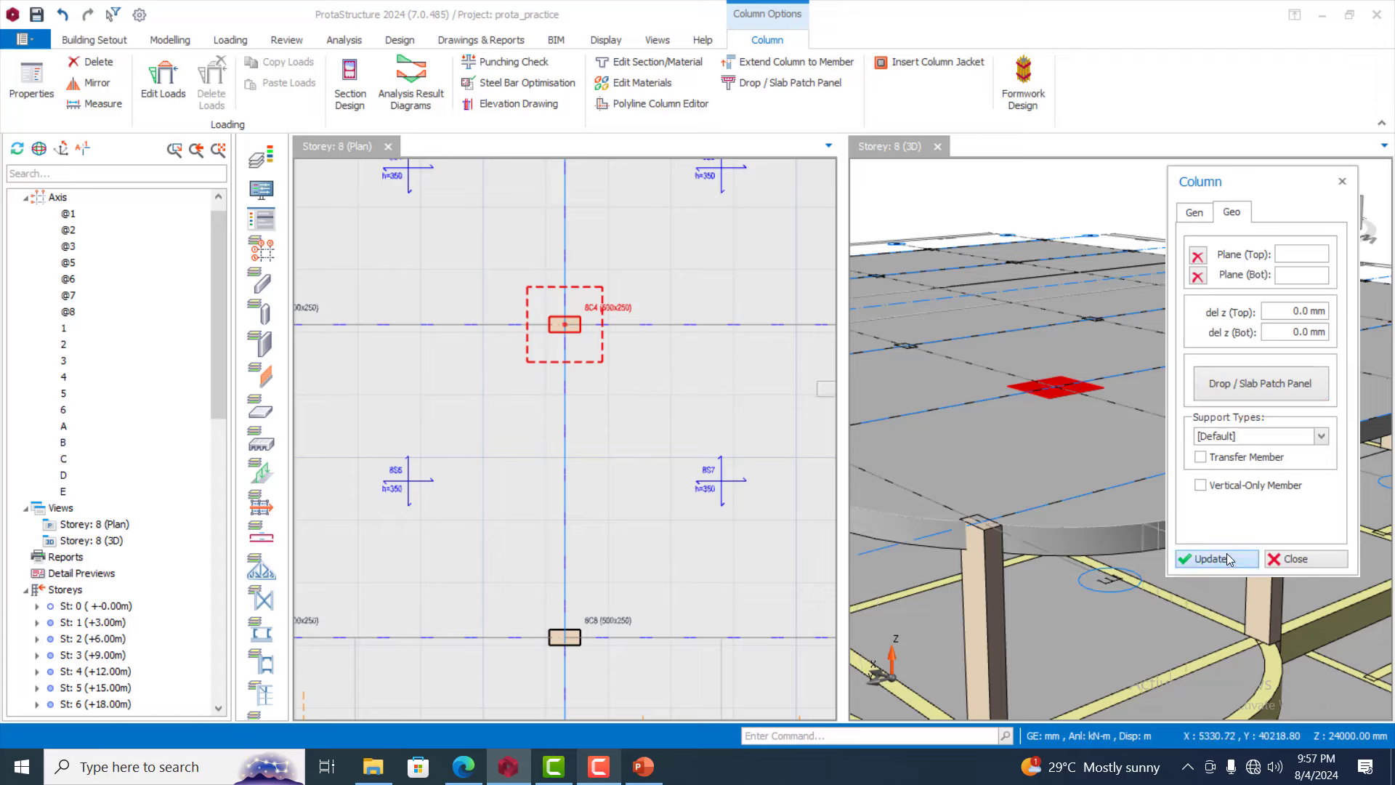
pyautogui.click(1306, 566)
# Inspect the thickened drop panel at axes D and 2 from below and above the storey 8 slab in 3D
pyautogui.scroll(-6, 1154, 378)
pyautogui.moveTo(1136, 513); pyautogui.dragTo(1233, 504, button='middle')
pyautogui.scroll(3, 1142, 315)
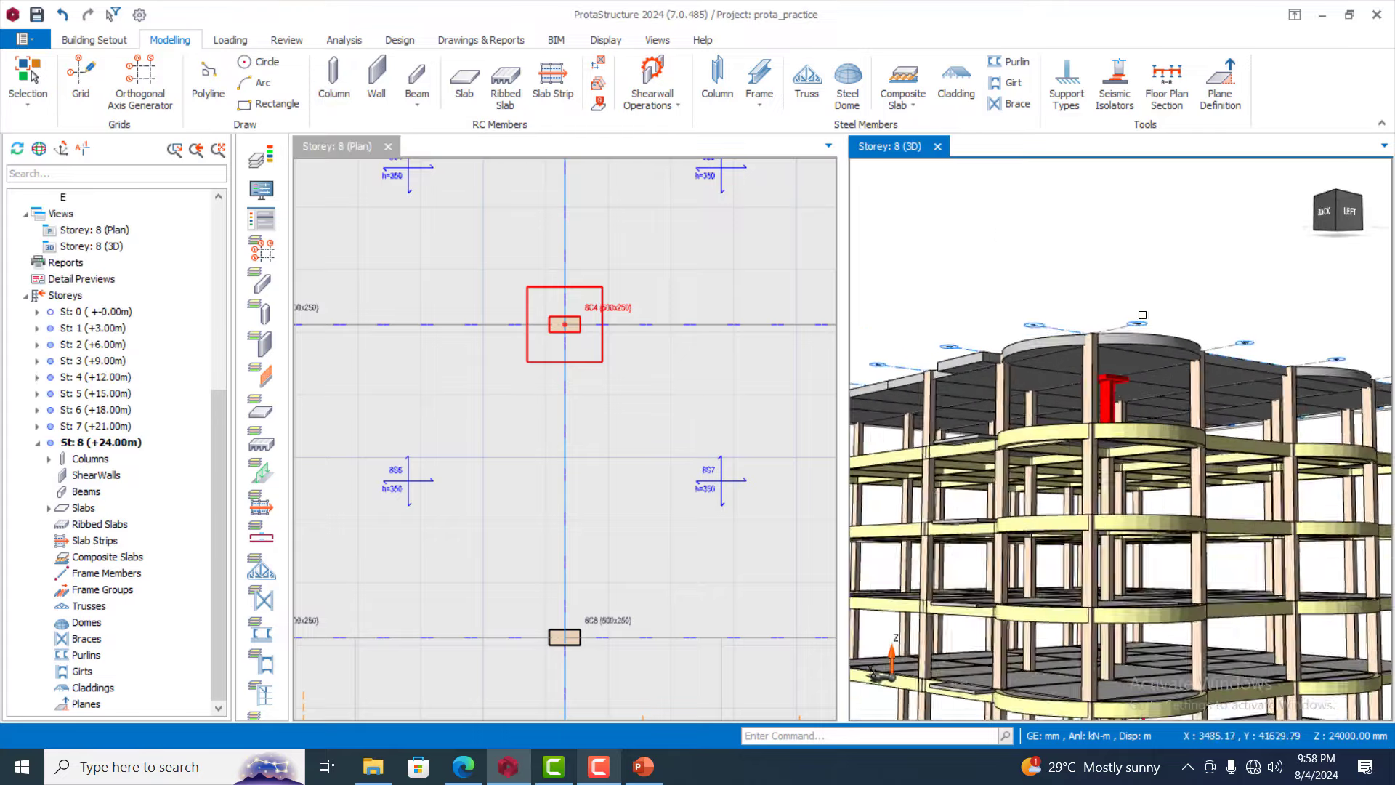
pyautogui.scroll(6, 1142, 315)
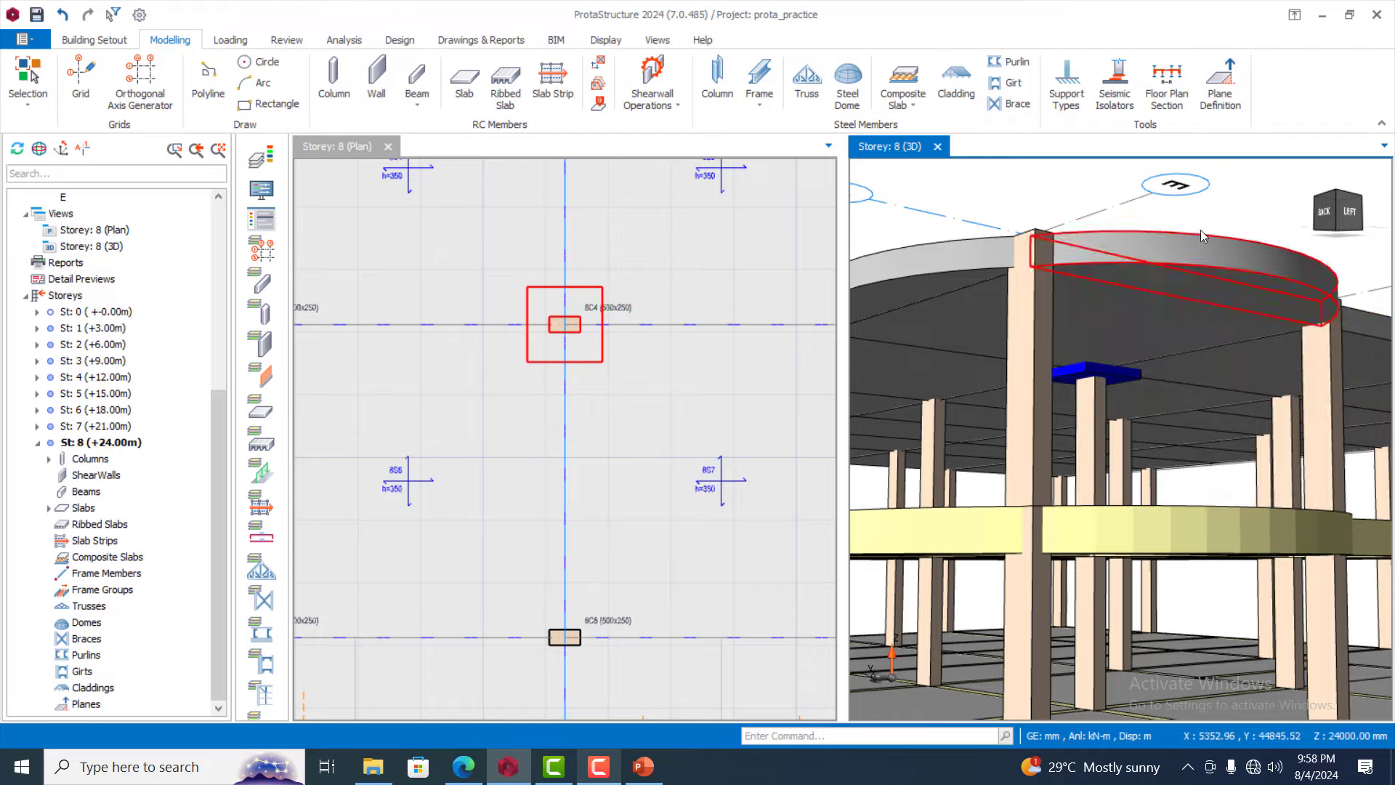
pyautogui.scroll(-8, 1200, 230)
pyautogui.moveTo(1133, 501); pyautogui.dragTo(1117, 567, button='middle')
pyautogui.scroll(4, 1208, 418)
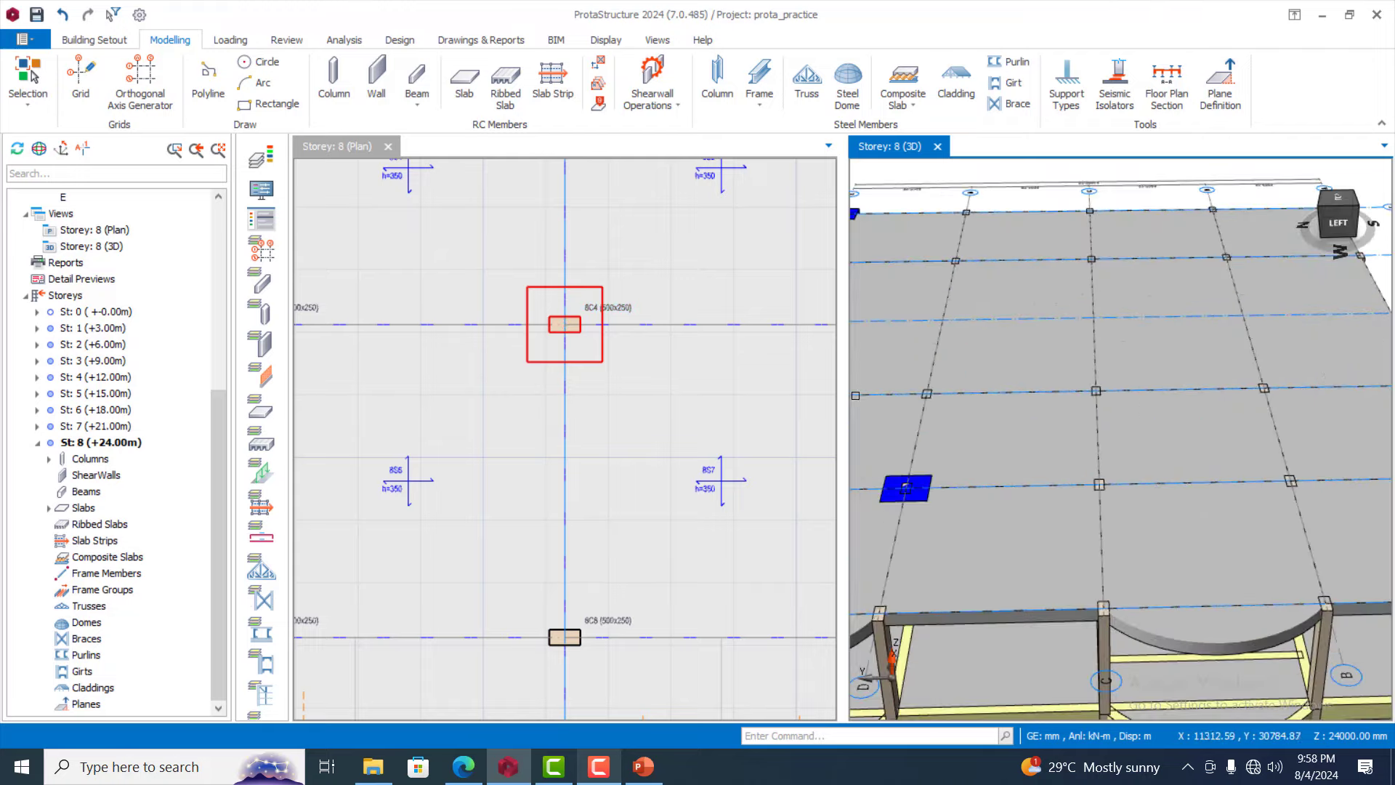
# Select the storey 8 column at axes D and 3 in the plan view
pyautogui.scroll(-4, 391, 359)
pyautogui.scroll(3, 567, 330)
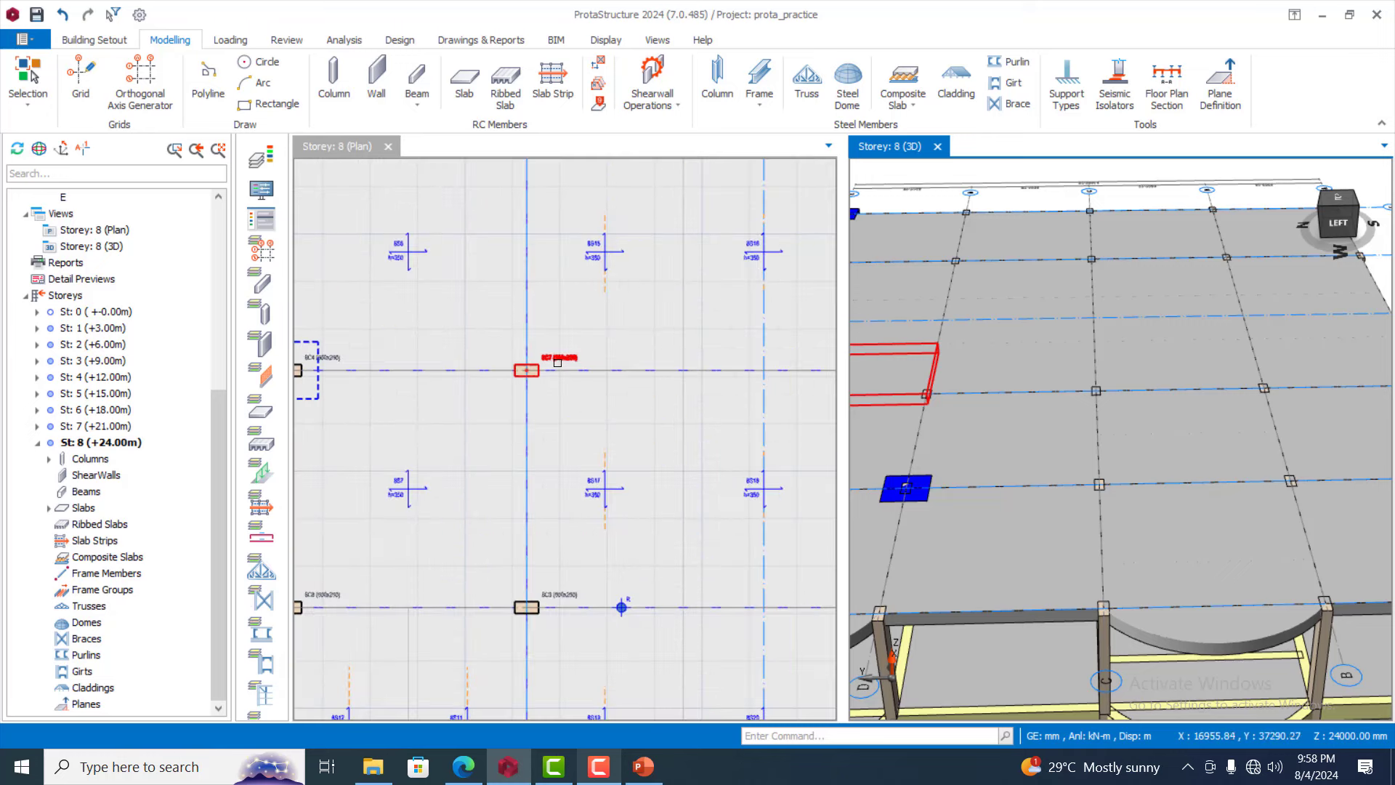
pyautogui.click(557, 362)
pyautogui.rightClick(557, 362)
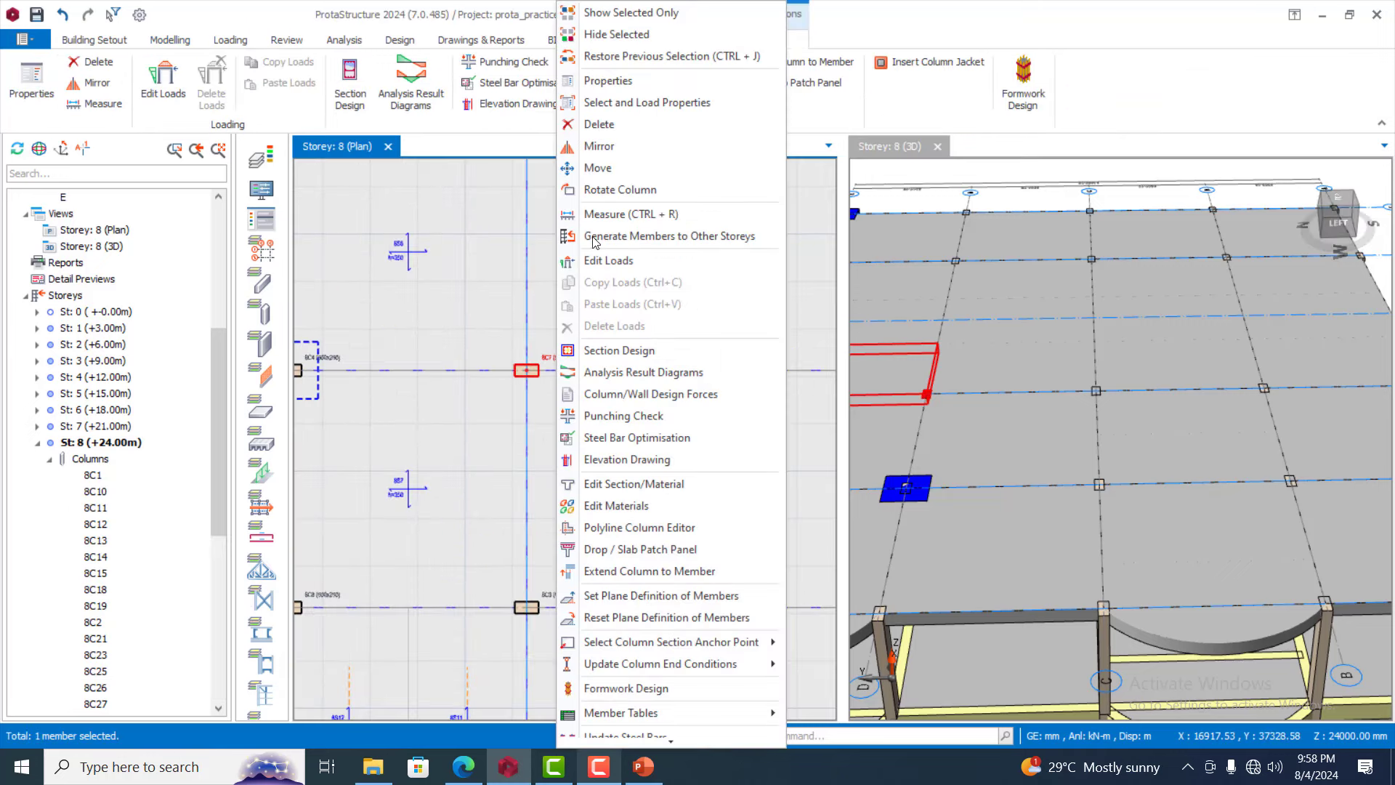
pyautogui.click(624, 95)
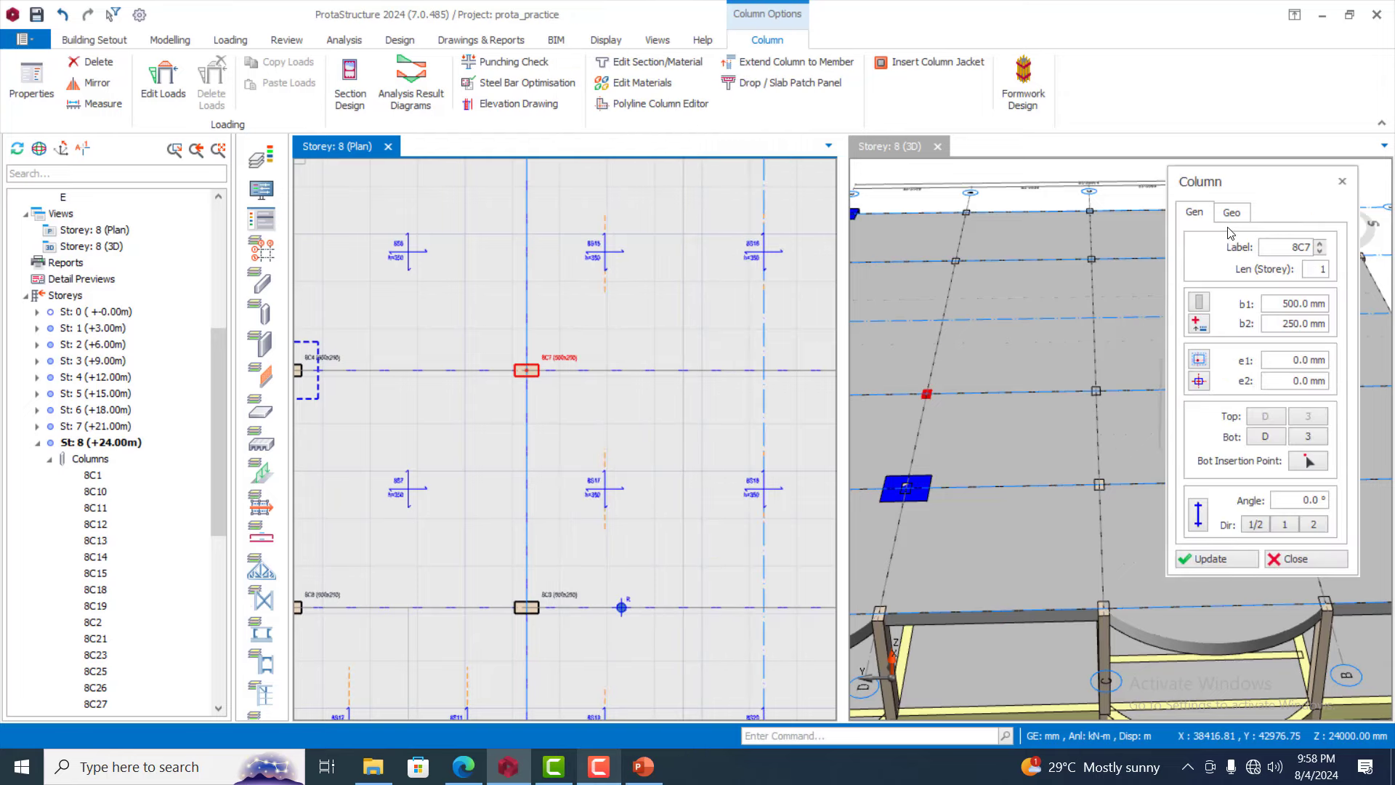
pyautogui.click(1342, 181)
# Enable the drop layout for the storey 8 column at axes D and 3 with b1 and b2 of 1200 mm and H of 500 mm
pyautogui.rightClick(558, 359)
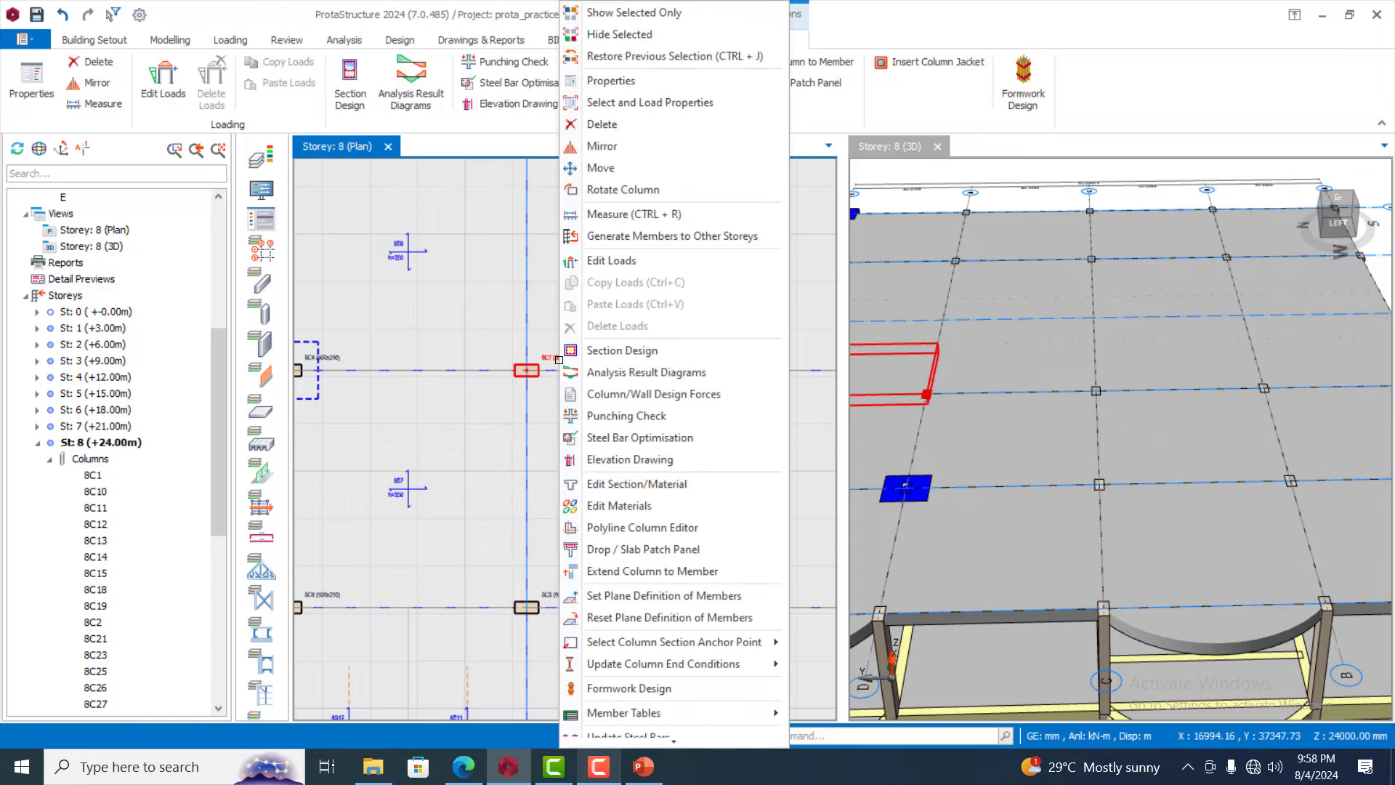
pyautogui.click(661, 554)
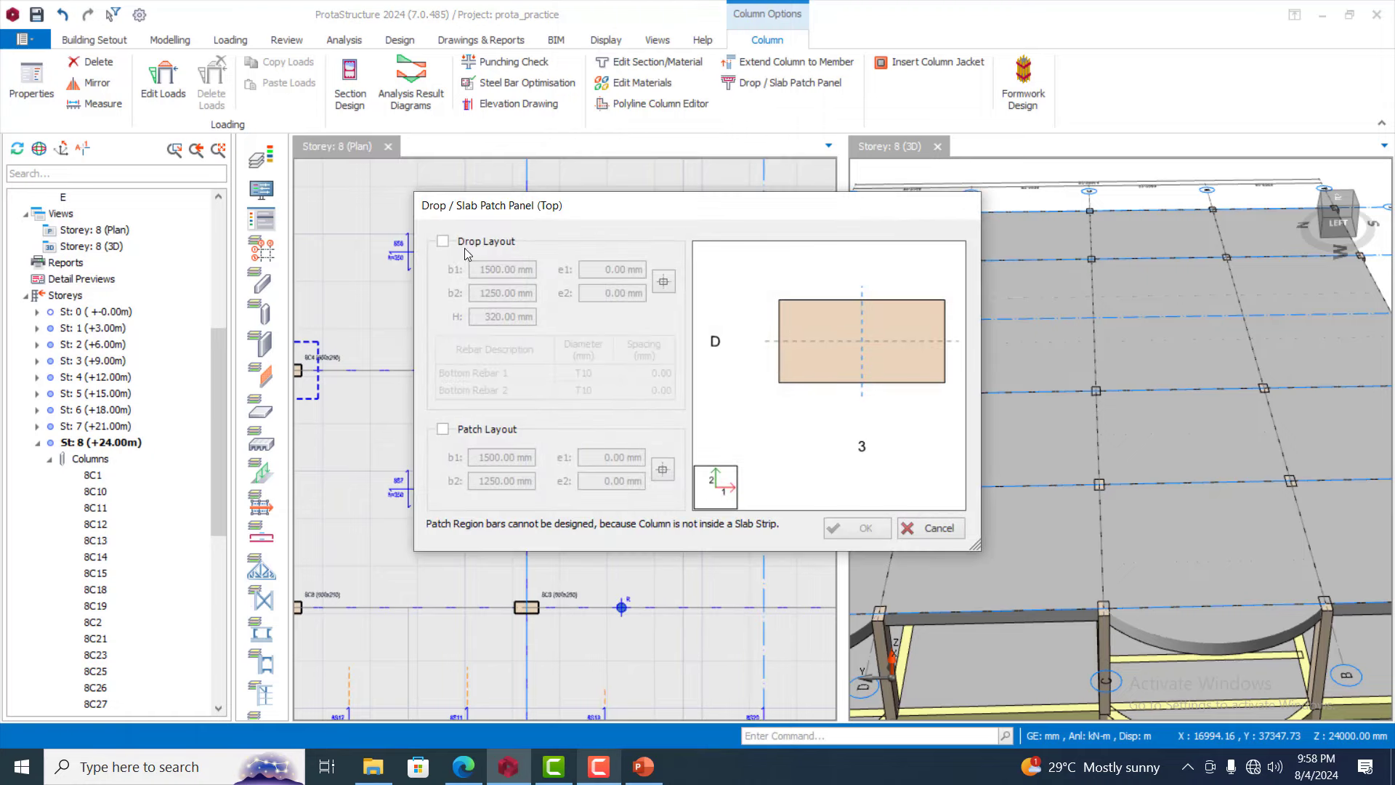
pyautogui.click(443, 241)
pyautogui.doubleClick(497, 270)
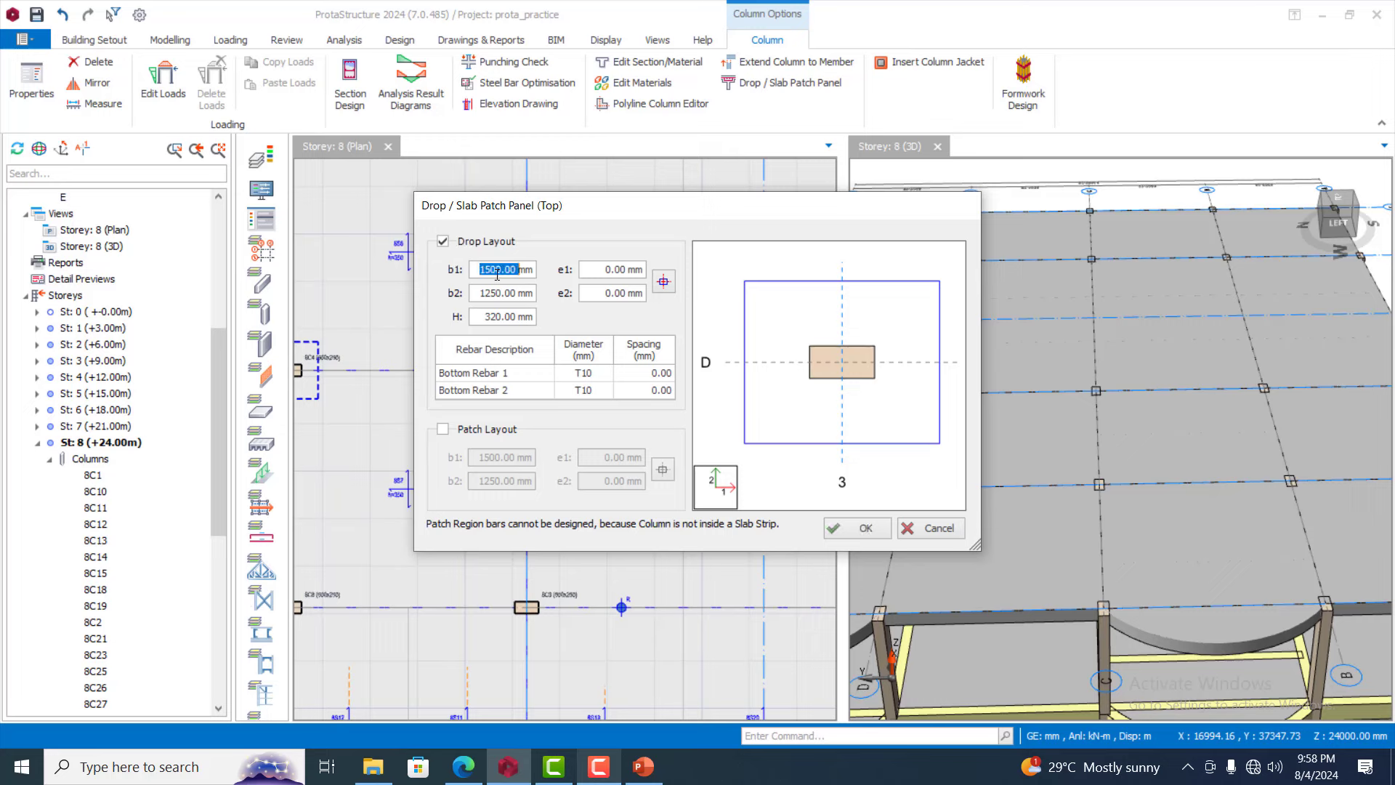
pyautogui.write('1200')
pyautogui.doubleClick(491, 293)
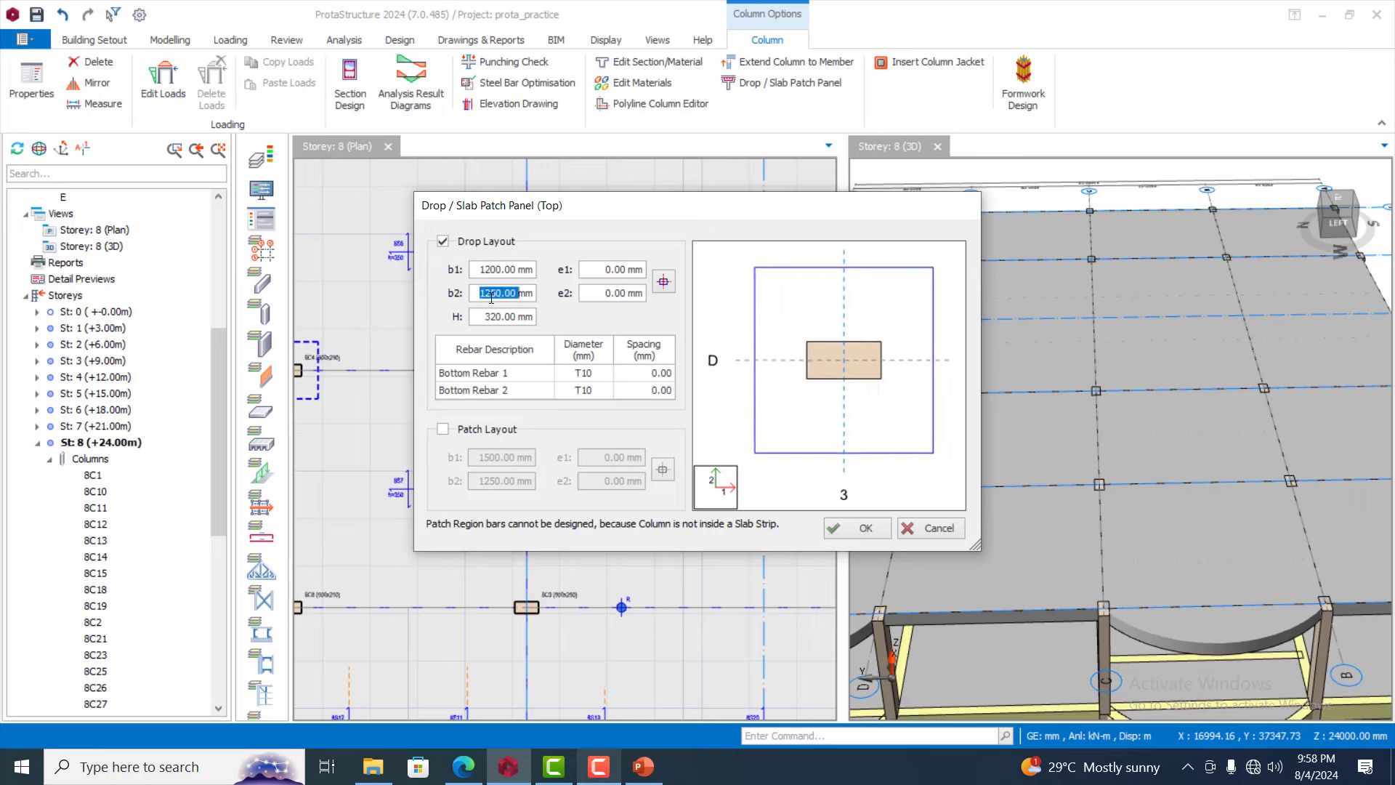
pyautogui.write('1200')
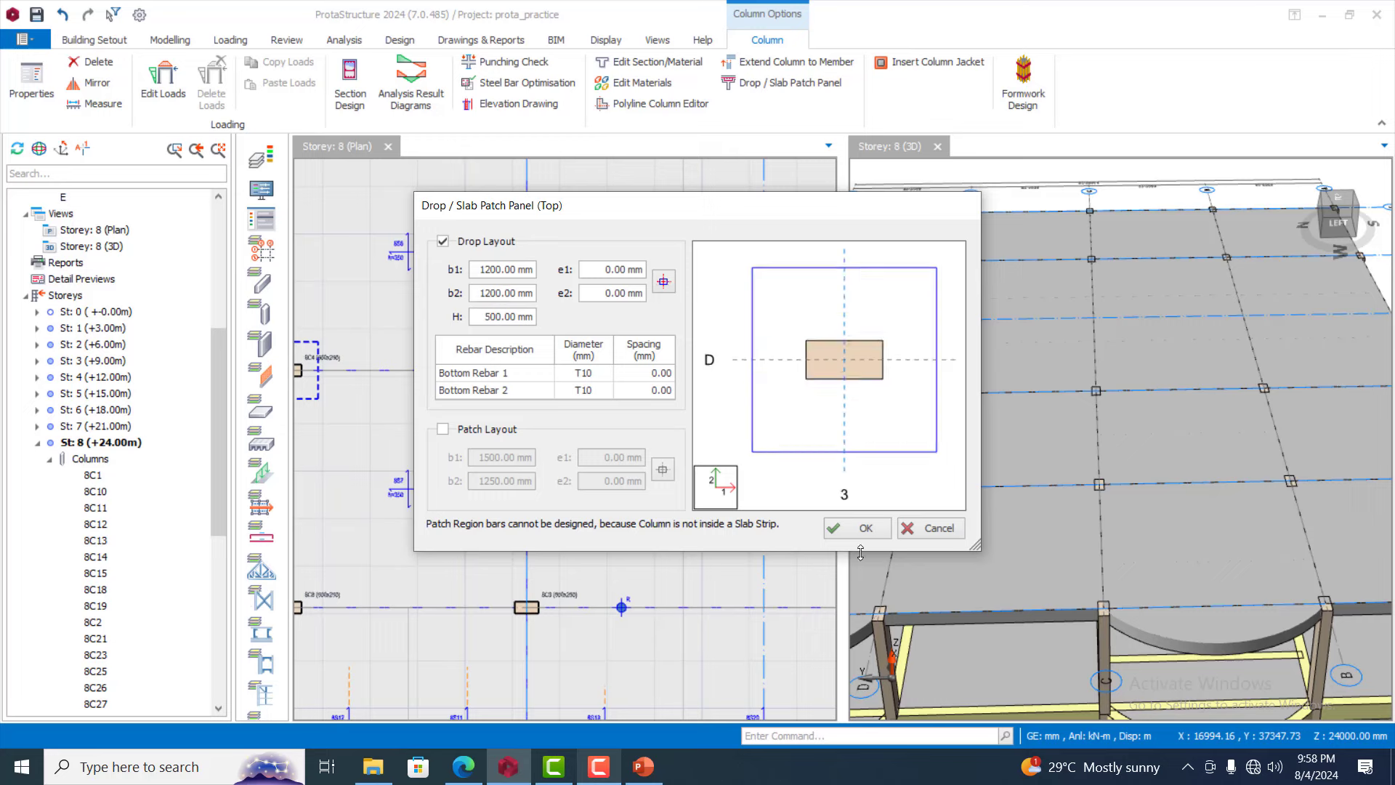
pyautogui.click(865, 528)
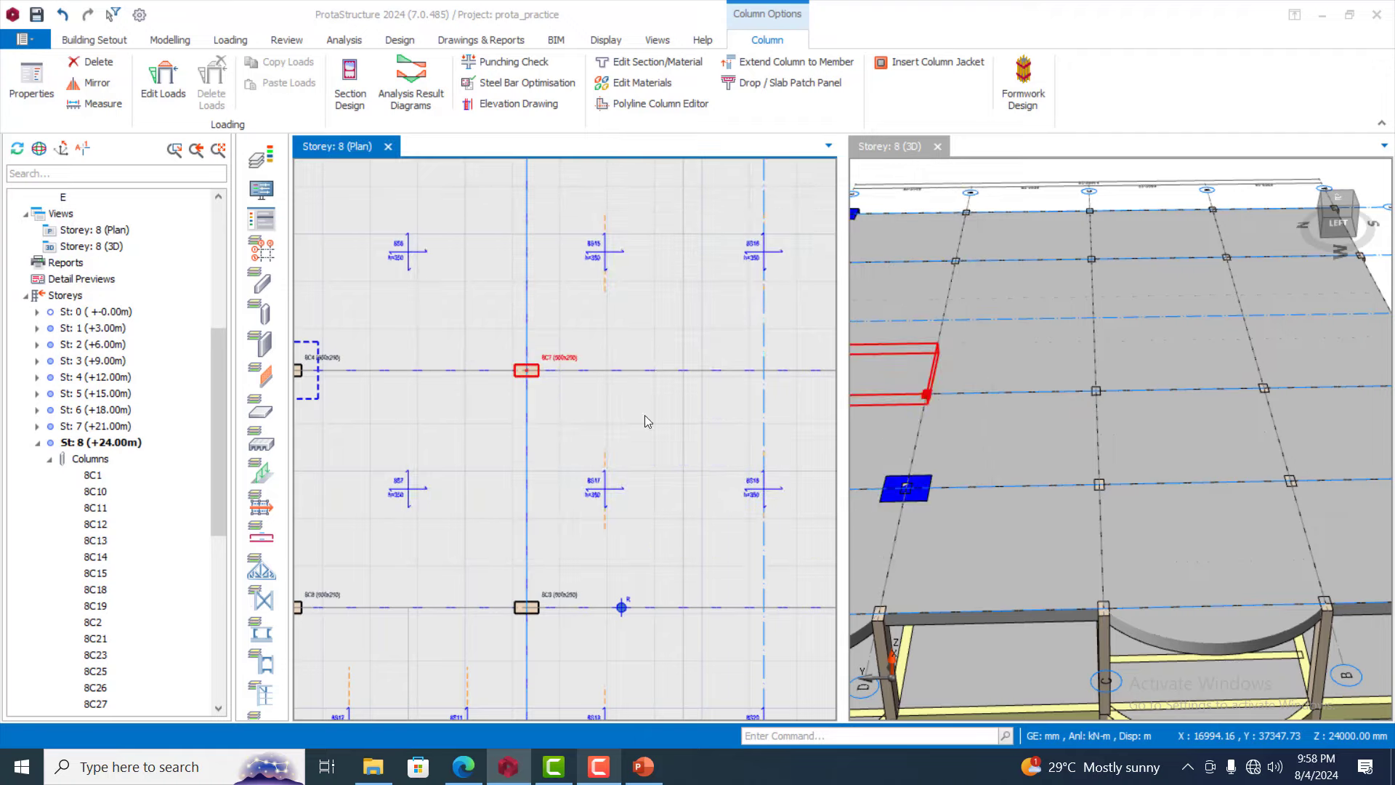
pyautogui.scroll(-3, 754, 396)
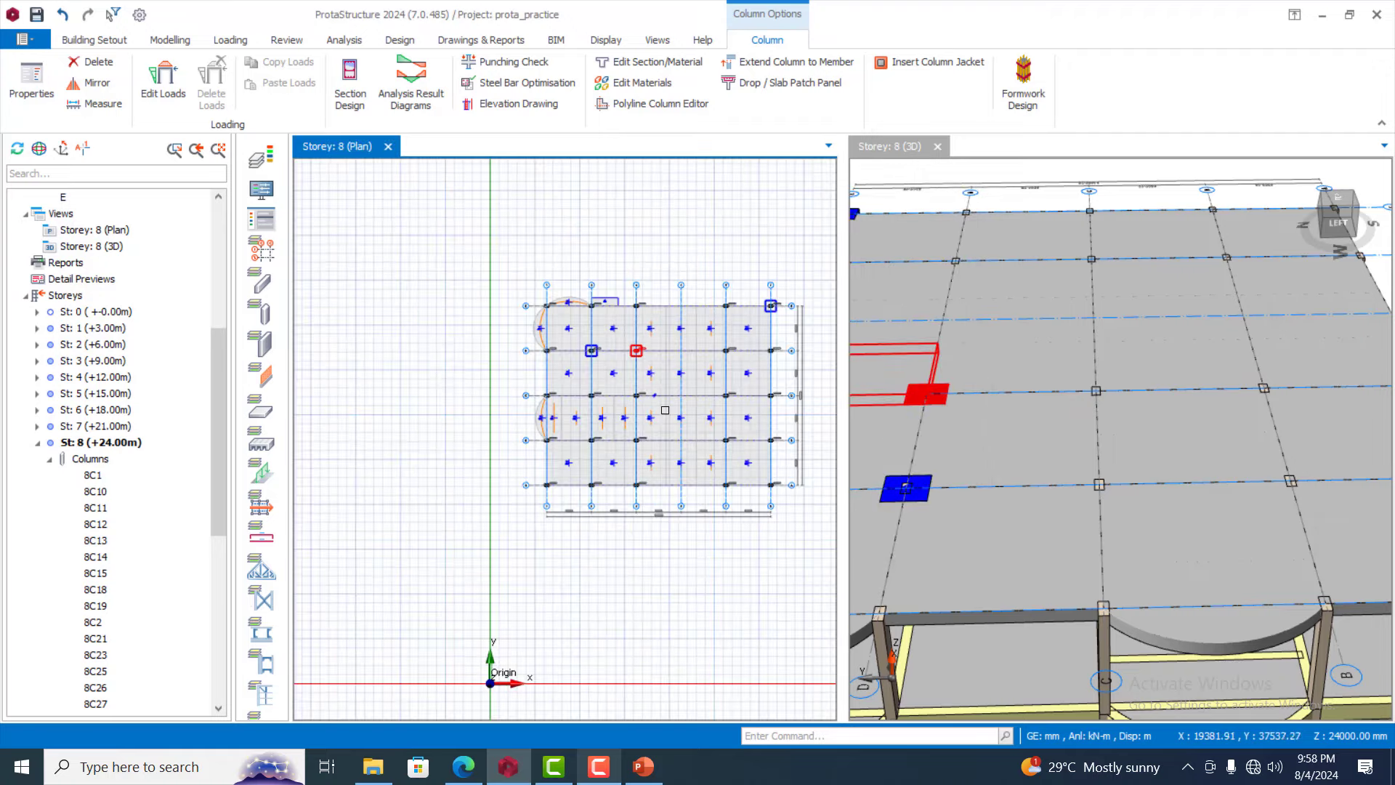
pyautogui.scroll(3, 736, 362)
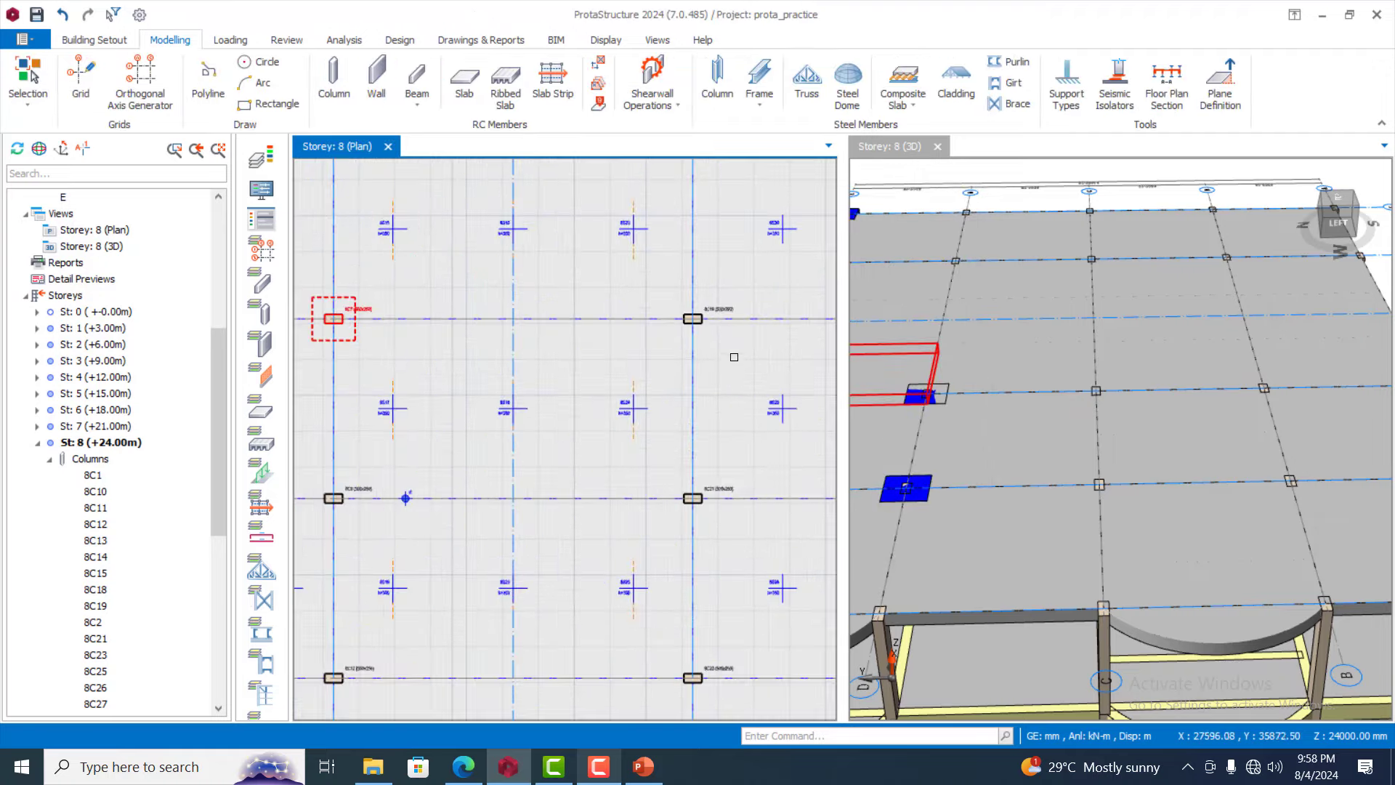
pyautogui.click(716, 309)
pyautogui.scroll(-3, 715, 309)
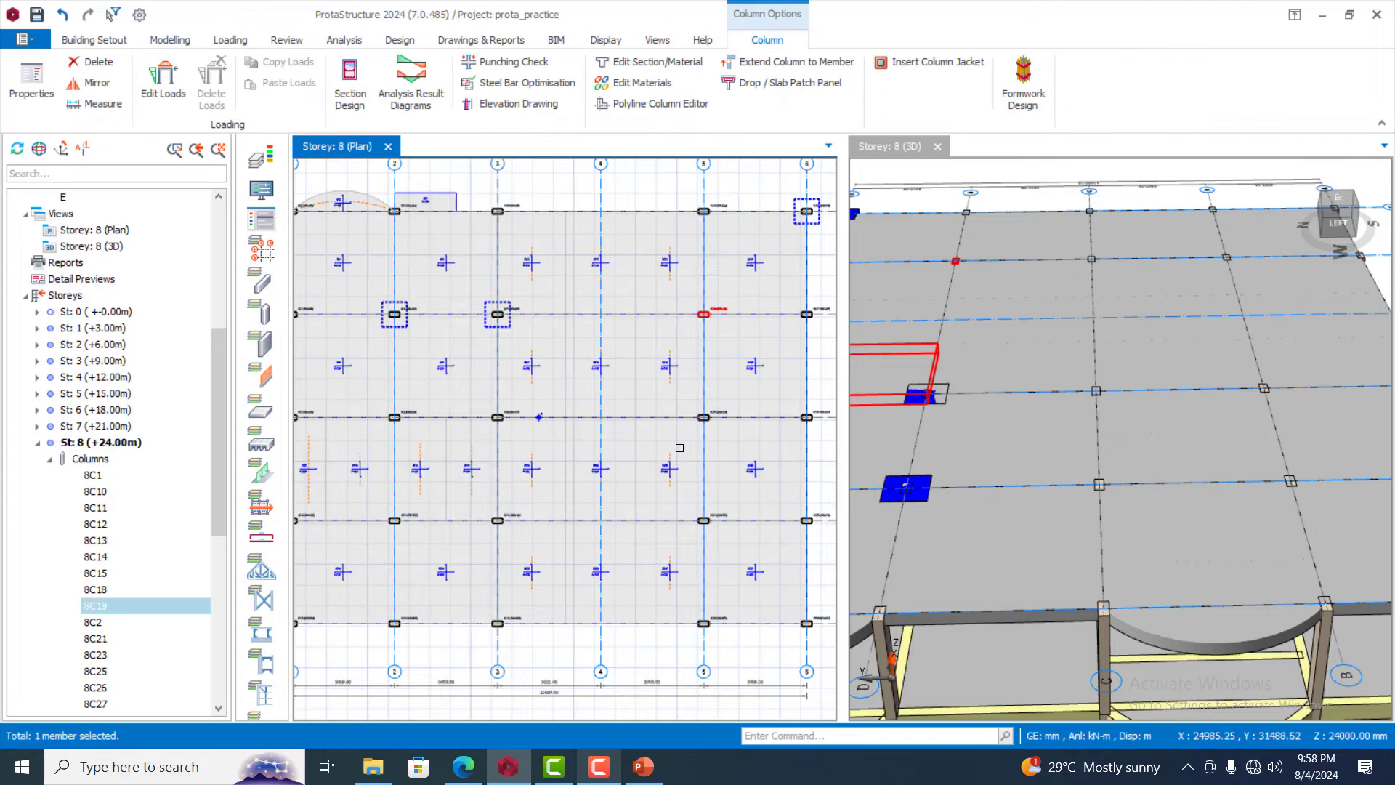
pyautogui.scroll(-1, 679, 448)
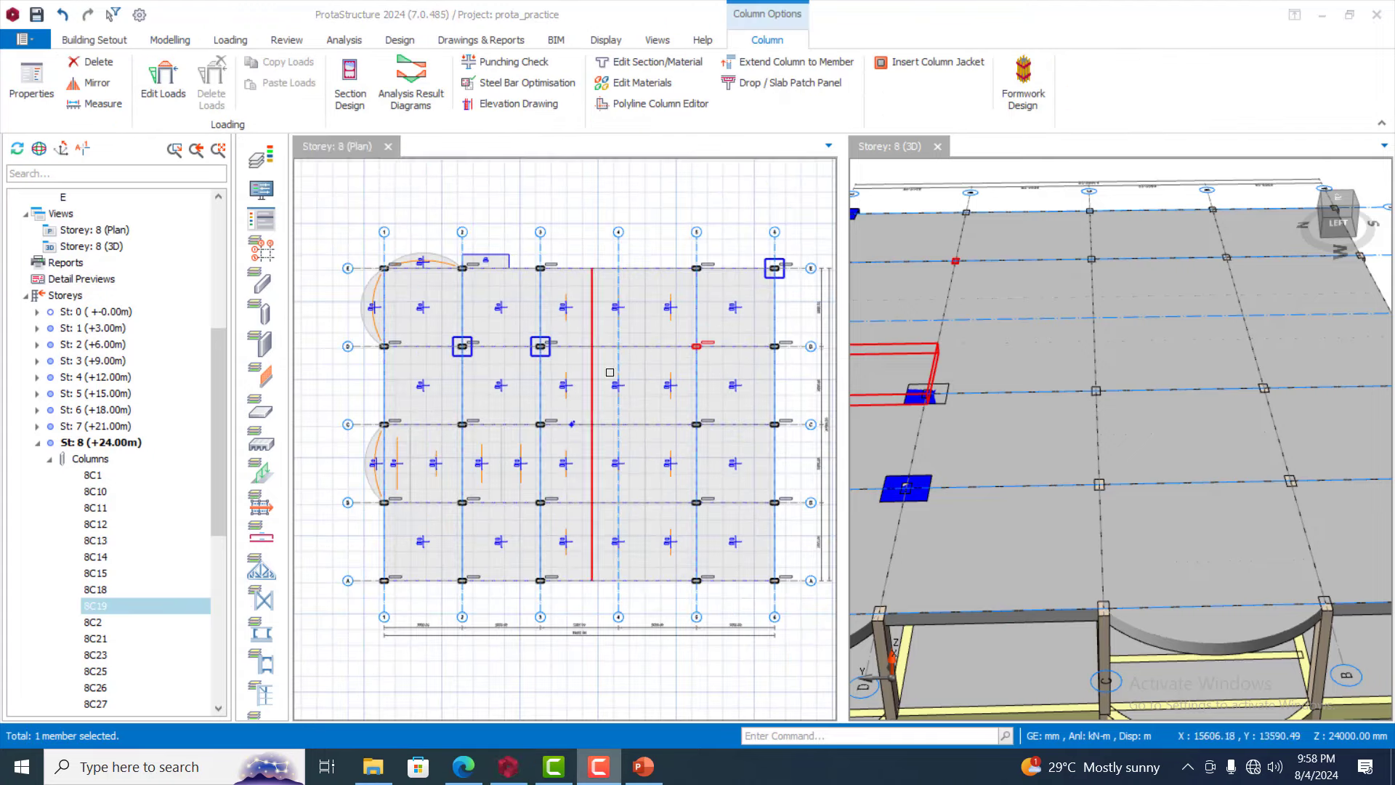
pyautogui.click(676, 219)
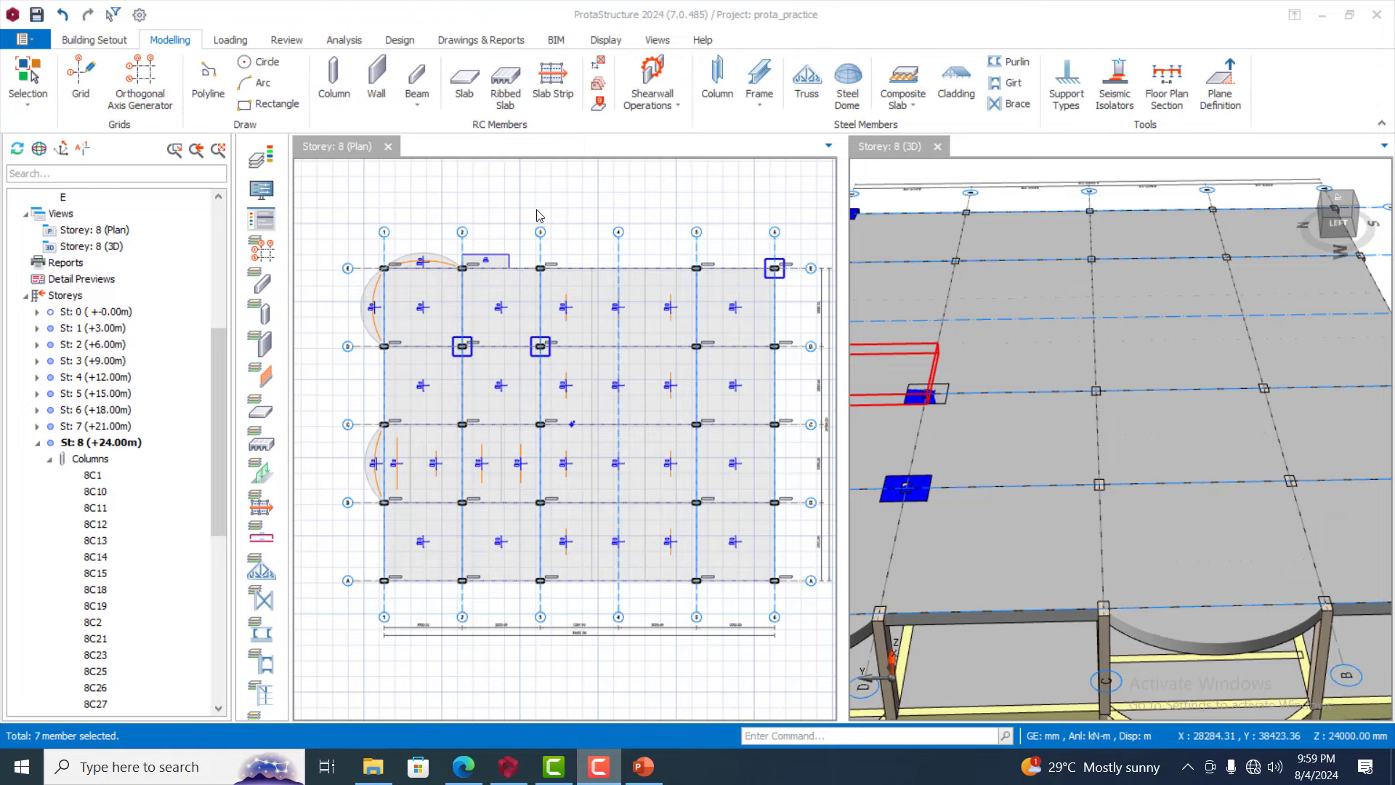
# Select the seven interior storey 8 columns at D-5, C-5, B-5, B-3, C-3, C-2 and B-2 together in plan
pyautogui.click(709, 337)
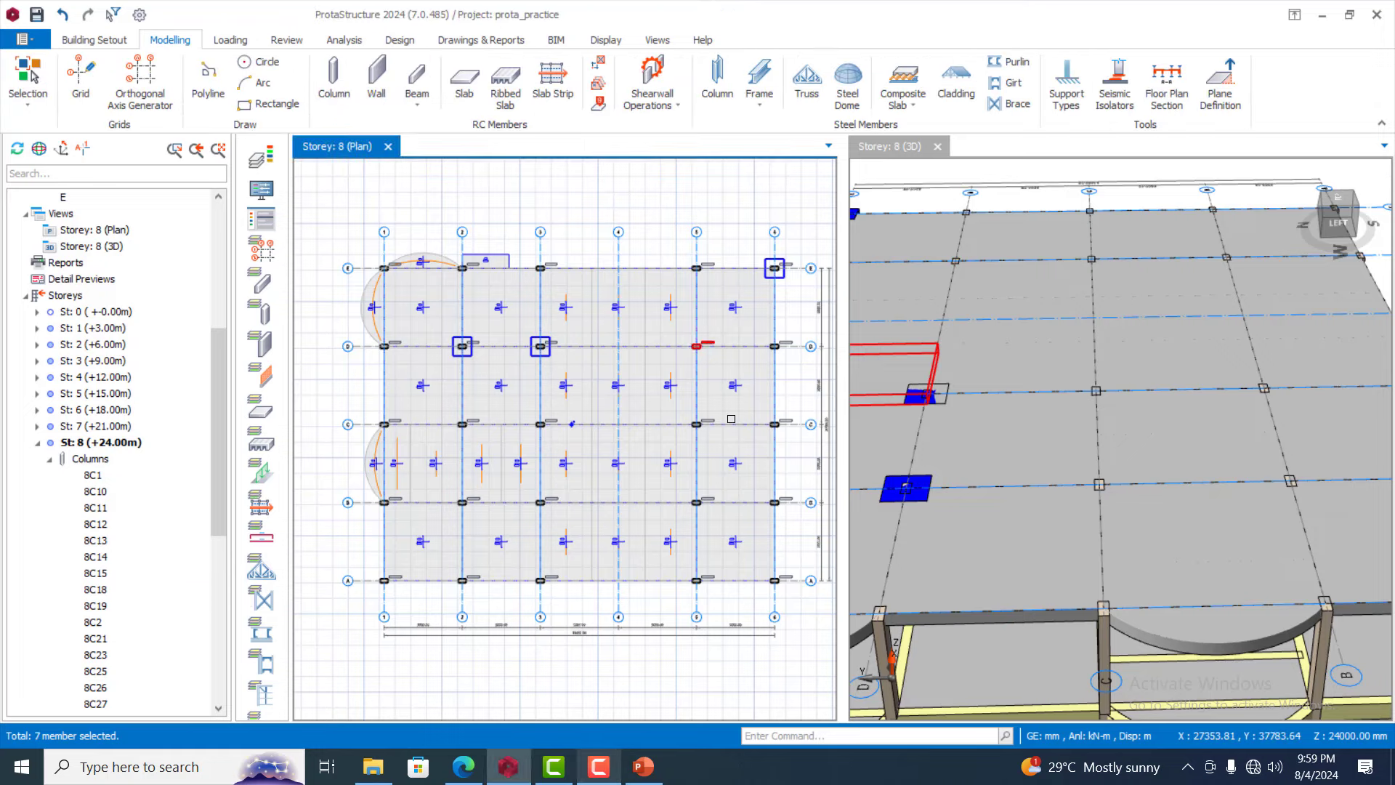
pyautogui.keyDown('ctrl'); pyautogui.click(715, 418); pyautogui.keyUp('ctrl')
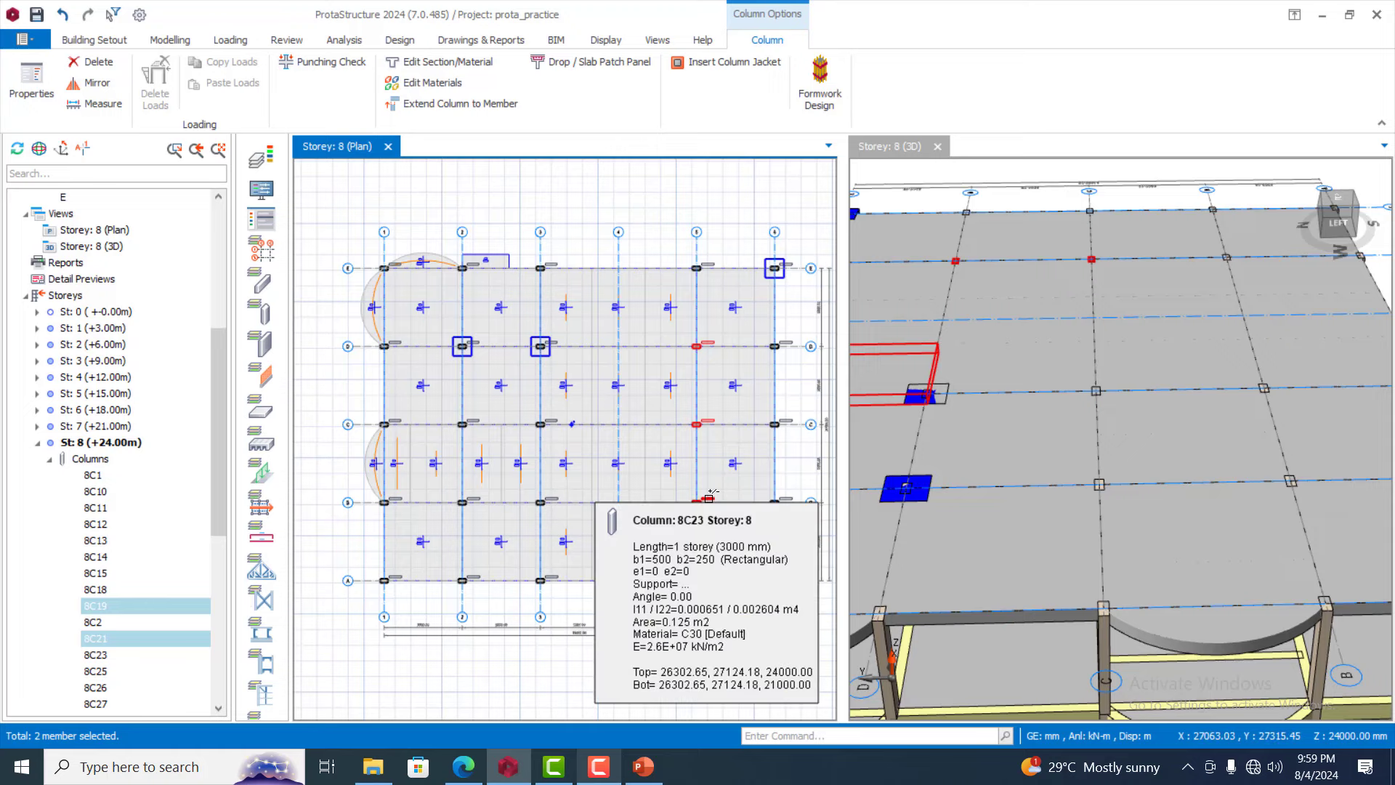
pyautogui.keyDown('ctrl'); pyautogui.click(709, 497); pyautogui.keyUp('ctrl')
pyautogui.keyDown('ctrl'); pyautogui.click(552, 499); pyautogui.keyUp('ctrl')
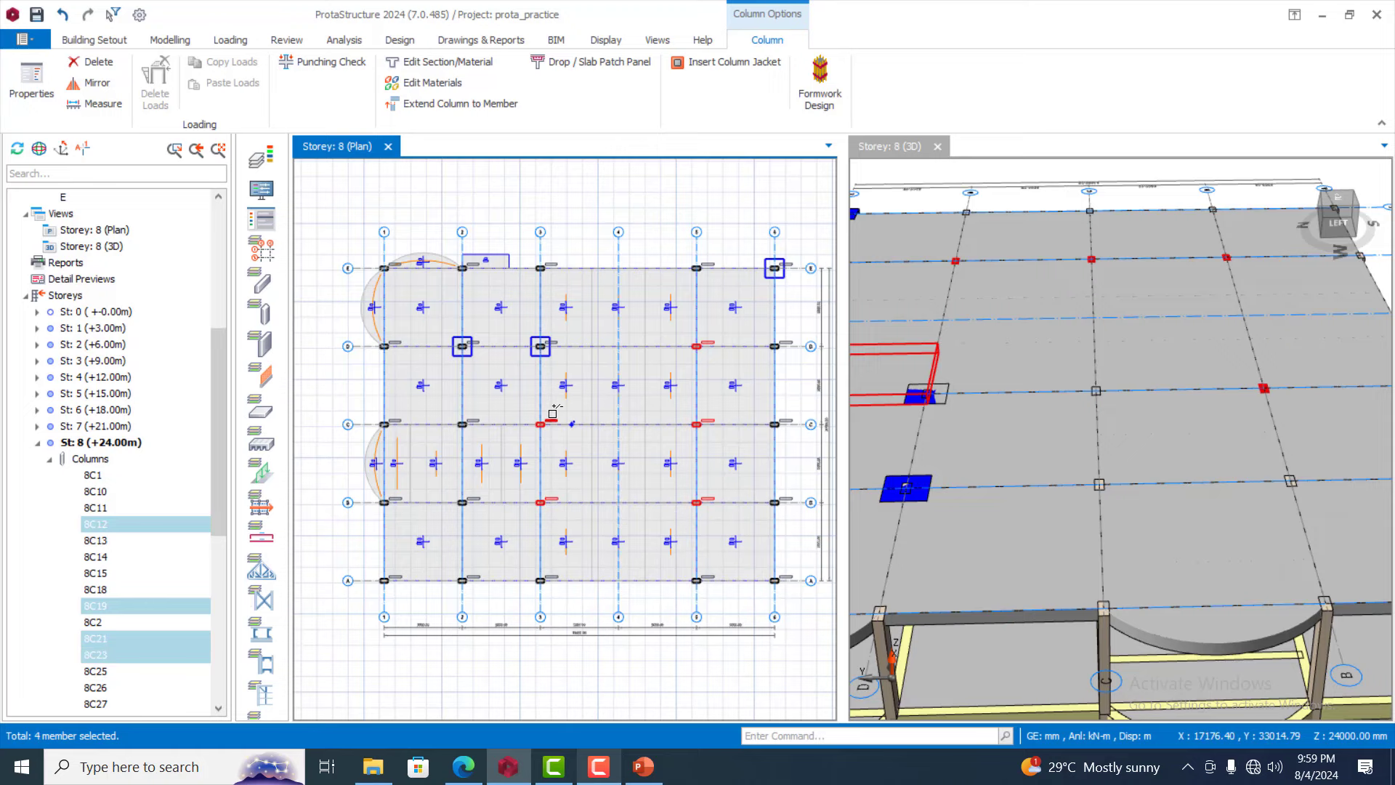
pyautogui.keyDown('ctrl'); pyautogui.click(478, 415); pyautogui.keyUp('ctrl')
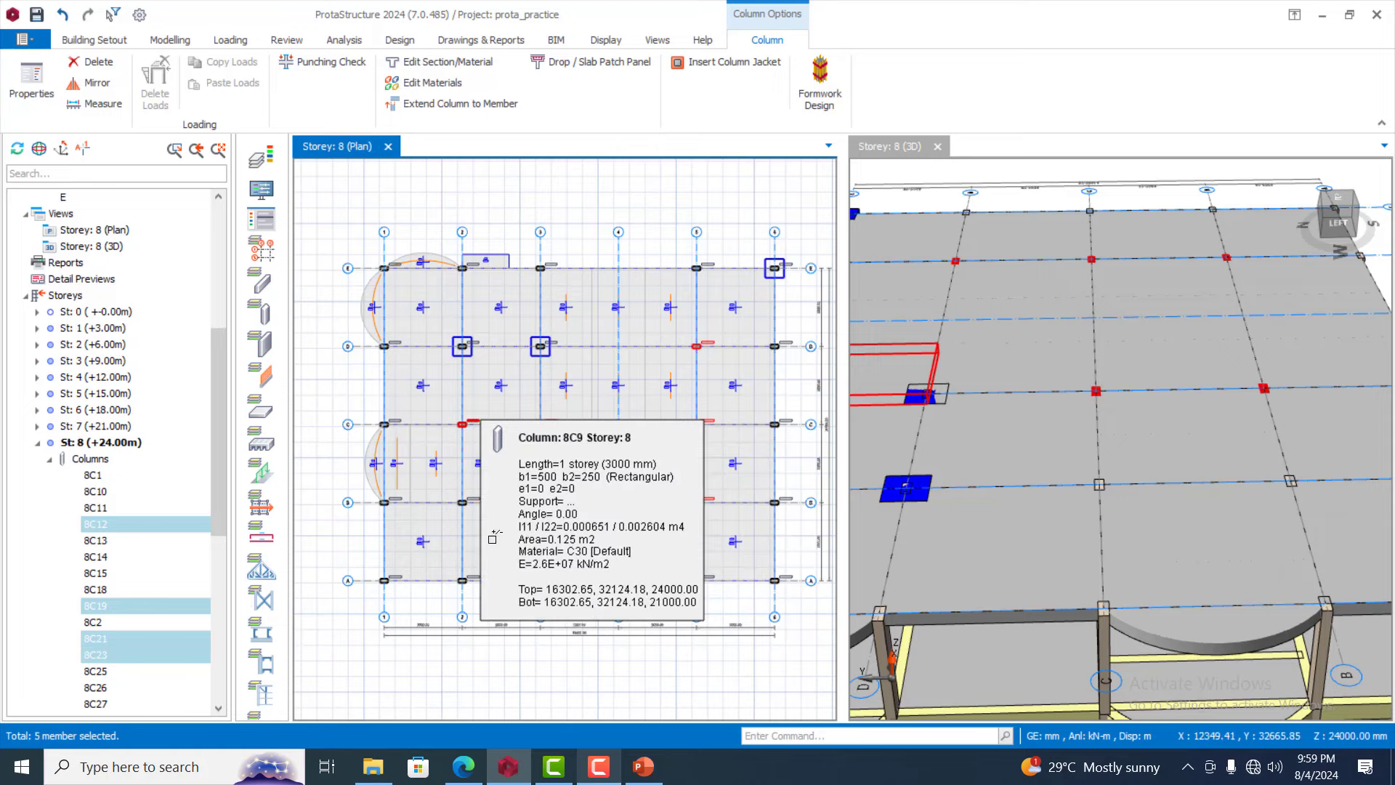
pyautogui.keyDown('ctrl'); pyautogui.click(472, 495); pyautogui.keyUp('ctrl')
pyautogui.keyDown('ctrl'); pyautogui.click(472, 496); pyautogui.keyUp('ctrl')
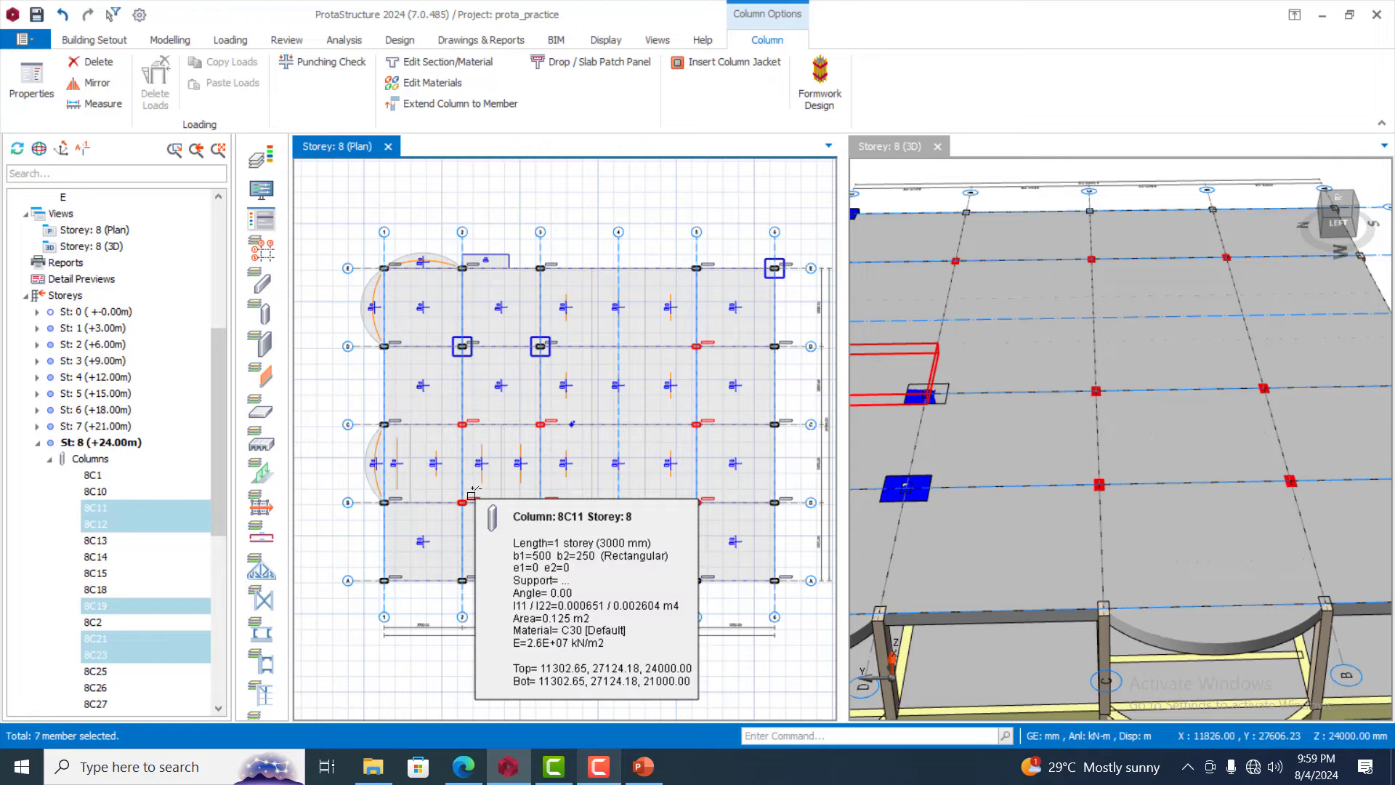
# Enable the drop layout for the seven selected interior columns with b1 and b2 of 1200 mm and H of 500 mm
pyautogui.rightClick(472, 495)
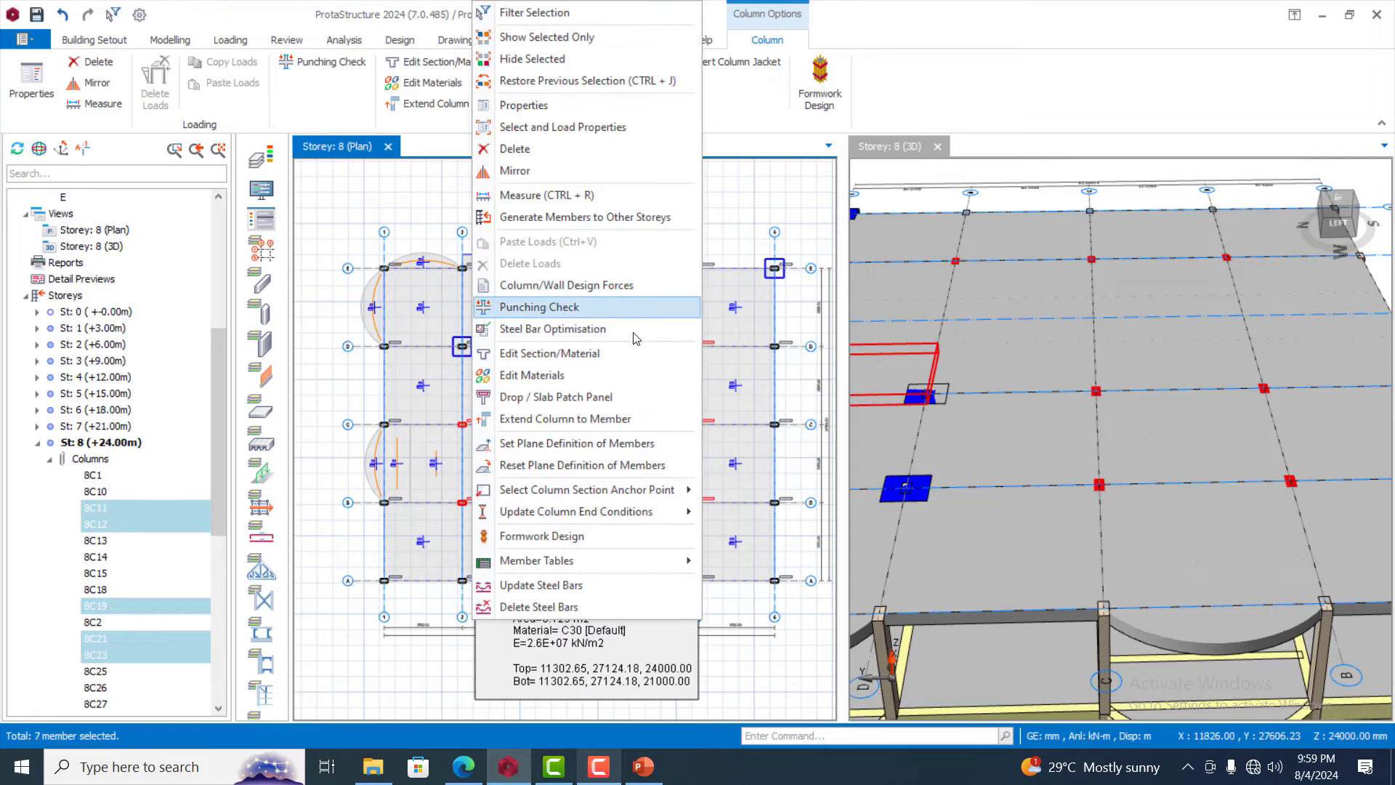
pyautogui.click(624, 396)
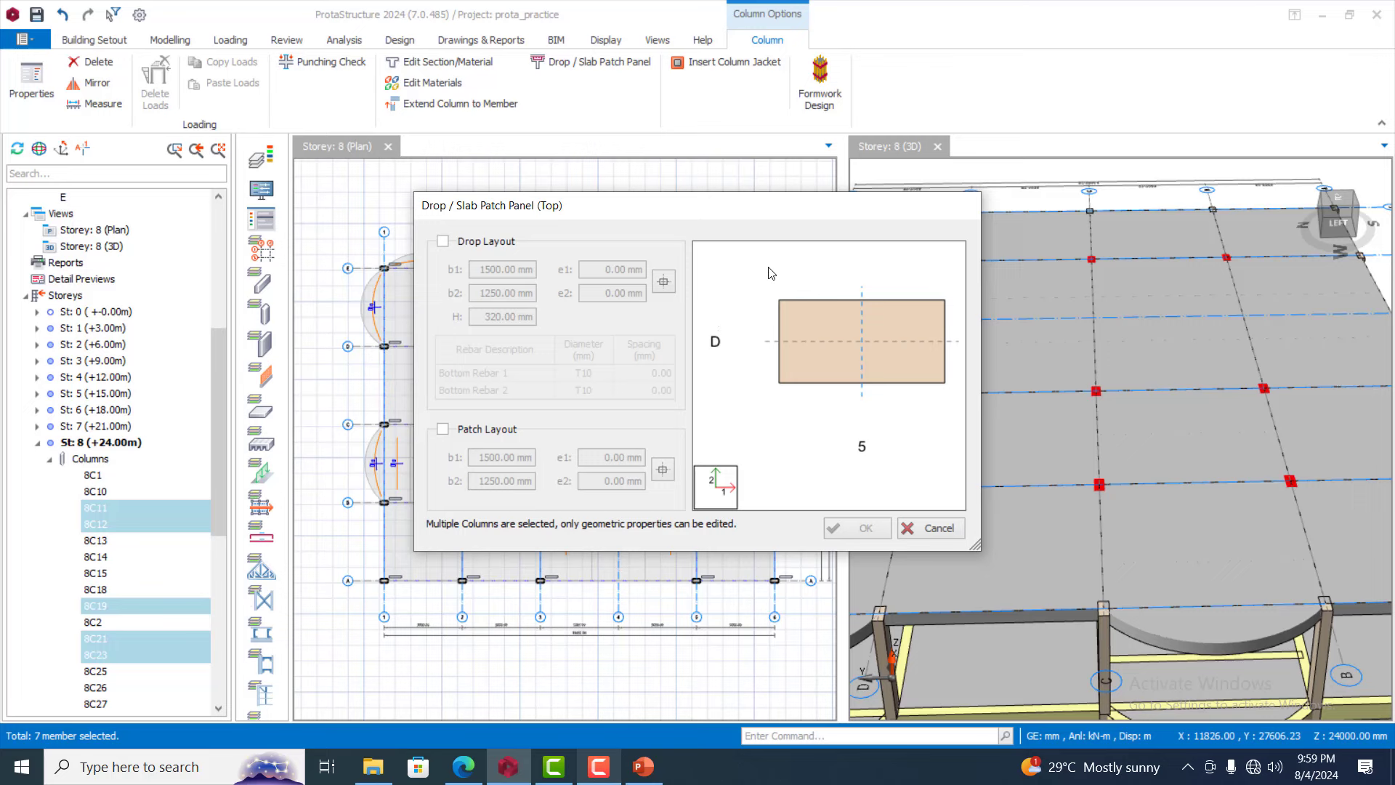
pyautogui.click(444, 243)
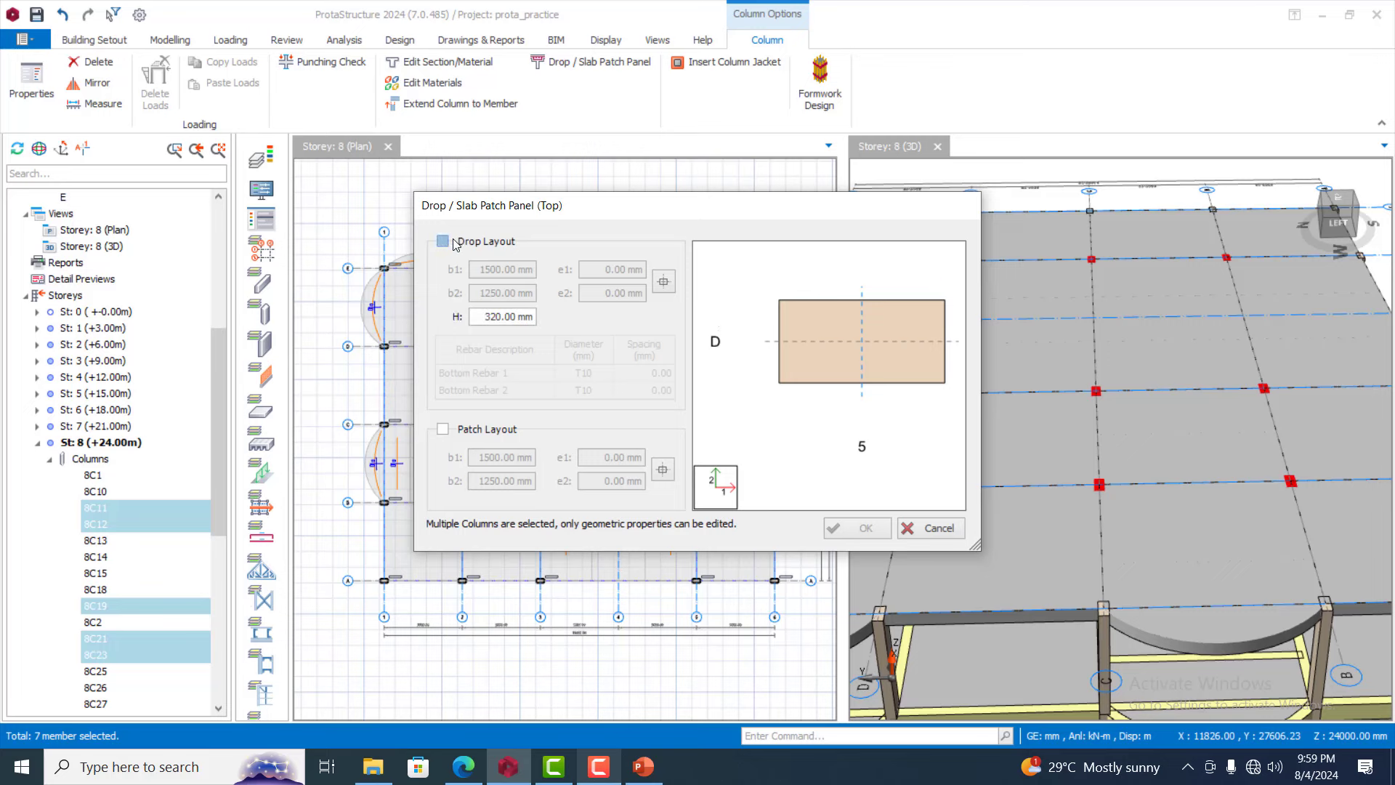
pyautogui.doubleClick(501, 270)
pyautogui.write('500')
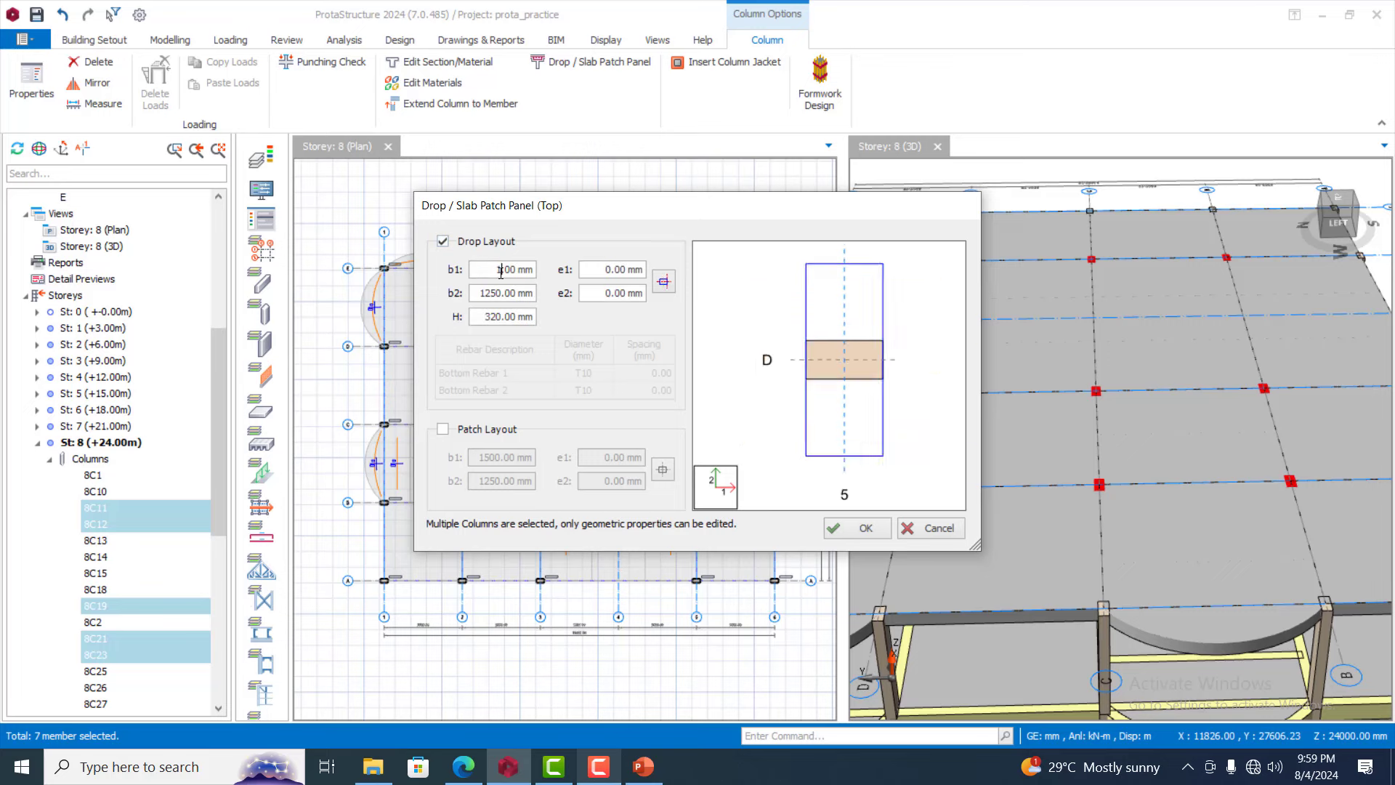
pyautogui.doubleClick(497, 292)
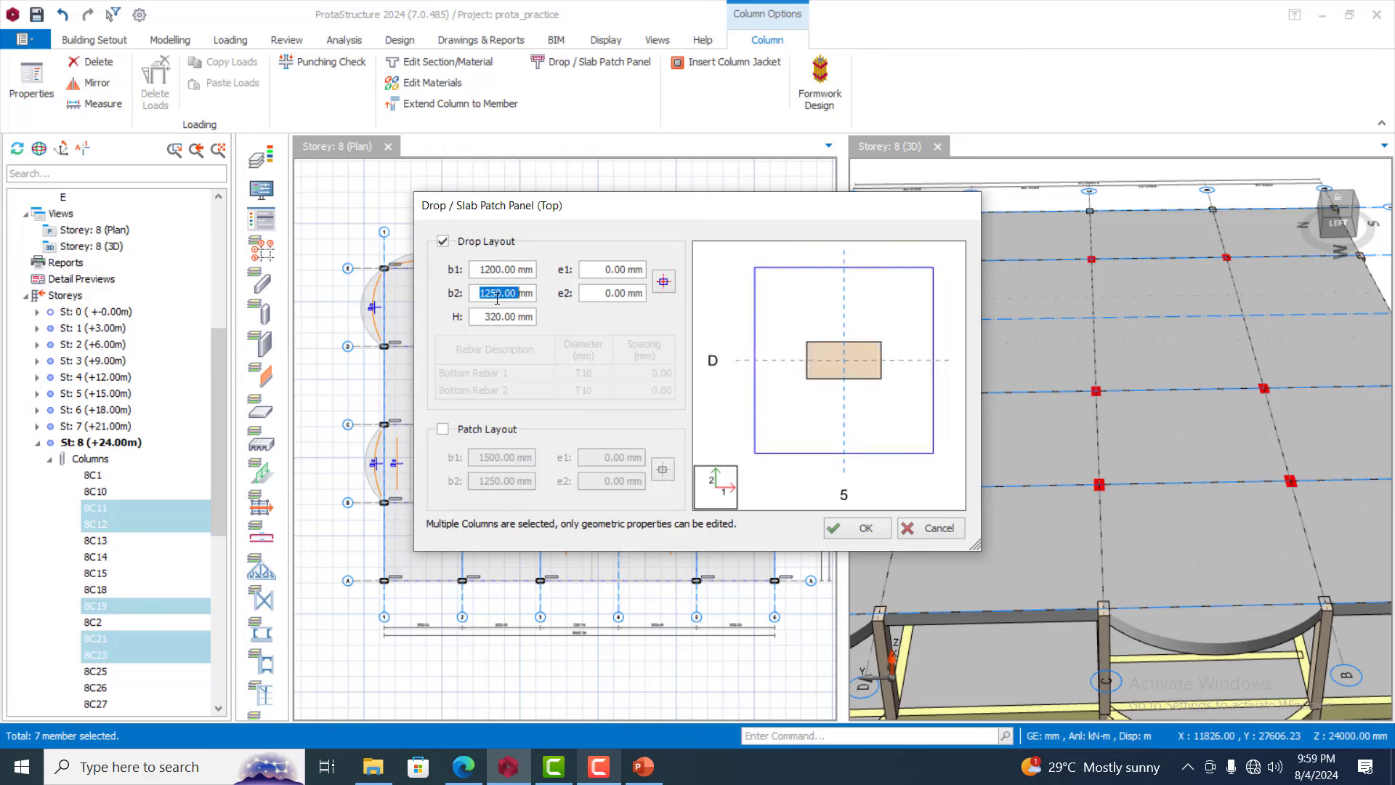
pyautogui.write('1200')
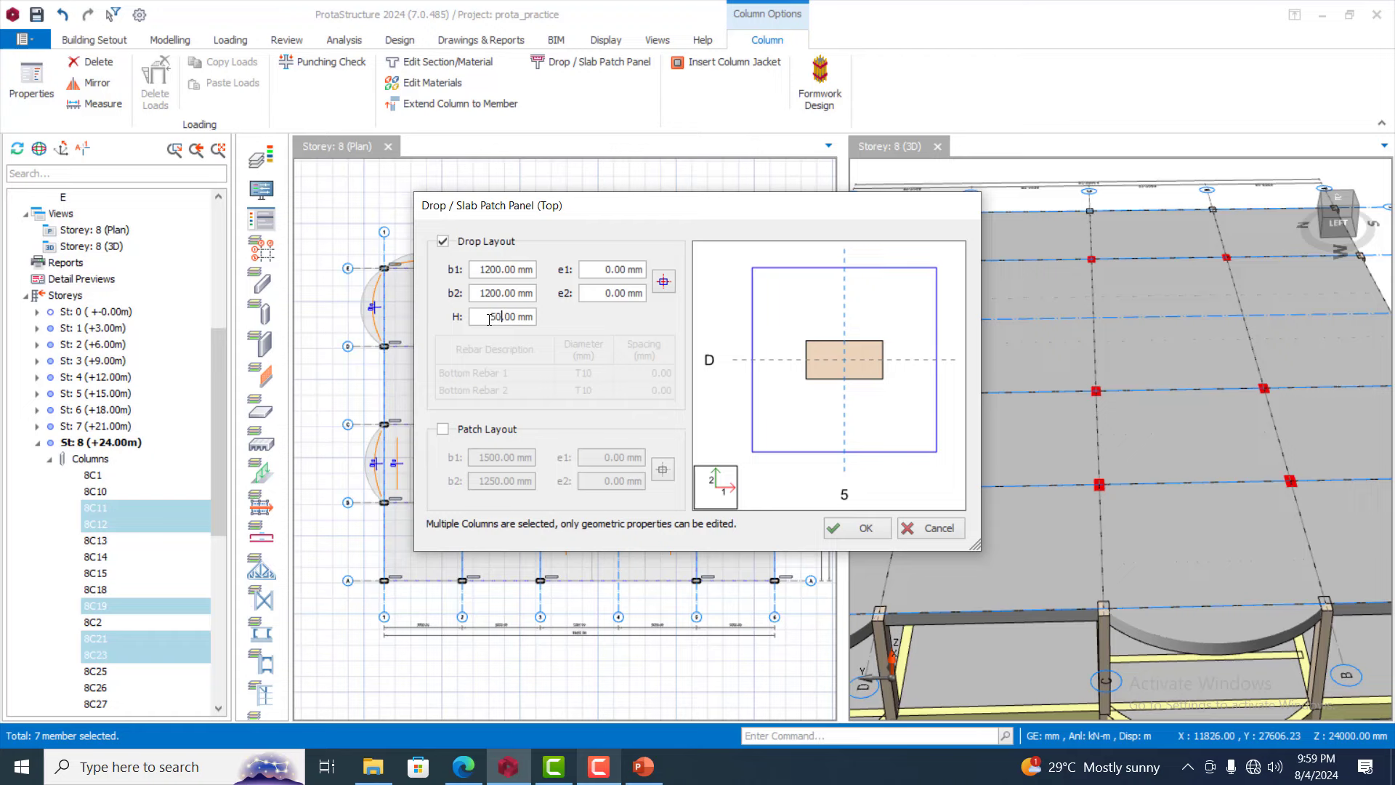
pyautogui.click(864, 528)
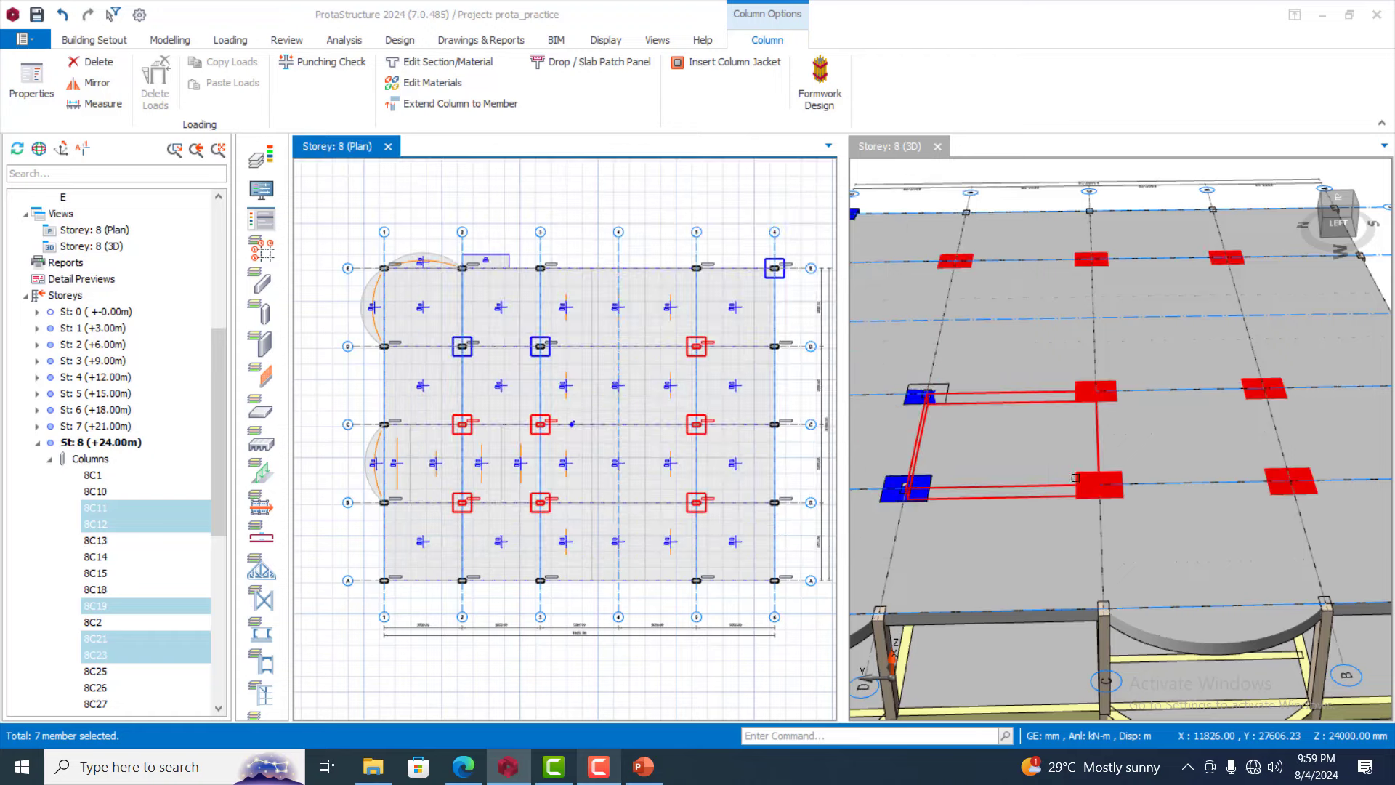
# Clear the column selection and inspect the interior drop panels of storey 8 across the whole building in 3D
pyautogui.scroll(-5, 1003, 338)
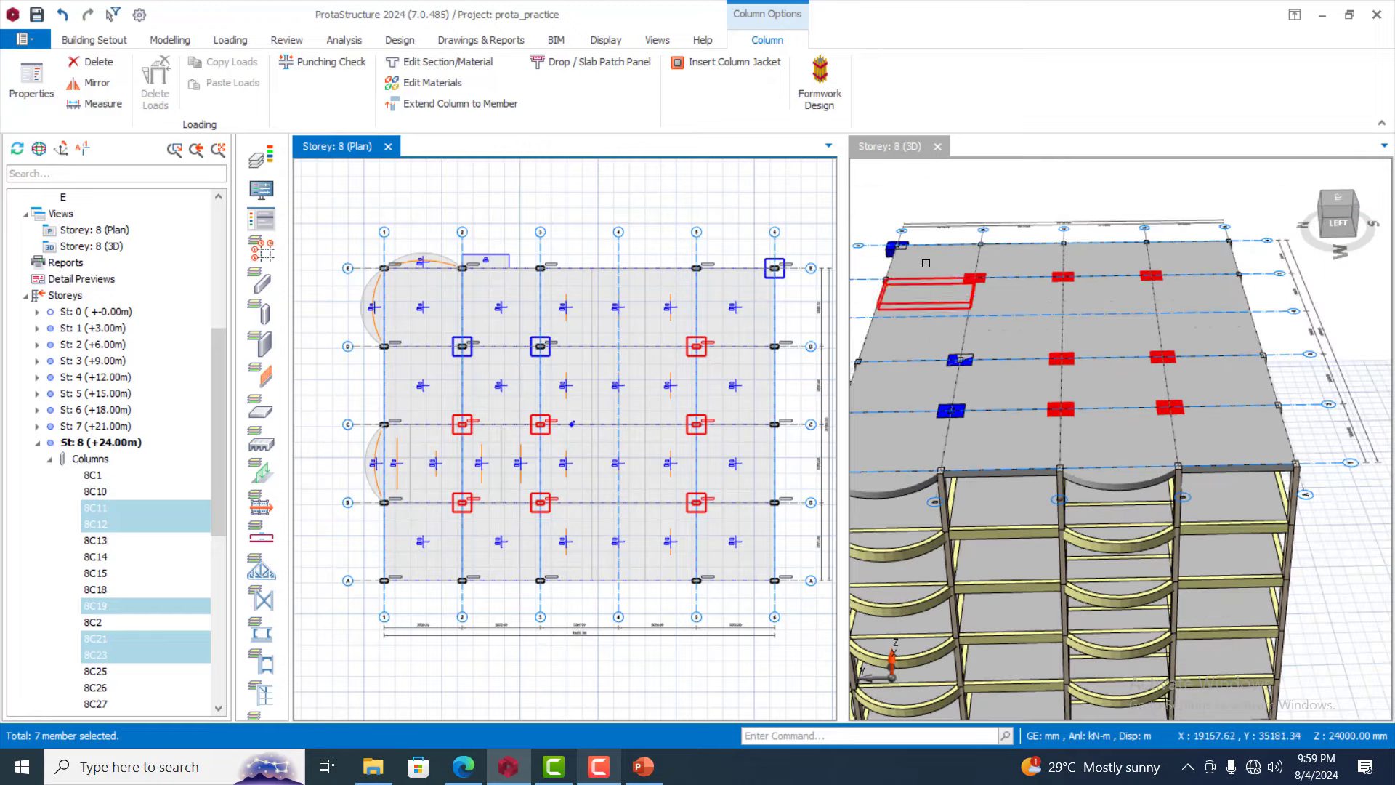
pyautogui.click(1001, 176)
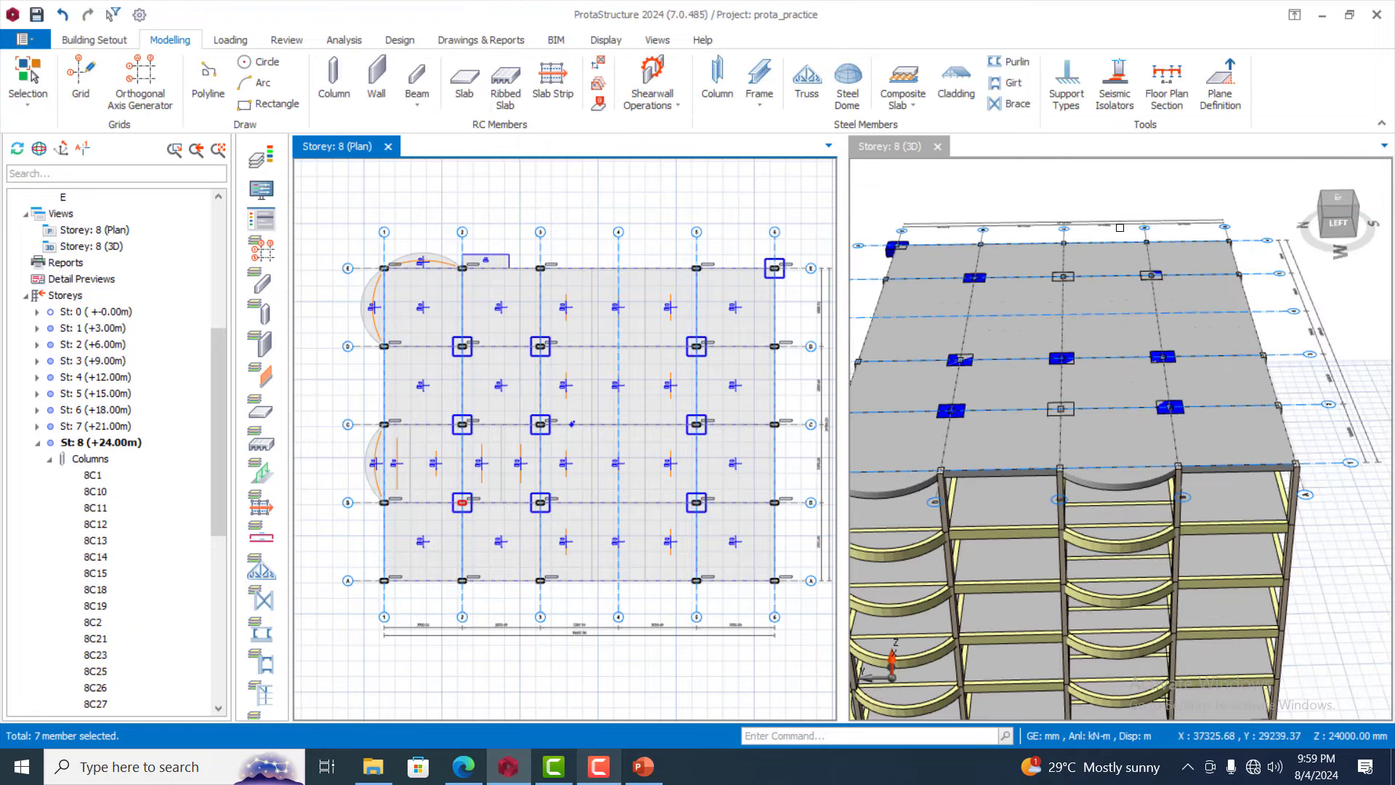
pyautogui.scroll(-3, 1003, 305)
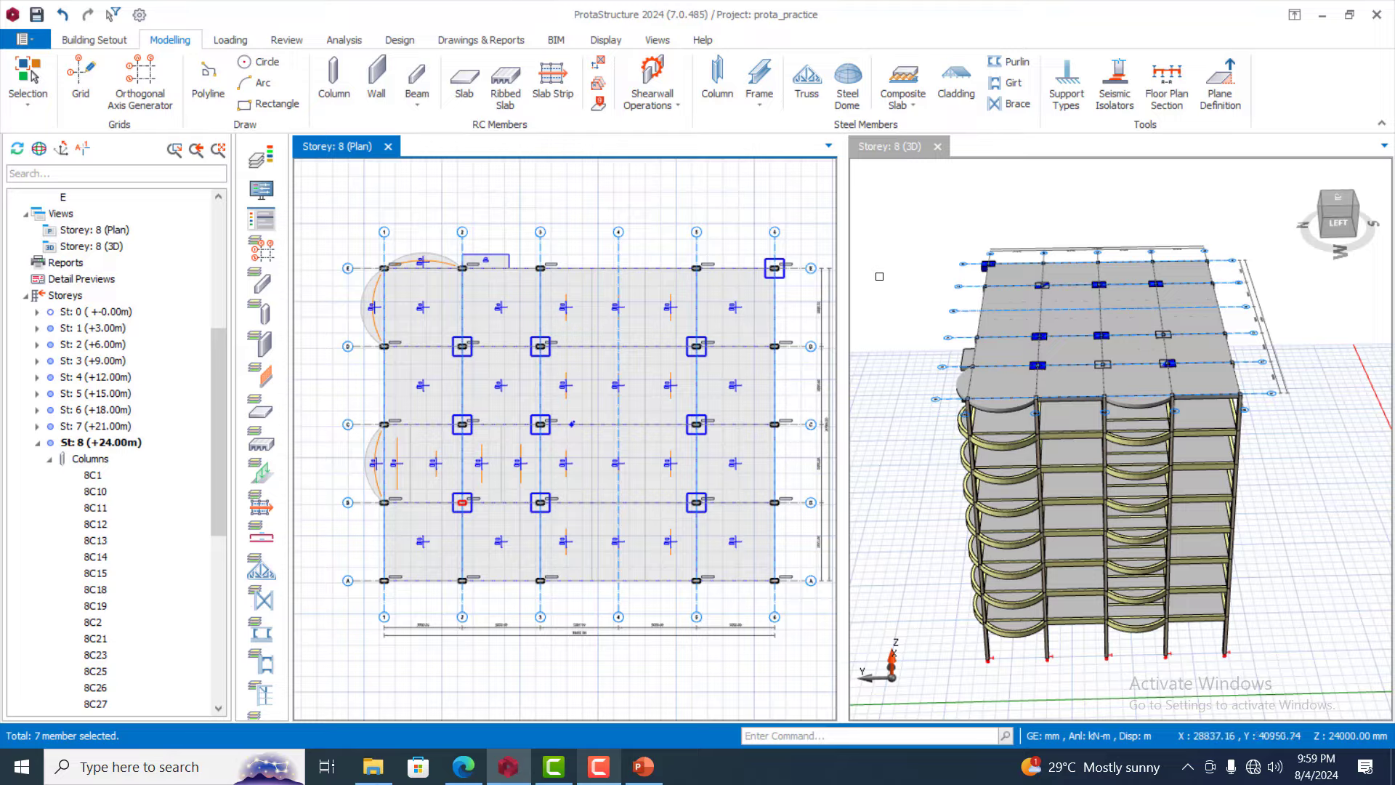
pyautogui.scroll(4, 906, 298)
pyautogui.moveTo(963, 342)
pyautogui.mouseDown(button='middle')
pyautogui.moveTo(946, 320)
pyautogui.moveTo(985, 274)
pyautogui.moveTo(901, 280)
pyautogui.mouseUp(button='middle')
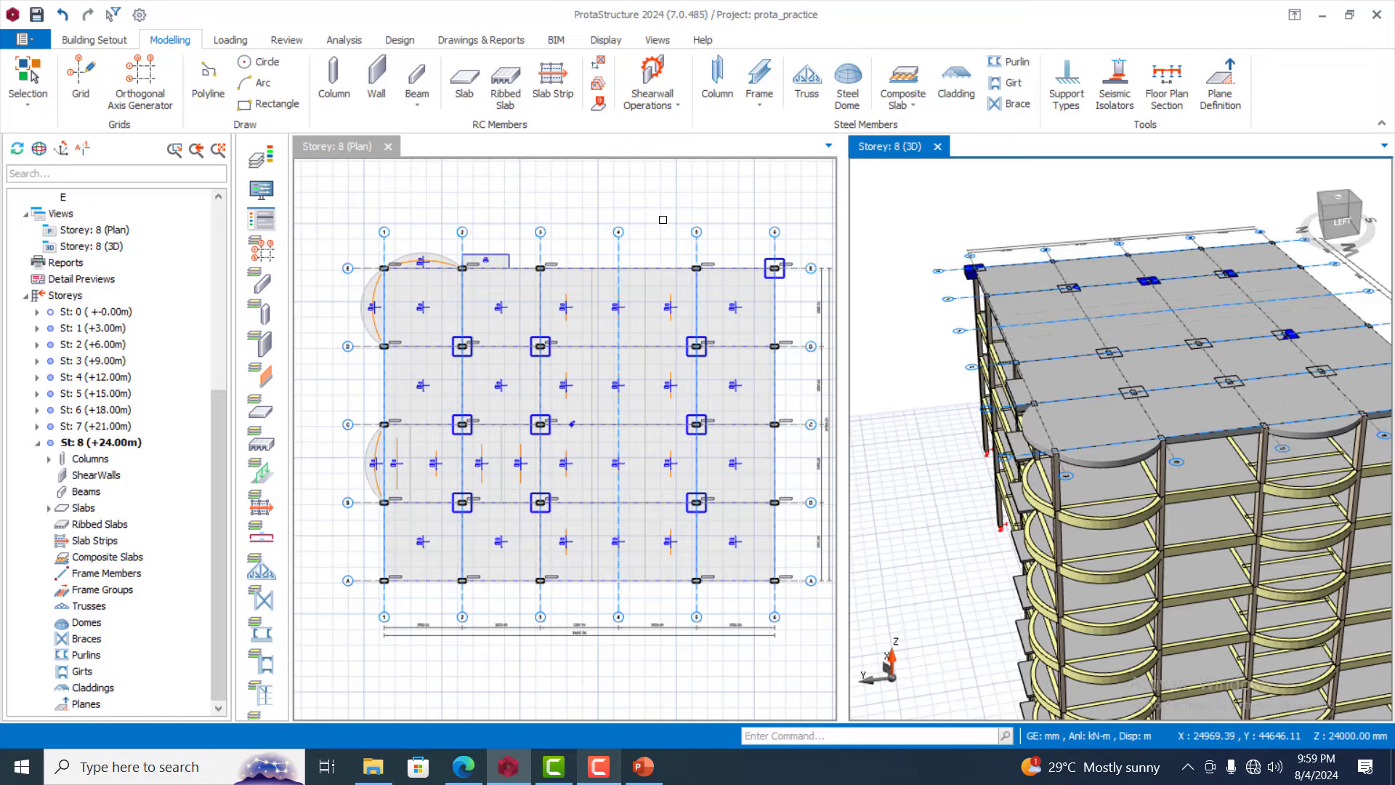
# Try deleting the storey 8 corner column with its drop panel at axes E and 6, and restore it
pyautogui.scroll(6, 774, 272)
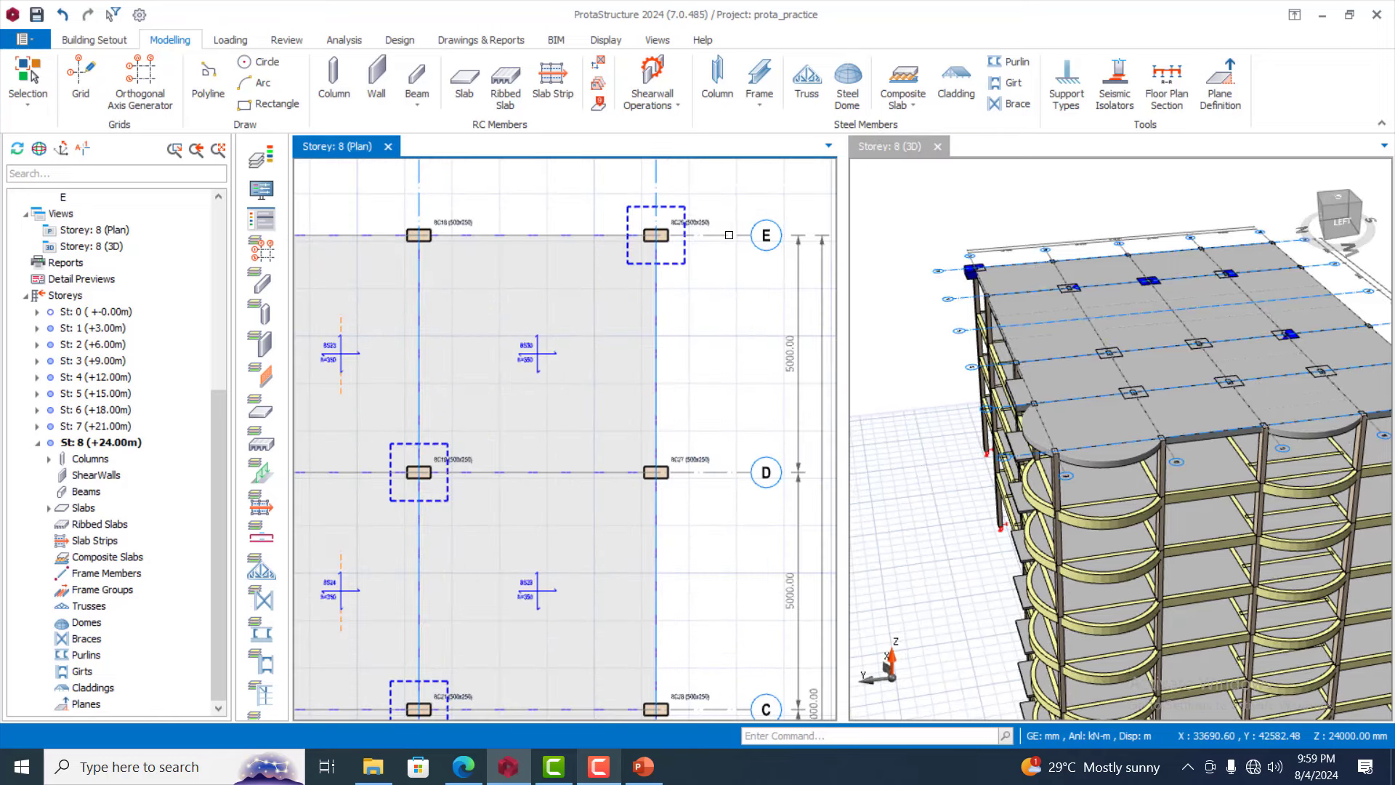
pyautogui.click(670, 278)
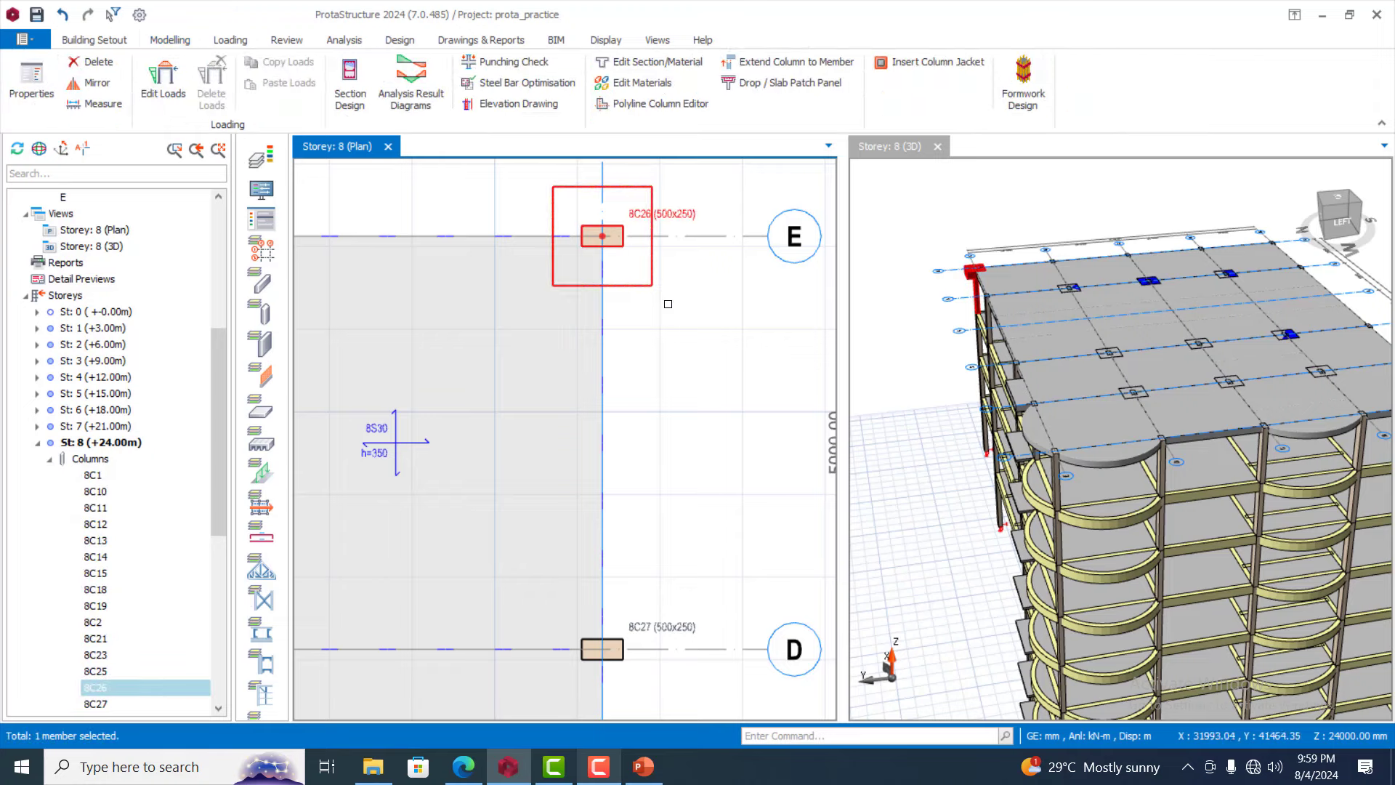
pyautogui.press('Escape')
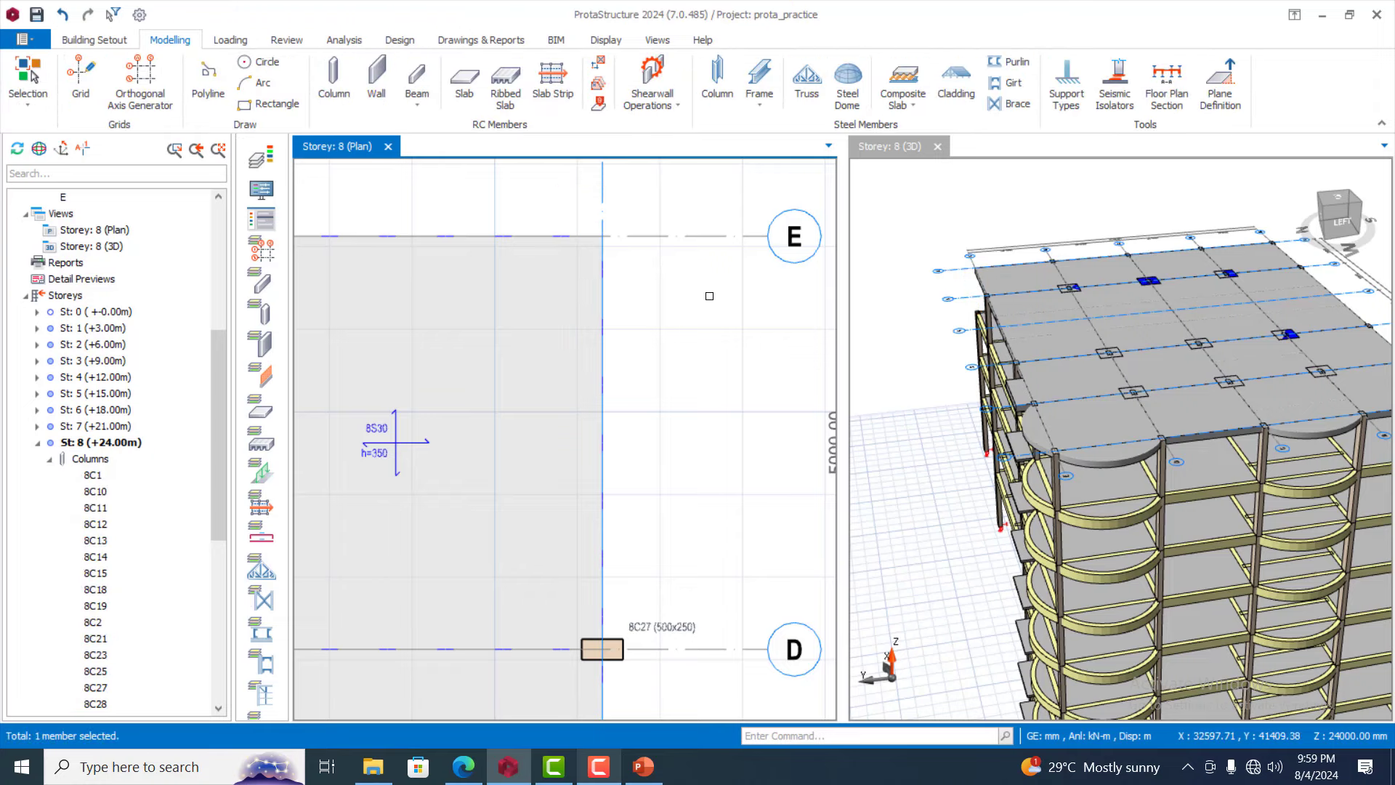
pyautogui.scroll(-3, 712, 301)
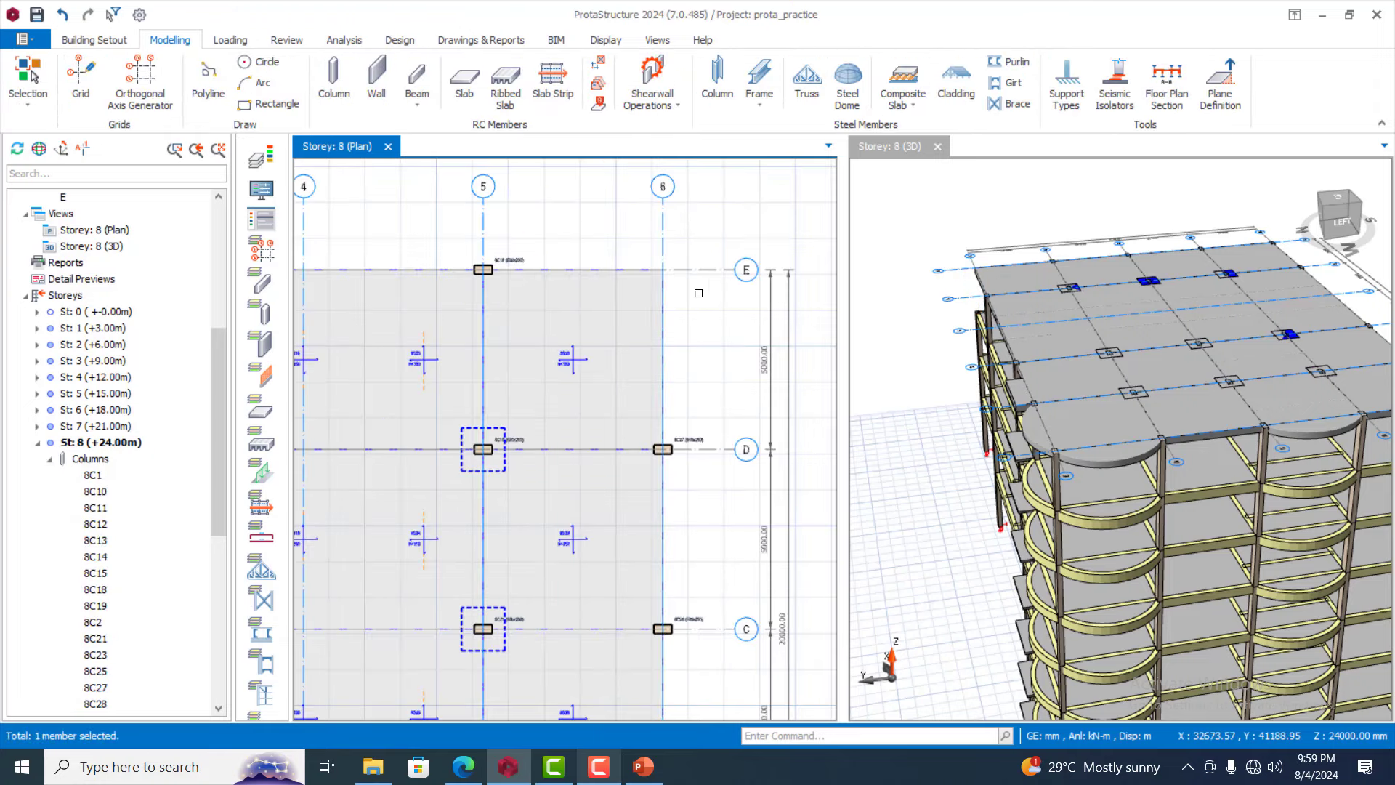
pyautogui.scroll(4, 698, 293)
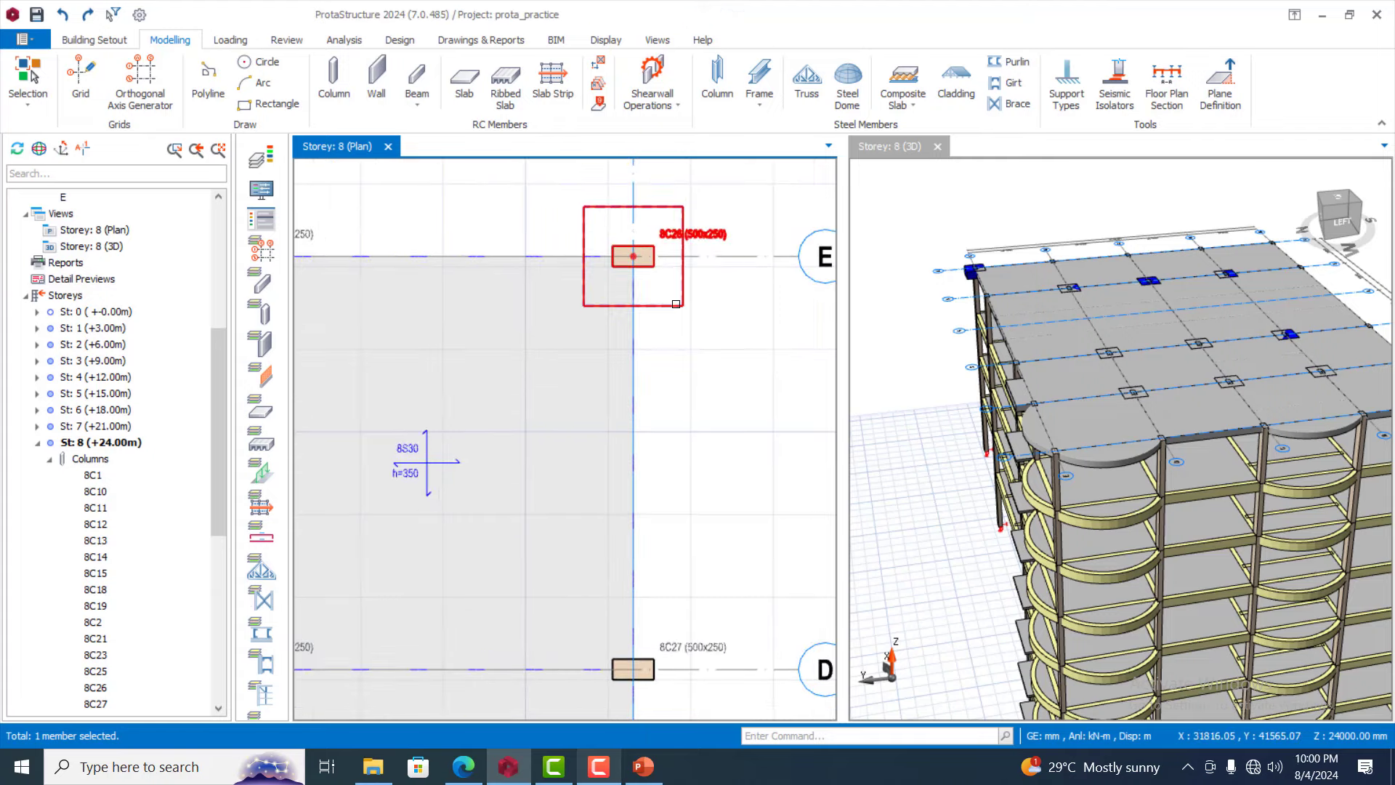
# Delete the storey 8 corner column at axes E-6 once more and undo the deletion
pyautogui.rightClick(676, 304)
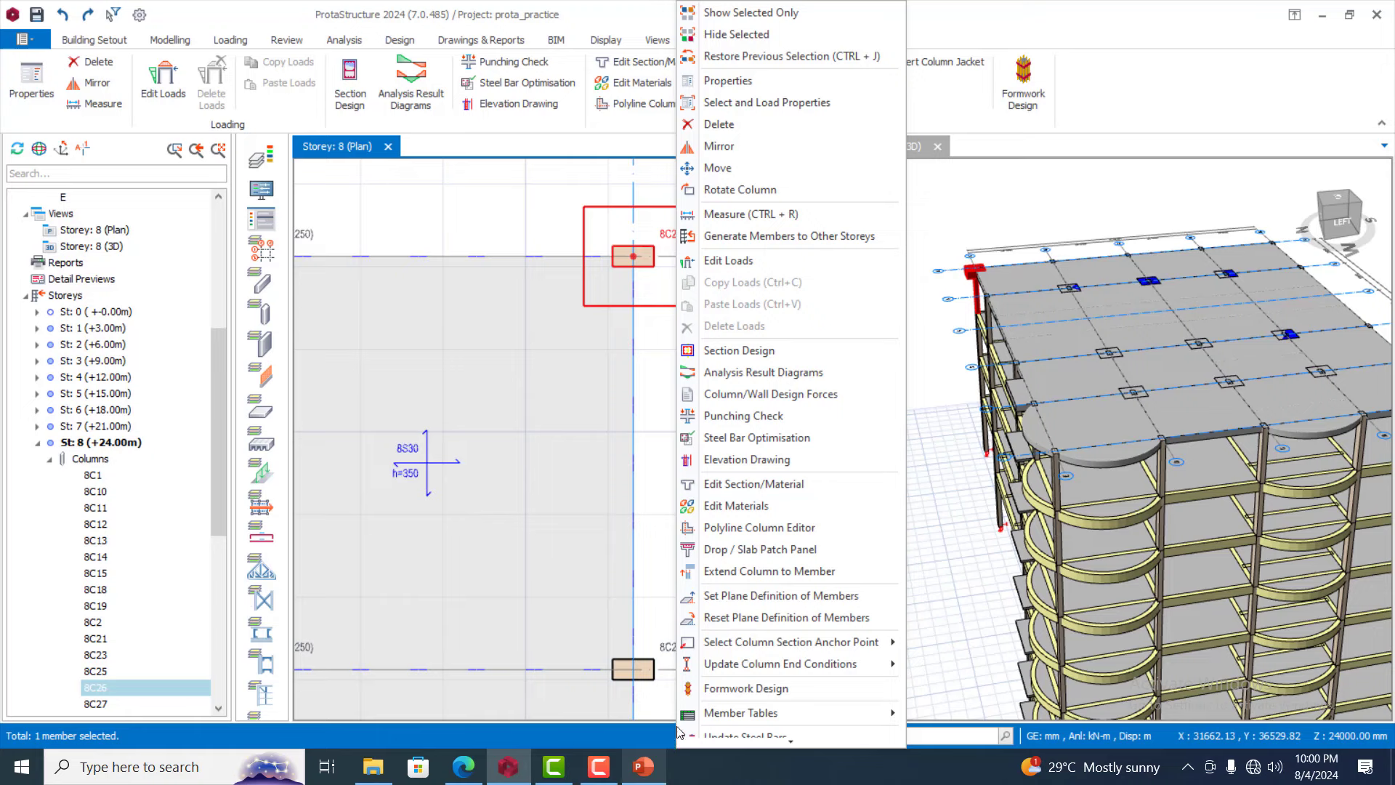
pyautogui.click(739, 126)
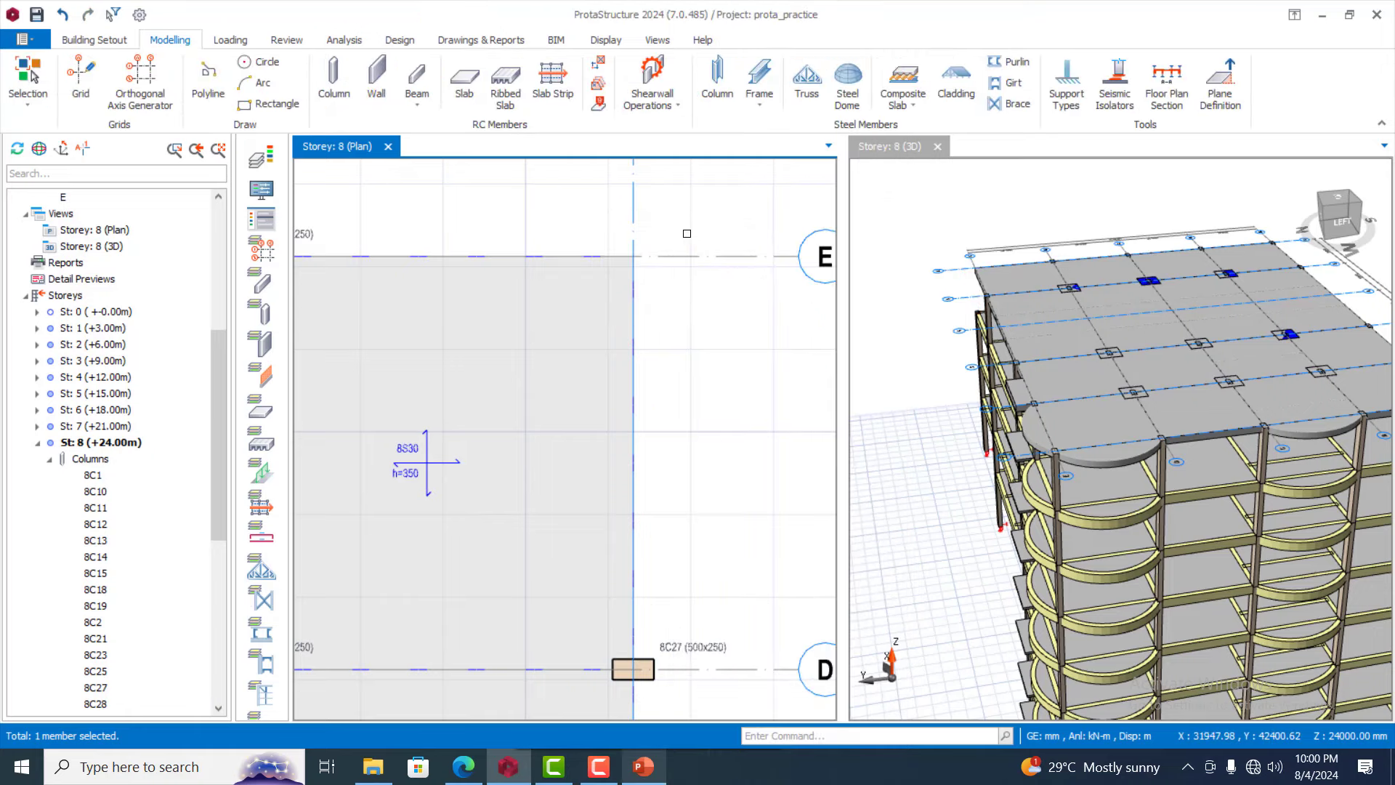
pyautogui.hotkey('ctrl', 'z')
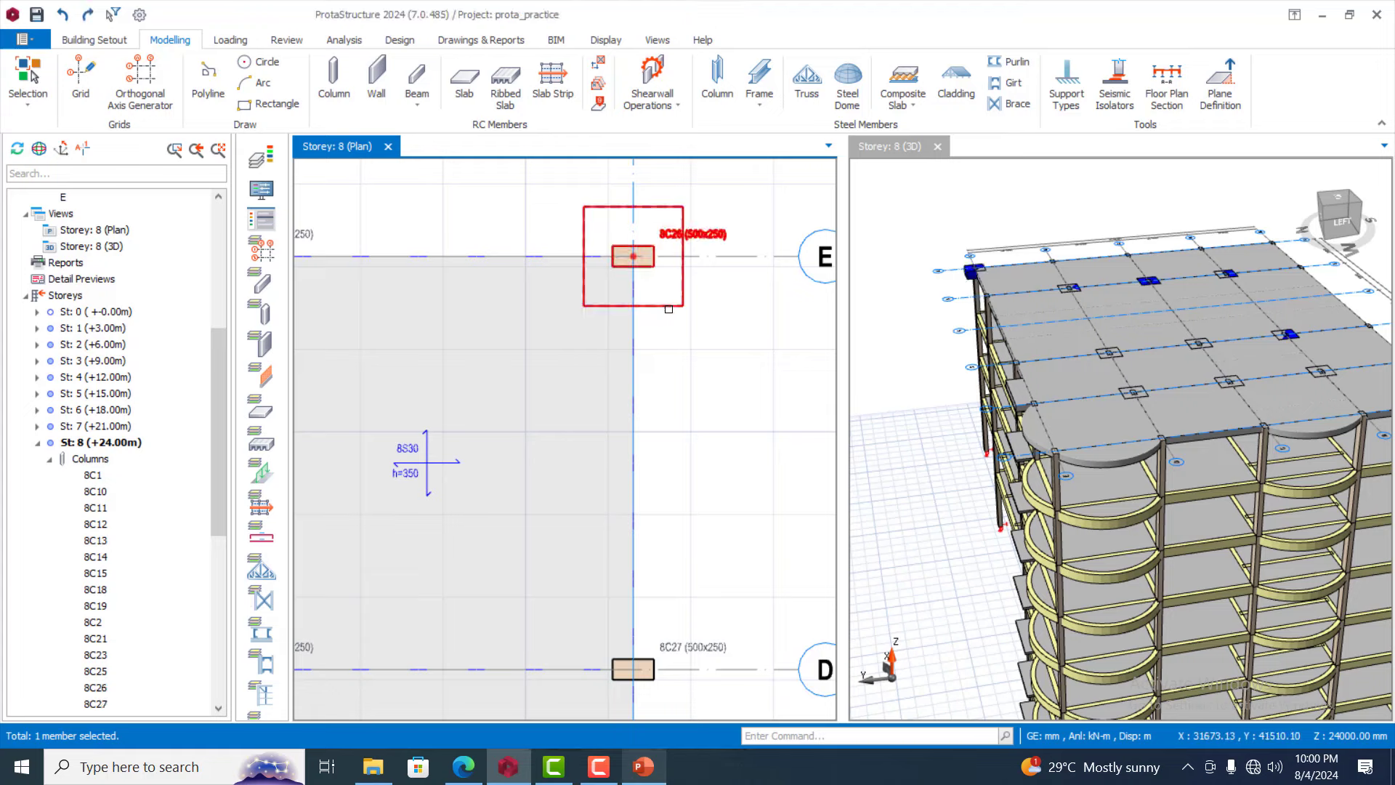
# Disable the drop layout of the storey 8 corner column at axes E-6 to remove its drop panel
pyautogui.doubleClick(668, 308)
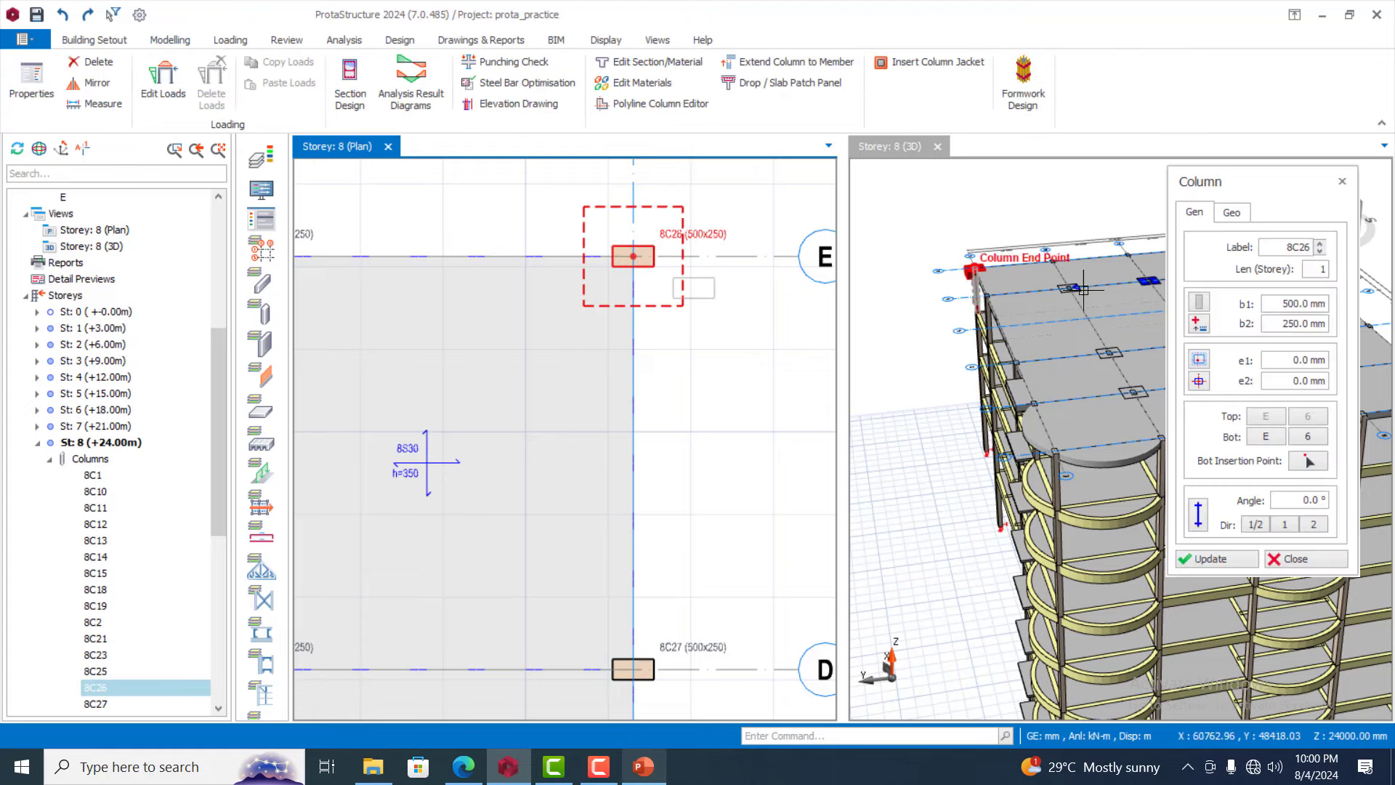
pyautogui.click(1229, 213)
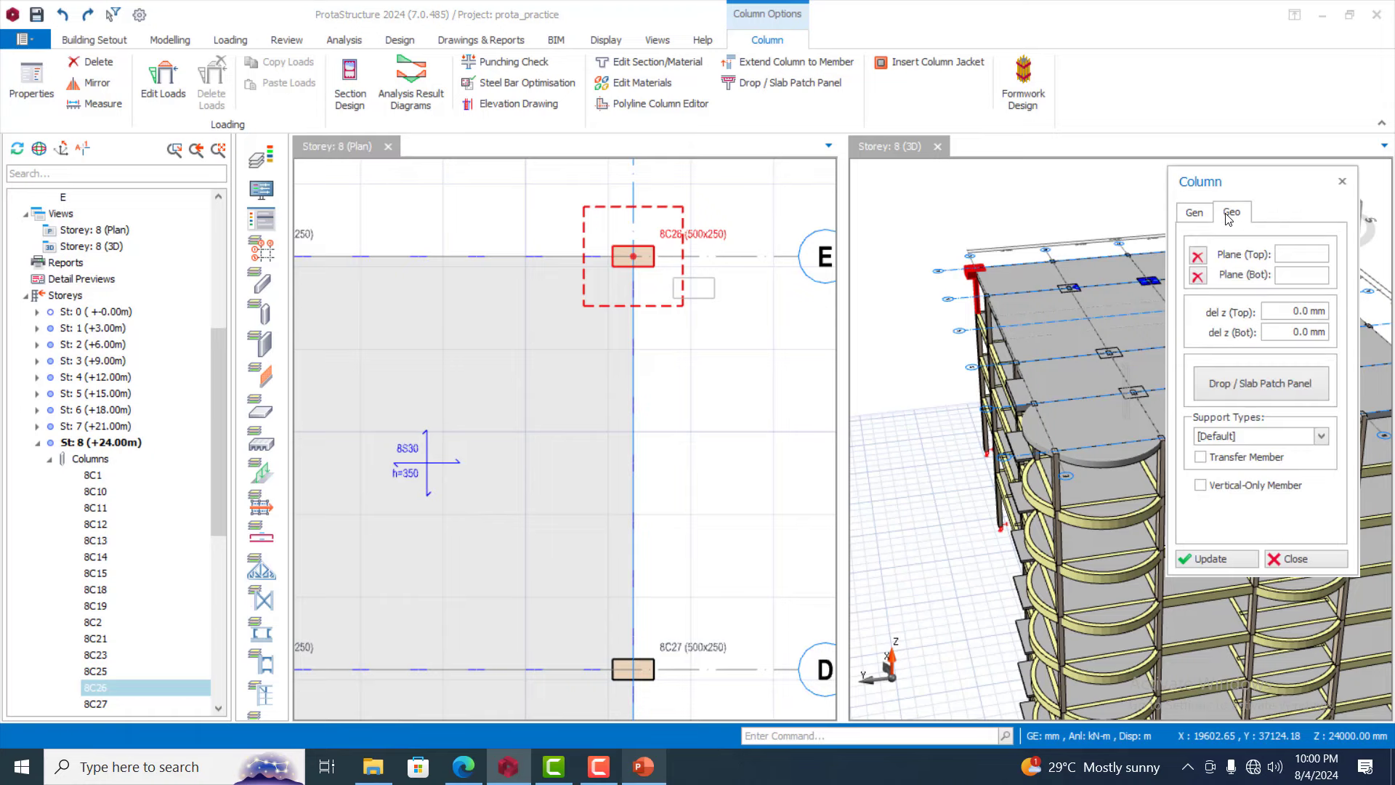
pyautogui.click(1231, 385)
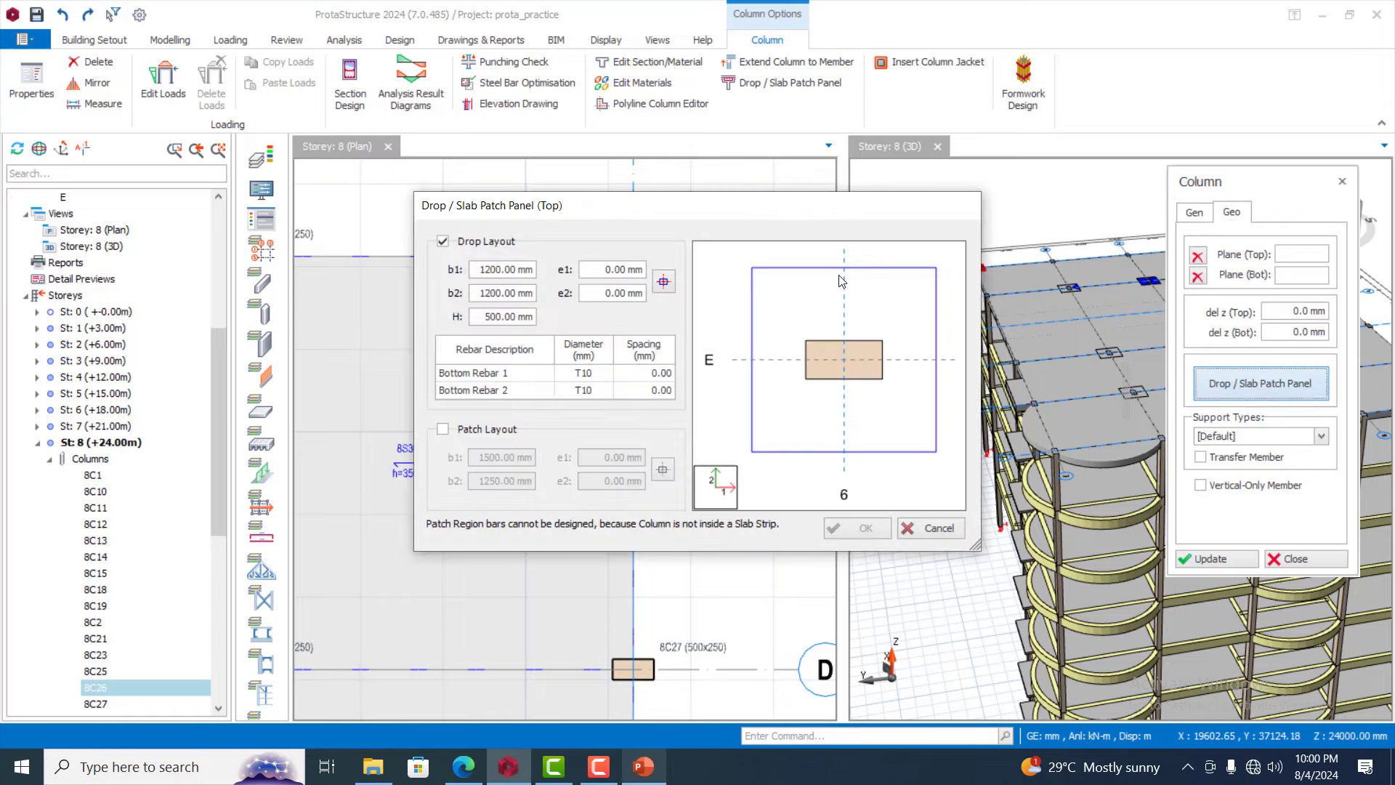
pyautogui.click(443, 242)
pyautogui.click(865, 528)
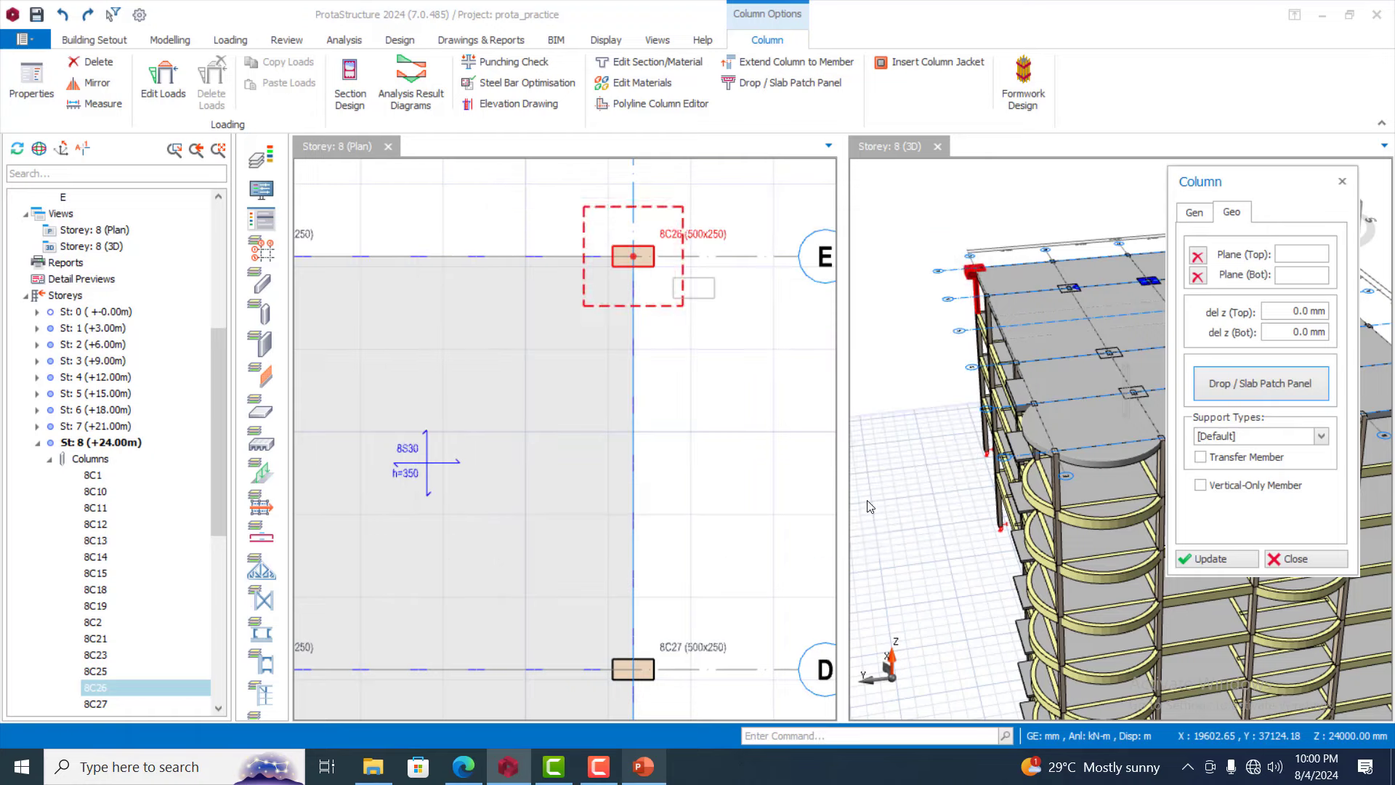
pyautogui.click(710, 302)
pyautogui.scroll(-3, 739, 295)
pyautogui.click(728, 326)
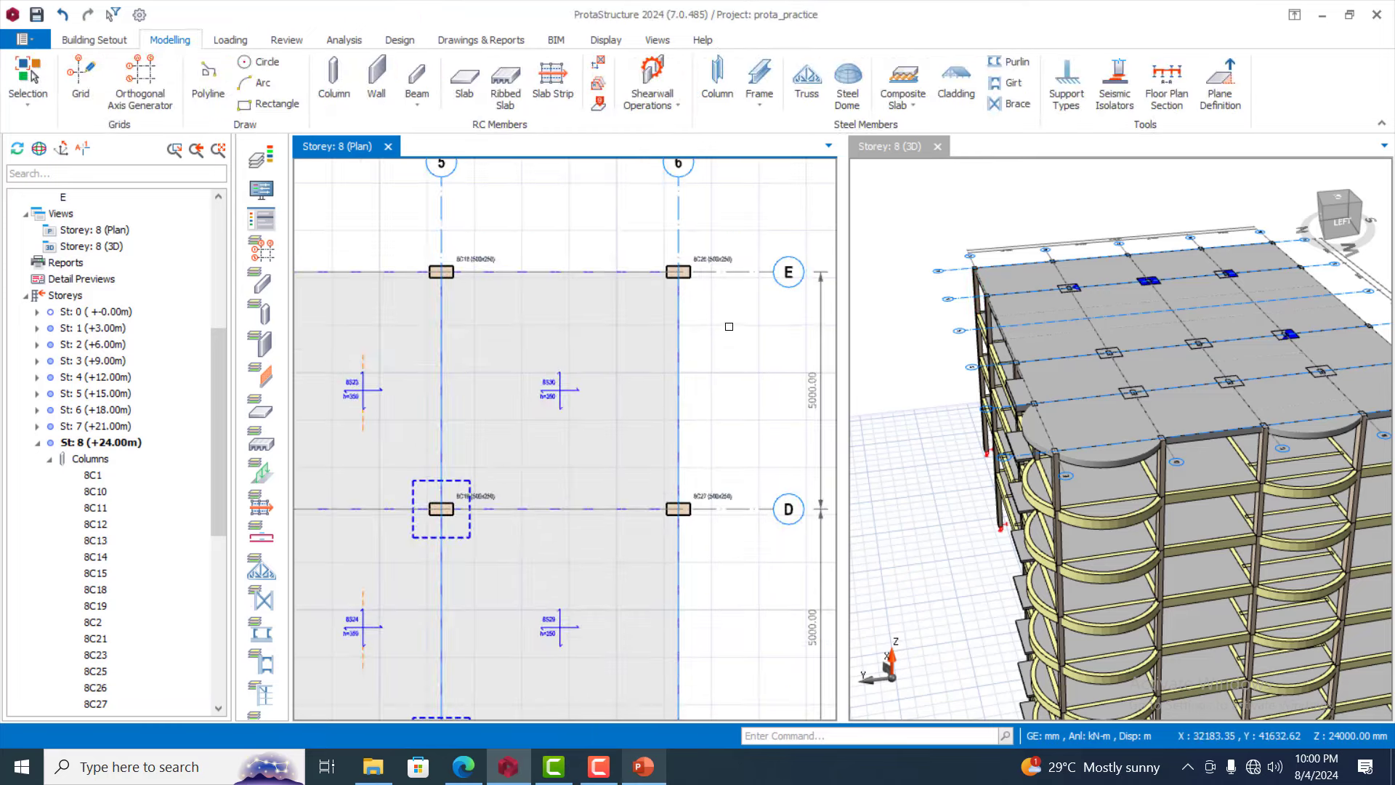
# Inspect the remaining storey 8 drop panels in plan and from several angles in the 3D model
pyautogui.scroll(-5, 744, 304)
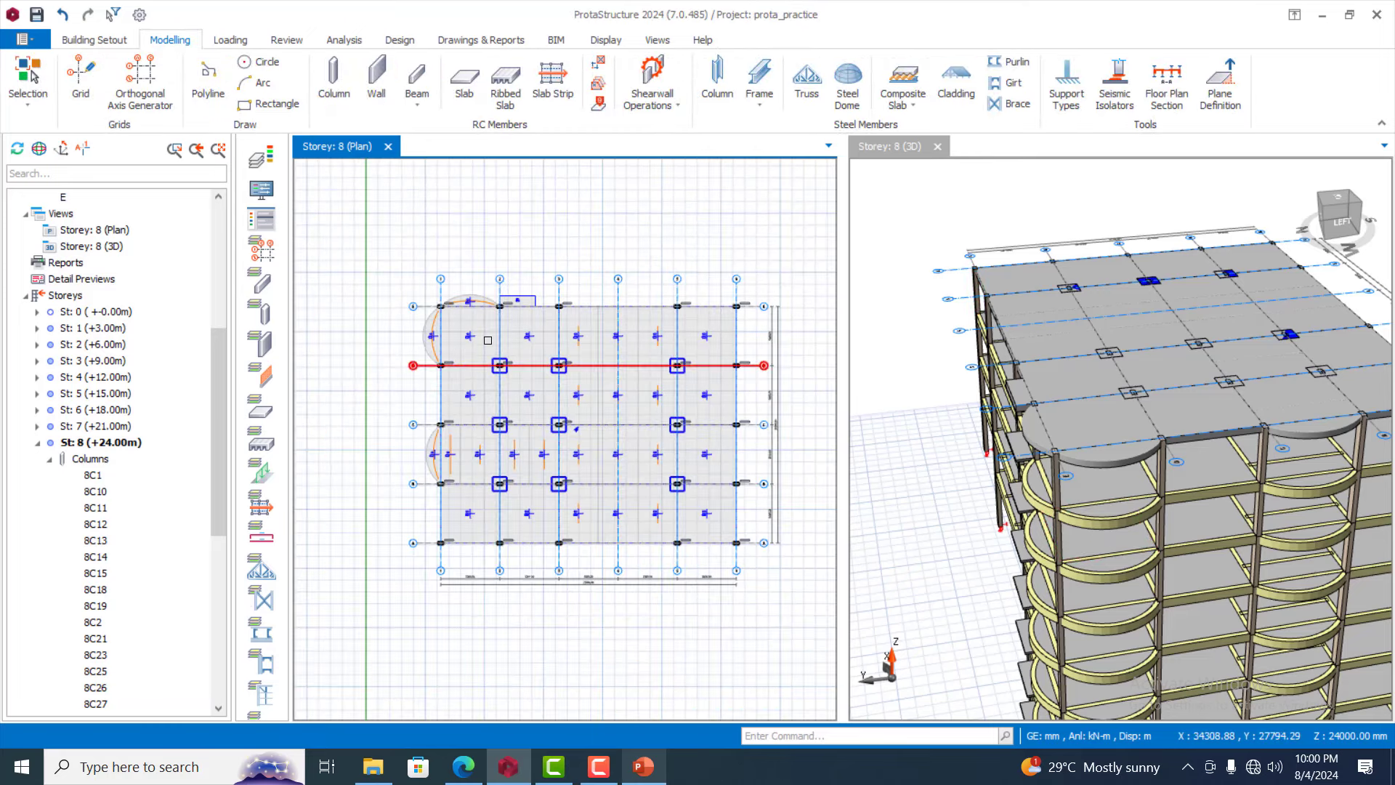
pyautogui.scroll(4, 488, 336)
pyautogui.scroll(-4, 579, 247)
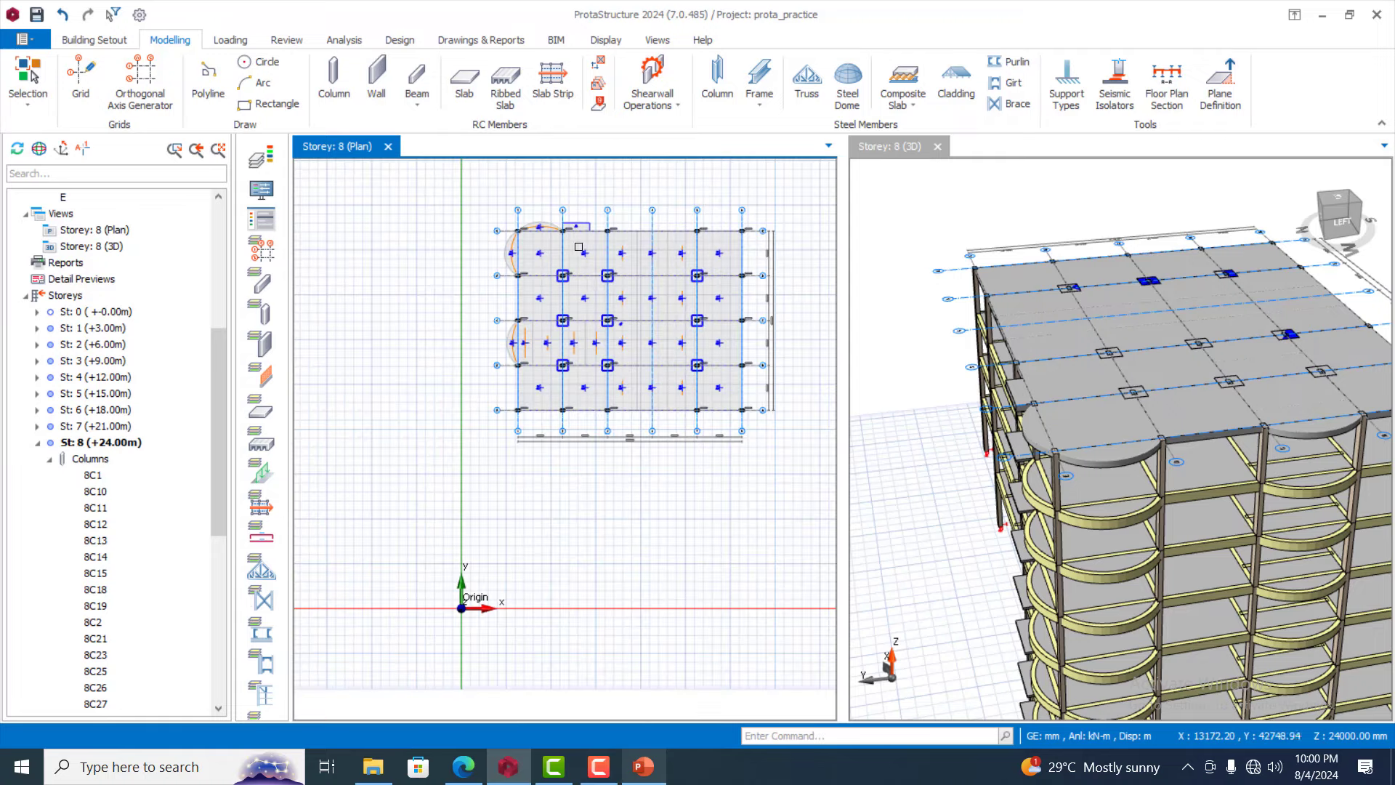
pyautogui.scroll(-1, 521, 442)
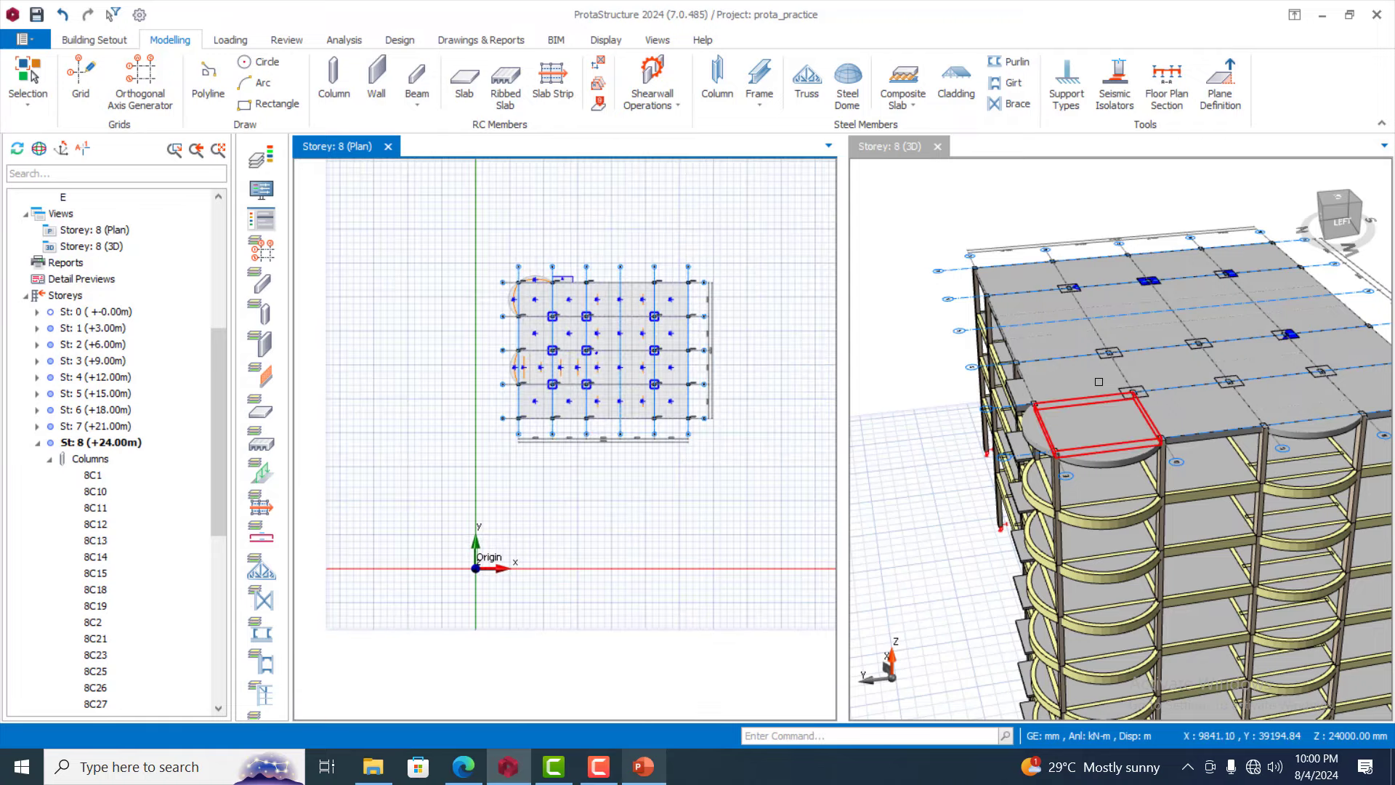
pyautogui.scroll(-3, 1089, 386)
pyautogui.moveTo(1037, 533); pyautogui.dragTo(1347, 499, button='middle')
pyautogui.scroll(-3, 1226, 362)
pyautogui.moveTo(1210, 624); pyautogui.dragTo(1294, 503, button='middle')
pyautogui.moveTo(1270, 582); pyautogui.dragTo(1089, 660, button='middle')
pyautogui.scroll(3, 544, 317)
pyautogui.scroll(5, 1201, 383)
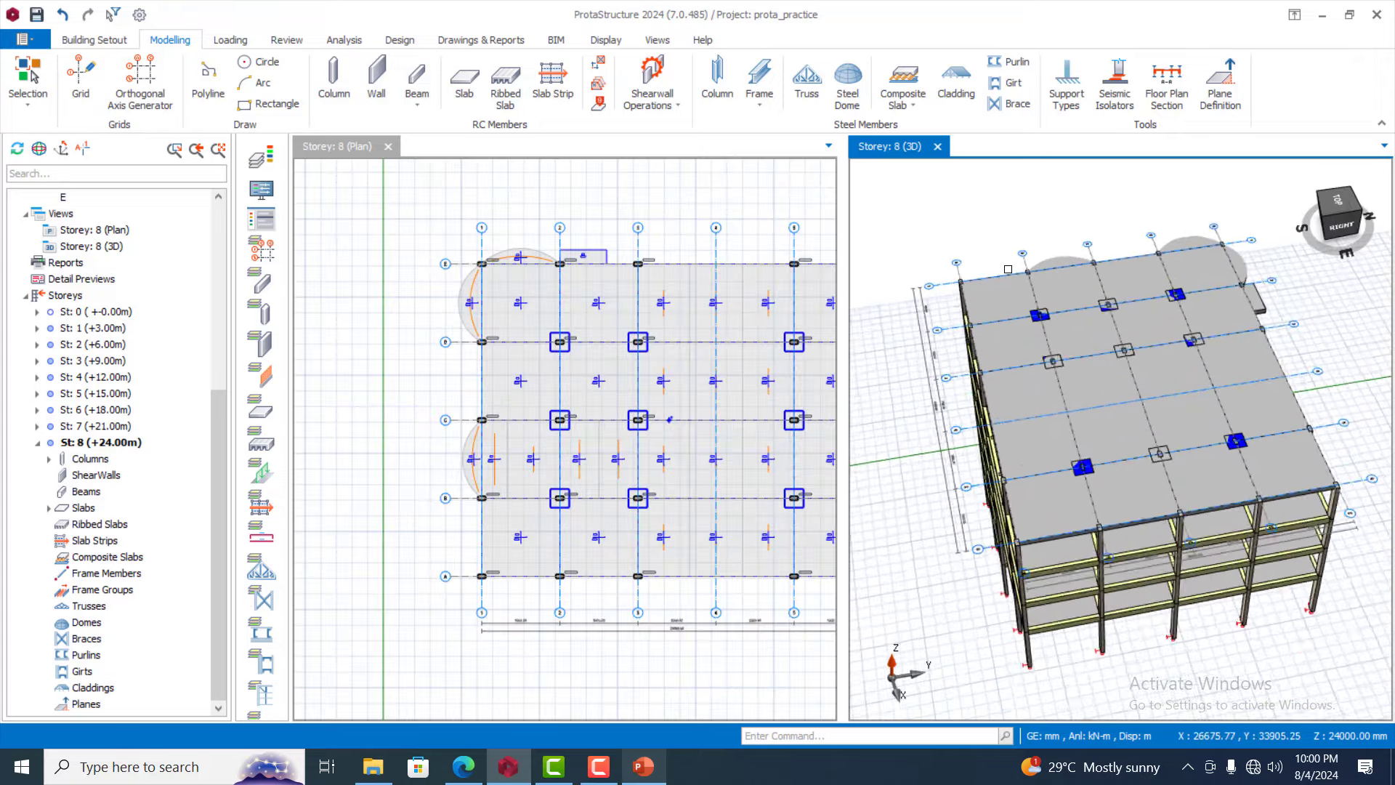
pyautogui.moveTo(1076, 297); pyautogui.dragTo(1095, 465, button='middle')
pyautogui.scroll(2, 1032, 309)
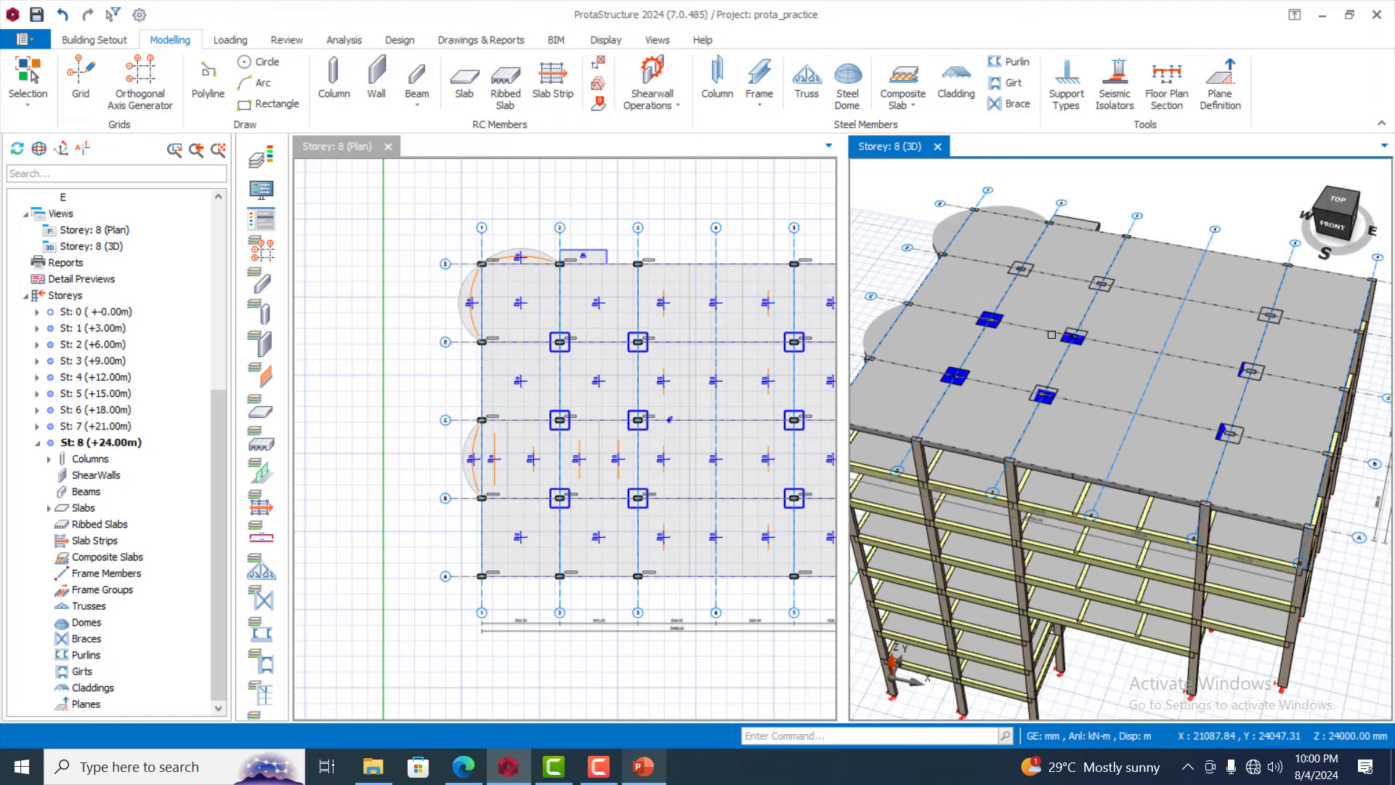
pyautogui.scroll(2, 1000, 286)
pyautogui.moveTo(1031, 367)
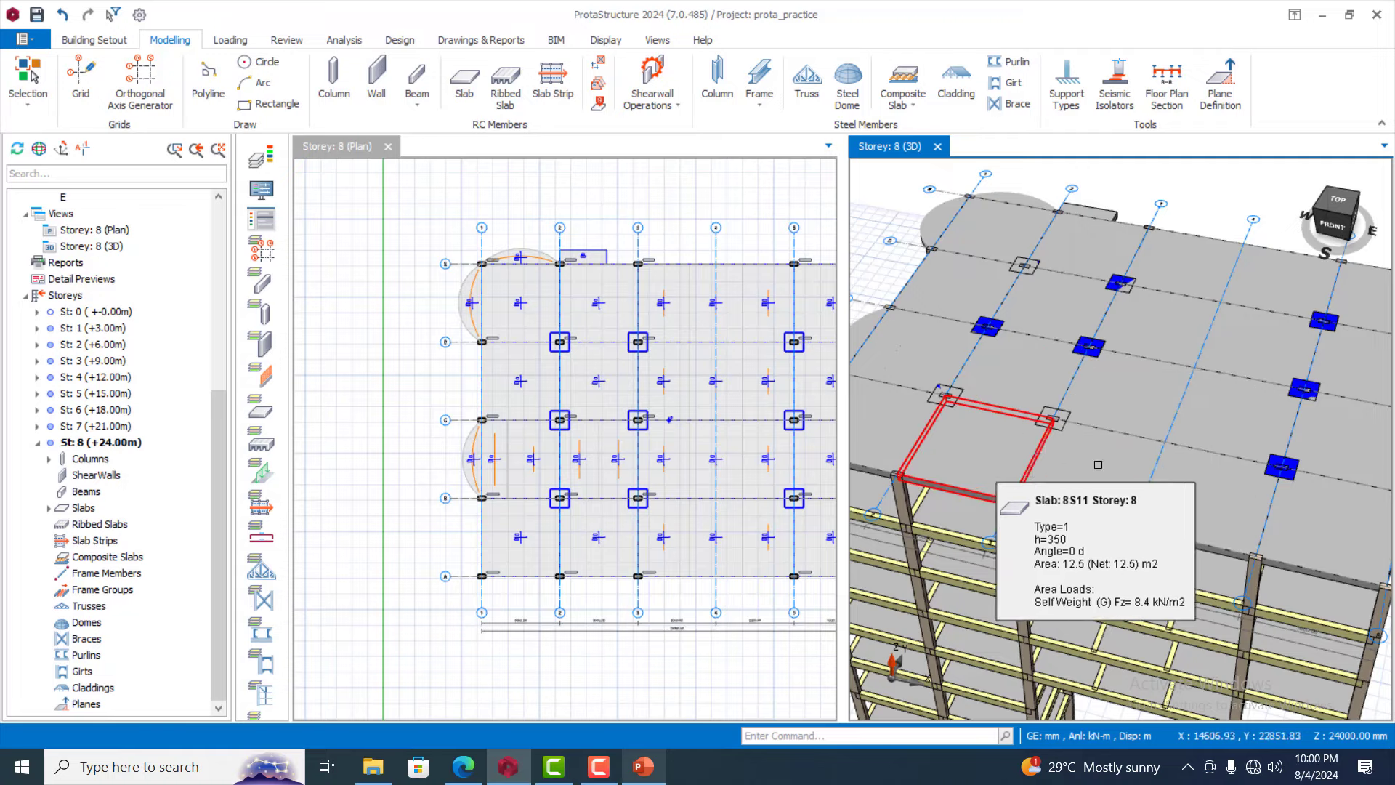
pyautogui.scroll(-4, 1162, 516)
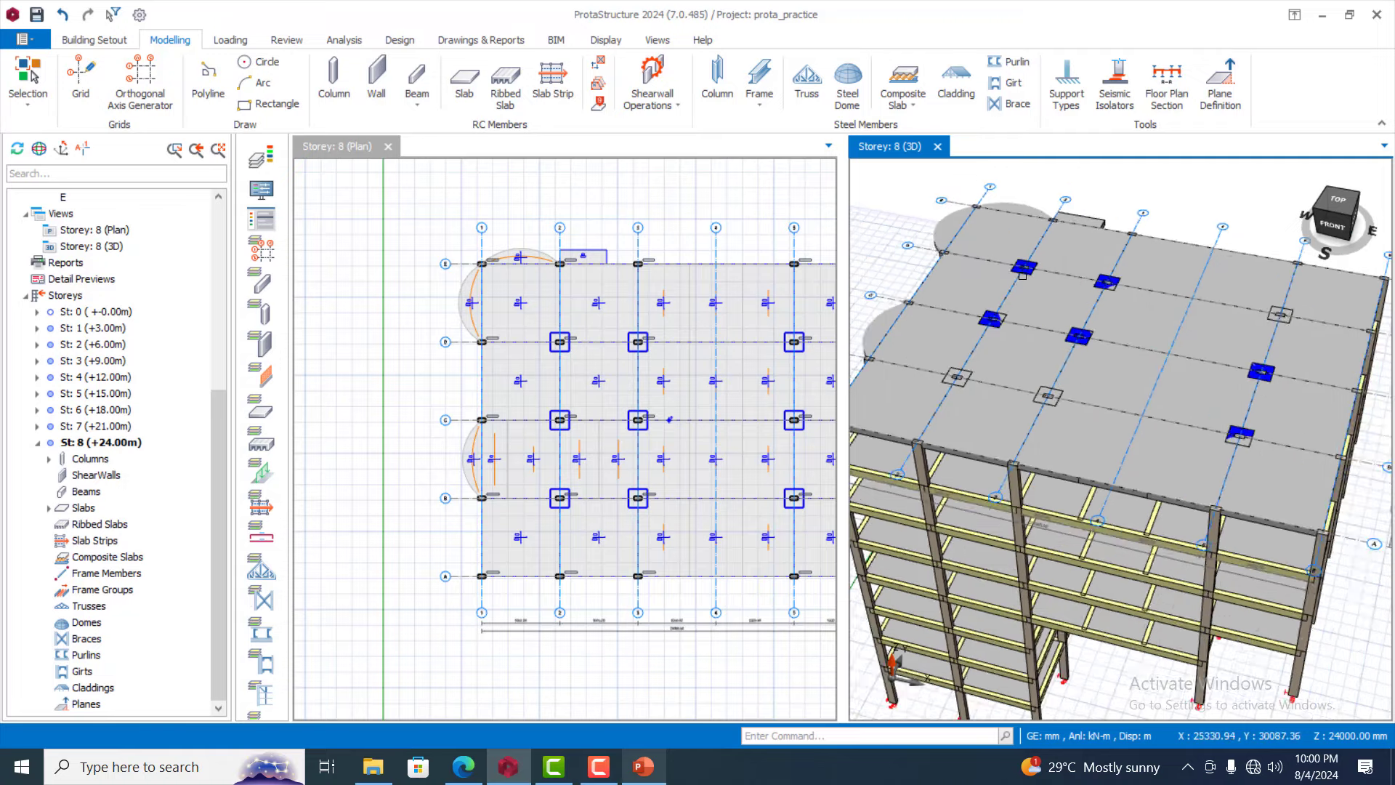
pyautogui.moveTo(1142, 525); pyautogui.dragTo(1121, 407, button='middle')
pyautogui.scroll(2, 1121, 402)
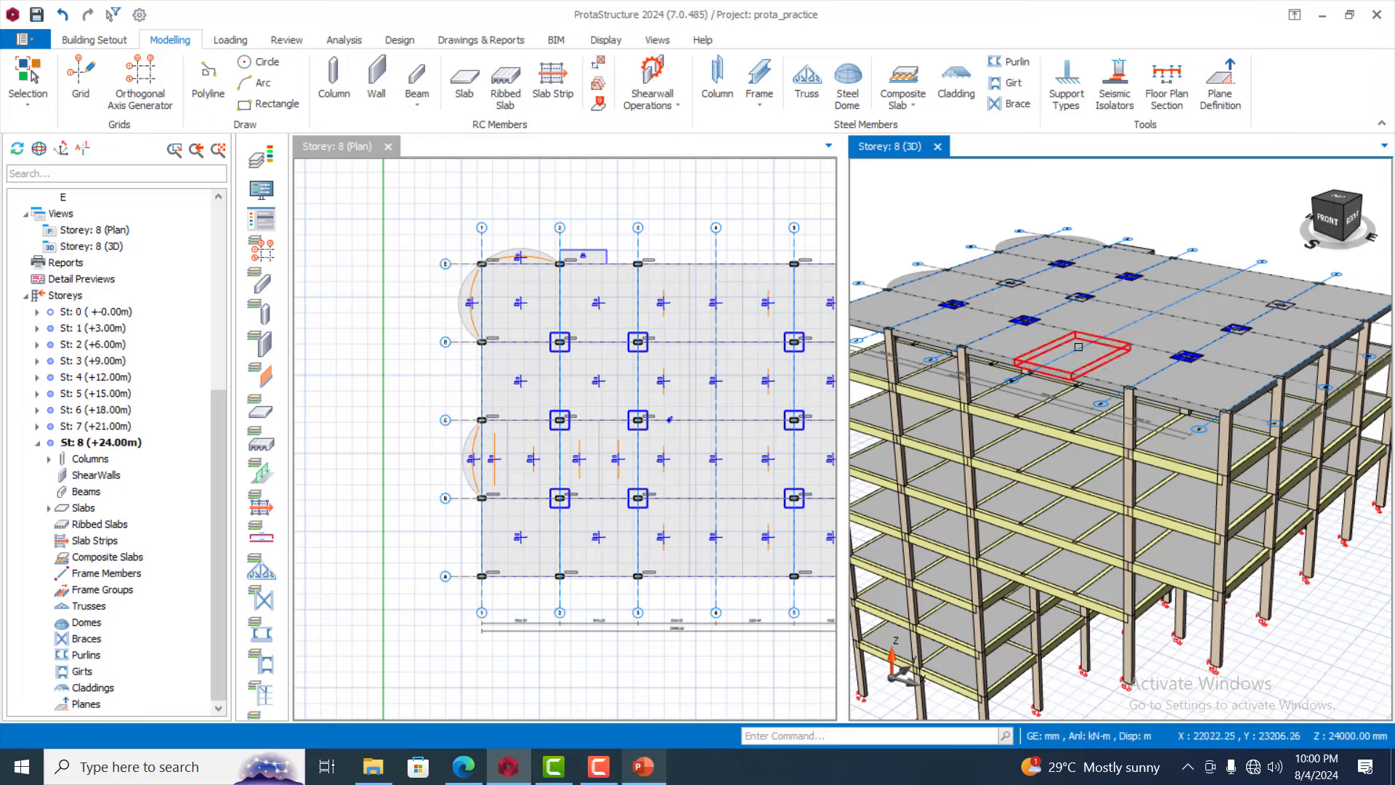
# Insert a steel column on storey 8 at the intersection of axes C and @8
pyautogui.click(729, 87)
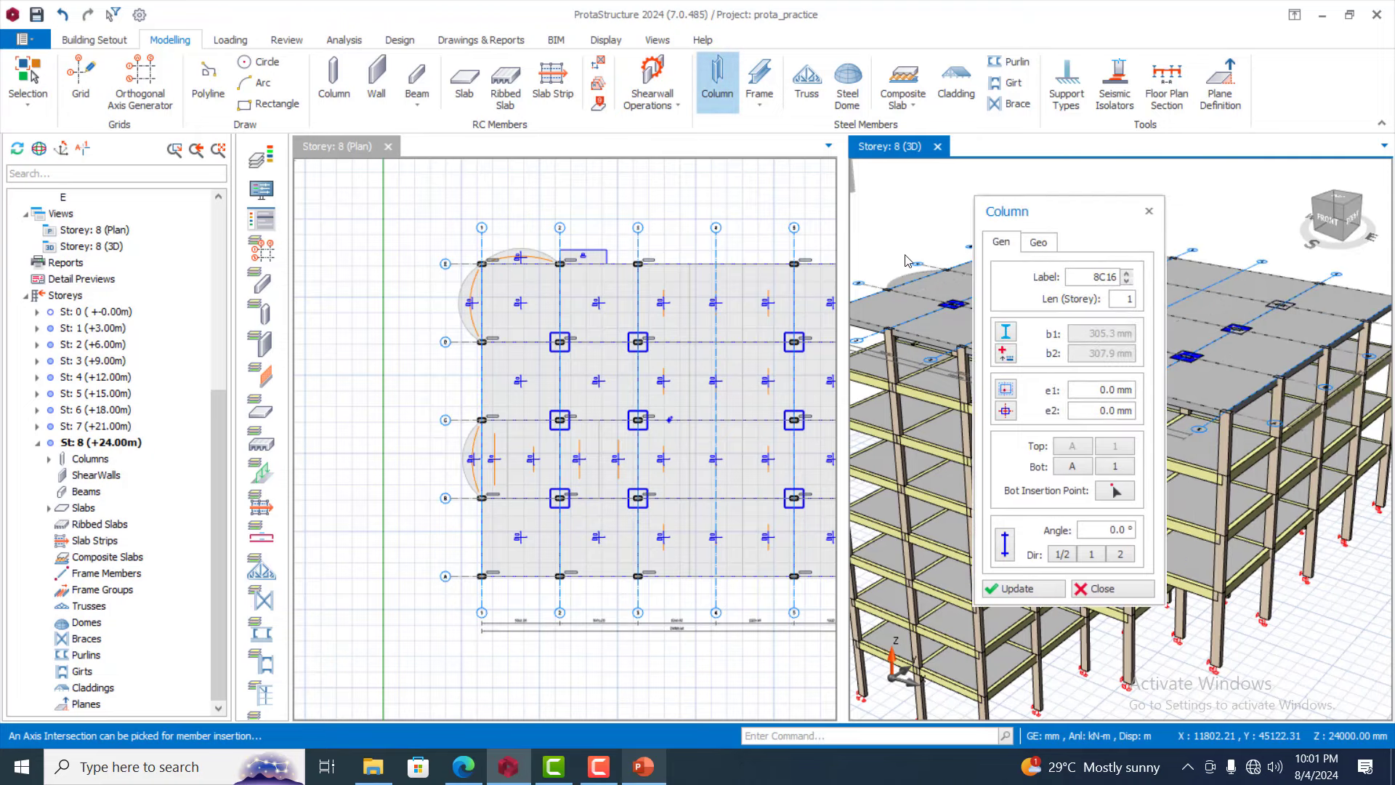
pyautogui.moveTo(1061, 211); pyautogui.dragTo(762, 282)
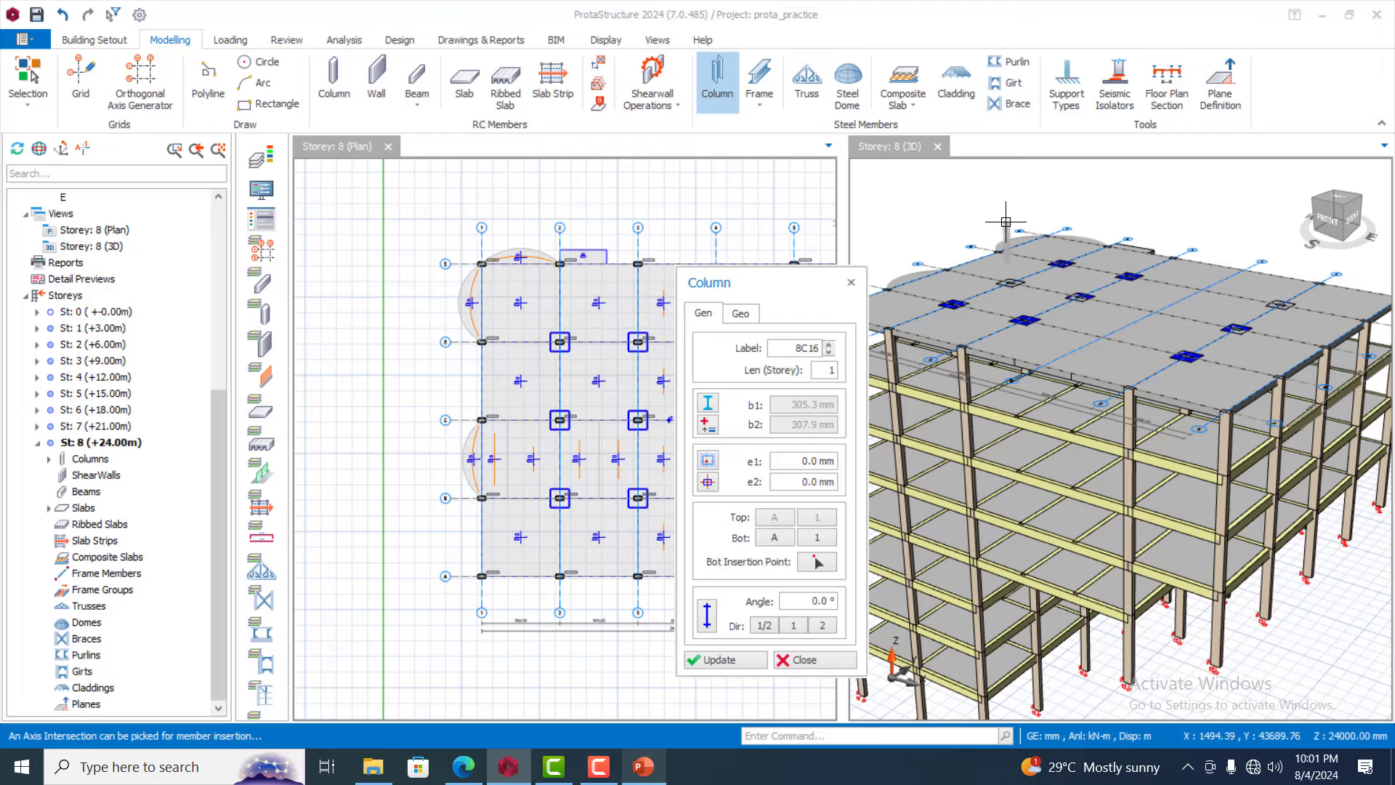
pyautogui.click(1189, 311)
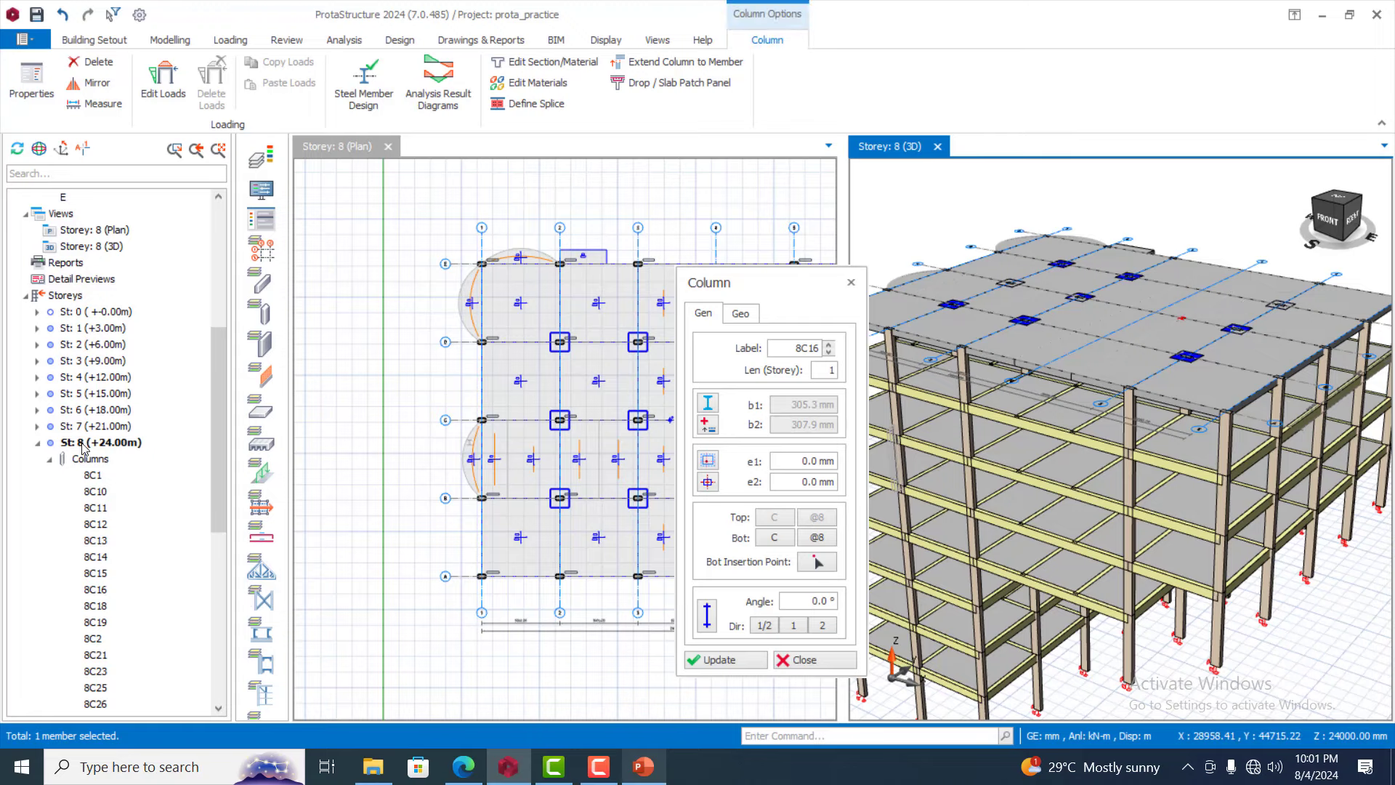
pyautogui.scroll(5, 1173, 290)
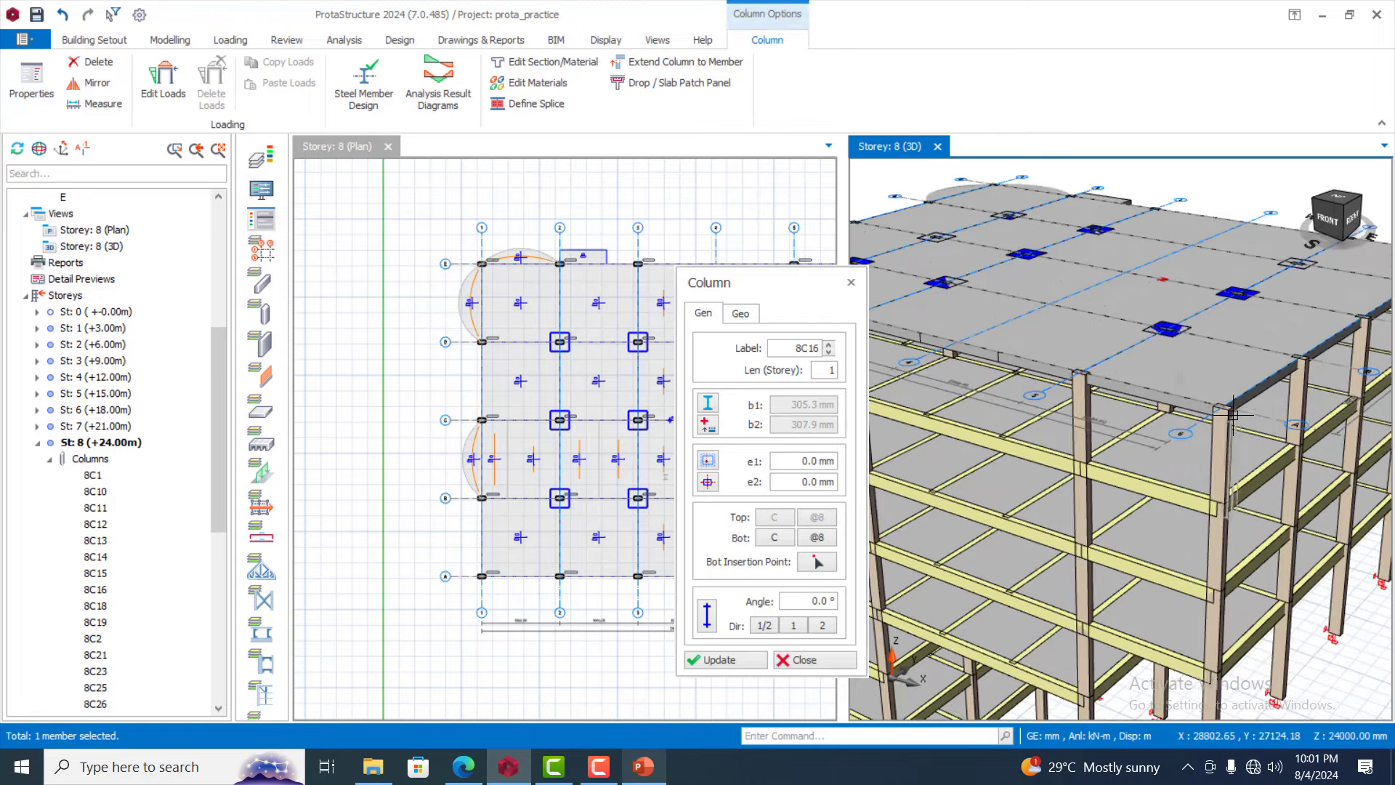
pyautogui.scroll(-5, 1169, 251)
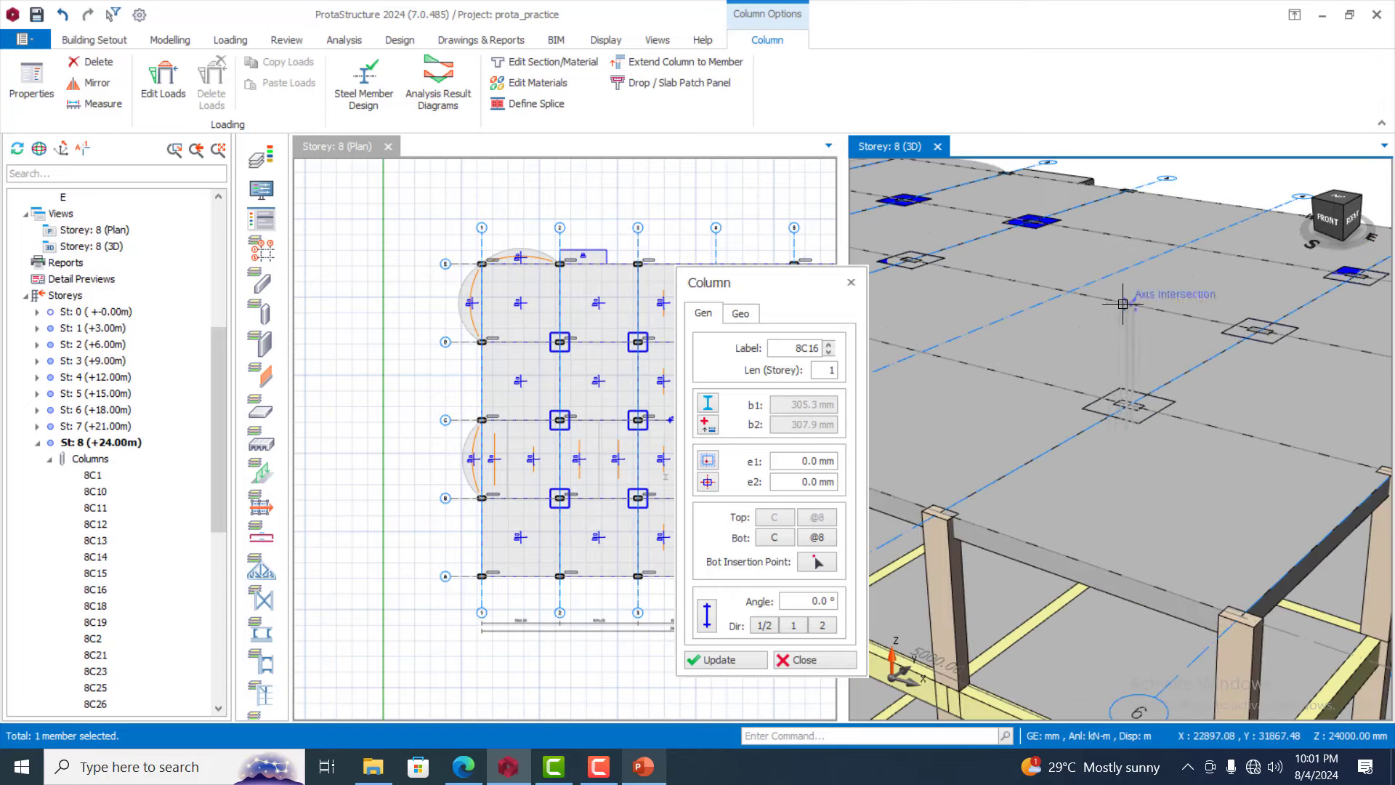
pyautogui.scroll(-3, 1121, 382)
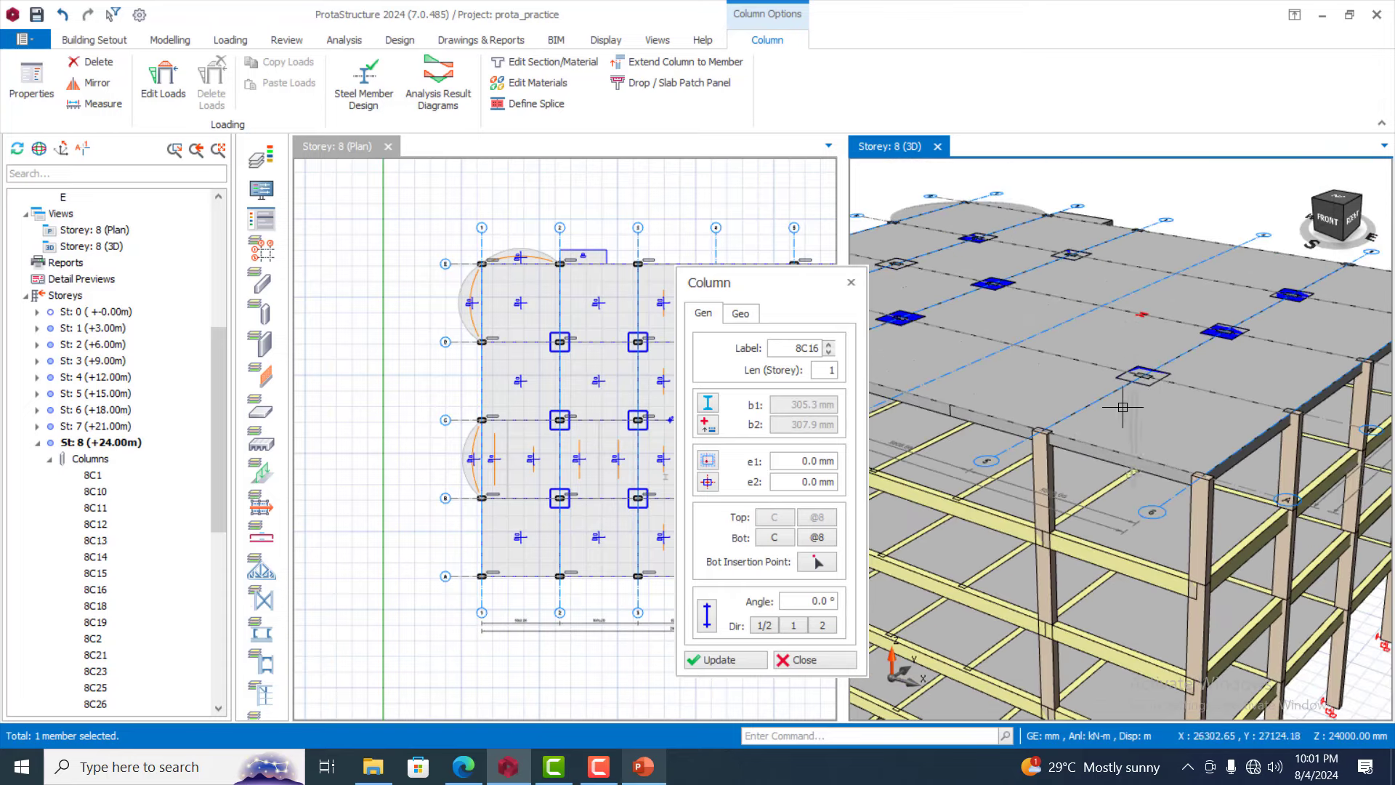
pyautogui.press('Escape')
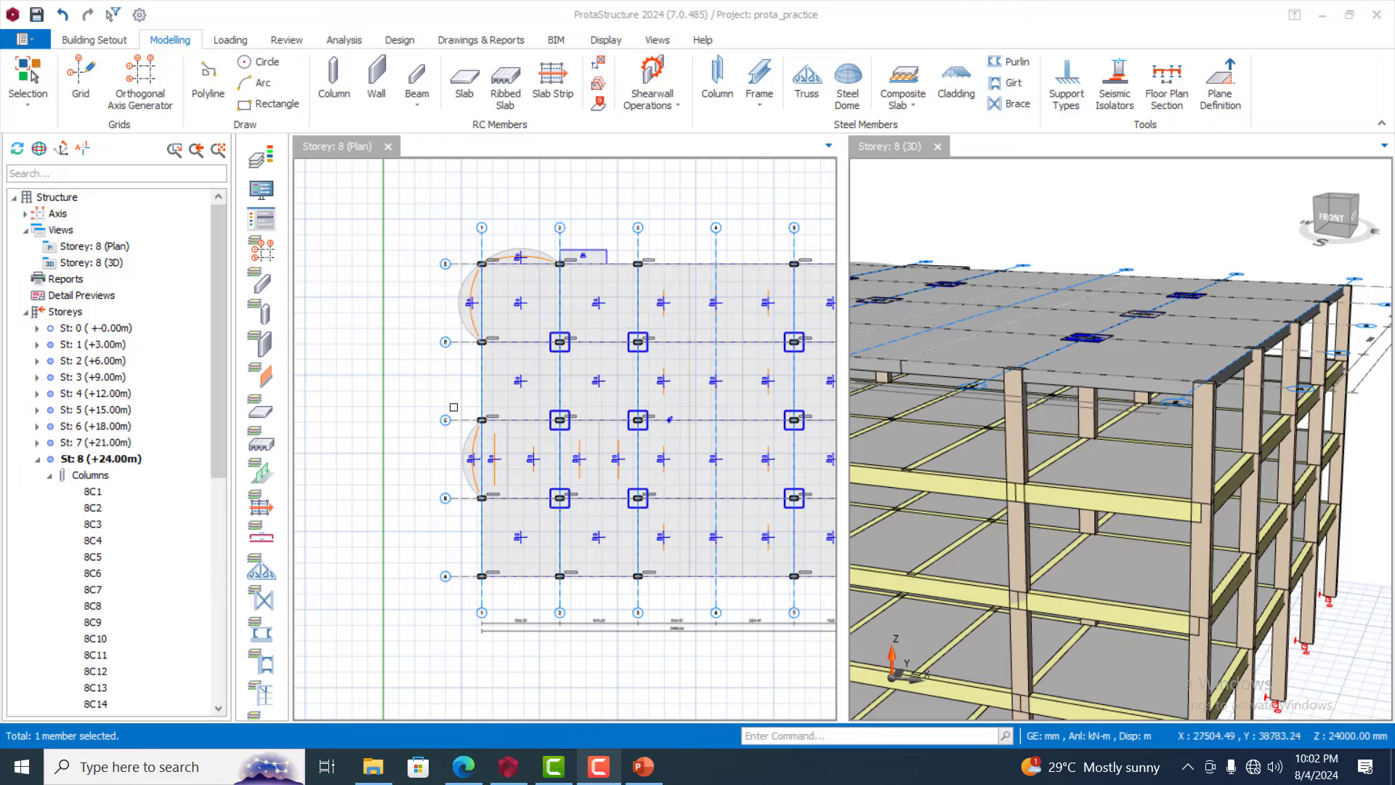
# Add storey 9 above storey 8 with a storey height of 3000 mm, without generating members from the selected storey
pyautogui.rightClick(80, 461)
pyautogui.click(73, 463)
pyautogui.rightClick(73, 463)
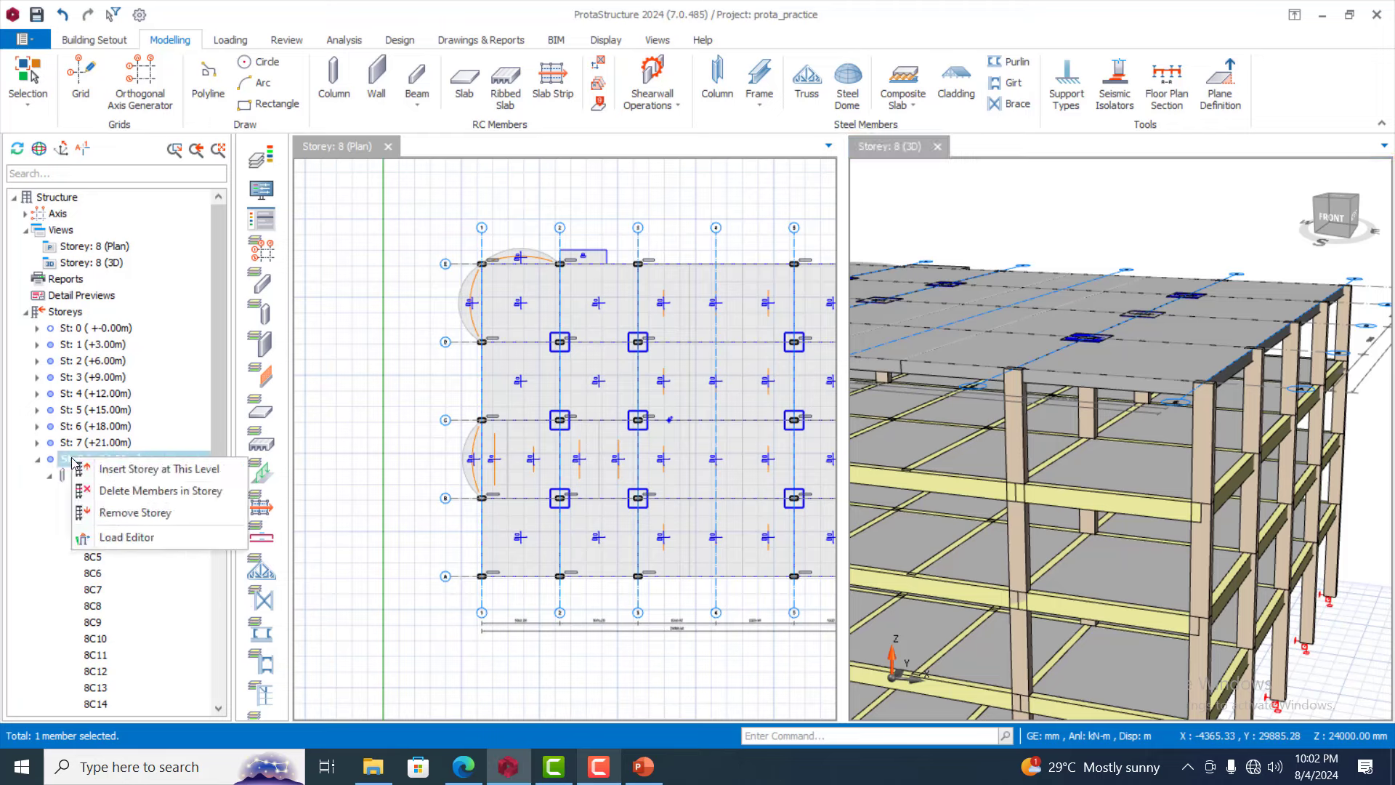
pyautogui.click(142, 471)
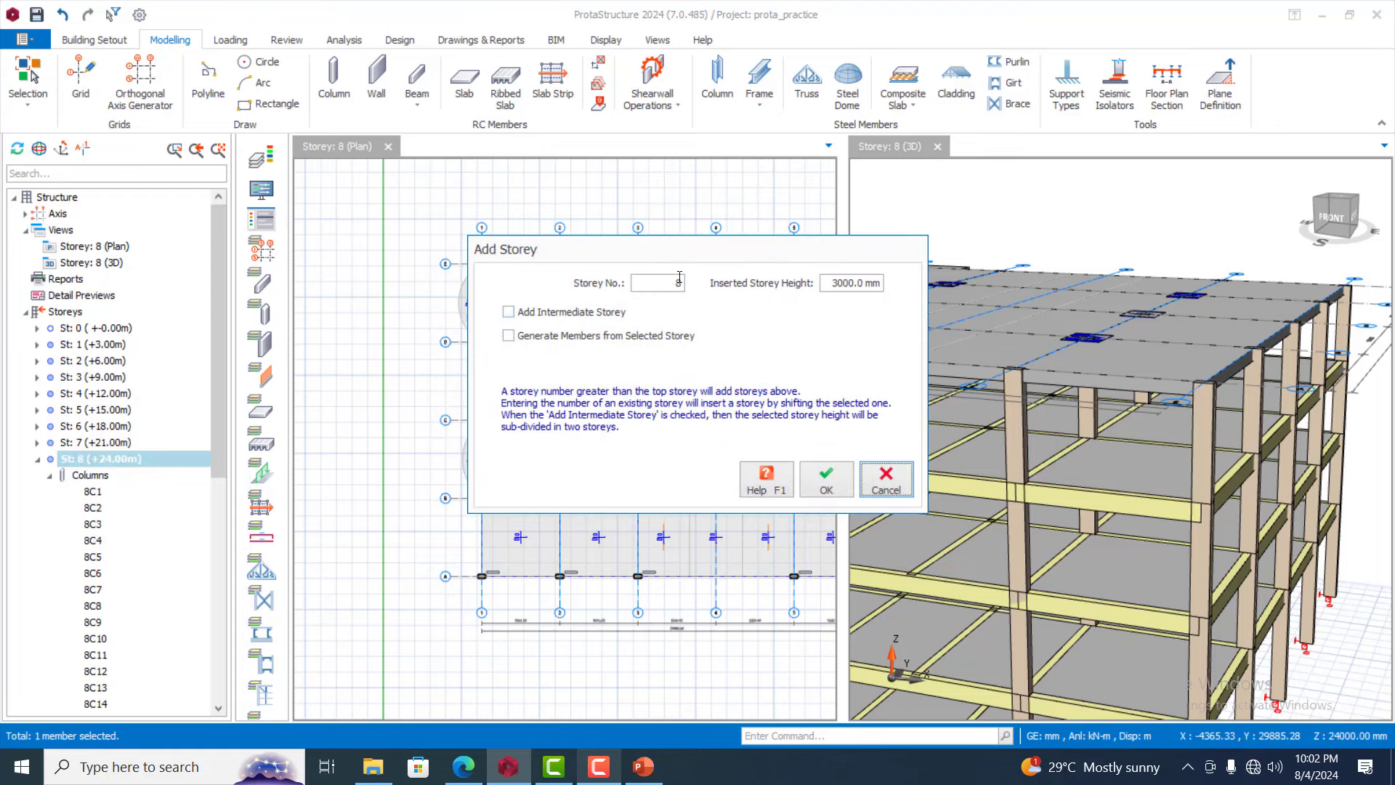
pyautogui.doubleClick(682, 283)
pyautogui.click(827, 489)
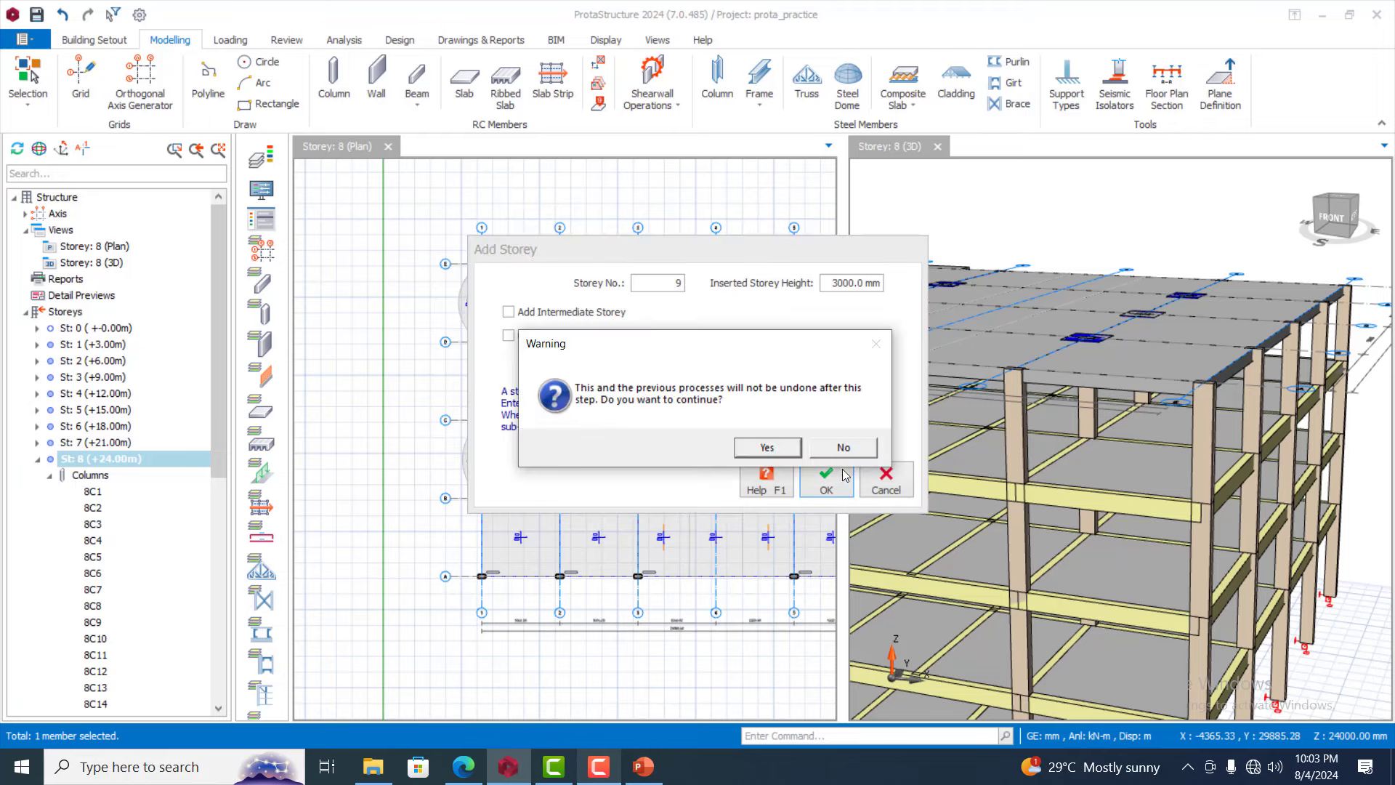
pyautogui.click(768, 448)
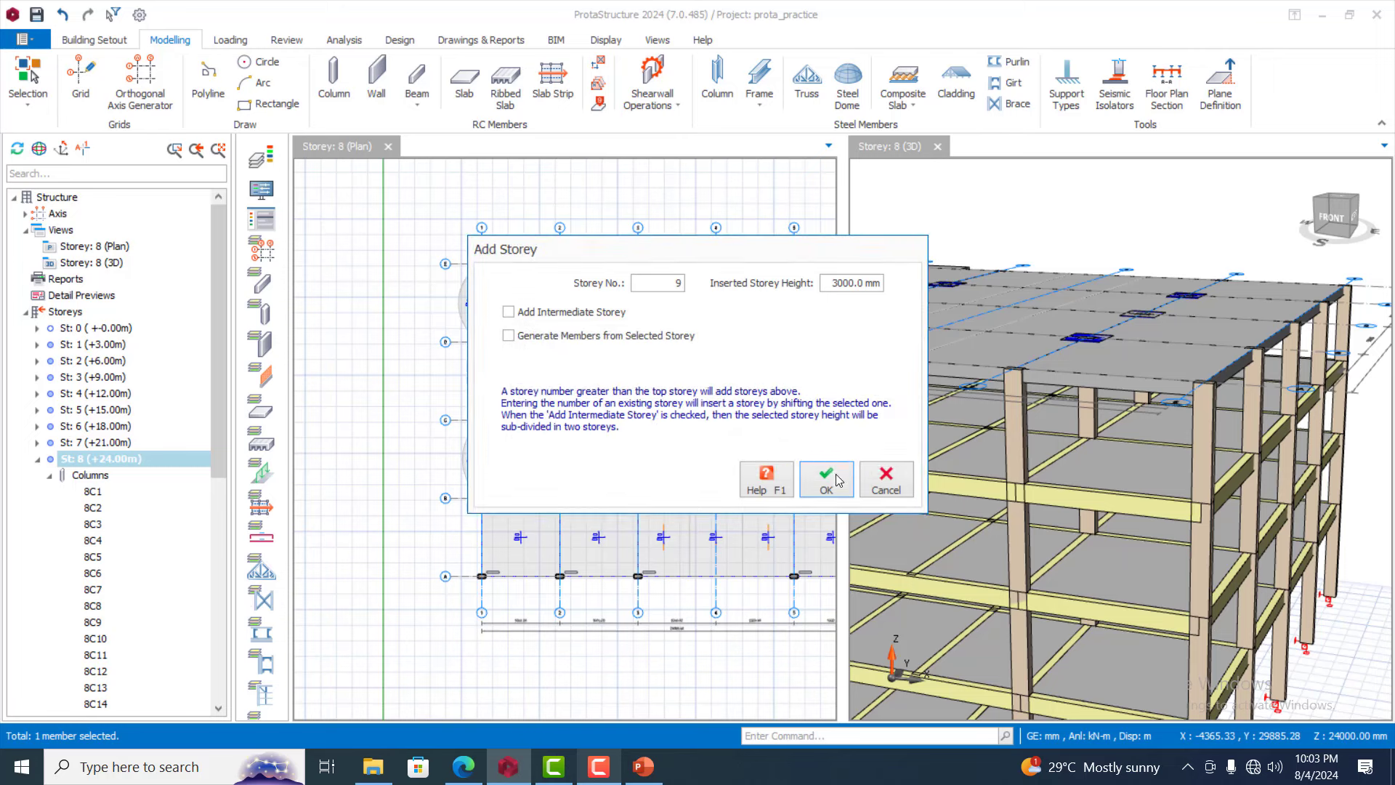
pyautogui.click(884, 486)
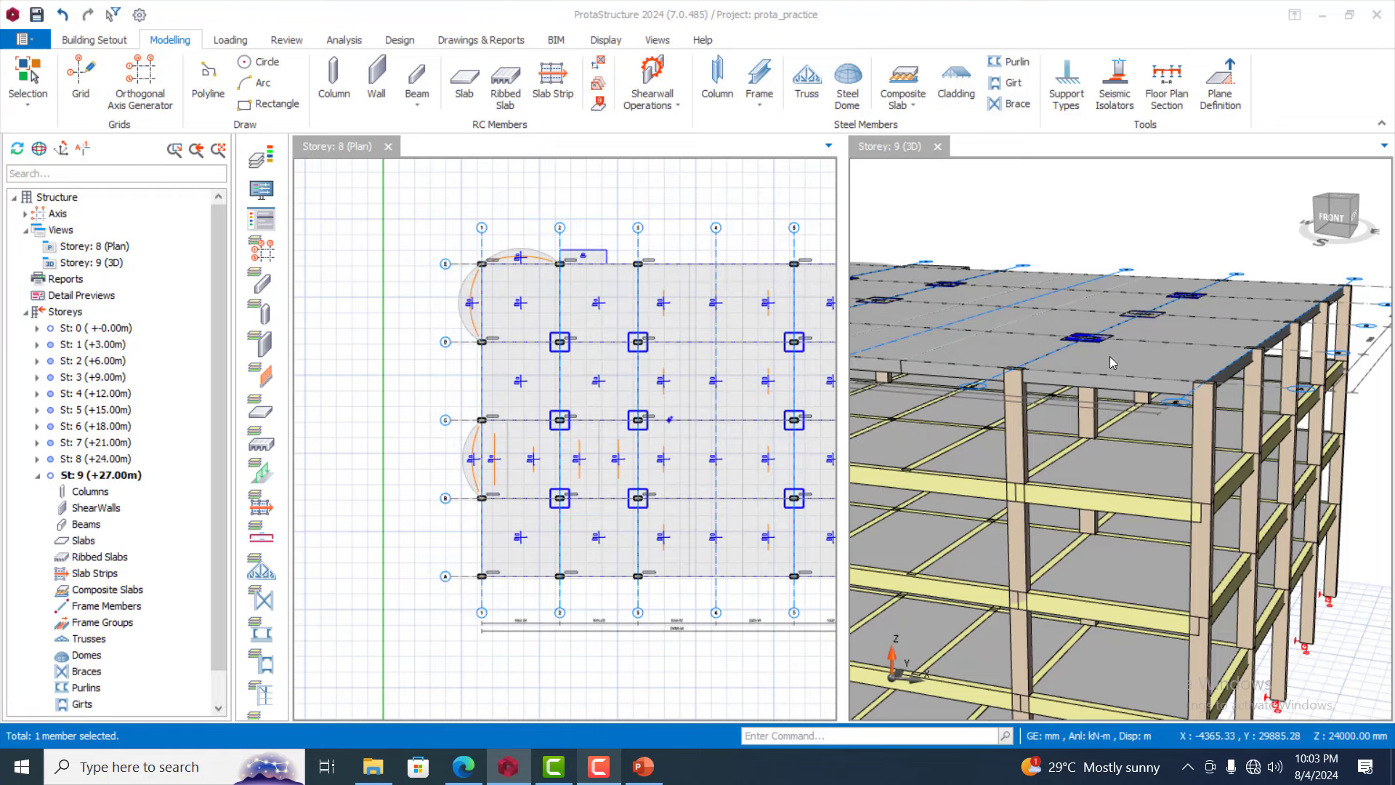
# Insert steel columns on storey 9 at axis intersections B-5, D-5, C-3, D-3 and B-3
pyautogui.scroll(-3, 1133, 358)
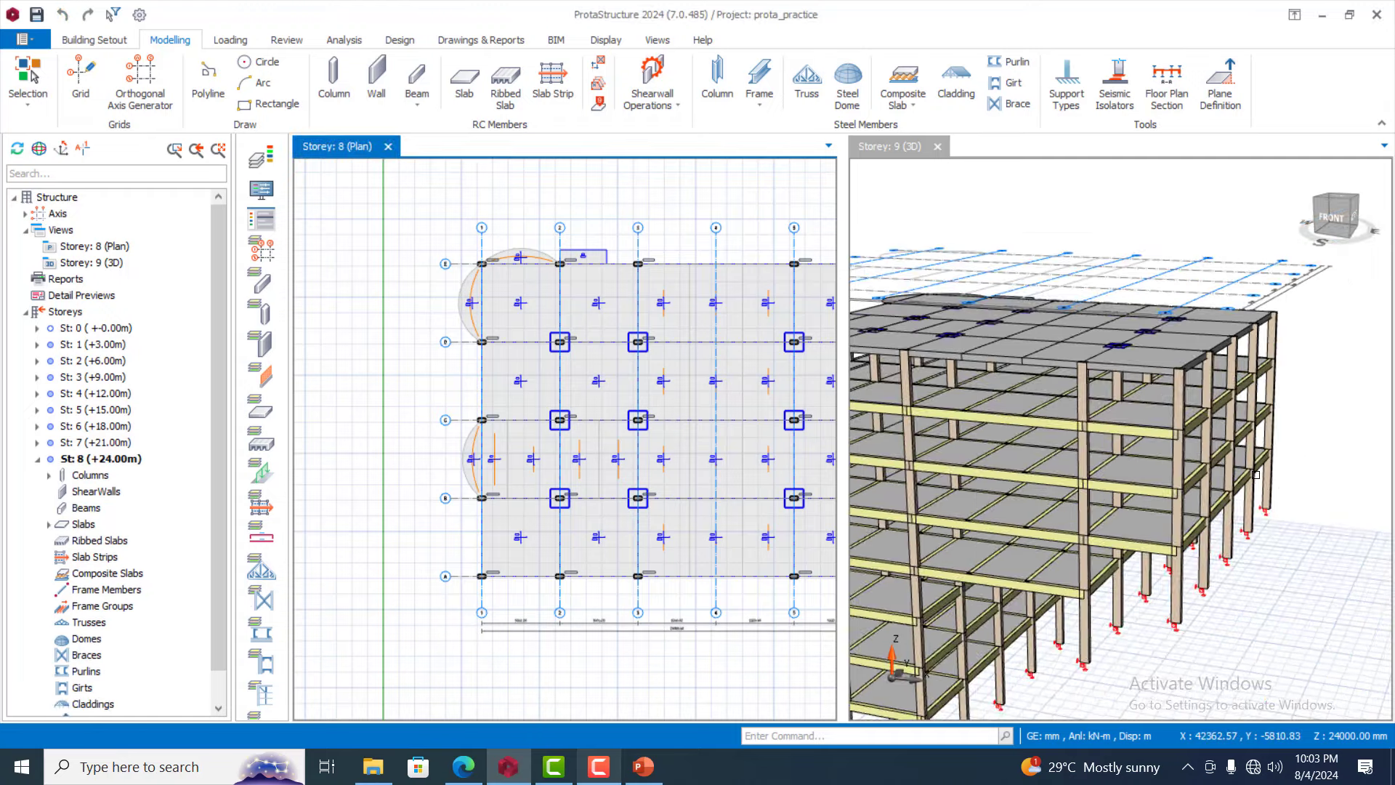
pyautogui.moveTo(1255, 474); pyautogui.dragTo(1242, 429, button='middle')
pyautogui.moveTo(1115, 353); pyautogui.dragTo(1115, 312, button='middle')
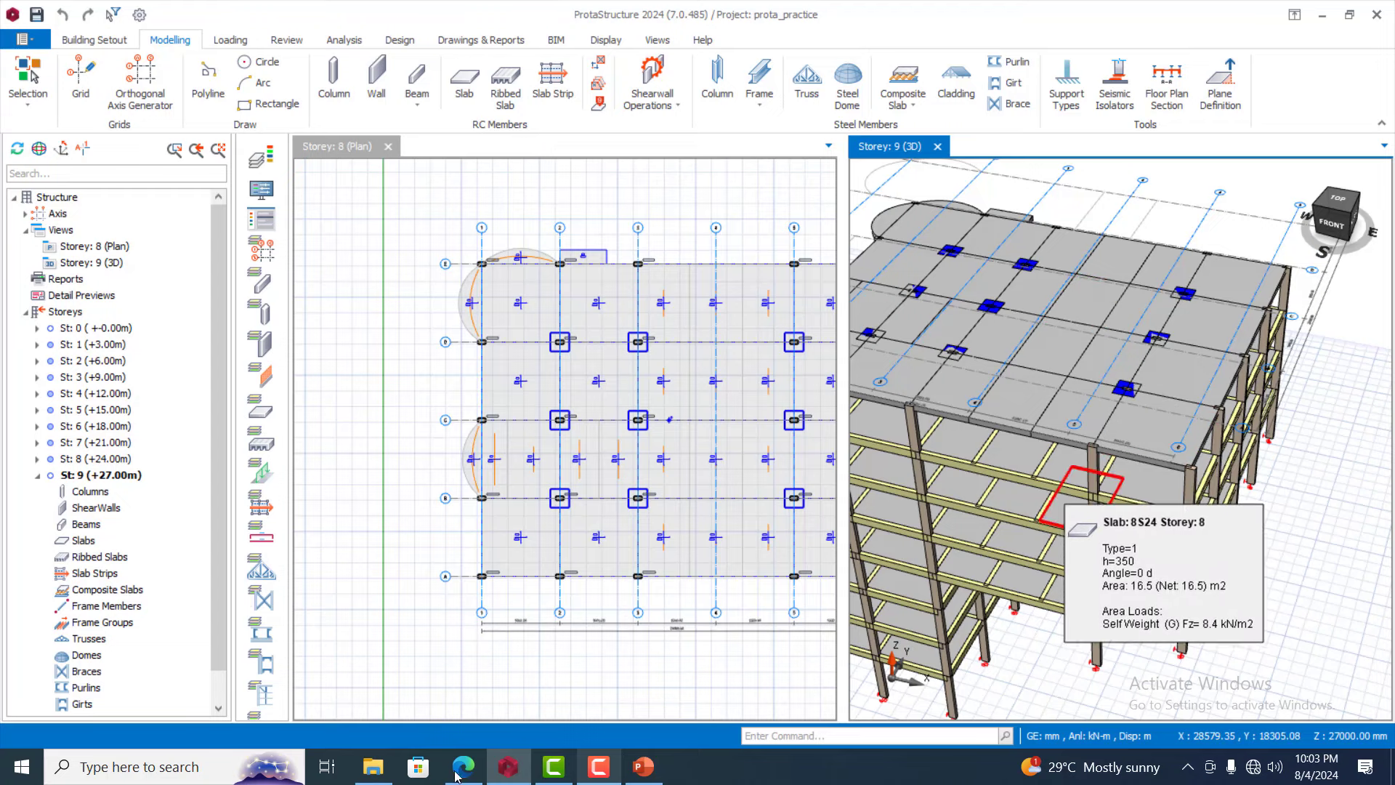
pyautogui.click(336, 80)
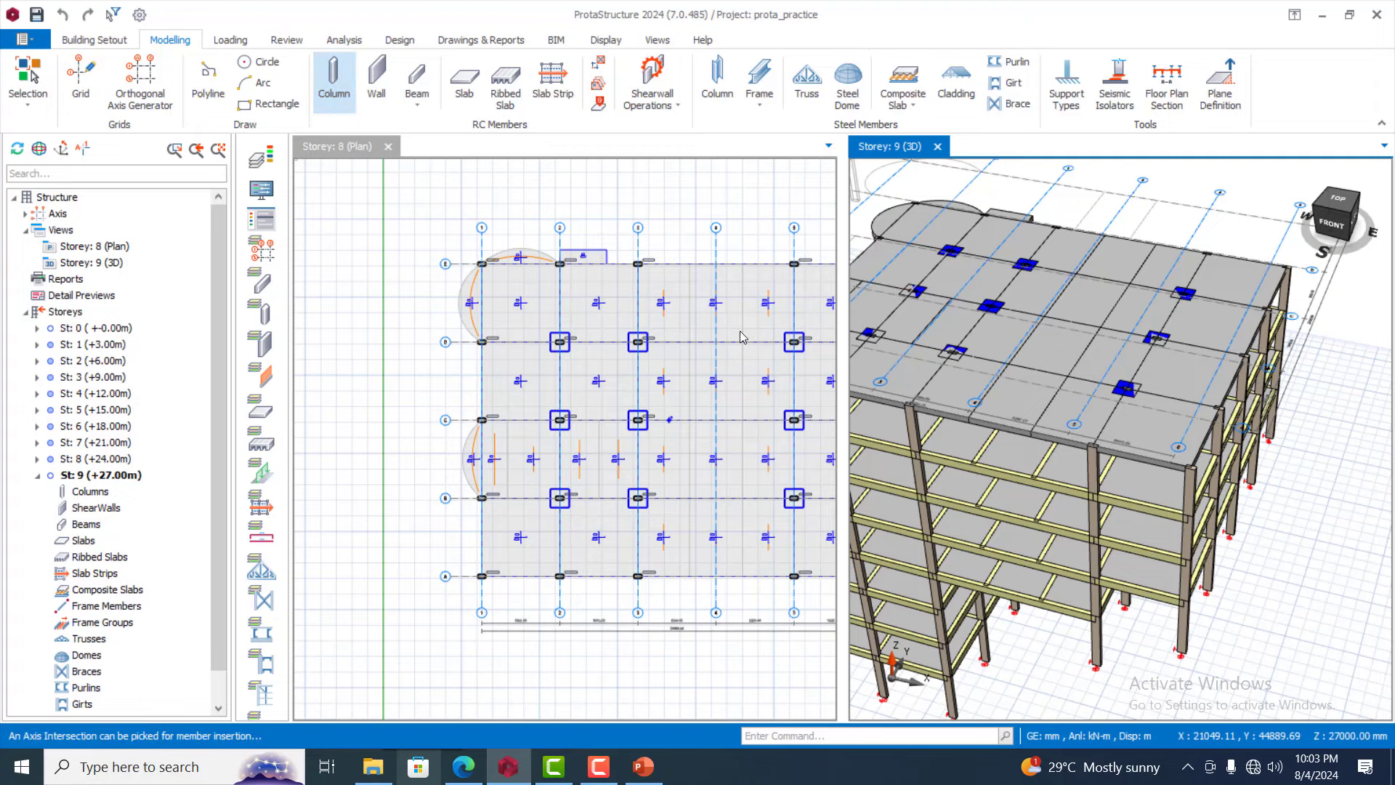
pyautogui.click(720, 80)
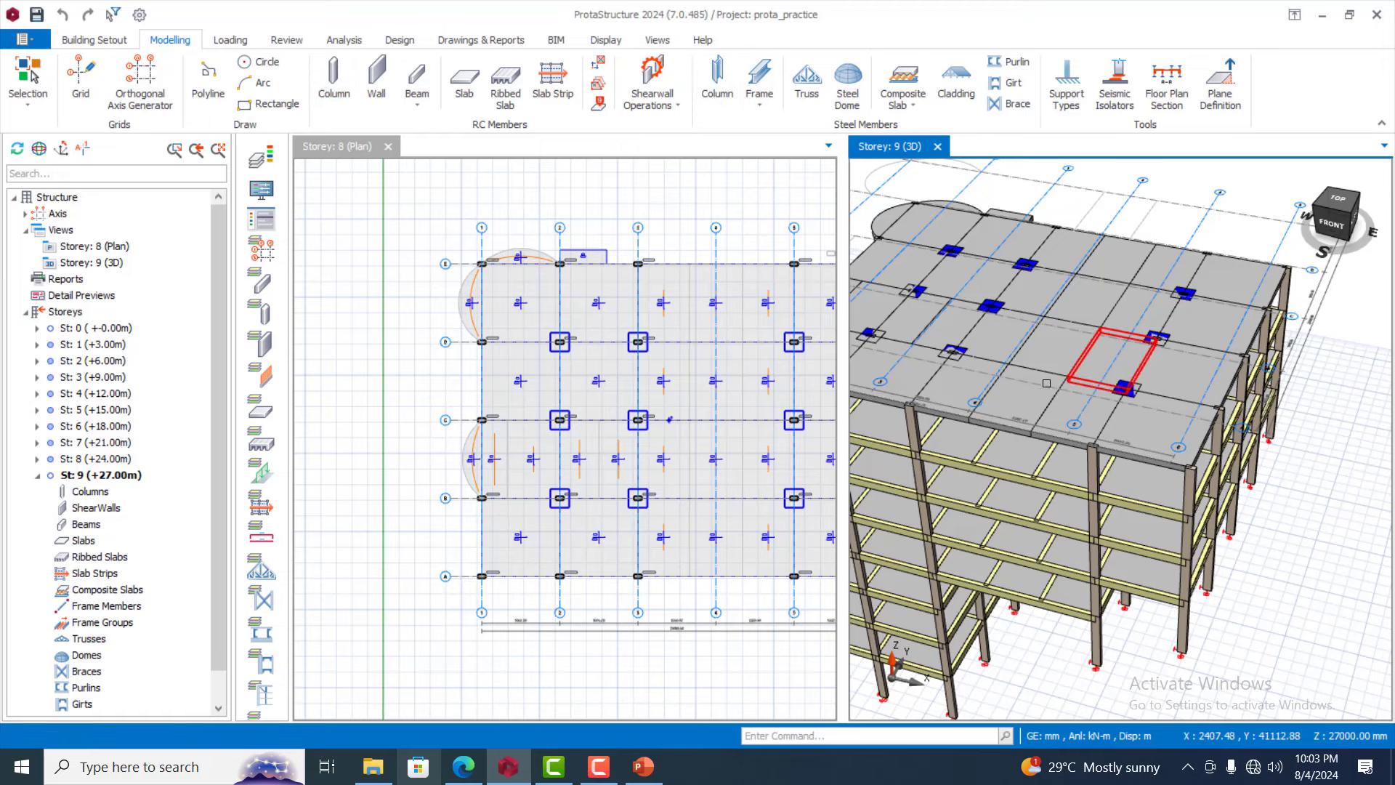
pyautogui.click(717, 80)
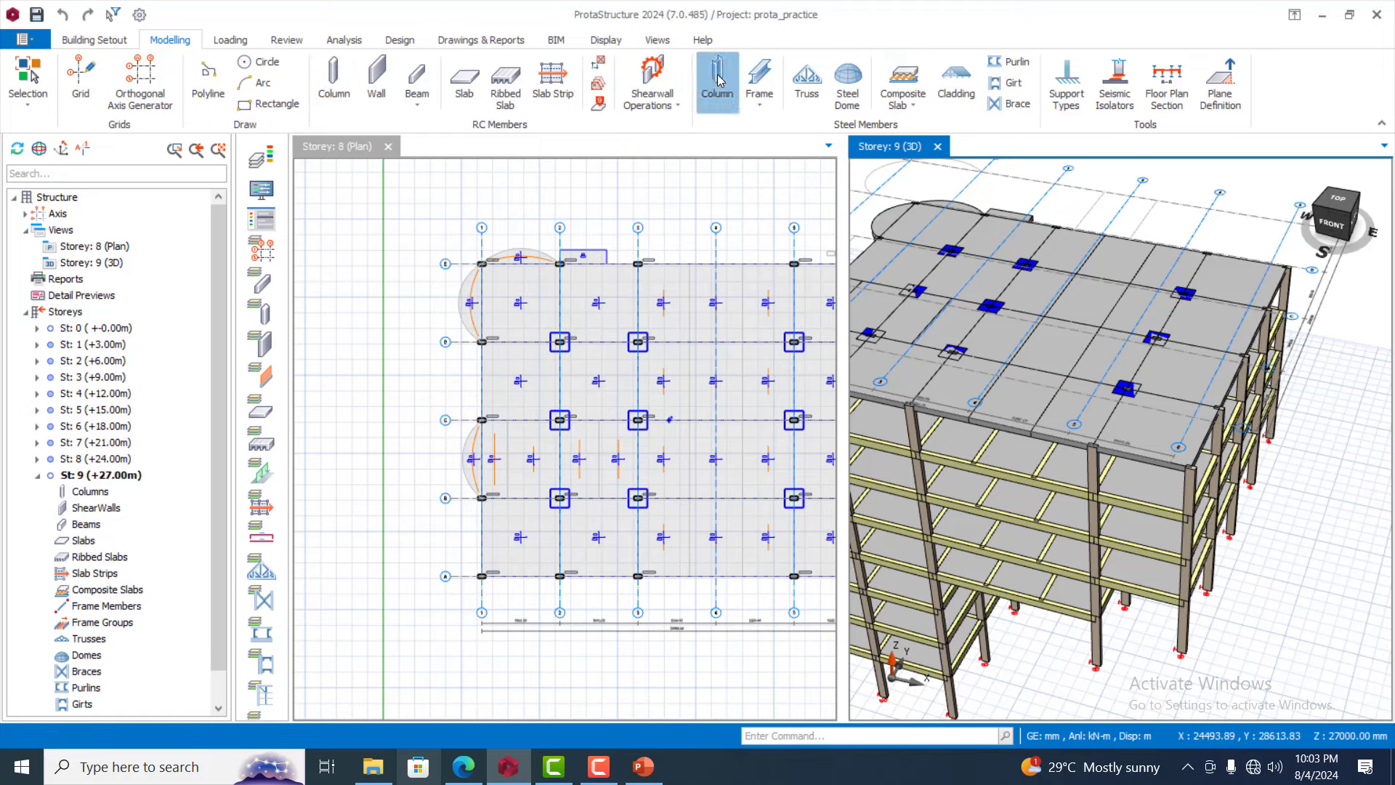
pyautogui.click(1126, 389)
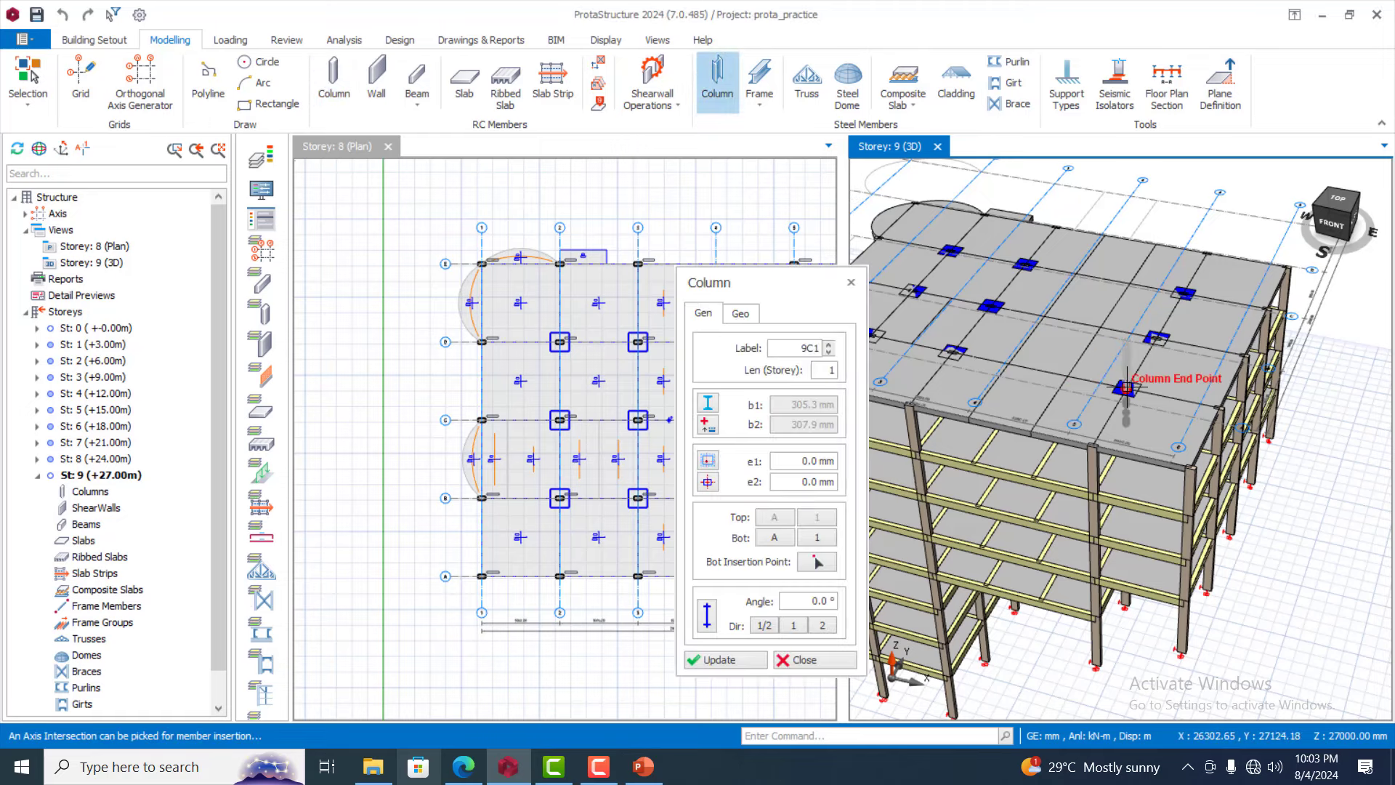
pyautogui.click(1148, 335)
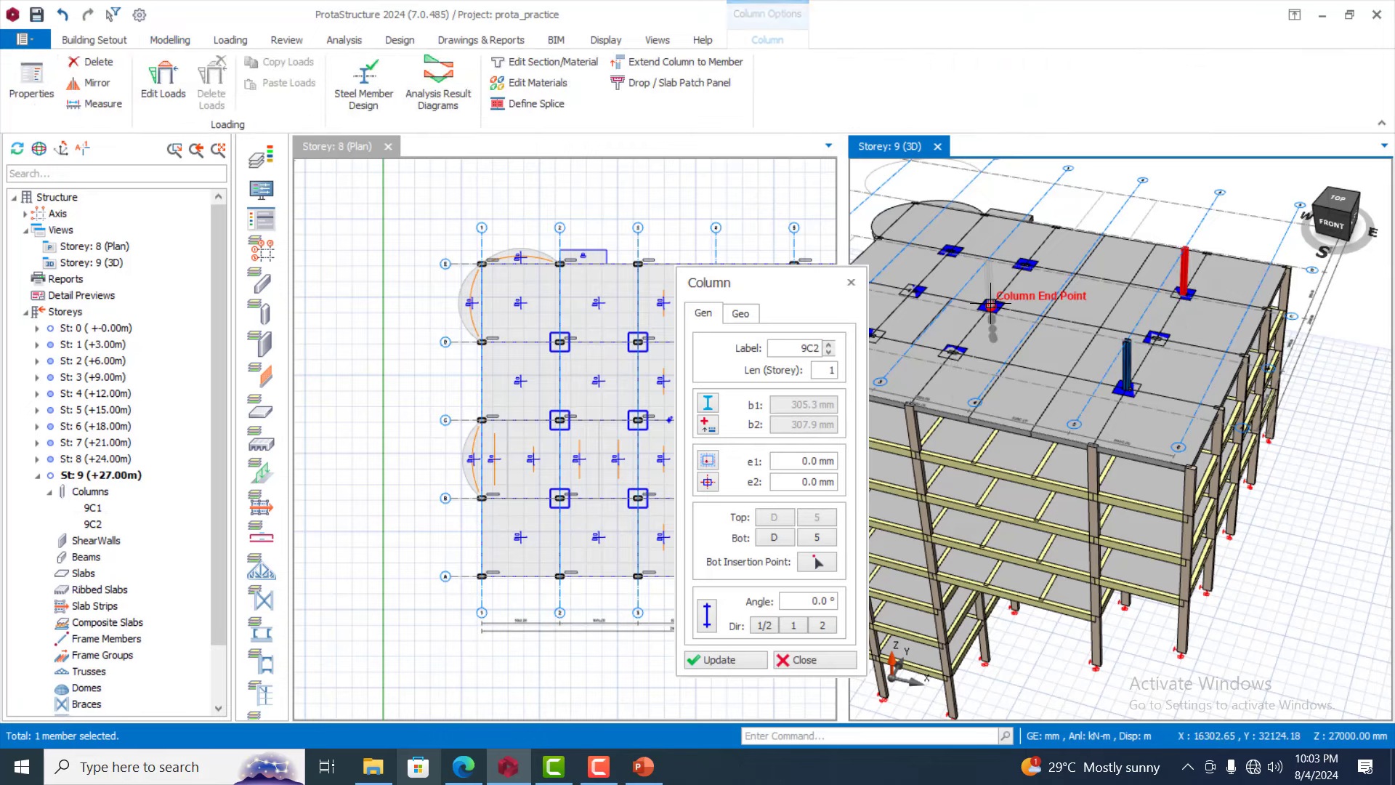
pyautogui.click(957, 356)
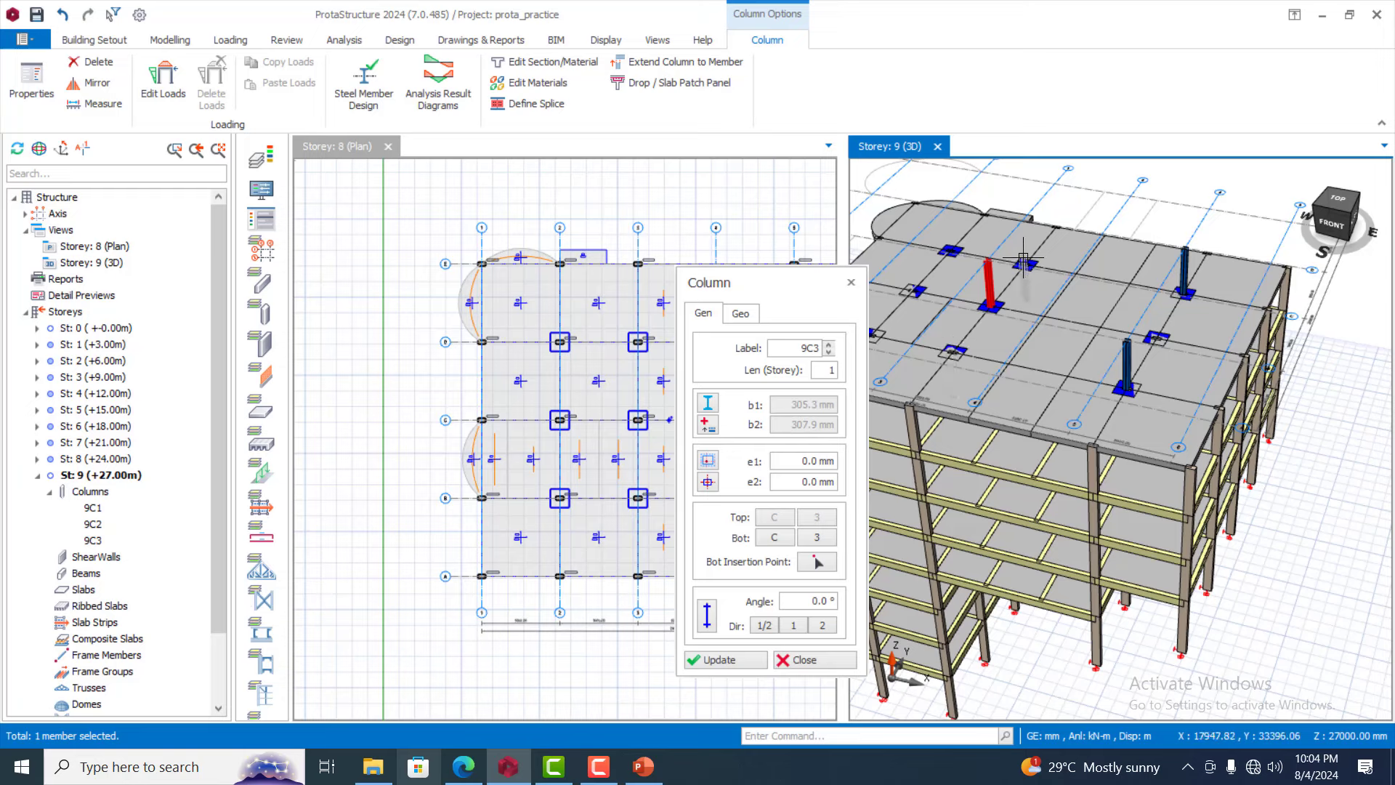
pyautogui.click(948, 356)
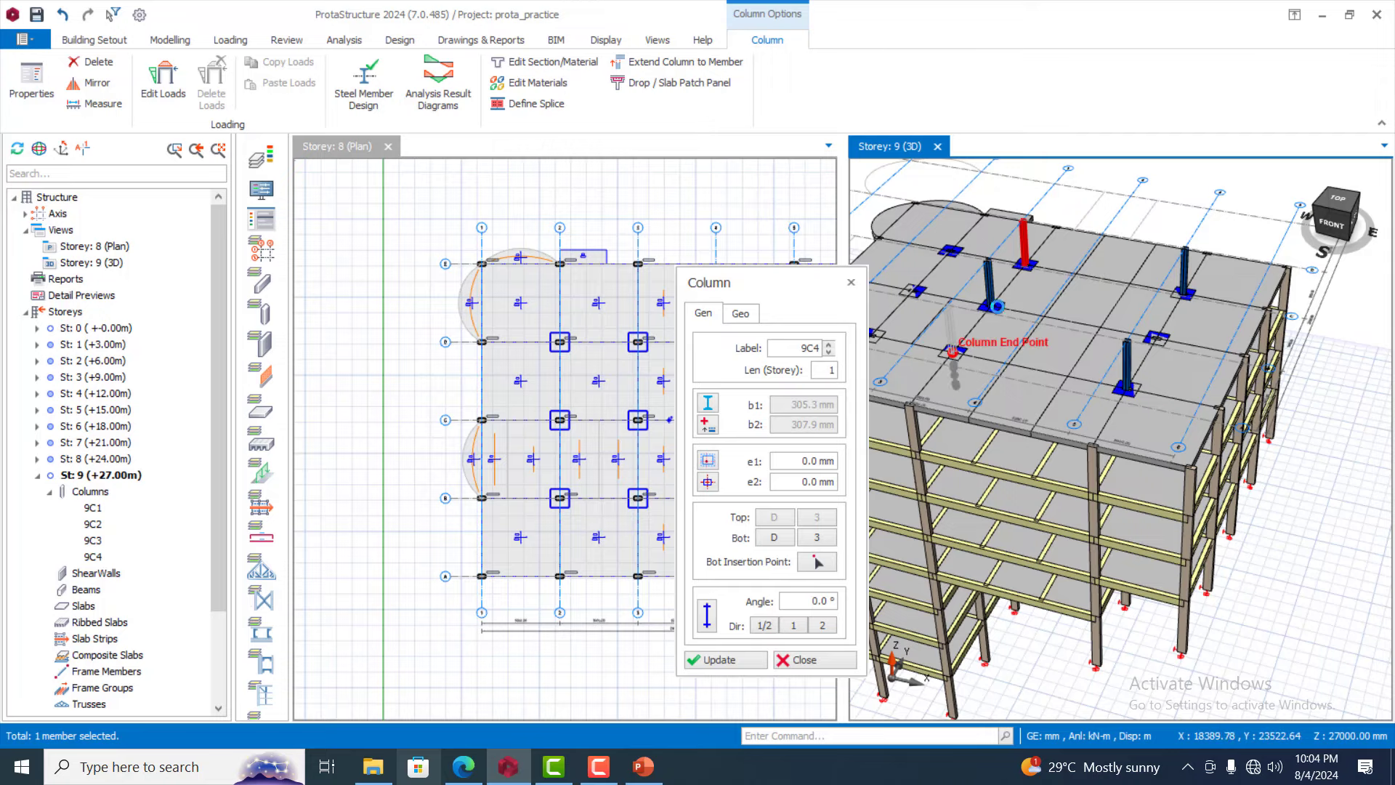
pyautogui.click(952, 352)
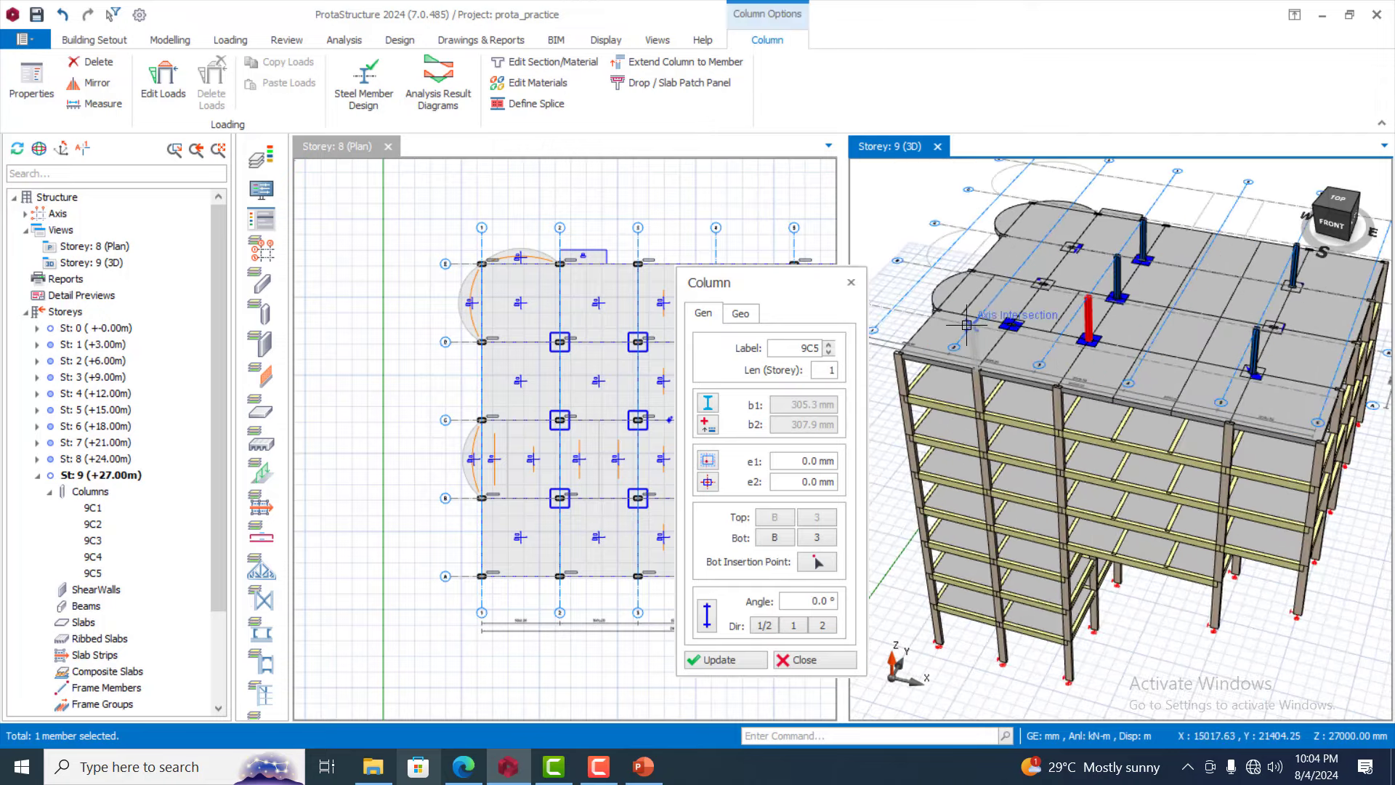
# Insert two more storey 9 steel columns at axis intersections B-2 and D-2, and end the column insertion
pyautogui.scroll(2, 991, 324)
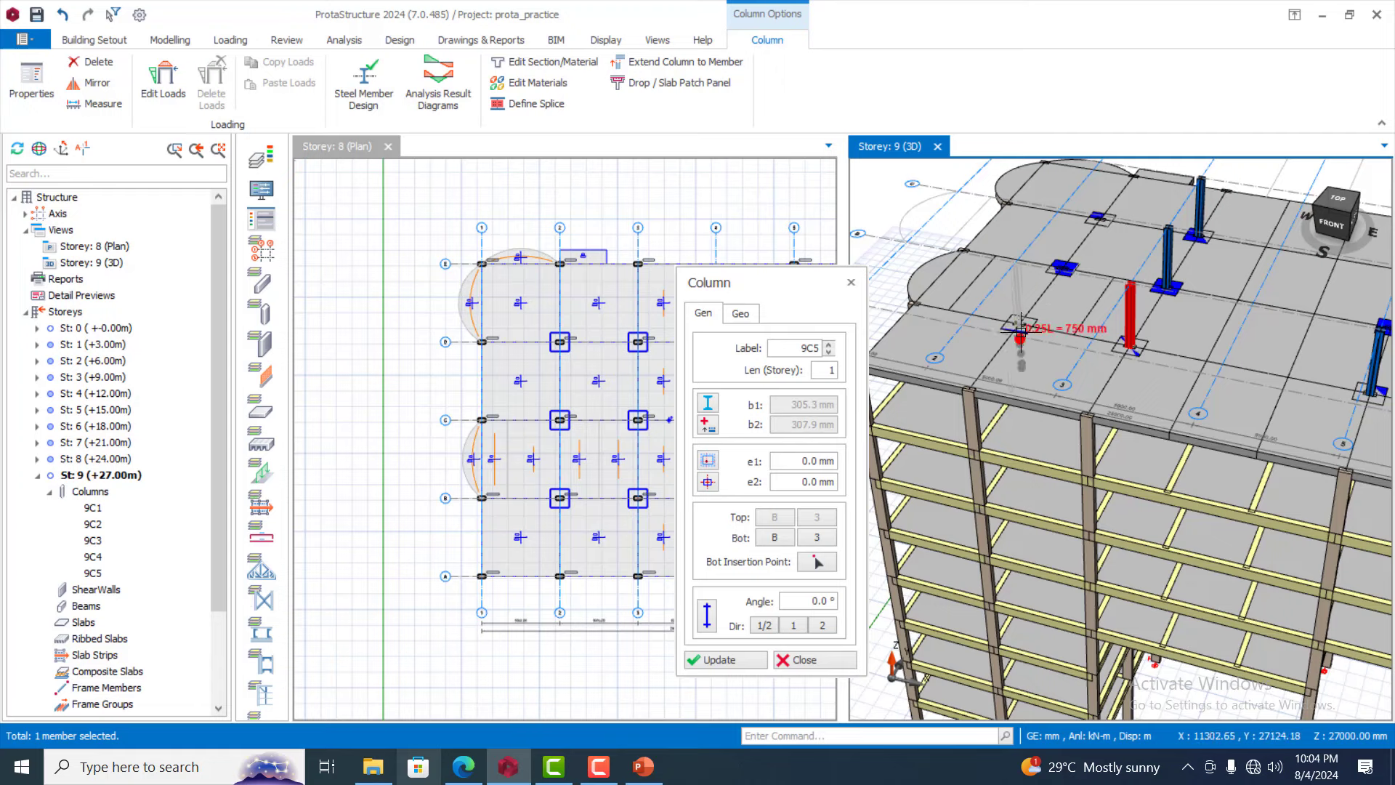
pyautogui.click(1042, 298)
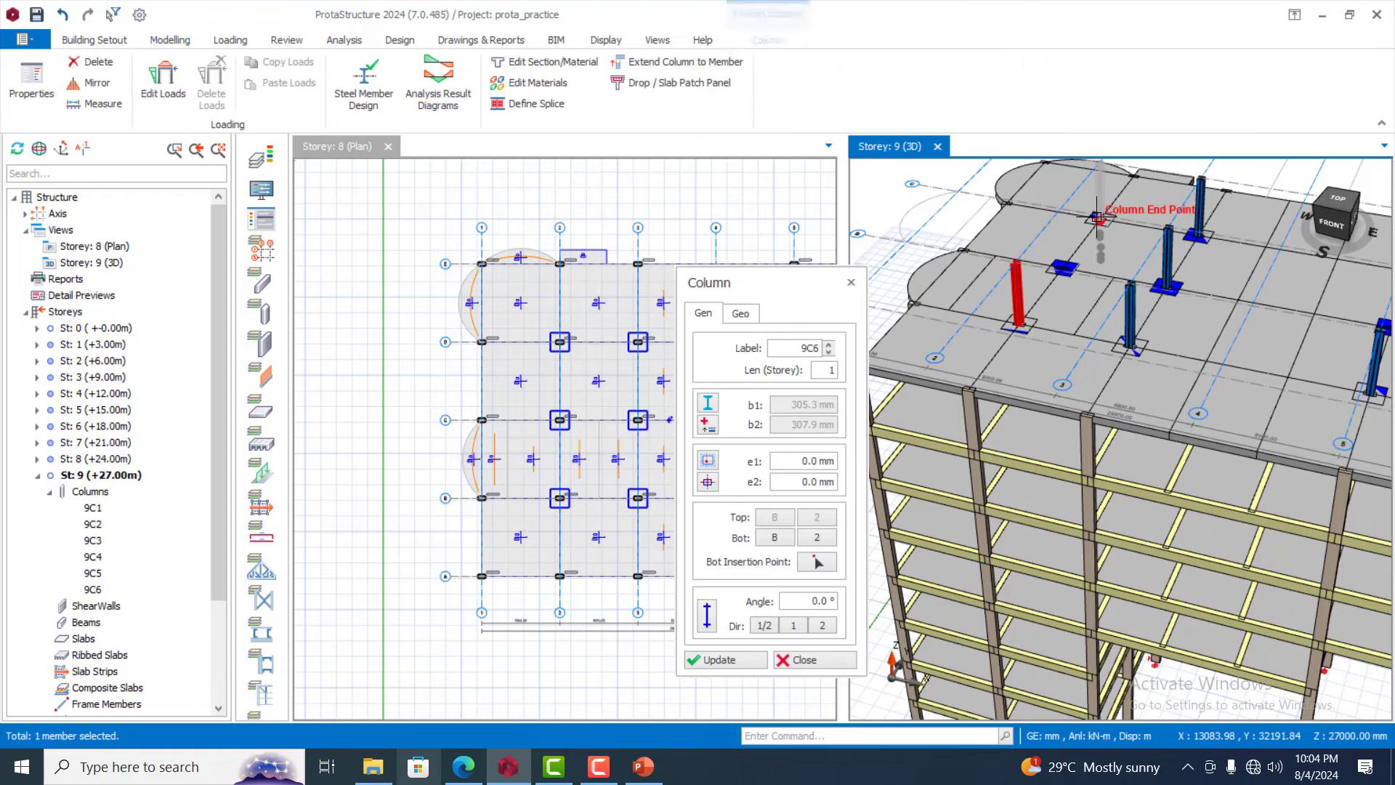
pyautogui.click(1097, 216)
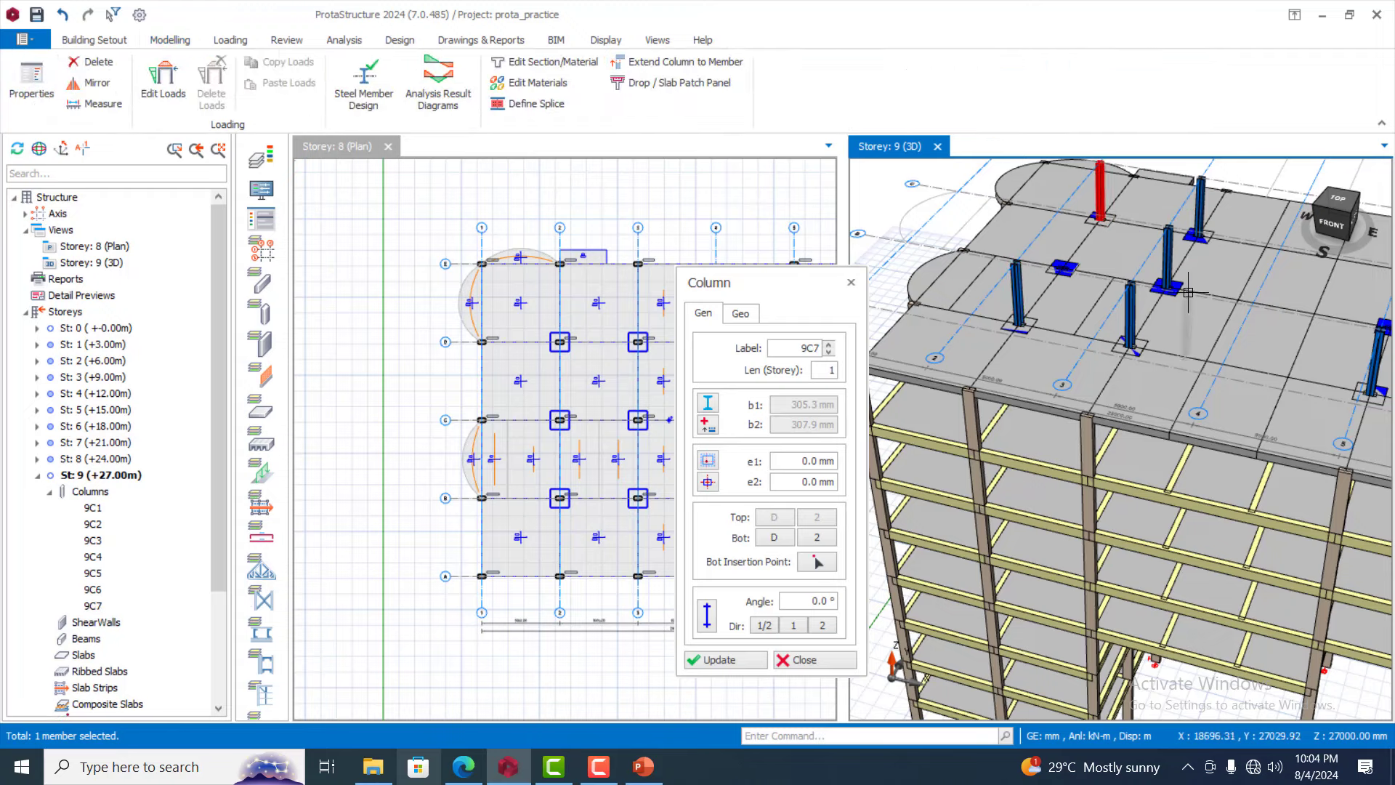
pyautogui.press('Escape')
# Delete the storey 9 steel column at axis intersection C-3
pyautogui.click(1170, 253)
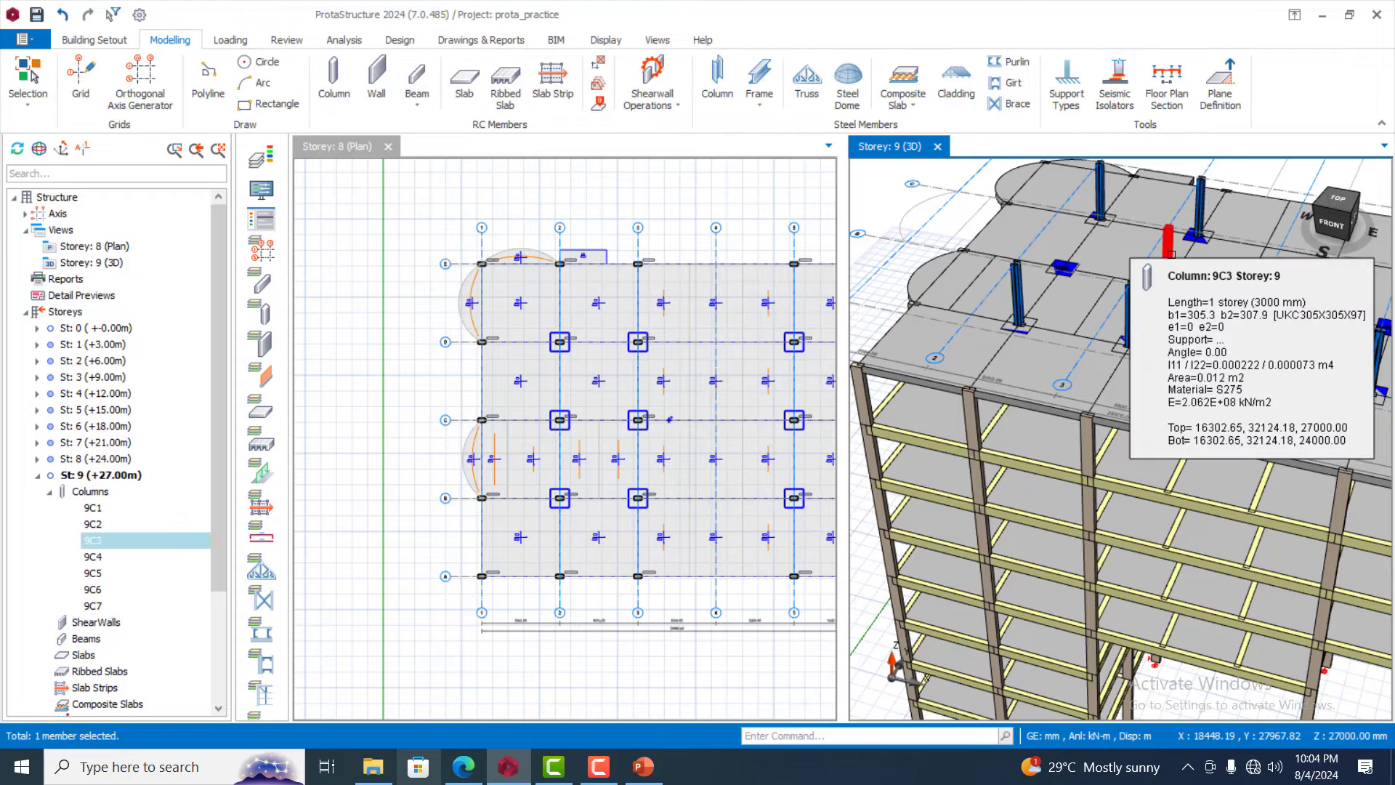
pyautogui.press('Delete')
pyautogui.scroll(-3, 966, 298)
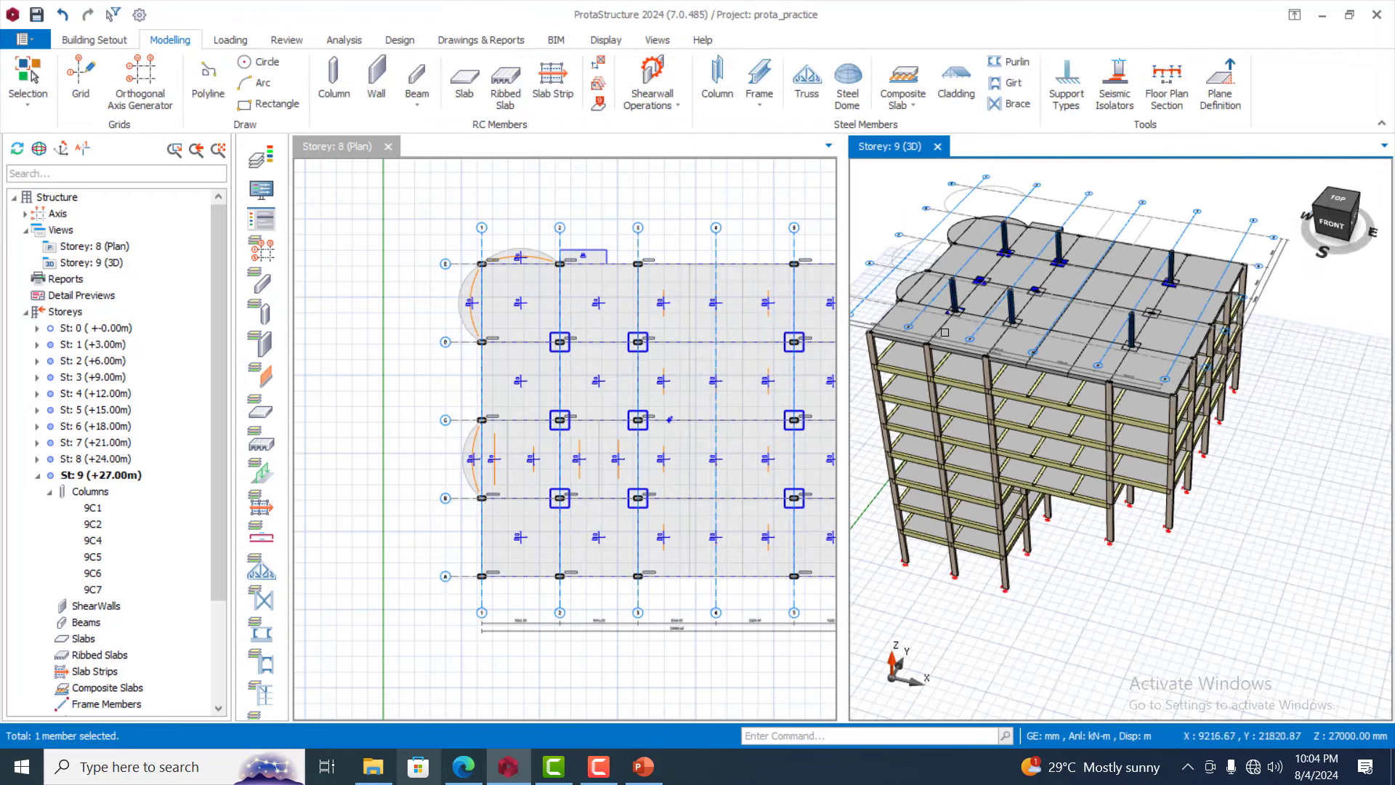
# Insert UKB305X165X40 steel beams between the storey 9 column tops, from B to D along axis 5 and along axis 3
pyautogui.scroll(1, 965, 299)
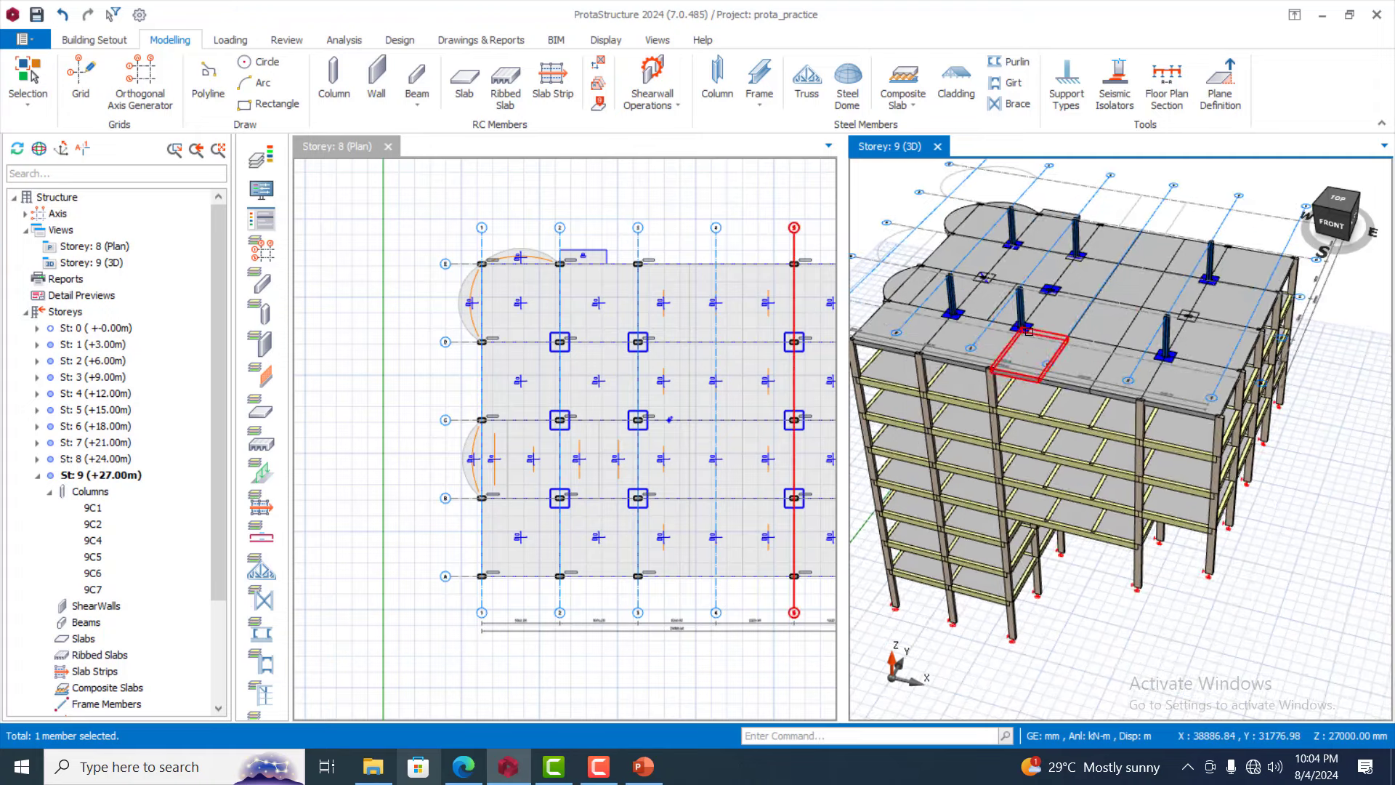
pyautogui.scroll(-2, 1038, 310)
pyautogui.scroll(5, 1083, 324)
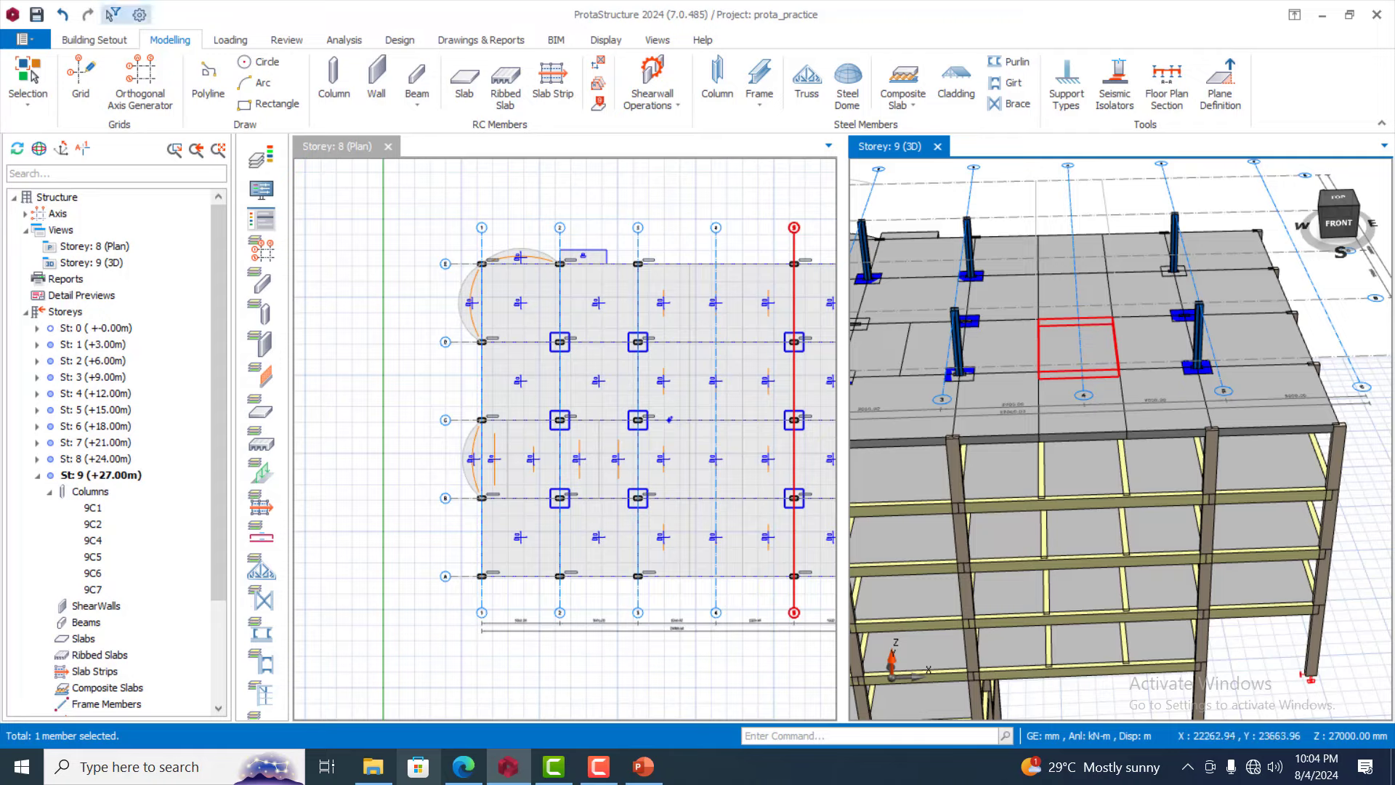
pyautogui.scroll(-3, 874, 353)
pyautogui.moveTo(1119, 439); pyautogui.dragTo(990, 436, button='middle')
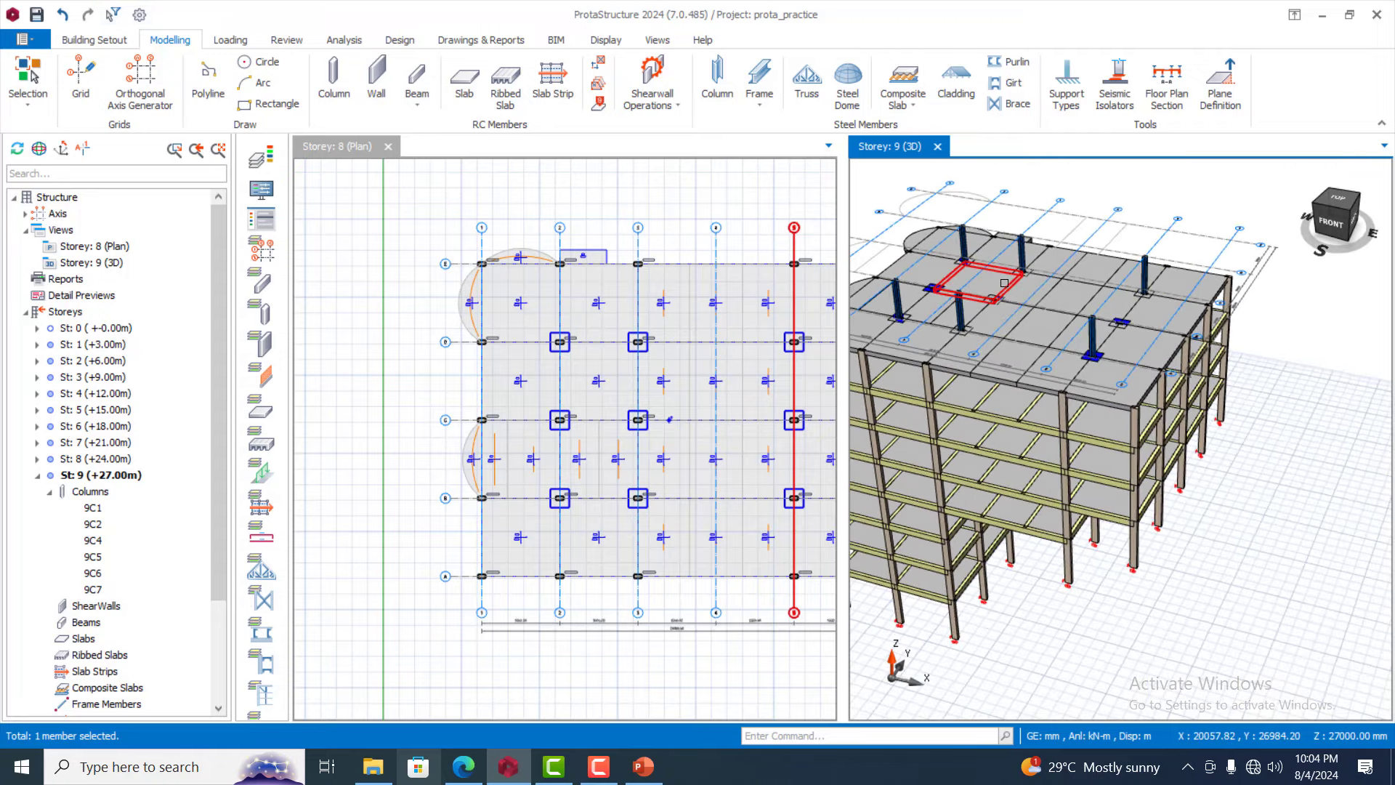
pyautogui.scroll(1, 983, 278)
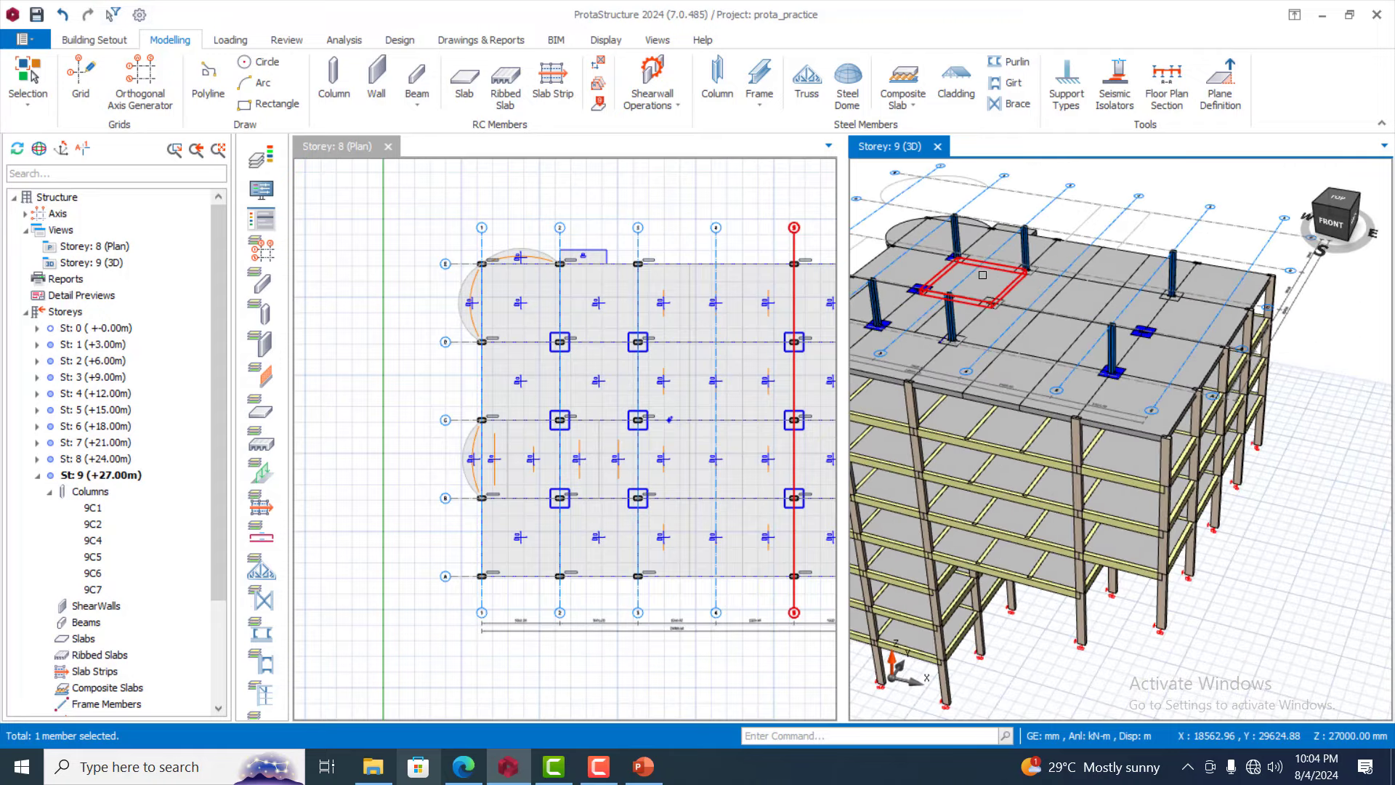
pyautogui.click(759, 84)
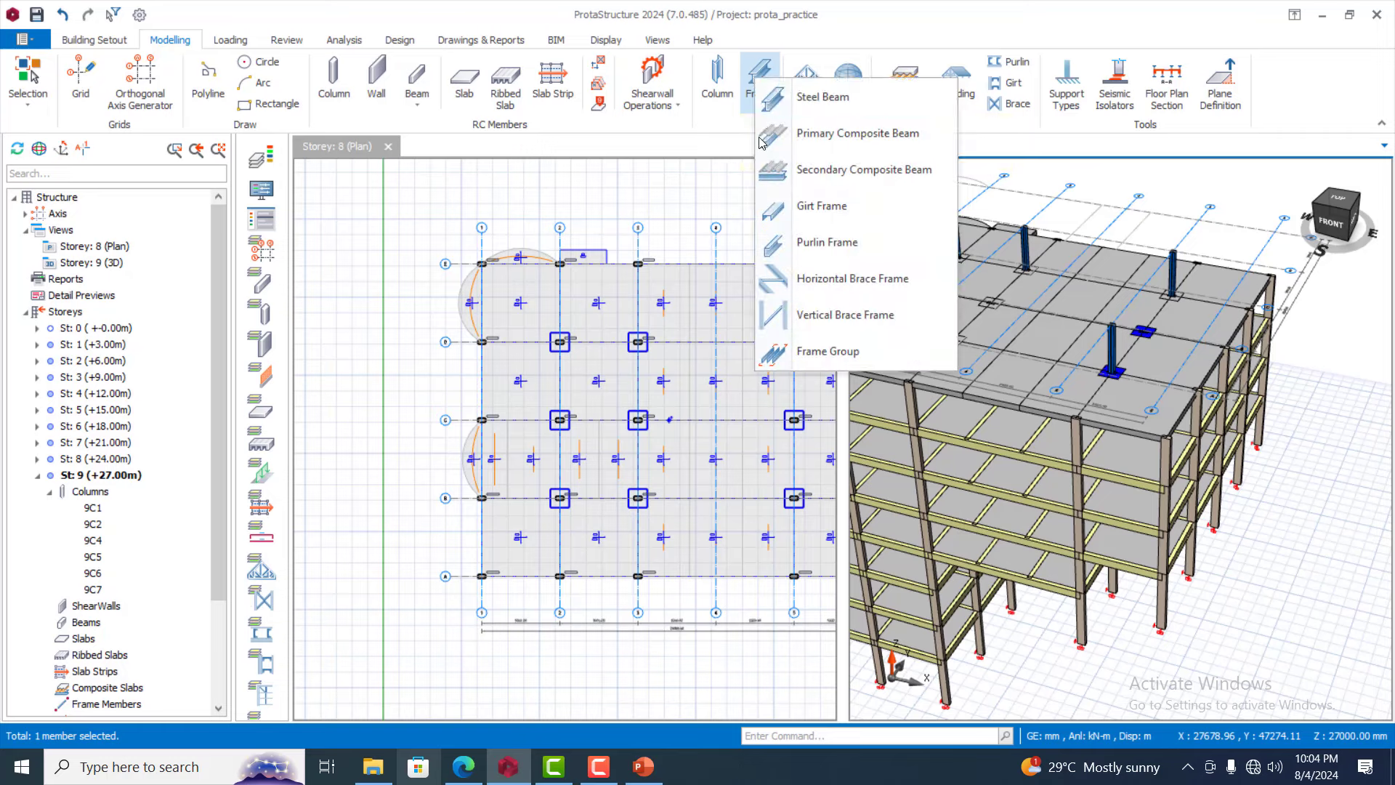
pyautogui.click(836, 97)
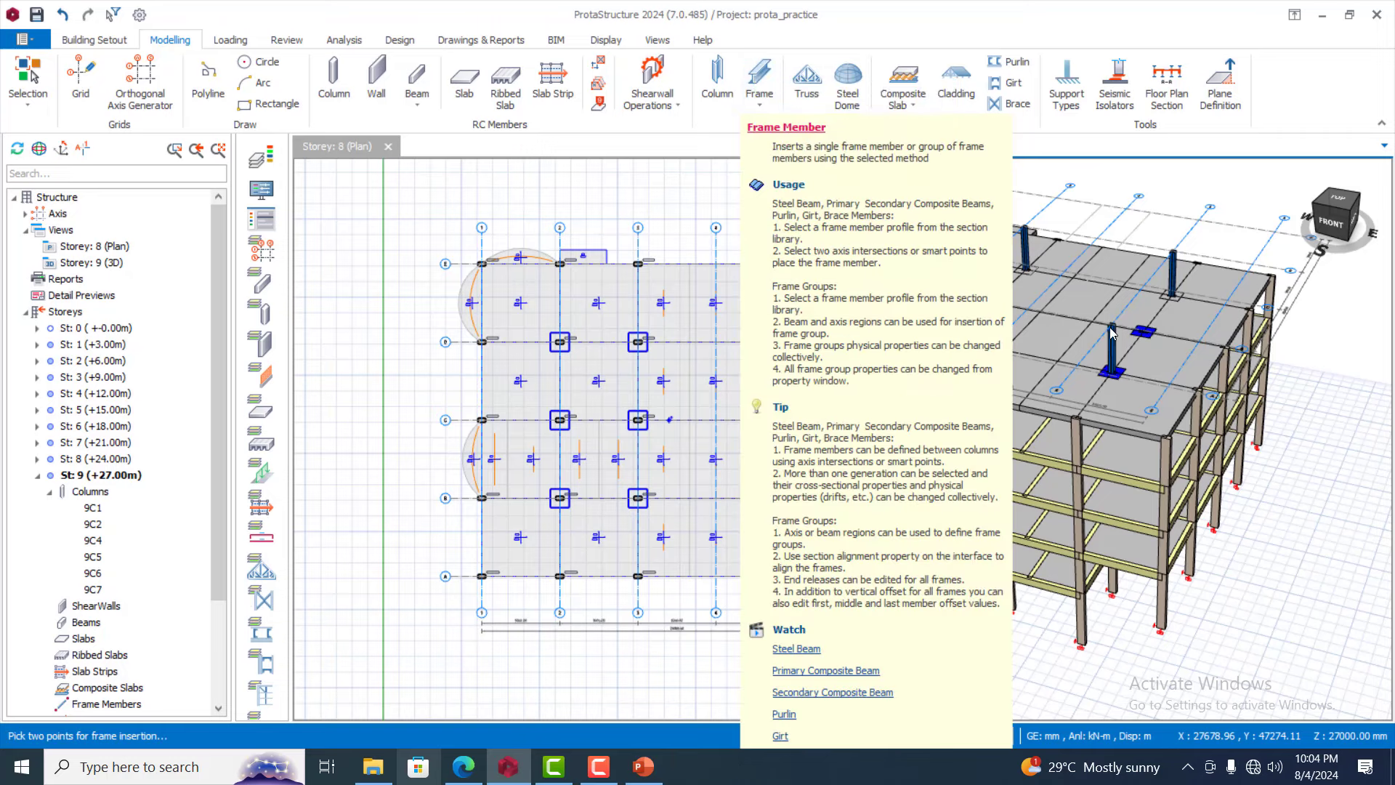
pyautogui.click(1111, 324)
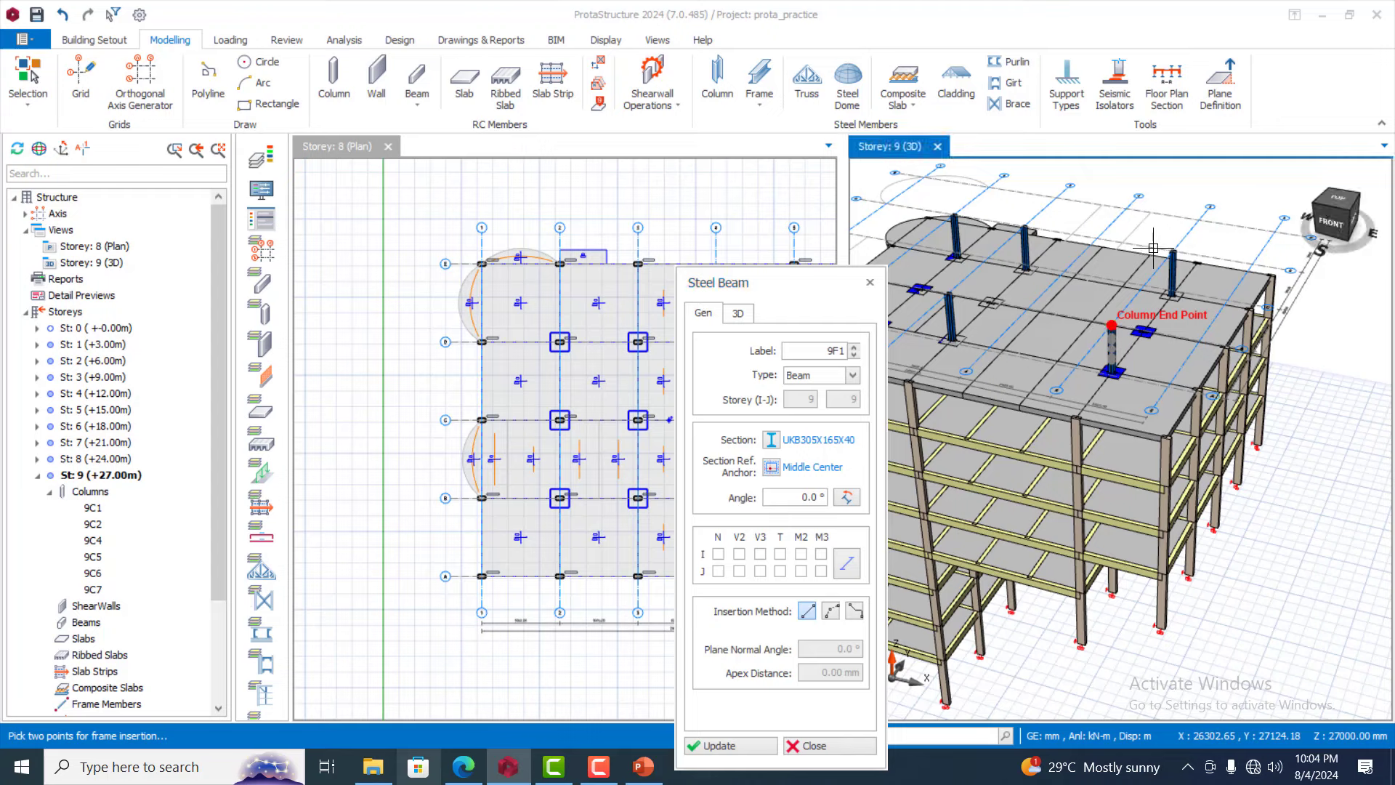
pyautogui.click(1172, 249)
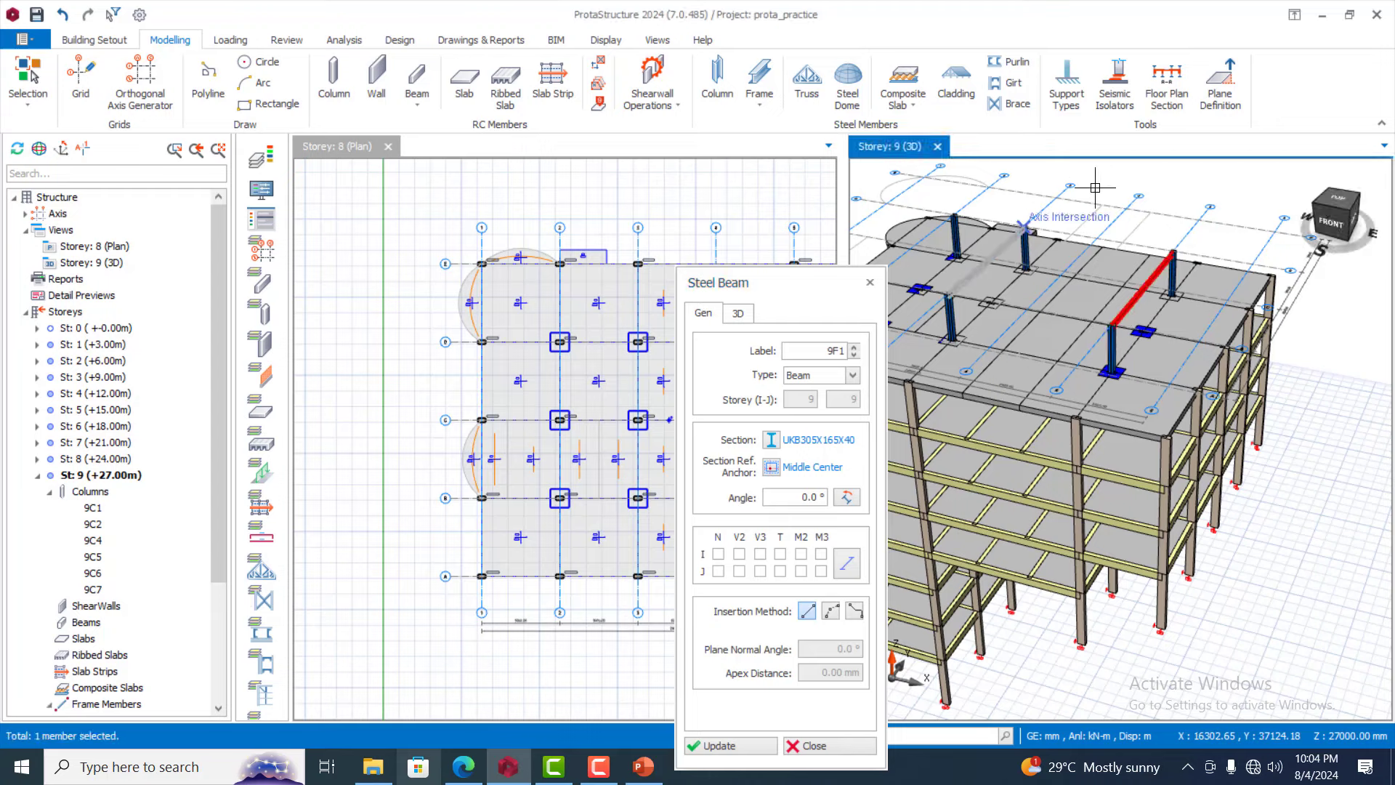
pyautogui.scroll(-3, 1173, 282)
pyautogui.scroll(3, 993, 267)
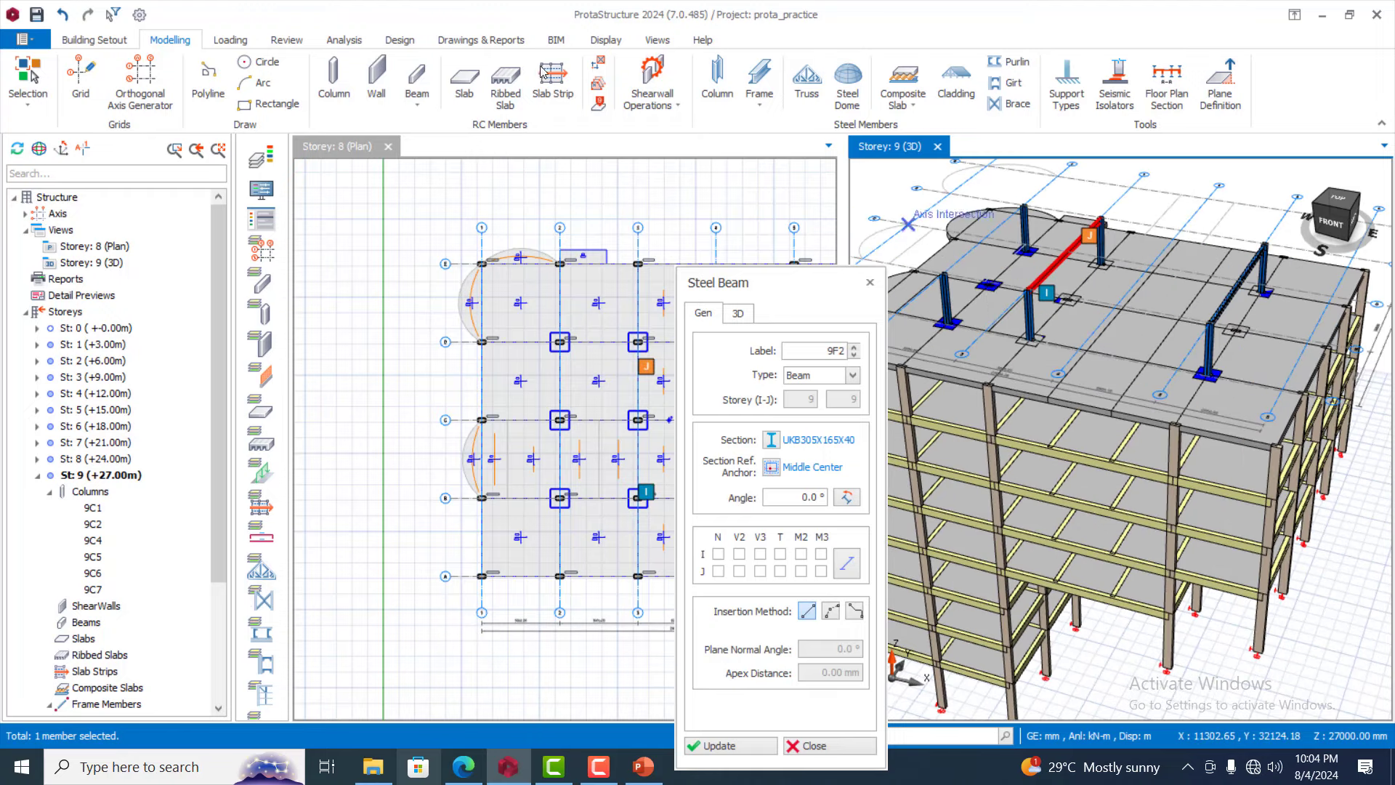
# Insert arched trusses with the first pattern between the storey 9 column tops on axes 3 and 5, along axis B and along axis D
pyautogui.click(806, 84)
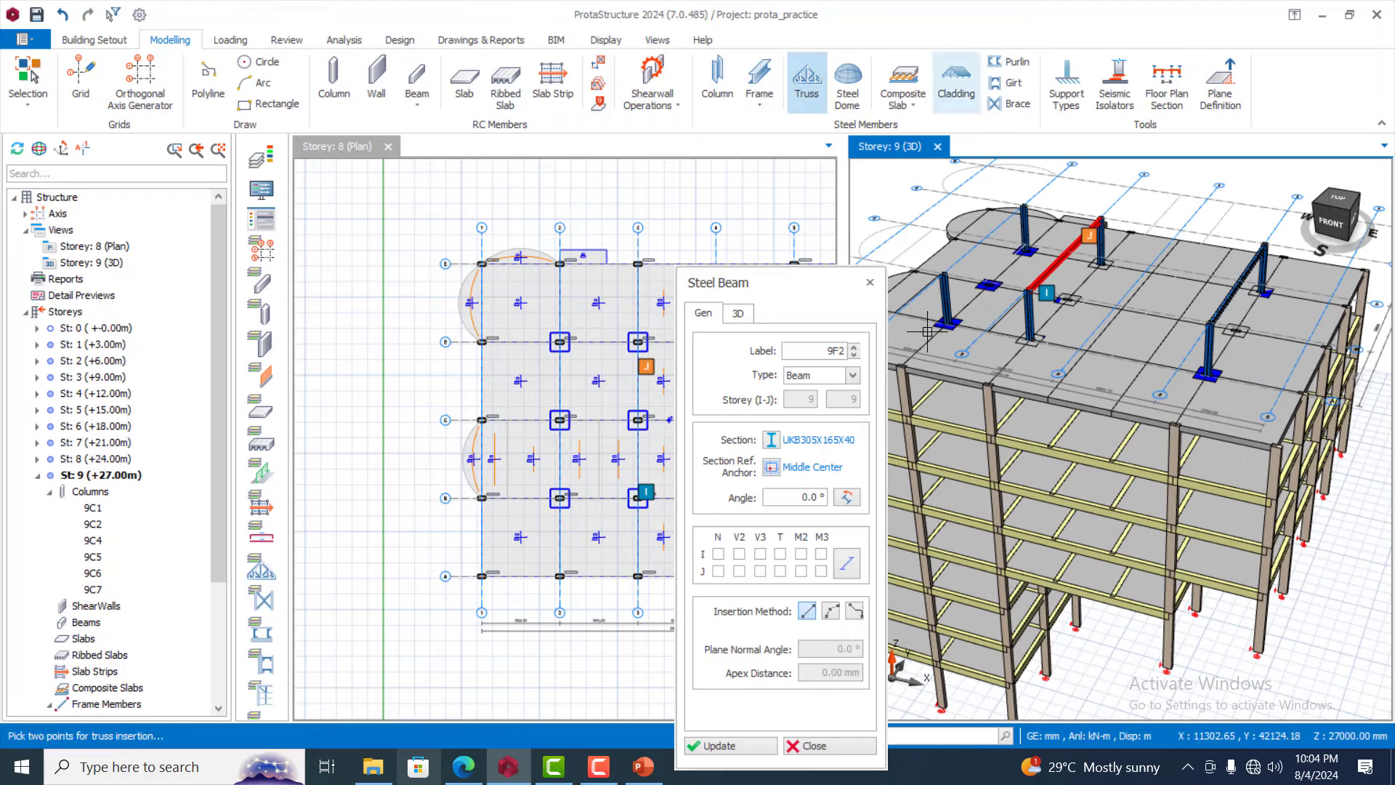
pyautogui.click(1029, 289)
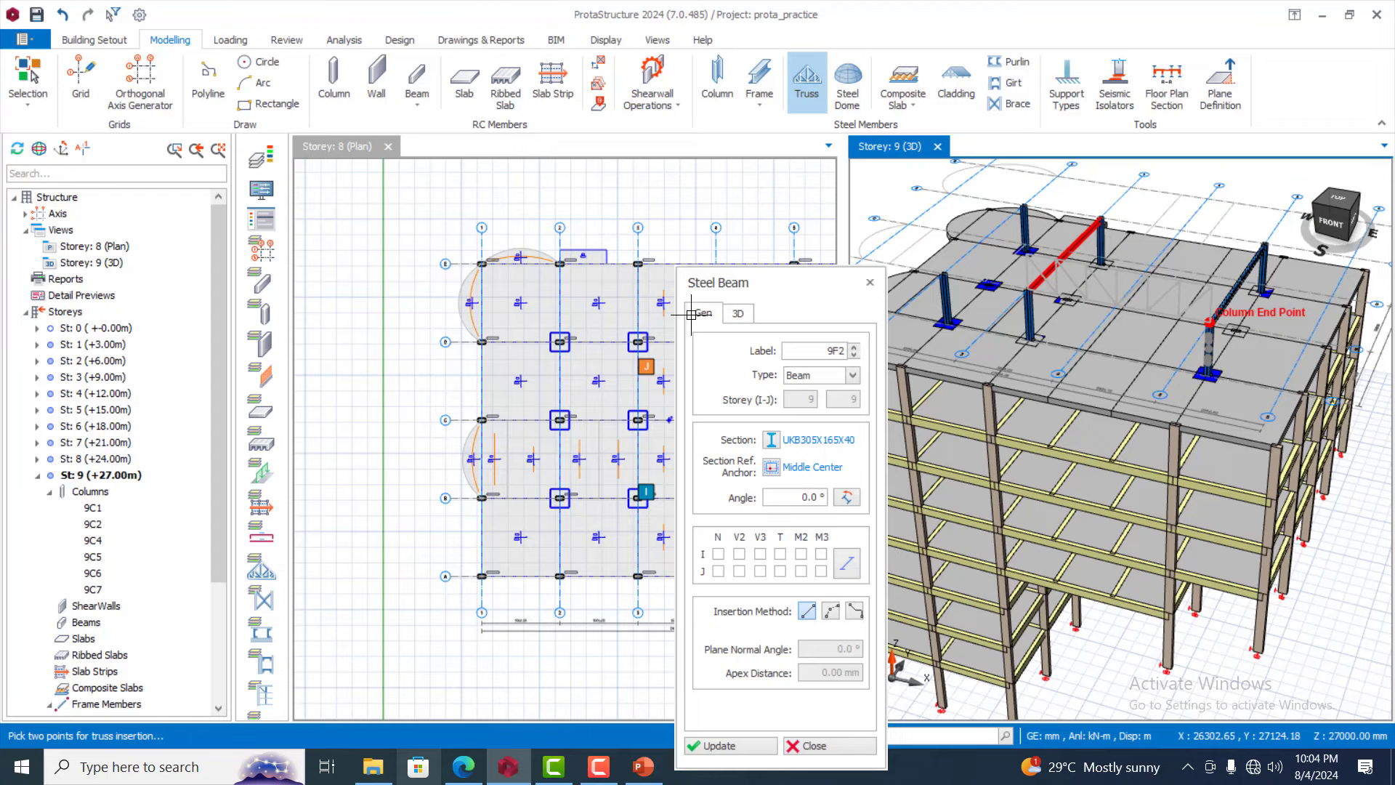
pyautogui.click(711, 261)
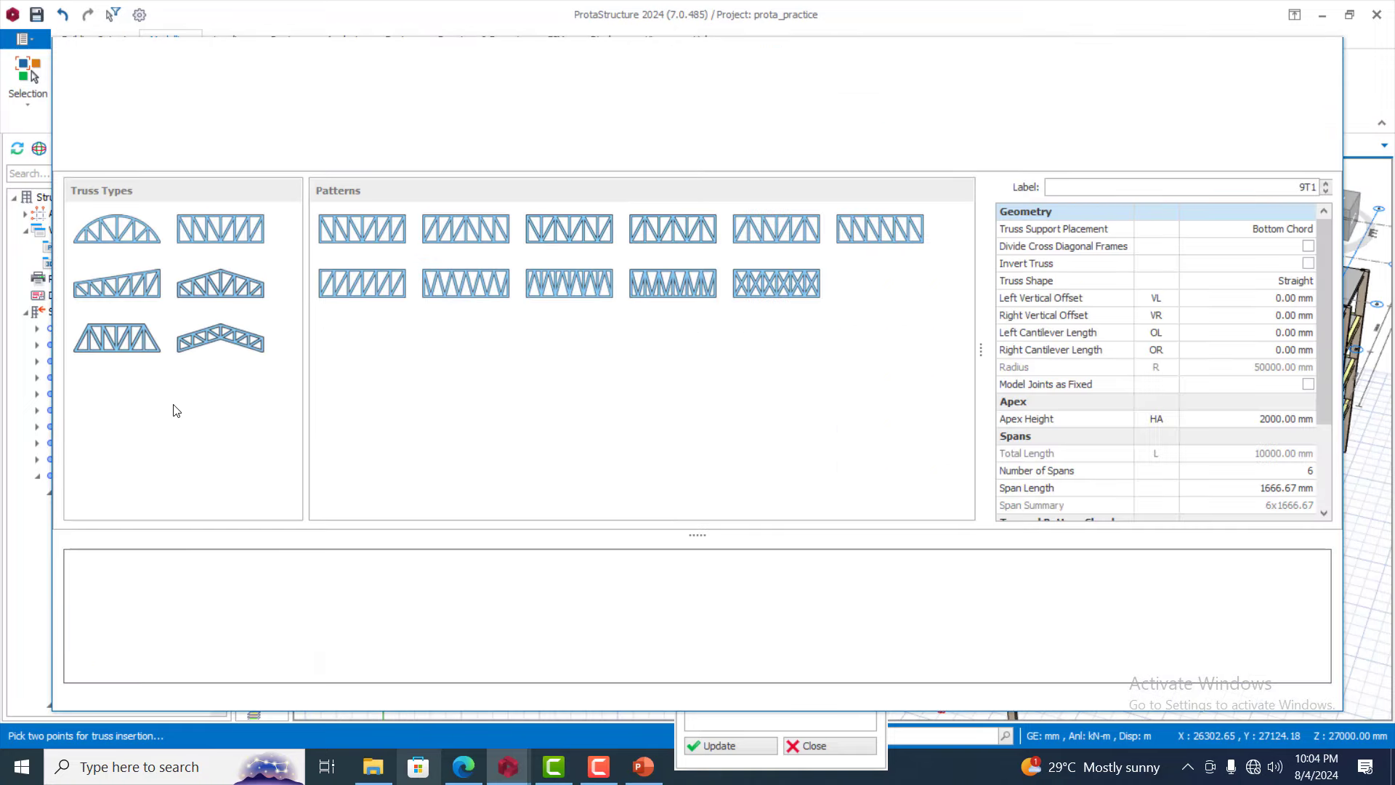
pyautogui.click(120, 254)
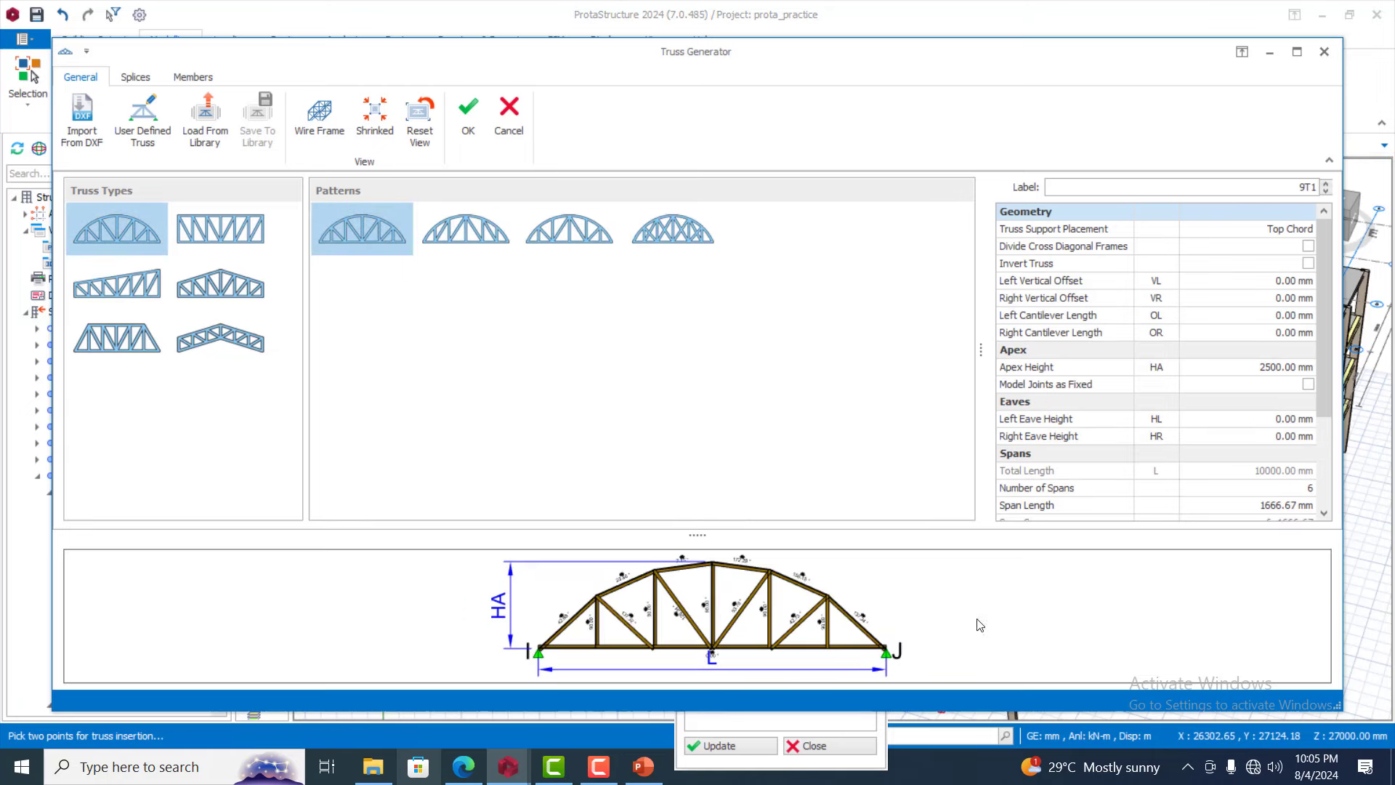
pyautogui.click(469, 128)
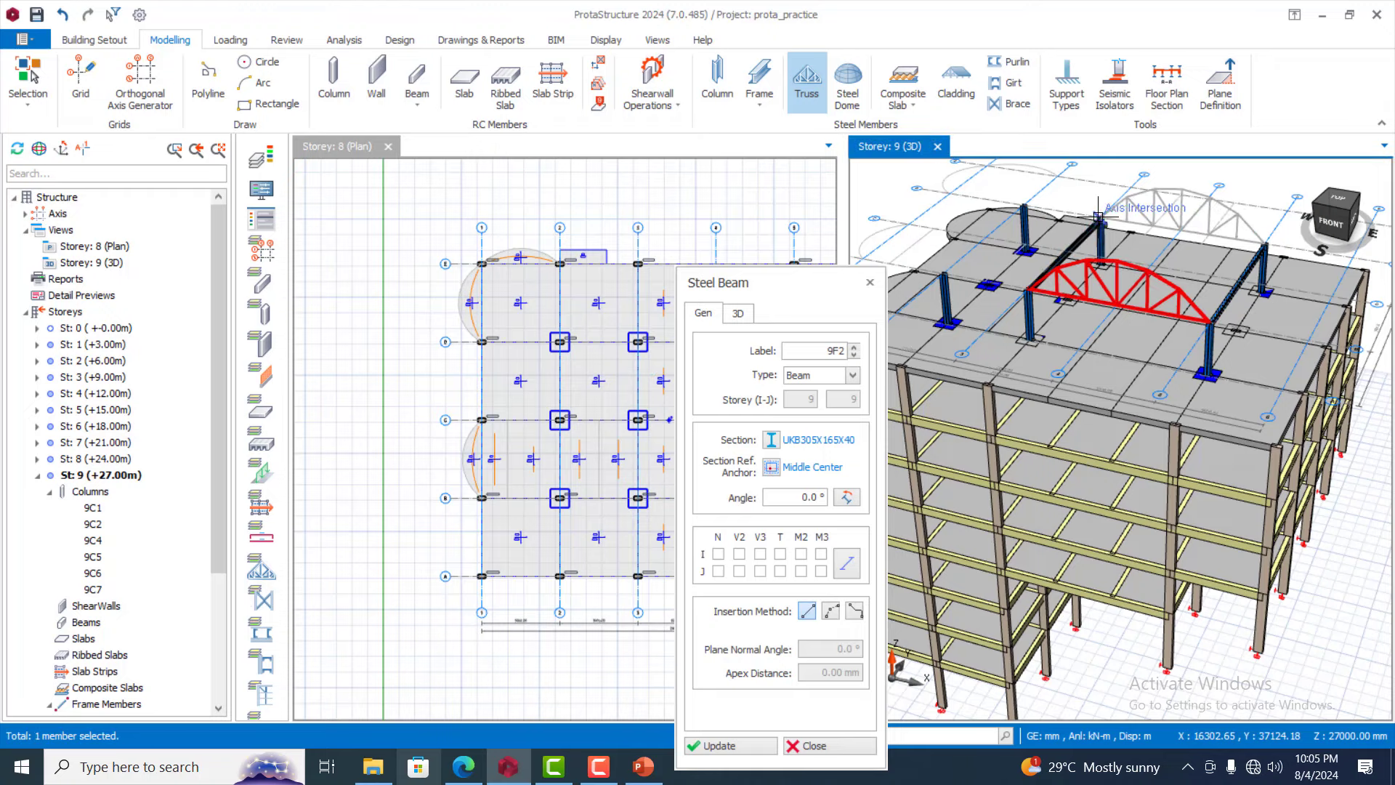
pyautogui.click(1098, 217)
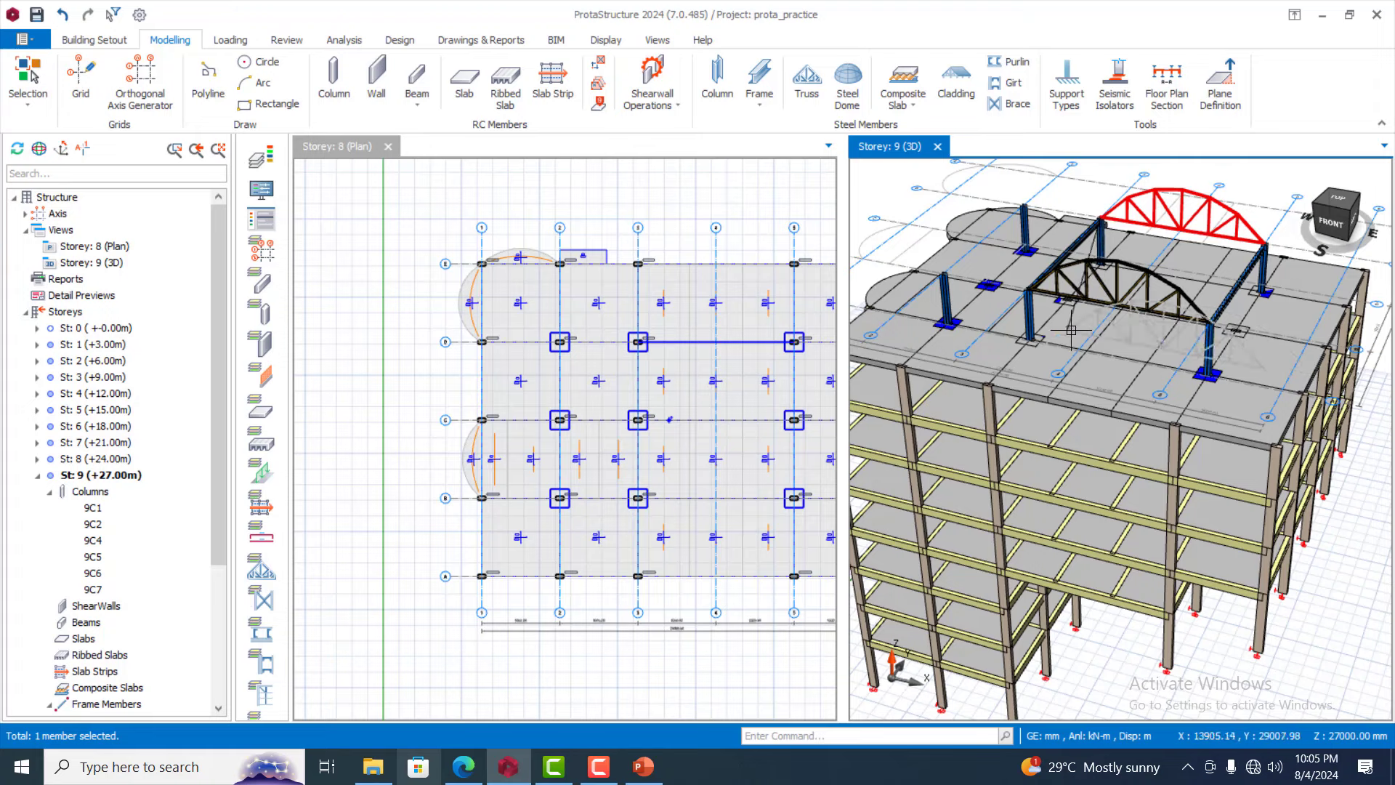
# Insert a UKB305X165X40 steel beam between the storey 9 column tops at B-2 and D-2
pyautogui.scroll(-2, 1111, 320)
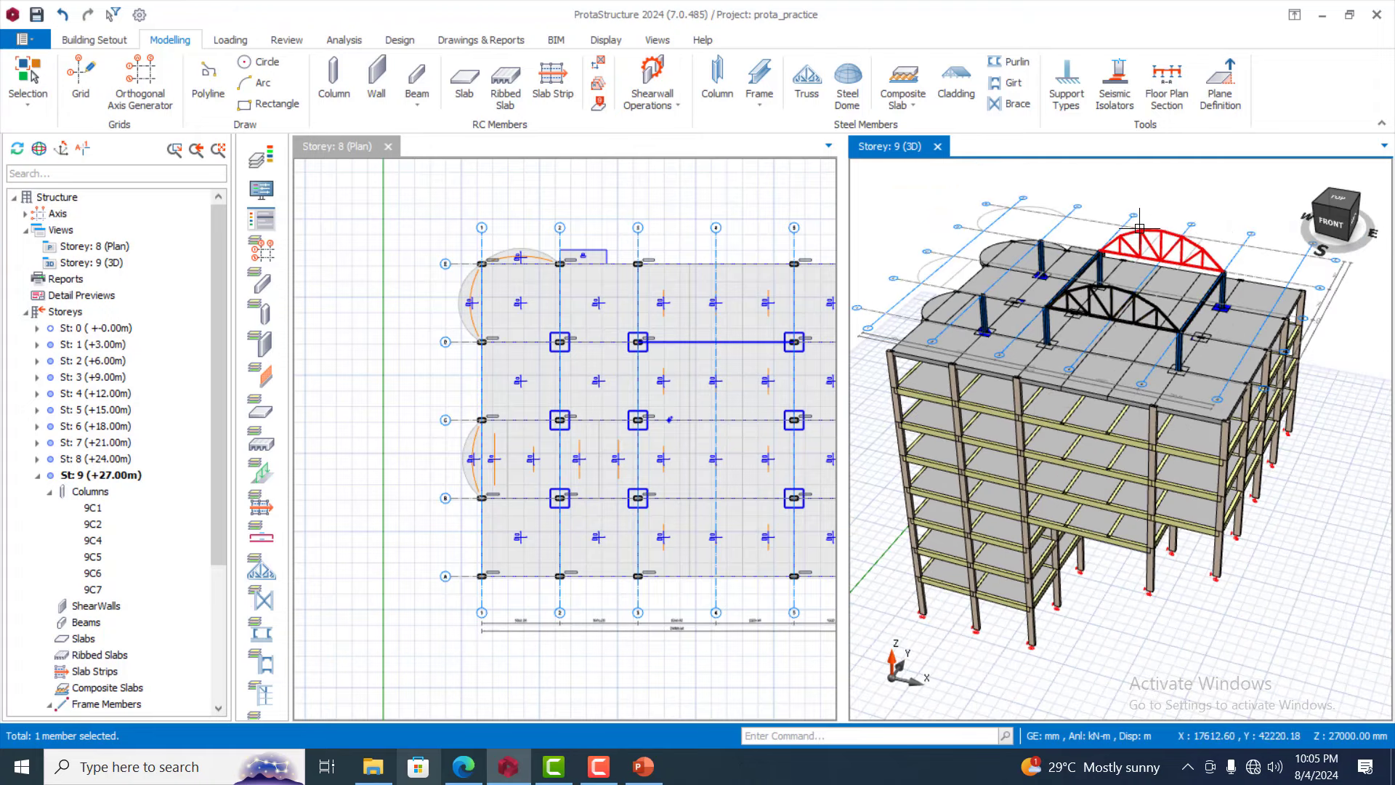
pyautogui.scroll(2, 996, 323)
pyautogui.scroll(-3, 1000, 351)
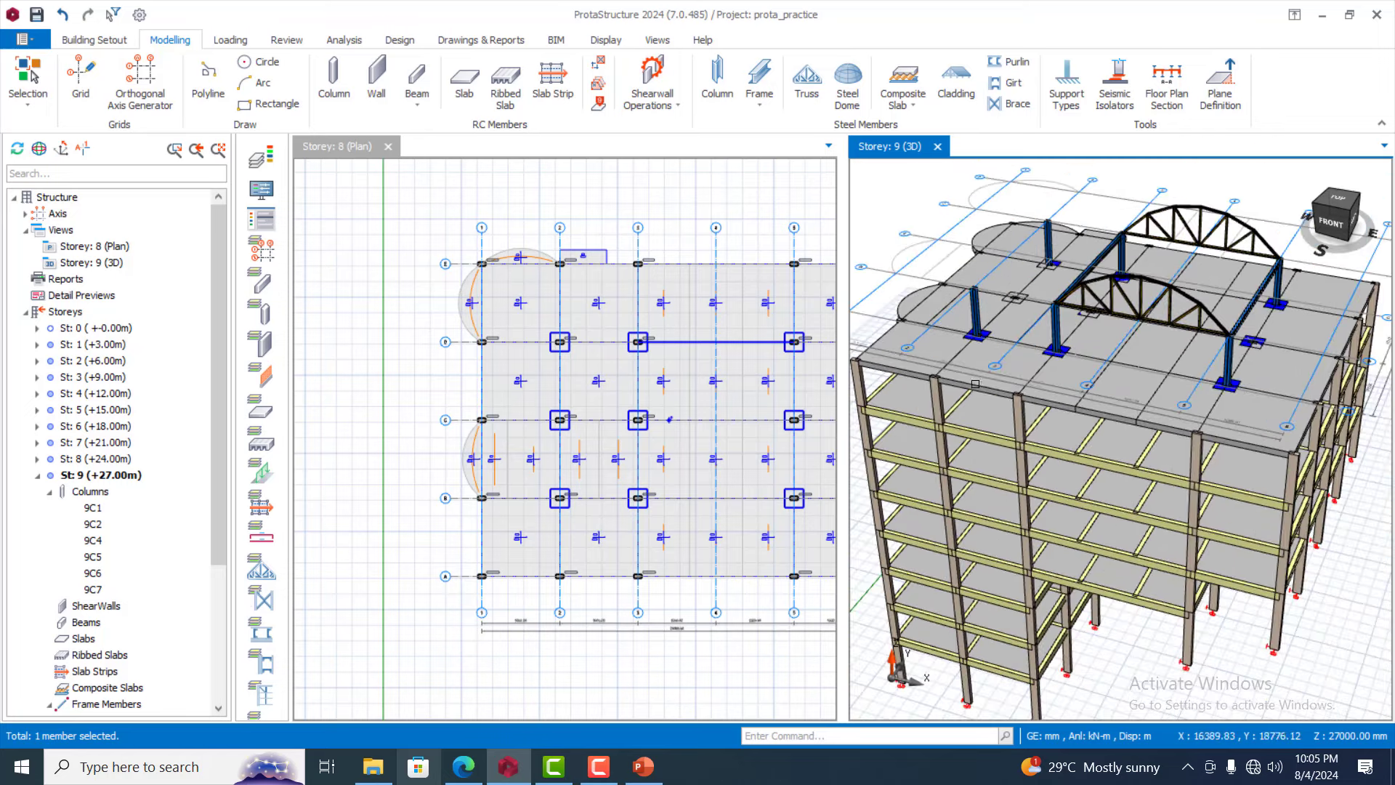
pyautogui.click(759, 77)
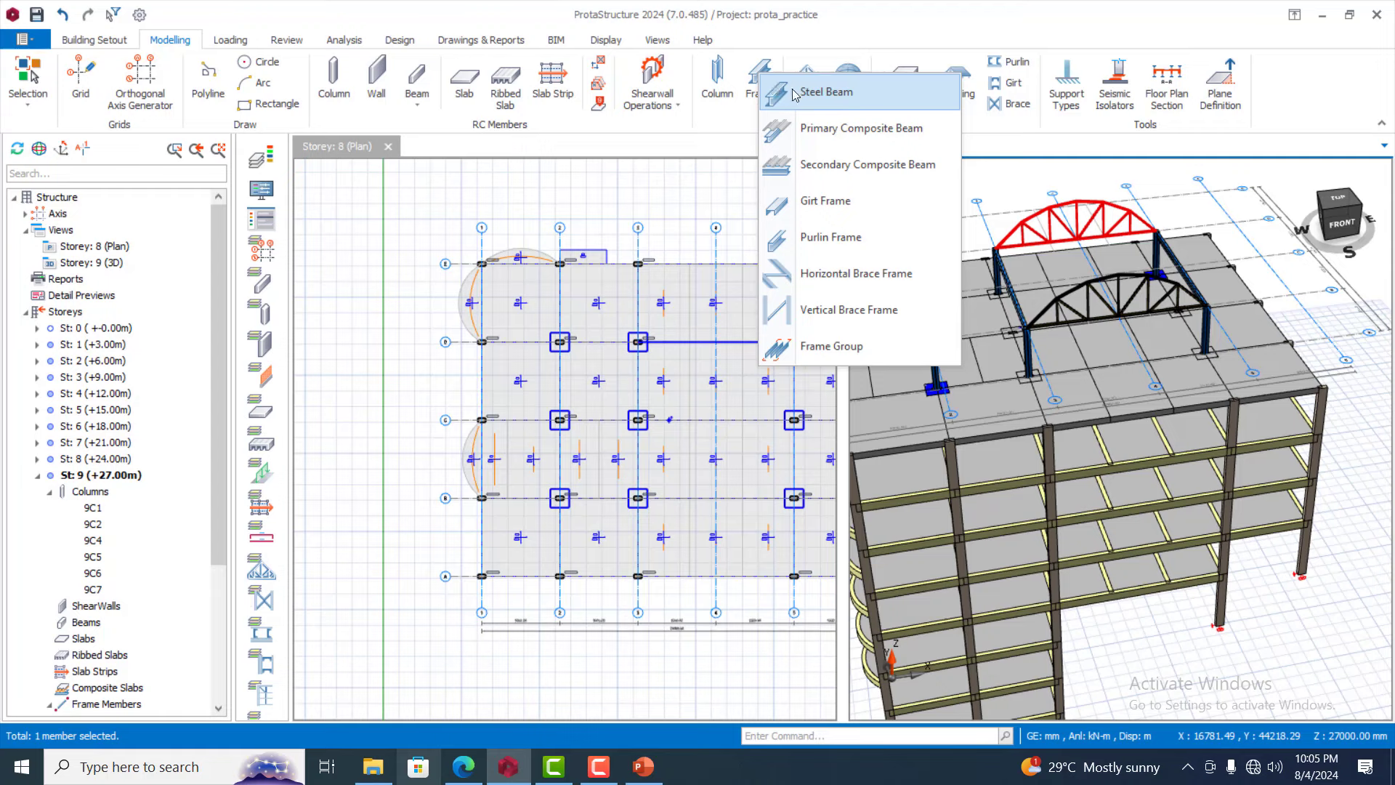
pyautogui.click(826, 92)
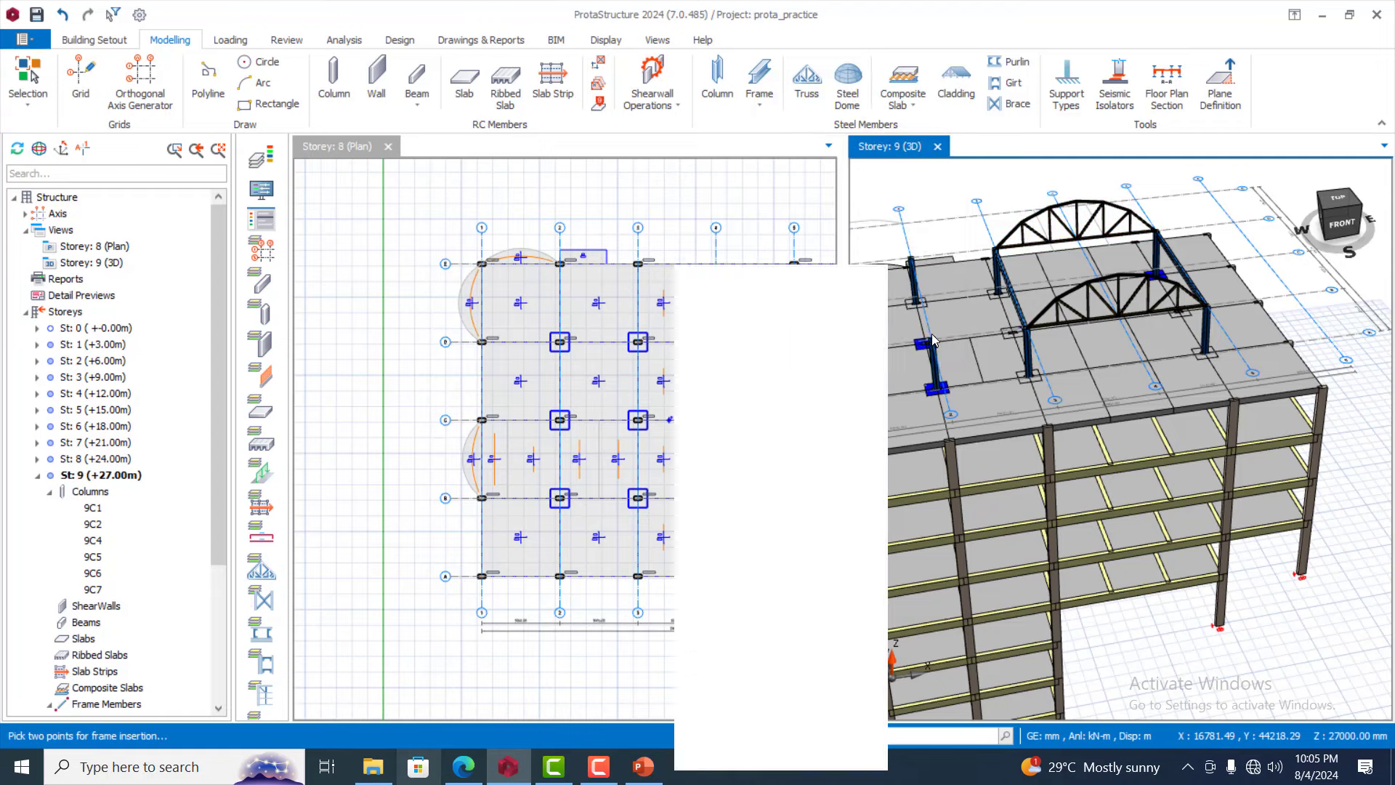
pyautogui.click(911, 258)
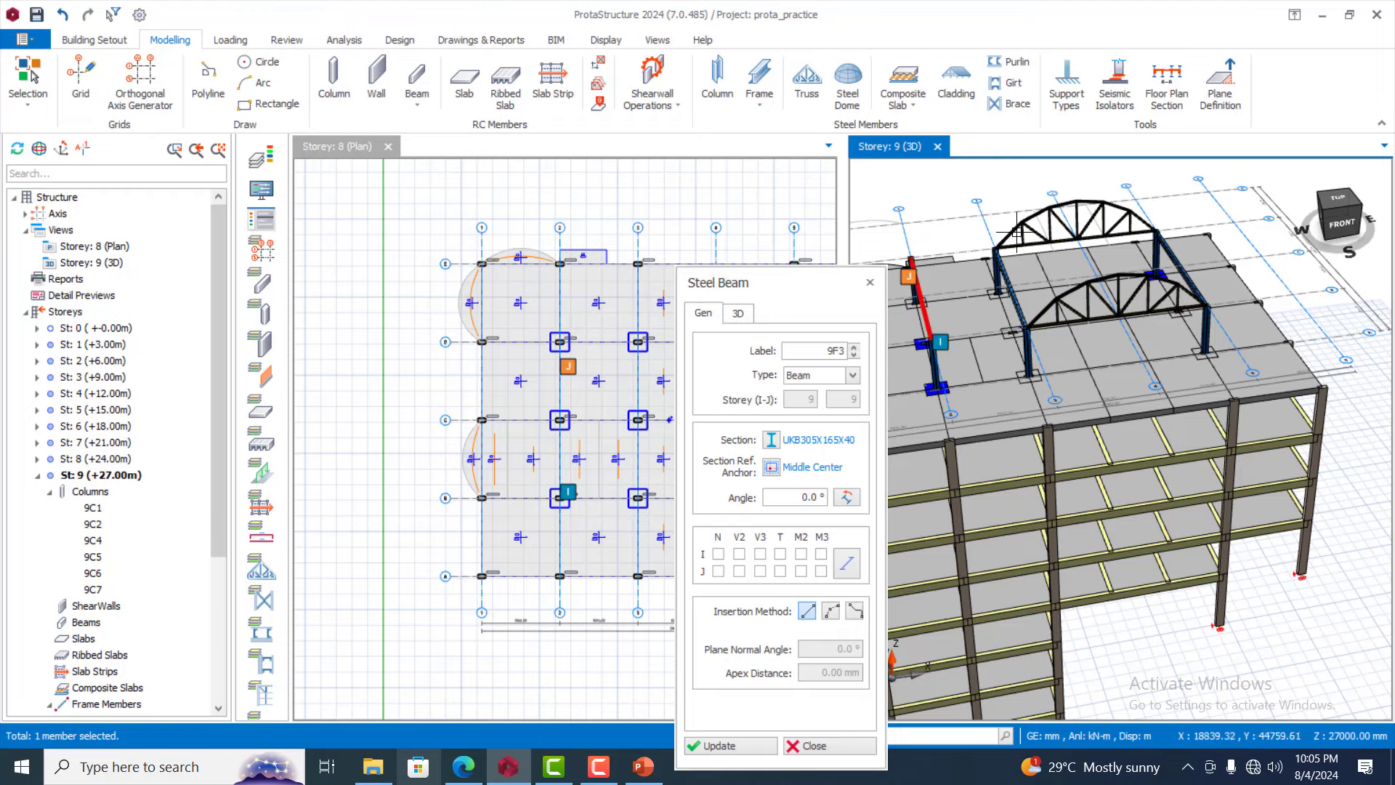
# Insert UKB305X165X40 steel beams between the storey 9 column tops from axis 2 to 3, along axis B and along axis D
pyautogui.scroll(3, 922, 348)
pyautogui.scroll(2, 922, 348)
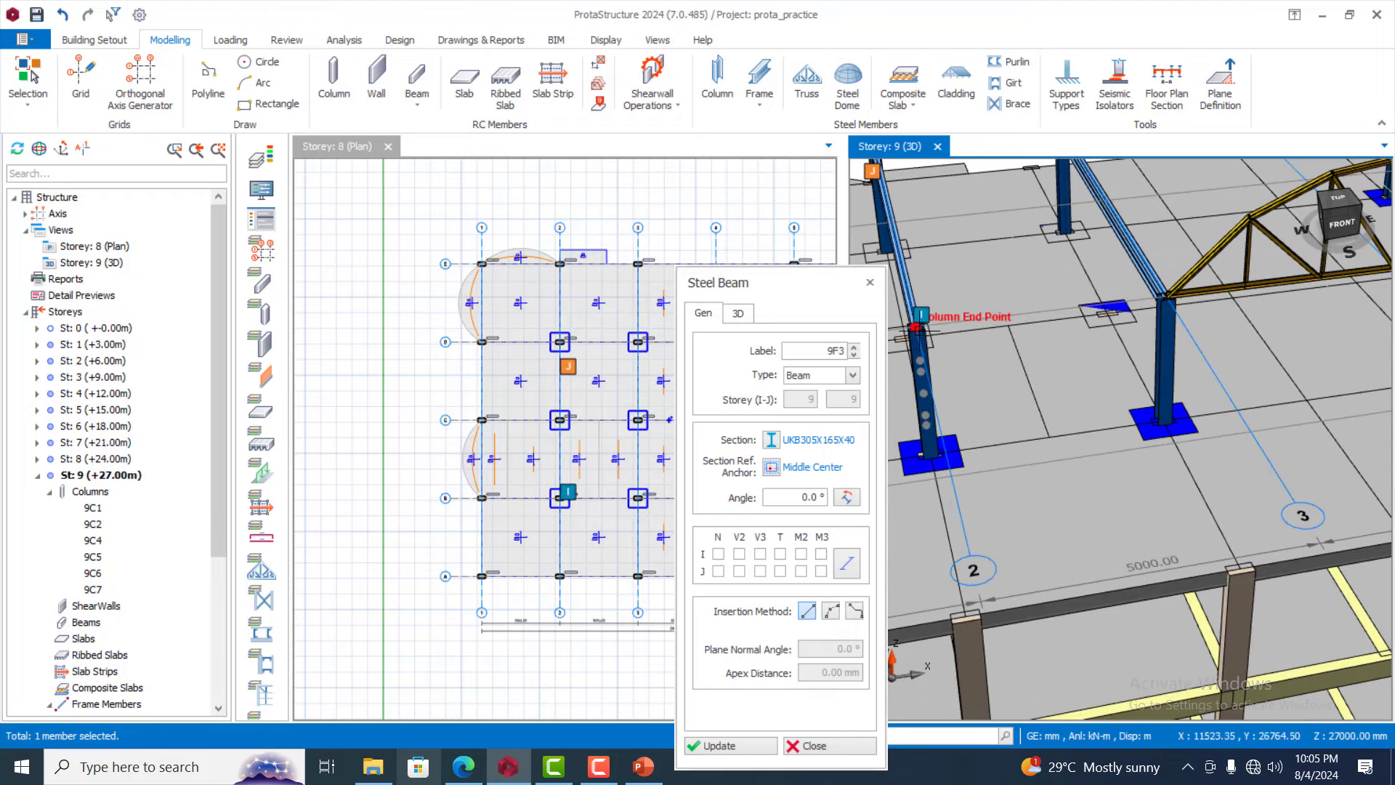
pyautogui.click(915, 328)
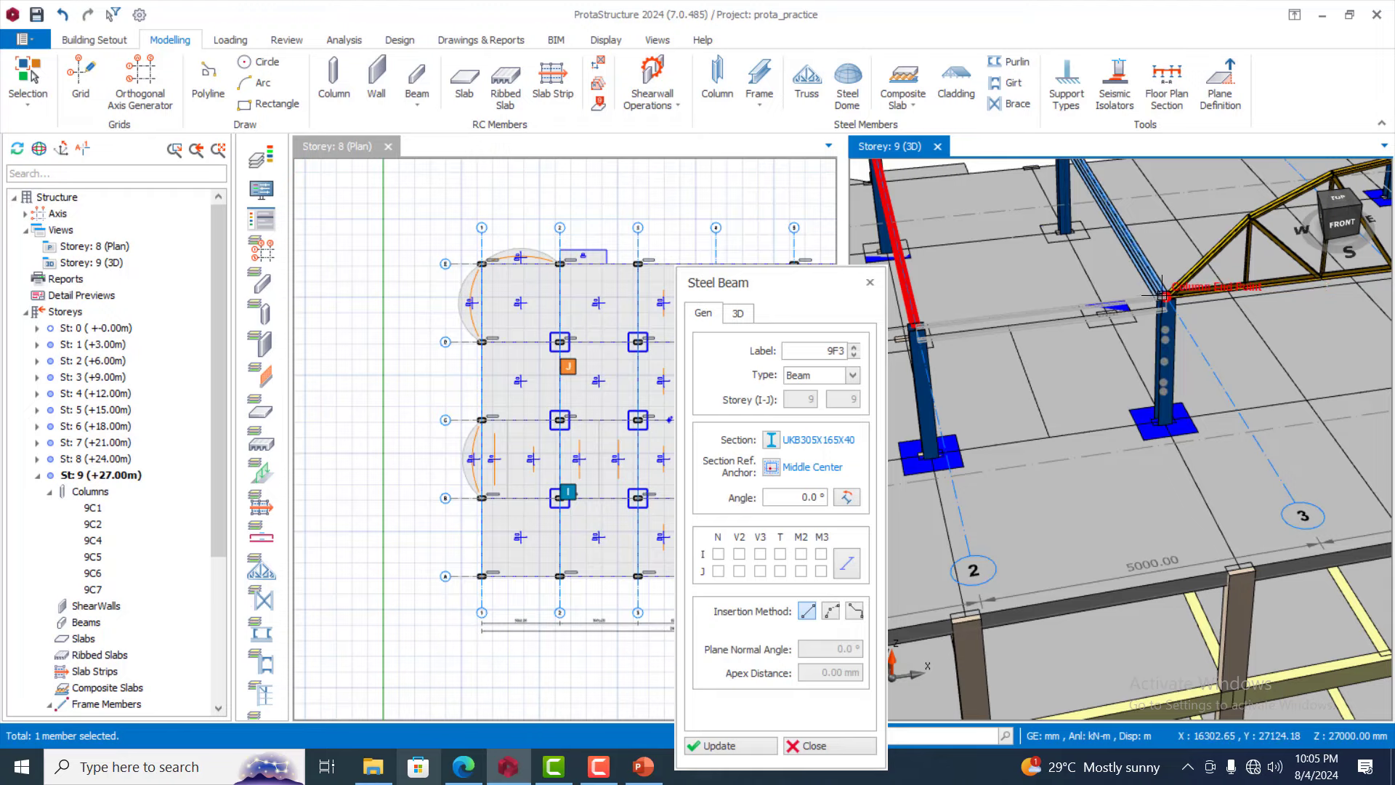
pyautogui.click(1210, 306)
pyautogui.scroll(-2, 1134, 254)
pyautogui.scroll(2, 1083, 210)
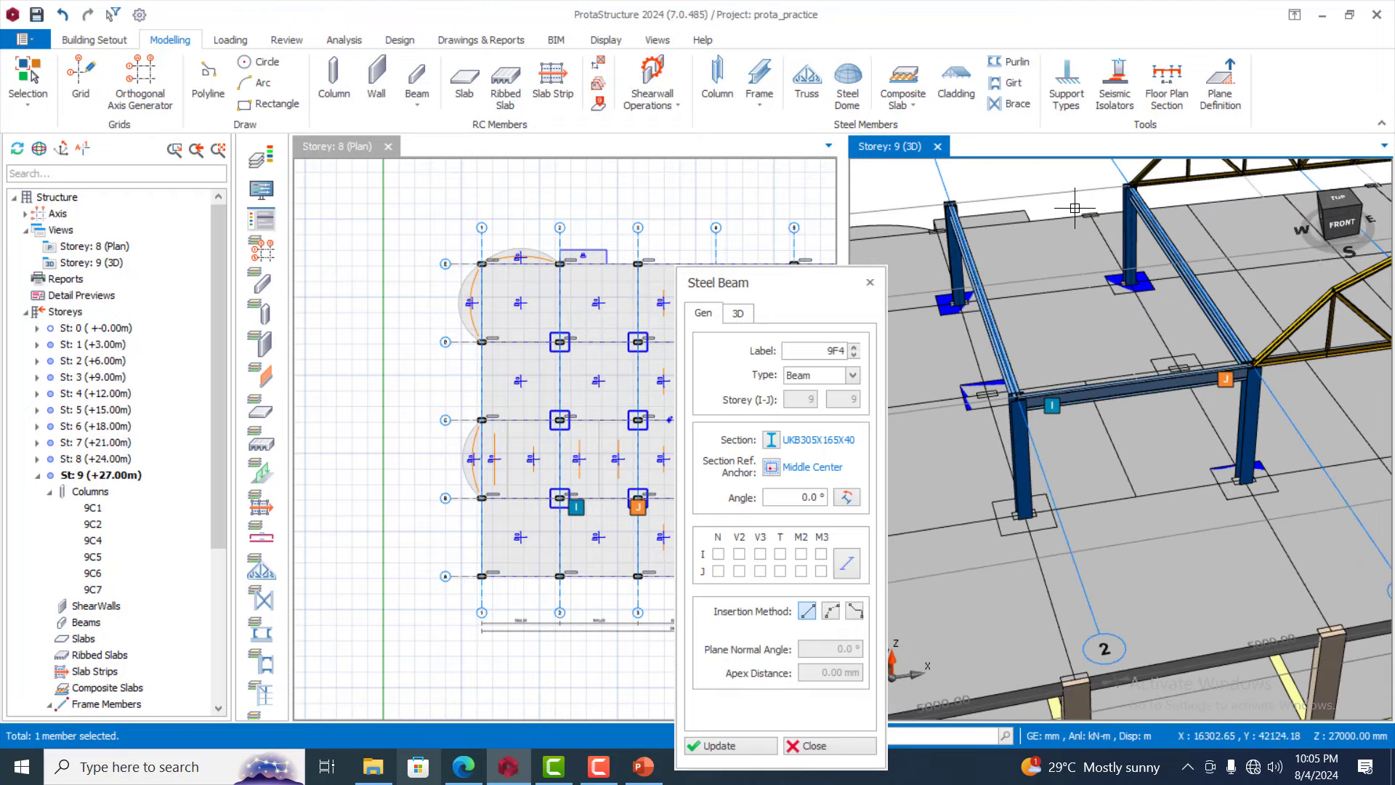
pyautogui.click(969, 203)
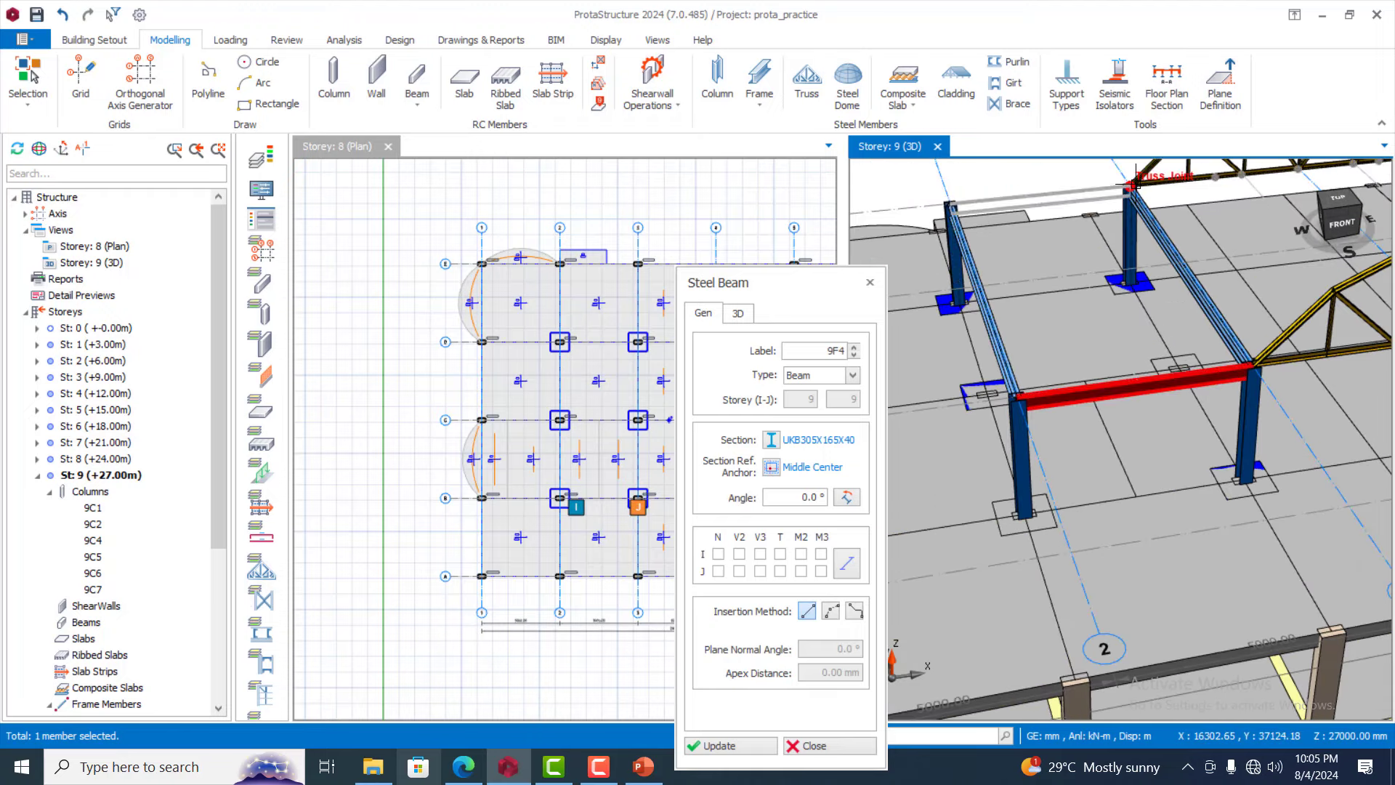
pyautogui.click(1087, 239)
pyautogui.scroll(-4, 1175, 331)
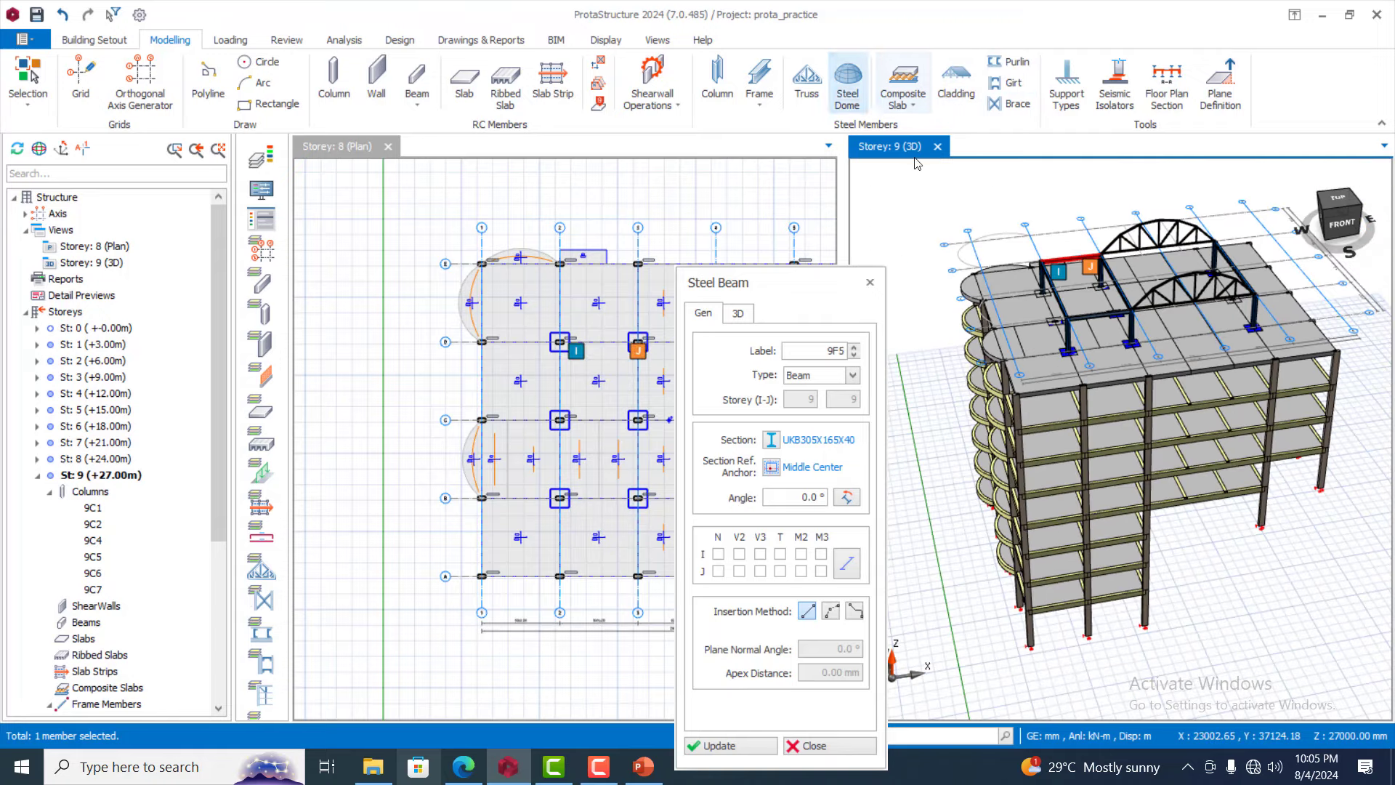
pyautogui.click(869, 282)
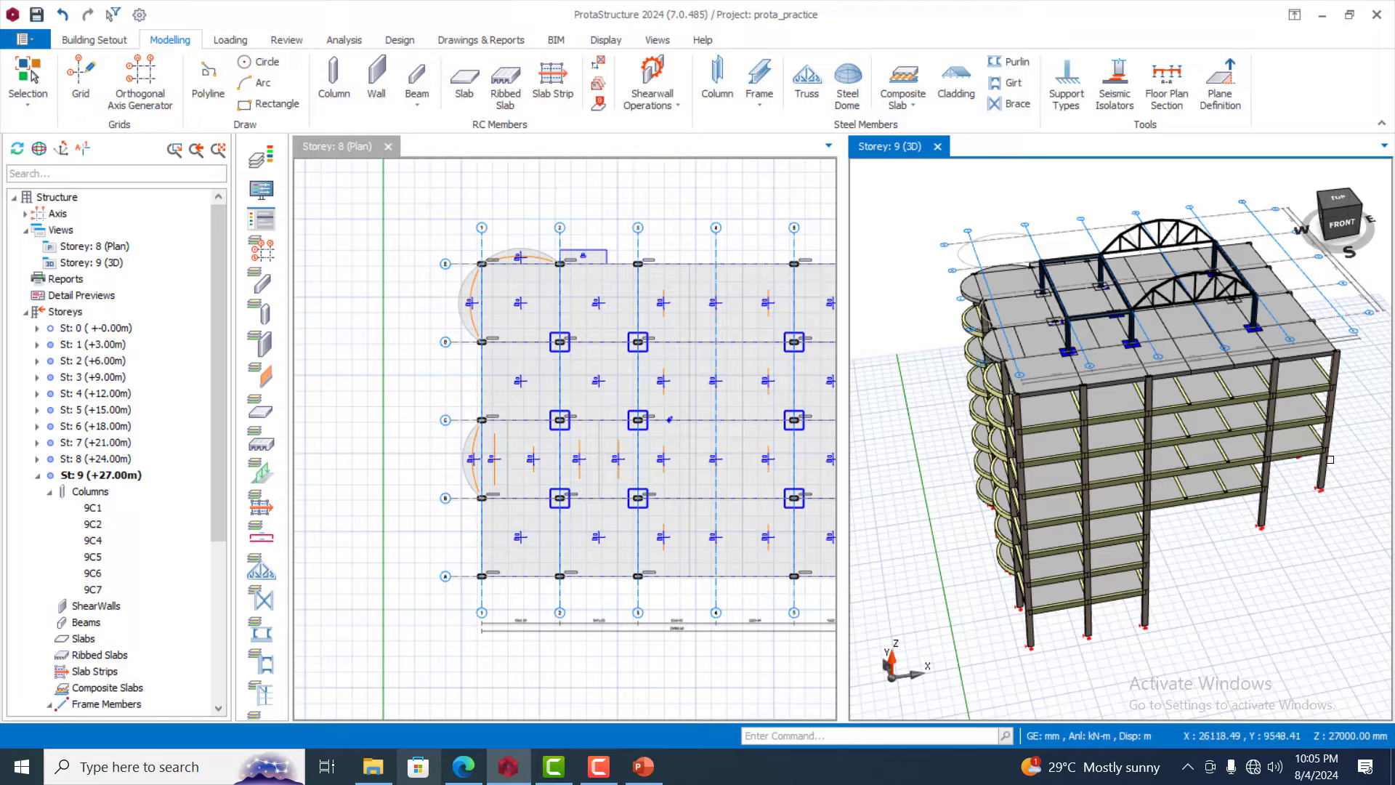
# Try a frame group of UKB203X133X25 secondary composite beams between the storey 9 beams on axes B and D, and undo it
pyautogui.moveTo(1331, 491); pyautogui.dragTo(1175, 240, button='middle')
pyautogui.scroll(3, 1175, 239)
pyautogui.scroll(2, 983, 337)
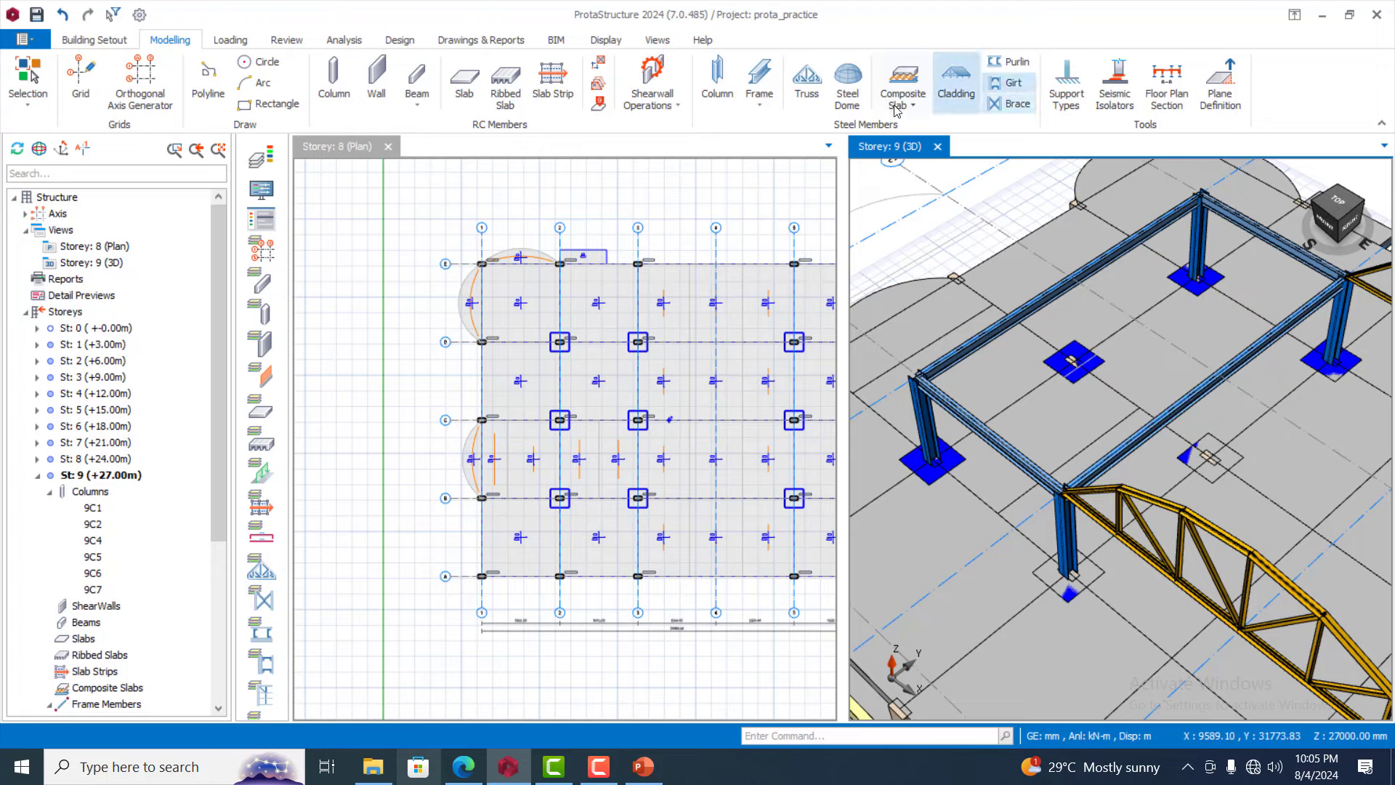
pyautogui.click(100, 44)
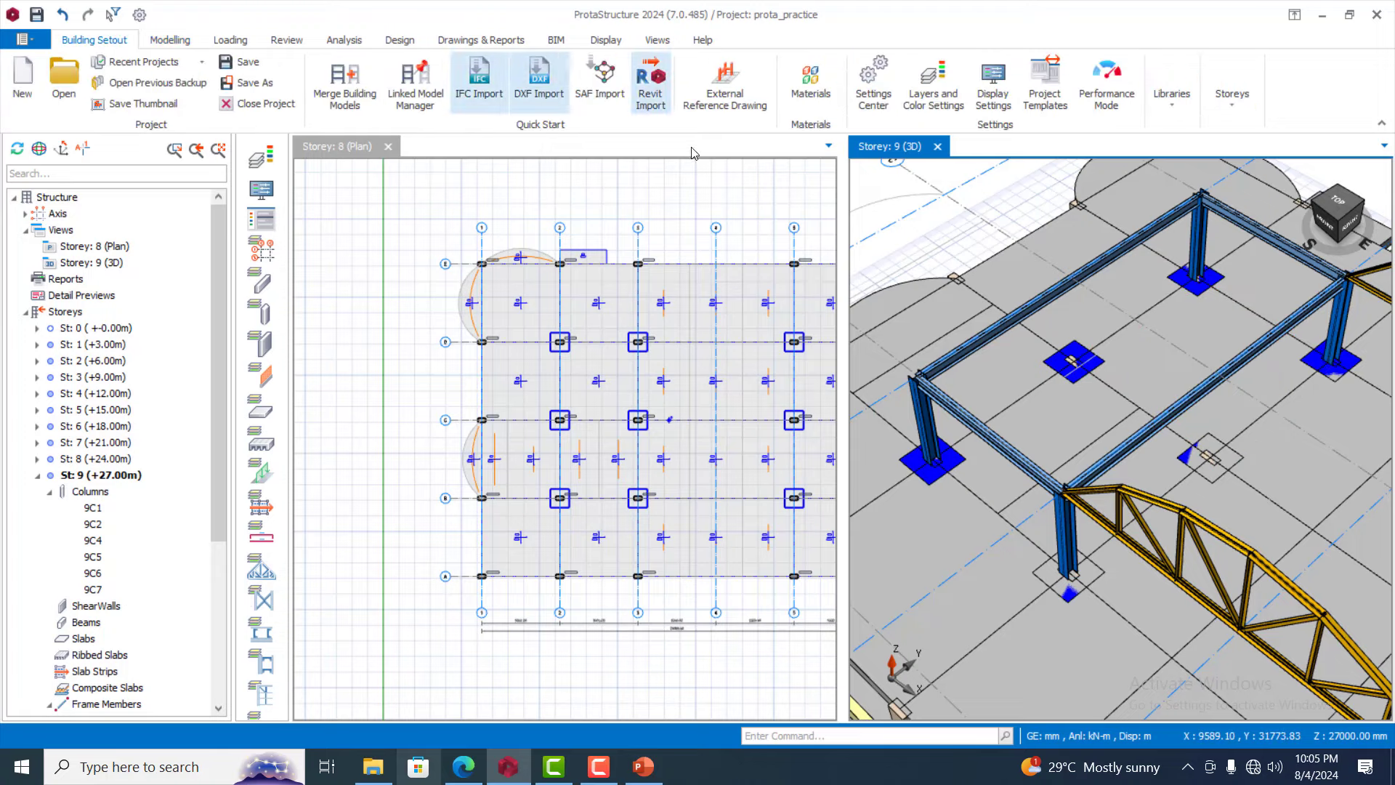
pyautogui.click(168, 42)
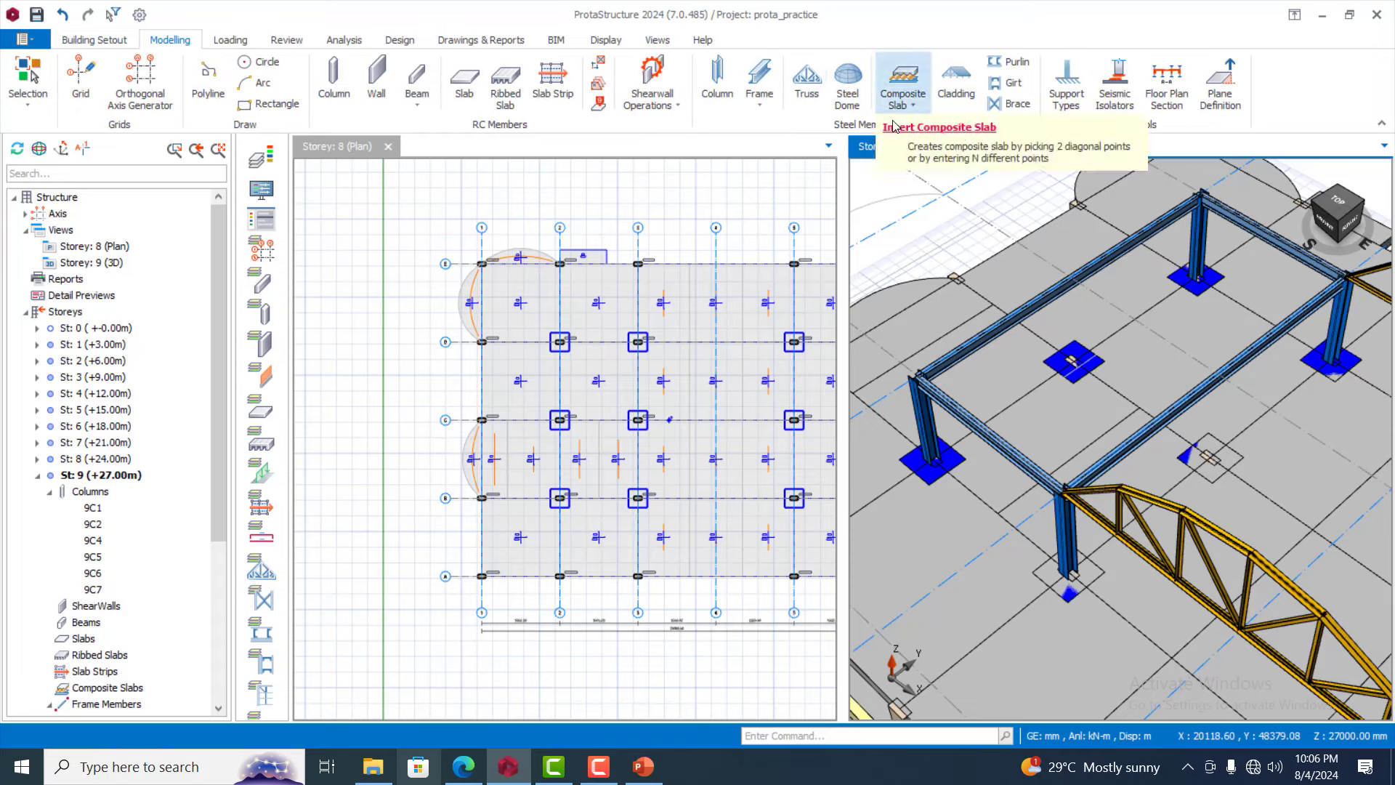
pyautogui.click(757, 108)
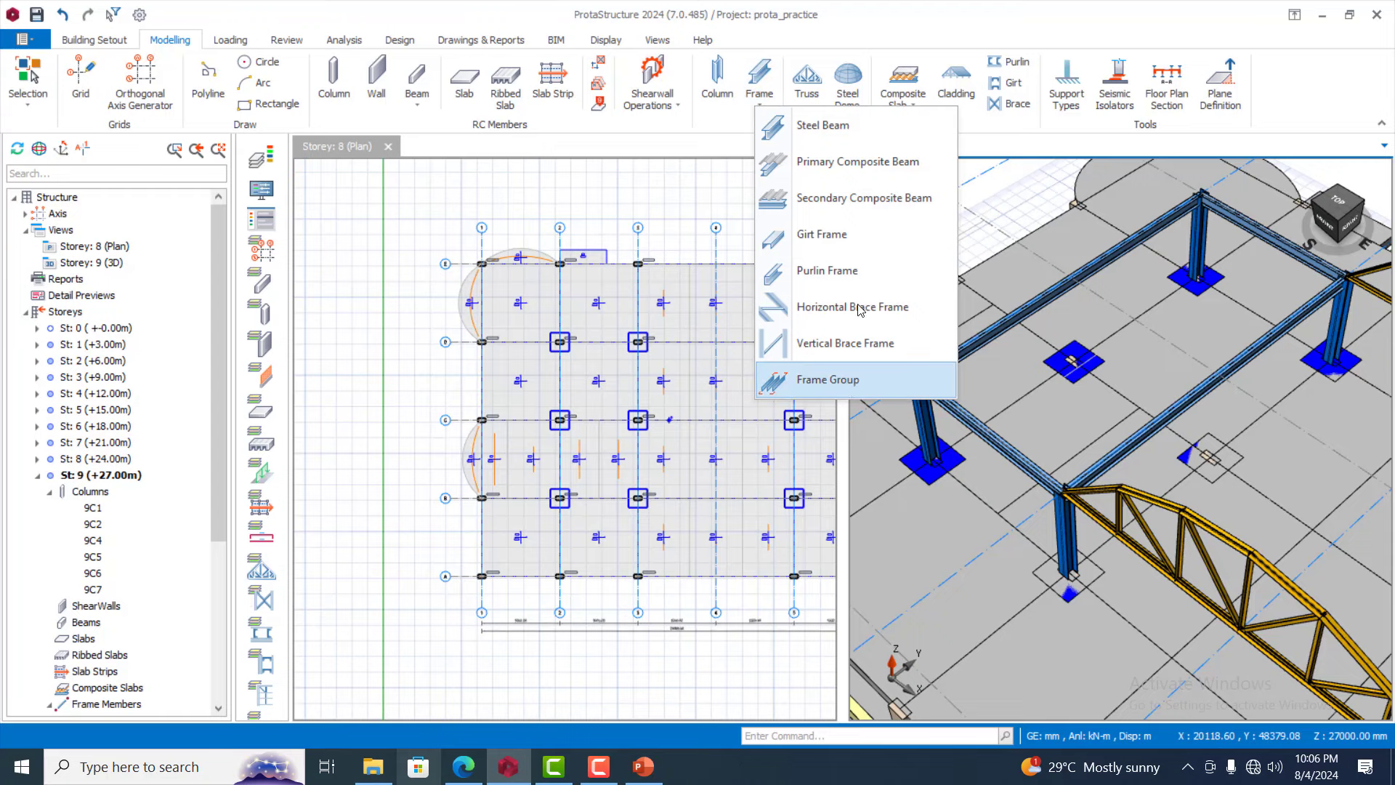
pyautogui.click(1002, 326)
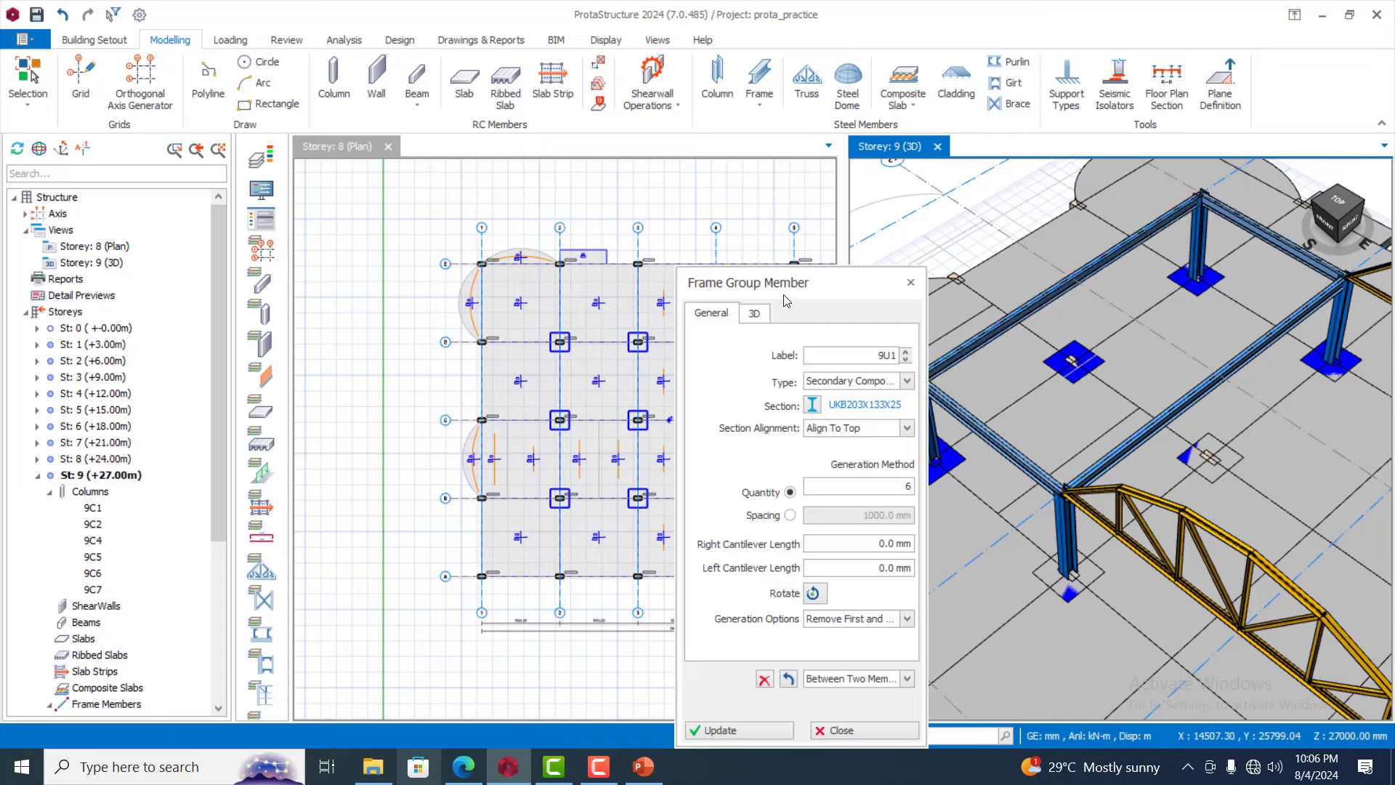
pyautogui.moveTo(785, 300); pyautogui.dragTo(681, 151)
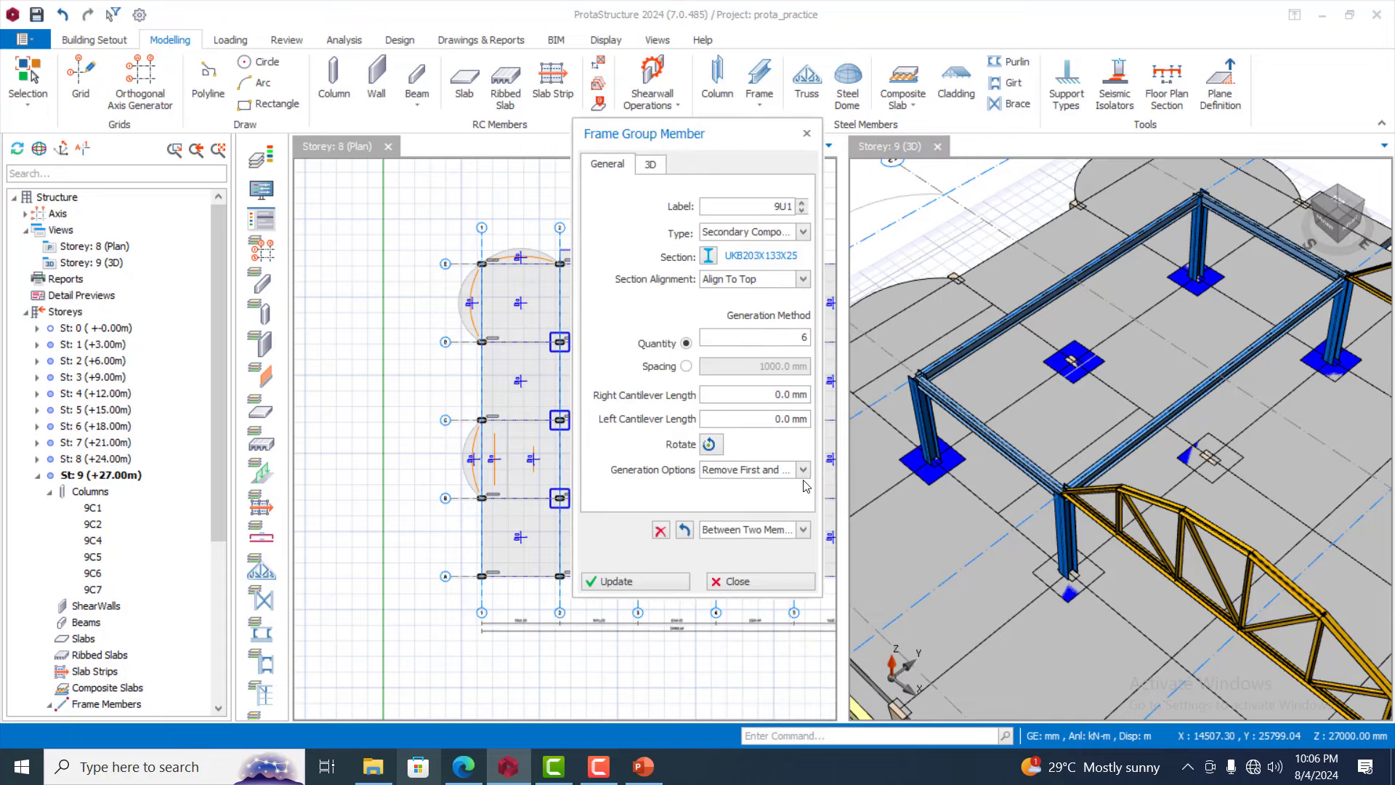
pyautogui.click(803, 471)
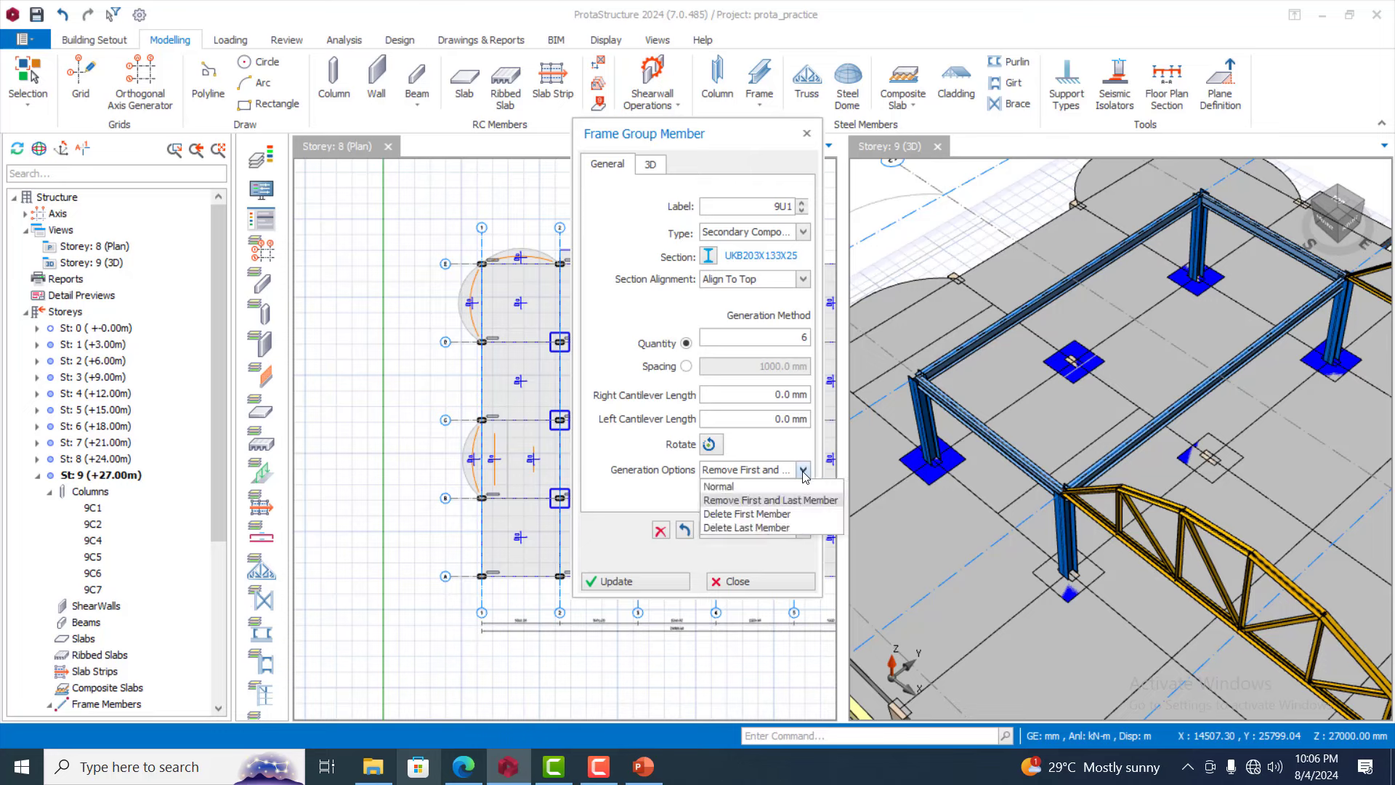
pyautogui.click(803, 470)
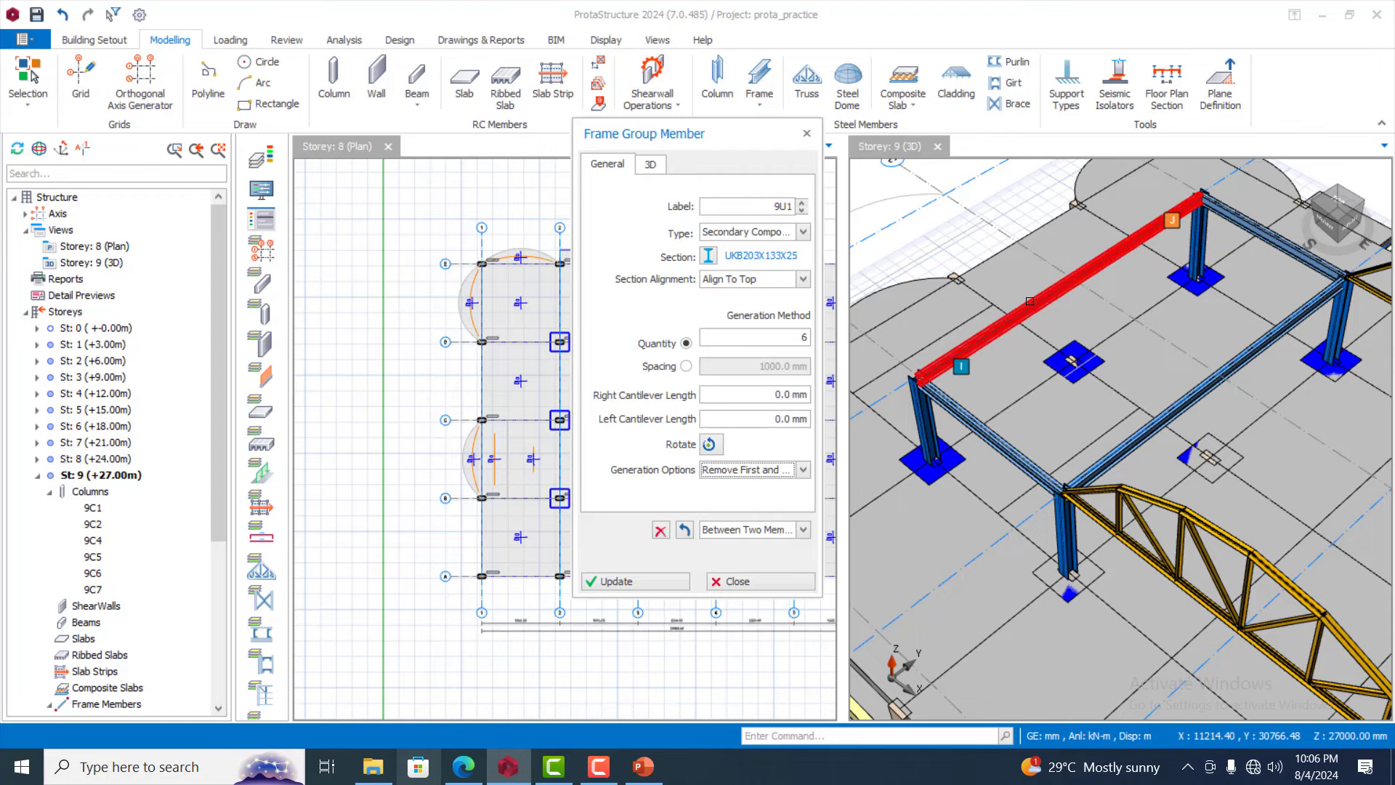
pyautogui.click(995, 439)
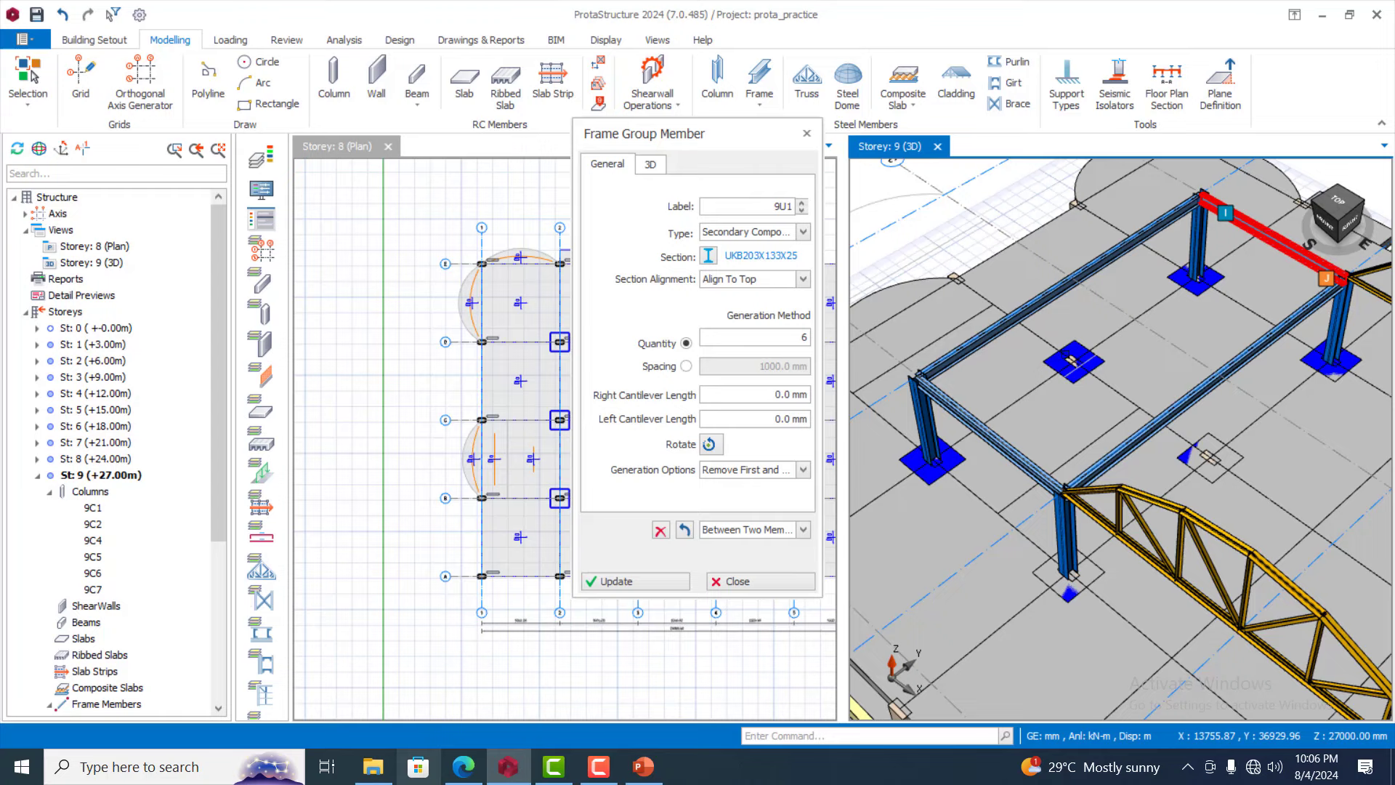
pyautogui.click(986, 433)
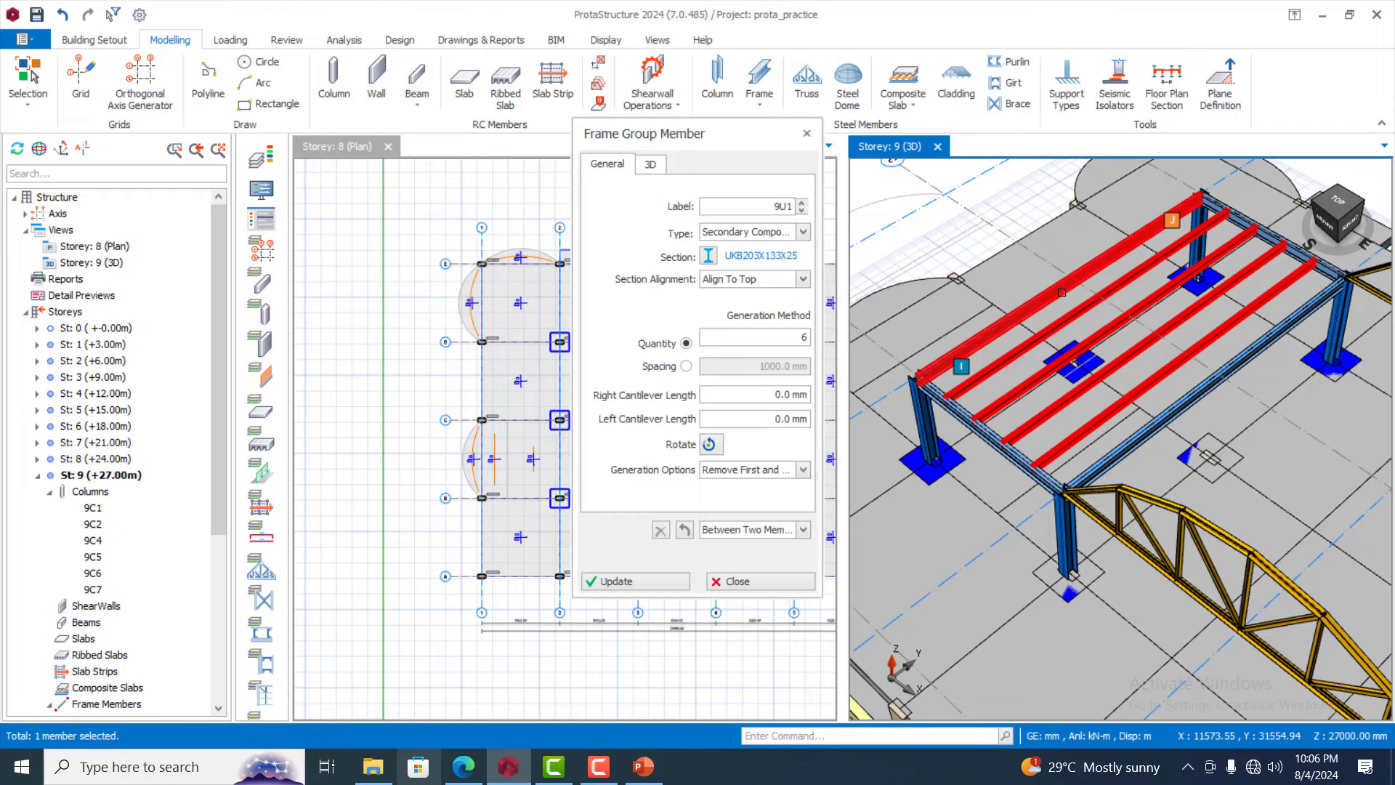
pyautogui.hotkey('ctrl', 'z')
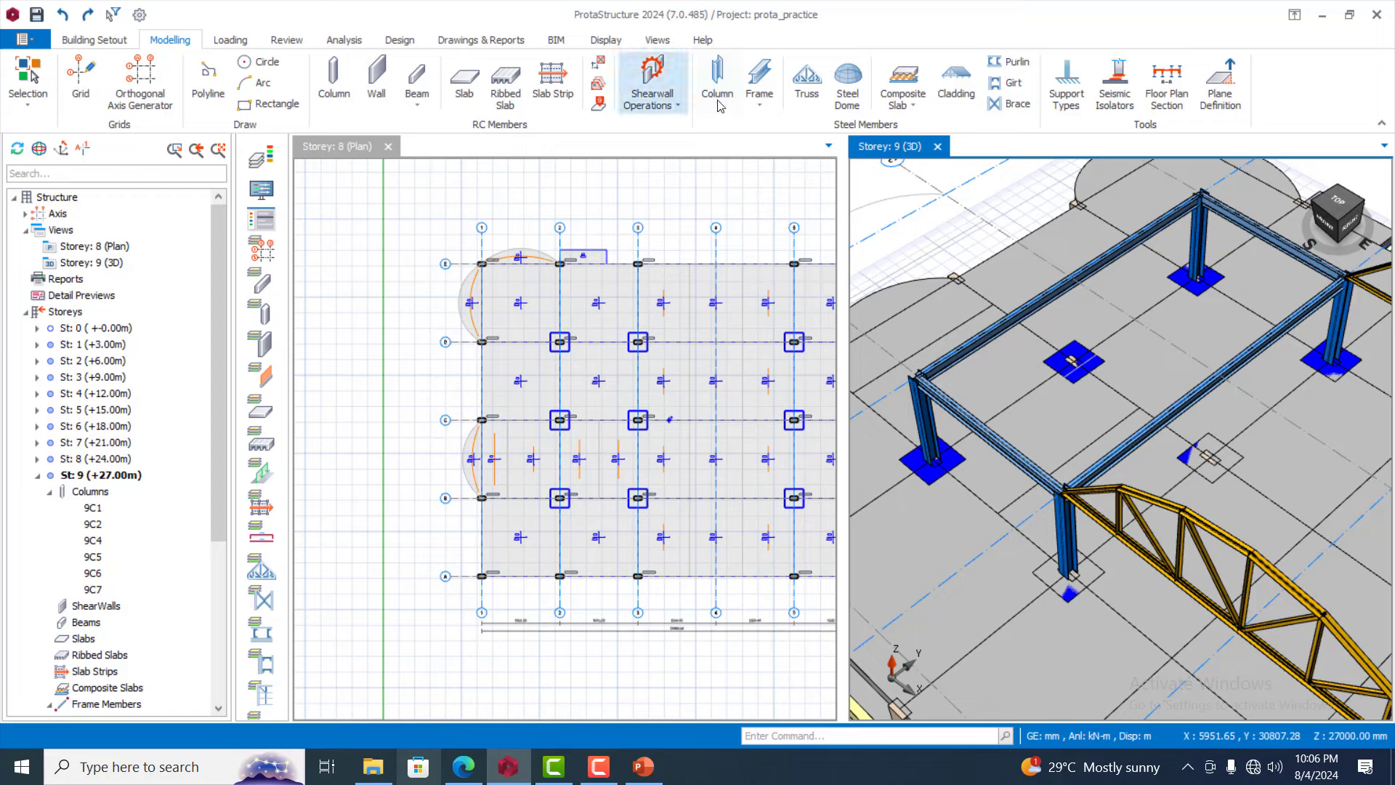
# Insert a frame group of UKB203X133X25 secondary composite beams between the axis 2 and 3 beams, quantity 6 with first and last members removed
pyautogui.click(760, 102)
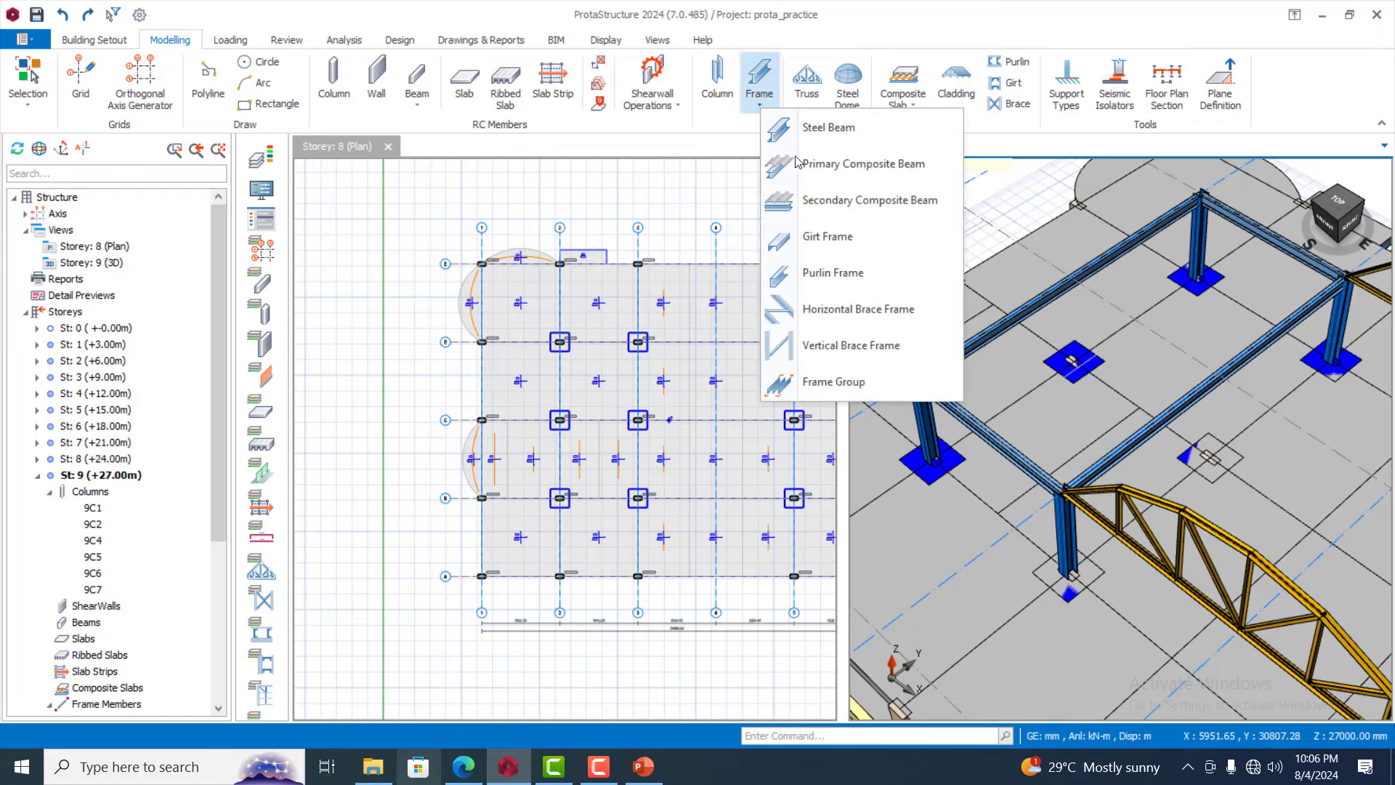
pyautogui.click(799, 381)
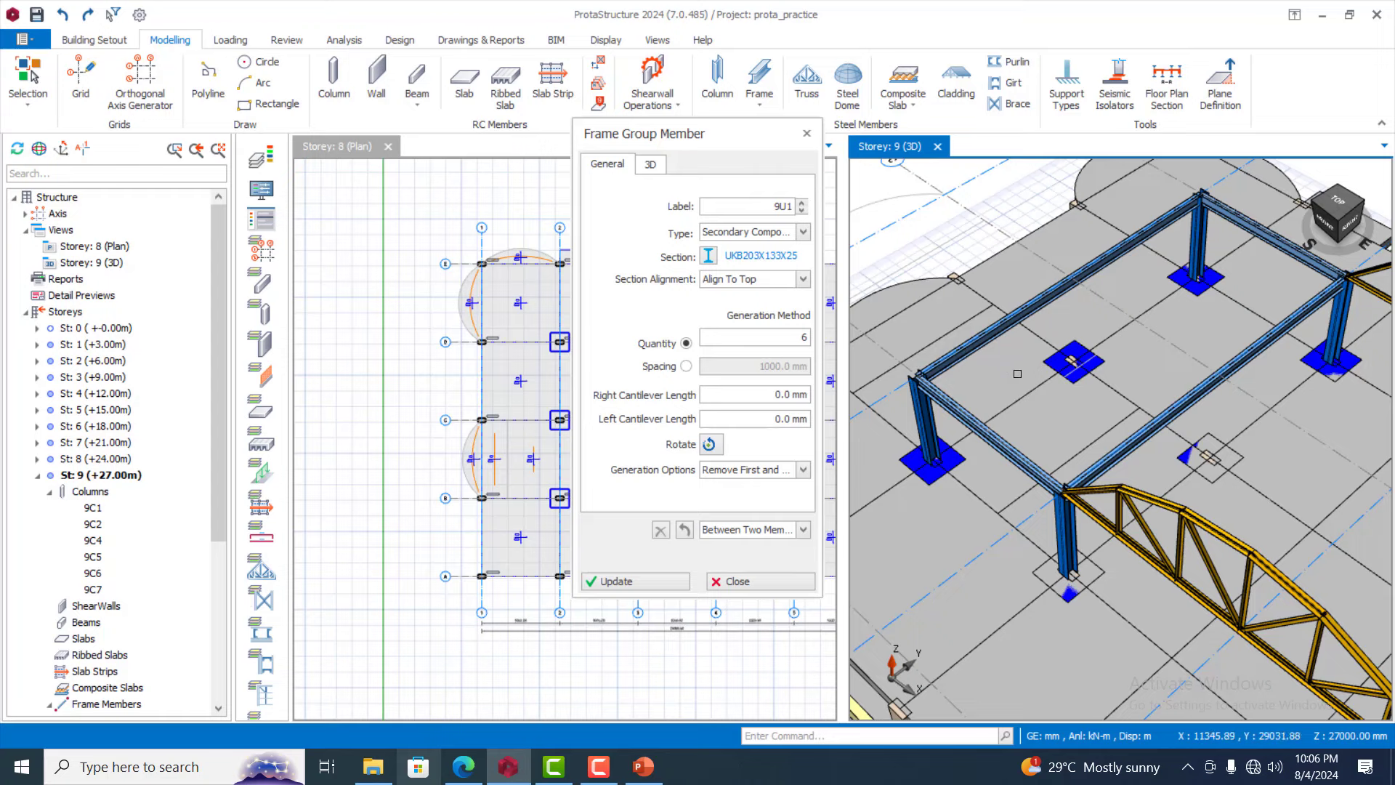
pyautogui.click(974, 345)
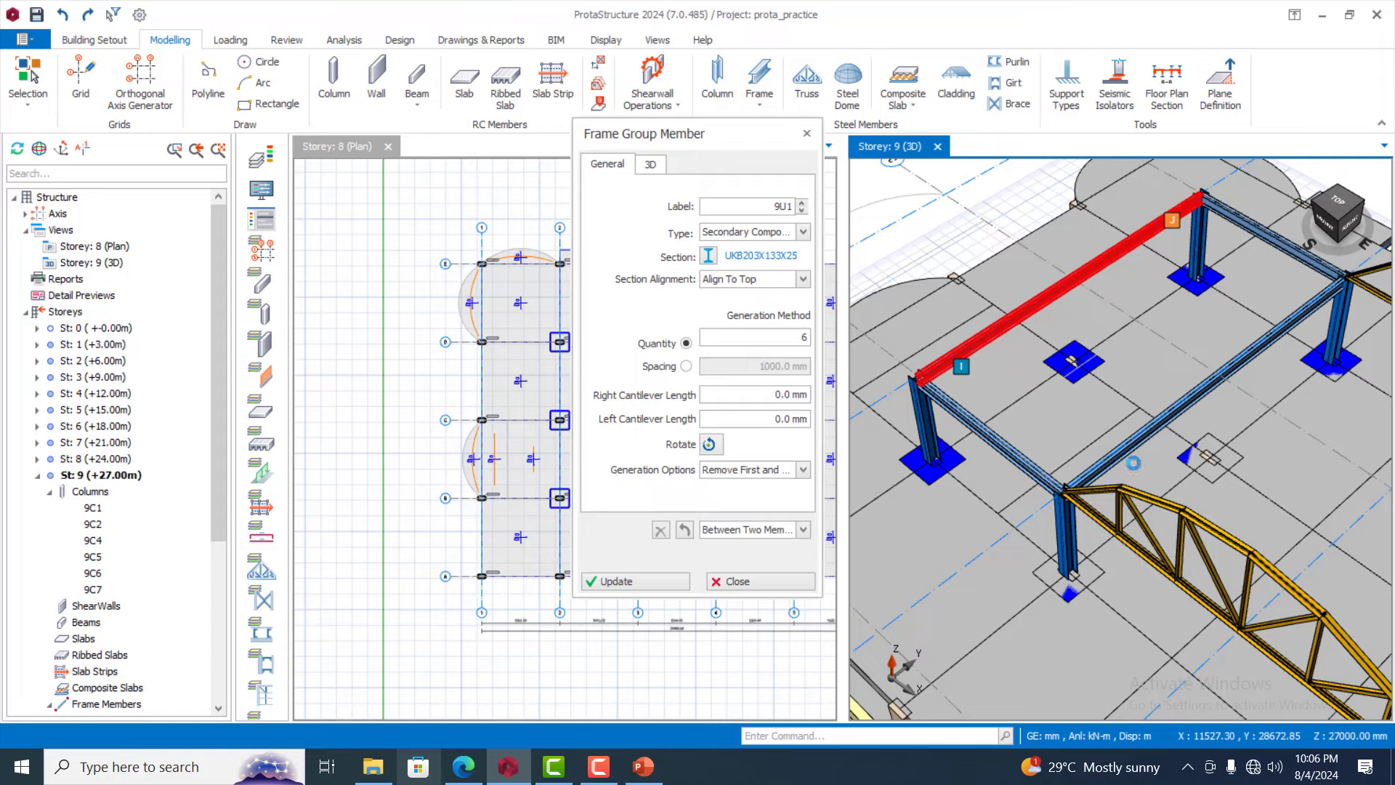
pyautogui.click(1130, 438)
pyautogui.click(1044, 309)
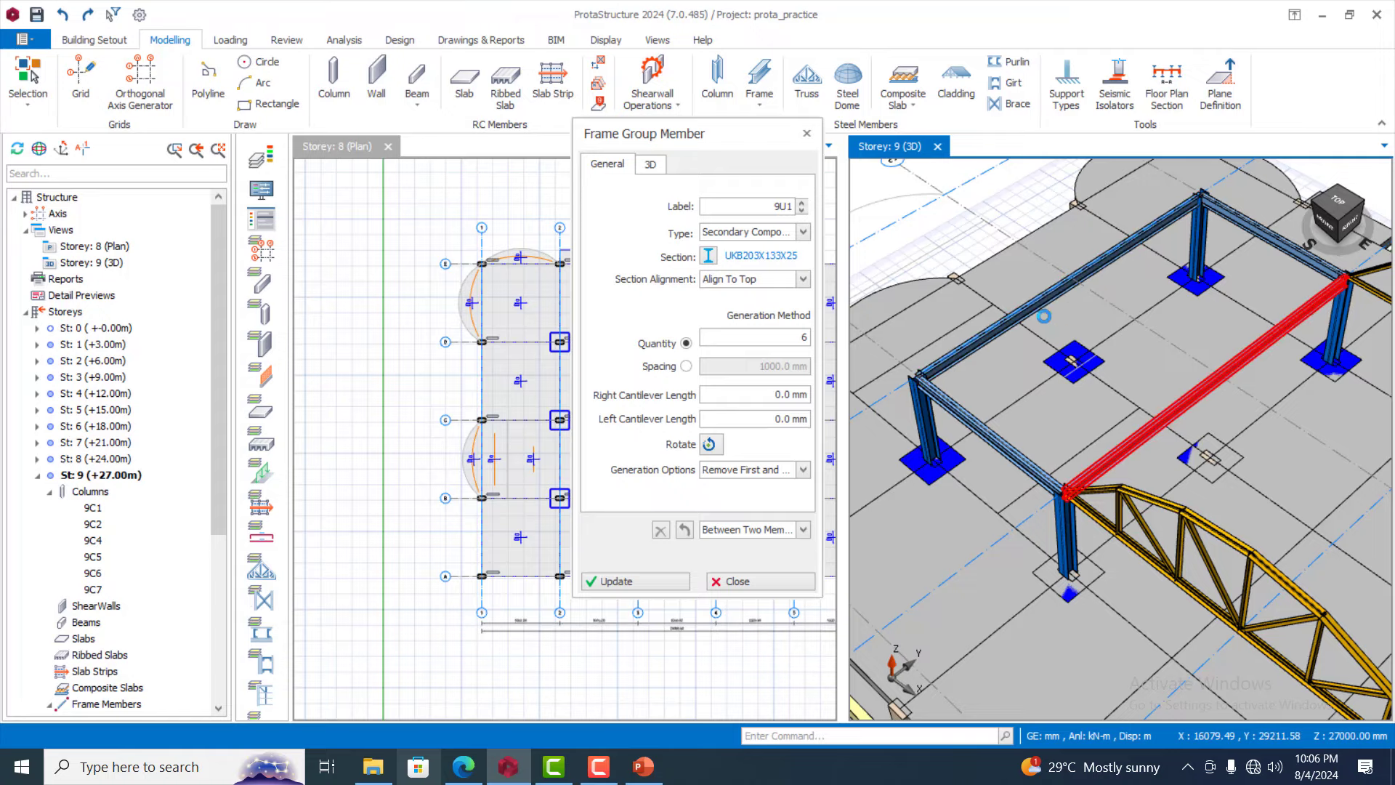
pyautogui.scroll(-5, 932, 512)
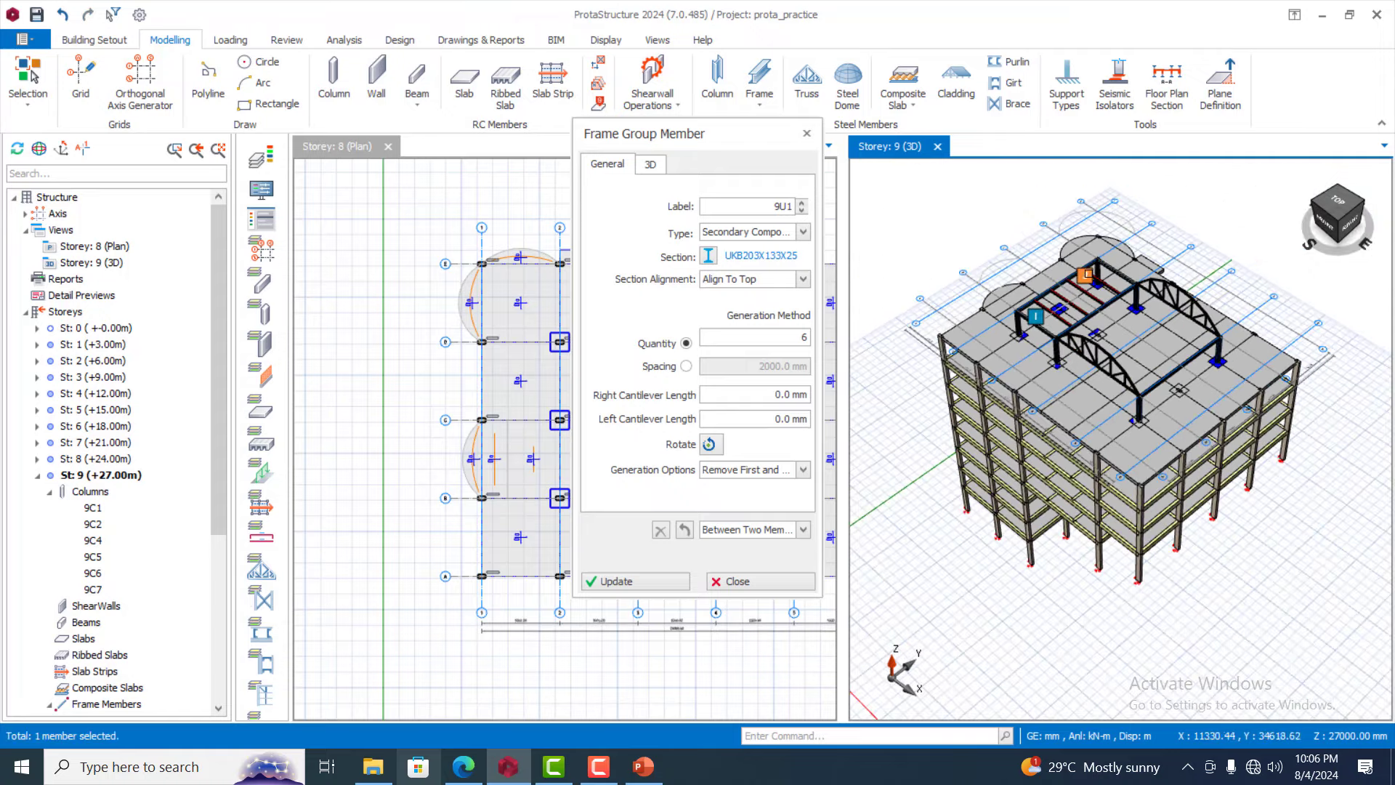
pyautogui.moveTo(932, 512); pyautogui.dragTo(1014, 490, button='middle')
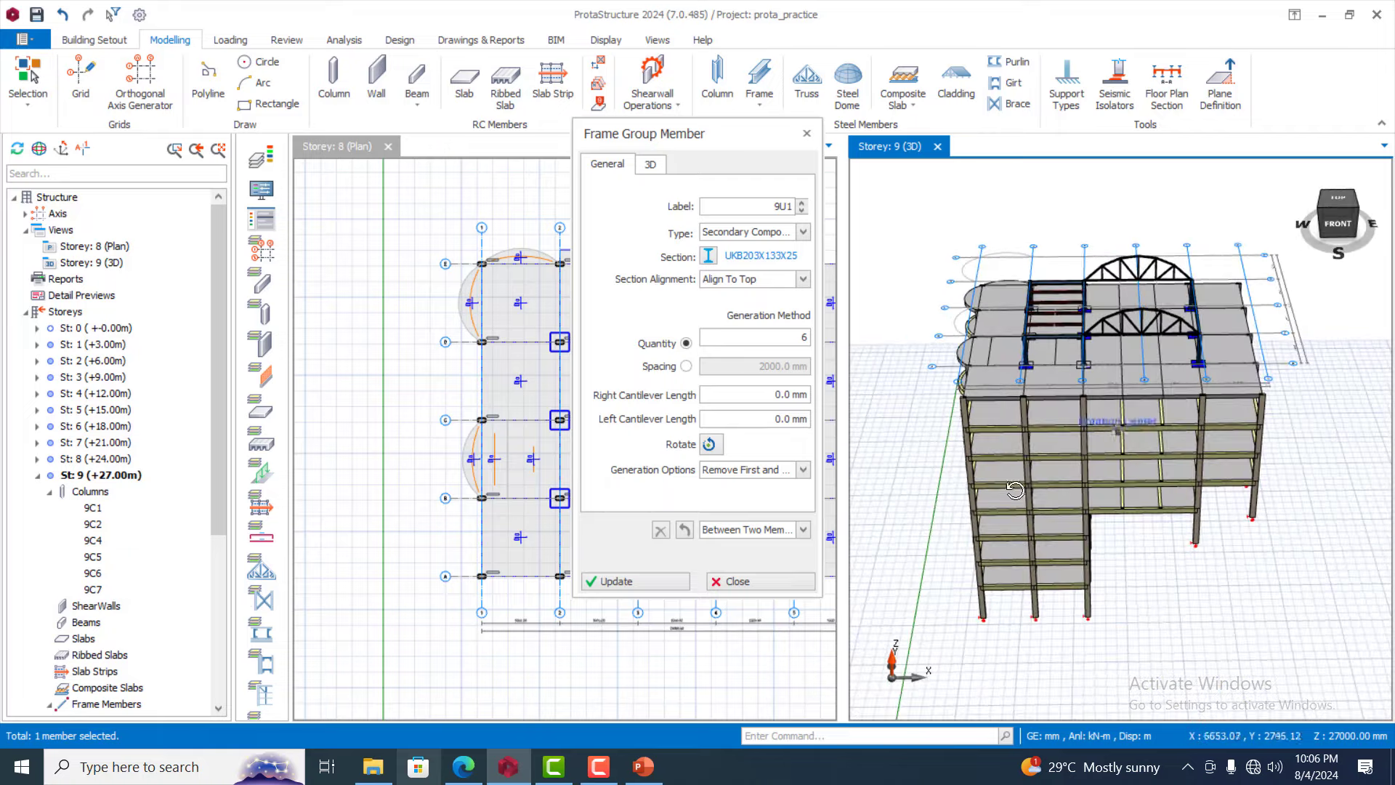
pyautogui.scroll(5, 1041, 265)
pyautogui.moveTo(1192, 371); pyautogui.dragTo(1130, 429, button='middle')
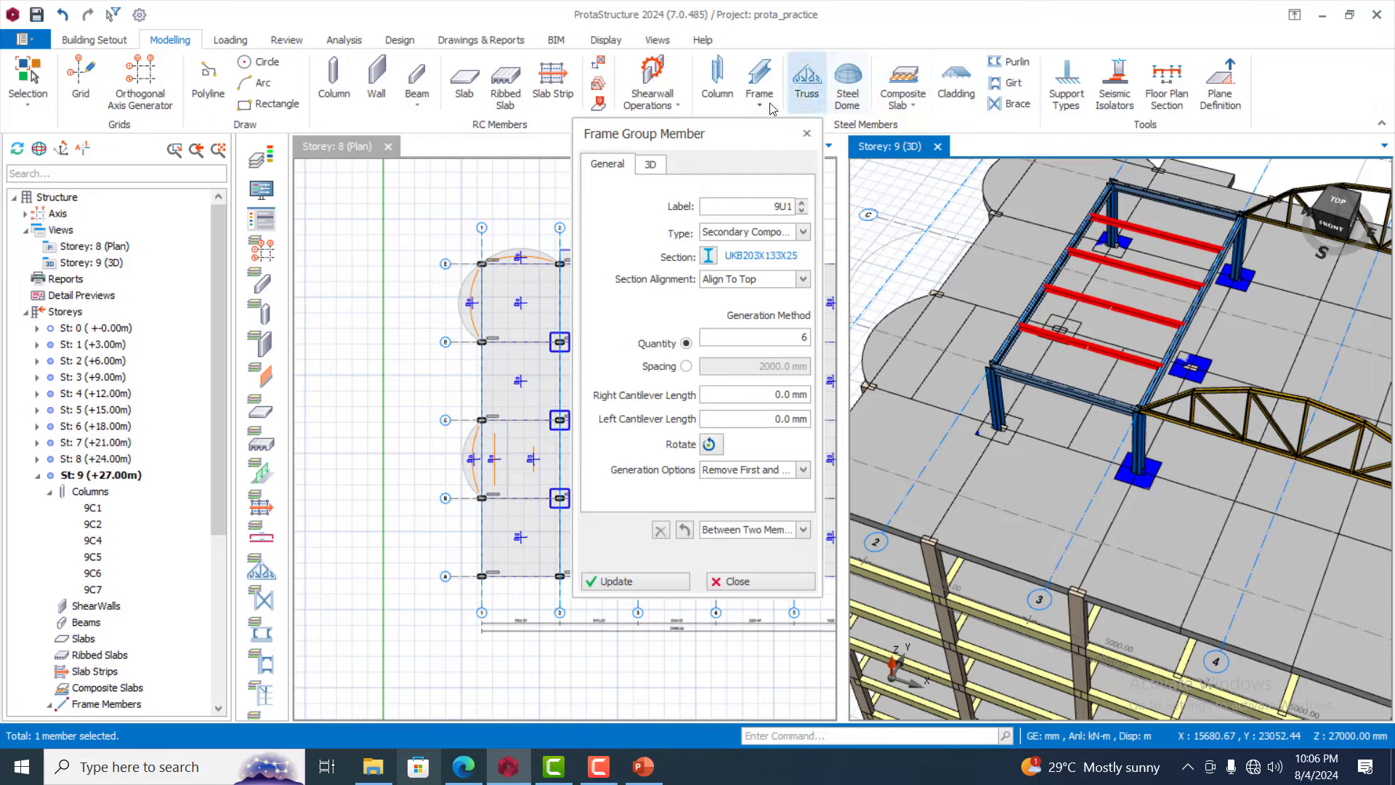
# Insert a 100 mm ALDECK 70/915 composite slab, levelled to primary beam flange, by diagonal points from B-2 to D-3 on storey 9
pyautogui.click(912, 108)
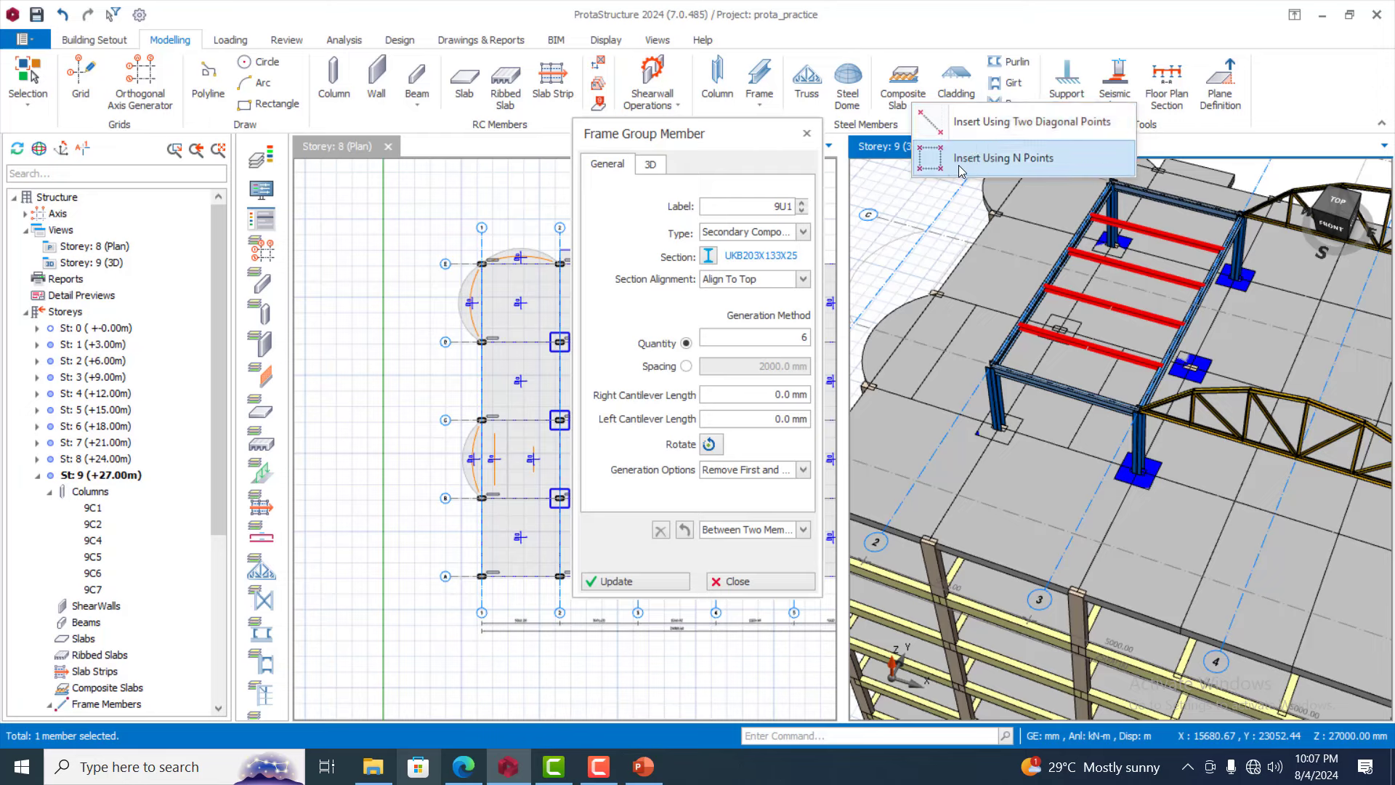
pyautogui.click(975, 120)
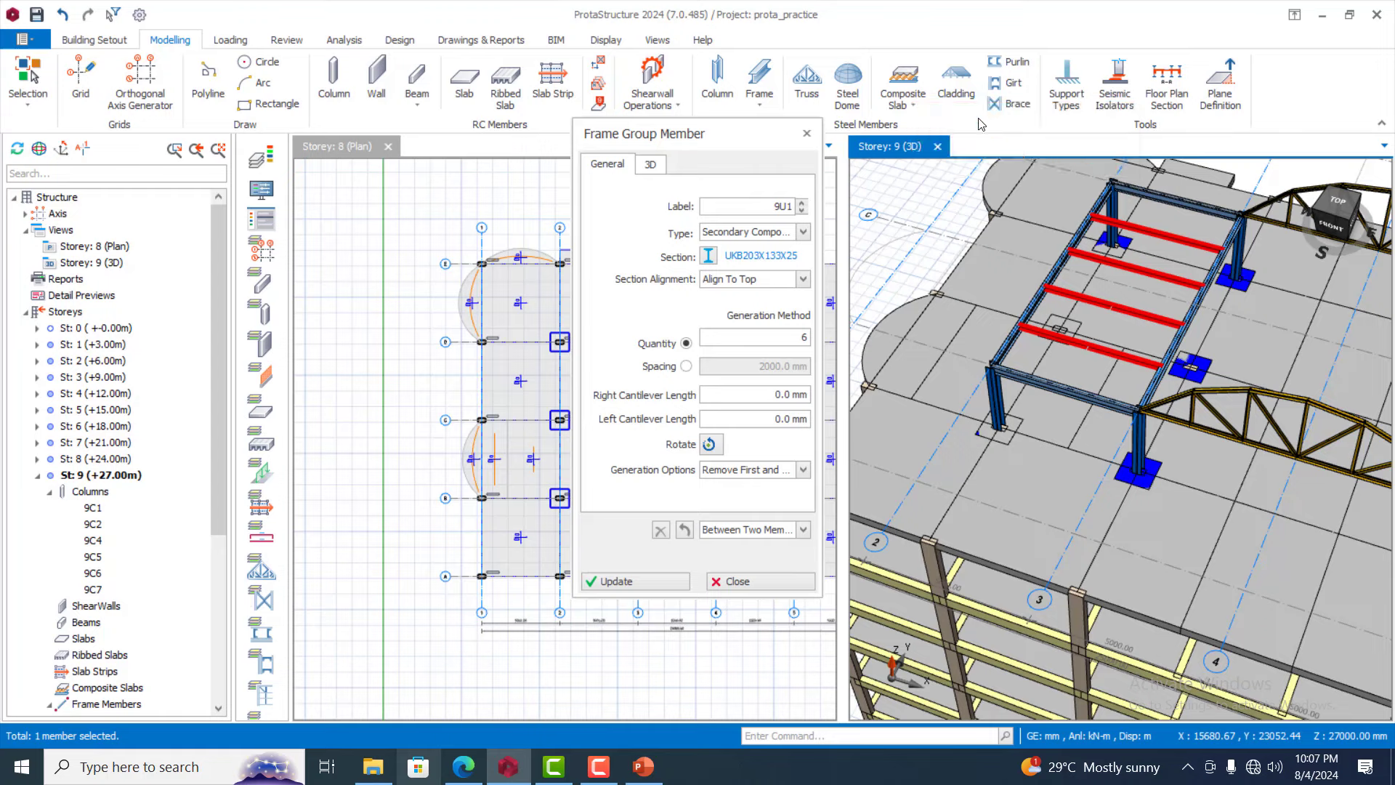
pyautogui.click(992, 370)
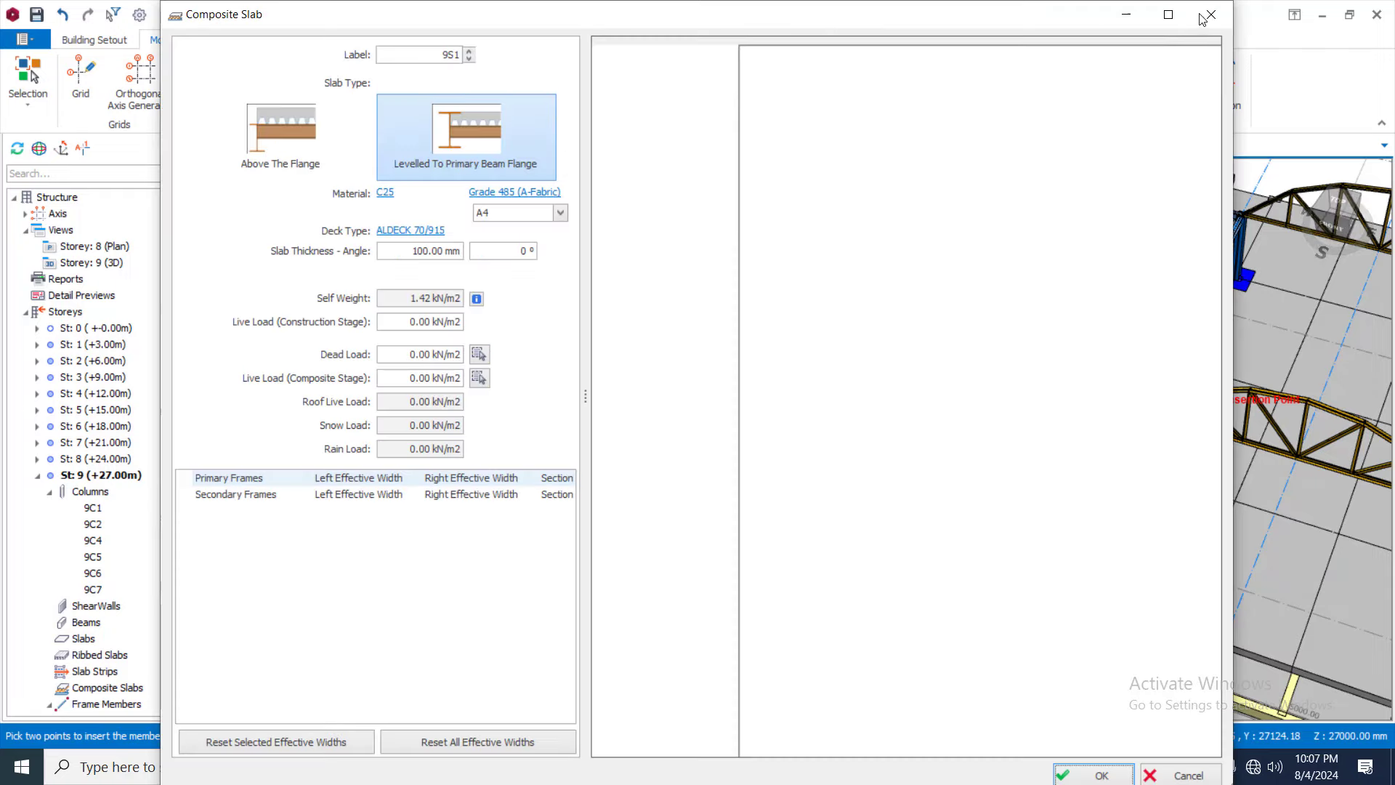
pyautogui.click(1210, 16)
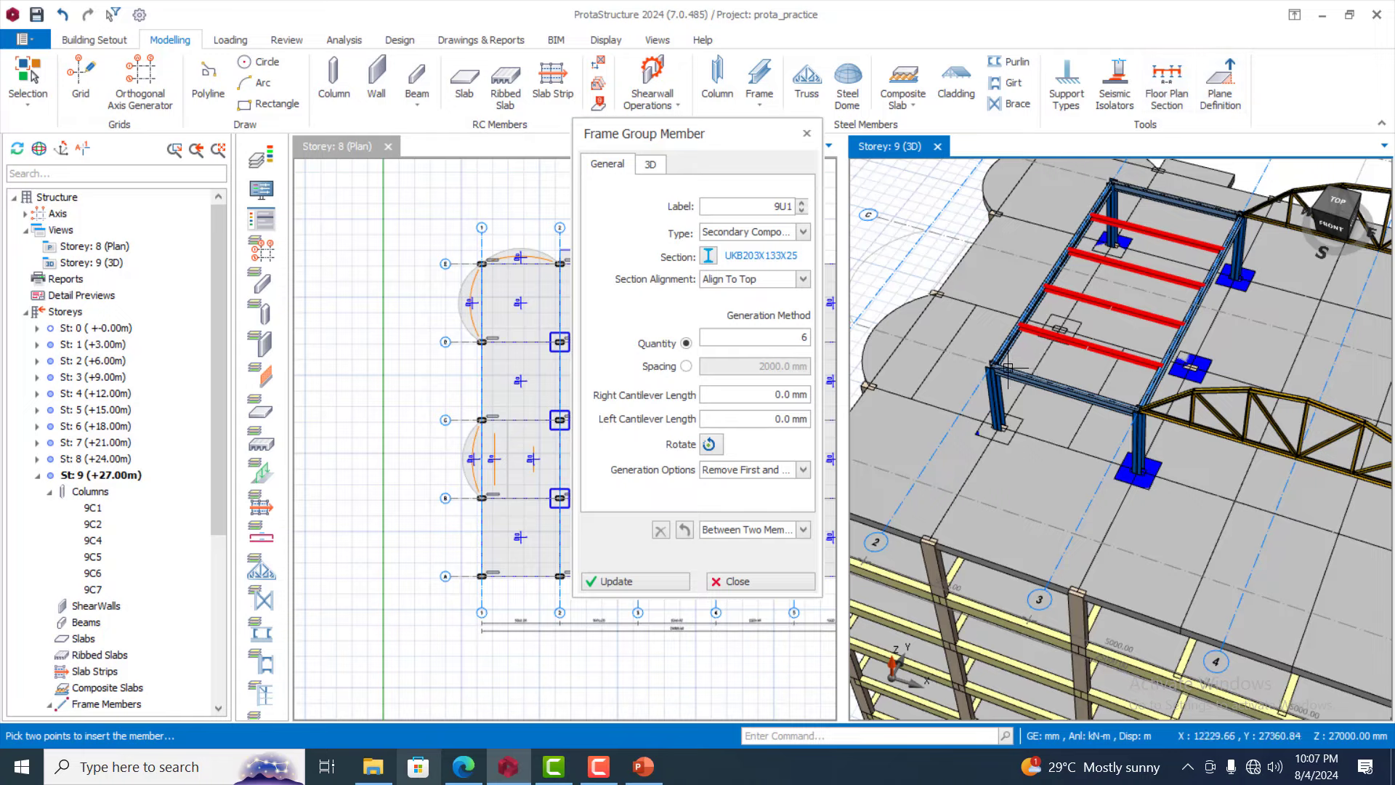
pyautogui.click(986, 369)
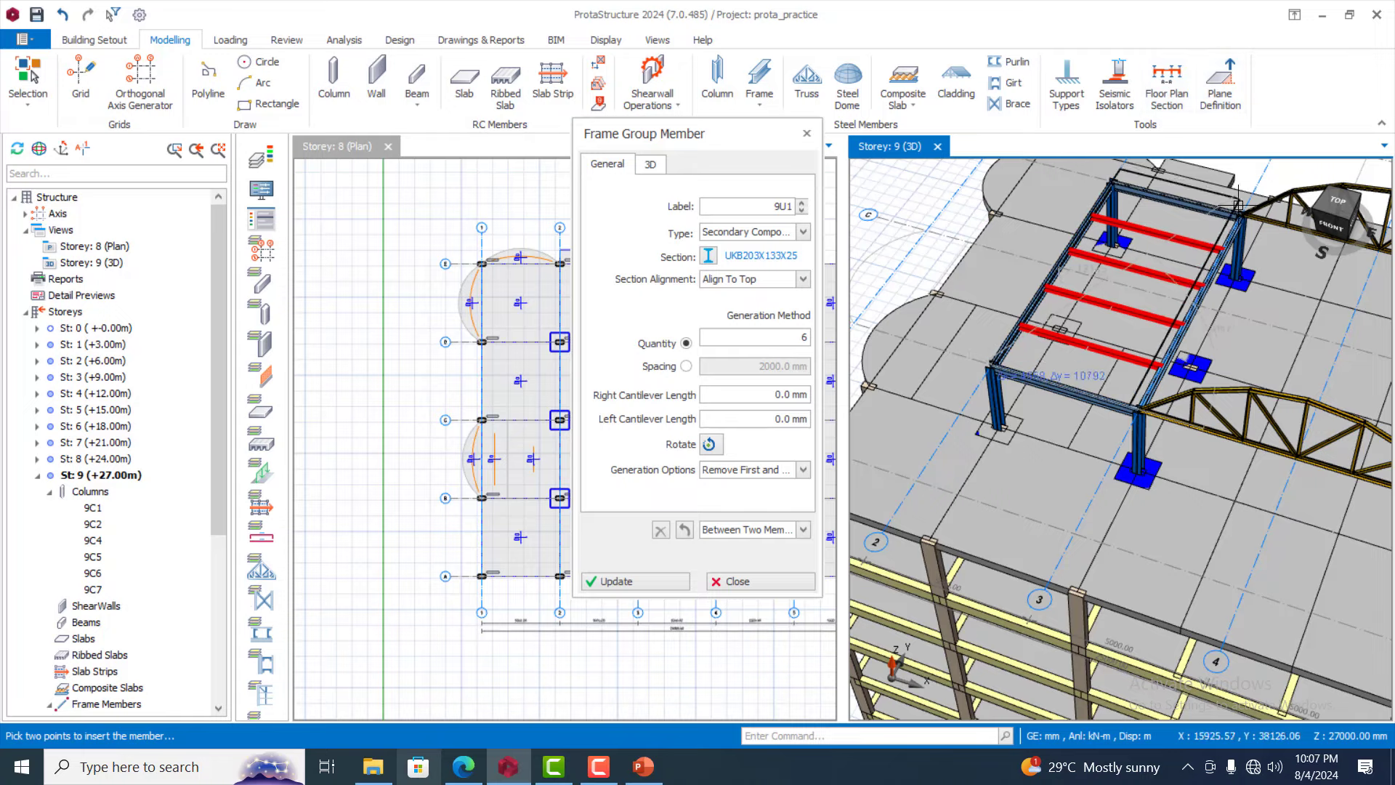
pyautogui.click(1098, 223)
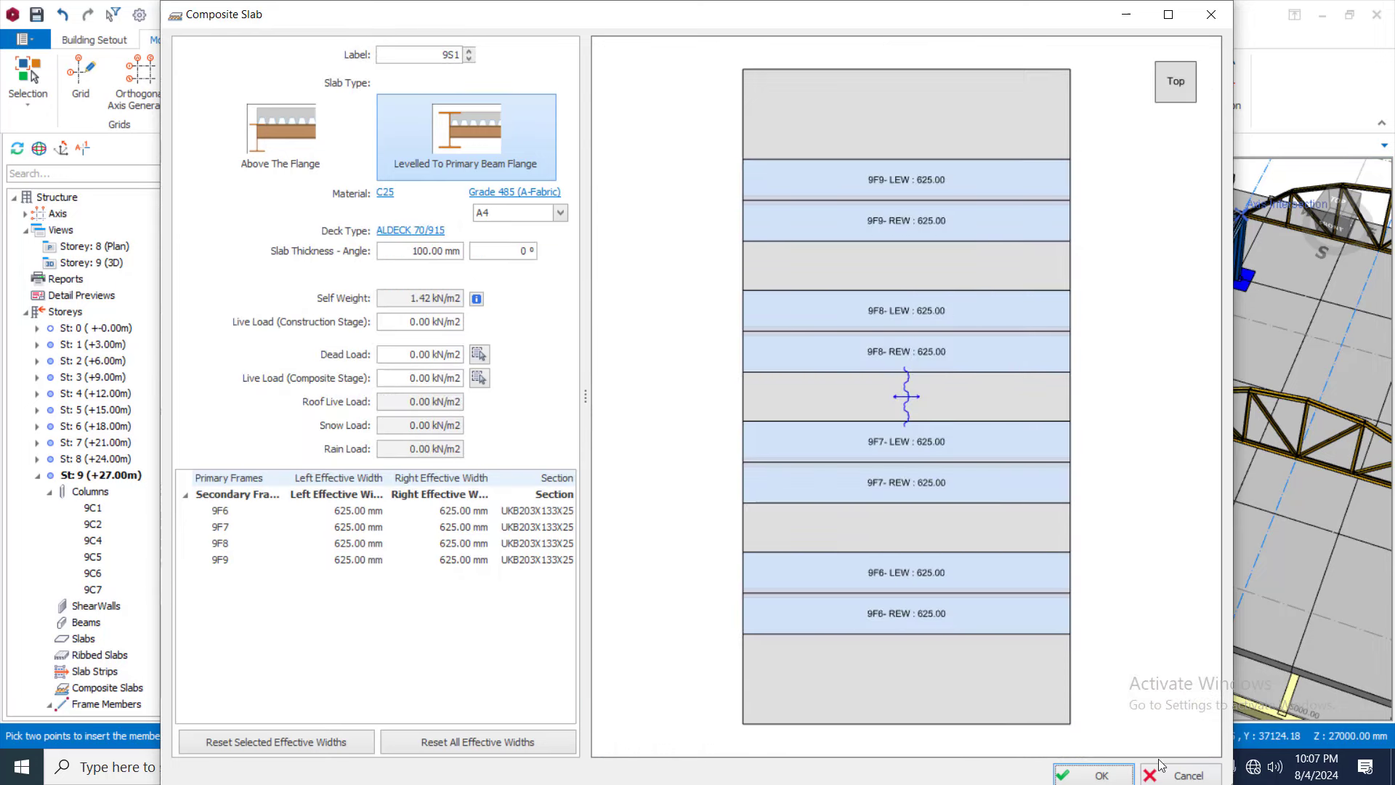
pyautogui.click(1102, 775)
pyautogui.click(1026, 335)
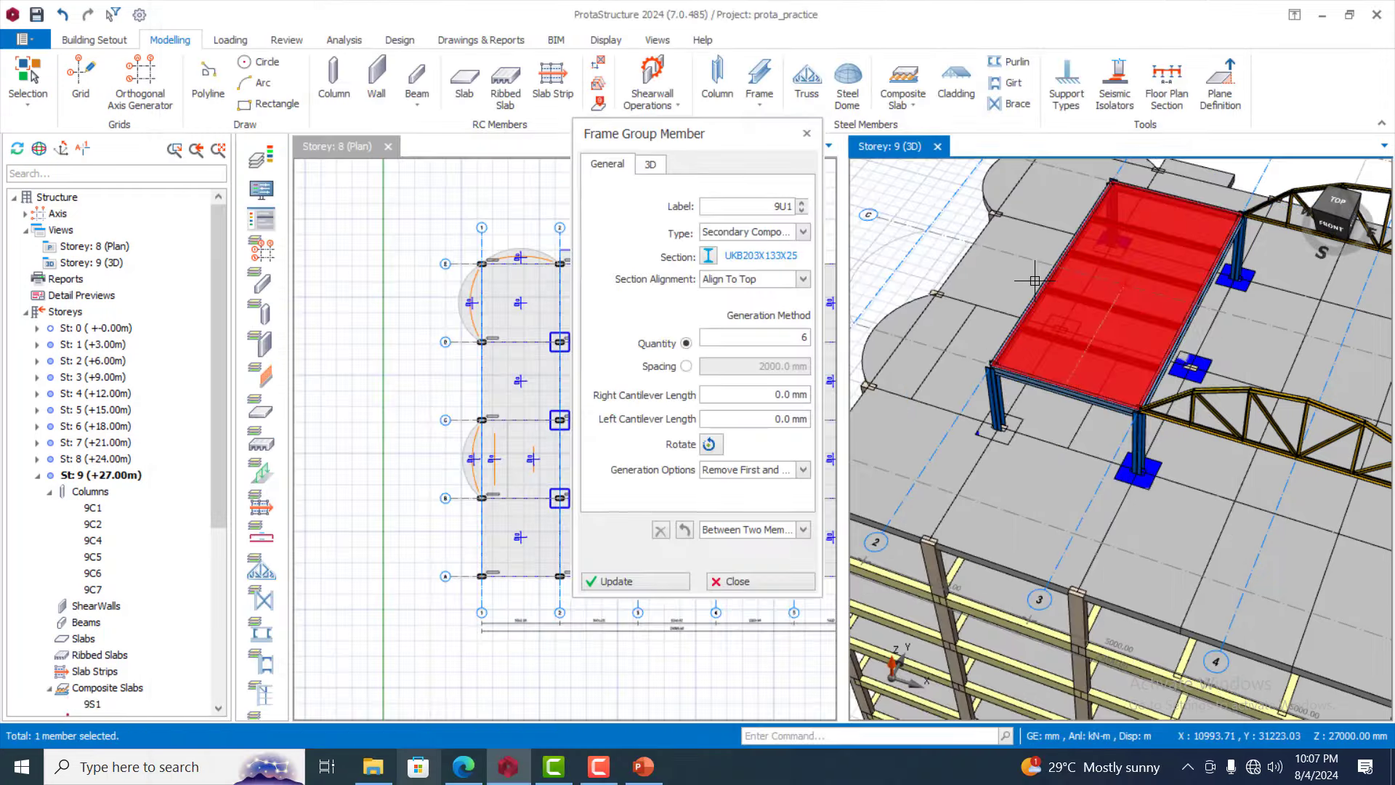
pyautogui.scroll(-3, 1026, 335)
pyautogui.scroll(3, 1270, 338)
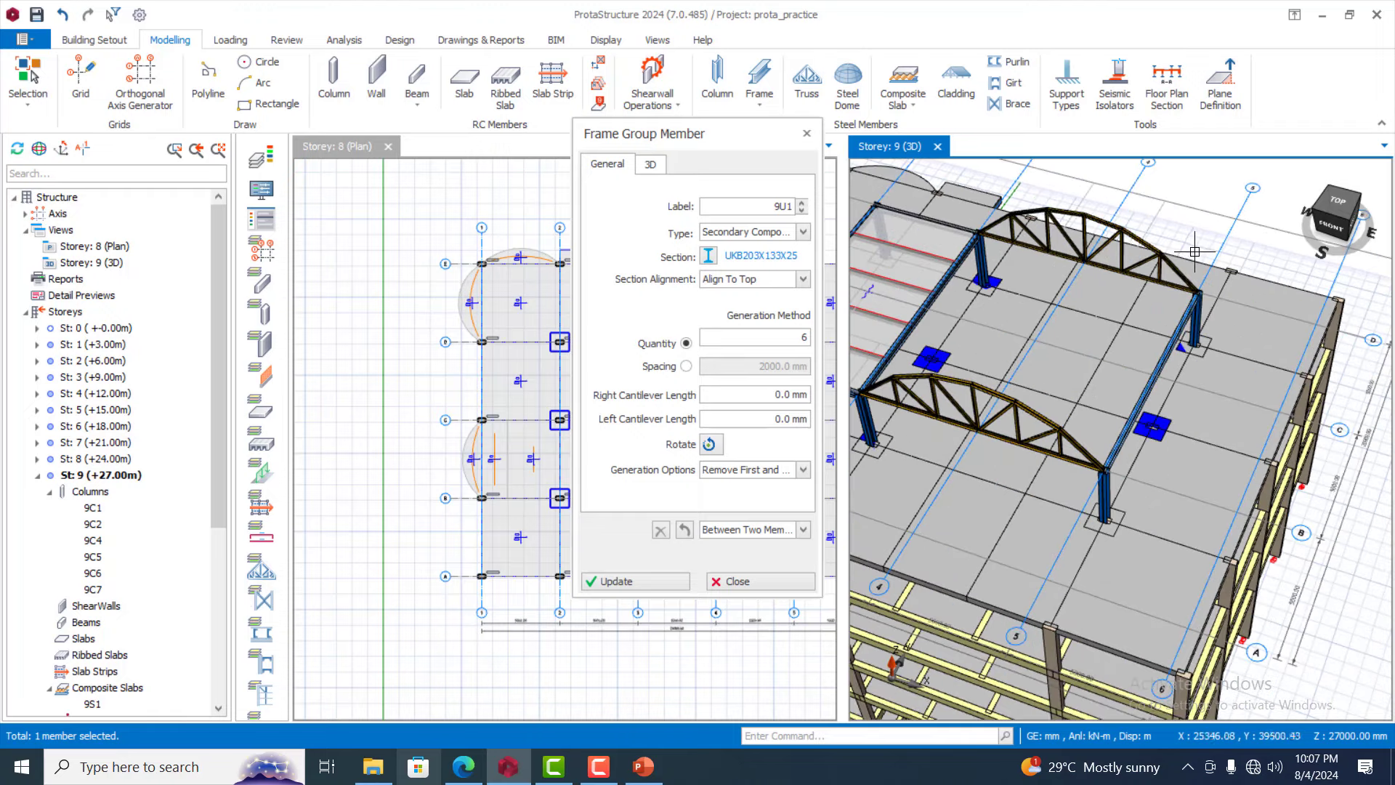
pyautogui.click(807, 135)
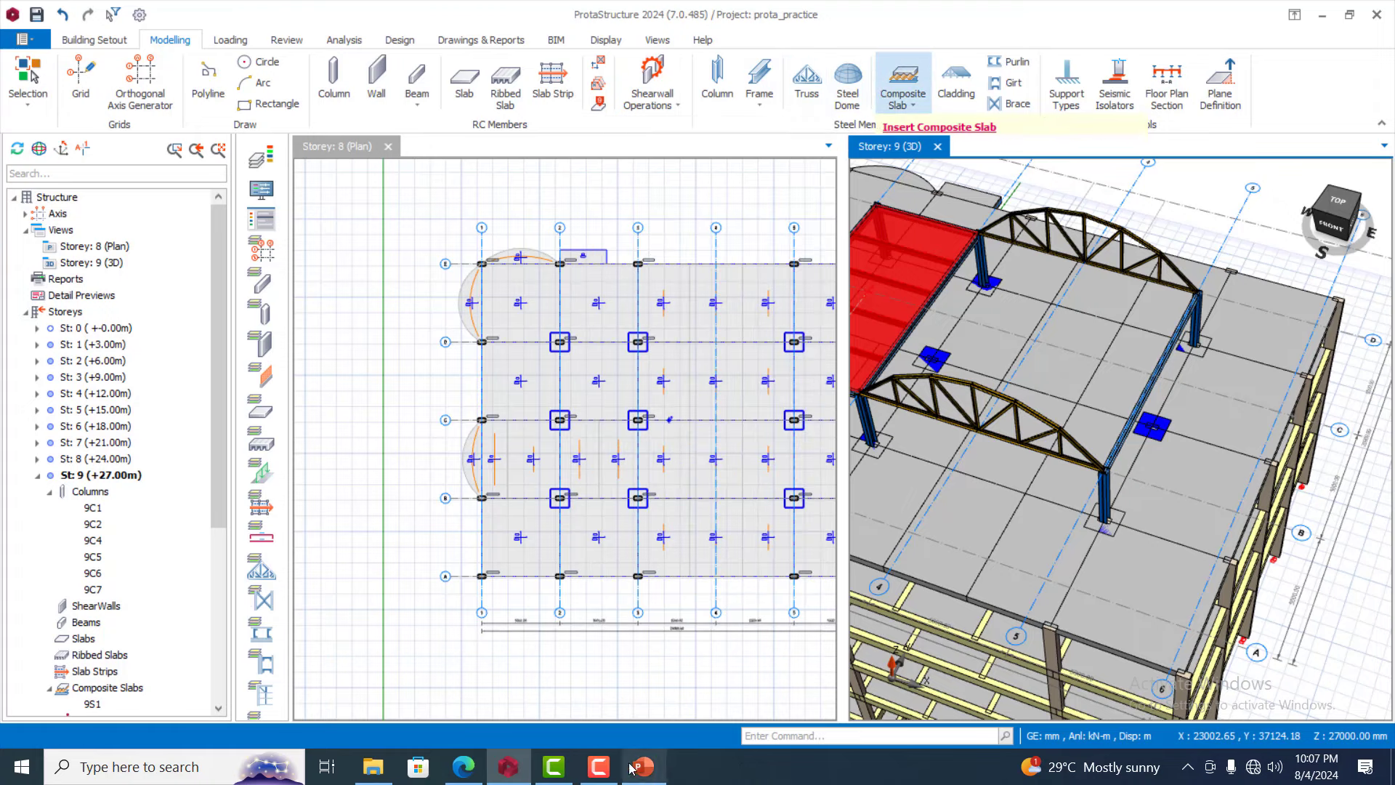
pyautogui.click(553, 766)
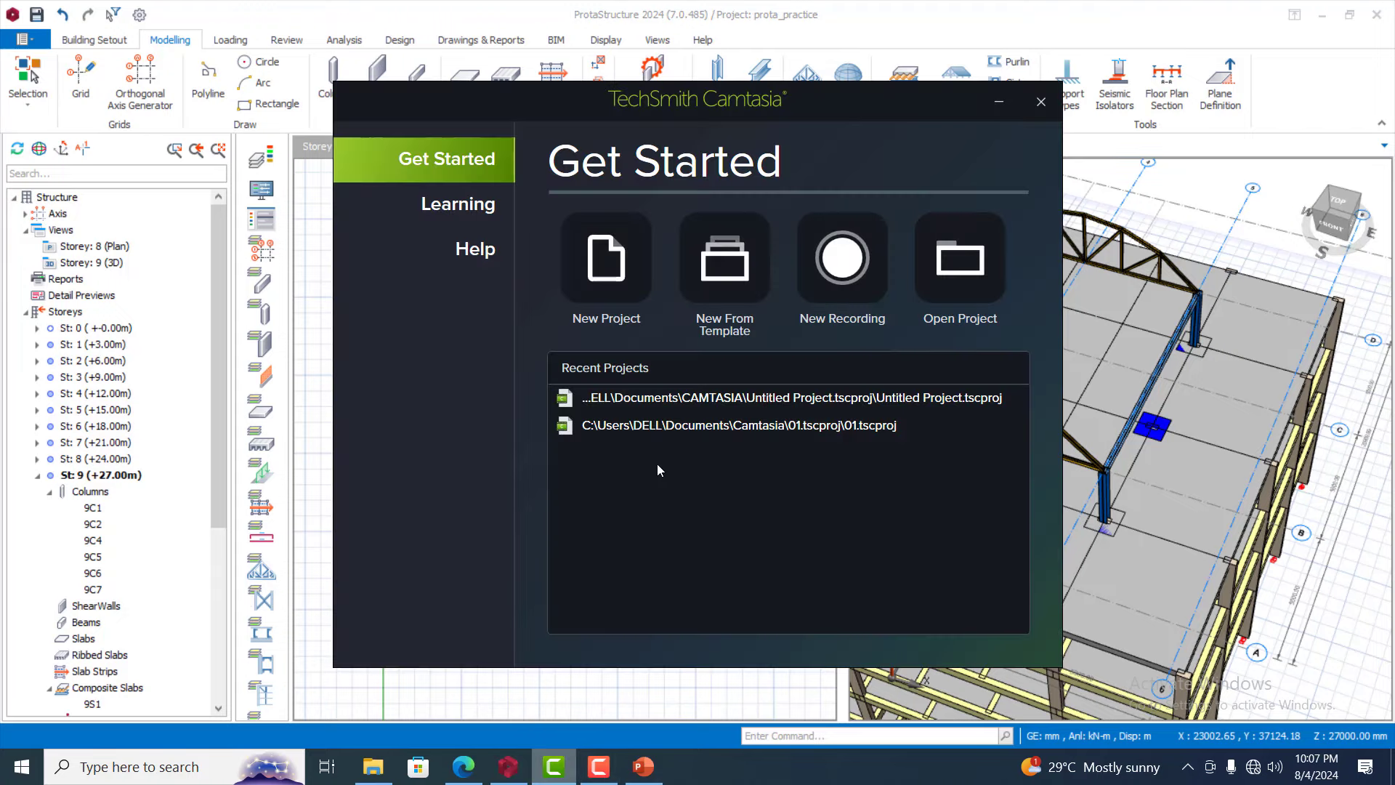
pyautogui.click(598, 767)
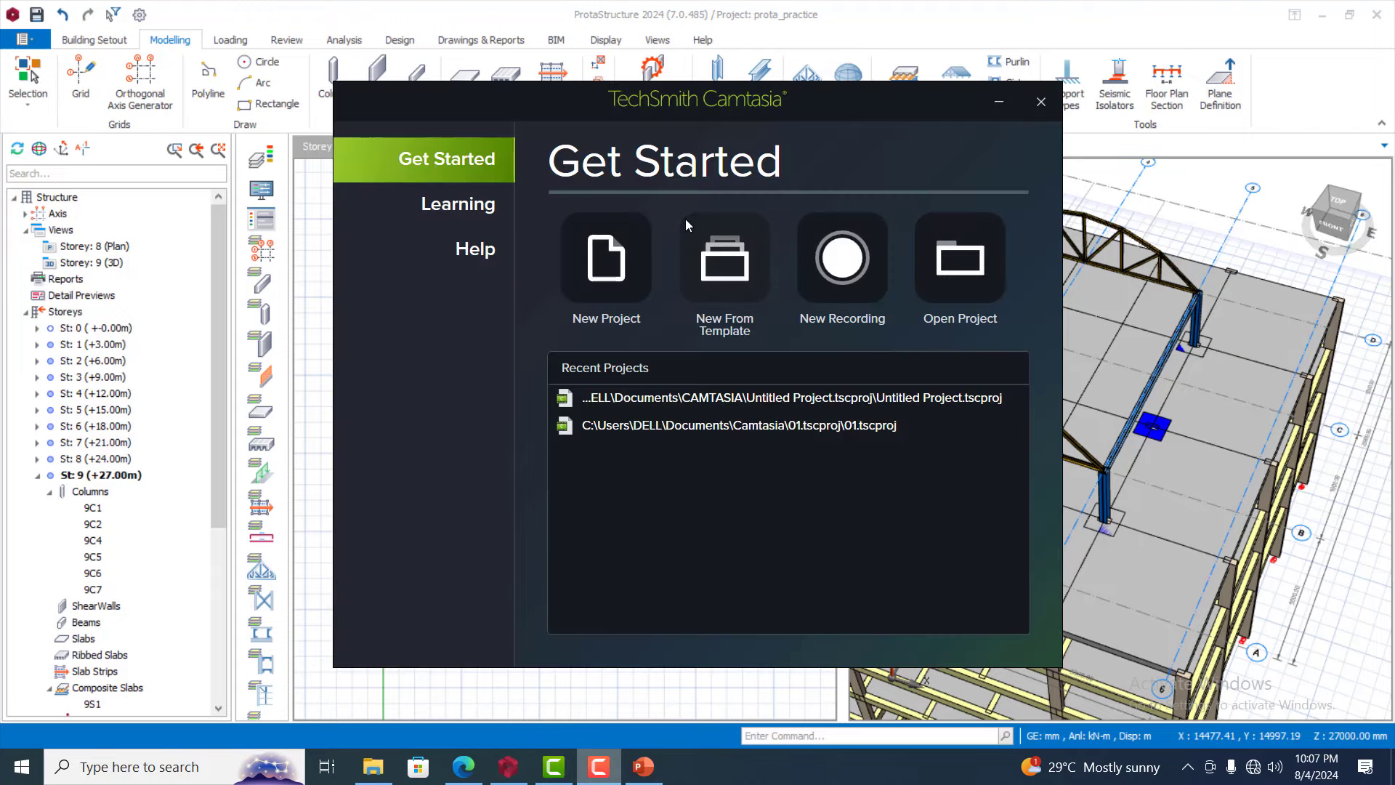
# Insert UKPFC150X75X18 girts at 1000 mm spacing between the storey 9 columns at B and D on axis 5
pyautogui.scroll(2, 1029, 168)
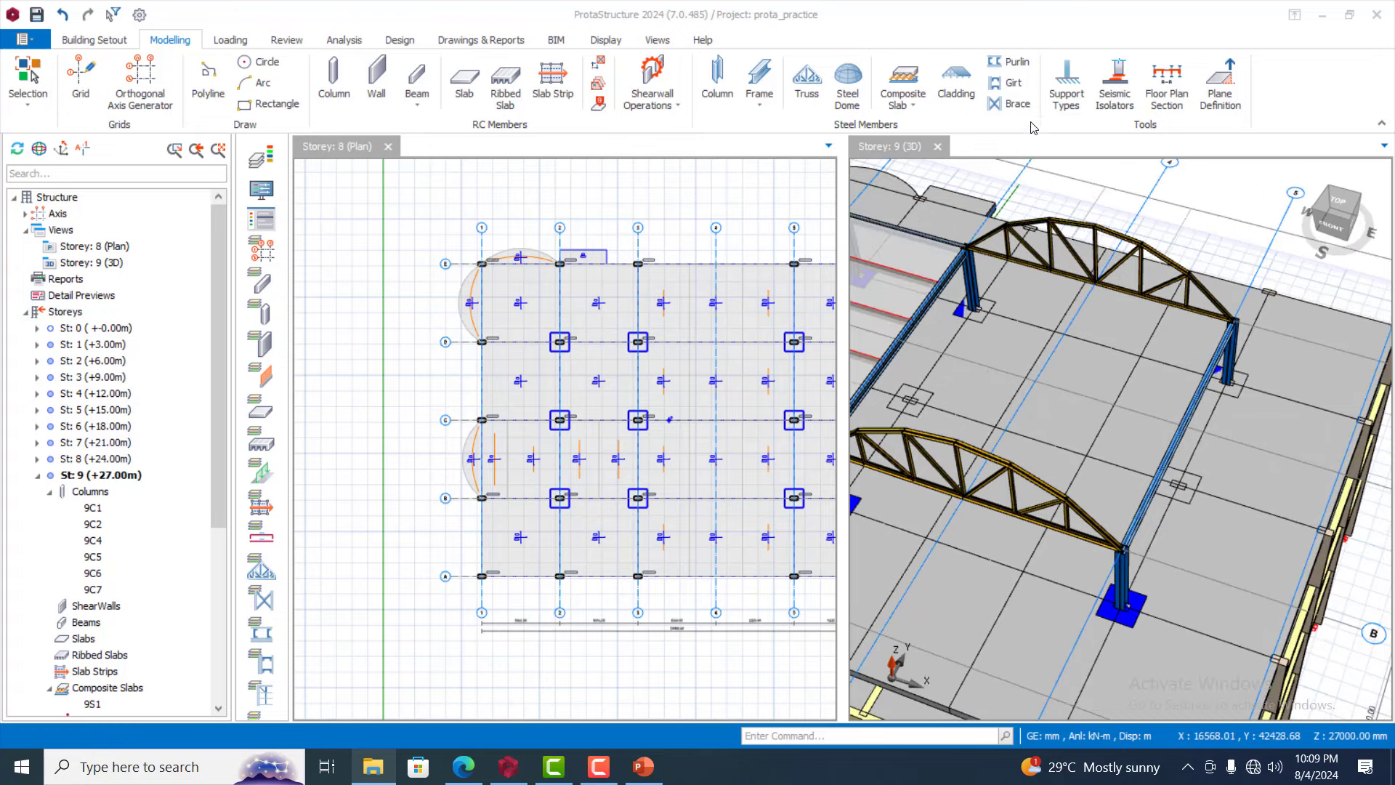
pyautogui.click(1012, 83)
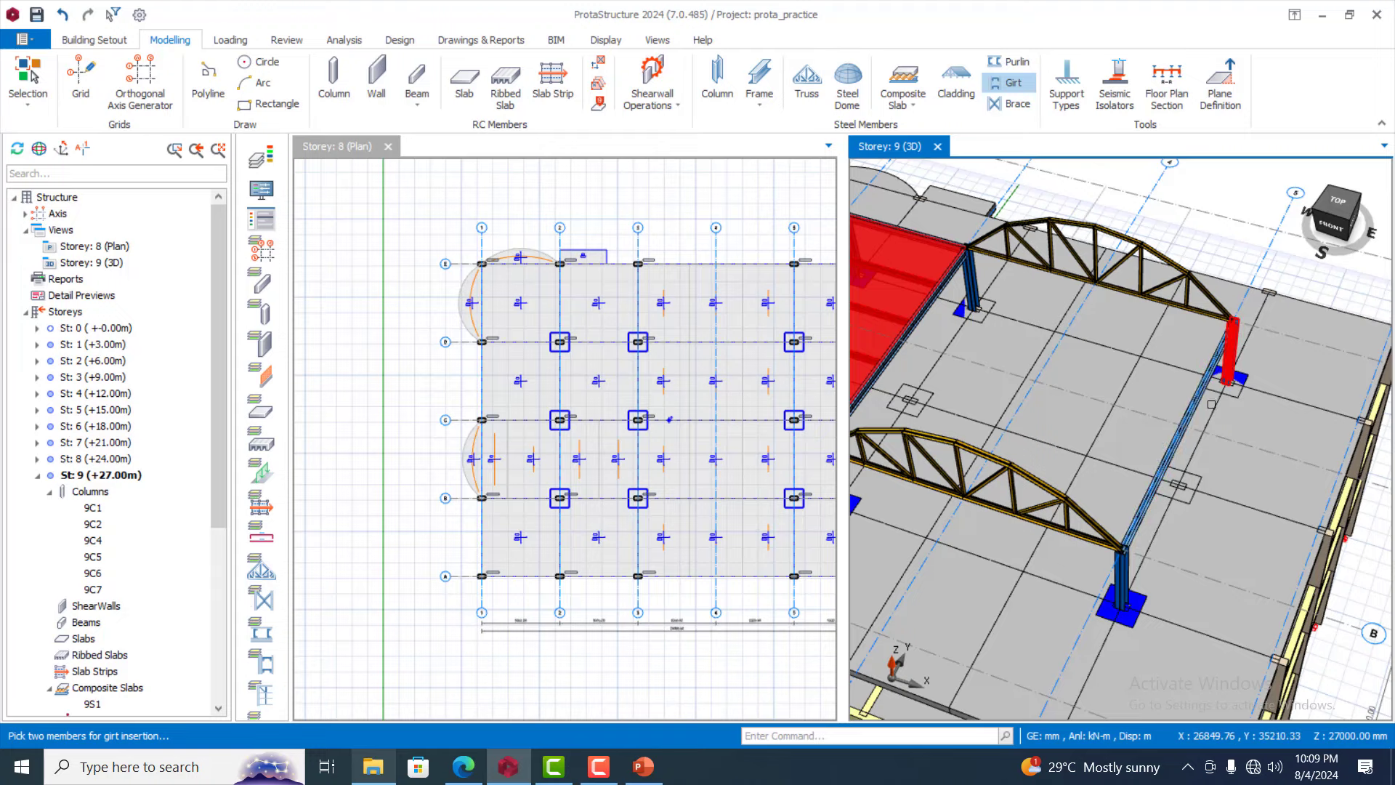
pyautogui.click(1134, 585)
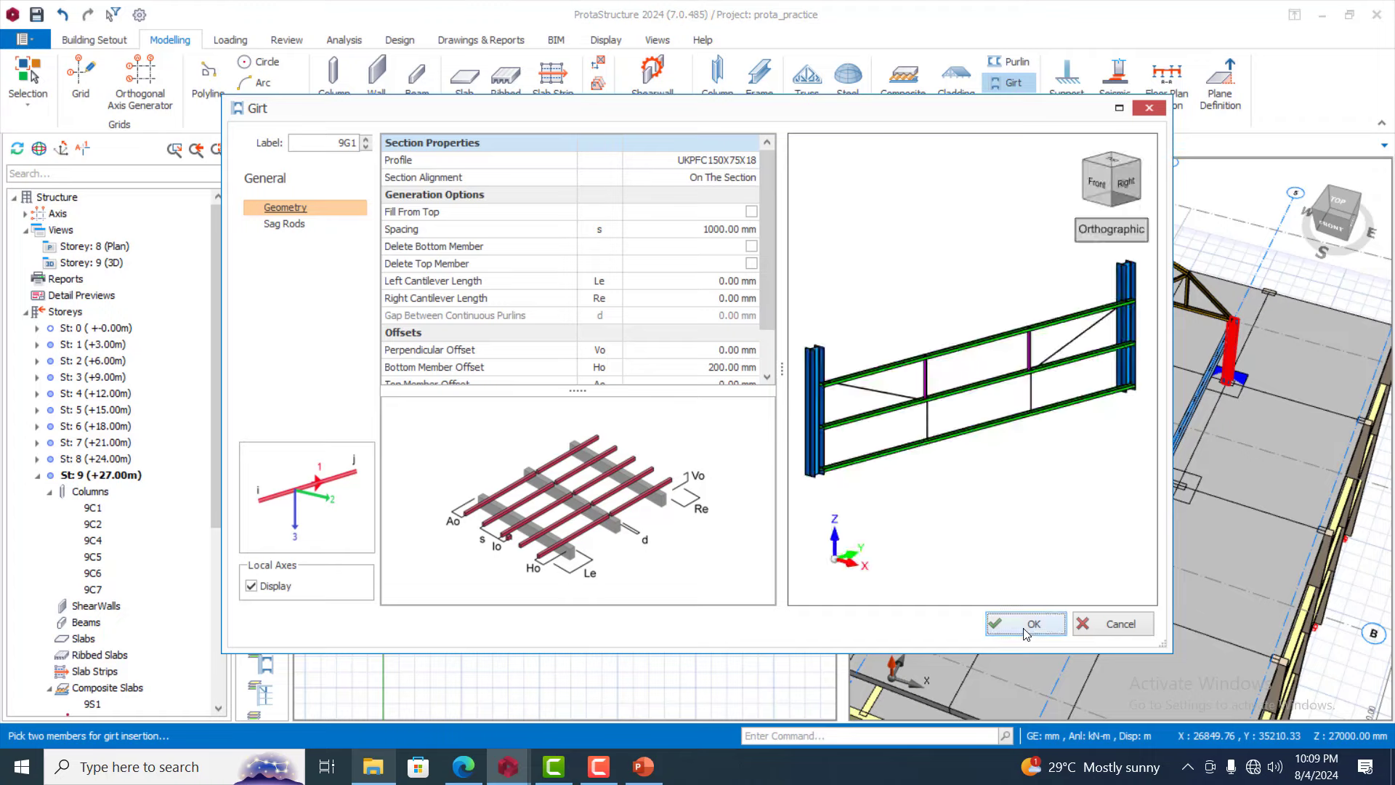
pyautogui.click(1029, 624)
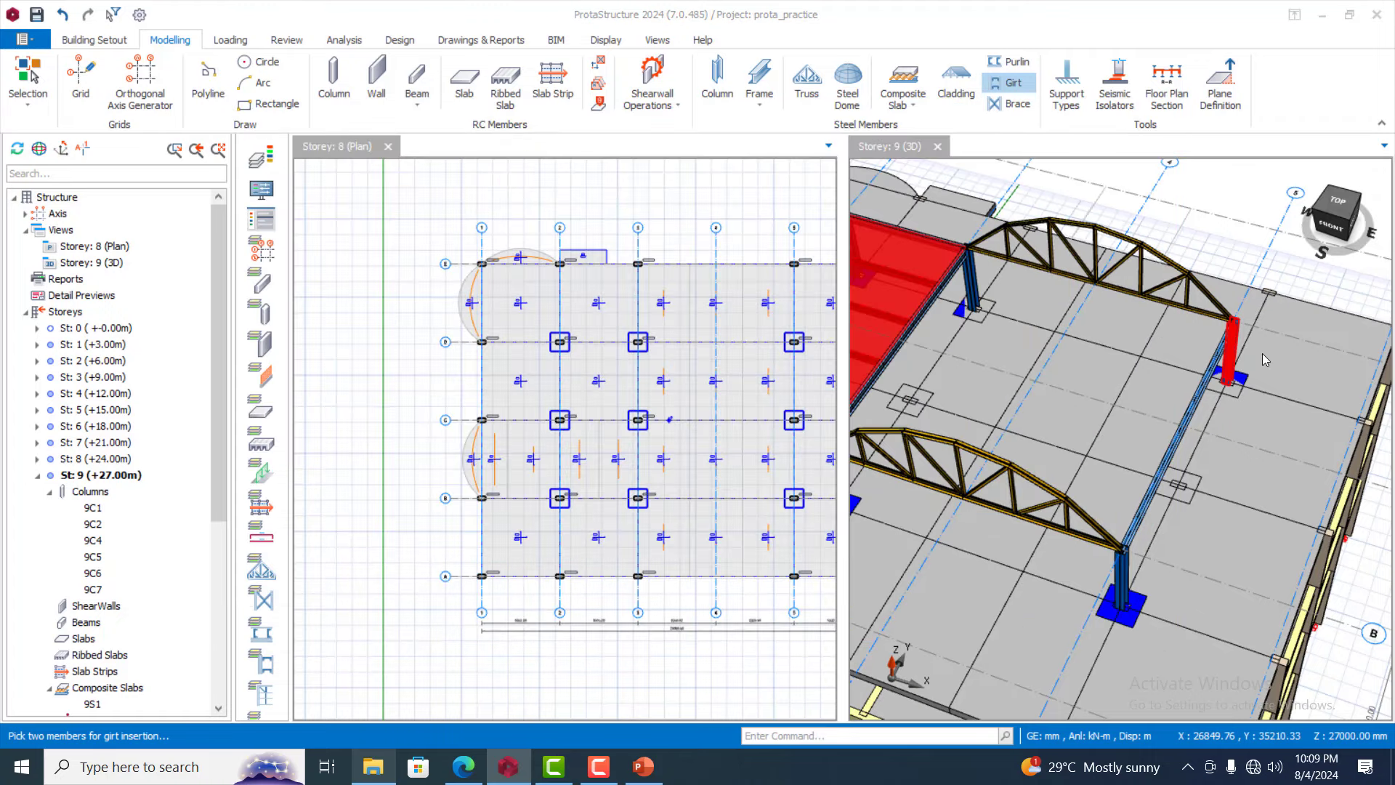
pyautogui.scroll(-1, 1281, 329)
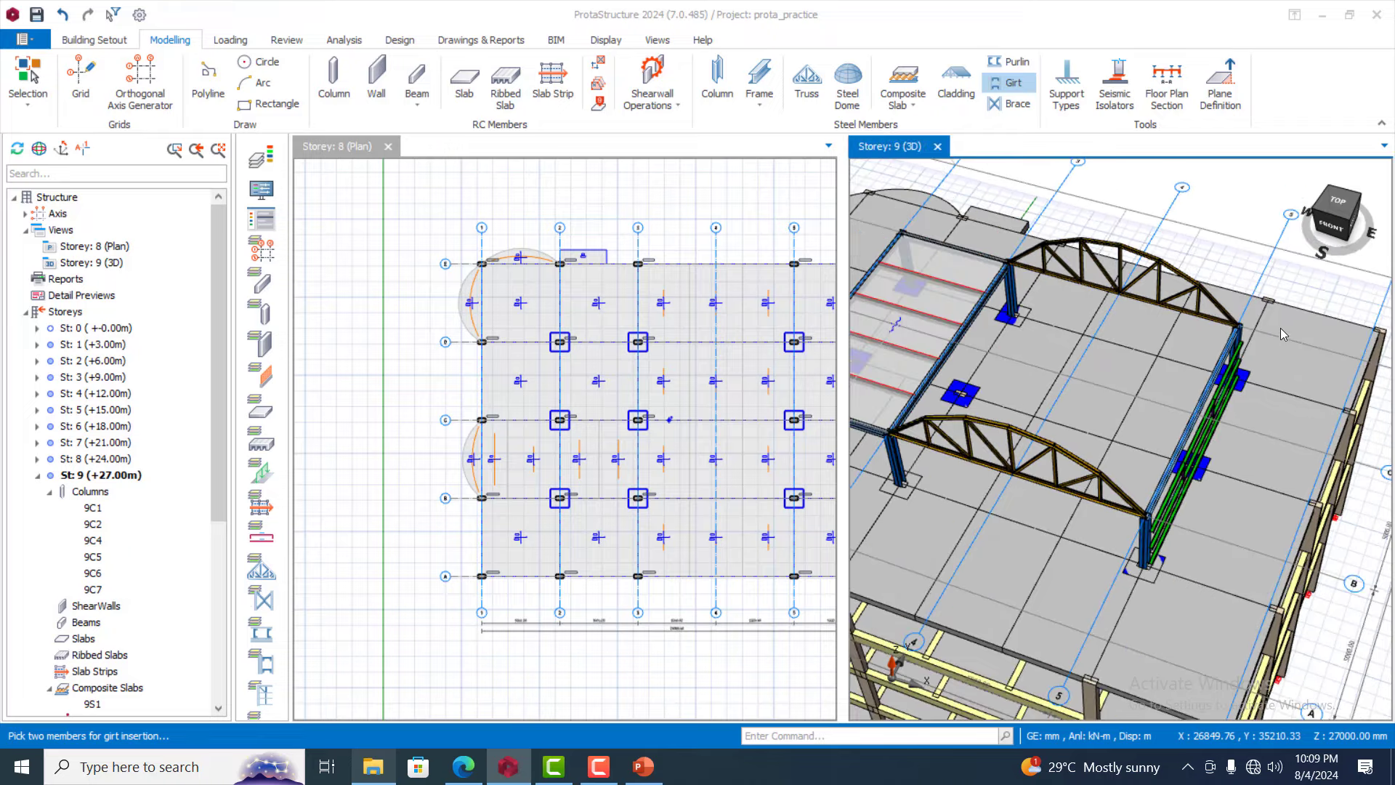
# Insert a girt group between the storey 9 columns at B and D on axis 2, keeping the default settings
pyautogui.scroll(-4, 1280, 337)
pyautogui.scroll(3, 1065, 384)
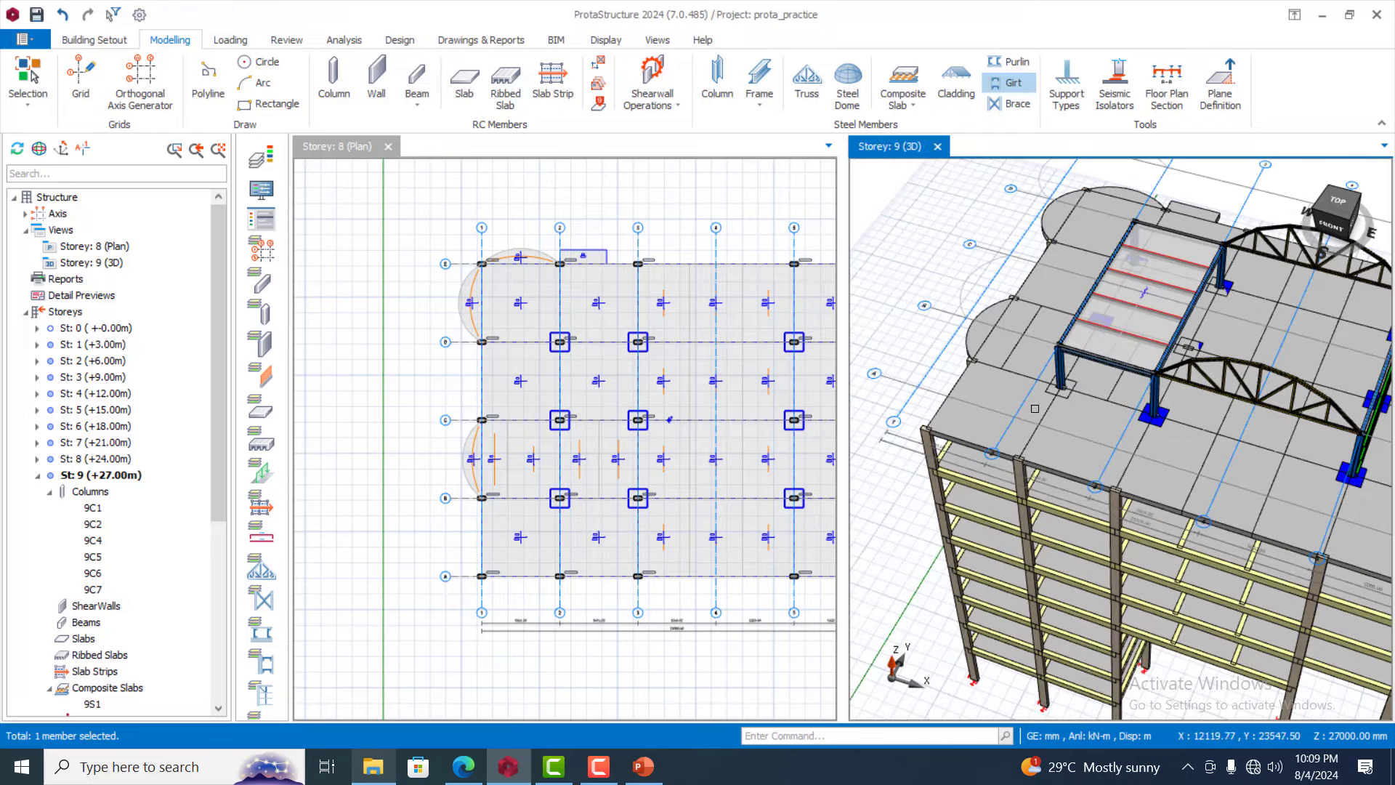
pyautogui.scroll(-2, 1034, 408)
pyautogui.moveTo(1034, 408); pyautogui.dragTo(1093, 403, button='middle')
pyautogui.scroll(2, 1065, 402)
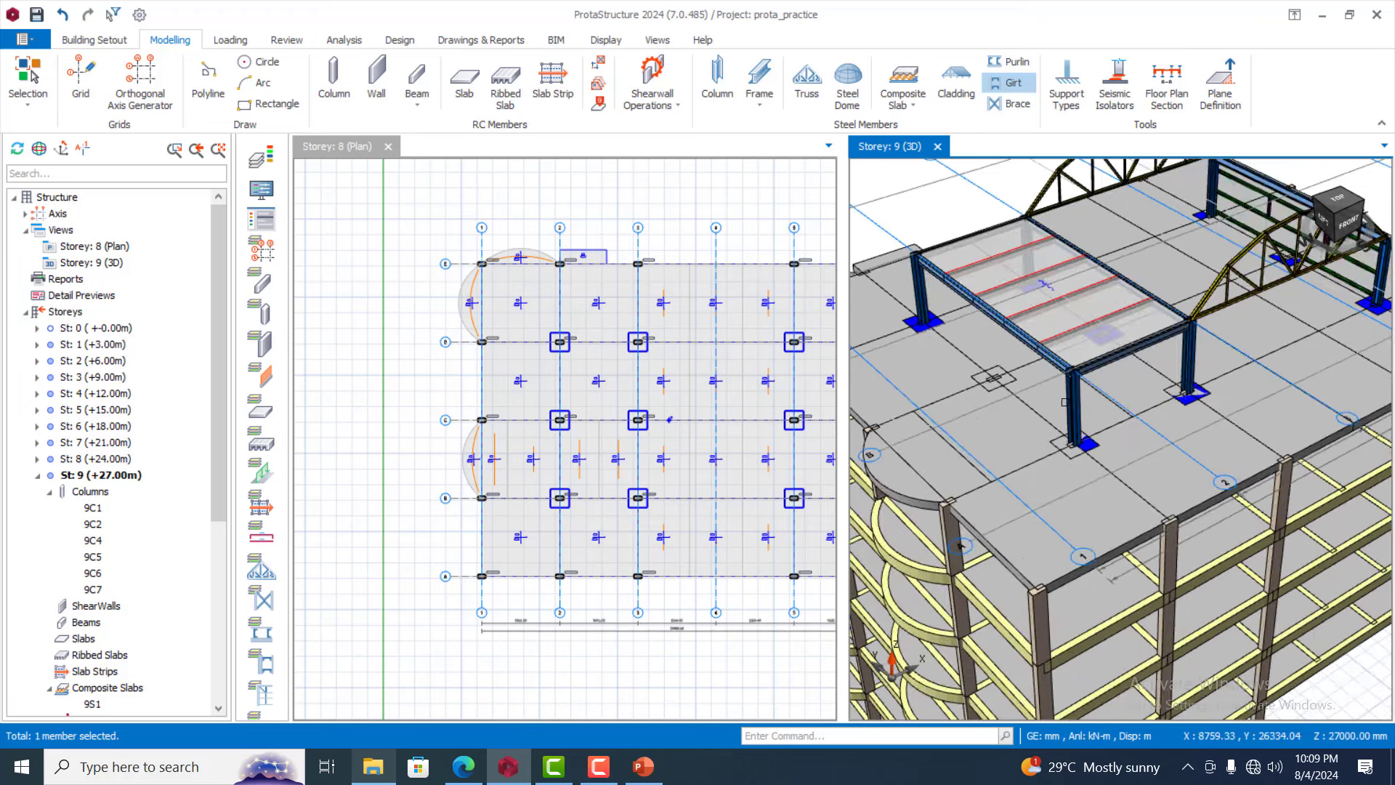
pyautogui.click(1078, 402)
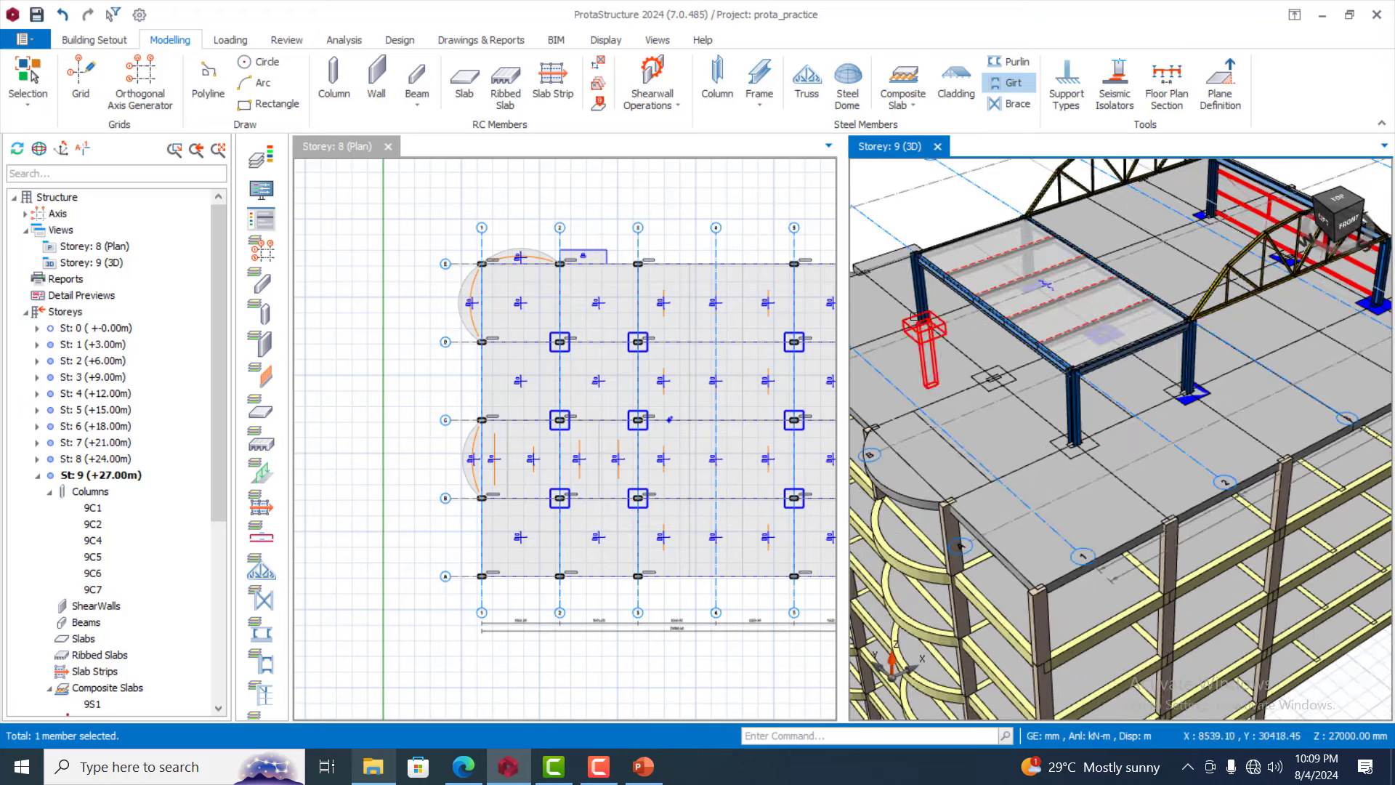
pyautogui.click(924, 282)
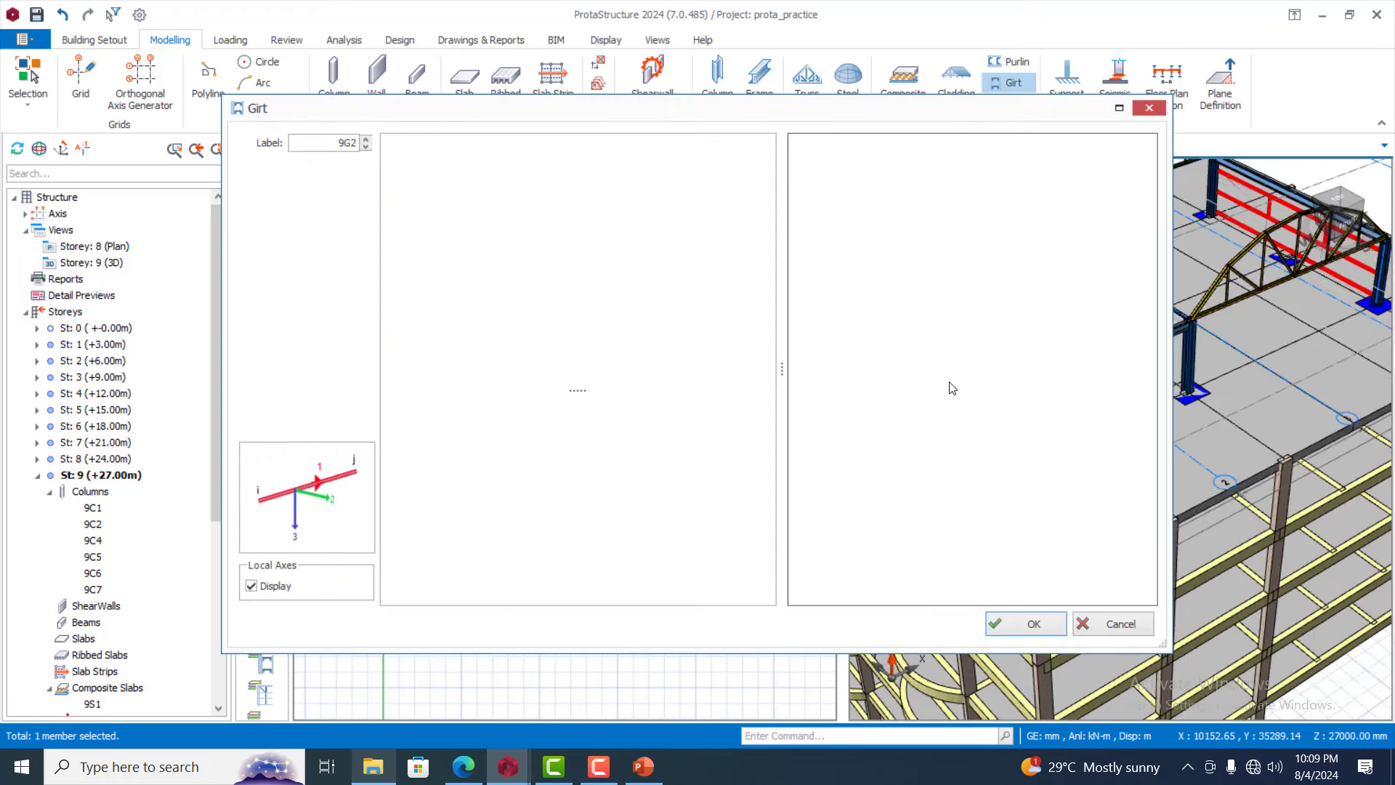
pyautogui.click(1023, 617)
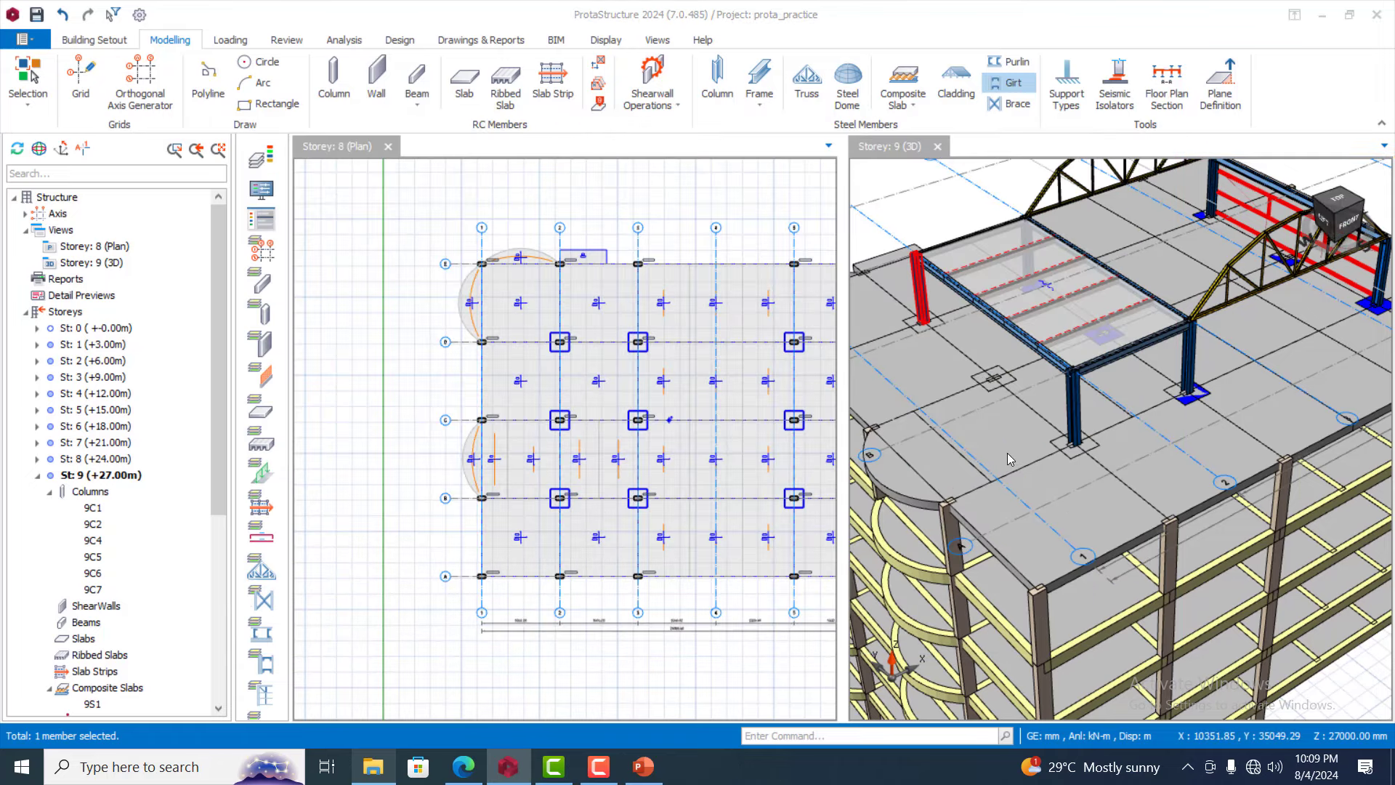
pyautogui.scroll(-1, 1026, 434)
pyautogui.scroll(-3, 1179, 573)
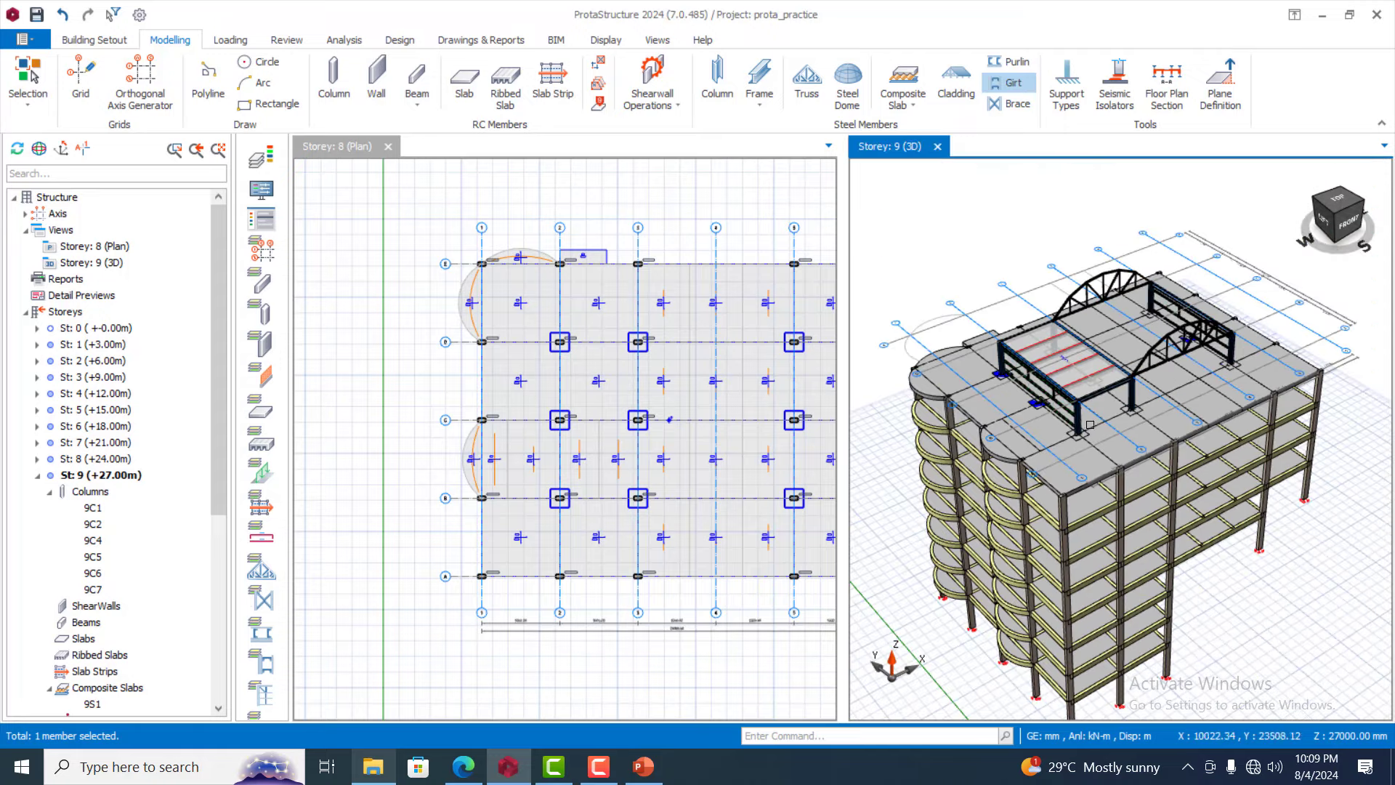
# Insert UKPFC150X75X18 purlins between the two arched roof trusses, placed on the top chord and generated by truss joints
pyautogui.scroll(3, 1144, 344)
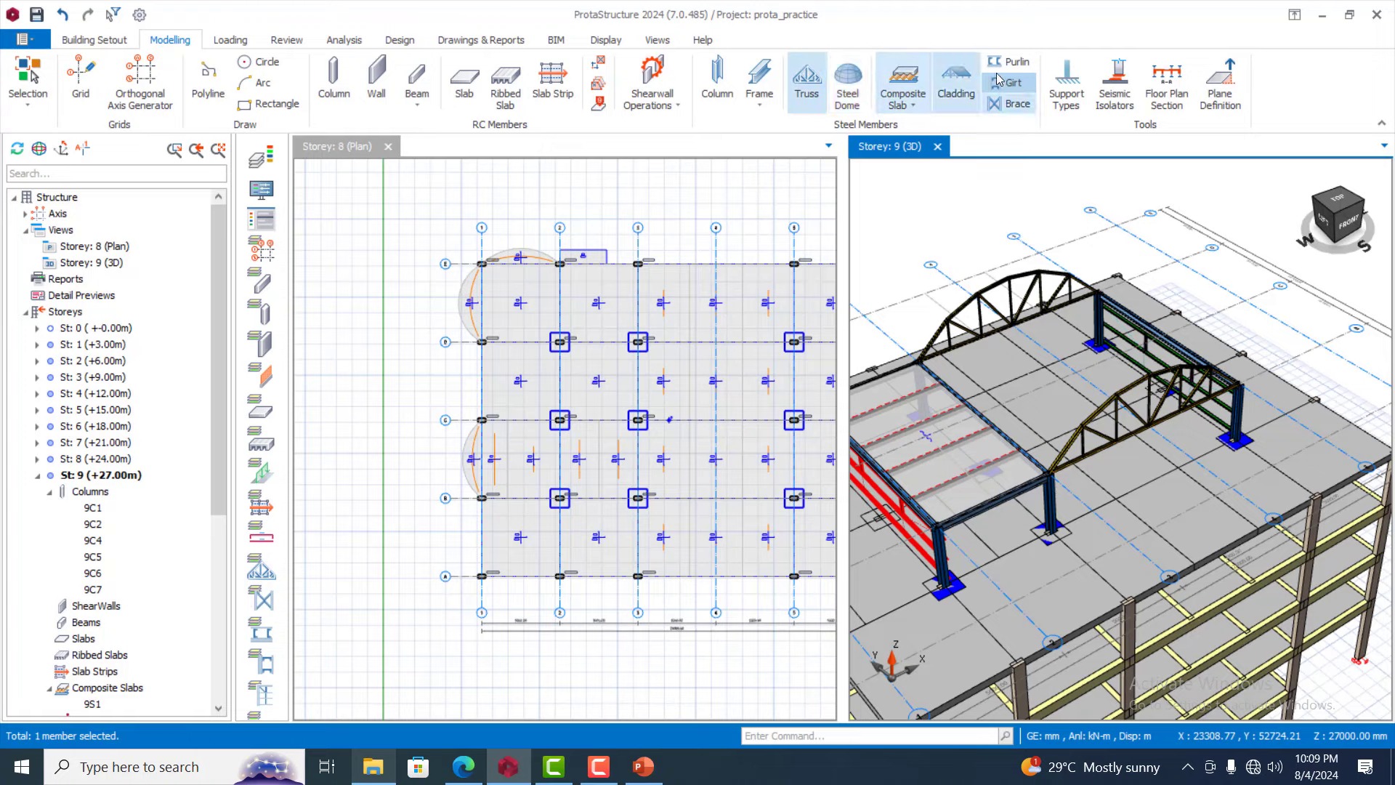
pyautogui.click(1017, 63)
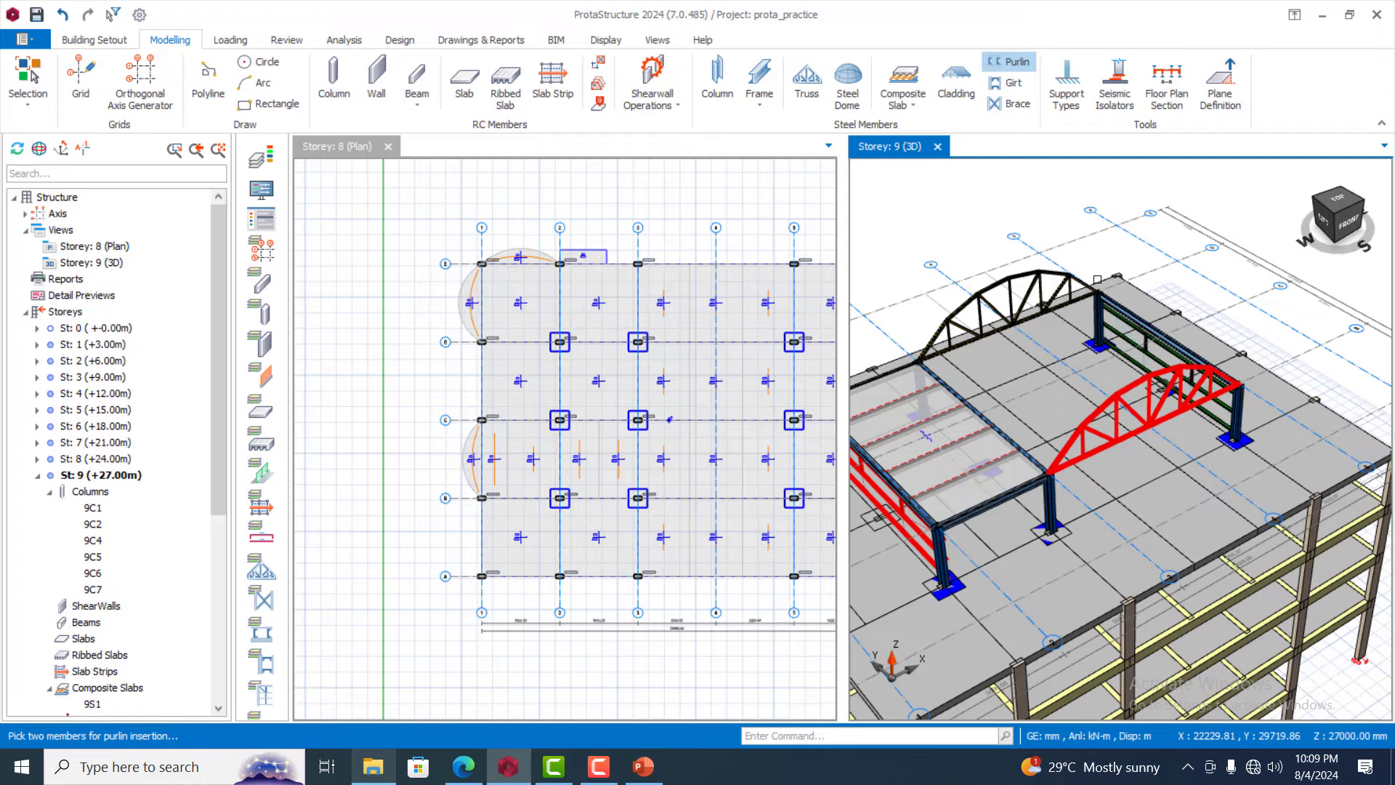
pyautogui.click(1098, 279)
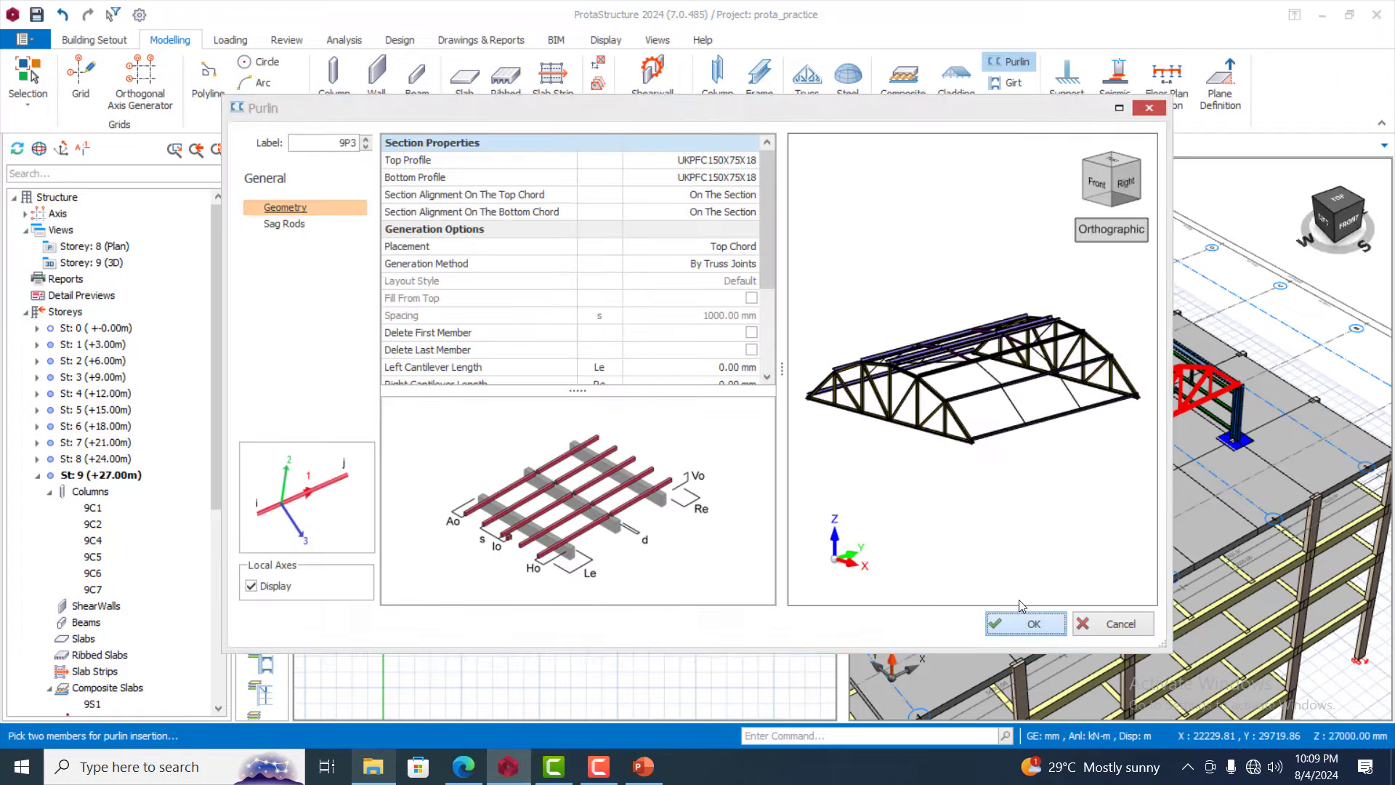
pyautogui.click(1025, 624)
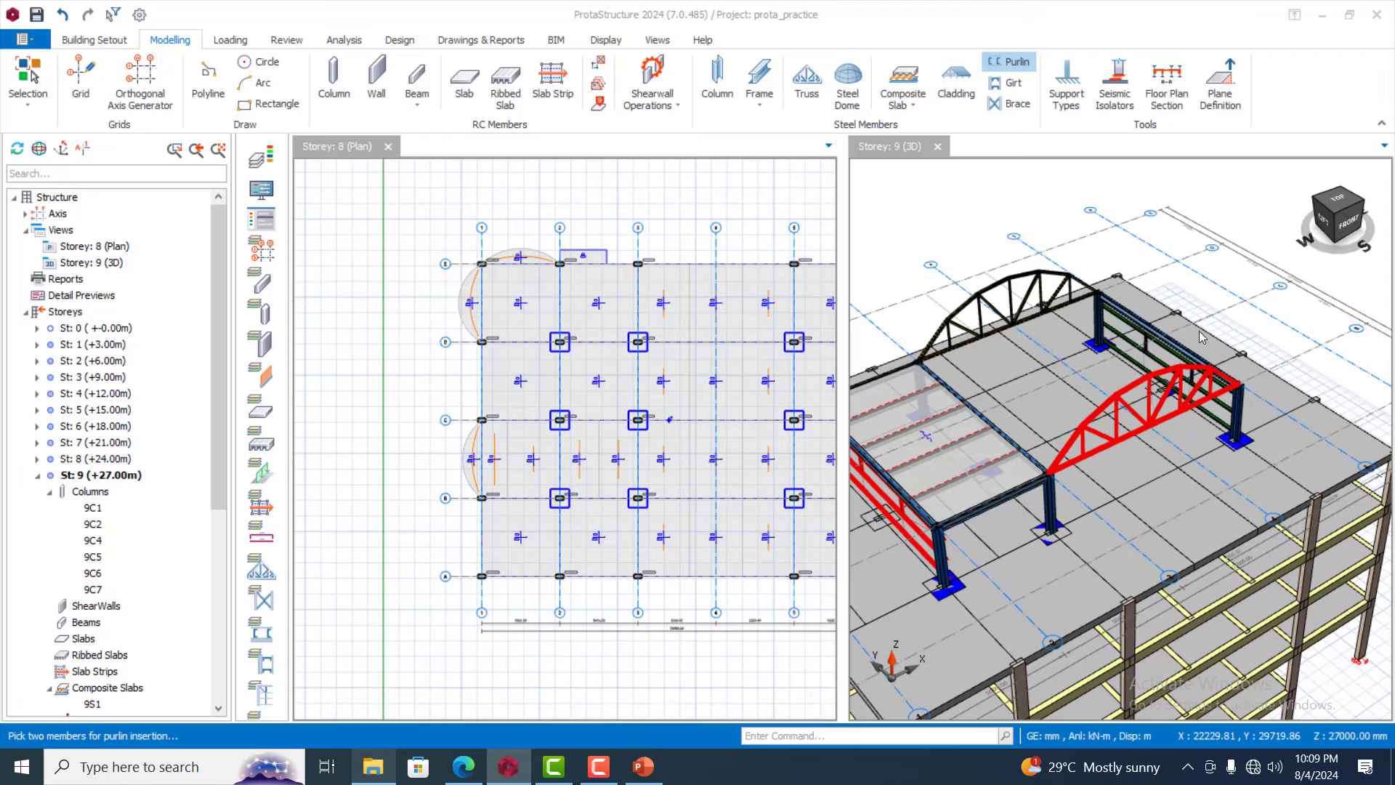
pyautogui.click(1153, 409)
pyautogui.click(1152, 402)
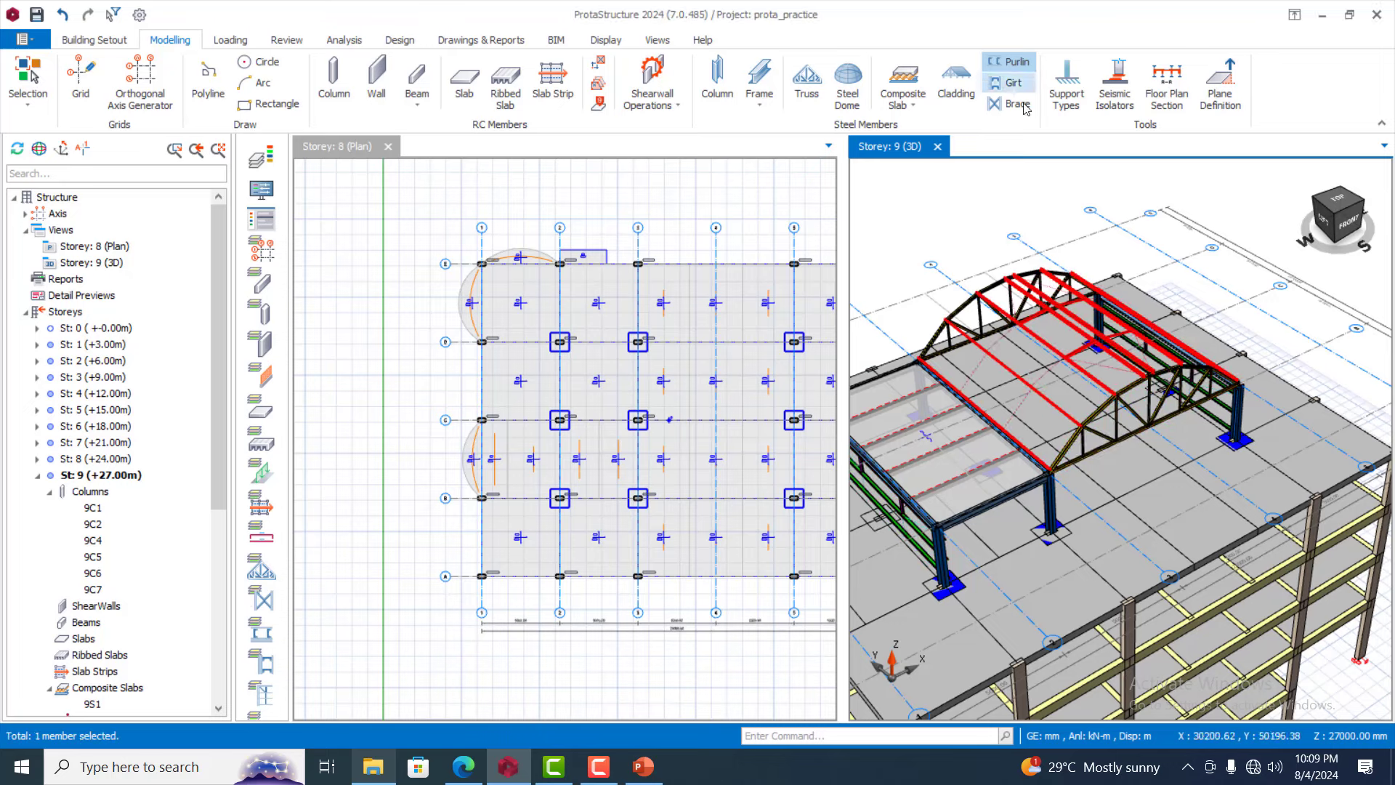
# Try to insert another purlin group between the same two arched trusses
pyautogui.click(972, 308)
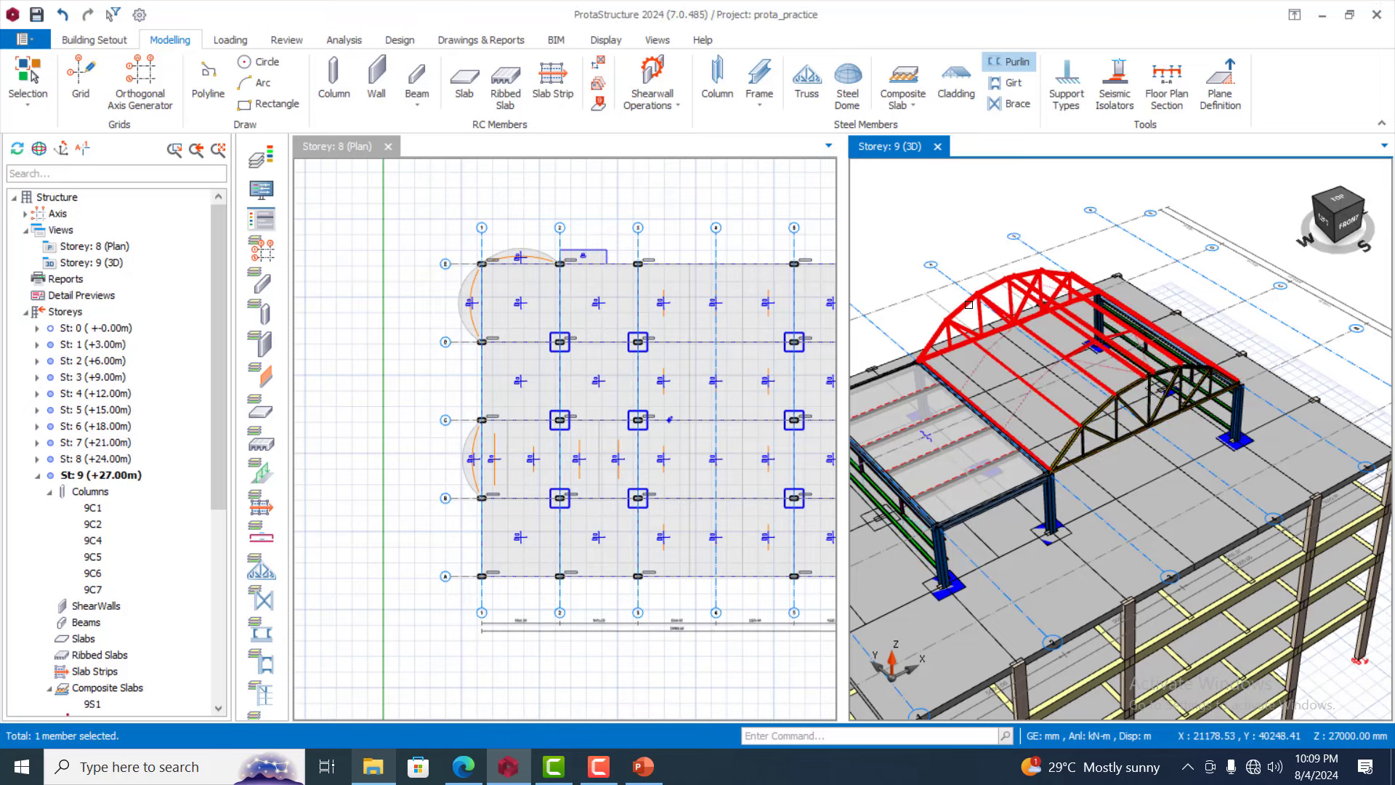
pyautogui.click(1118, 283)
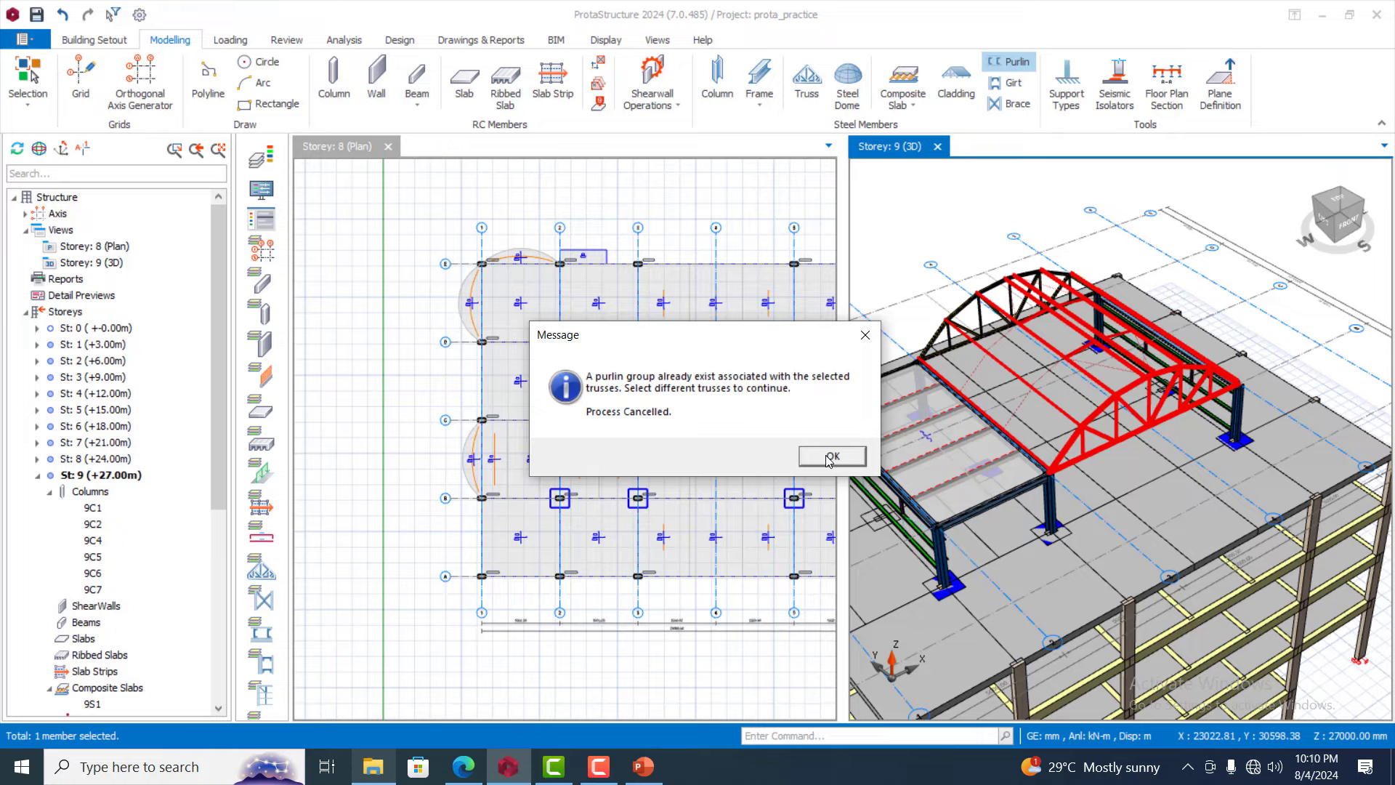
pyautogui.click(831, 456)
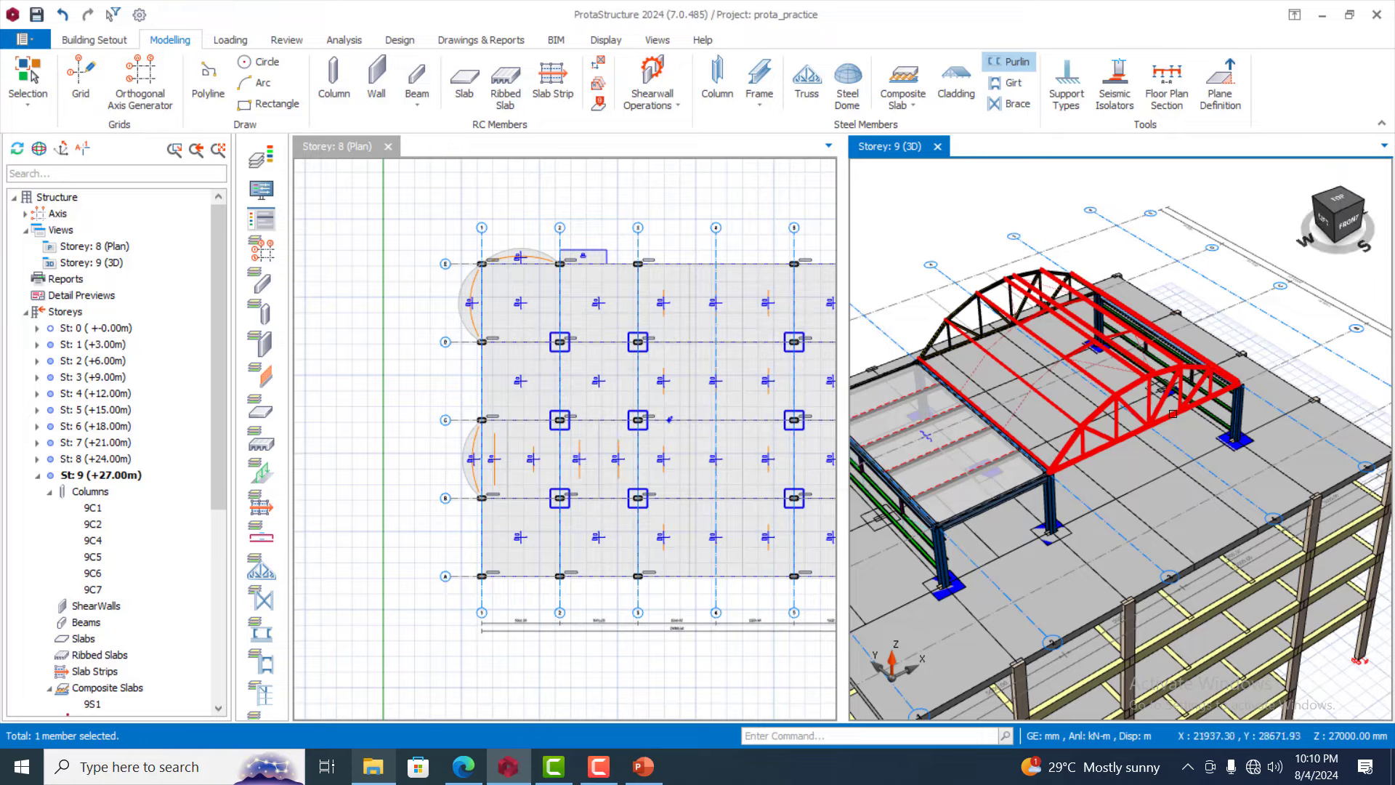
# Insert a UKA90X90X8 X brace between the storey 9 columns at B and D on axis 5
pyautogui.scroll(-3, 1266, 338)
pyautogui.scroll(1, 1280, 360)
pyautogui.moveTo(1279, 360); pyautogui.dragTo(1093, 329, button='middle')
pyautogui.scroll(5, 1124, 451)
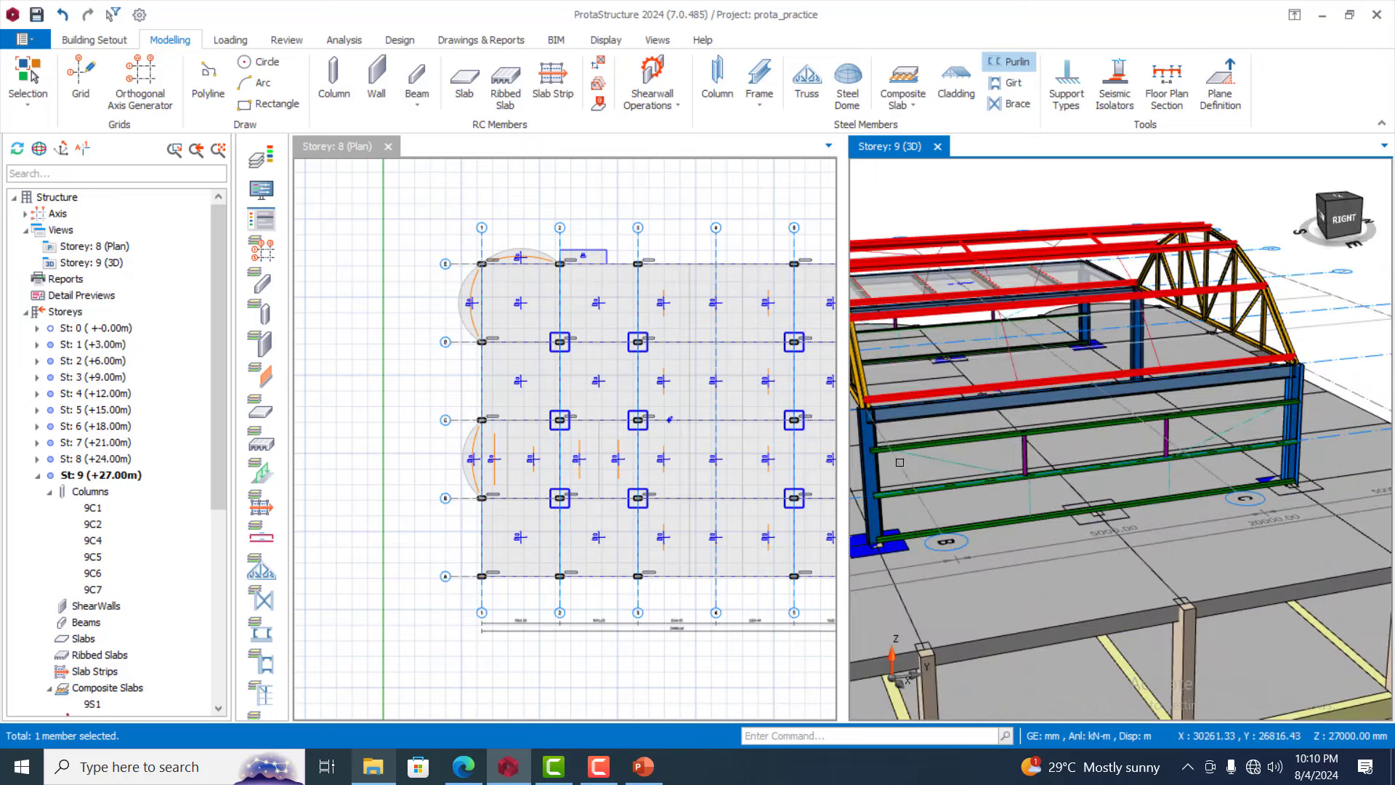
pyautogui.scroll(-3, 899, 462)
pyautogui.scroll(3, 802, 485)
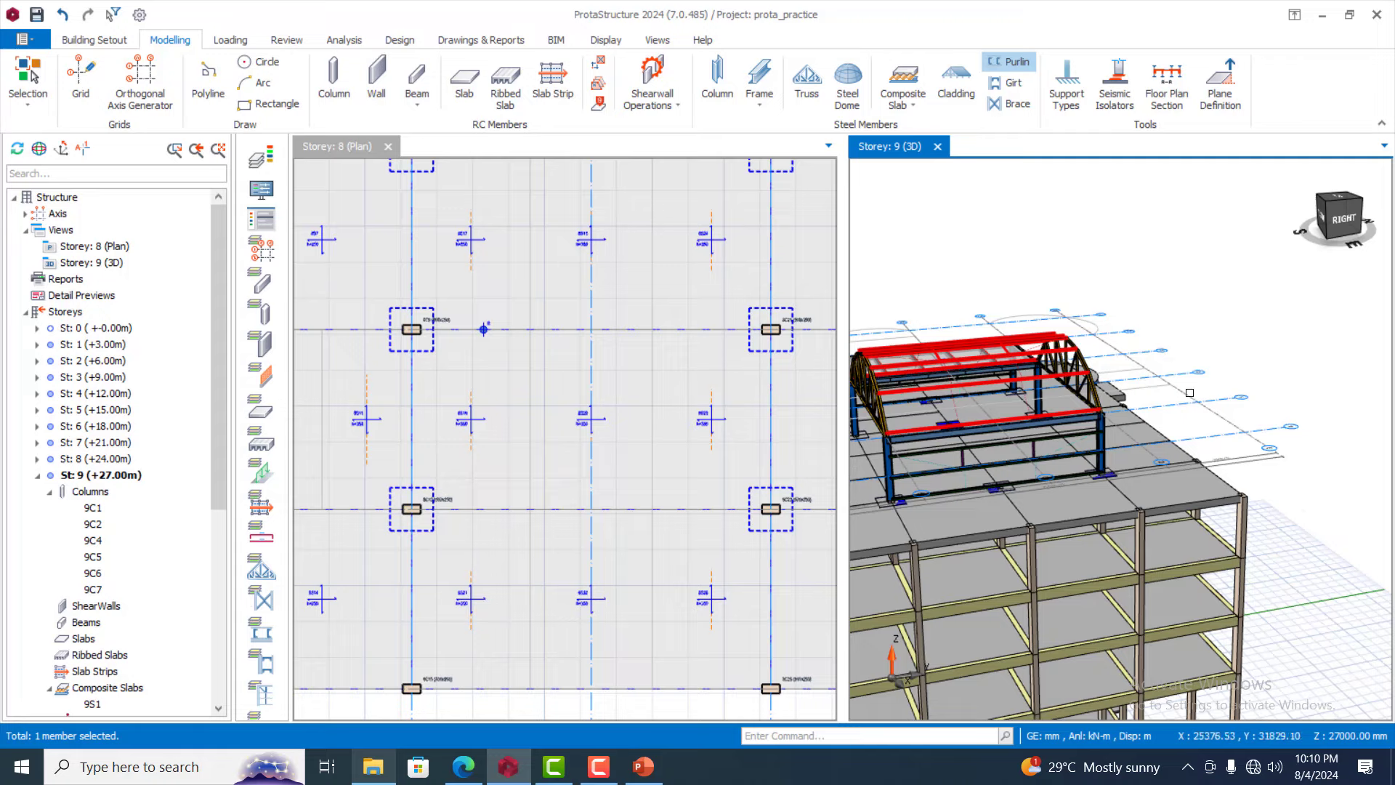
pyautogui.scroll(-3, 1189, 392)
pyautogui.click(1008, 103)
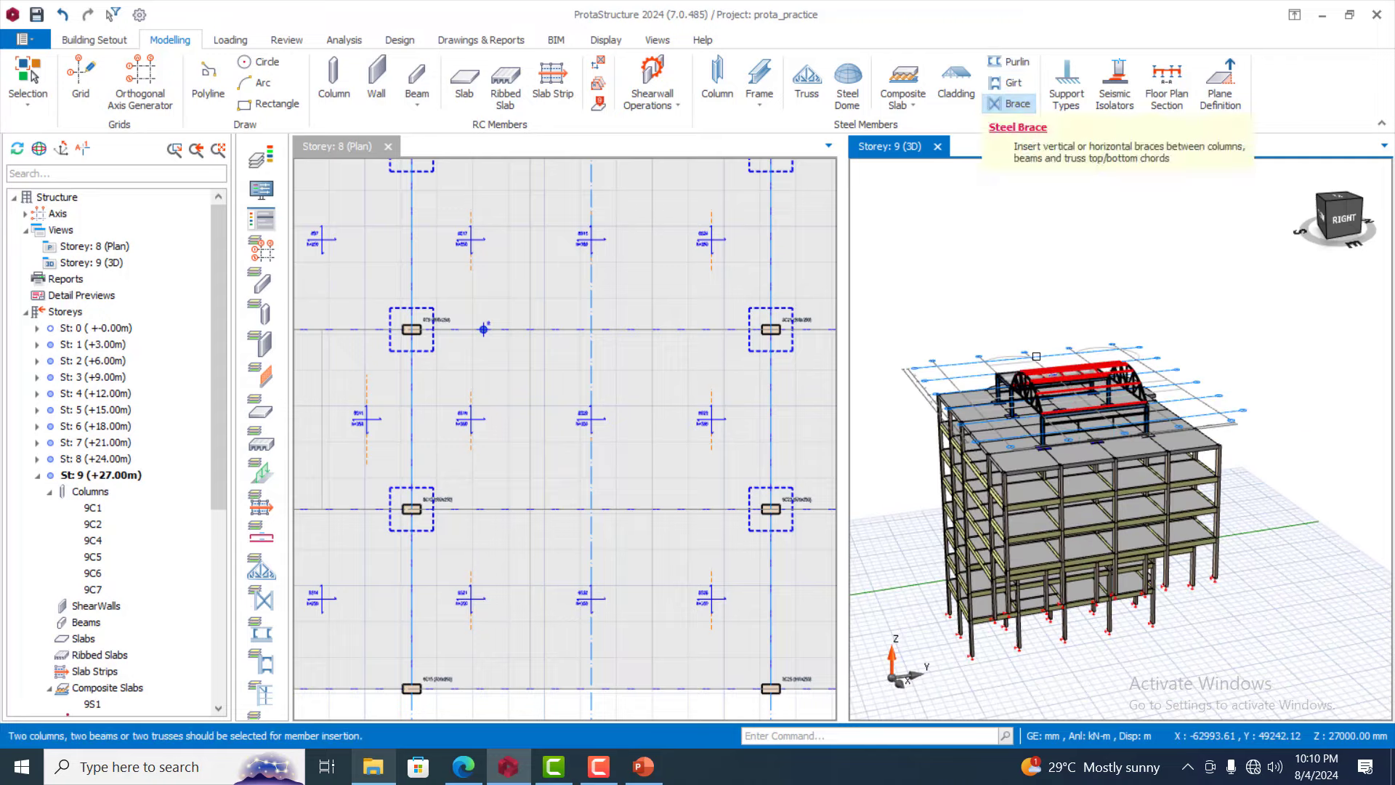
pyautogui.scroll(2, 1040, 481)
pyautogui.scroll(3, 1026, 410)
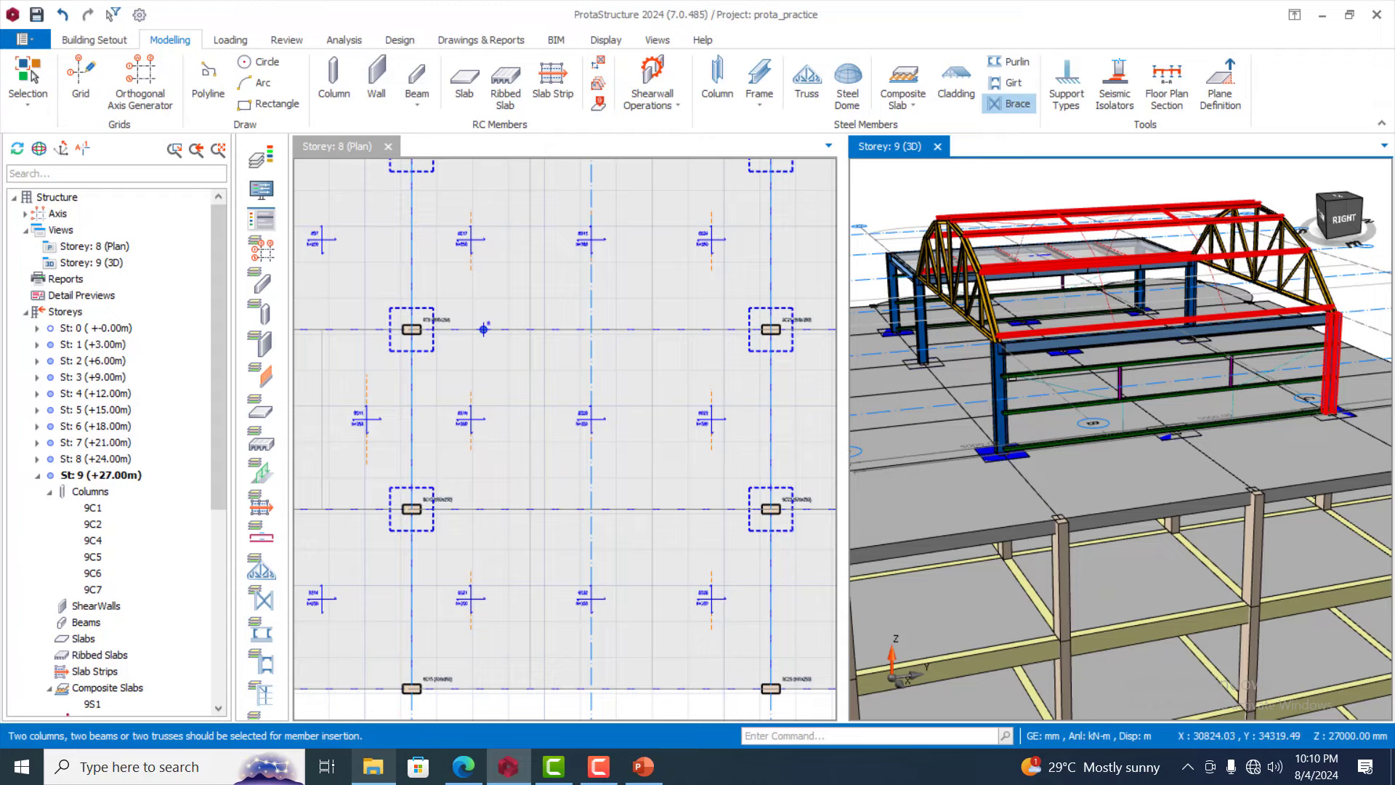
pyautogui.click(1002, 382)
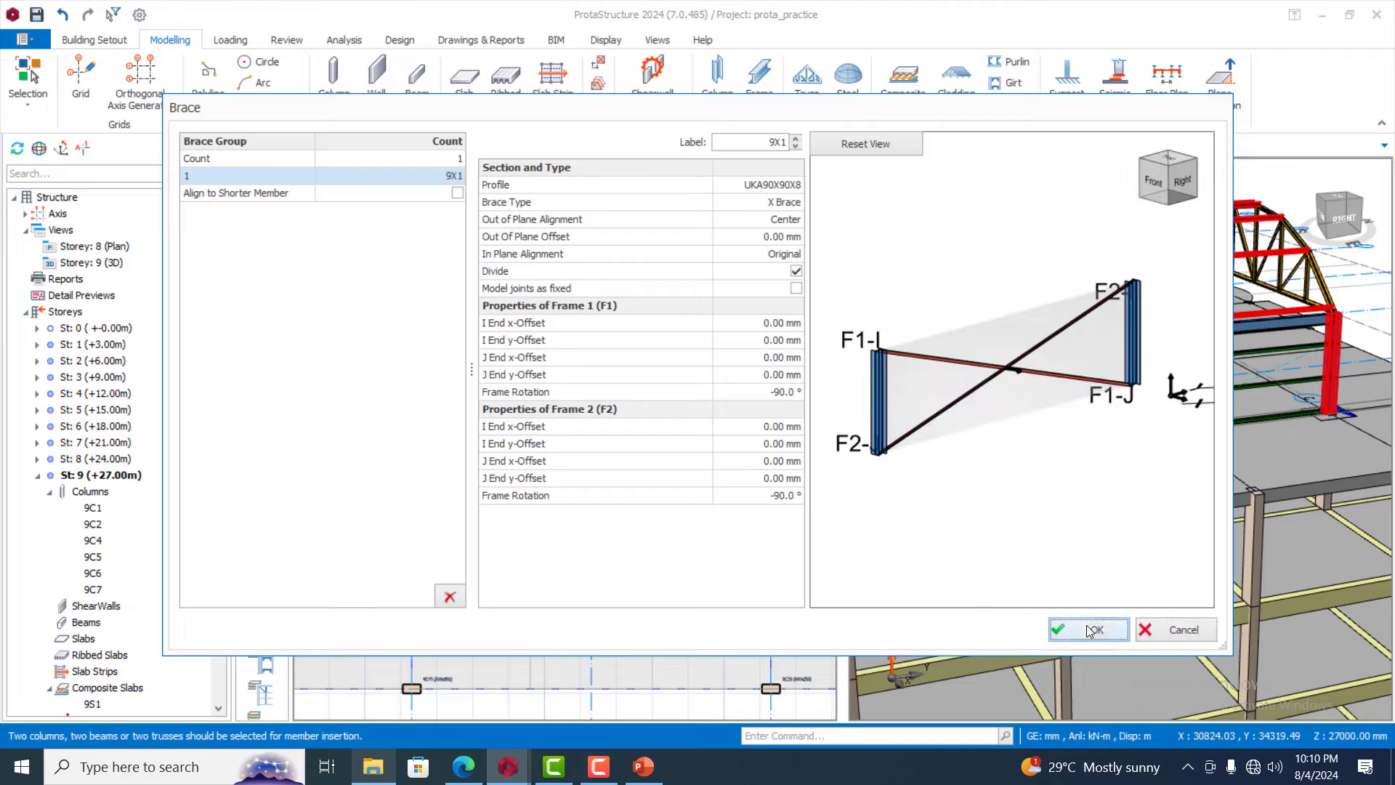
pyautogui.click(1090, 629)
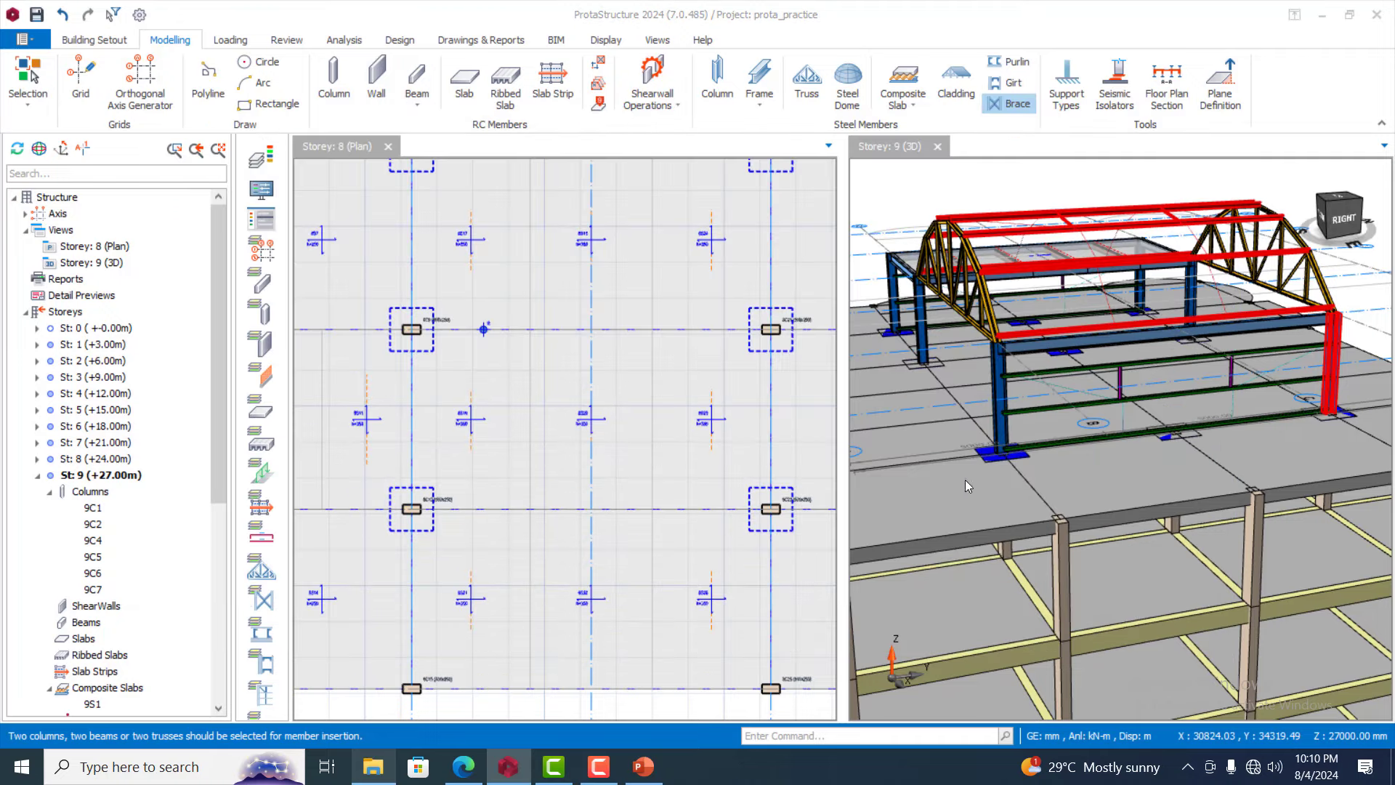
# Insert a UKA90X90X8 X brace between the storey 9 columns at B and D on axis 2
pyautogui.scroll(-3, 1113, 412)
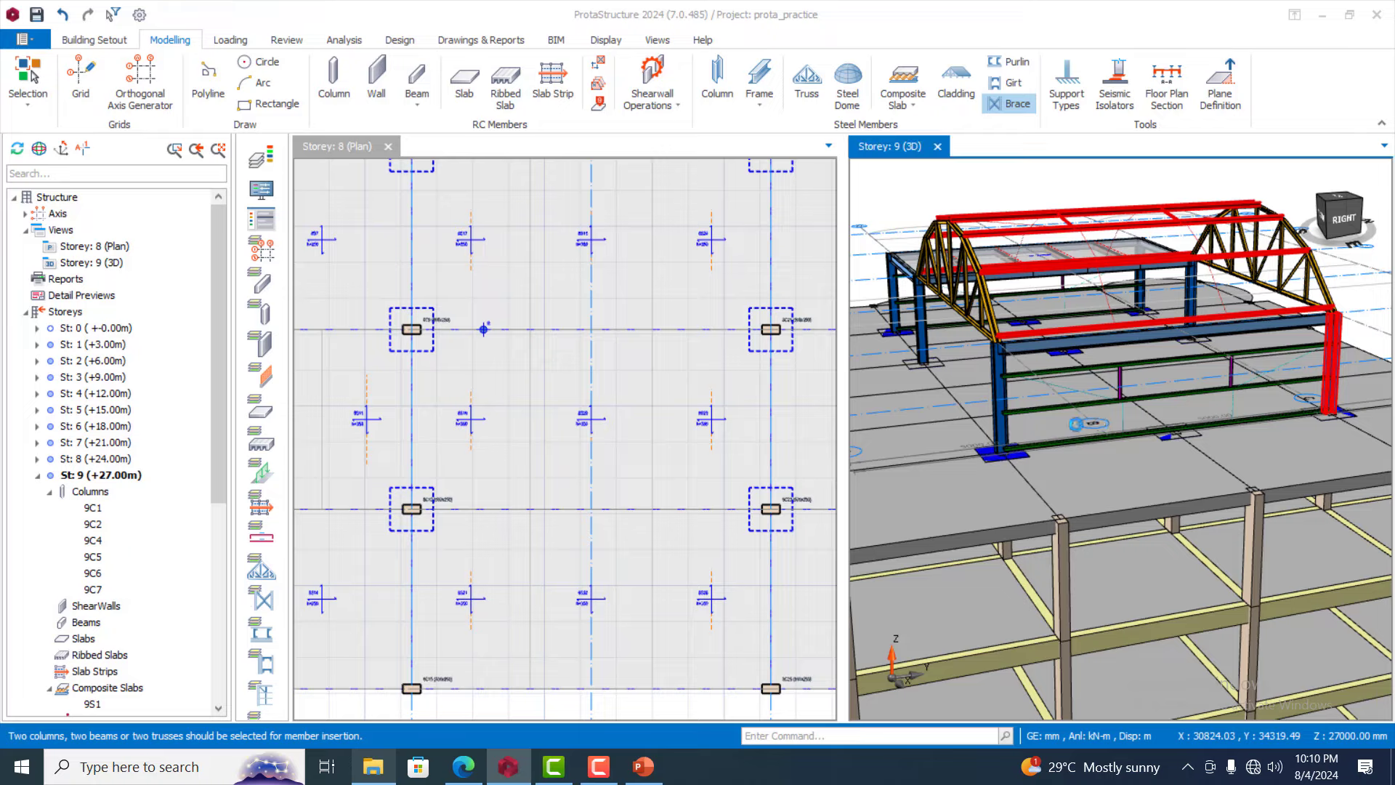
pyautogui.scroll(-3, 1023, 443)
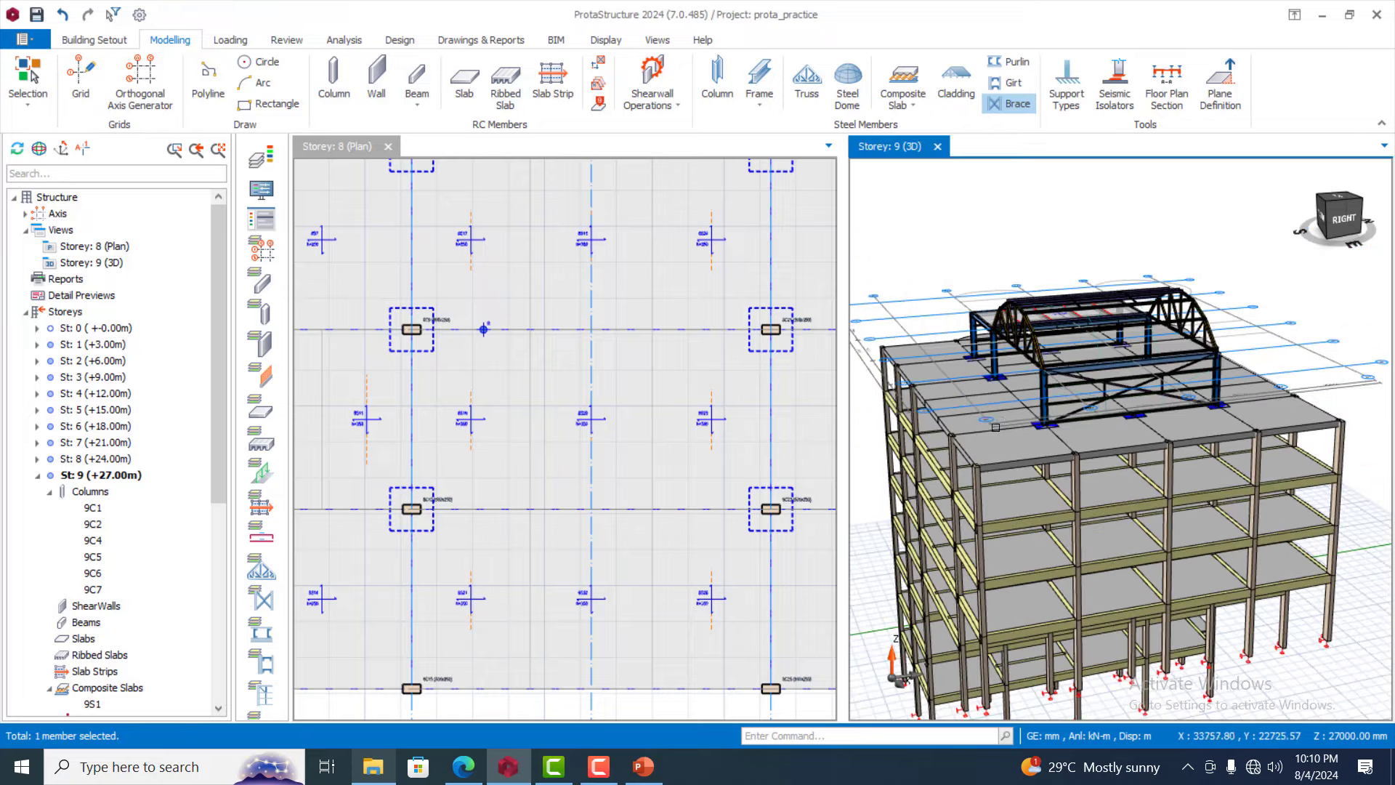
pyautogui.moveTo(1026, 442); pyautogui.dragTo(1288, 415, button='middle')
pyautogui.scroll(3, 1288, 415)
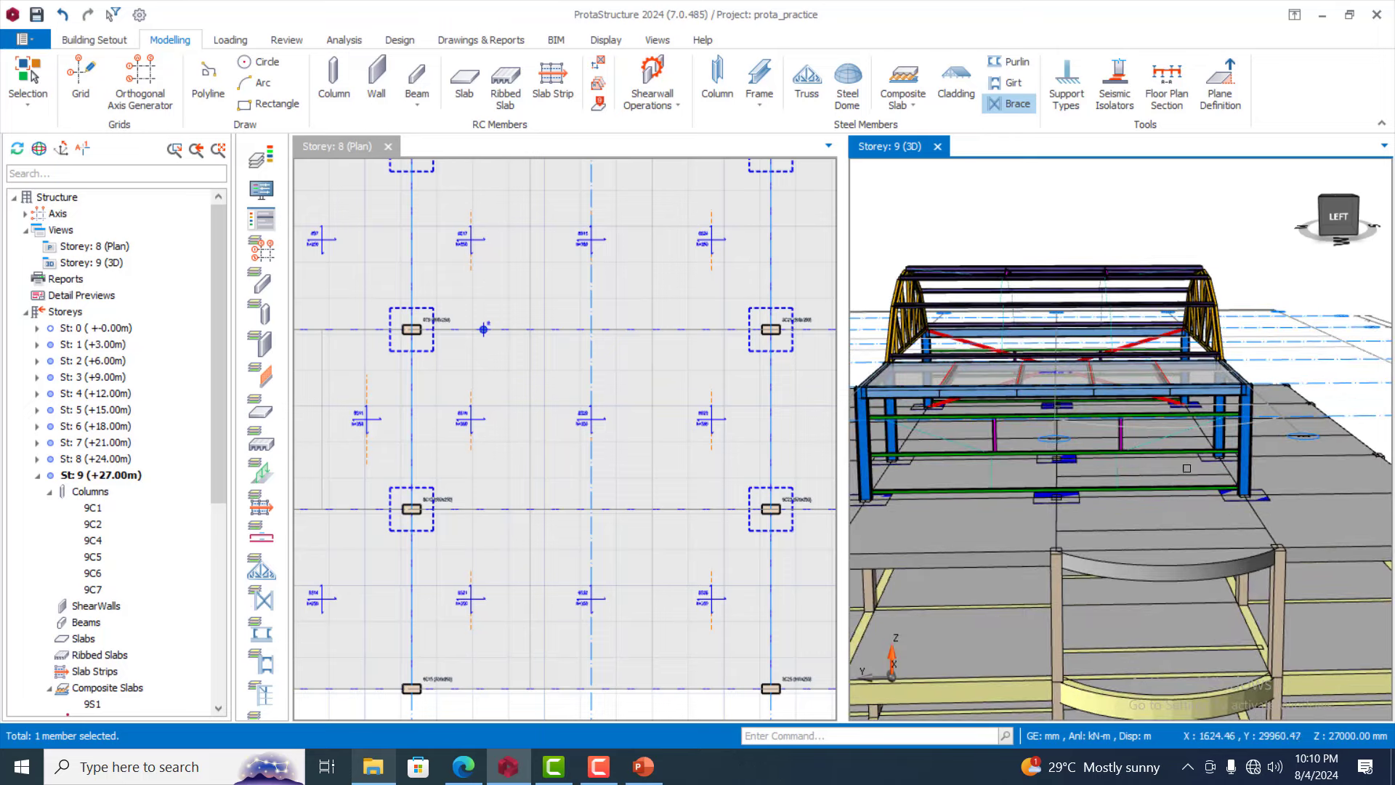
pyautogui.doubleClick(1242, 444)
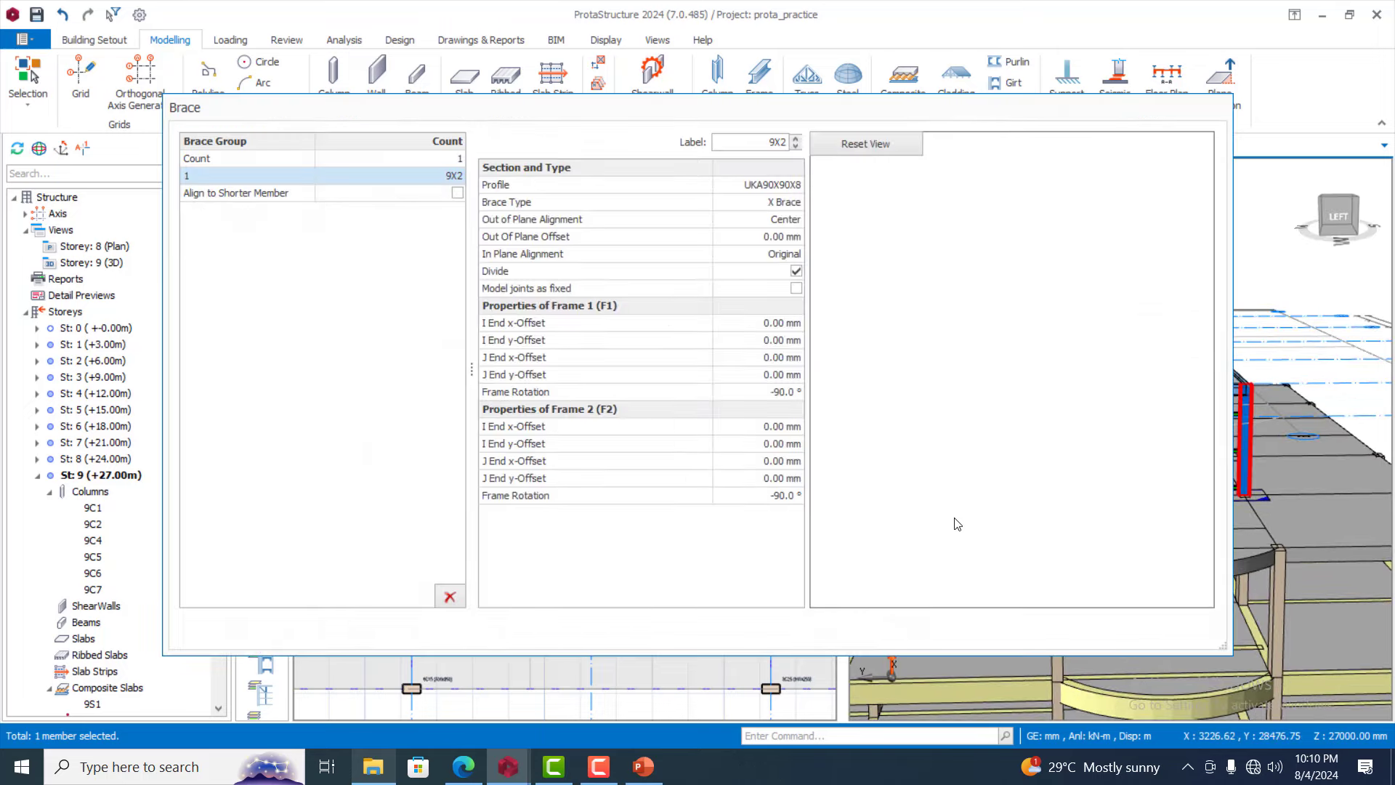
pyautogui.click(1062, 626)
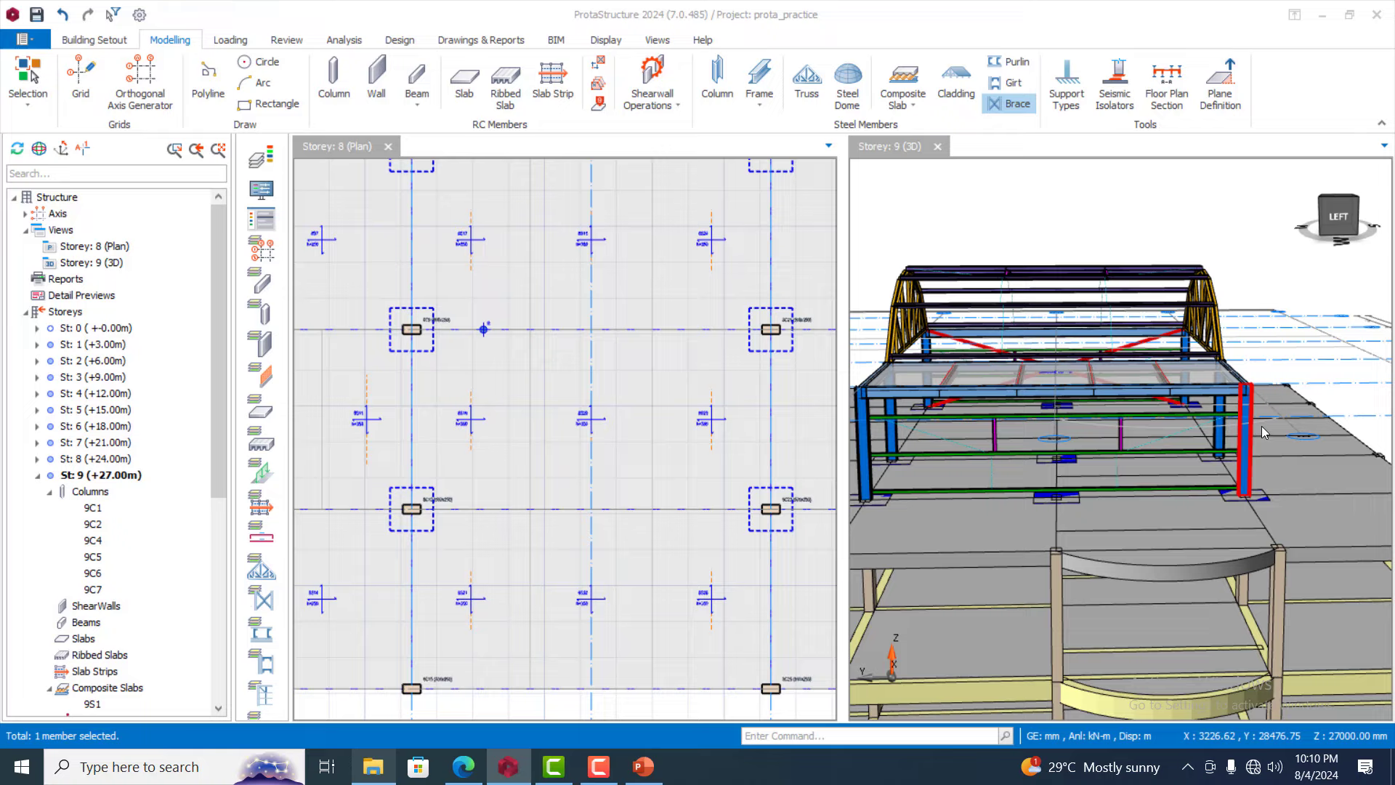
# Make storey 1 (+3.00m) the active storey of the 3D view
pyautogui.scroll(-5, 1264, 433)
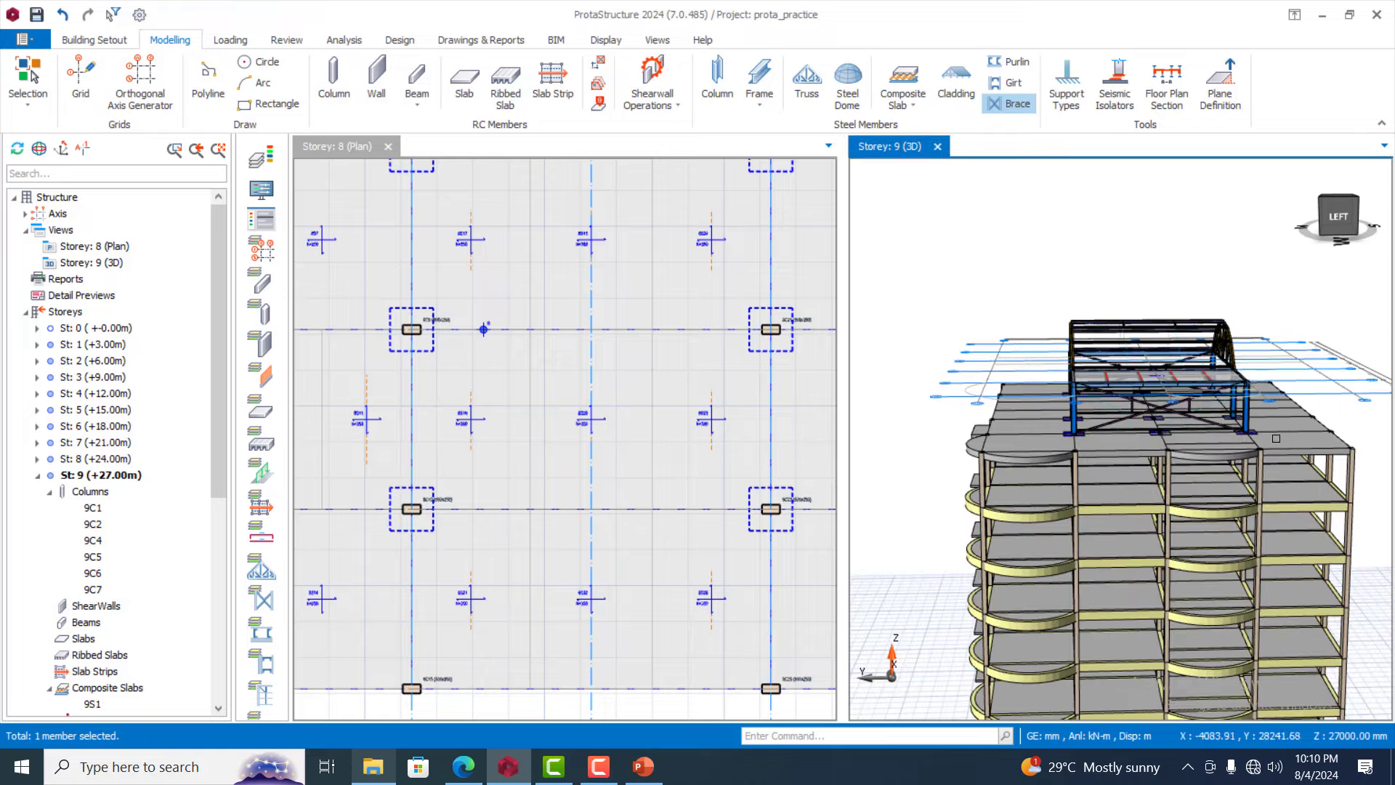
pyautogui.moveTo(1276, 439); pyautogui.dragTo(1066, 420, button='middle')
pyautogui.scroll(-3, 1066, 419)
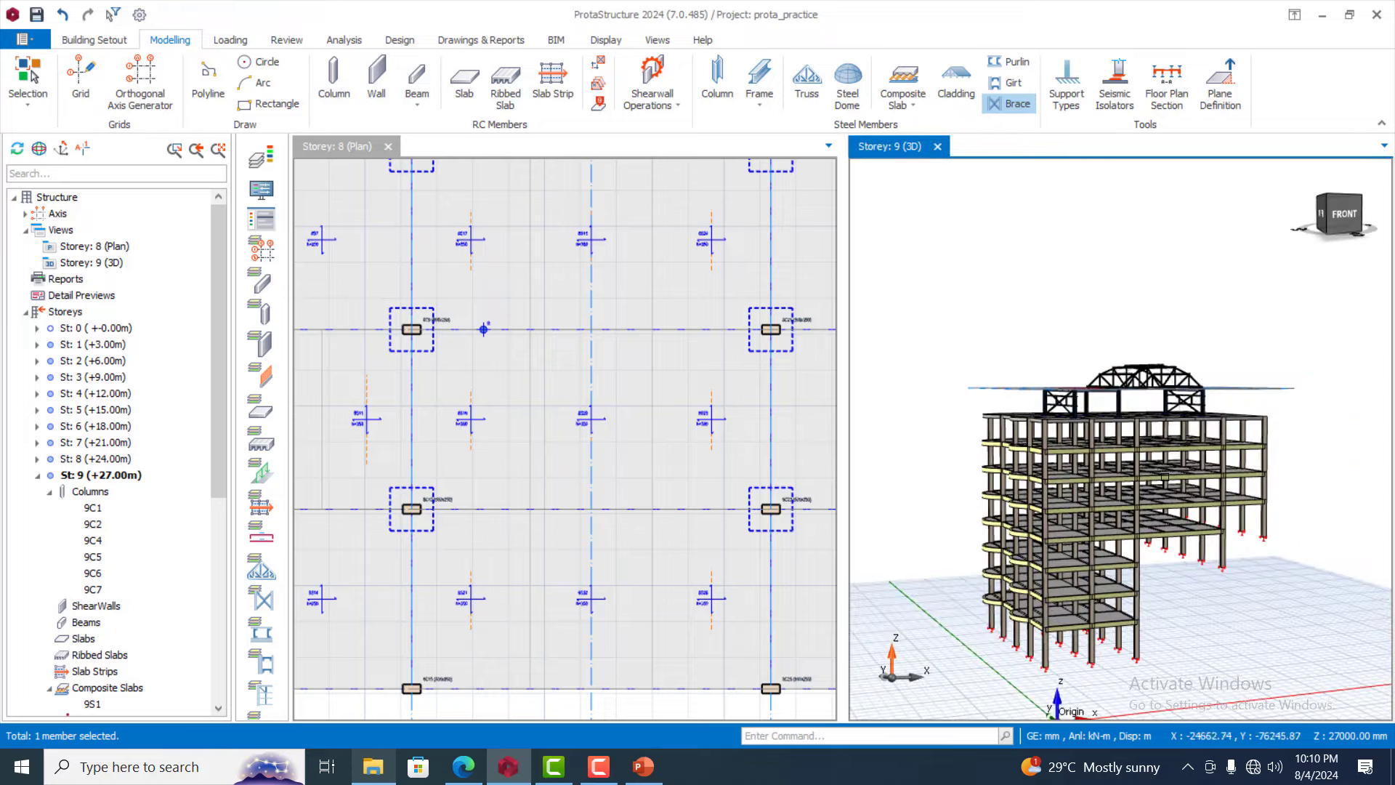
pyautogui.scroll(1, 1165, 477)
pyautogui.scroll(-1, 1154, 471)
pyautogui.moveTo(1233, 554); pyautogui.dragTo(1244, 604, button='middle')
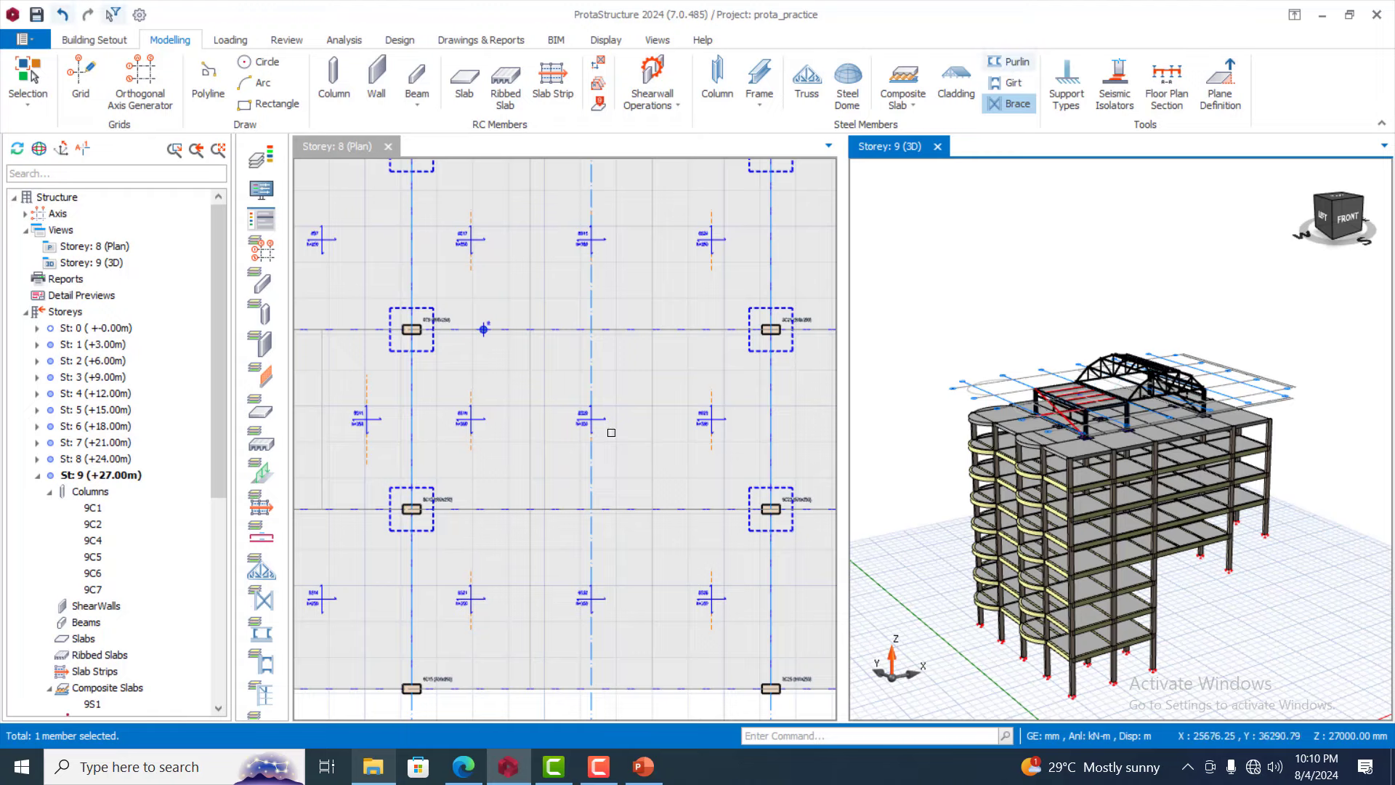
pyautogui.scroll(-5, 629, 303)
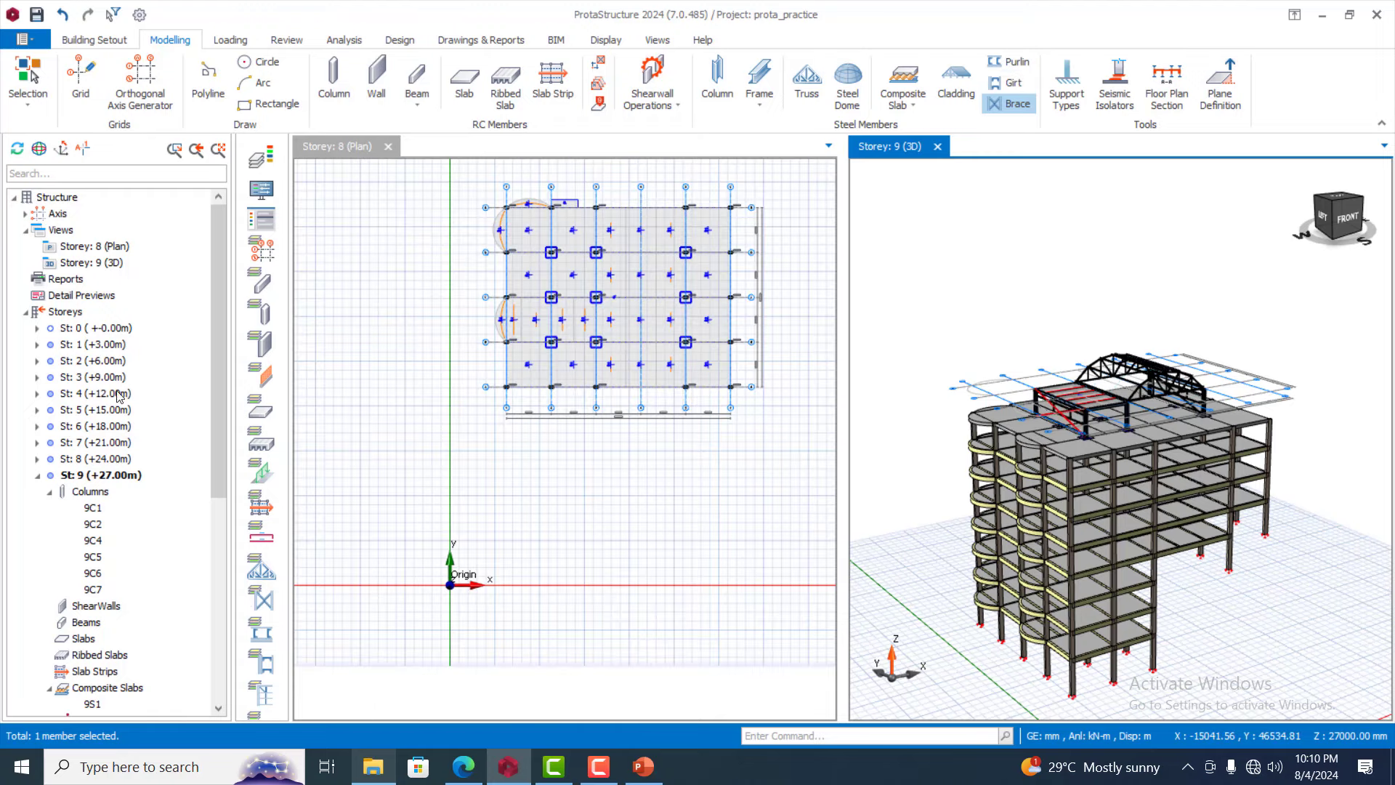
pyautogui.doubleClick(93, 345)
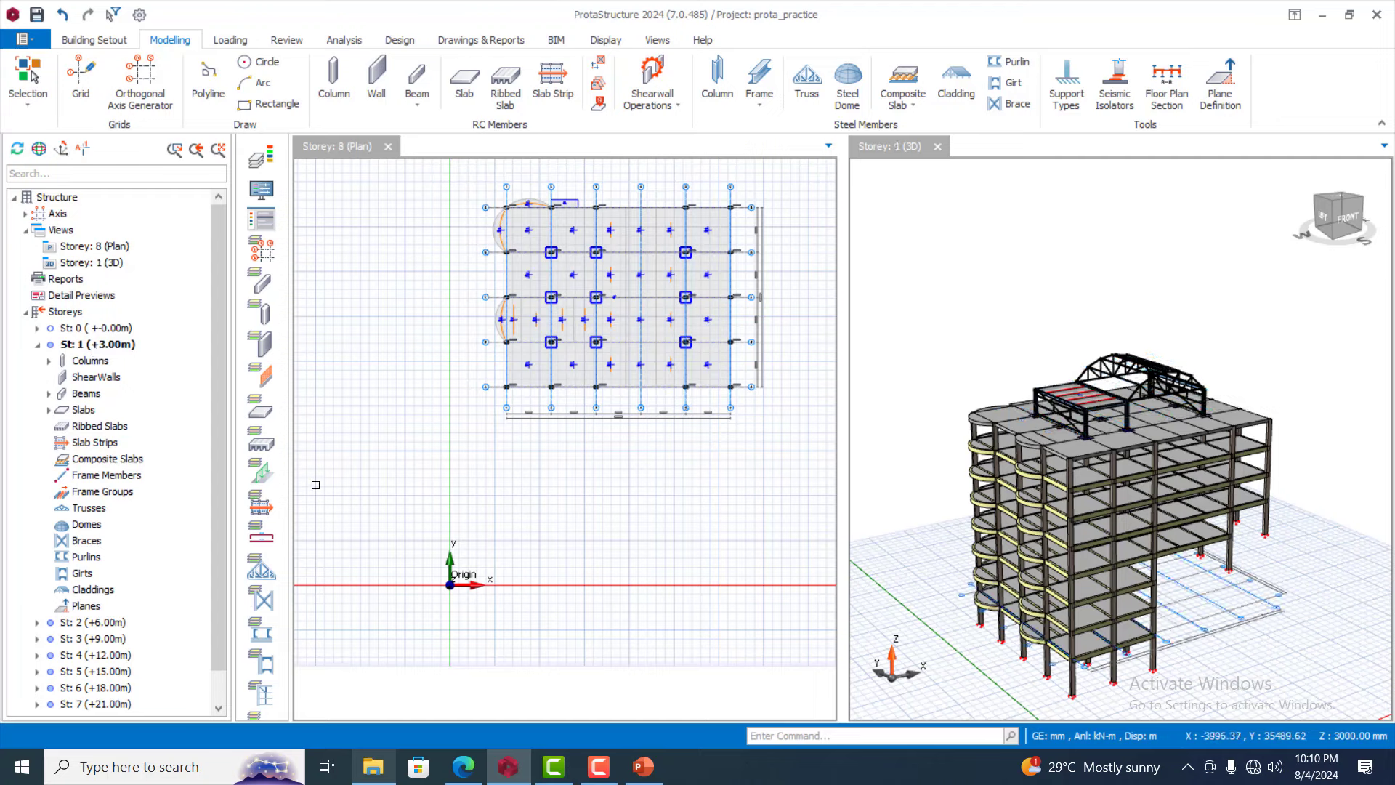
# Make storey 1 (+3.00m) the active storey of the plan view
pyautogui.click(394, 426)
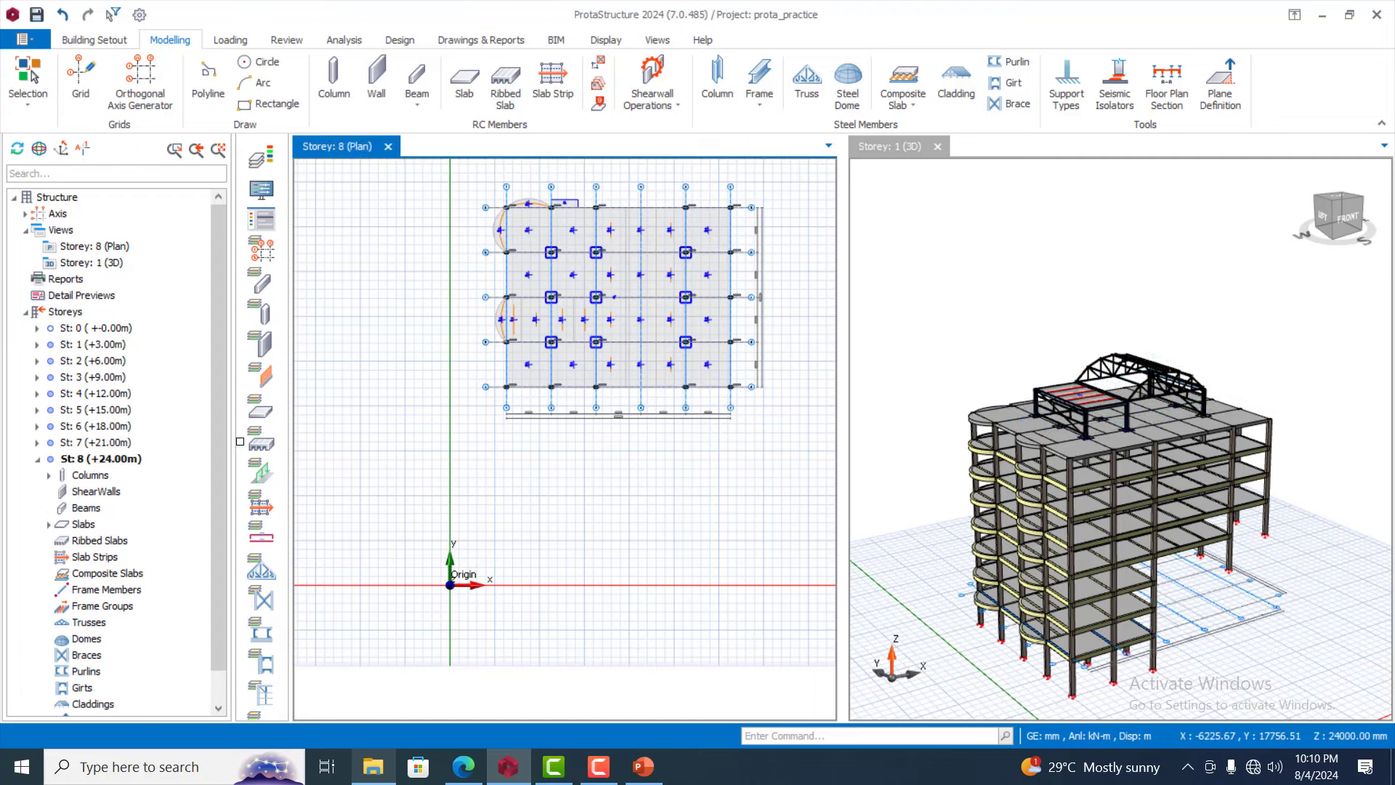
pyautogui.click(91, 345)
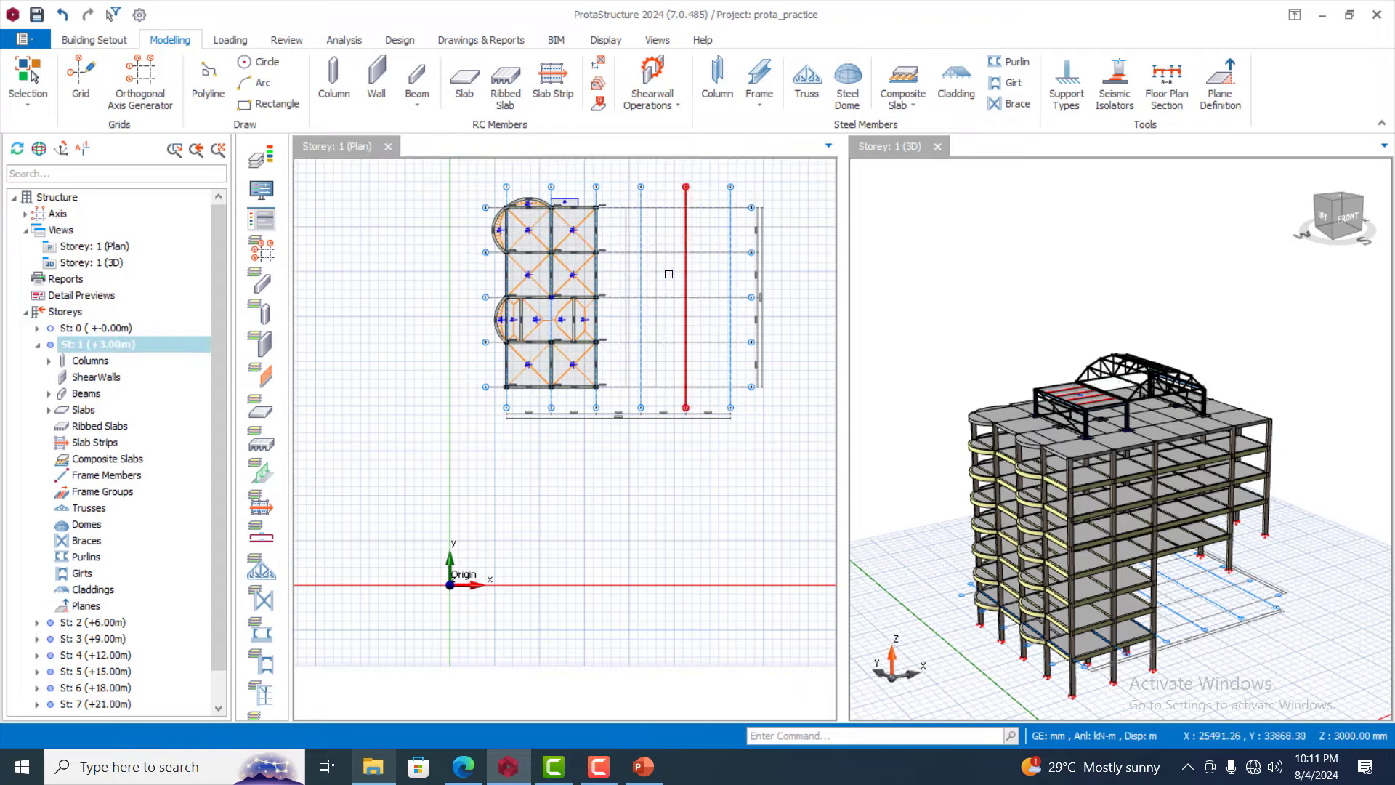
pyautogui.scroll(5, 669, 274)
pyautogui.scroll(-3, 640, 327)
pyautogui.scroll(2, 614, 374)
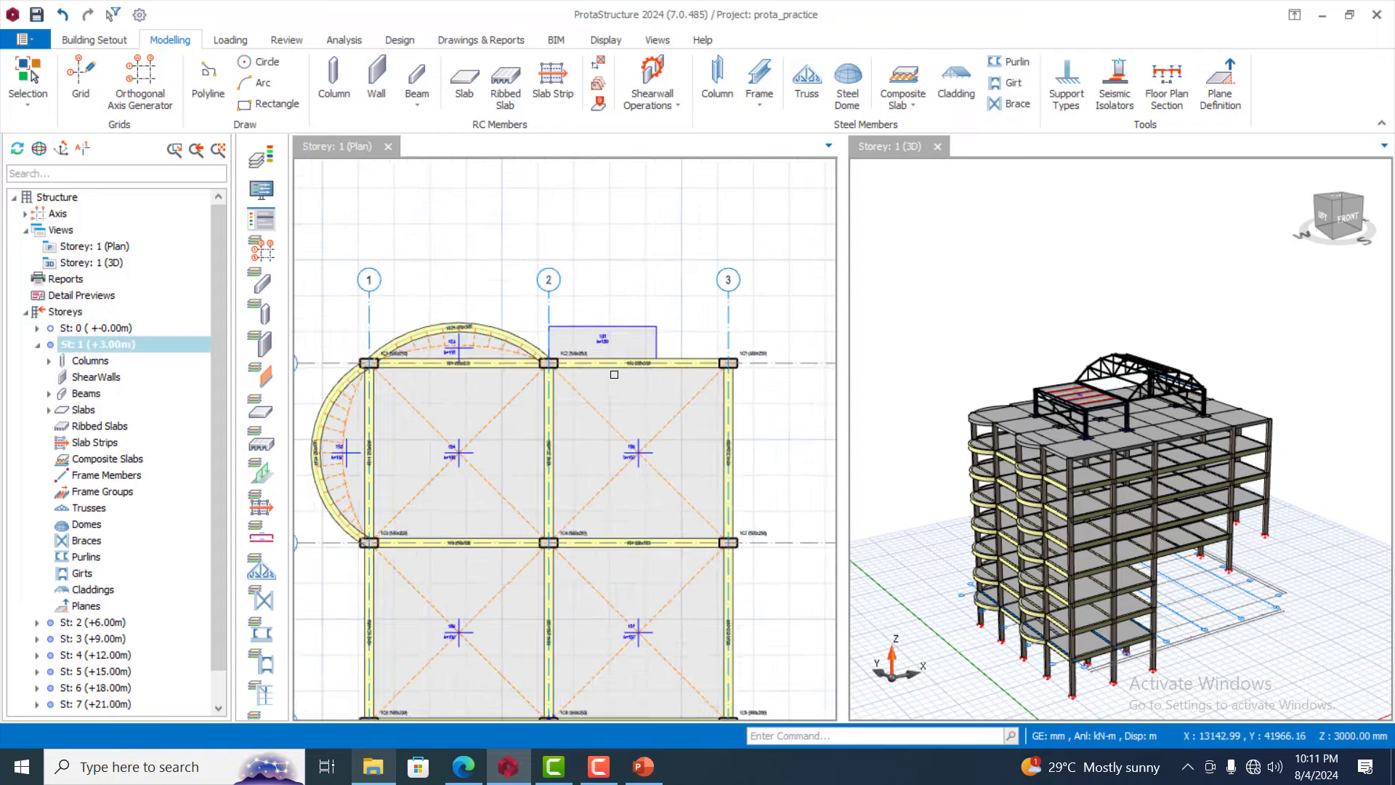
pyautogui.scroll(1, 614, 375)
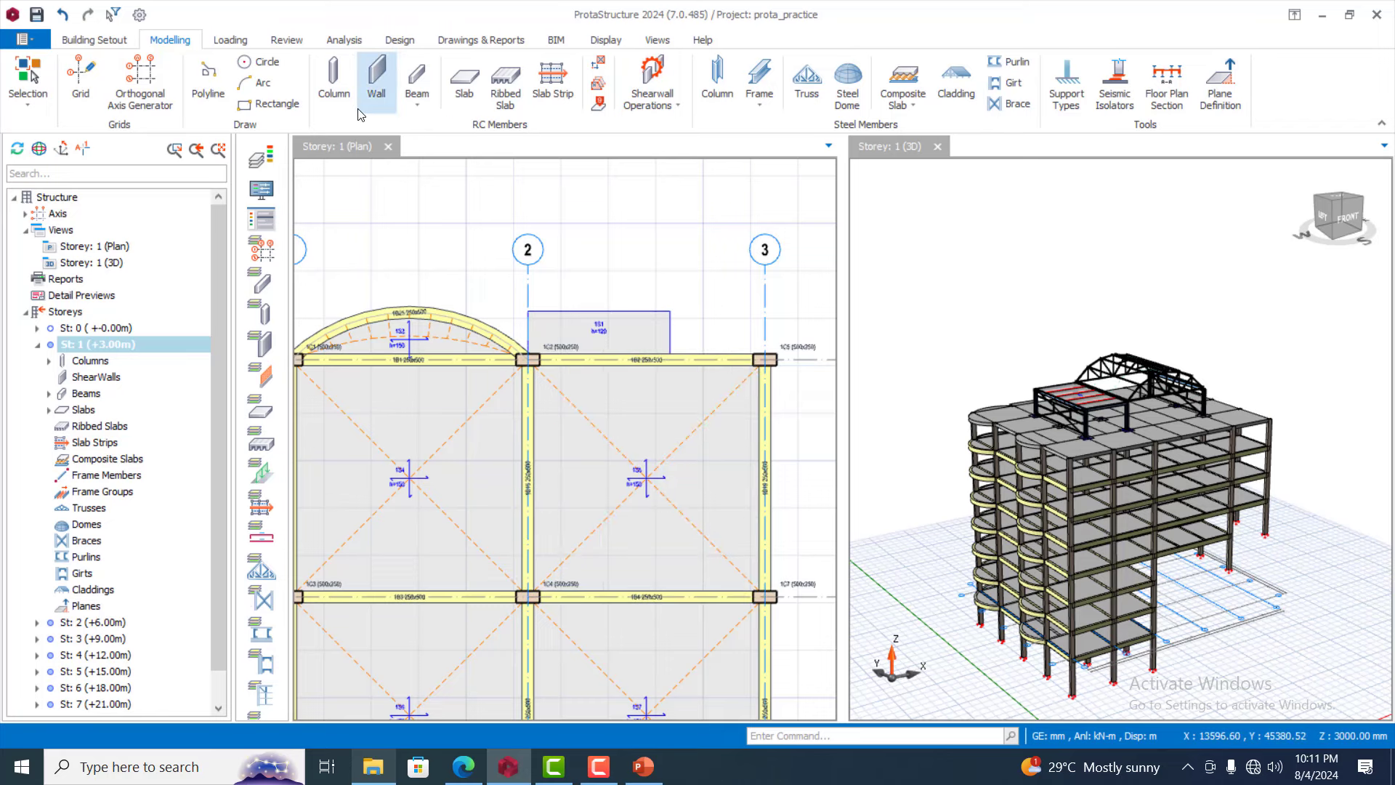
pyautogui.scroll(-3, 771, 330)
pyautogui.scroll(-1, 680, 333)
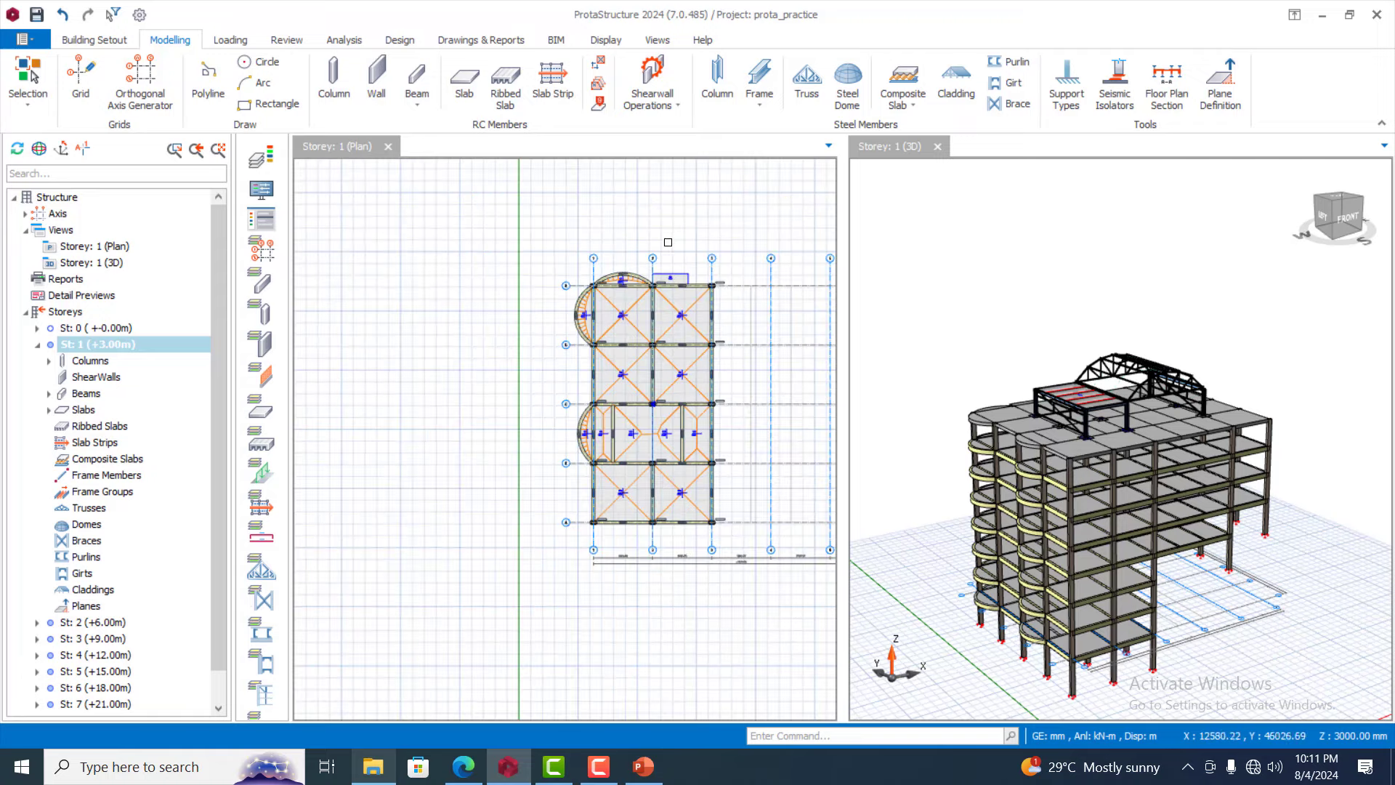
pyautogui.scroll(1, 654, 319)
pyautogui.scroll(1, 551, 297)
pyautogui.click(552, 297)
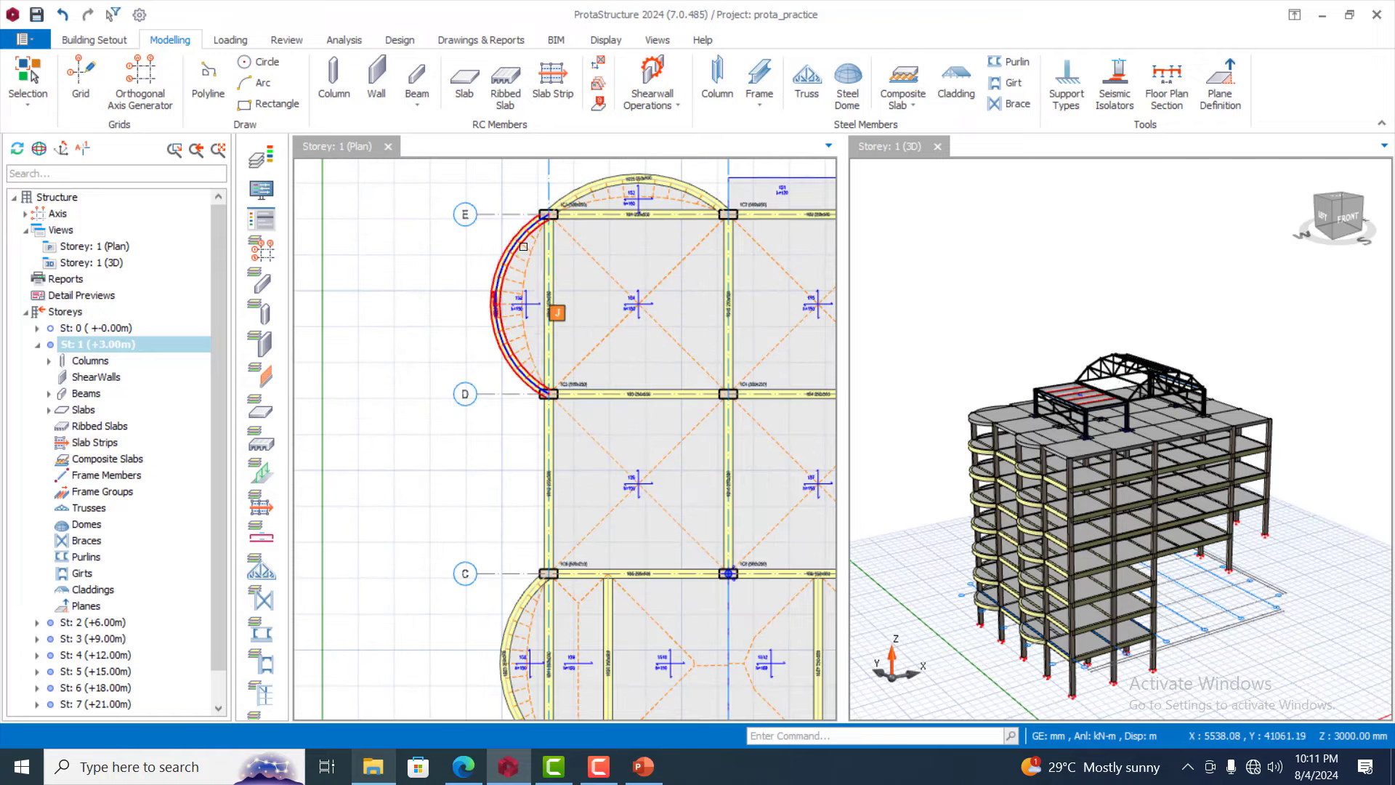
pyautogui.scroll(2, 548, 269)
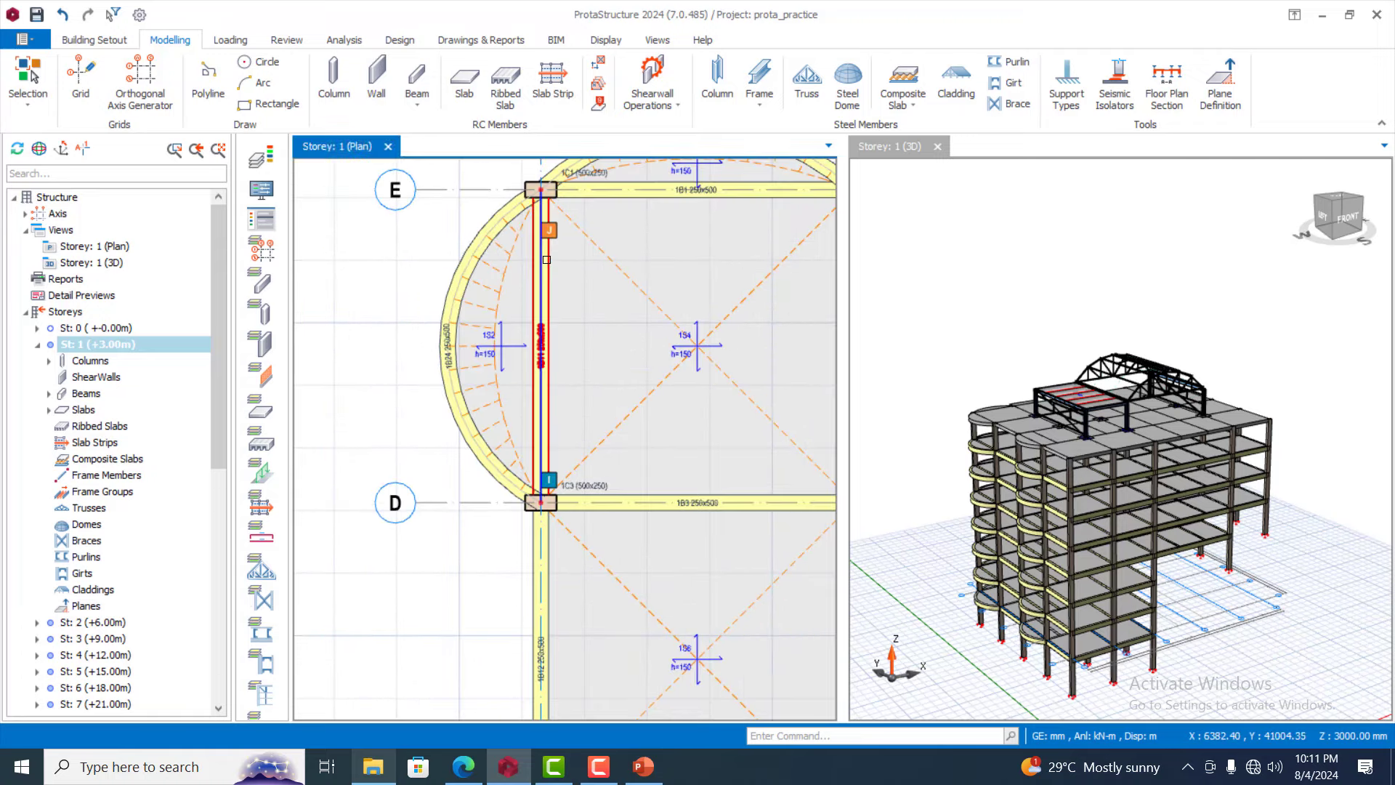
pyautogui.click(546, 260)
pyautogui.rightClick(546, 260)
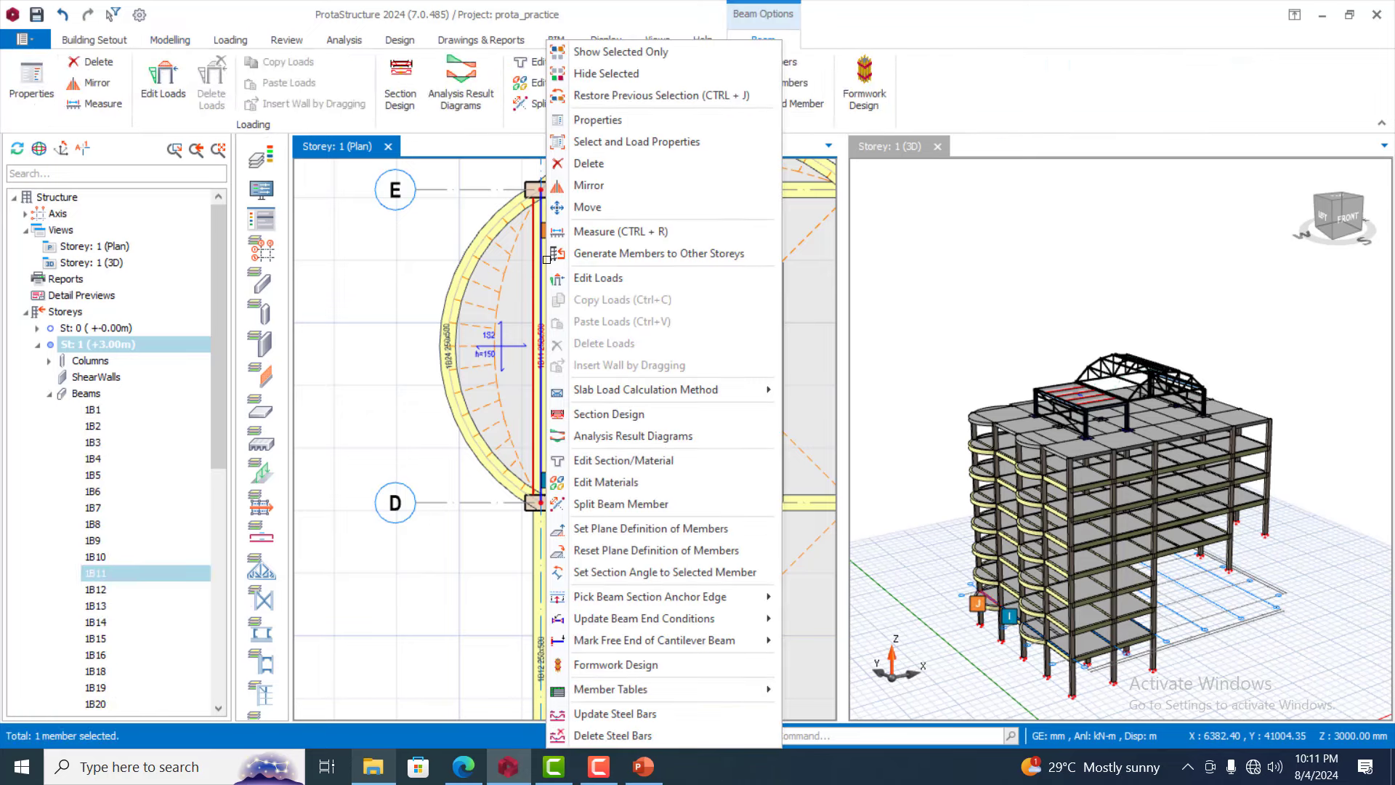
pyautogui.click(395, 256)
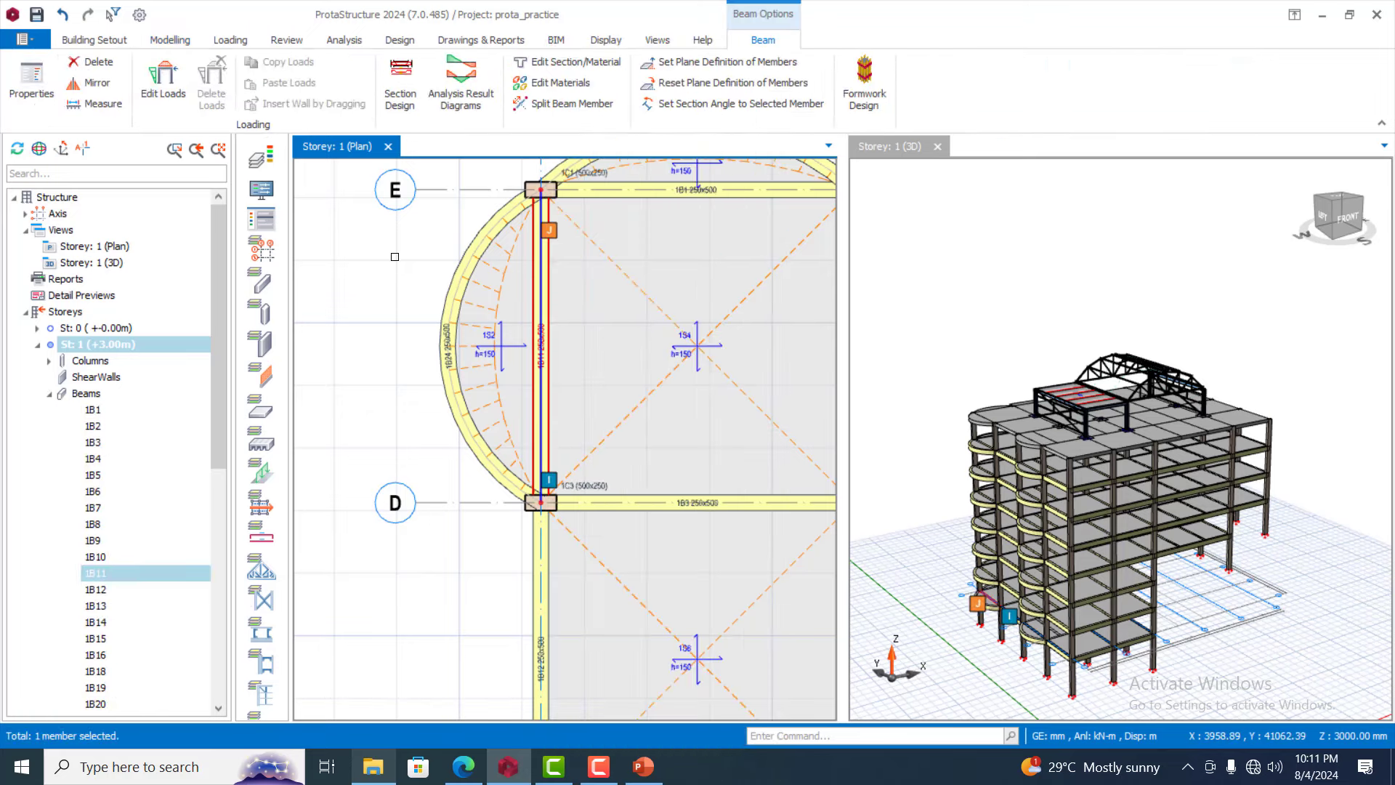
# Open the load editor for storey 1
pyautogui.click(96, 41)
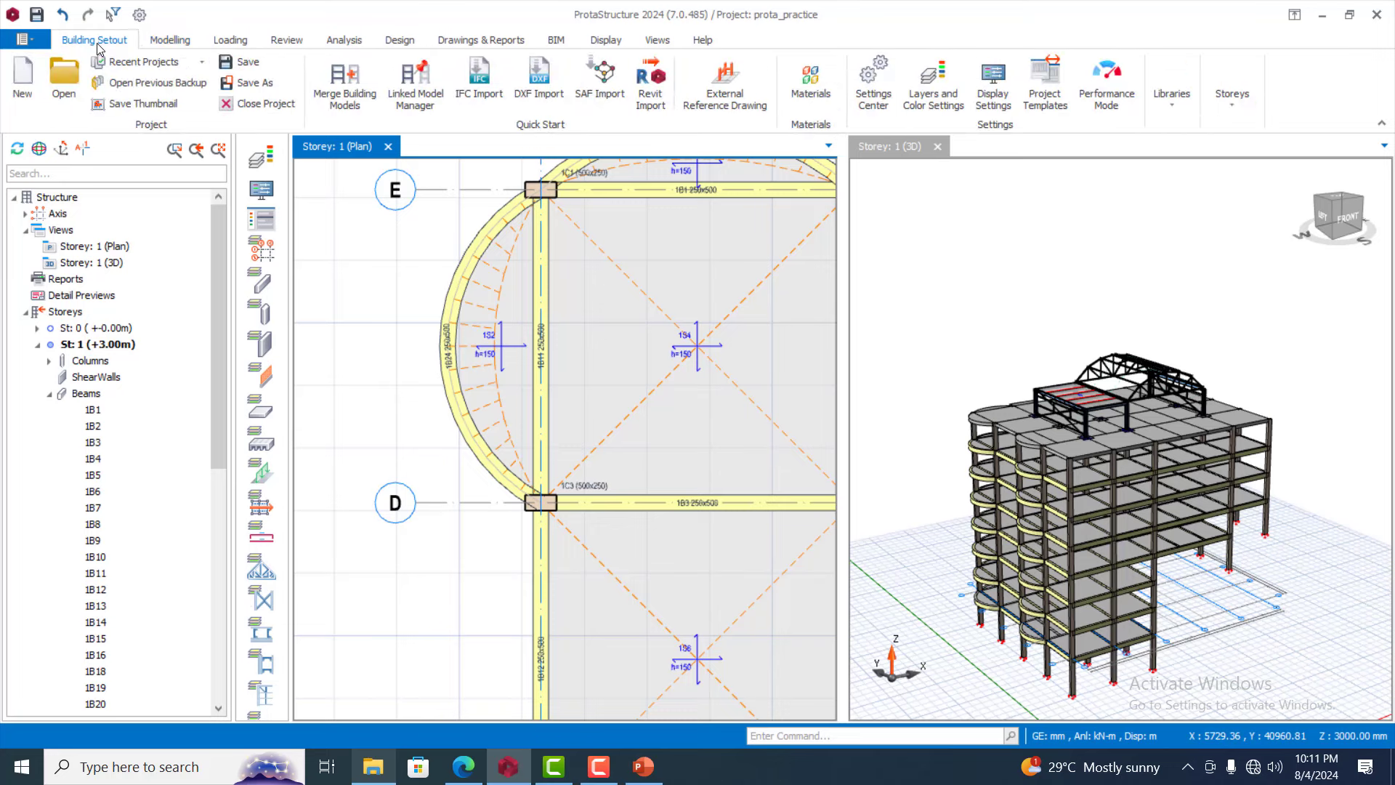
pyautogui.click(162, 41)
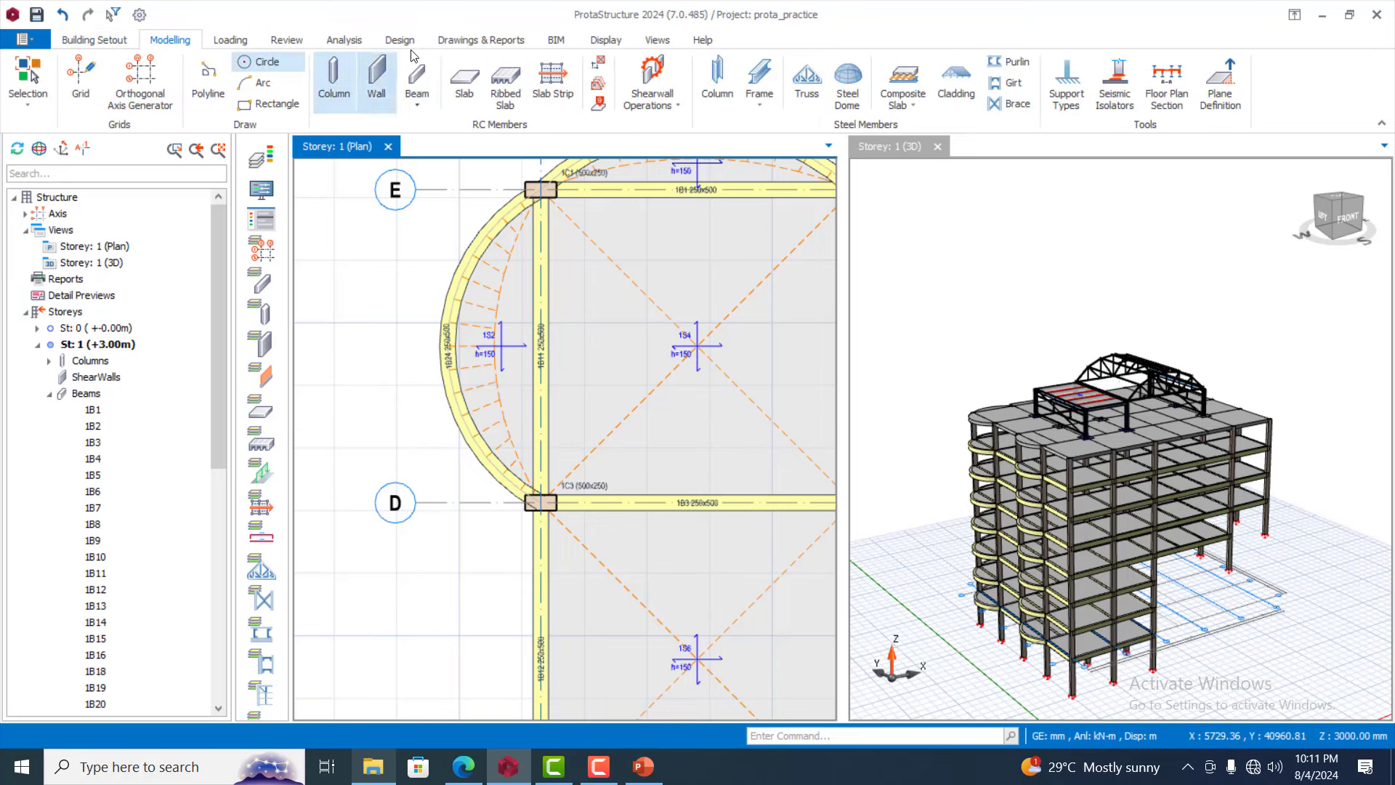
pyautogui.click(231, 42)
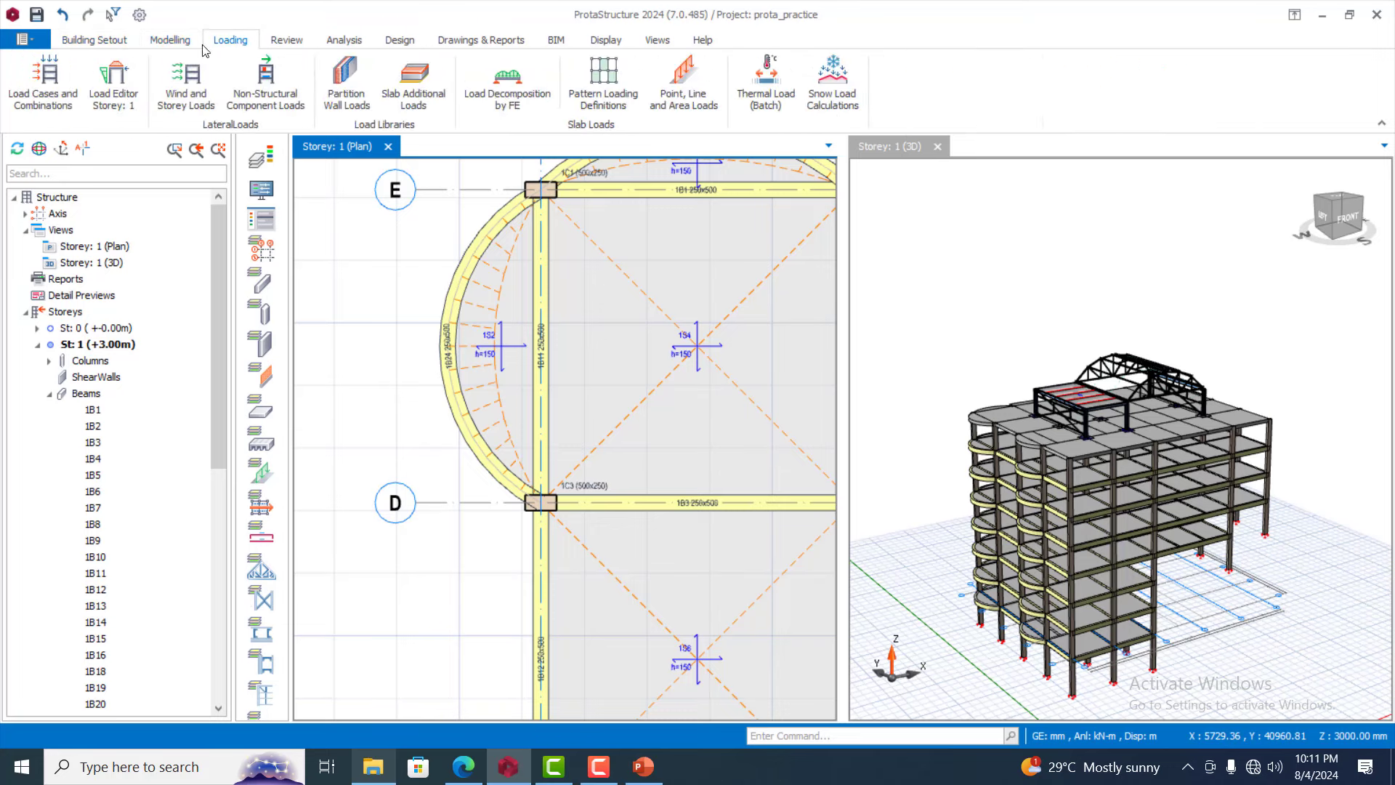
pyautogui.click(116, 87)
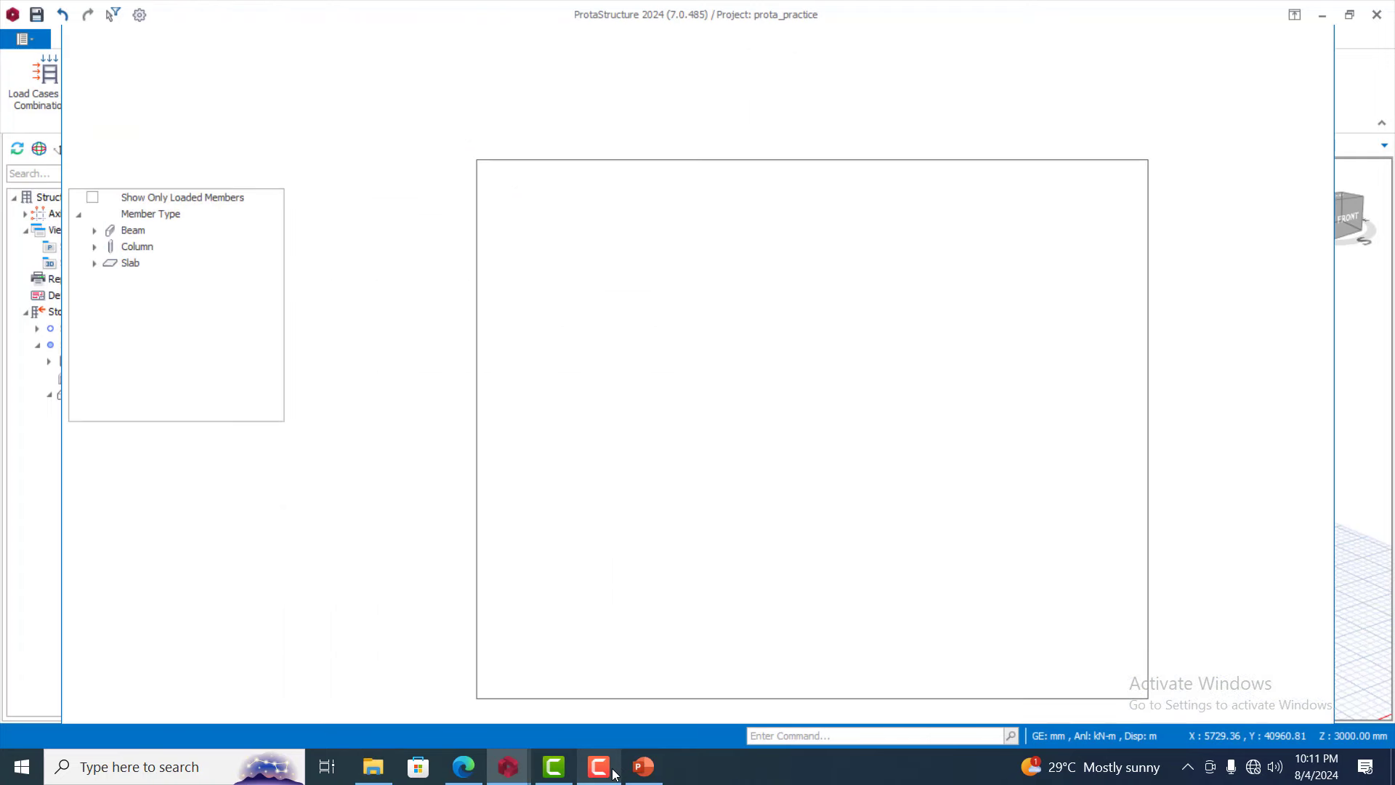
pyautogui.click(611, 772)
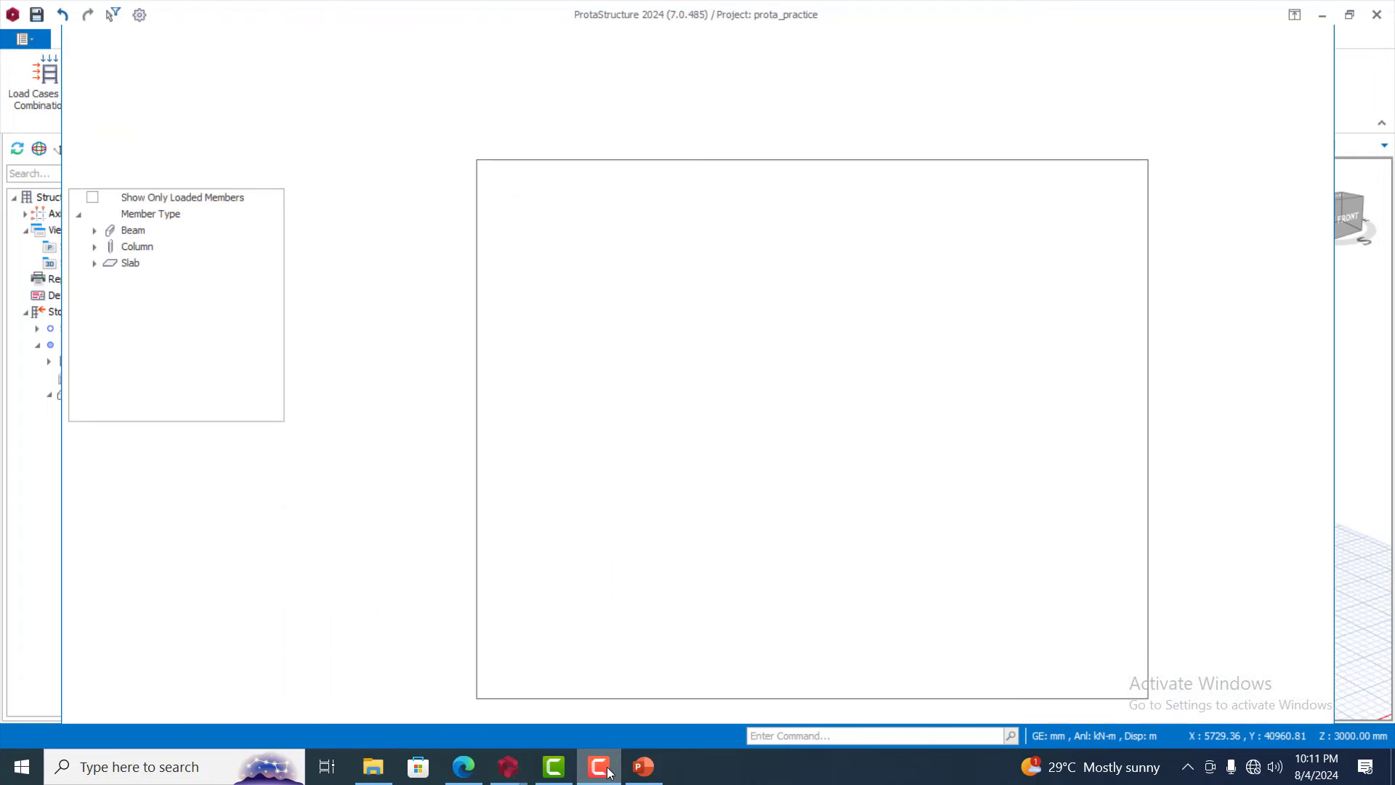
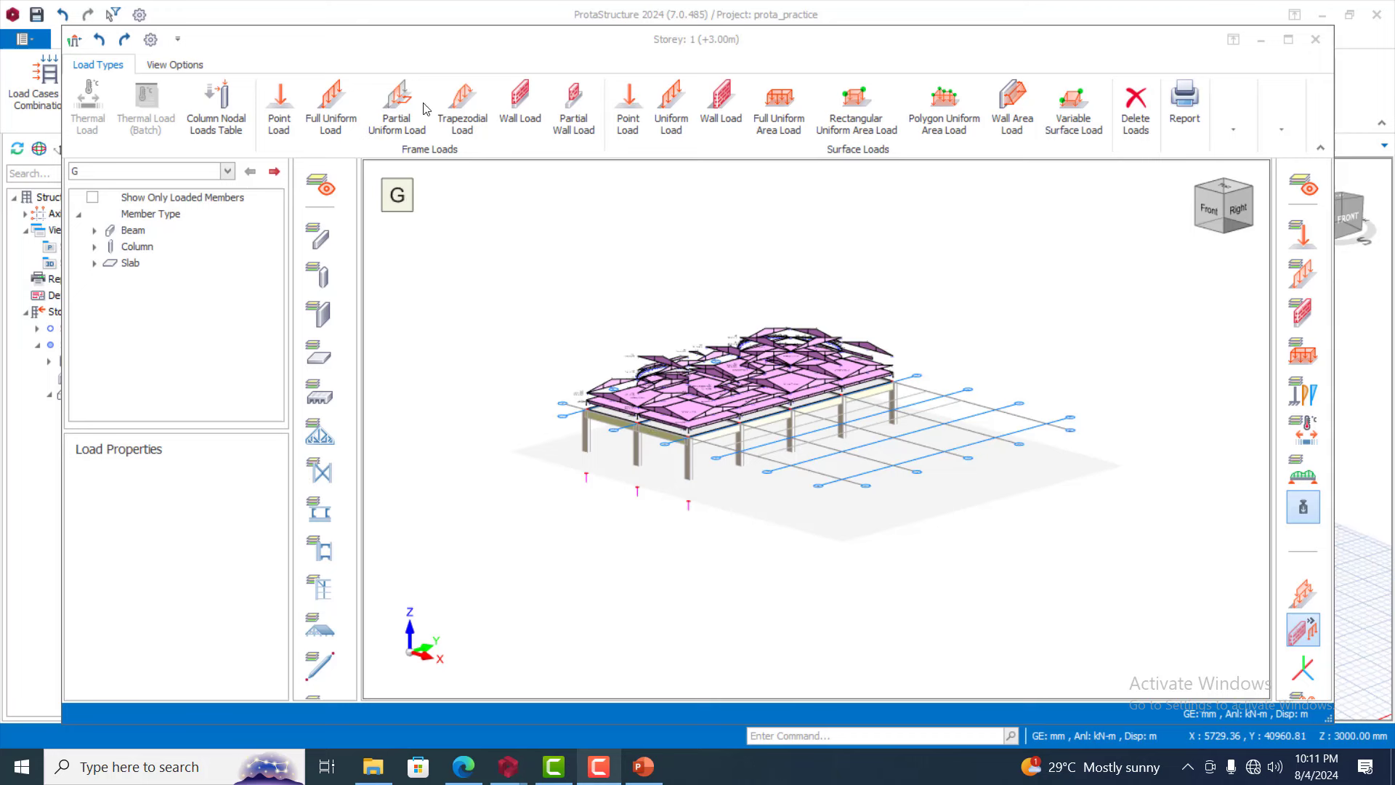
# Assign a 2.40 kN/m2 frame wall load, 3000 mm high and 100 mm thick, to all storey 1 beams and leave the load editor
pyautogui.click(513, 98)
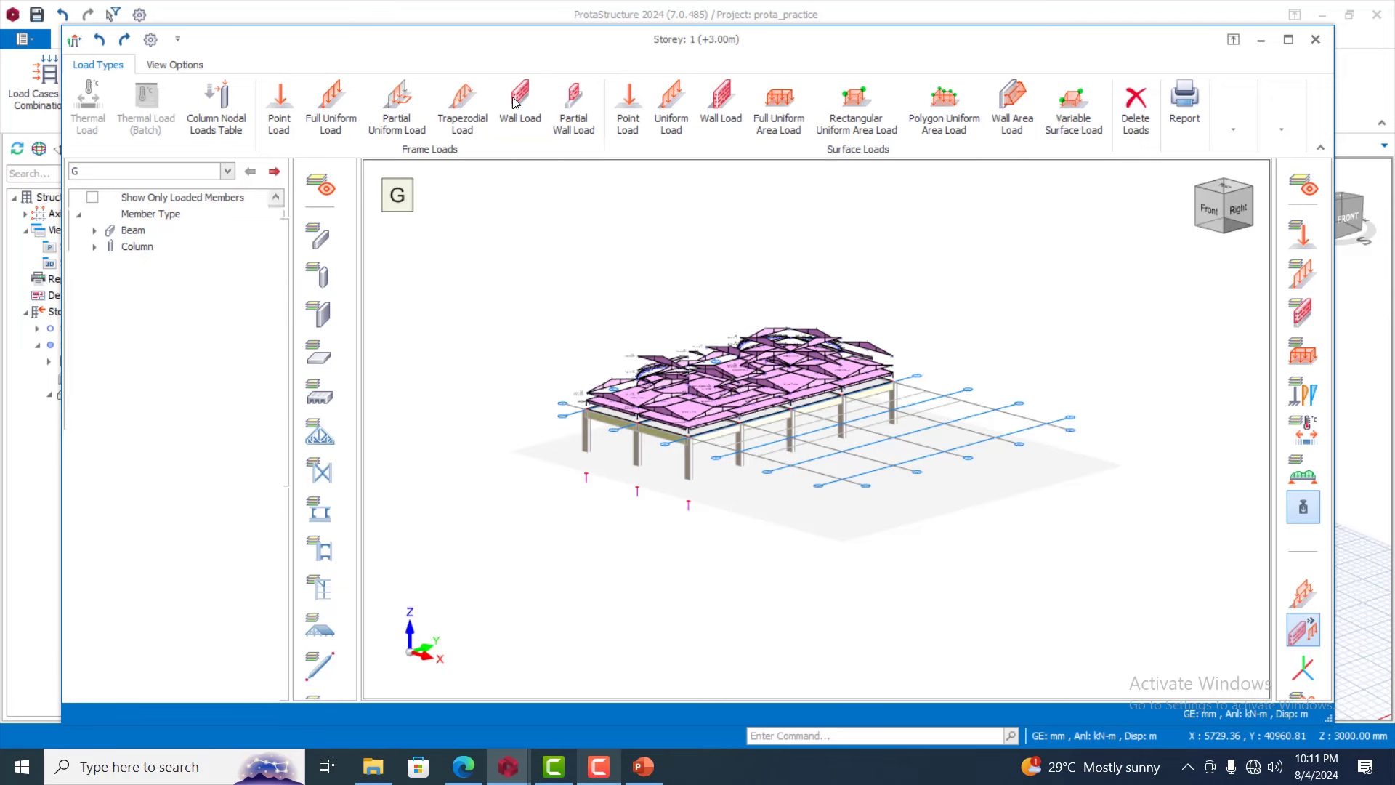
pyautogui.click(513, 102)
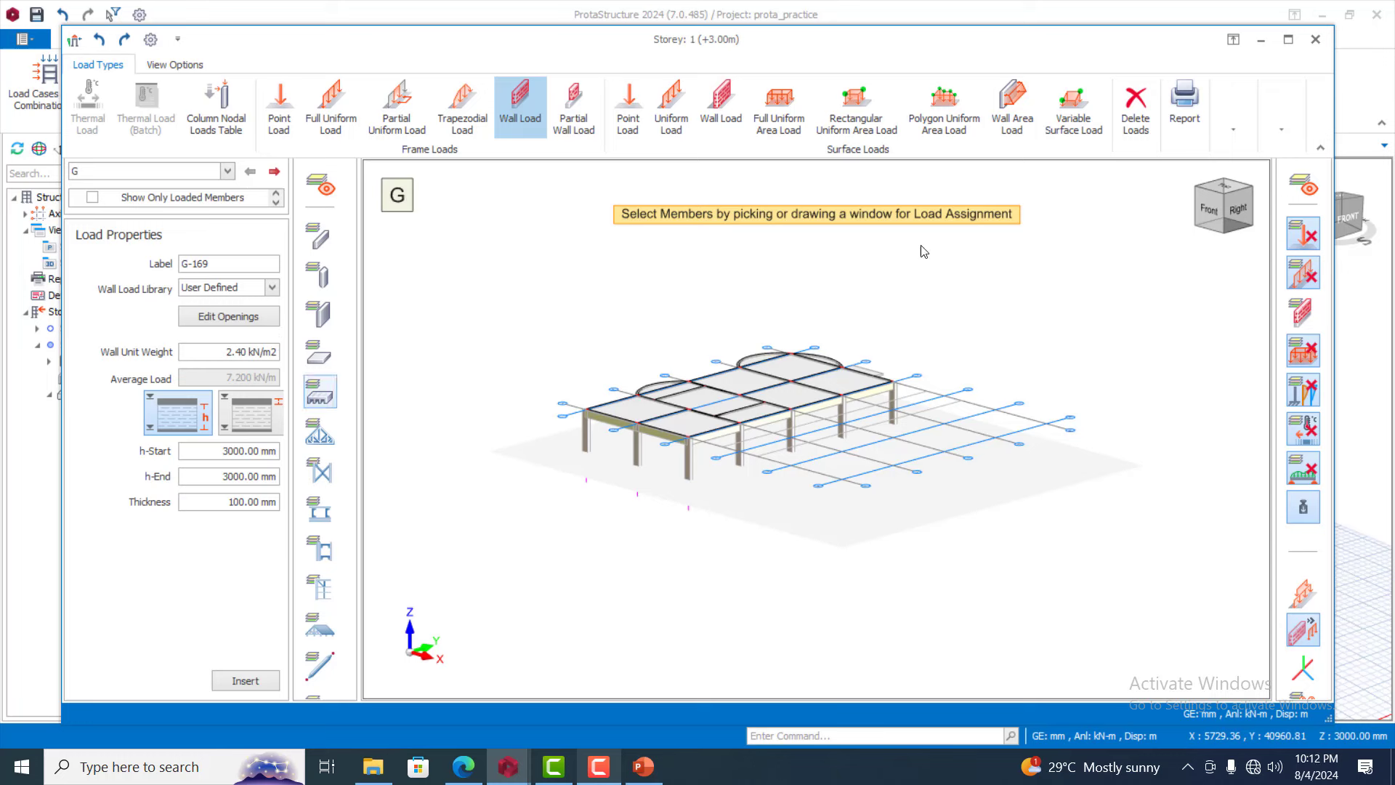
pyautogui.moveTo(488, 290); pyautogui.dragTo(949, 446)
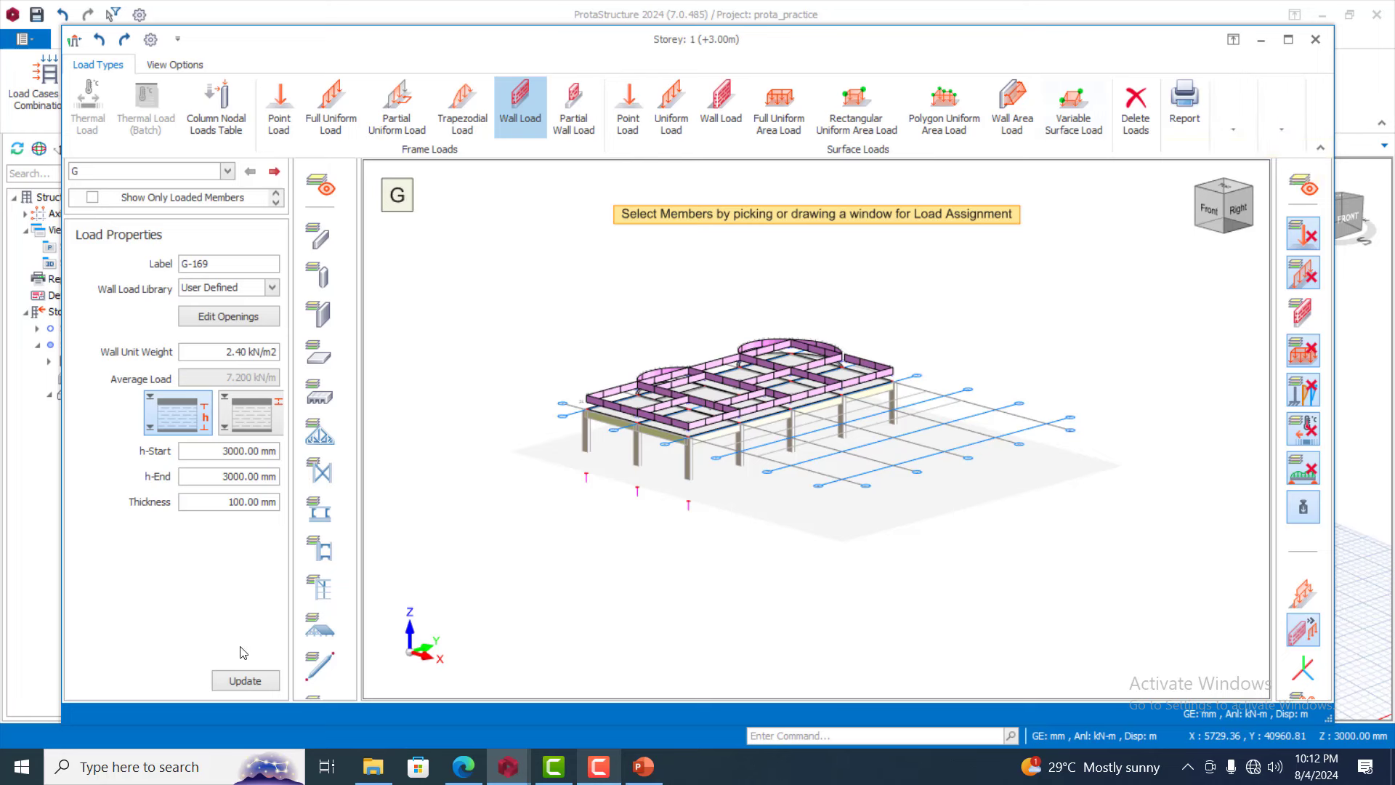
pyautogui.click(237, 683)
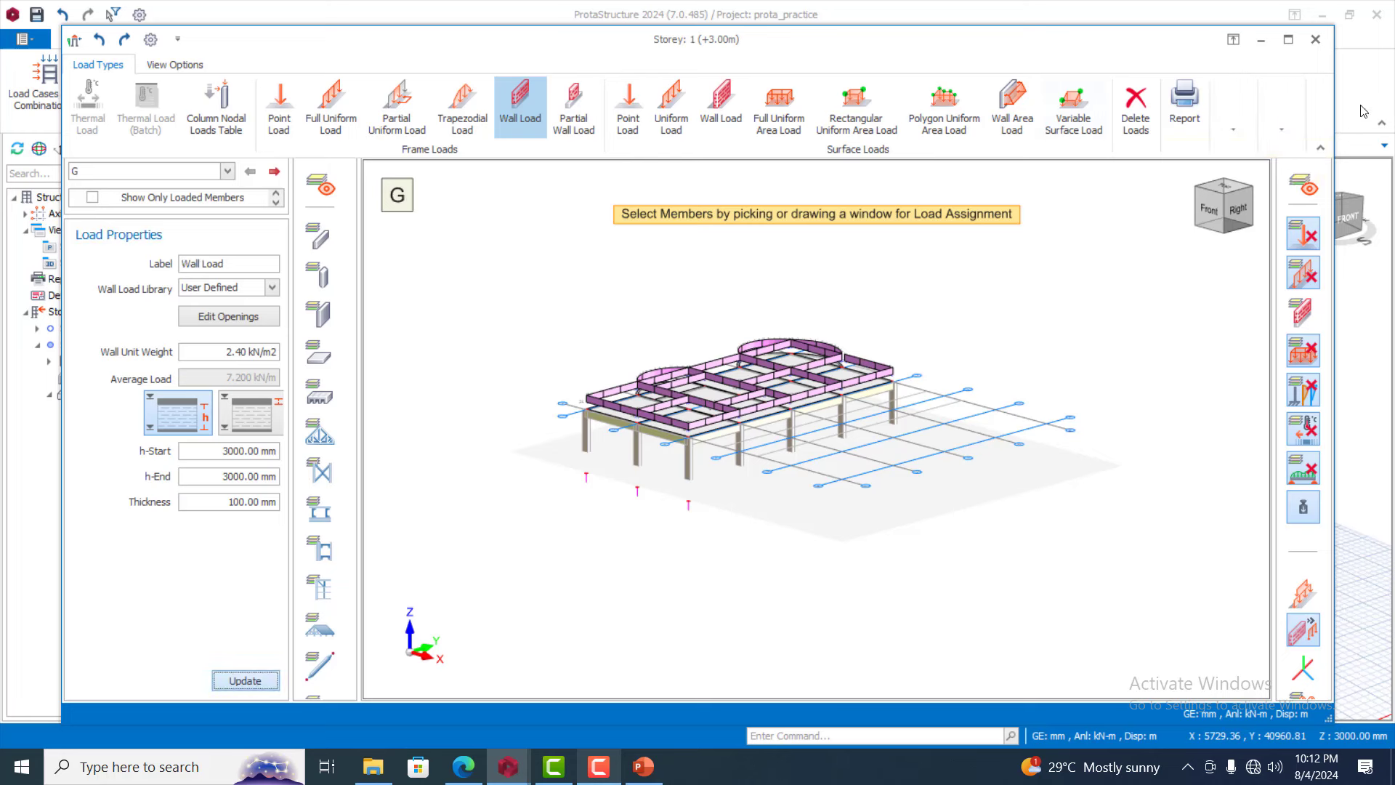
pyautogui.click(1315, 40)
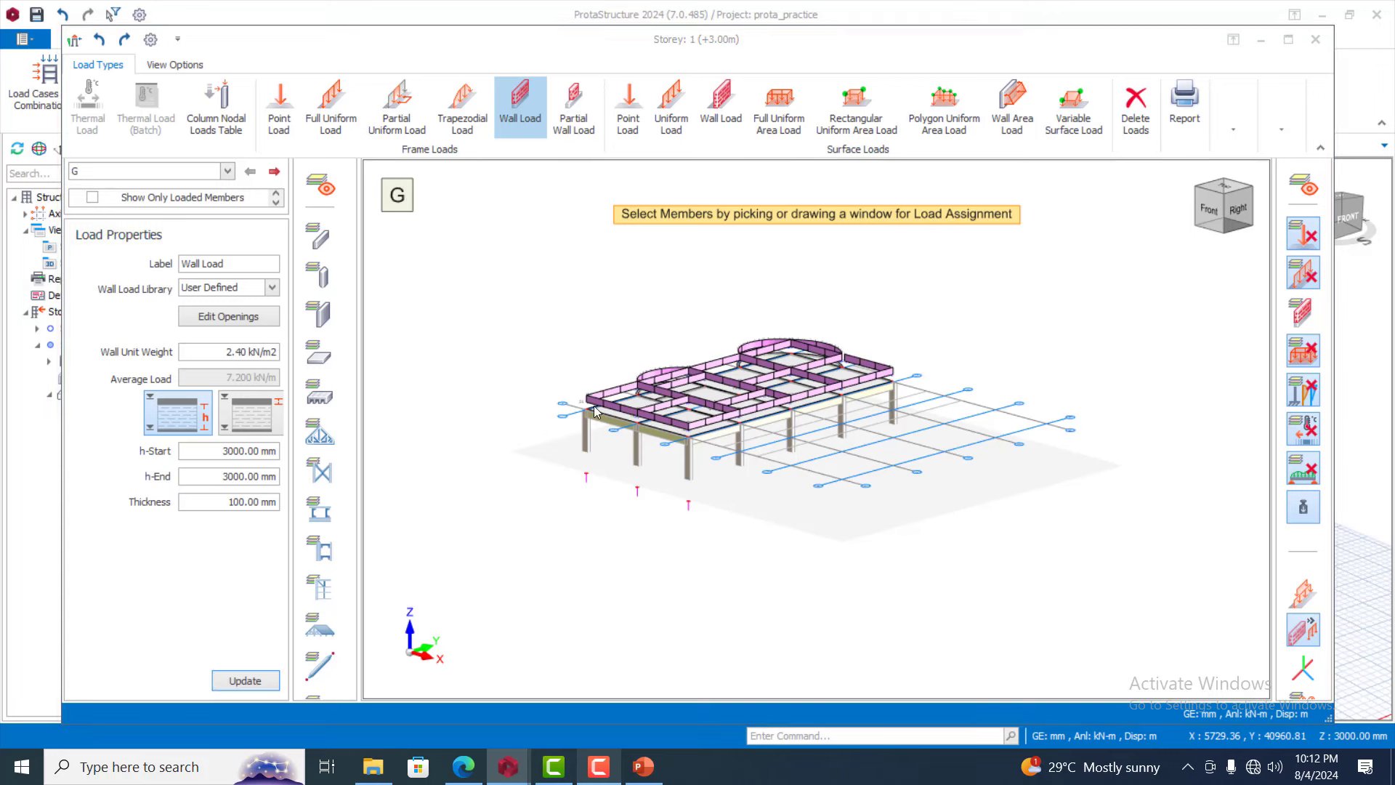
pyautogui.click(670, 439)
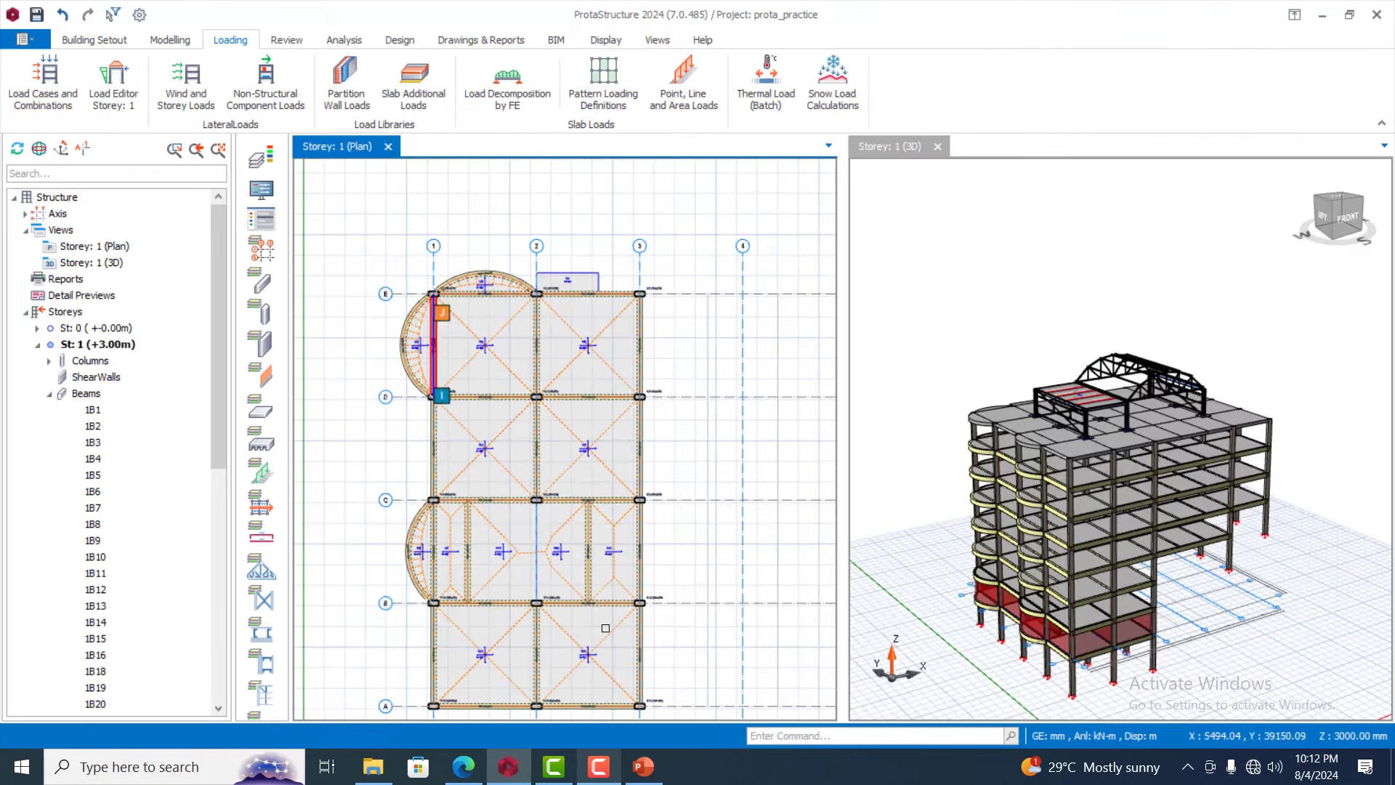
# Examine the wall loads assigned to the storey 1 beams in the 3D view and the plan
pyautogui.scroll(-2, 1147, 632)
pyautogui.moveTo(1148, 627); pyautogui.dragTo(1097, 607)
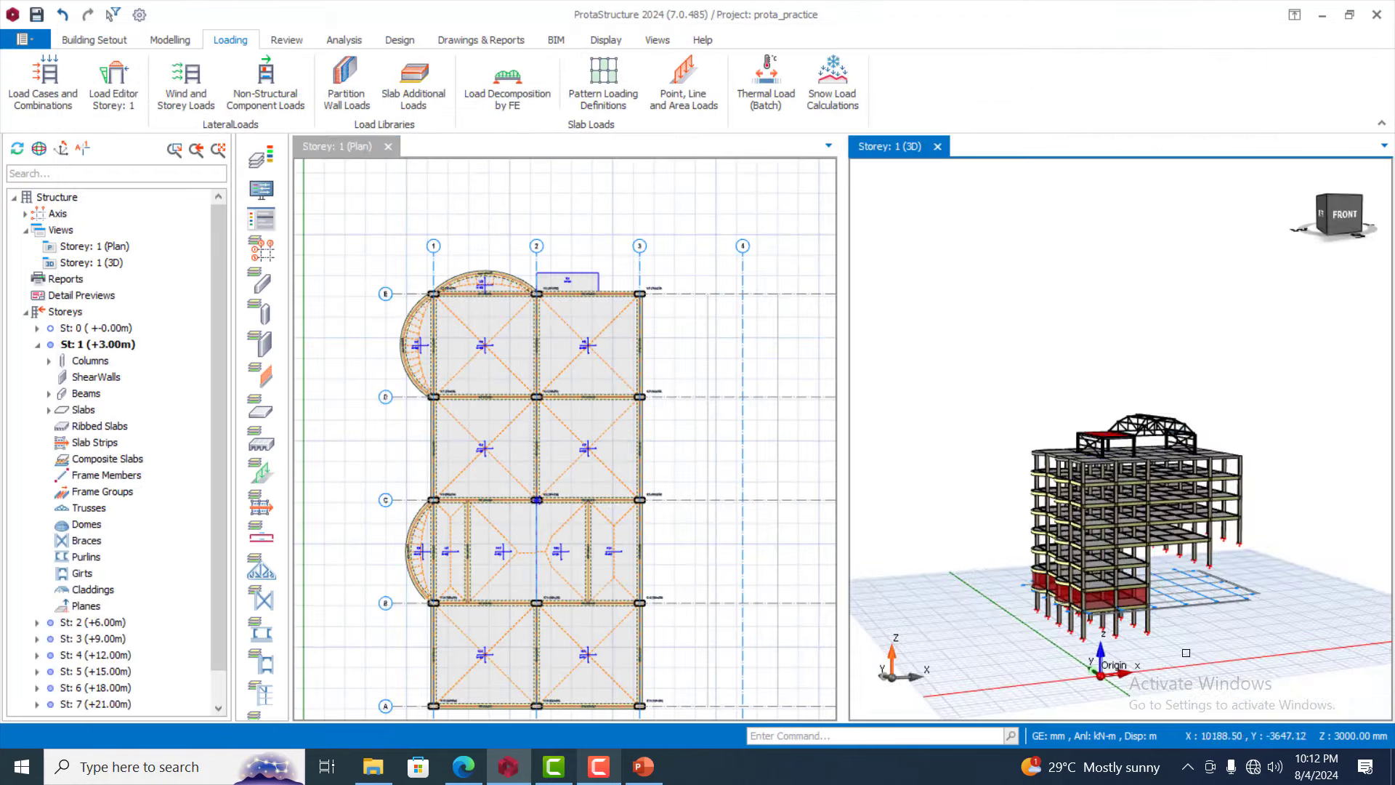
pyautogui.moveTo(1187, 652); pyautogui.dragTo(1125, 642)
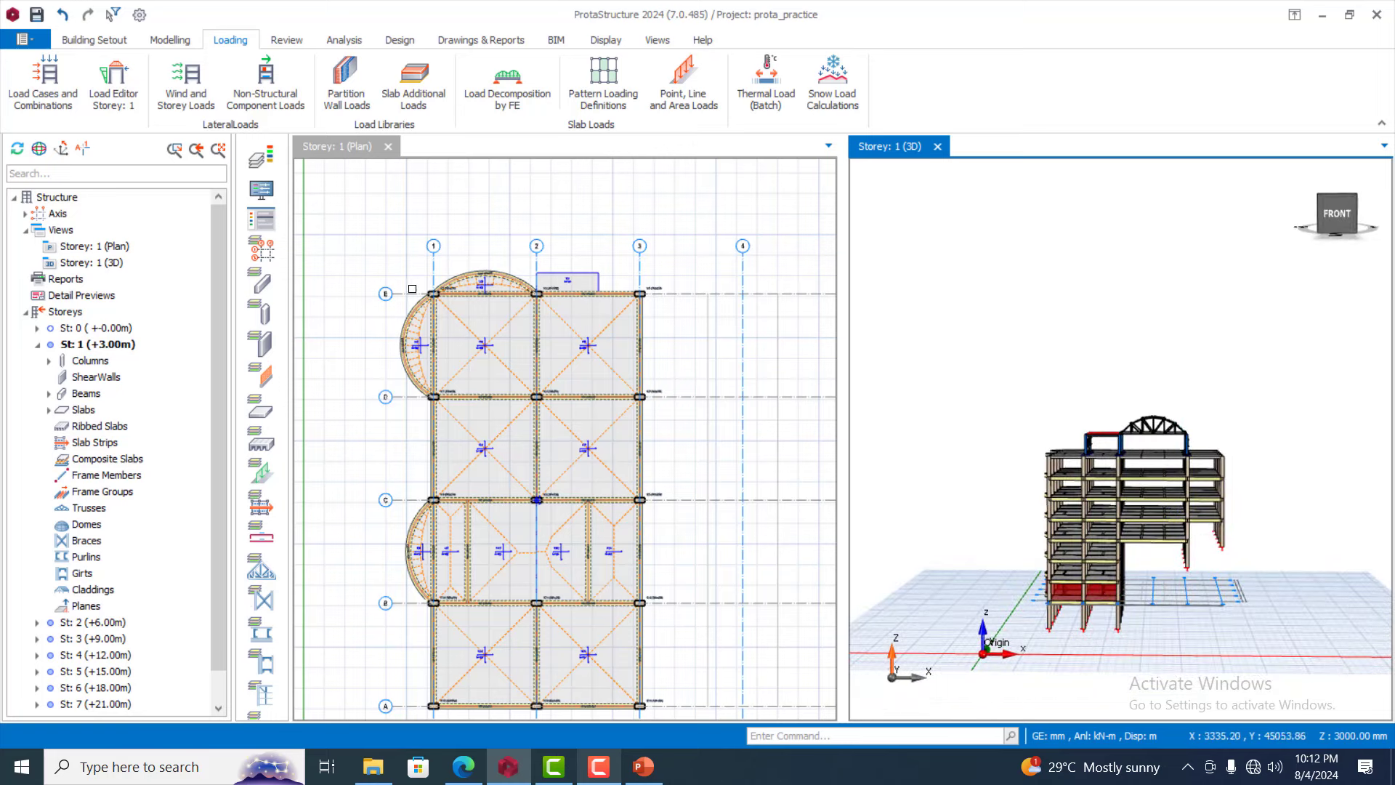
pyautogui.scroll(6, 428, 294)
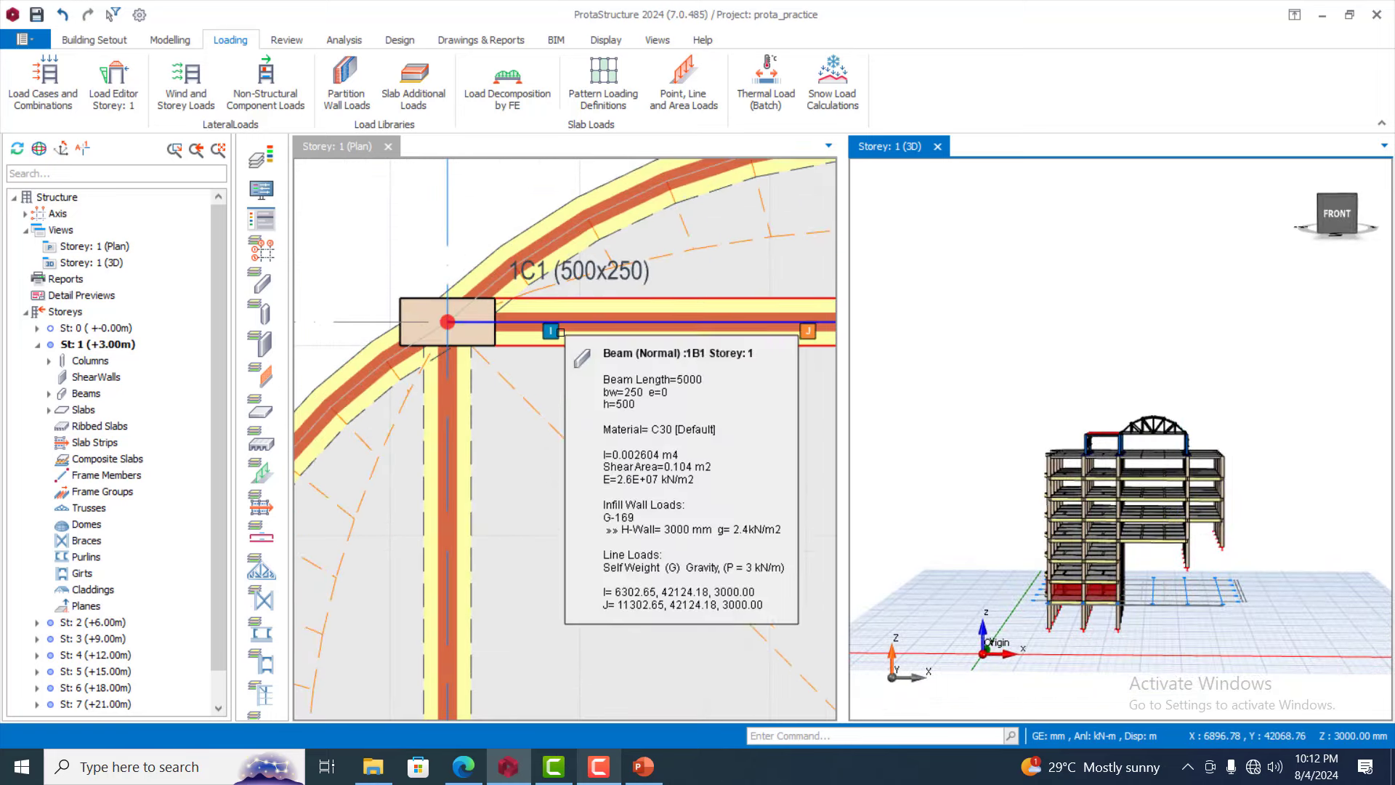
pyautogui.scroll(-8, 561, 332)
pyautogui.scroll(6, 647, 325)
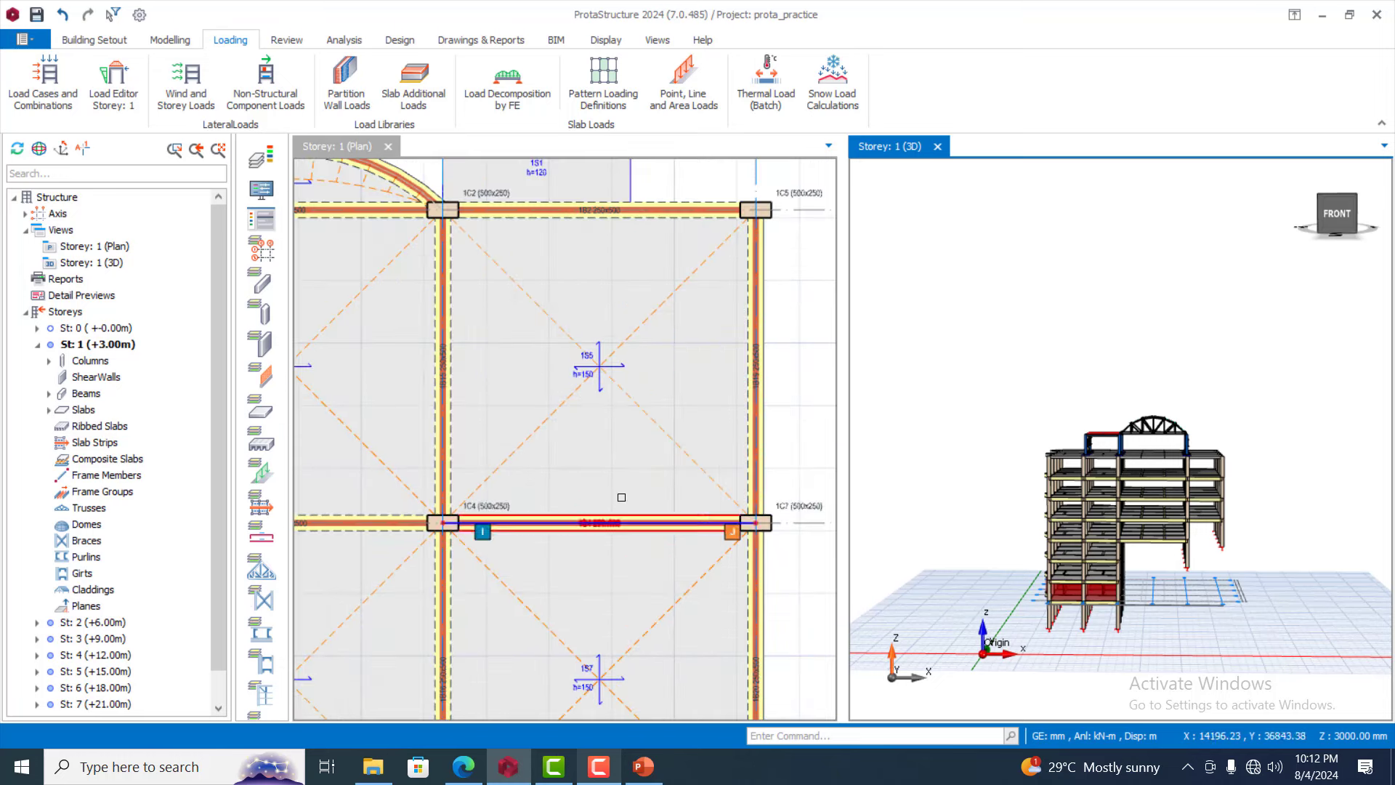
# Set up a line slab load with the 200 Brick Wall - Malaysia wall type and a wall height of 3 m
pyautogui.click(687, 91)
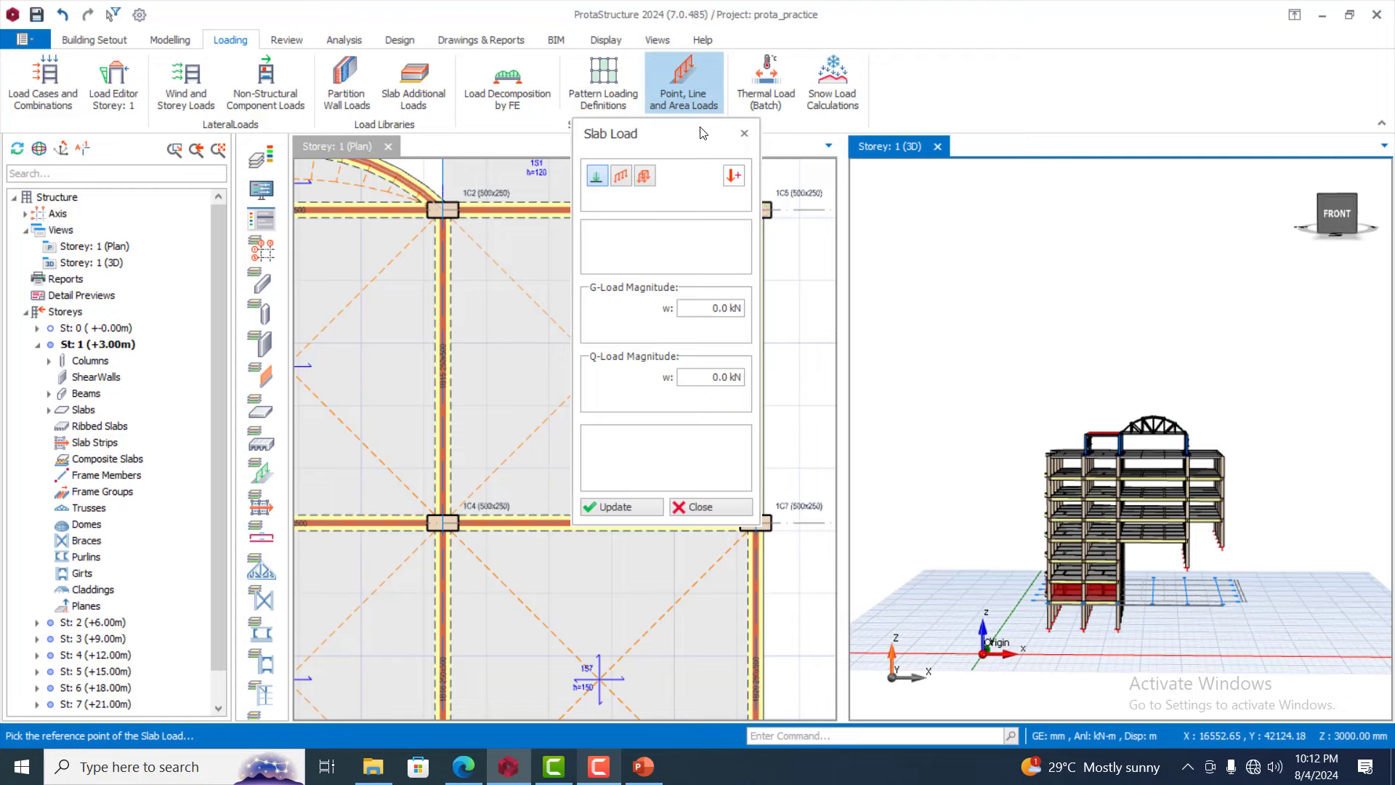
pyautogui.moveTo(705, 133); pyautogui.dragTo(1014, 139)
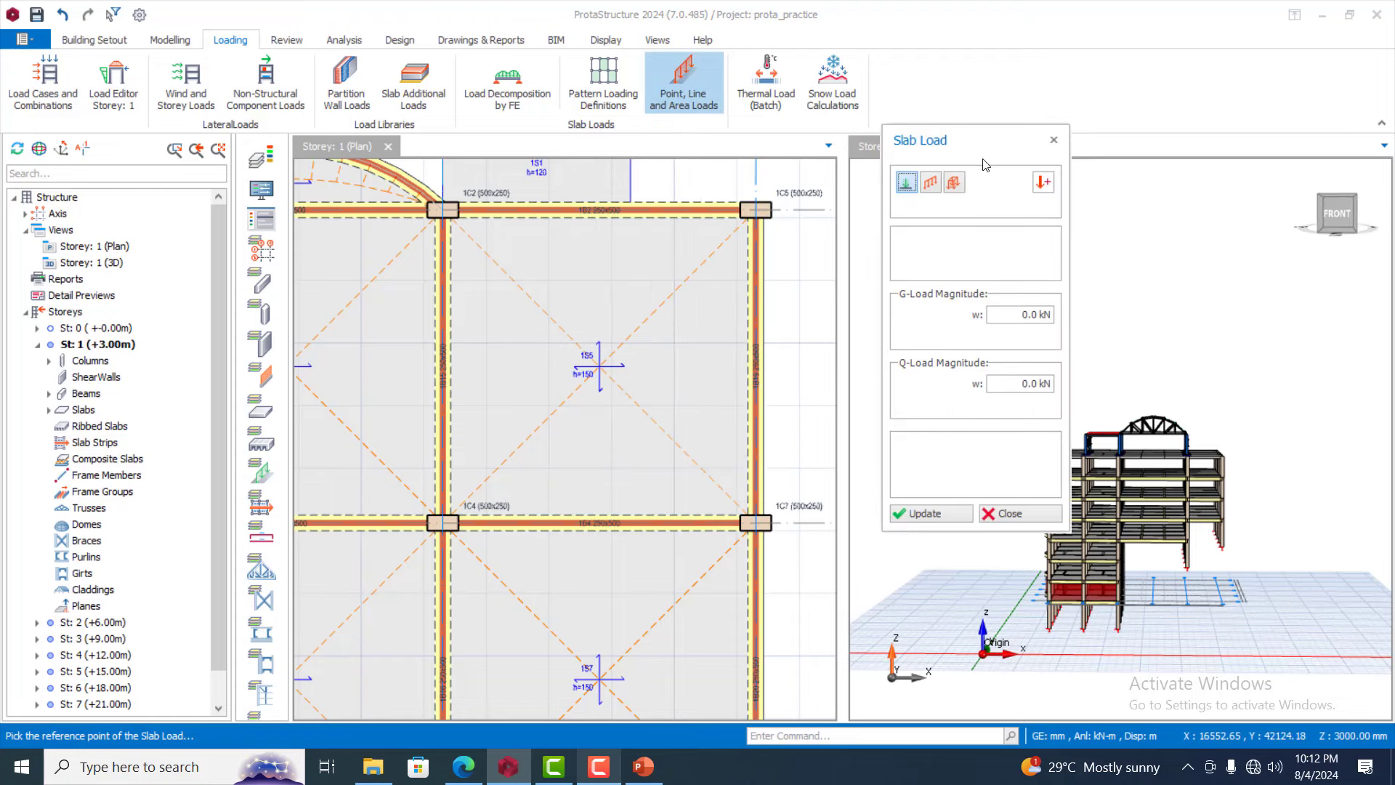
pyautogui.click(932, 186)
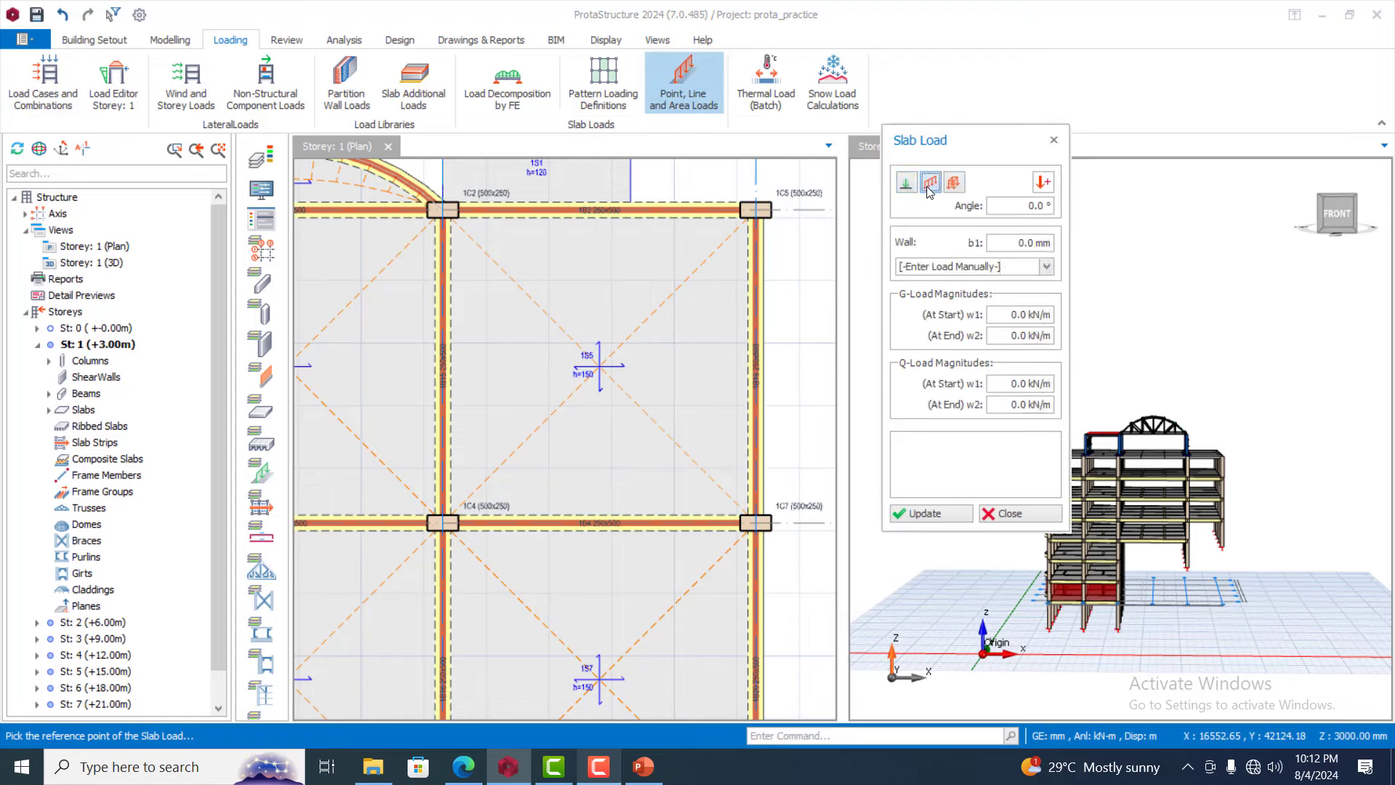
pyautogui.click(1047, 267)
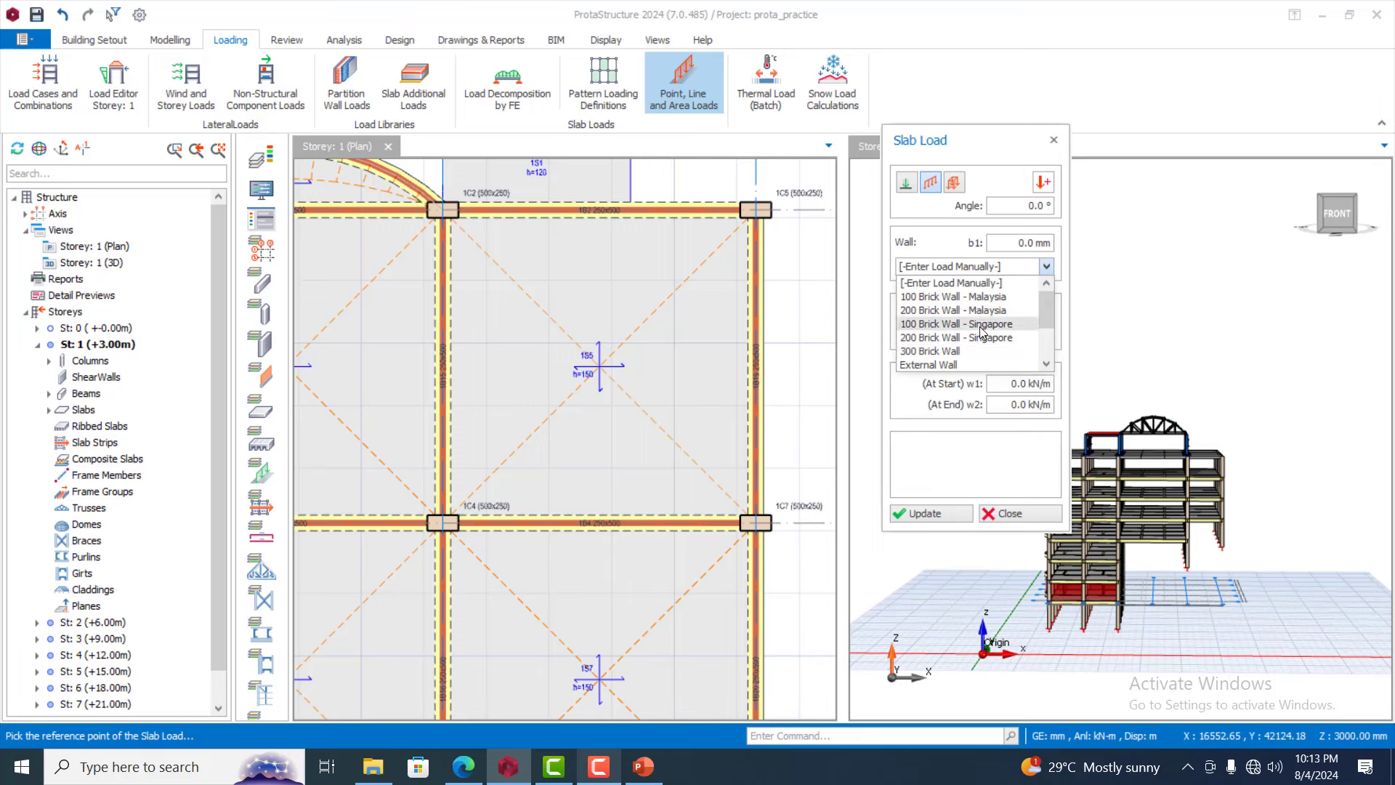
pyautogui.click(995, 311)
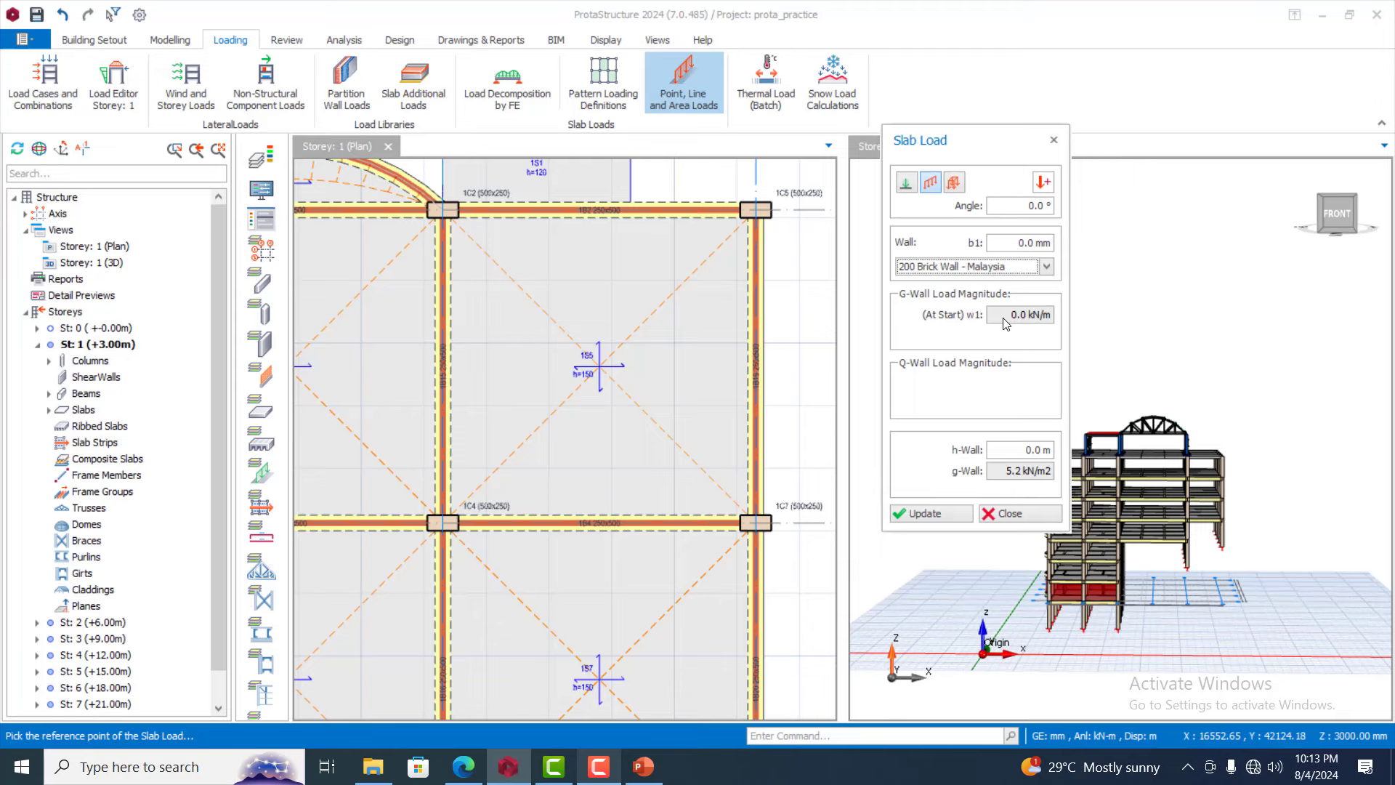
pyautogui.click(1018, 451)
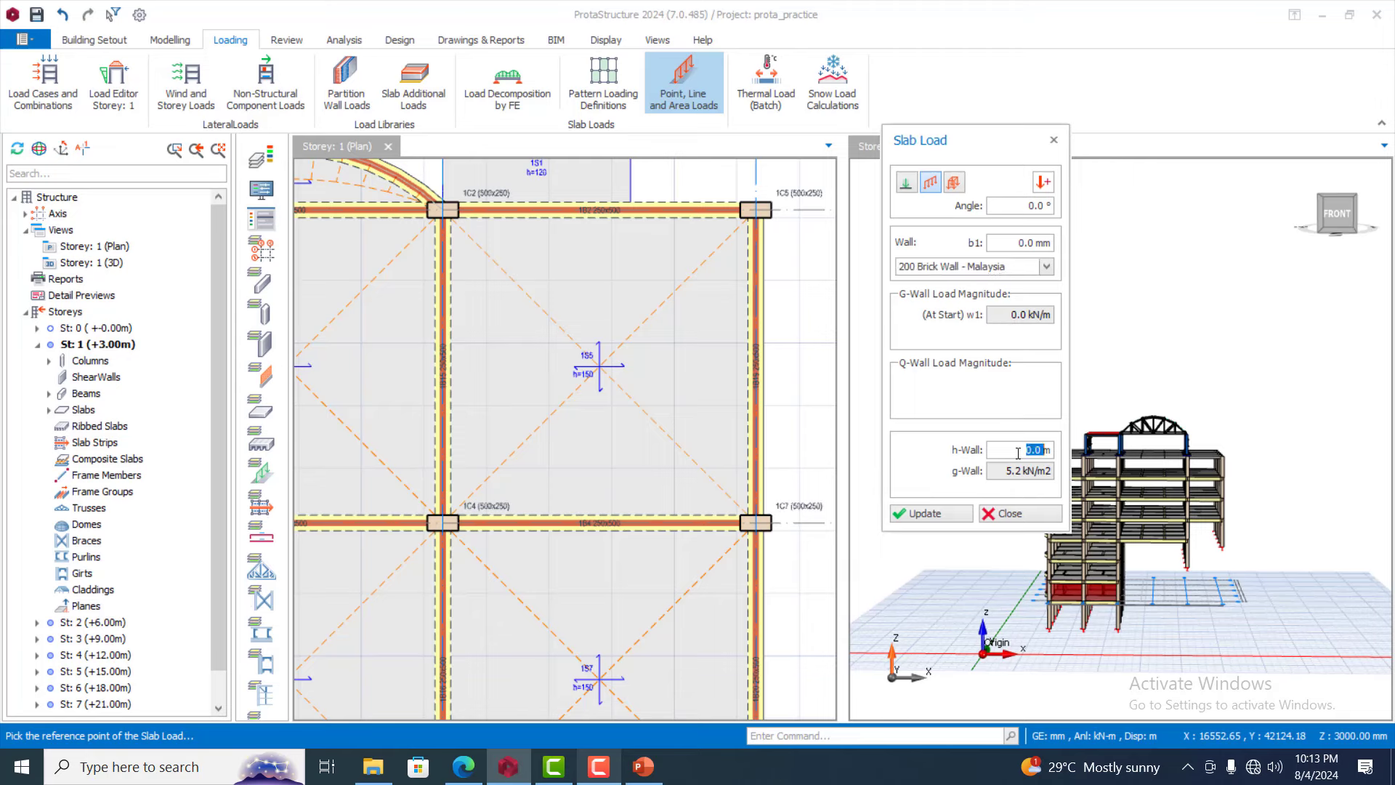
pyautogui.write('3')
pyautogui.press('Tab')
# Draw a line wall load of 200 Brick Wall - Malaysia, 3 m high, on slab 1S5, running upward from the midpoint of beam 1B4
pyautogui.click(602, 513)
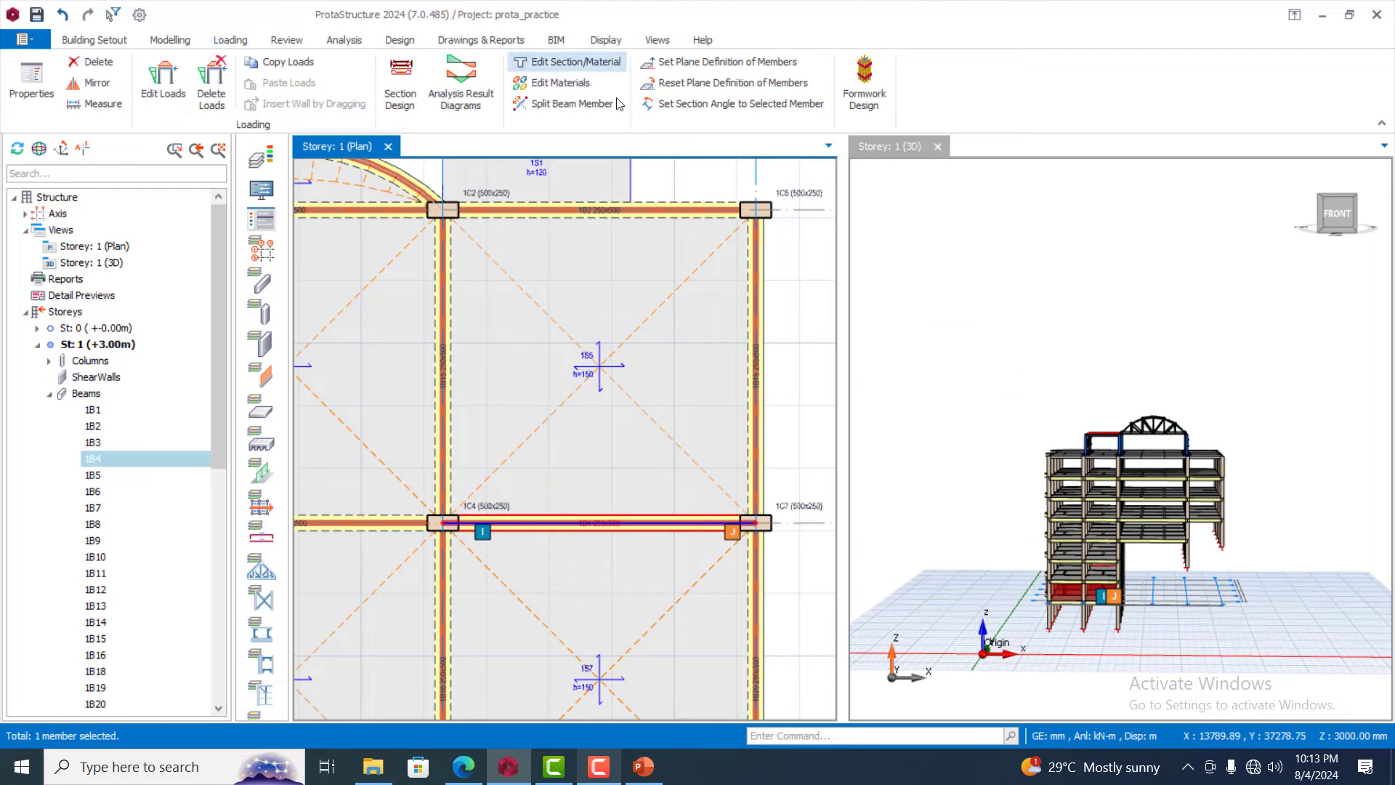
pyautogui.click(230, 40)
pyautogui.click(709, 104)
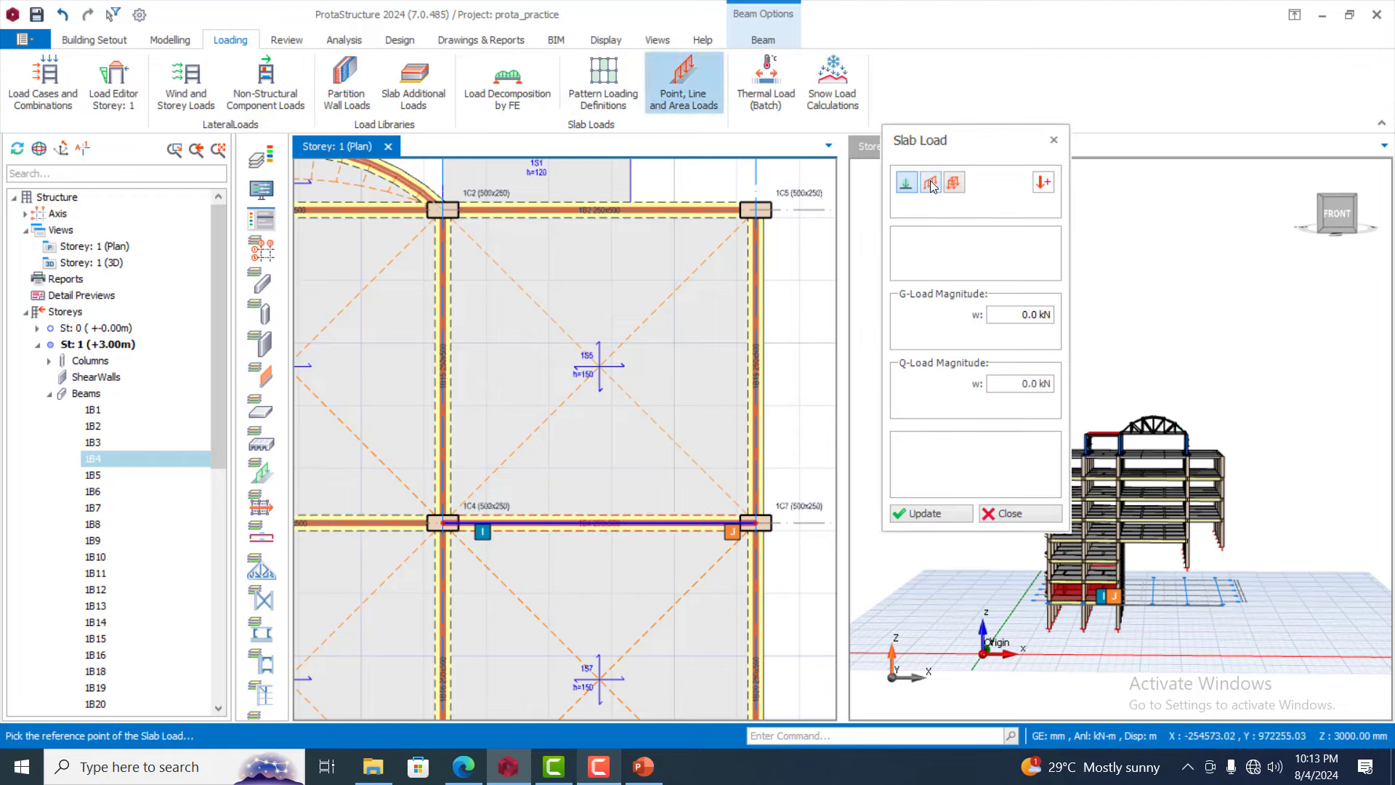
pyautogui.click(930, 183)
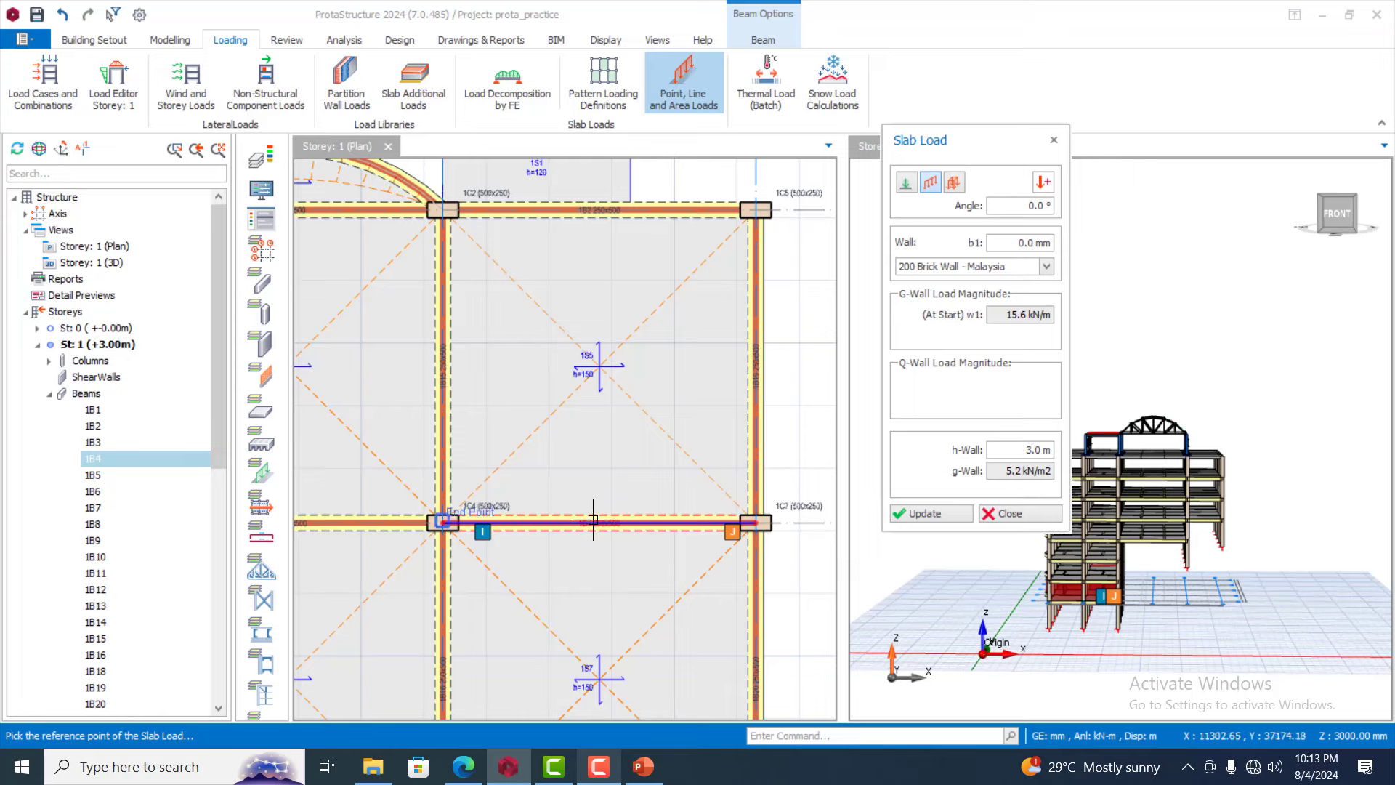
pyautogui.click(603, 516)
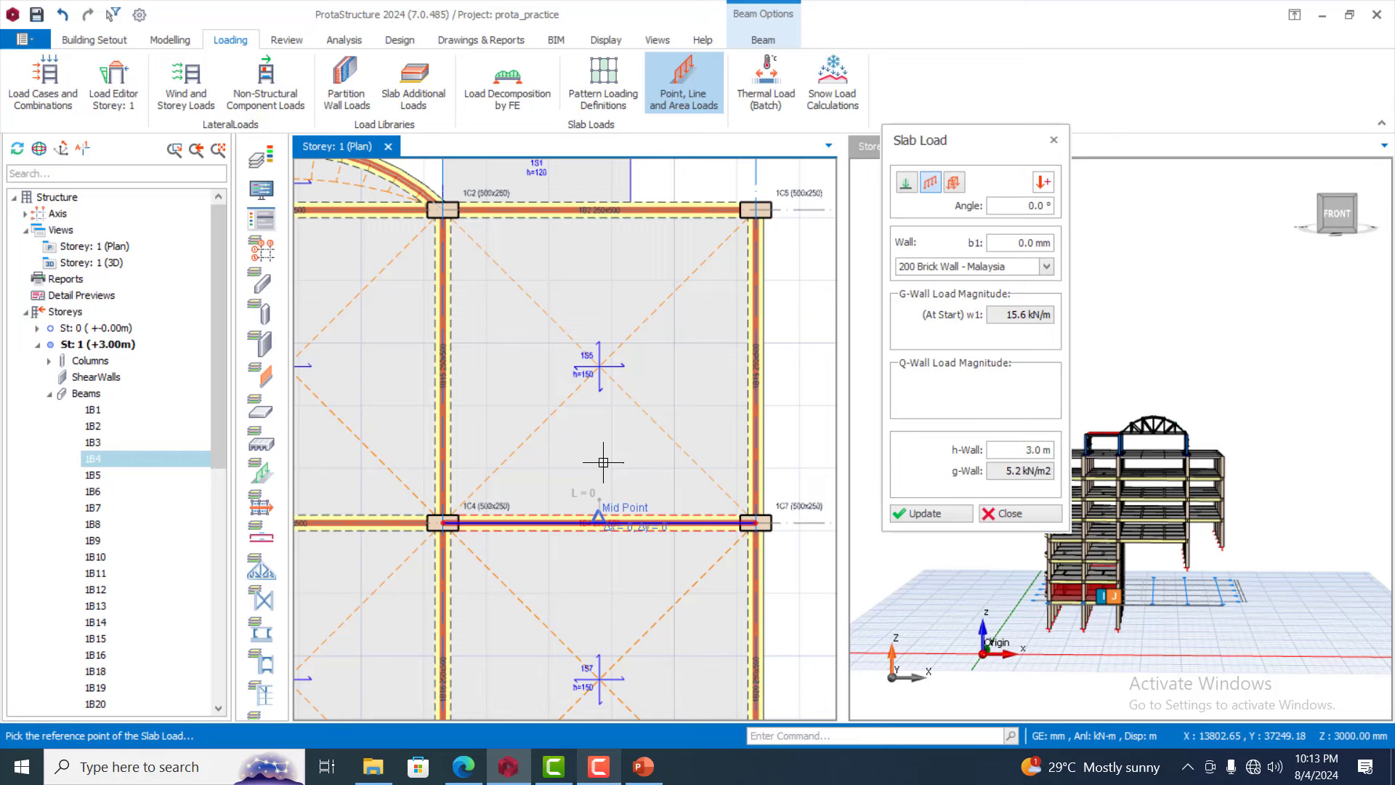
pyautogui.click(599, 526)
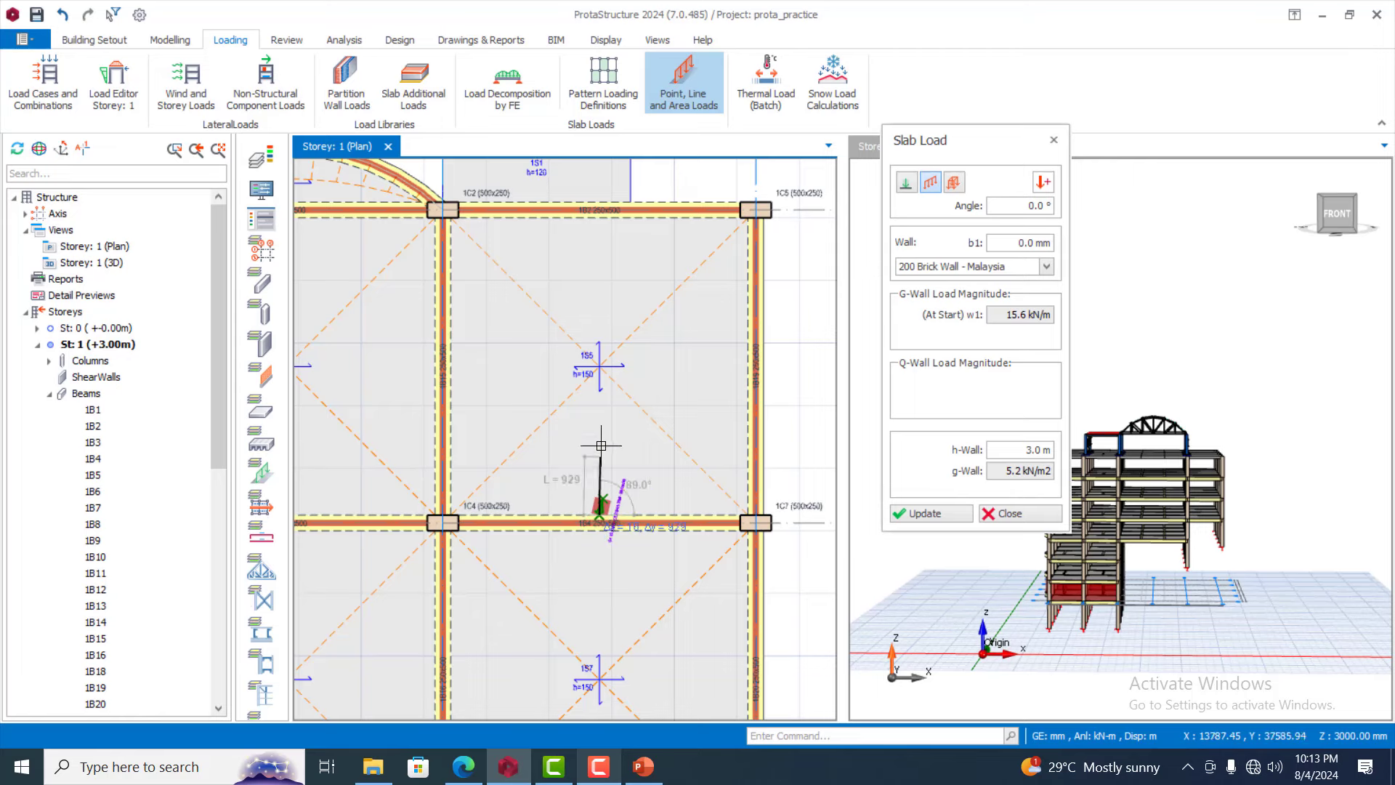
pyautogui.click(603, 298)
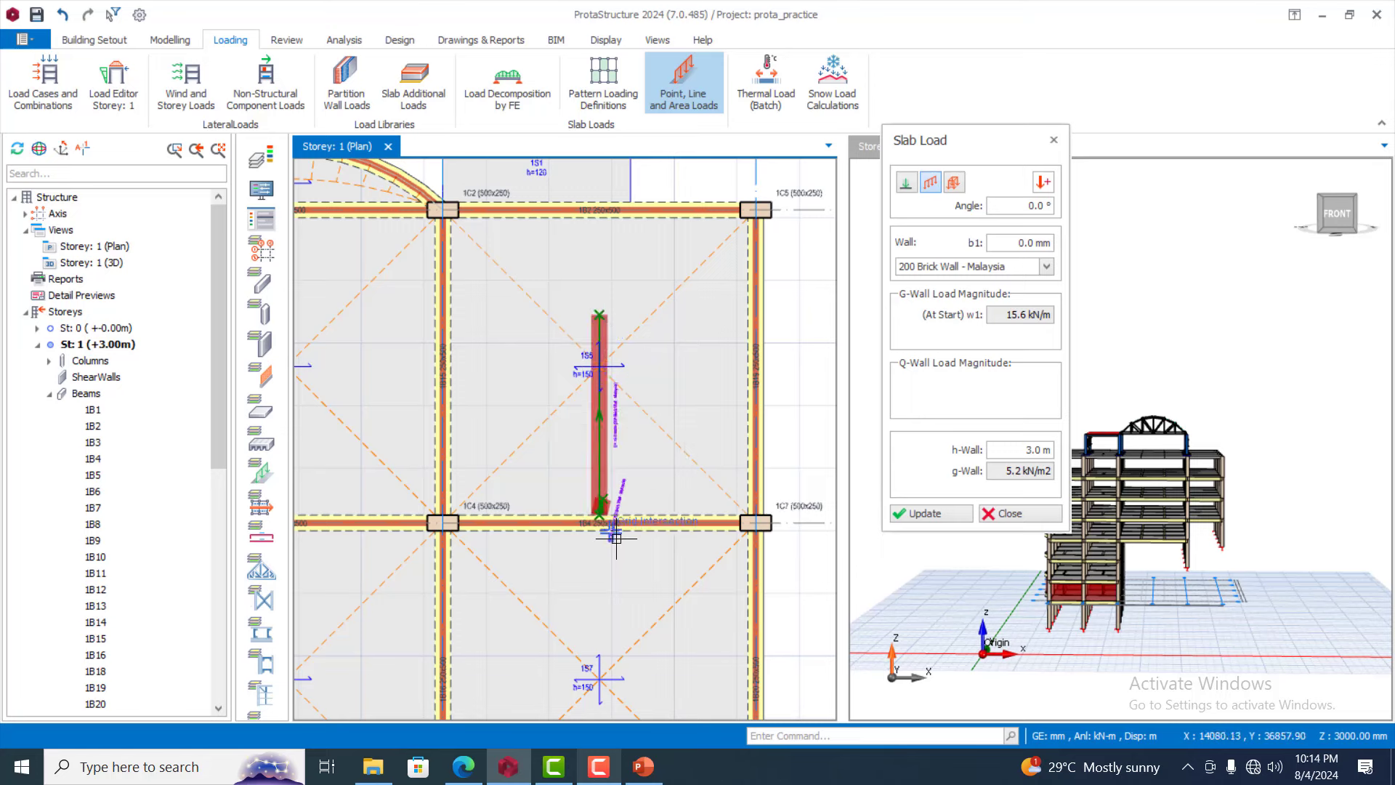
# Delete the short slanted line load at the midpoint of beam 1B4
pyautogui.press('Escape')
pyautogui.scroll(6, 616, 517)
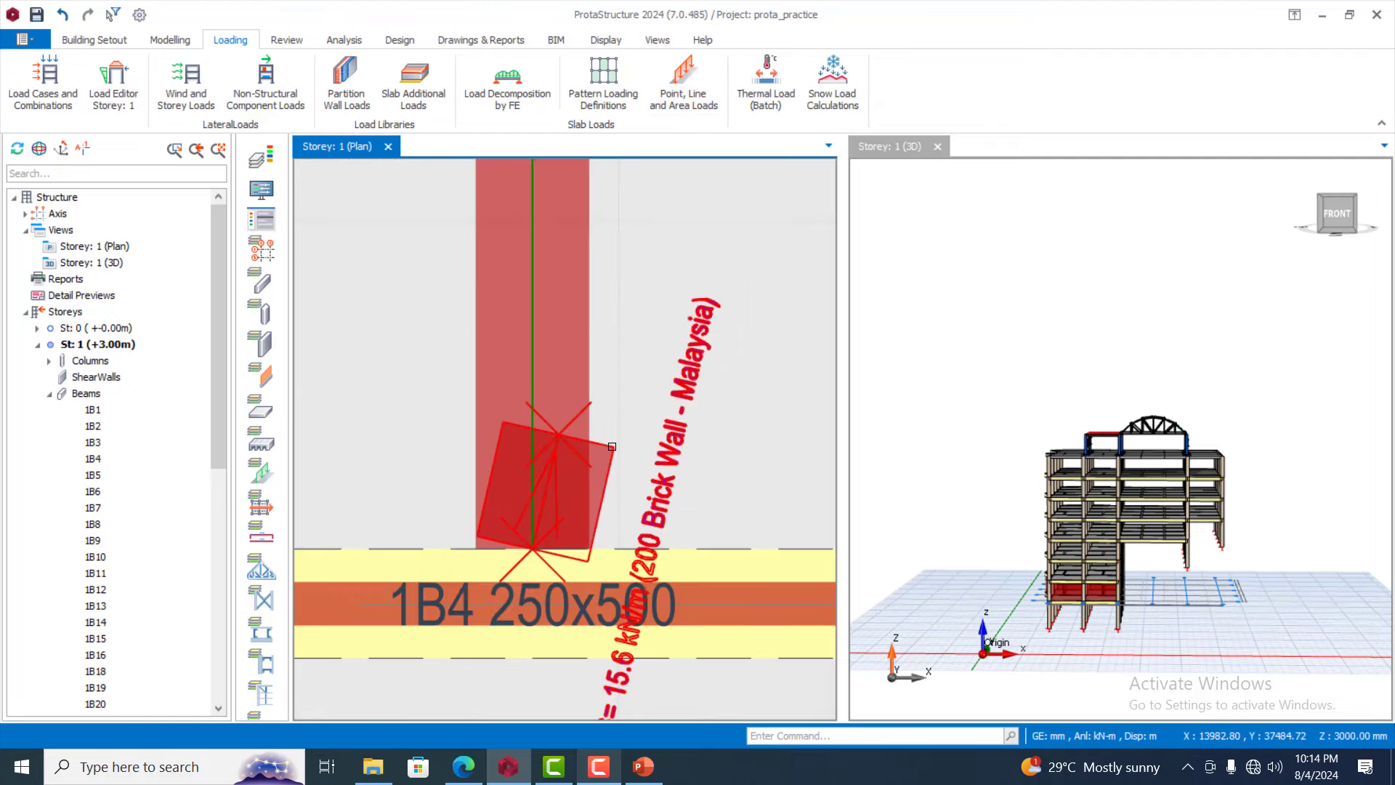
pyautogui.click(612, 444)
pyautogui.scroll(-3, 611, 439)
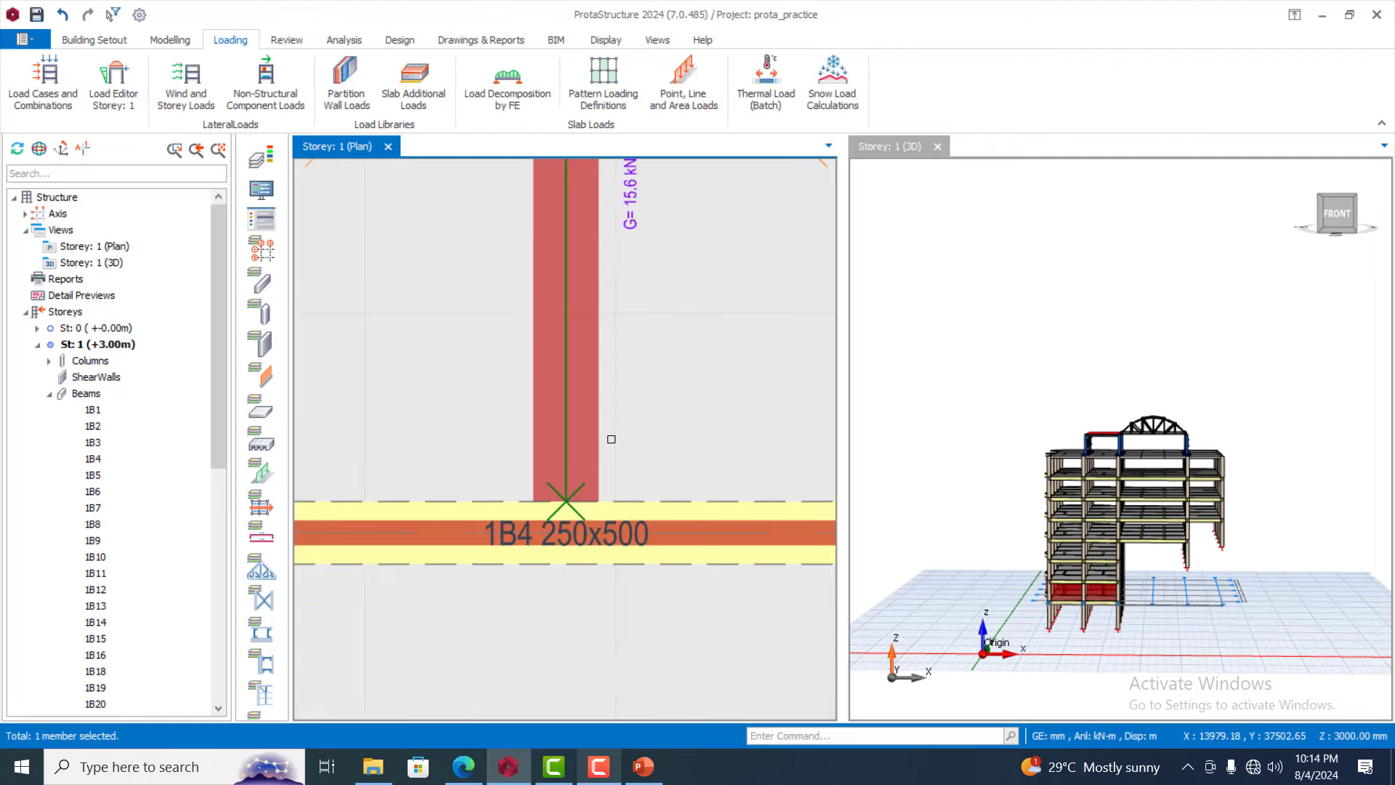
# Examine the line wall load on slab 1S5 and the neighbouring storey 1 slabs in the plan
pyautogui.scroll(-6, 611, 439)
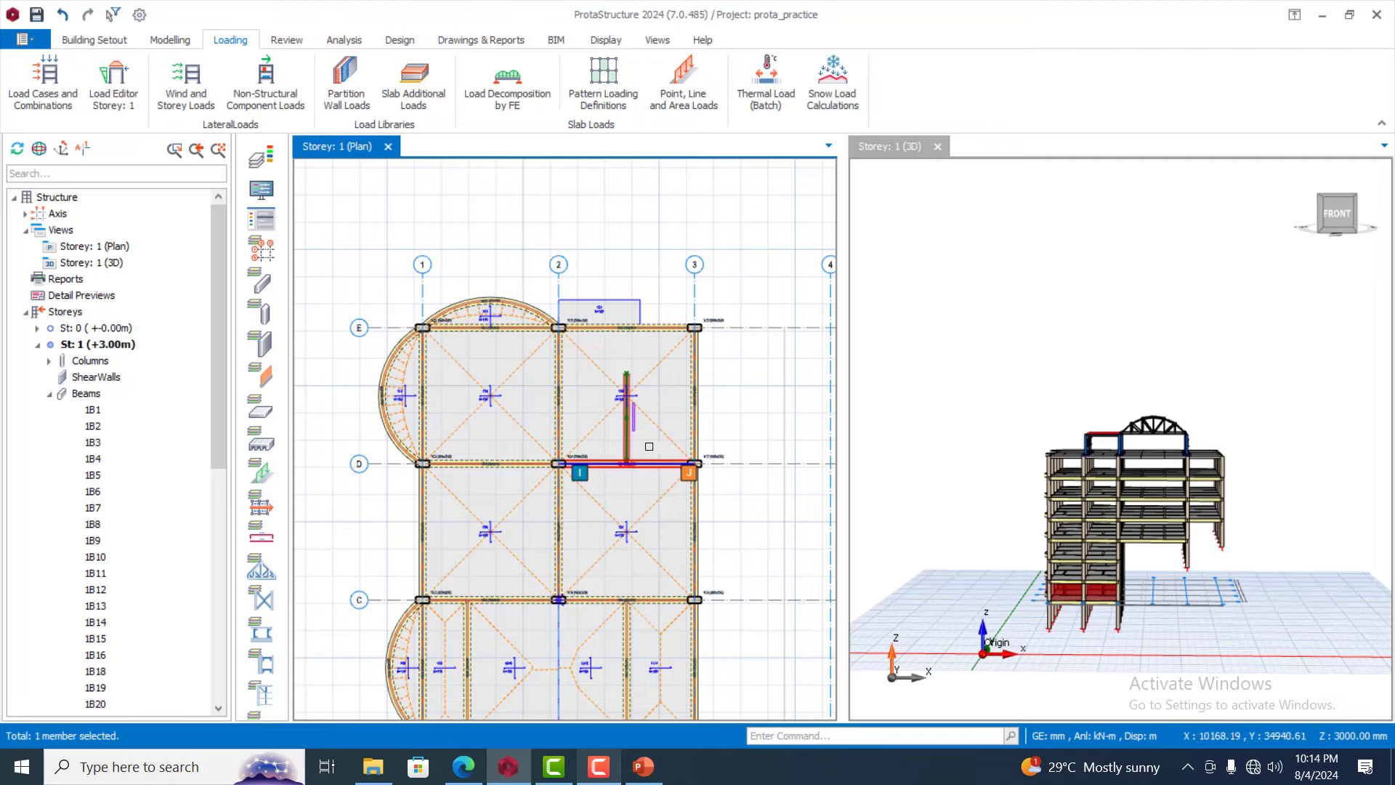
pyautogui.scroll(-4, 669, 436)
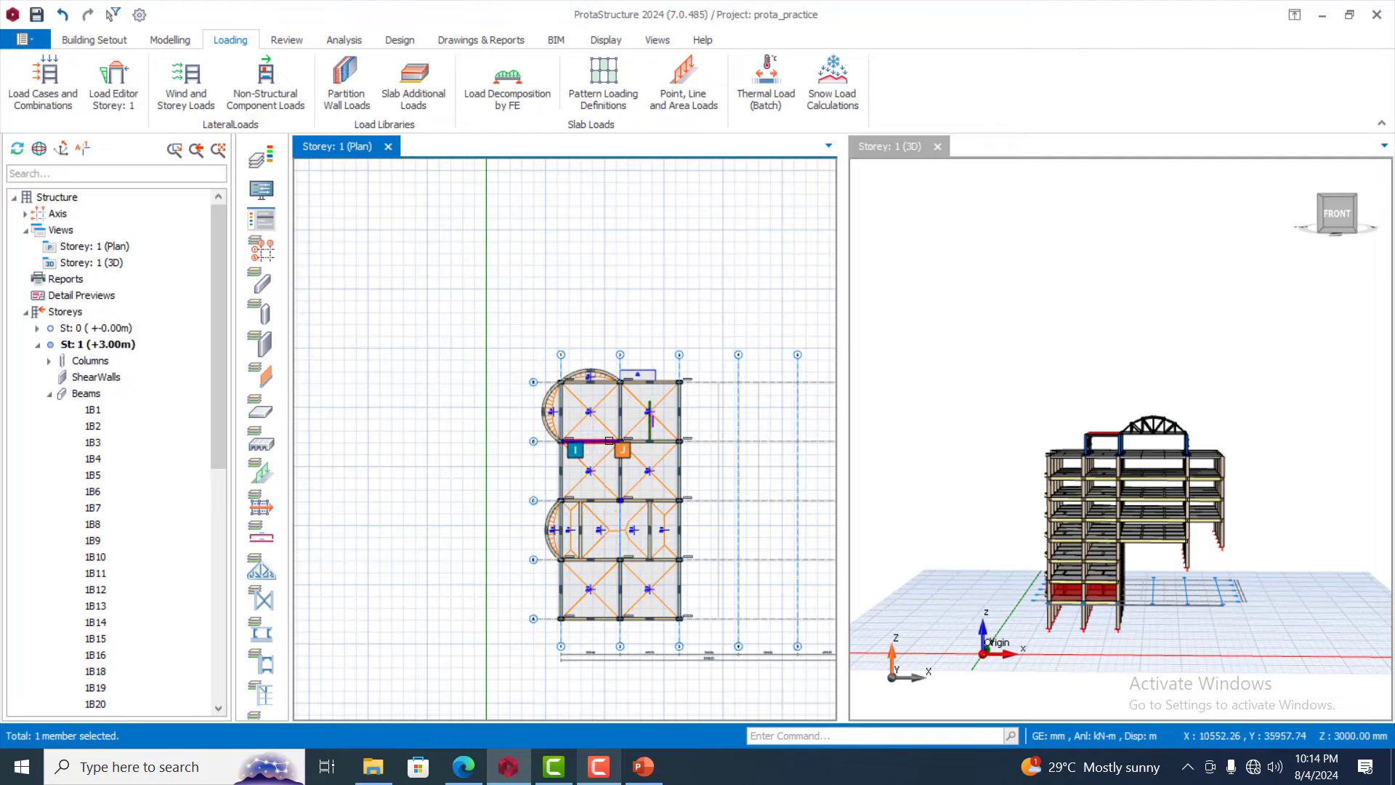
pyautogui.scroll(4, 625, 425)
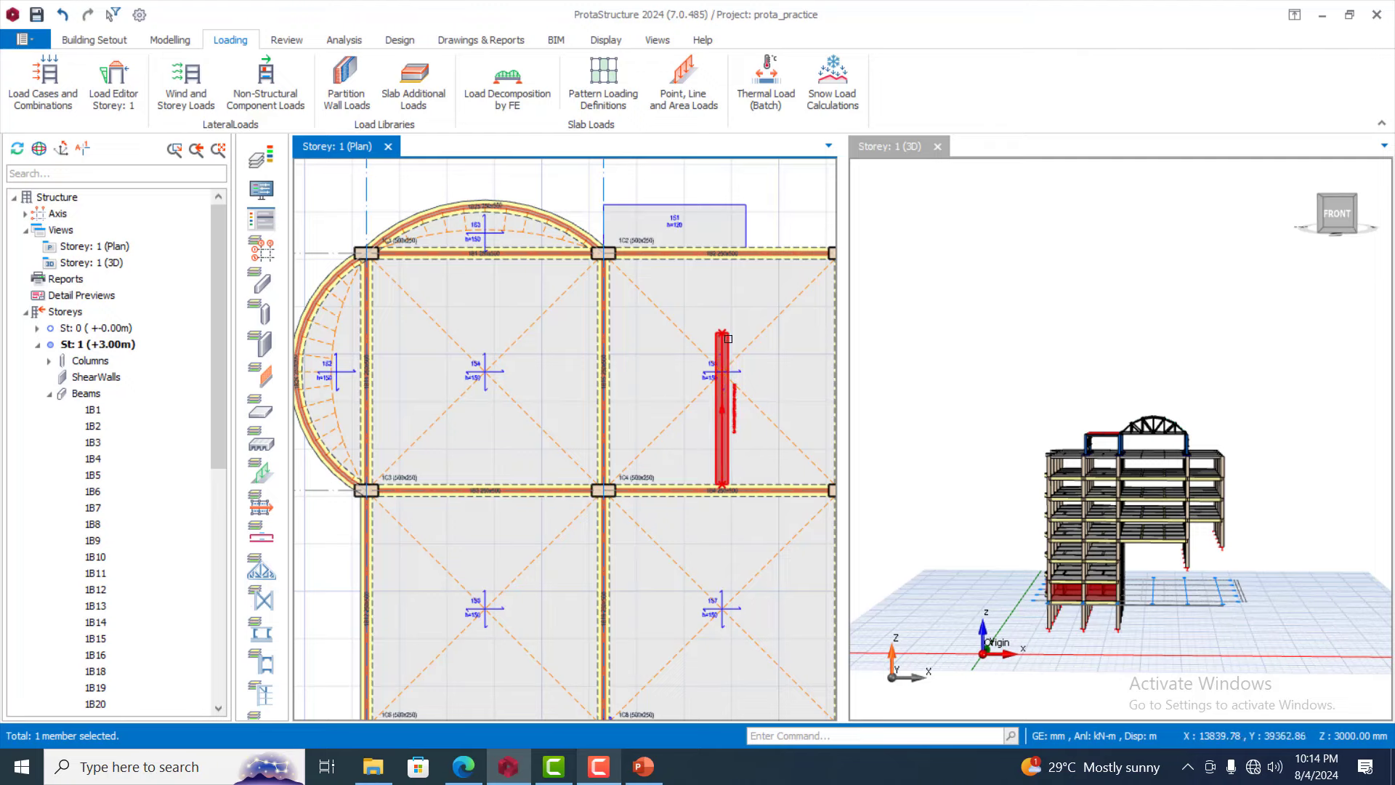
pyautogui.scroll(-4, 721, 432)
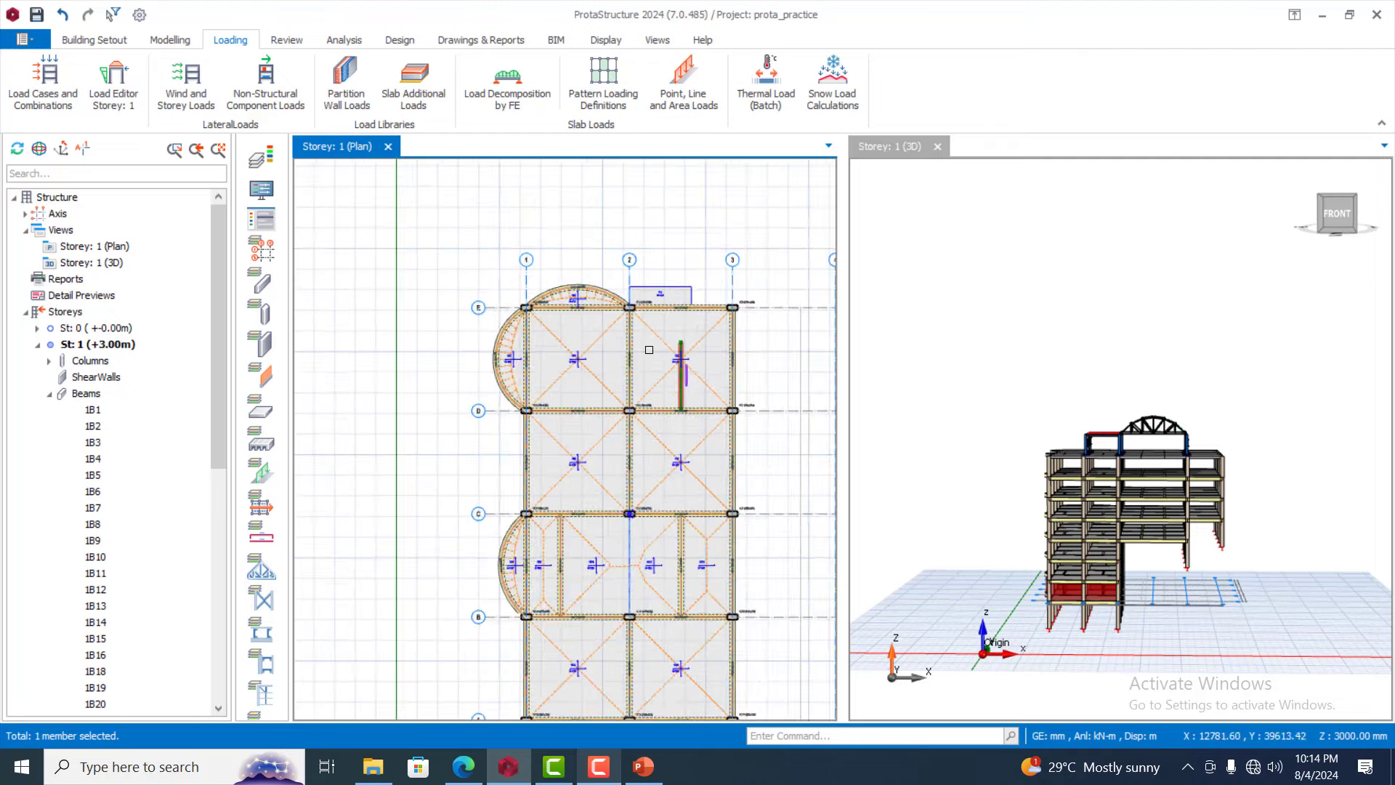
pyautogui.scroll(4, 699, 376)
pyautogui.scroll(-4, 698, 375)
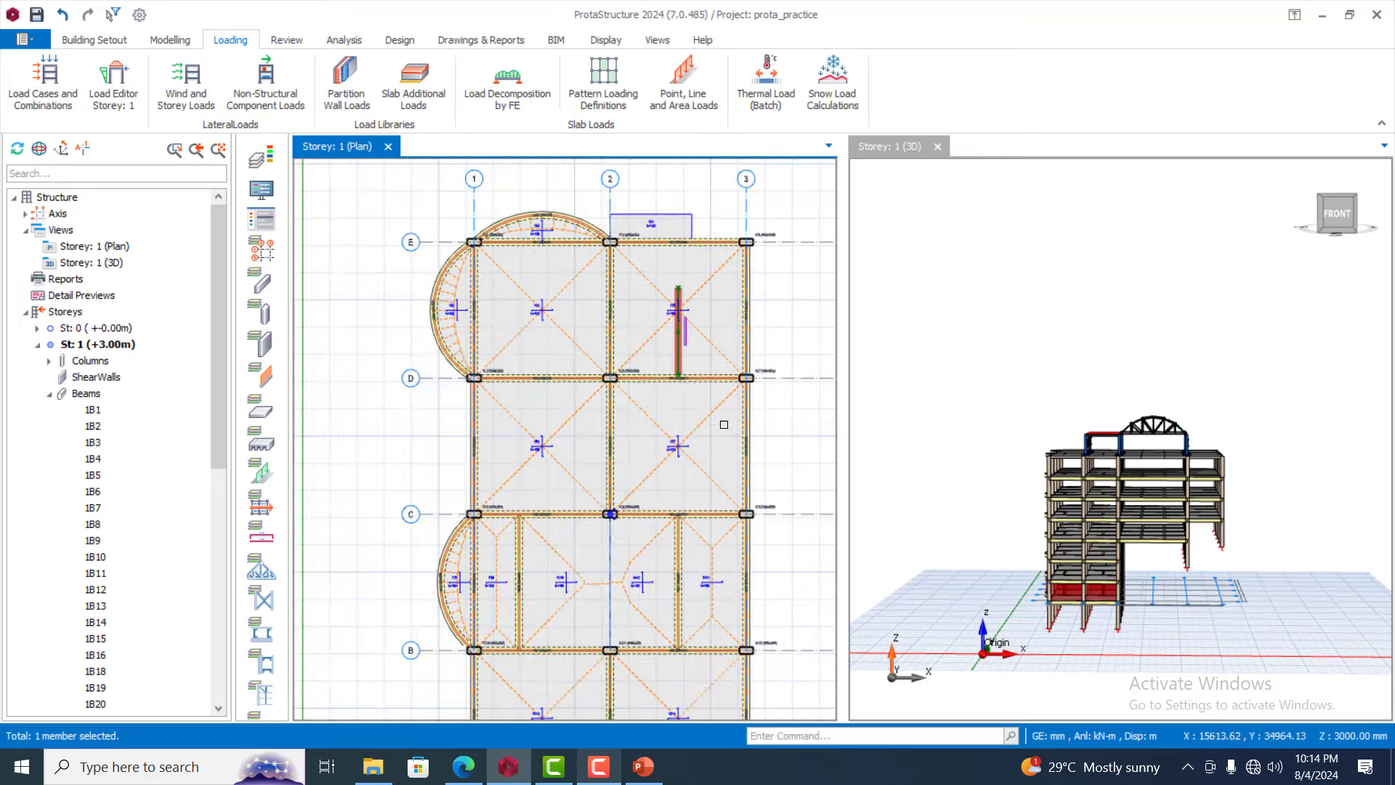
pyautogui.scroll(4, 652, 366)
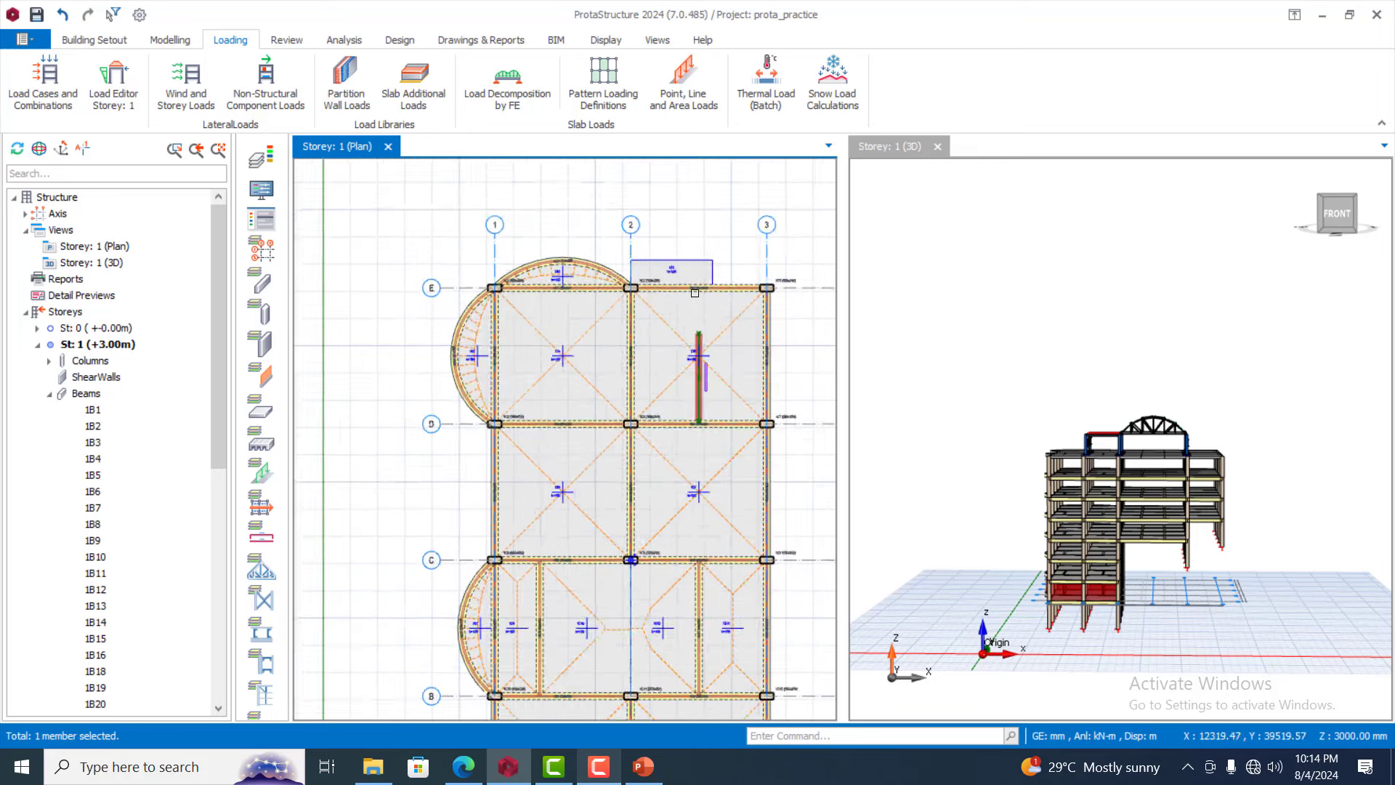
pyautogui.scroll(-4, 500, 356)
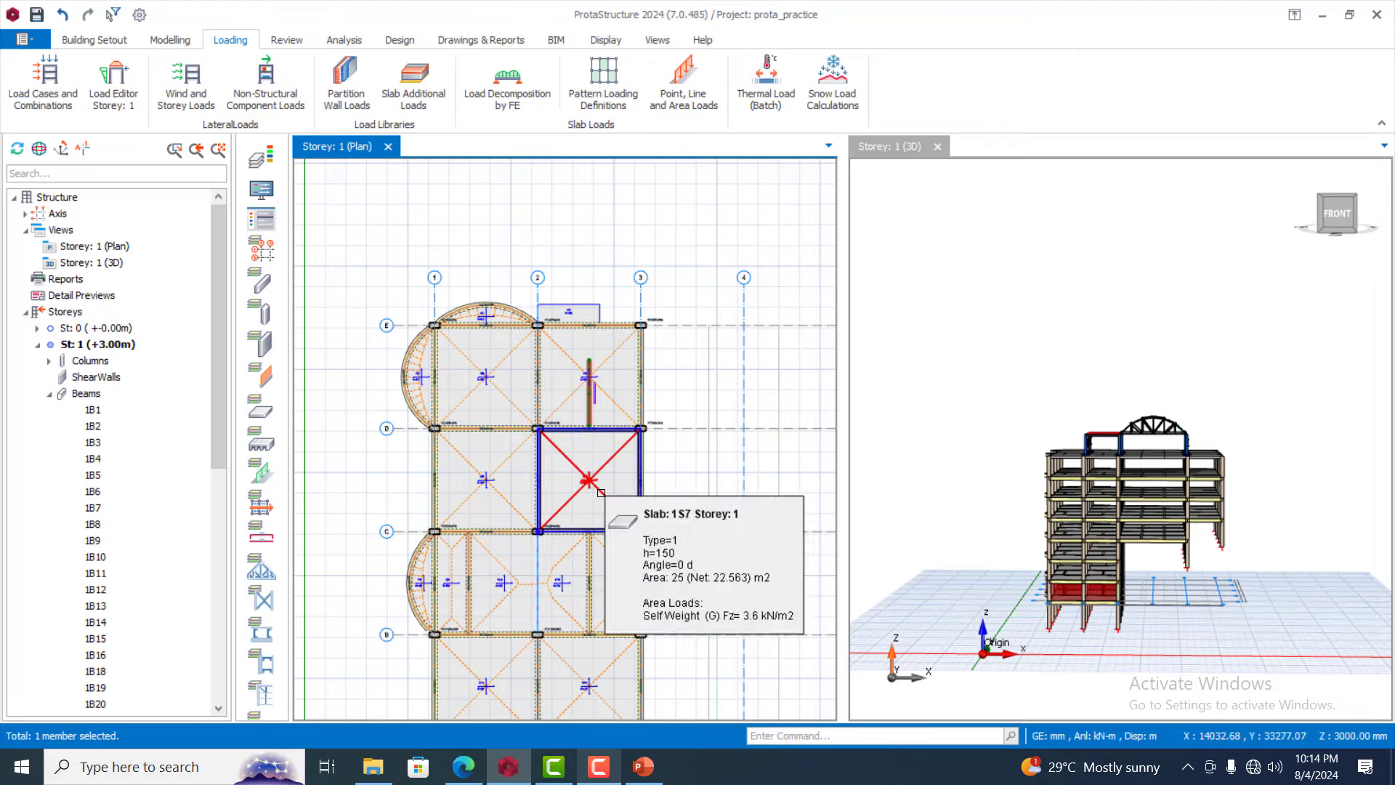
pyautogui.scroll(-2, 614, 476)
pyautogui.scroll(2, 645, 470)
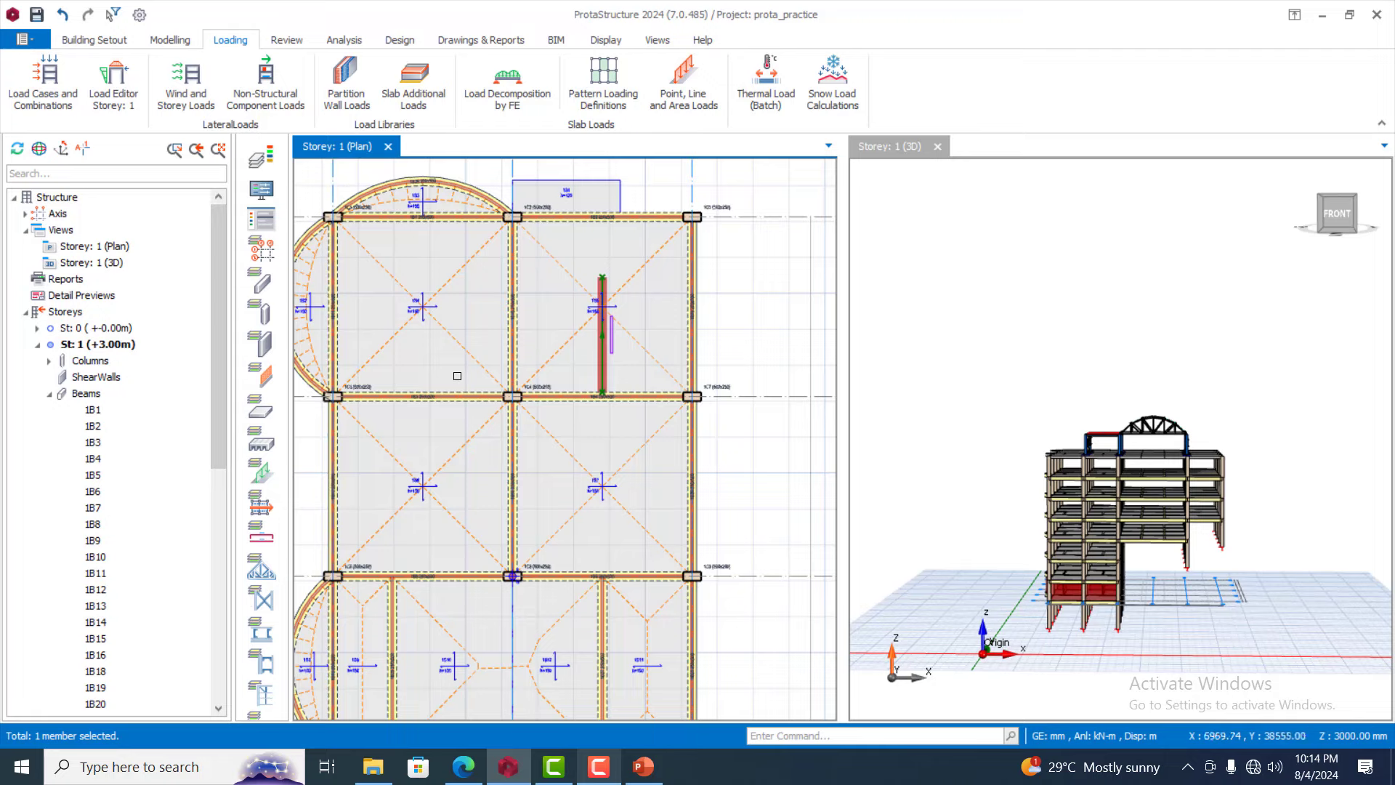
pyautogui.scroll(-2, 493, 378)
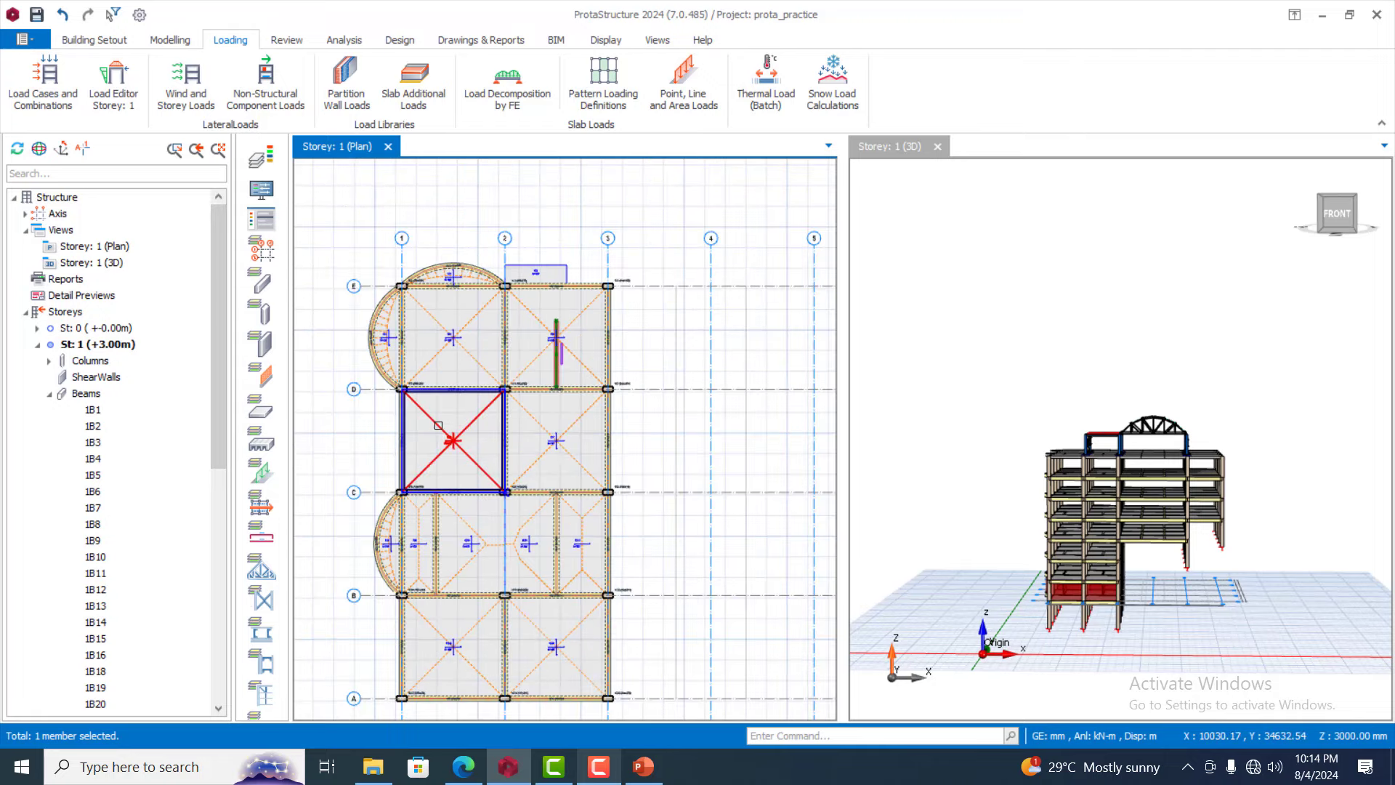
pyautogui.scroll(4, 417, 431)
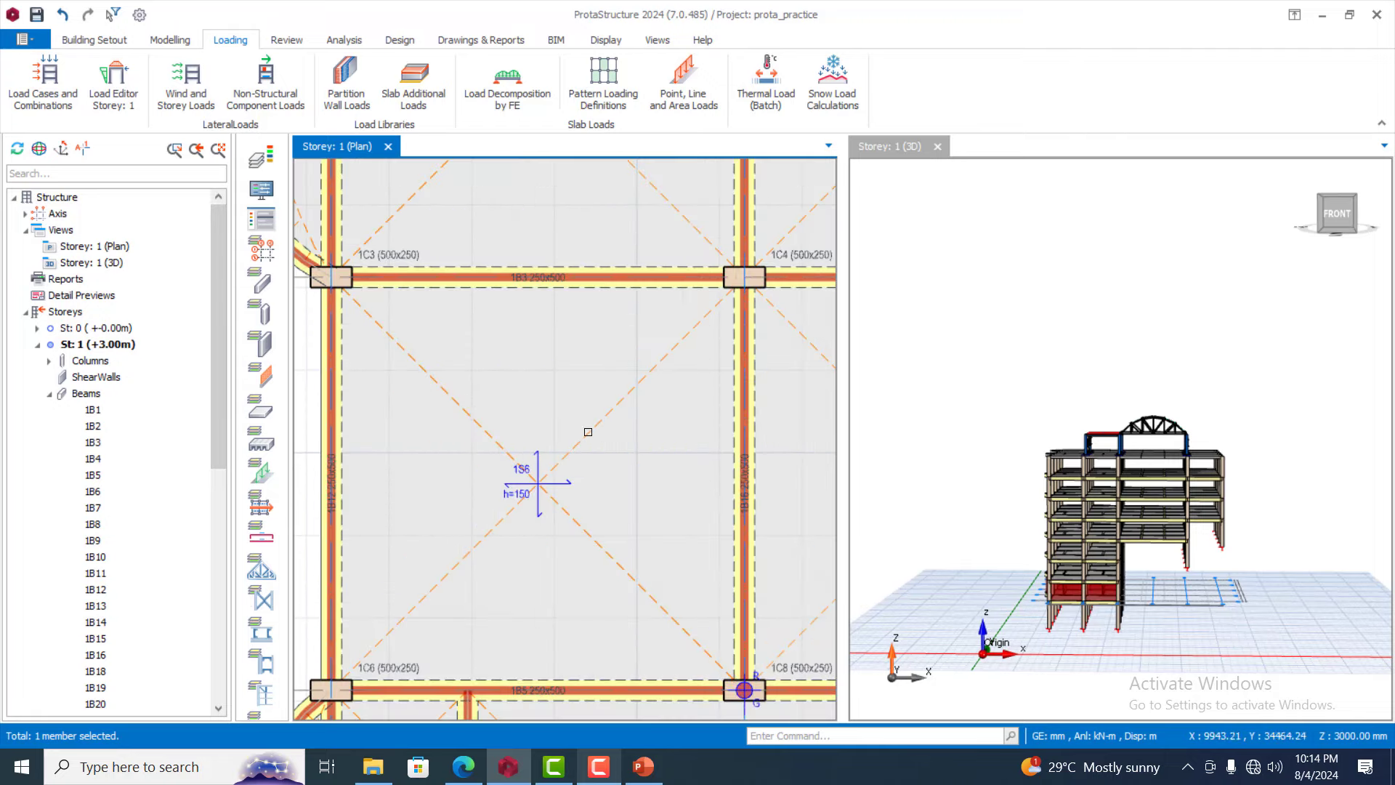
pyautogui.scroll(-3, 588, 432)
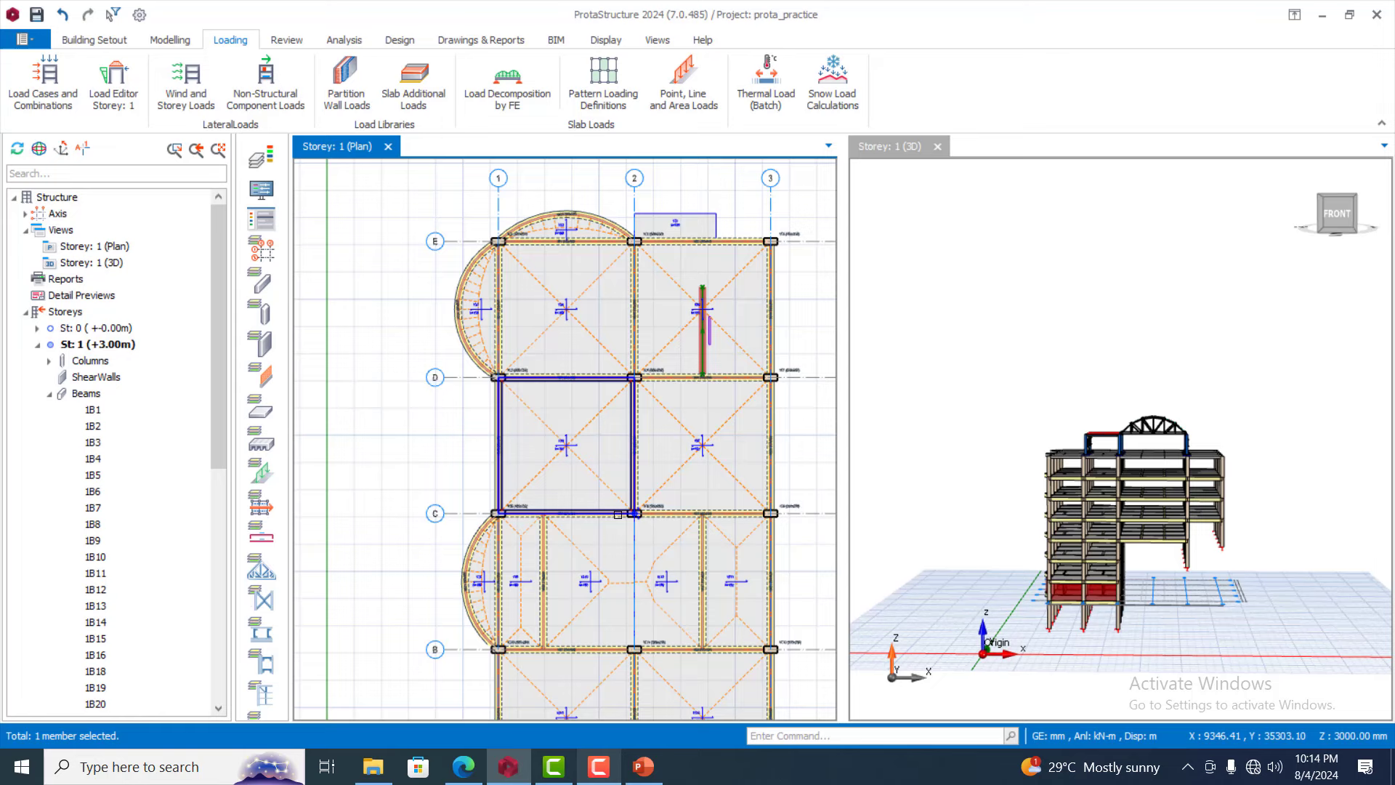
# Set up a manually entered line slab load with G and Q magnitudes of 3.43 kN/m at both start and end
pyautogui.click(683, 80)
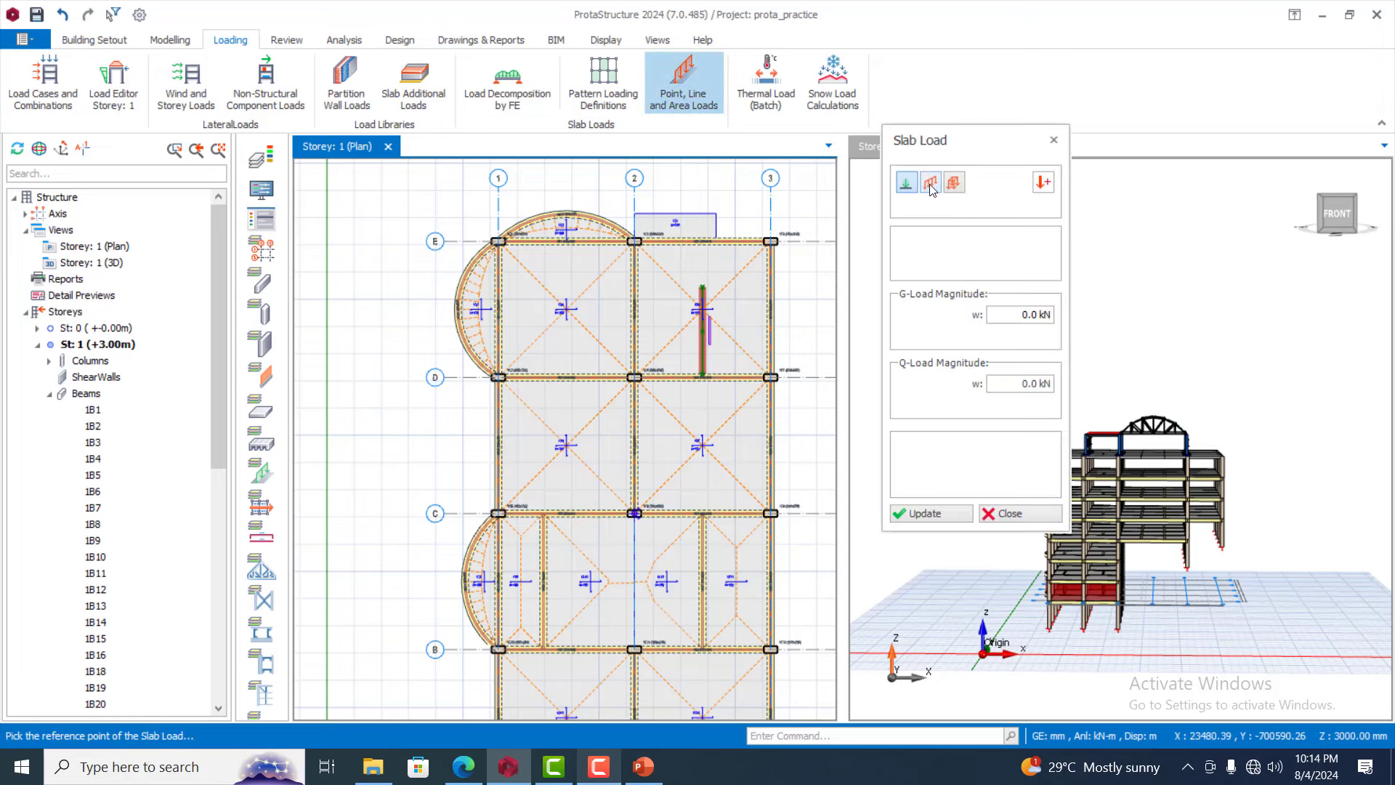
pyautogui.click(930, 183)
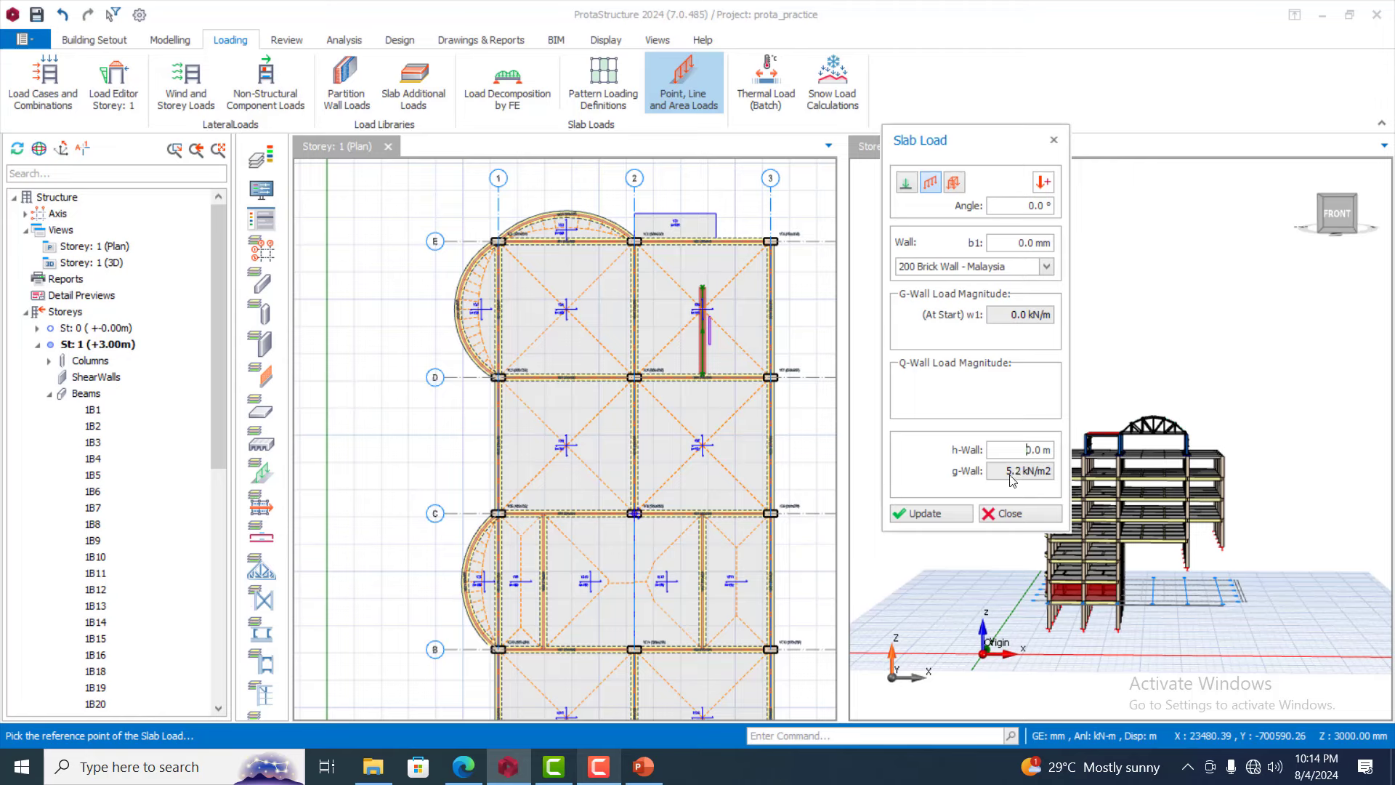
pyautogui.click(1045, 267)
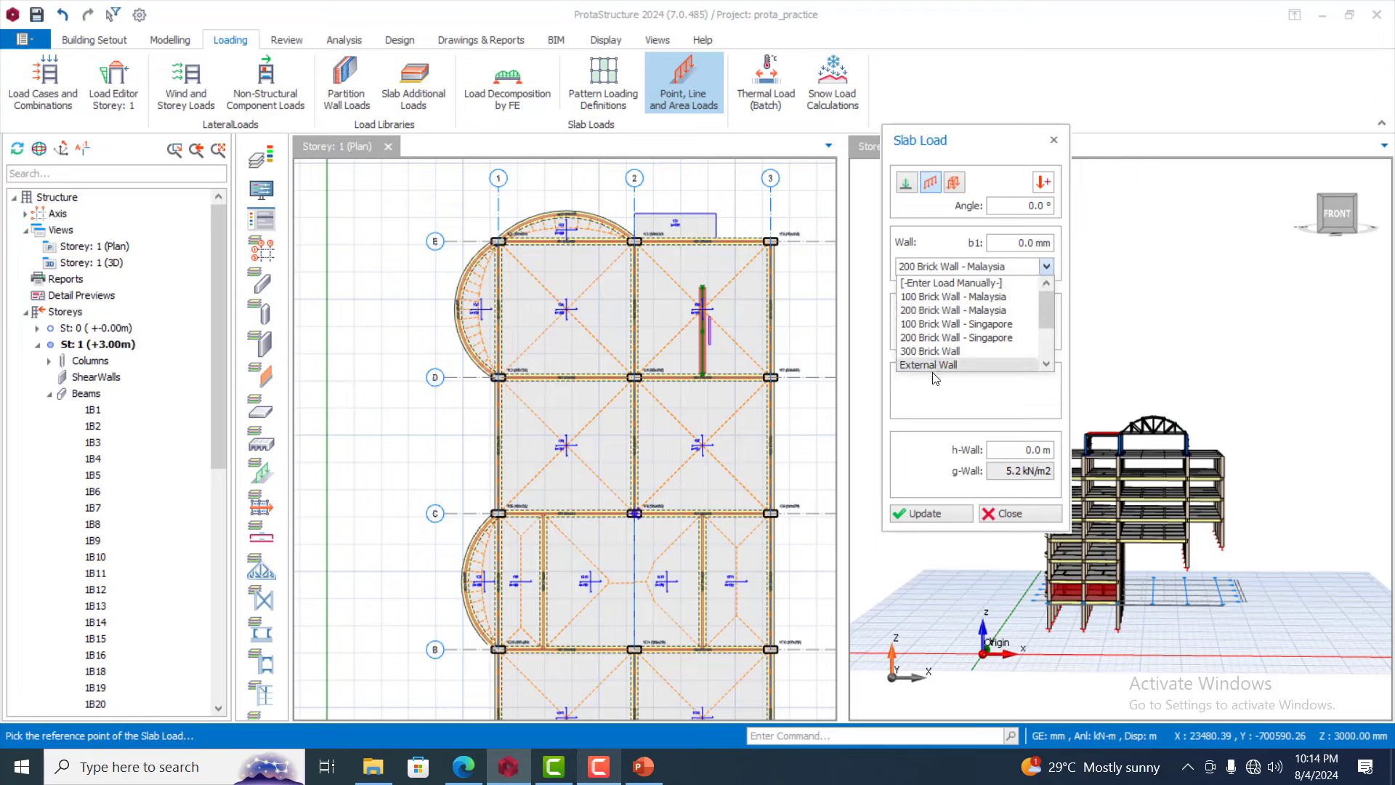
pyautogui.click(986, 283)
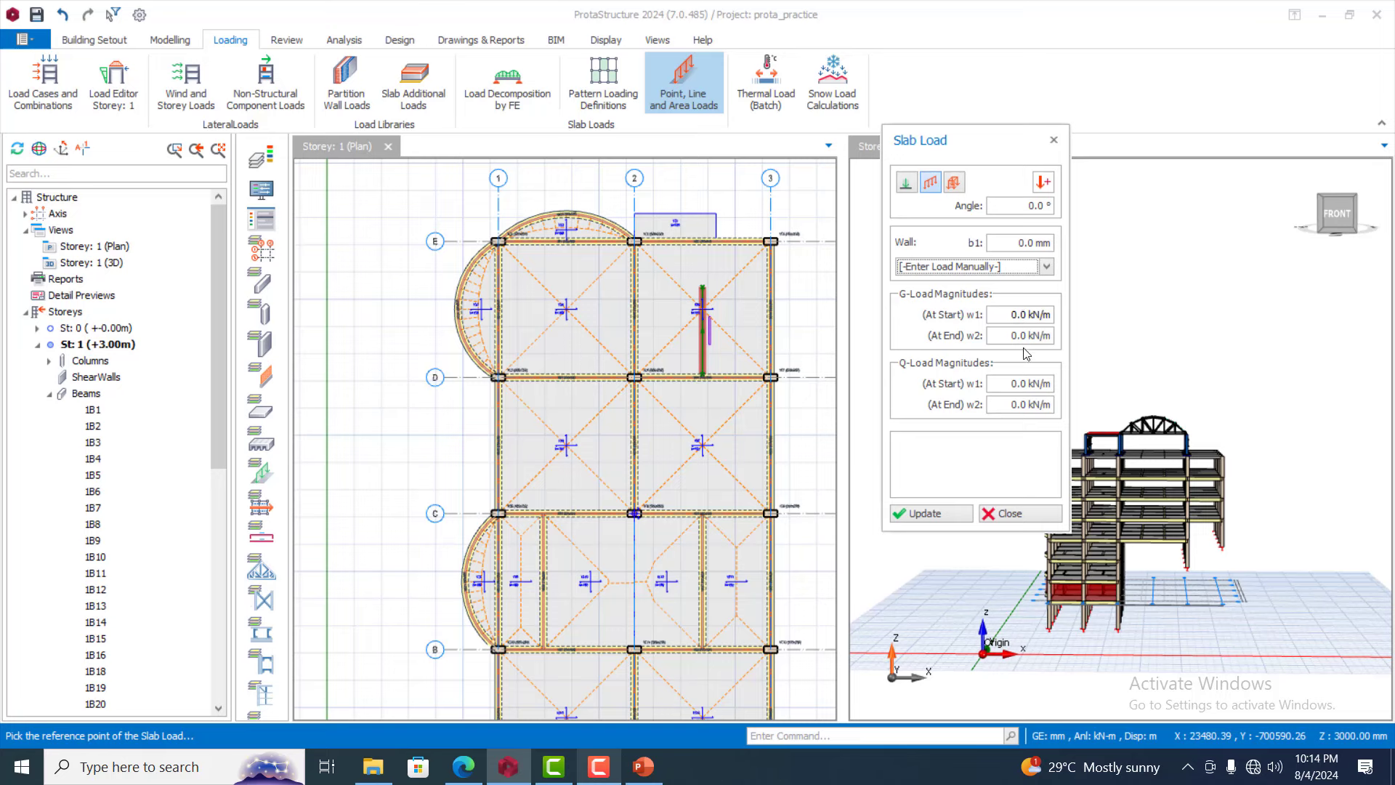
pyautogui.click(1006, 314)
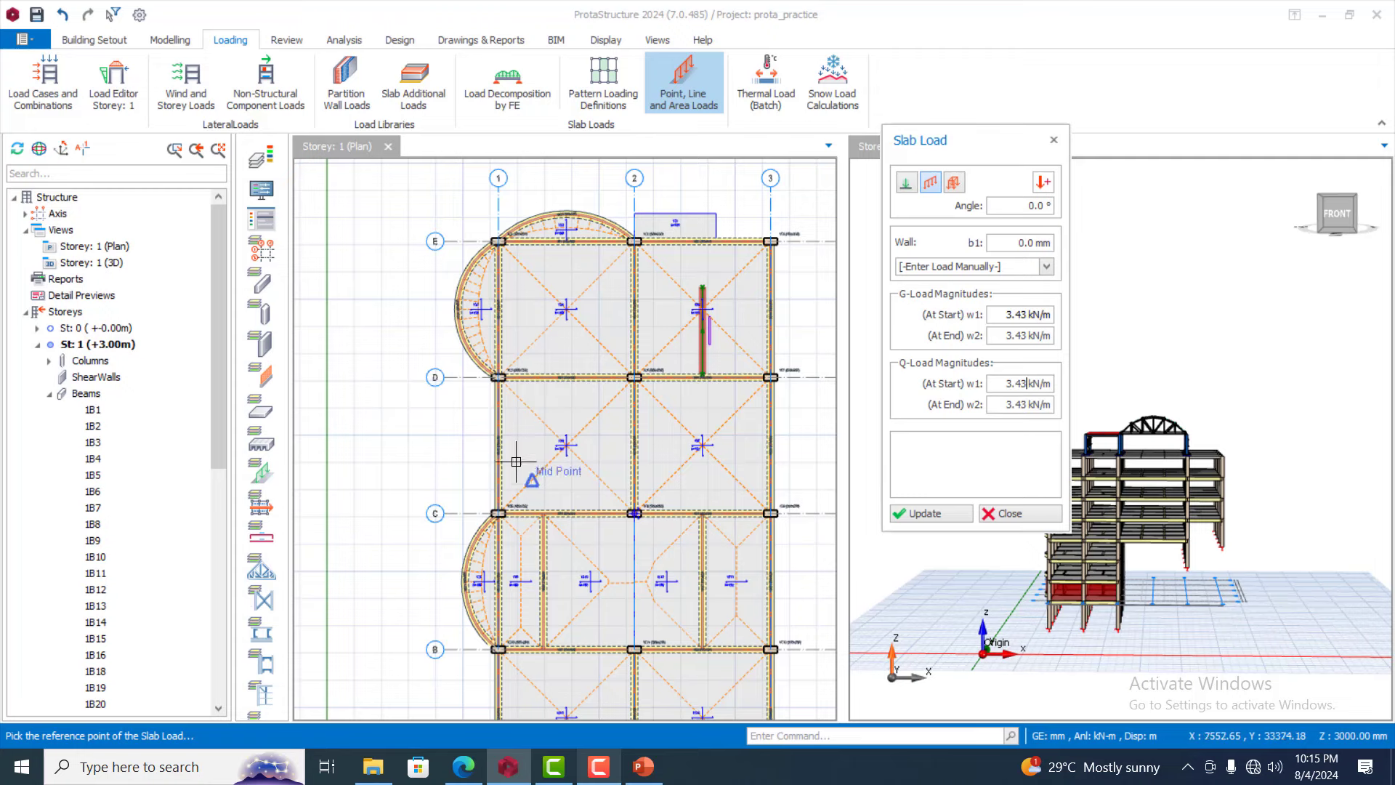
# Draw the line load about 2775 mm long across slab 1S6, starting horizontally from the midpoint of its grid 1 beam
pyautogui.scroll(4, 495, 444)
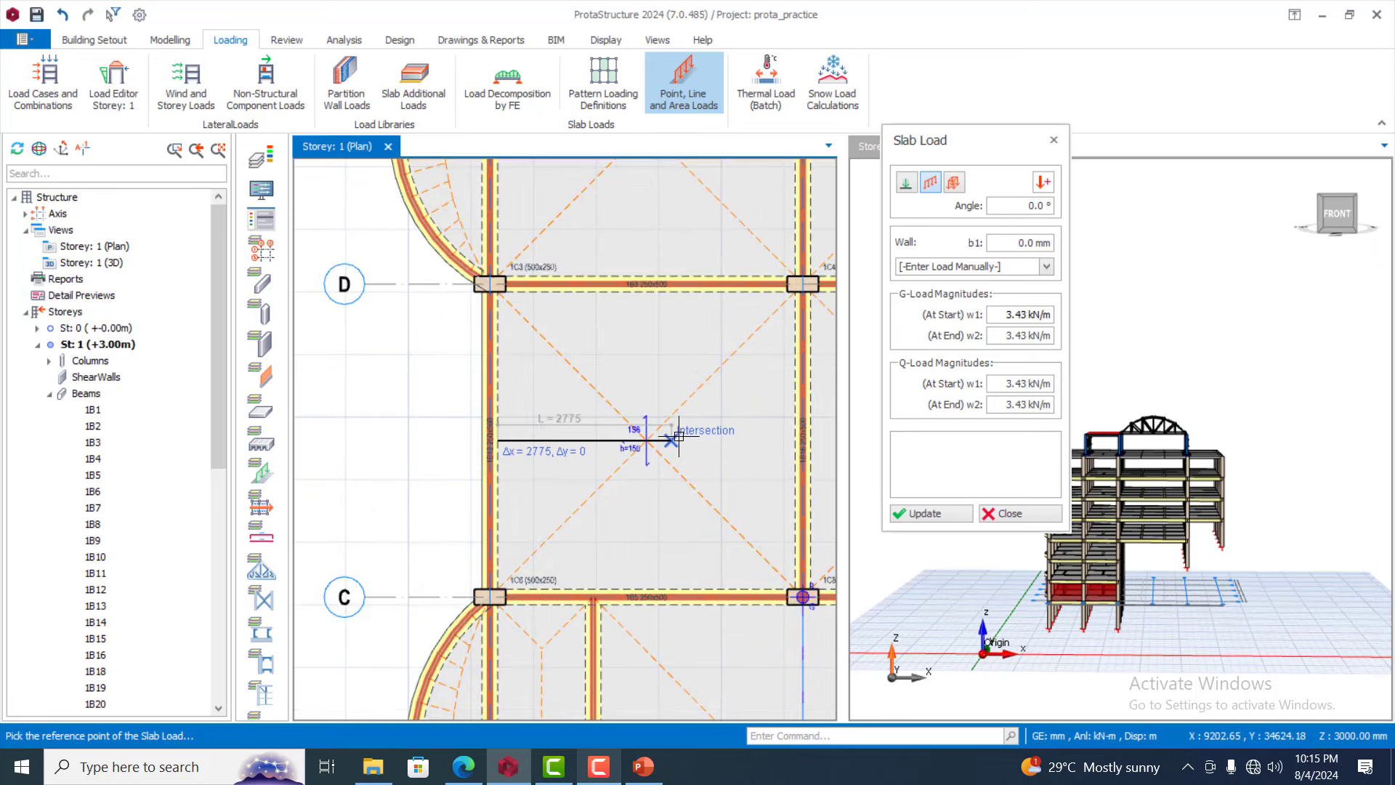
pyautogui.click(673, 440)
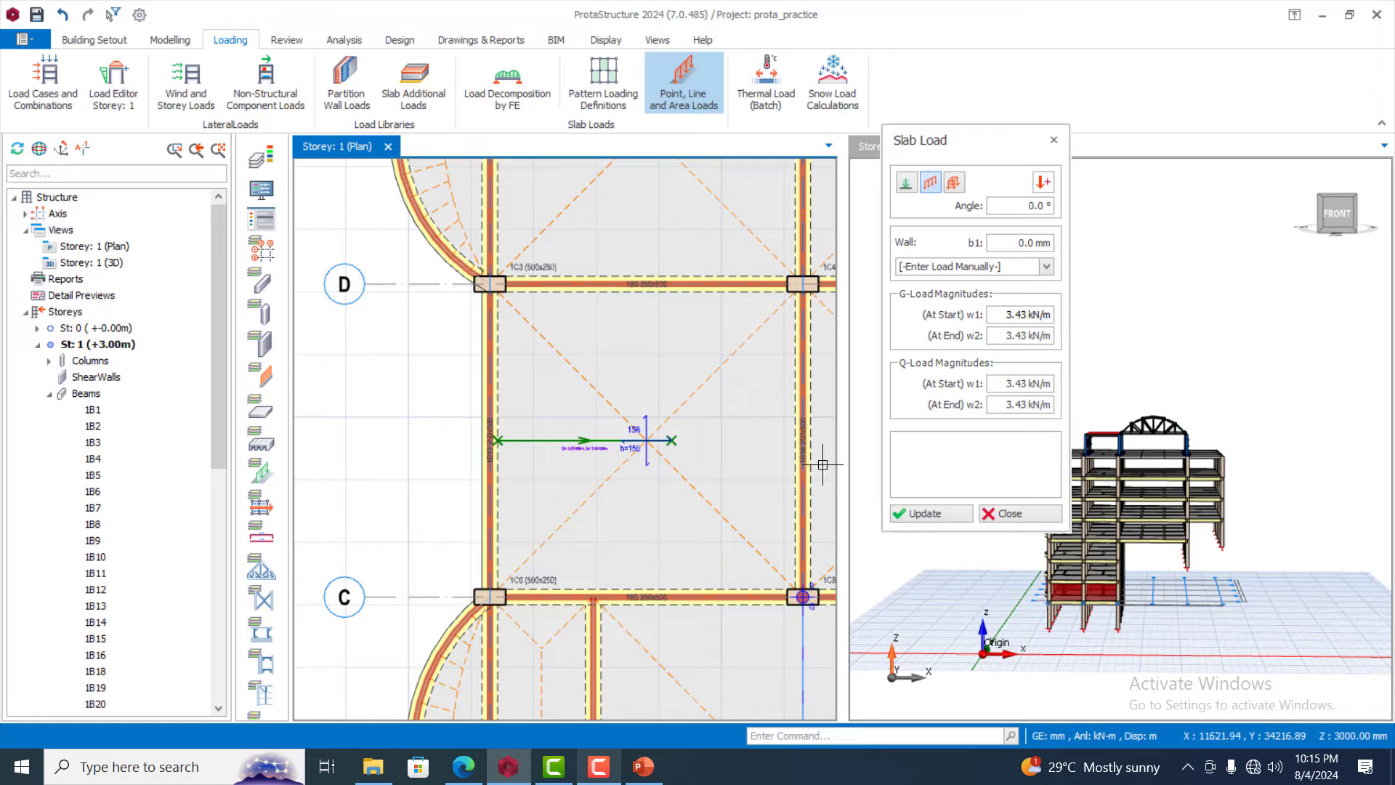
pyautogui.scroll(-3, 507, 311)
pyautogui.scroll(5, 614, 301)
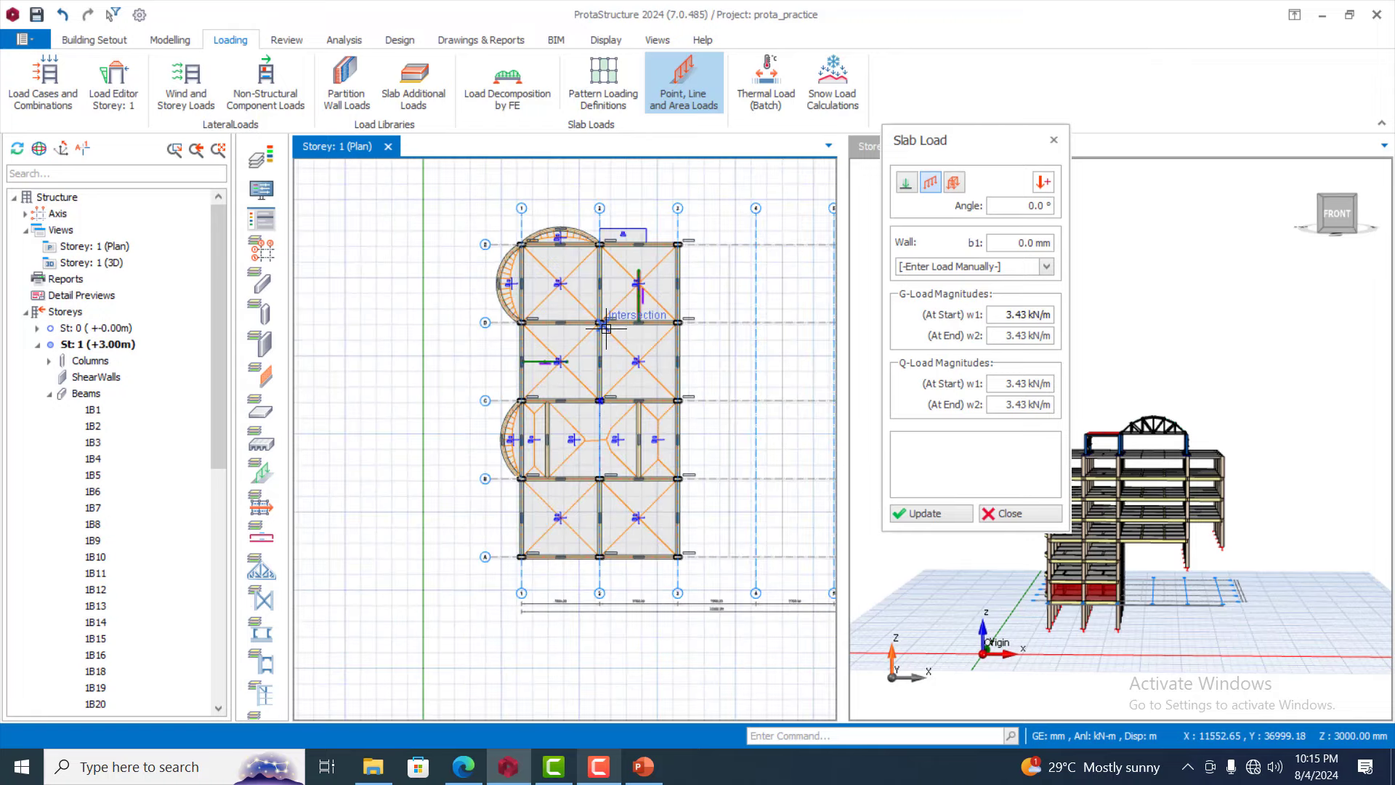
# Set the wall's b1 to 230 mm and try to draw a vertical line load about 3100 mm long on slab 1S7 from the middle of beam 1B6
pyautogui.click(1046, 269)
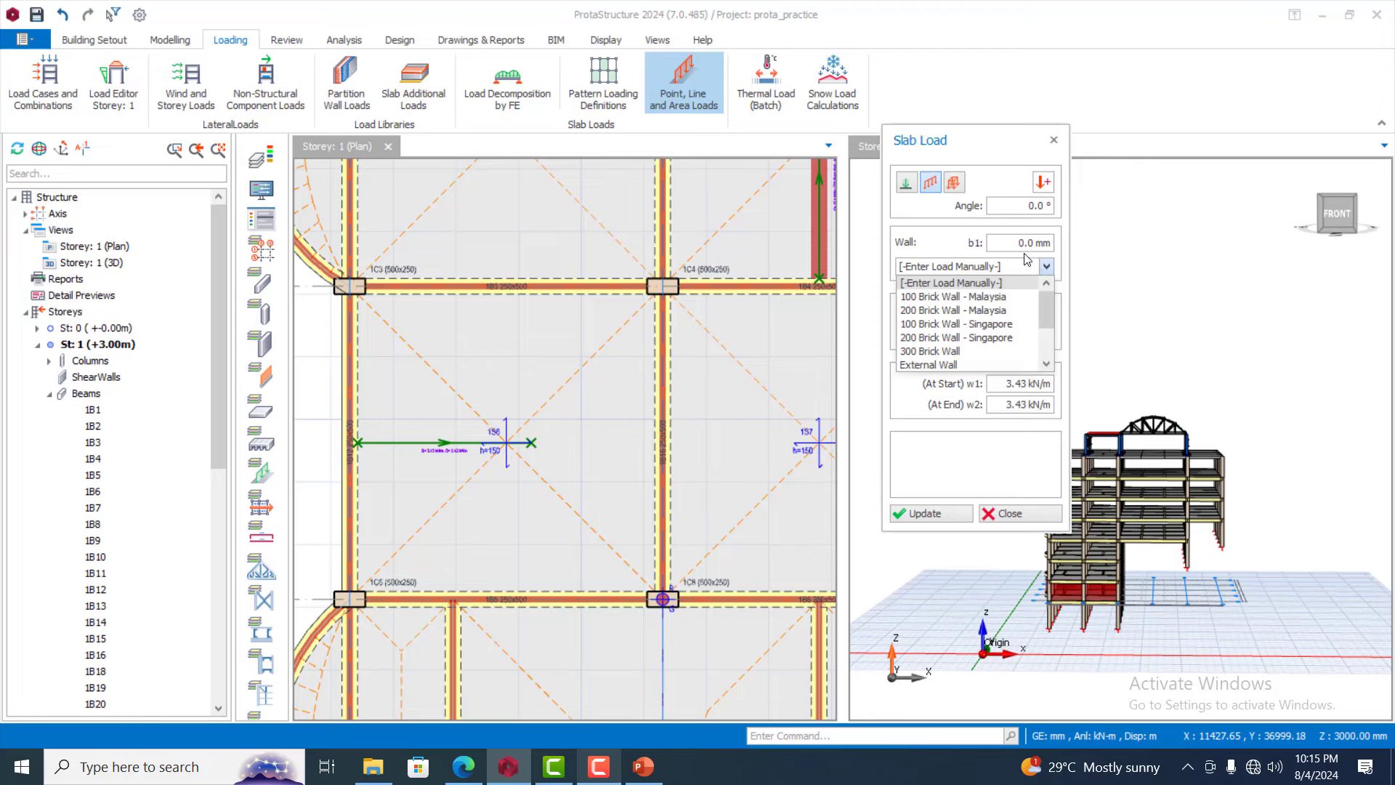
pyautogui.click(1017, 246)
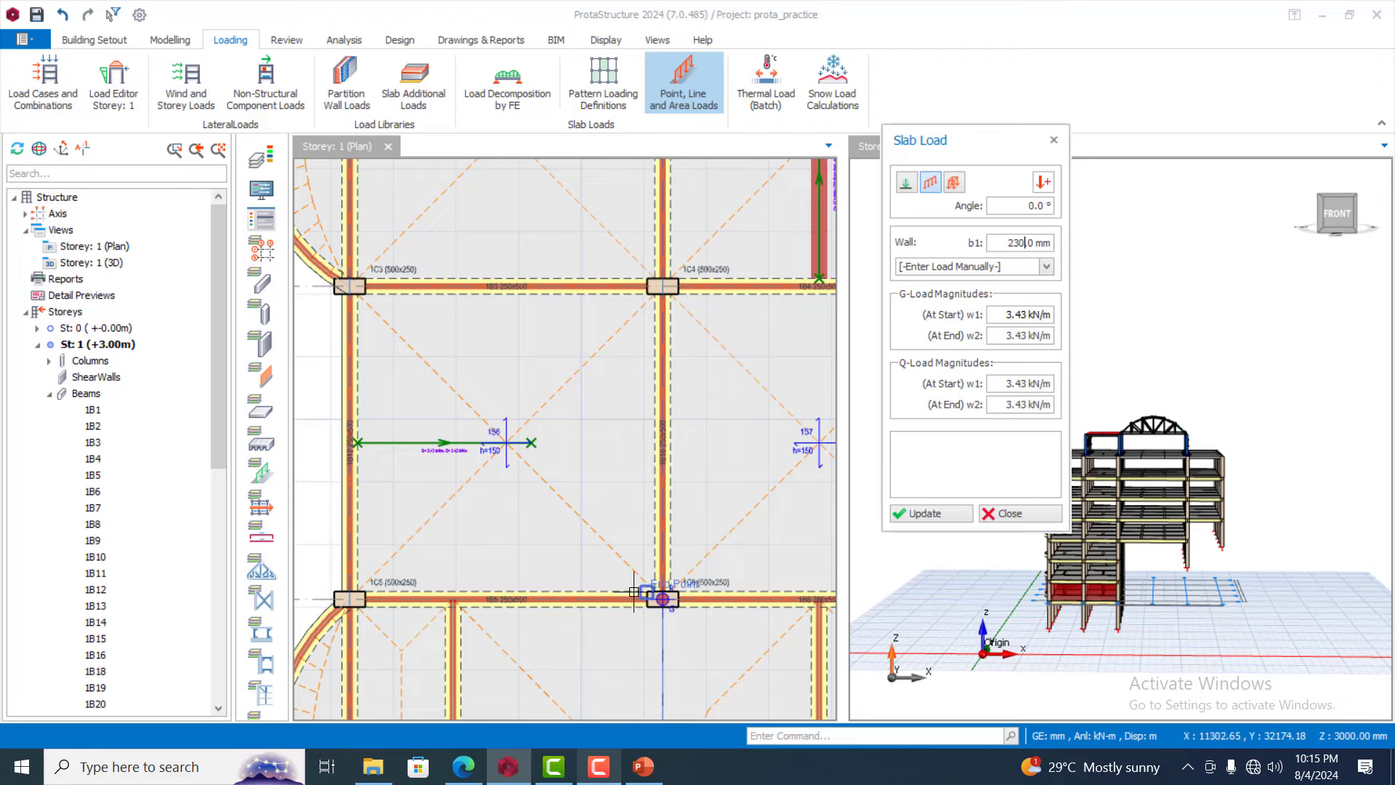
pyautogui.scroll(-4, 537, 439)
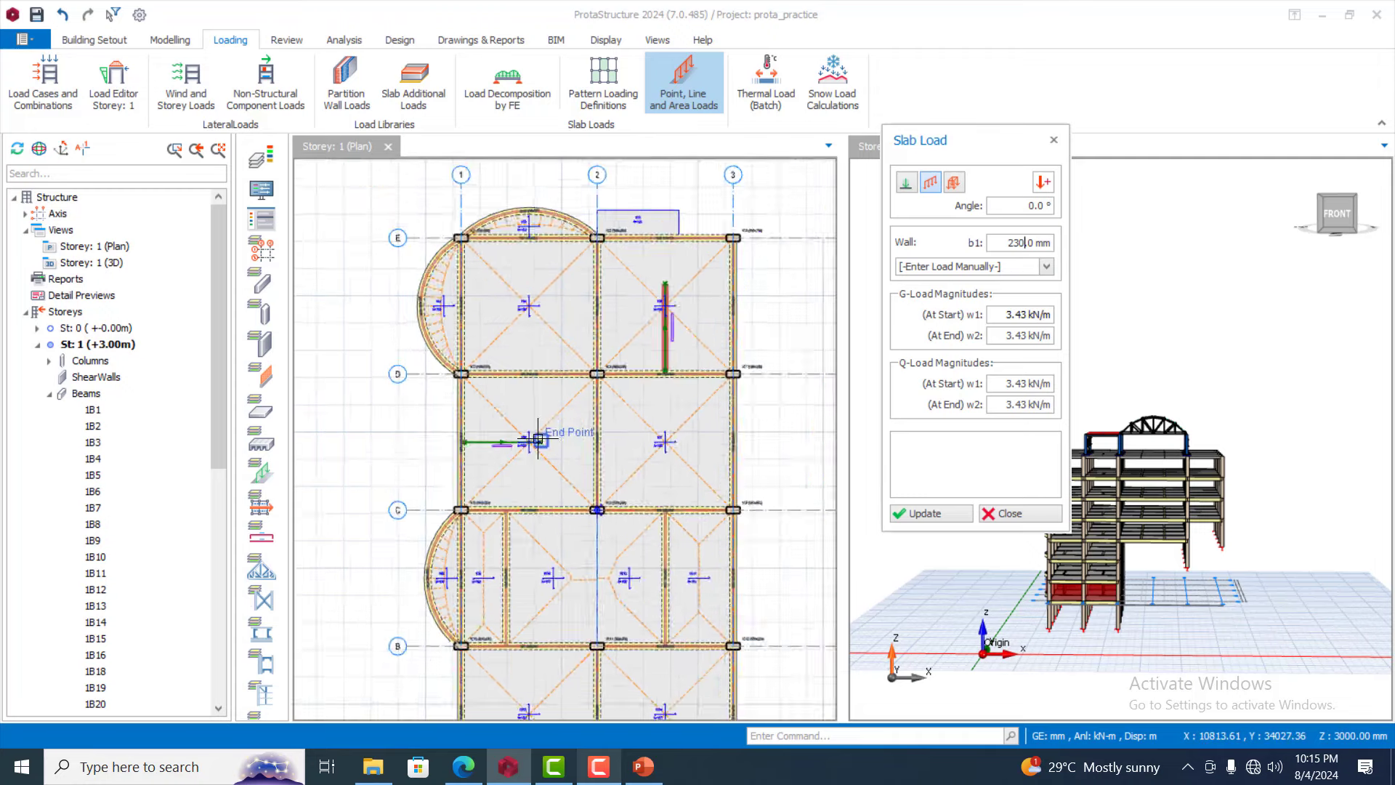
pyautogui.scroll(4, 538, 439)
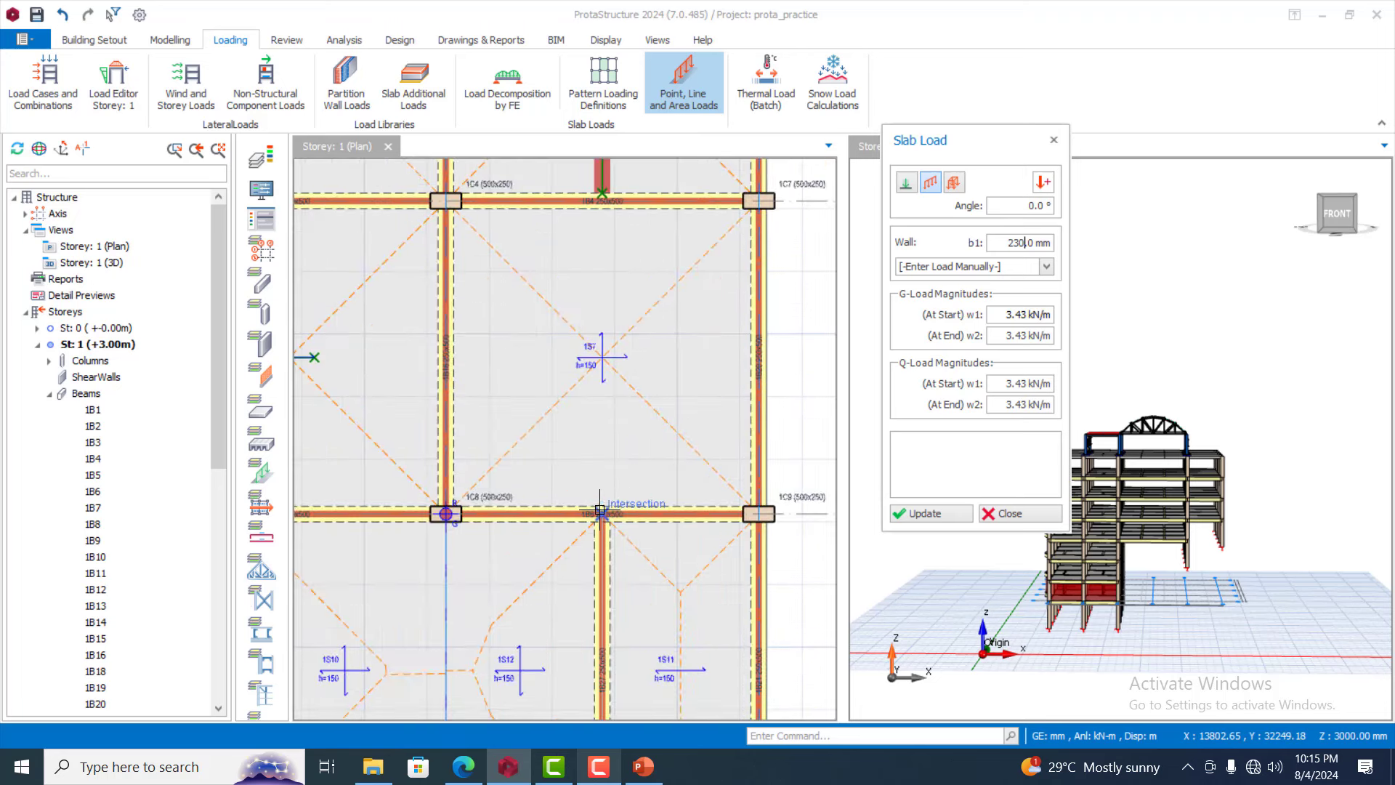
pyautogui.click(607, 501)
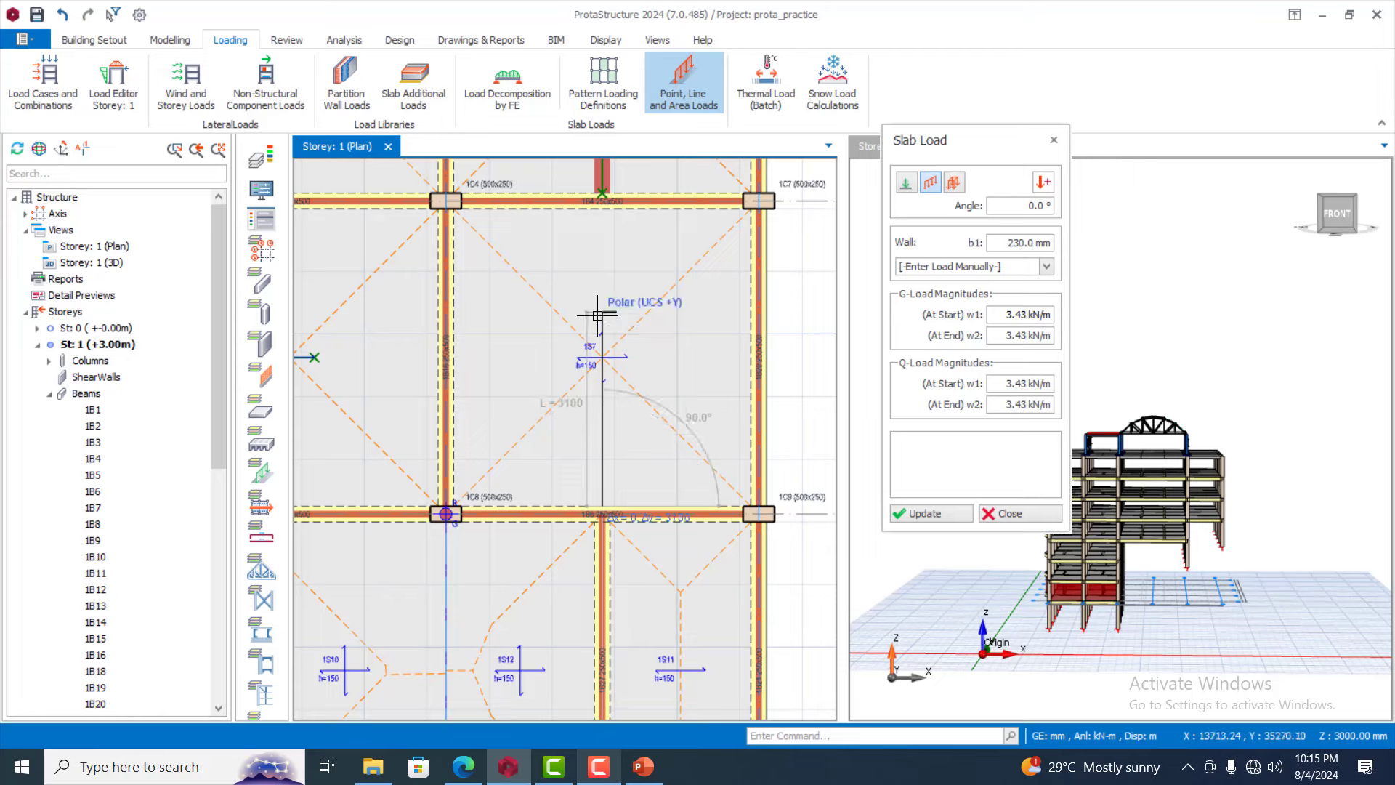
pyautogui.click(603, 314)
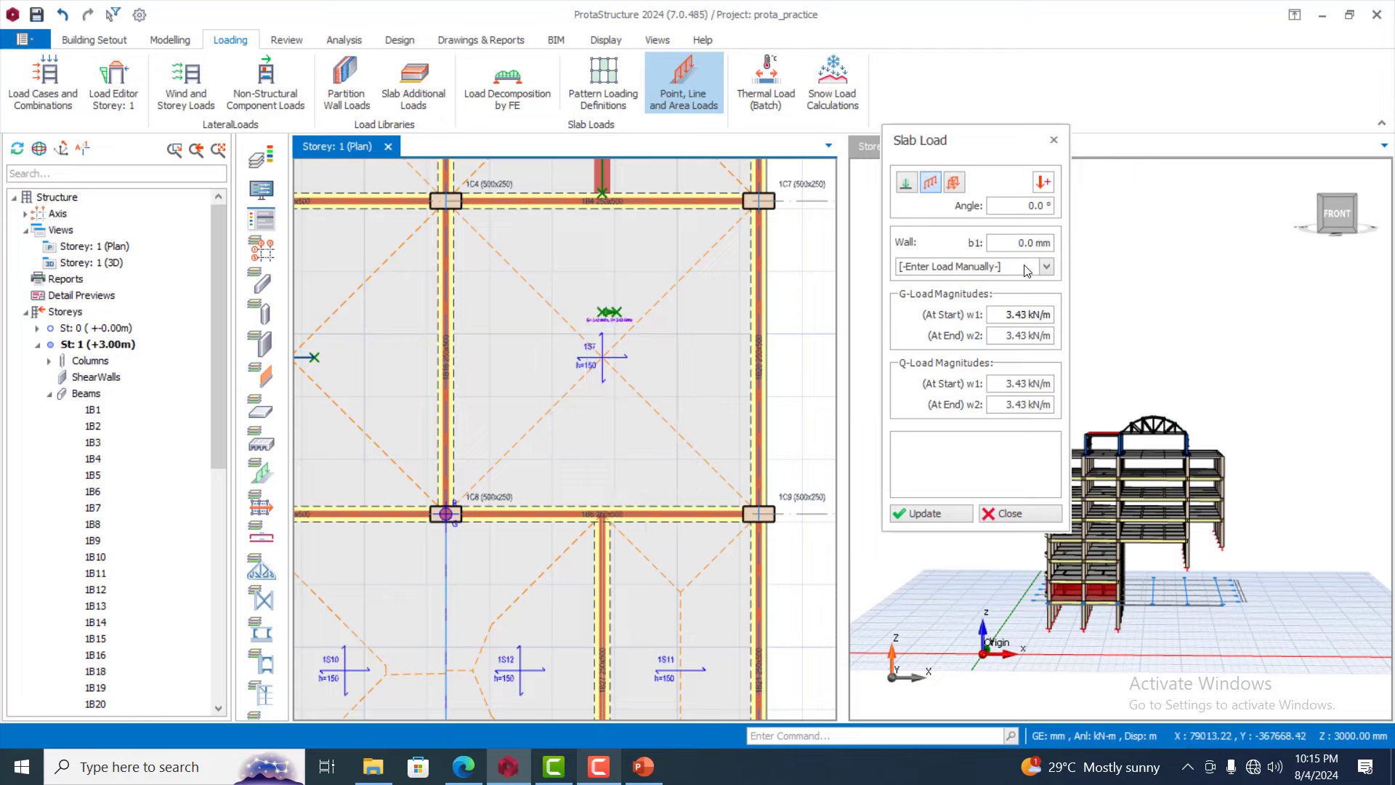
# With b1 at 230 mm, try to draw a horizontal line load about 1600 mm long on slab 1S7 from the midpoint of its grid 3 beam
pyautogui.click(1005, 247)
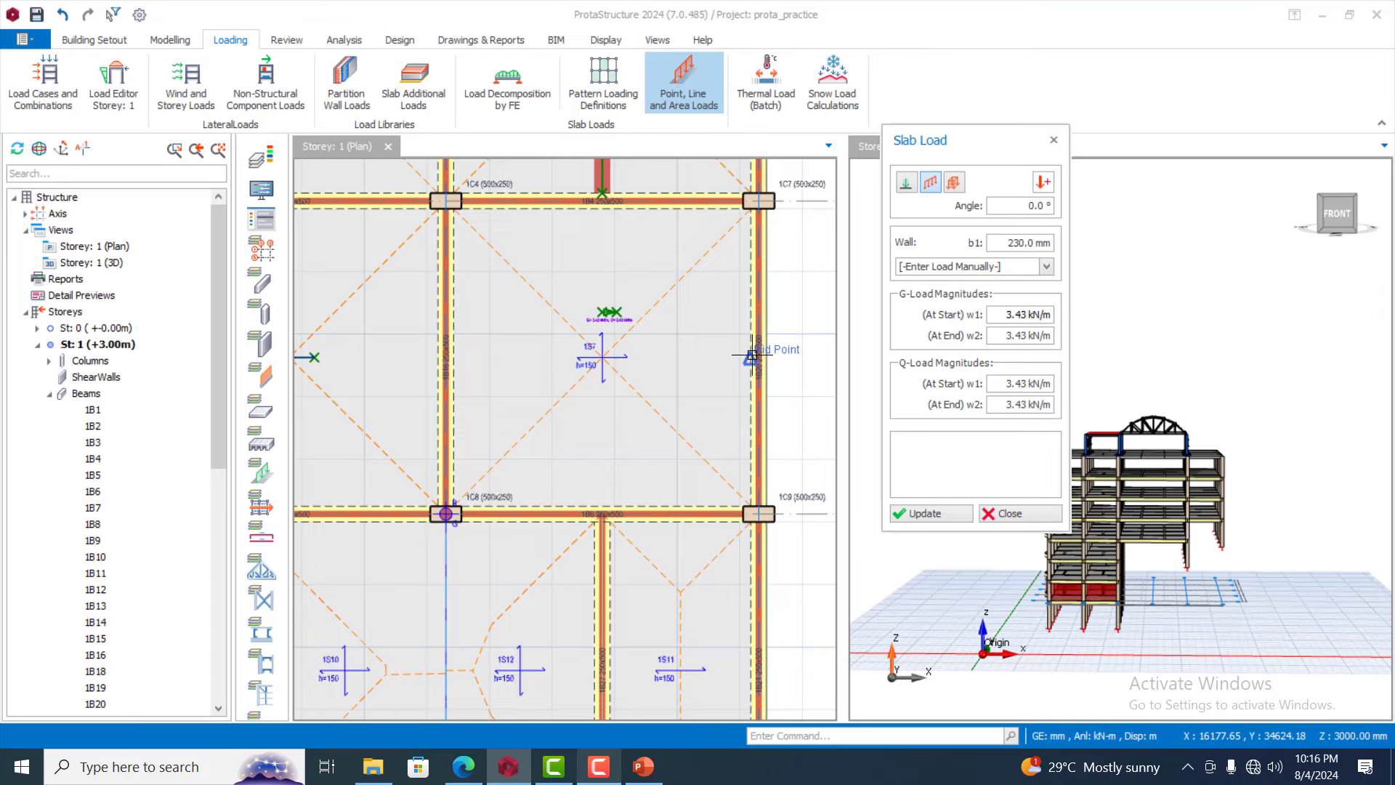
pyautogui.click(753, 356)
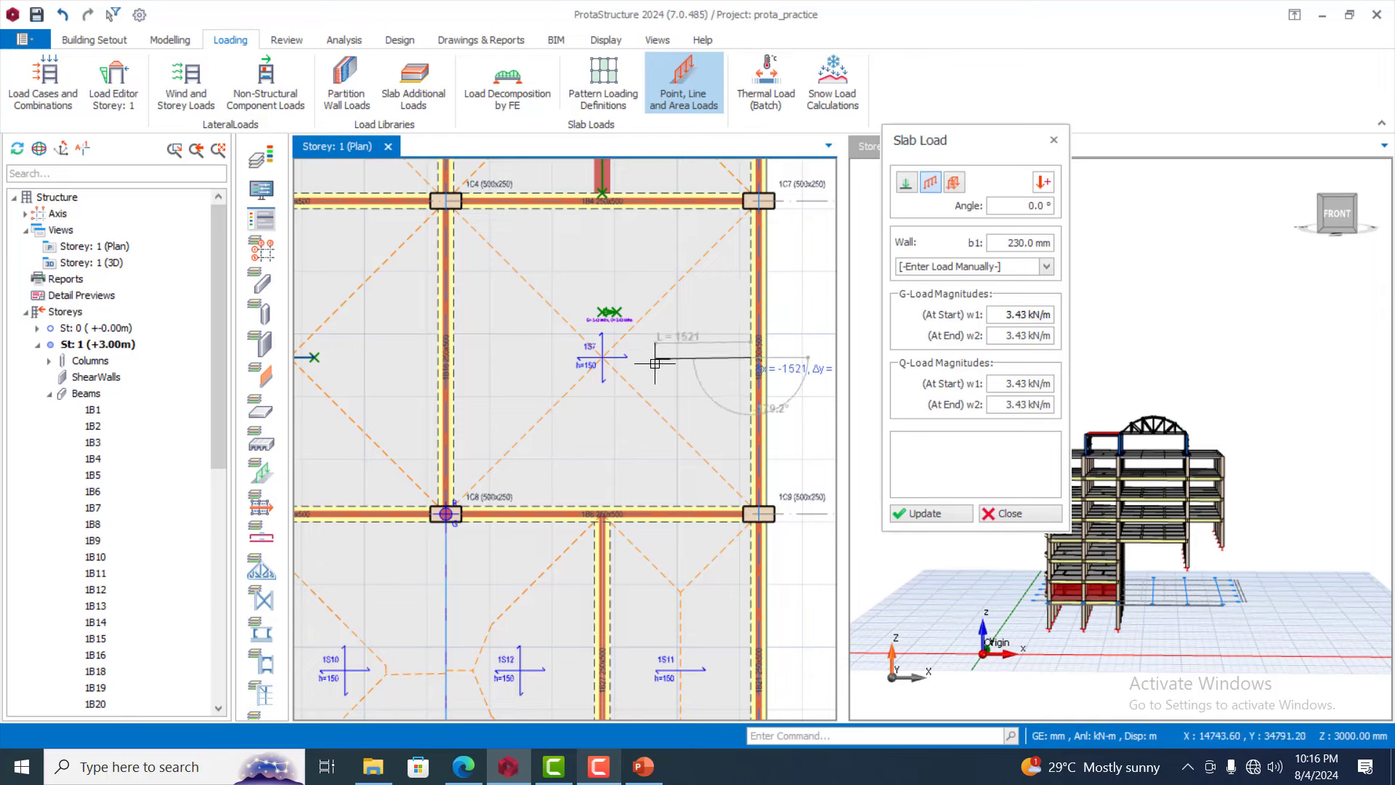
pyautogui.scroll(3, 654, 363)
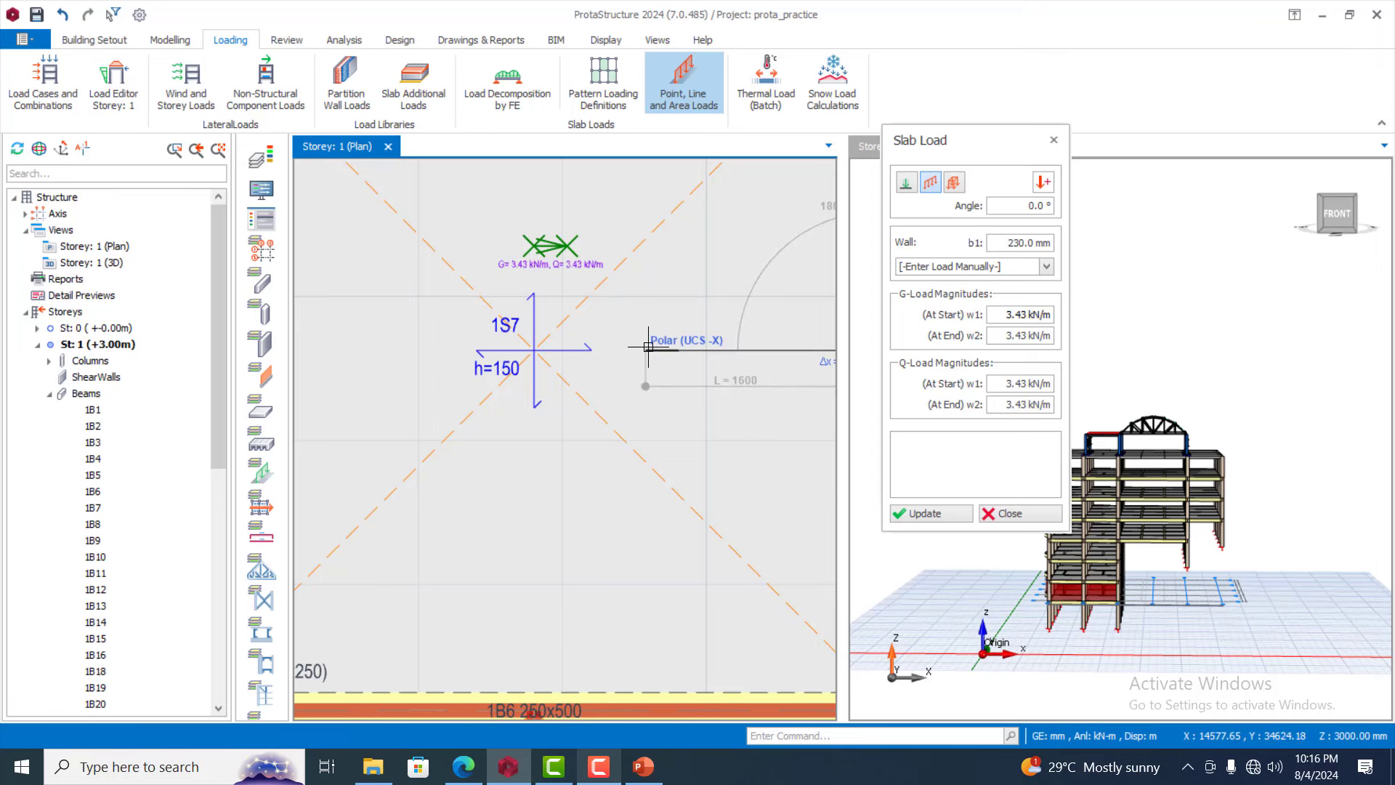
pyautogui.click(652, 349)
pyautogui.scroll(-3, 662, 352)
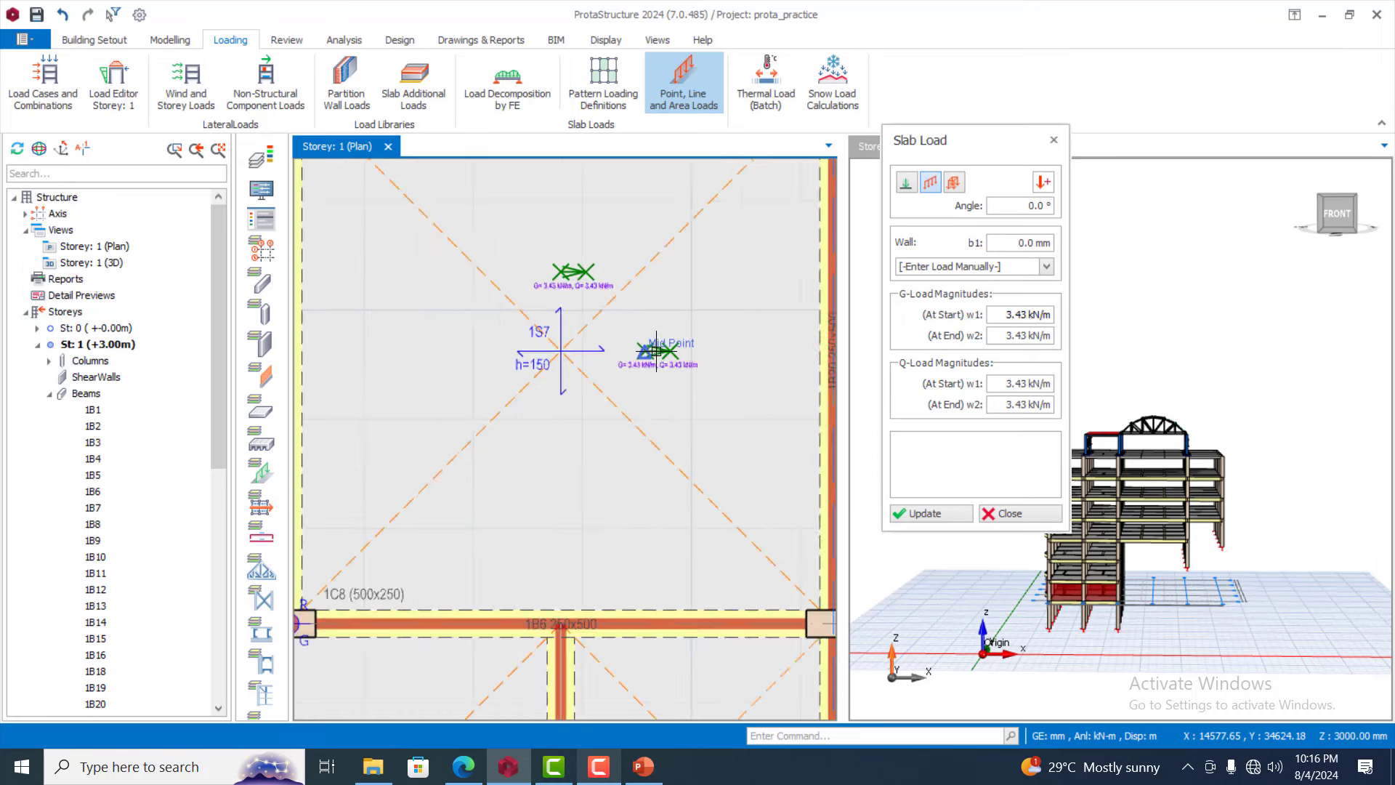
pyautogui.scroll(-2, 752, 398)
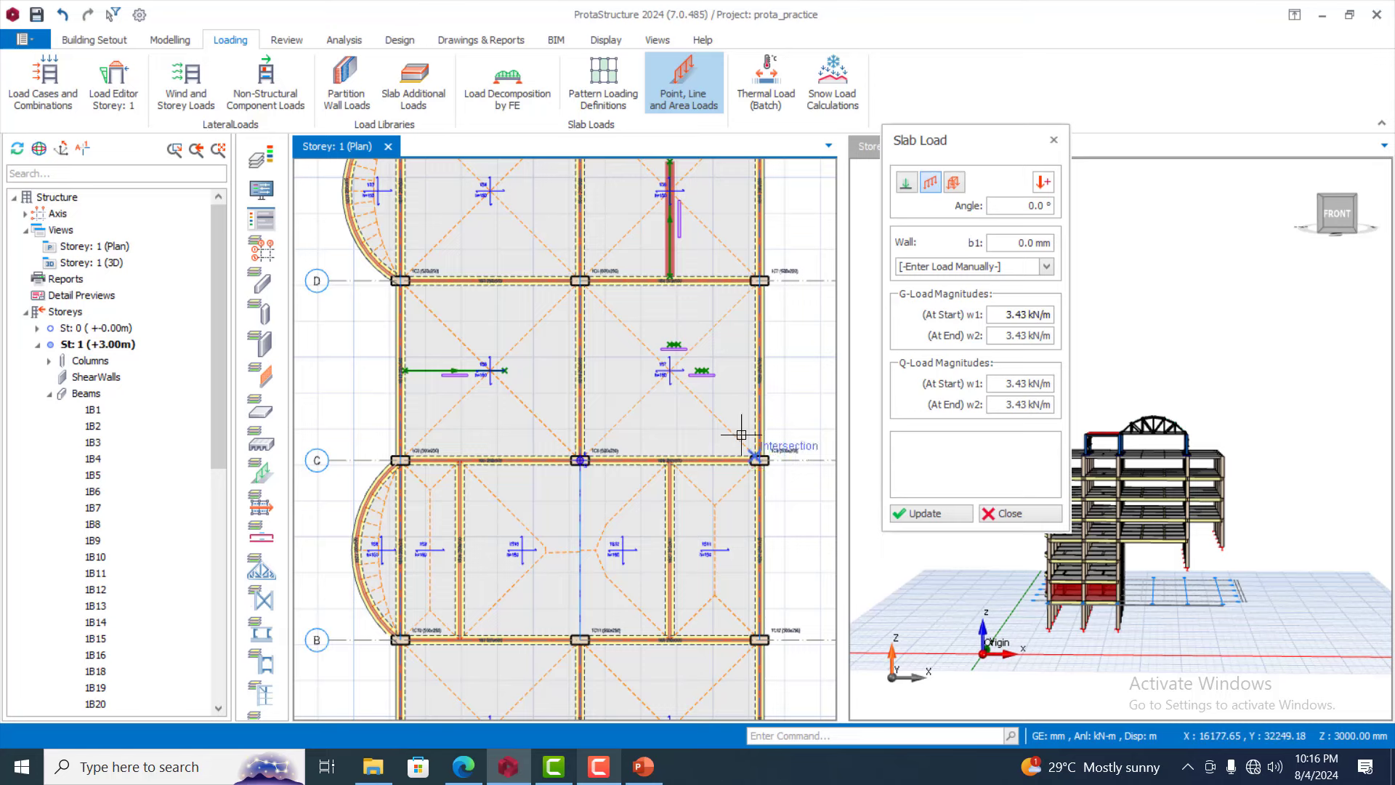